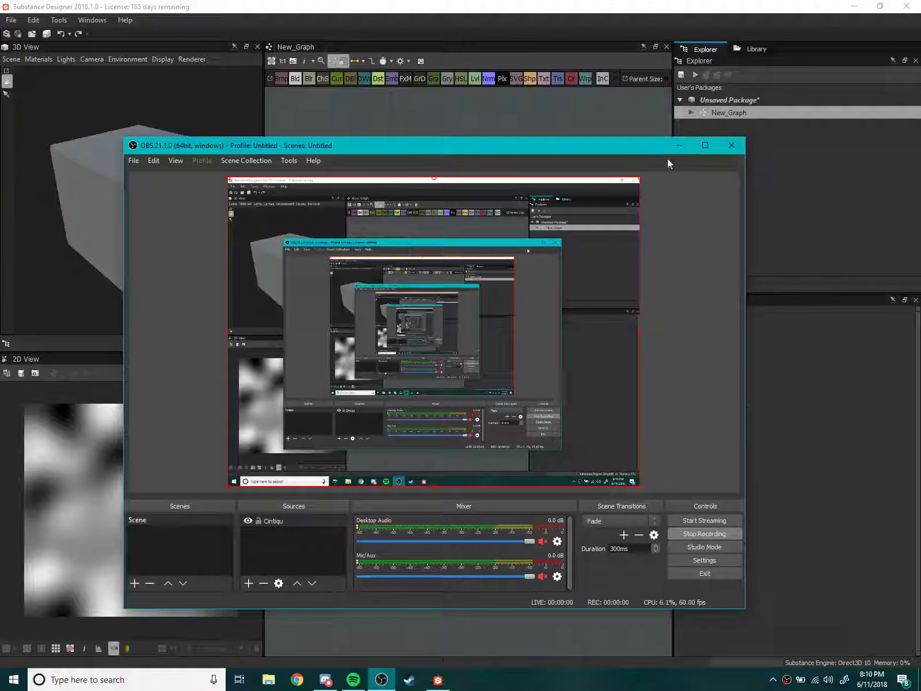
Add a Perlin Noise node with Scale 4 and Disorder 0.38.
left_click(681, 146)
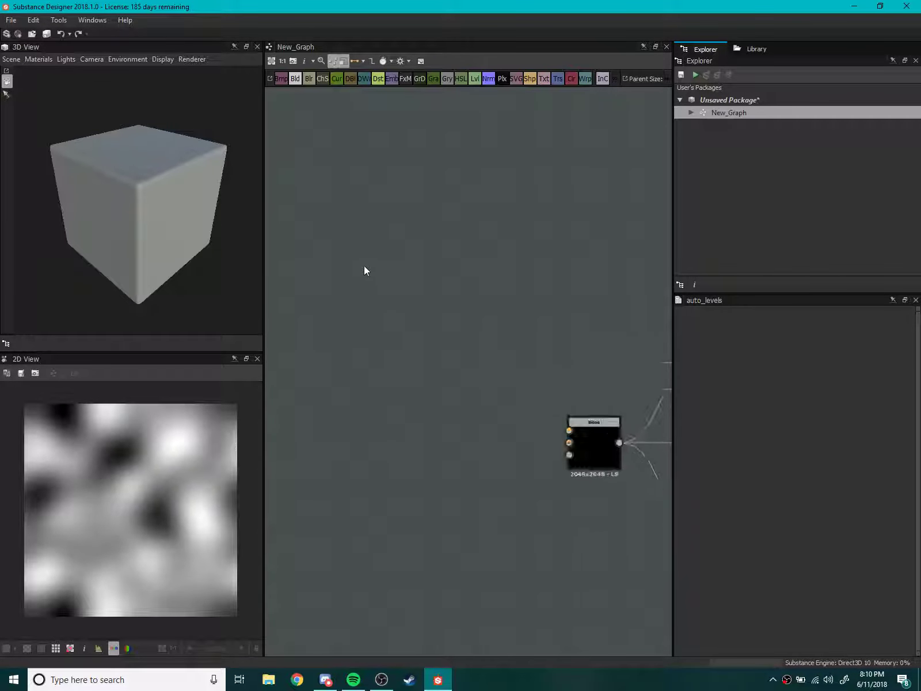
middle_click_drag(361, 243, 383, 263)
key("space")
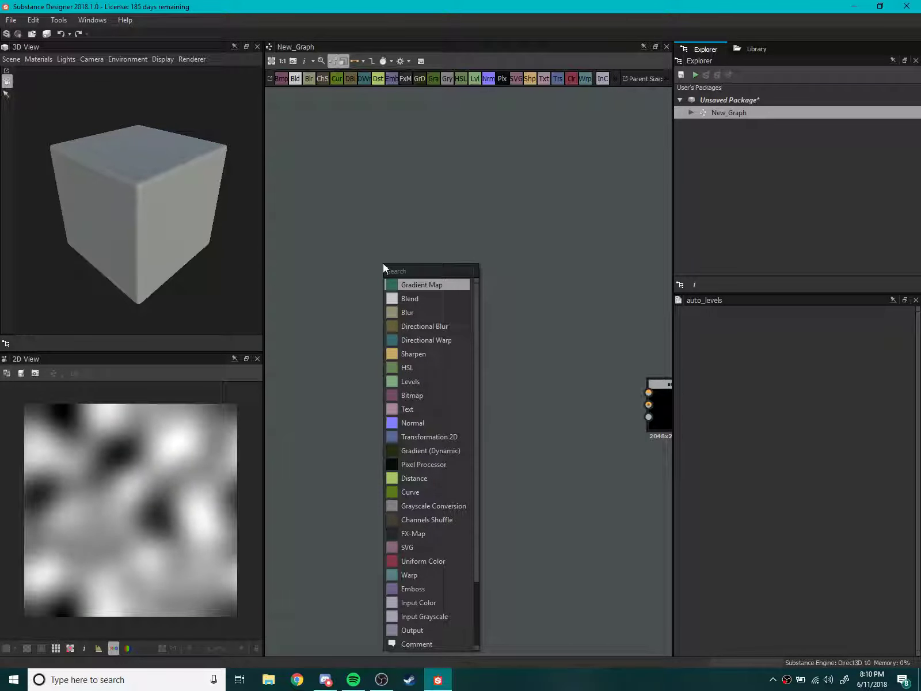
type("perl")
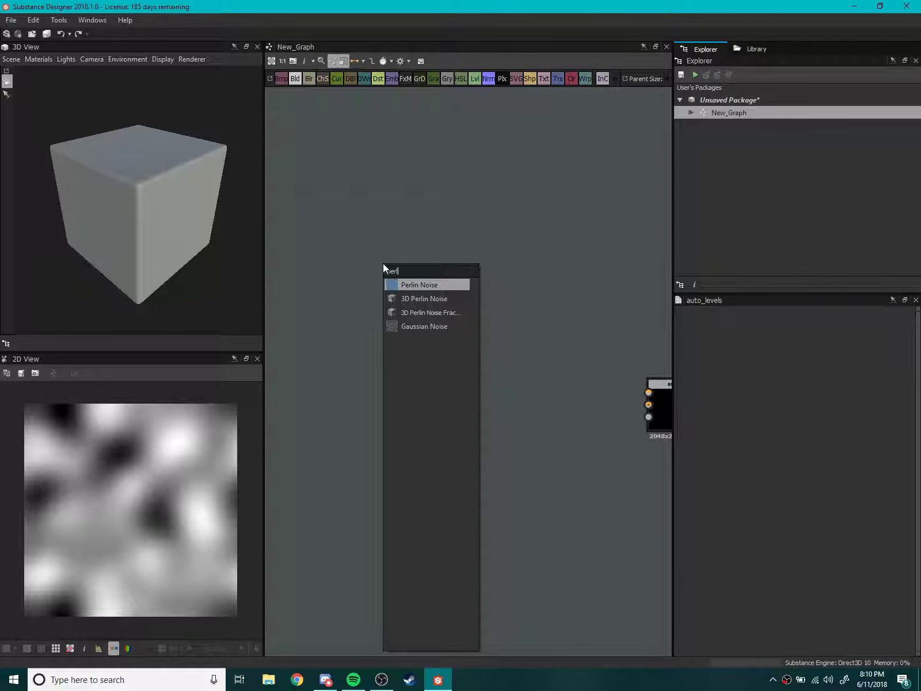
key("Return")
key("f")
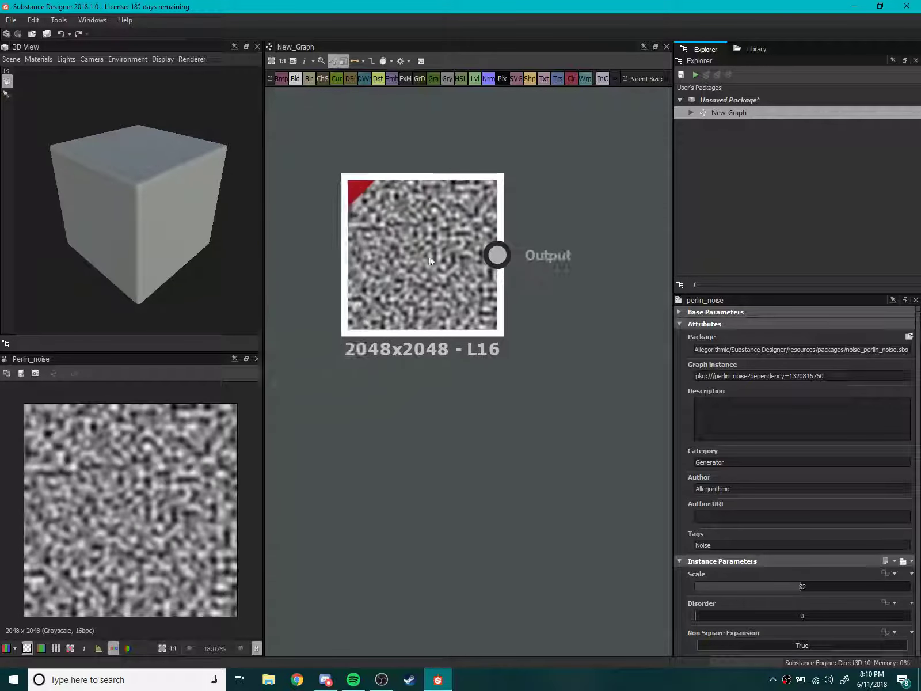
left_click_drag(796, 590, 703, 606)
middle_click_drag(446, 385, 338, 391)
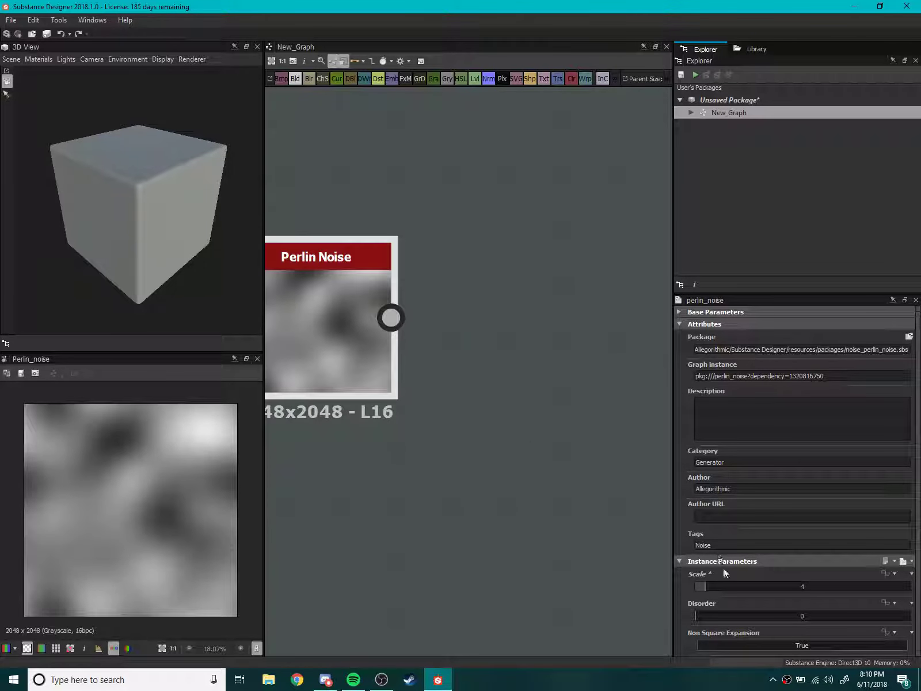
left_click_drag(715, 611, 775, 612)
scroll(563, 510, "down", 3)
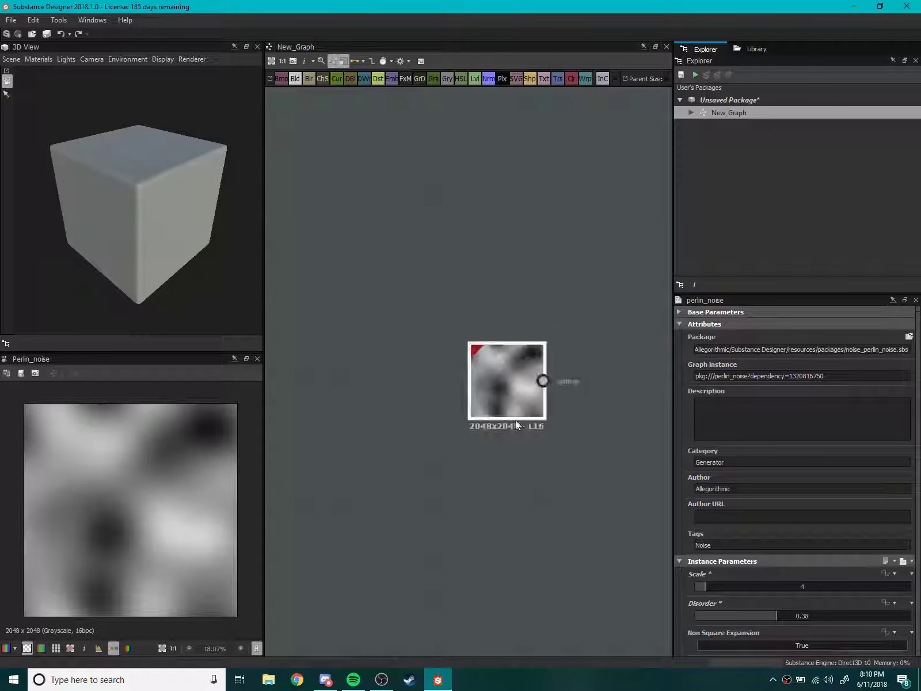
mouse_move(515, 419)
middle_mouse_down()
mouse_move(357, 365)
mouse_move(513, 321)
middle_mouse_up()
Add an Auto Levels node to the right of the Perlin Noise.
key("space")
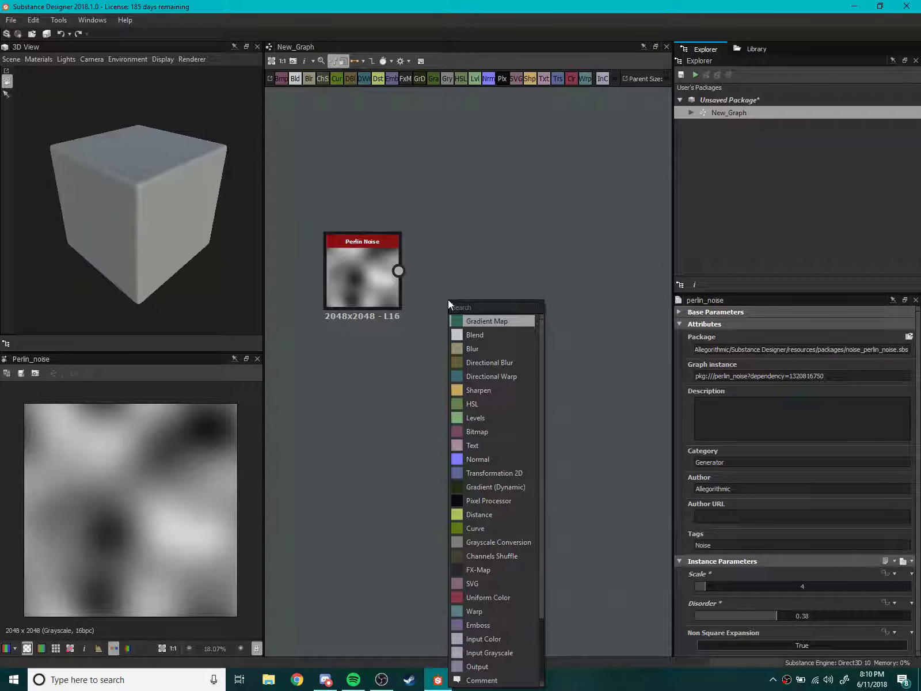
type("auto")
key("Return")
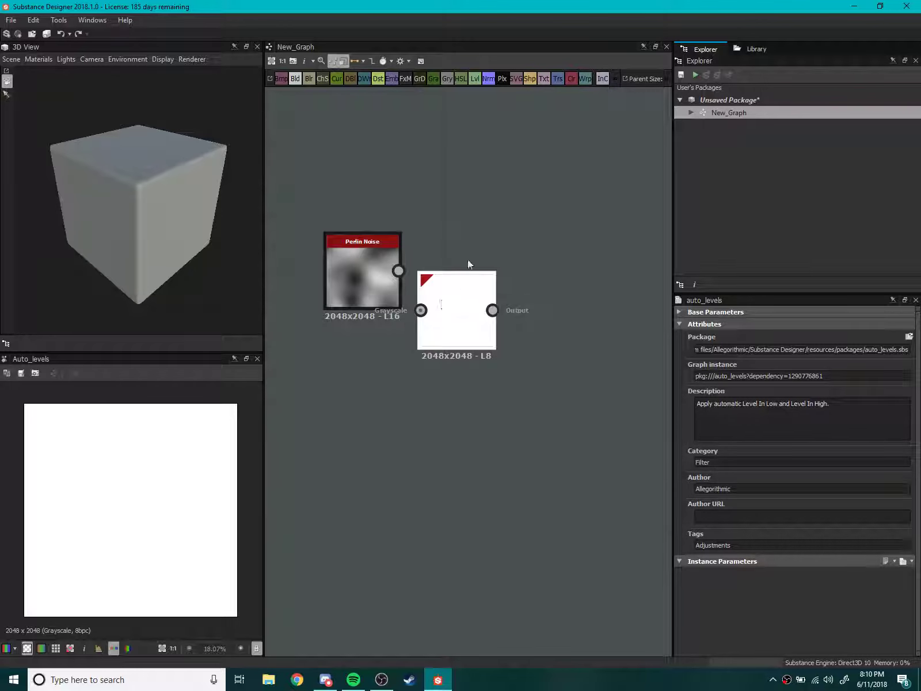
mouse_move(451, 311)
left_mouse_down()
mouse_move(477, 249)
mouse_move(478, 290)
mouse_move(440, 280)
left_mouse_up()
scroll(487, 296, "up", 4)
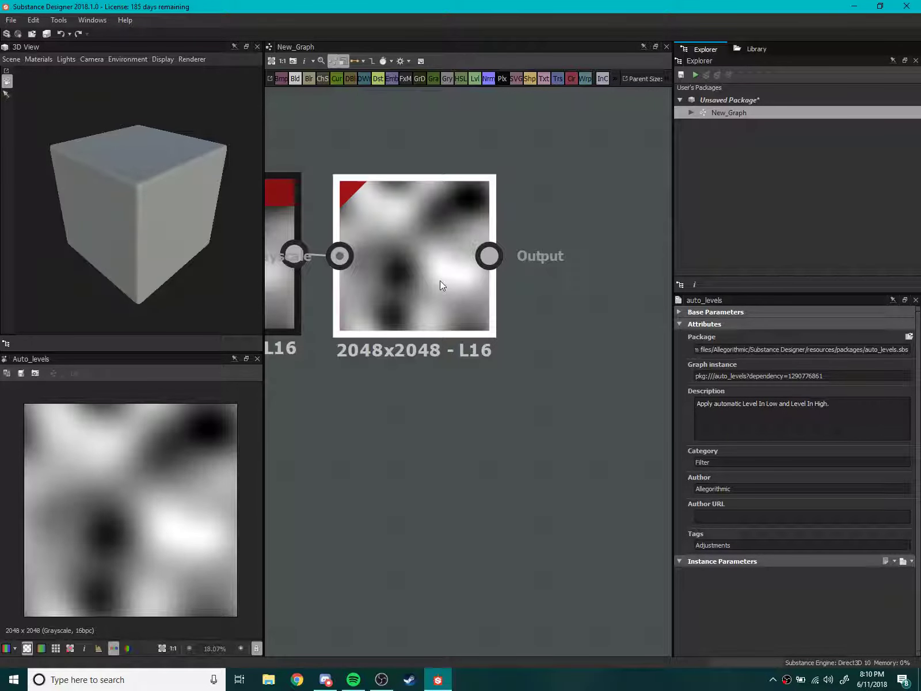
Add a Directional Blur after Auto Levels with Angle -132° and Intensity 10.38.
key("space")
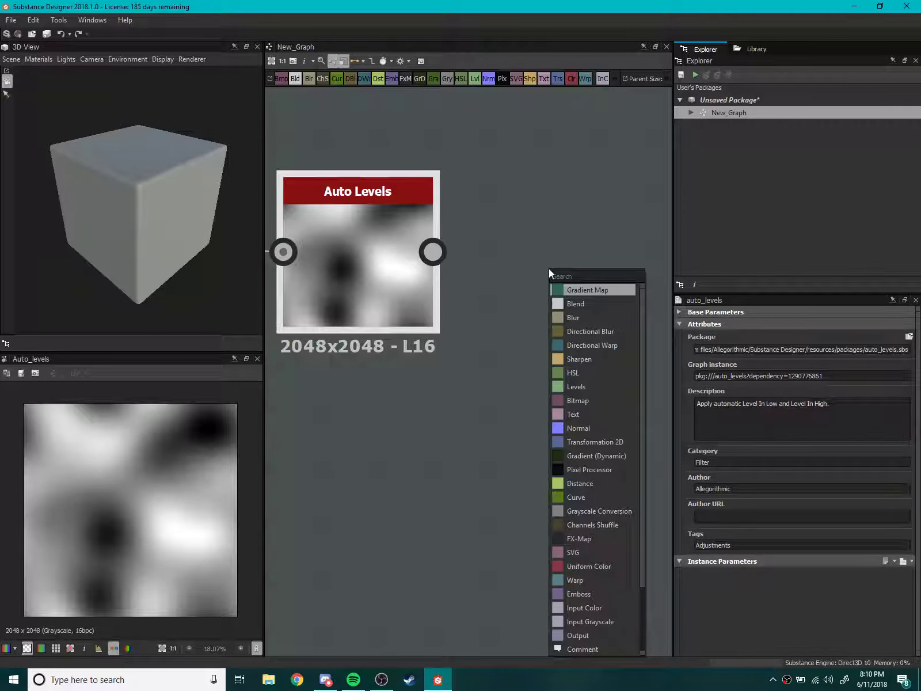
type("direct")
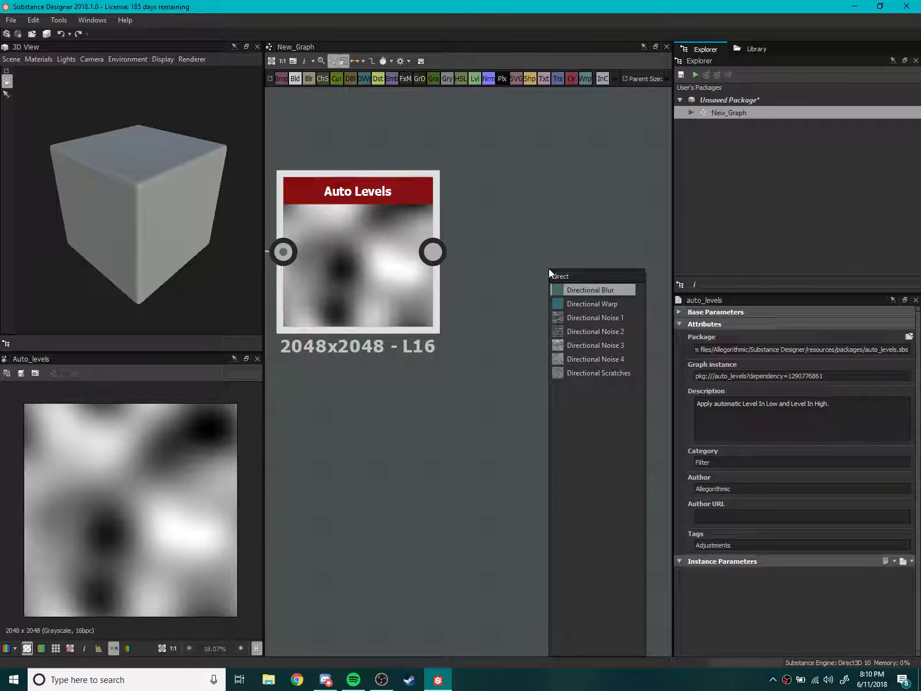
key("Return")
left_click_drag(647, 292, 563, 271)
middle_click_drag(563, 271, 481, 283)
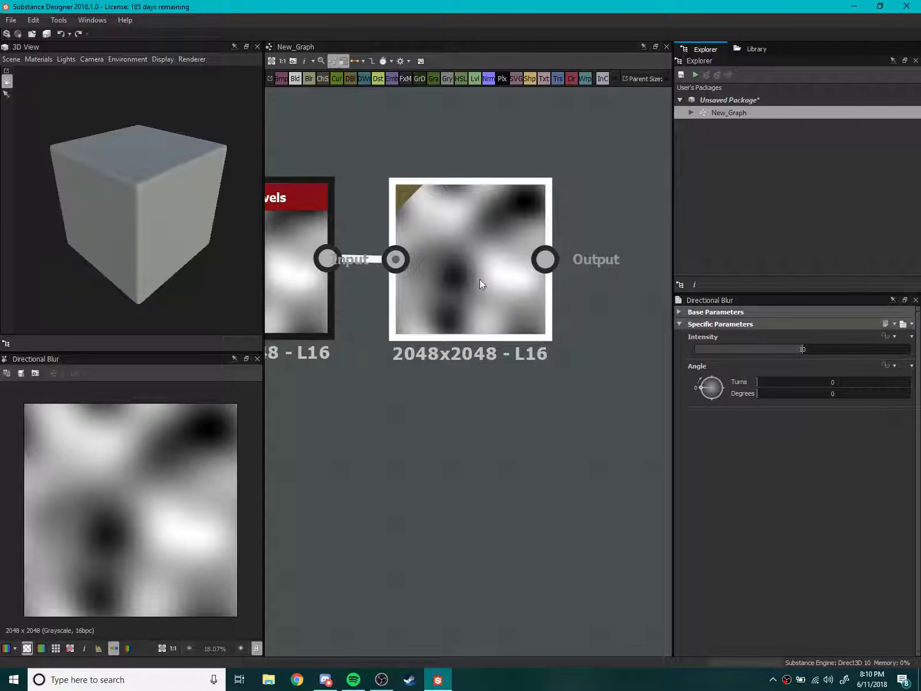
left_click_drag(701, 390, 726, 401)
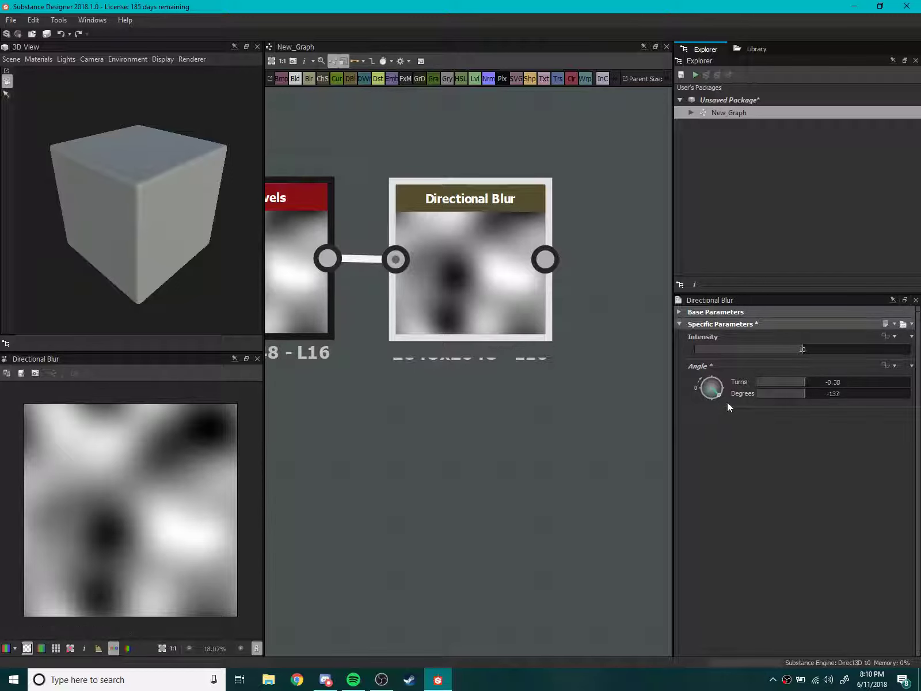
left_click(810, 349)
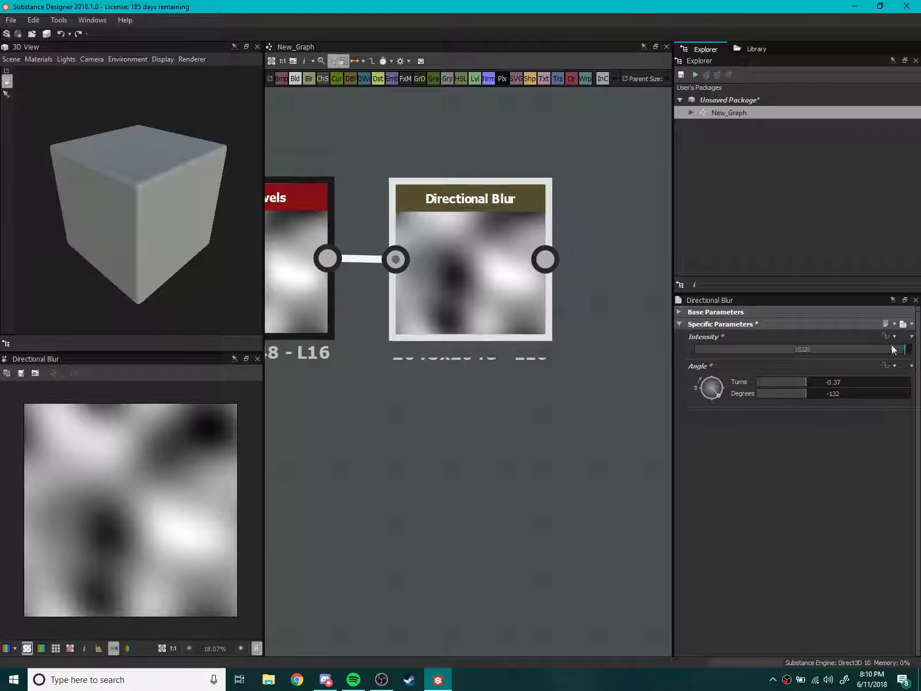
left_click_drag(892, 348, 805, 355)
scroll(572, 387, "down", 2)
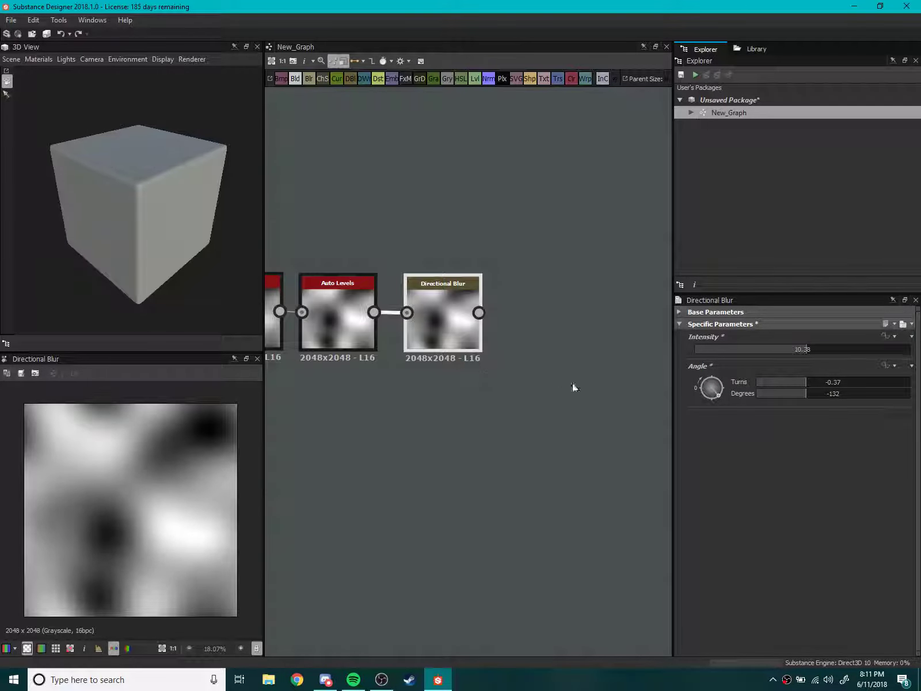
scroll(572, 383, "down", 2)
mouse_move(413, 273)
middle_mouse_down()
mouse_move(532, 271)
mouse_move(417, 317)
middle_mouse_up()
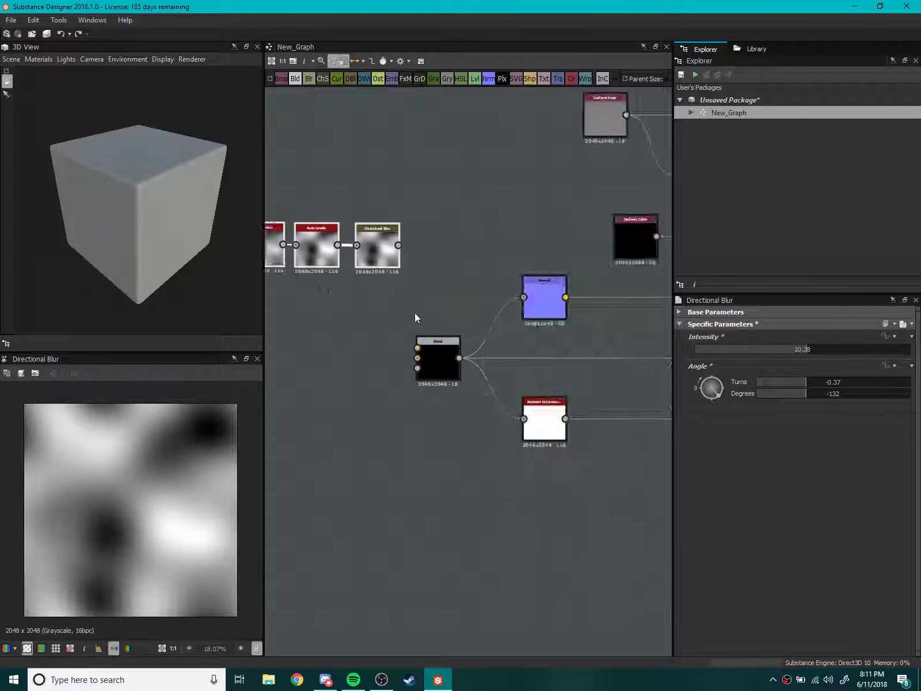
Connect the new noise chain into the Blend node's second input.
scroll(414, 287, "up", 1)
scroll(389, 299, "up", 1)
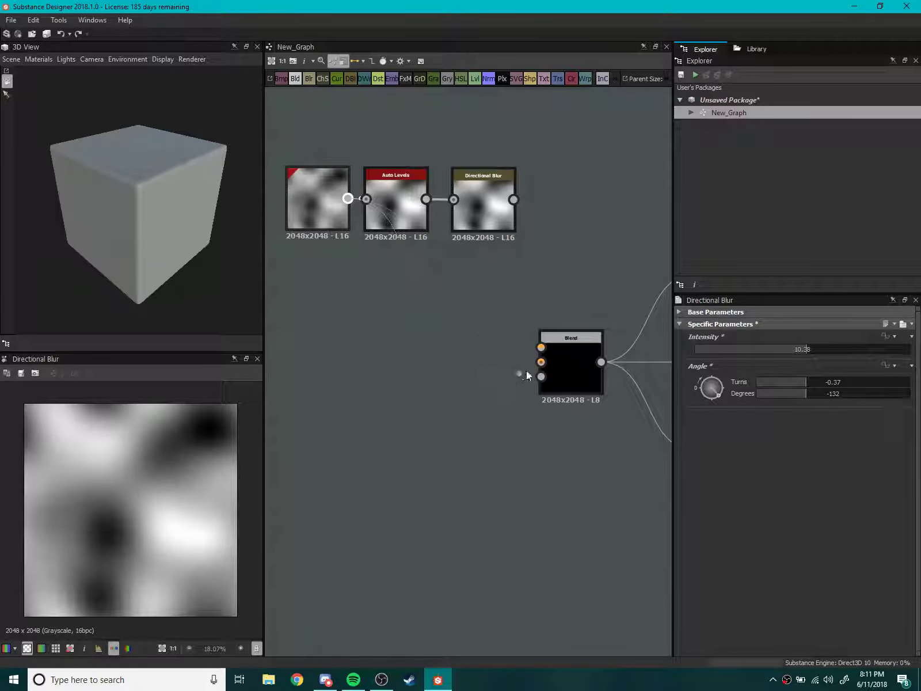
left_click_drag(526, 376, 541, 361)
mouse_move(183, 303)
left_mouse_down()
mouse_move(127, 215)
mouse_move(118, 180)
left_mouse_up()
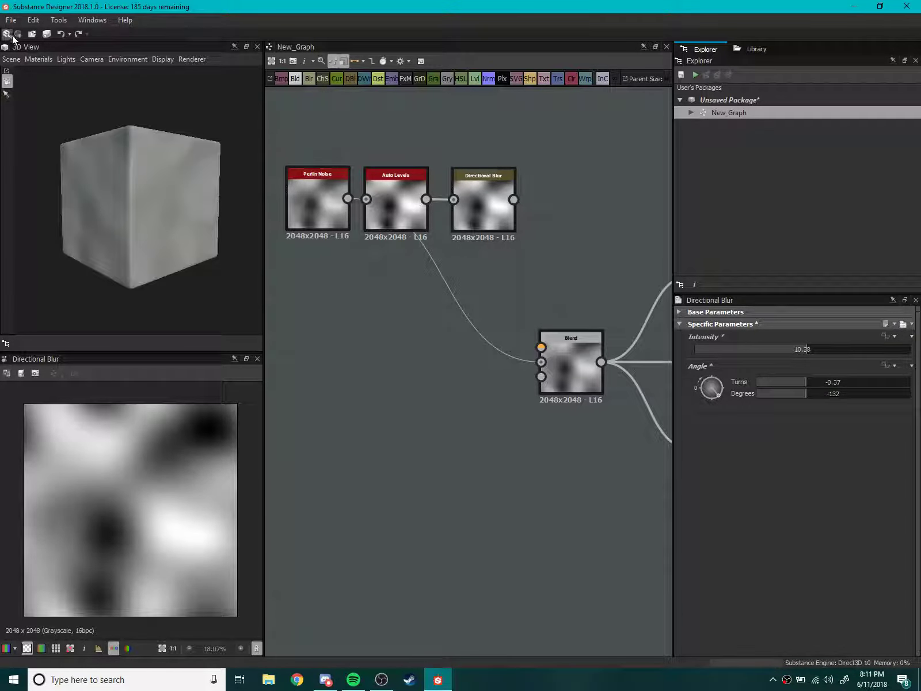
Switch the 3D preview mesh to a Rounded Cylinder.
left_click(10, 60)
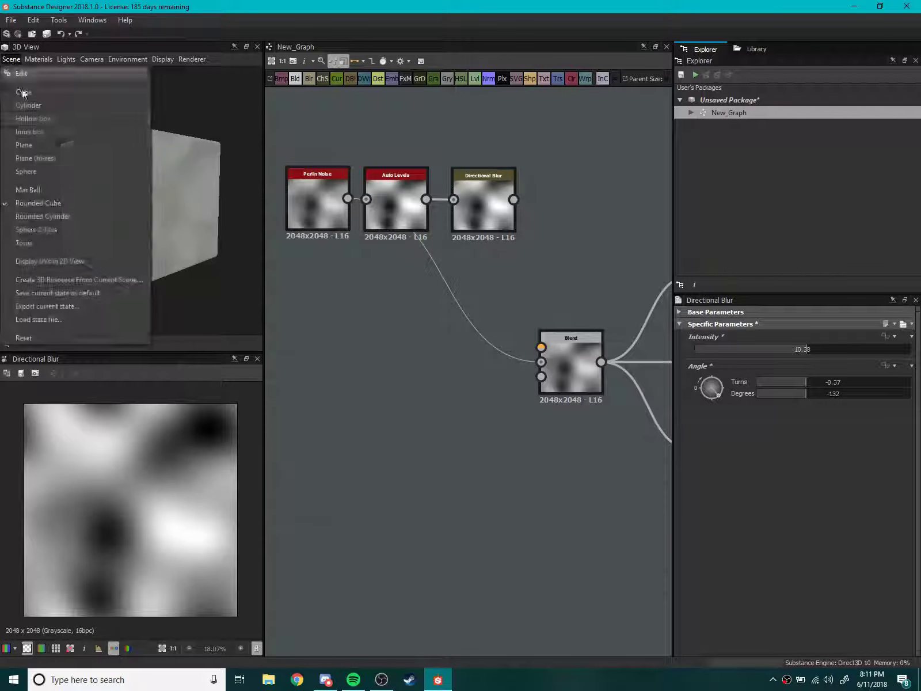
left_click(64, 217)
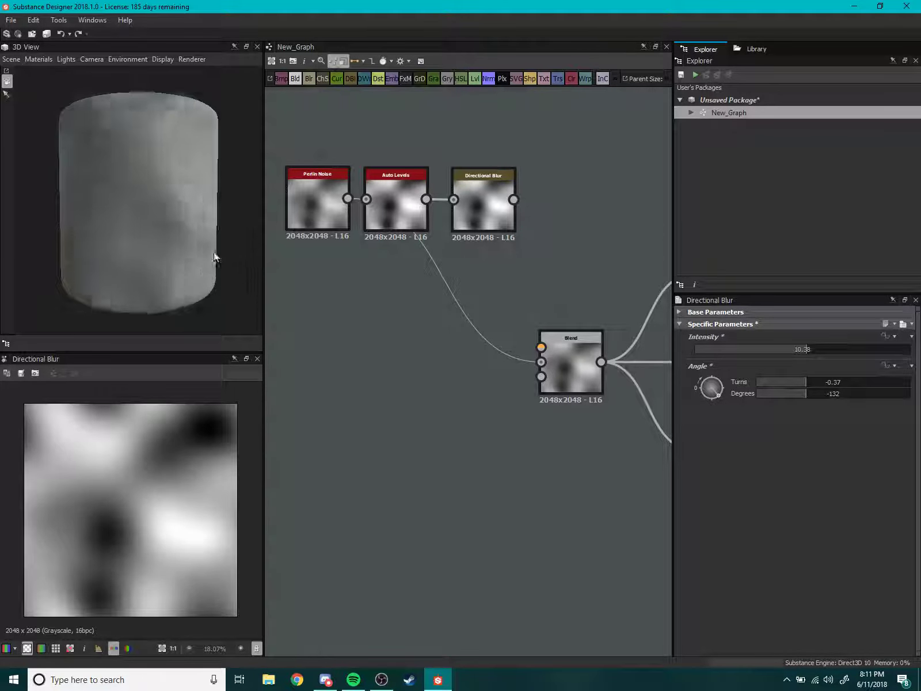
middle_click_drag(407, 228, 433, 196)
middle_click_drag(346, 190, 312, 189)
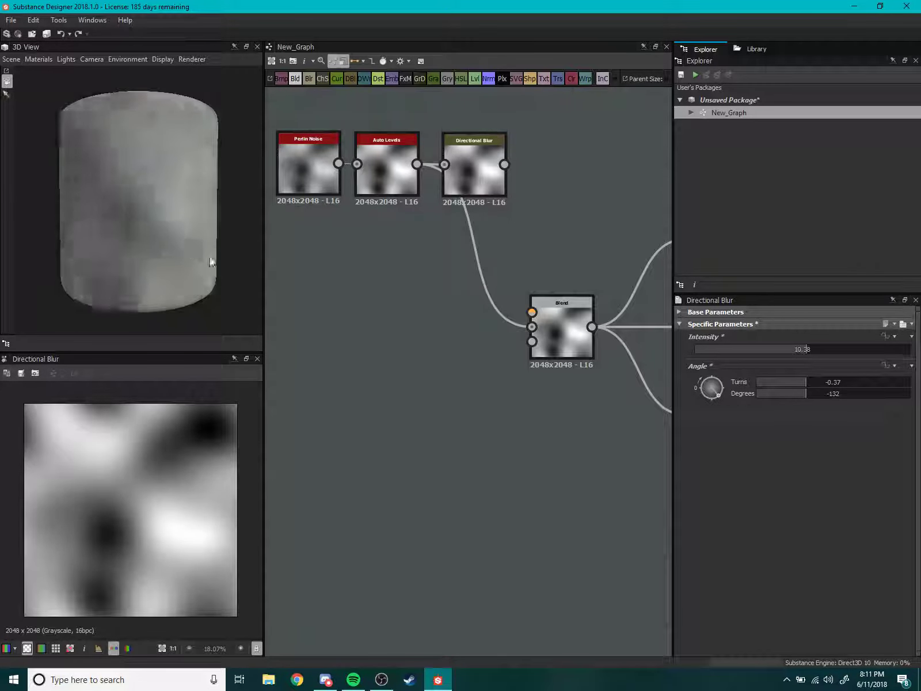
scroll(405, 308, "down", 3)
scroll(380, 288, "up", 3)
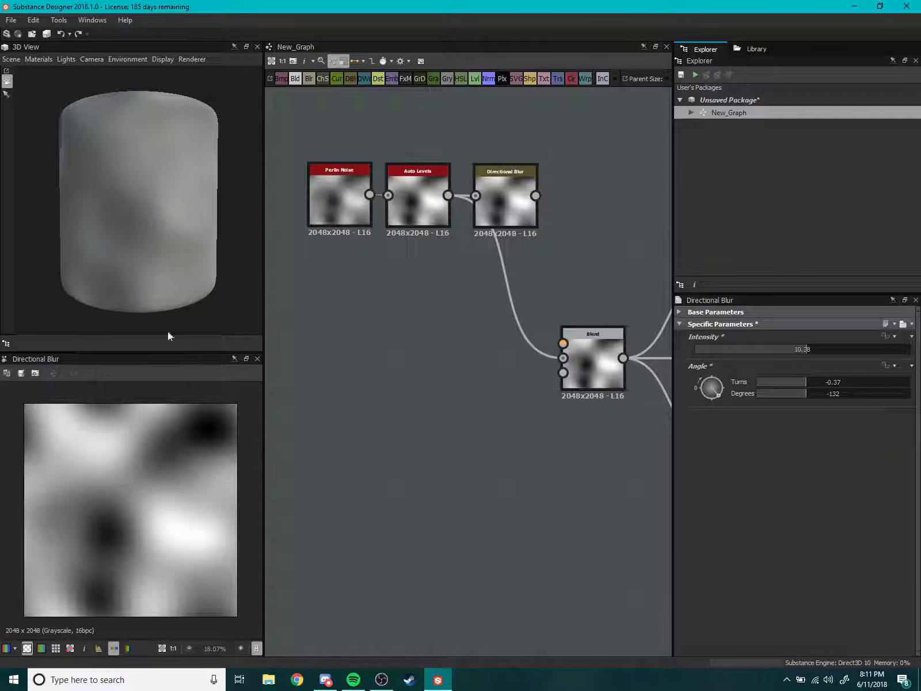
Use the physically_metallic_roughness preview material with Height Scale 3.36 and Tessellation 20.
left_click(33, 21)
left_click(38, 60)
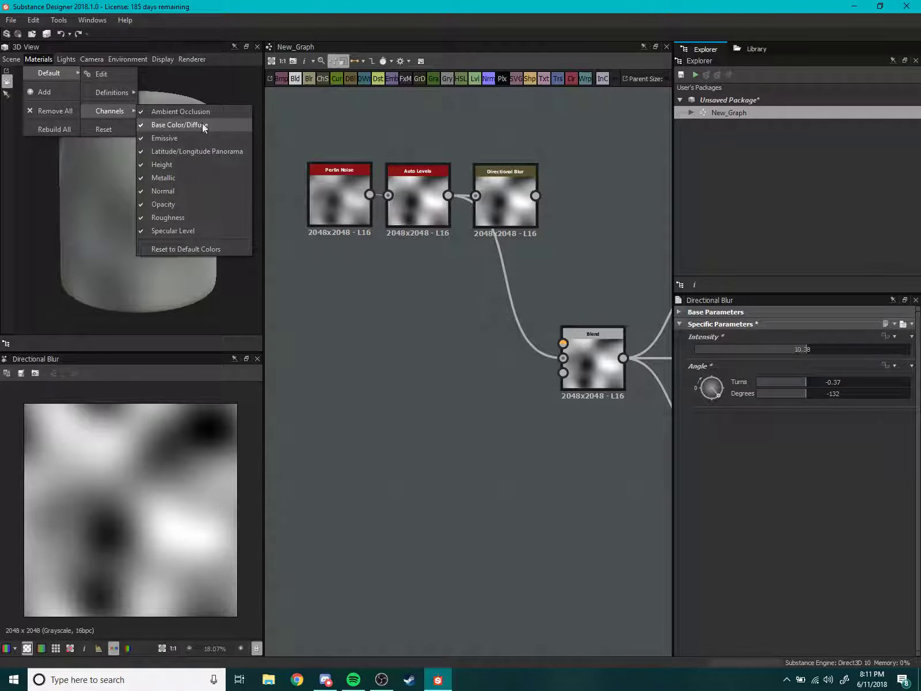
mouse_move(111, 92)
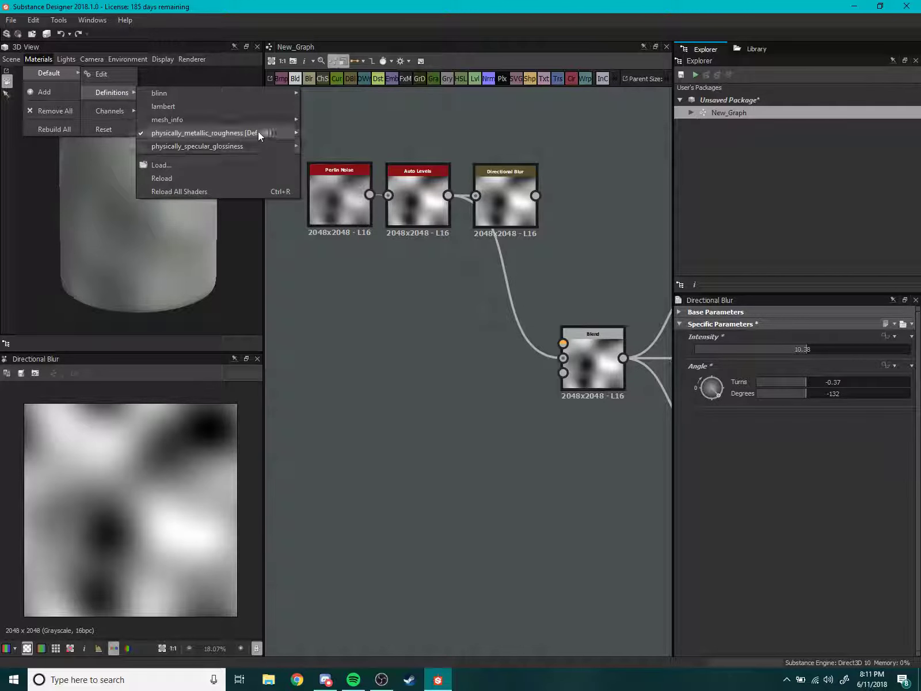
mouse_move(205, 133)
left_click(321, 144)
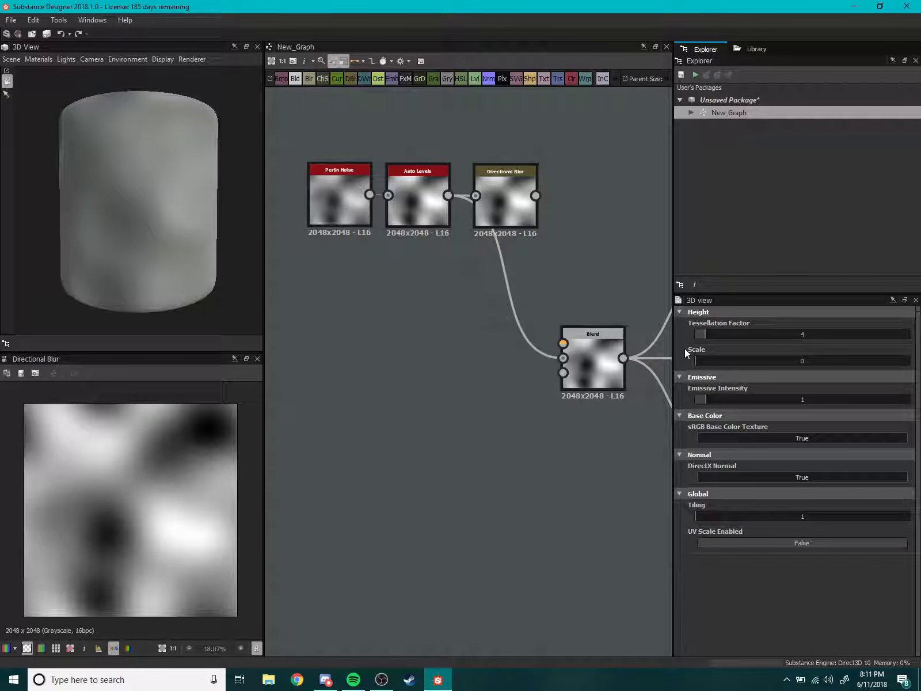
left_click_drag(699, 360, 750, 361)
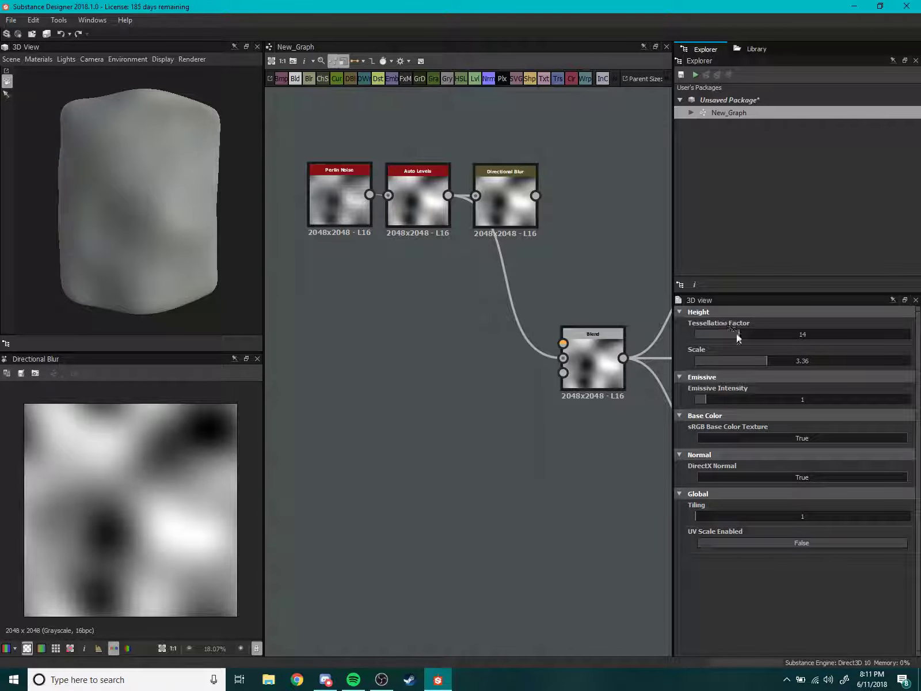
left_click_drag(737, 334, 760, 333)
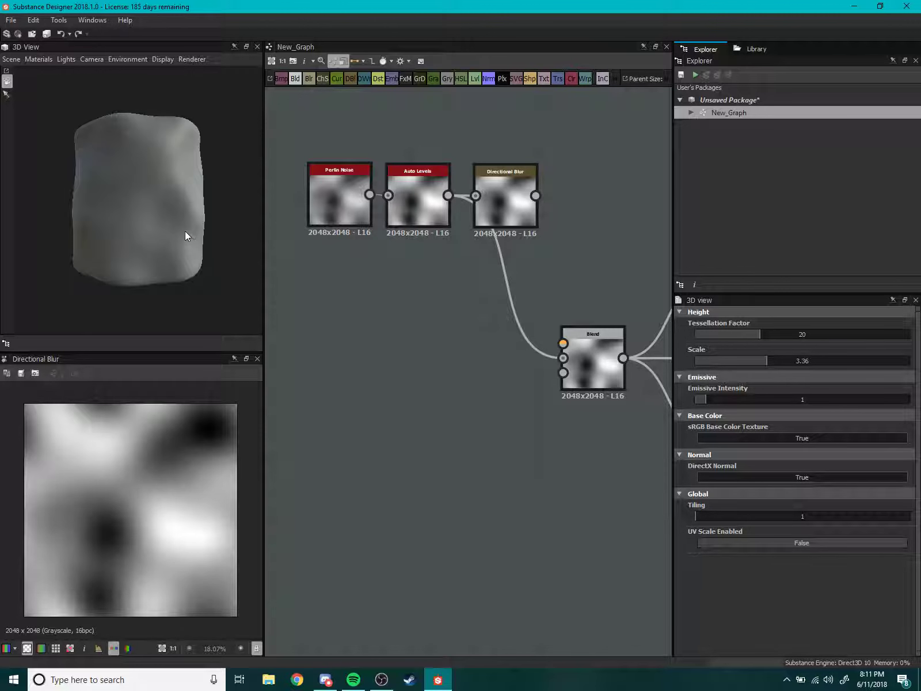
scroll(184, 231, "up", 3)
scroll(461, 278, "down", 2)
scroll(414, 247, "down", 1)
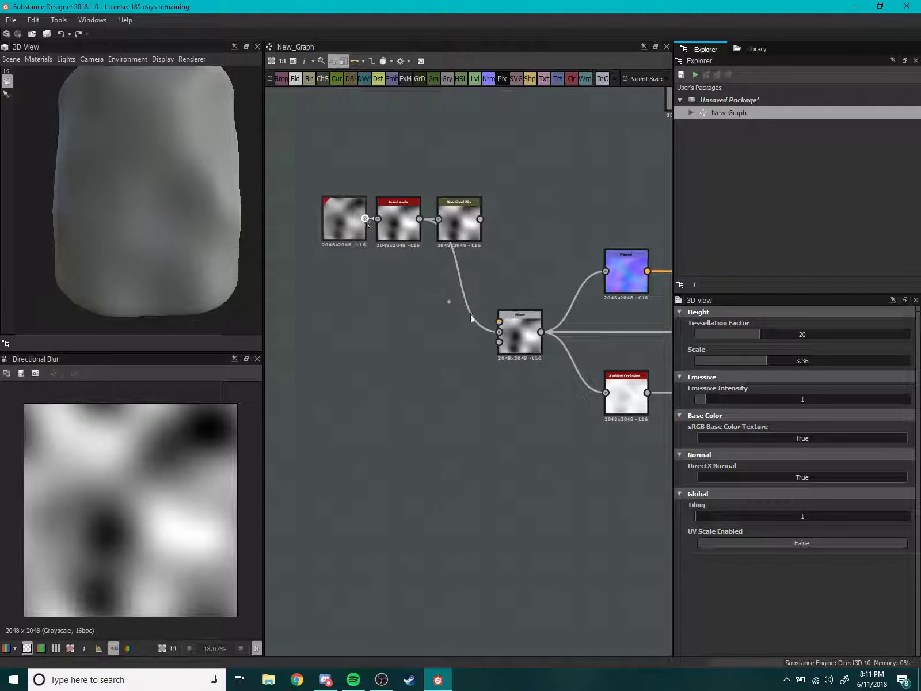
scroll(185, 214, "down", 2)
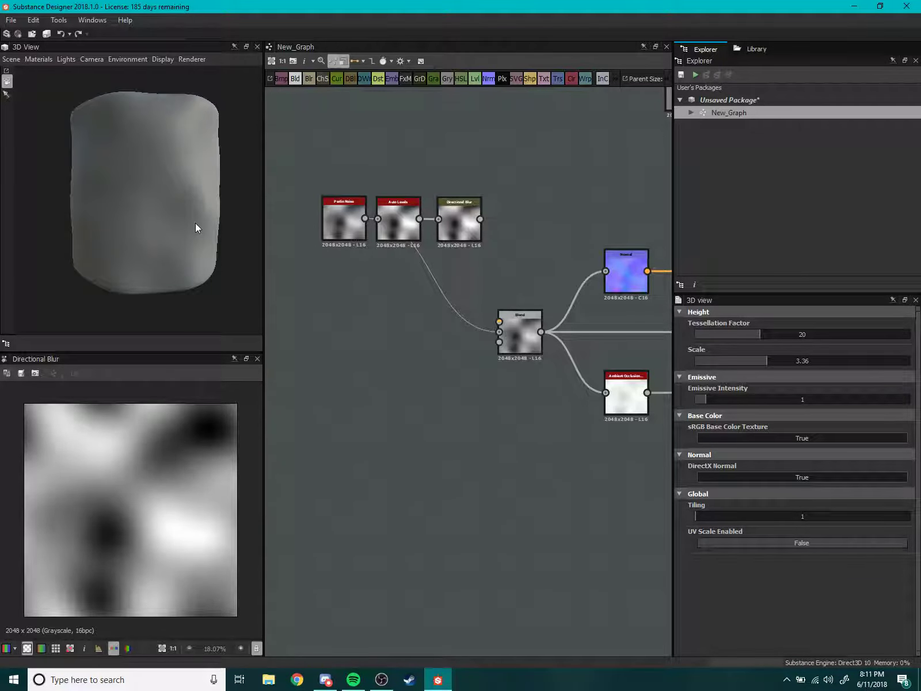
Replace the Auto Levels link into Blend with the Directional Blur output.
middle_click_drag(431, 309, 415, 312)
mouse_move(404, 223)
left_mouse_down()
mouse_move(465, 341)
mouse_move(516, 336)
left_mouse_up()
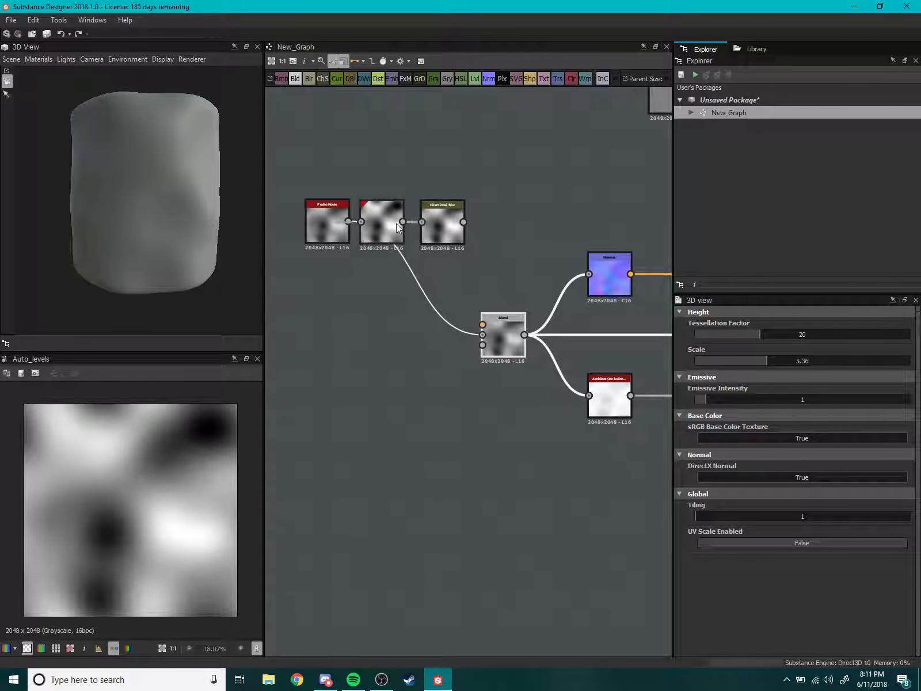
left_click(515, 336)
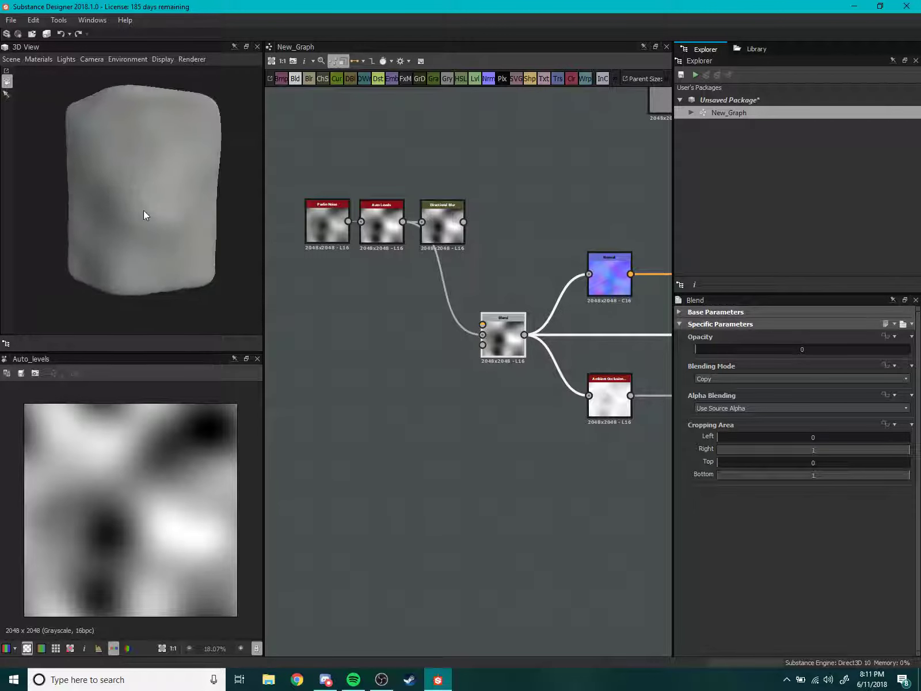
middle_click_drag(455, 275, 446, 271)
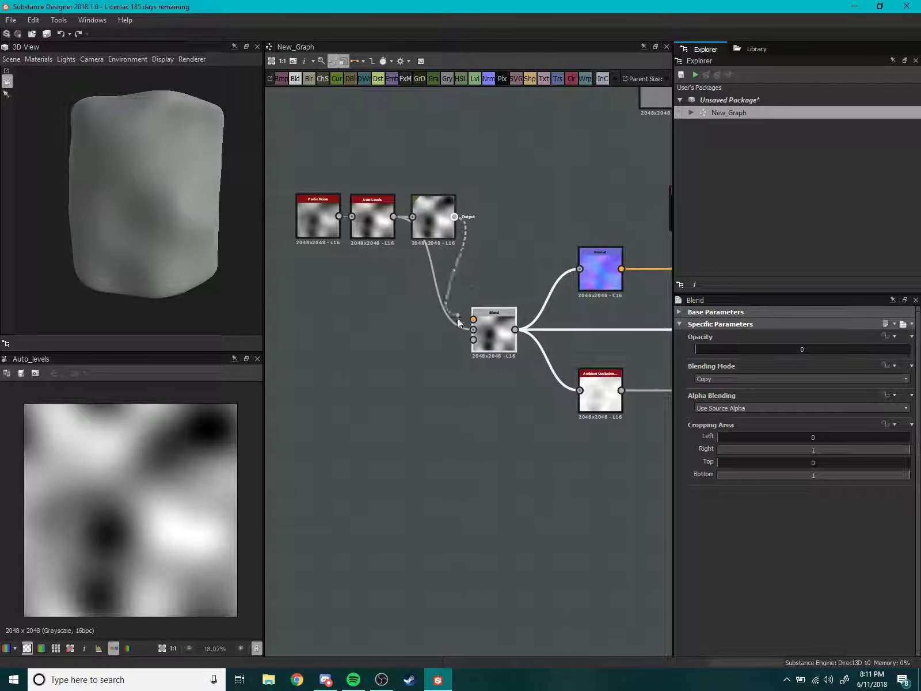
left_click_drag(474, 329, 437, 326)
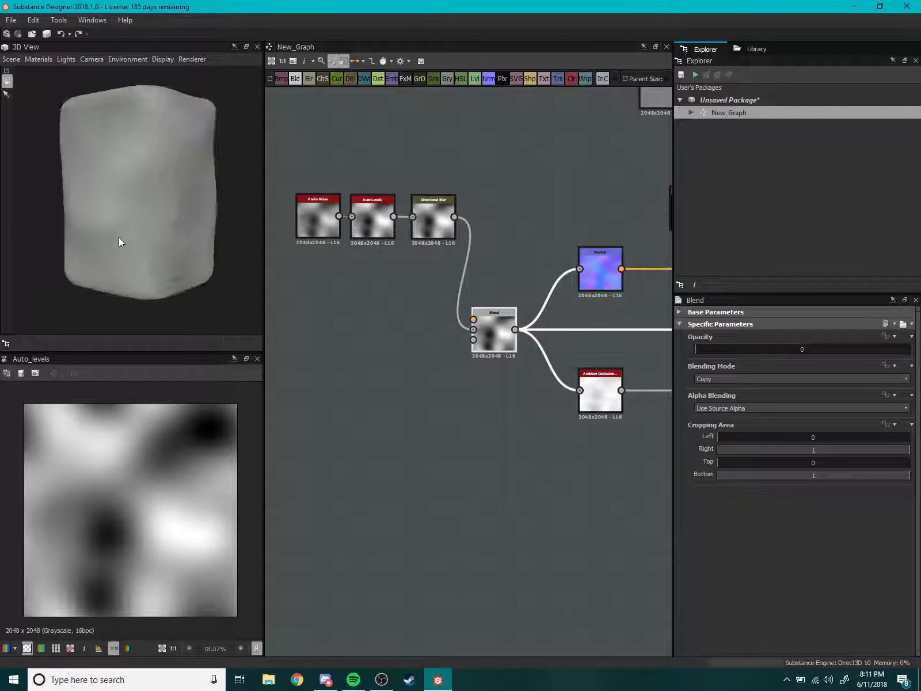
Set the Directional Blur Intensity to 37.1 and inspect the preview mesh.
scroll(442, 300, "up", 2)
left_click(427, 191)
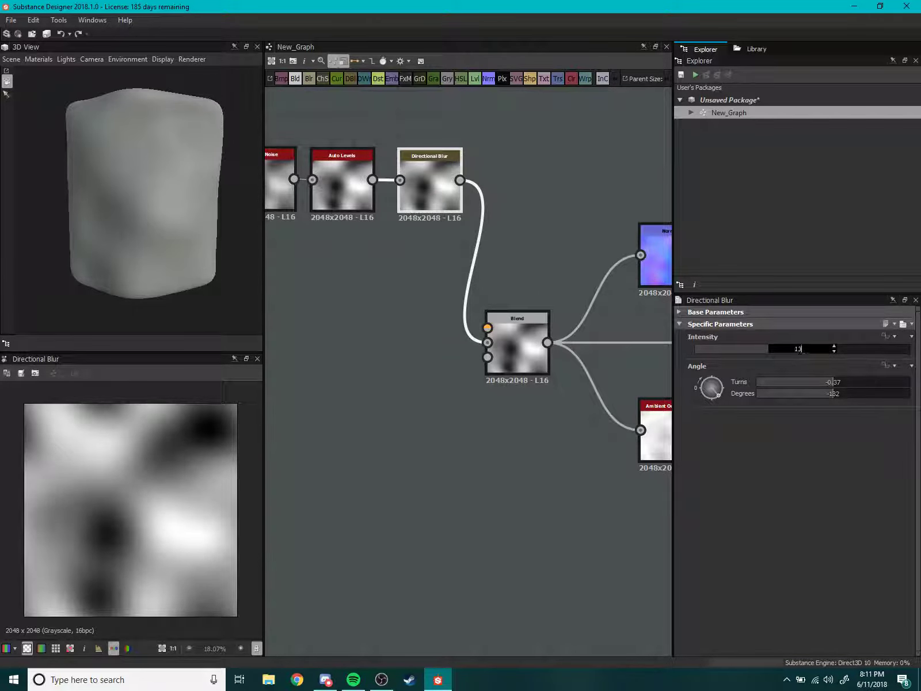
type("00")
key("Return")
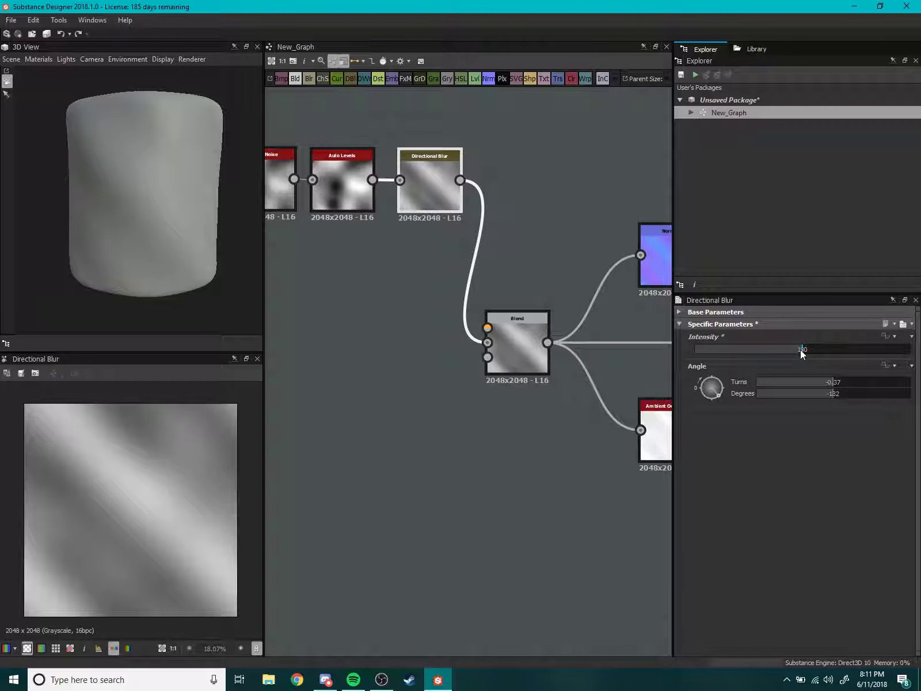
left_click_drag(800, 350, 734, 350)
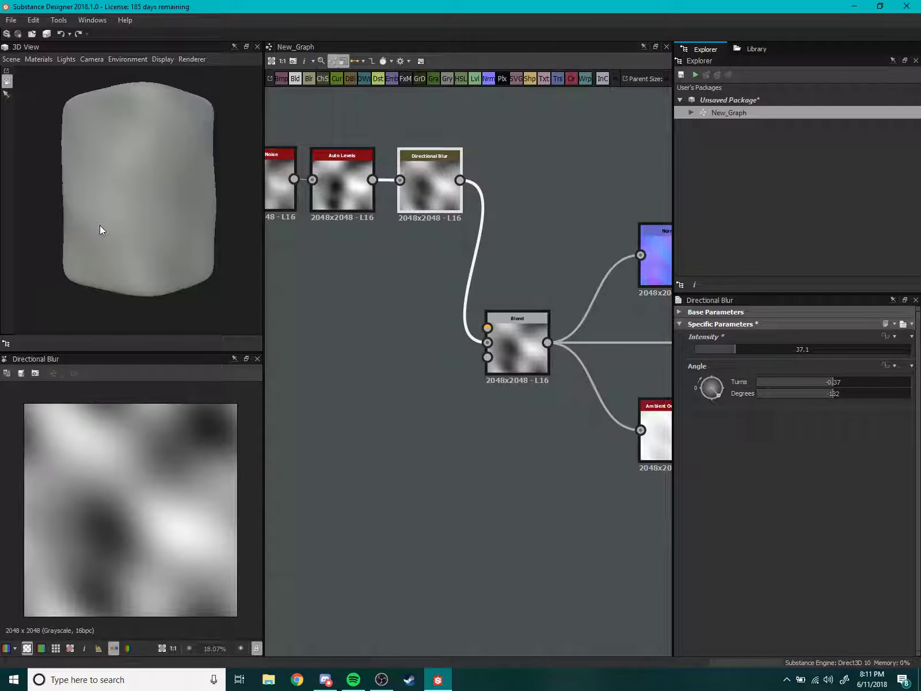
left_click_drag(99, 230, 66, 137)
scroll(358, 303, "down", 2)
mouse_move(358, 303)
middle_mouse_down()
mouse_move(406, 338)
mouse_move(469, 269)
middle_mouse_up()
scroll(401, 318, "up", 2)
Move Auto Levels after Directional Blur, wiring Perlin Noise → Directional Blur → Auto Levels.
scroll(371, 328, "up", 1)
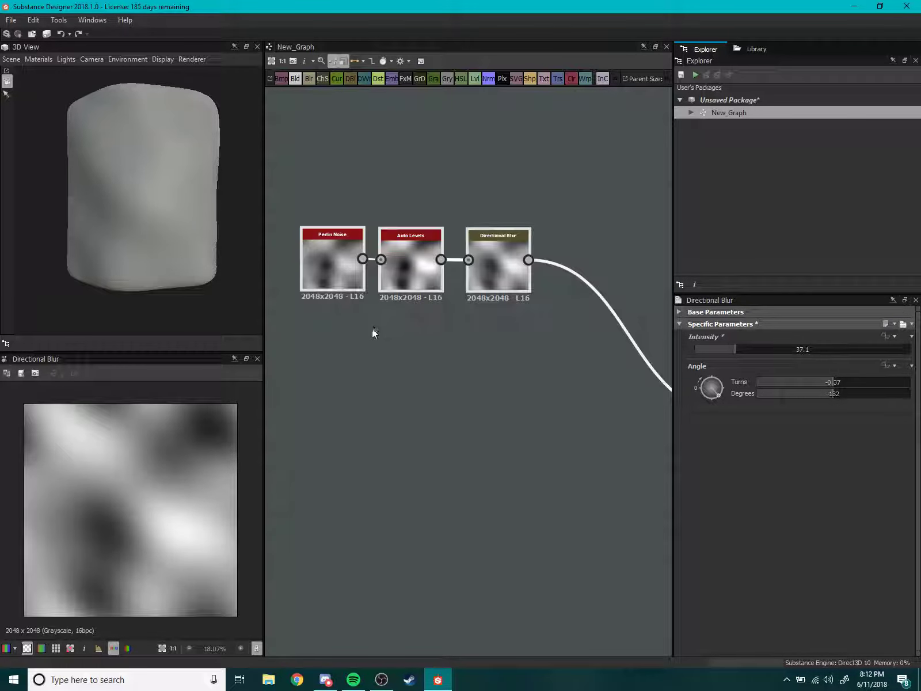
left_click(401, 358)
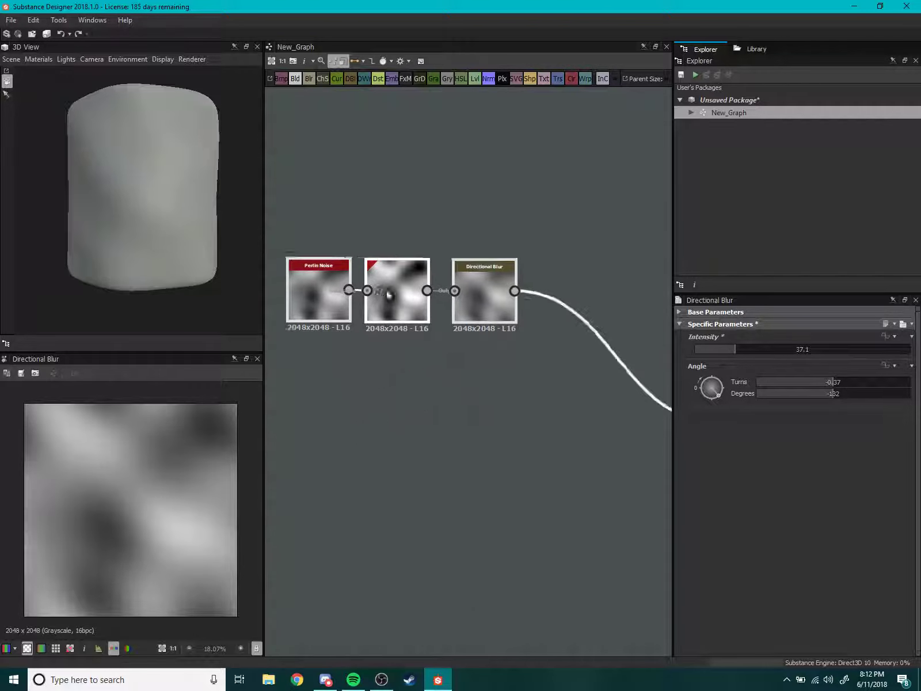
middle_click_drag(517, 351, 488, 332)
mouse_move(364, 279)
left_mouse_down()
mouse_move(382, 338)
mouse_move(488, 365)
mouse_move(570, 205)
left_mouse_up()
left_click_drag(473, 257, 386, 257)
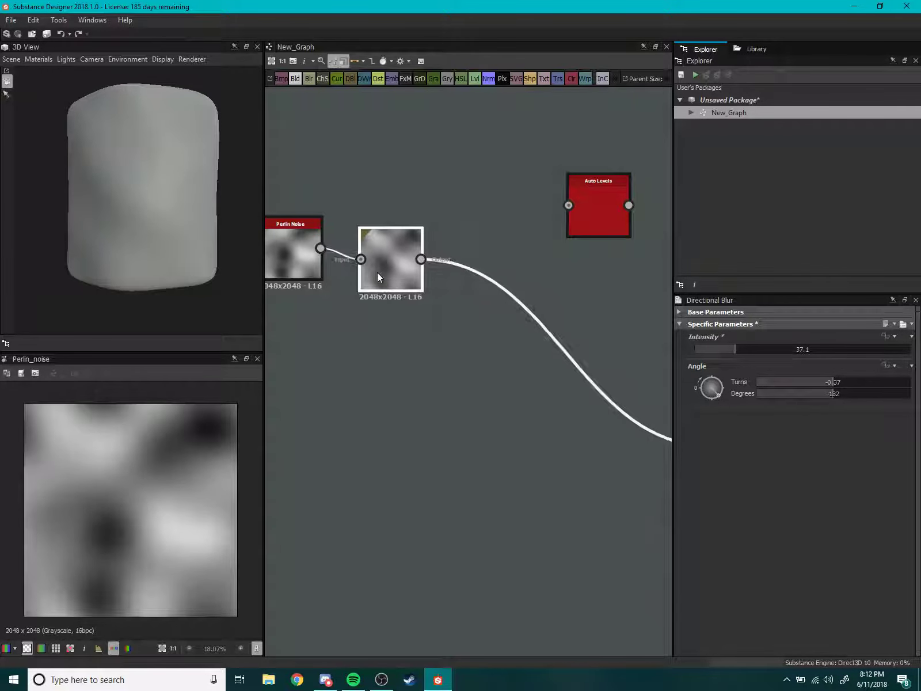
left_click_drag(548, 235, 569, 205)
left_click_drag(593, 219, 477, 252)
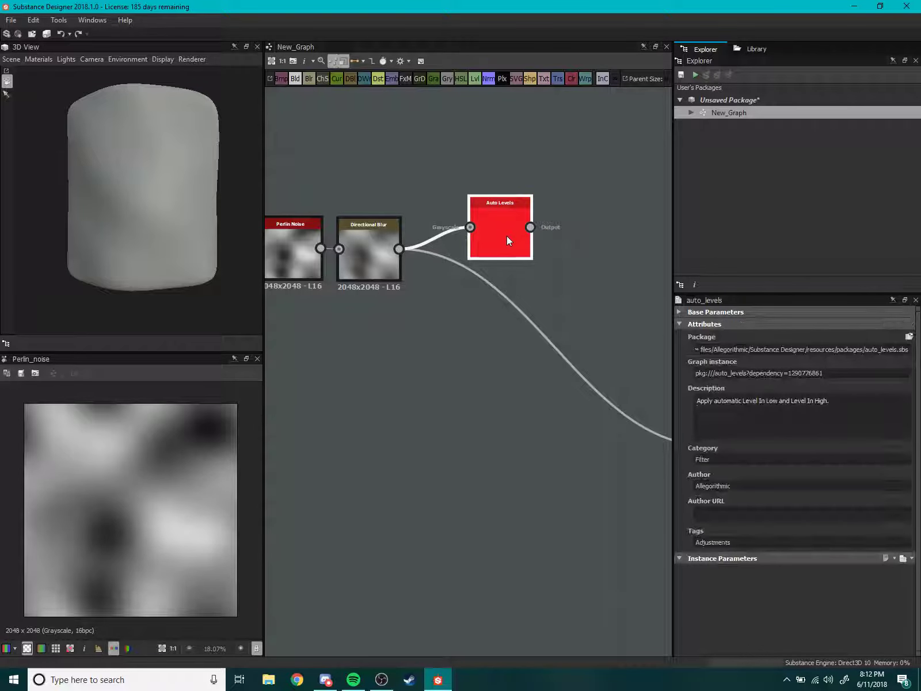
Wire the Auto Levels output into the Blend node and bring up the node search.
middle_click_drag(478, 252, 368, 248)
scroll(372, 243, "down", 2)
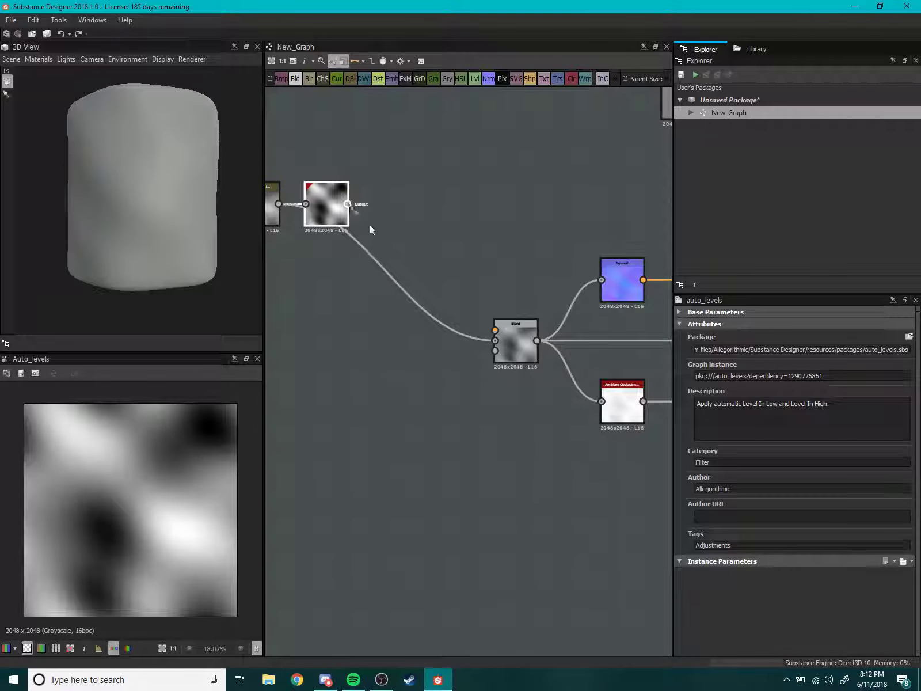
middle_click_drag(494, 347, 545, 385)
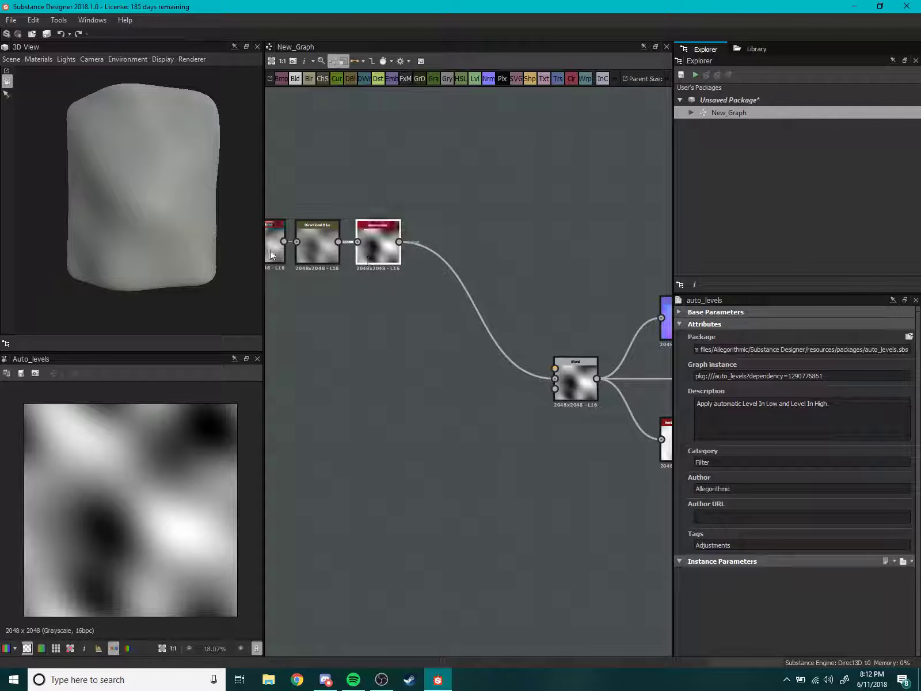
mouse_move(139, 184)
left_mouse_down()
mouse_move(56, 191)
mouse_move(231, 204)
mouse_move(116, 102)
left_mouse_up()
scroll(115, 101, "down", 2)
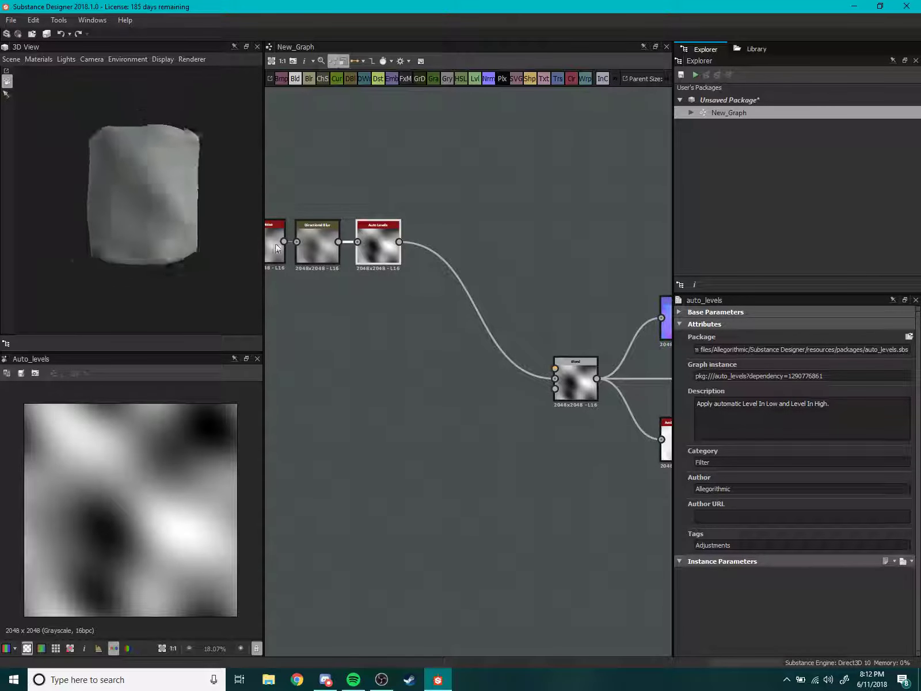
scroll(401, 303, "up", 4)
scroll(400, 304, "down", 3)
scroll(444, 329, "down", 1)
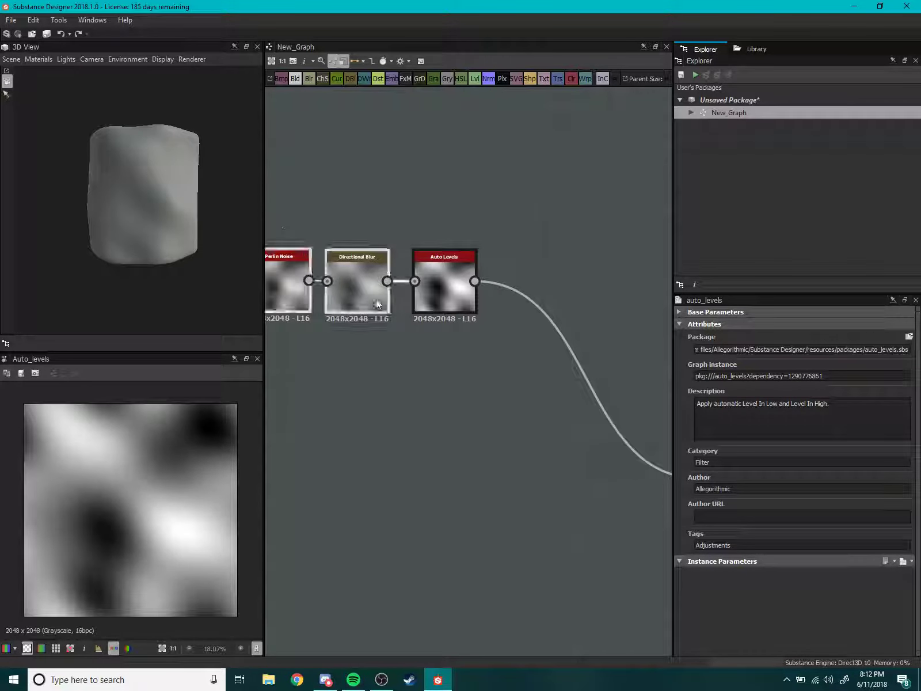
scroll(488, 309, "up", 2)
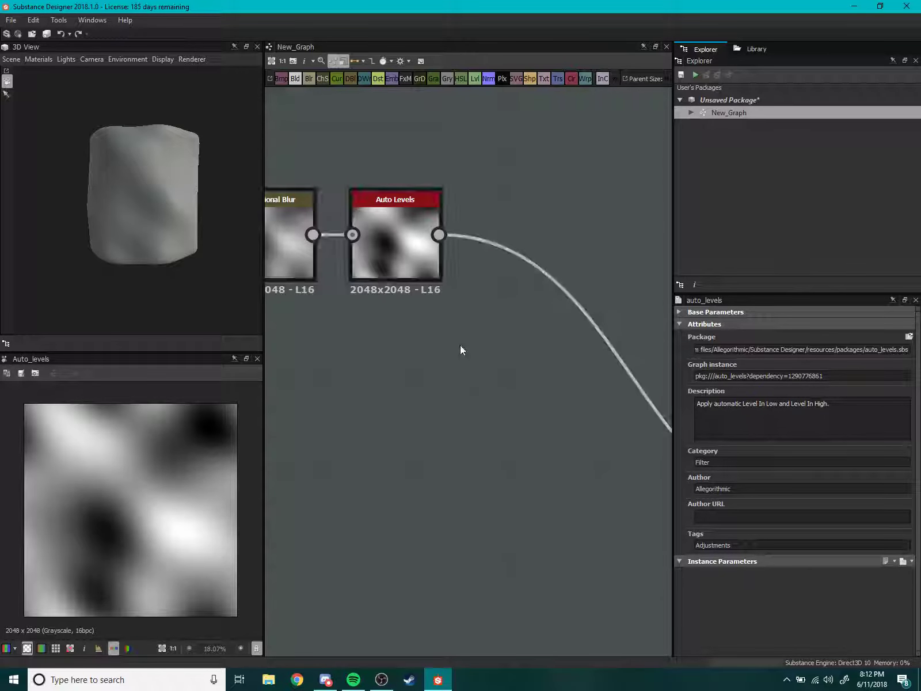
key("space")
Insert a Slope Blur Grayscale node from the 'slope' search.
type("slope")
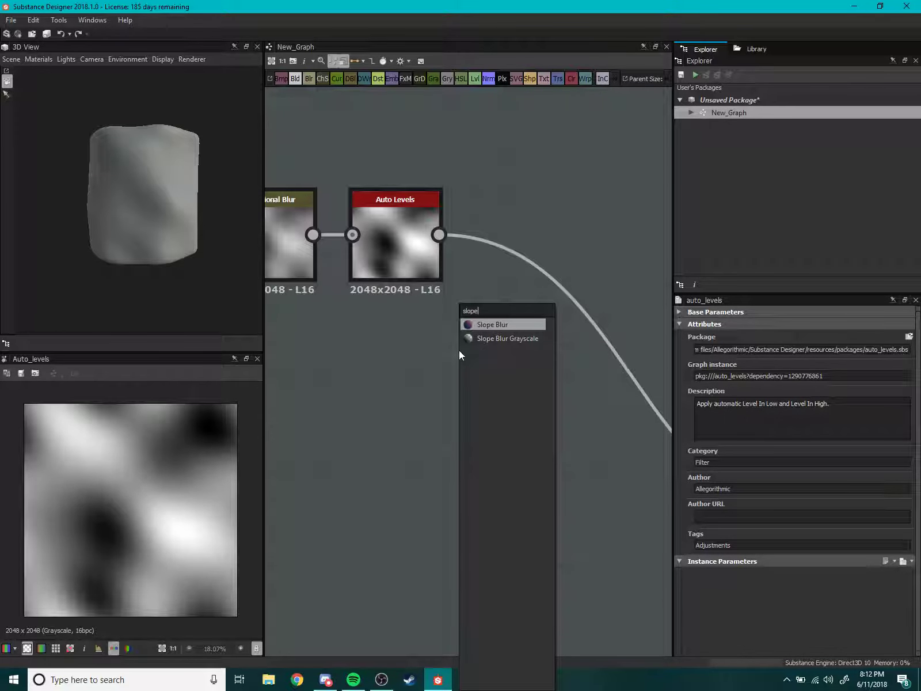
key("Down")
key("Return")
left_click_drag(430, 324, 619, 195)
middle_click_drag(619, 195, 502, 316)
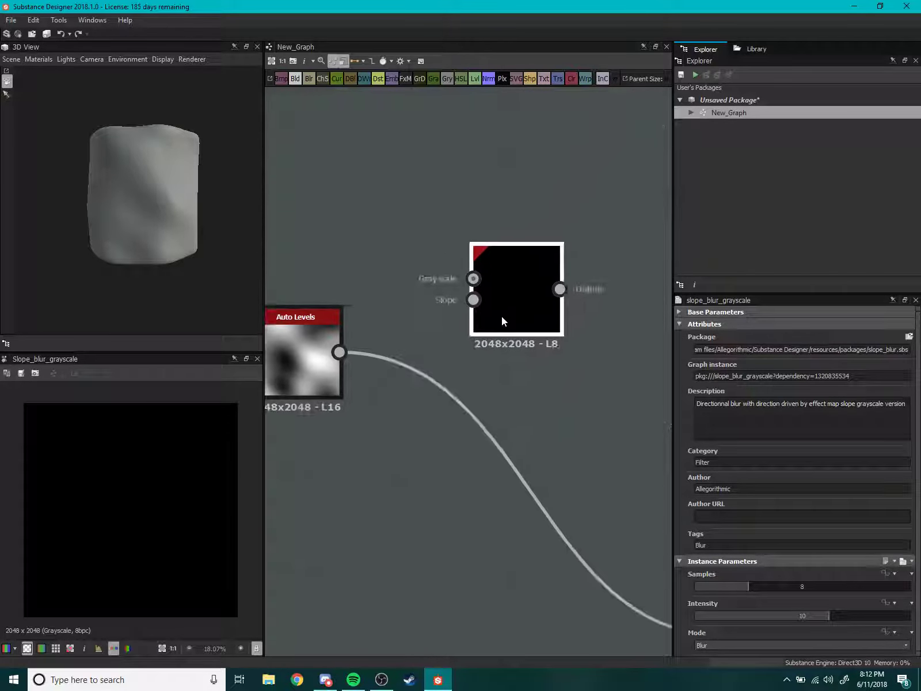
scroll(526, 318, "down", 1)
Feed Auto Levels into both the Grayscale and Slope inputs of the slope blur.
left_click_drag(490, 279, 479, 283)
scroll(493, 304, "up", 2)
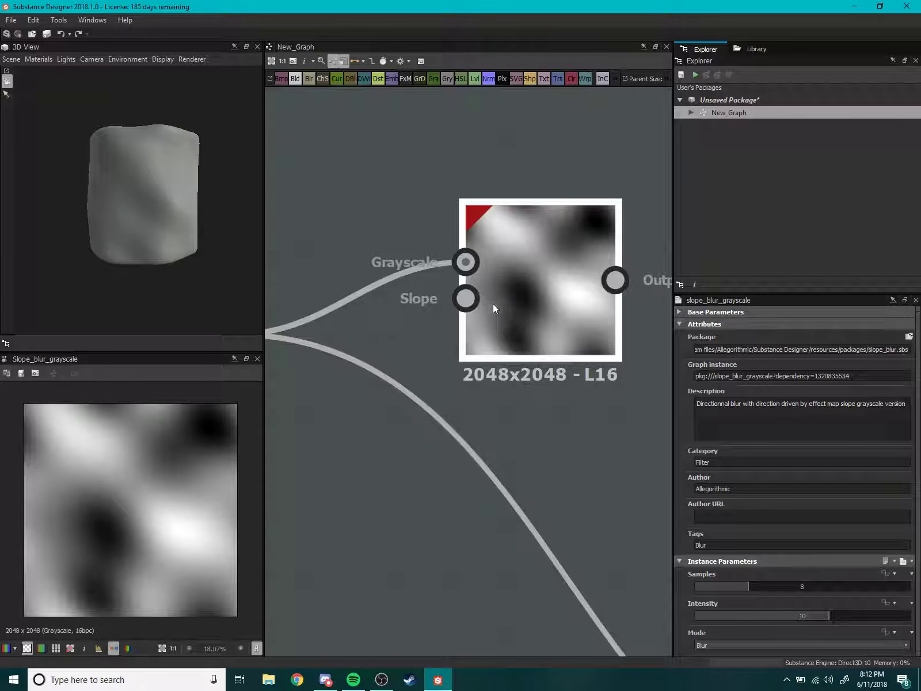
scroll(523, 355, "down", 1)
middle_click_drag(423, 314, 546, 343)
scroll(546, 344, "down", 2)
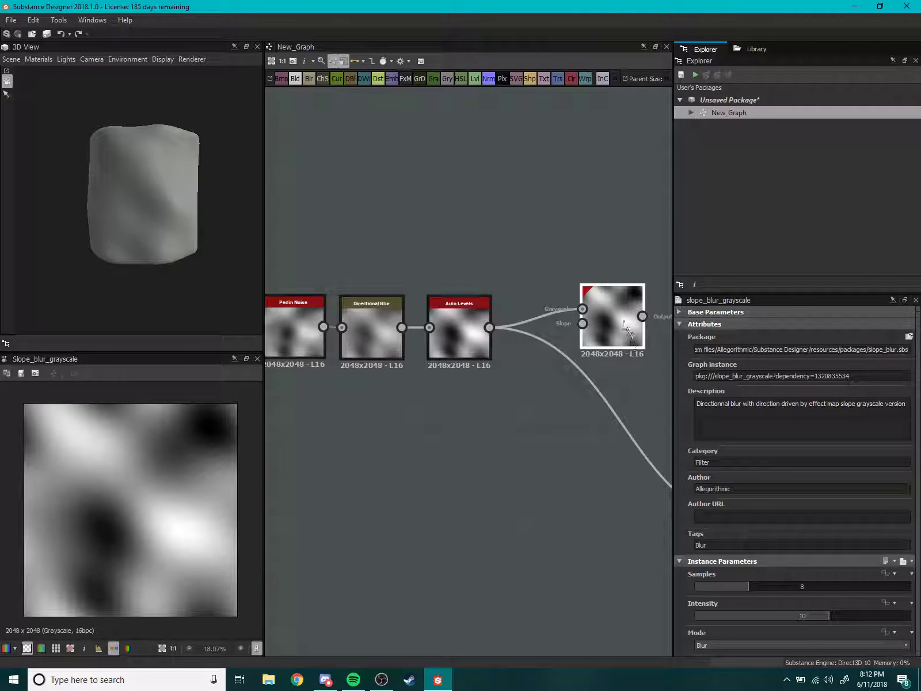
left_click_drag(602, 330, 516, 447)
middle_click_drag(517, 447, 516, 349)
left_click_drag(515, 350, 574, 326)
middle_click_drag(574, 326, 505, 328)
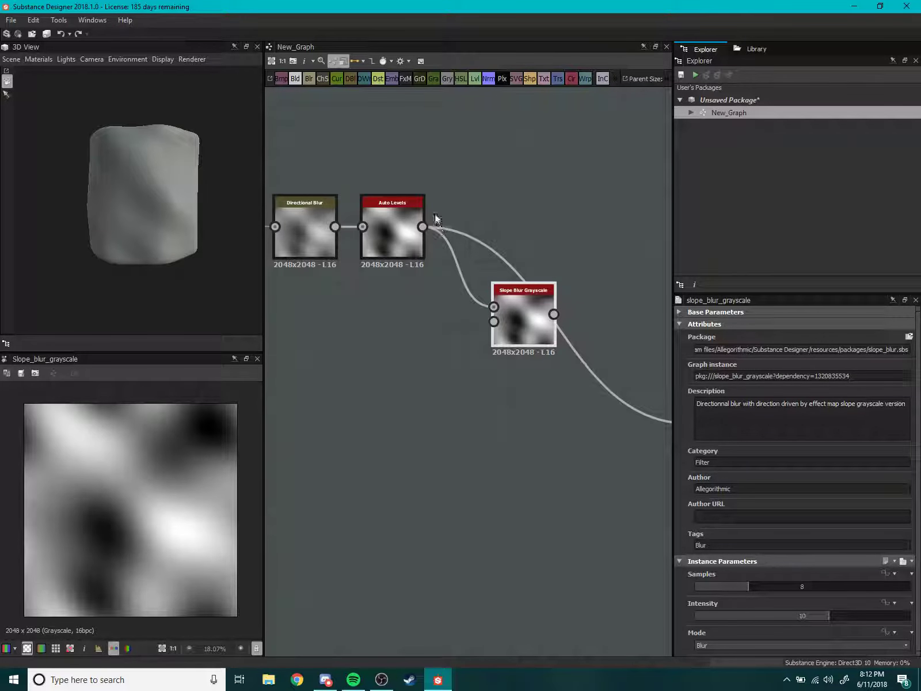
Set the slope blur to Samples 32 and Intensity 13.29.
scroll(99, 434, "down", 4)
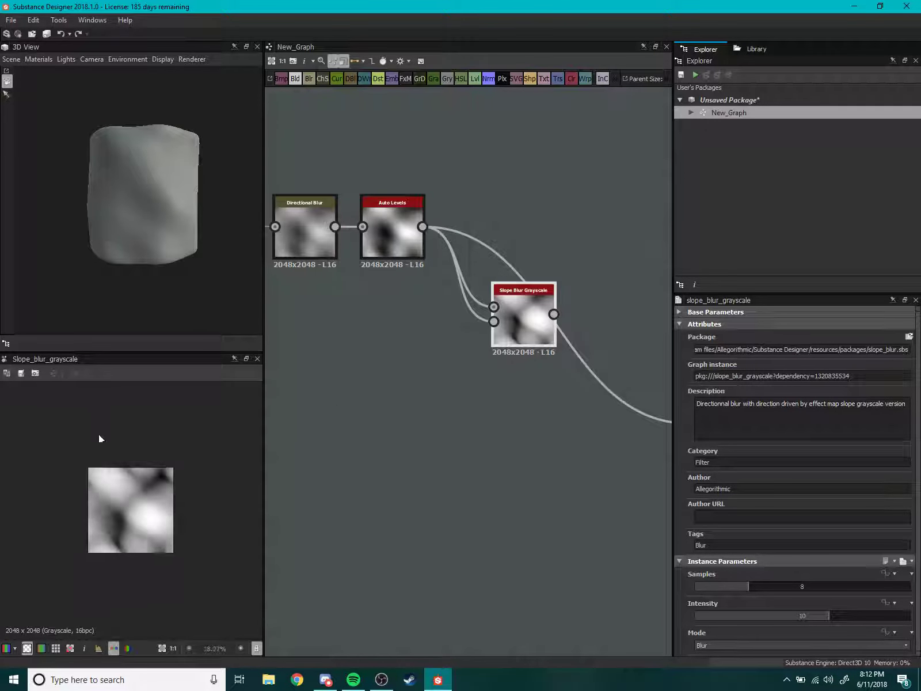
scroll(129, 497, "up", 6)
scroll(114, 509, "up", 2)
scroll(528, 564, "down", 2)
scroll(226, 544, "down", 3)
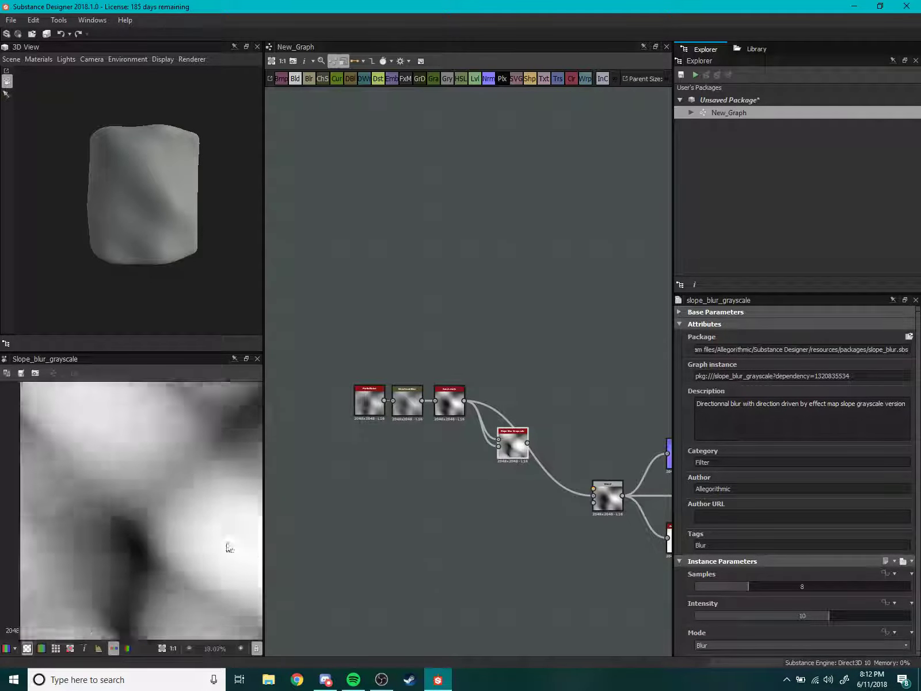
scroll(531, 494, "up", 1)
scroll(494, 410, "up", 3)
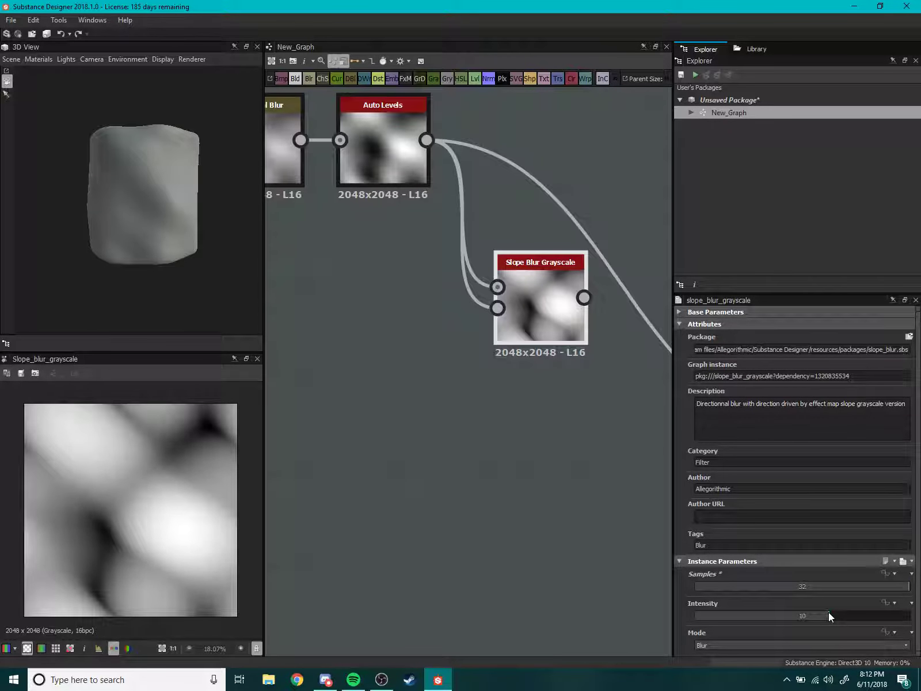
mouse_move(880, 621)
left_mouse_down()
mouse_move(912, 616)
mouse_move(724, 633)
mouse_move(855, 634)
mouse_move(797, 629)
left_mouse_up()
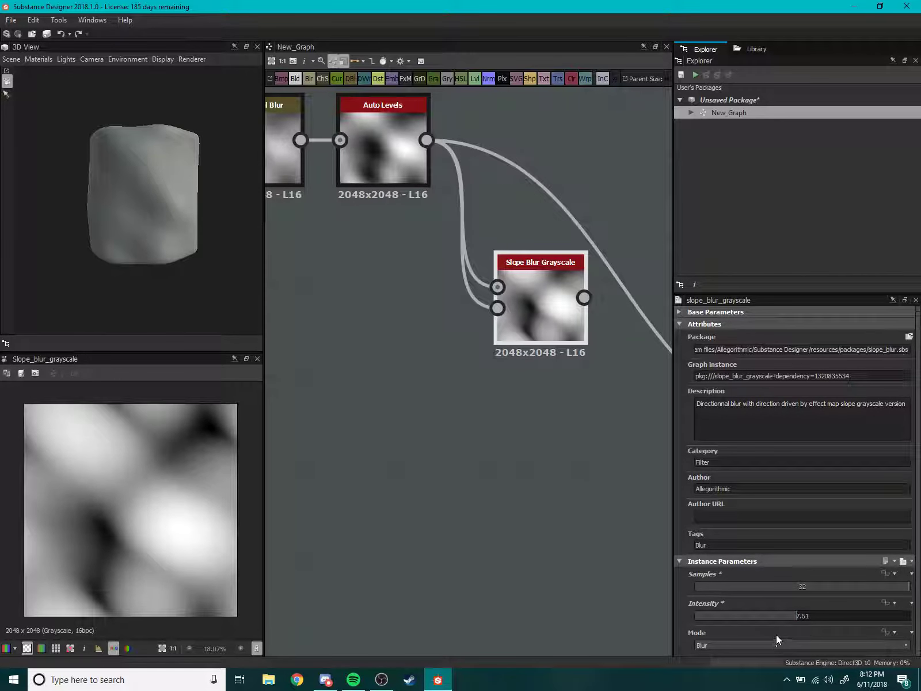
left_click_drag(870, 616, 872, 616)
scroll(455, 404, "up", 2)
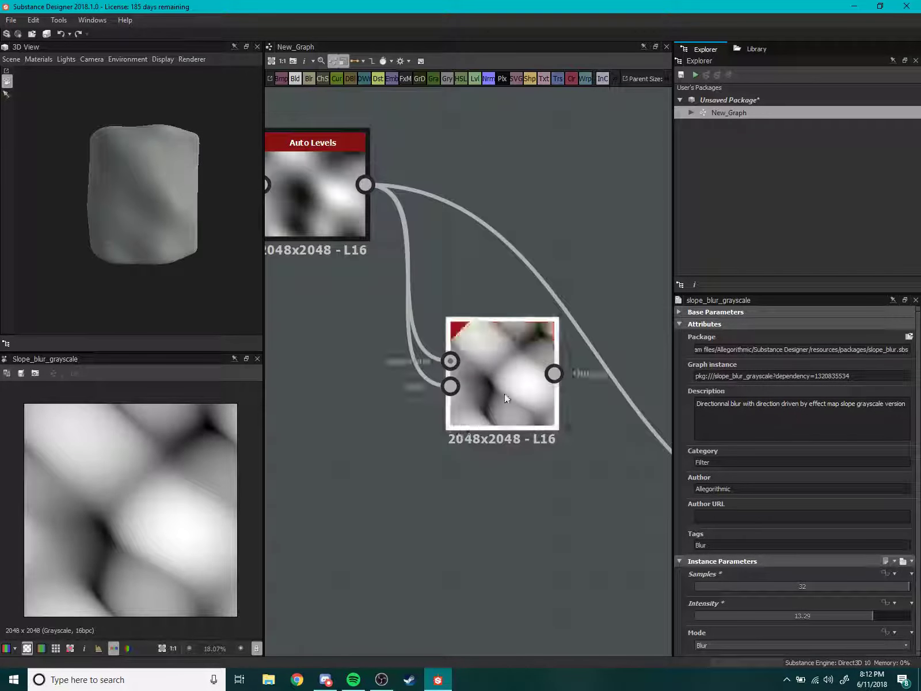
middle_click_drag(505, 393, 601, 441)
scroll(602, 440, "down", 2)
Raise the Perlin Noise Disorder to 0.72 and Scale to 5.
left_click(367, 291)
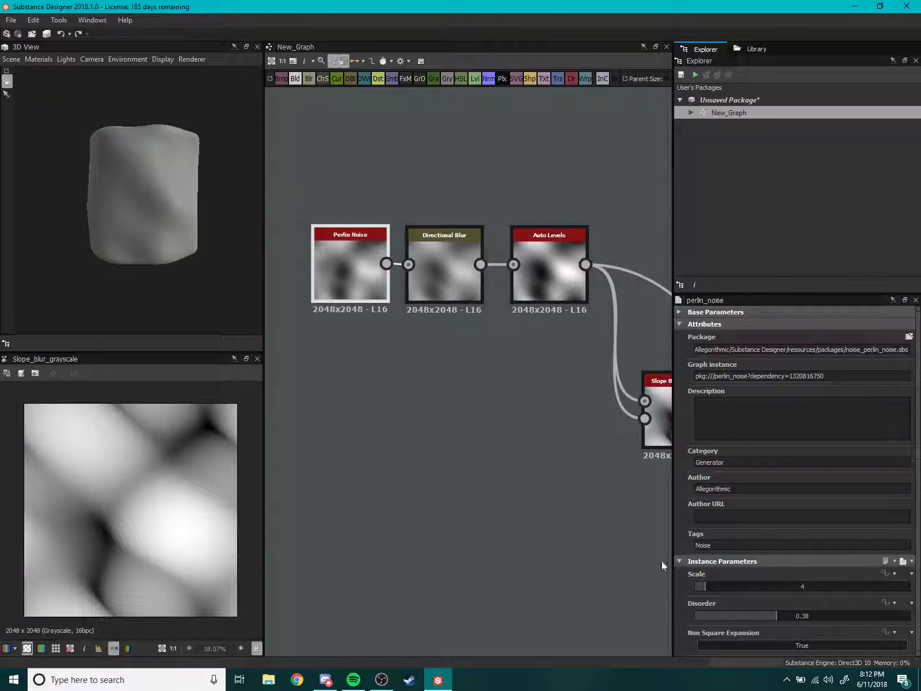
left_click_drag(781, 620, 849, 617)
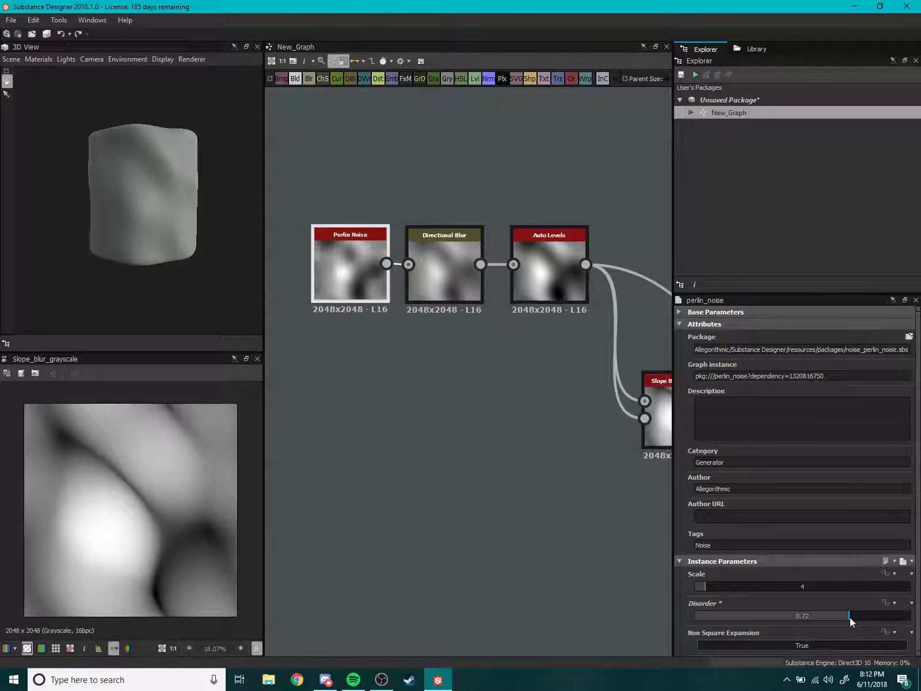
middle_click_drag(513, 419, 593, 476)
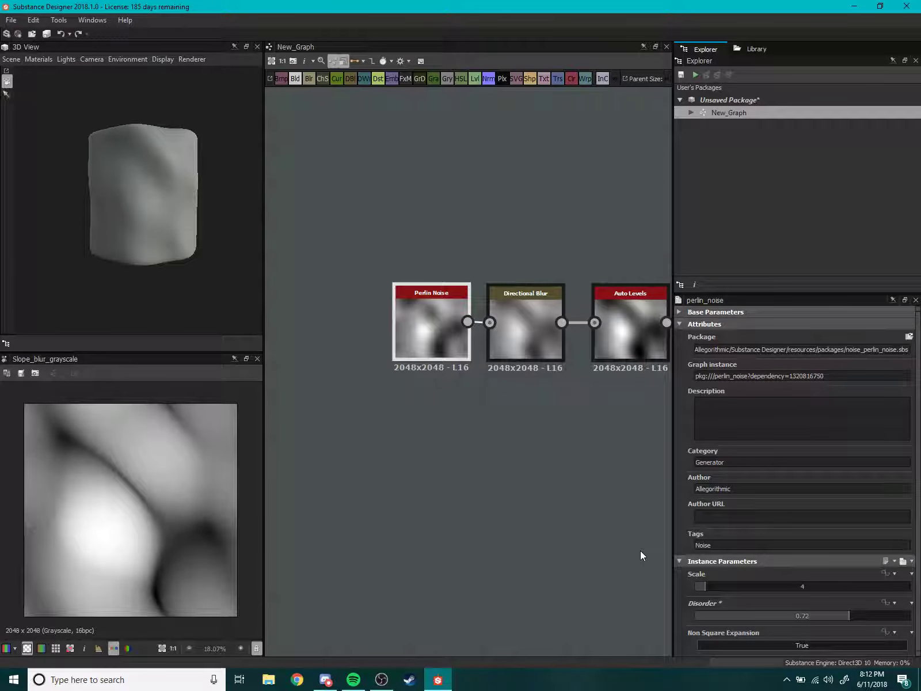
mouse_move(705, 586)
left_mouse_down()
mouse_move(717, 585)
mouse_move(709, 586)
left_mouse_up()
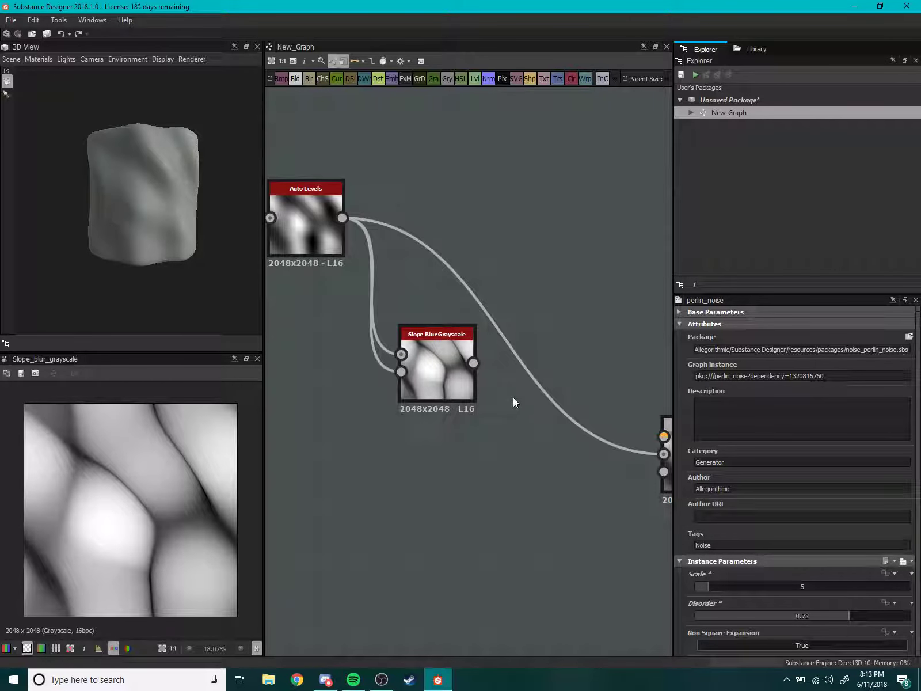
left_click(449, 374)
Connect the Slope Blur Grayscale output to Blend's middle input and check the preview.
scroll(424, 394, "down", 2)
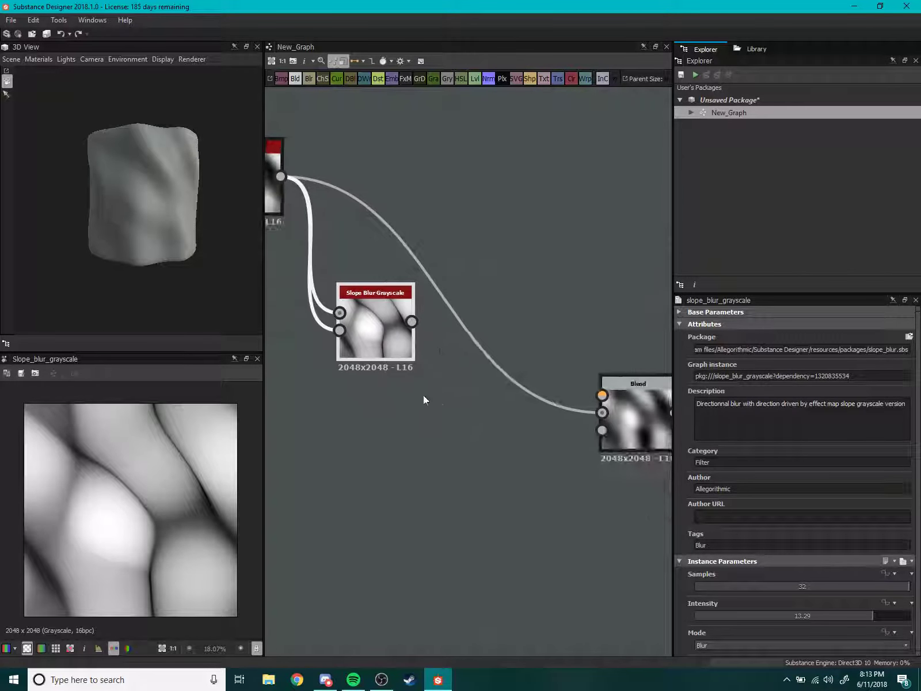
scroll(422, 452, "down", 2)
scroll(444, 480, "up", 3)
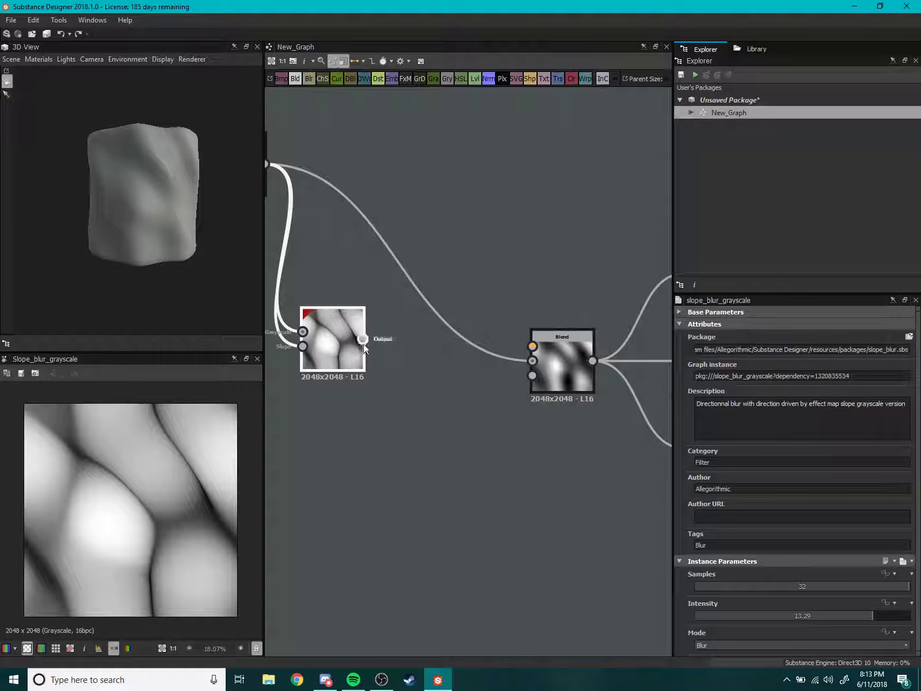
left_click_drag(506, 388, 532, 360)
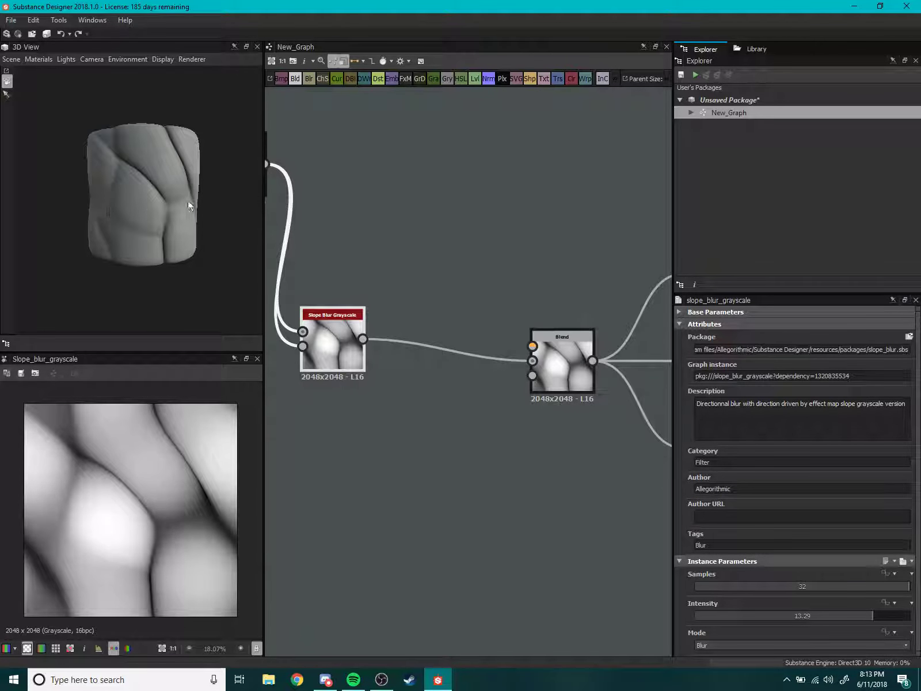
mouse_move(190, 206)
left_mouse_down()
mouse_move(105, 209)
mouse_move(145, 215)
mouse_move(123, 230)
mouse_move(185, 226)
mouse_move(160, 240)
mouse_move(109, 223)
mouse_move(172, 232)
left_mouse_up()
scroll(169, 232, "up", 2)
scroll(148, 225, "up", 2)
scroll(124, 230, "down", 2)
scroll(159, 233, "up", 2)
scroll(108, 223, "down", 2)
scroll(522, 288, "up", 1)
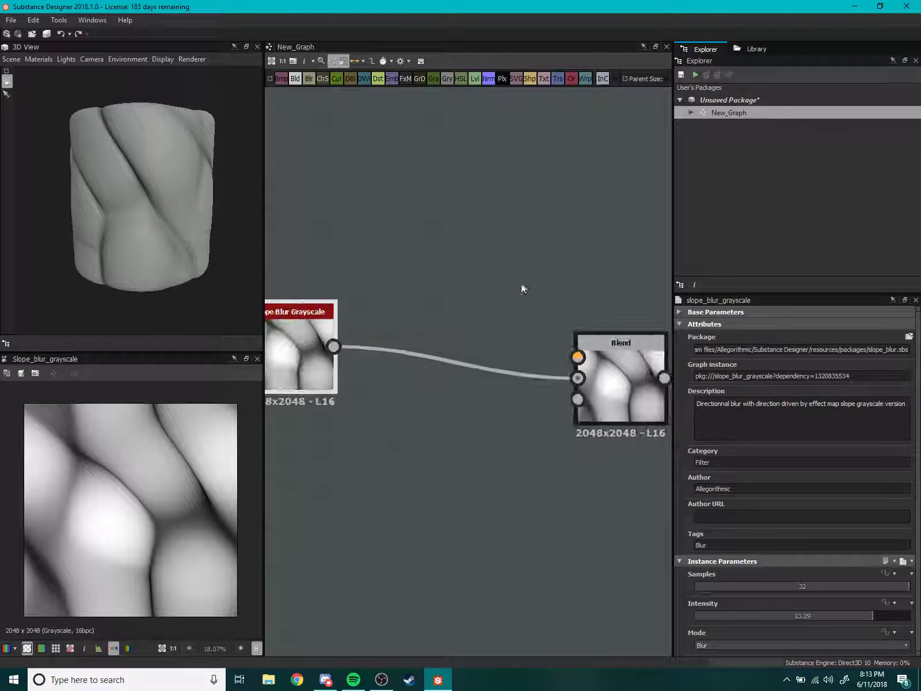
scroll(397, 263, "down", 3)
Move the slope blur node up beside Auto Levels in the chain.
middle_click_drag(339, 257, 489, 293)
left_click_drag(517, 338, 508, 240)
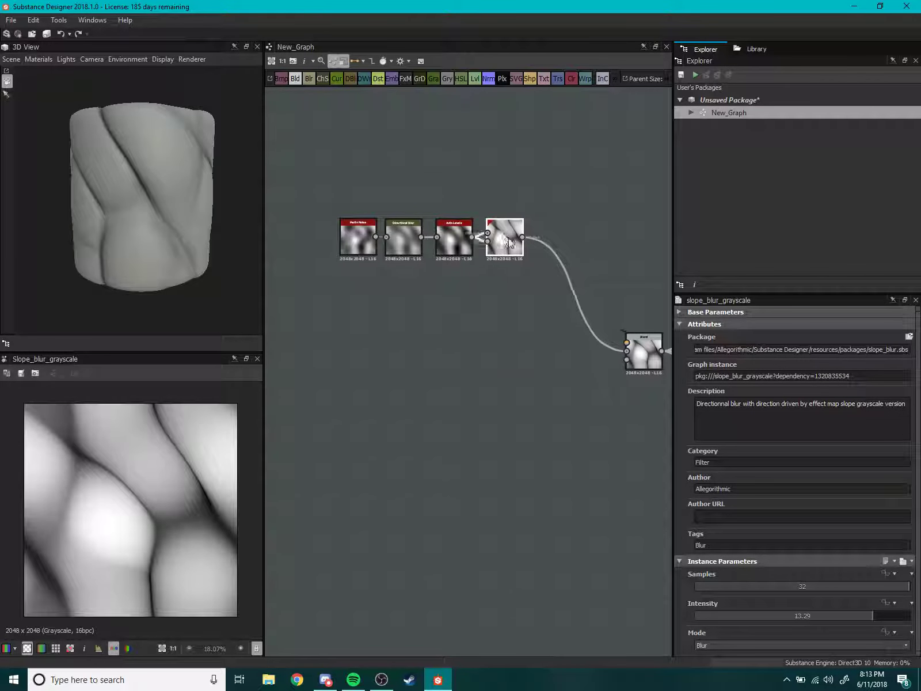
middle_click_drag(369, 325, 530, 293)
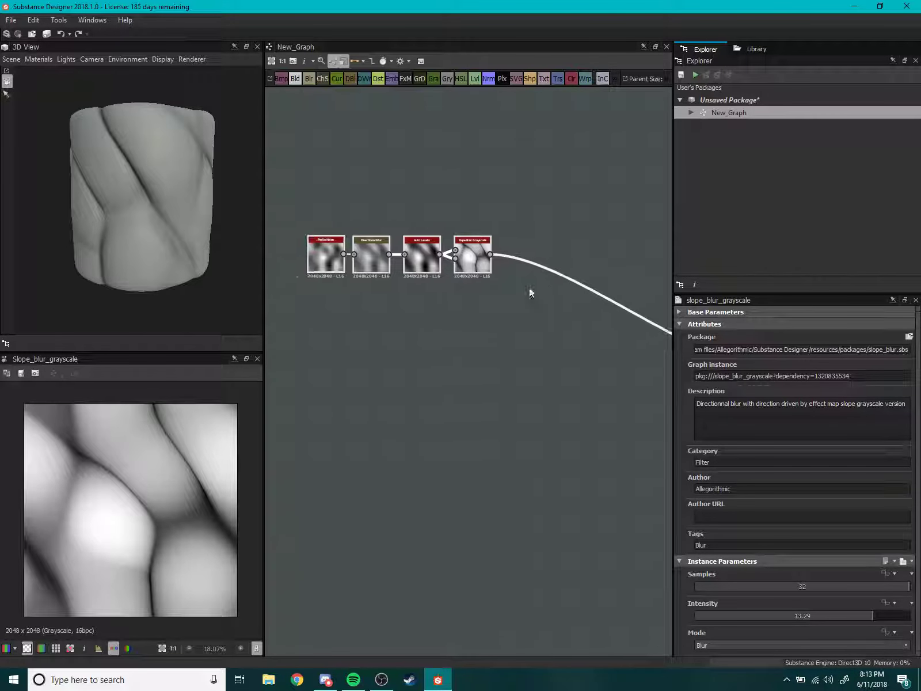
scroll(448, 335, "up", 2)
scroll(519, 280, "up", 2)
middle_click_drag(519, 426, 539, 266)
Insert a second Slope Blur Grayscale fed by the first slope blur's output.
key("space")
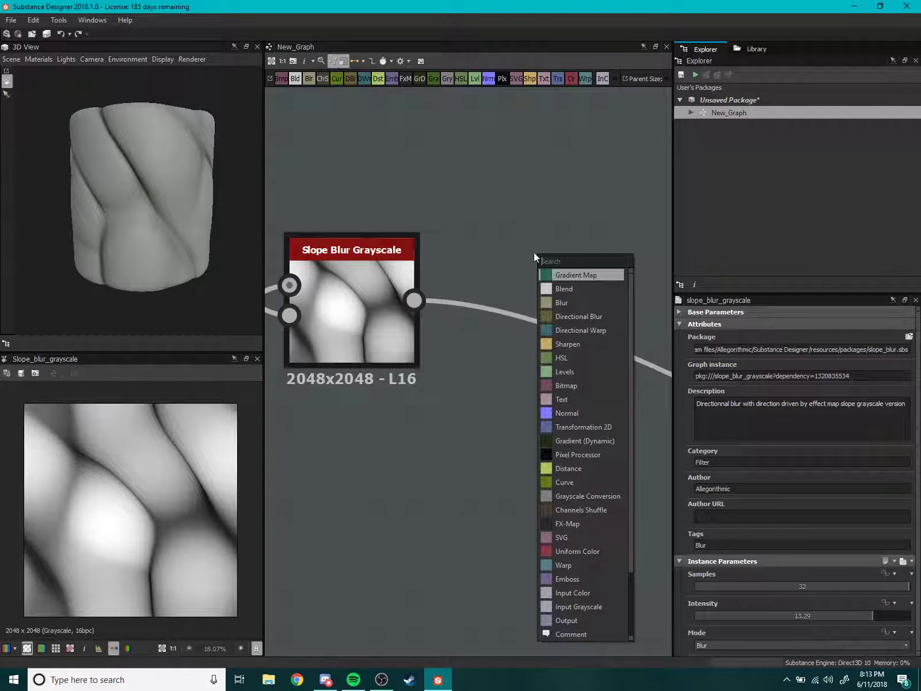
type("slope")
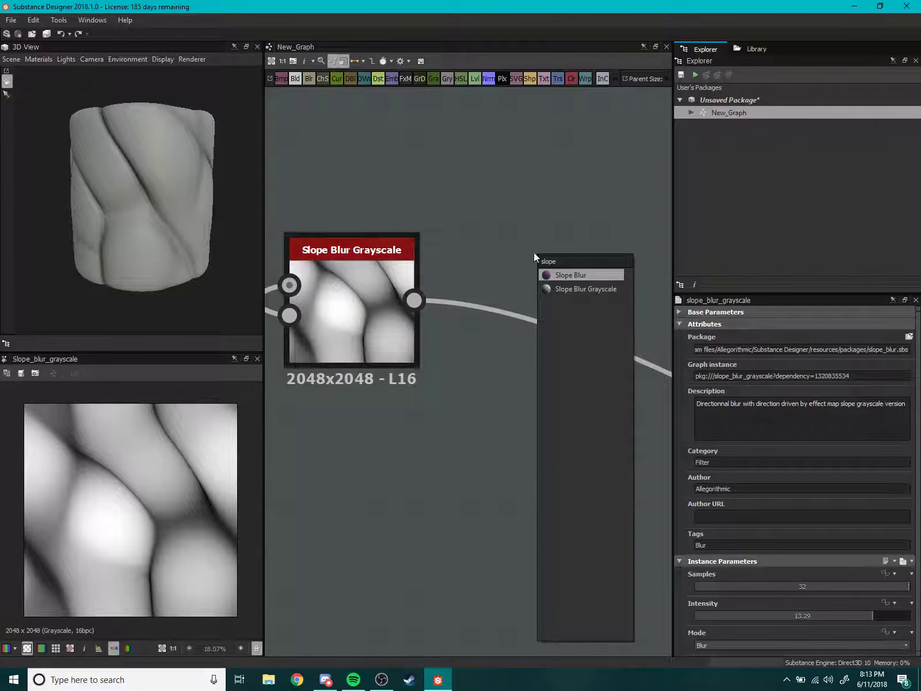
key("Down")
key("Return")
left_click_drag(511, 270, 557, 223)
left_click_drag(415, 300, 529, 189)
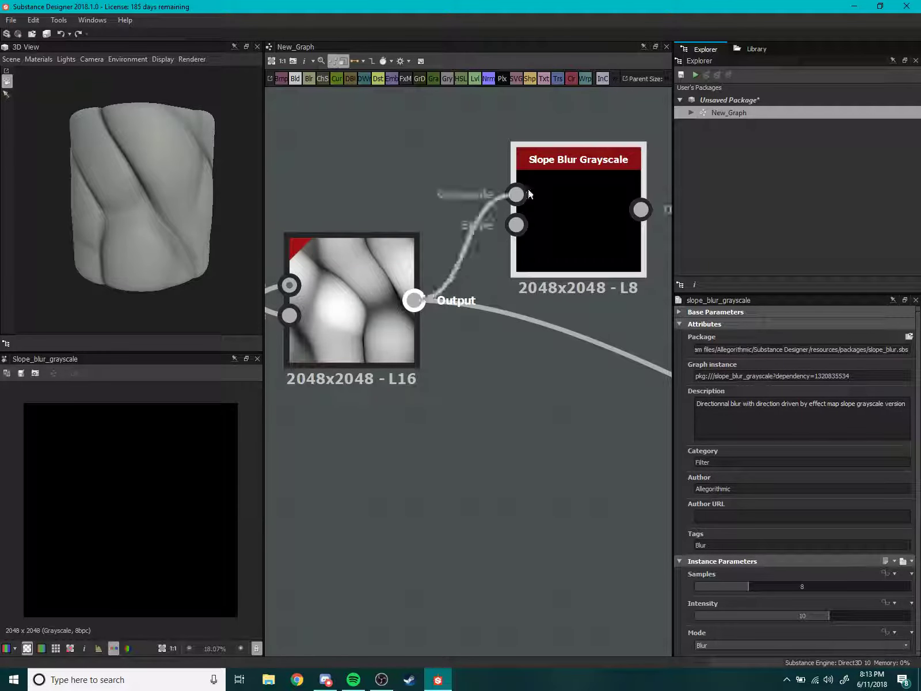
Position the second slope blur node to the right of the chain.
scroll(598, 259, "down", 4)
left_click_drag(532, 311, 550, 304)
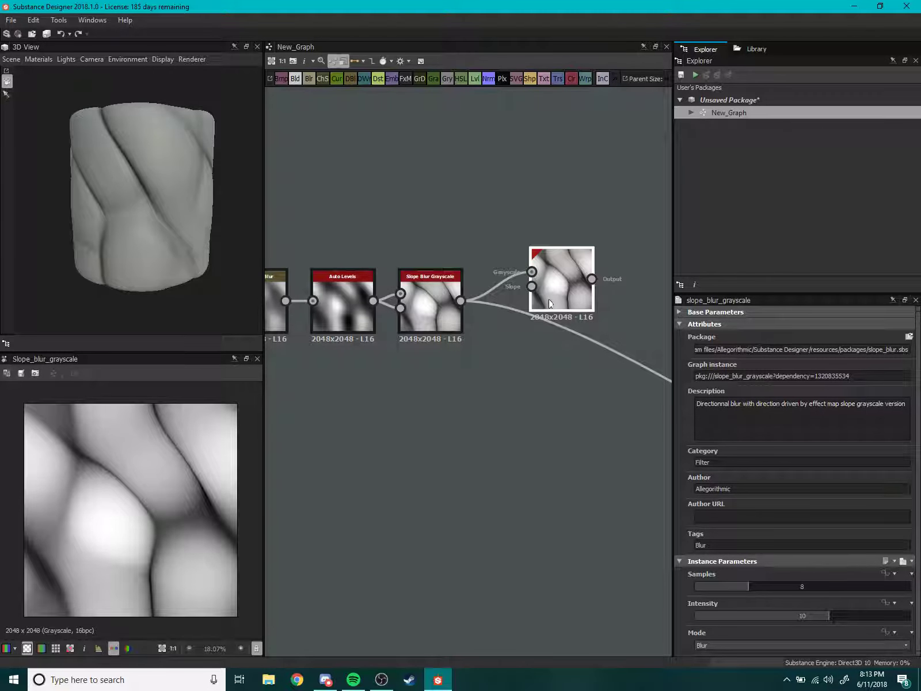
scroll(497, 367, "down", 2)
scroll(492, 331, "up", 2)
mouse_move(492, 332)
middle_mouse_down()
mouse_move(499, 310)
mouse_move(407, 326)
middle_mouse_up()
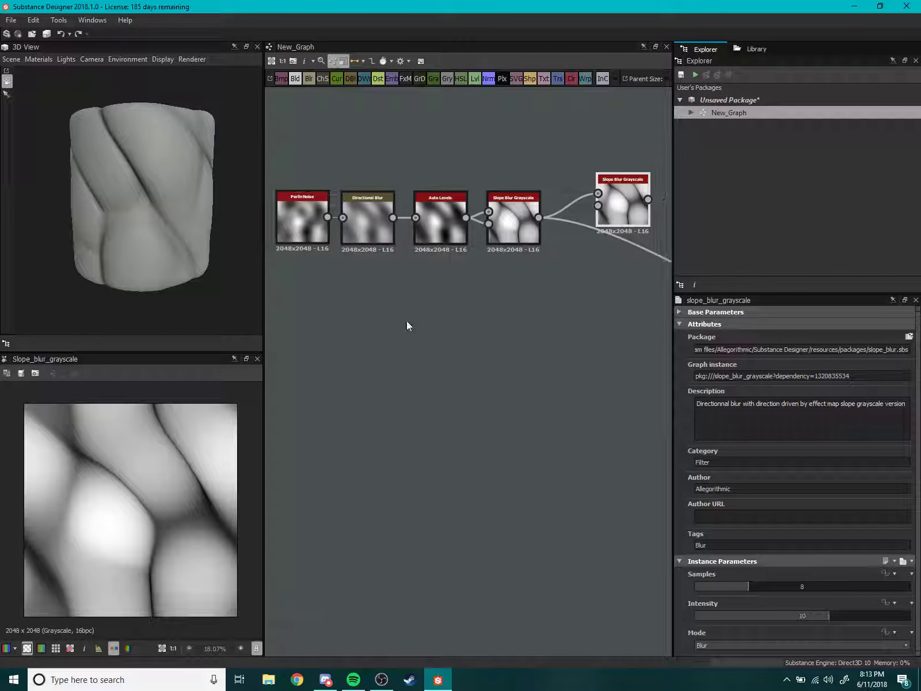
scroll(420, 300, "up", 1)
key("space")
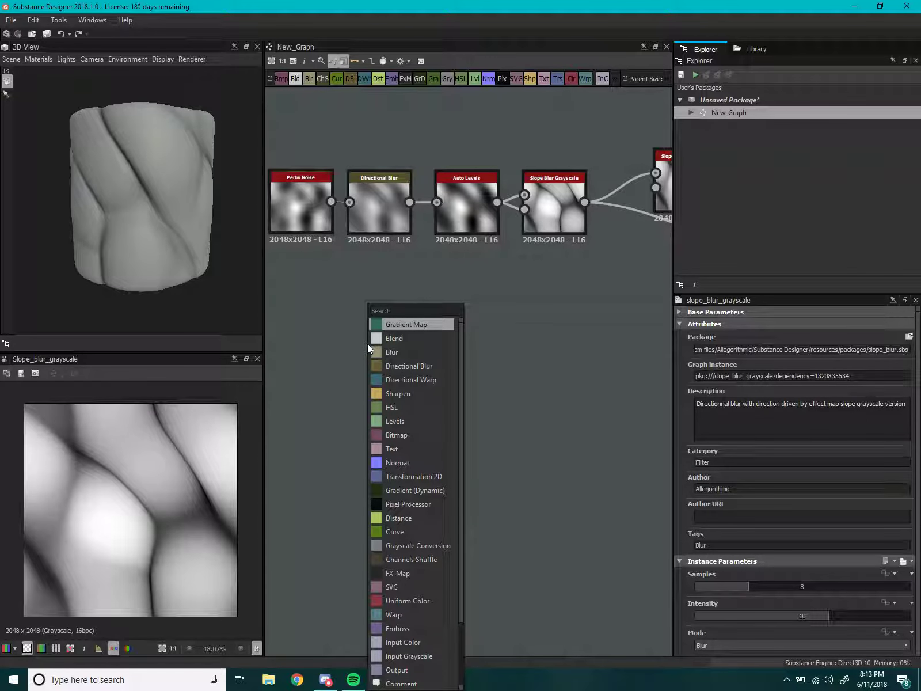
Add a Fractal Sum 1 noise node below the existing chain.
type("fra")
key("Down")
key("Return")
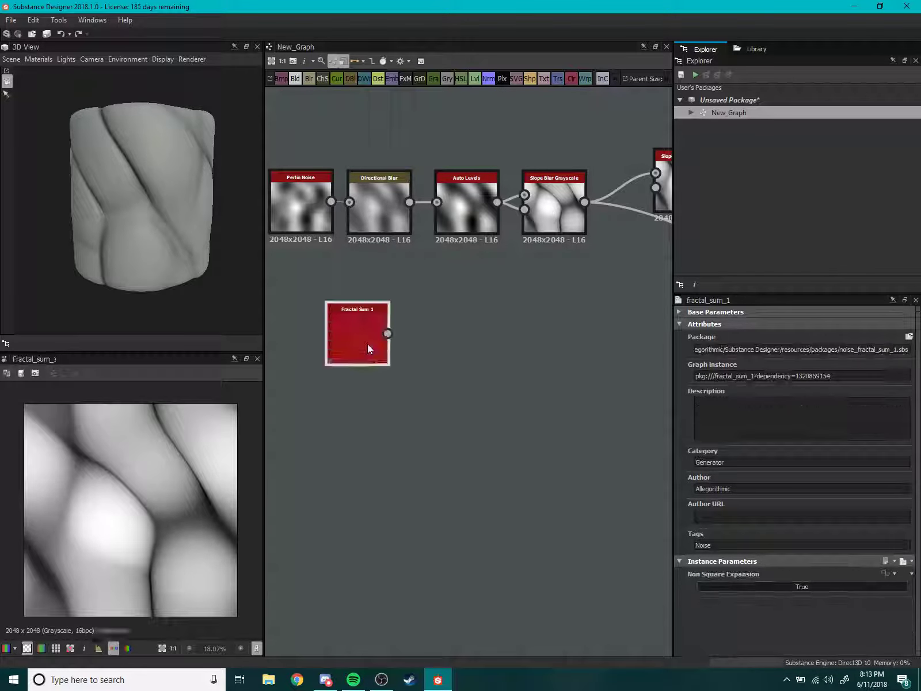
scroll(395, 378, "up", 2)
scroll(395, 378, "down", 3)
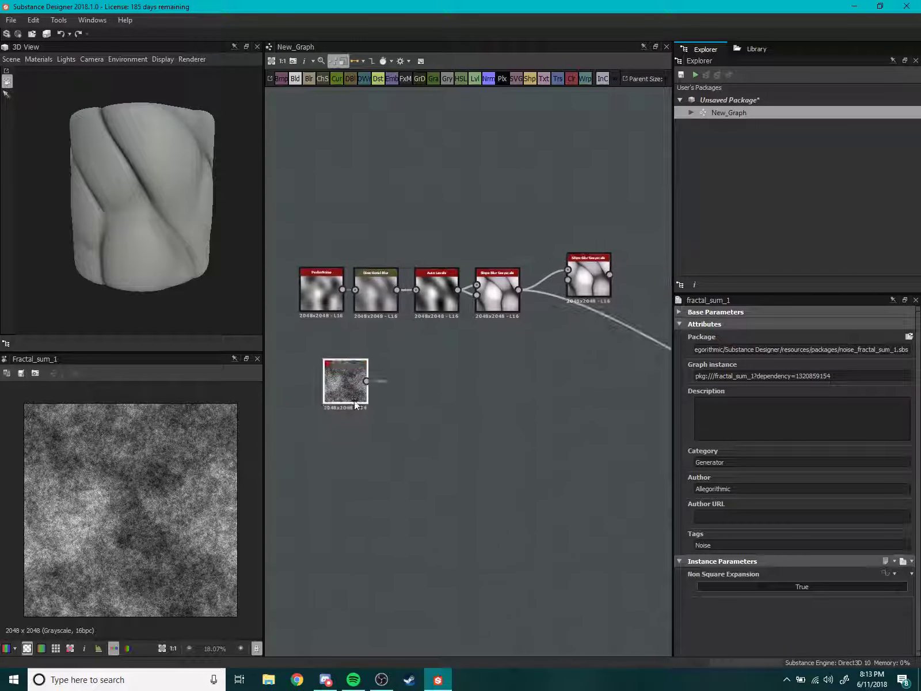
middle_click_drag(469, 383, 405, 372)
scroll(415, 426, "up", 3)
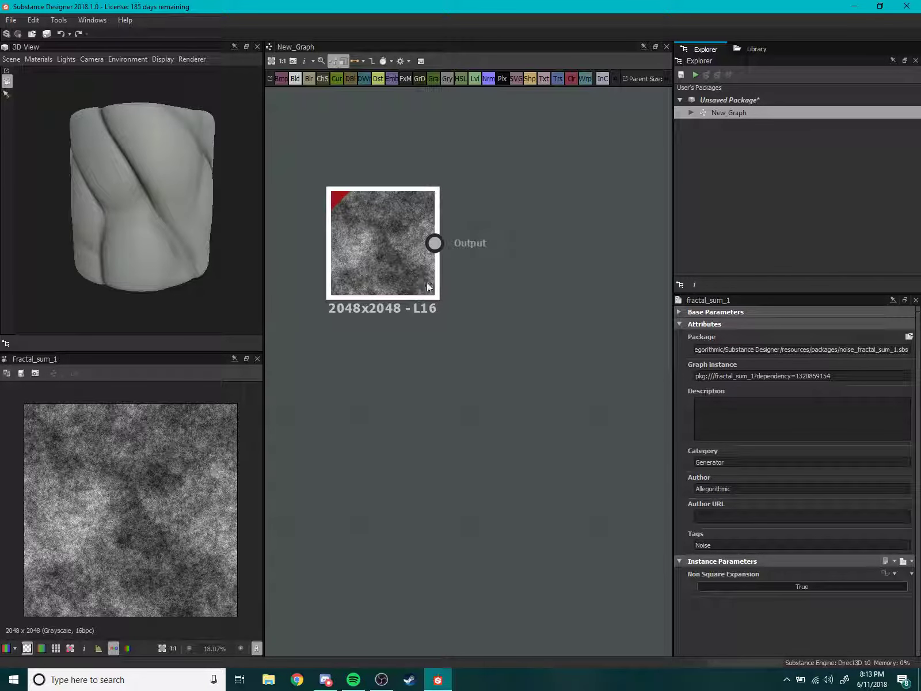
scroll(464, 368, "down", 2)
scroll(398, 413, "up", 2)
scroll(398, 414, "up", 1)
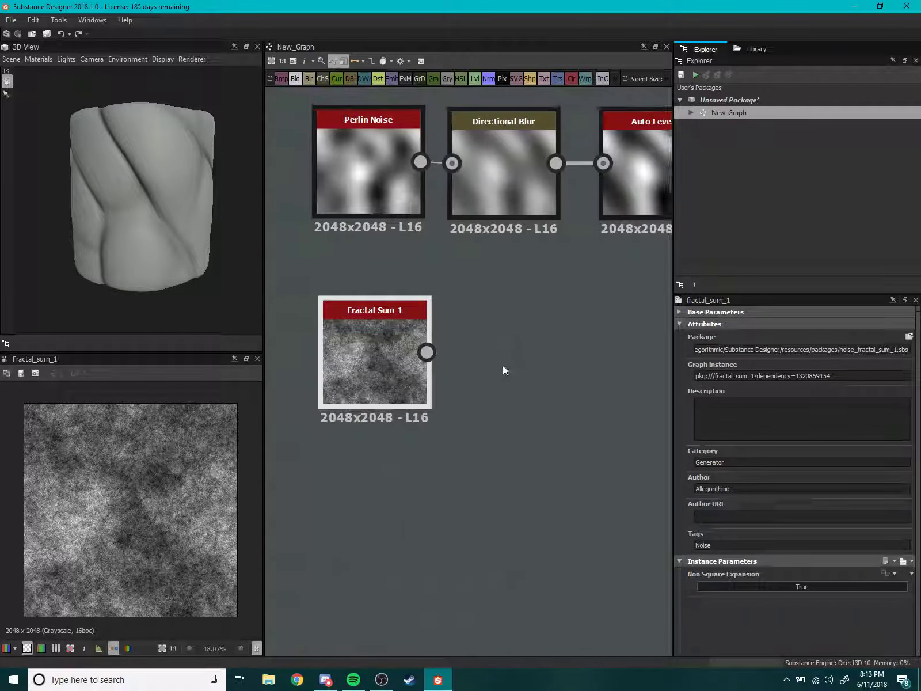
middle_click_drag(502, 365, 451, 421)
Add a Directional Blur after Fractal Sum 1 with angle -0.38 turns (-136°) and intensity 20.
key("space")
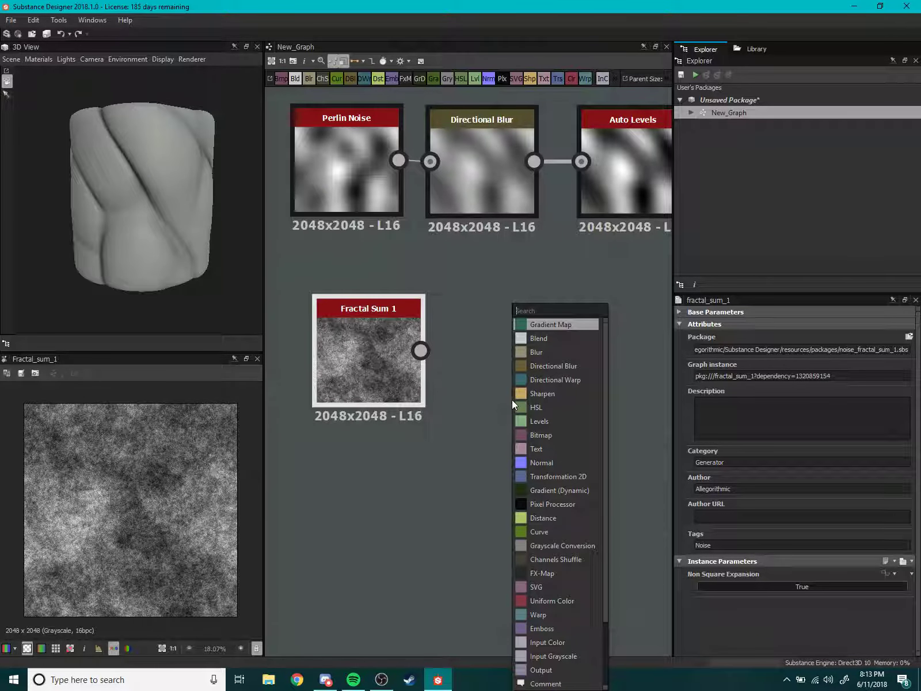
type("direc")
key("Return")
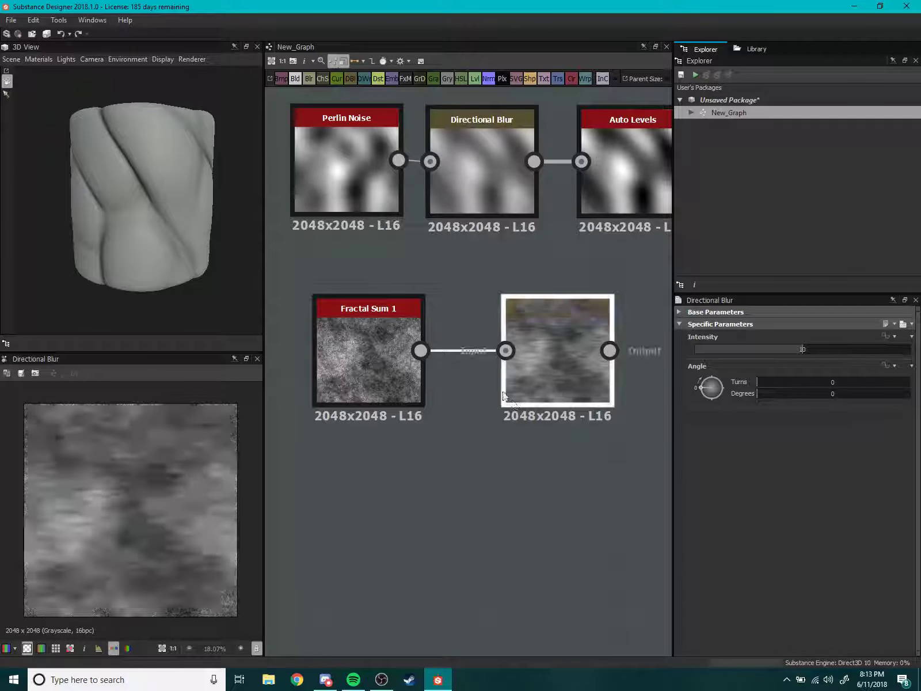
scroll(287, 441, "down", 1)
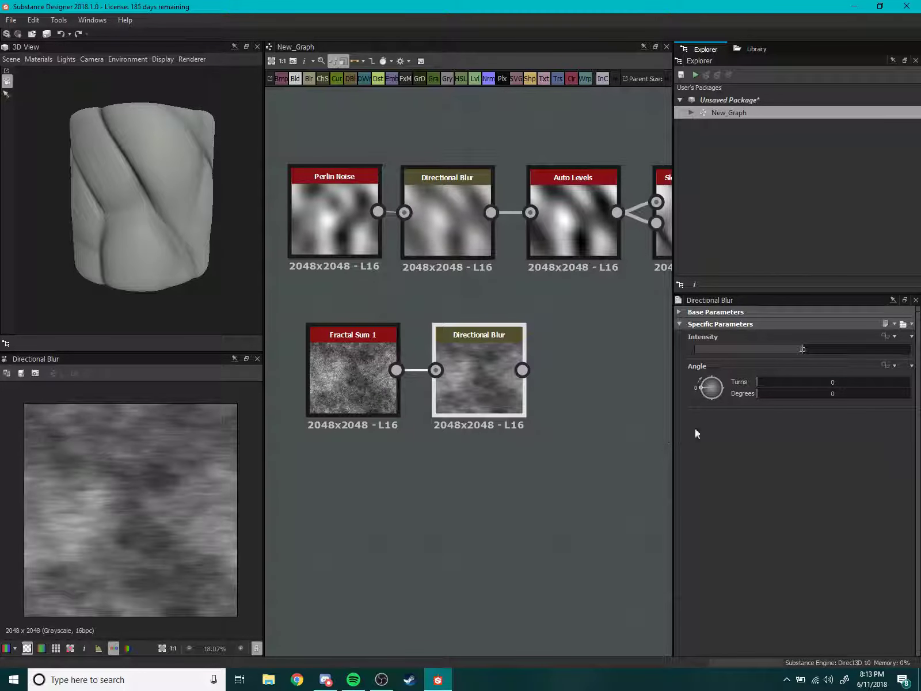
left_click_drag(709, 389, 732, 408)
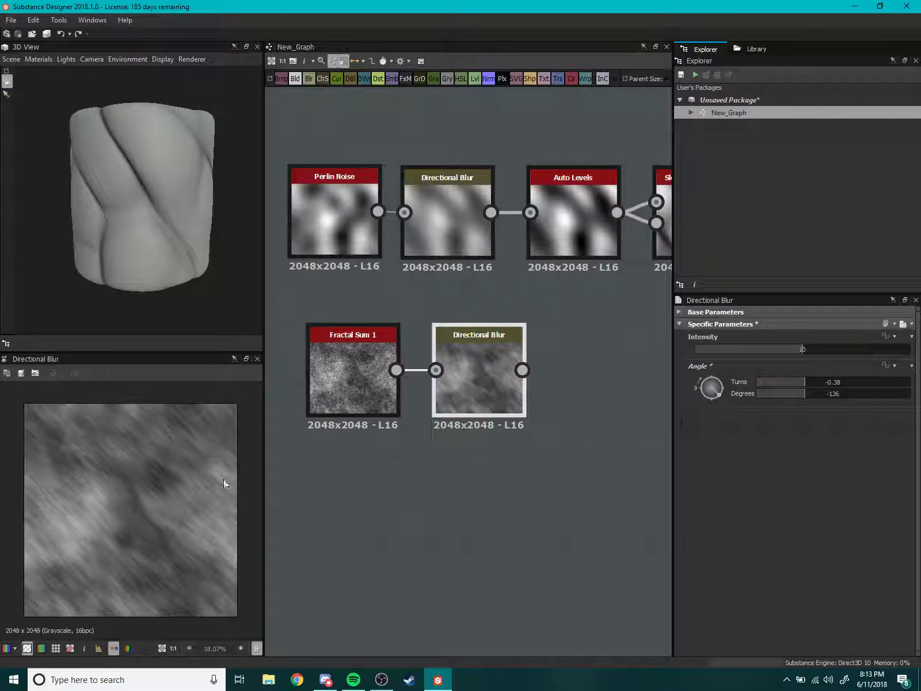
mouse_move(800, 347)
left_mouse_down()
mouse_move(862, 366)
mouse_move(915, 366)
left_mouse_up()
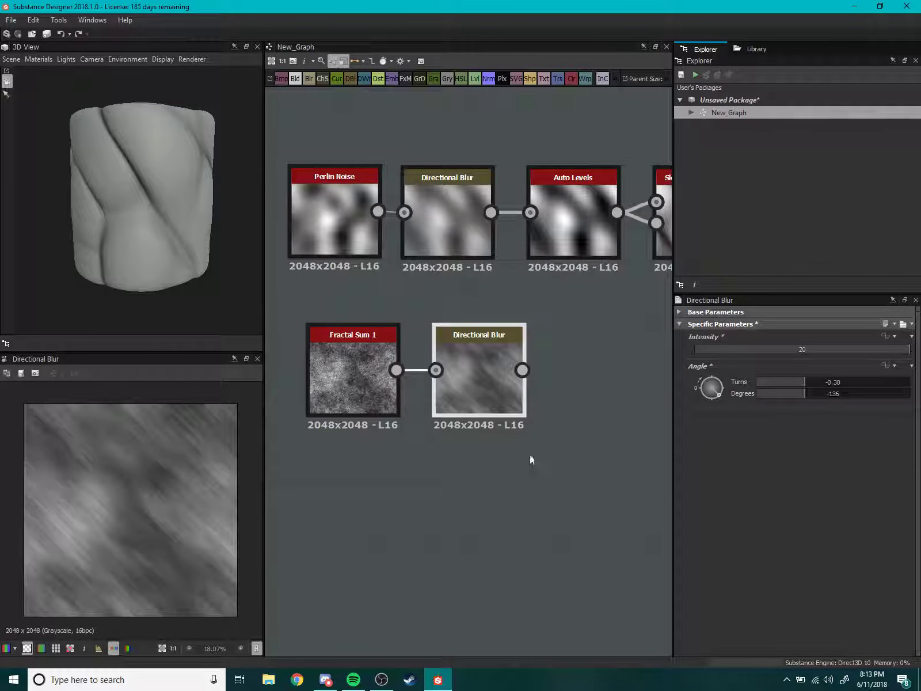
scroll(530, 458, "down", 2)
scroll(455, 467, "up", 1)
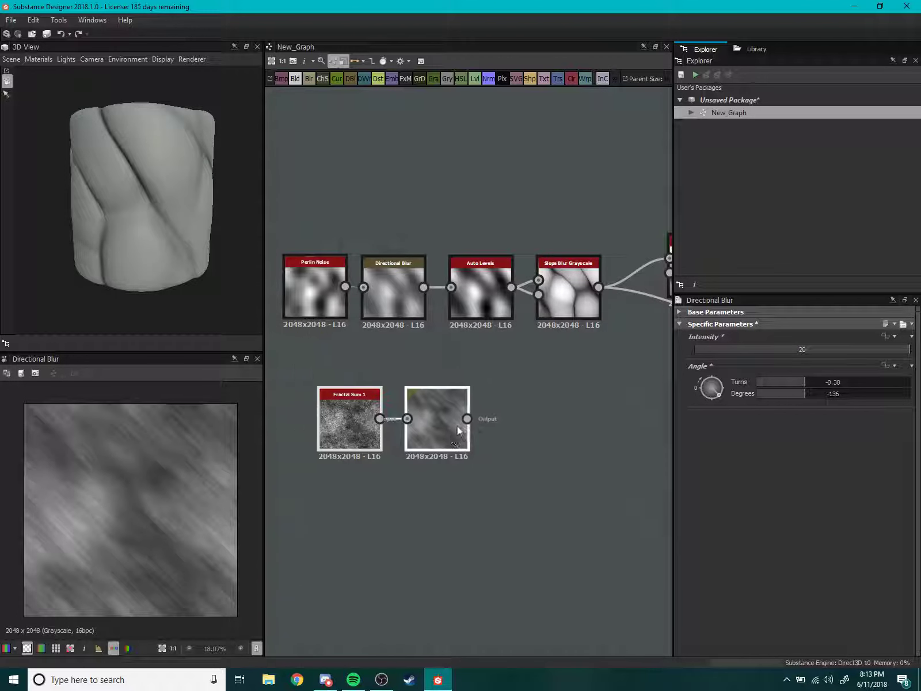
middle_click_drag(457, 430, 395, 429)
Remove an accidental paste and move the Fractal Sum and Directional Blur pair down-right.
key("ctrl+v")
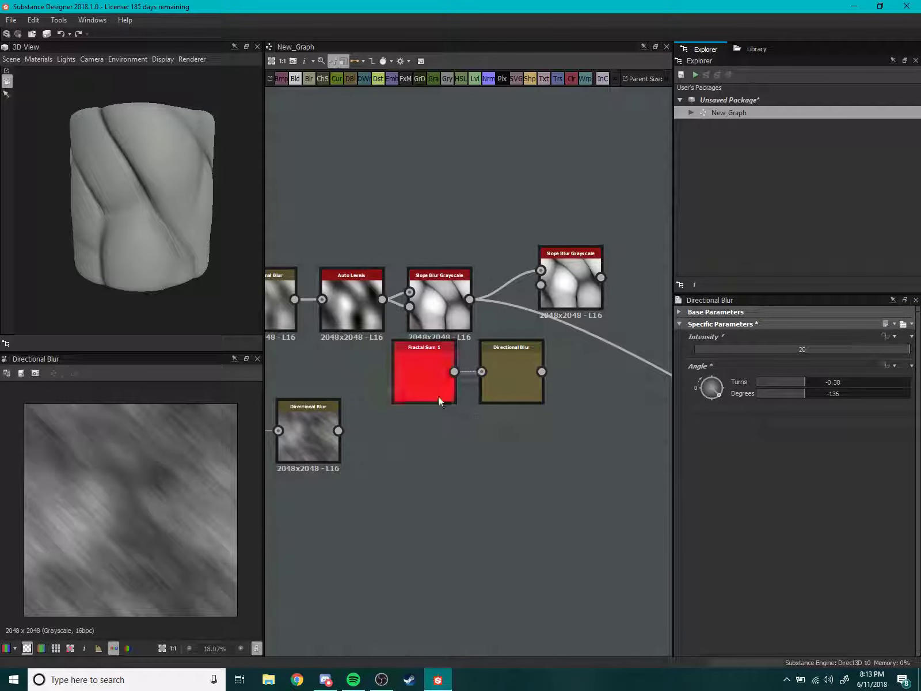
key("Delete")
middle_click_drag(391, 469, 463, 437)
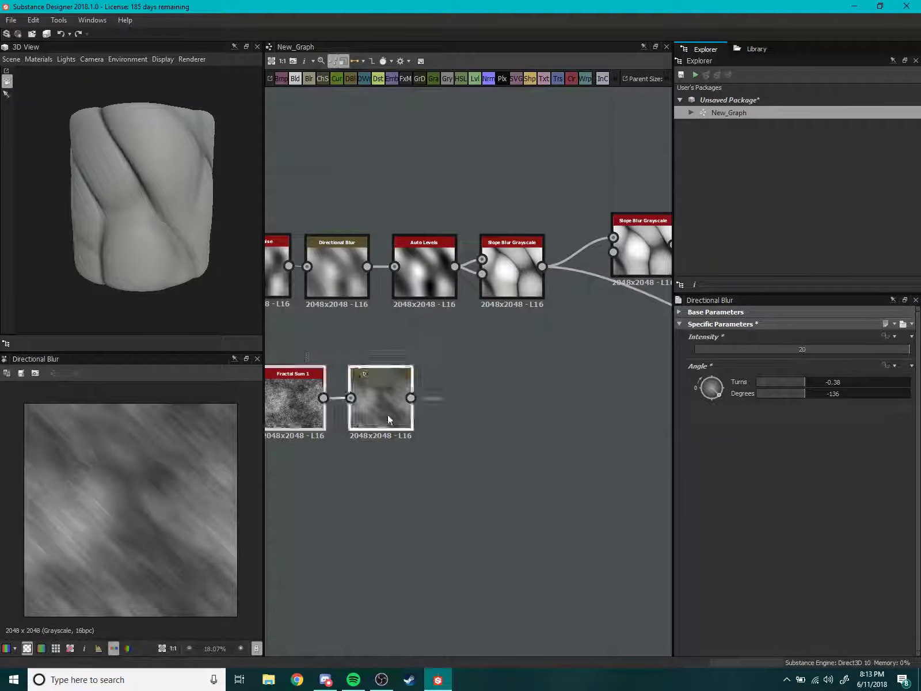
left_click_drag(388, 418, 440, 442)
middle_click_drag(621, 358, 496, 390)
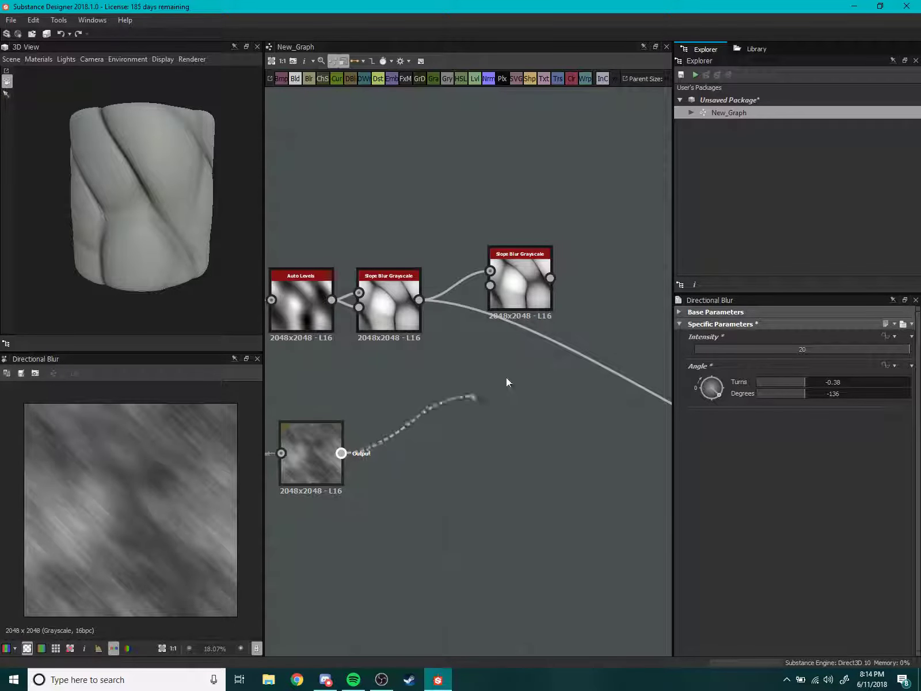
Set the second Slope Blur Grayscale's samples to 32 and try out intensity values.
double_click(531, 289)
scroll(153, 490, "down", 2)
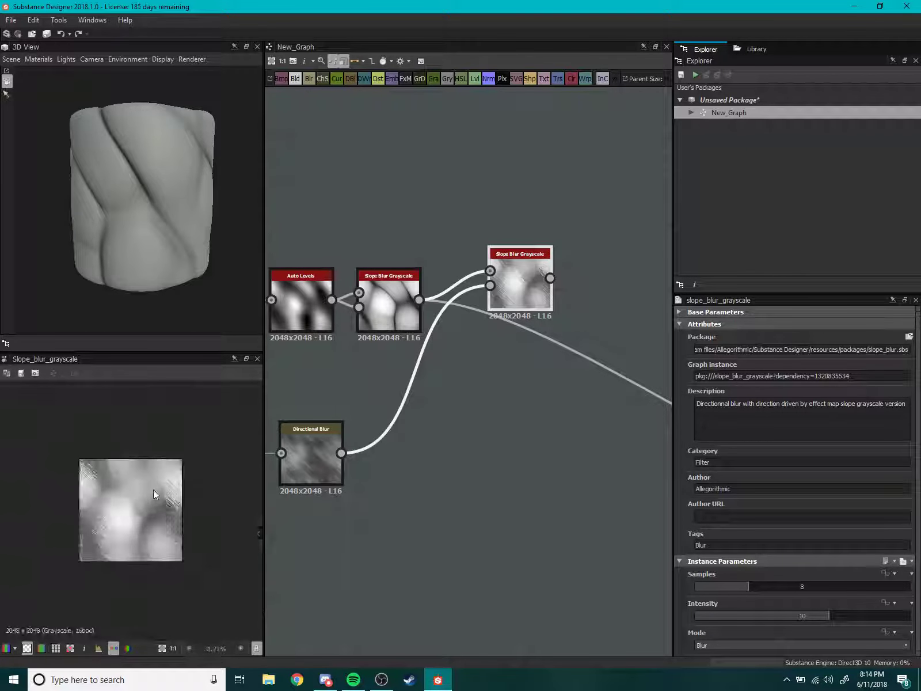
scroll(122, 534, "up", 1)
scroll(122, 534, "up", 1)
left_click_drag(765, 584, 910, 585)
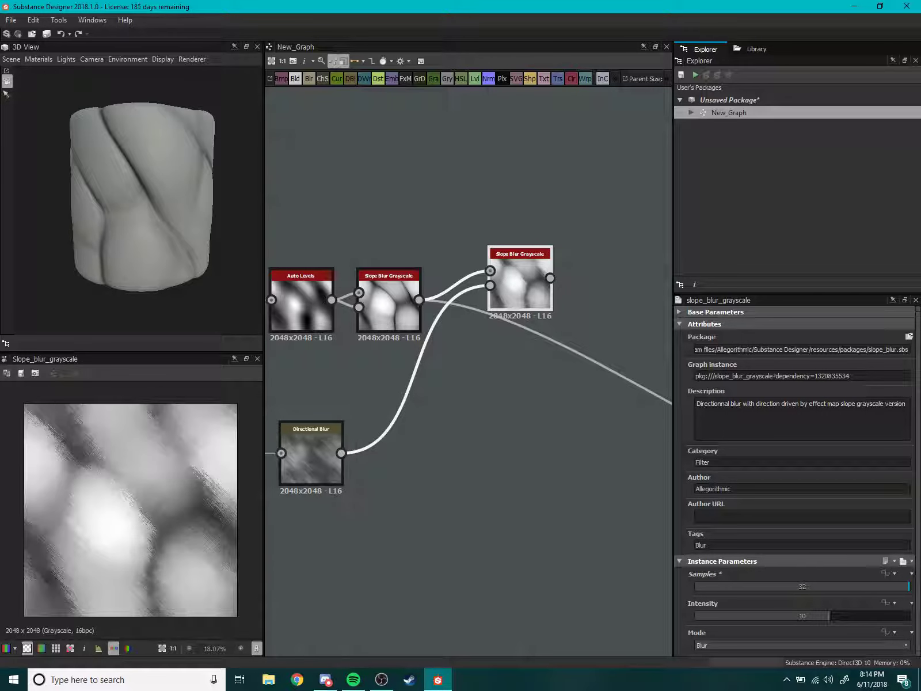
left_click_drag(828, 614, 691, 633)
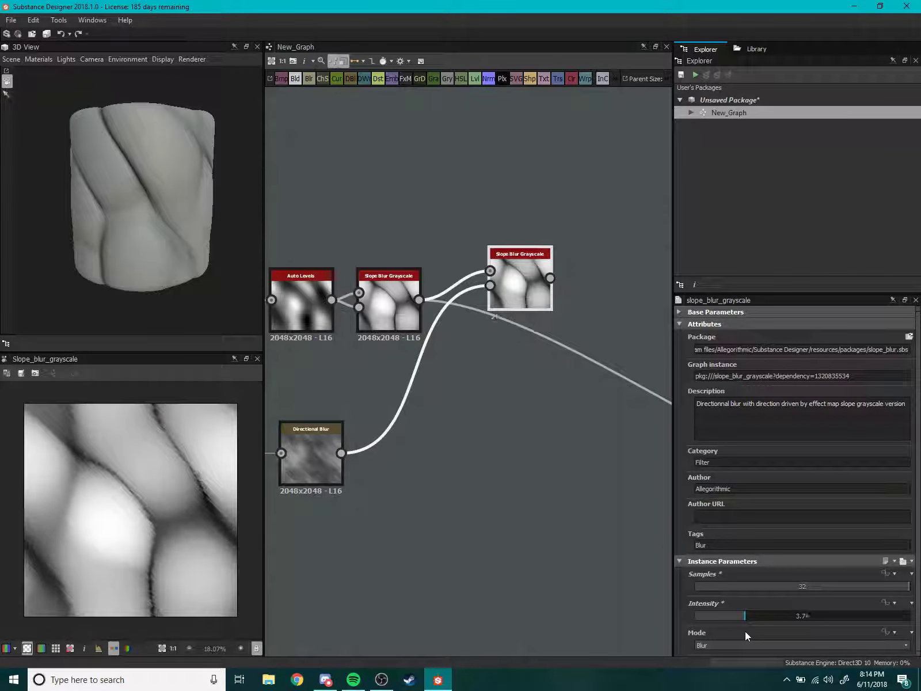
middle_click_drag(330, 453, 342, 470)
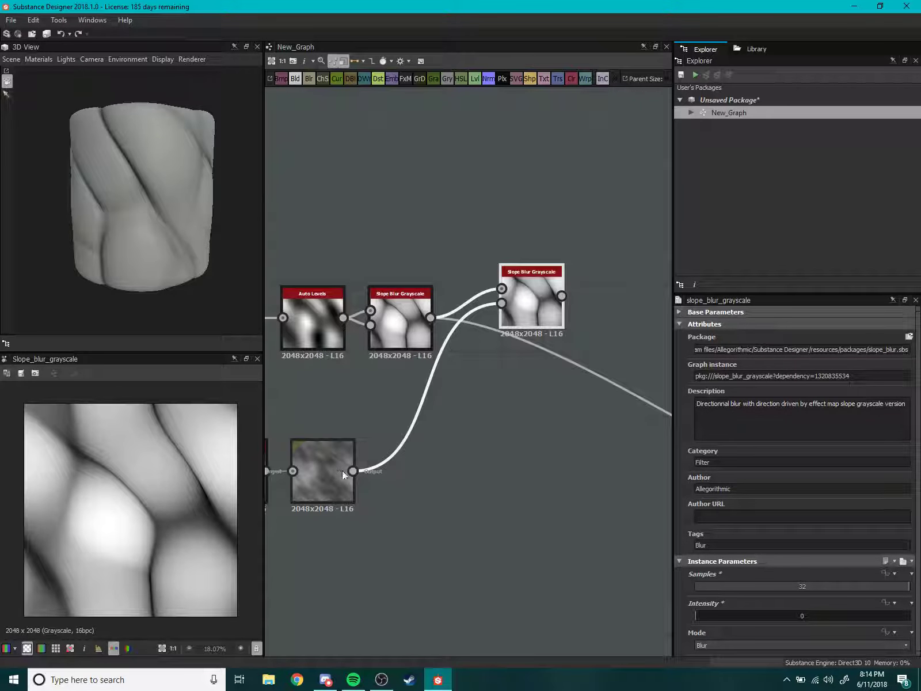
left_click(422, 316)
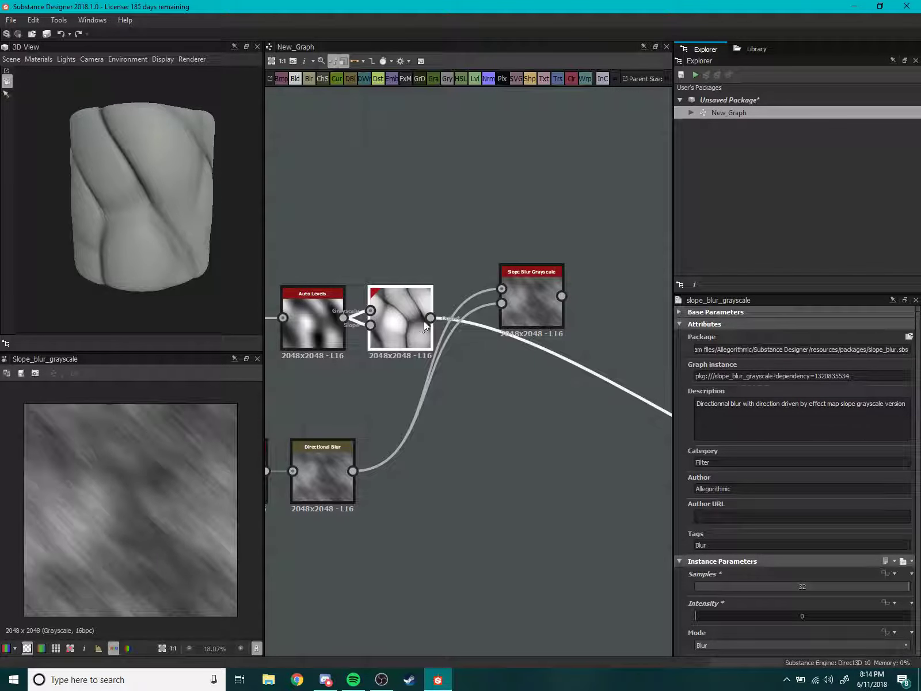
left_click(520, 310)
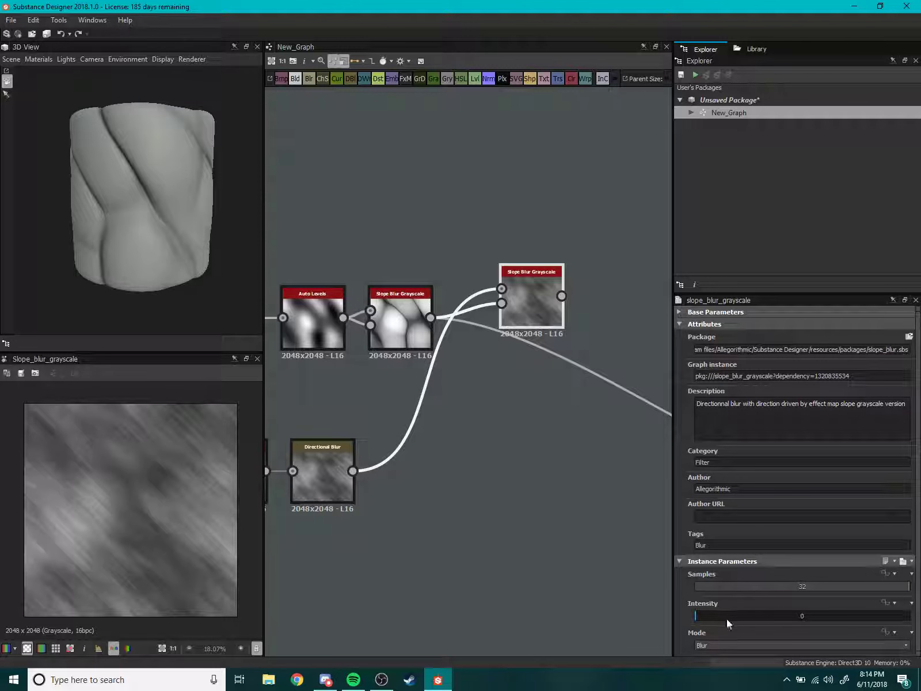
left_click_drag(733, 614, 865, 611)
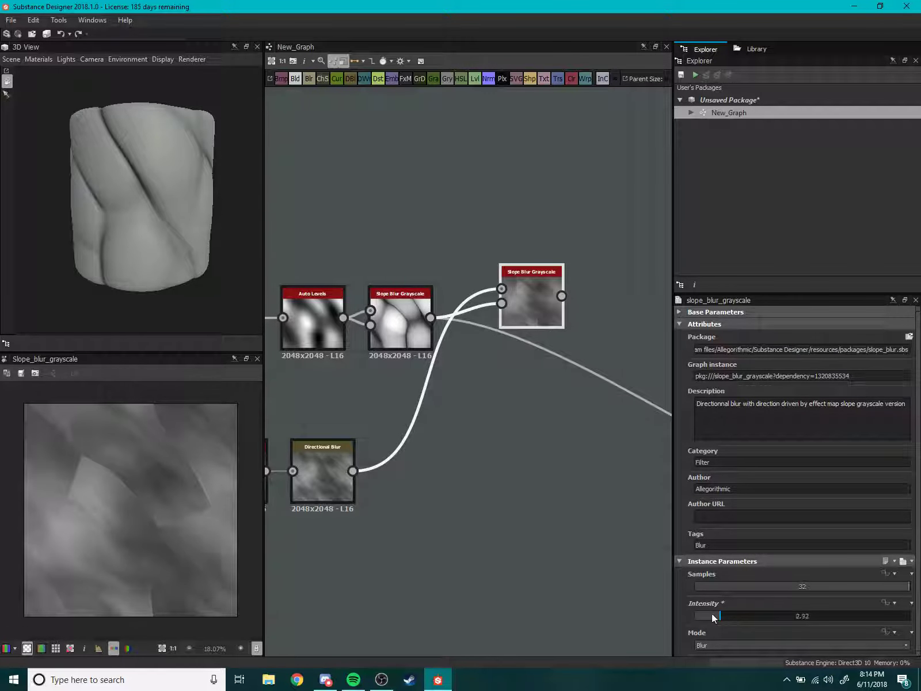
left_click_drag(712, 613, 691, 617)
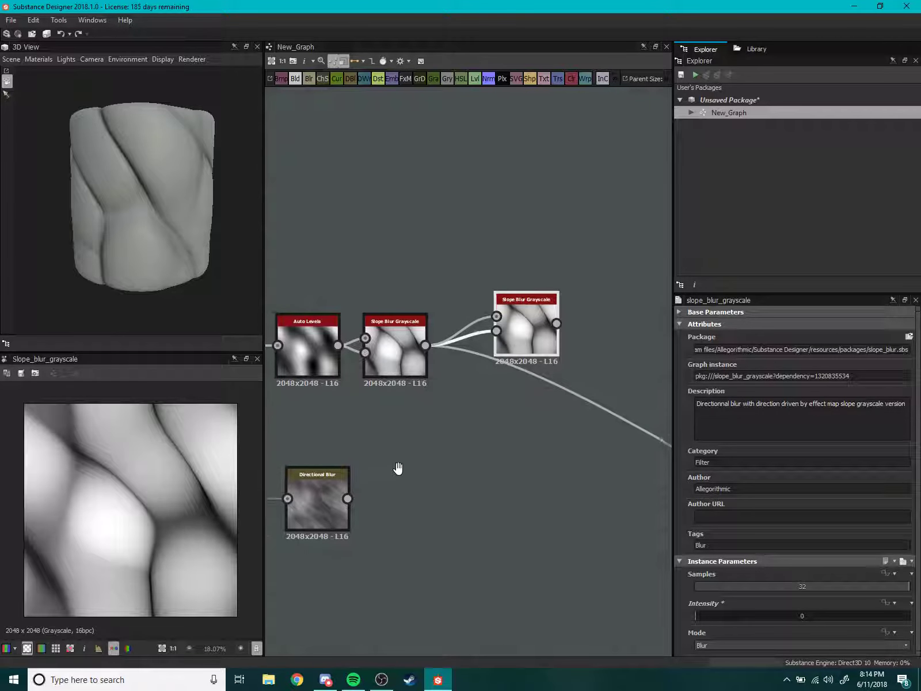
Move the second Slope Blur lower, switch its mode to Max and settle Intensity at 3.61.
left_click_drag(522, 334, 514, 367)
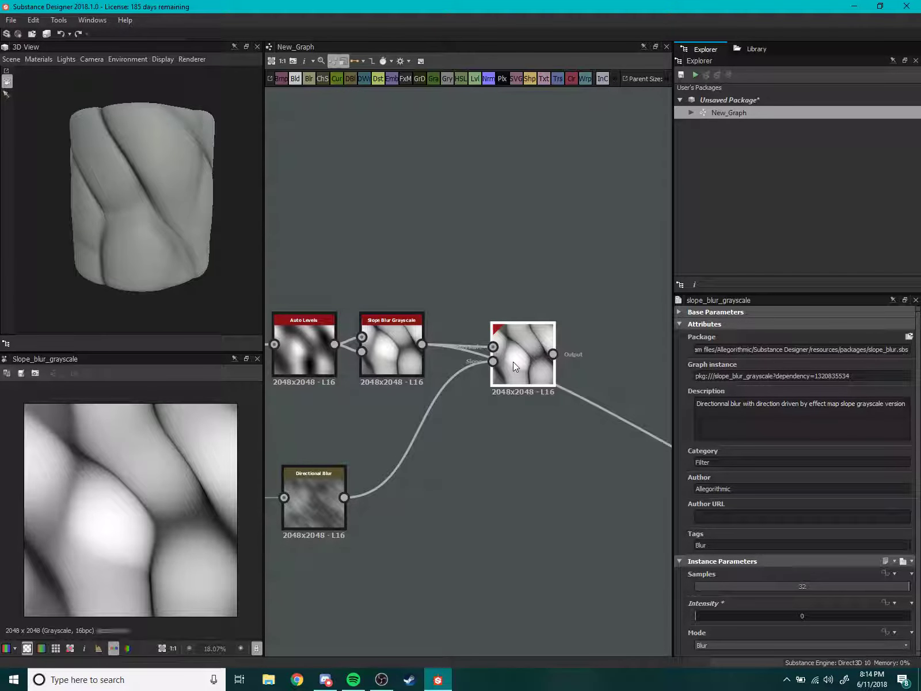
left_click_drag(703, 617, 770, 617)
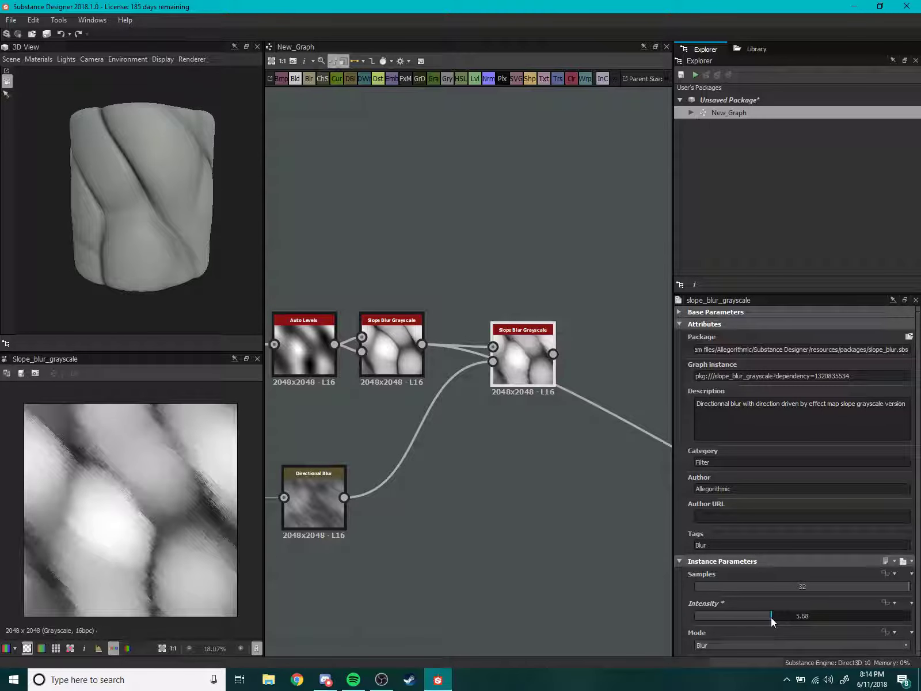
left_click(723, 645)
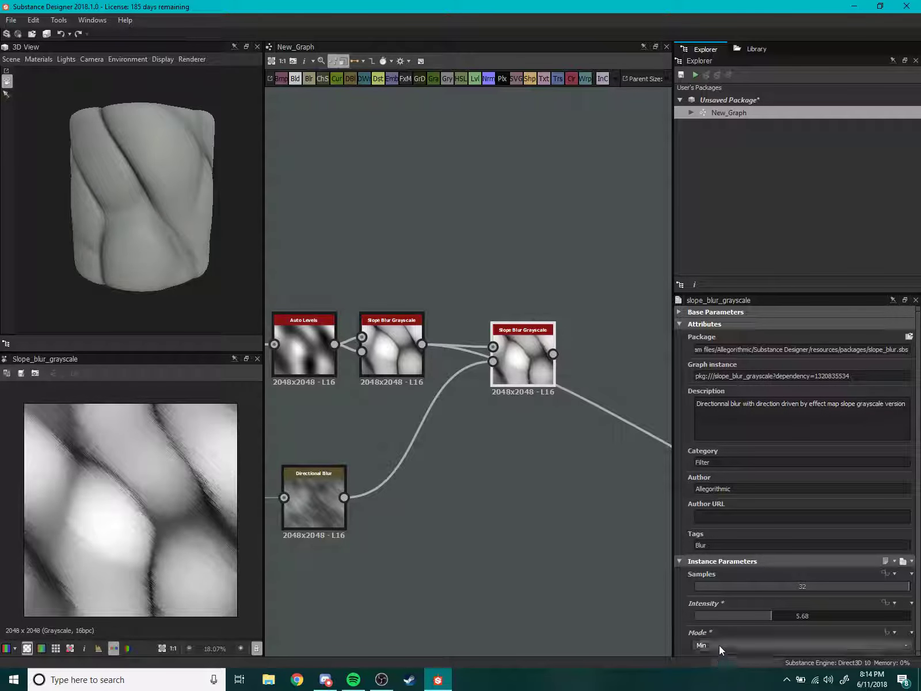
left_click(717, 645)
left_click(712, 670)
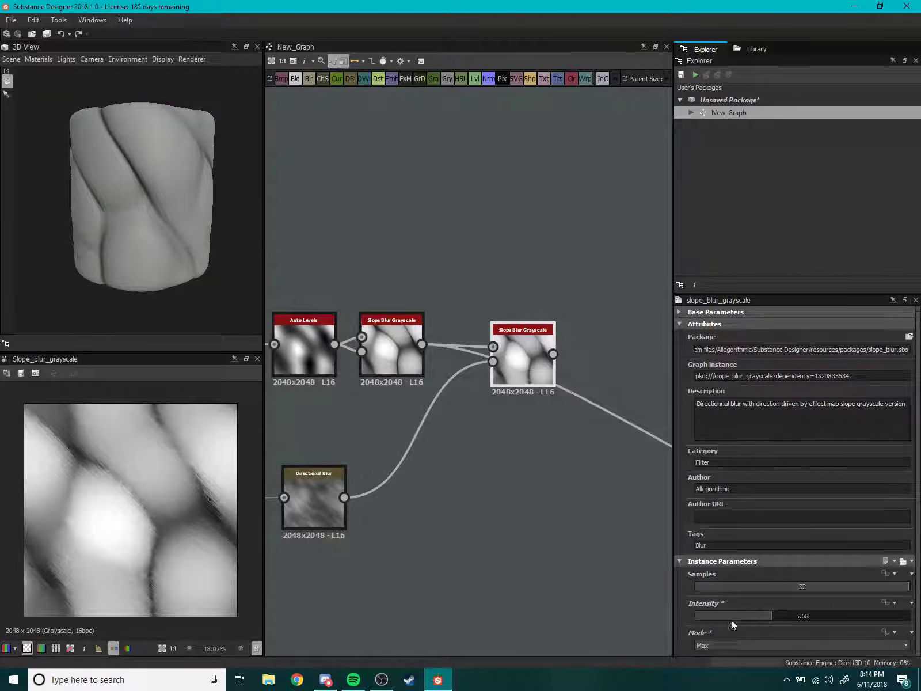
mouse_move(808, 615)
left_mouse_down()
mouse_move(831, 617)
mouse_move(744, 620)
left_mouse_up()
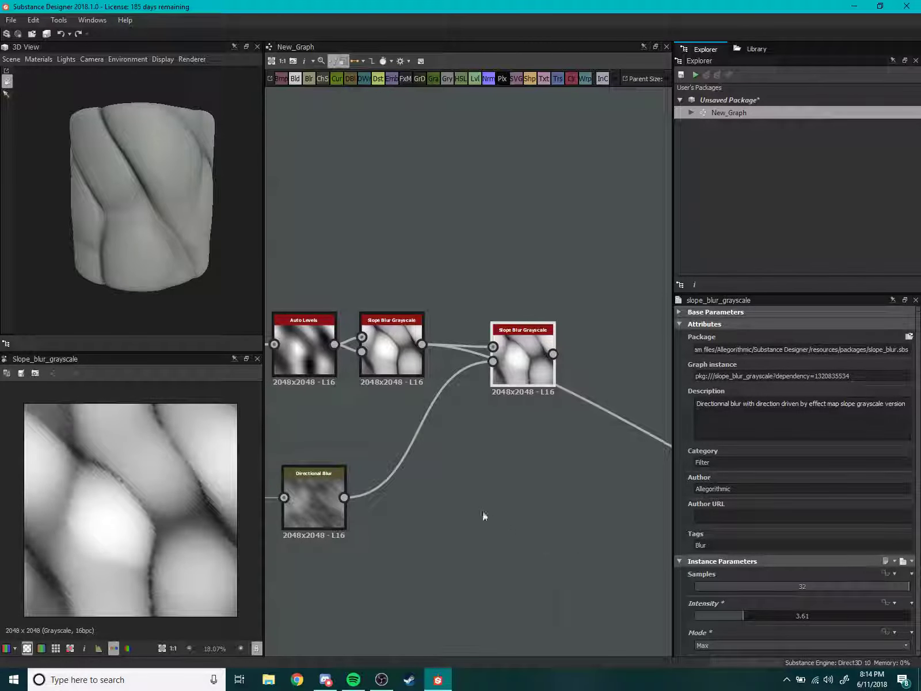
scroll(482, 510, "down", 2)
mouse_move(482, 512)
middle_mouse_down()
mouse_move(450, 402)
mouse_move(385, 330)
middle_mouse_up()
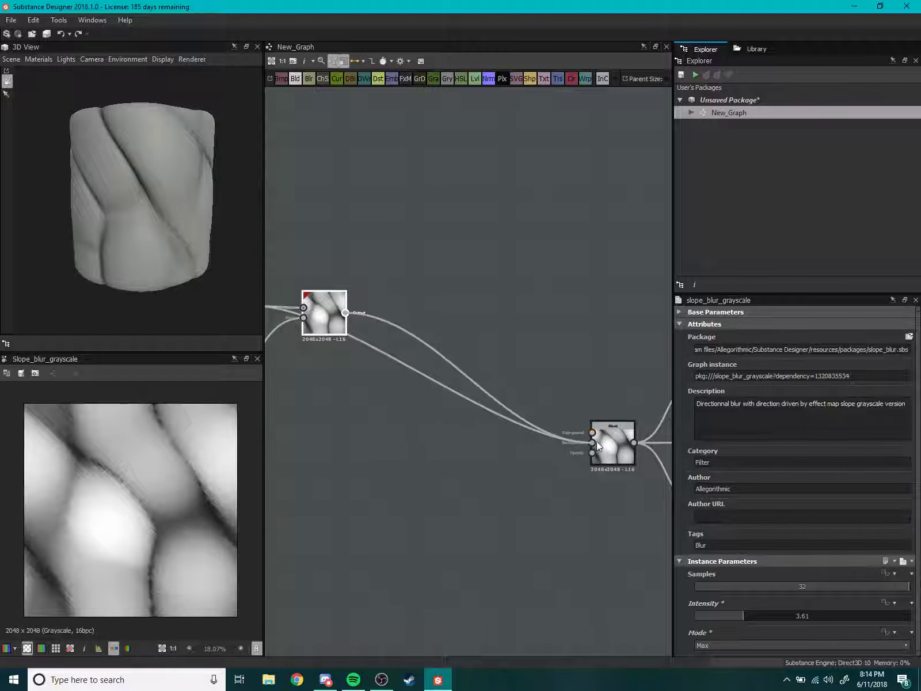
Orbit and zoom the 3D preview to inspect the cylinder's grooves.
mouse_move(203, 168)
left_mouse_down()
mouse_move(141, 178)
mouse_move(74, 226)
mouse_move(96, 214)
mouse_move(160, 231)
mouse_move(90, 160)
mouse_move(192, 165)
mouse_move(194, 242)
left_mouse_up()
scroll(505, 282, "down", 2)
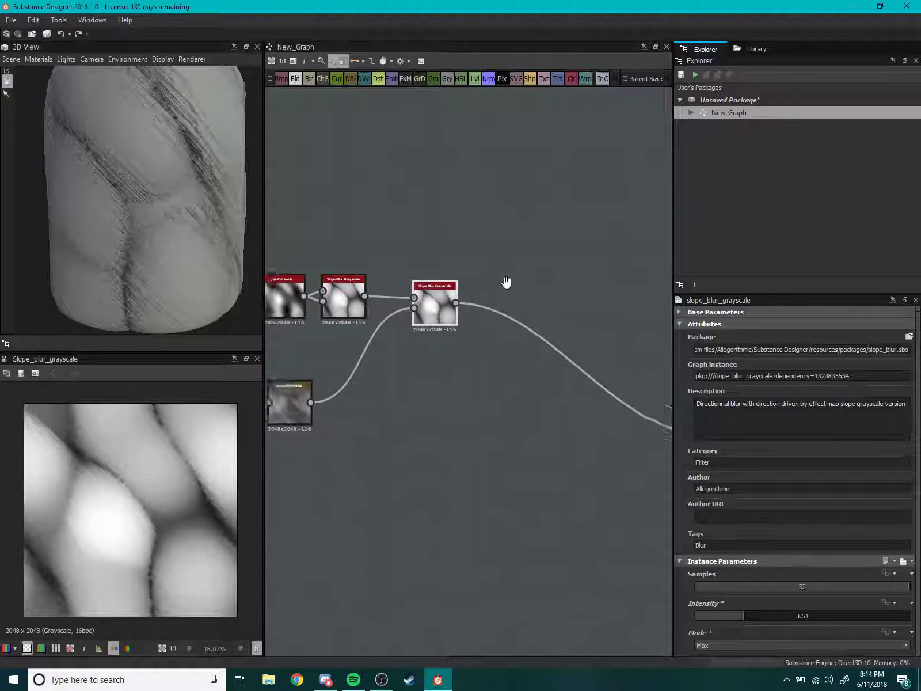
mouse_move(505, 282)
middle_mouse_down()
mouse_move(504, 329)
mouse_move(490, 365)
middle_mouse_up()
scroll(505, 330, "down", 2)
scroll(499, 350, "up", 2)
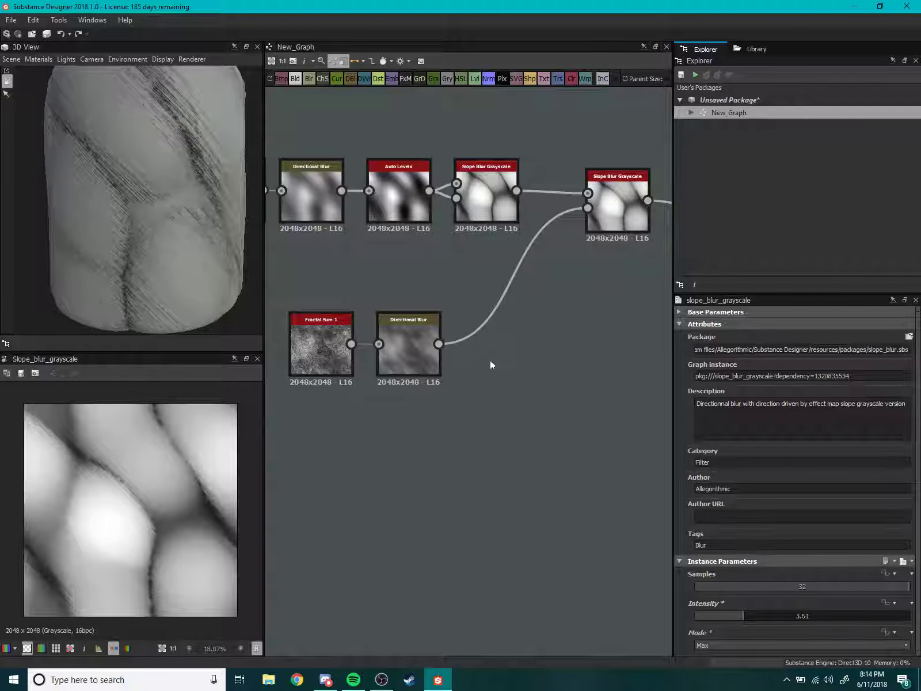
scroll(541, 348, "down", 2)
scroll(511, 380, "down", 1)
scroll(525, 370, "up", 2)
scroll(549, 344, "up", 1)
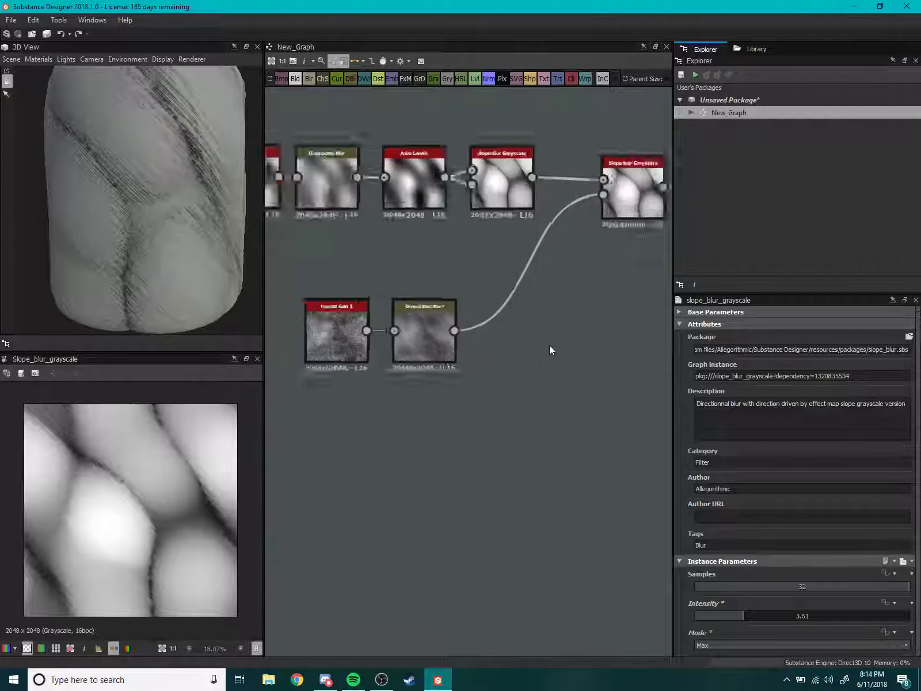
scroll(561, 348, "up", 1)
scroll(553, 353, "down", 2)
scroll(551, 363, "up", 2)
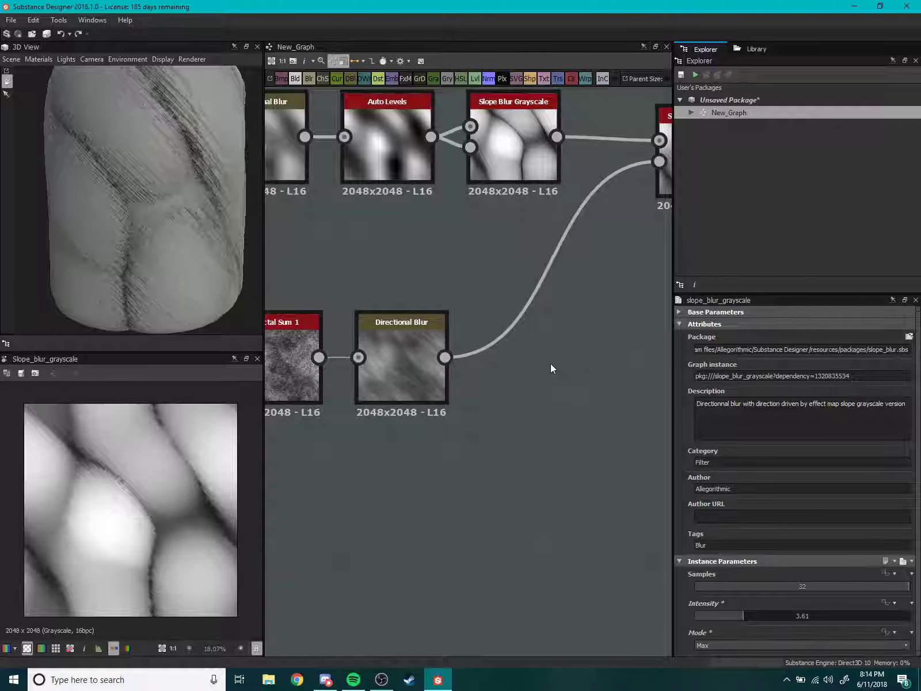
scroll(544, 383, "down", 2)
scroll(541, 393, "up", 2)
scroll(488, 407, "down", 2)
scroll(377, 296, "up", 2)
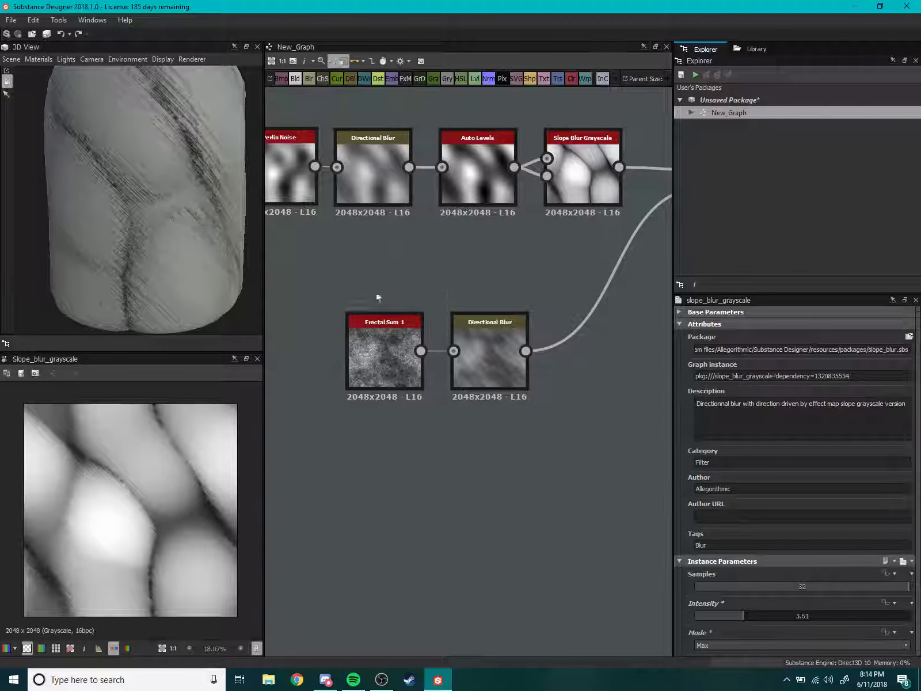
scroll(402, 369, "up", 1)
scroll(557, 366, "down", 1)
scroll(540, 382, "down", 1)
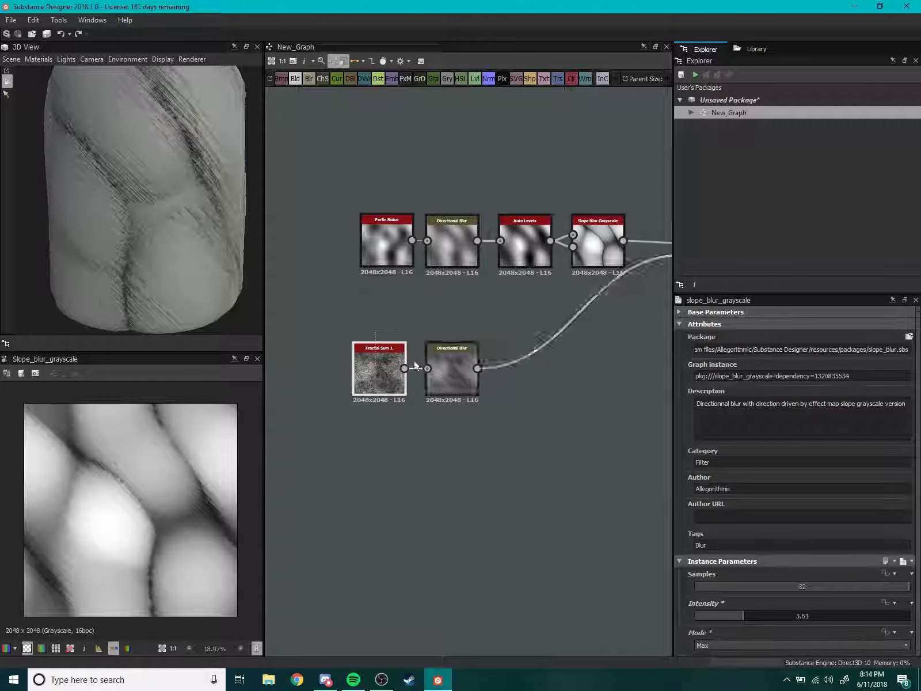
Move the Fractal Sum and Directional Blur nodes right and rewire Directional Blur into the second Slope Blur.
left_click_drag(472, 402, 520, 378)
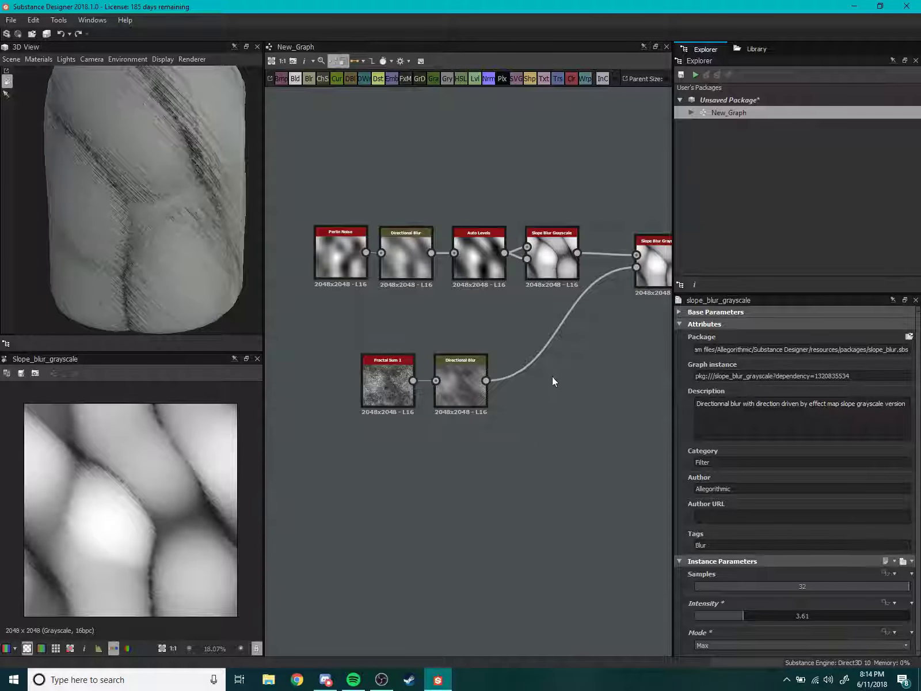
middle_click_drag(551, 376, 463, 413)
scroll(545, 371, "up", 2)
left_click_drag(553, 280, 535, 299)
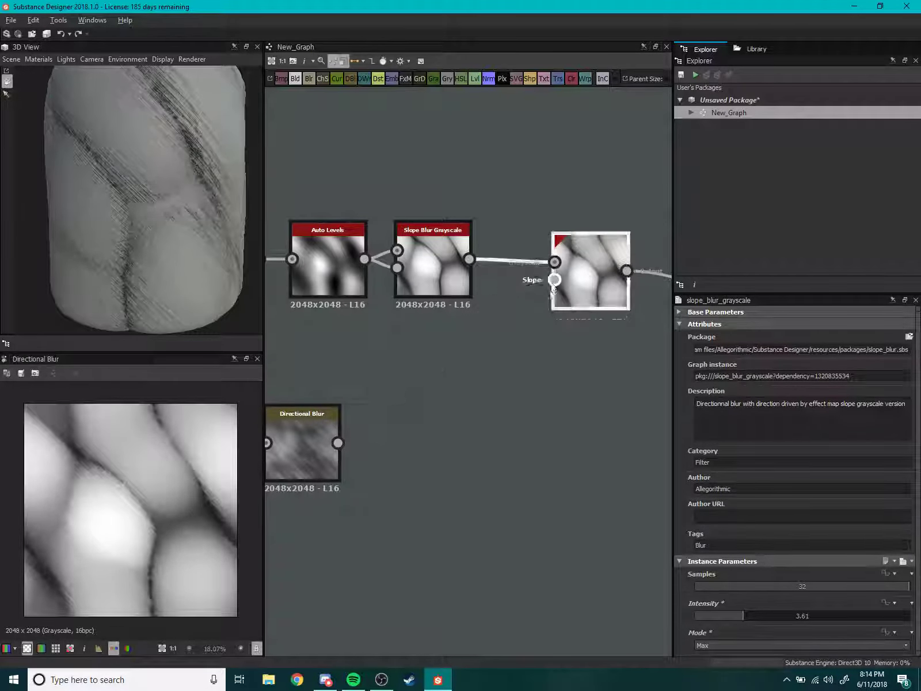
middle_click_drag(466, 463, 485, 335)
scroll(497, 381, "down", 2)
scroll(514, 399, "up", 2)
scroll(514, 398, "down", 3)
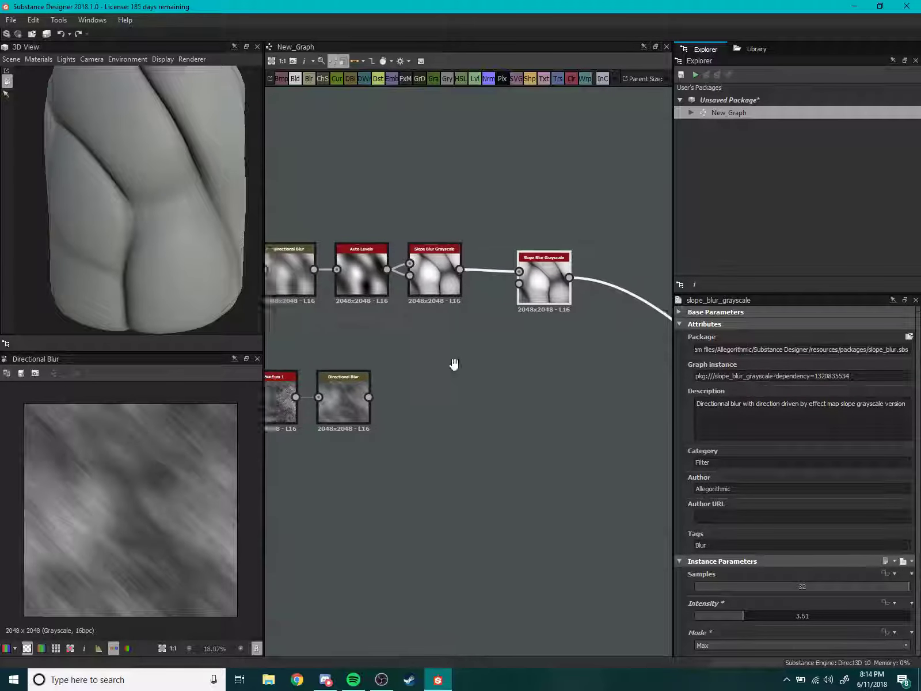
scroll(453, 366, "up", 1)
left_click_drag(341, 388, 581, 281)
middle_click_drag(609, 289, 557, 293)
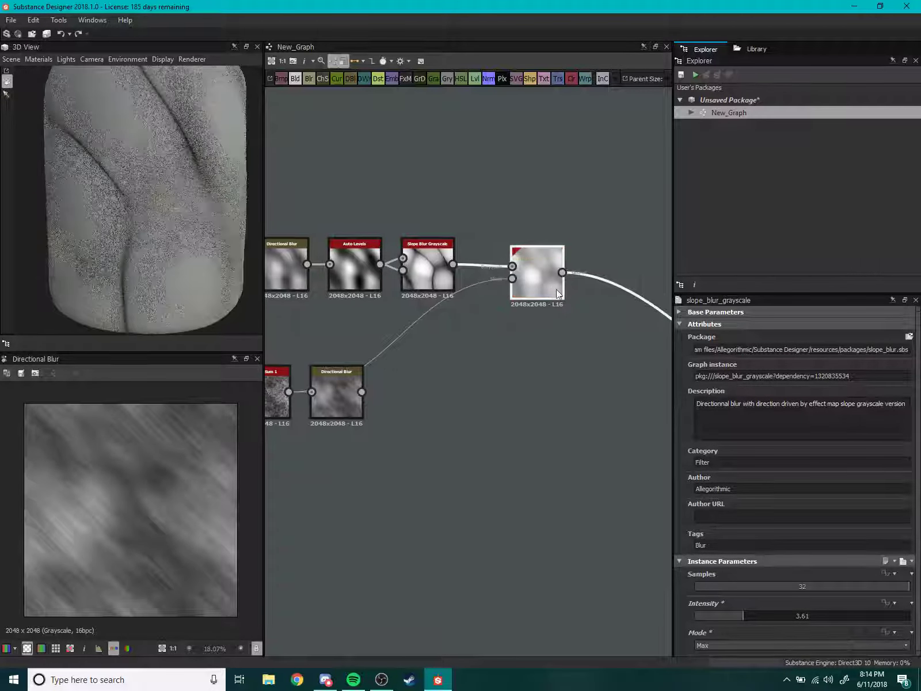
Return the second Slope Blur to Blur mode with Intensity 0.
scroll(214, 462, "up", 2)
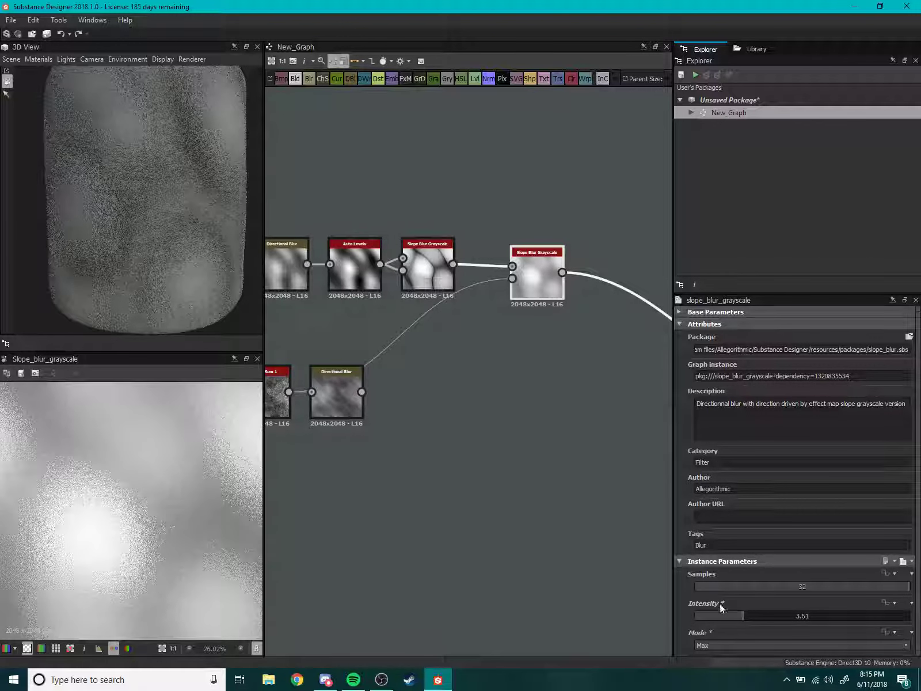
left_click_drag(717, 617, 693, 617)
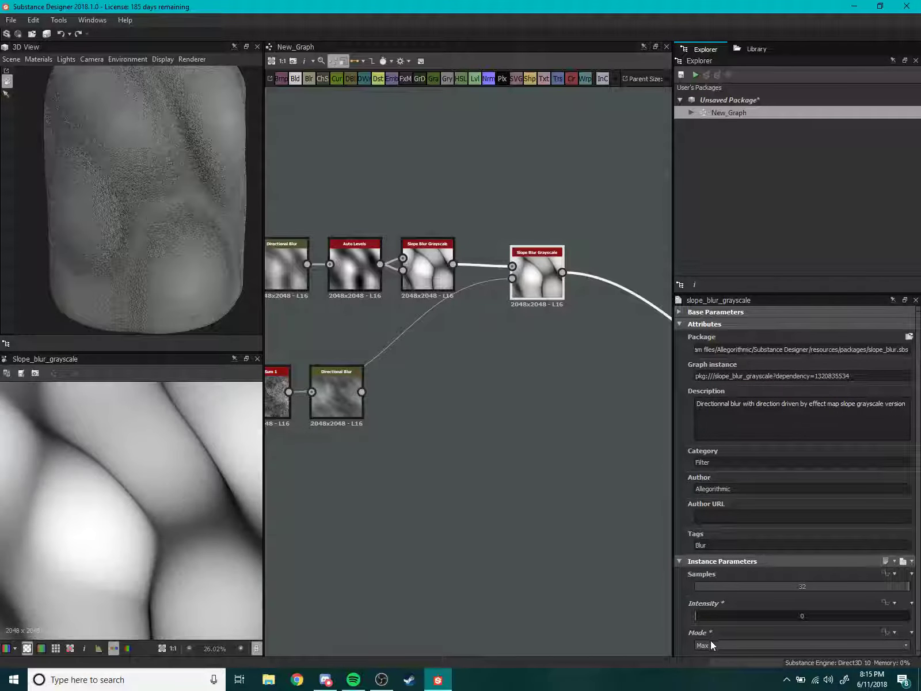
left_click(710, 644)
left_click(712, 655)
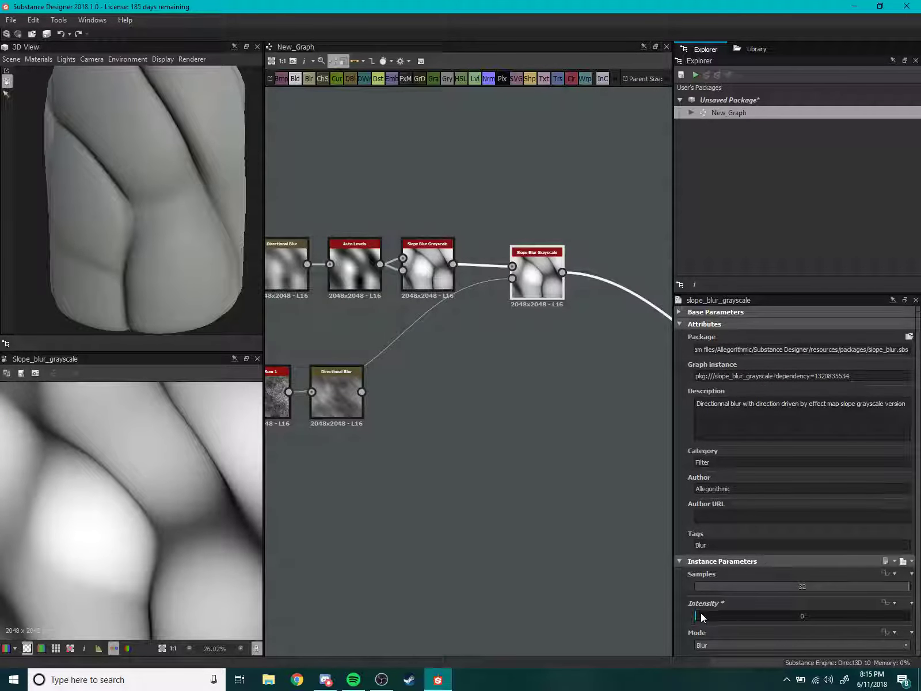
mouse_move(701, 614)
left_mouse_down()
mouse_move(753, 614)
mouse_move(702, 618)
left_mouse_up()
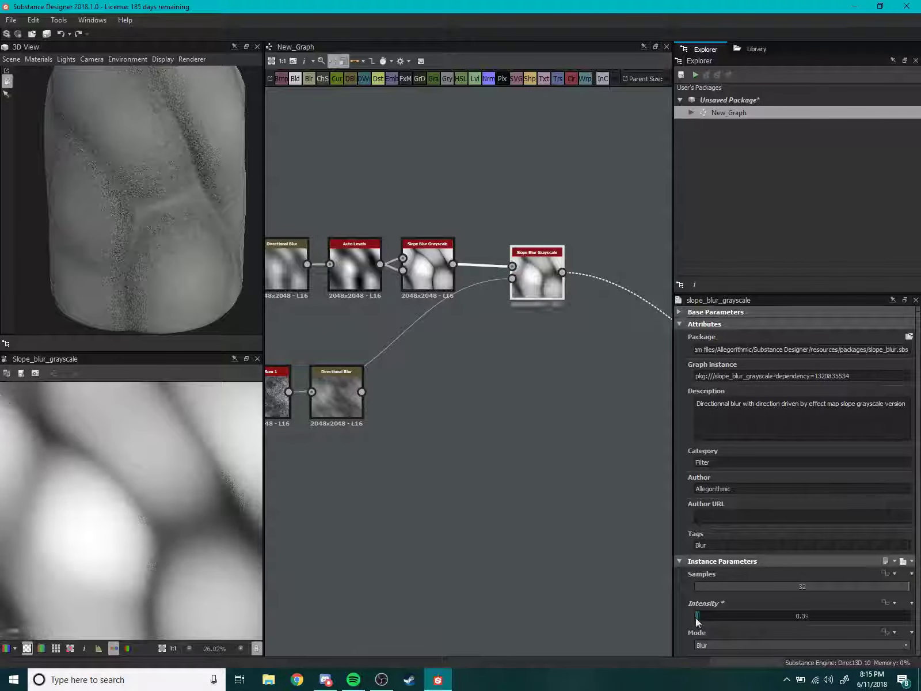
left_click_drag(701, 619, 688, 617)
scroll(576, 518, "down", 2)
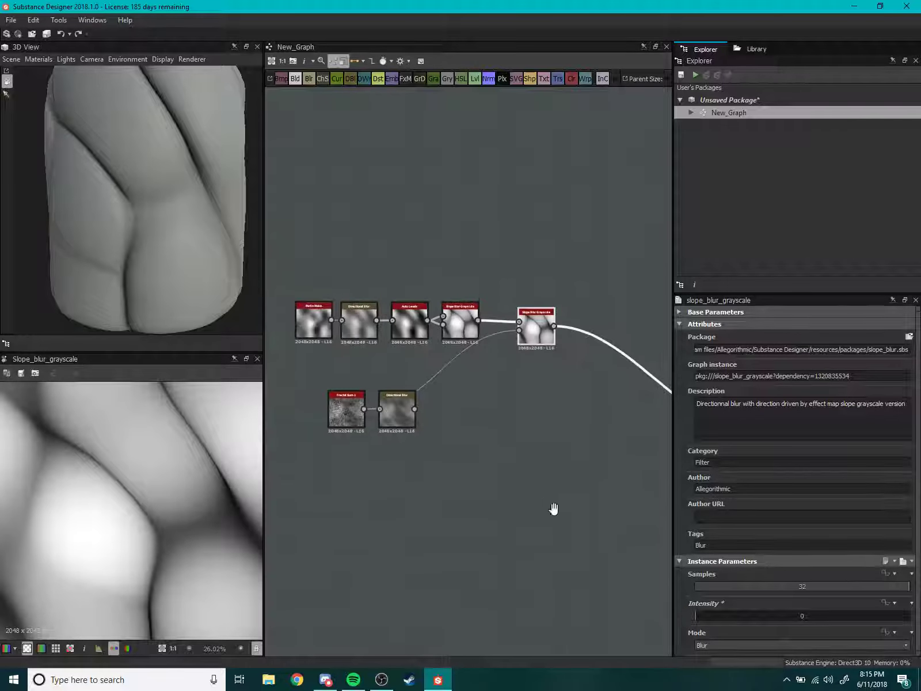
scroll(550, 460, "up", 3)
Add Clouds 1, wire it into the second Slope Blur's slope input, and set Intensity 1.16.
key("space")
type("clo")
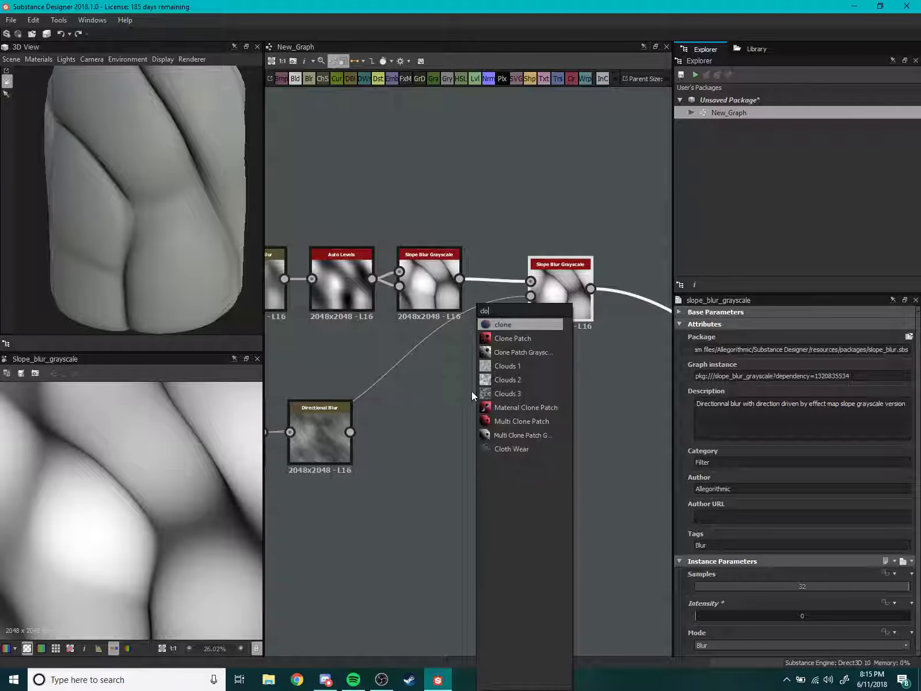
type("uds")
key("Return")
left_click_drag(471, 395, 429, 416)
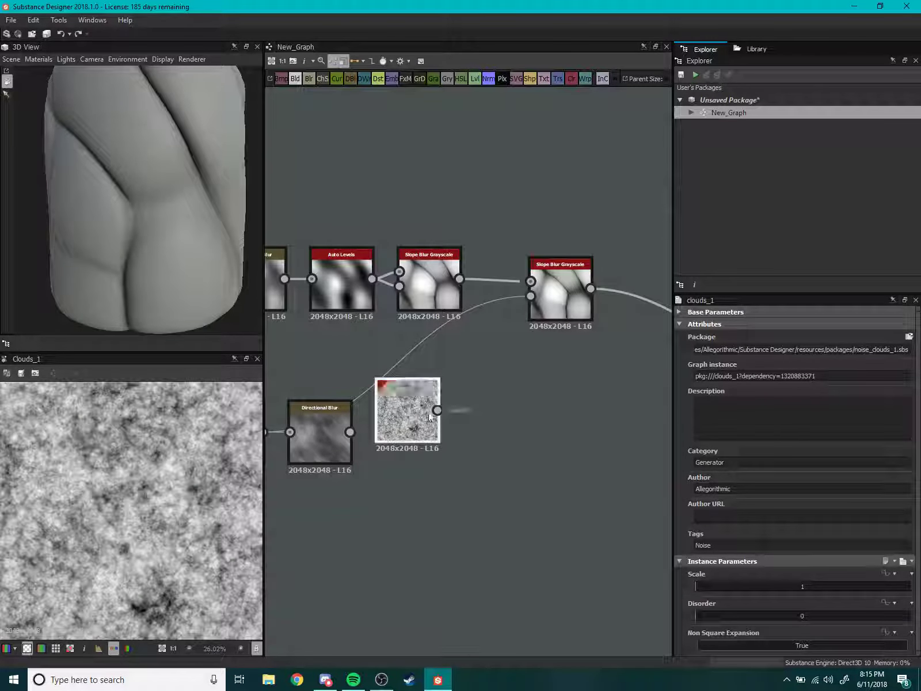
left_click_drag(530, 296, 438, 409)
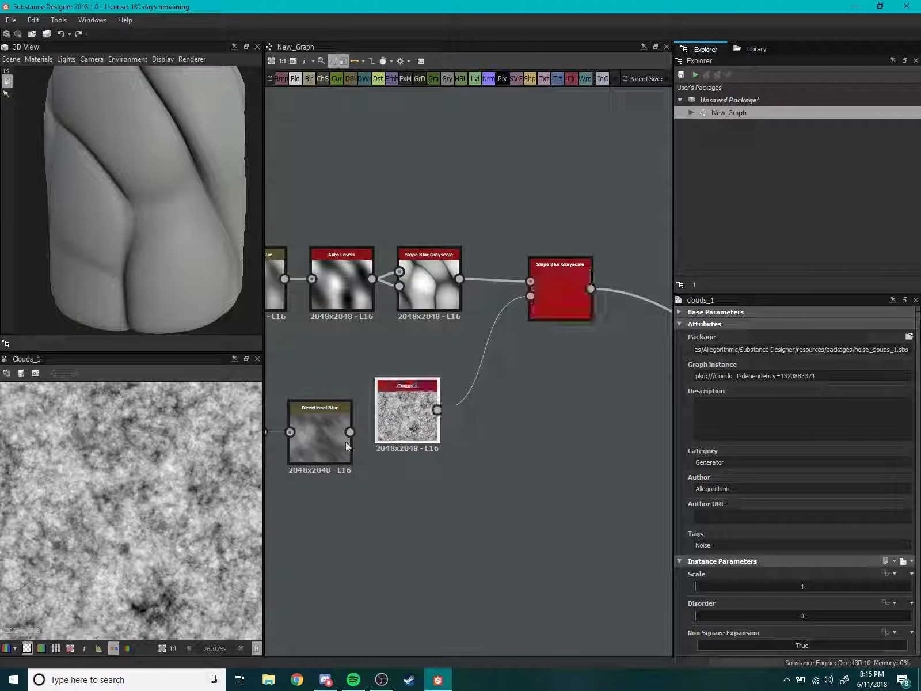
double_click(591, 315)
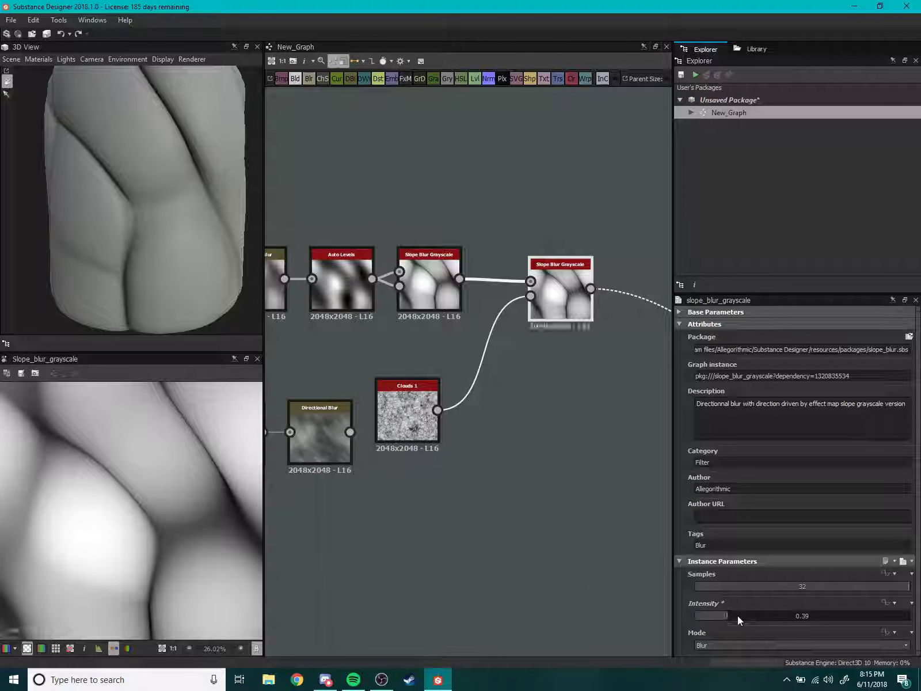
left_click_drag(737, 614, 710, 616)
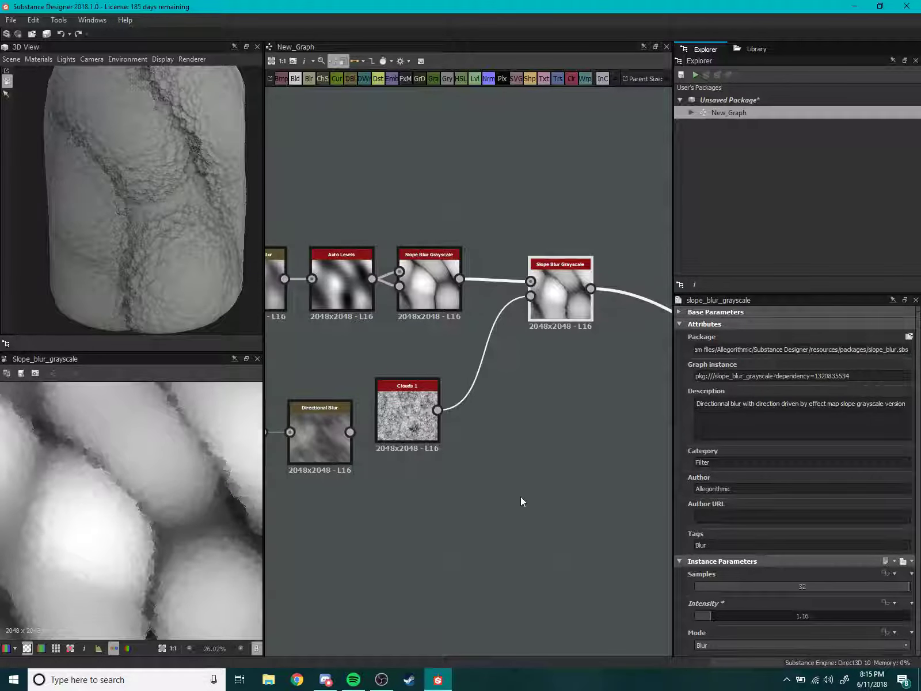
middle_click_drag(520, 502, 569, 522)
mouse_move(154, 212)
left_mouse_down()
mouse_move(105, 246)
mouse_move(125, 252)
mouse_move(159, 200)
mouse_move(151, 224)
mouse_move(96, 244)
mouse_move(146, 265)
mouse_move(163, 209)
mouse_move(101, 237)
mouse_move(198, 263)
mouse_move(154, 253)
mouse_move(199, 251)
mouse_move(185, 228)
mouse_move(236, 281)
left_mouse_up()
scroll(124, 252, "up", 5)
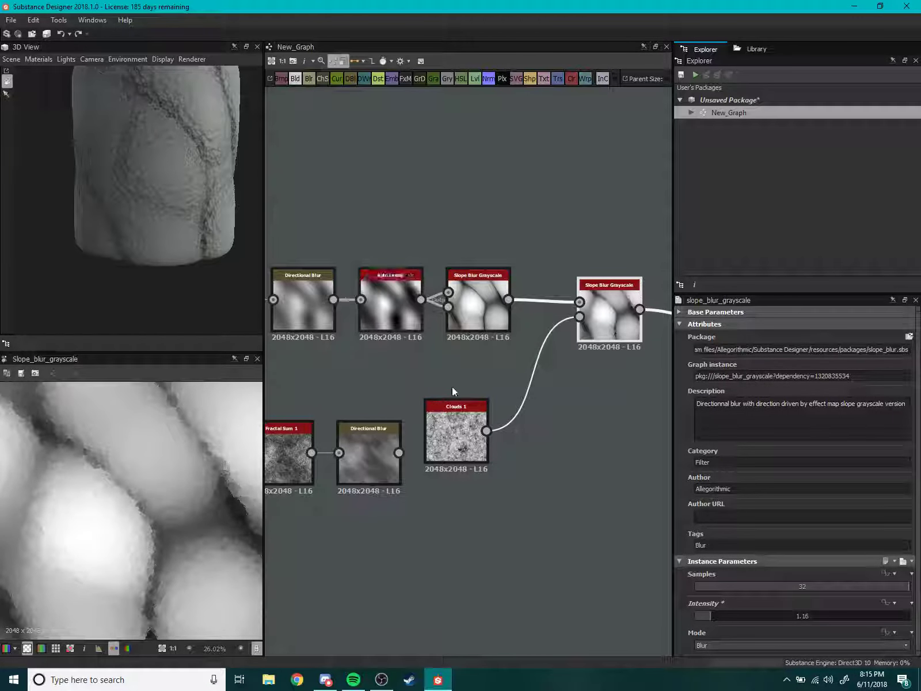
Rearrange the noise nodes and delete the Fractal Sum node.
middle_click_drag(494, 407, 490, 374)
middle_click_drag(450, 436, 510, 368)
mouse_move(509, 368)
left_mouse_down()
mouse_move(379, 303)
mouse_move(391, 340)
mouse_move(380, 420)
left_mouse_up()
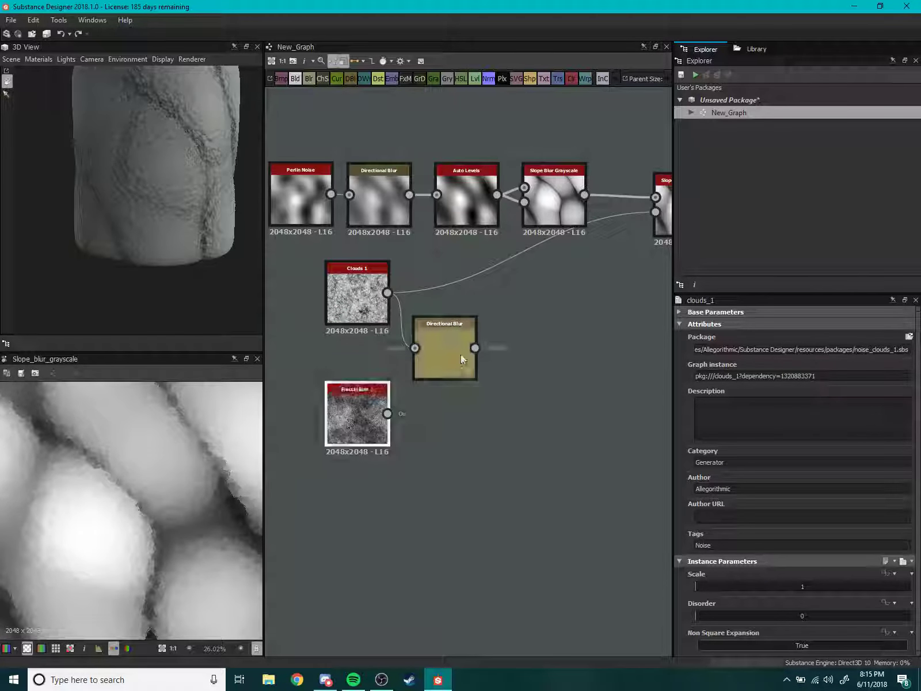
double_click(460, 353)
scroll(478, 367, "up", 2)
left_click_drag(350, 311, 324, 378)
middle_click_drag(323, 378, 334, 349)
left_click_drag(364, 412, 401, 490)
key("Delete")
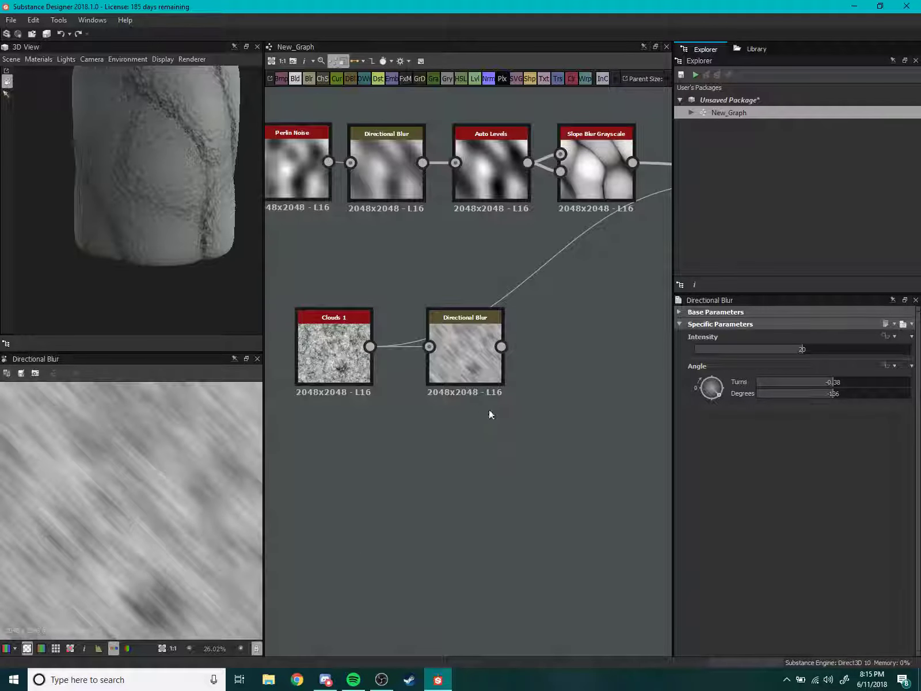
middle_click_drag(488, 409, 489, 449)
left_click_drag(497, 403, 494, 429)
Add a Histogram Scan after the Directional Blur with Position 0.23 and Contrast 0.52.
key("space")
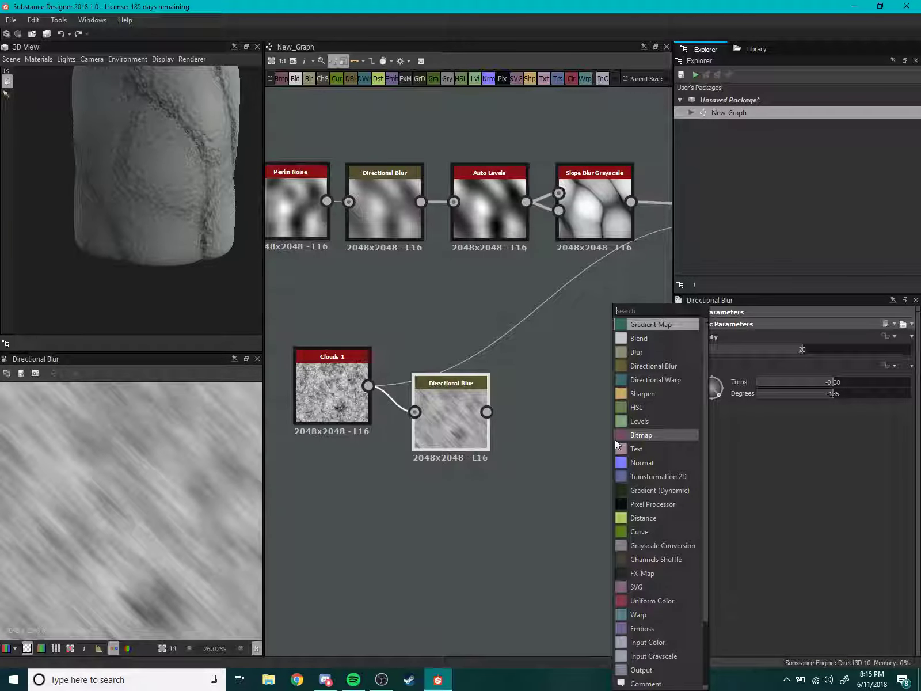
type("hist")
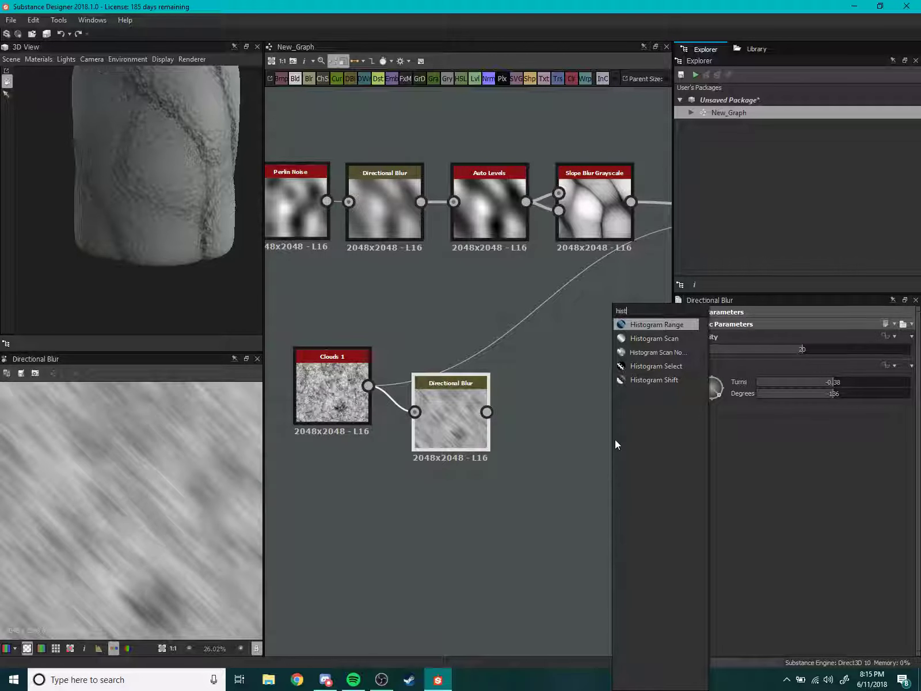
key("Down")
key("Return")
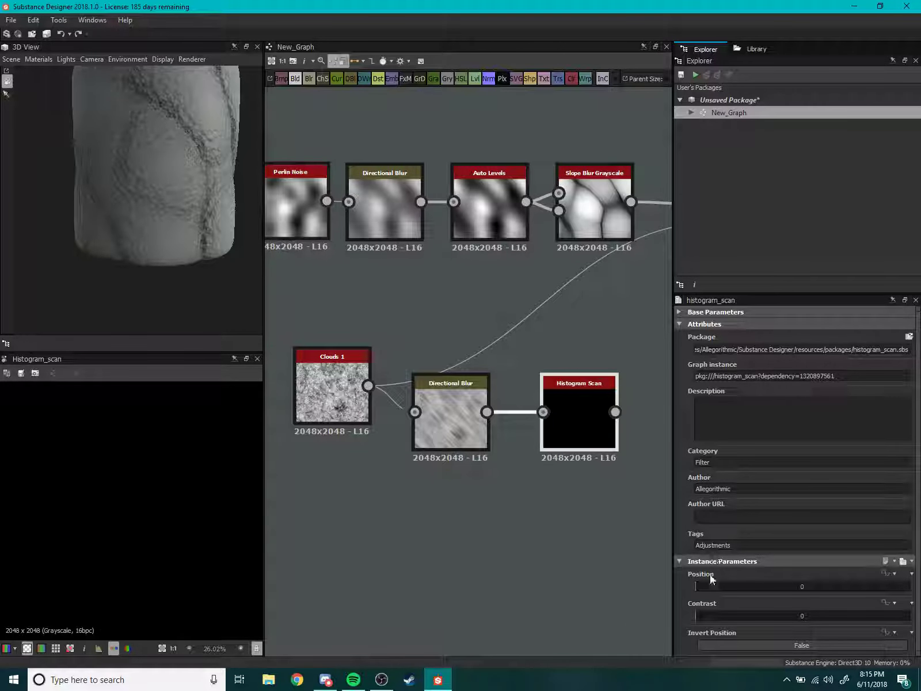
mouse_move(734, 586)
left_mouse_down()
mouse_move(748, 583)
mouse_move(741, 588)
left_mouse_up()
scroll(189, 549, "down", 3)
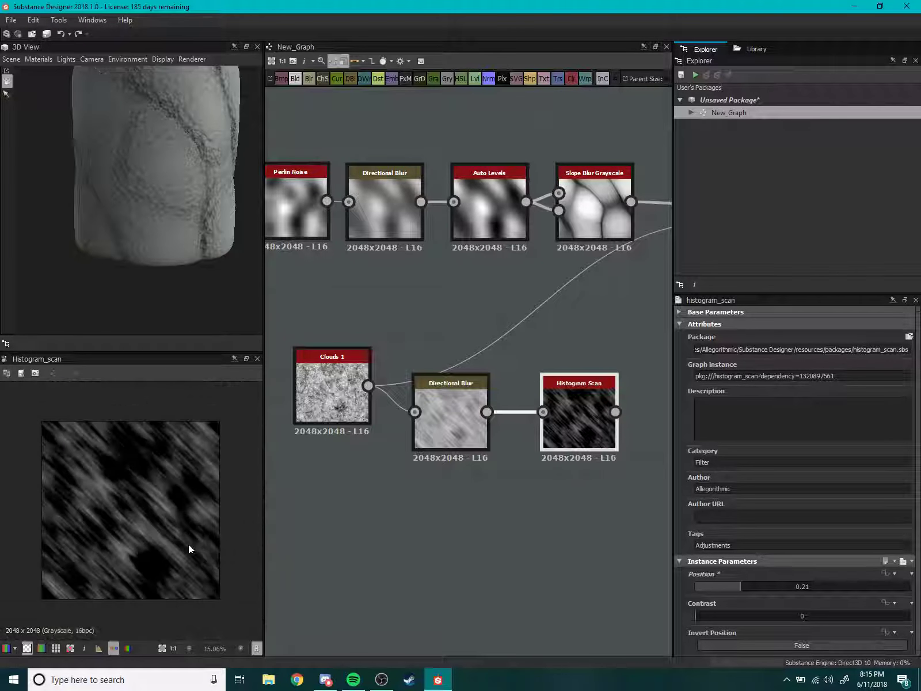
scroll(224, 545, "up", 2)
scroll(60, 541, "down", 1)
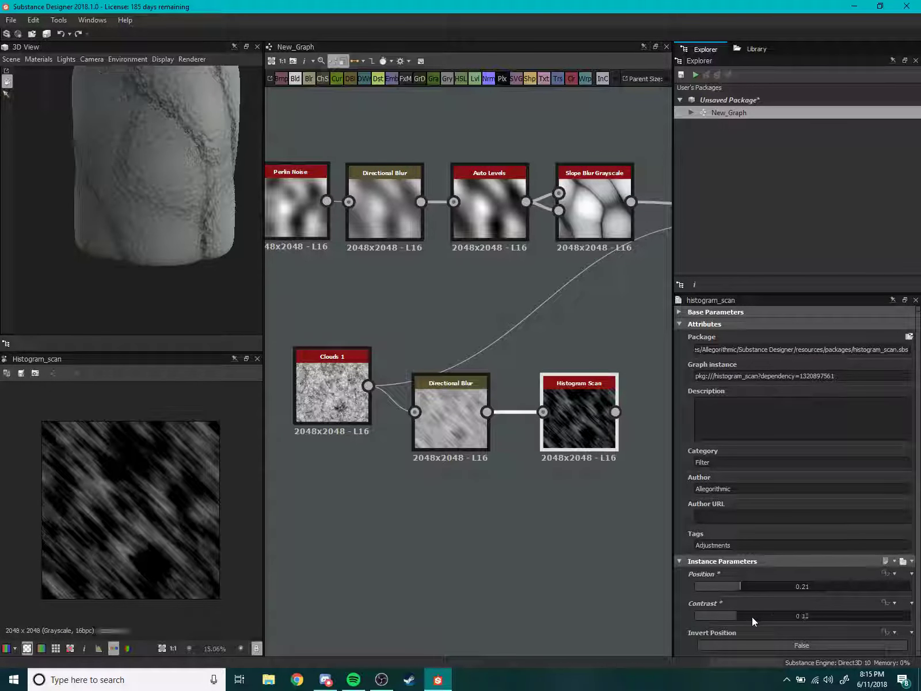
left_click_drag(752, 617, 806, 617)
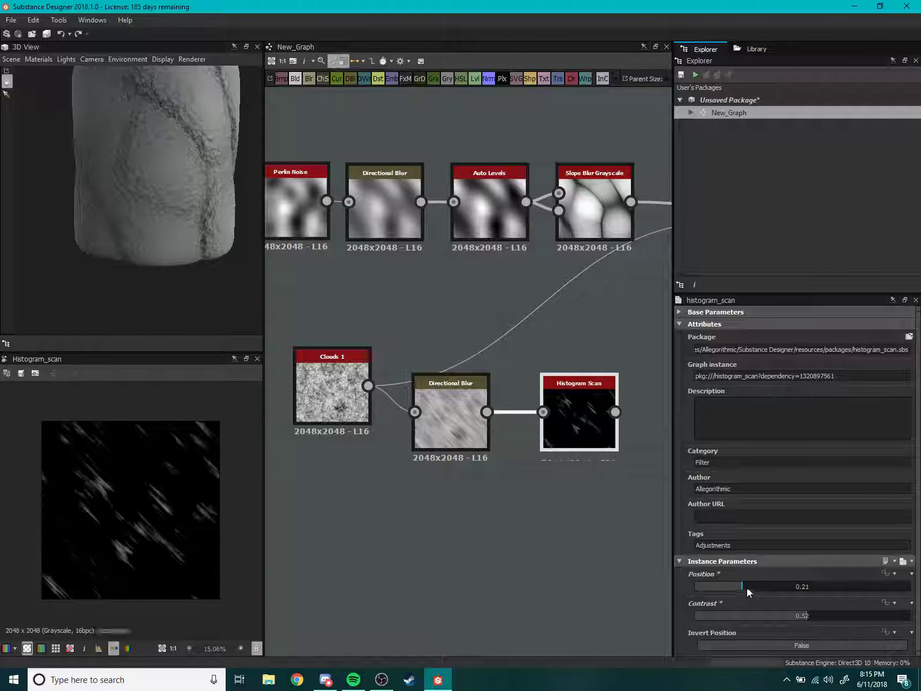
left_click_drag(747, 588, 745, 589)
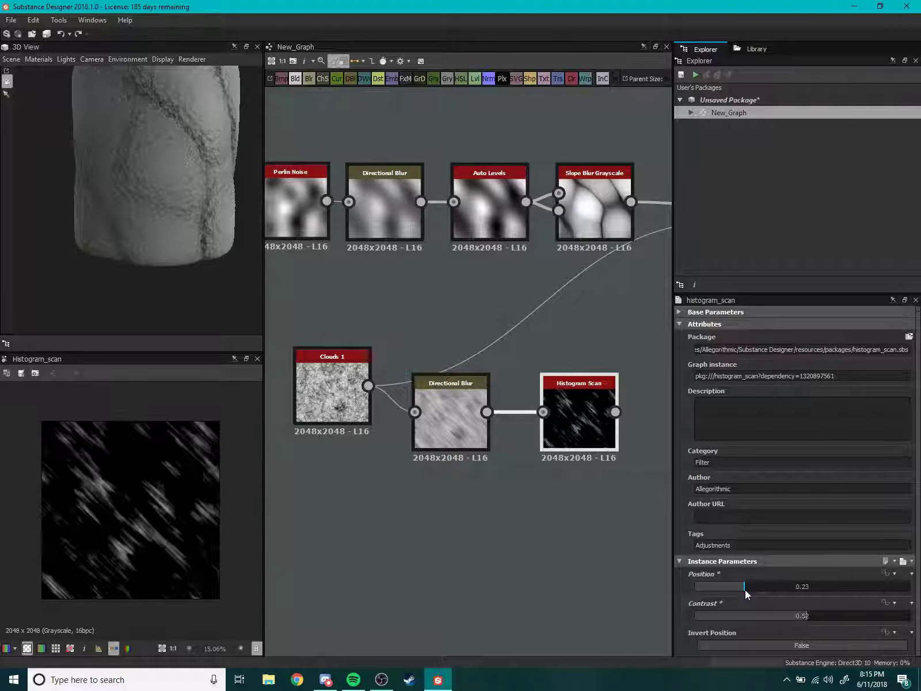
middle_click_drag(623, 415, 488, 478)
Feed the Histogram Scan into the second Slope Blur's slope and set its Intensity to 1.46.
left_click_drag(556, 303, 580, 285)
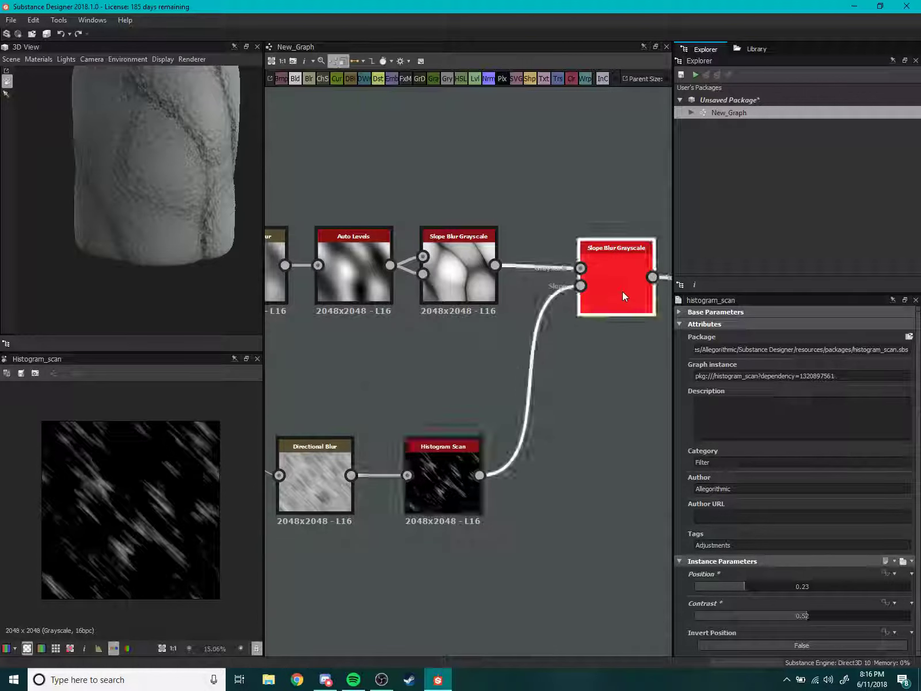
double_click(622, 294)
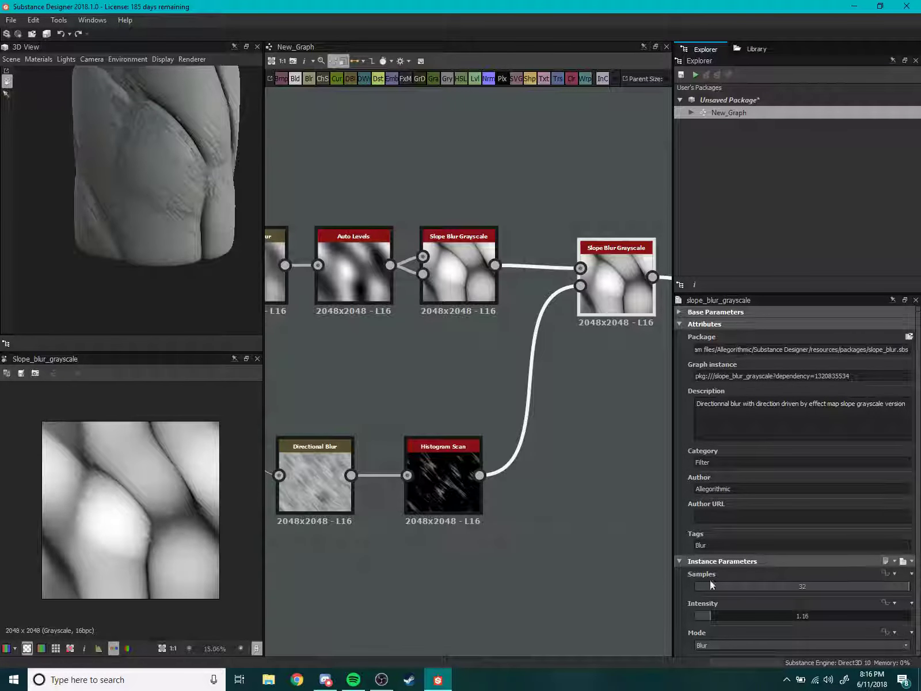
mouse_move(725, 616)
left_mouse_down()
mouse_move(748, 611)
mouse_move(714, 614)
left_mouse_up()
middle_click_drag(383, 537, 431, 532)
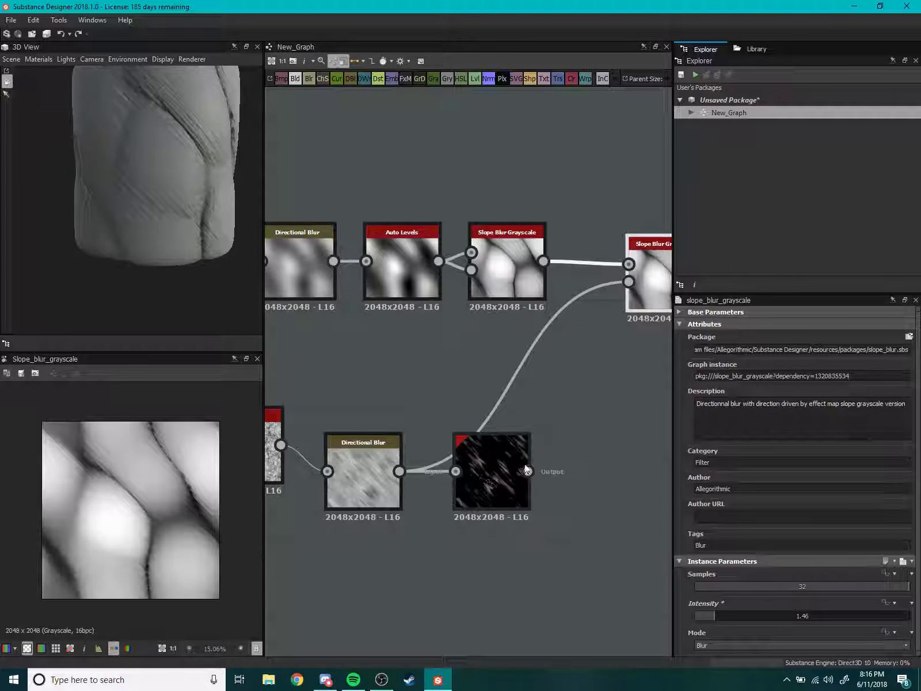
Delete the Histogram Scan and lower the Directional Blur Intensity to 9.57.
left_click_drag(483, 485, 471, 591)
key("Delete")
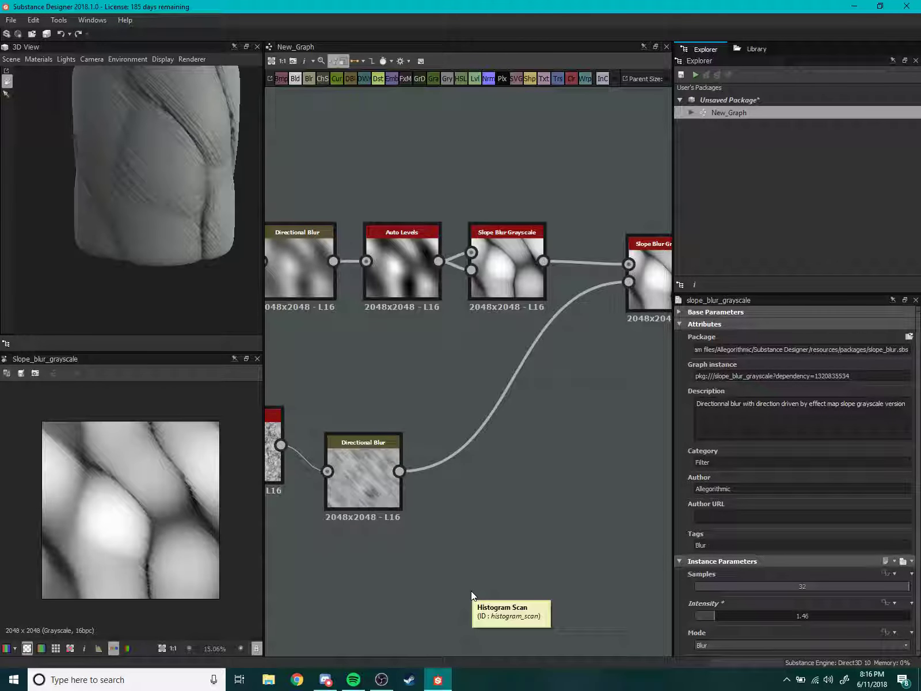
left_click_drag(366, 508, 378, 470)
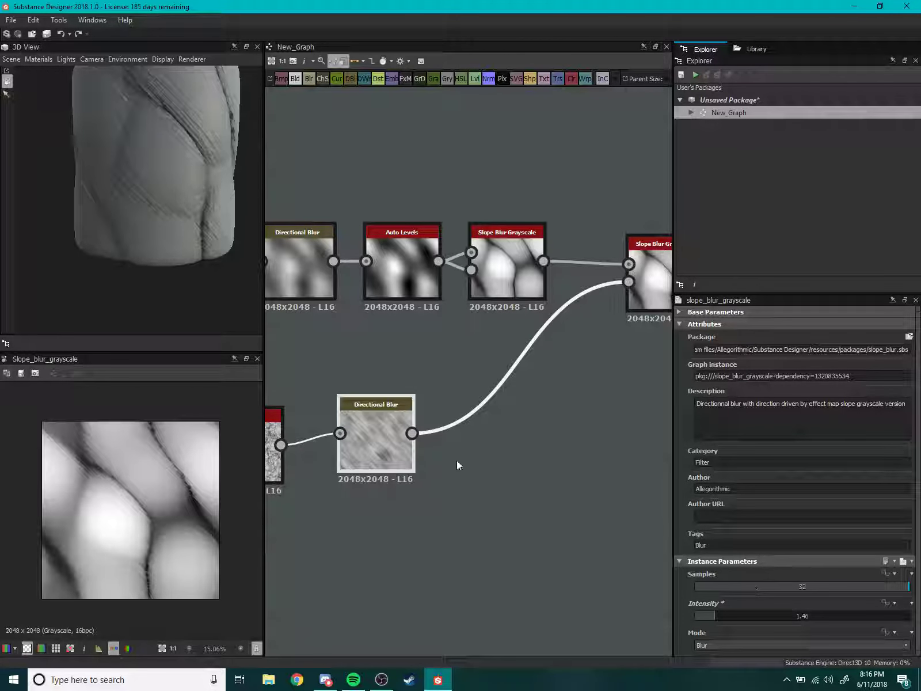
double_click(359, 432)
left_click_drag(803, 354, 746, 353)
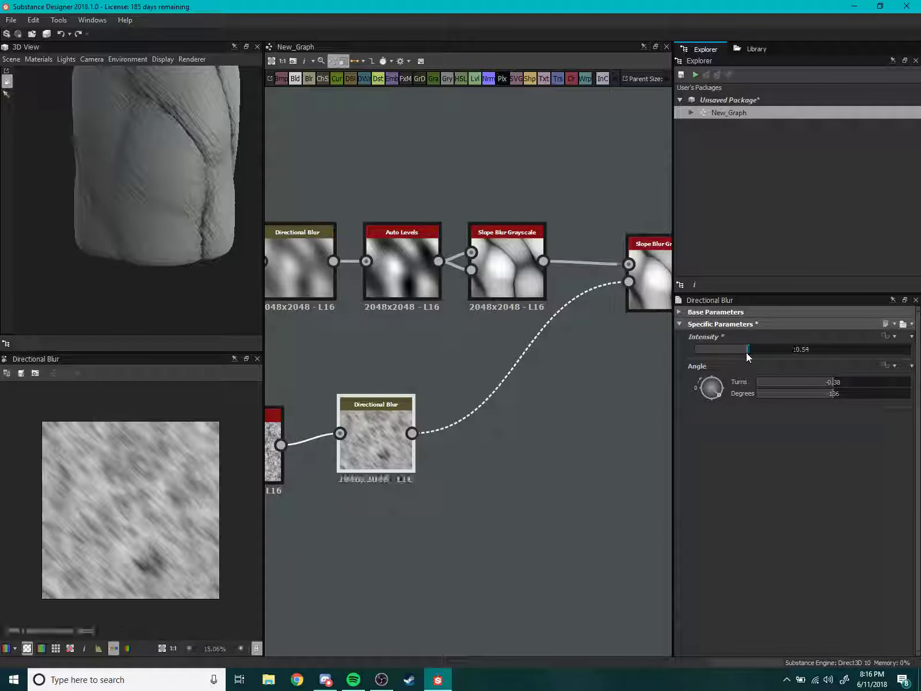
scroll(115, 253, "up", 3)
scroll(101, 275, "up", 3)
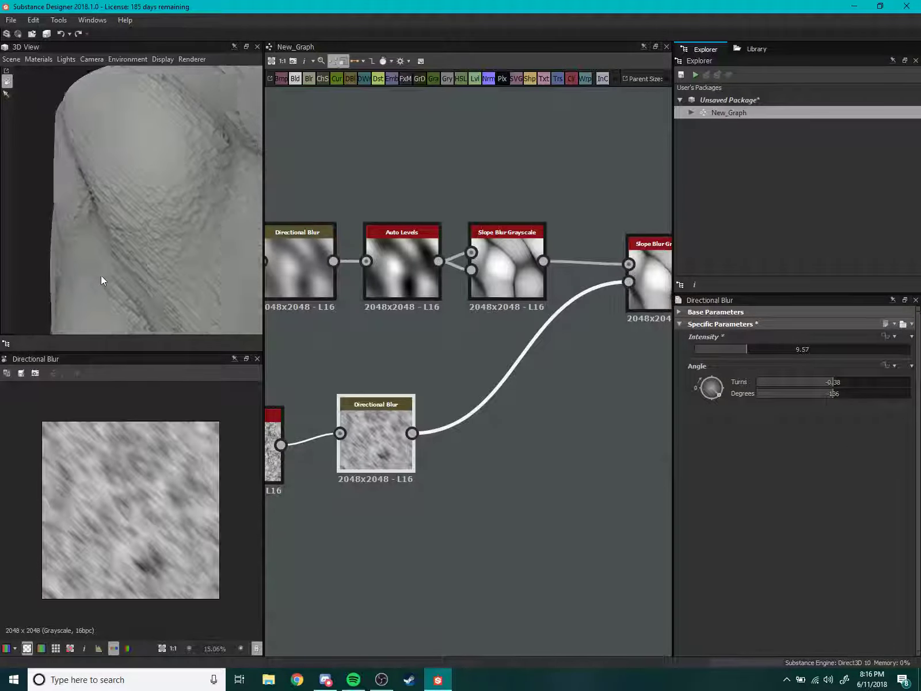
mouse_move(101, 274)
left_mouse_down("alt")
mouse_move(108, 261)
mouse_move(113, 291)
mouse_move(172, 210)
mouse_move(235, 246)
left_mouse_up("alt")
Add a Blur HQ Grayscale node from the 'blur' node search.
scroll(123, 269, "down", 3)
scroll(202, 231, "down", 3)
scroll(198, 250, "up", 5)
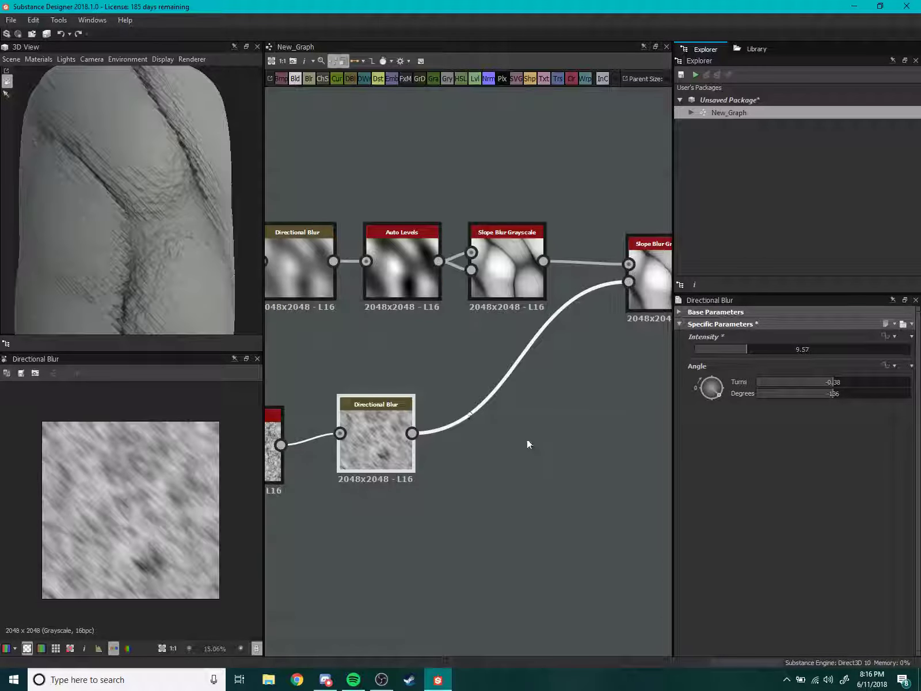
middle_click_drag(526, 439, 608, 380)
left_click_drag(440, 358, 429, 382)
left_click(512, 441)
key("space")
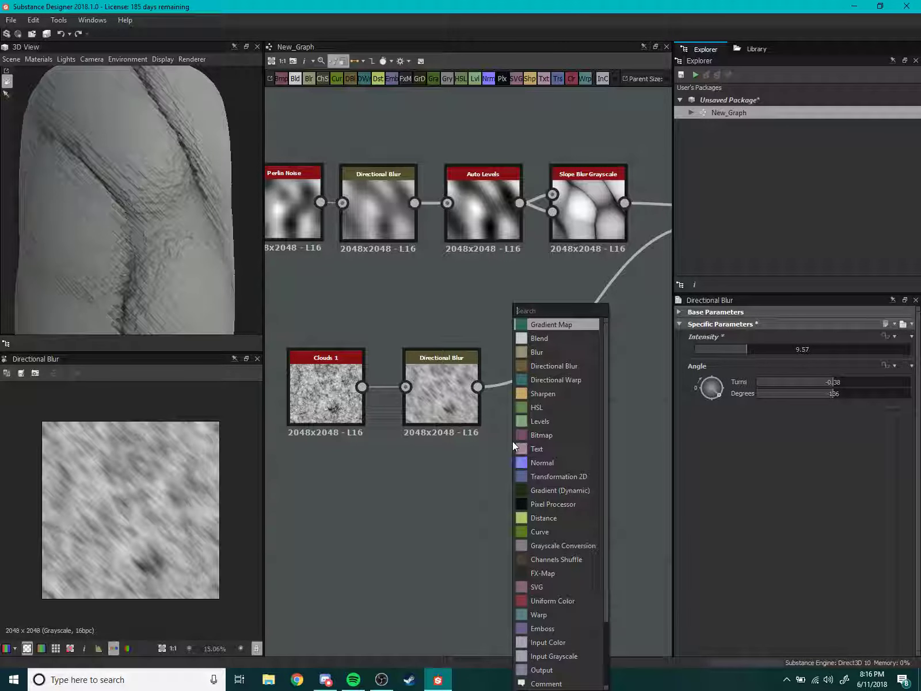
type("blur")
key("Down")
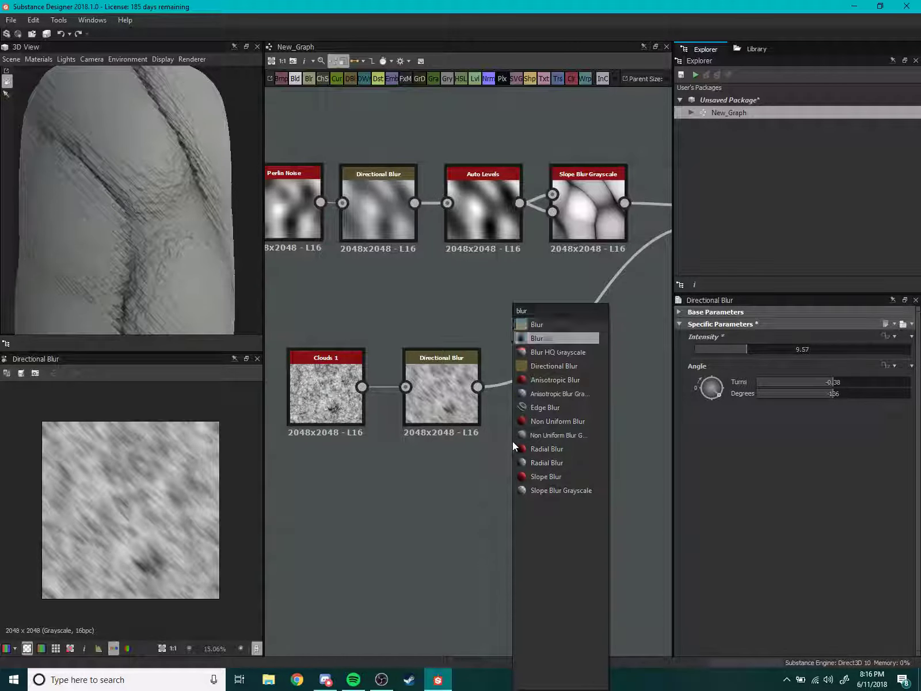
key("Down")
key("Return")
Wire the Blur HQ Grayscale between the lower Directional Blur and the second Slope Blur.
left_click_drag(514, 442, 566, 415)
left_click_drag(458, 375, 446, 375)
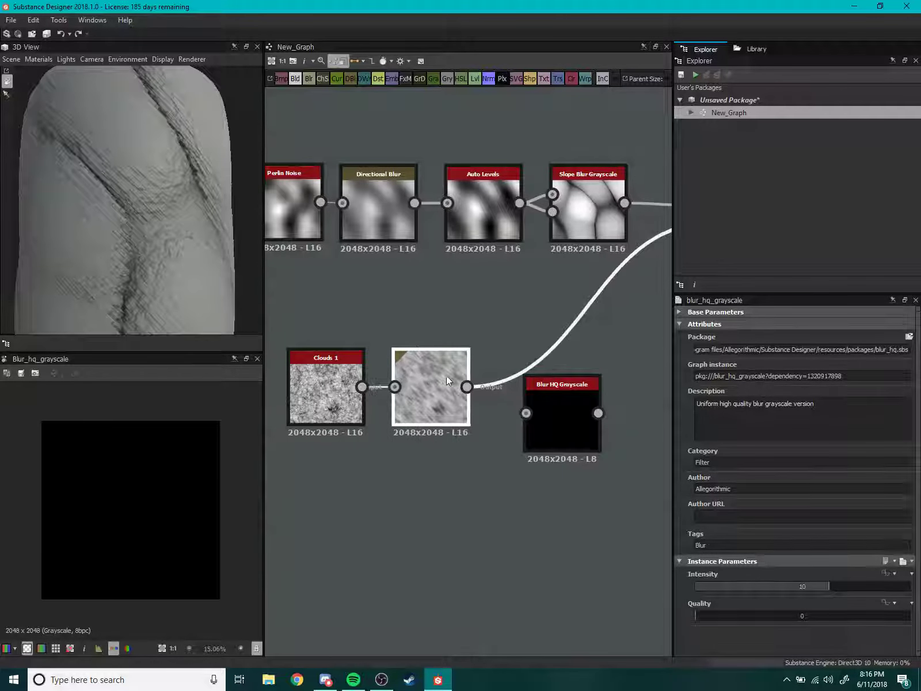
left_click(575, 430)
scroll(577, 423, "down", 2)
middle_click_drag(578, 423, 442, 468)
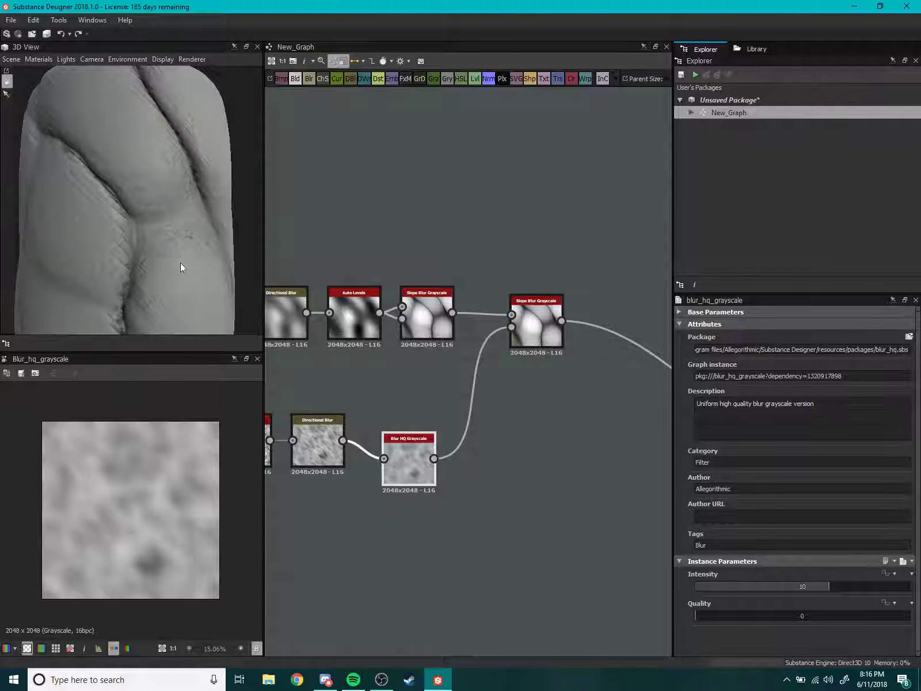
mouse_move(181, 259)
left_mouse_down()
mouse_move(132, 250)
mouse_move(173, 208)
mouse_move(154, 242)
mouse_move(200, 312)
left_mouse_up()
scroll(383, 470, "up", 3)
left_click_drag(383, 471, 382, 424)
middle_click_drag(381, 423, 466, 416)
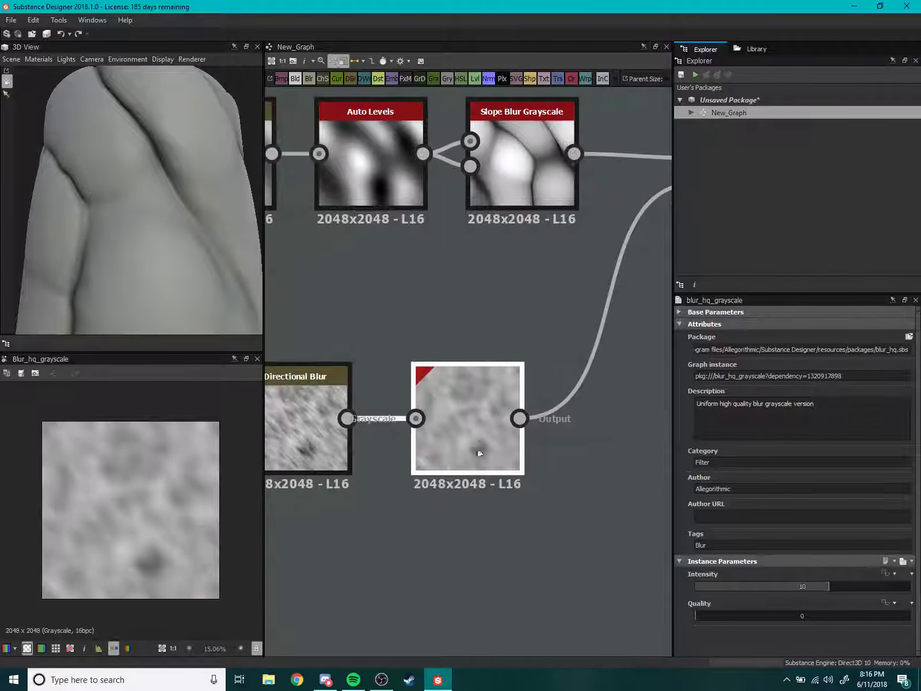
scroll(493, 464, "down", 3)
Set the Blur HQ Grayscale intensity to 4.9 and check the cylinder preview.
left_click_drag(828, 590, 757, 586)
mouse_move(148, 240)
left_mouse_down()
mouse_move(200, 236)
mouse_move(151, 243)
mouse_move(148, 208)
mouse_move(145, 239)
mouse_move(78, 277)
mouse_move(137, 266)
left_mouse_up()
mouse_move(140, 172)
left_mouse_down()
mouse_move(189, 240)
mouse_move(128, 235)
mouse_move(118, 250)
mouse_move(236, 240)
mouse_move(57, 211)
mouse_move(53, 223)
mouse_move(164, 212)
mouse_move(128, 238)
mouse_move(87, 228)
mouse_move(164, 216)
mouse_move(175, 200)
mouse_move(199, 240)
mouse_move(151, 246)
mouse_move(173, 253)
left_mouse_up()
scroll(73, 232, "up", 3)
Reposition the second Slope Blur Grayscale node and show its parameters.
middle_click_drag(329, 289, 507, 381)
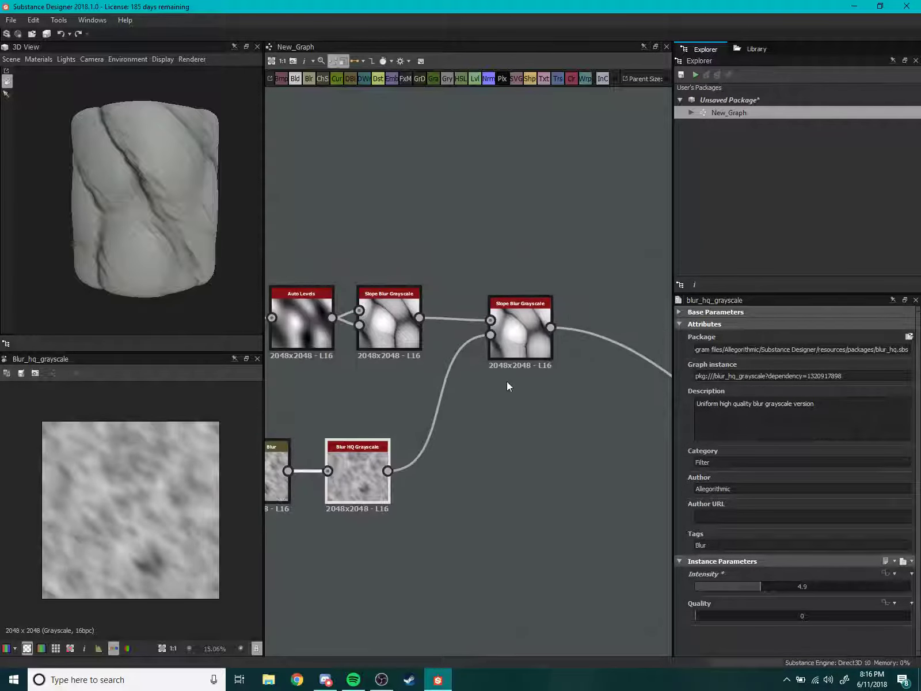
scroll(512, 357, "up", 2)
left_click_drag(519, 323, 505, 353)
scroll(505, 353, "up", 3)
double_click(500, 342)
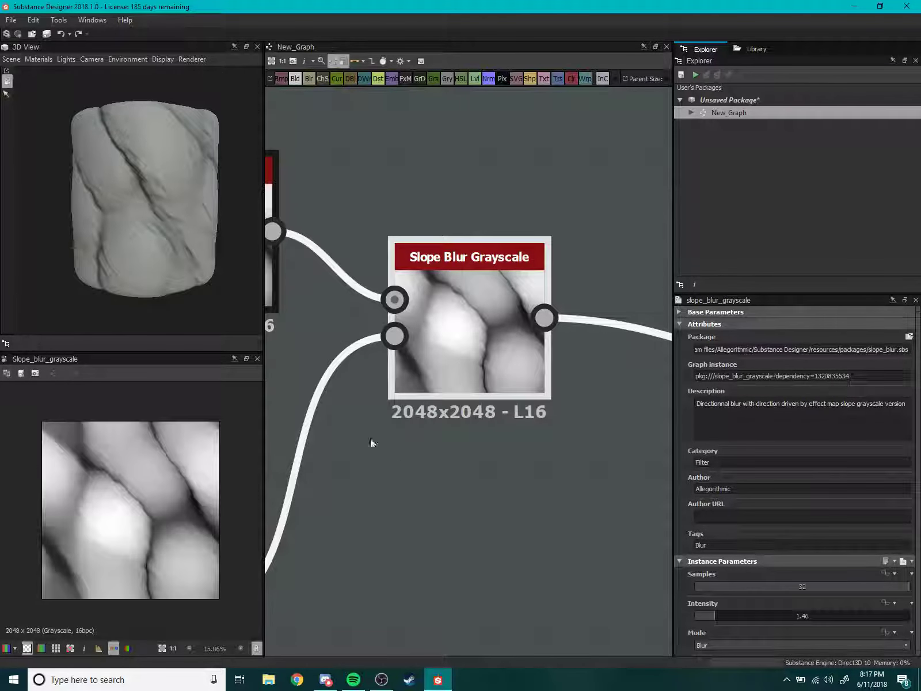
scroll(130, 512, "up", 5)
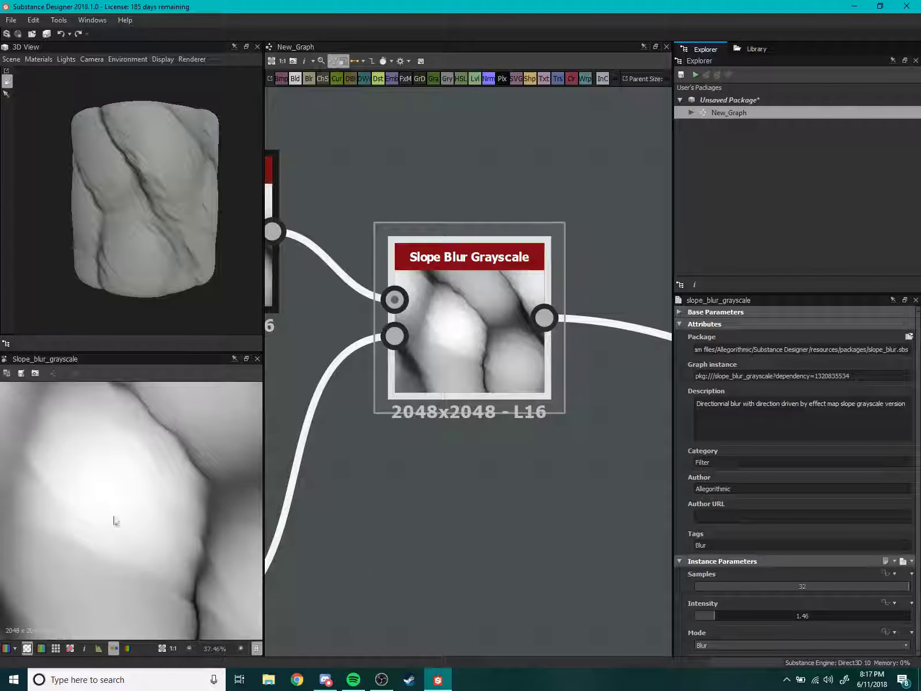
scroll(114, 521, "down", 2)
Adjust its intensity down to 1.08 and inspect the softened cylinder in 3D.
left_click_drag(712, 615, 744, 614)
left_click_drag(744, 614, 716, 616)
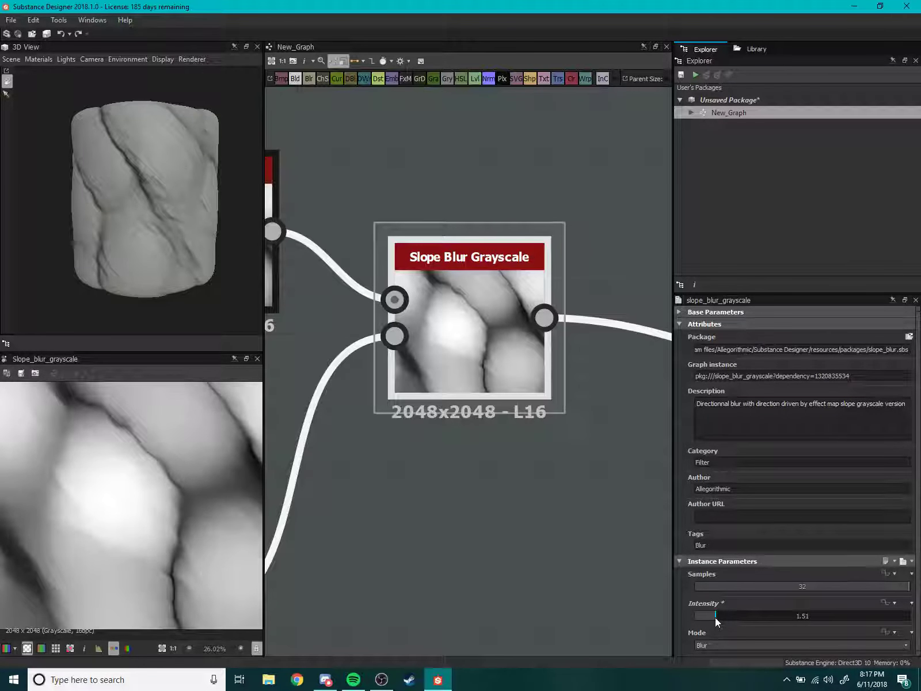
left_click_drag(715, 617, 709, 618)
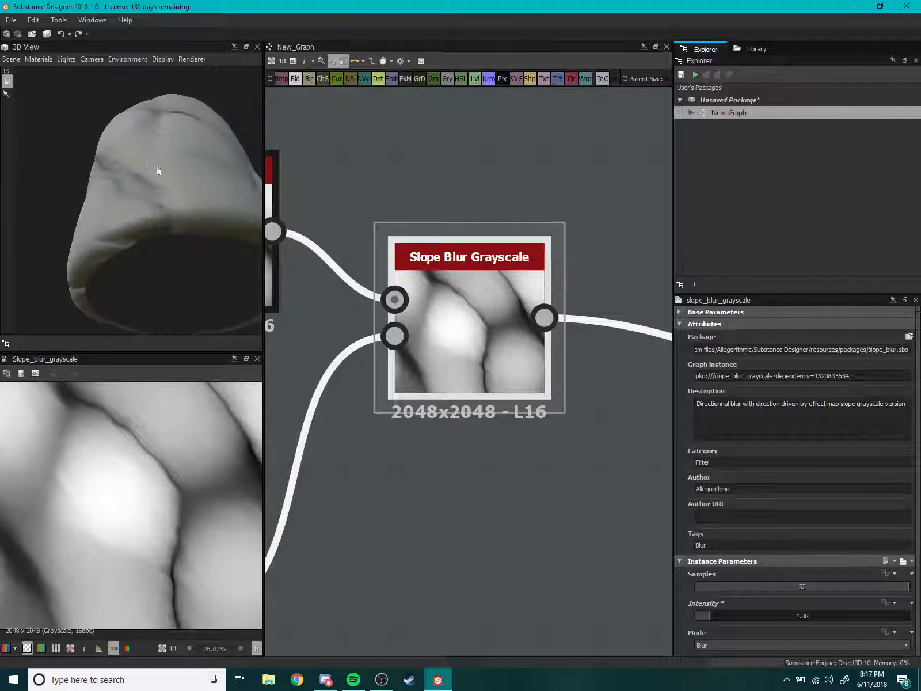
left_click_drag(91, 226, 221, 276)
scroll(184, 252, "down", 3)
mouse_move(57, 243)
left_mouse_down()
mouse_move(126, 180)
mouse_move(177, 200)
mouse_move(181, 255)
mouse_move(140, 252)
left_mouse_up()
scroll(139, 252, "down", 2)
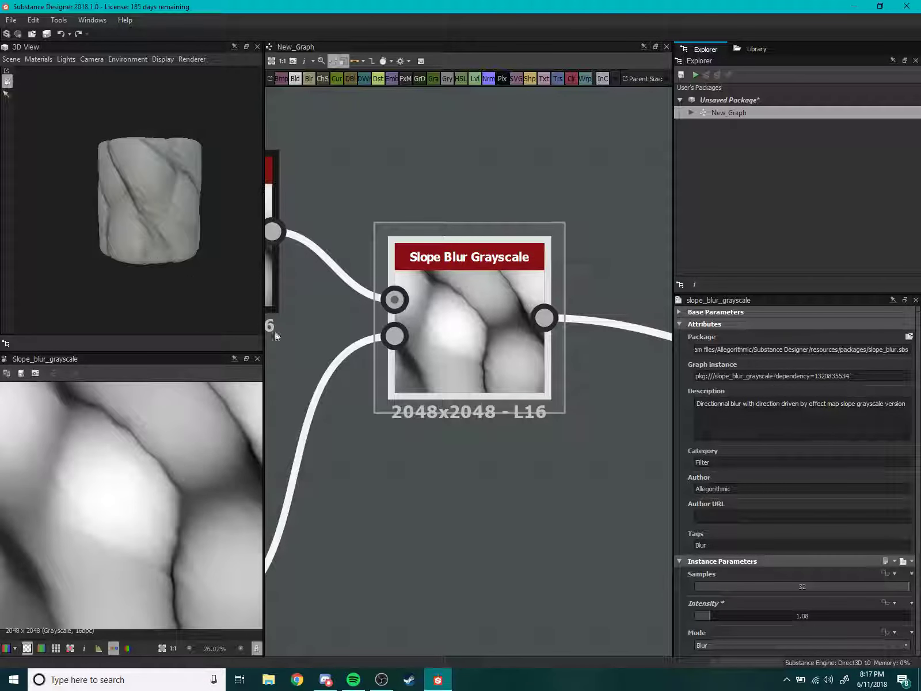
scroll(412, 553, "down", 1)
Bring Spotify forward, skip ahead four Gorillaz tracks, then minimise it back to Substance Designer.
left_click(352, 679)
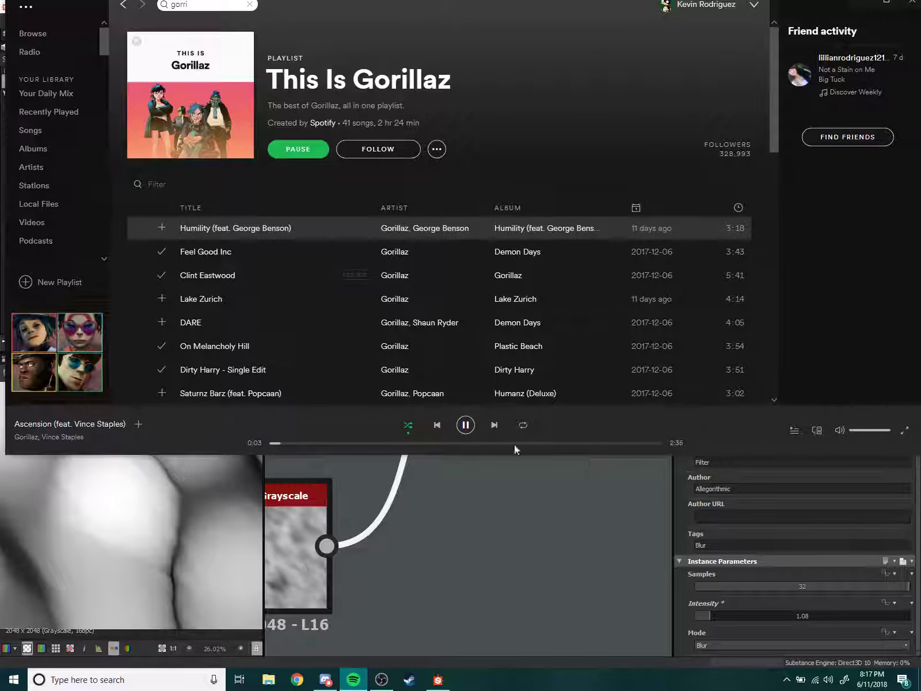
left_click(493, 429)
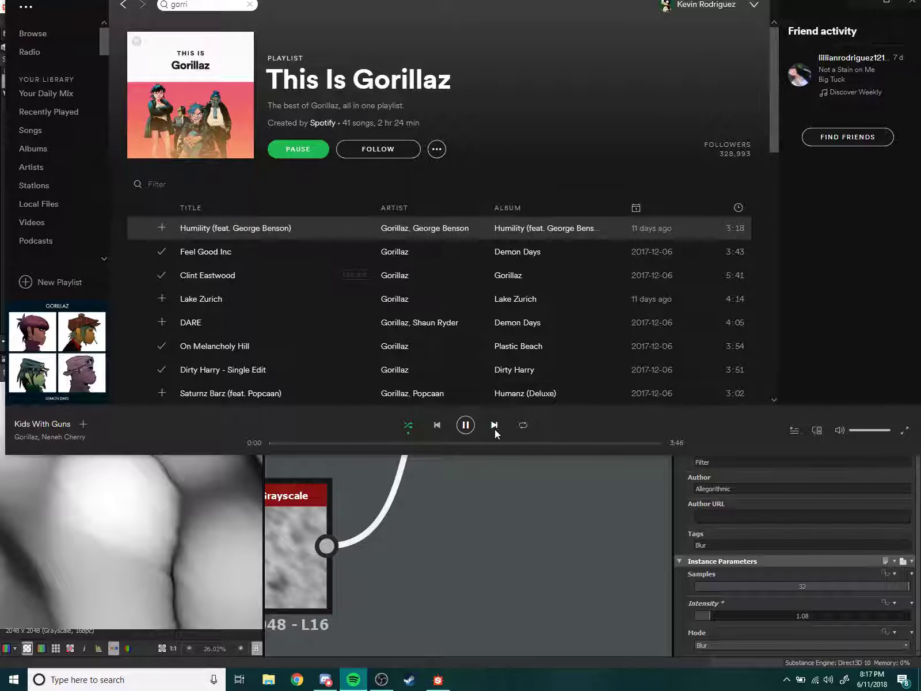
left_click(494, 426)
left_click(494, 427)
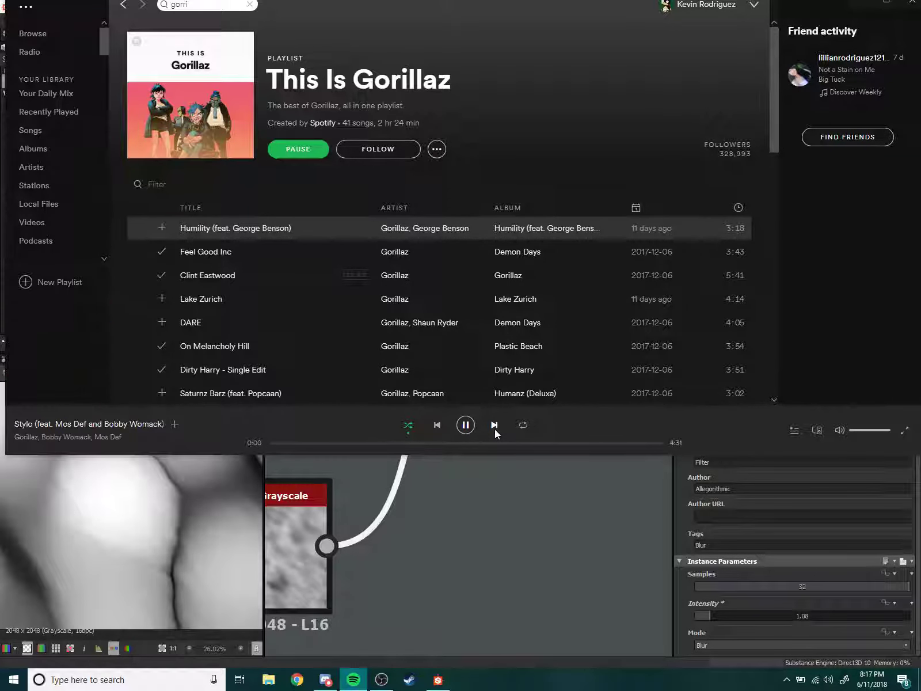
left_click(495, 429)
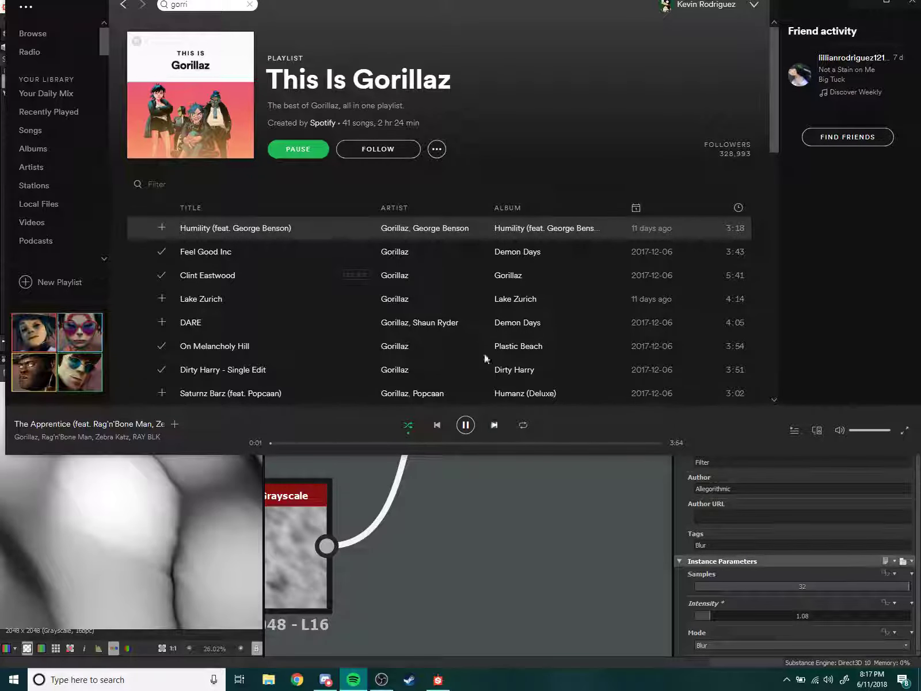
left_click(887, 2)
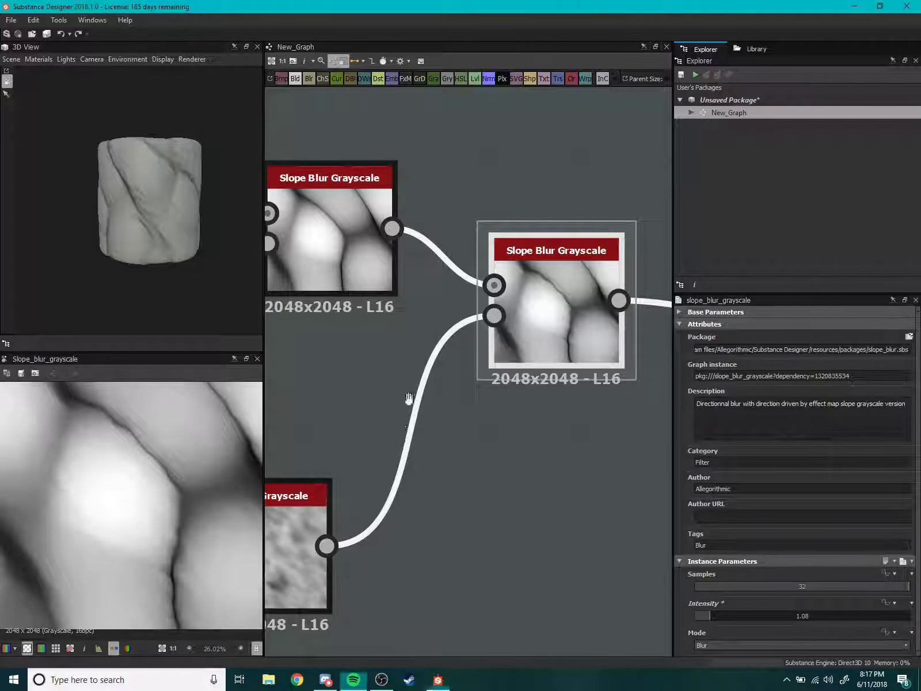
Rearrange the graph so both Slope Blur chains and the Blur HQ are visible.
scroll(408, 400, "down", 4)
middle_click_drag(519, 366, 415, 356)
scroll(416, 399, "down", 2)
scroll(416, 399, "up", 2)
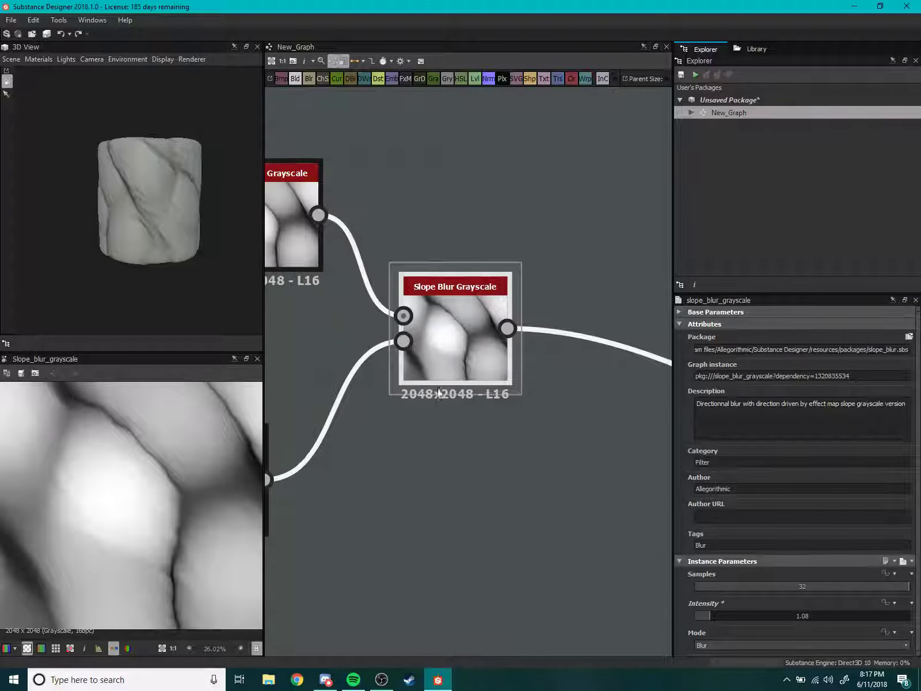
middle_click_drag(415, 399, 493, 374)
left_click_drag(492, 374, 556, 375)
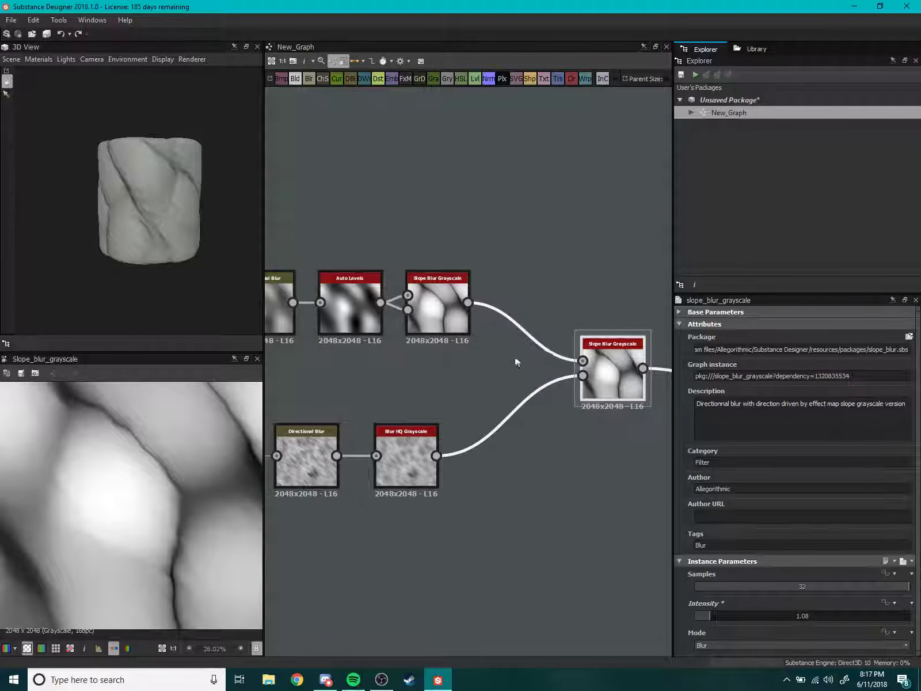
scroll(524, 366, "down", 3)
scroll(520, 325, "up", 2)
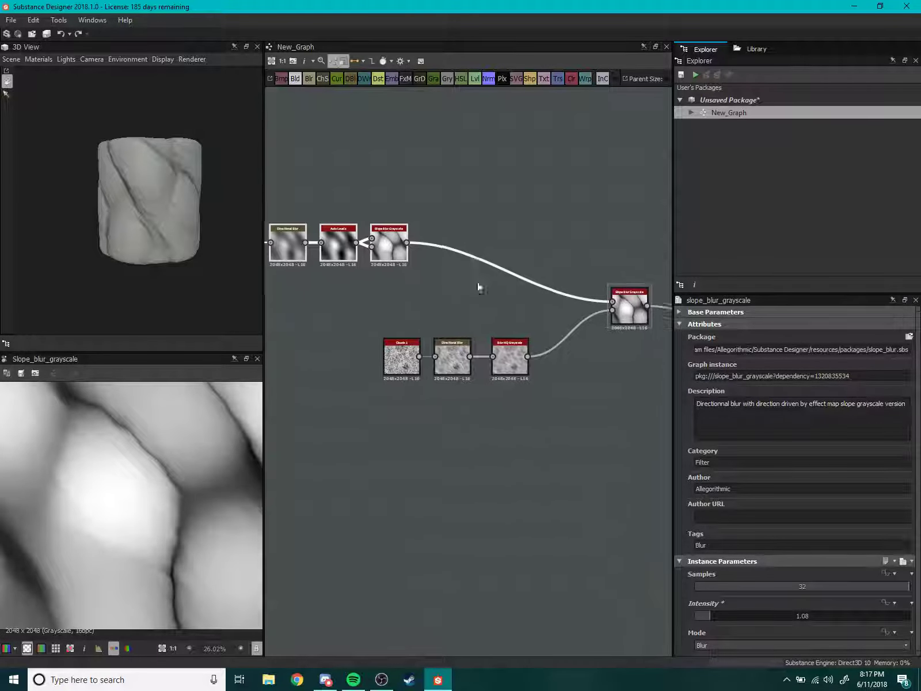
scroll(479, 287, "up", 2)
middle_click_drag(414, 284, 484, 249)
left_click_drag(483, 248, 593, 206)
scroll(548, 282, "up", 2)
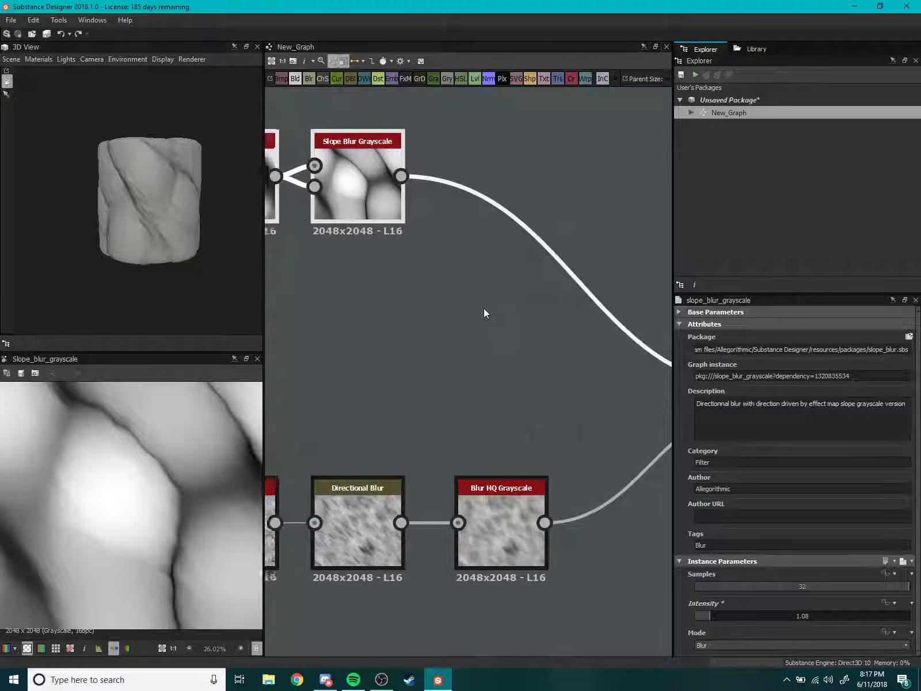
Add a Directional Warp and feed the upper Slope Blur into its input.
key("space")
type("dir")
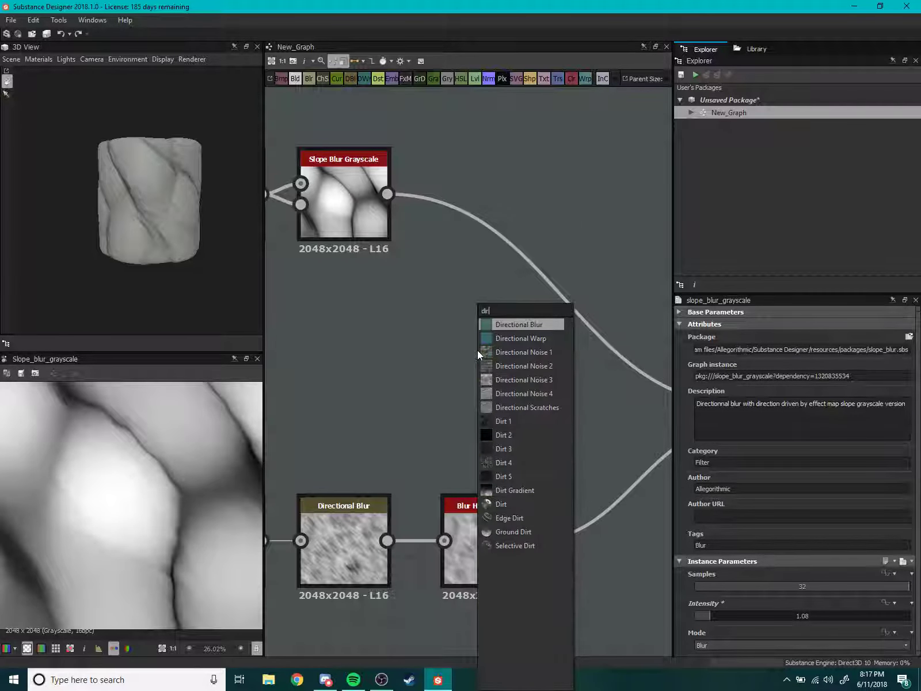
type("ect")
key("Down")
key("Return")
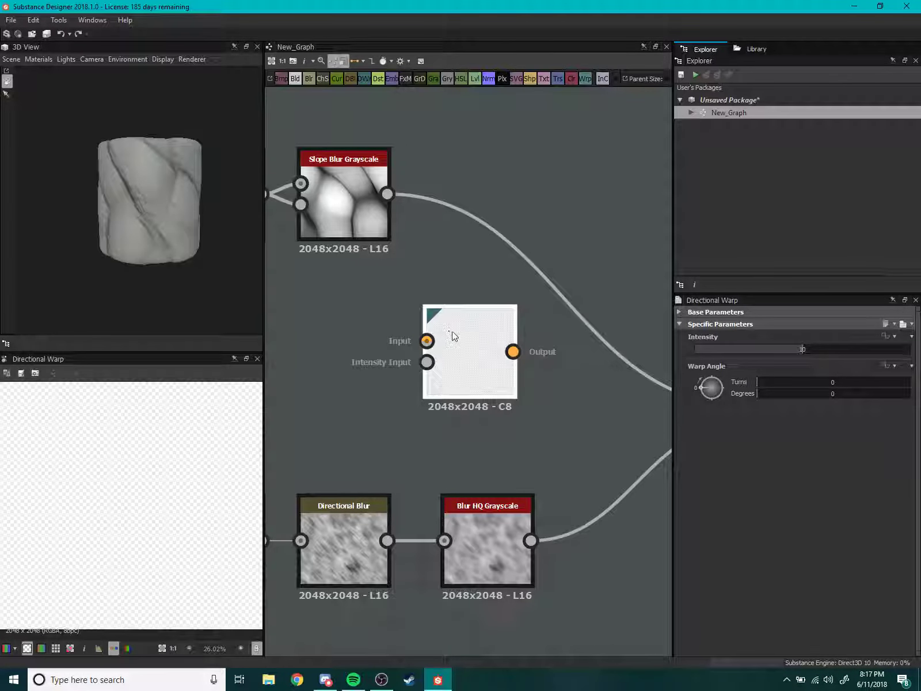
middle_click_drag(476, 350, 487, 357)
left_click_drag(487, 357, 505, 319)
left_click_drag(396, 199, 453, 301)
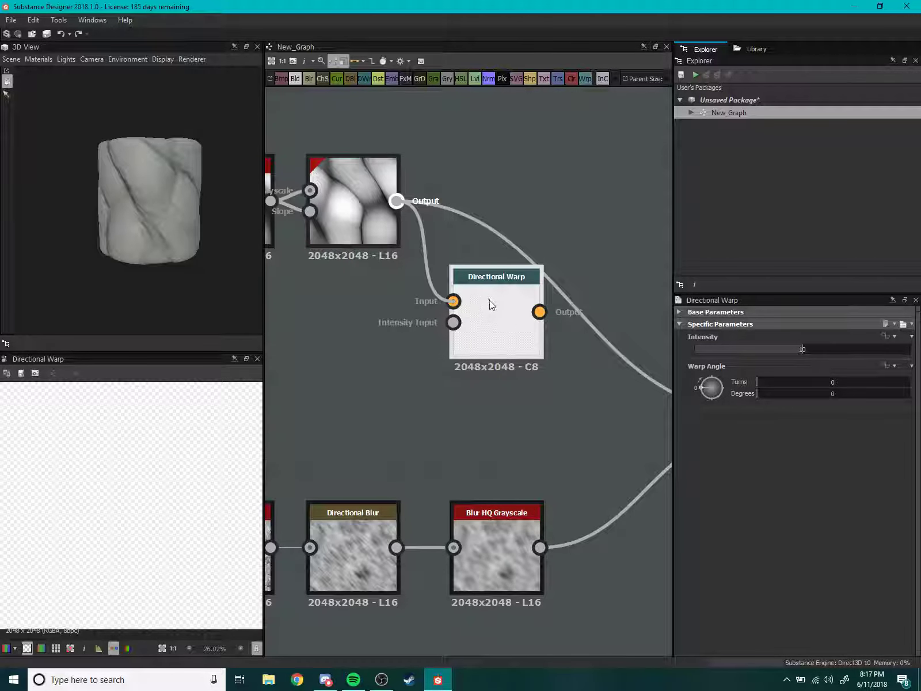
Shift the Clouds 1 noise row left and connect Blur HQ to the warp's intensity input.
scroll(467, 344, "up", 3)
scroll(467, 370, "down", 3)
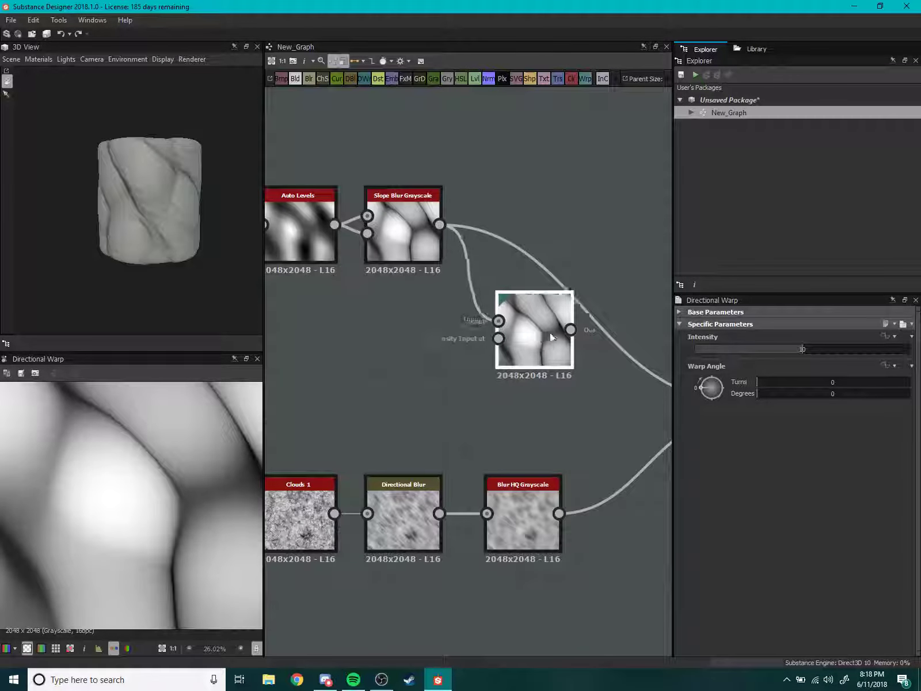
scroll(426, 360, "down", 2)
scroll(426, 363, "up", 2)
mouse_move(408, 385)
middle_mouse_down()
mouse_move(471, 372)
mouse_move(446, 374)
middle_mouse_up()
left_click_drag(499, 469, 361, 470)
mouse_move(432, 366)
middle_mouse_down()
mouse_move(412, 356)
mouse_move(410, 382)
middle_mouse_up()
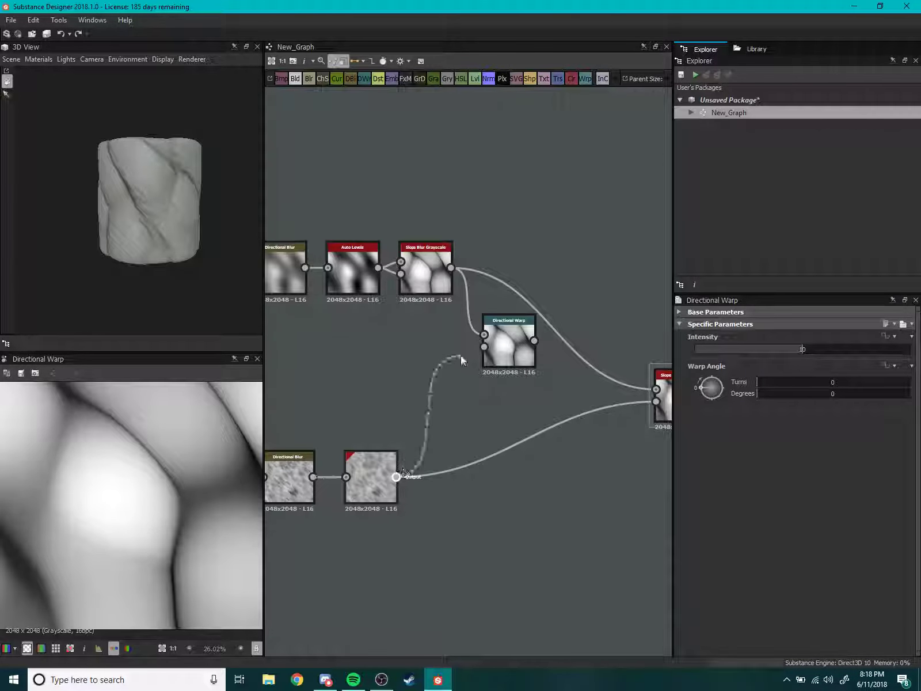
left_click_drag(462, 360, 484, 347)
Set the Directional Warp angle to -123° and intensity to 20.97.
double_click(514, 347)
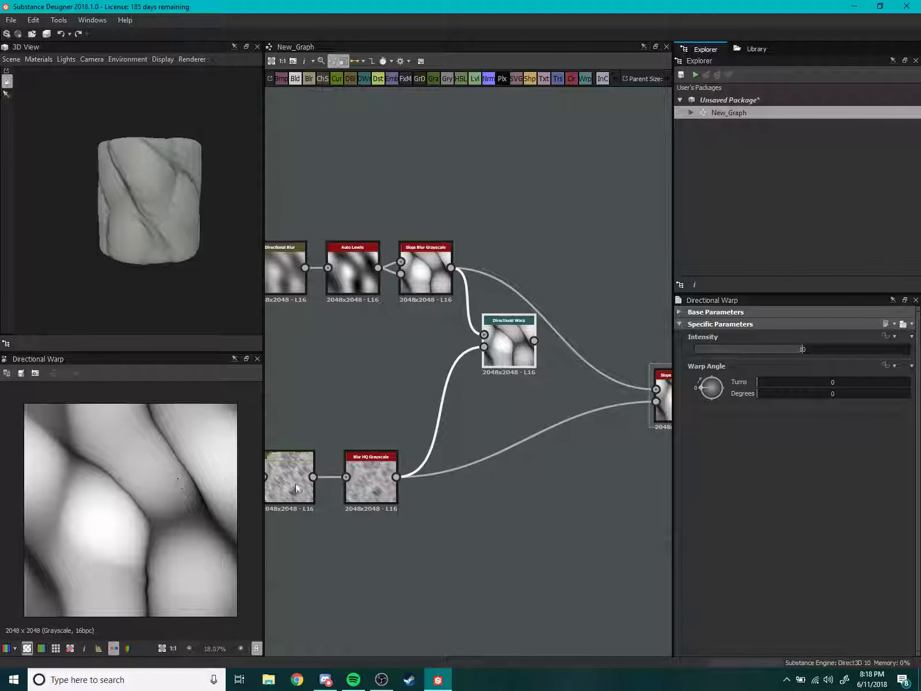
left_click_drag(701, 391, 718, 397)
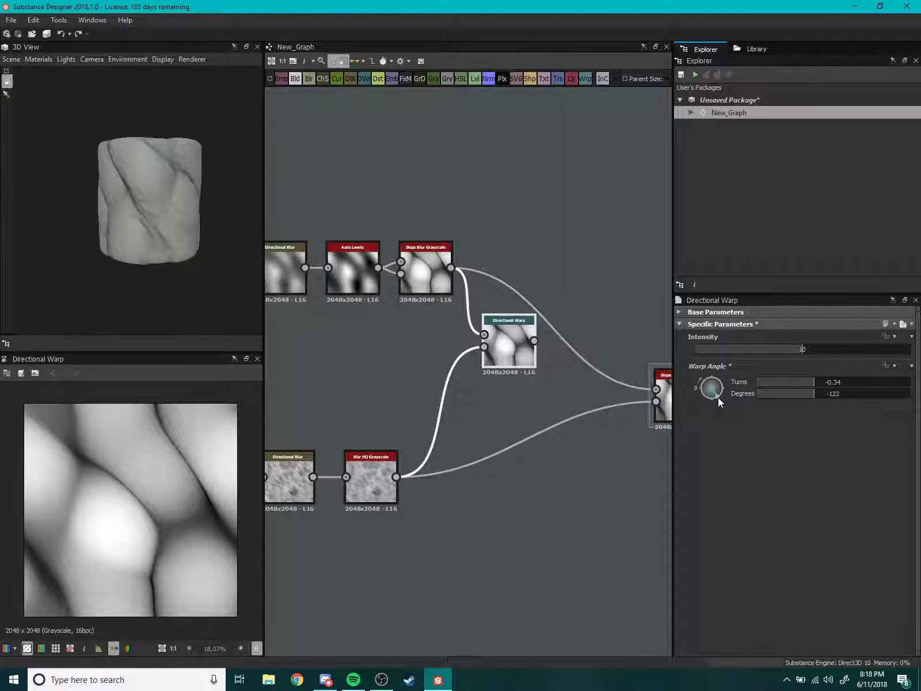
left_click_drag(810, 352, 909, 357)
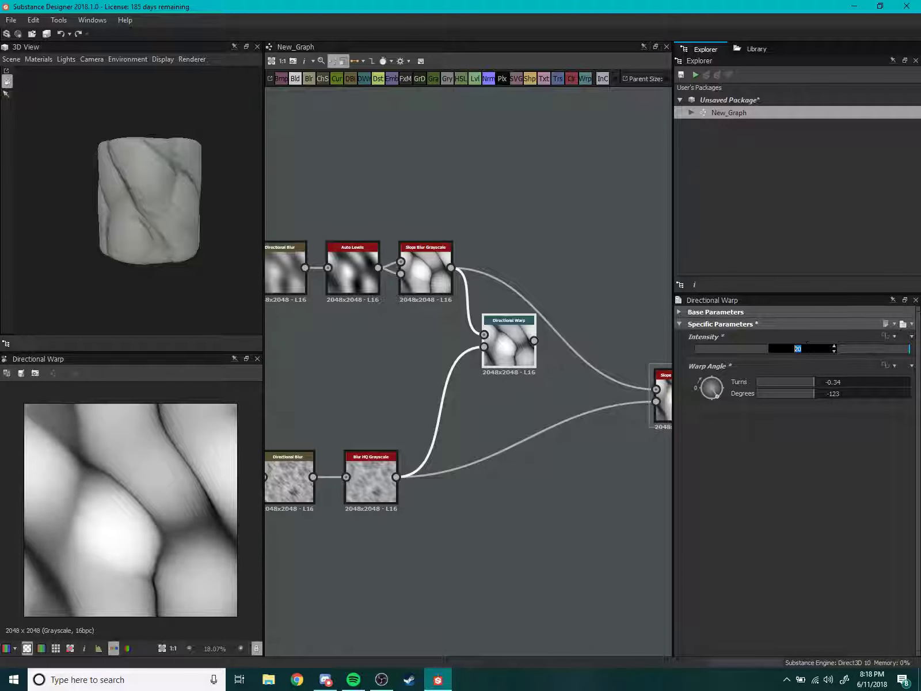
type("100")
key("Return")
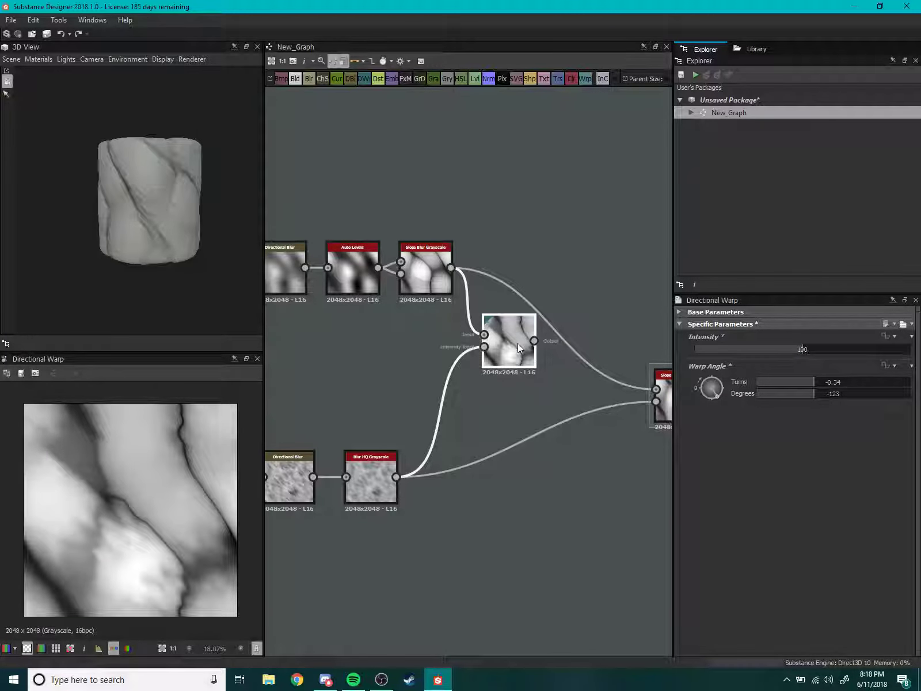
mouse_move(556, 313)
middle_mouse_down()
mouse_move(517, 325)
mouse_move(490, 311)
middle_mouse_up()
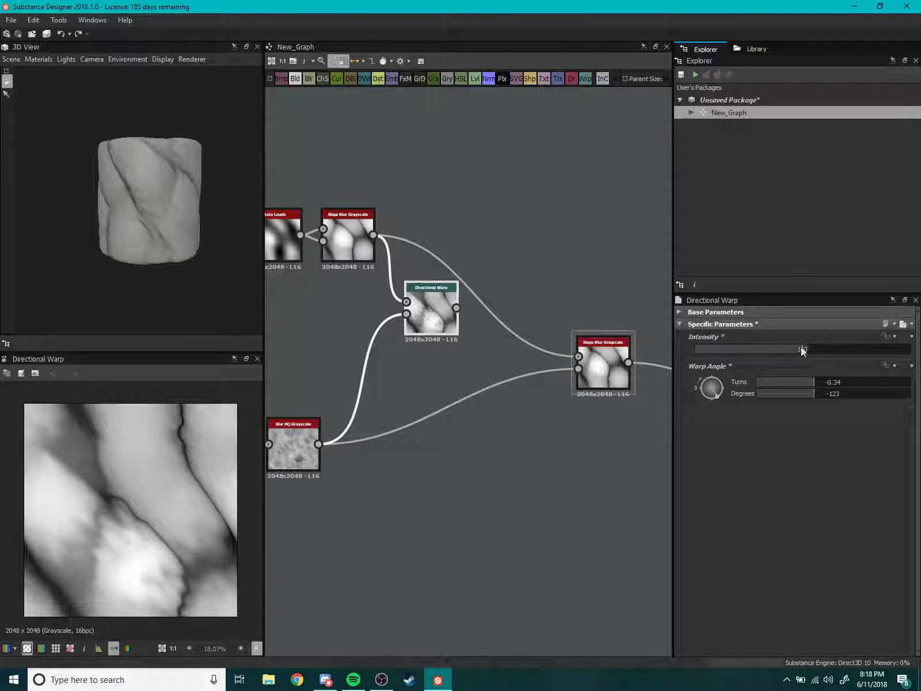
mouse_move(803, 350)
left_mouse_down()
mouse_move(695, 353)
mouse_move(718, 361)
left_mouse_up()
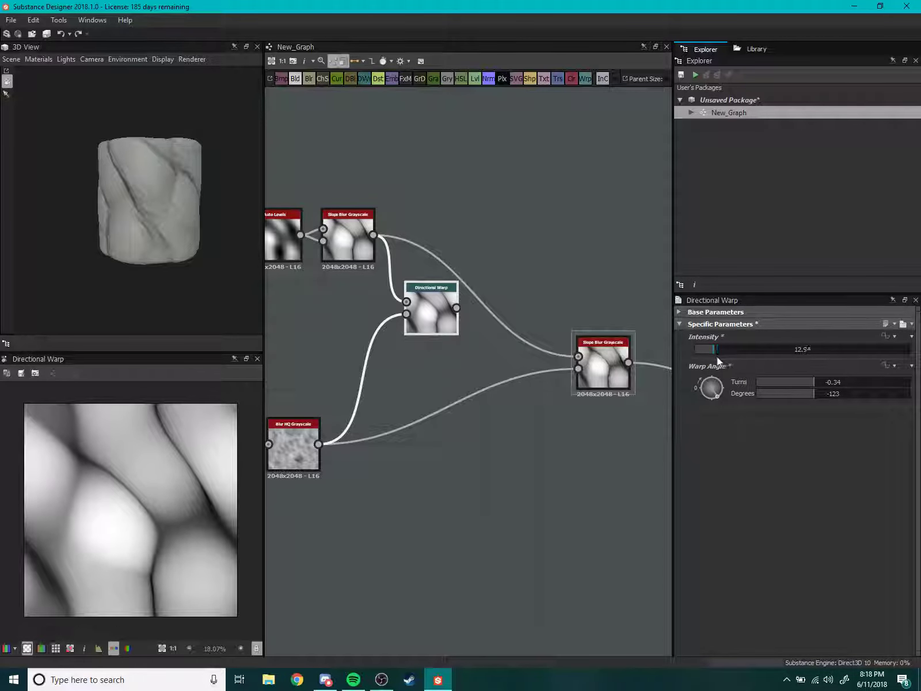
Feed the warp into the final Slope Blur, then rewire the upper Slope Blur directly instead.
middle_click_drag(508, 366, 420, 358)
left_click_drag(368, 300, 490, 348)
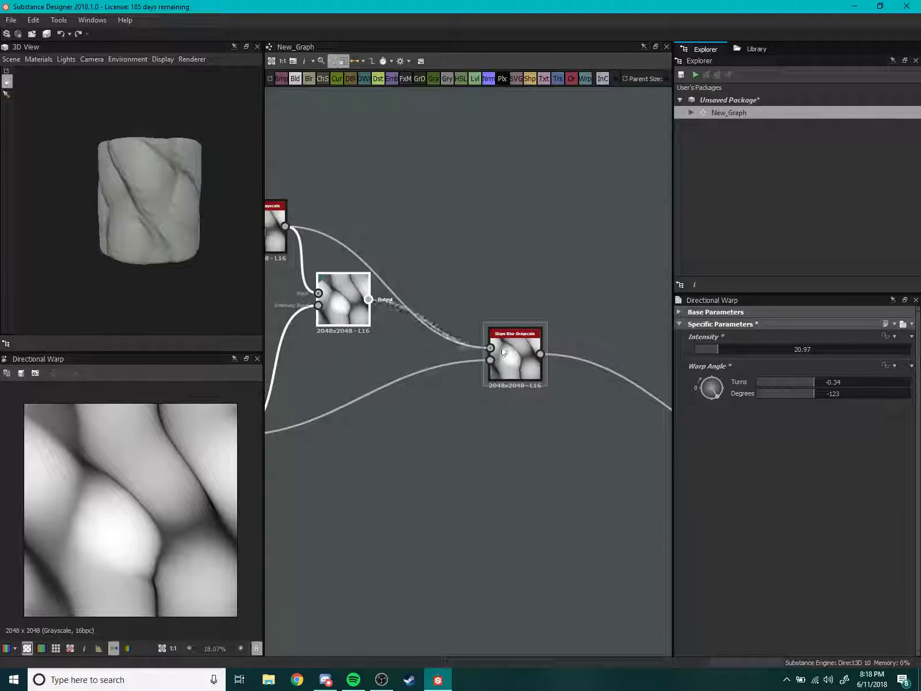
scroll(66, 236, "up", 3)
mouse_move(67, 237)
left_mouse_down()
mouse_move(189, 258)
mouse_move(123, 231)
mouse_move(123, 249)
mouse_move(155, 260)
left_mouse_up()
middle_click_drag(287, 228, 317, 243)
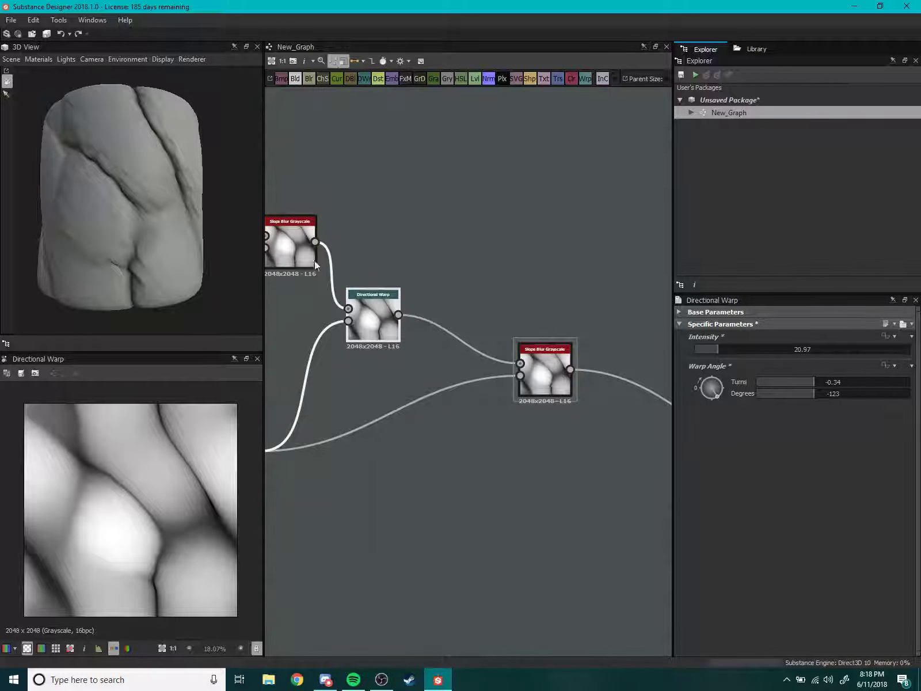
left_click_drag(520, 361, 520, 361)
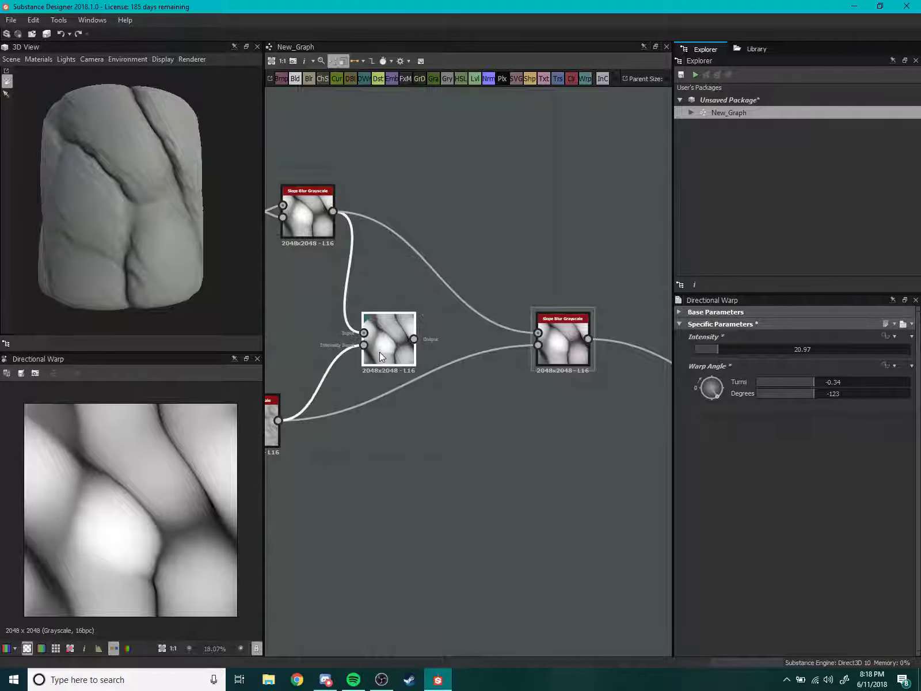
Delete the Directional Warp and tidy the final Slope Blur and noise nodes.
key("Delete")
scroll(380, 351, "down", 3)
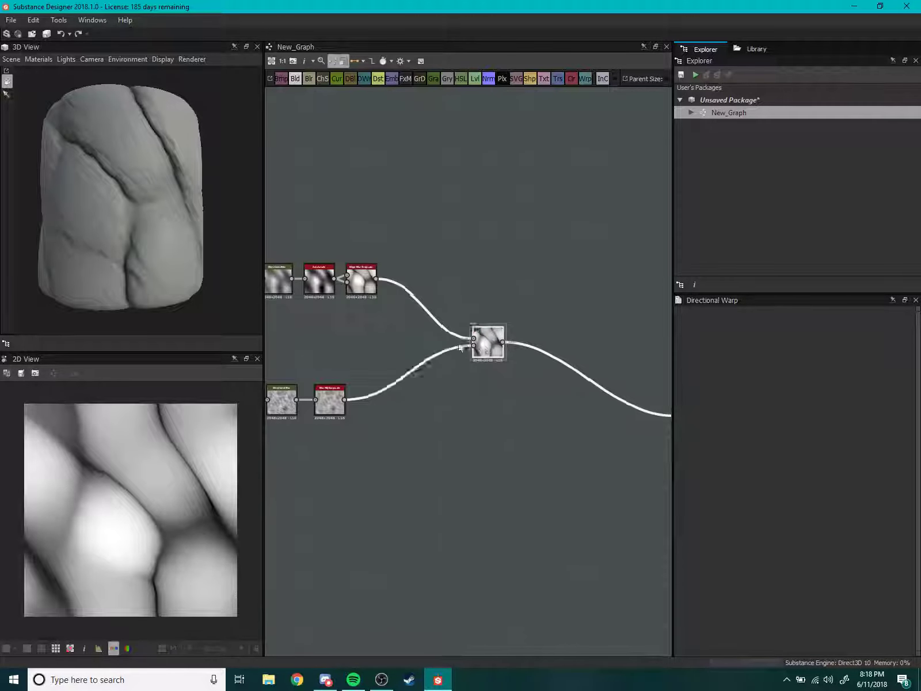
left_click_drag(488, 341, 427, 351)
middle_click_drag(428, 351, 519, 310)
mouse_move(341, 333)
left_mouse_down()
mouse_move(456, 370)
mouse_move(485, 323)
left_mouse_up()
mouse_move(549, 318)
middle_mouse_down()
mouse_move(461, 359)
mouse_move(499, 343)
middle_mouse_up()
scroll(465, 340, "up", 3)
Add a Non Uniform Blur Grayscale fed by the final Slope Blur.
key("space")
type("n")
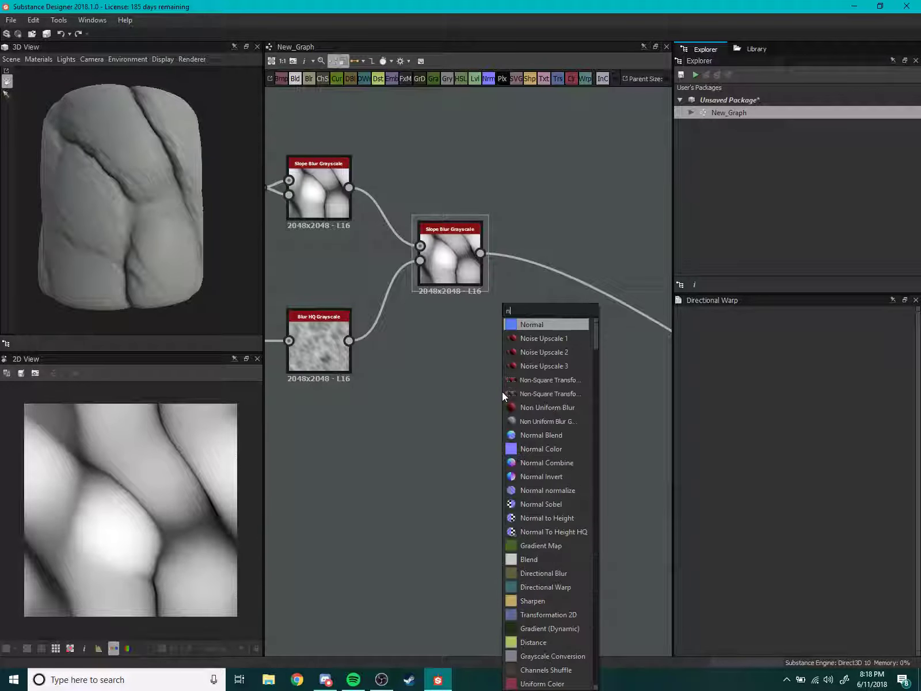
type("on")
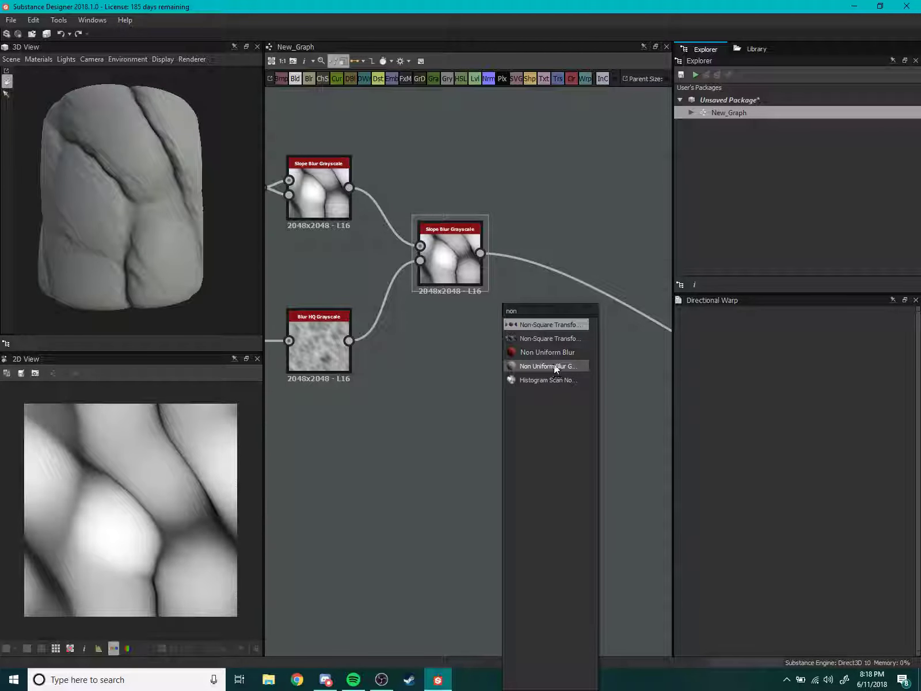
left_click(554, 366)
middle_click_drag(554, 363, 486, 401)
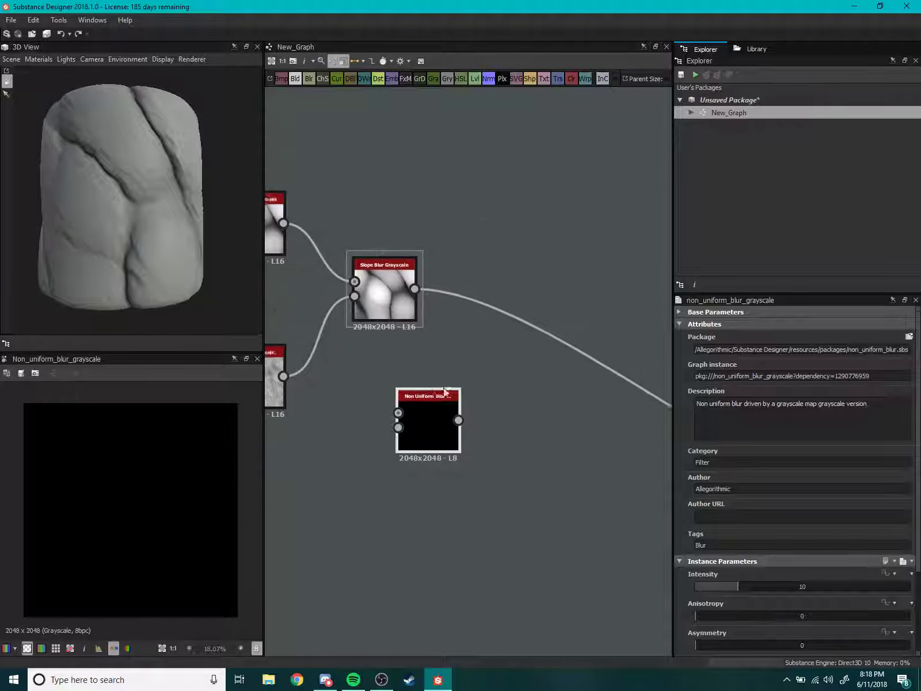
left_click_drag(422, 421, 532, 264)
middle_click_drag(533, 268, 511, 291)
left_click_drag(439, 294, 482, 284)
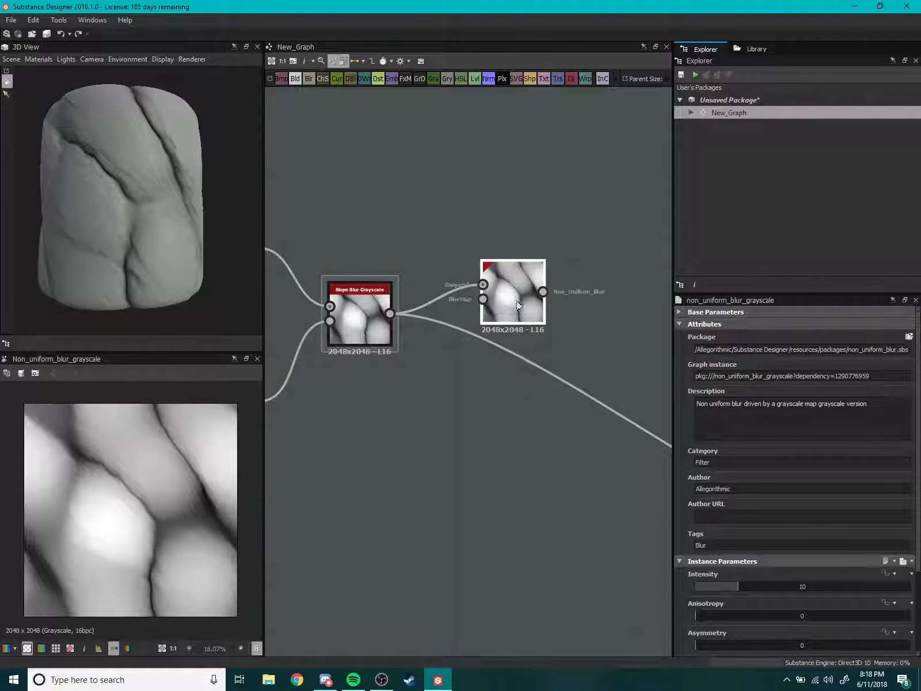
middle_click_drag(484, 288, 593, 207)
Connect the Blur HQ noise as the Non Uniform Blur's blur map input.
scroll(537, 334, "down", 3)
left_click_drag(537, 337, 536, 383)
scroll(453, 380, "up", 2)
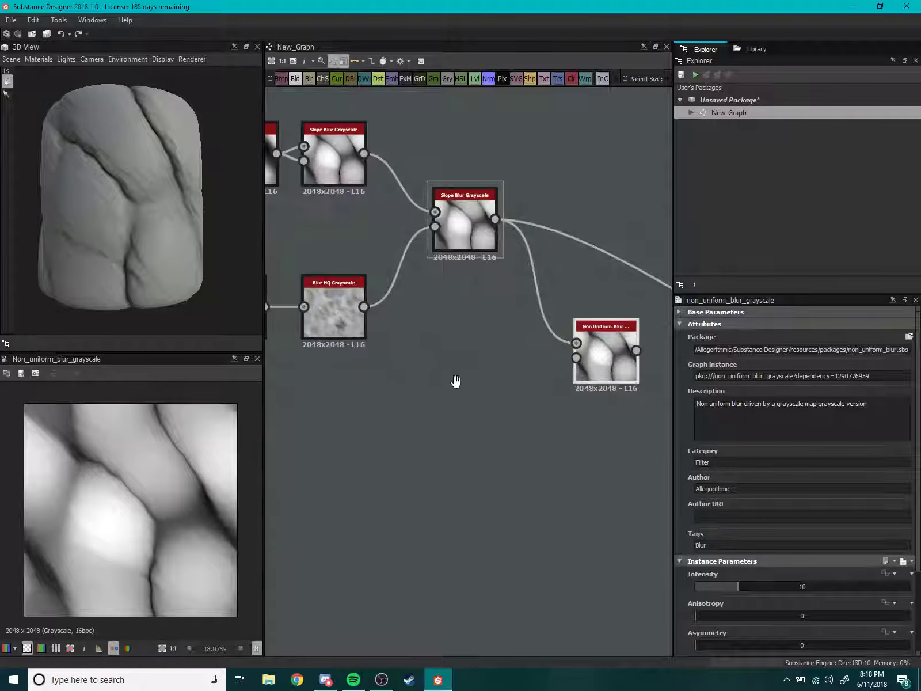
scroll(531, 366, "down", 1)
middle_click_drag(530, 366, 410, 336)
mouse_move(329, 290)
left_mouse_down()
mouse_move(510, 352)
mouse_move(507, 334)
left_mouse_up()
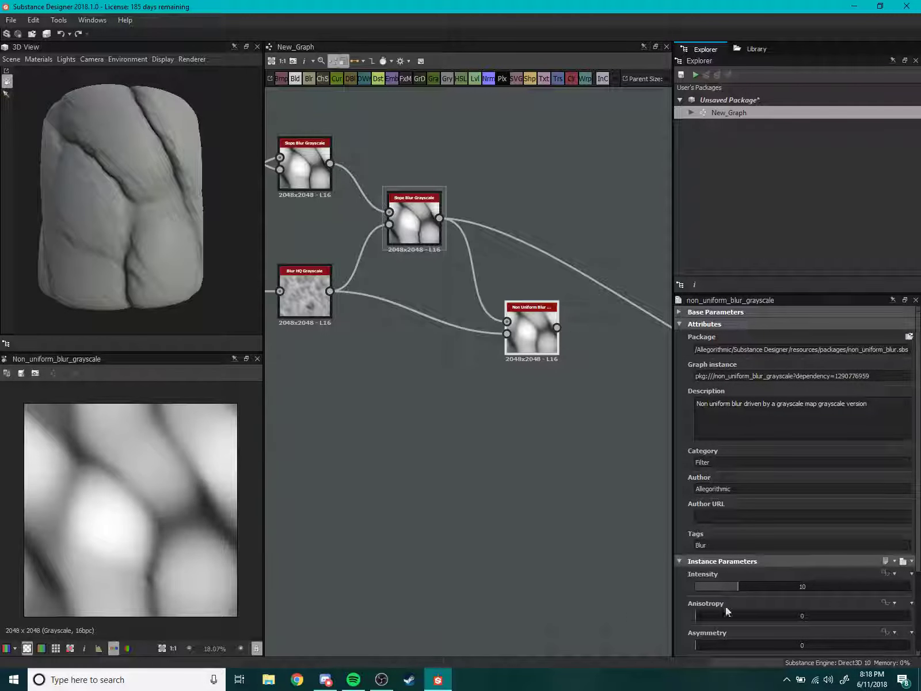
Set Non Uniform Blur intensity 6.85, anisotropy 0.4 and asymmetry 0.69.
left_click_drag(703, 614, 778, 616)
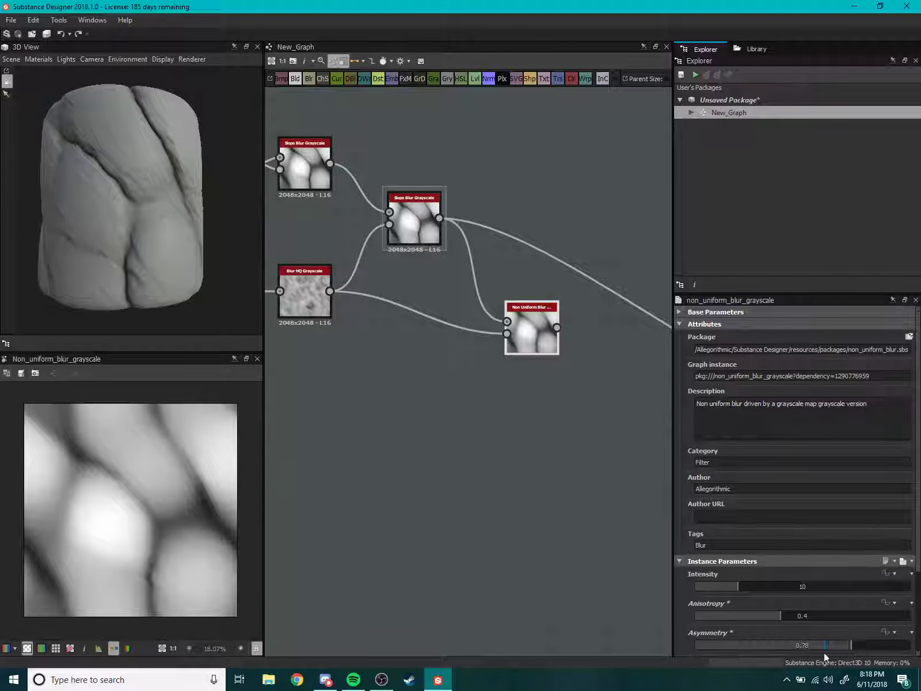
mouse_move(729, 586)
left_mouse_down()
mouse_move(805, 586)
mouse_move(680, 600)
mouse_move(724, 593)
left_mouse_up()
scroll(444, 437, "down", 2)
scroll(489, 432, "up", 2)
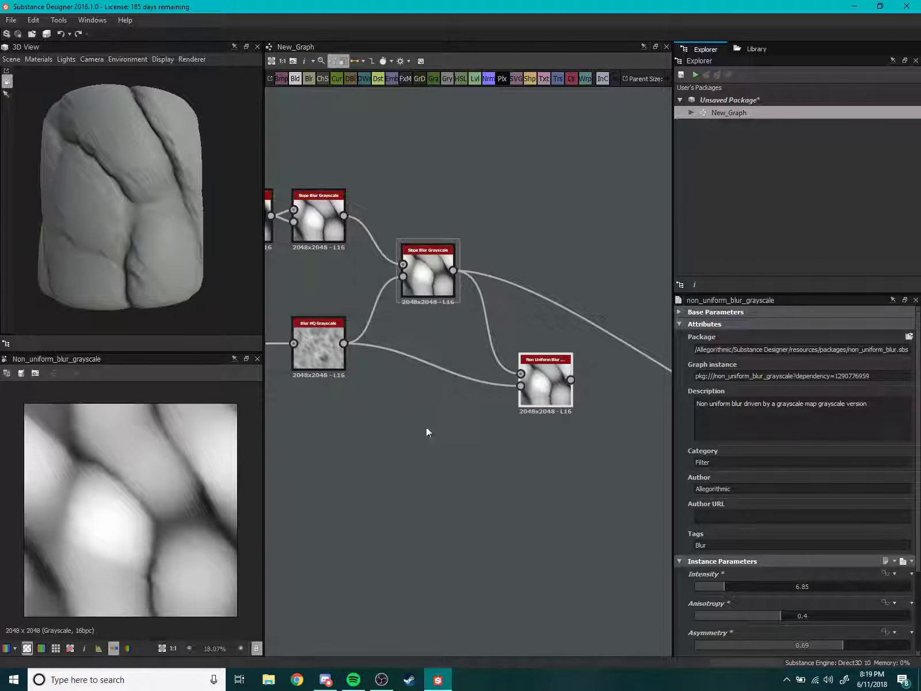
scroll(426, 427, "down", 2)
scroll(453, 449, "up", 2)
mouse_move(453, 449)
middle_mouse_down()
mouse_move(561, 408)
mouse_move(509, 389)
mouse_move(521, 350)
middle_mouse_up()
scroll(487, 354, "down", 2)
middle_click_drag(451, 358, 442, 325)
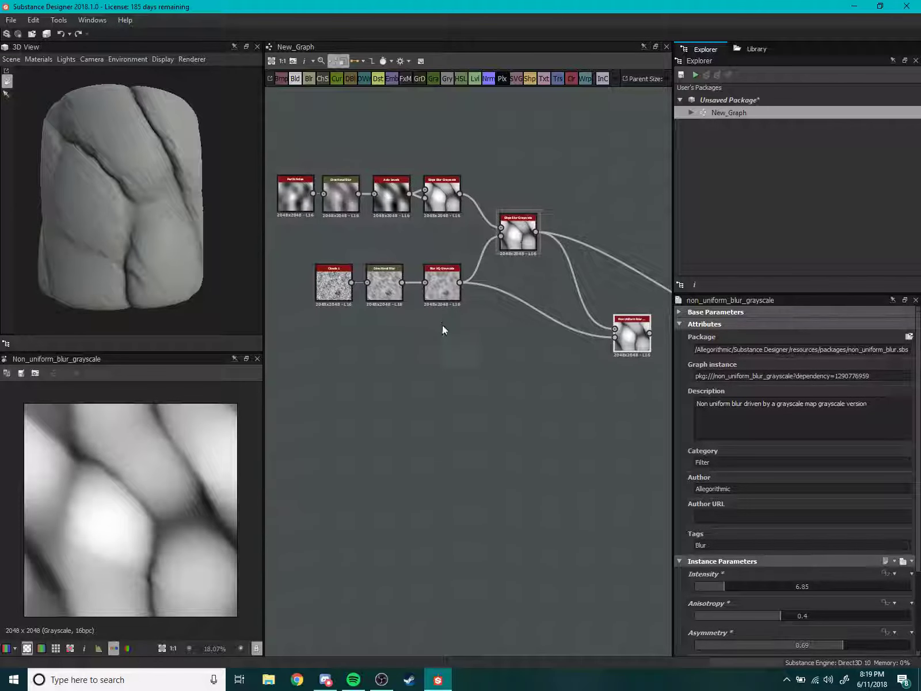
key("space")
Add a Histogram Scan fed by Clouds 1 and raise its position to reveal speckles.
type("hisrt")
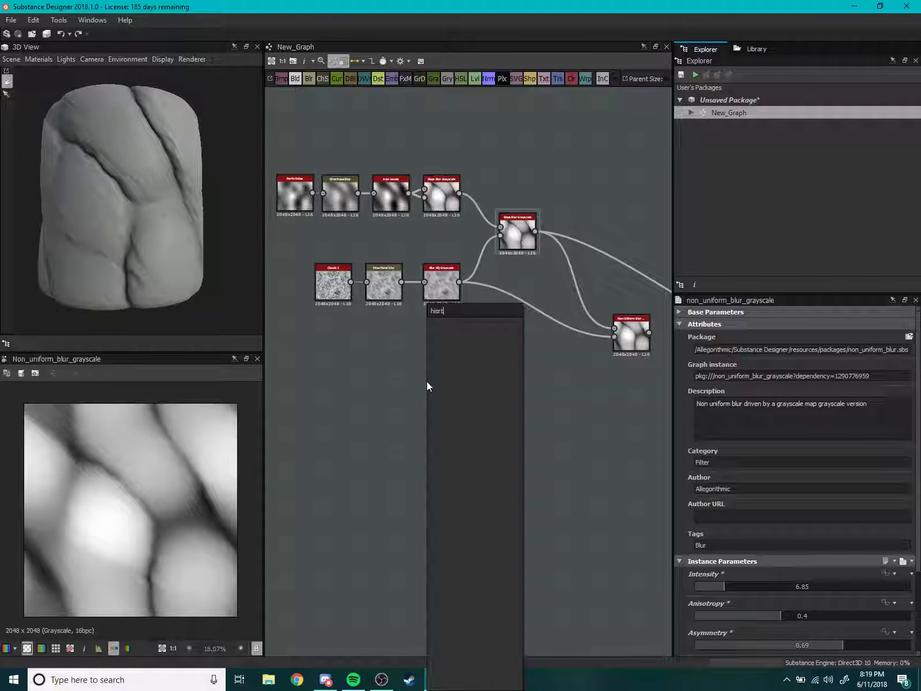
key("BackSpace")
key("BackSpace")
type("t")
key("Down")
key("Down")
key("Return")
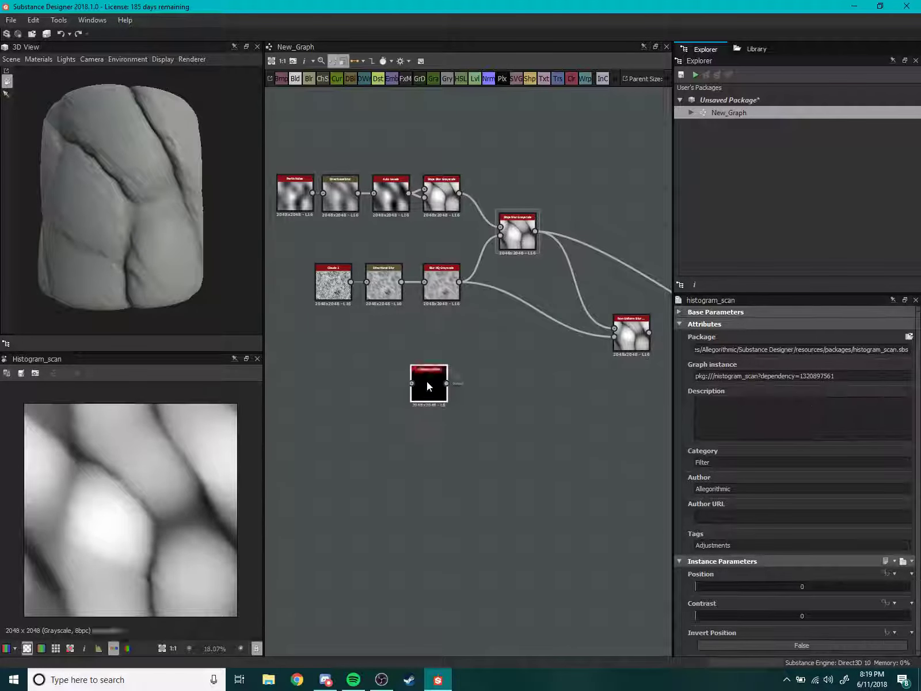
left_click_drag(351, 281, 411, 383)
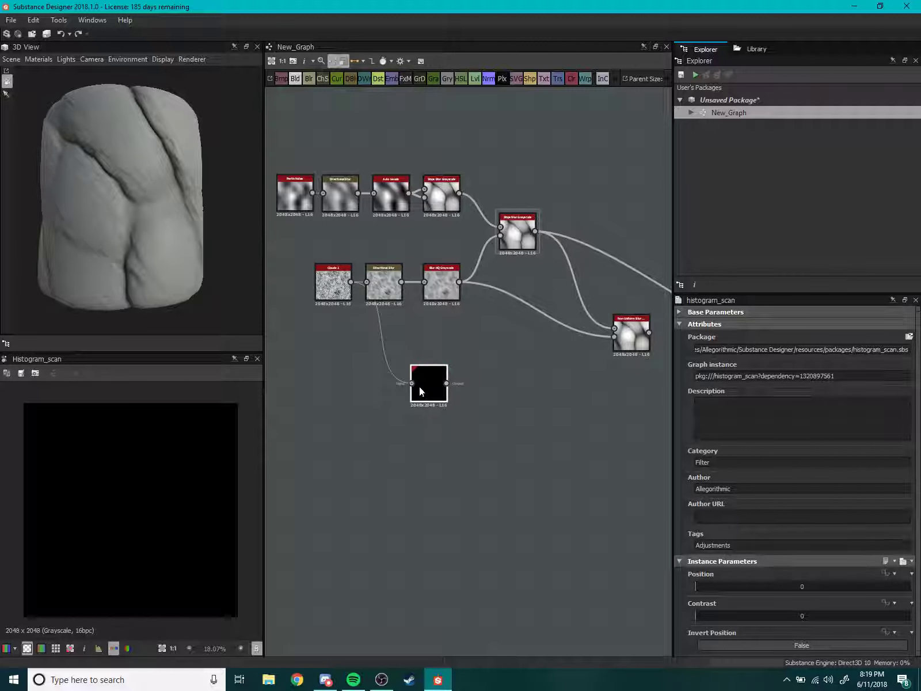
left_click_drag(697, 586, 723, 586)
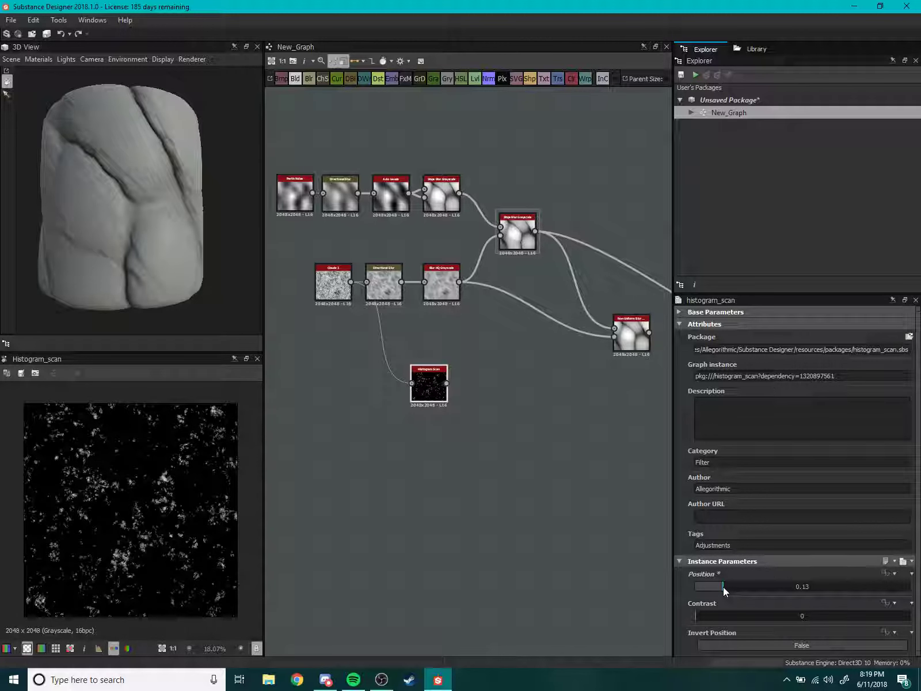
middle_click_drag(491, 430, 470, 453)
scroll(470, 448, "up", 3)
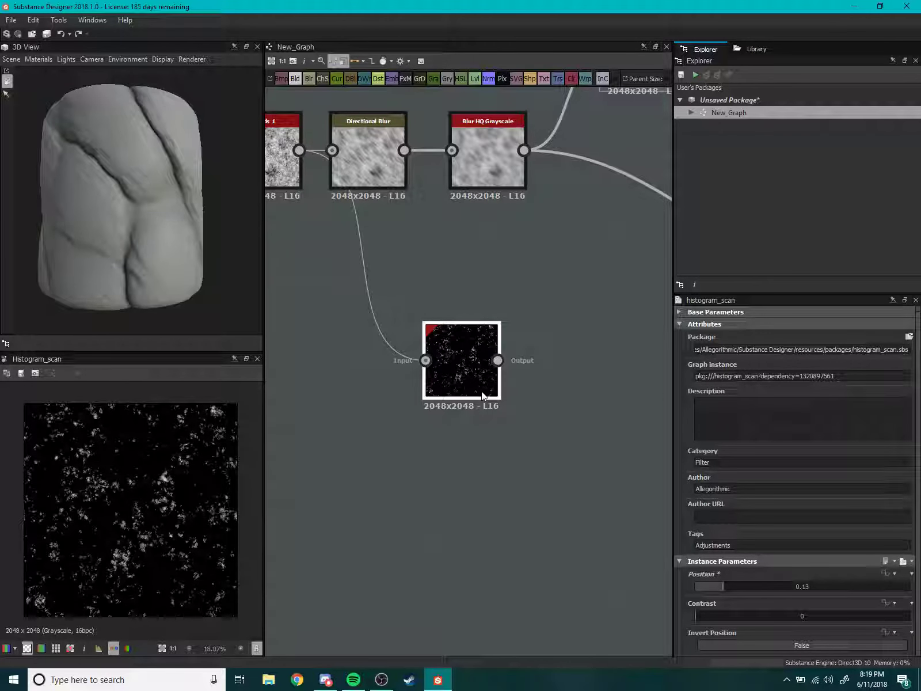
left_click_drag(482, 391, 287, 382)
middle_click_drag(450, 432, 491, 385)
Add a Levels after the Histogram Scan with the white point pulled fully left.
key("space")
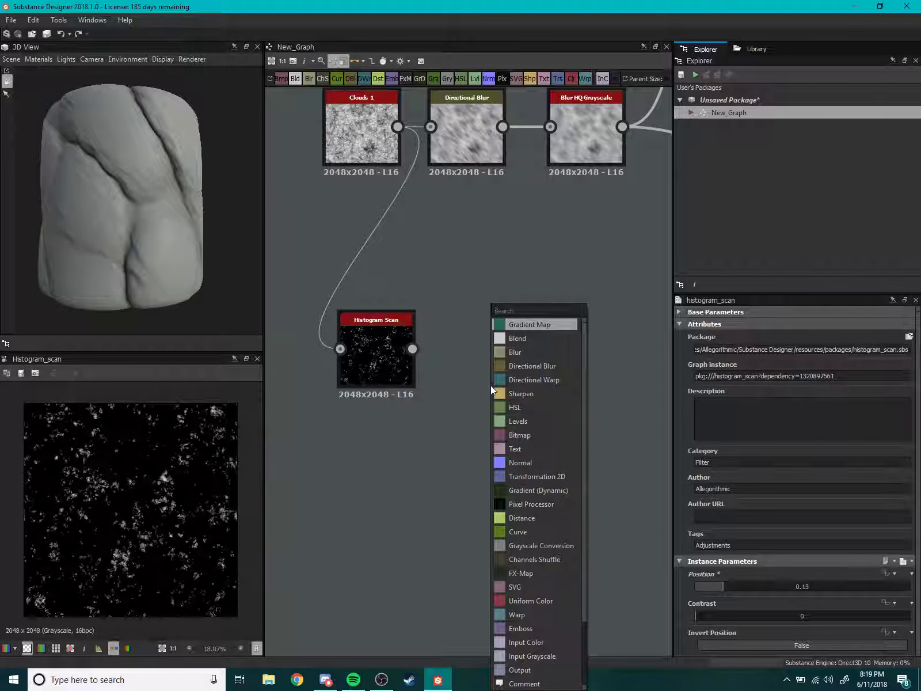
type("level")
key("Return")
left_click_drag(490, 385, 516, 347)
left_click_drag(412, 350, 471, 351)
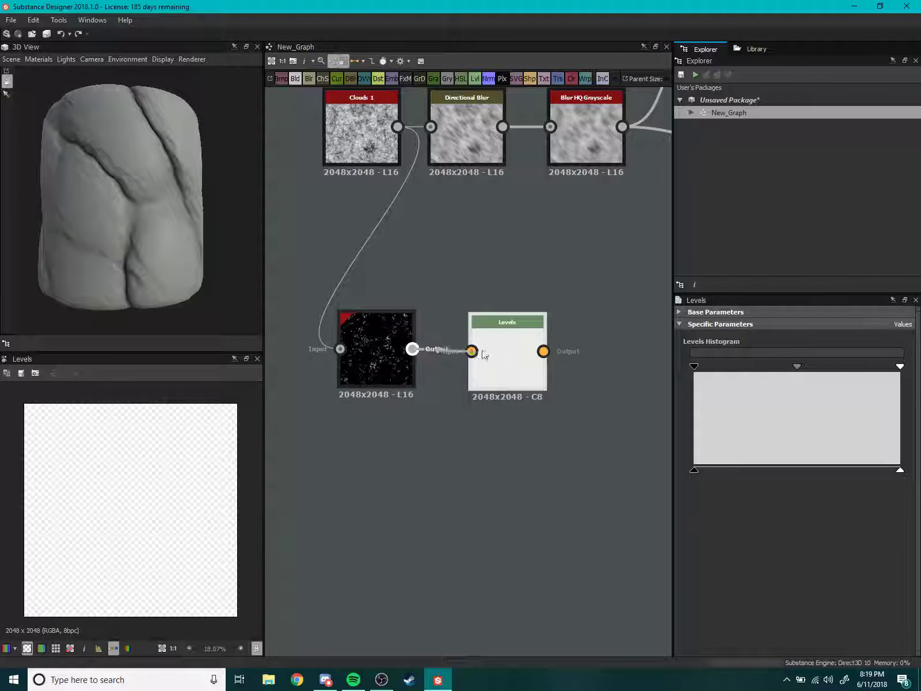
left_click_drag(899, 366, 637, 384)
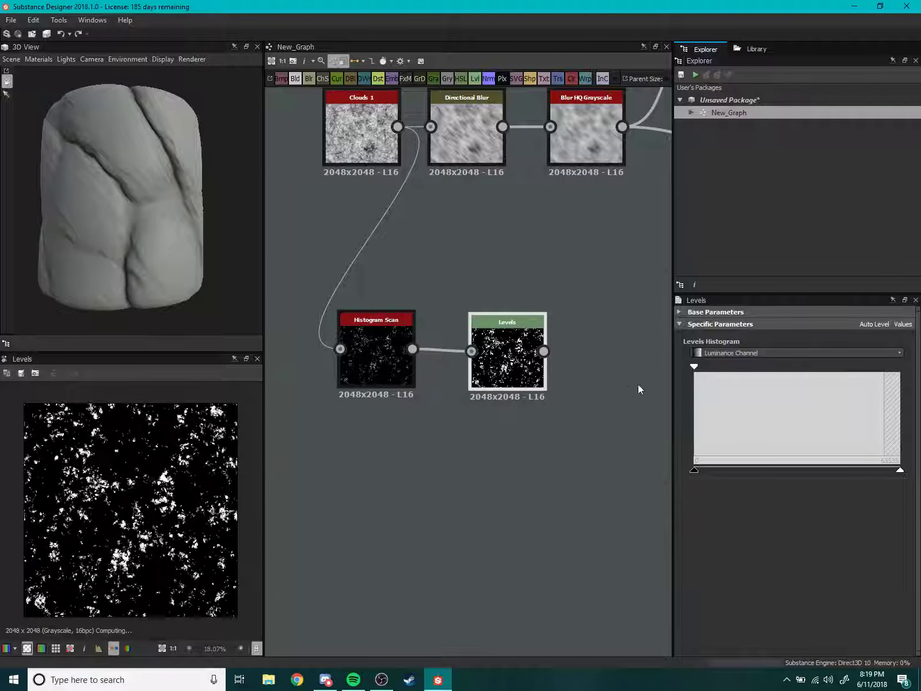
middle_click_drag(400, 367, 363, 378)
Finalise the Histogram Scan at position 0.15 and contrast 0.81.
left_click(363, 378)
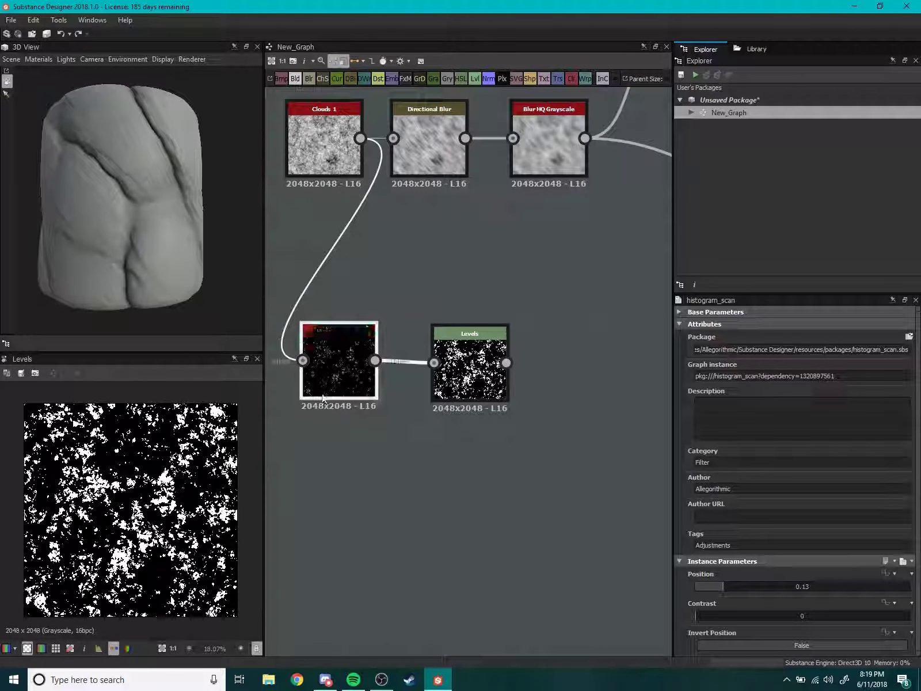
left_click_drag(723, 594, 709, 589)
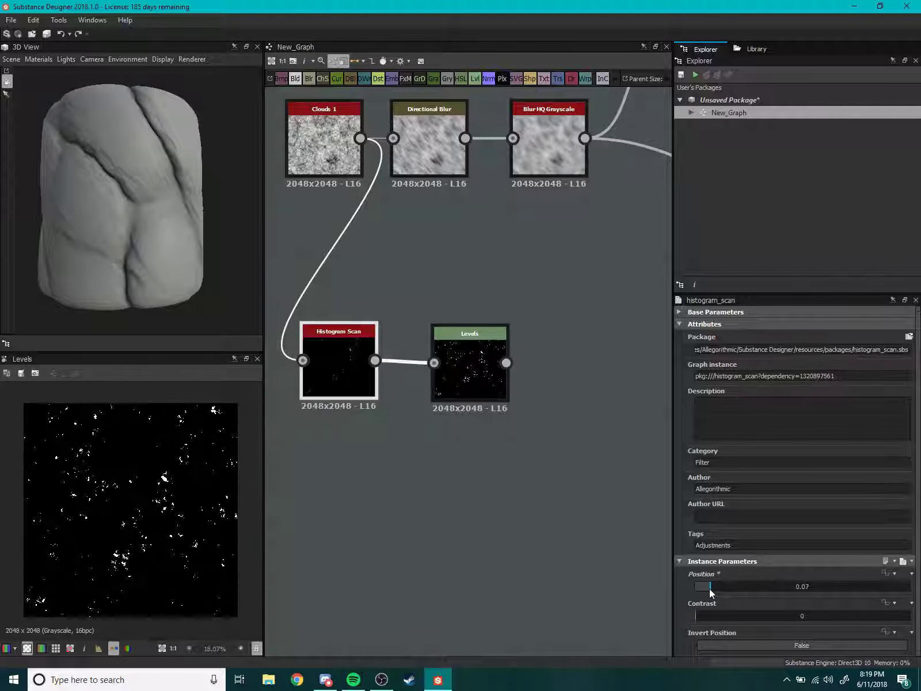
middle_click_drag(487, 441, 478, 475)
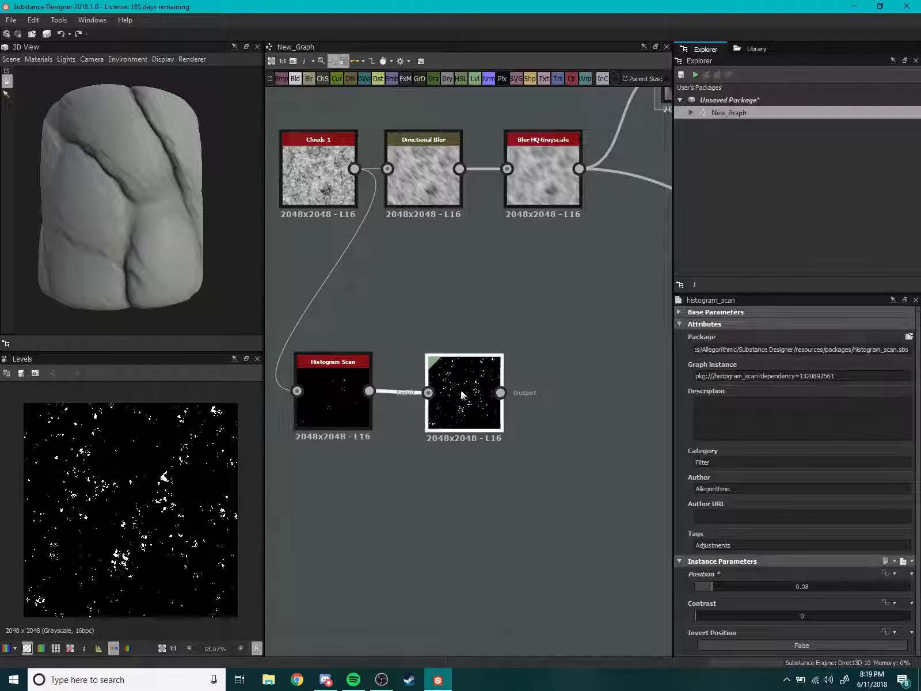
left_click_drag(466, 397, 438, 397)
mouse_move(551, 444)
middle_mouse_down()
mouse_move(532, 428)
mouse_move(556, 418)
middle_mouse_up()
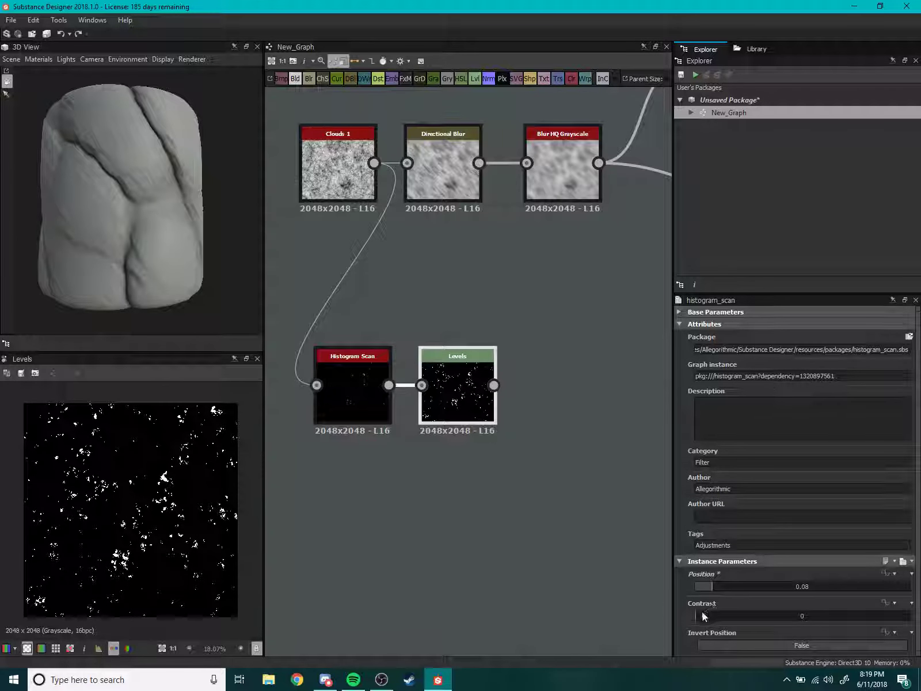
mouse_move(719, 615)
left_mouse_down()
mouse_move(745, 619)
mouse_move(726, 590)
mouse_move(839, 632)
mouse_move(869, 632)
left_mouse_up()
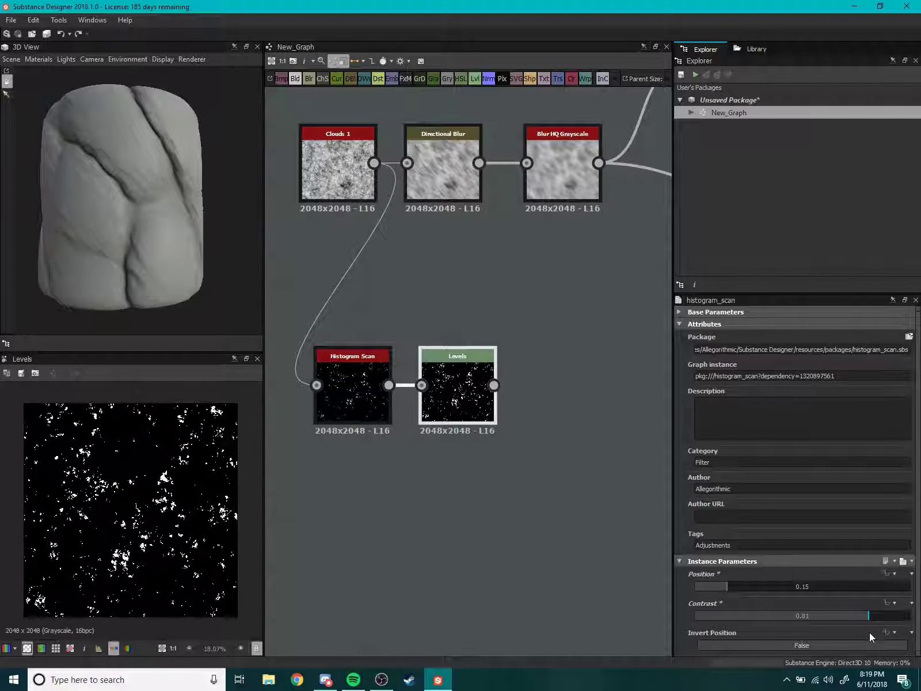
Move the Non Uniform Blur near the Levels mask and wire Levels into its lower input.
scroll(477, 446, "down", 1)
scroll(461, 444, "down", 3)
scroll(464, 436, "up", 2)
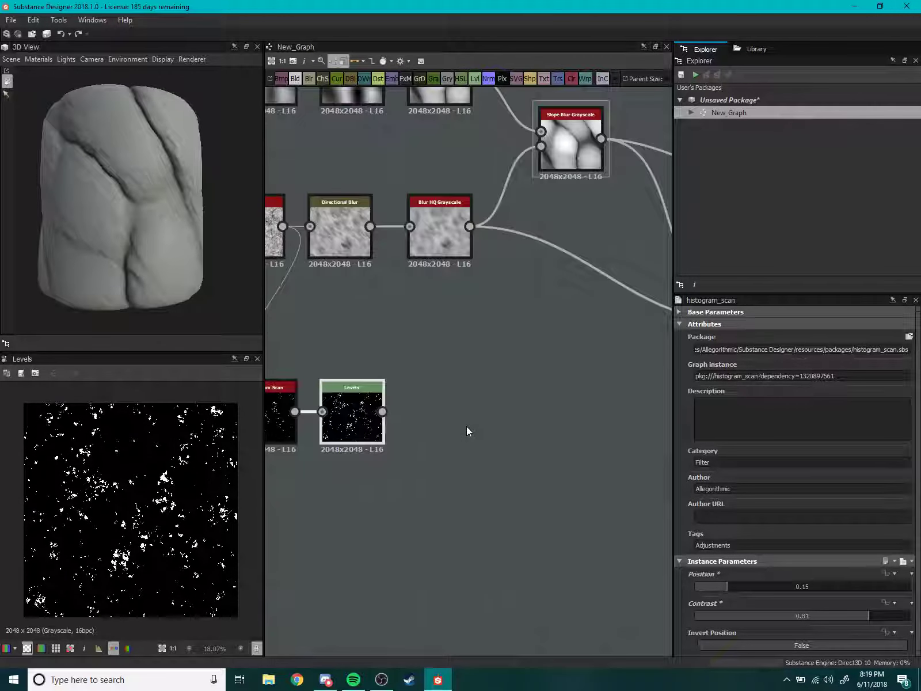
scroll(455, 436, "down", 1)
middle_click_drag(441, 442, 551, 421)
left_click(592, 362)
left_click_drag(593, 361, 511, 372)
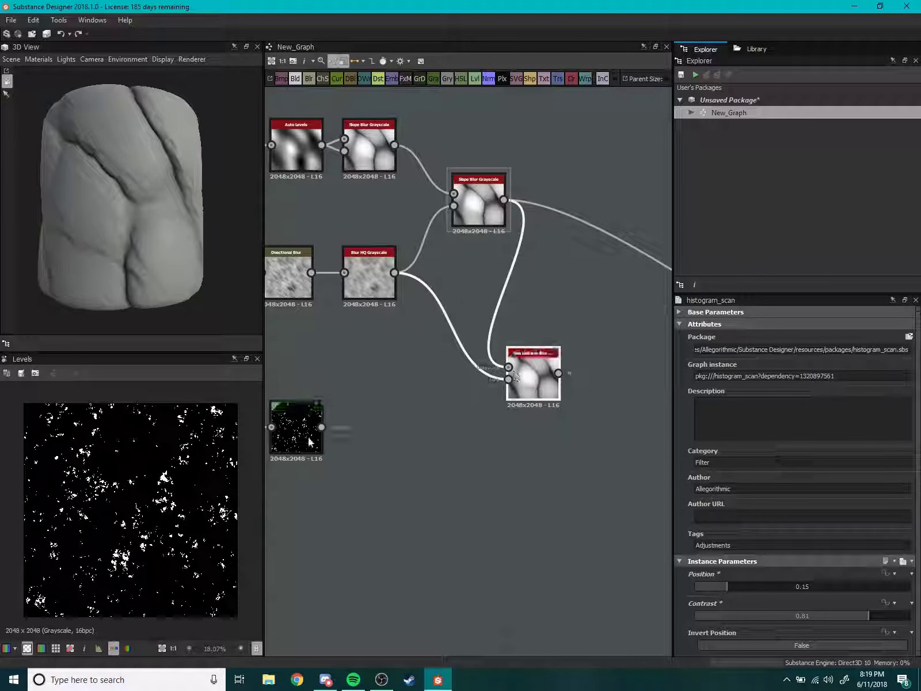
left_click_drag(321, 427, 507, 378)
double_click(532, 377)
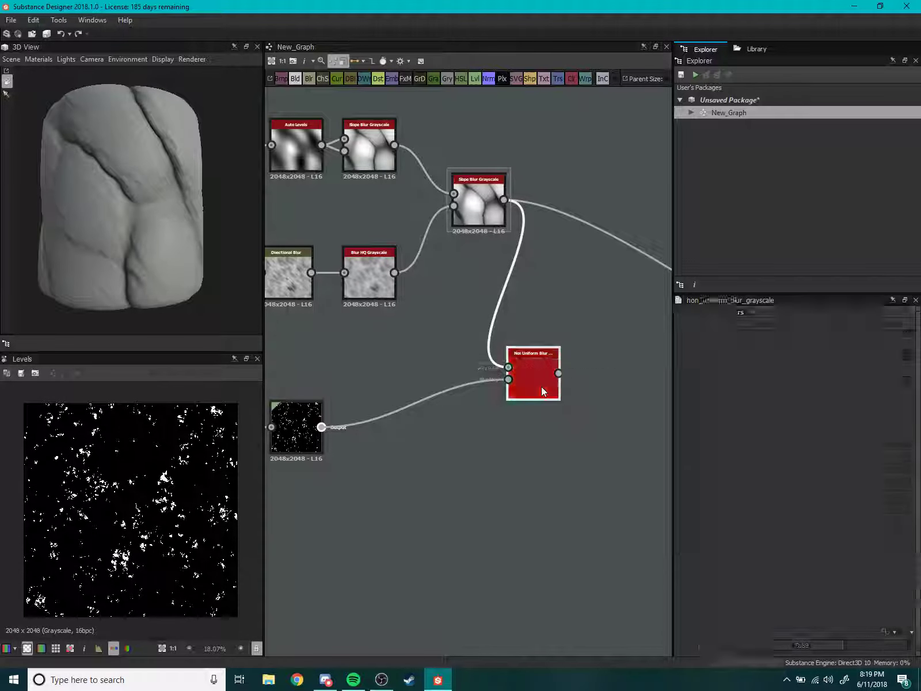
Set the Non Uniform Blur intensity to 18.41 and inspect the blurred texture up close.
scroll(144, 510, "up", 1)
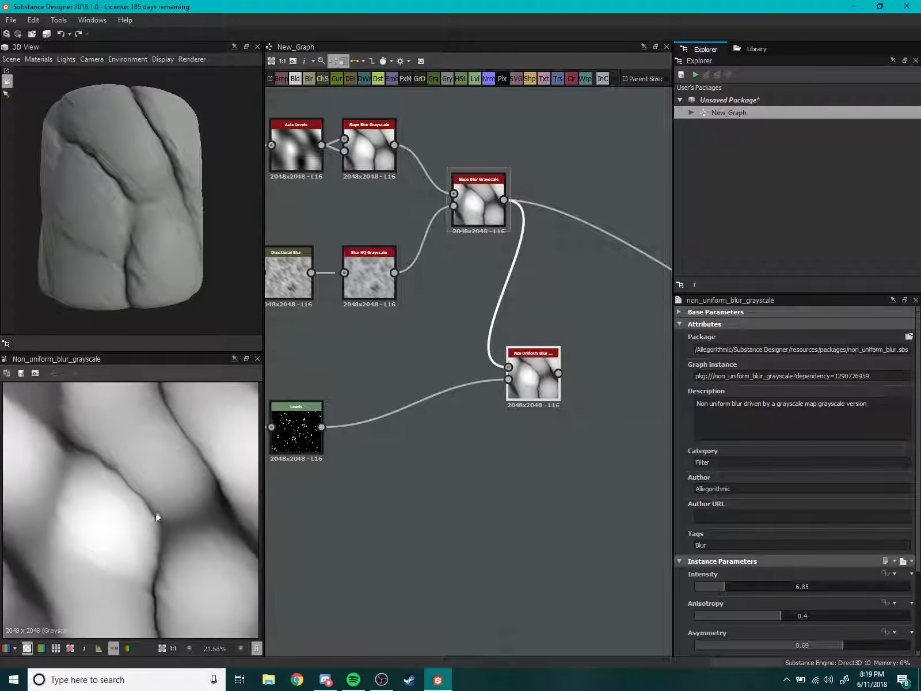
left_click_drag(725, 587, 787, 591)
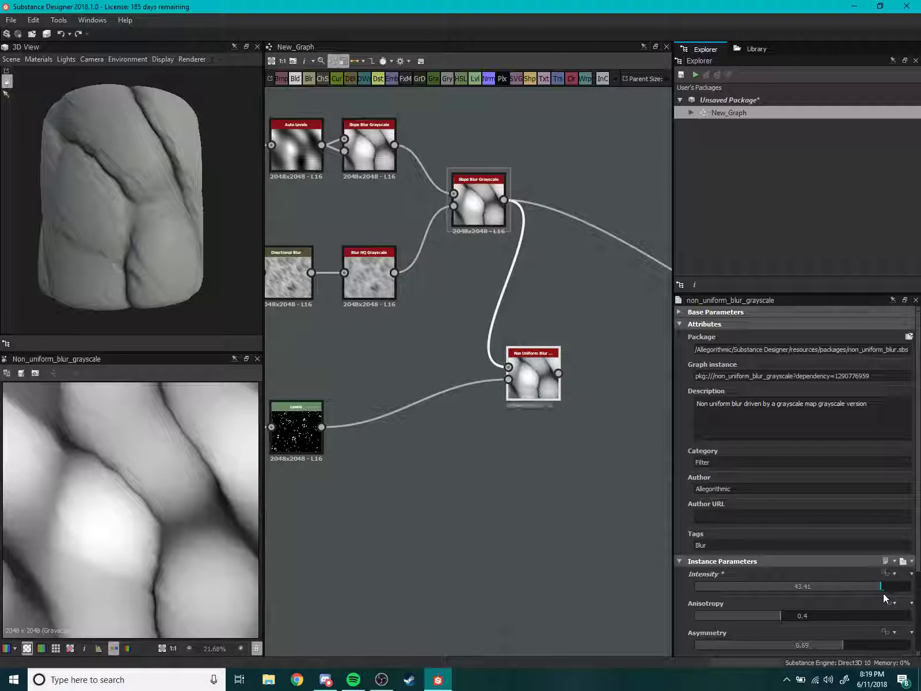
left_click_drag(910, 587, 787, 596)
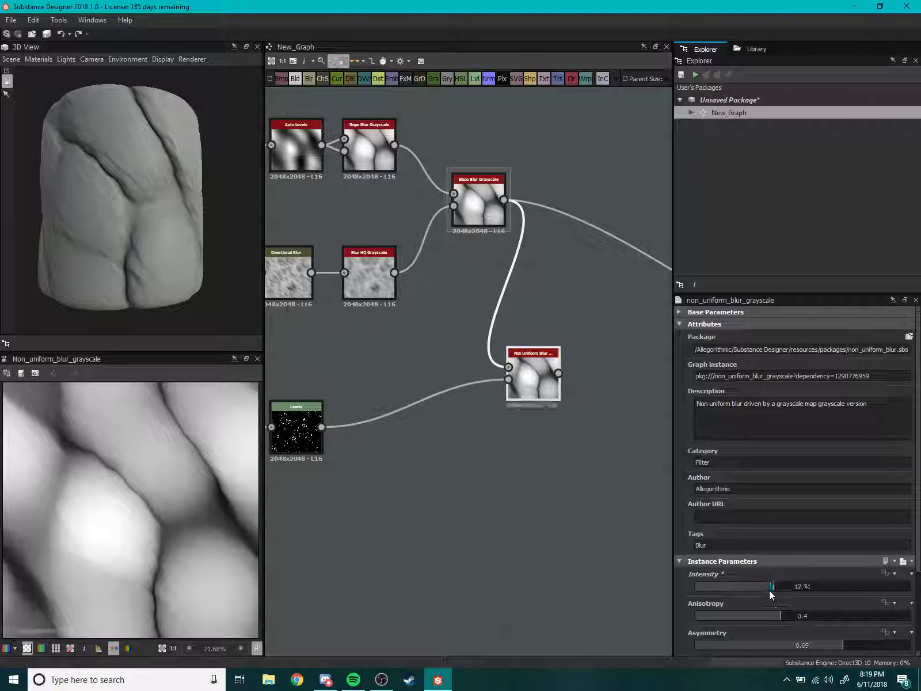
scroll(127, 538, "up", 4)
middle_click_drag(128, 538, 186, 441)
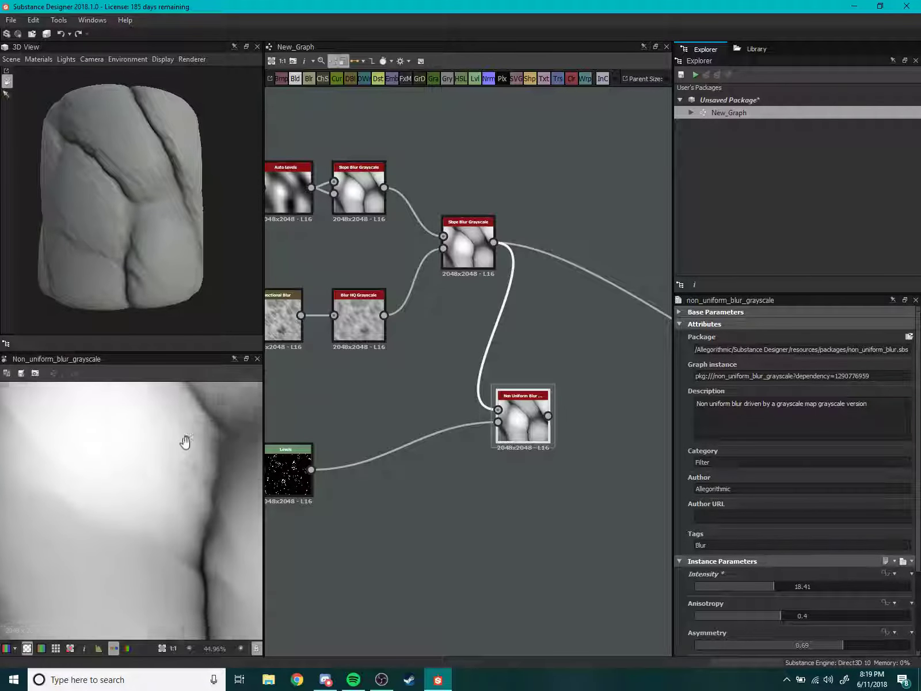
Pan the graph back to the Clouds and Levels nodes.
scroll(175, 481, "down", 2)
scroll(175, 481, "down", 3)
scroll(178, 481, "down", 2)
scroll(177, 482, "down", 2)
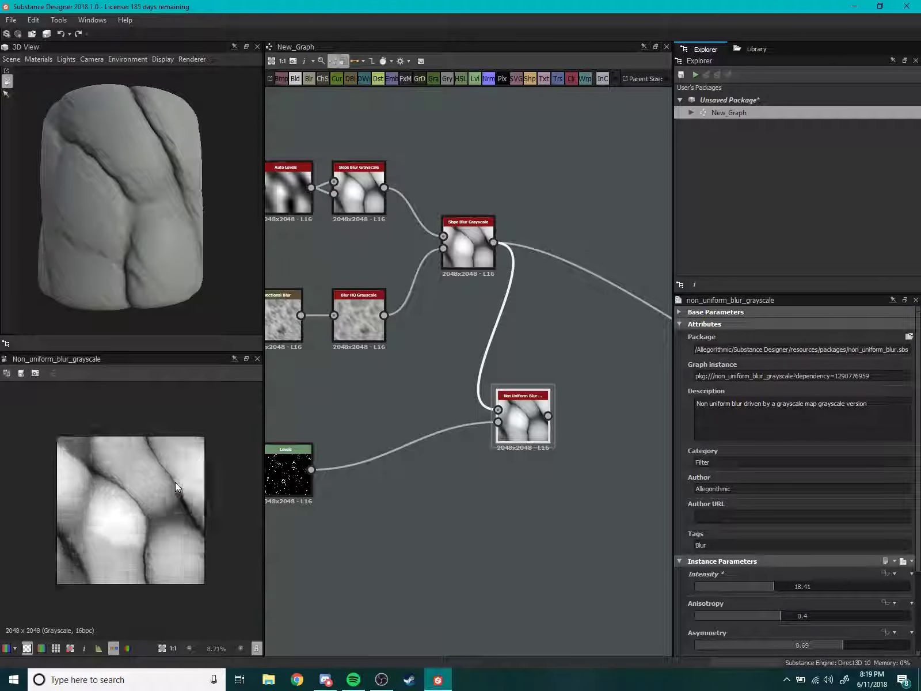
middle_click_drag(463, 486, 624, 437)
scroll(547, 480, "up", 2)
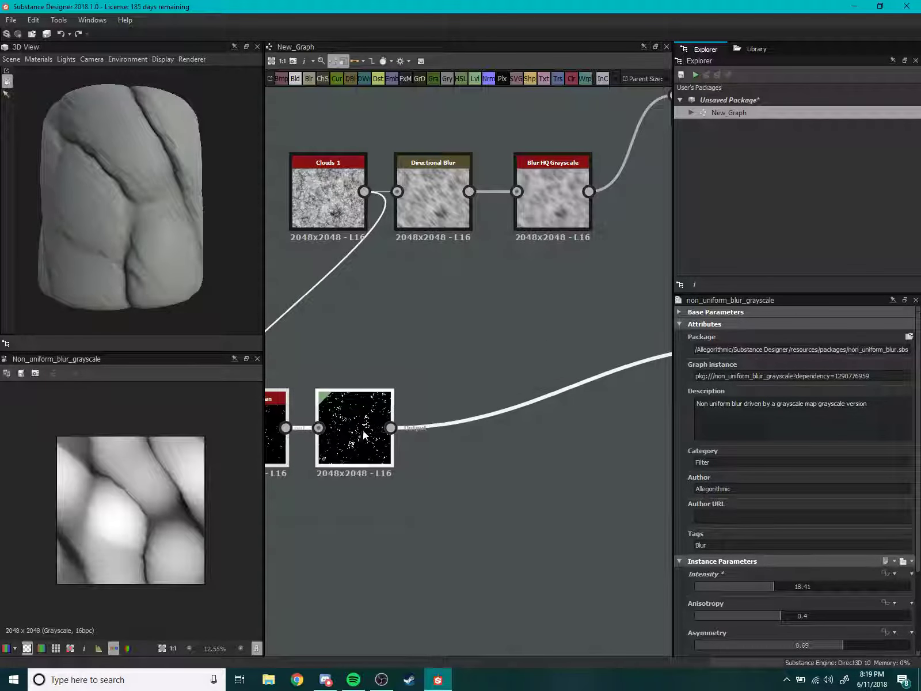
Duplicate the Directional Blur node and feed the Levels mask into the copy.
left_click(453, 207)
key("ctrl+d")
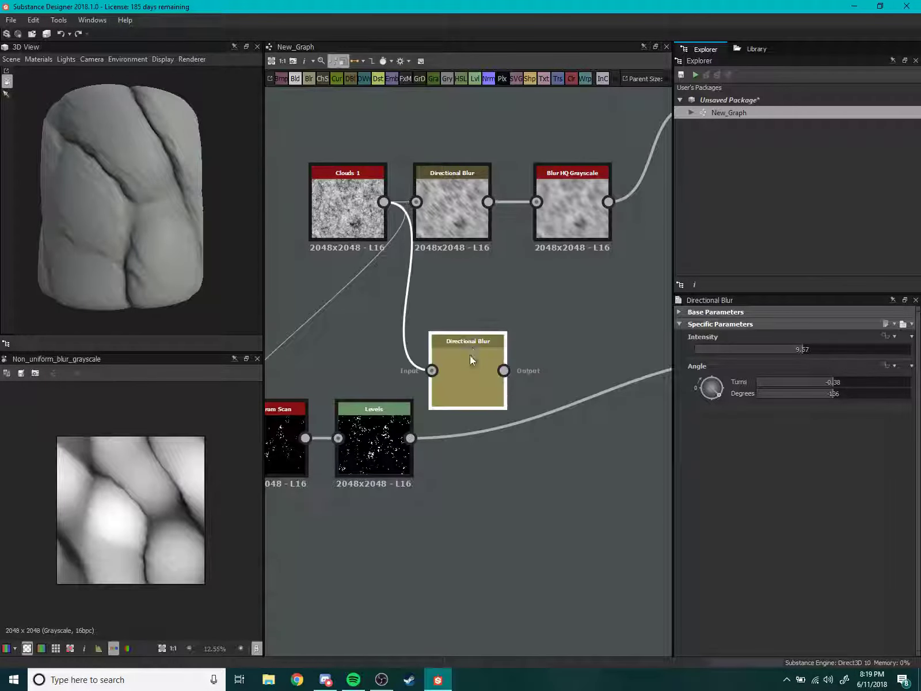
left_click_drag(470, 356, 519, 345)
mouse_move(410, 438)
left_mouse_down()
mouse_move(469, 386)
mouse_move(482, 360)
left_mouse_up()
double_click(516, 358)
middle_click_drag(516, 358, 462, 356)
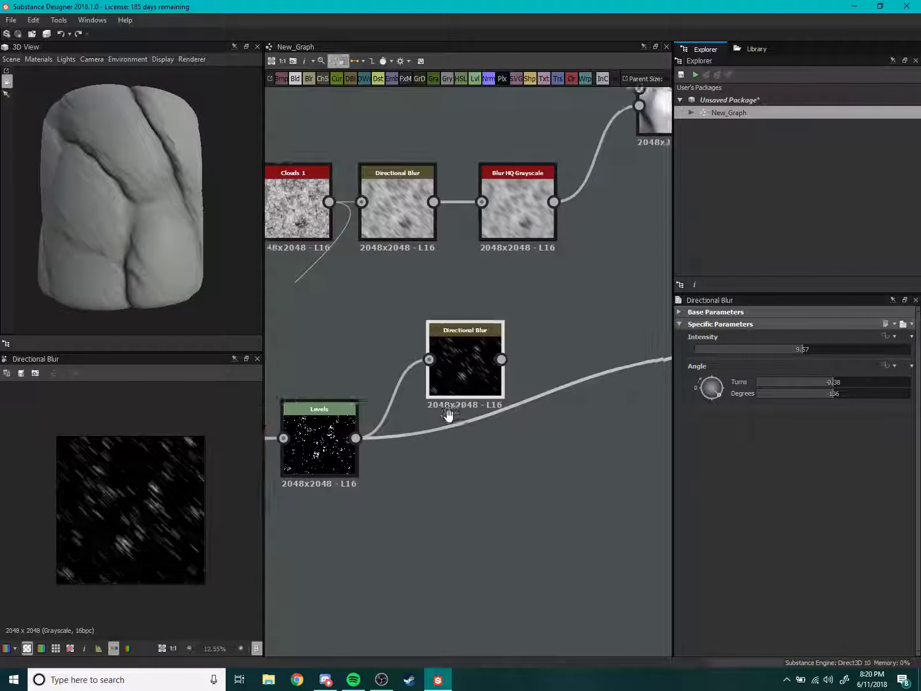
scroll(447, 415, "down", 2)
left_click_drag(426, 404, 446, 426)
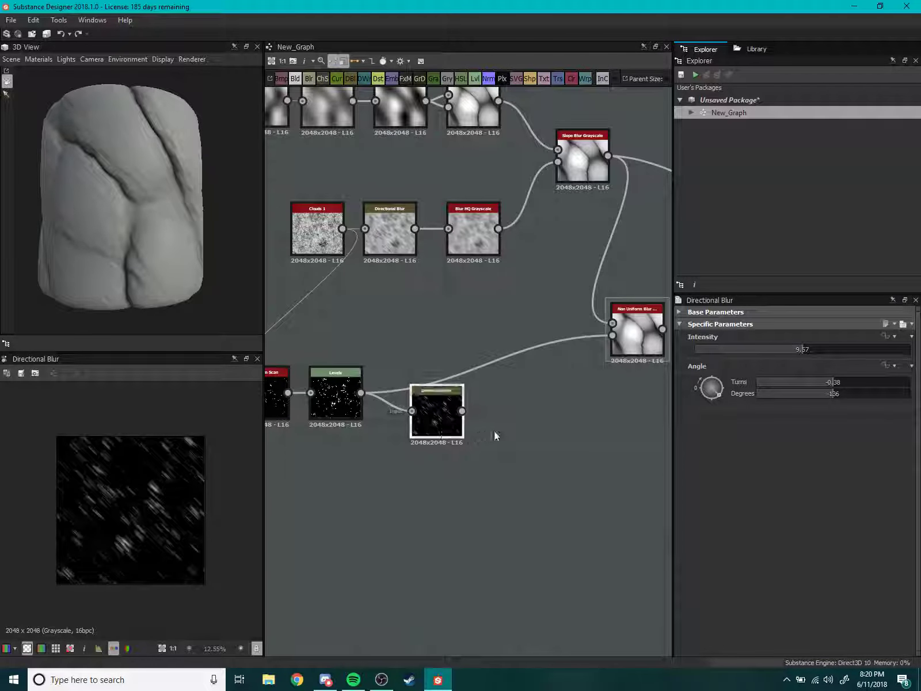
Insert the duplicate Directional Blur between Levels and the Non Uniform Blur.
middle_click_drag(494, 436, 469, 411)
left_click_drag(473, 422, 461, 380)
middle_click_drag(460, 381, 402, 391)
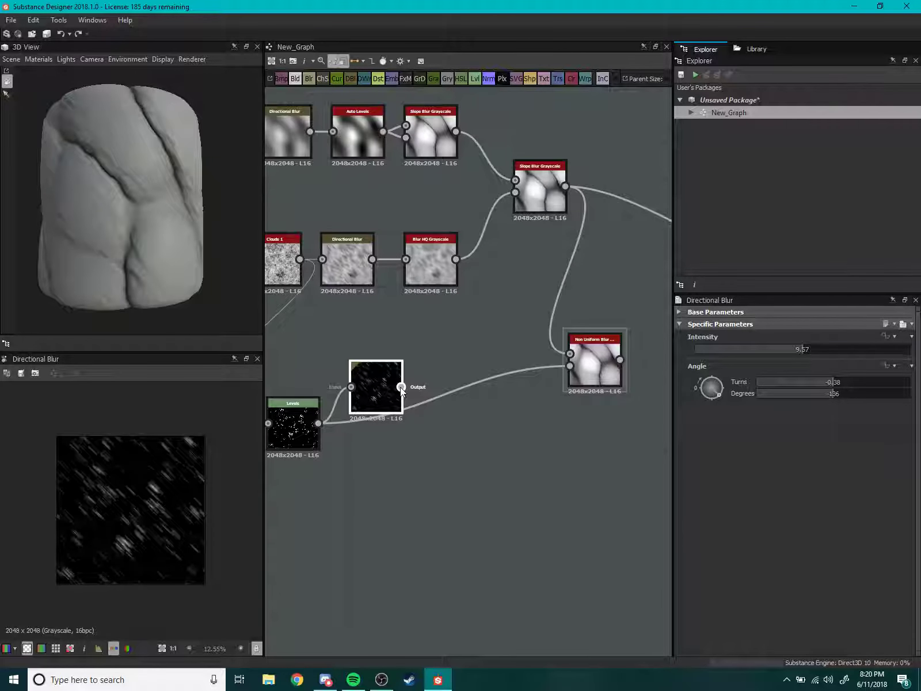
left_click_drag(481, 421, 594, 371)
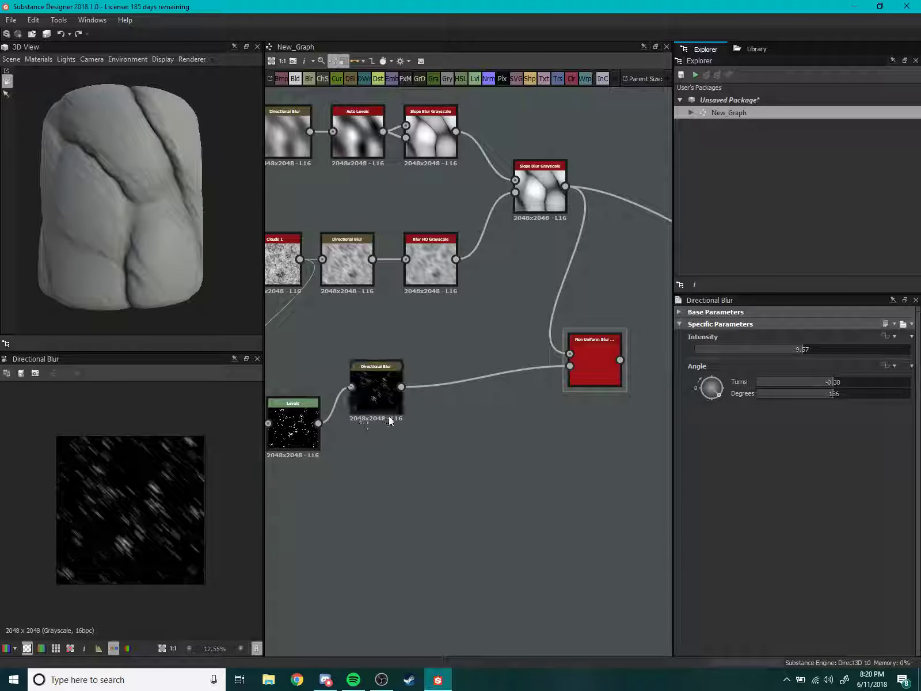
double_click(594, 362)
Raise the Non Uniform Blur intensity to 43.41 and begin linking its output toward Blend.
scroll(161, 520, "down", 3)
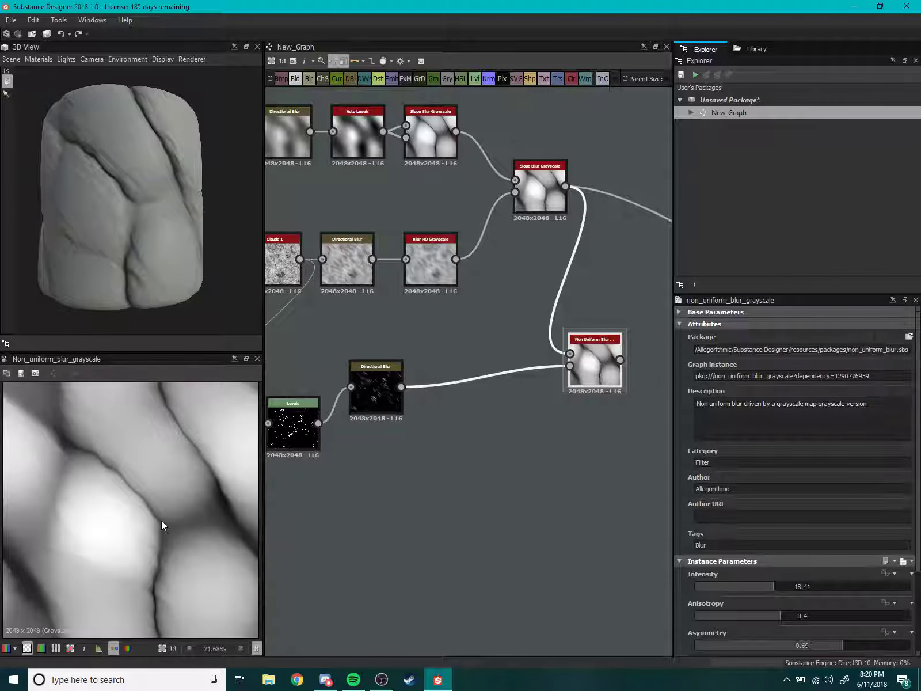
scroll(161, 524, "up", 3)
scroll(161, 524, "down", 3)
mouse_move(514, 440)
middle_mouse_down()
mouse_move(483, 460)
mouse_move(568, 425)
middle_mouse_up()
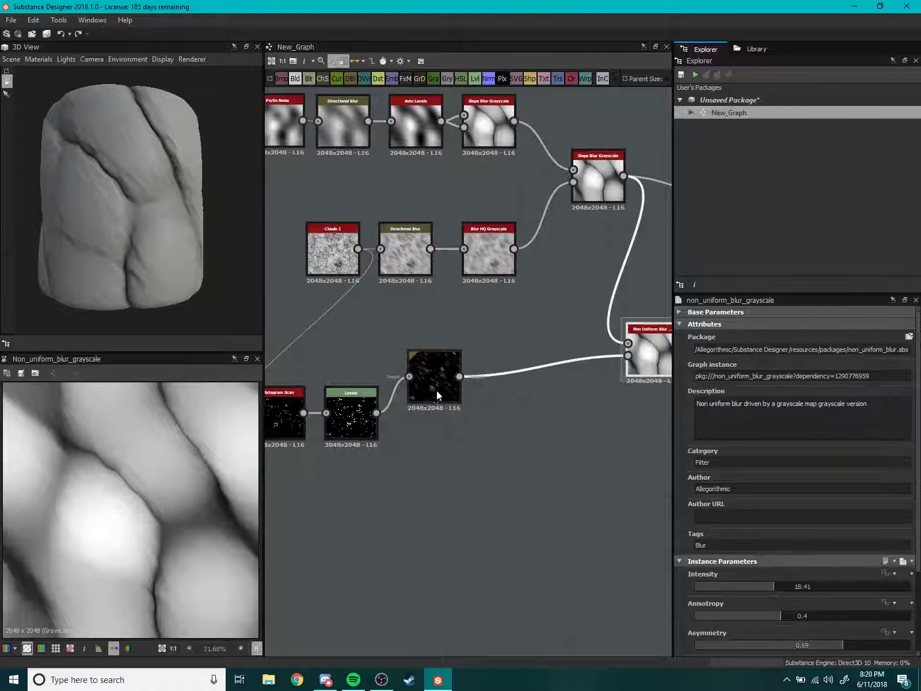
left_click_drag(436, 390, 489, 430)
middle_click_drag(665, 358, 567, 379)
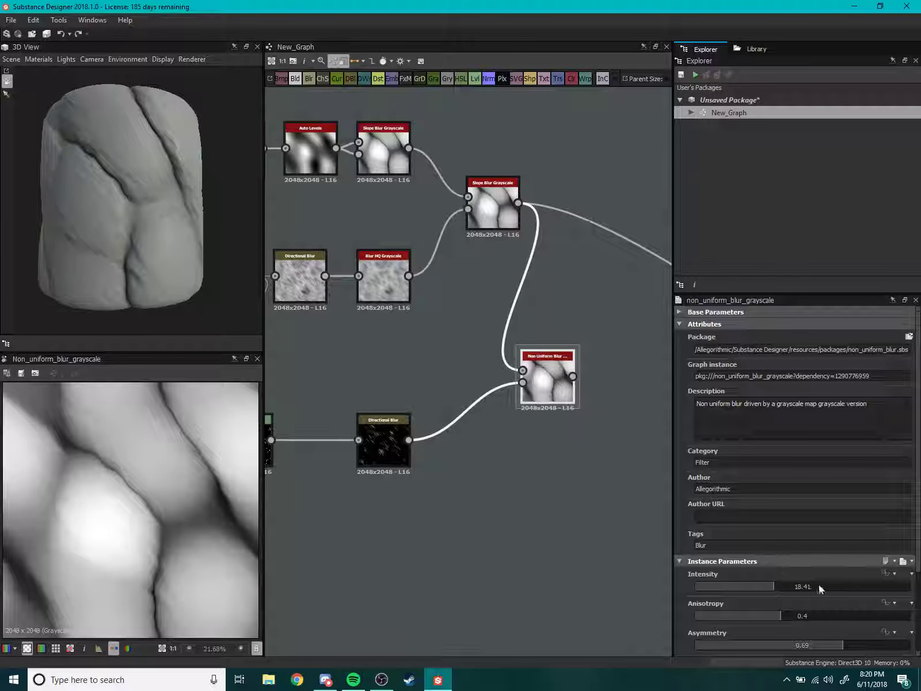
left_click_drag(550, 384, 554, 389)
left_click_drag(773, 592, 882, 587)
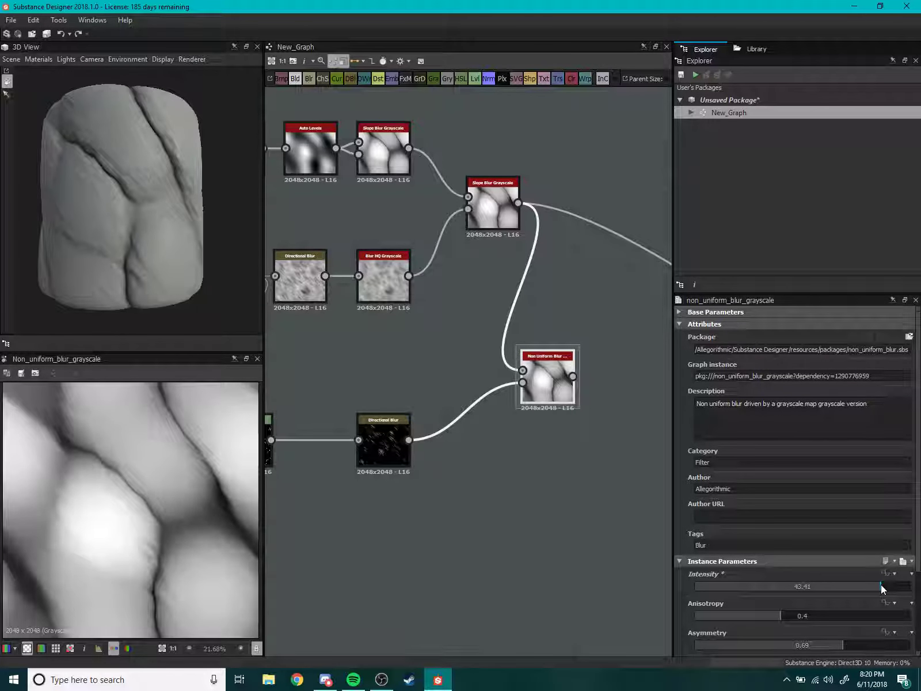
scroll(493, 491, "down", 2)
middle_click_drag(538, 477, 422, 446)
Connect the blurred result to the Blend node's input.
left_click_drag(320, 414, 584, 433)
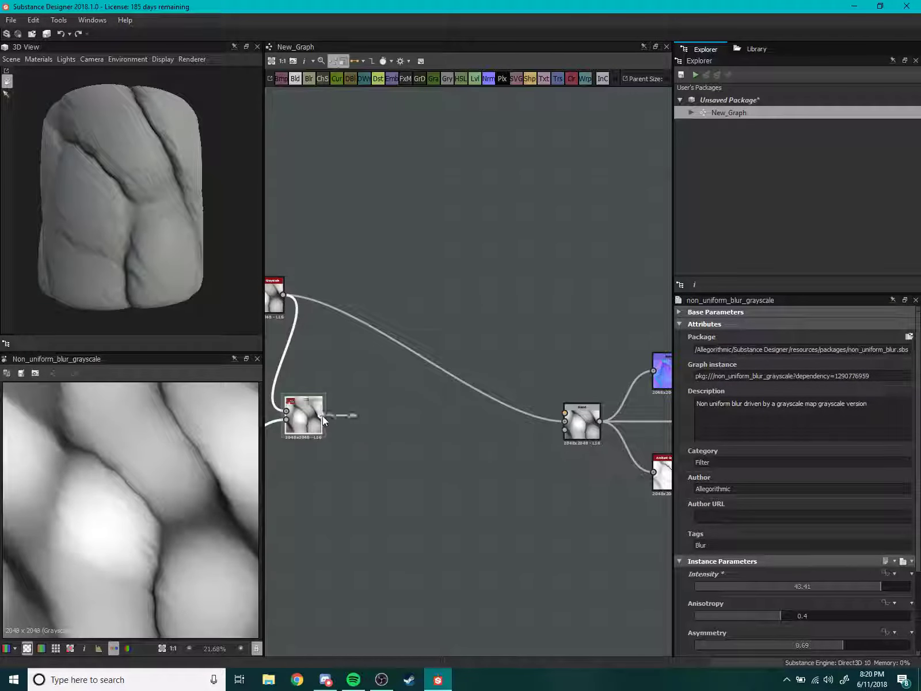
mouse_move(158, 241)
left_mouse_down()
mouse_move(143, 264)
mouse_move(67, 257)
mouse_move(92, 232)
mouse_move(118, 173)
mouse_move(142, 182)
mouse_move(158, 209)
mouse_move(150, 212)
mouse_move(201, 206)
mouse_move(166, 238)
left_mouse_up()
scroll(68, 247, "up", 3)
scroll(118, 226, "up", 3)
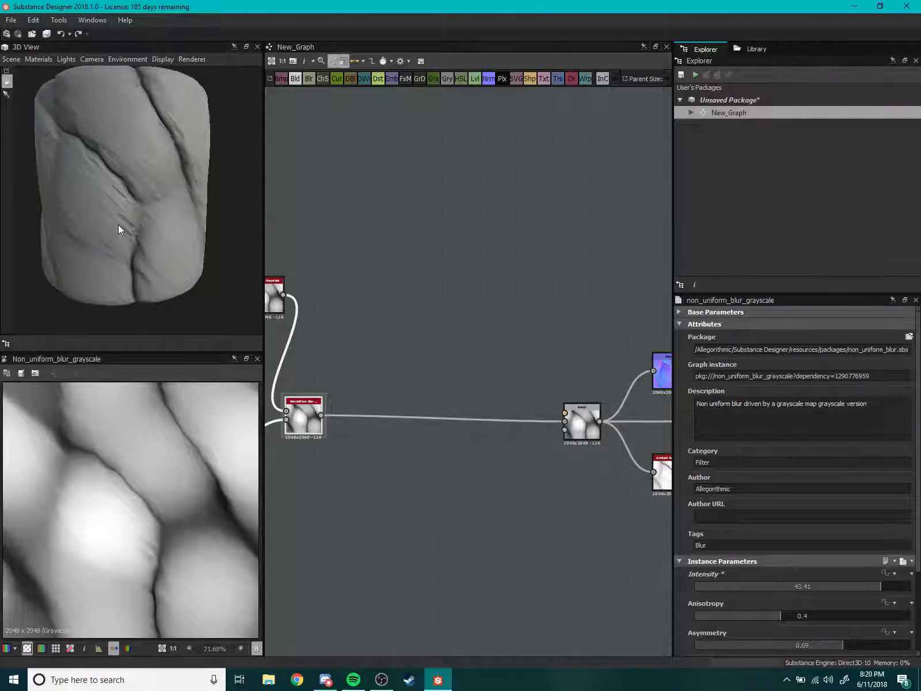
scroll(148, 229, "up", 5)
scroll(408, 325, "down", 5)
scroll(476, 357, "up", 3)
Delete the Non Uniform Blur and wire Slope Blur Grayscale directly into Blend.
middle_click_drag(477, 358, 541, 373)
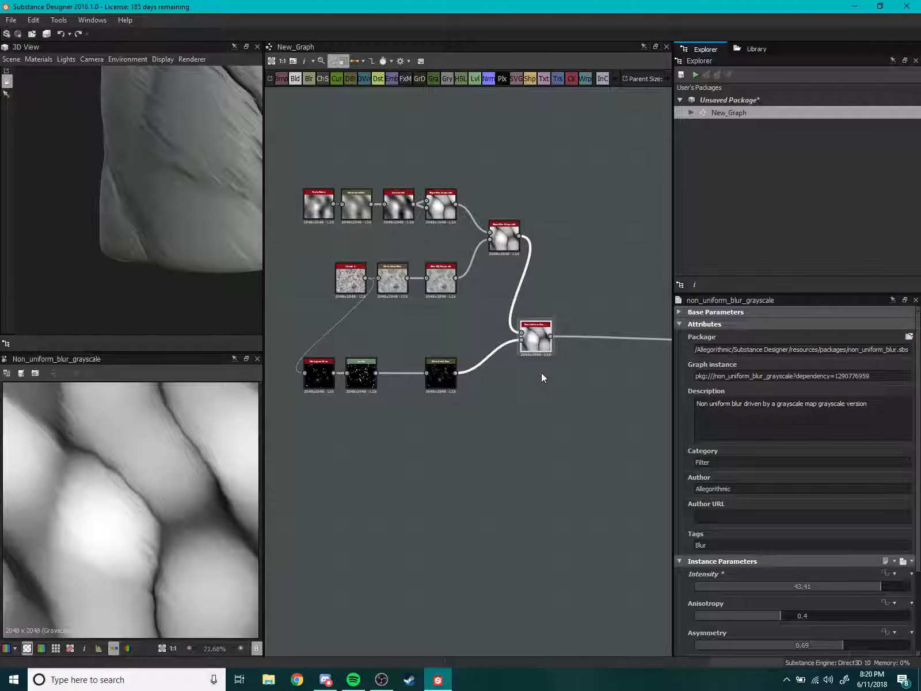
scroll(468, 431, "up", 3)
mouse_move(495, 421)
middle_mouse_down()
mouse_move(514, 412)
mouse_move(381, 417)
middle_mouse_up()
scroll(427, 469, "down", 3)
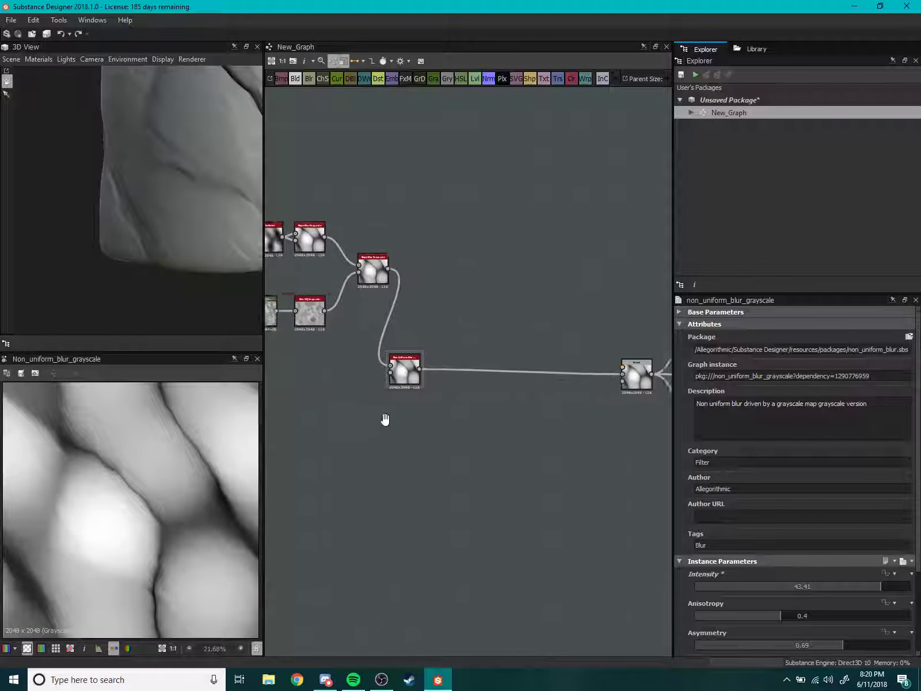
key("Delete")
left_click_drag(376, 266, 610, 371)
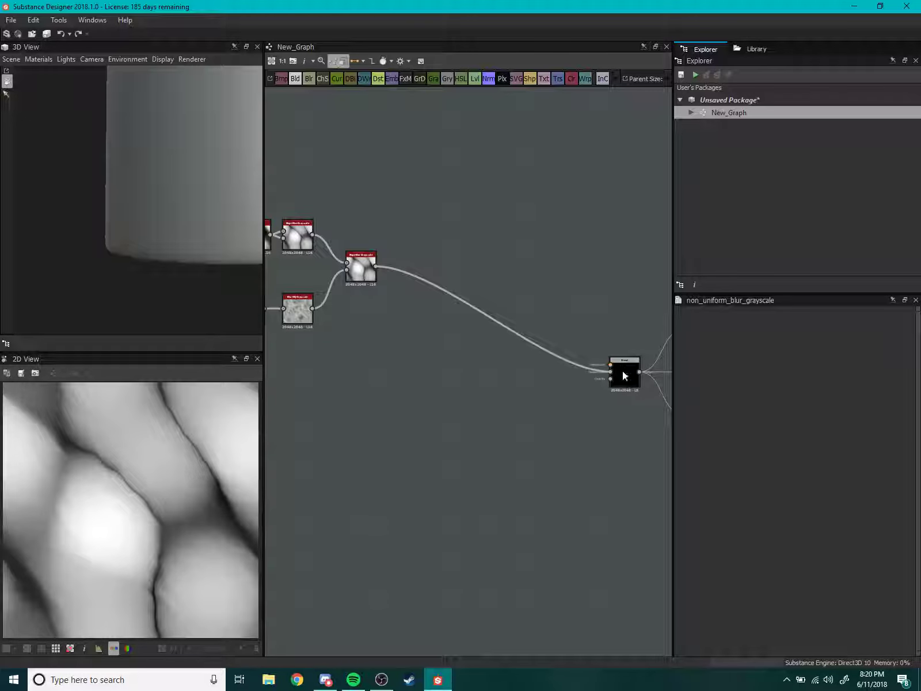
middle_click_drag(520, 346, 582, 372)
mouse_move(399, 362)
middle_mouse_down()
mouse_move(535, 396)
mouse_move(487, 411)
middle_mouse_up()
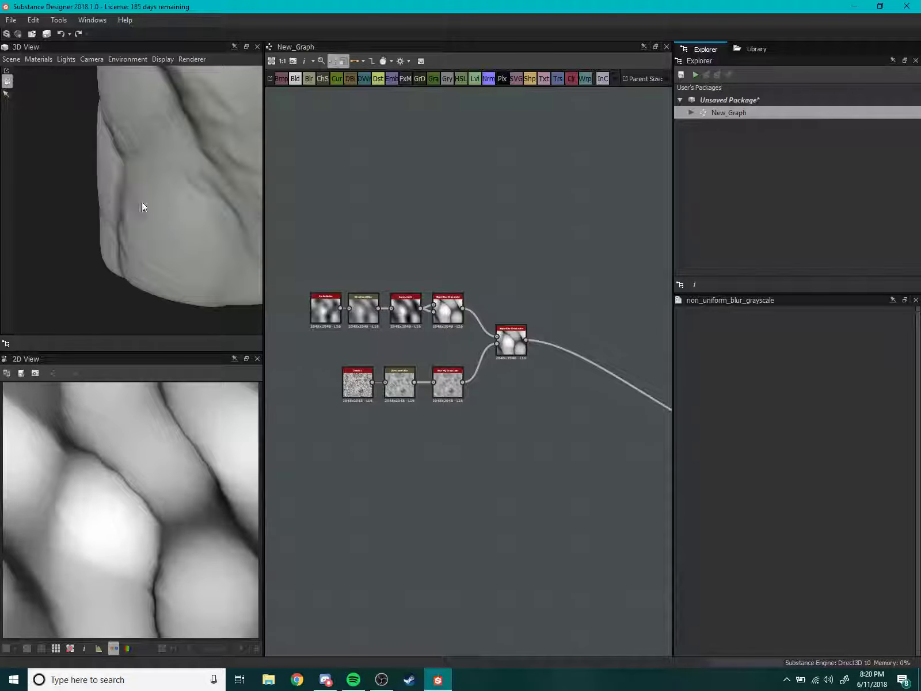
Orbit the 3D preview to view the whole rock, then switch to the music player.
scroll(143, 206, "down", 5)
mouse_move(123, 251)
left_mouse_down()
mouse_move(117, 197)
mouse_move(168, 241)
mouse_move(188, 281)
mouse_move(79, 267)
mouse_move(192, 247)
mouse_move(166, 261)
left_mouse_up()
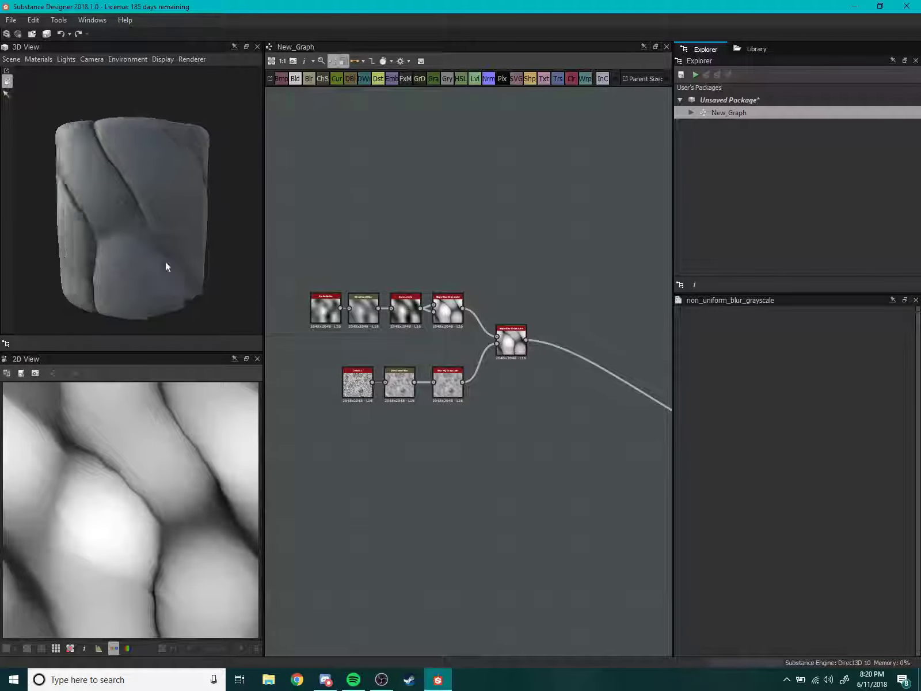
scroll(219, 250, "down", 3)
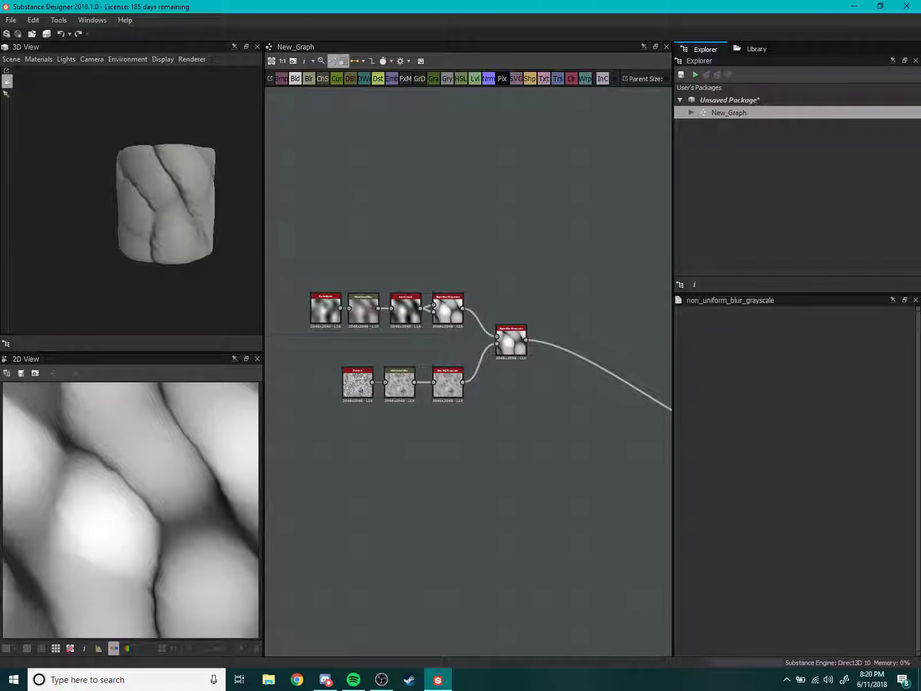
key("alt+Tab")
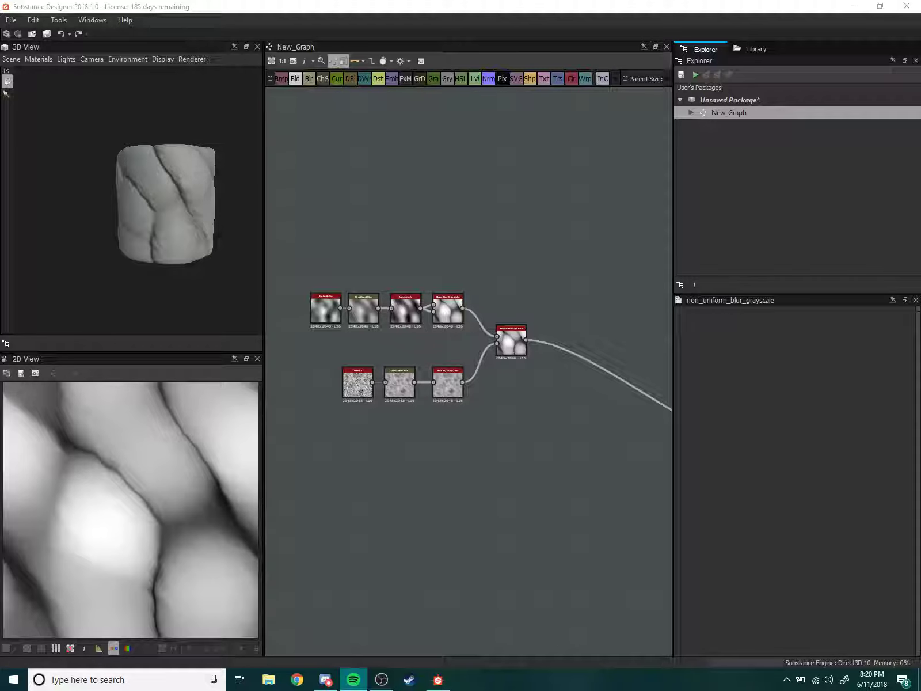
Orbit the rock preview and pan the graph to the material output nodes.
left_click(482, 357)
scroll(483, 357, "up", 3)
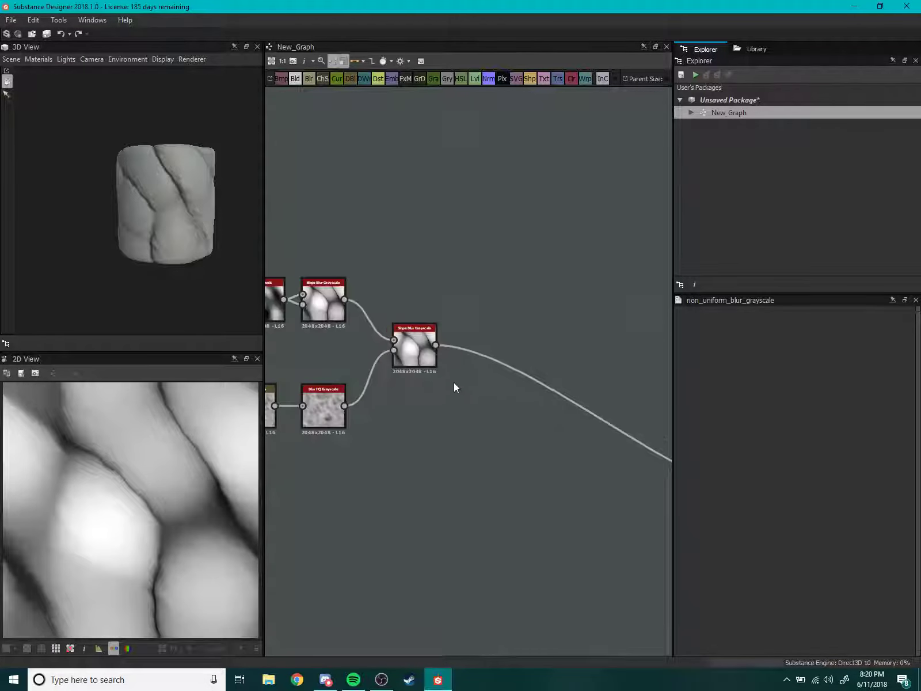
scroll(453, 382, "down", 2)
mouse_move(234, 289)
left_mouse_down()
mouse_move(131, 253)
mouse_move(151, 261)
mouse_move(154, 203)
mouse_move(203, 232)
mouse_move(227, 294)
mouse_move(155, 247)
mouse_move(174, 198)
mouse_move(206, 240)
left_mouse_up()
mouse_move(572, 360)
middle_mouse_down()
mouse_move(613, 344)
mouse_move(466, 337)
mouse_move(267, 312)
middle_mouse_up()
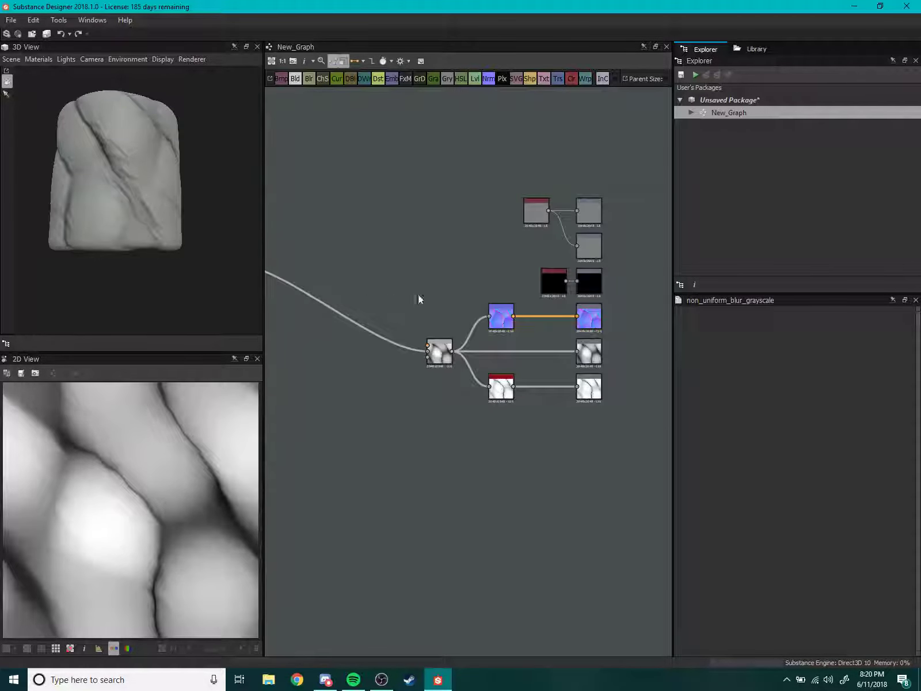
middle_click_drag(485, 274, 350, 313)
middle_click_drag(381, 263, 350, 313)
scroll(365, 315, "up", 2)
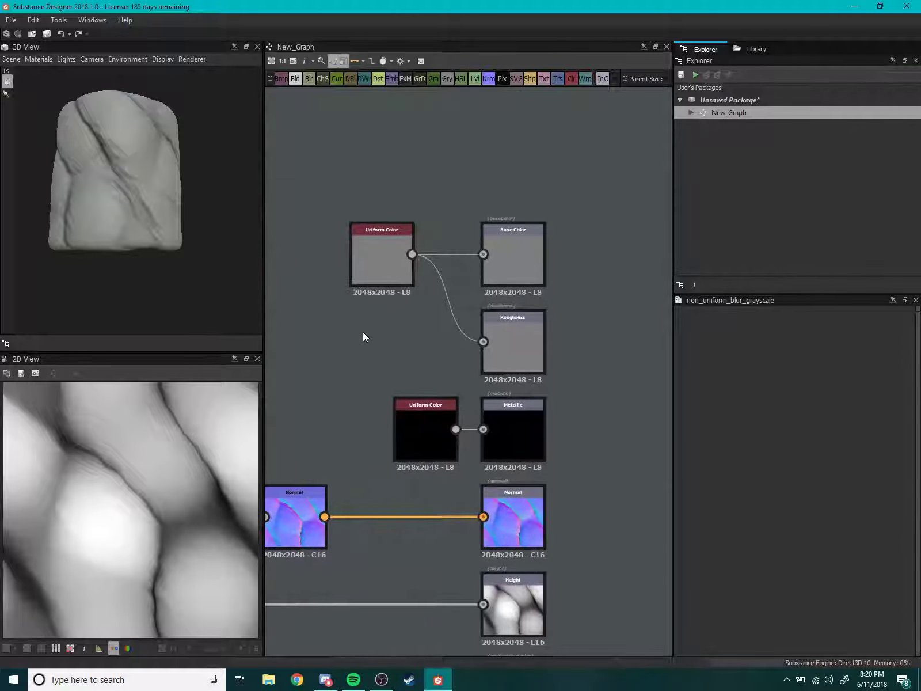
Reposition the top Uniform Color node and place a duplicate of it below.
mouse_move(377, 293)
left_mouse_down()
mouse_move(352, 318)
mouse_move(375, 230)
left_mouse_up()
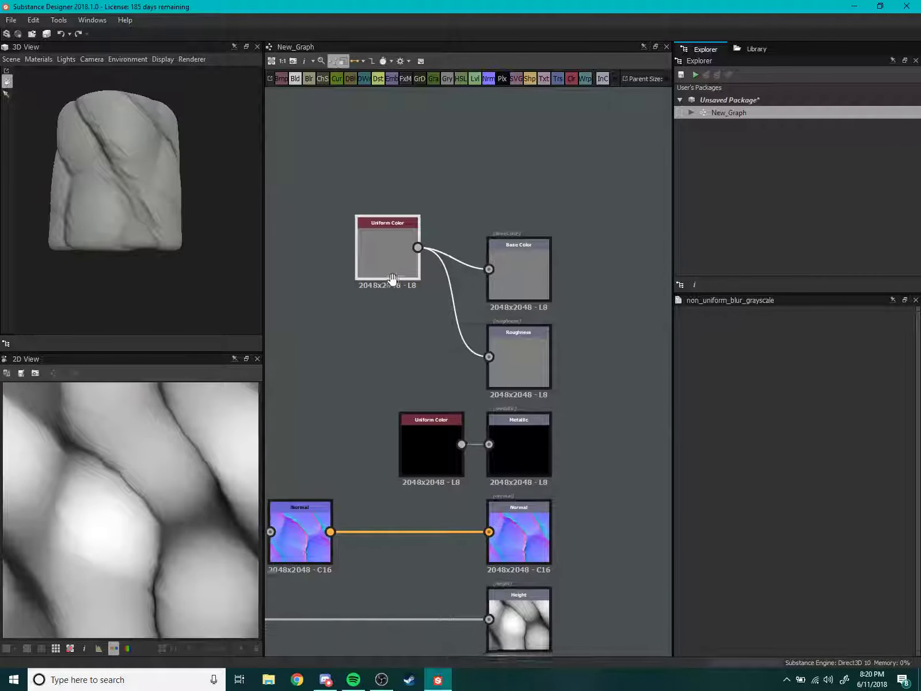
left_click(428, 352)
mouse_move(427, 351)
middle_mouse_down()
mouse_move(424, 336)
mouse_move(446, 314)
middle_mouse_up()
double_click(429, 213)
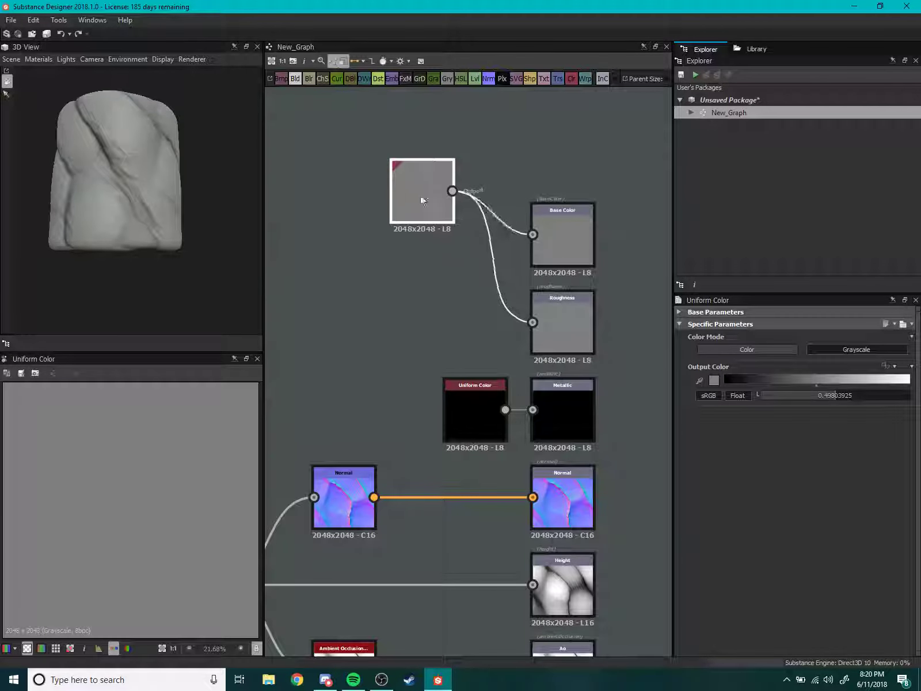
left_click_drag(422, 200, 409, 173)
key("ctrl+v")
left_click(430, 279)
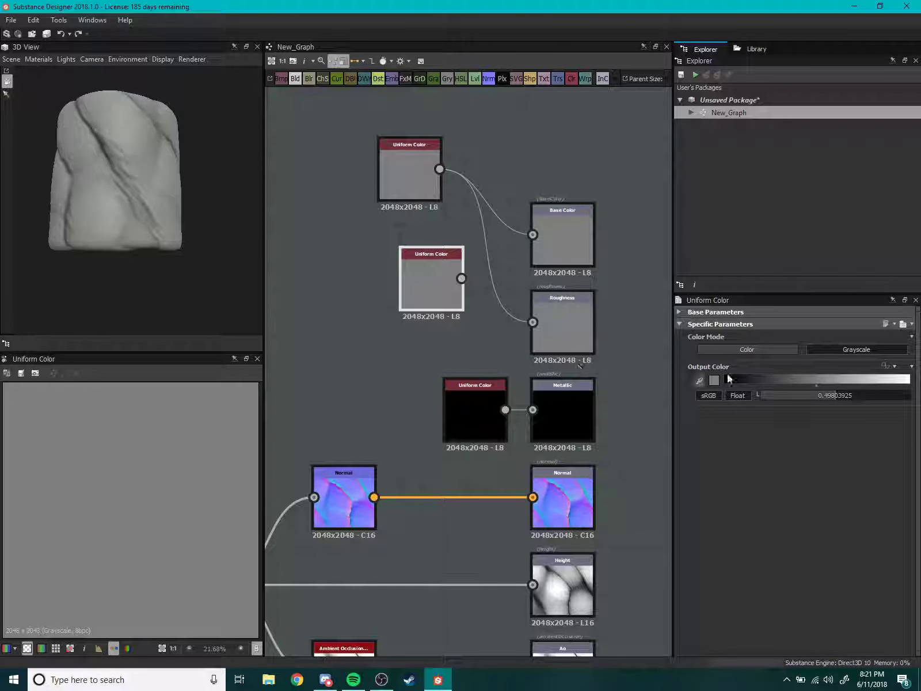
Connect the duplicate Uniform Color to Roughness and set its value to 0.17.
middle_click_drag(508, 340, 481, 358)
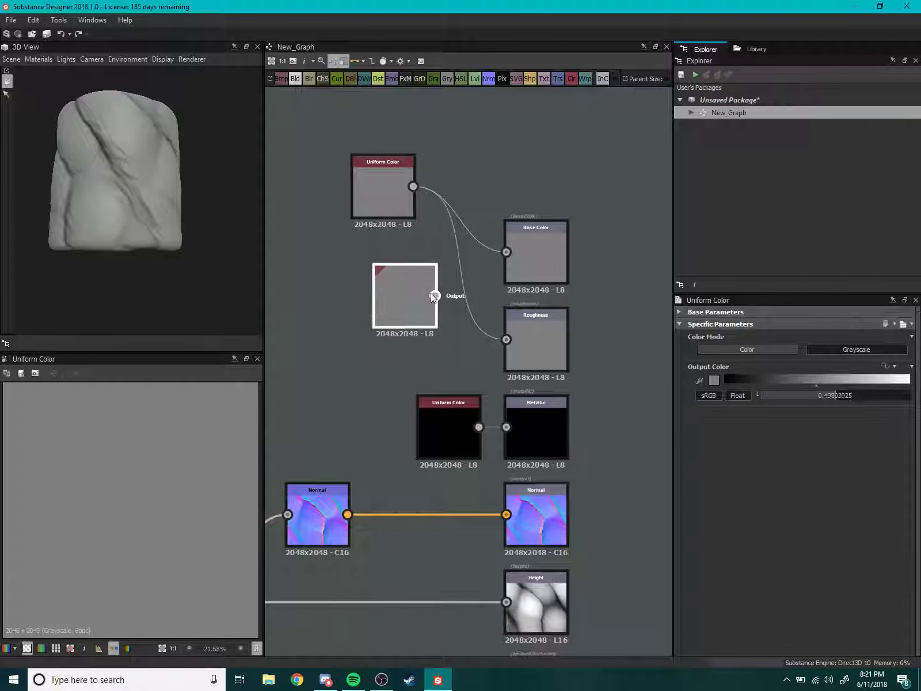
left_click_drag(435, 295, 506, 338)
left_click_drag(413, 292, 389, 333)
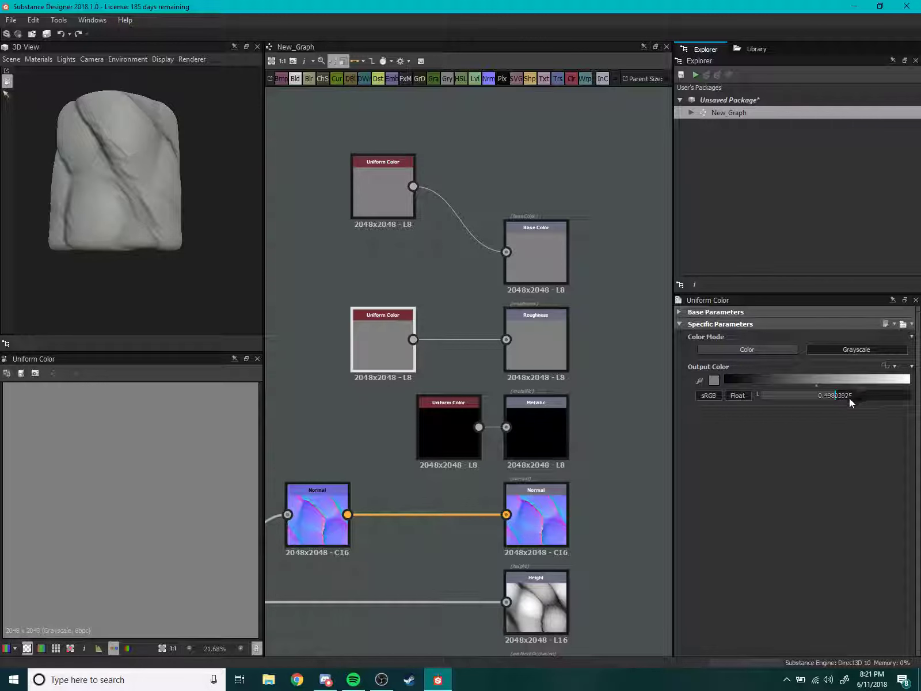
left_click_drag(849, 397, 787, 398)
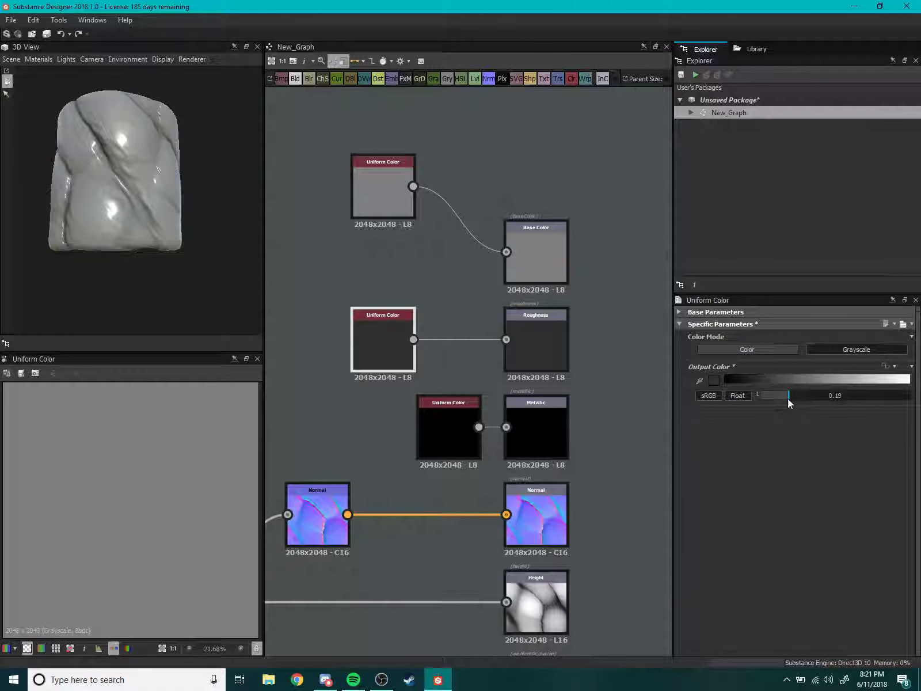
mouse_move(98, 191)
left_mouse_down()
mouse_move(137, 217)
mouse_move(233, 219)
mouse_move(143, 217)
mouse_move(149, 212)
mouse_move(17, 222)
mouse_move(125, 238)
mouse_move(115, 186)
mouse_move(64, 221)
mouse_move(108, 226)
mouse_move(133, 194)
mouse_move(87, 212)
mouse_move(140, 228)
mouse_move(93, 227)
mouse_move(203, 206)
mouse_move(41, 206)
mouse_move(125, 218)
left_mouse_up()
Box-select all the Perlin Noise and Clouds blur-chain nodes.
scroll(518, 305, "down", 5)
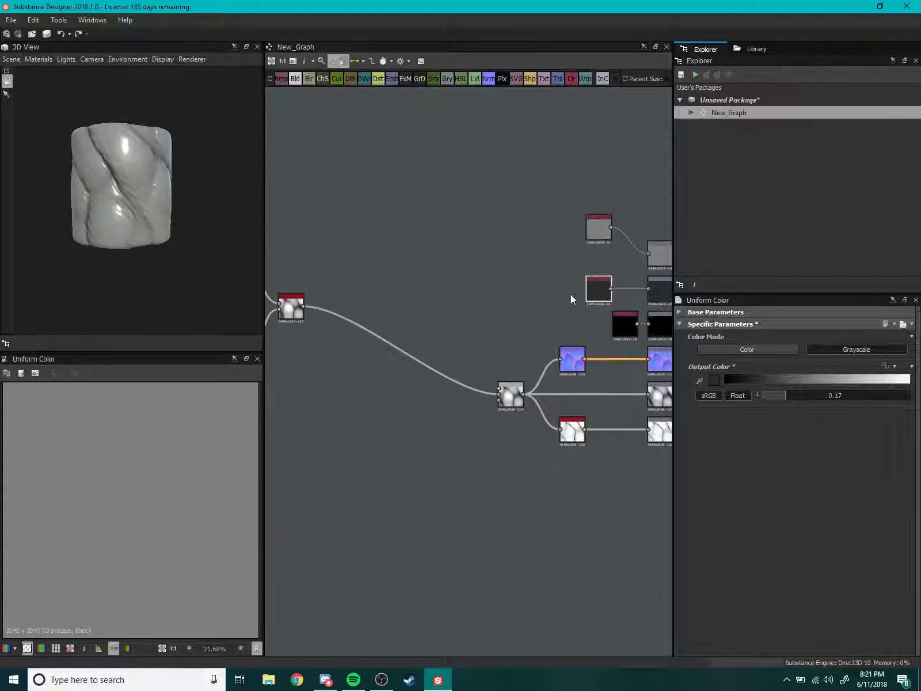
scroll(571, 294, "down", 2)
scroll(540, 323, "down", 2)
scroll(515, 346, "down", 1)
scroll(606, 384, "up", 3)
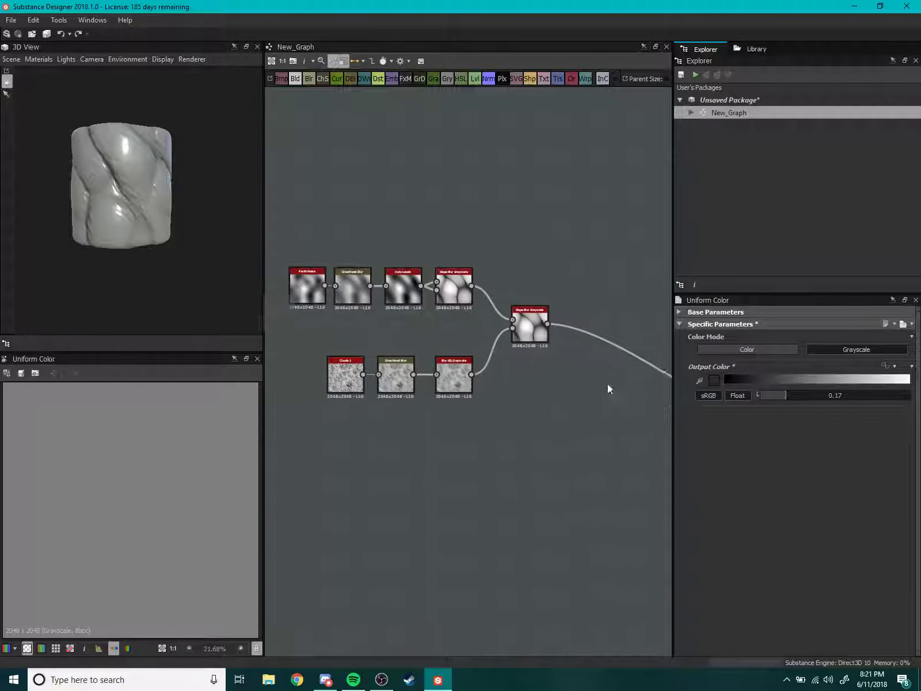
scroll(582, 385, "up", 1)
scroll(562, 401, "up", 1)
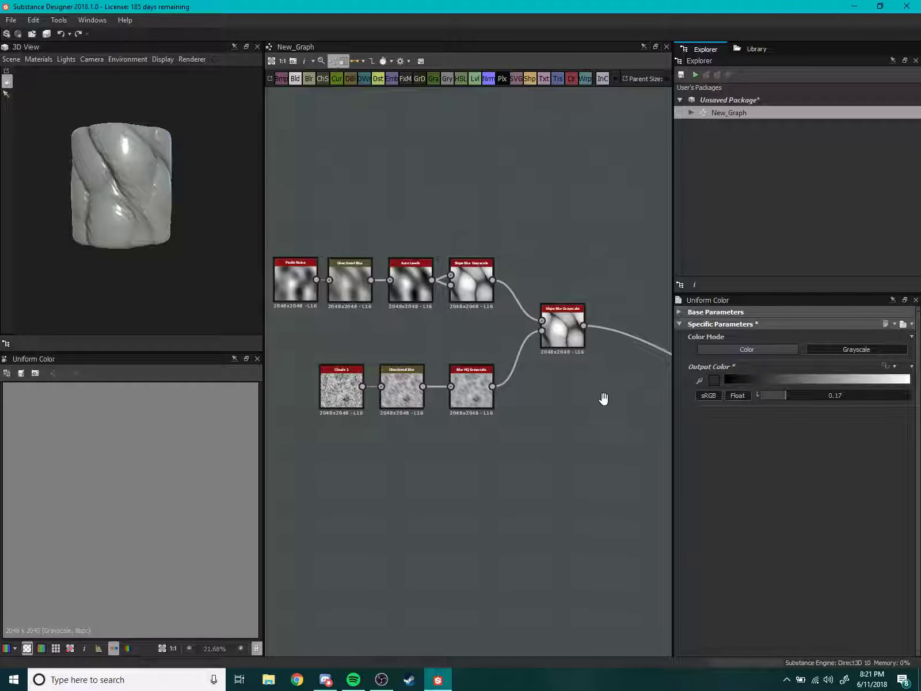
left_click_drag(267, 219, 554, 436)
mouse_move(564, 345)
middle_mouse_down()
mouse_move(628, 206)
mouse_move(587, 244)
middle_mouse_up()
scroll(627, 206, "down", 3)
scroll(544, 268, "up", 4)
scroll(508, 317, "down", 2)
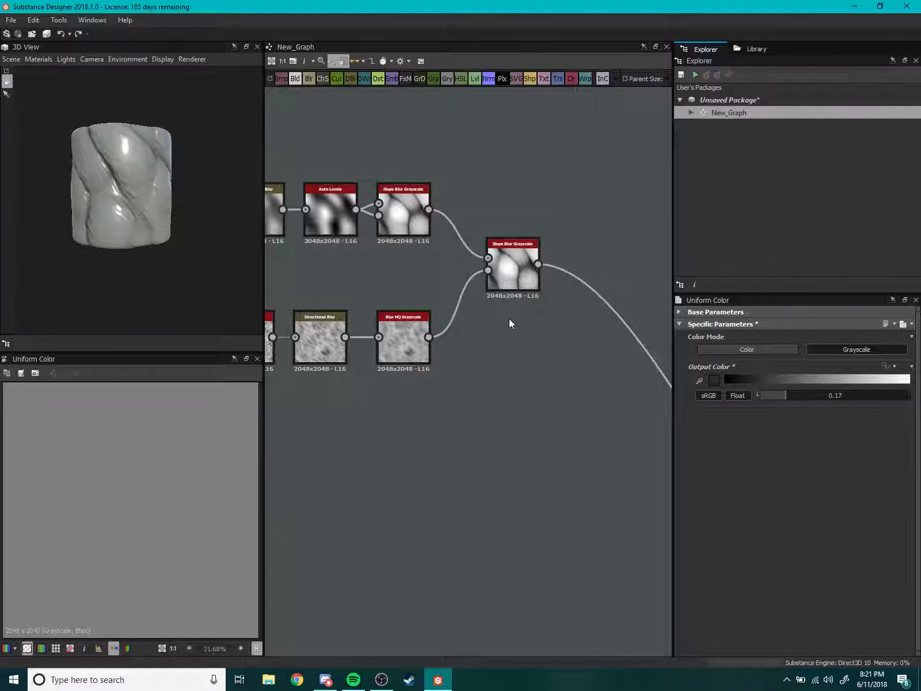
middle_click_drag(509, 319, 620, 322)
scroll(535, 335, "down", 2)
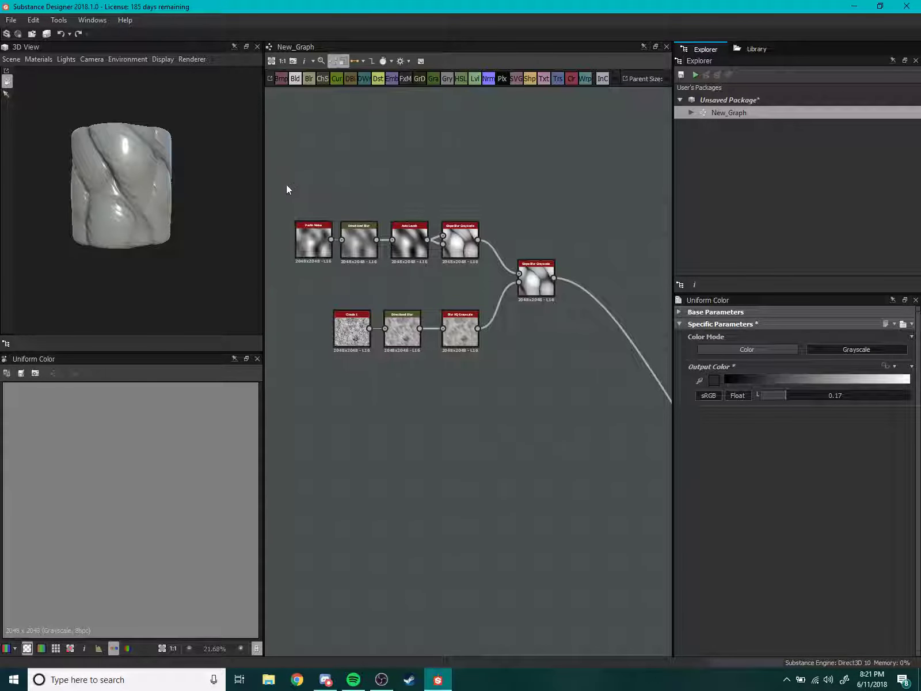
Wrap the selected nodes in a frame titled "Big Shapes".
right_click(557, 374)
left_click(597, 406)
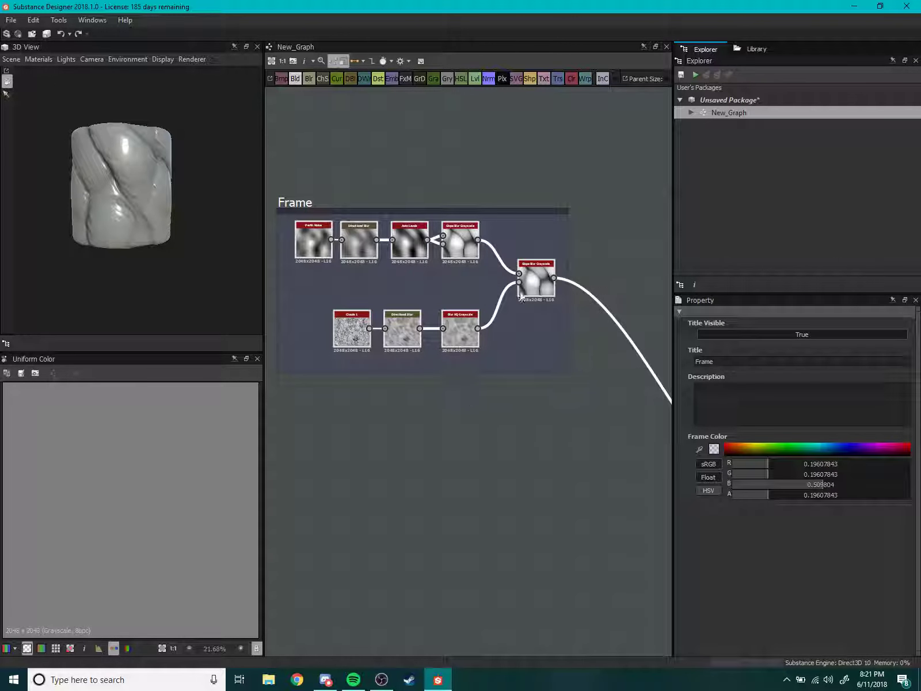
double_click(724, 364)
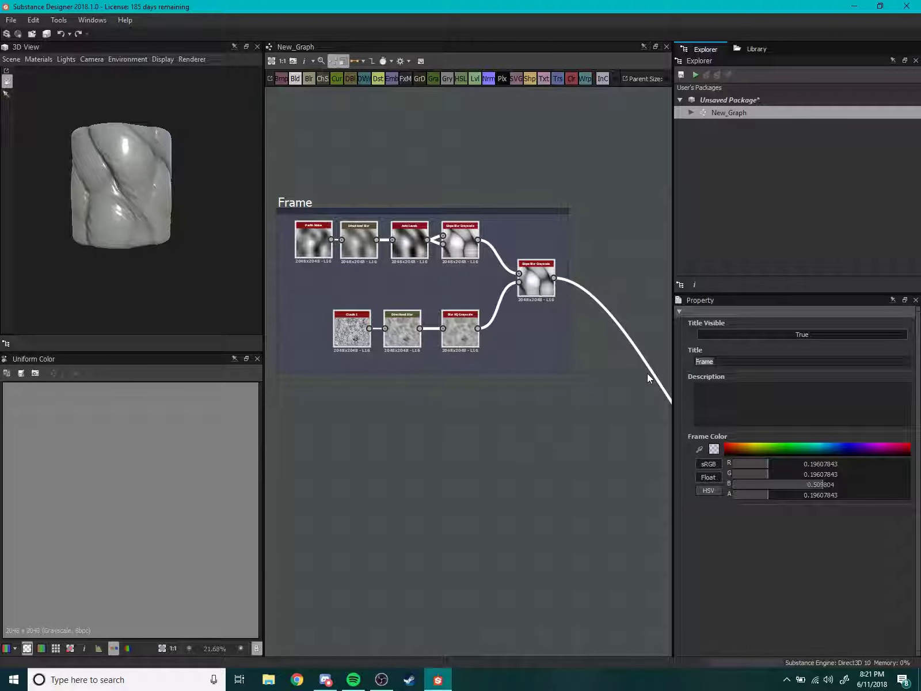
type("Bih")
key("BackSpace")
type("g")
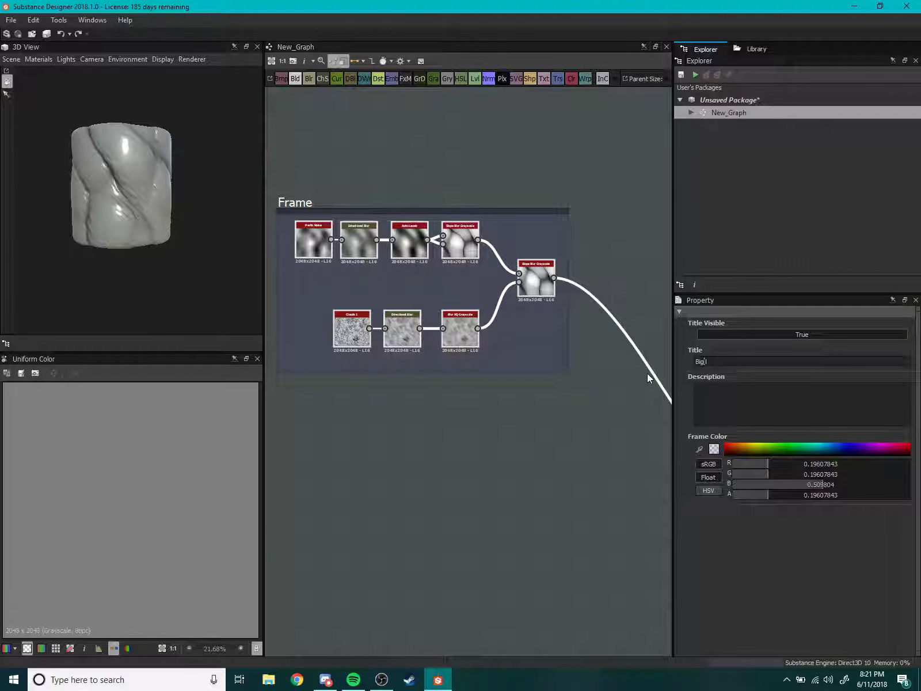
type(" Shapes")
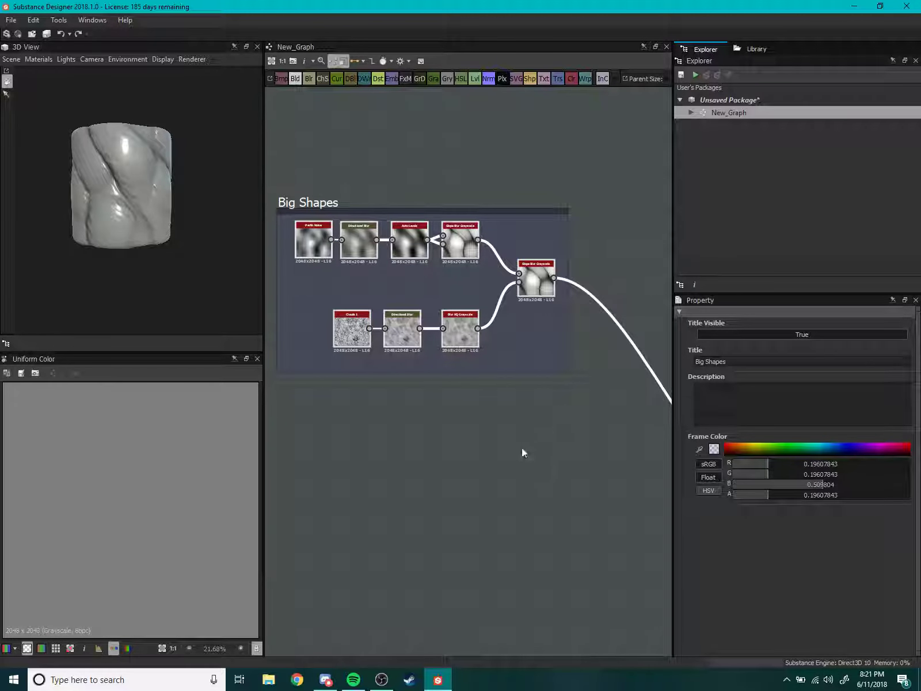
middle_click_drag(522, 447, 569, 390)
scroll(495, 323, "up", 2)
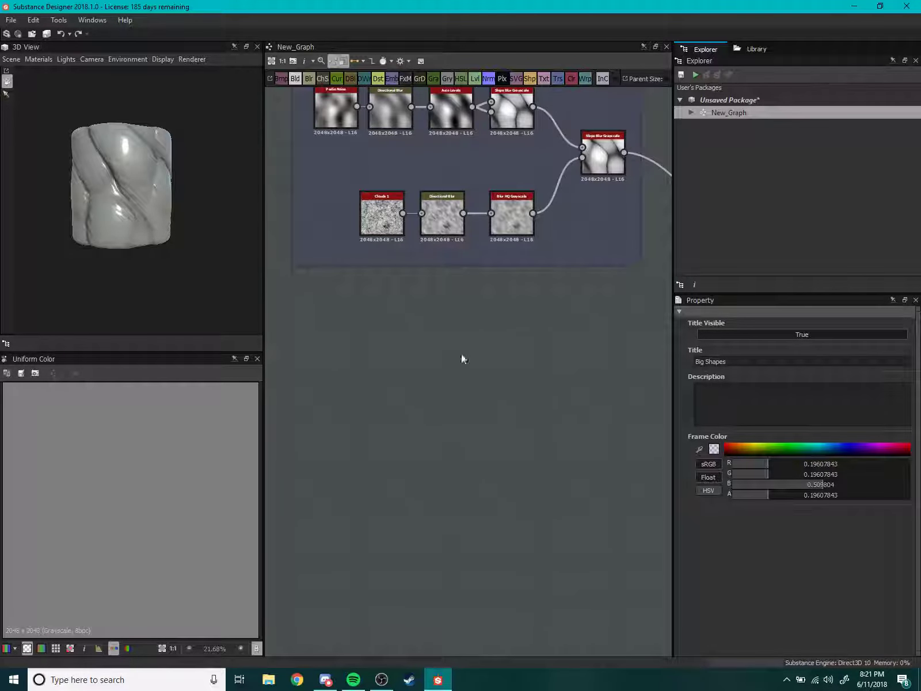
Add a Perlin Noise node below the Big Shapes frame with scale 6.
key("space")
type("perlin")
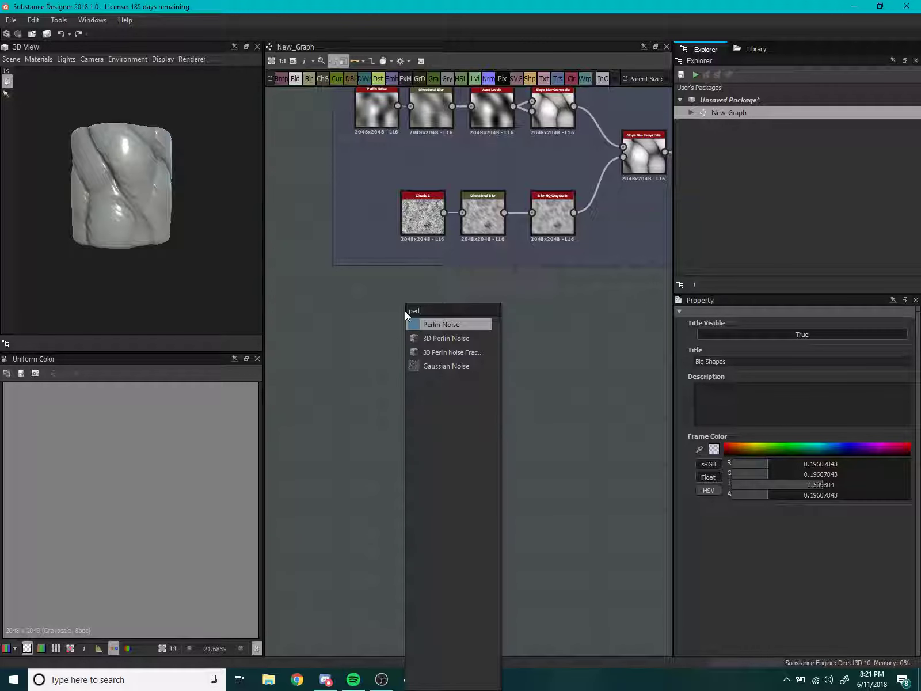
key("Return")
left_click_drag(397, 286, 383, 370)
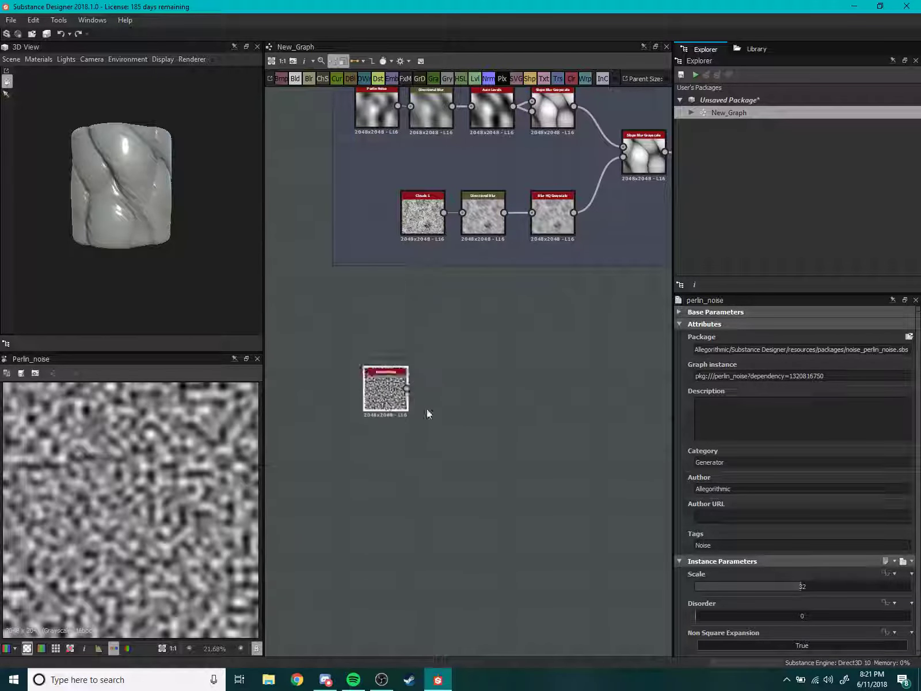
scroll(406, 414, "up", 3)
mouse_move(826, 587)
left_mouse_down()
mouse_move(699, 587)
mouse_move(711, 588)
left_mouse_up()
scroll(128, 485, "down", 4)
scroll(127, 485, "up", 2)
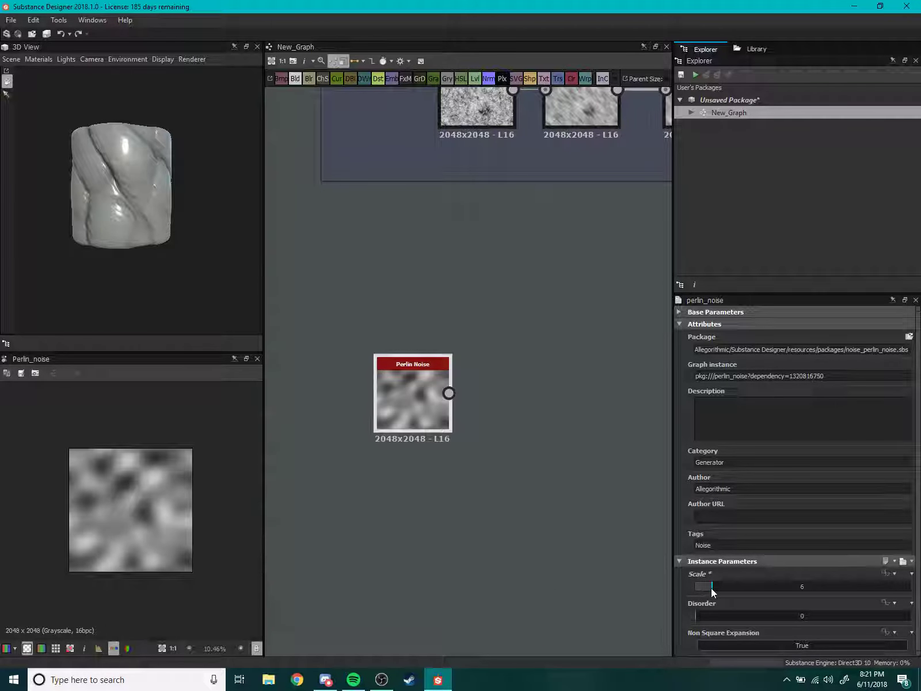
left_click_drag(366, 409, 310, 410)
Connect a Levels node after the Perlin Noise and shift its midtone to darken it.
key("space")
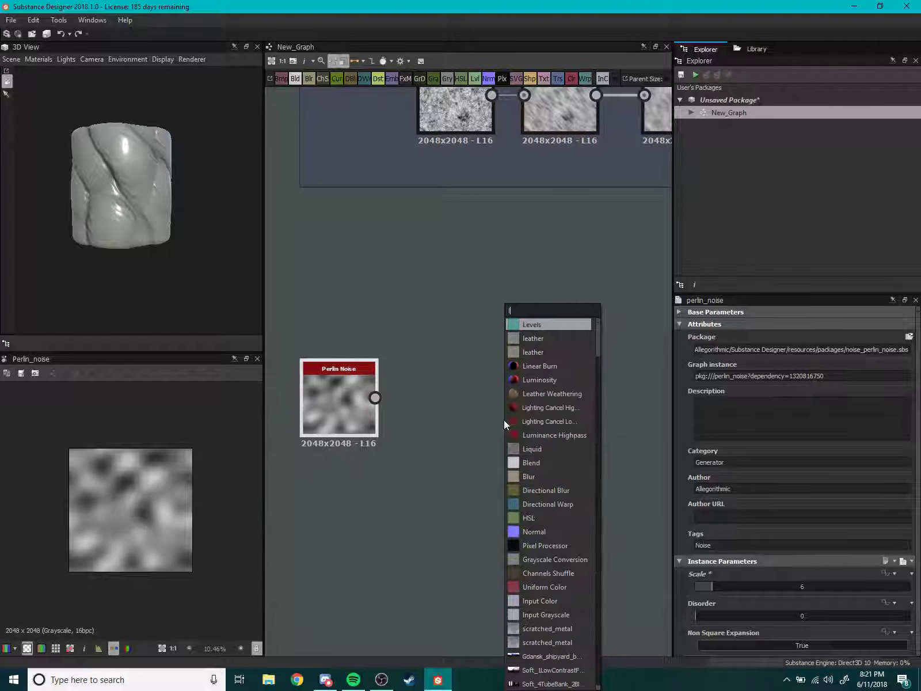
type("level")
key("Return")
left_click_drag(473, 425, 445, 411)
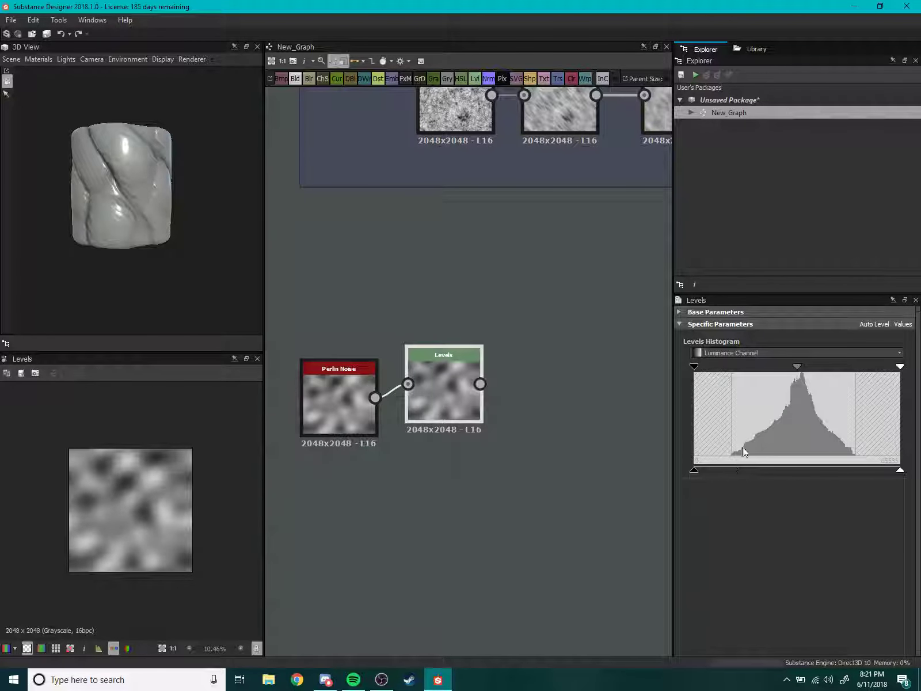
mouse_move(803, 366)
left_mouse_down()
mouse_move(781, 367)
mouse_move(838, 364)
left_mouse_up()
middle_click_drag(473, 395, 451, 410)
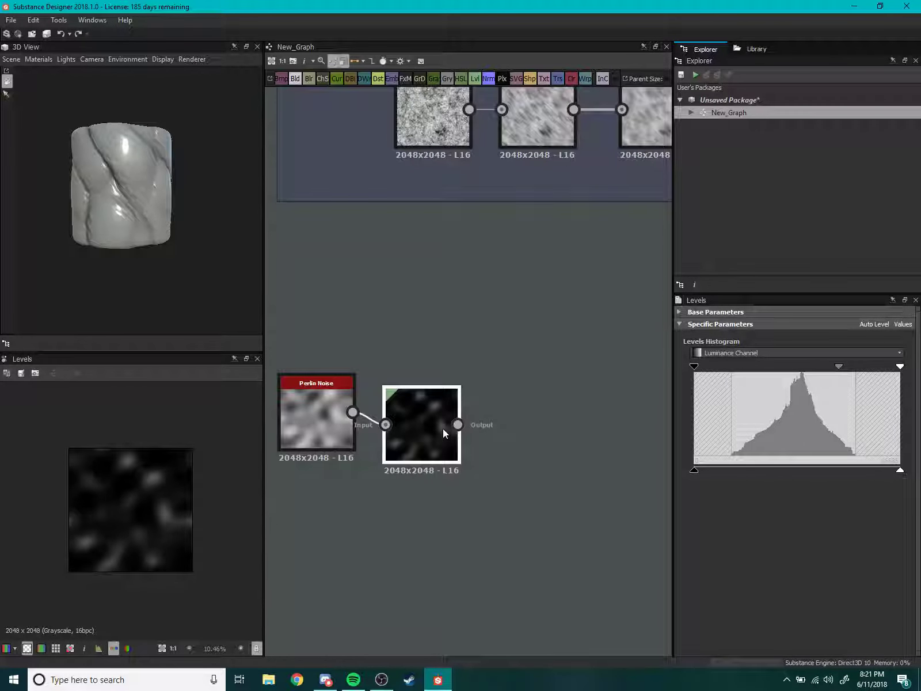
middle_click_drag(536, 410, 486, 378)
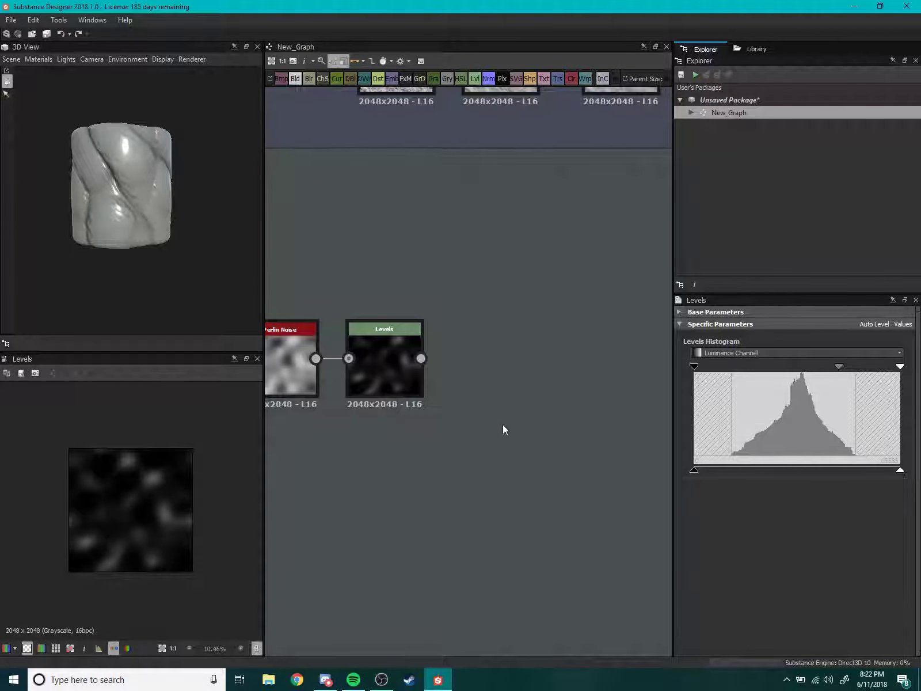
Add a second Levels node below the first one.
key("space")
type("level")
key("Return")
left_click_drag(491, 411, 386, 490)
Add a Slope Blur Grayscale node, replacing the plain Slope Blur added by mistake.
key("space")
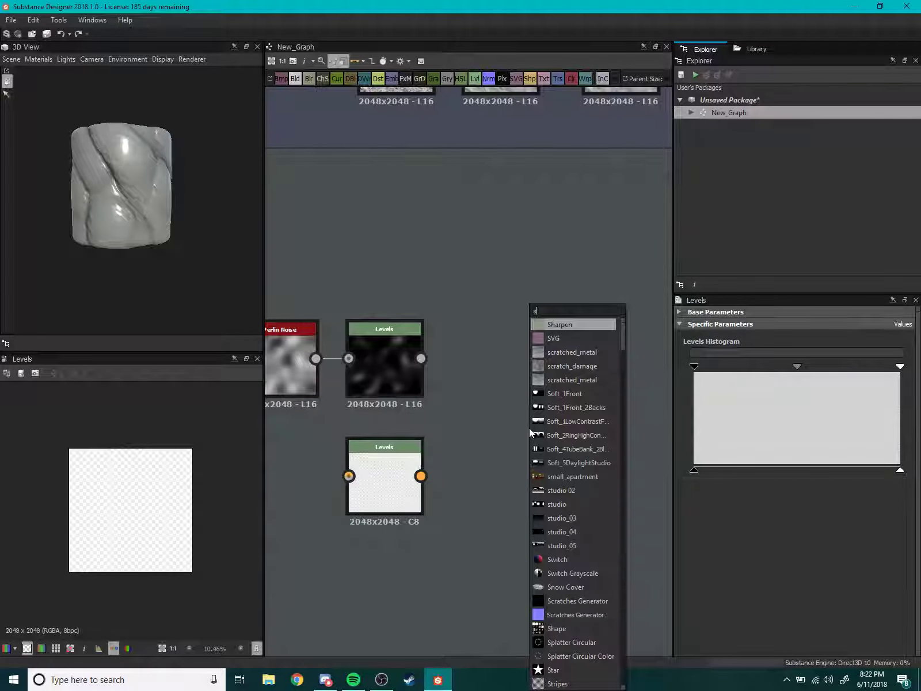
type("sl")
key("Return")
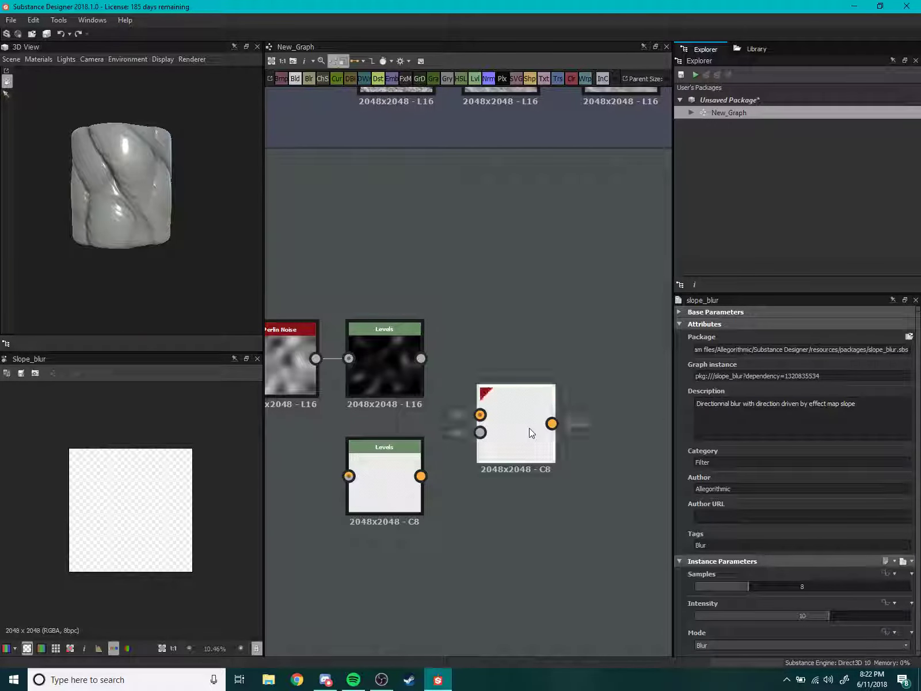
key("Delete")
key("space")
type("sl")
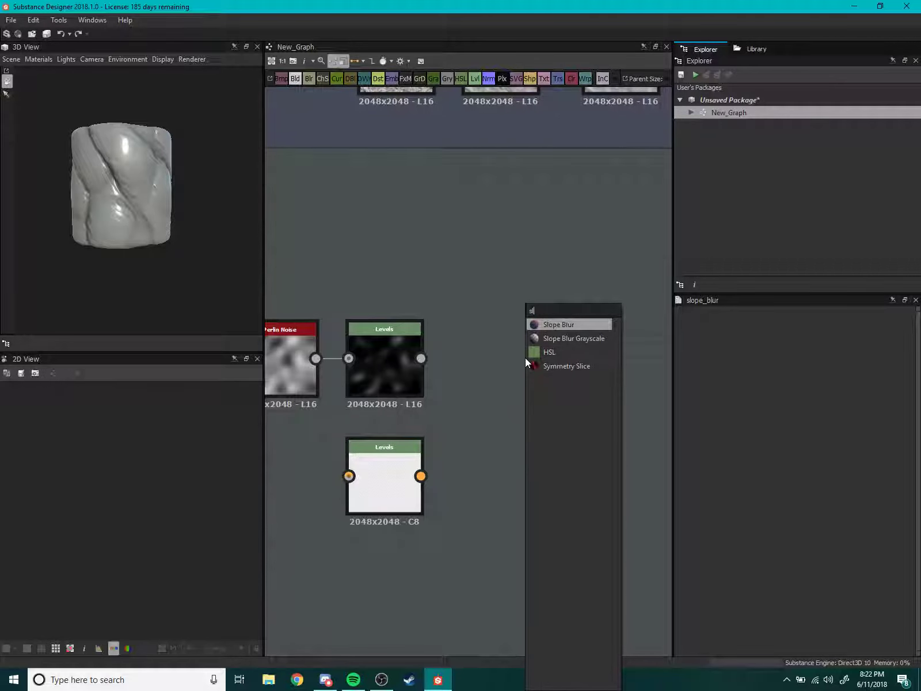
type("ope")
key("Down")
key("Return")
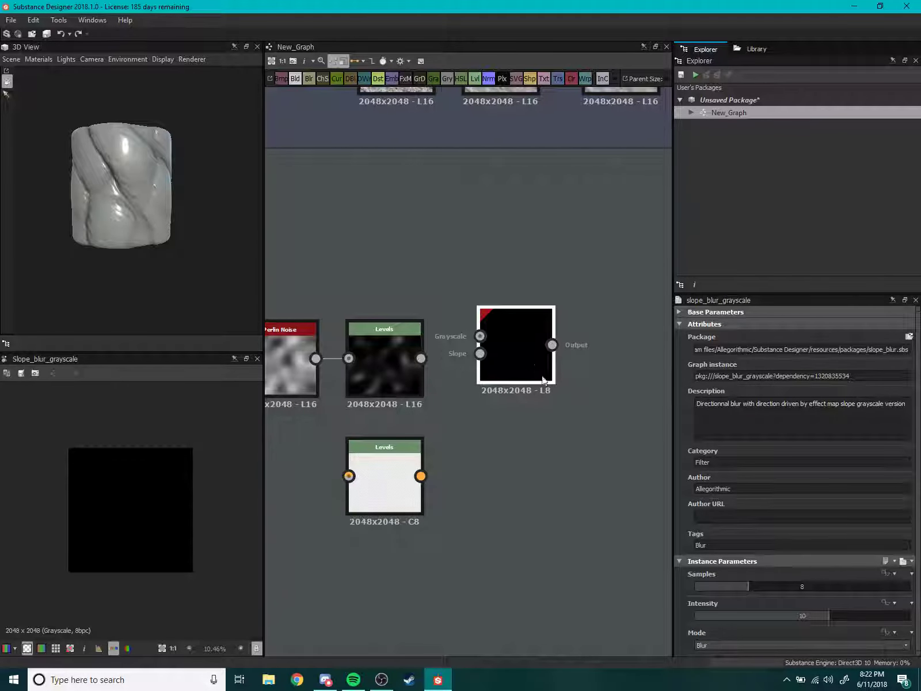
Wire the darkened Levels output into the Slope Blur Grayscale node.
left_click(408, 358)
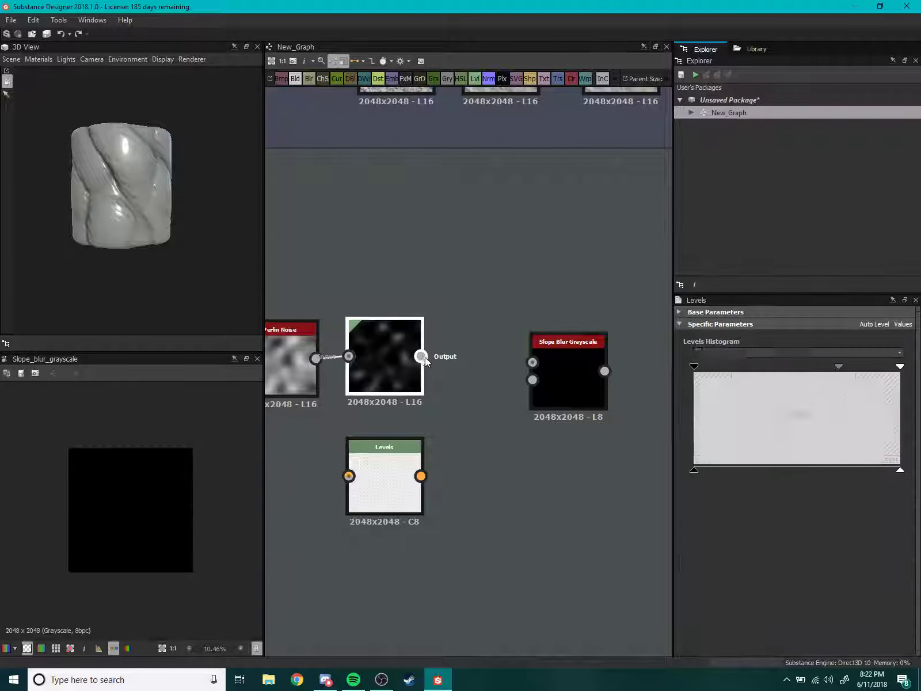
left_click_drag(421, 355, 533, 379)
left_click(567, 382)
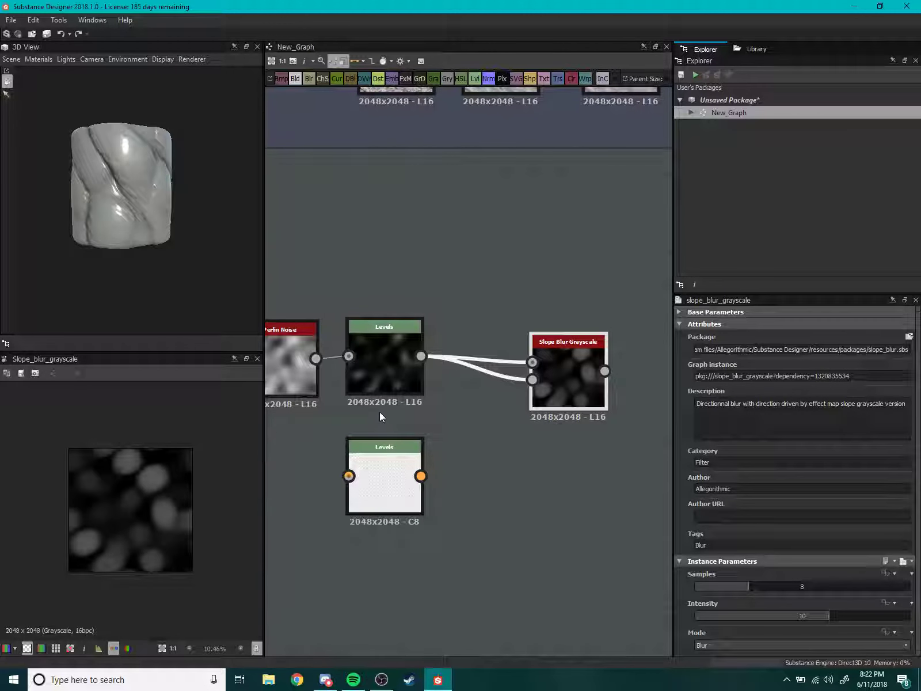
scroll(152, 522, "up", 3)
scroll(152, 520, "down", 3)
scroll(115, 528, "up", 1)
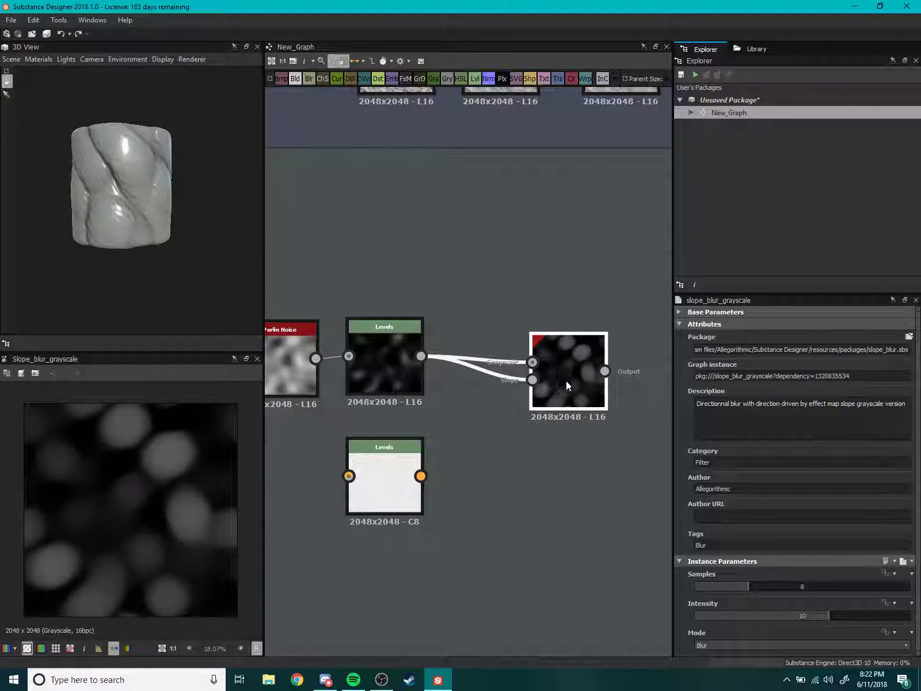
Set Slope Blur Grayscale to 32 samples, Max mode and intensity about 5.59.
left_click_drag(767, 586, 909, 585)
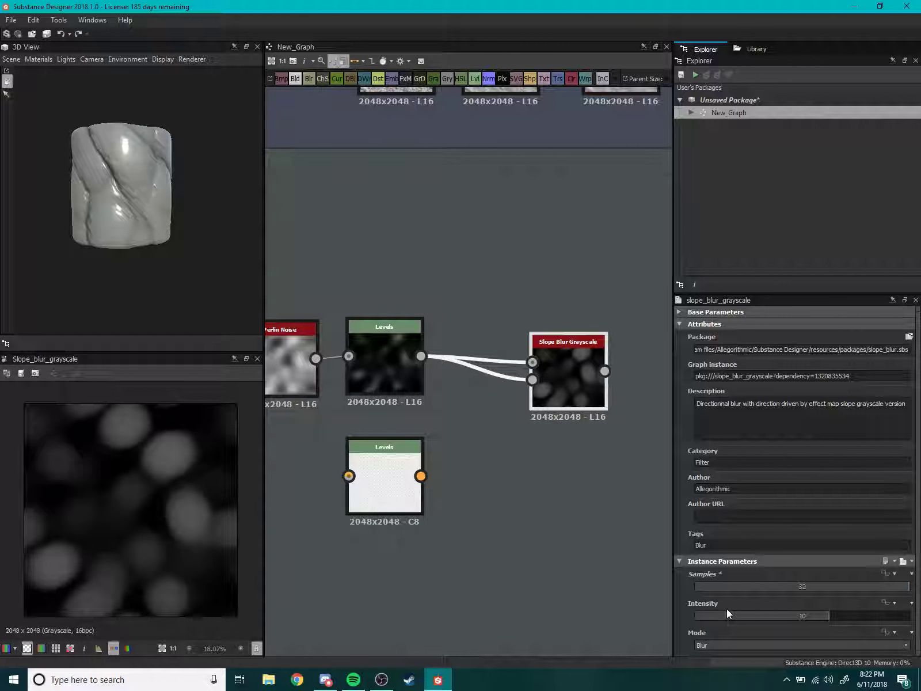
mouse_move(833, 614)
left_mouse_down()
mouse_move(746, 632)
mouse_move(912, 636)
mouse_move(742, 642)
mouse_move(869, 649)
mouse_move(721, 654)
mouse_move(779, 653)
mouse_move(842, 617)
mouse_move(718, 614)
mouse_move(909, 615)
left_mouse_up()
left_click(772, 646)
left_click(711, 663)
left_click(722, 647)
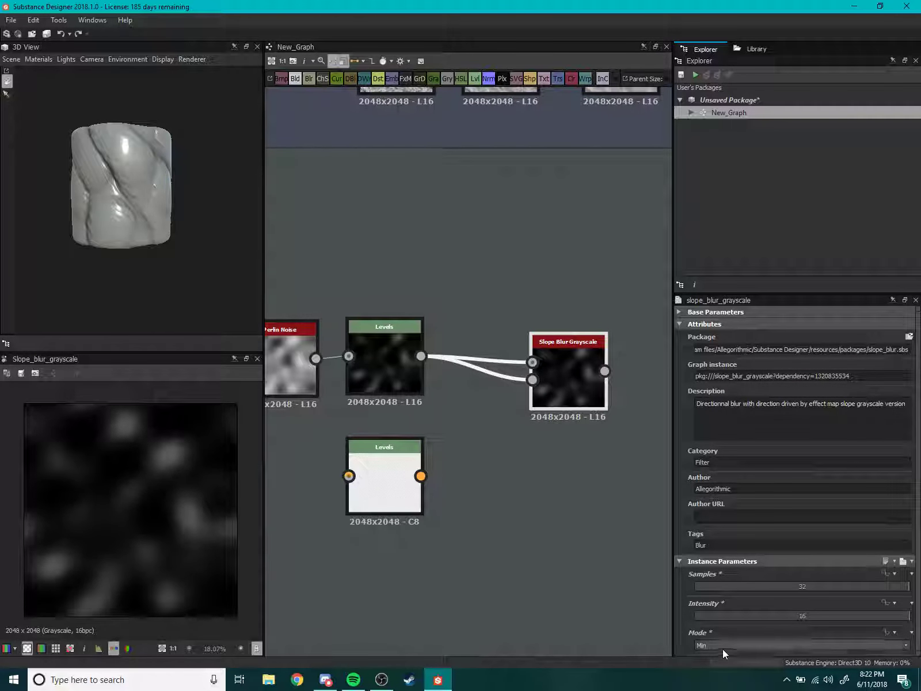
left_click(712, 668)
left_click(842, 615)
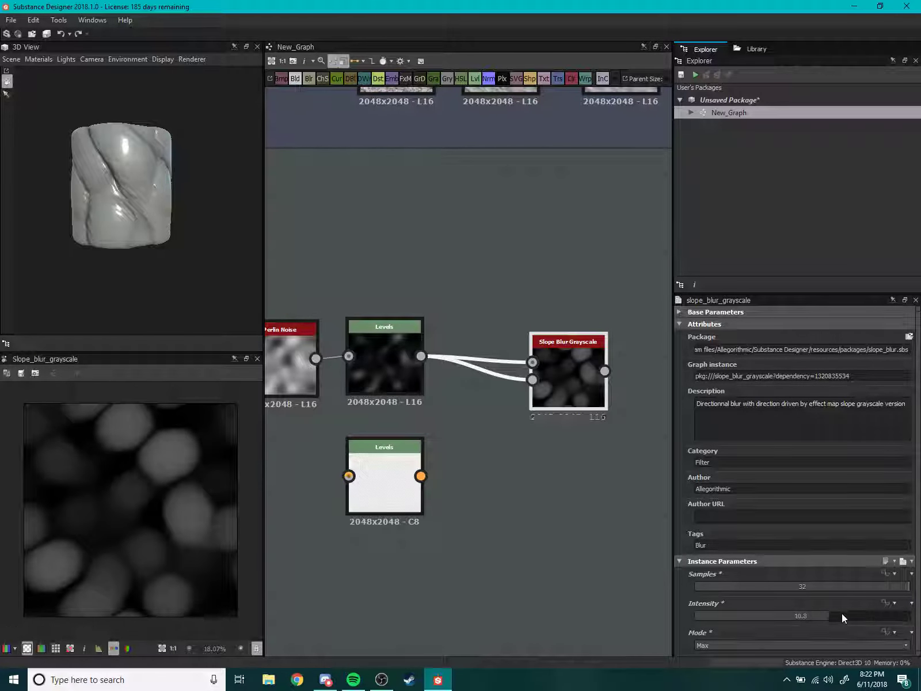
mouse_move(842, 614)
left_mouse_down()
mouse_move(738, 616)
mouse_move(770, 616)
left_mouse_up()
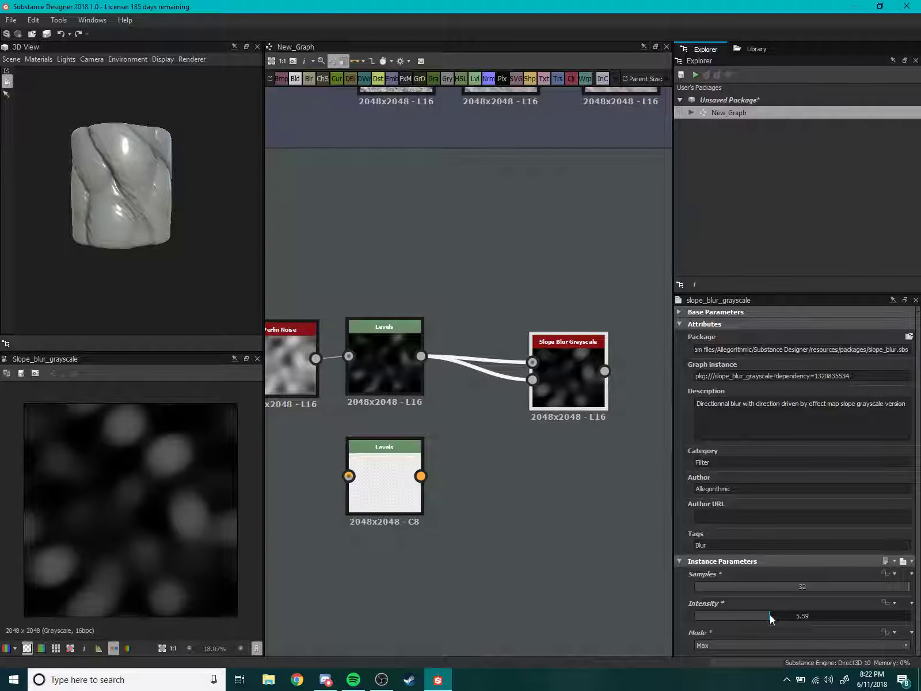
scroll(537, 531, "down", 2)
scroll(563, 527, "down", 2)
scroll(553, 482, "up", 3)
Align the Slope Blur Grayscale node and select the Perlin, Levels and Slope Blur chain.
scroll(508, 464, "up", 1)
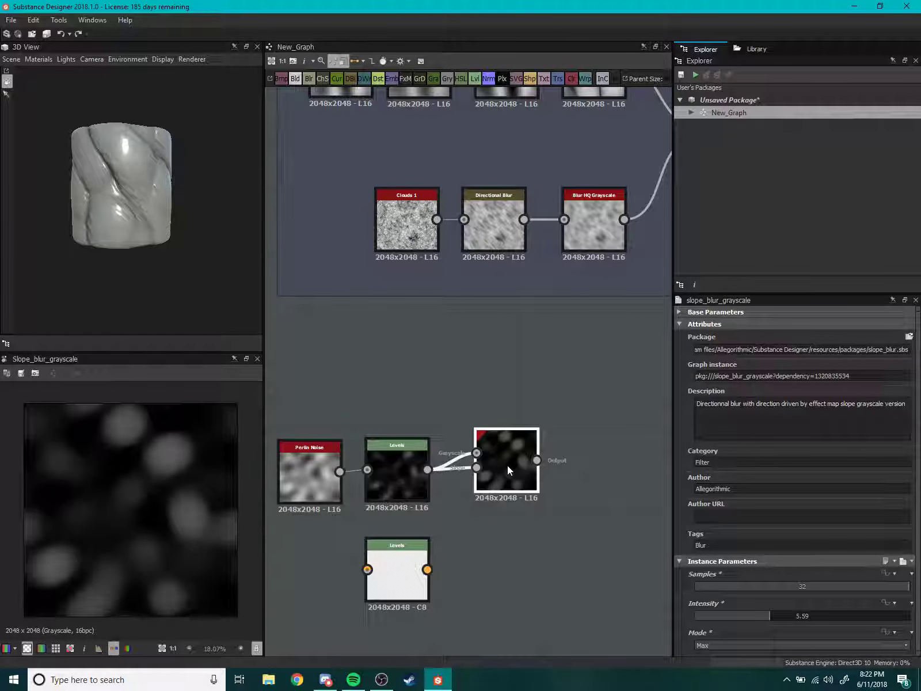
left_click_drag(507, 469, 485, 481)
middle_click_drag(546, 493, 537, 441)
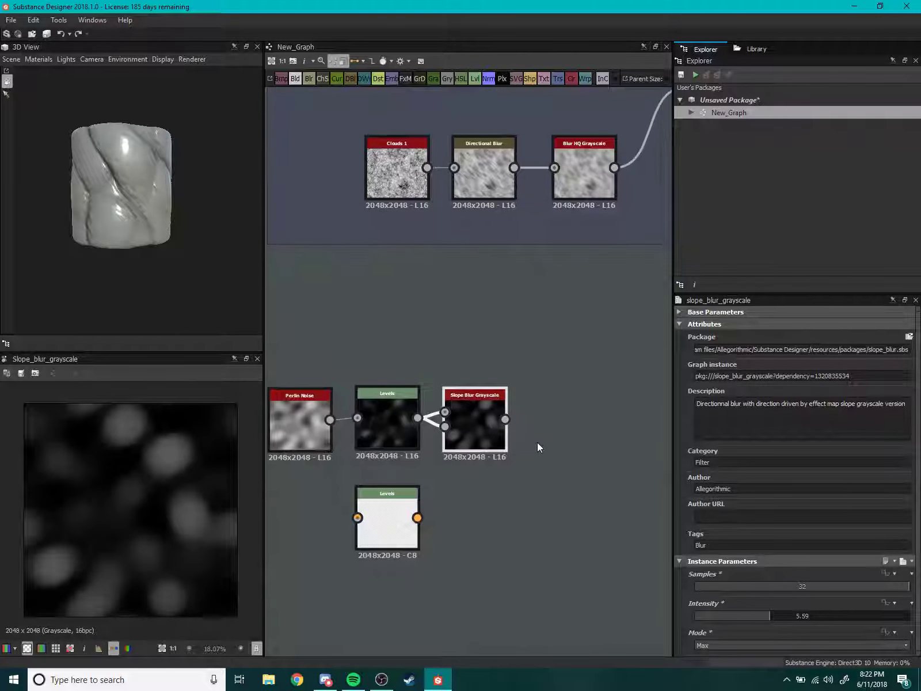
scroll(537, 441, "up", 2)
scroll(527, 462, "down", 2)
scroll(534, 463, "up", 1)
scroll(530, 529, "down", 1)
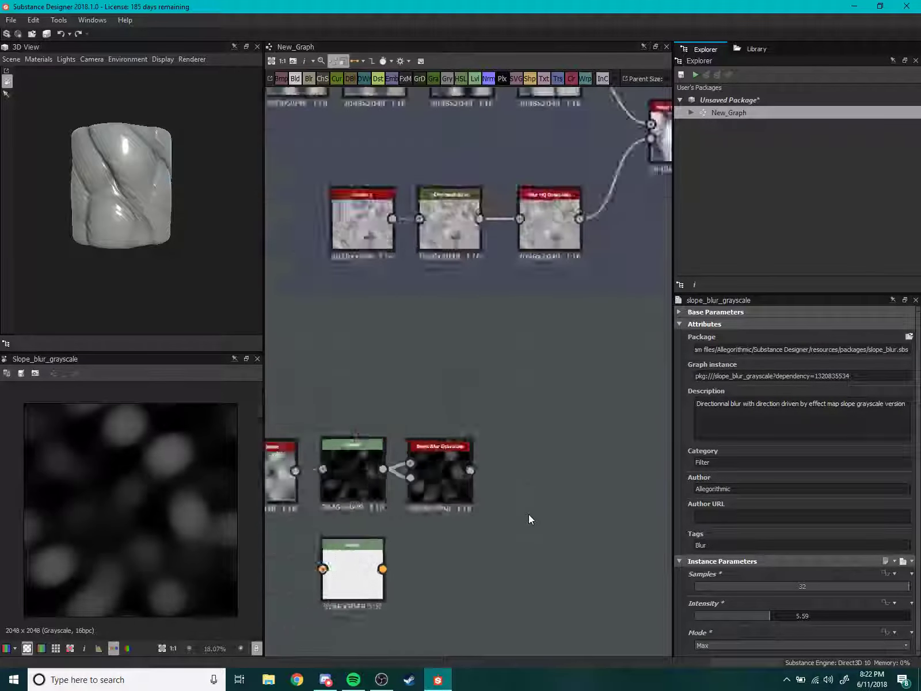
scroll(528, 514, "down", 2)
scroll(517, 506, "up", 2)
mouse_move(307, 404)
left_mouse_down()
mouse_move(497, 451)
mouse_move(514, 394)
left_mouse_up()
scroll(575, 411, "up", 1)
scroll(512, 347, "up", 3)
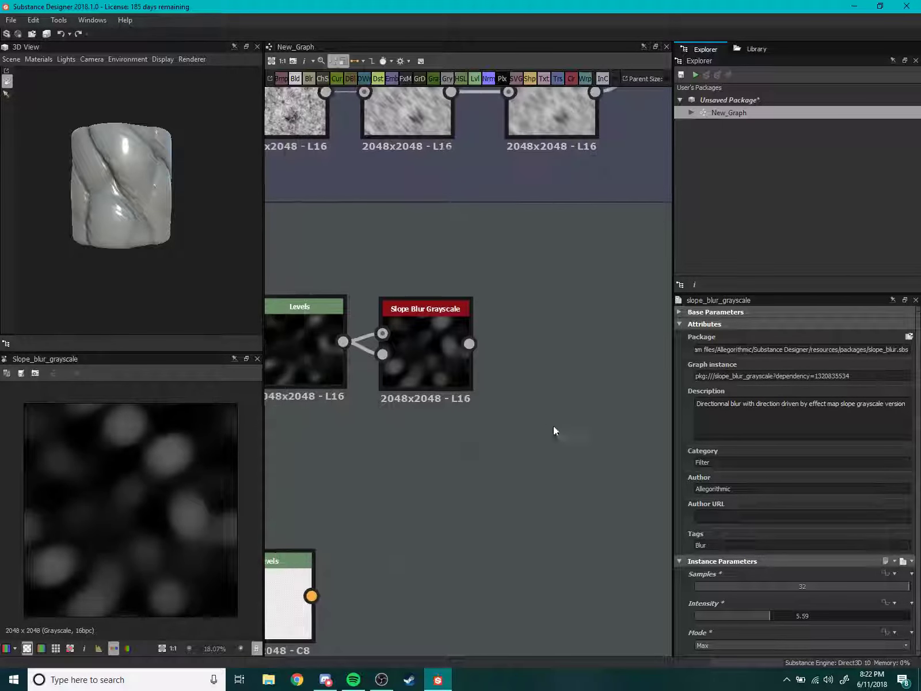
Add a Directional Warp node fed by the Slope Blur Grayscale output.
right_click(565, 339)
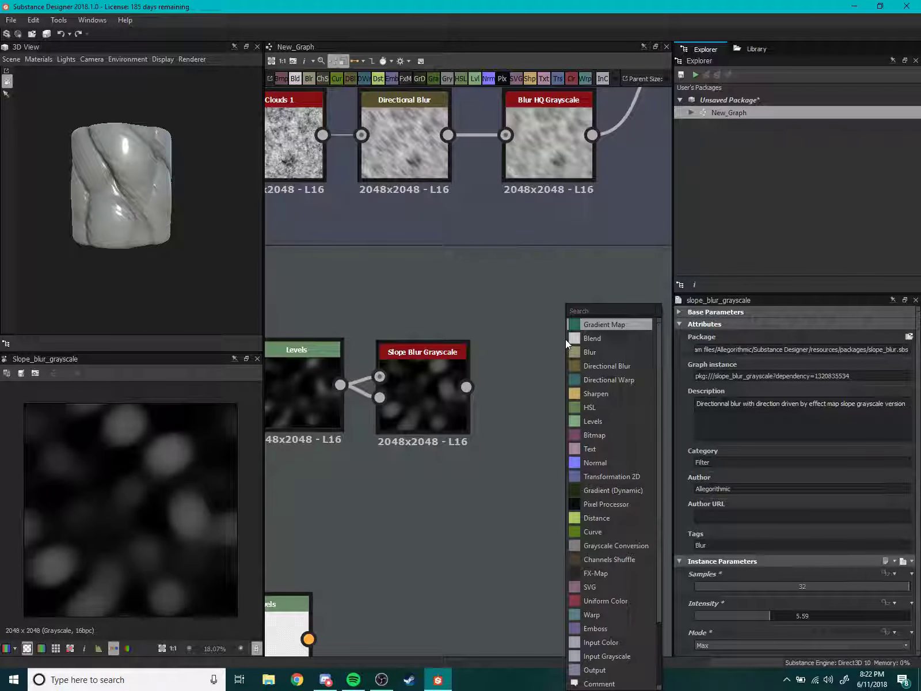
type("direc")
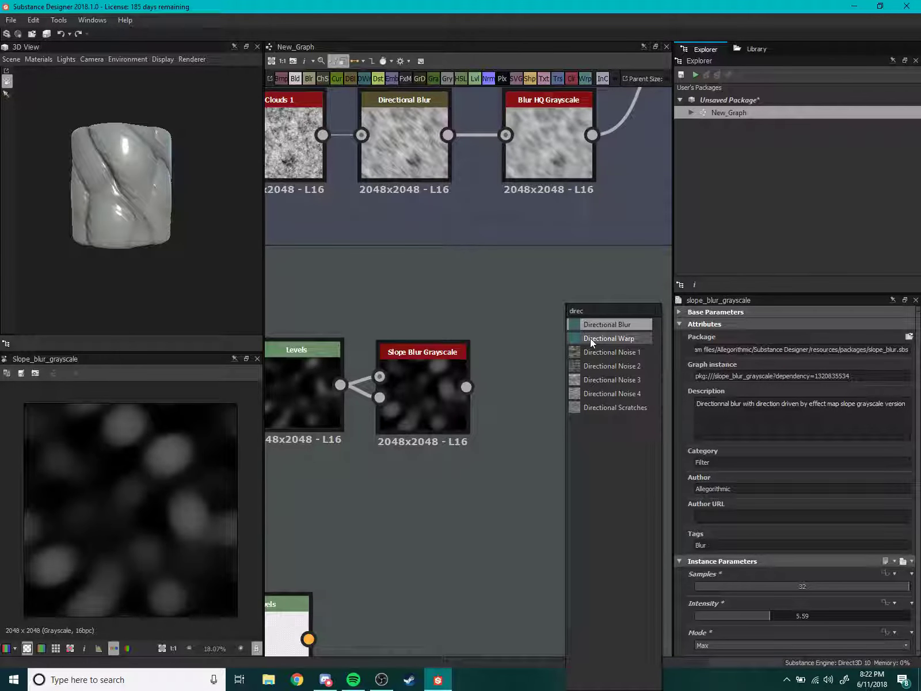
left_click(590, 338)
left_click_drag(466, 387, 570, 408)
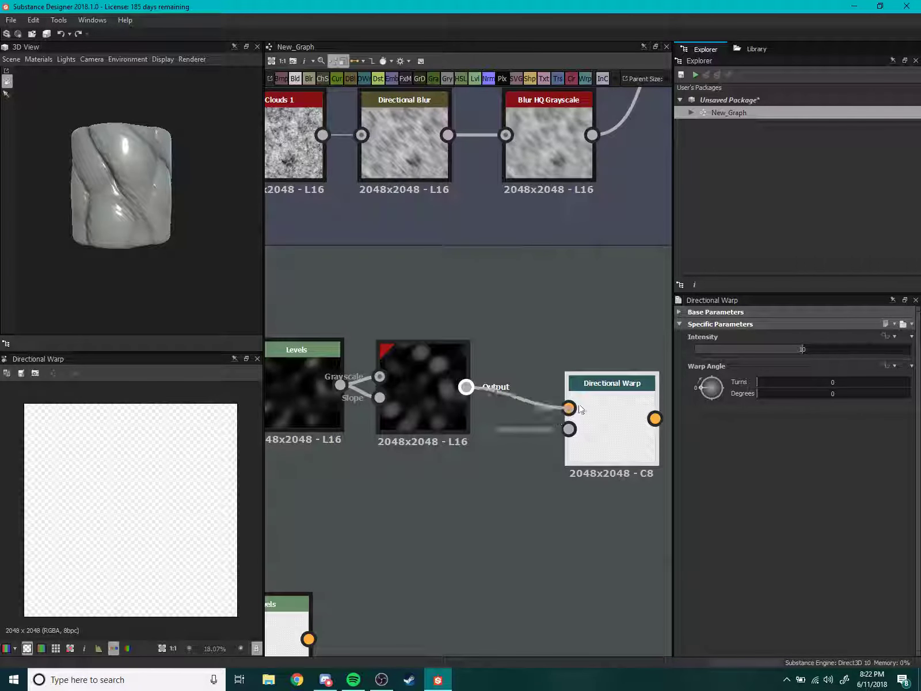
scroll(637, 354, "down", 3)
middle_click_drag(632, 351, 644, 377)
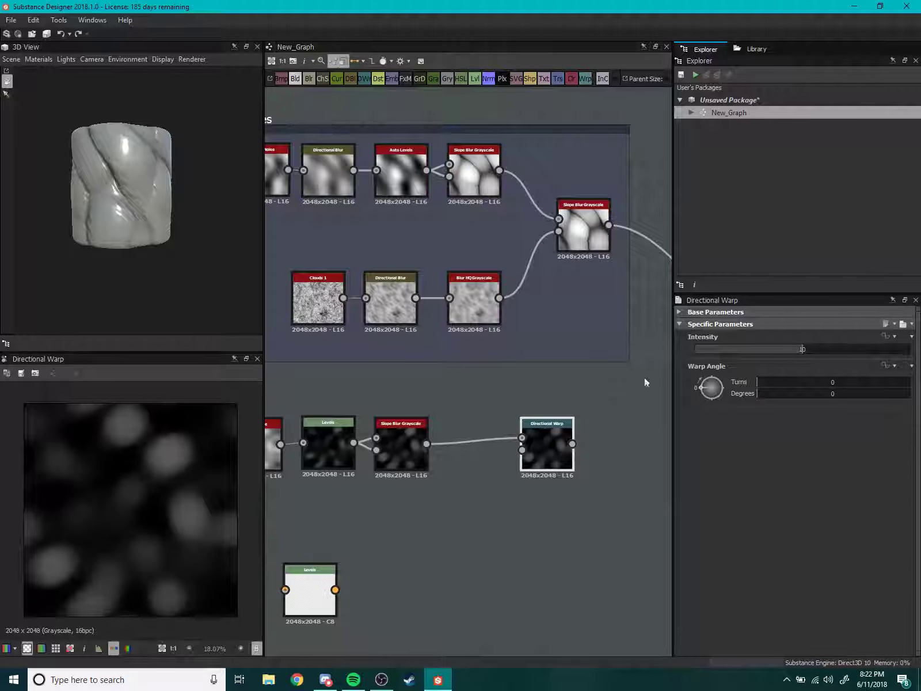
mouse_move(517, 379)
middle_mouse_down()
mouse_move(554, 395)
mouse_move(592, 382)
mouse_move(563, 372)
mouse_move(569, 399)
mouse_move(551, 359)
middle_mouse_up()
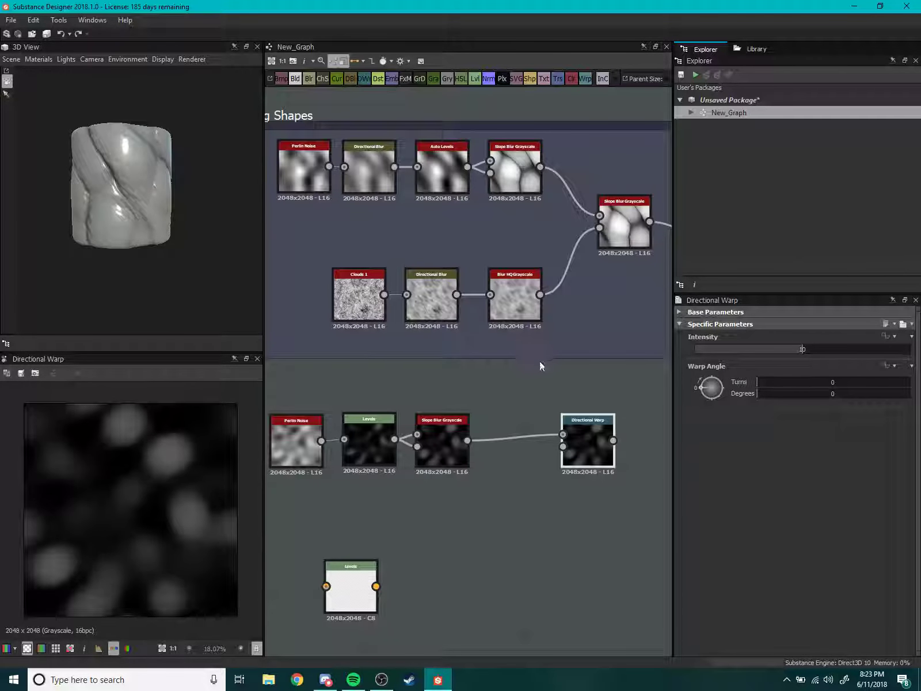
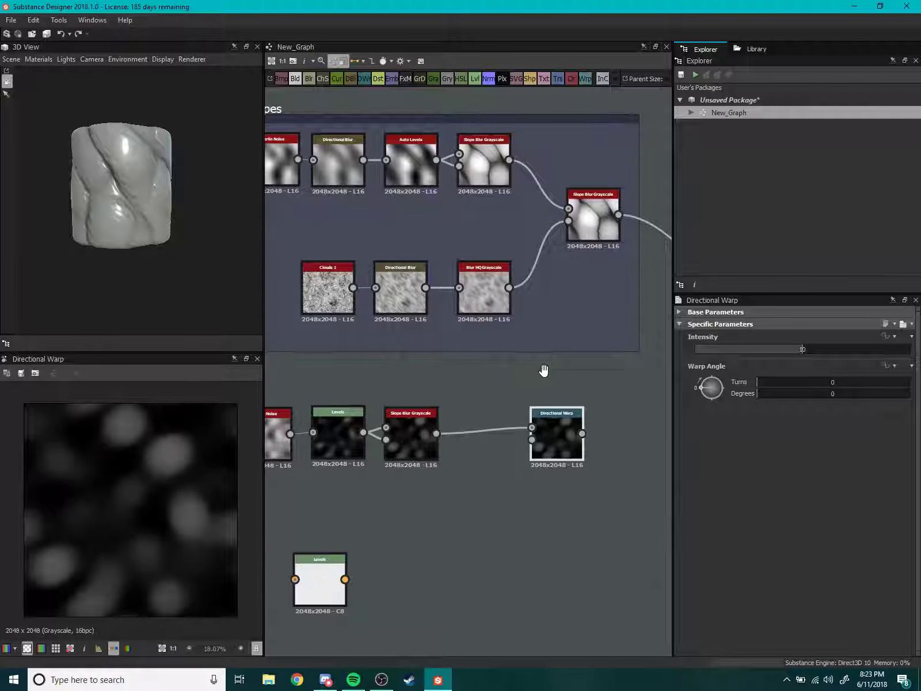
Connect the Auto Levels output to the Directional Warp intensity input.
mouse_move(562, 369)
middle_mouse_down()
mouse_move(539, 360)
mouse_move(528, 282)
middle_mouse_up()
mouse_move(555, 345)
middle_mouse_down()
mouse_move(472, 235)
mouse_move(485, 206)
middle_mouse_up()
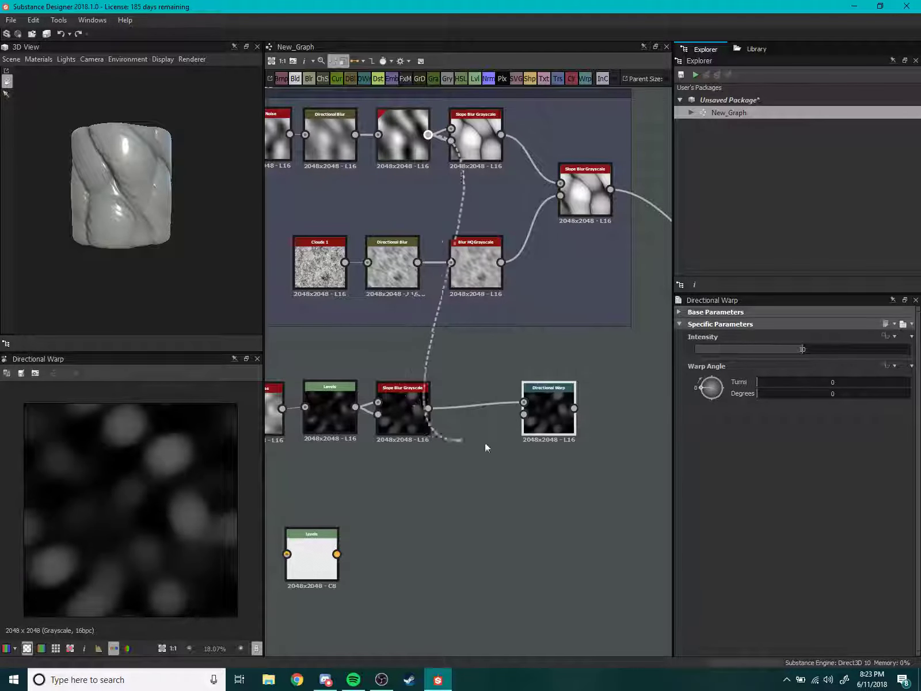
left_click_drag(427, 136, 523, 413)
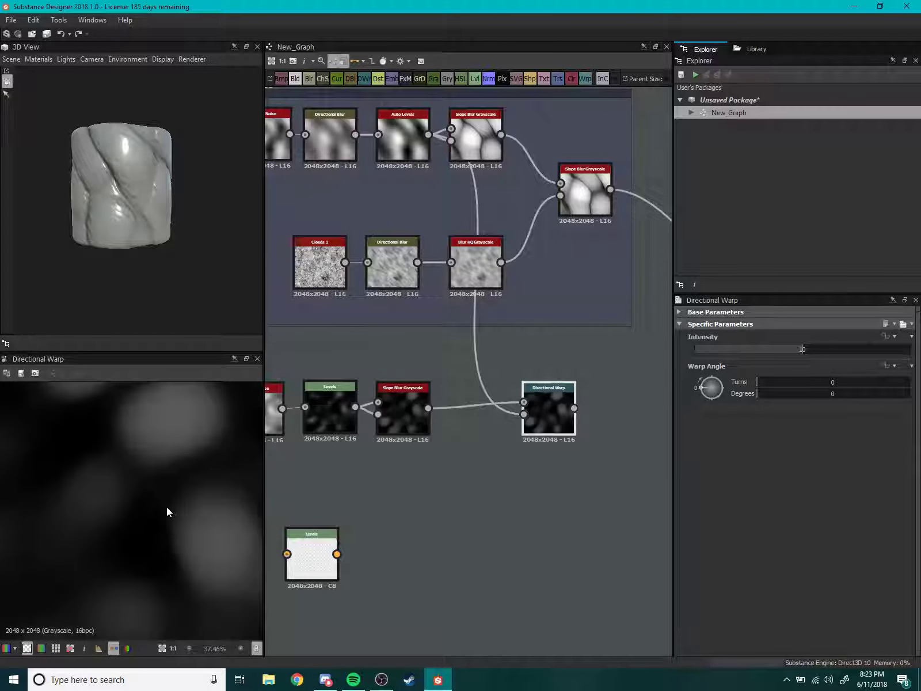
scroll(168, 510, "down", 1)
Try Directional Warp intensity values of 10, then 0.
left_click_drag(845, 354, 907, 349)
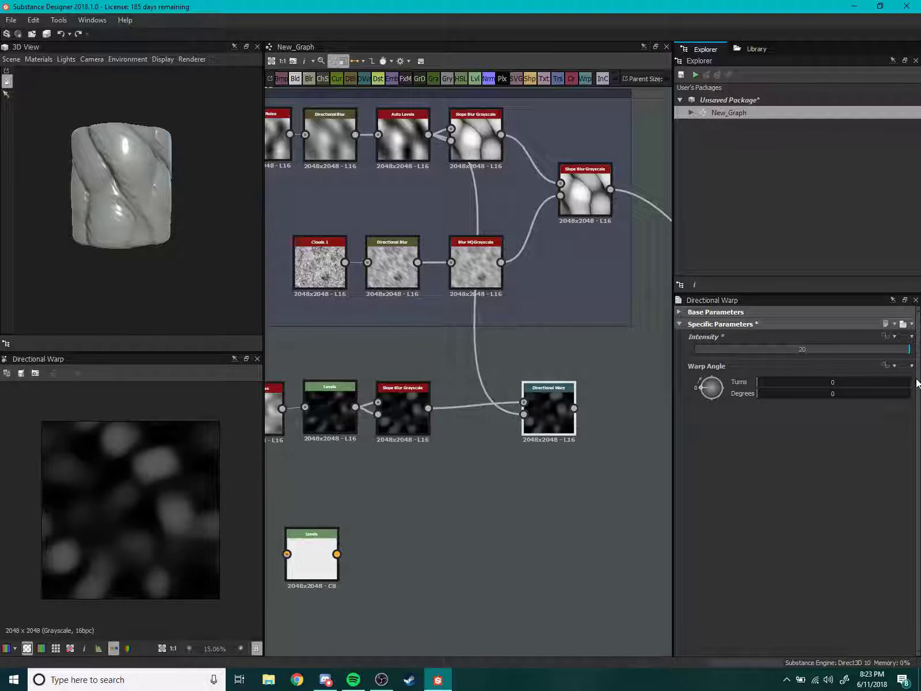
double_click(823, 349)
type("100")
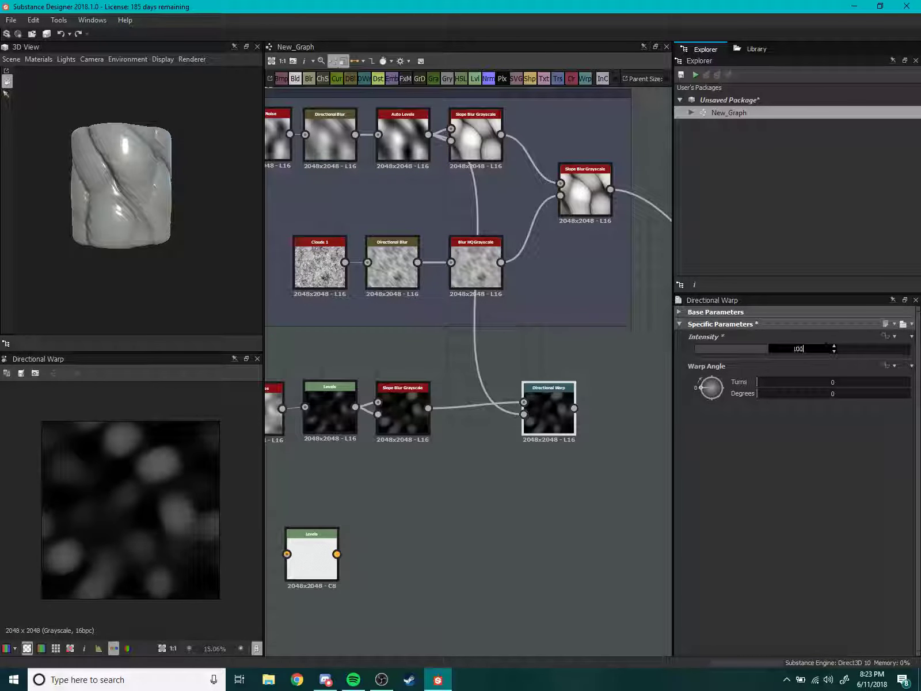
key("Return")
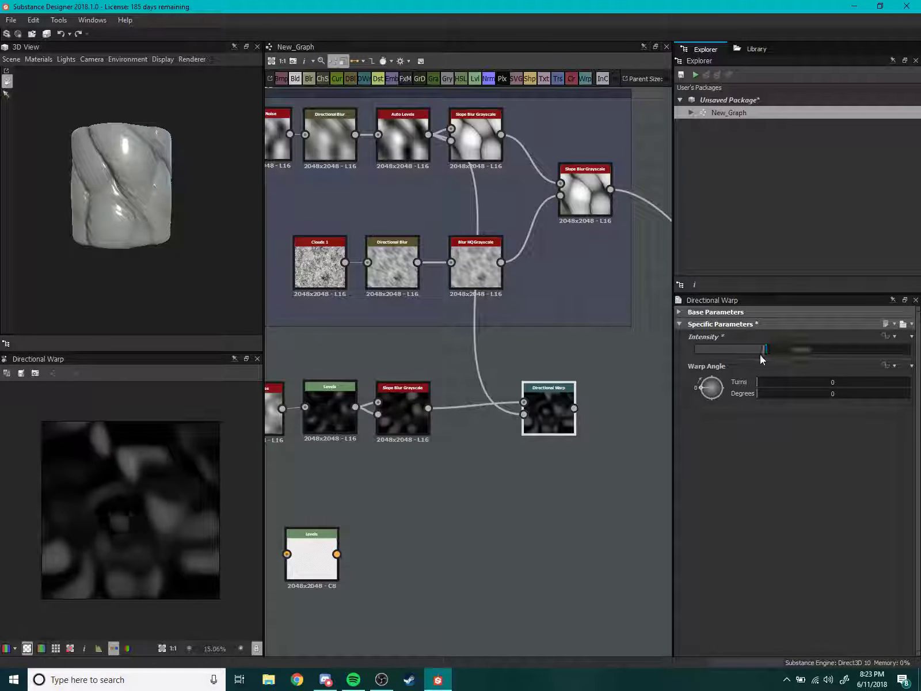
mouse_move(804, 350)
left_mouse_down()
mouse_move(694, 350)
mouse_move(713, 367)
left_mouse_up()
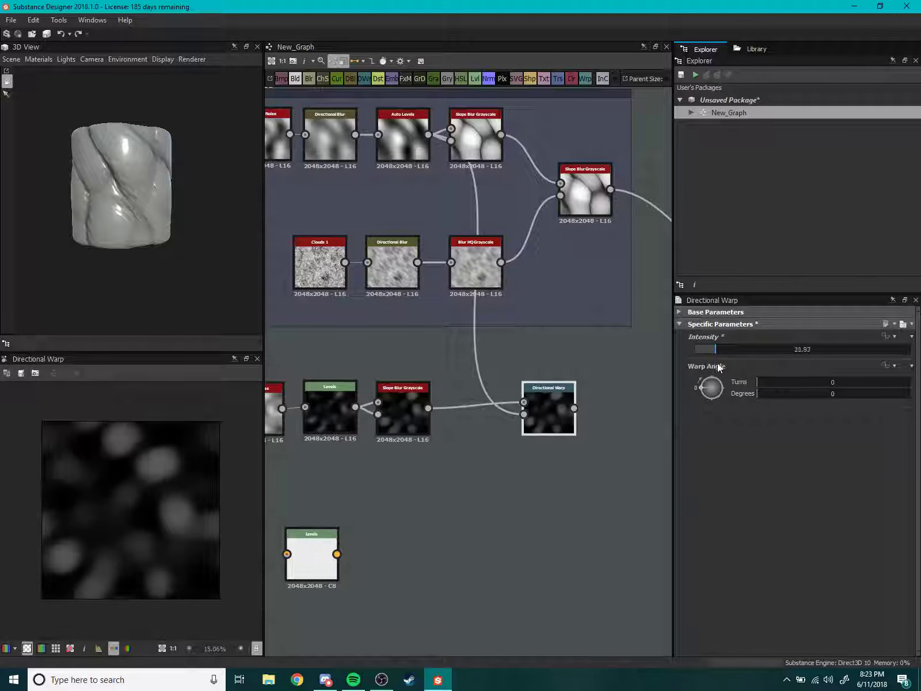
Wire Slope Blur Grayscale into Directional Warp and drop the warp intensity to 0.
middle_click_drag(612, 401, 488, 405)
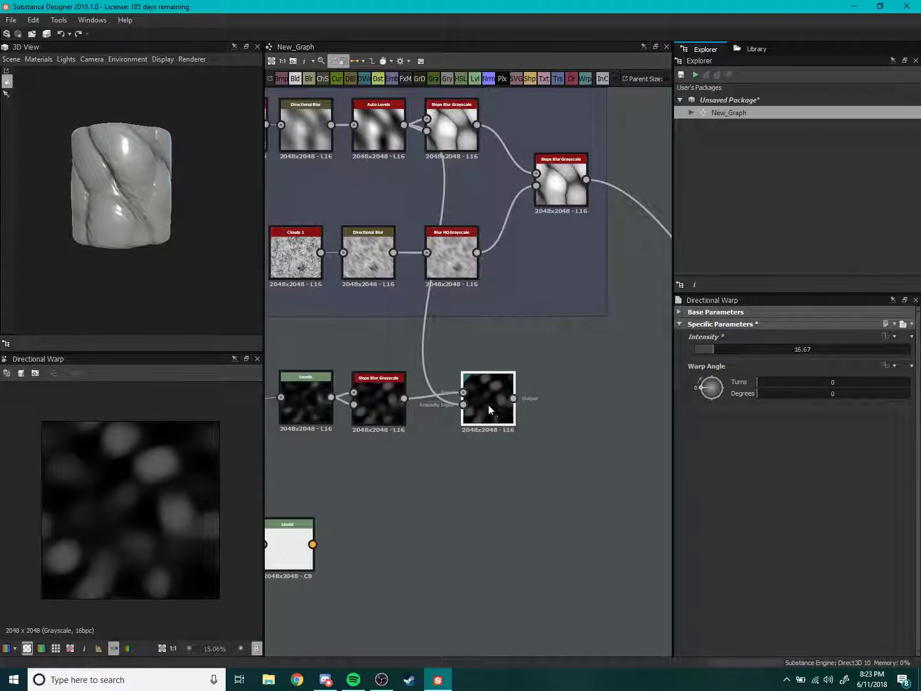
scroll(506, 424, "up", 2)
scroll(522, 426, "down", 3)
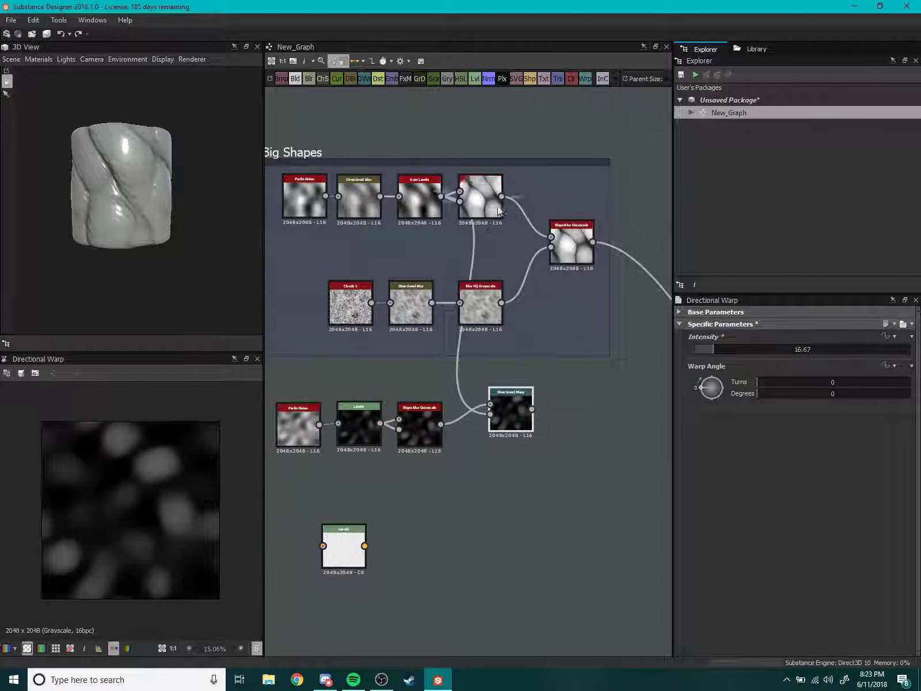
left_click_drag(502, 197, 499, 416)
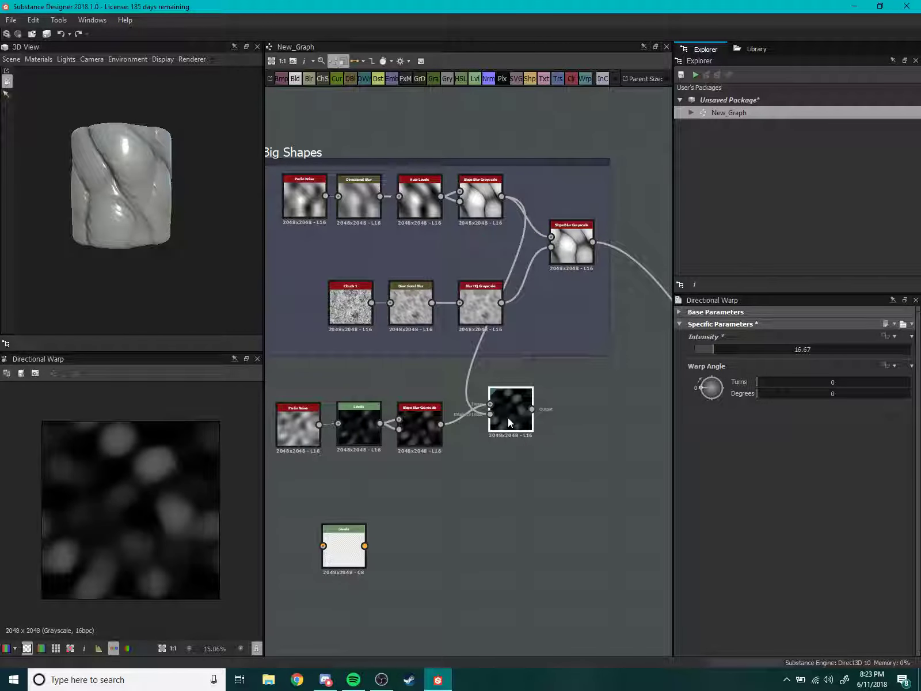
scroll(159, 461, "up", 5)
scroll(163, 493, "down", 4)
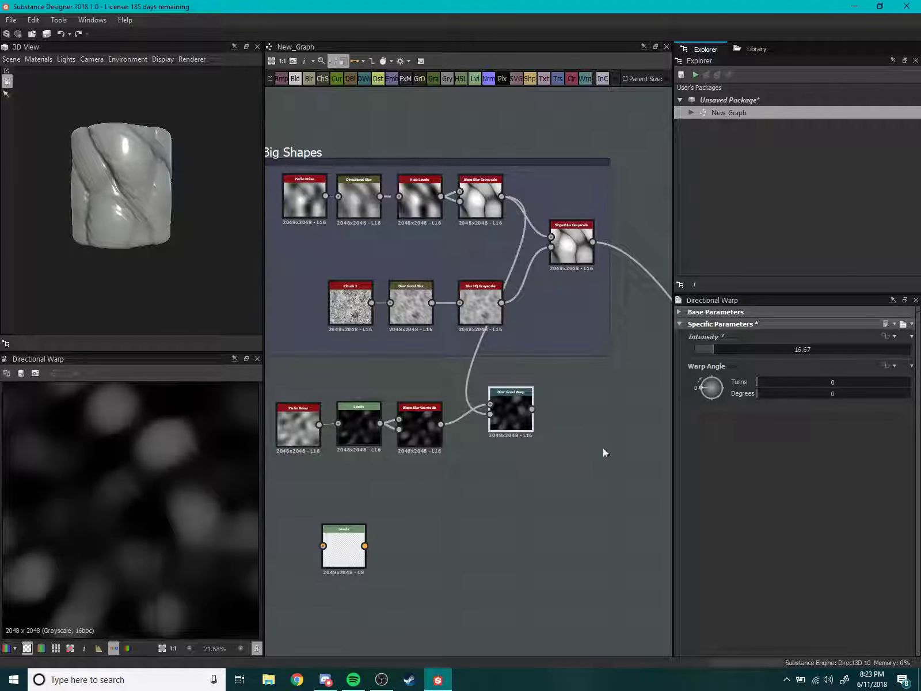
mouse_move(711, 347)
left_mouse_down()
mouse_move(675, 352)
mouse_move(834, 361)
mouse_move(695, 374)
left_mouse_up()
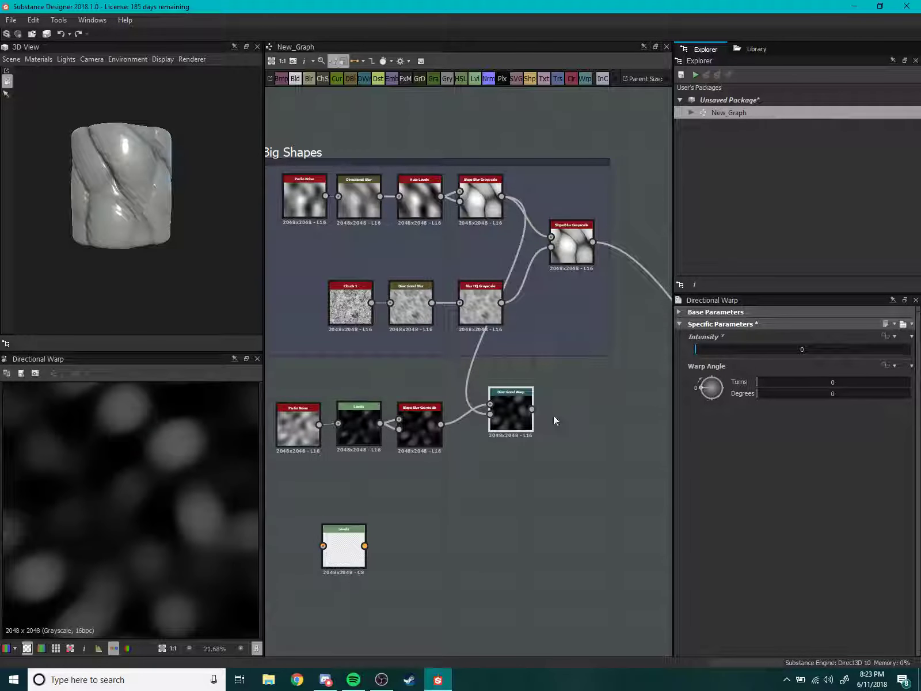
middle_click_drag(553, 415, 552, 446)
Reconnect Auto Levels to Directional Warp and raise the warp intensity to 50.54.
left_click_drag(511, 438, 526, 485)
scroll(562, 420, "up", 1)
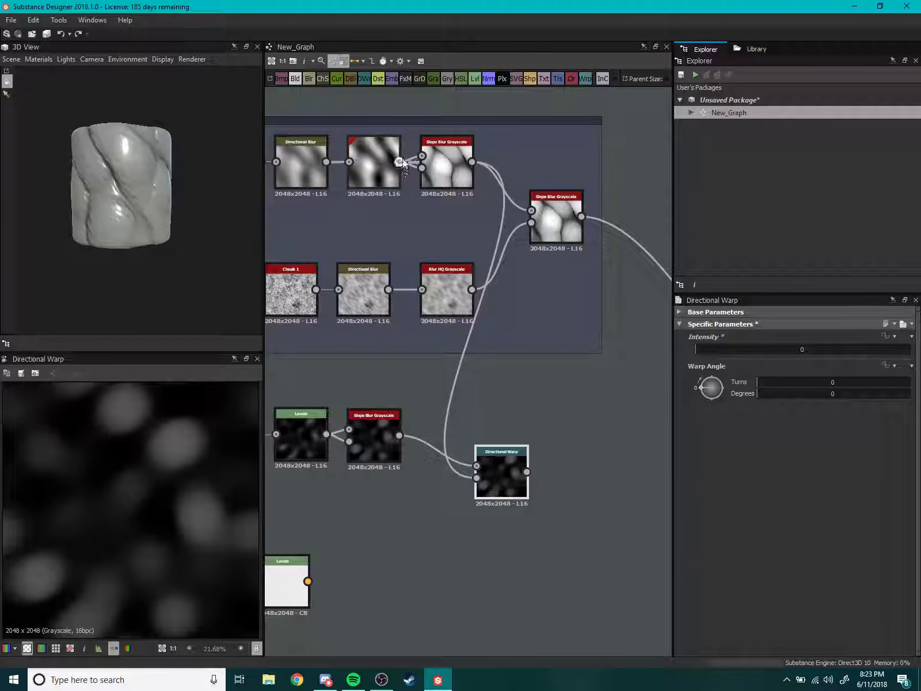
mouse_move(399, 162)
left_mouse_down()
mouse_move(465, 473)
mouse_move(473, 436)
mouse_move(489, 485)
mouse_move(501, 455)
left_mouse_up()
left_click_drag(724, 356, 749, 349)
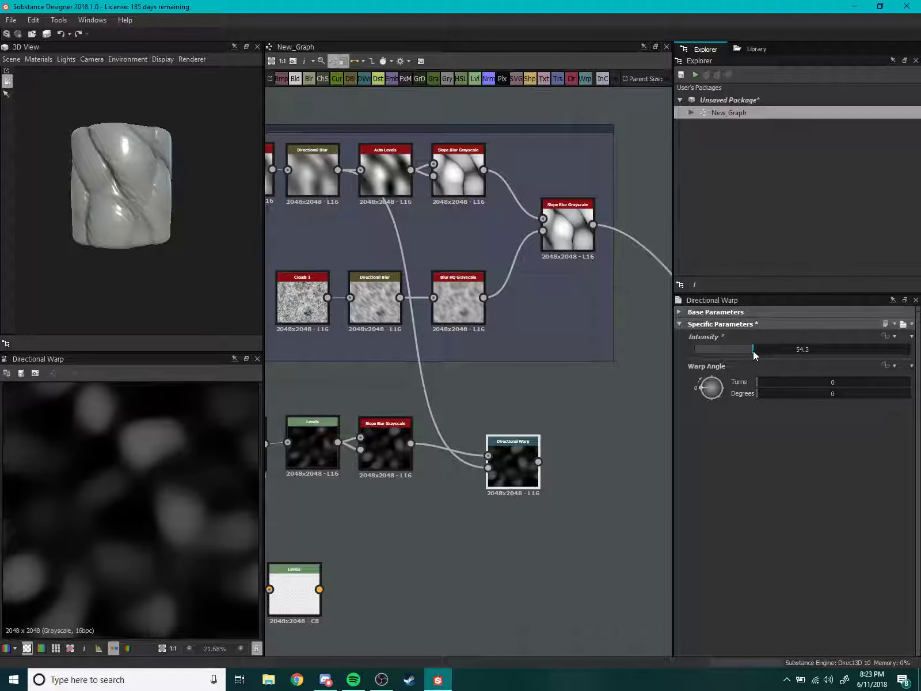
scroll(502, 405, "down", 4)
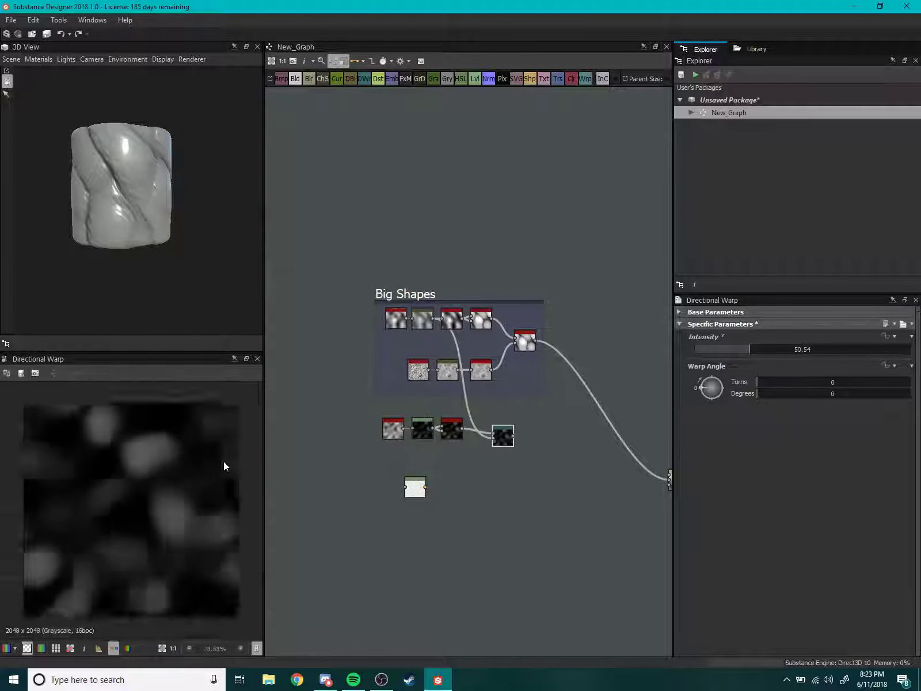
scroll(153, 511, "down", 1)
scroll(506, 451, "up", 2)
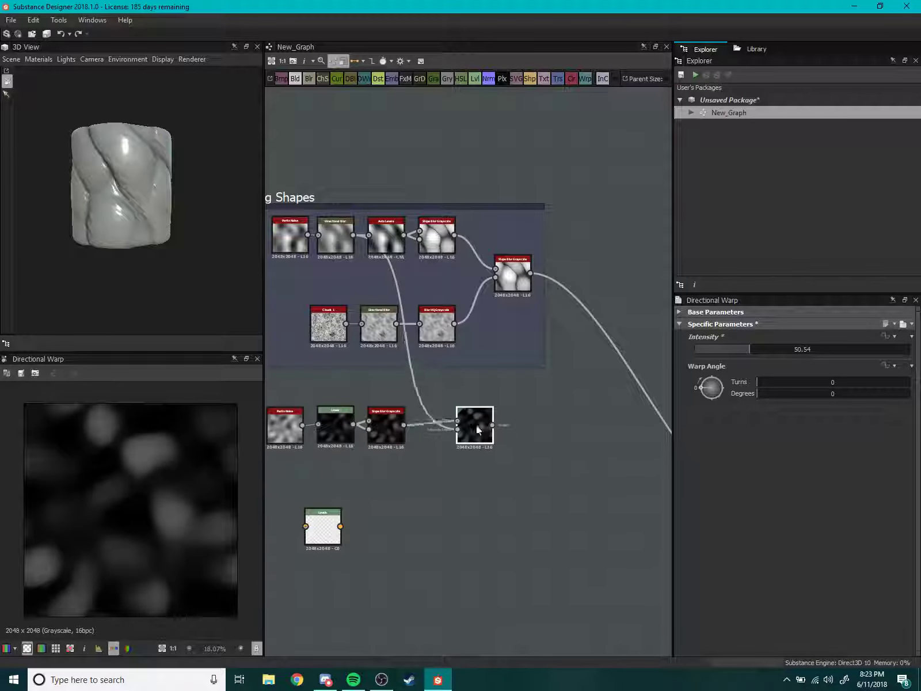
scroll(487, 387, "up", 1)
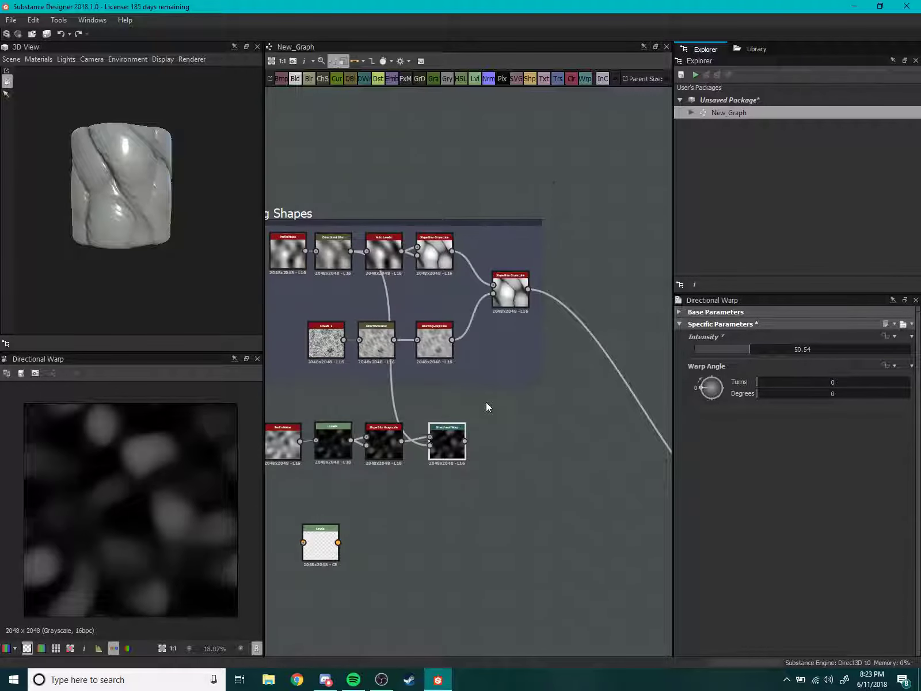
scroll(485, 402, "up", 1)
scroll(518, 380, "up", 1)
scroll(539, 400, "down", 2)
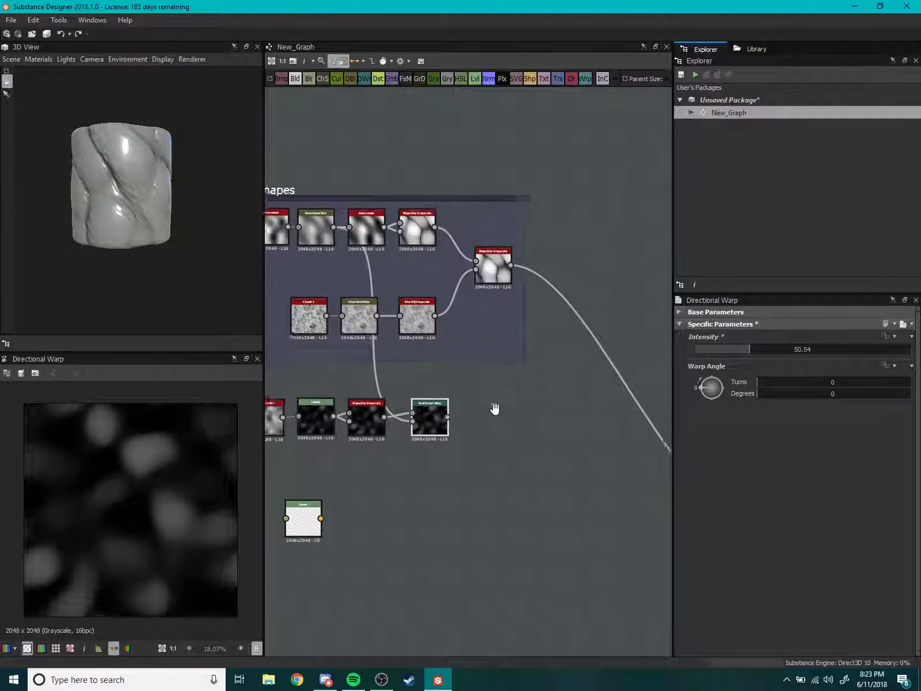
scroll(465, 390, "up", 1)
scroll(513, 391, "up", 1)
scroll(481, 382, "up", 1)
Add a Slope Blur Grayscale node after the Directional Warp.
middle_click_drag(482, 384, 496, 387)
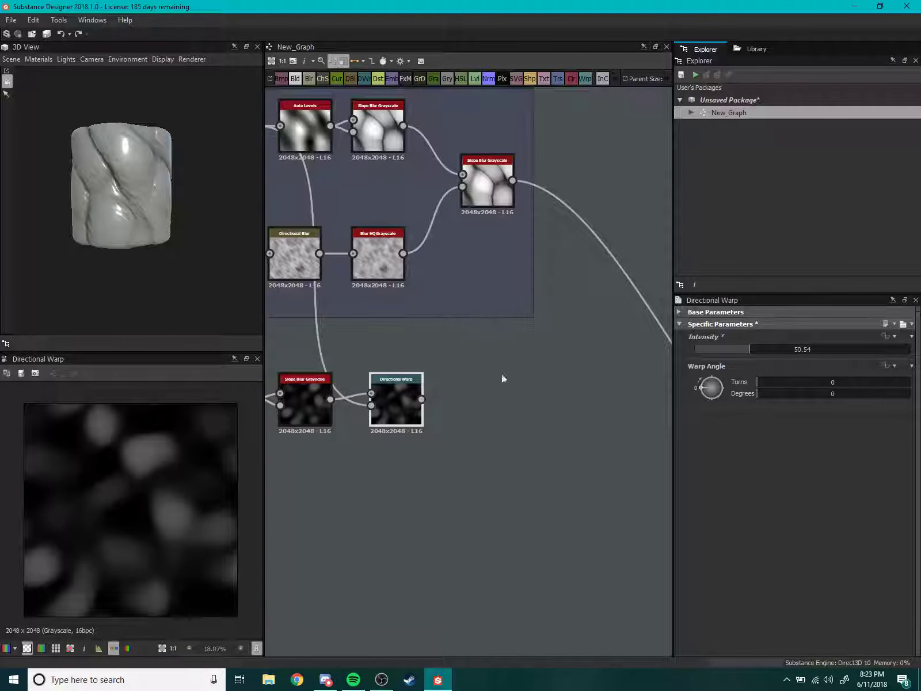
key("space")
type("slope")
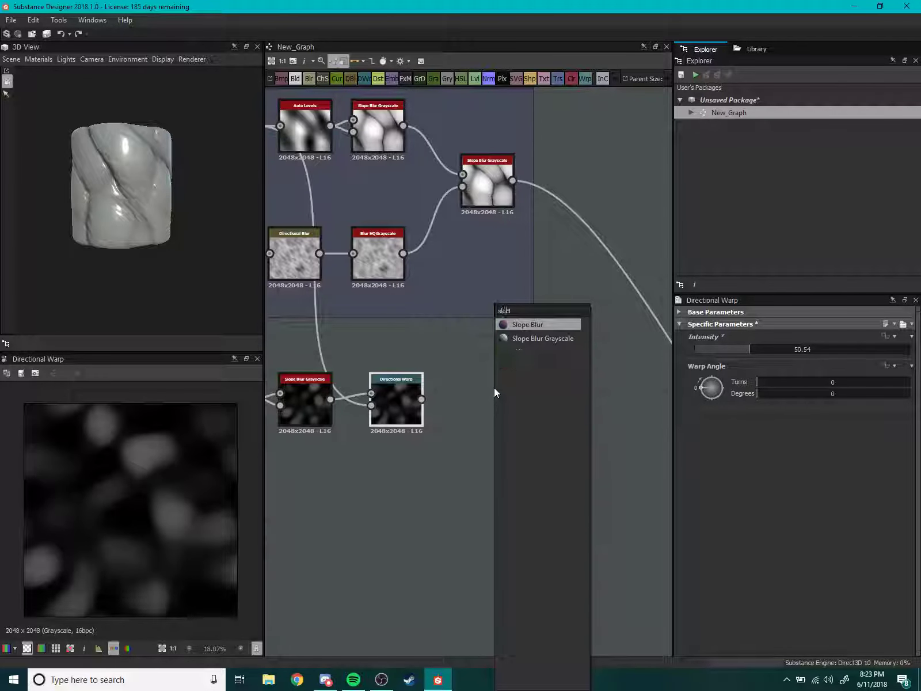
key("Down")
key("Return")
left_click_drag(490, 383, 531, 378)
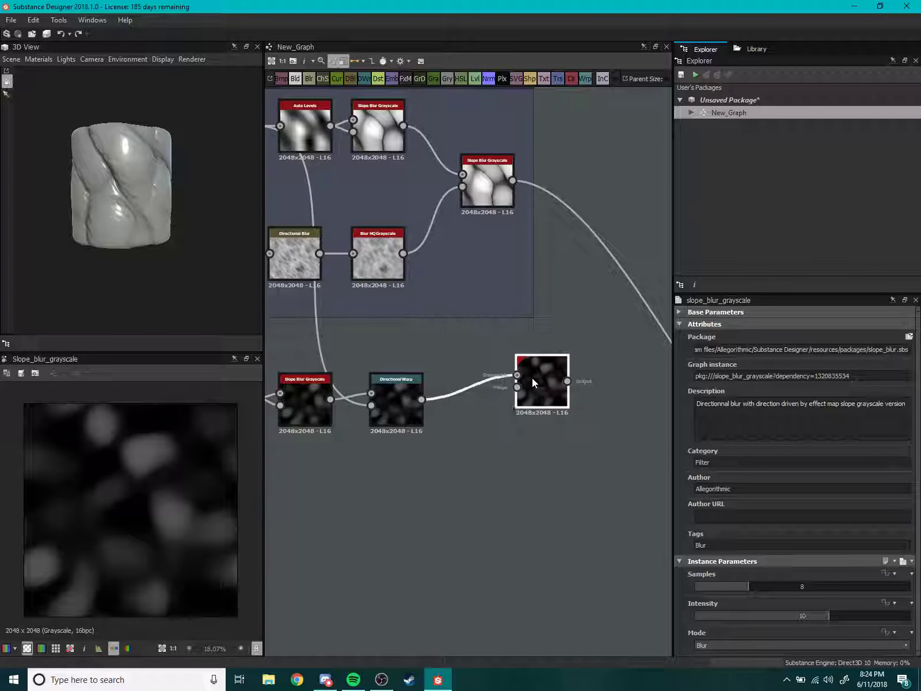
middle_click_drag(457, 291, 460, 281)
Feed Blur HQ Grayscale into the slope input and set 32 samples with lower intensity.
left_click_drag(491, 376, 519, 368)
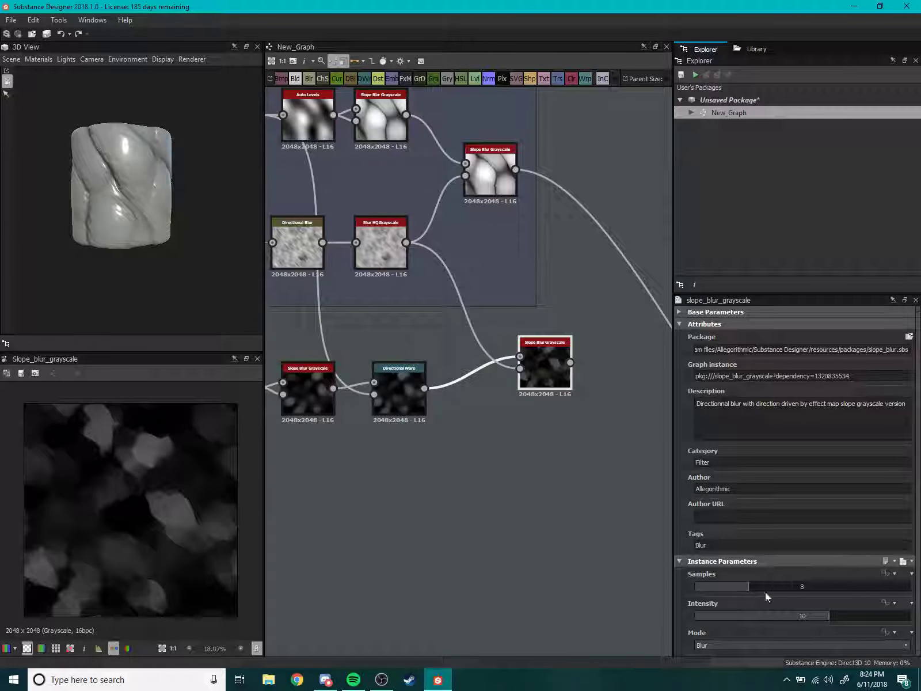
left_click_drag(808, 587, 919, 589)
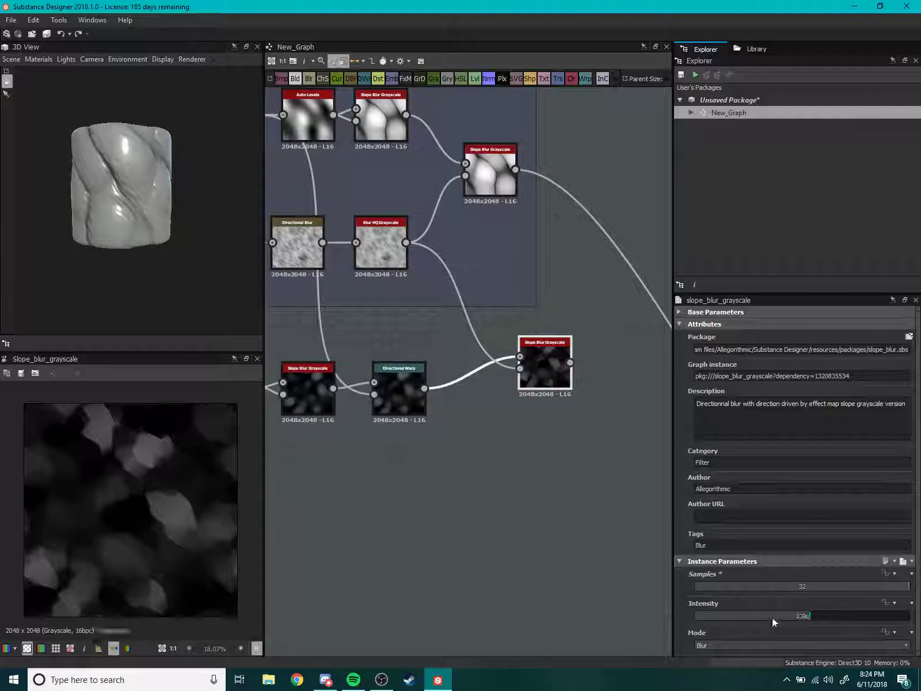
left_click_drag(772, 617, 675, 619)
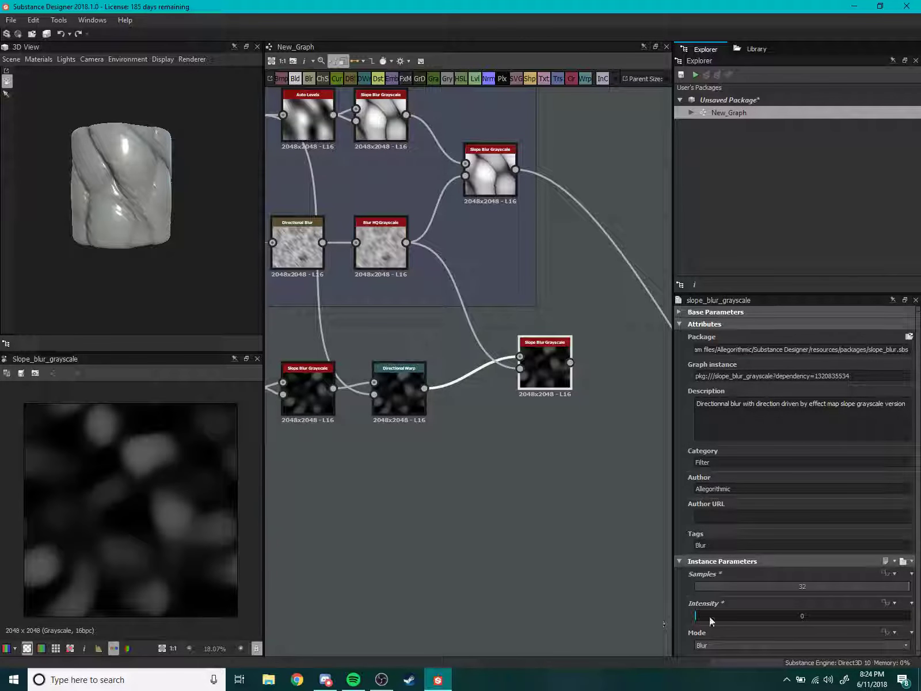
Switch the slope input to Directional Blur, set intensity 0, and reposition the node.
mouse_move(427, 448)
middle_mouse_down()
mouse_move(556, 479)
mouse_move(467, 461)
middle_mouse_up()
left_click_drag(570, 392, 571, 389)
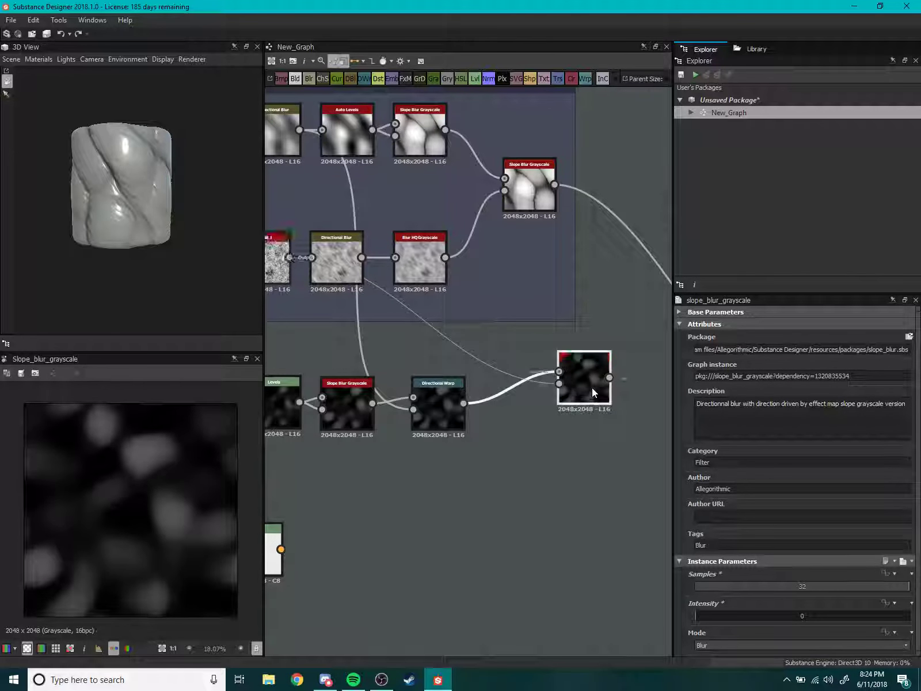
mouse_move(700, 616)
left_mouse_down()
mouse_move(758, 617)
mouse_move(658, 623)
mouse_move(705, 624)
mouse_move(694, 628)
left_mouse_up()
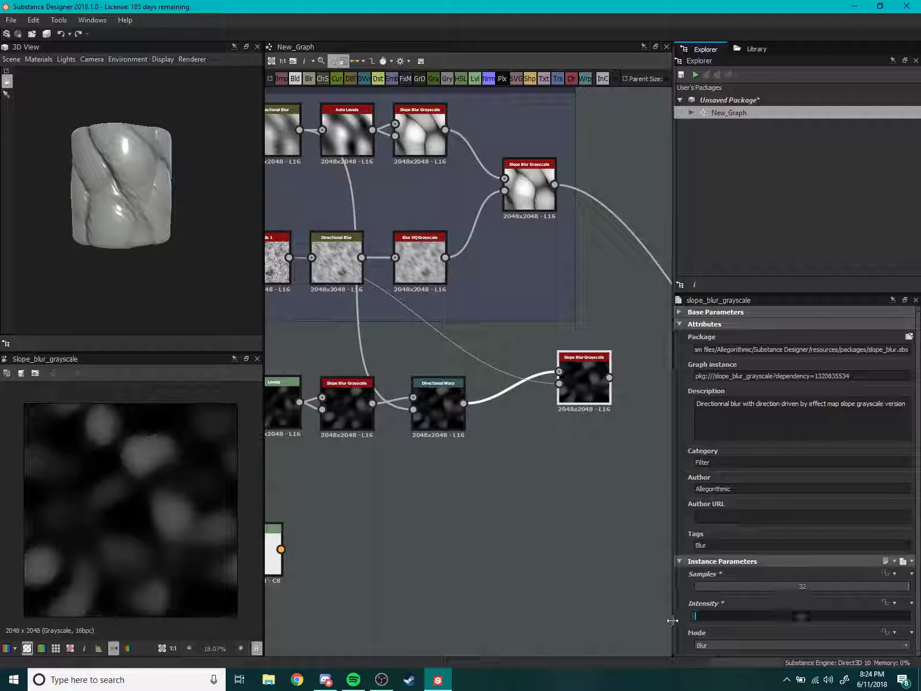
middle_click_drag(557, 583, 539, 502)
mouse_move(539, 502)
left_mouse_down()
mouse_move(501, 444)
mouse_move(629, 432)
left_mouse_up()
middle_click_drag(595, 456, 586, 424)
left_click(403, 431)
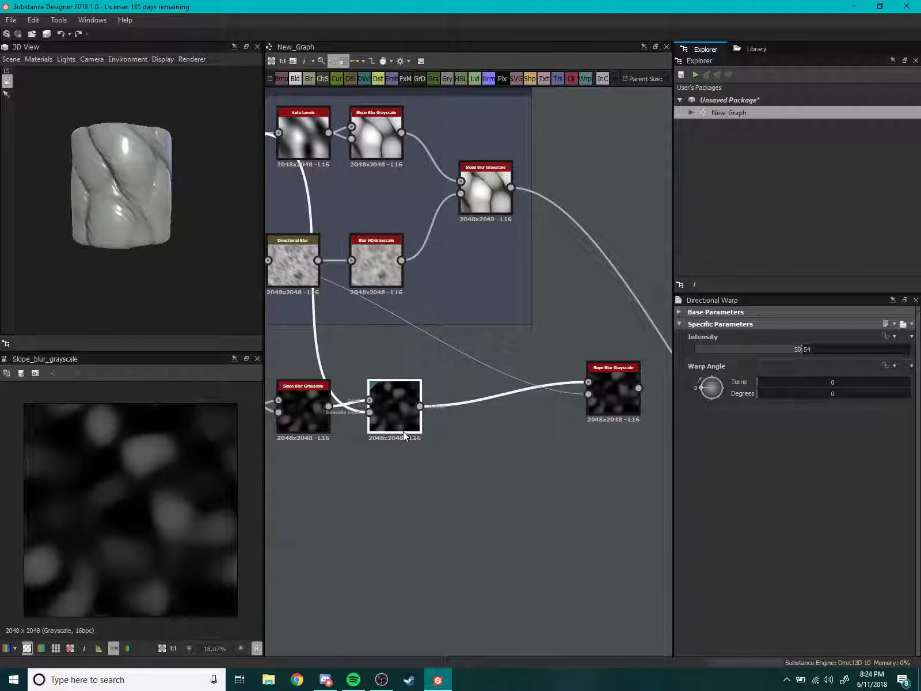
Add an Auto Levels node and line it up with the bottom row.
left_click(511, 530)
key("space")
type("auto")
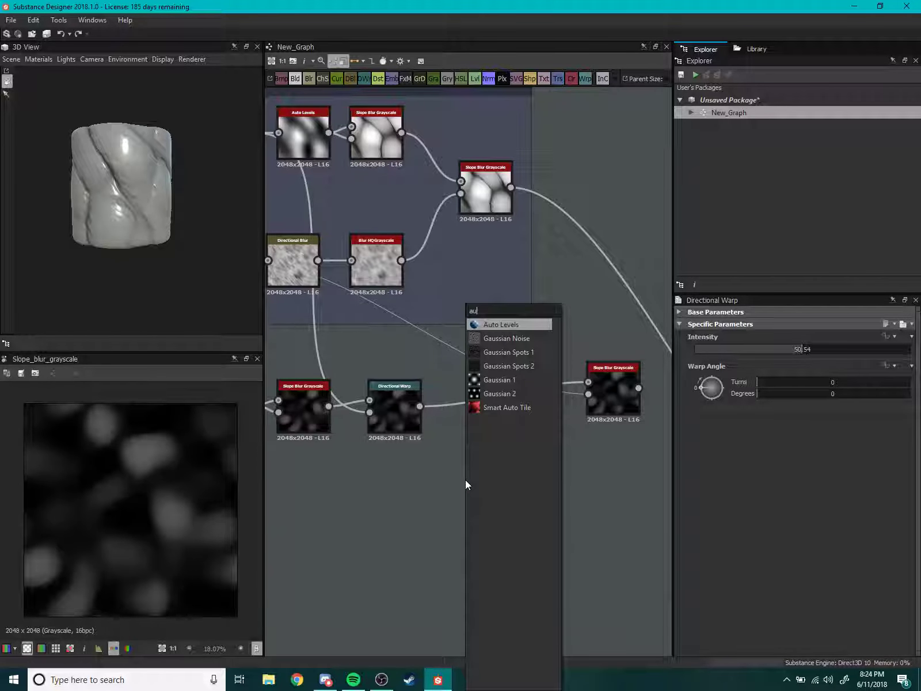
key("Return")
mouse_move(419, 406)
left_mouse_down()
mouse_move(471, 497)
mouse_move(589, 396)
left_mouse_up()
mouse_move(494, 460)
left_mouse_down()
mouse_move(504, 406)
mouse_move(487, 442)
left_mouse_up()
Insert the Auto Levels node into the Directional Warp to Slope Blur Grayscale link.
left_click(615, 406)
scroll(517, 467, "down", 2)
scroll(187, 505, "down", 3)
scroll(189, 507, "up", 2)
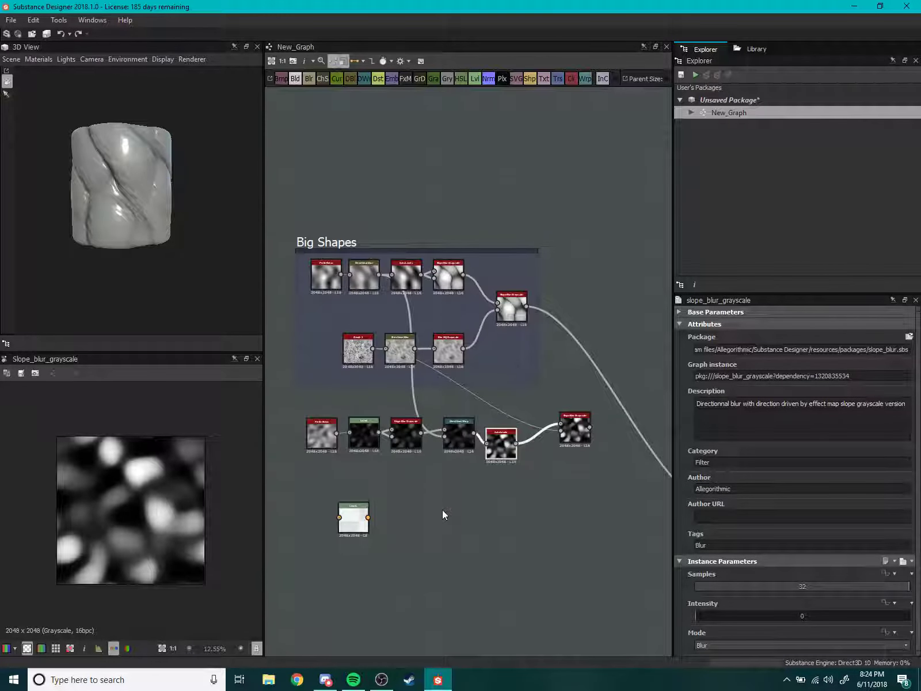
scroll(461, 496, "up", 2)
middle_click_drag(472, 480, 437, 480)
mouse_move(288, 514)
left_mouse_down()
mouse_move(396, 544)
mouse_move(426, 482)
left_mouse_up()
scroll(396, 544, "down", 3)
scroll(404, 511, "down", 2)
scroll(418, 565, "up", 4)
middle_click_drag(496, 539, 551, 528)
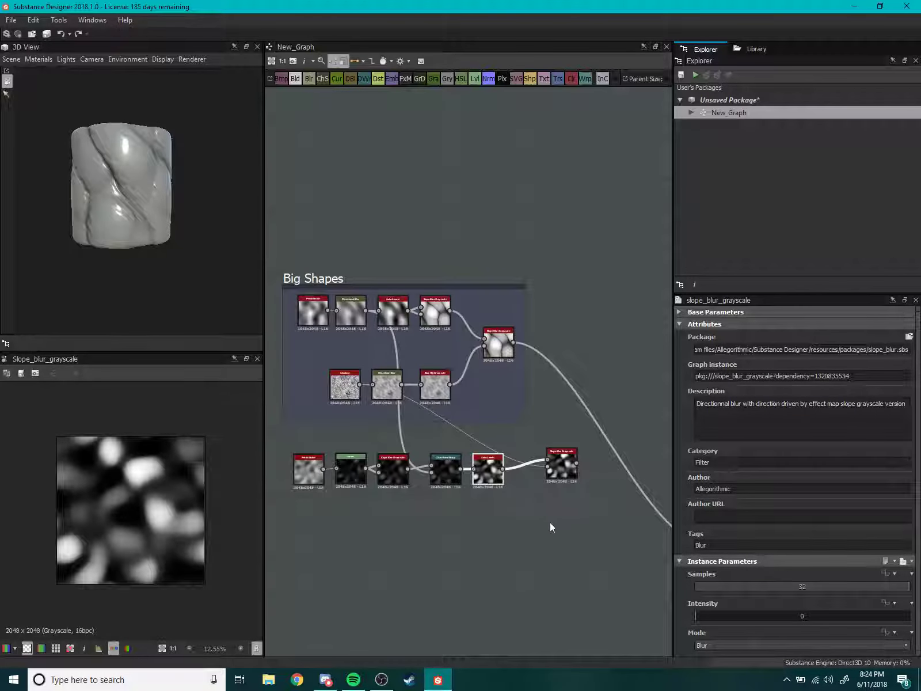
Shift the bottom row of nodes left, leaving empty space after Slope Blur Grayscale.
left_click_drag(580, 502, 296, 469)
left_click_drag(546, 484, 450, 482)
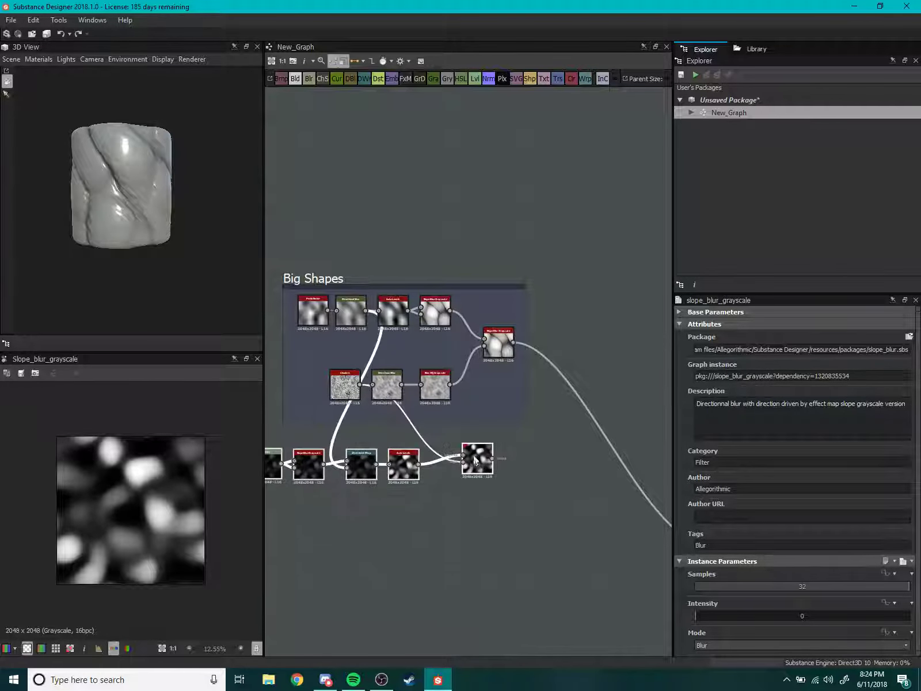
middle_click_drag(458, 504, 532, 469)
scroll(526, 489, "up", 2)
scroll(554, 417, "up", 2)
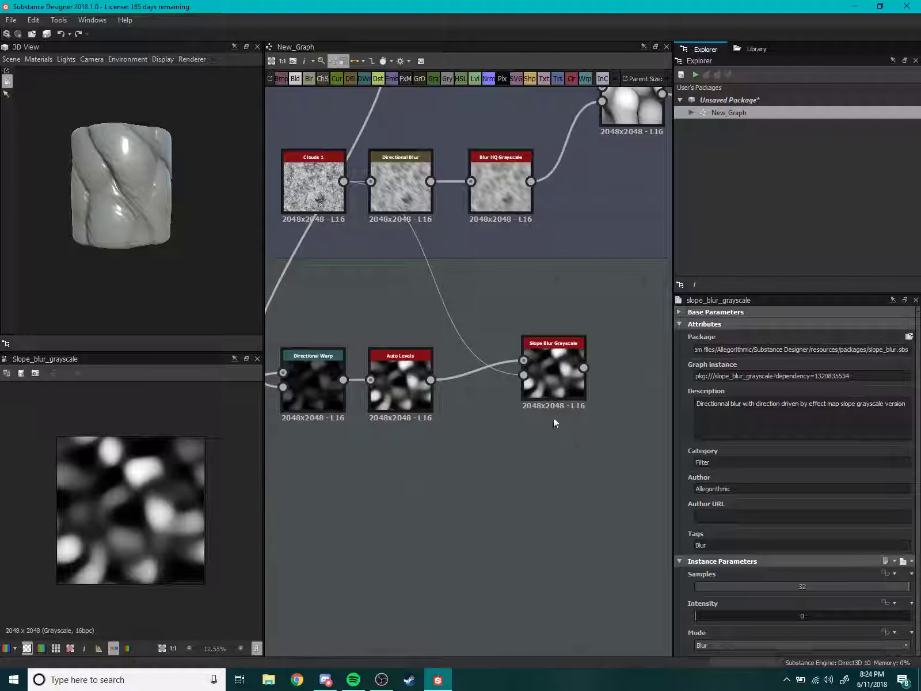
left_click_drag(553, 403, 511, 395)
middle_click_drag(512, 419, 465, 406)
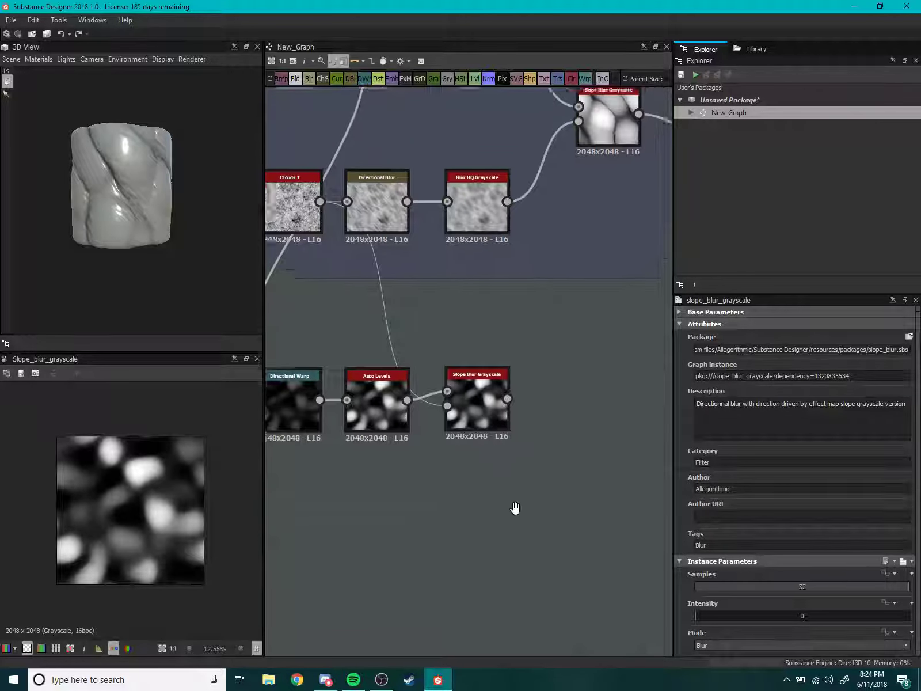
middle_click_drag(548, 465, 526, 503)
Add a Non Uniform Blur Grayscale node fed by Slope Blur Grayscale.
key("space")
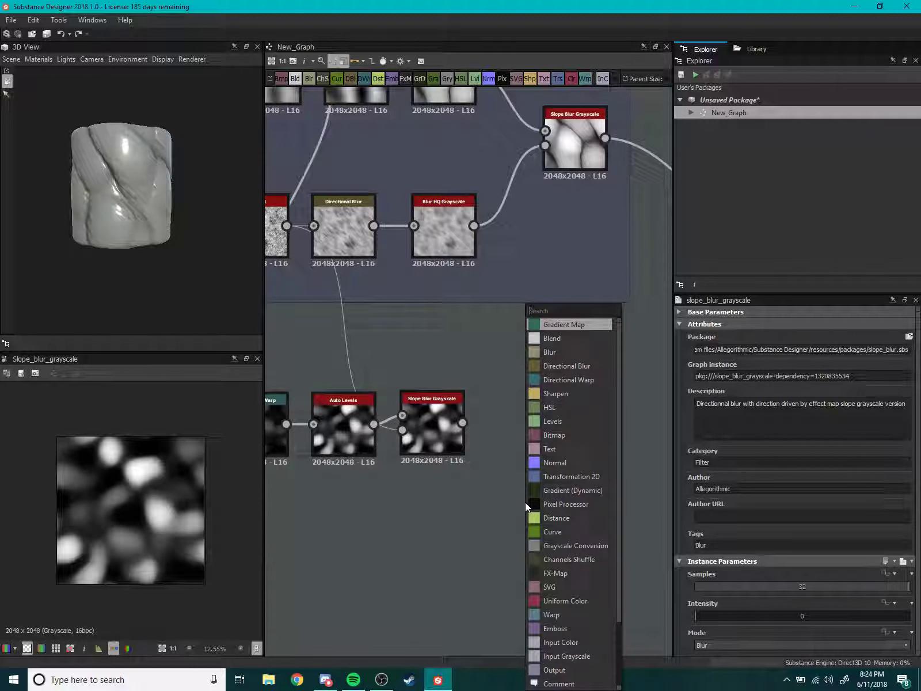
type("nonl")
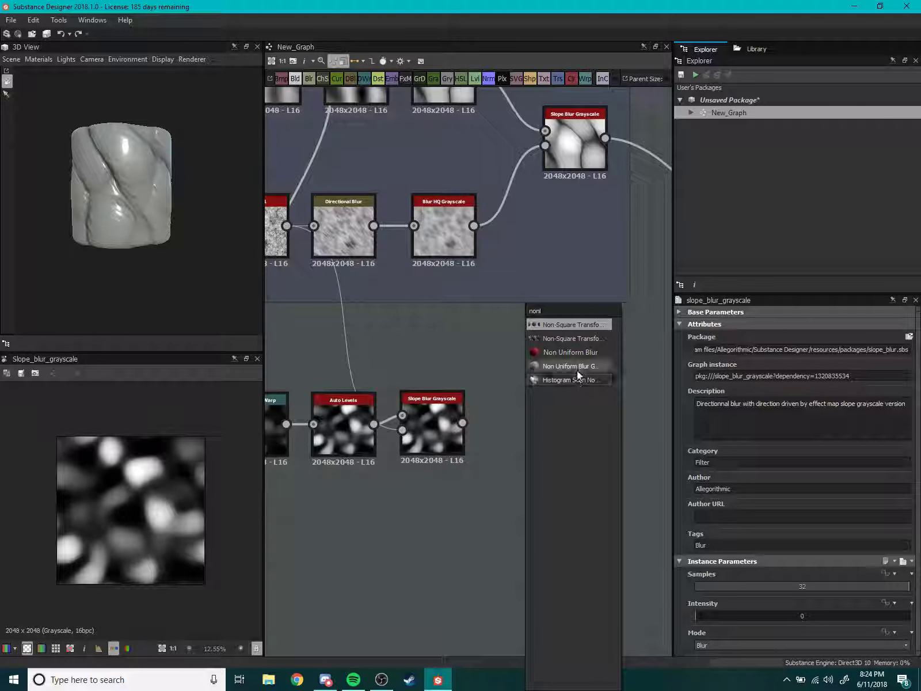
left_click(575, 367)
scroll(540, 473, "up", 3)
left_click_drag(544, 485, 560, 352)
left_click_drag(407, 386, 491, 392)
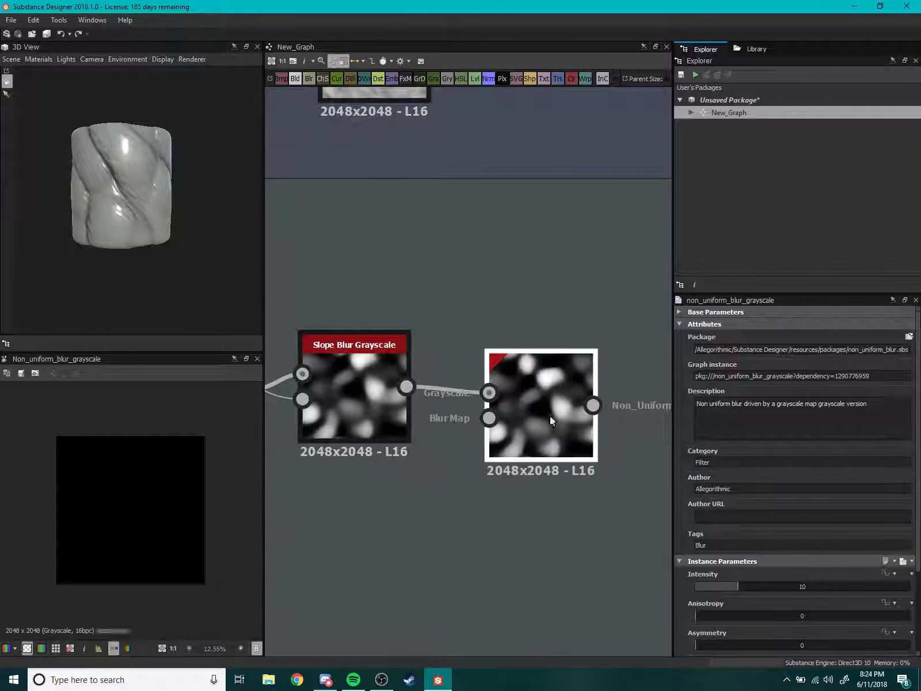
left_click_drag(550, 416, 572, 361)
scroll(427, 467, "down", 3)
scroll(496, 458, "down", 2)
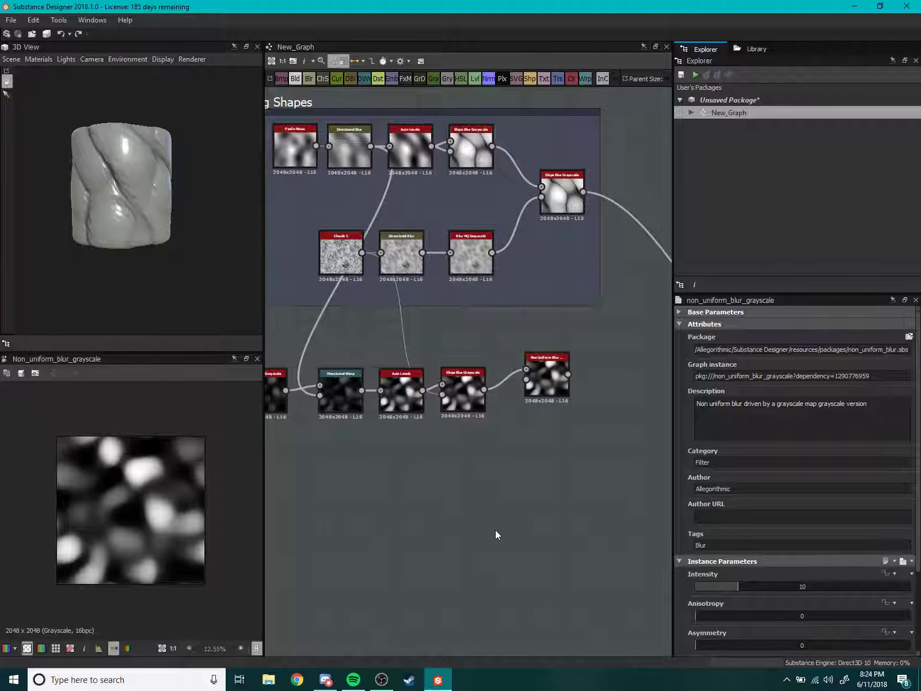
Add a BnW Spots 2 node and connect it to the Blur Map input.
key("space")
type("bn")
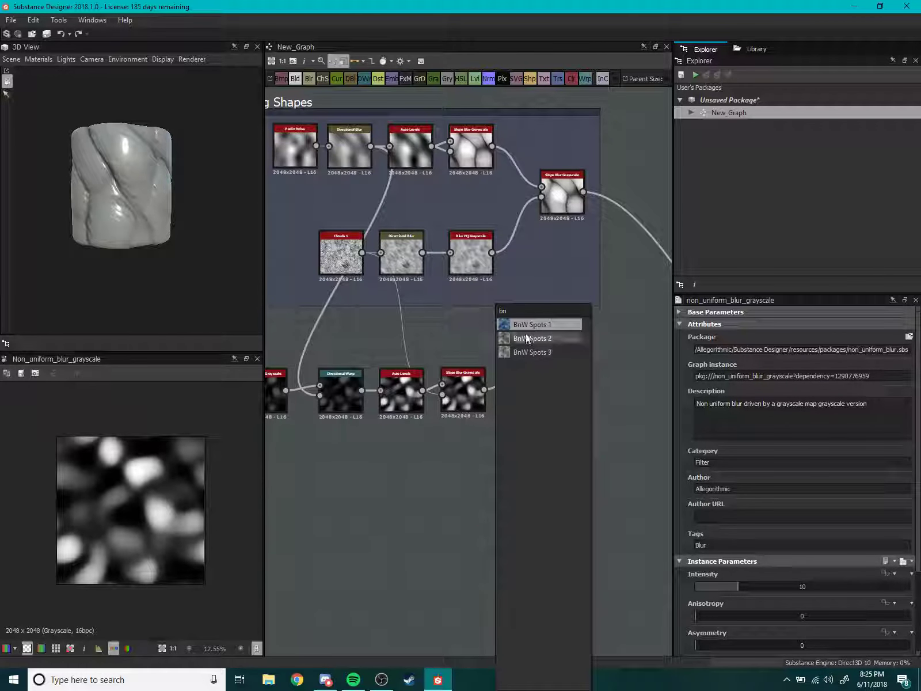
left_click(533, 339)
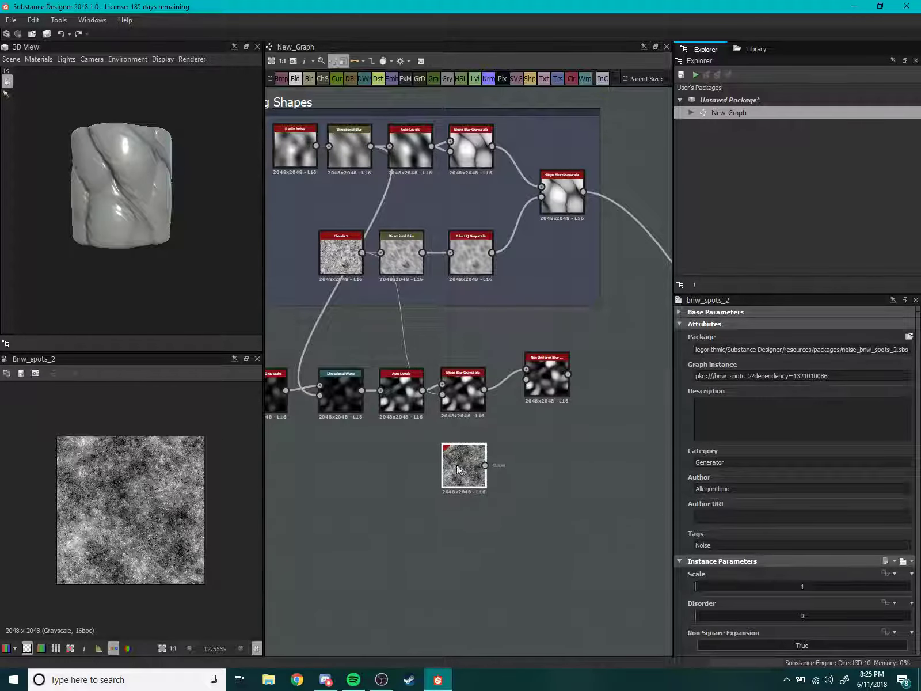
scroll(460, 461, "up", 2)
left_click_drag(426, 438, 400, 438)
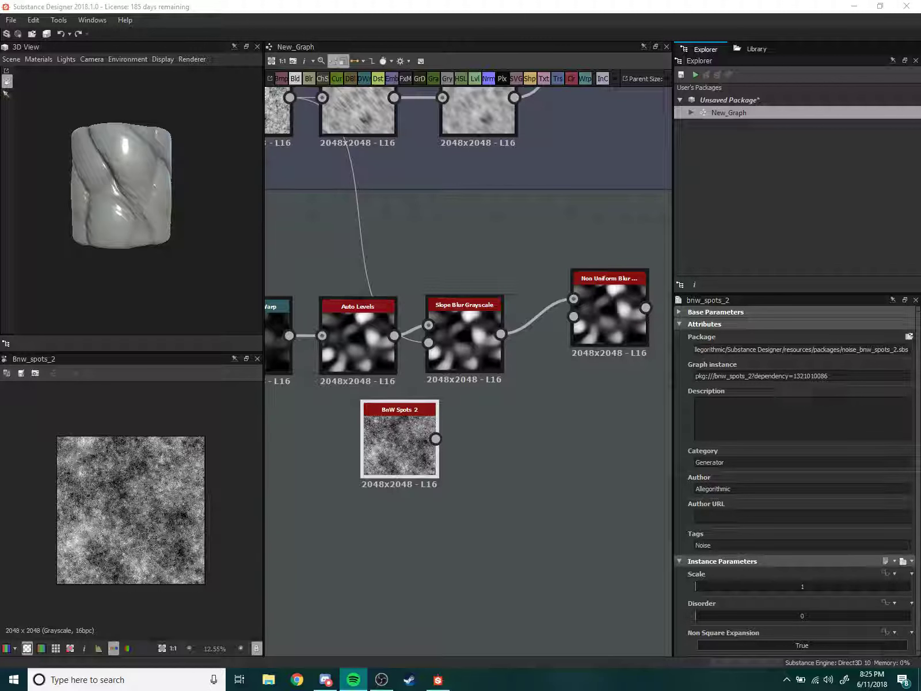
middle_click_drag(508, 495, 449, 525)
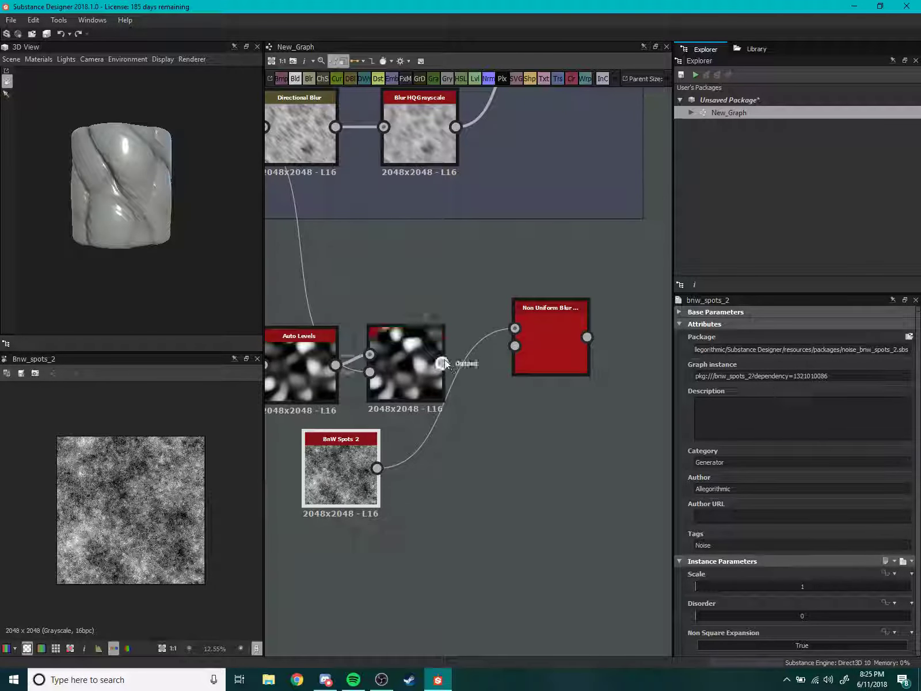
mouse_move(527, 406)
left_mouse_down()
mouse_move(379, 475)
mouse_move(514, 345)
mouse_move(533, 363)
left_mouse_up()
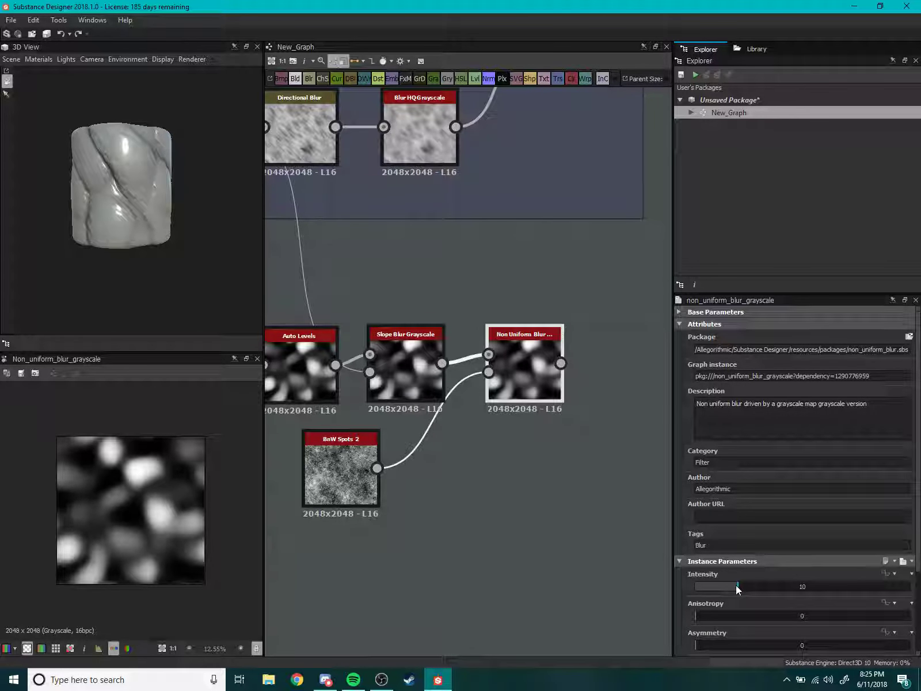
Set the Non Uniform Blur Intensity to 22.45, Anisotropy about 0.2, Asymmetry 0.
left_click_drag(832, 590, 791, 589)
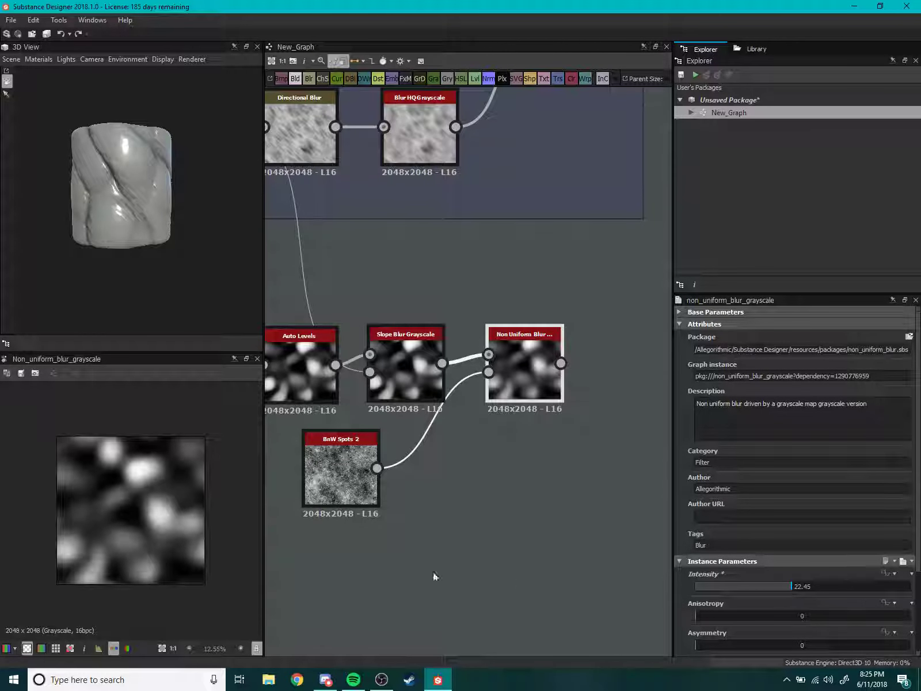
scroll(170, 534, "up", 4)
scroll(171, 530, "down", 2)
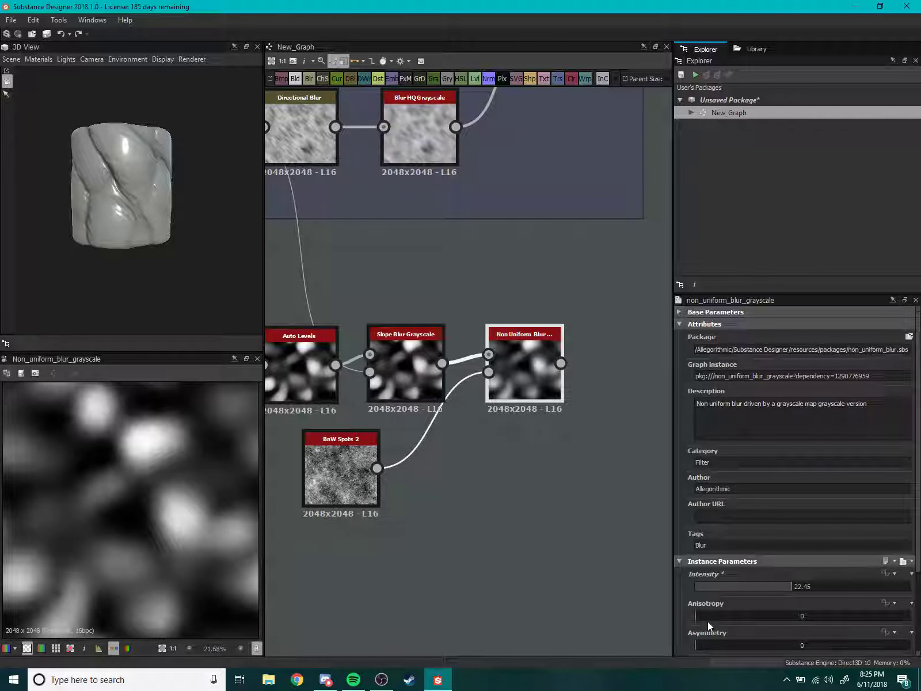
left_click_drag(708, 618, 877, 619)
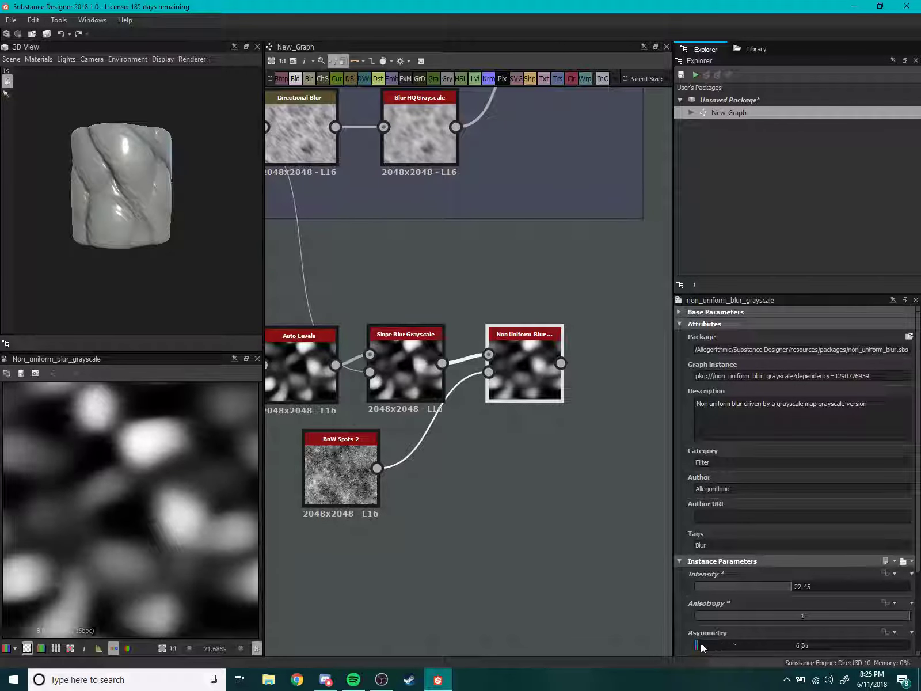
left_click_drag(701, 645, 695, 646)
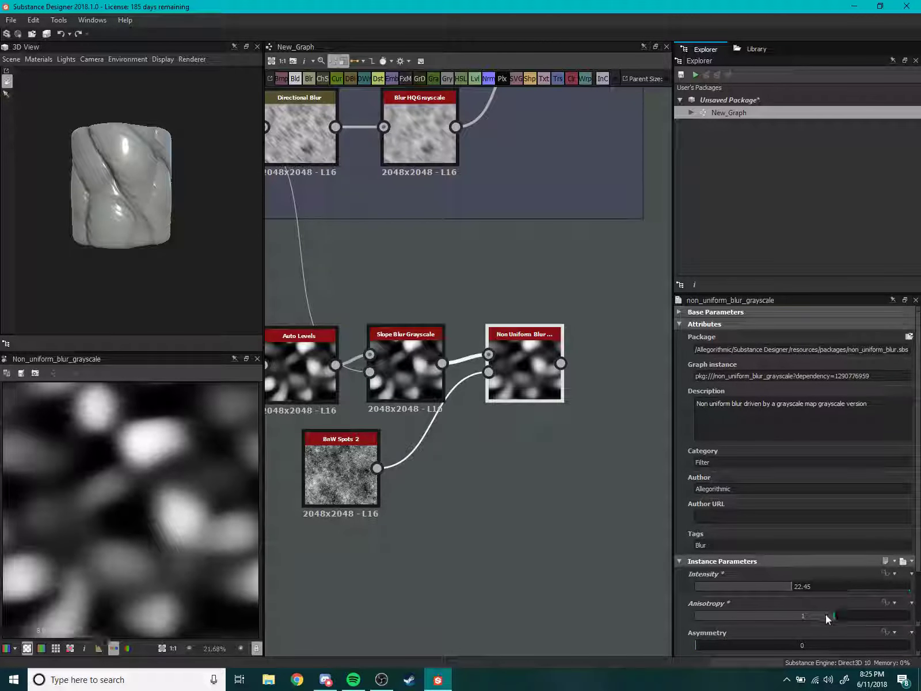
mouse_move(825, 617)
left_mouse_down()
mouse_move(740, 616)
mouse_move(851, 586)
mouse_move(668, 587)
mouse_move(806, 582)
mouse_move(785, 584)
left_mouse_up()
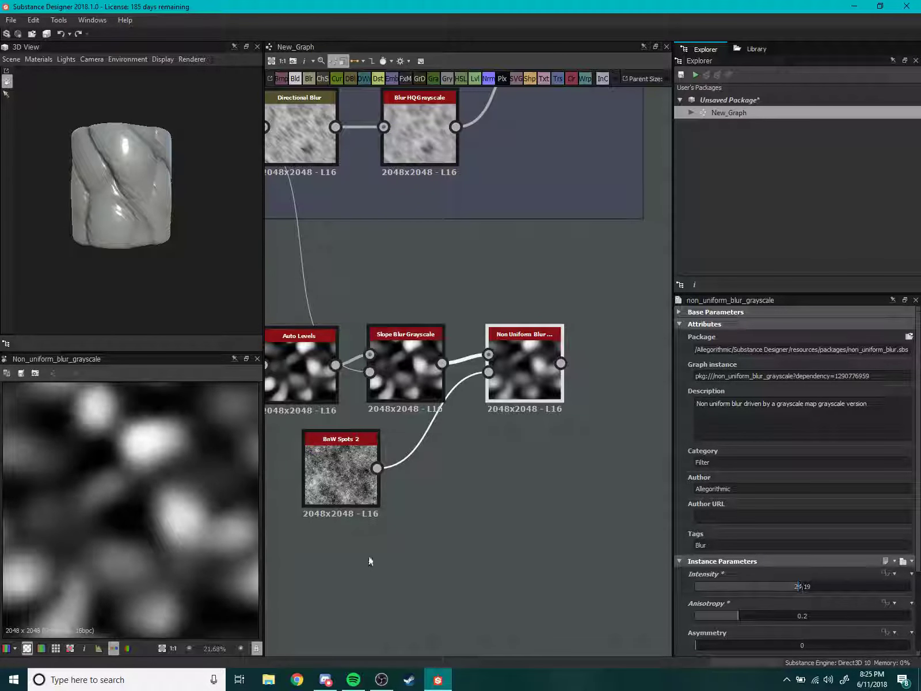
scroll(177, 552, "down", 3)
scroll(159, 532, "up", 2)
scroll(198, 536, "down", 1)
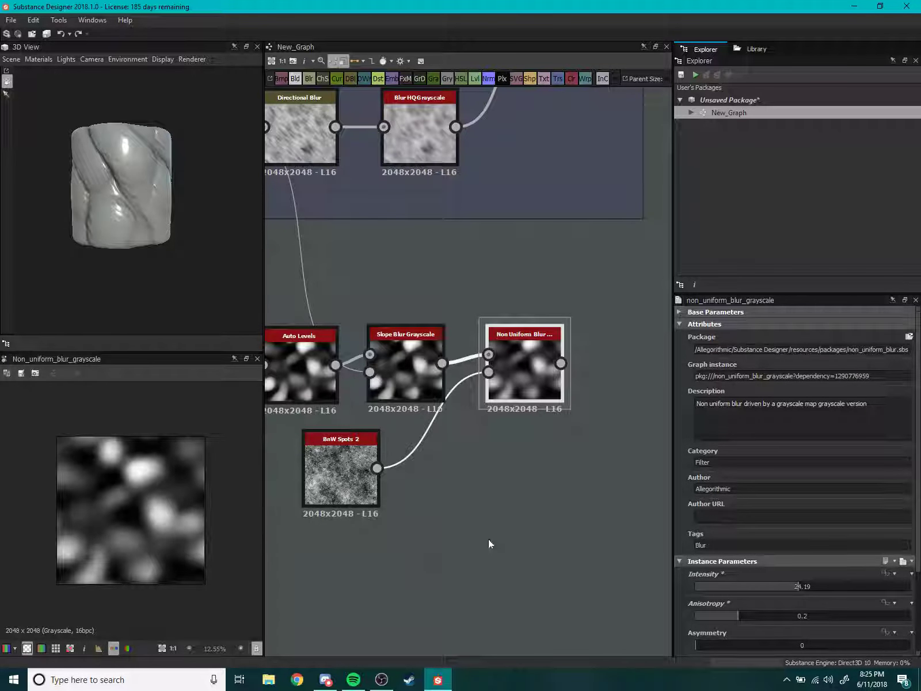
Move the BnW Spots 2 node left under Auto Levels.
middle_click_drag(487, 539, 411, 540)
left_click_drag(320, 506, 386, 495)
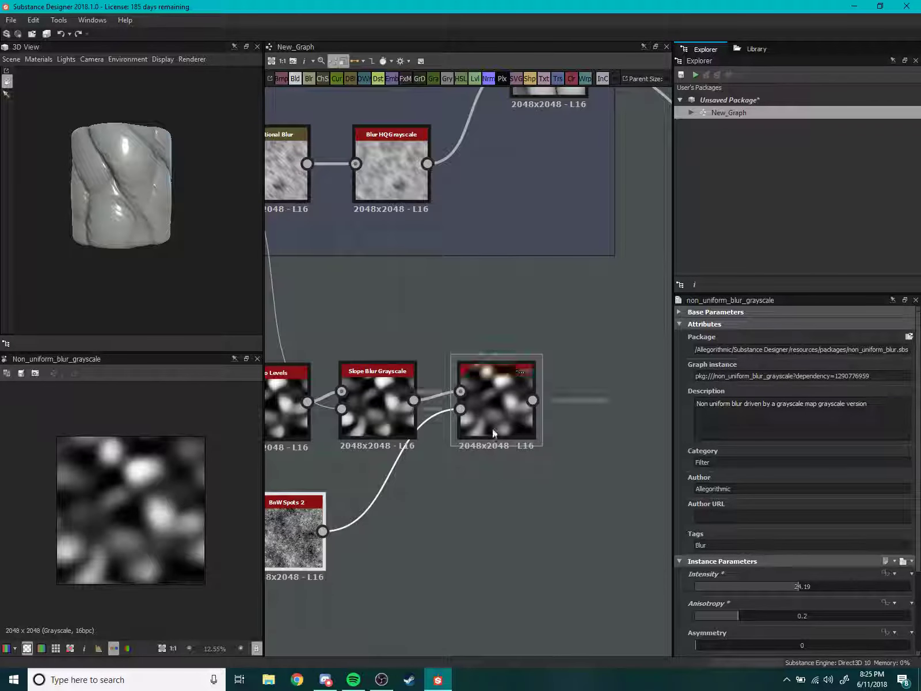
scroll(490, 427, "down", 2)
left_click_drag(317, 530, 380, 530)
scroll(446, 537, "up", 2)
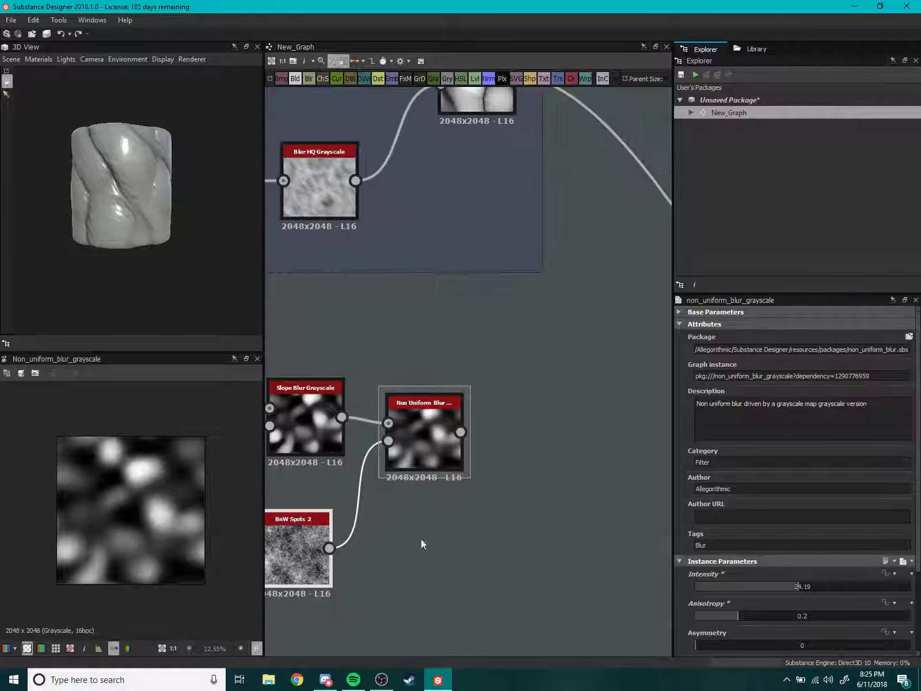
middle_click_drag(339, 531, 499, 511)
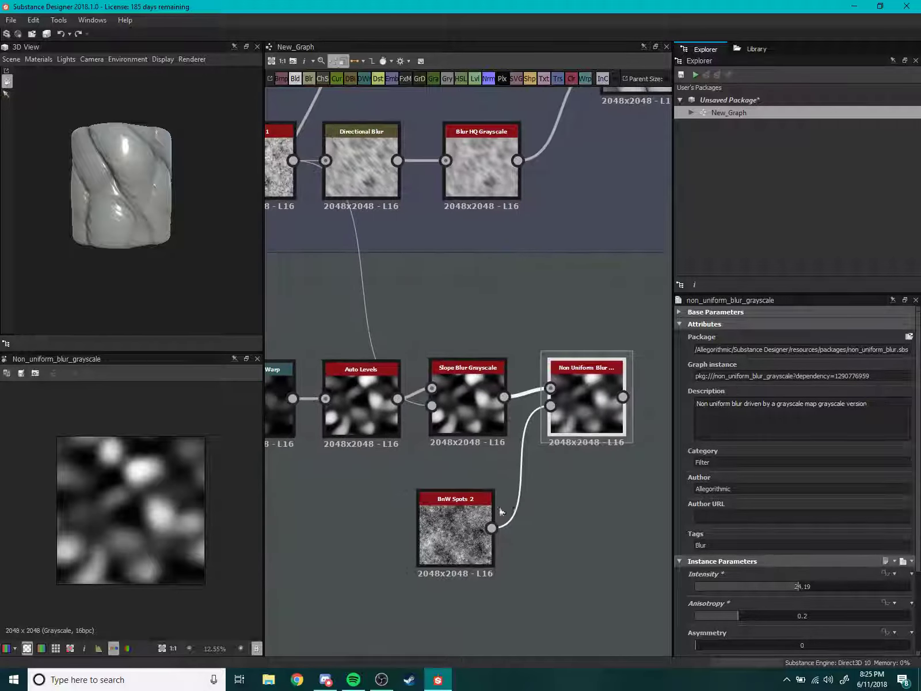
left_click_drag(490, 511, 345, 511)
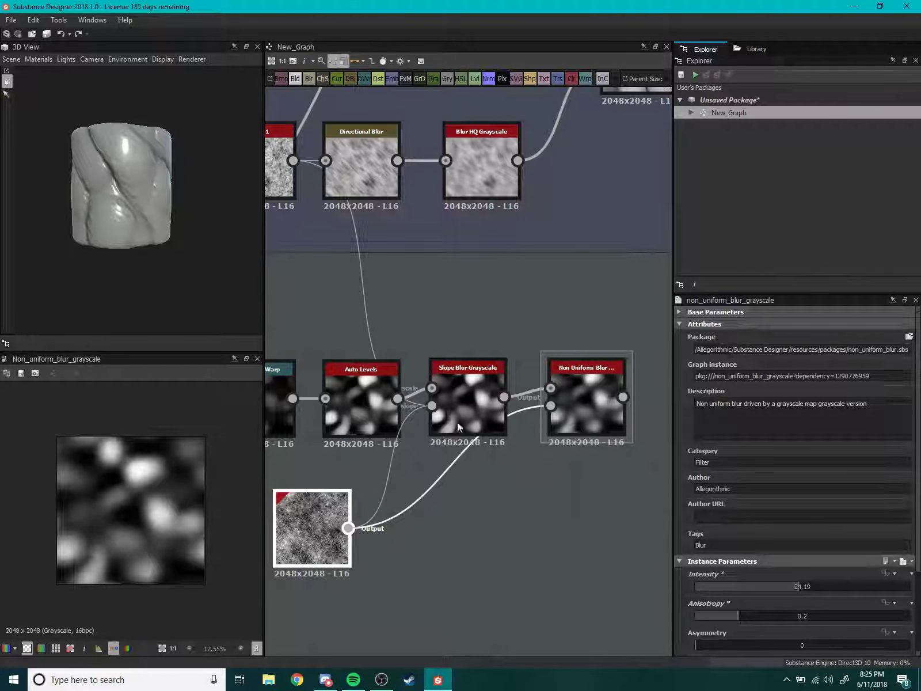
Nudge the Slope Blur Grayscale intensity up slightly and preview the Non Uniform Blur result.
double_click(459, 427)
scroll(168, 524, "up", 3)
scroll(181, 536, "down", 1)
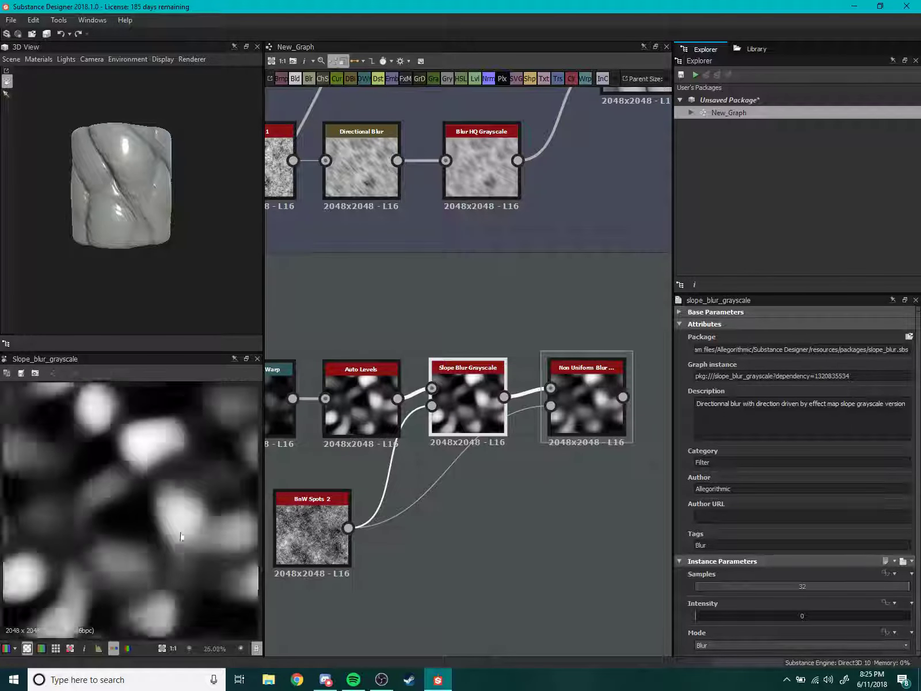
scroll(181, 537, "down", 2)
mouse_move(706, 616)
left_mouse_down()
mouse_move(763, 615)
mouse_move(695, 624)
left_mouse_up()
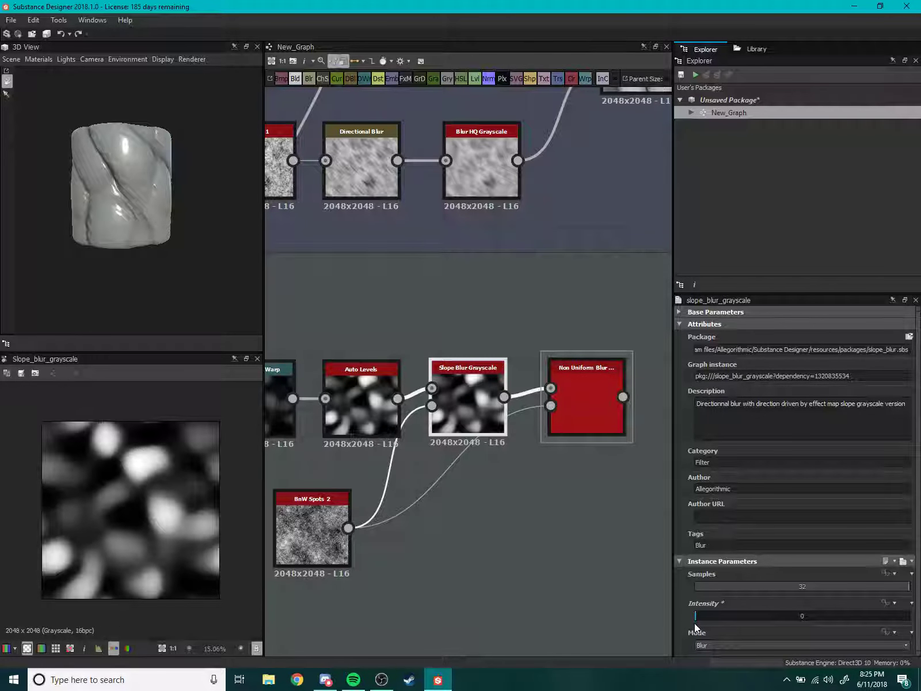
double_click(598, 433)
scroll(152, 516, "up", 2)
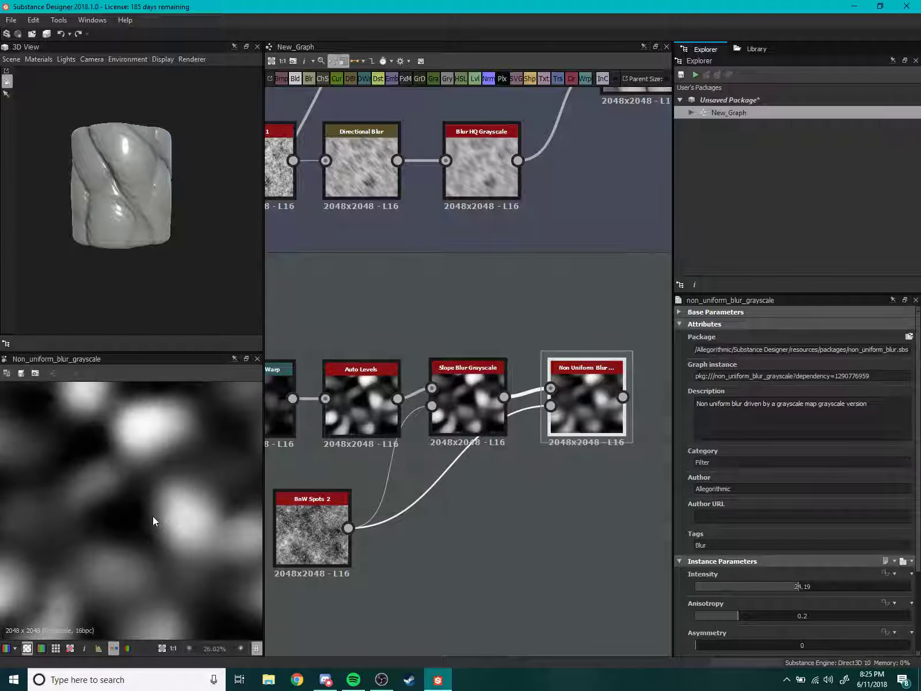
scroll(153, 516, "down", 2)
Undo an accidental node move and bring the Big Shapes output area into view.
middle_click_drag(408, 523, 301, 528)
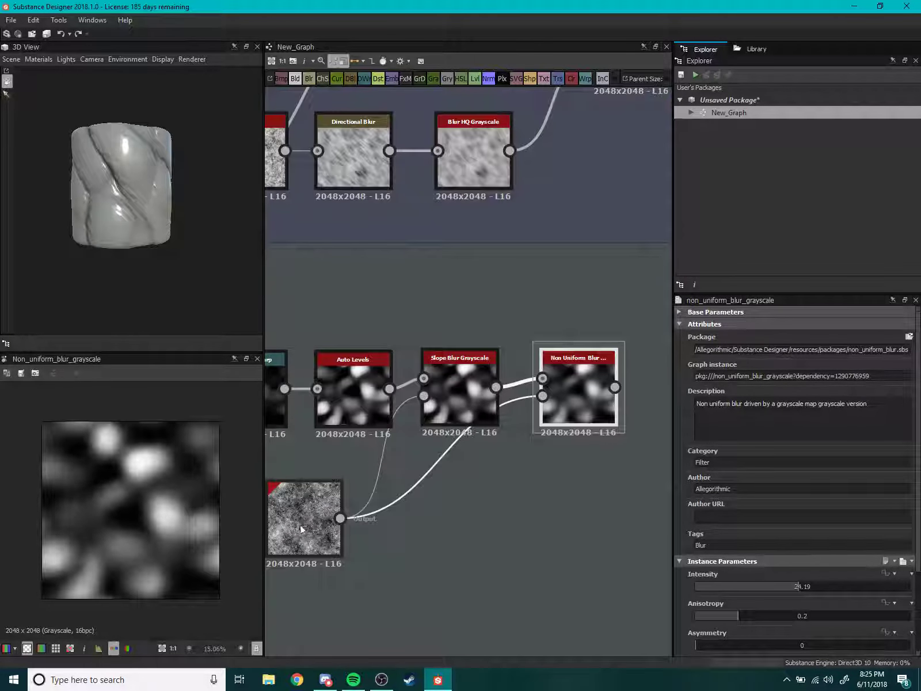
key("ctrl+z")
middle_click_drag(629, 476, 468, 530)
scroll(554, 472, "down", 2)
scroll(496, 473, "up", 2)
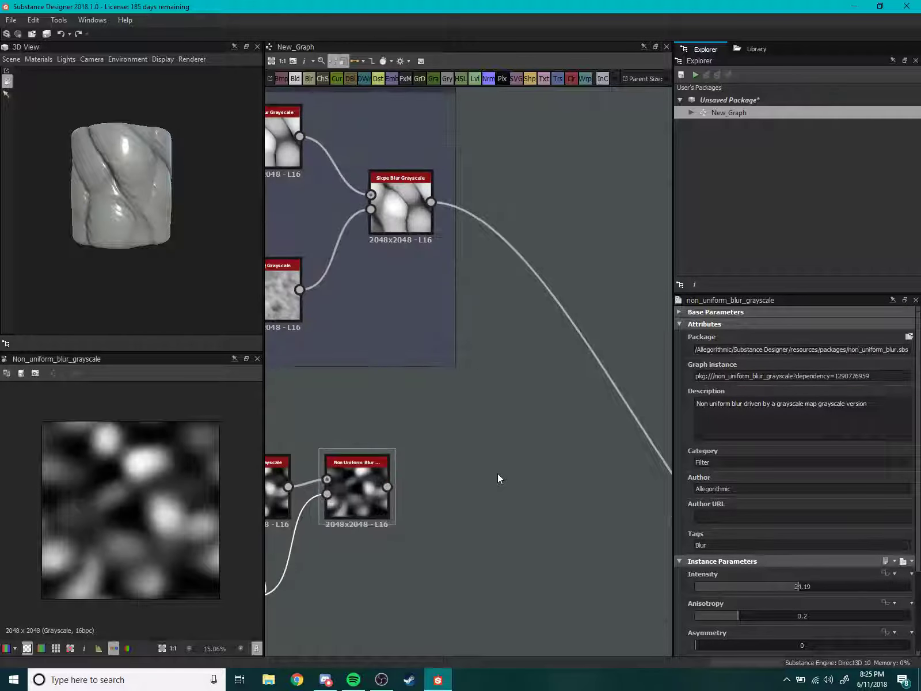
middle_click_drag(498, 474, 479, 414)
mouse_move(492, 482)
middle_mouse_down()
mouse_move(482, 418)
mouse_move(469, 497)
middle_mouse_up()
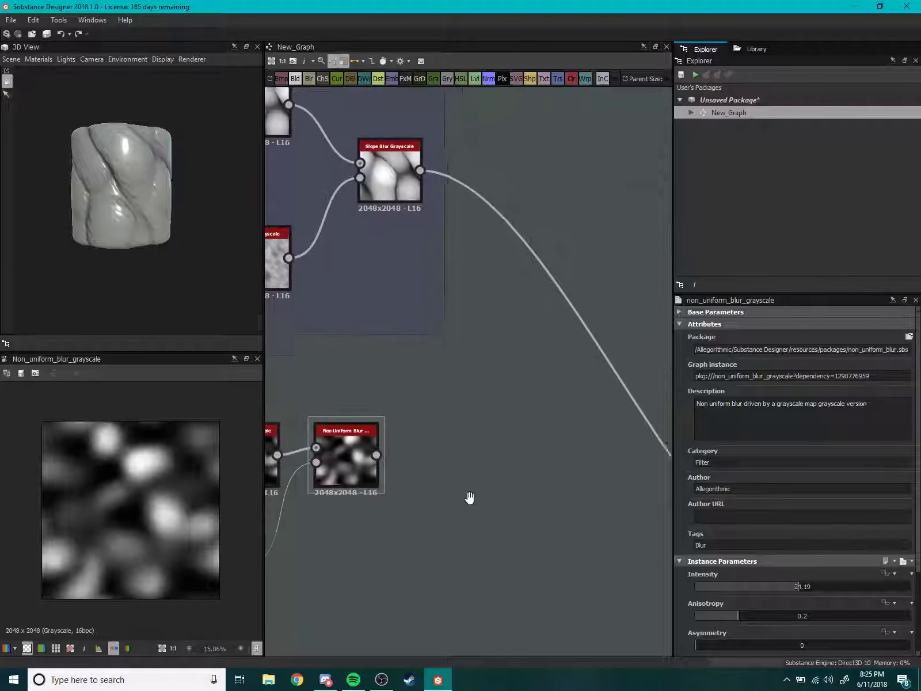
key("space")
Swap the Gradient Map for a Blend: Slope Blur Grayscale foreground, Non Uniform Blur background.
left_click(527, 325)
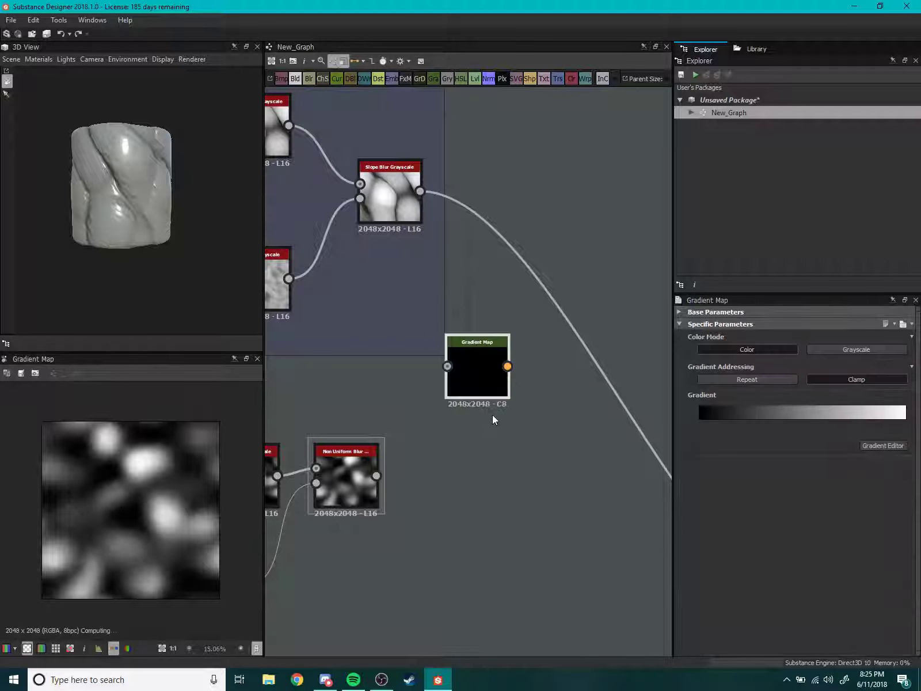
key("Delete")
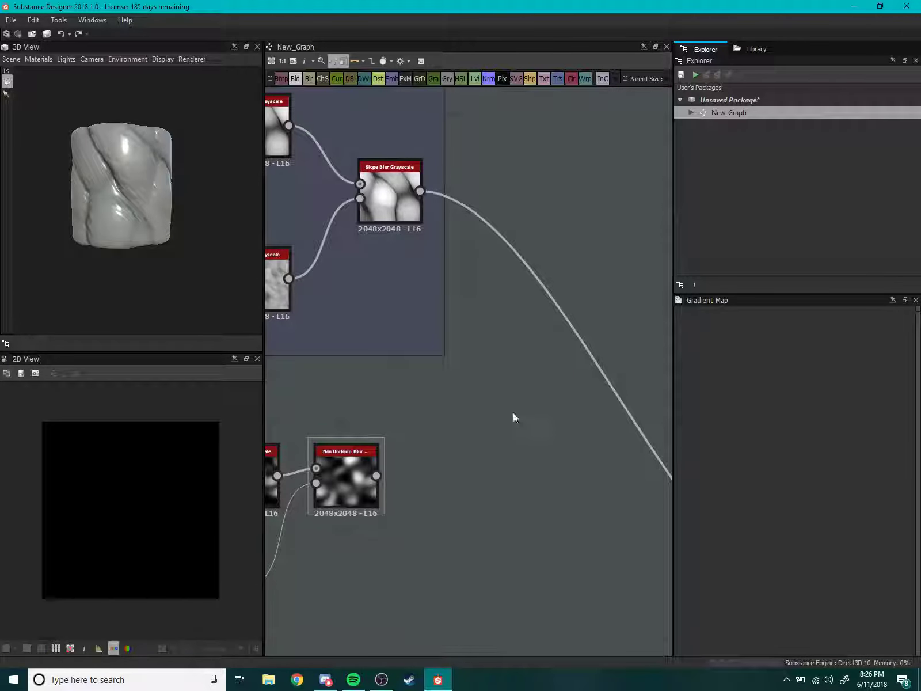
key("space")
left_click(541, 338)
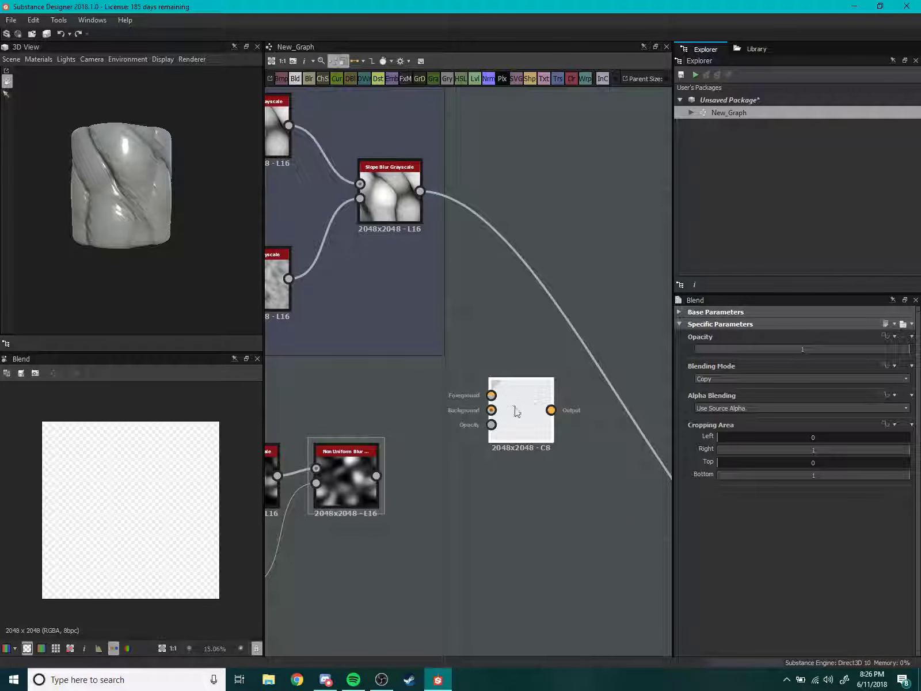
middle_click_drag(514, 411, 537, 378)
left_click_drag(441, 159, 513, 385)
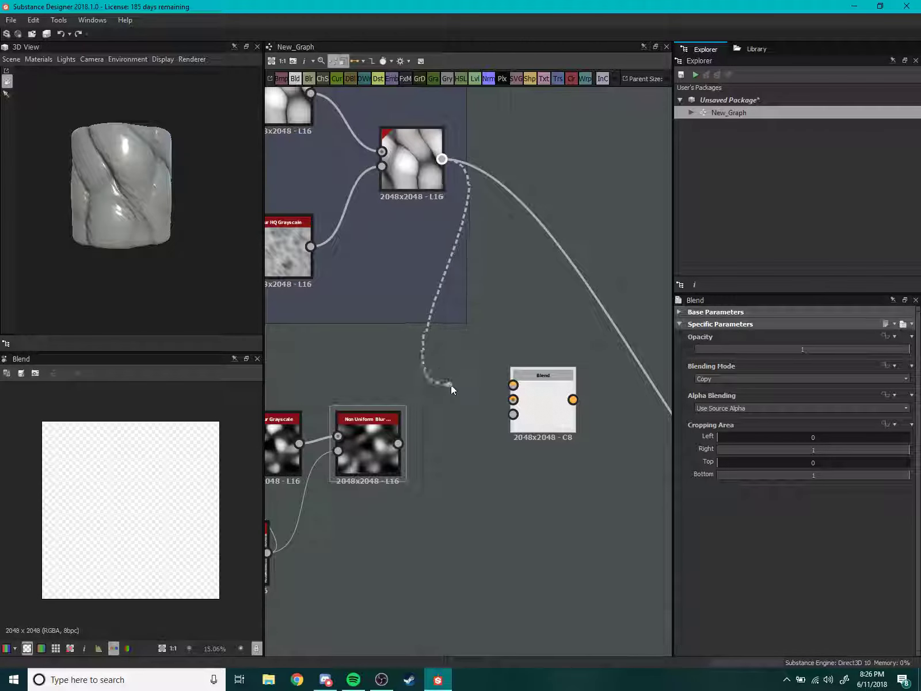
middle_click_drag(410, 463, 401, 438)
mouse_move(473, 407)
left_mouse_down()
mouse_move(504, 374)
mouse_move(487, 386)
left_mouse_up()
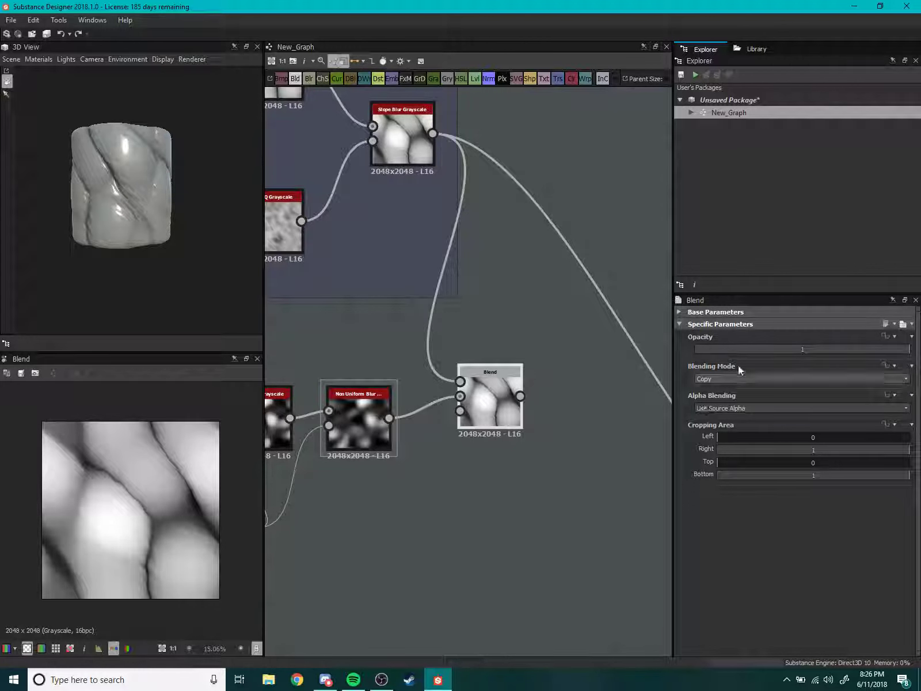
Try the Blend at different opacities and in Overlay mode.
left_click_drag(720, 348, 721, 358)
key("ctrl+z")
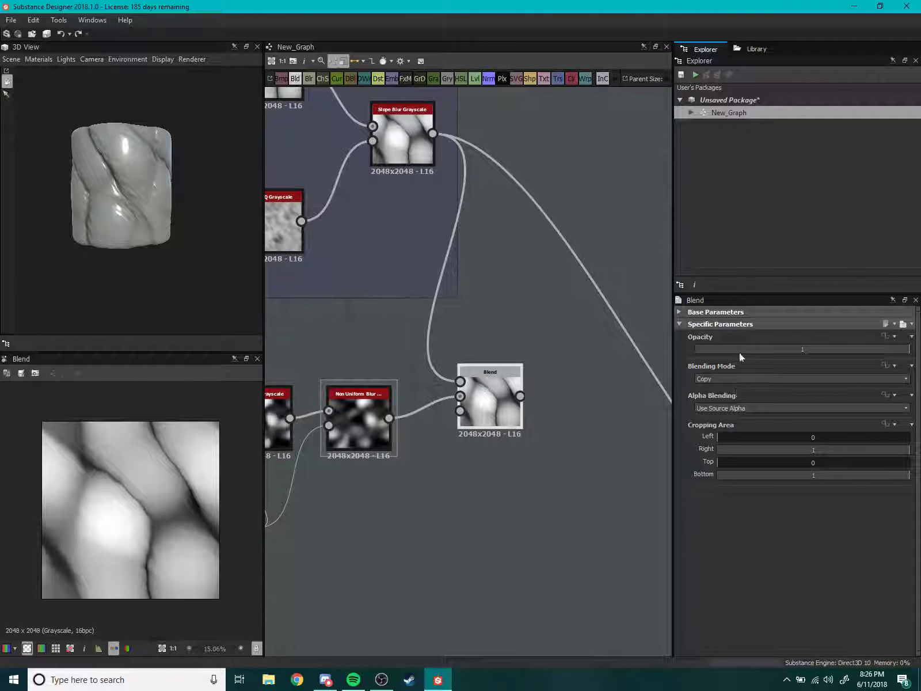
mouse_move(804, 355)
left_mouse_down()
mouse_move(773, 356)
mouse_move(888, 349)
left_mouse_up()
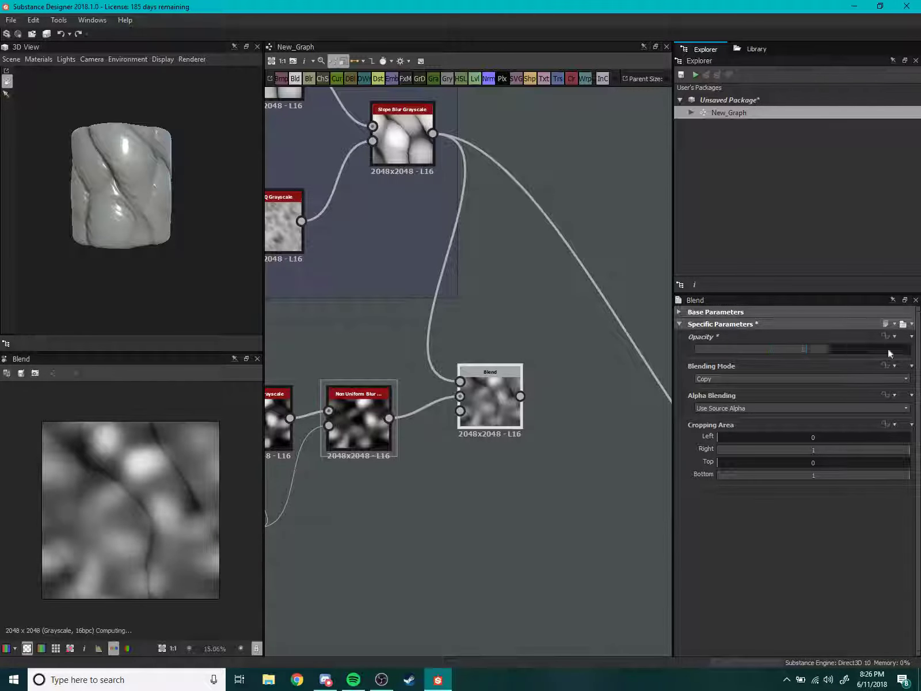
left_click(790, 379)
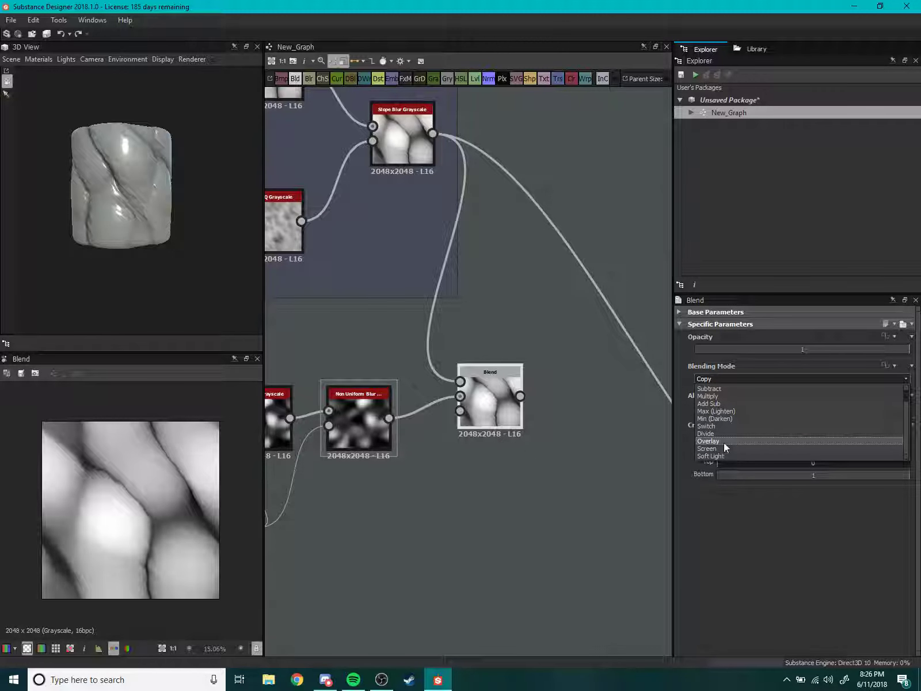
left_click(724, 442)
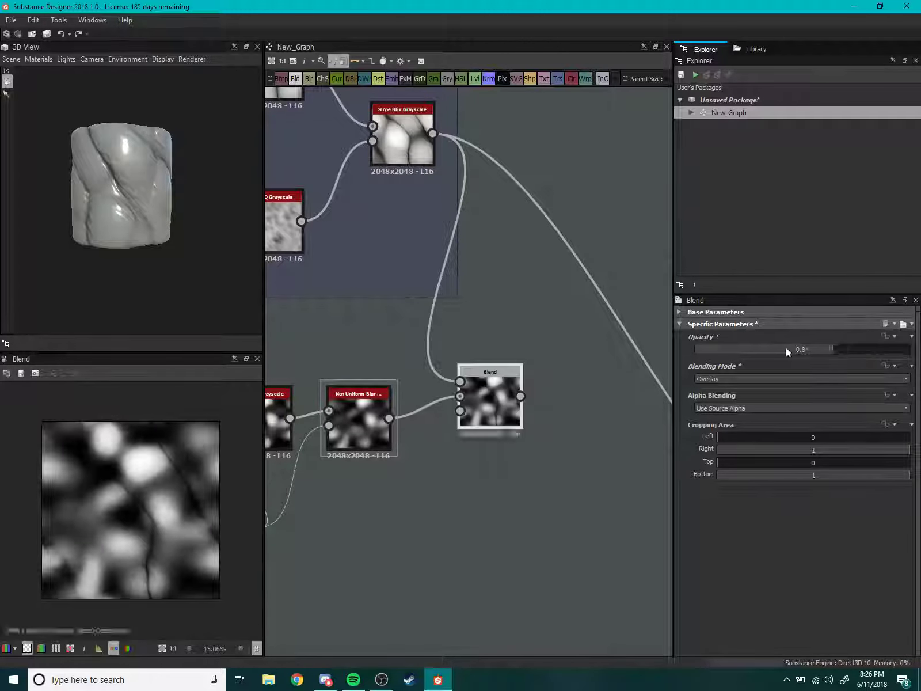
mouse_move(786, 348)
left_mouse_down()
mouse_move(764, 349)
mouse_move(905, 346)
left_mouse_up()
Switch the Blend to Screen at opacity 1 and compare it with the Slope Blur output.
middle_click_drag(436, 371, 447, 392)
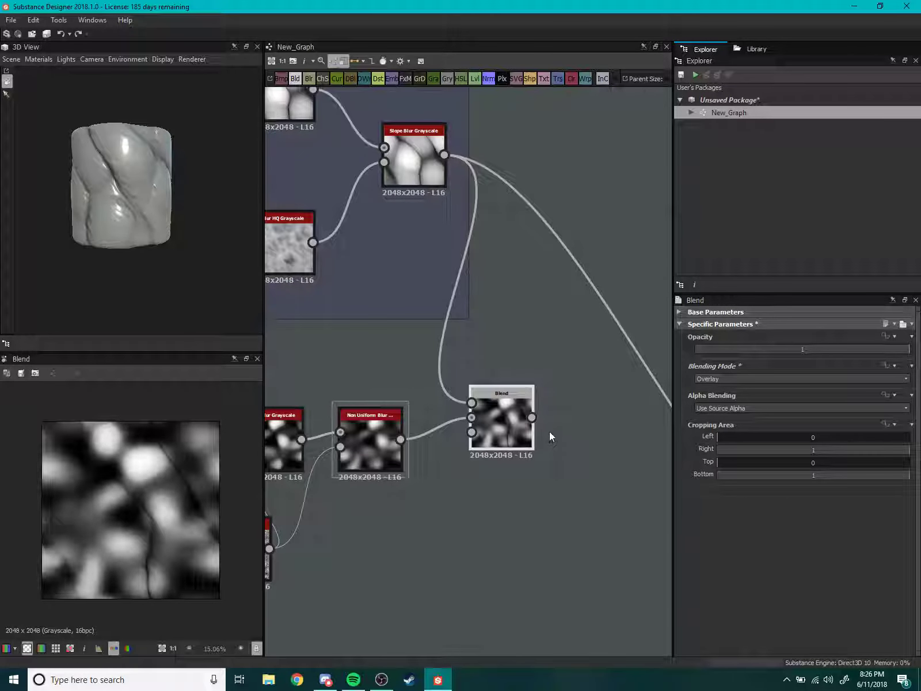
left_click(770, 379)
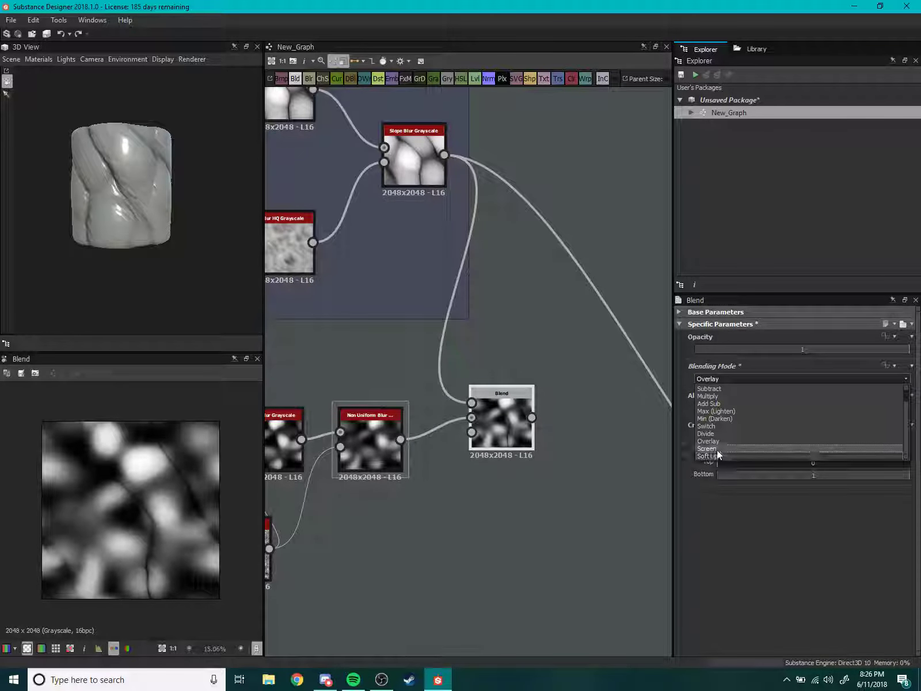
left_click(716, 448)
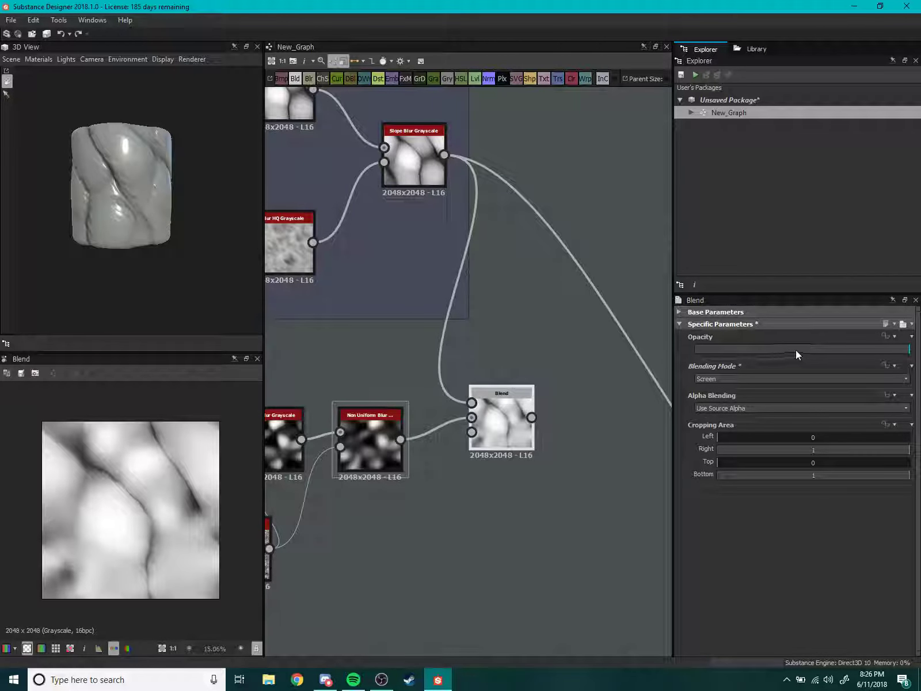
mouse_move(897, 356)
left_mouse_down()
mouse_move(686, 356)
mouse_move(912, 351)
left_mouse_up()
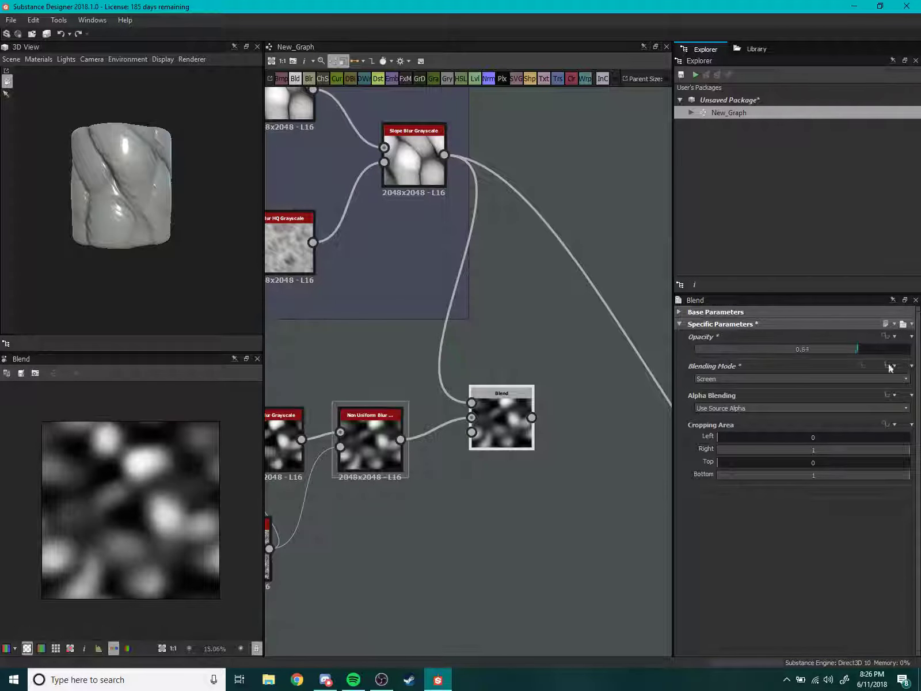
left_click(429, 176)
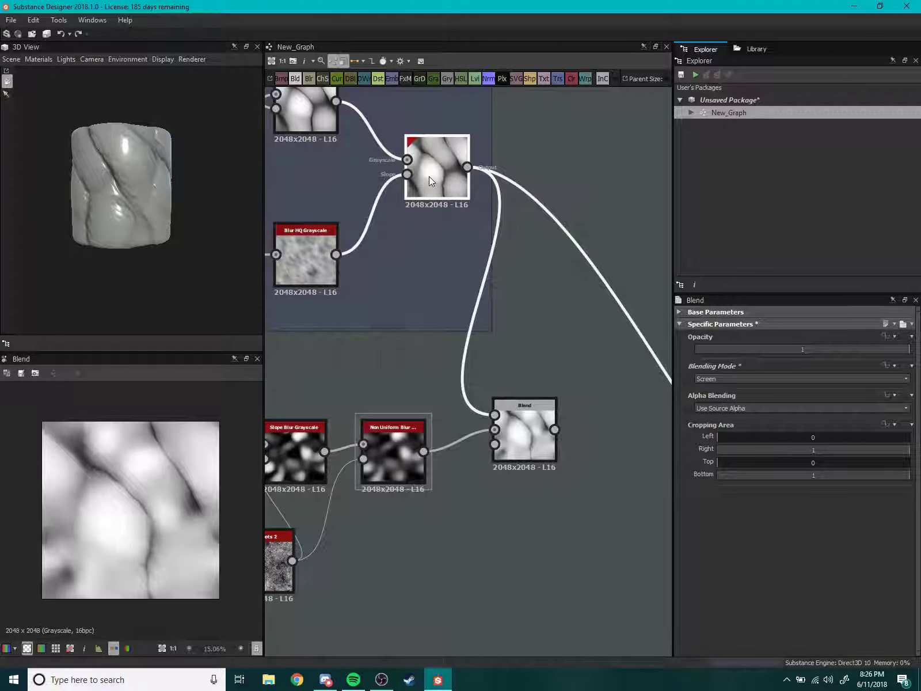
left_click(525, 422)
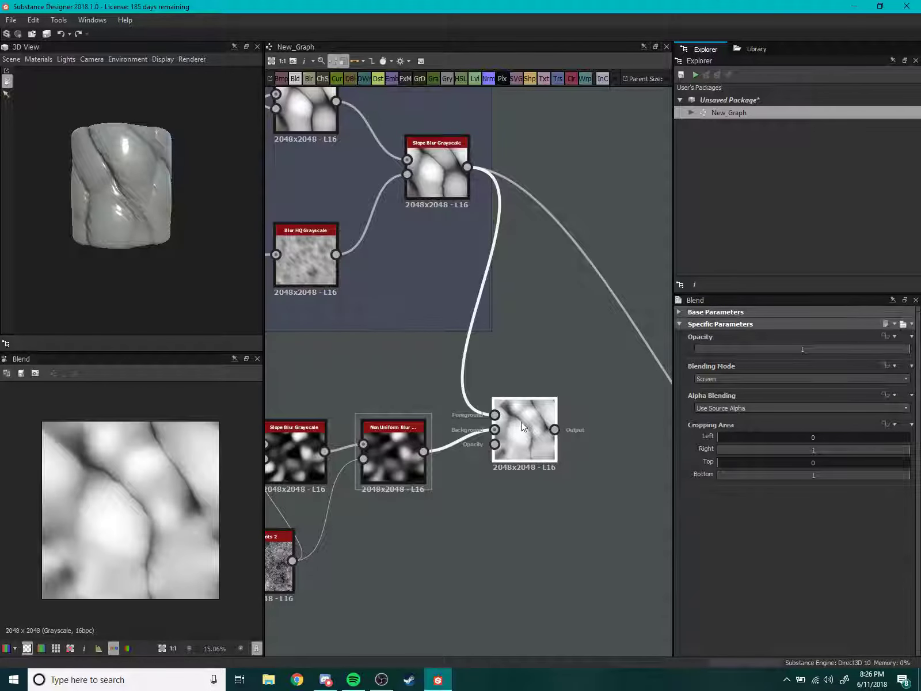
middle_click_drag(526, 421, 647, 361)
Frame the graph around the Perlin Noise chain and recheck the Blend result.
key("f")
scroll(508, 440, "up", 5)
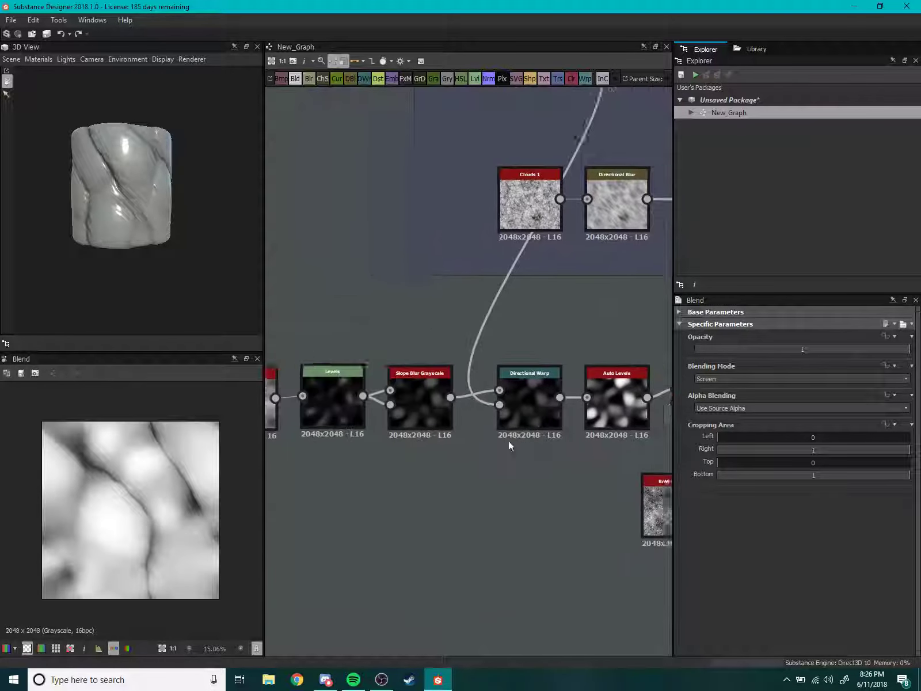
mouse_move(442, 445)
middle_mouse_down()
mouse_move(571, 430)
mouse_move(437, 460)
mouse_move(622, 439)
mouse_move(444, 456)
middle_mouse_up()
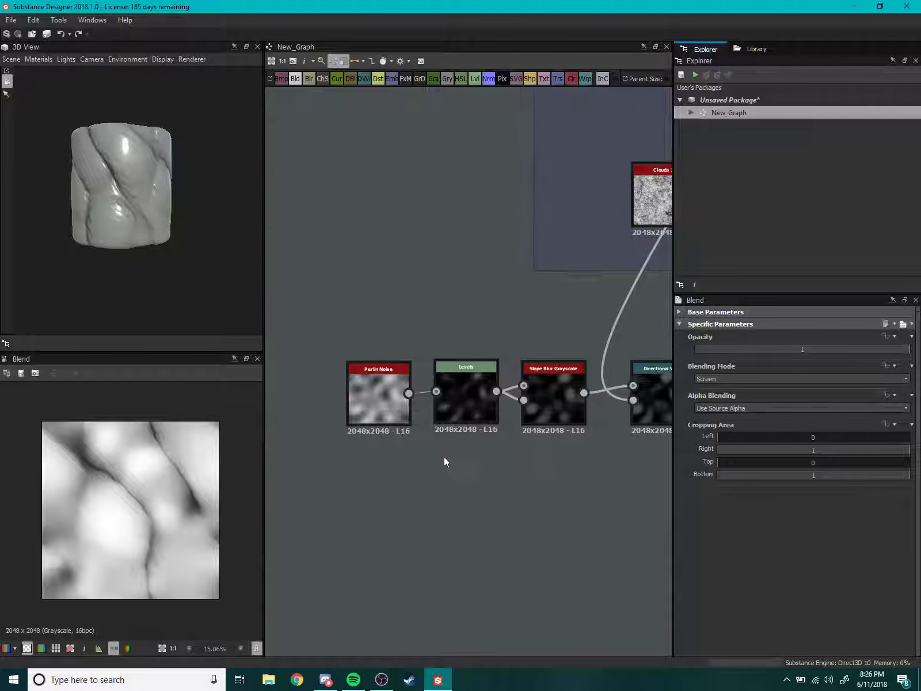
left_click(388, 408)
middle_click_drag(364, 499, 433, 436)
scroll(443, 457, "down", 3)
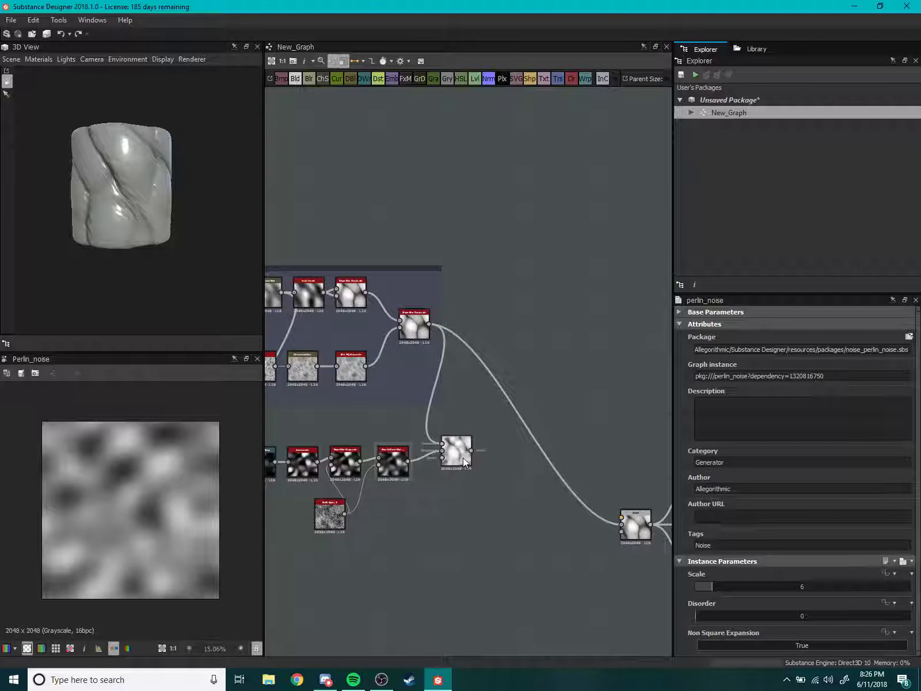
left_click(465, 461)
scroll(444, 490, "up", 3)
scroll(410, 476, "up", 2)
scroll(412, 413, "up", 2)
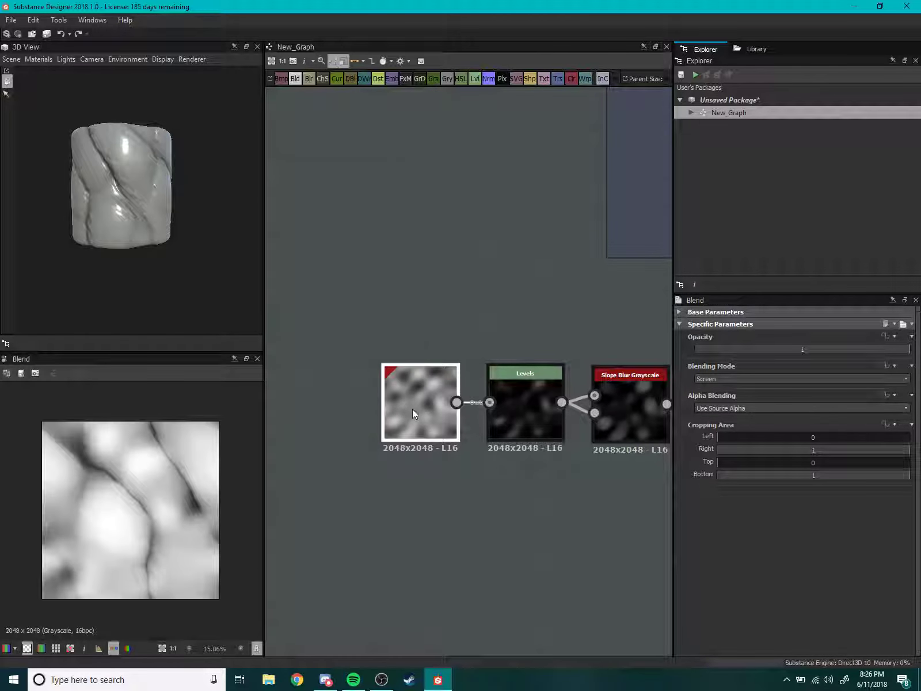
Raise the Perlin Noise Scale from 6 to 11, then reselect the Blend node.
left_click(438, 424)
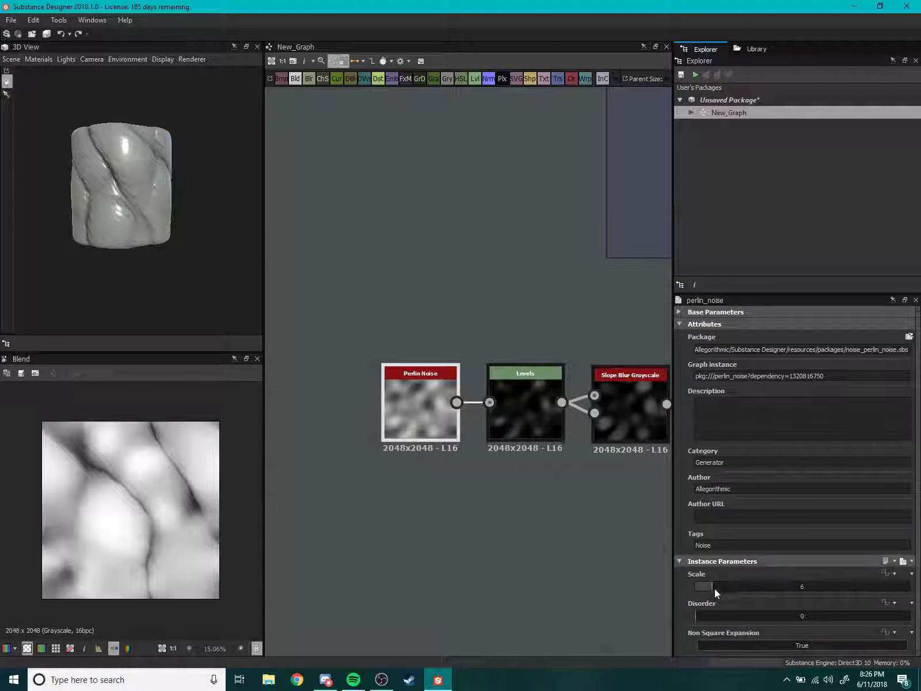
mouse_move(714, 589)
left_mouse_down()
mouse_move(703, 591)
mouse_move(729, 592)
left_mouse_up()
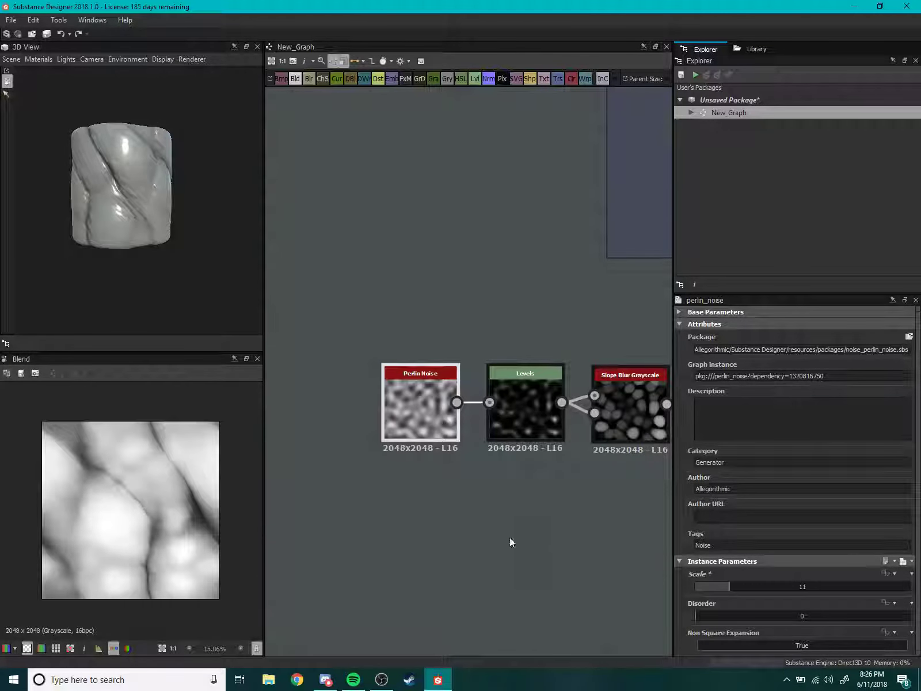
scroll(509, 541, "down", 3)
scroll(421, 538, "up", 2)
mouse_move(422, 538)
middle_mouse_down()
mouse_move(430, 394)
mouse_move(533, 491)
mouse_move(354, 404)
middle_mouse_up()
scroll(429, 394, "up", 2)
left_click(429, 391)
scroll(360, 441, "down", 2)
scroll(532, 490, "down", 2)
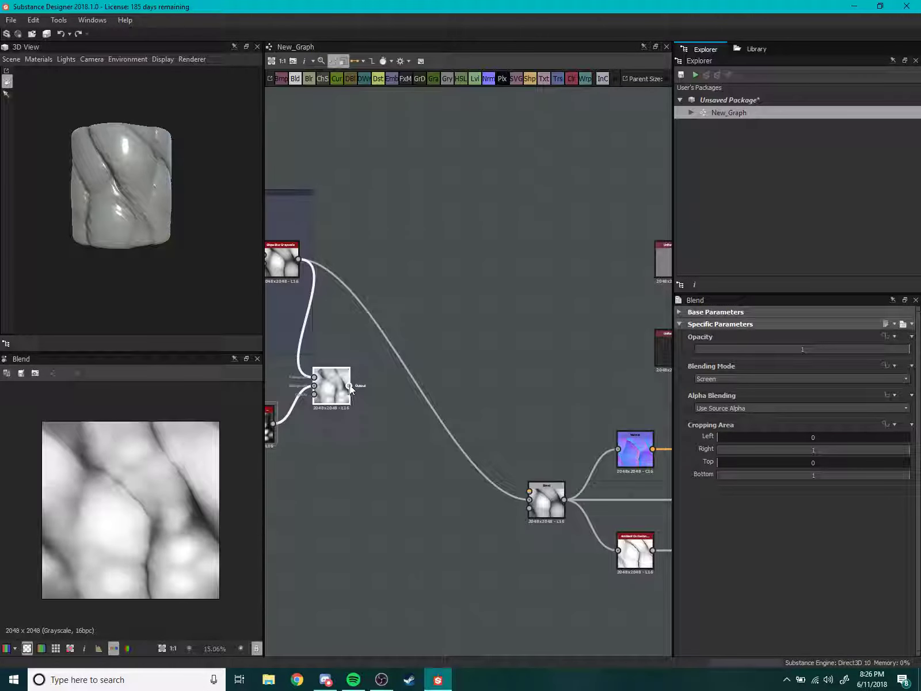
Wire the first Blend's output into the downstream Blend's Foreground and orbit the cylinder.
left_click_drag(350, 385, 529, 491)
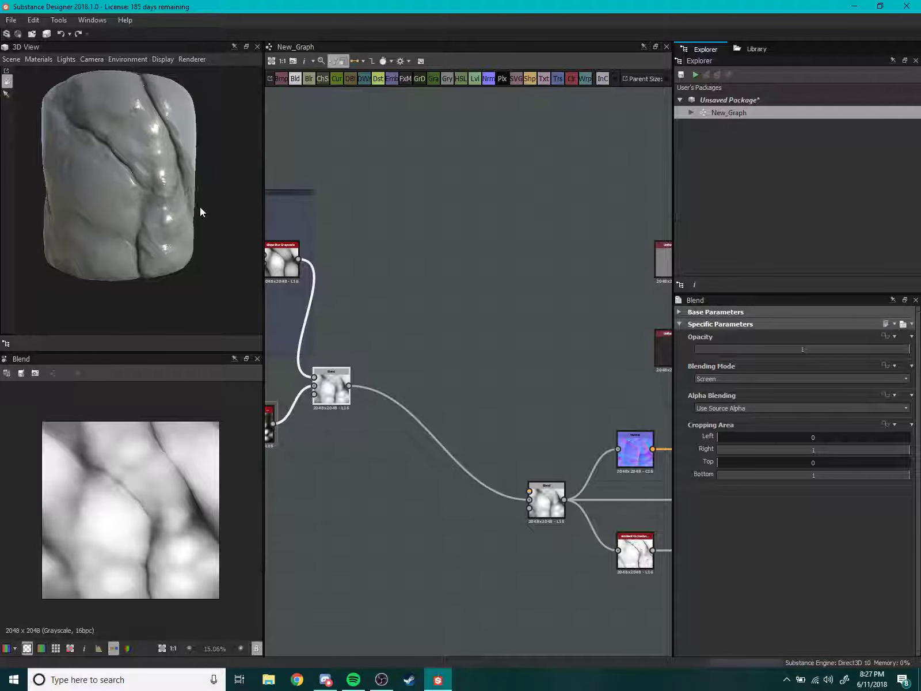
mouse_move(200, 212)
left_mouse_down()
mouse_move(131, 237)
mouse_move(163, 251)
mouse_move(201, 250)
left_mouse_up()
left_click_drag(184, 257, 180, 243)
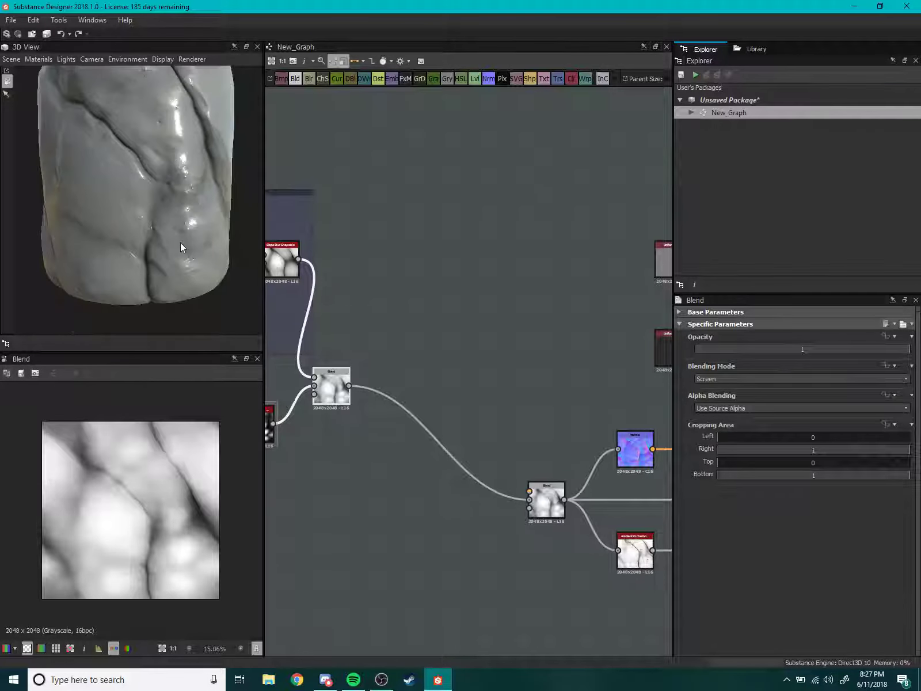
scroll(178, 236, "up", 3)
mouse_move(166, 189)
left_mouse_down()
mouse_move(154, 224)
mouse_move(164, 254)
left_mouse_up()
Zoom over the cylinder surface, then inspect Non Uniform Blur (Intensity 26.19, Anisotropy 0.2).
scroll(403, 320, "up", 2)
scroll(413, 318, "up", 3)
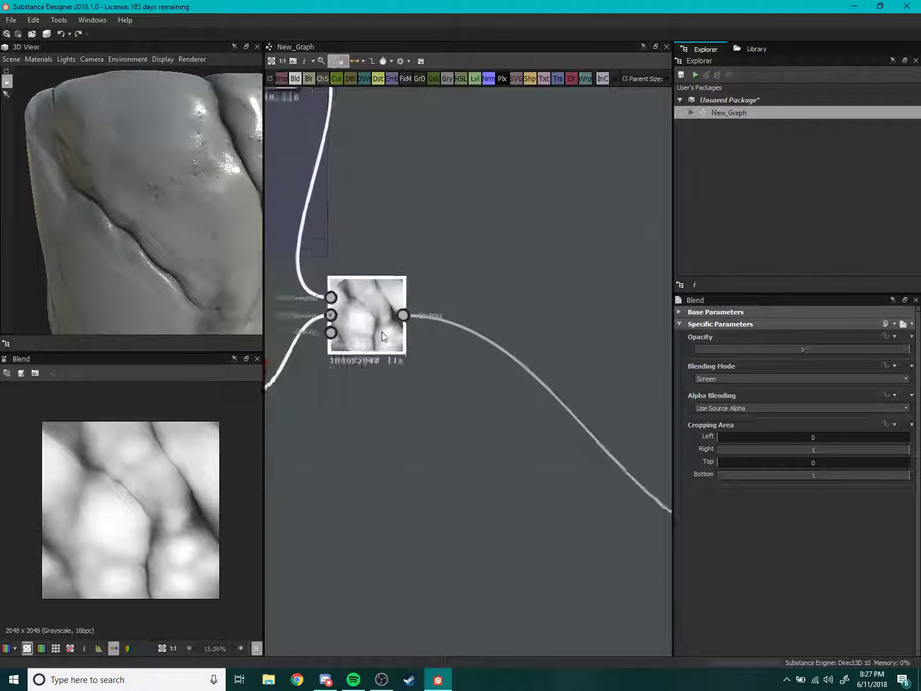
scroll(179, 495, "up", 4)
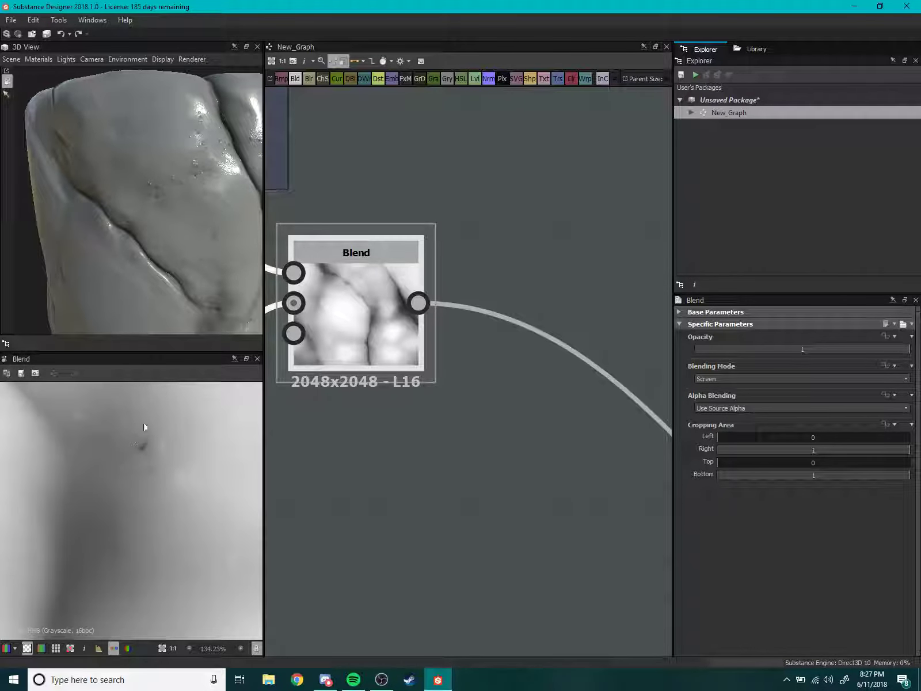
scroll(143, 422, "down", 2)
scroll(108, 468, "down", 2)
scroll(116, 483, "up", 1)
scroll(460, 345, "down", 2)
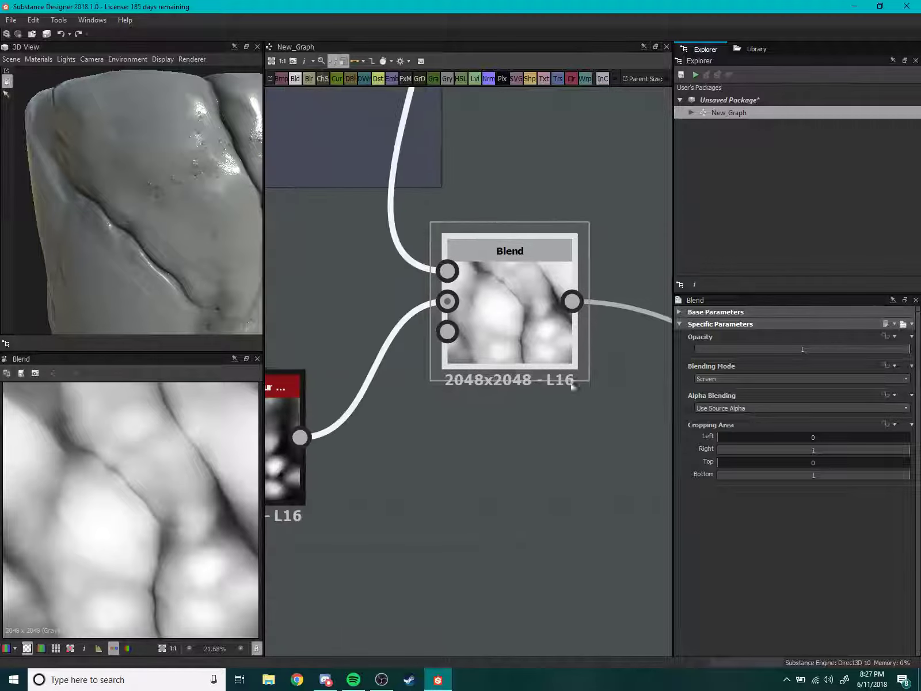
scroll(475, 434, "down", 2)
scroll(487, 430, "up", 2)
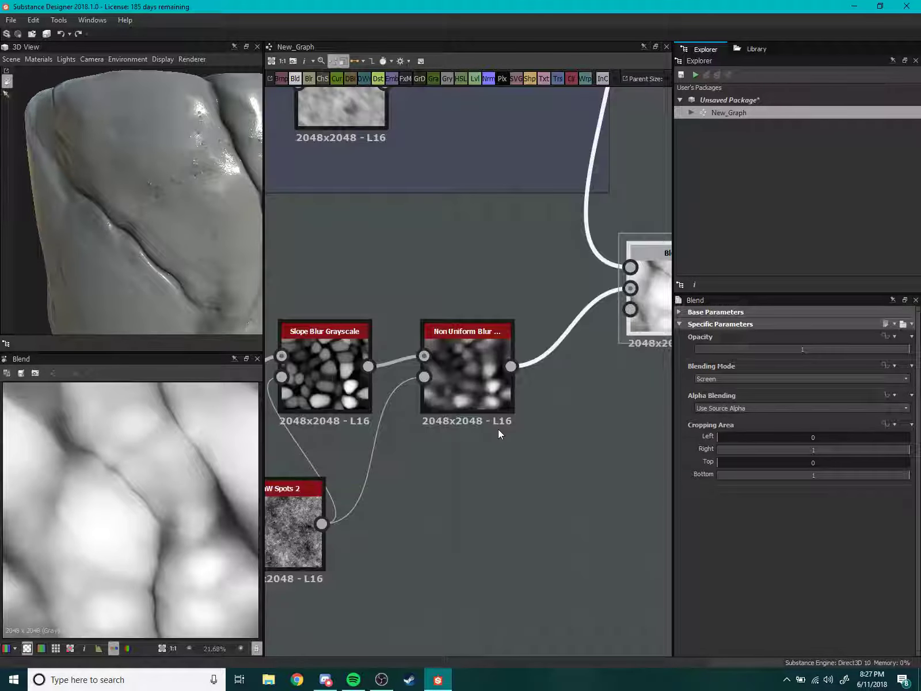
scroll(523, 413, "up", 1)
scroll(578, 398, "down", 2)
scroll(551, 436, "down", 3)
scroll(551, 436, "down", 2)
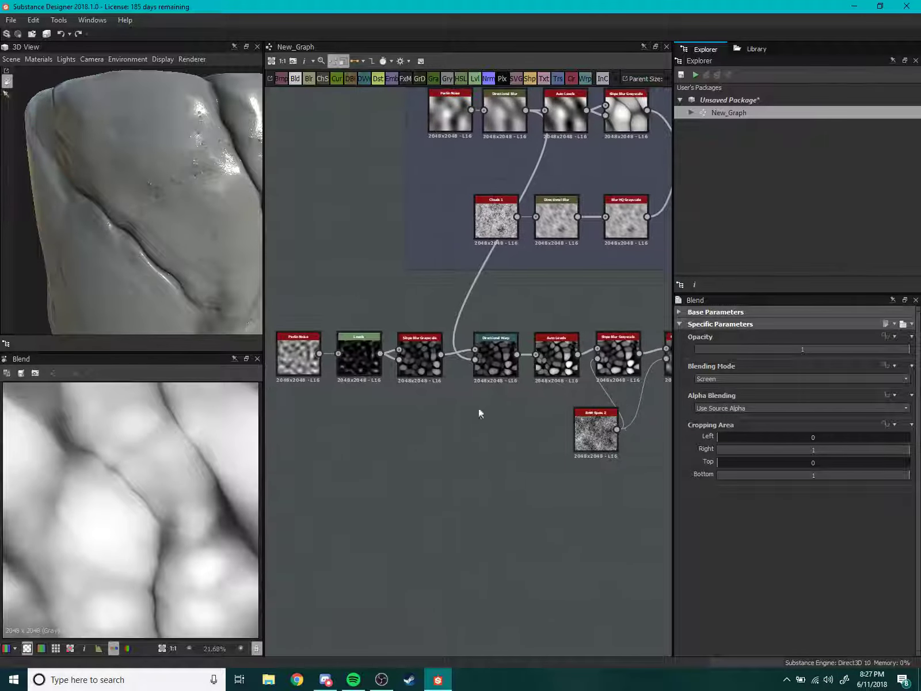
scroll(478, 407, "down", 1)
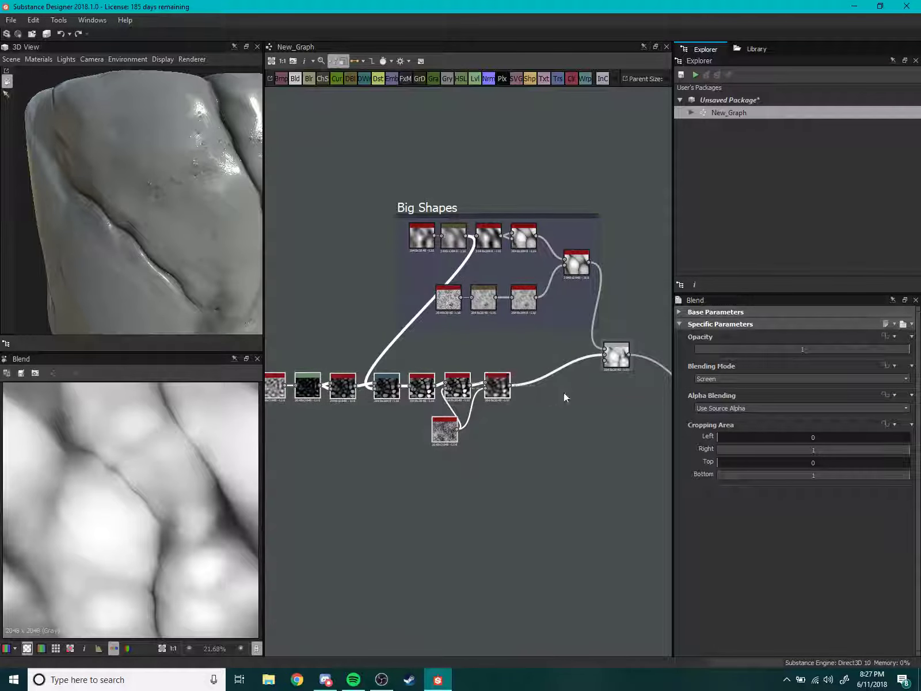
scroll(518, 414, "up", 2)
scroll(464, 441, "up", 2)
left_click(389, 437)
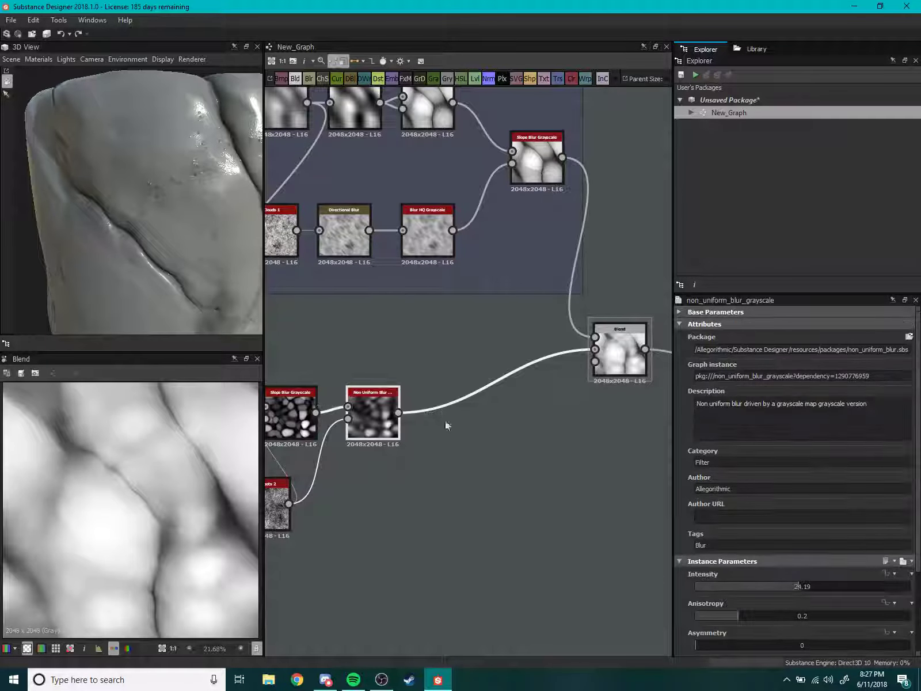
scroll(186, 484, "down", 2)
middle_click_drag(430, 477, 422, 488)
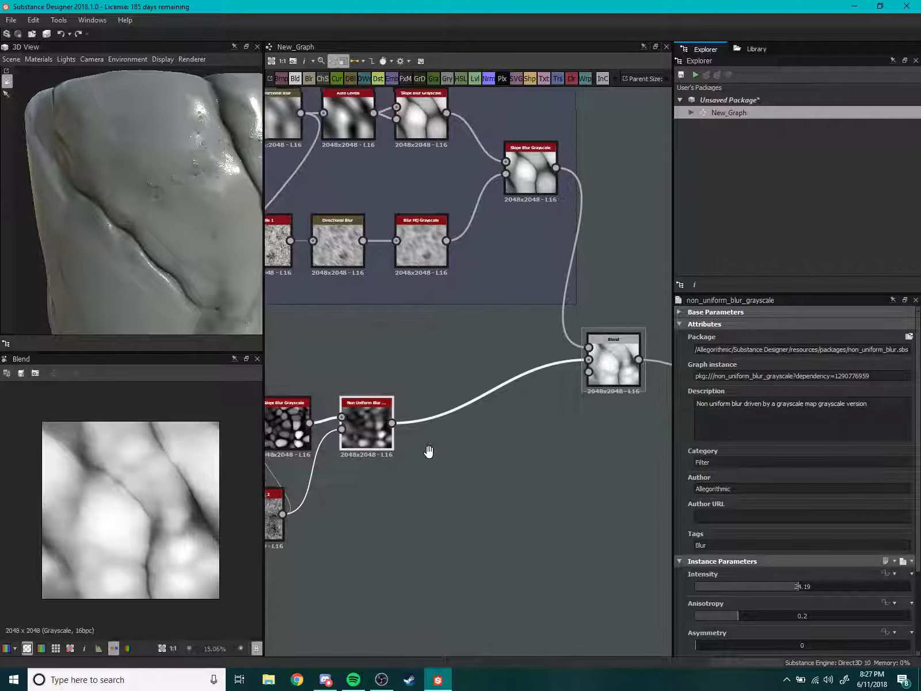
Add a Levels node fed by the Non Uniform Blur output.
key("space")
type("levell")
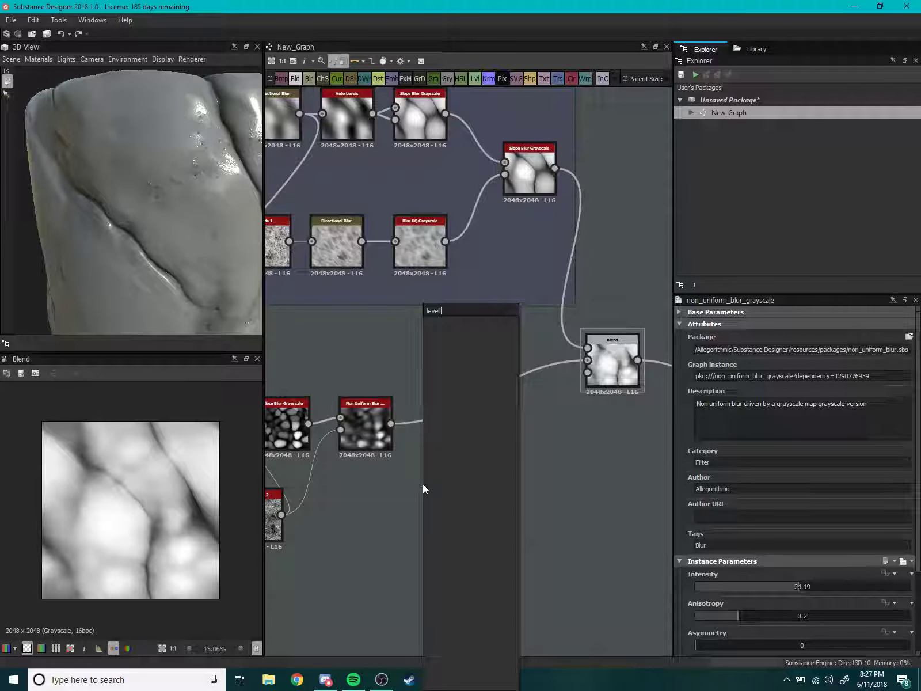
key("BackSpace")
key("Return")
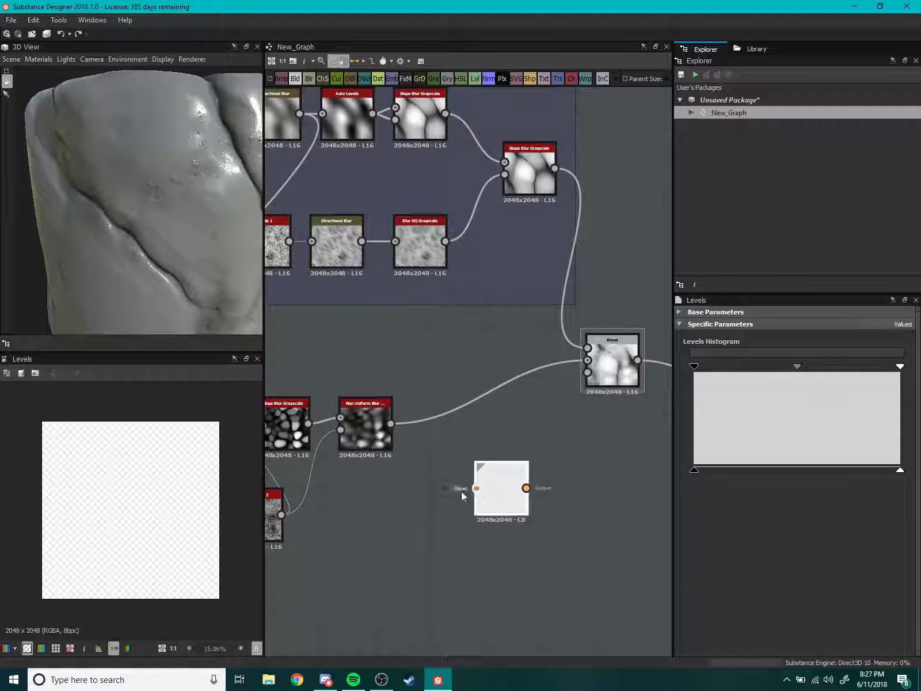
left_click_drag(390, 425, 504, 507)
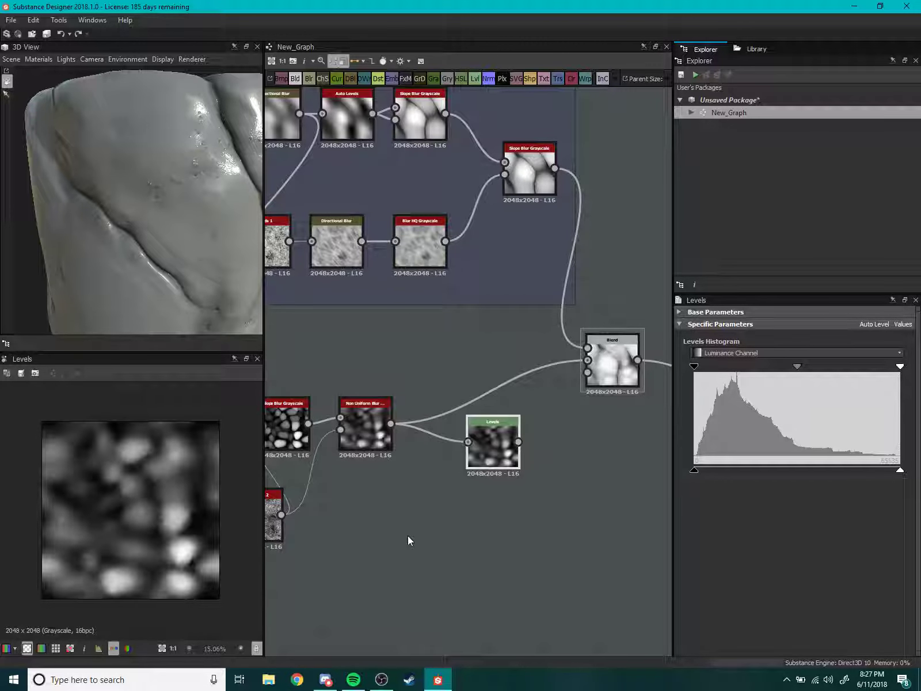
Push the Levels white point to the top, darken midtones, and link Levels to the Blend background.
scroll(579, 469, "up", 3)
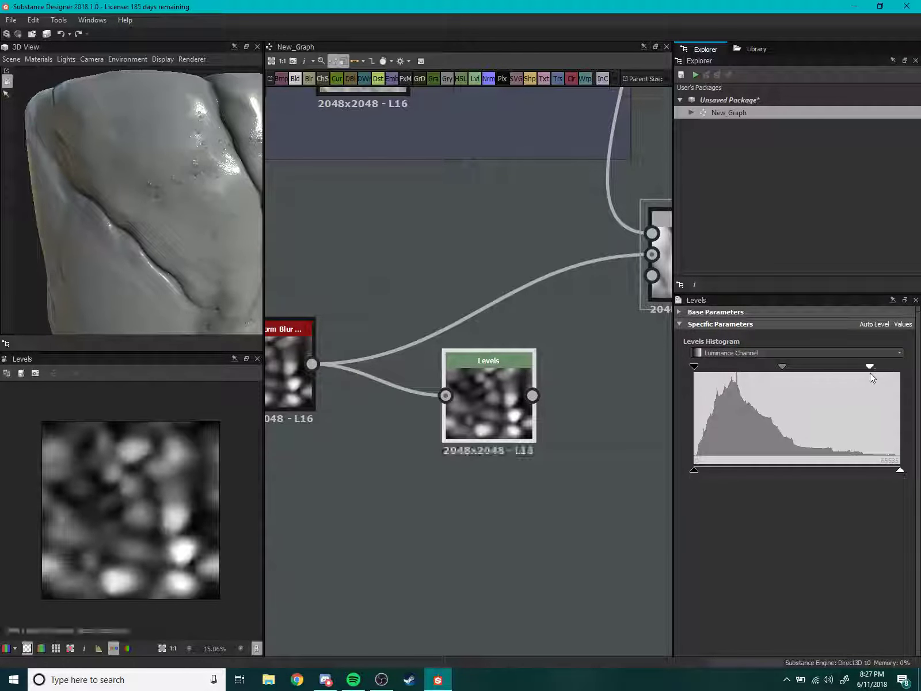
left_click_drag(881, 377, 899, 366)
mouse_move(796, 367)
left_mouse_down()
mouse_move(781, 369)
mouse_move(802, 371)
left_mouse_up()
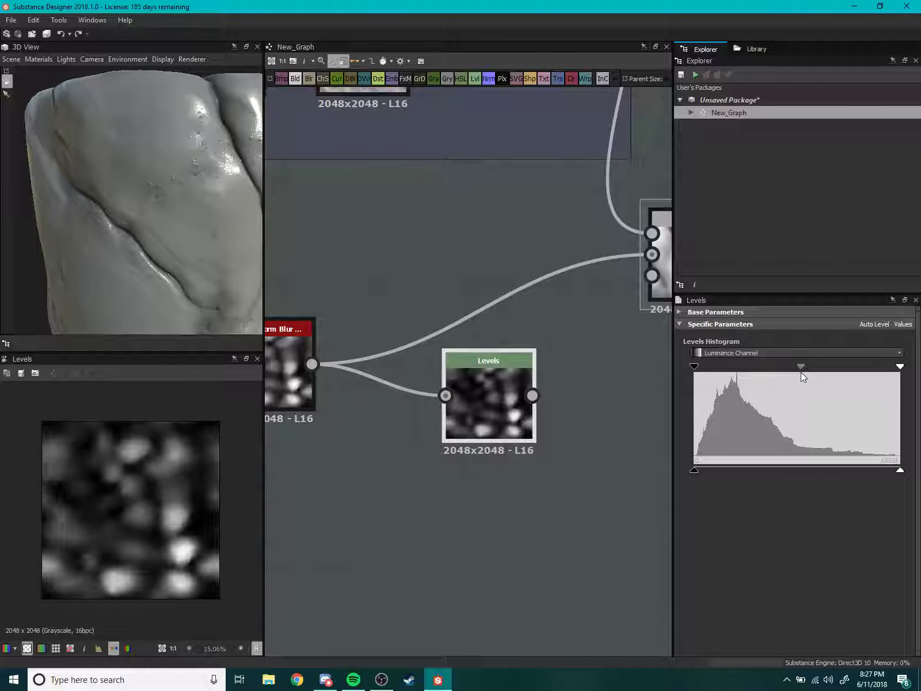
middle_click_drag(535, 397, 433, 452)
left_click_drag(484, 354, 551, 307)
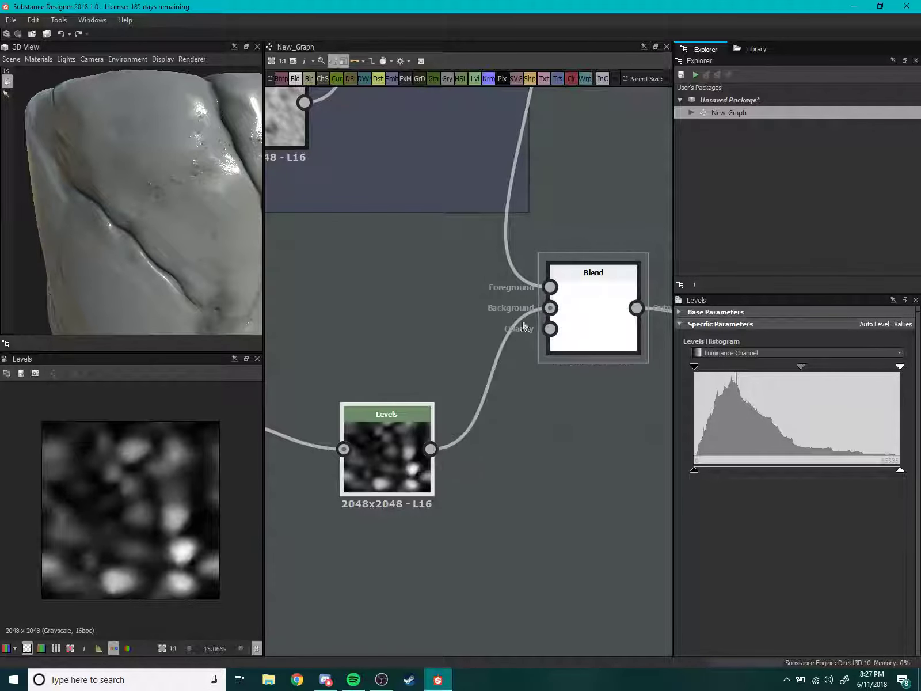
mouse_move(134, 257)
left_mouse_down()
mouse_move(153, 261)
mouse_move(169, 239)
left_mouse_up()
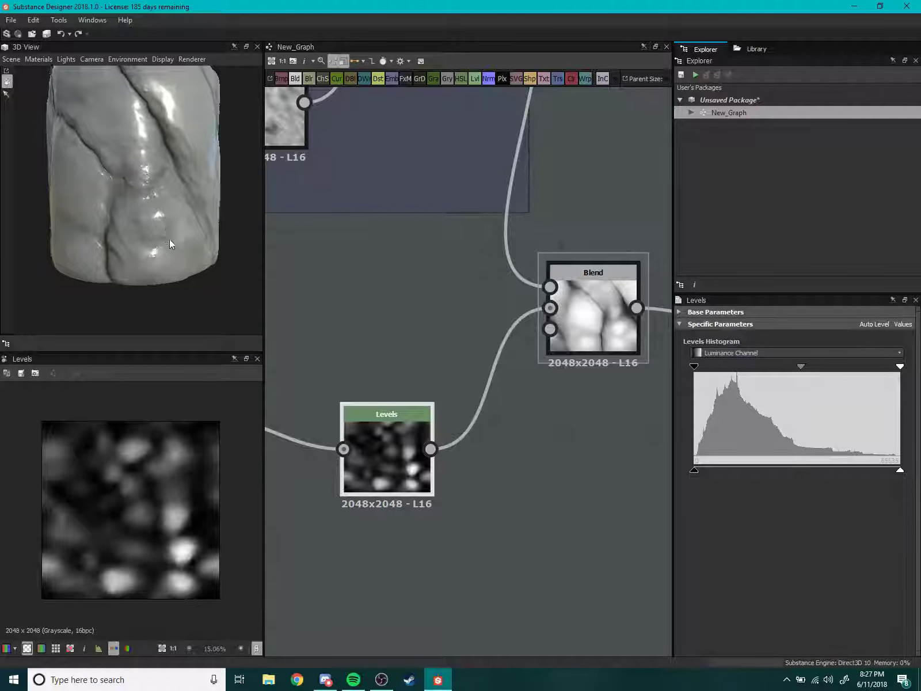
Raise the Levels midtones while orbiting and zooming on the cylinder.
middle_click_drag(381, 460, 427, 485)
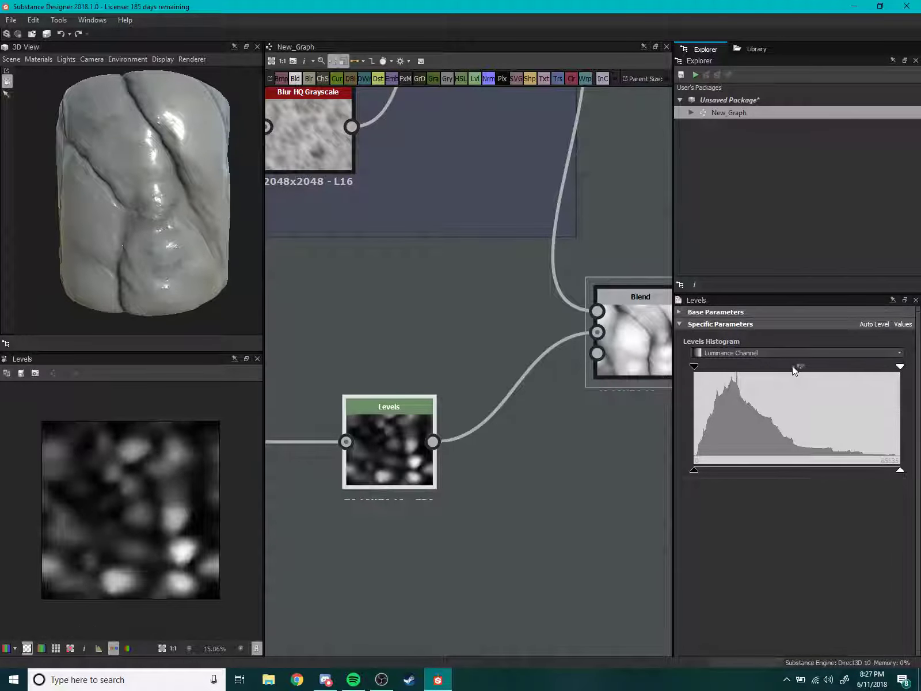
mouse_move(781, 370)
left_mouse_down()
mouse_move(817, 365)
mouse_move(797, 364)
left_mouse_up()
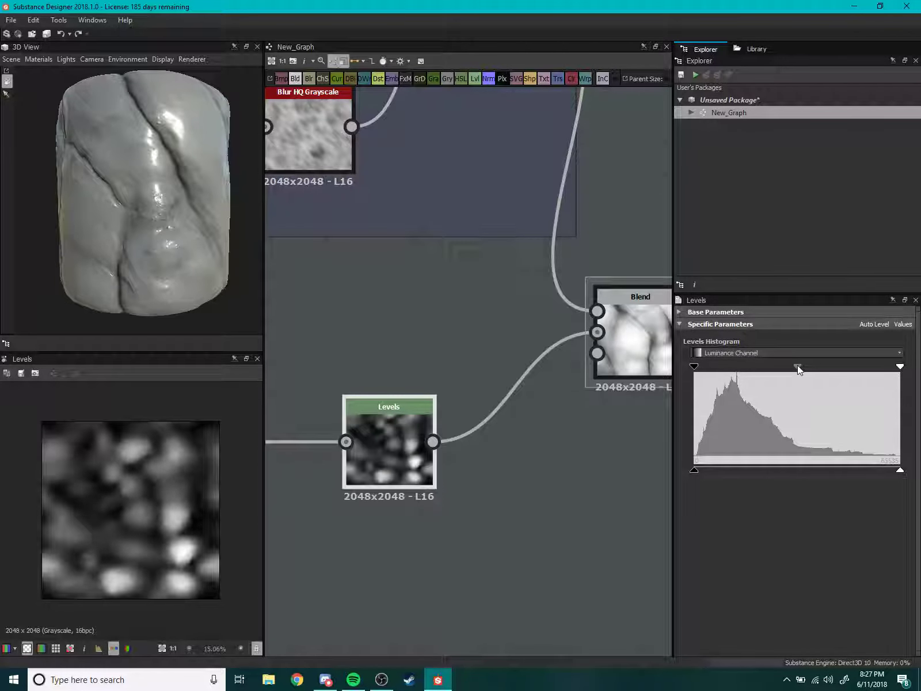
mouse_move(206, 217)
left_mouse_down()
mouse_move(80, 214)
mouse_move(204, 239)
mouse_move(111, 243)
left_mouse_up()
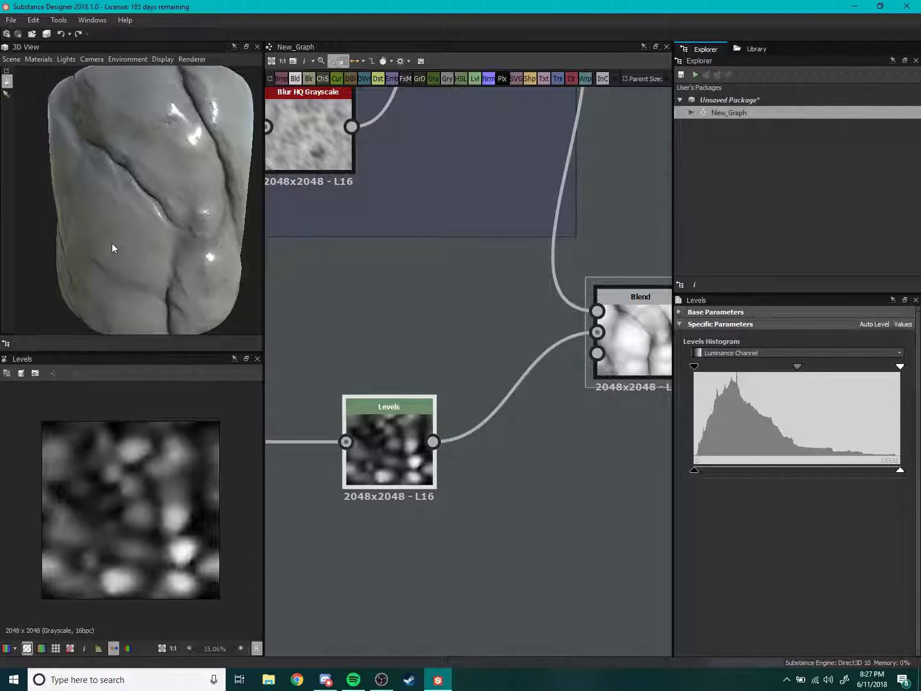
scroll(212, 222, "up", 5)
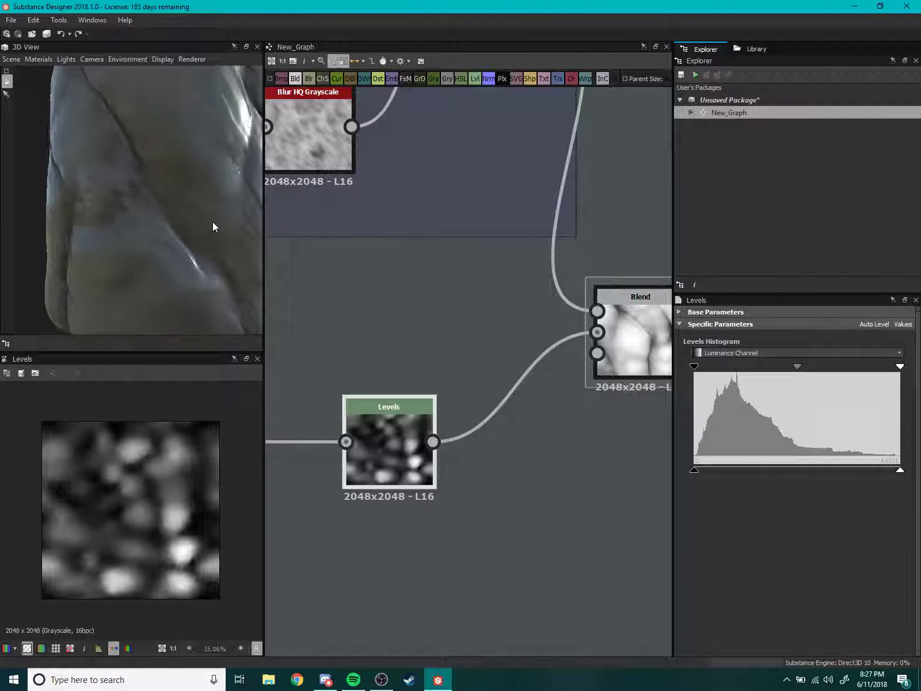
scroll(213, 221, "down", 5)
scroll(177, 206, "up", 2)
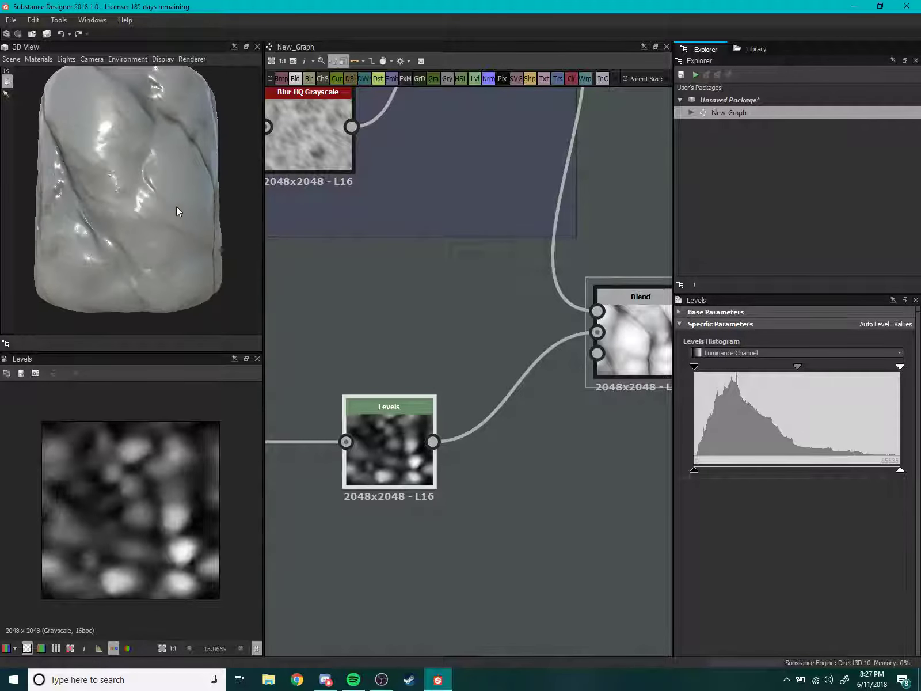
mouse_move(177, 206)
left_mouse_down()
mouse_move(215, 223)
mouse_move(189, 238)
left_mouse_up()
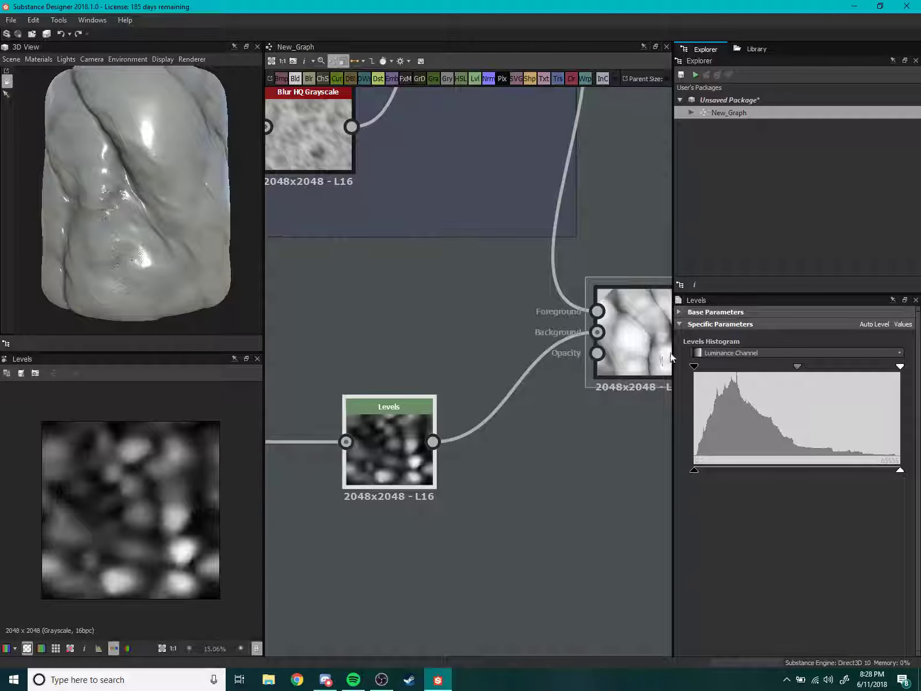
Nudge the Levels midtones slightly brighter and check the cylinder from new angles.
left_click_drag(803, 368, 794, 366)
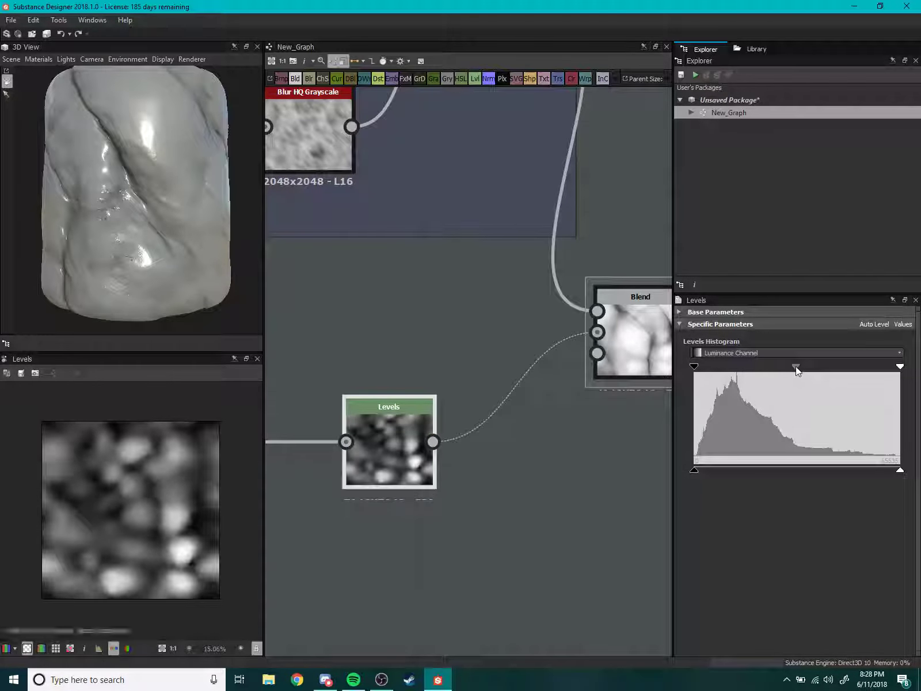
mouse_move(219, 265)
left_mouse_down()
mouse_move(178, 234)
mouse_move(50, 217)
mouse_move(192, 231)
mouse_move(125, 254)
mouse_move(237, 259)
left_mouse_up()
scroll(175, 193, "up", 5)
mouse_move(175, 194)
left_mouse_down()
mouse_move(162, 227)
mouse_move(171, 227)
left_mouse_up()
scroll(545, 257, "down", 3)
scroll(545, 257, "down", 1)
Shift the Levels node left and lower the Blend's opacity to 0.78.
left_click_drag(439, 422, 405, 422)
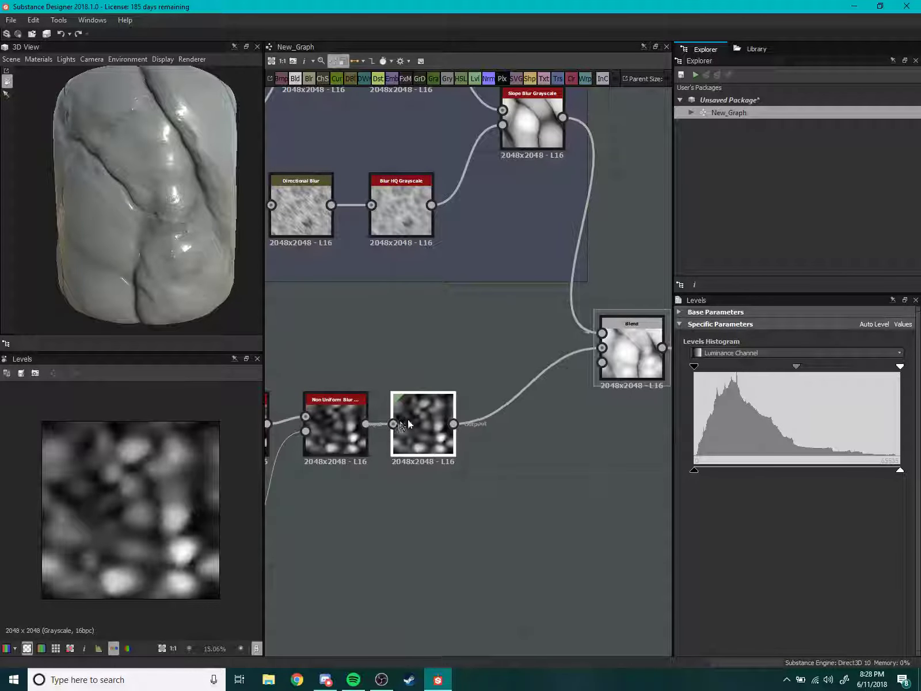
middle_click_drag(333, 347, 401, 335)
scroll(401, 335, "down", 3)
scroll(514, 400, "down", 2)
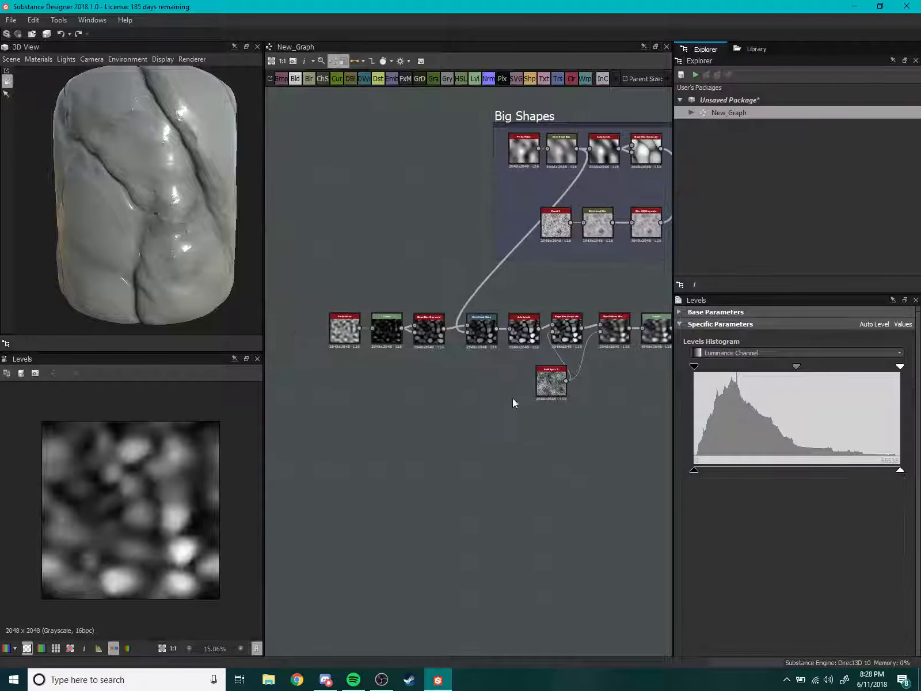
scroll(458, 355, "up", 2)
scroll(446, 379, "up", 2)
scroll(406, 401, "up", 2)
scroll(405, 402, "up", 1)
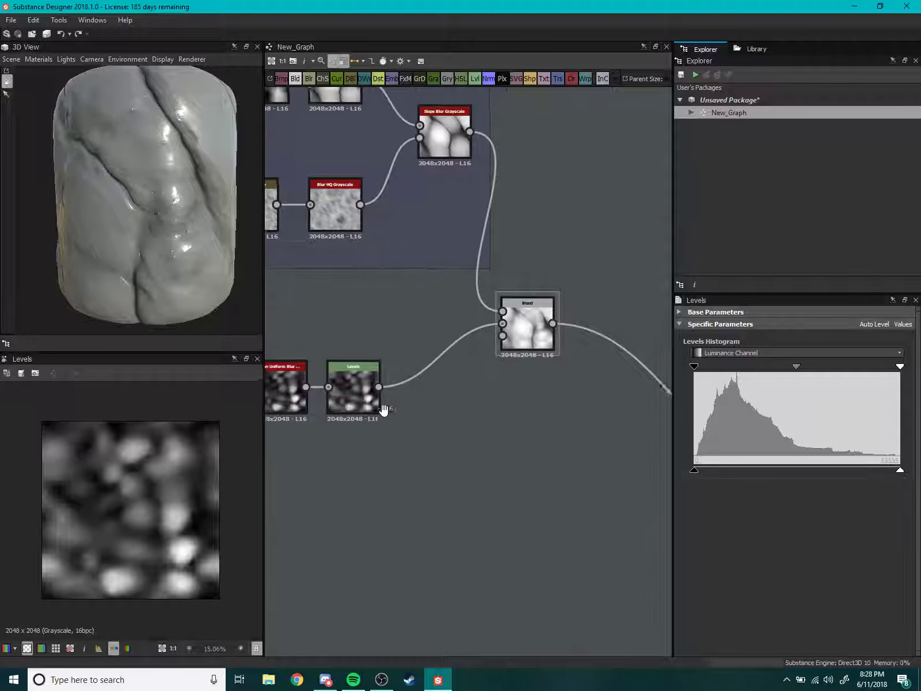
left_click(539, 325)
double_click(545, 334)
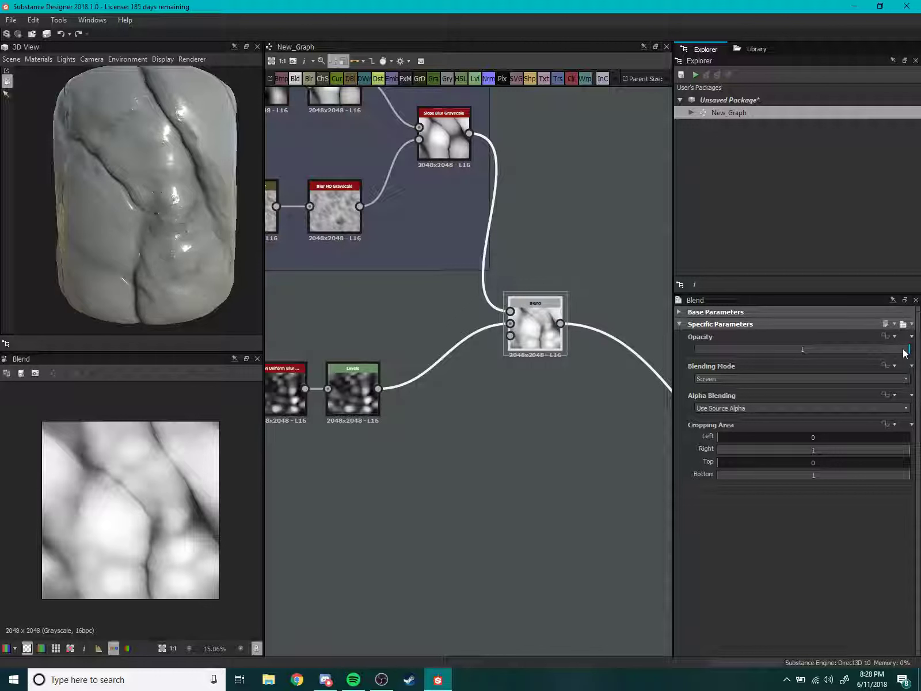
mouse_move(903, 350)
left_mouse_down()
mouse_move(845, 349)
mouse_move(862, 345)
left_mouse_up()
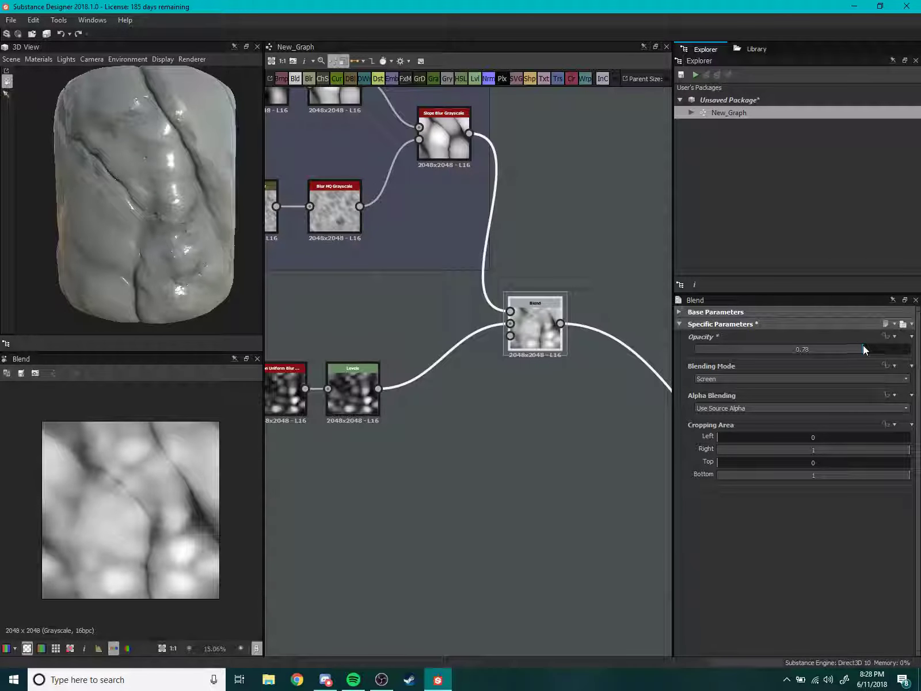
Move BnW Spots 2 down and left, then recenter on the Levels and Blend nodes.
scroll(622, 415, "down", 2)
scroll(351, 420, "down", 2)
scroll(450, 518, "down", 2)
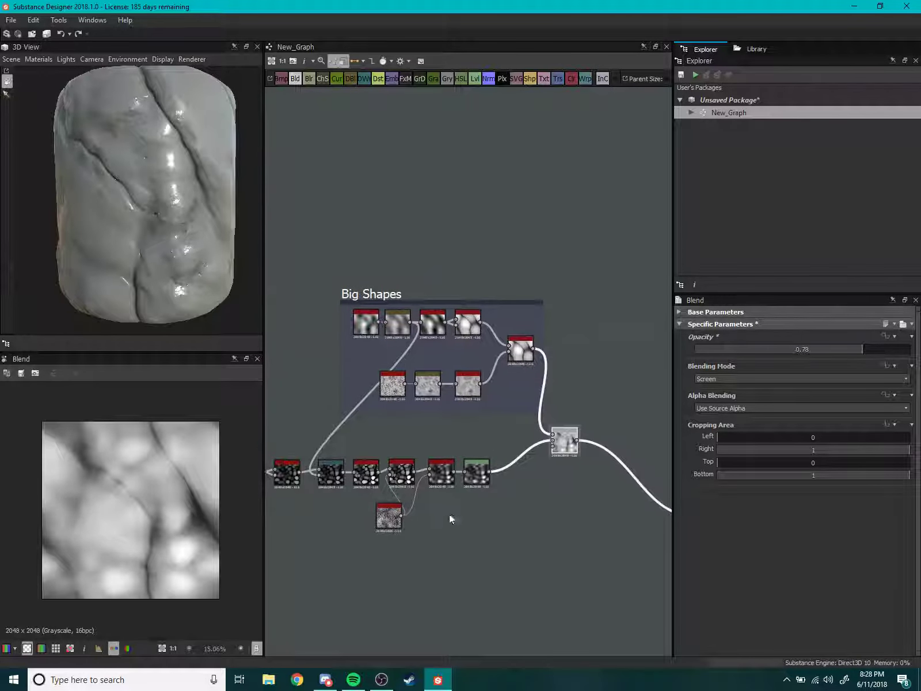
scroll(463, 436, "up", 2)
scroll(436, 432, "up", 1)
scroll(349, 440, "up", 1)
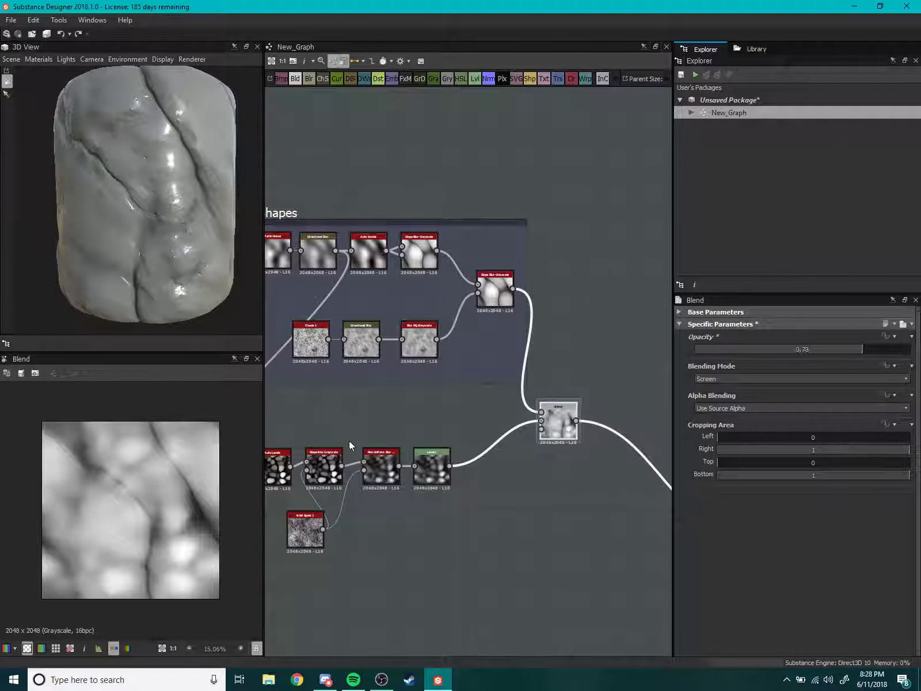
scroll(404, 482, "up", 1)
scroll(454, 477, "up", 2)
scroll(366, 523, "up", 1)
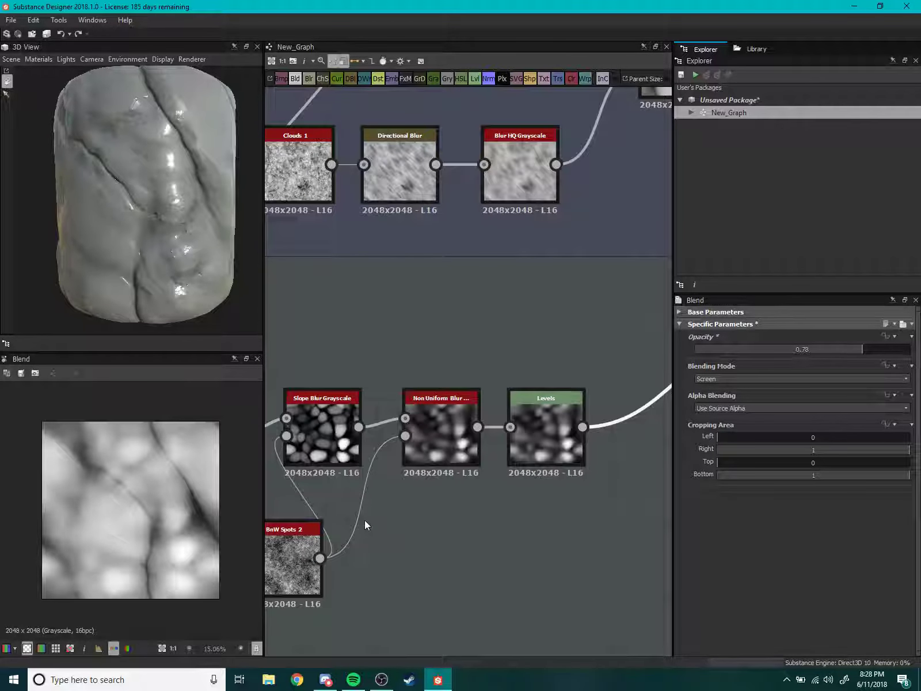
scroll(464, 500, "up", 1)
left_click_drag(363, 535, 337, 587)
mouse_move(453, 499)
middle_mouse_down()
mouse_move(633, 494)
mouse_move(329, 525)
middle_mouse_up()
scroll(436, 485, "down", 1)
middle_click_drag(436, 485, 489, 458)
middle_click_drag(487, 345, 487, 396)
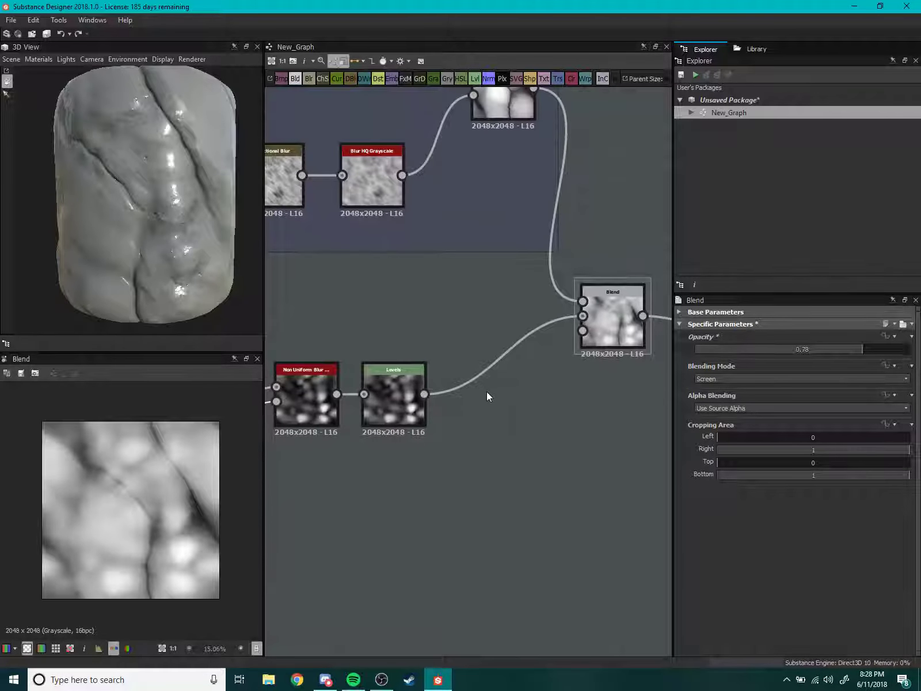
Add a Directional Warp node via the 'dire' search.
key("space")
type("d")
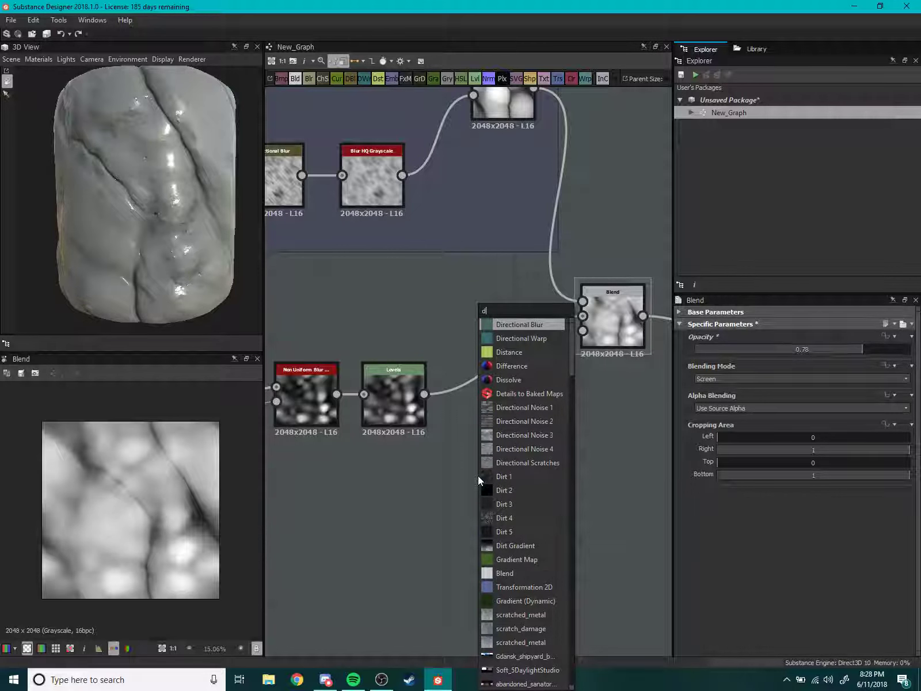
type("ire")
key("Down")
key("Return")
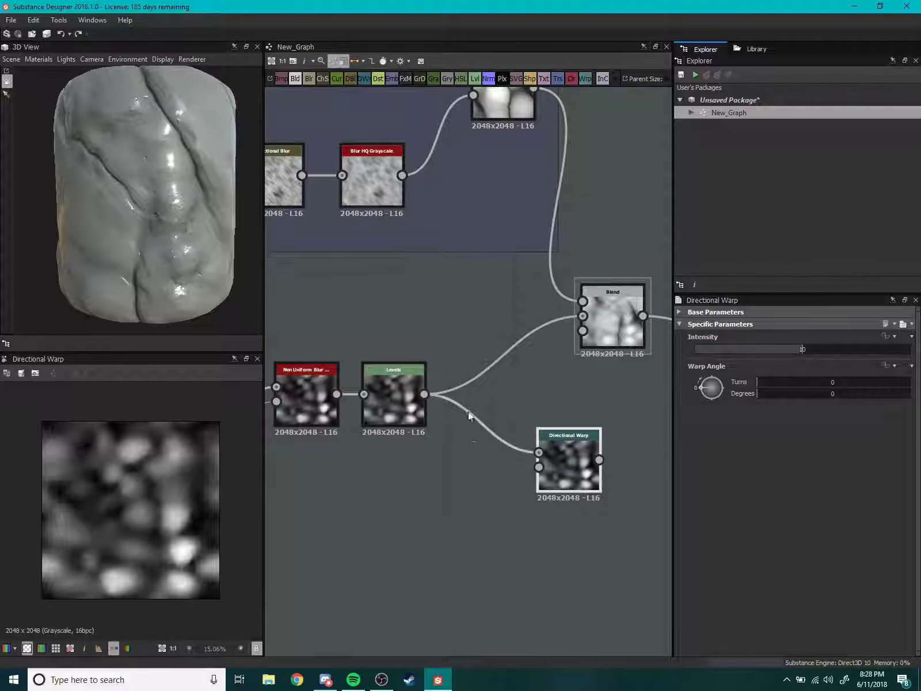
scroll(470, 455, "down", 3)
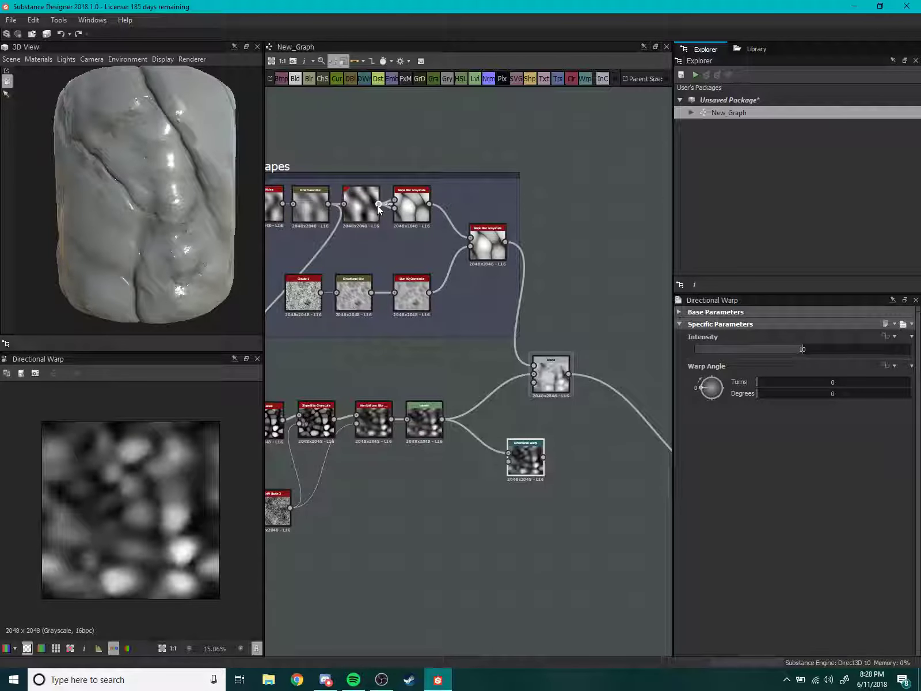
Drive the warp with Auto Levels at Intensity 20 and feed it into the Blend background.
mouse_move(500, 483)
left_mouse_down()
mouse_move(508, 461)
mouse_move(485, 490)
left_mouse_up()
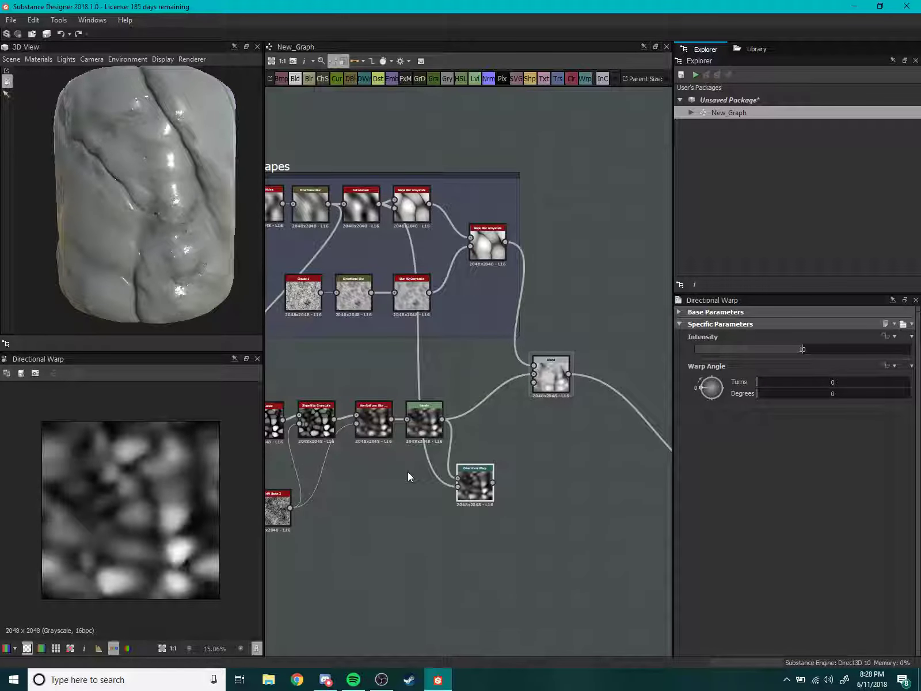
scroll(407, 476, "up", 2)
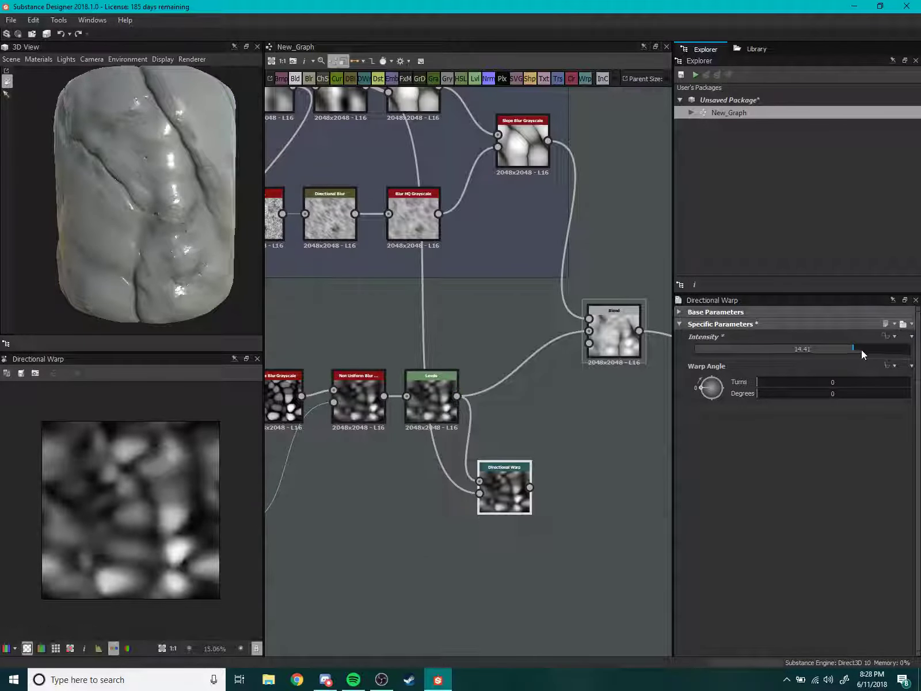
left_click_drag(726, 349, 912, 380)
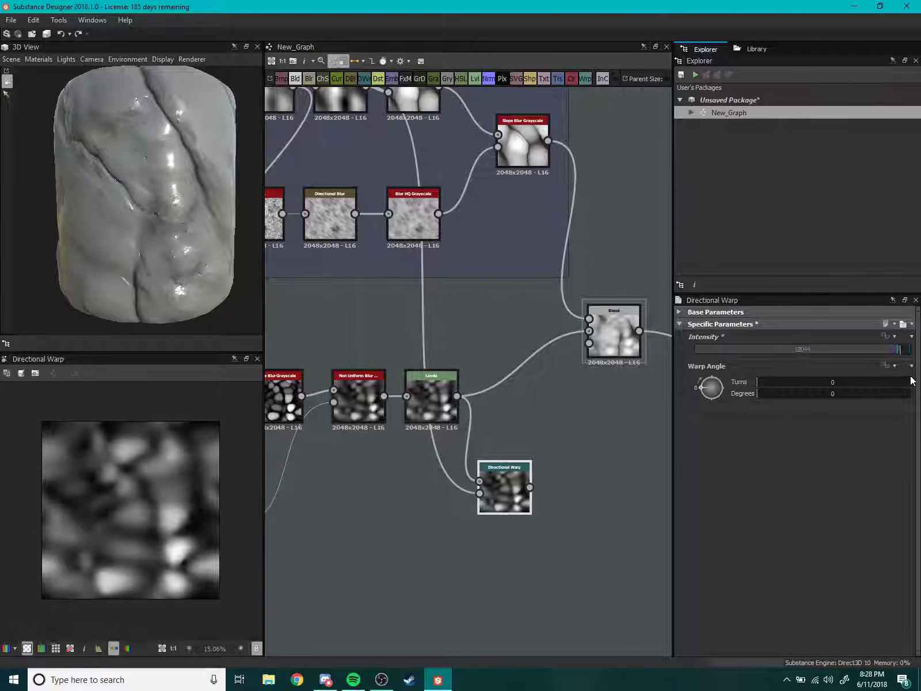
middle_click_drag(564, 436, 509, 471)
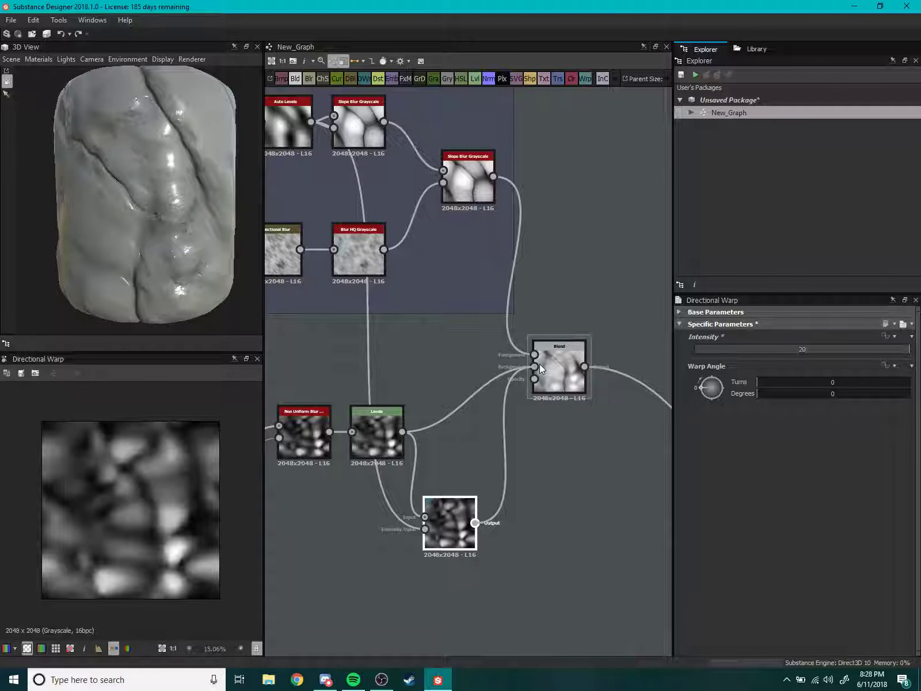
left_click_drag(540, 365, 539, 365)
mouse_move(162, 271)
left_mouse_down()
mouse_move(130, 241)
mouse_move(97, 256)
mouse_move(214, 264)
mouse_move(133, 234)
mouse_move(60, 239)
mouse_move(124, 265)
mouse_move(124, 222)
mouse_move(208, 254)
mouse_move(249, 251)
mouse_move(149, 269)
mouse_move(193, 215)
mouse_move(152, 265)
mouse_move(131, 269)
mouse_move(133, 261)
mouse_move(168, 275)
mouse_move(150, 241)
mouse_move(127, 243)
mouse_move(149, 243)
mouse_move(132, 248)
mouse_move(165, 257)
mouse_move(157, 295)
mouse_move(143, 287)
mouse_move(141, 225)
mouse_move(79, 172)
mouse_move(260, 248)
mouse_move(161, 222)
mouse_move(160, 254)
mouse_move(79, 253)
mouse_move(149, 202)
mouse_move(139, 262)
mouse_move(176, 243)
left_mouse_up()
Set the Directional Warp intensity to 23.66 and warp angle to -141°, checking the cylinder preview.
scroll(497, 428, "up", 1)
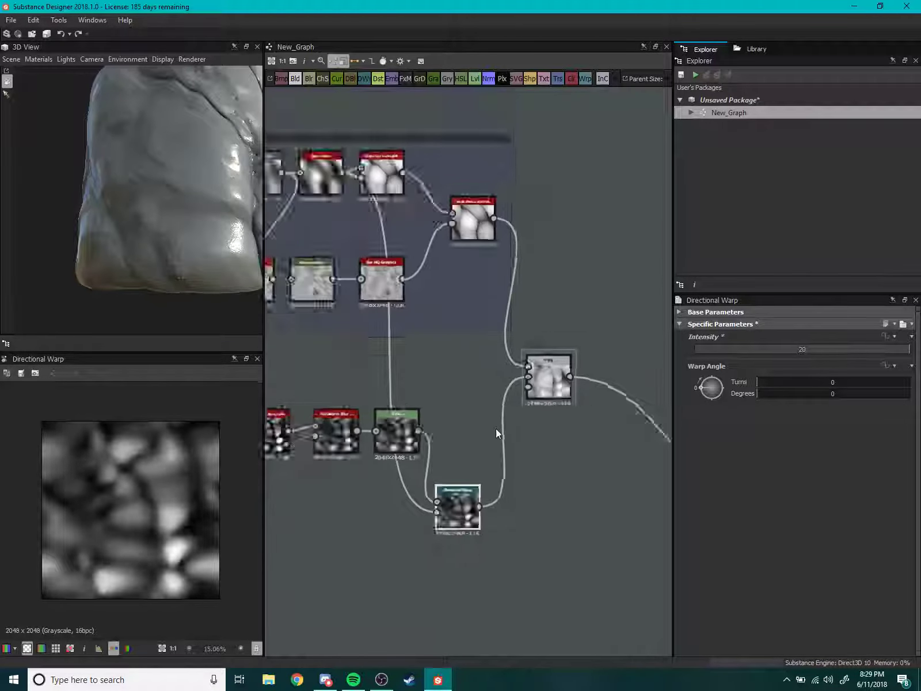
scroll(490, 426, "up", 2)
scroll(483, 424, "up", 2)
scroll(473, 419, "up", 2)
scroll(472, 419, "down", 3)
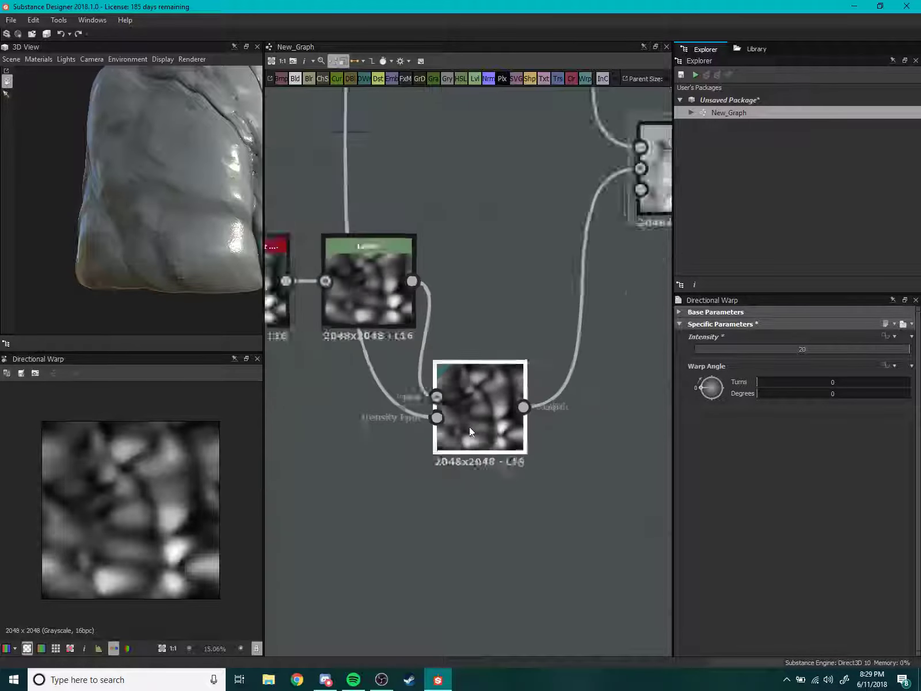
scroll(469, 427, "down", 2)
double_click(783, 347)
type("100")
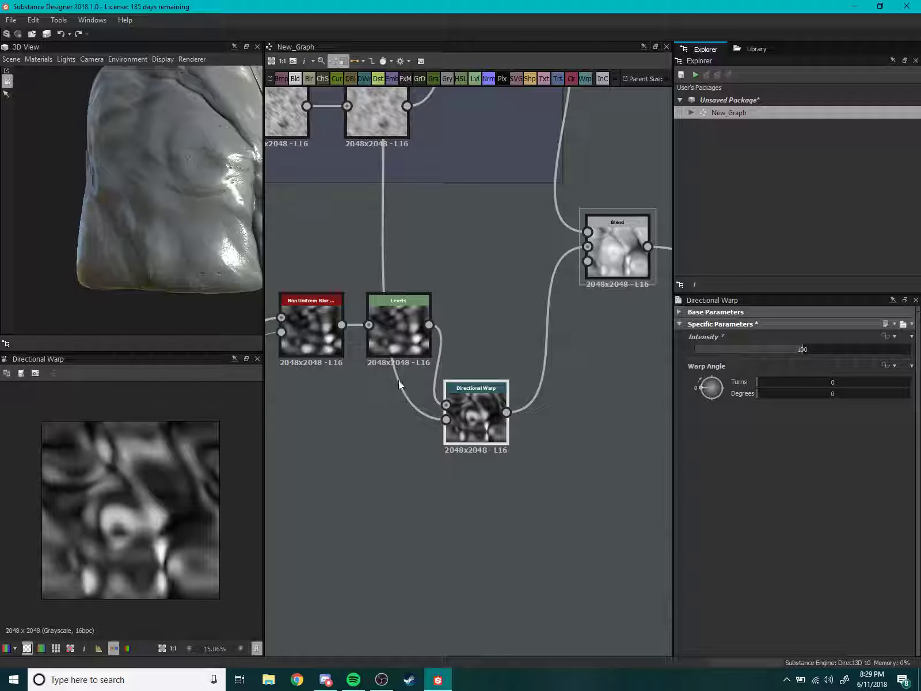
middle_click_drag(399, 380, 364, 455)
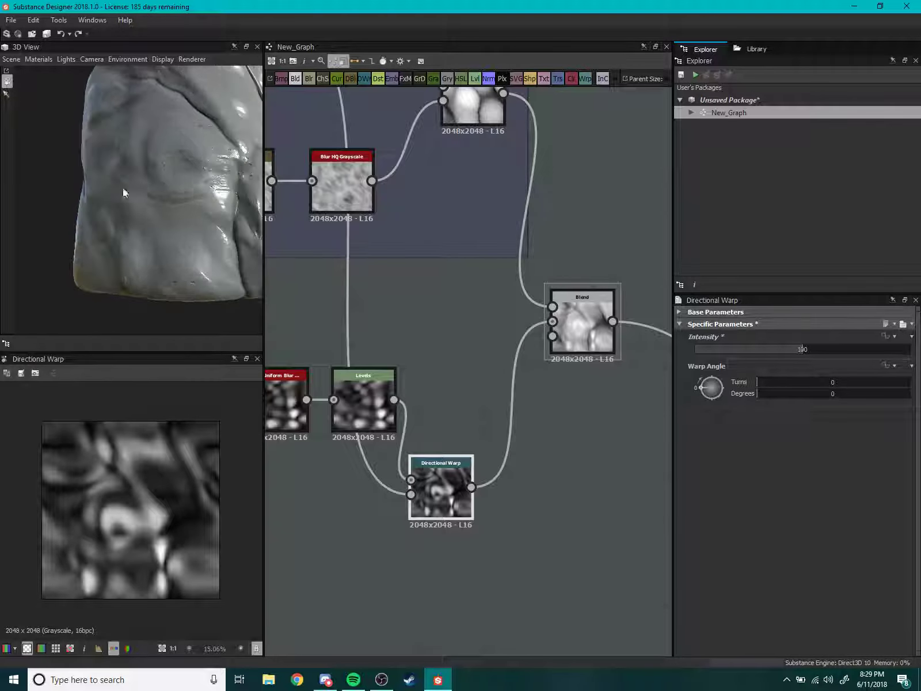
mouse_move(117, 184)
left_mouse_down()
mouse_move(168, 196)
mouse_move(137, 250)
mouse_move(152, 237)
left_mouse_up()
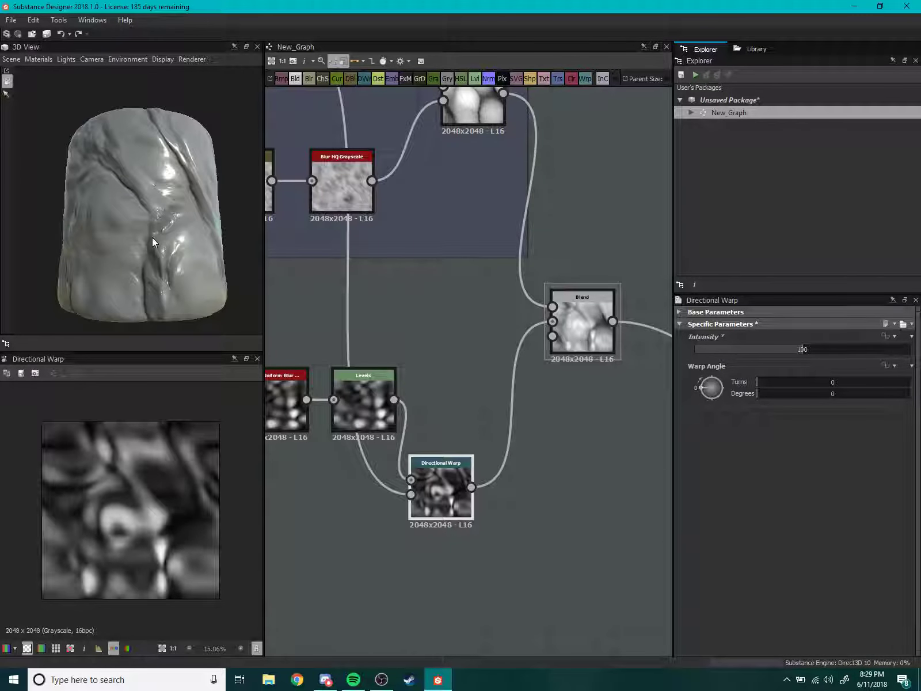
mouse_move(175, 317)
left_mouse_down()
mouse_move(189, 286)
mouse_move(183, 242)
left_mouse_up()
mouse_move(803, 349)
left_mouse_down()
mouse_move(708, 356)
mouse_move(722, 362)
mouse_move(730, 403)
left_mouse_up()
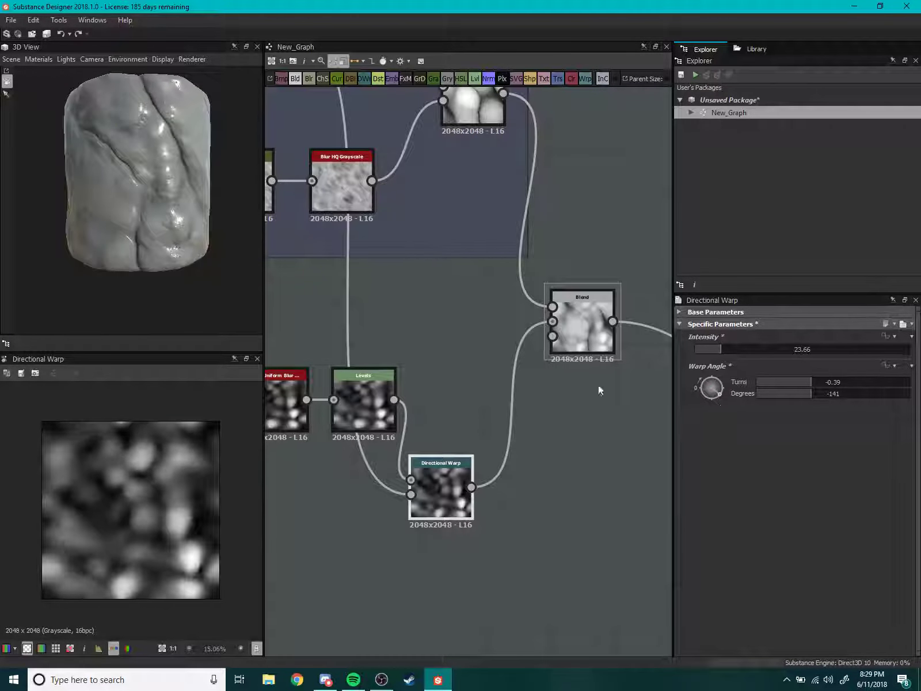
mouse_move(166, 233)
left_mouse_down()
mouse_move(110, 207)
mouse_move(80, 230)
mouse_move(151, 229)
mouse_move(78, 208)
mouse_move(186, 211)
mouse_move(158, 240)
mouse_move(140, 232)
mouse_move(153, 183)
mouse_move(188, 230)
mouse_move(180, 238)
mouse_move(152, 220)
left_mouse_up()
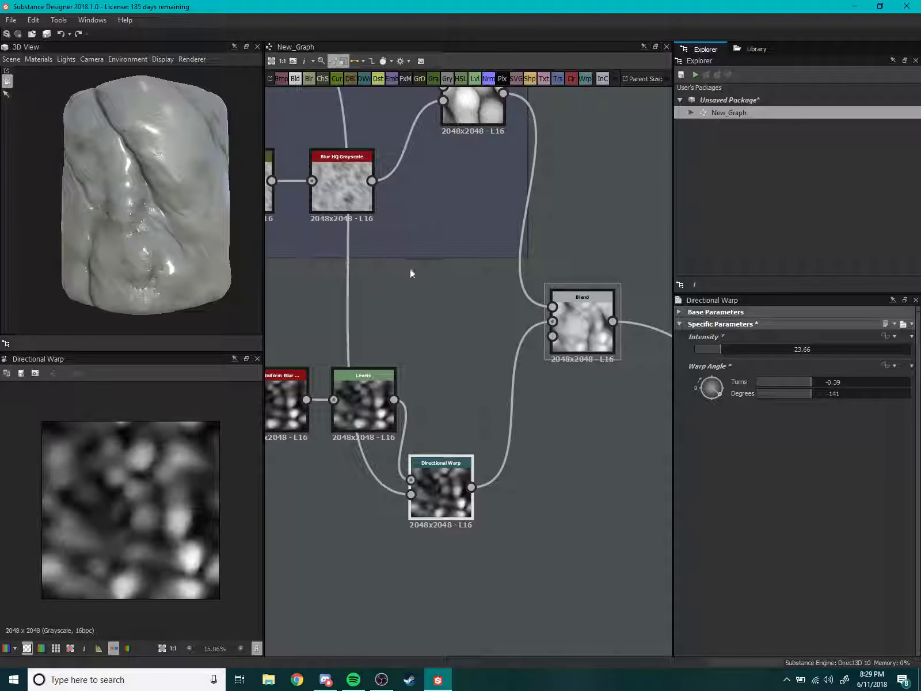
Wrap the selected lower node chain in a new frame below the Big Shapes frame.
scroll(446, 314, "down", 3)
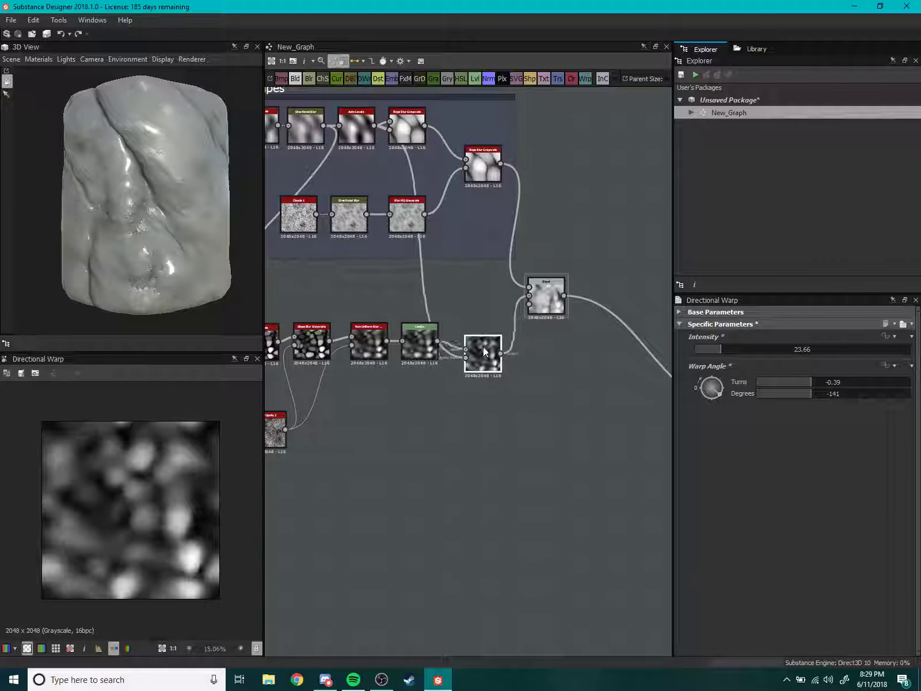
scroll(506, 344, "down", 1)
scroll(561, 358, "down", 2)
scroll(567, 362, "up", 2)
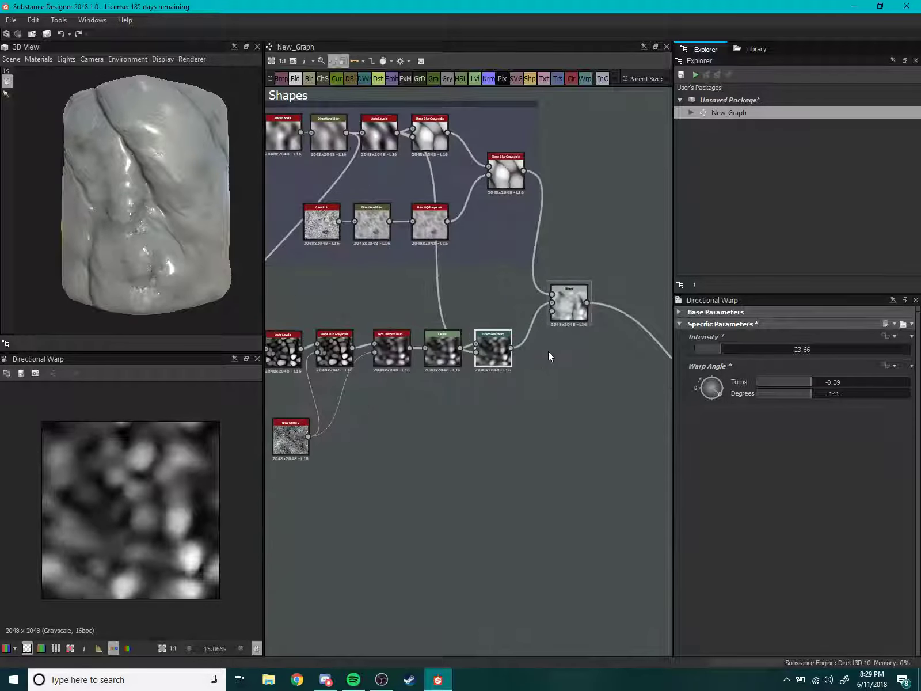
scroll(523, 325, "up", 1)
middle_click_drag(502, 297, 567, 309)
scroll(547, 367, "down", 2)
mouse_move(547, 367)
middle_mouse_down()
mouse_move(578, 370)
mouse_move(525, 373)
middle_mouse_up()
scroll(525, 373, "down", 1)
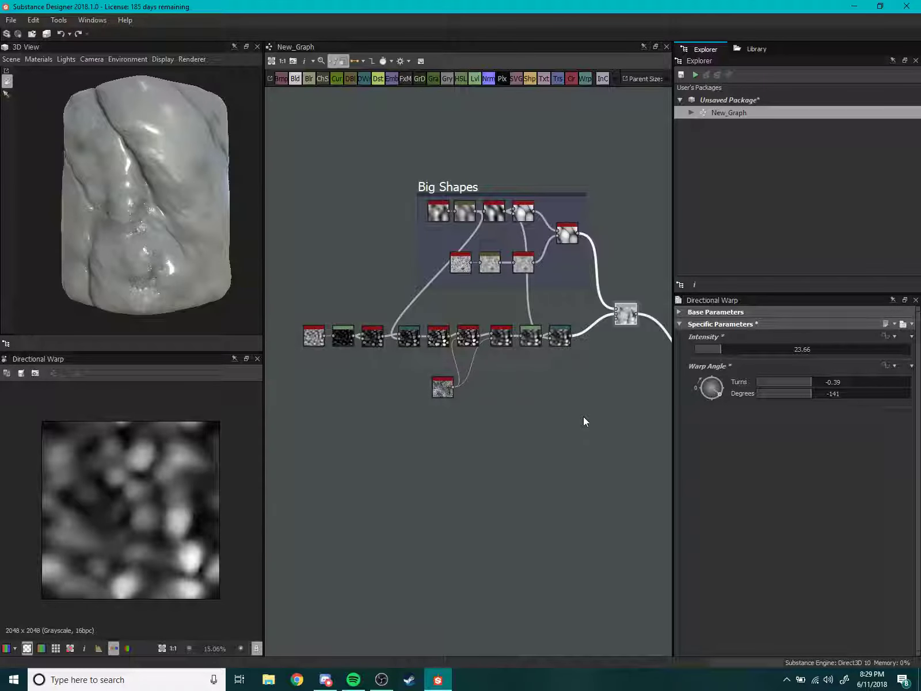
right_click(383, 397)
left_click(431, 425)
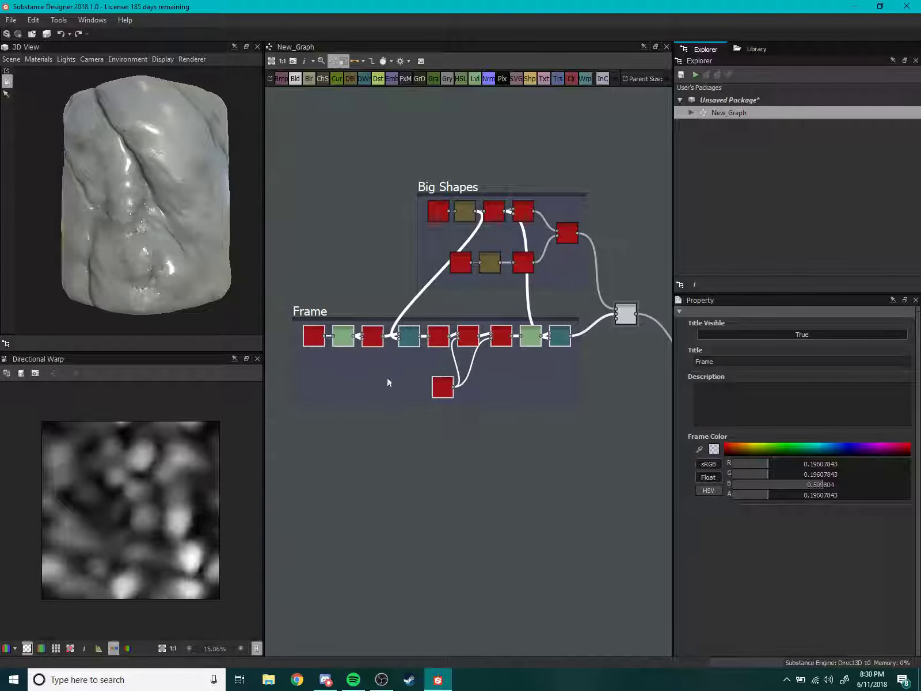
Title the new lower frame 'medium shapes'.
middle_click_drag(386, 381, 415, 393)
left_click_drag(323, 323, 354, 339)
scroll(536, 369, "up", 2)
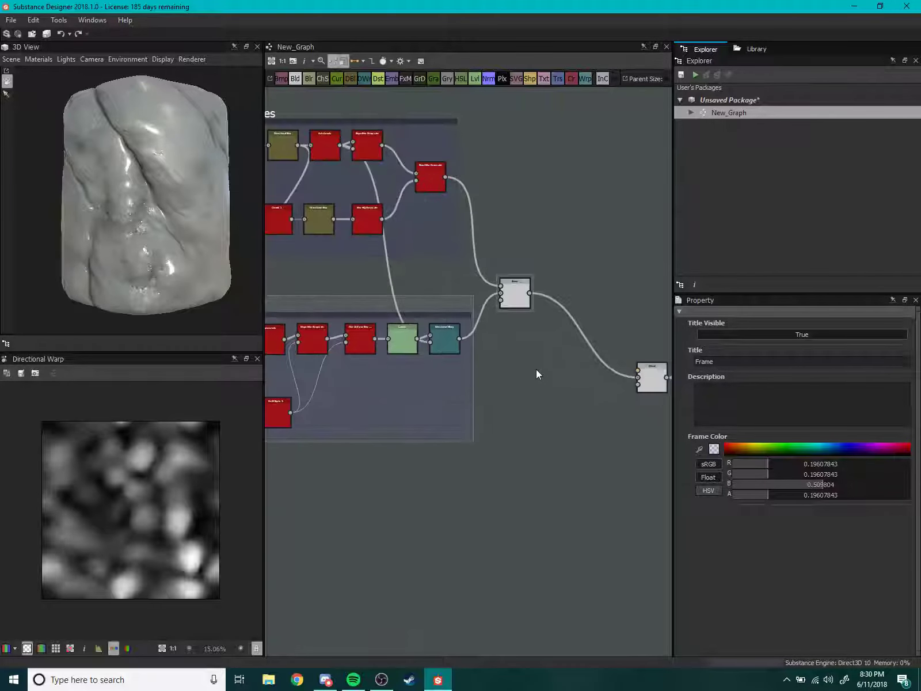
scroll(511, 392, "up", 2)
scroll(451, 355, "up", 1)
scroll(450, 360, "down", 3)
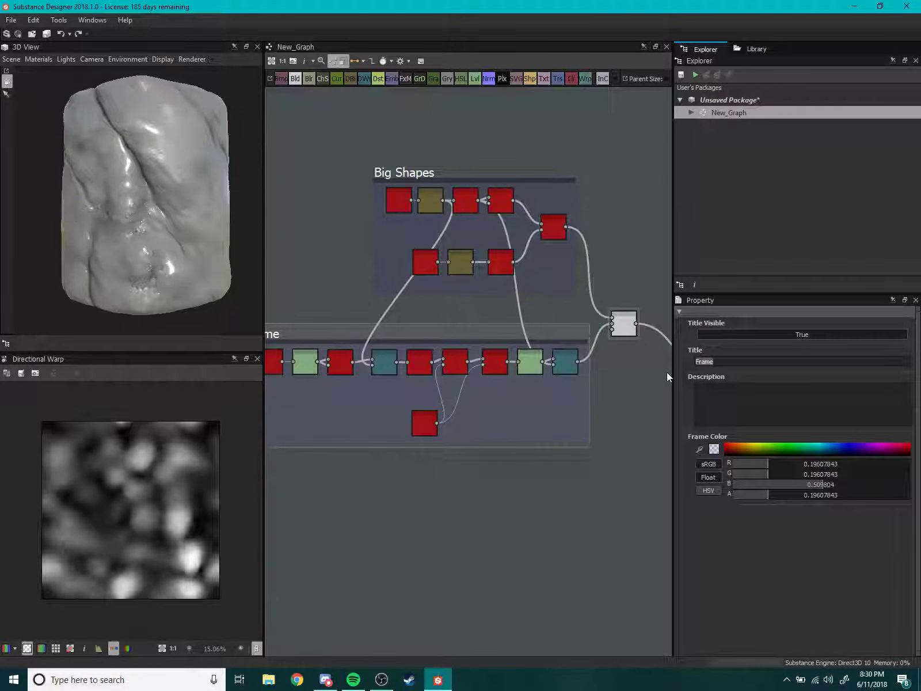
type("medium")
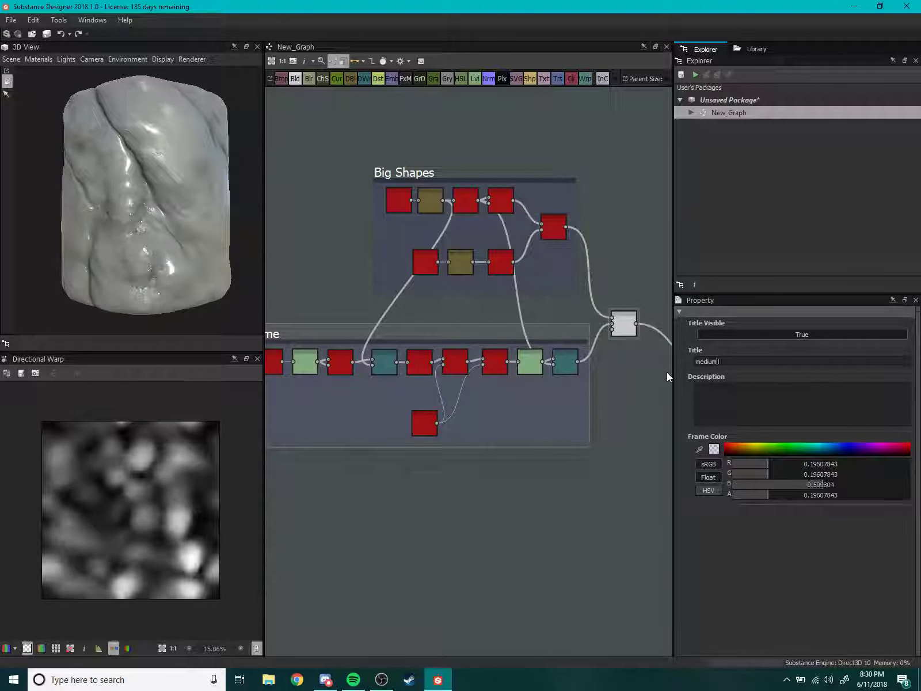
type(" shapes")
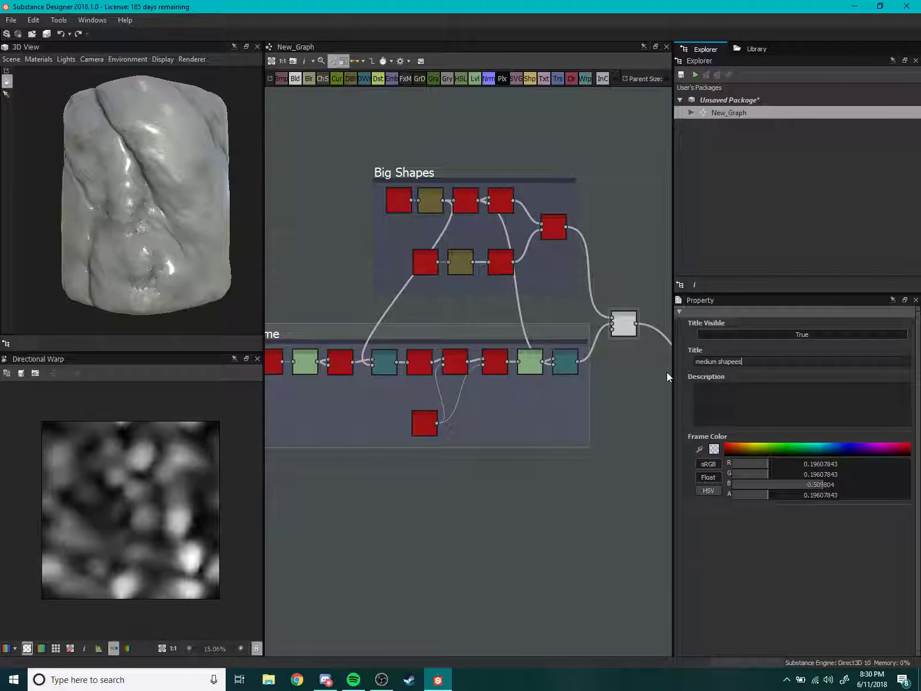
key("Return")
Nudge the Big Shapes frame slightly to the right.
middle_click_drag(411, 460, 439, 474)
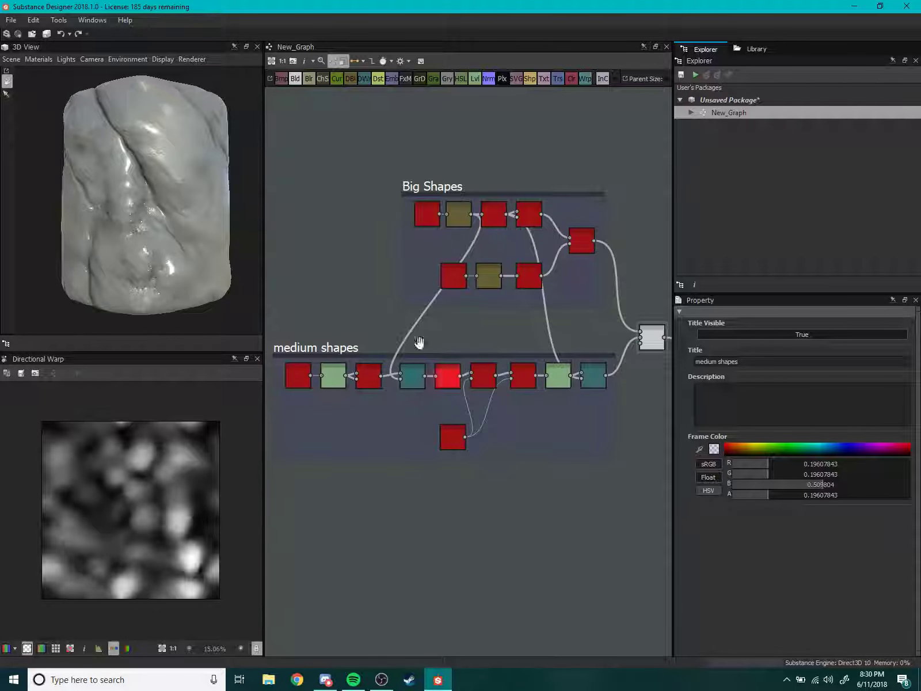
mouse_move(432, 186)
left_mouse_down()
mouse_move(437, 177)
mouse_move(475, 183)
left_mouse_up()
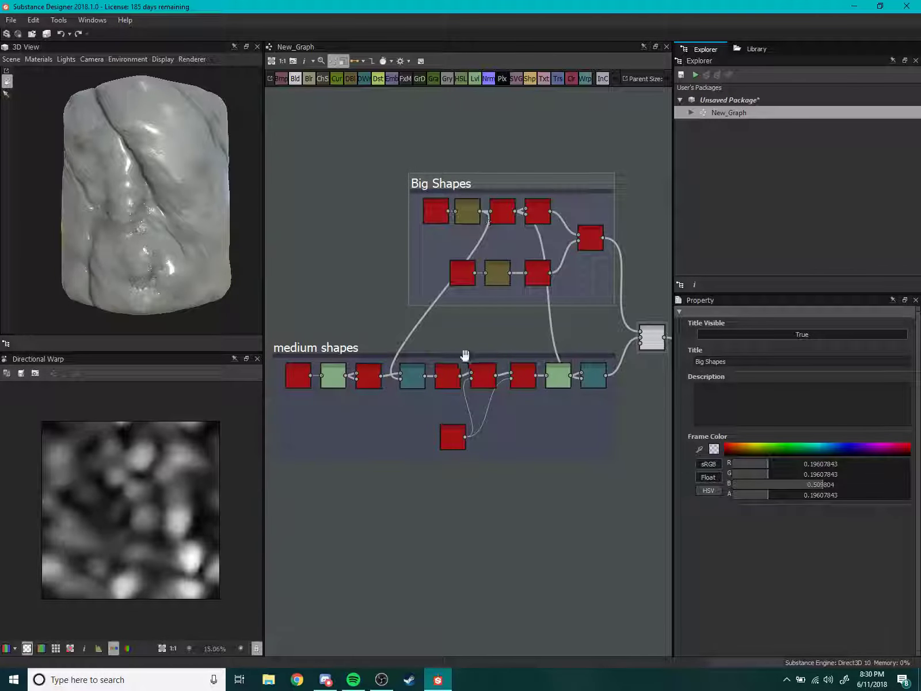
scroll(538, 395, "up", 3)
Open the Blend node's parameters and pan the graph view.
double_click(531, 257)
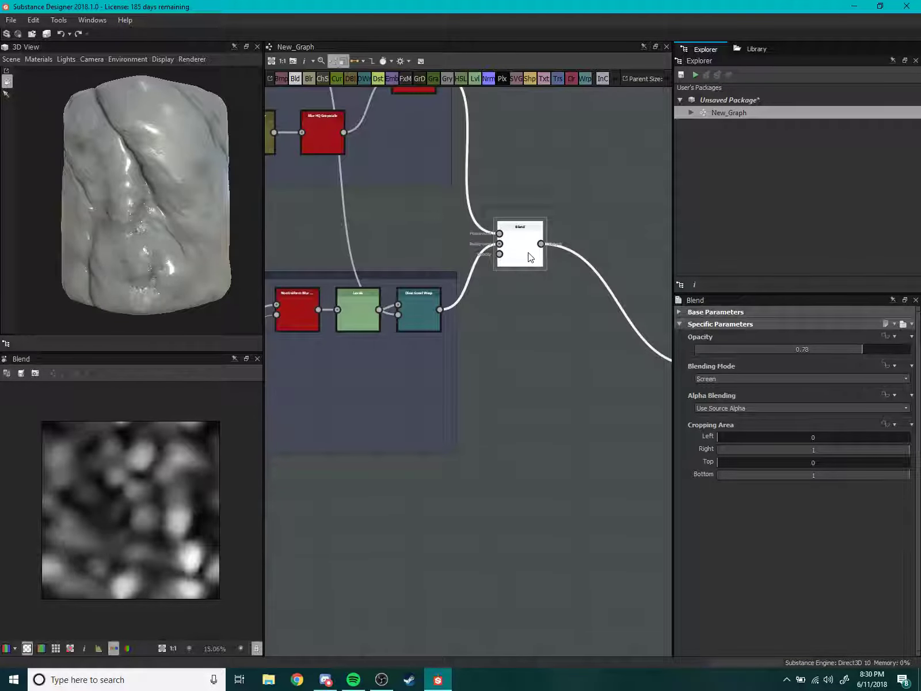
scroll(535, 360, "down", 3)
middle_click_drag(423, 376, 398, 398)
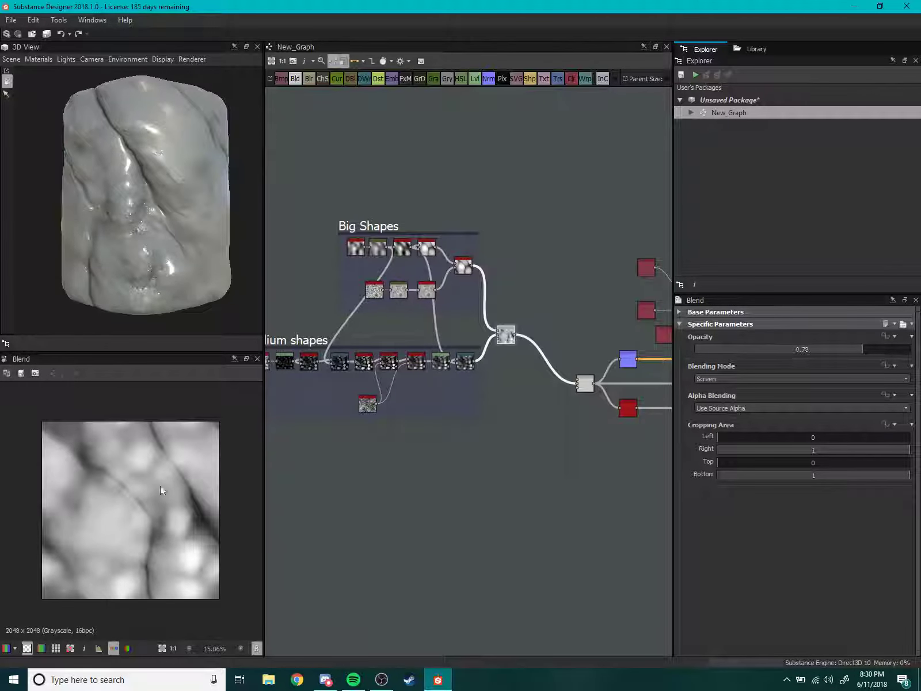
scroll(148, 497, "down", 1)
middle_click_drag(311, 469, 351, 464)
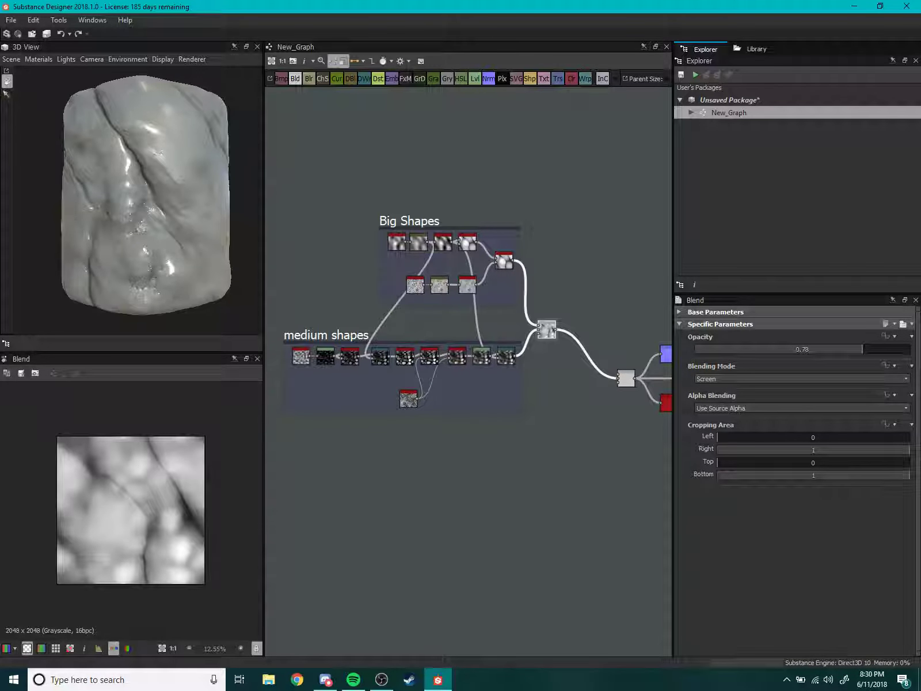
key("alt+Tab")
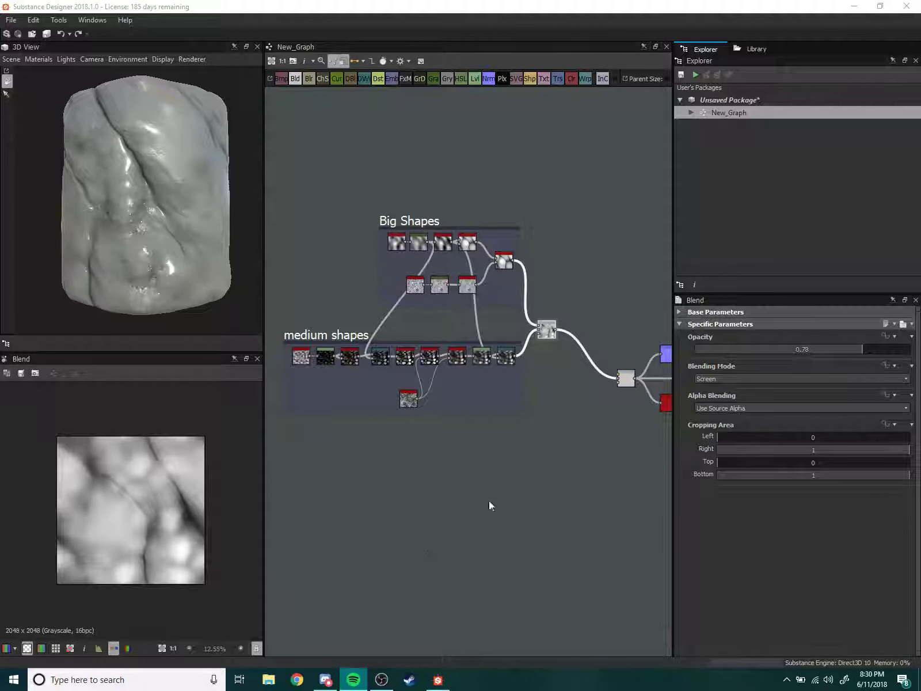
scroll(441, 465, "up", 2)
middle_click_drag(442, 465, 469, 467)
Zoom to BnW Spots 2, inspect the 3D close-up, and open node search below it.
scroll(445, 441, "up", 1)
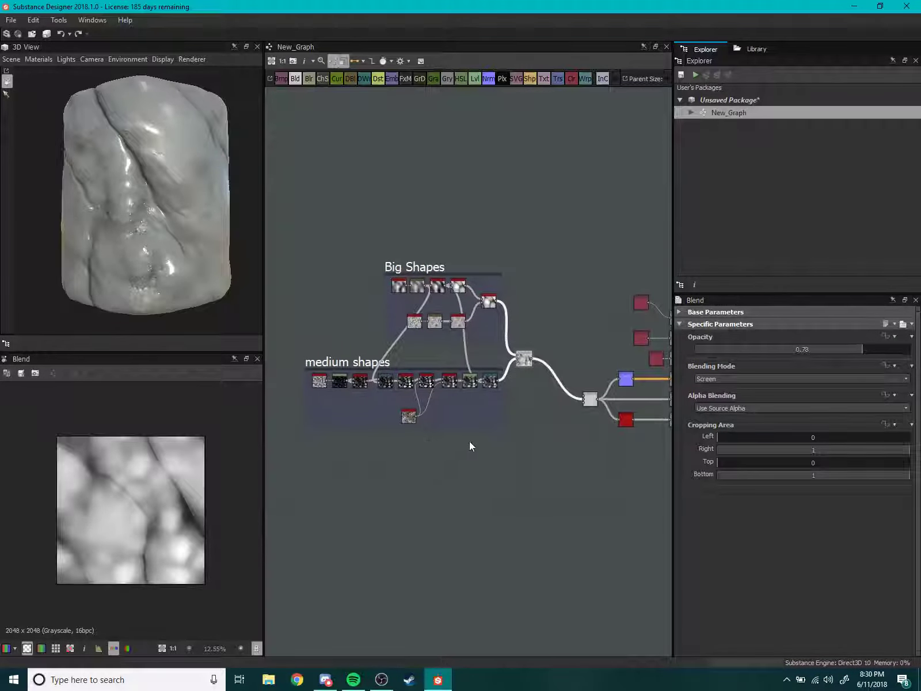
scroll(469, 442, "up", 2)
scroll(437, 414, "up", 1)
scroll(445, 411, "up", 1)
scroll(425, 413, "up", 2)
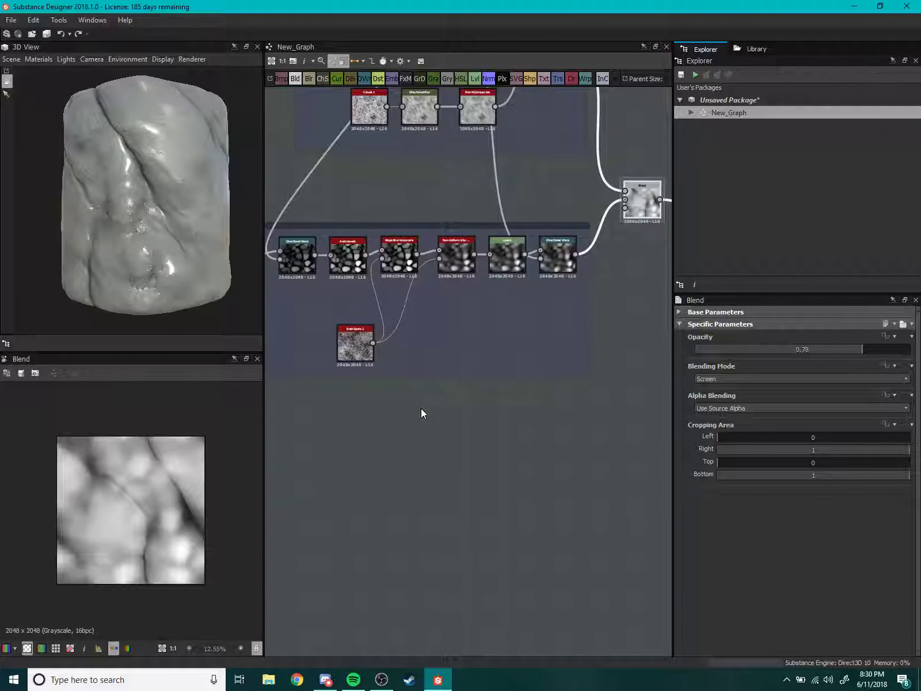
scroll(479, 418, "down", 3)
scroll(450, 436, "up", 1)
scroll(447, 432, "up", 2)
scroll(484, 414, "down", 3)
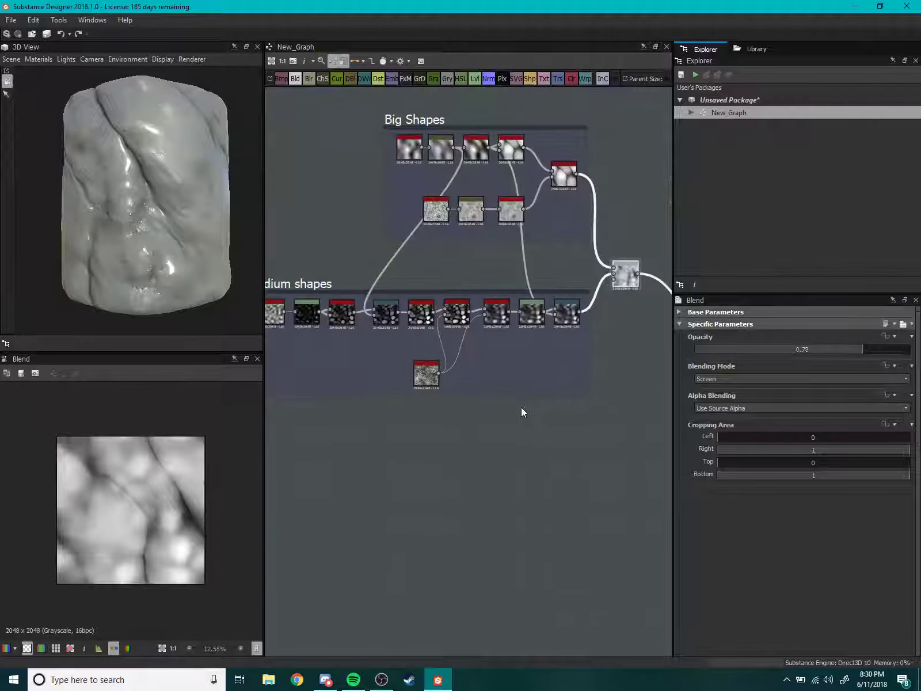
scroll(536, 374, "up", 1)
scroll(518, 357, "up", 1)
scroll(467, 369, "up", 1)
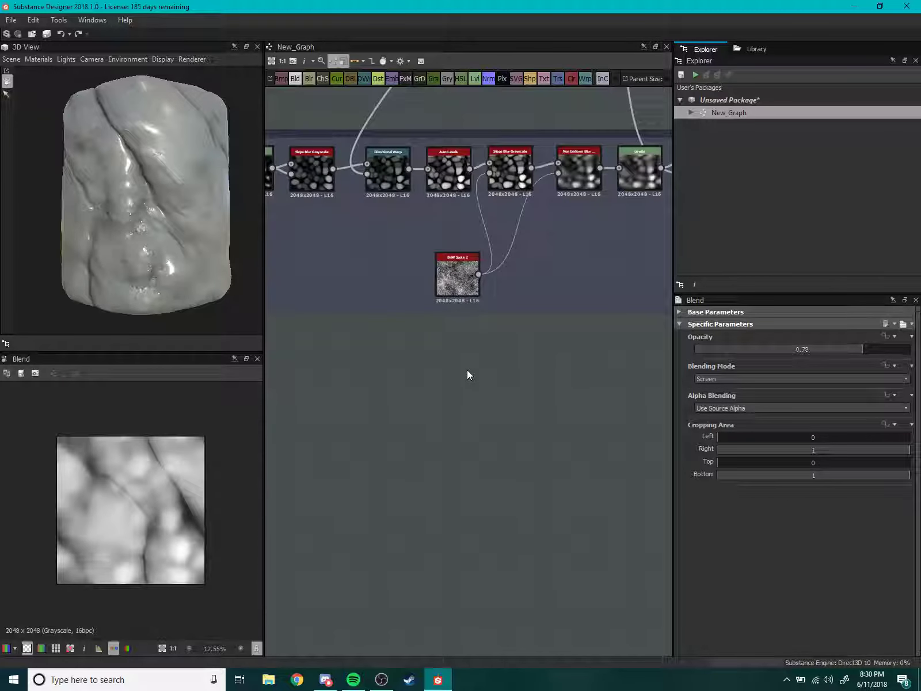
scroll(414, 407, "up", 1)
scroll(451, 488, "down", 1)
scroll(161, 232, "up", 5)
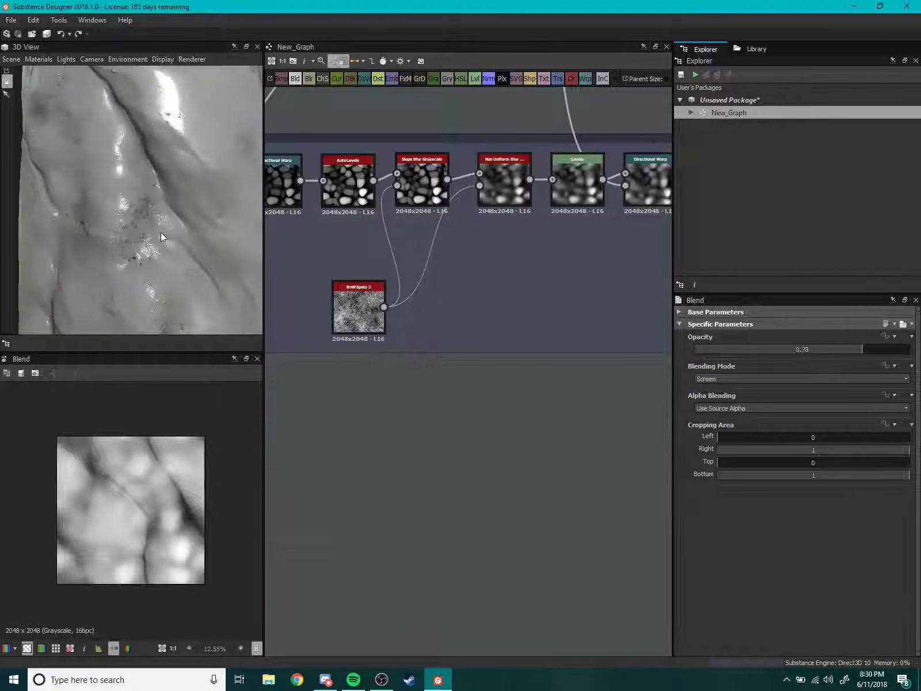
scroll(147, 220, "up", 2)
scroll(167, 250, "up", 2)
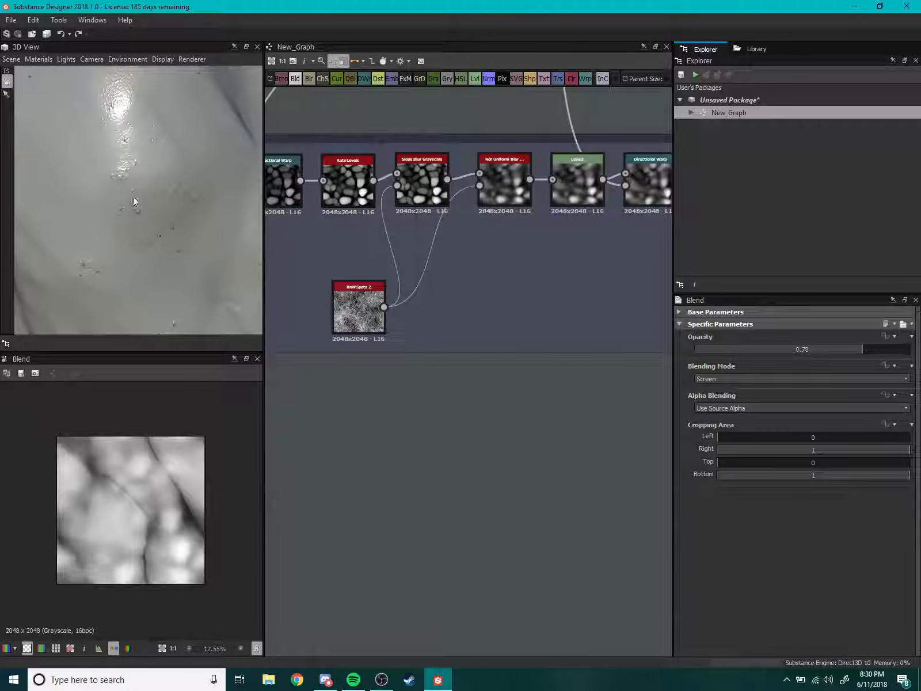
mouse_move(134, 201)
left_mouse_down()
mouse_move(168, 259)
mouse_move(138, 180)
mouse_move(164, 274)
mouse_move(292, 314)
left_mouse_up()
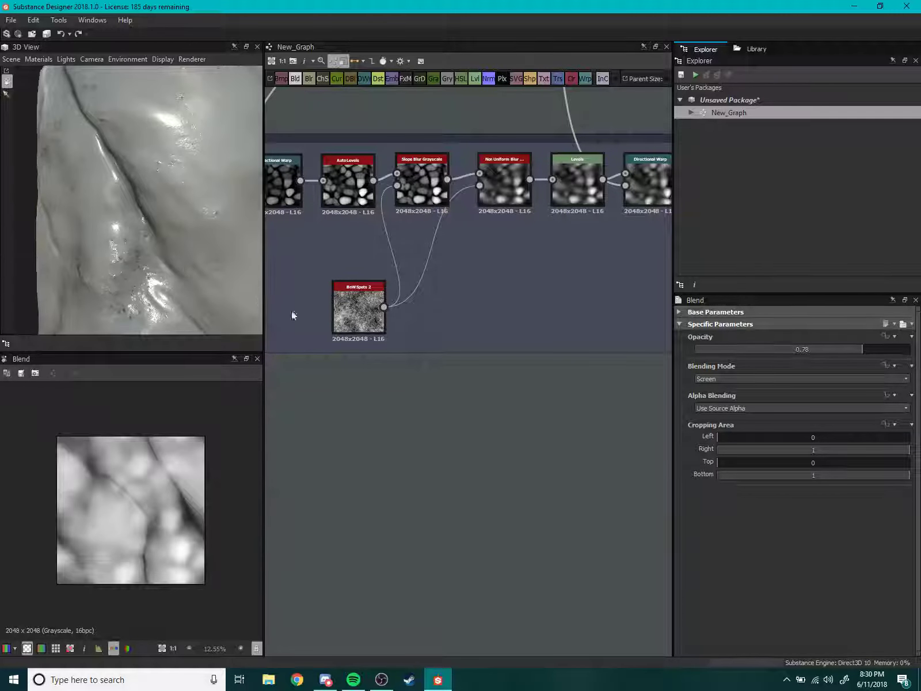
scroll(433, 376, "up", 1)
key("space")
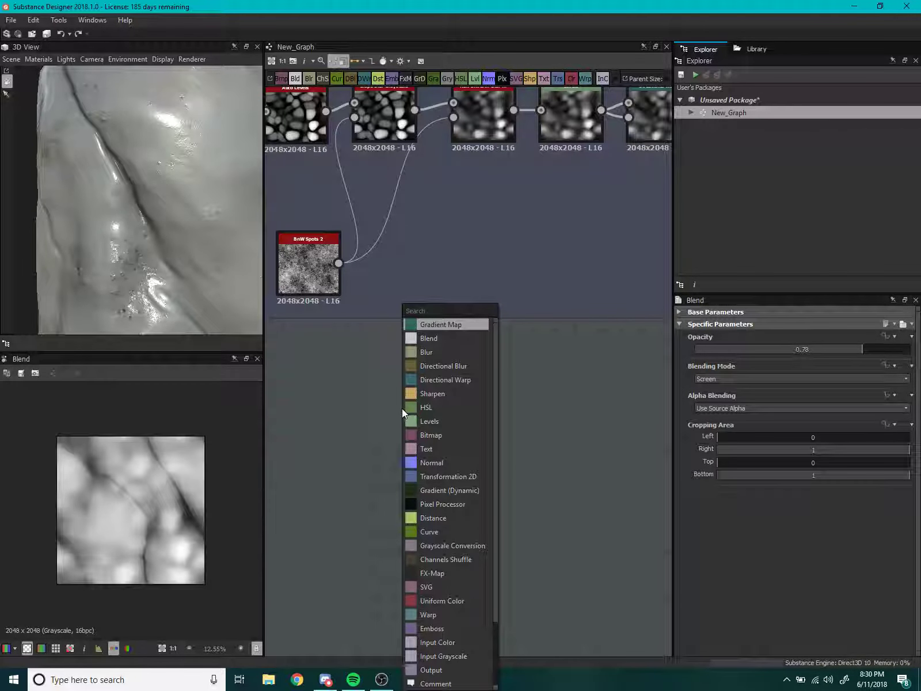
Add a Histogram Scan linked after BnW Spots 2 with position 0.11.
type("hist")
key("Down")
key("Return")
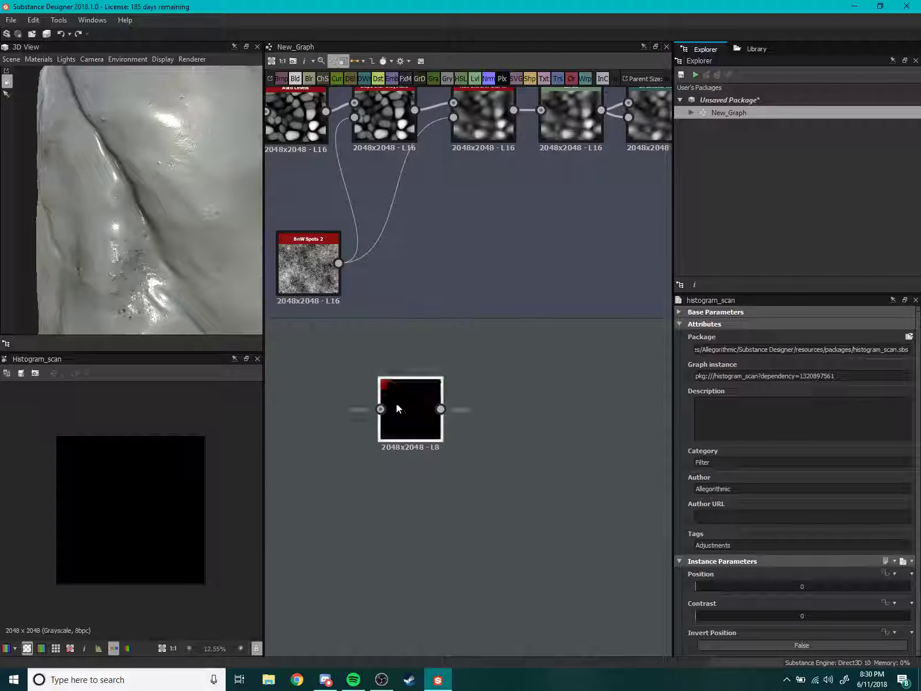
mouse_move(446, 451)
left_mouse_down()
mouse_move(363, 406)
mouse_move(346, 367)
left_mouse_up()
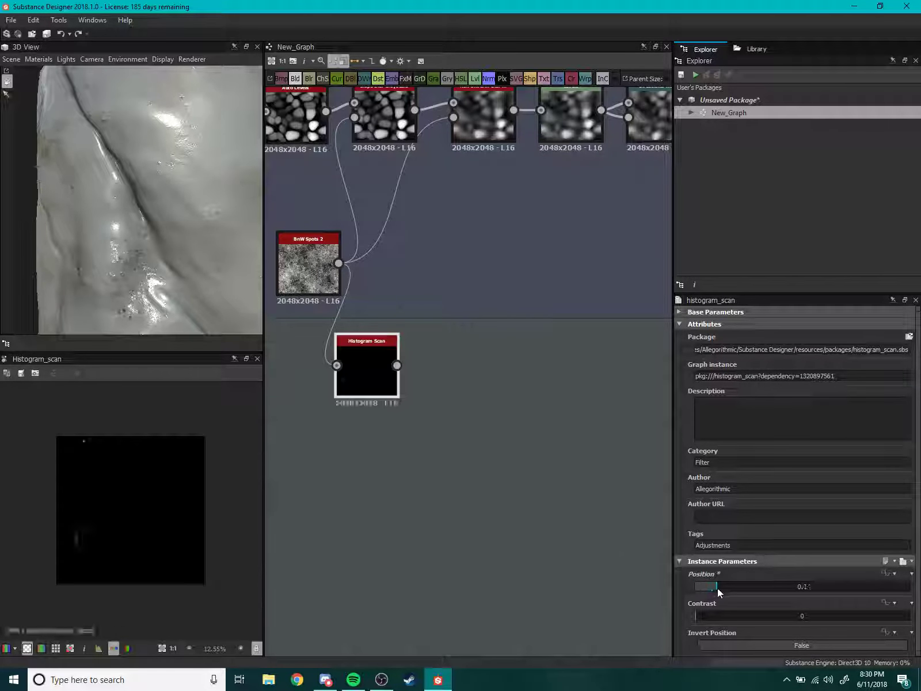
left_click_drag(710, 588, 719, 587)
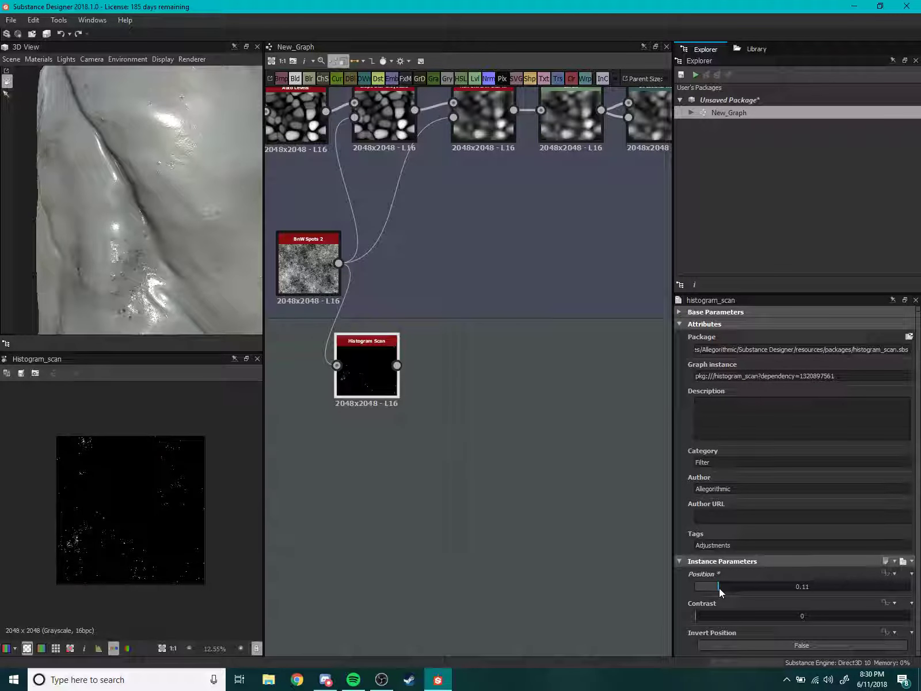
Search 'wa' in the node list and create a Warp node below.
scroll(133, 503, "up", 1)
scroll(134, 503, "up", 2)
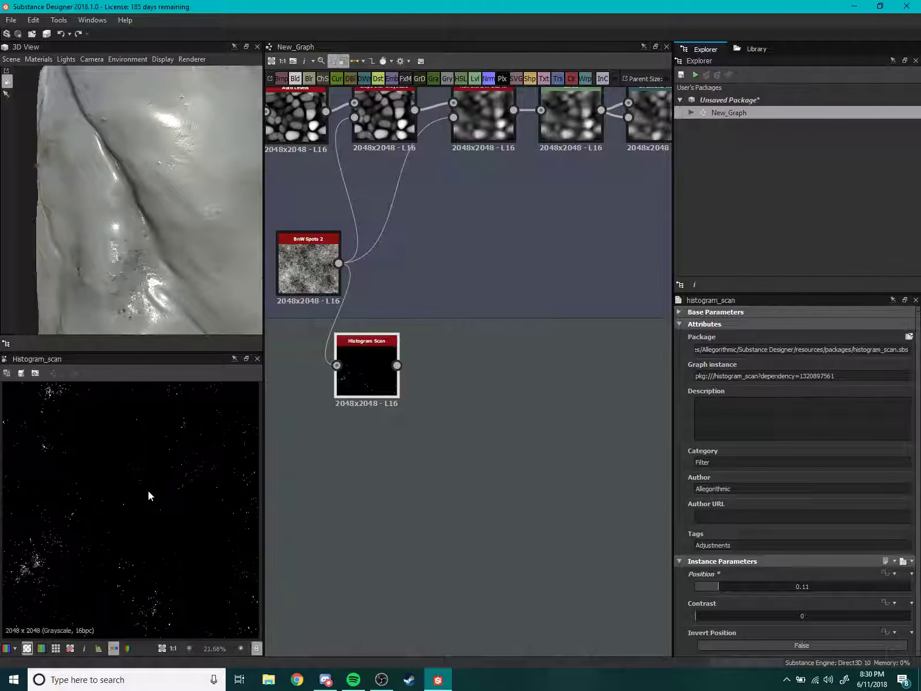
middle_click_drag(396, 405, 415, 423)
left_click_drag(415, 423, 425, 470)
key("space")
type("wa")
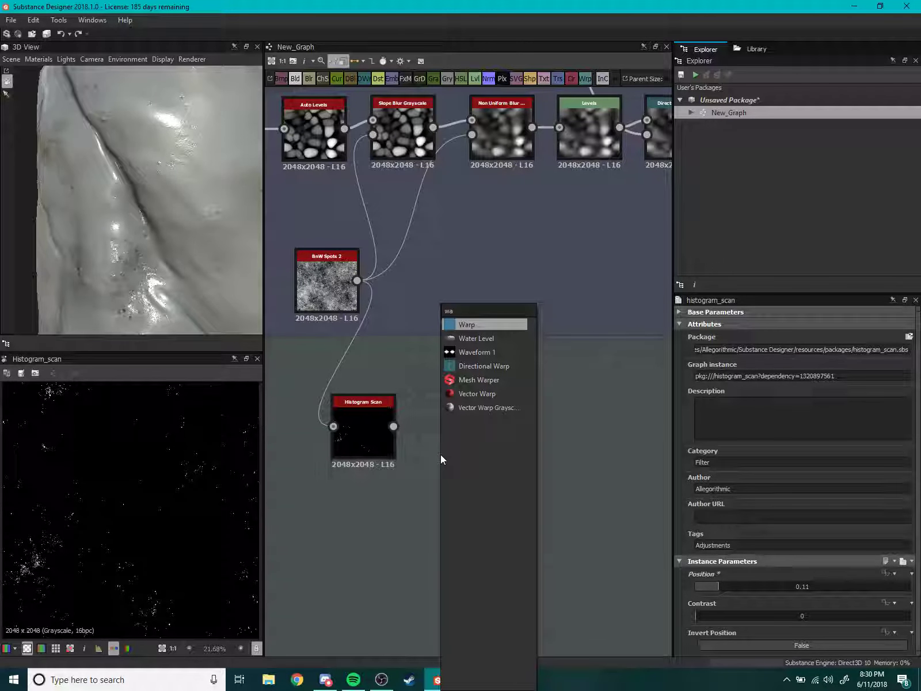
key("Return")
Wire Histogram Scan into the Warp's Input and the blob shapes into its Gradient Input.
left_click_drag(440, 454, 529, 455)
left_click_drag(393, 427, 543, 458)
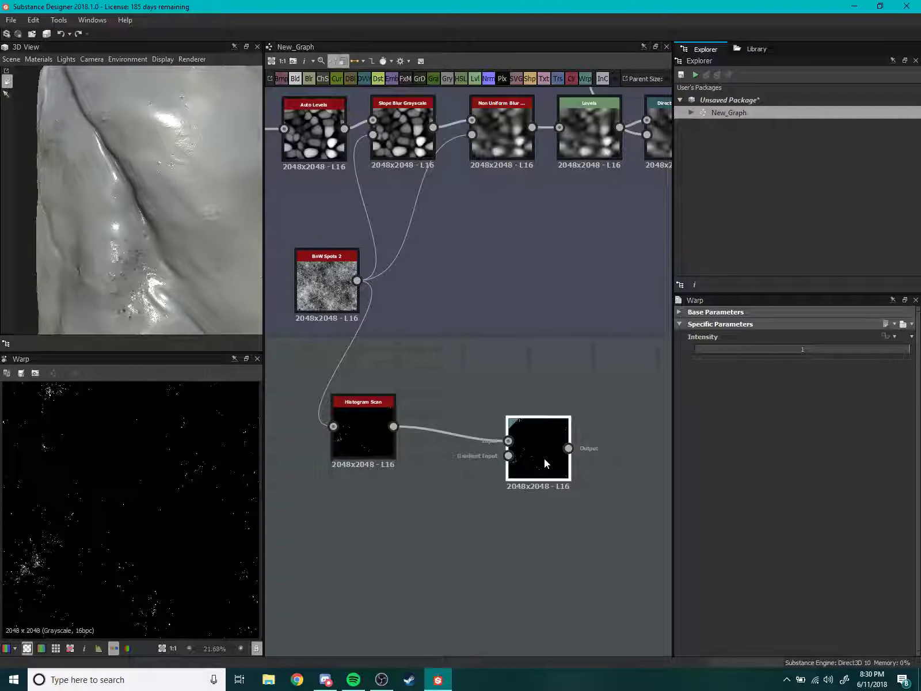
scroll(423, 466, "down", 3)
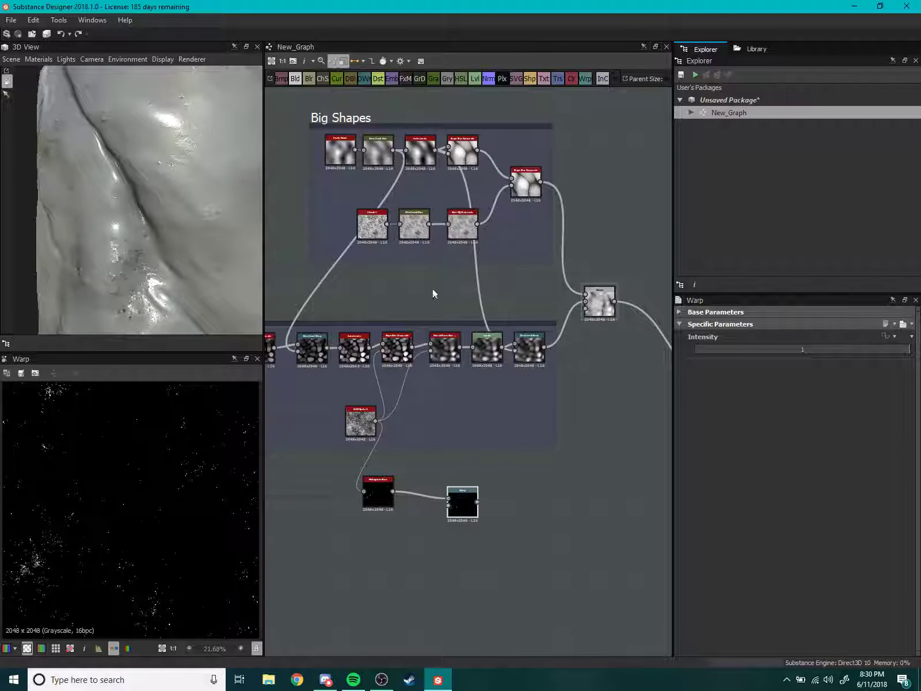
left_click_drag(451, 314, 450, 527)
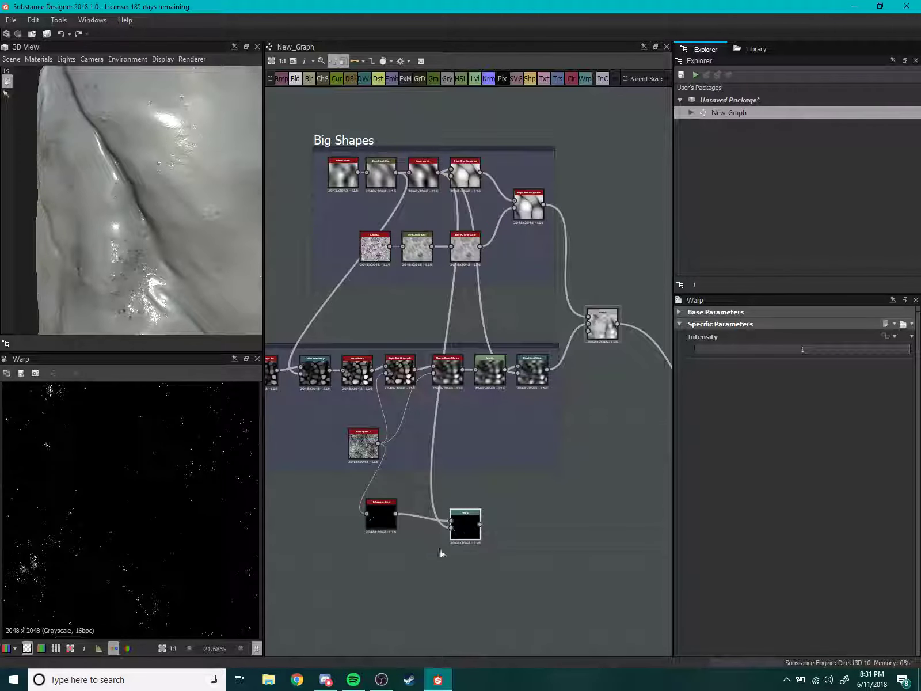
Set the Warp intensity to 7.53.
scroll(97, 524, "down", 1)
scroll(194, 511, "down", 1)
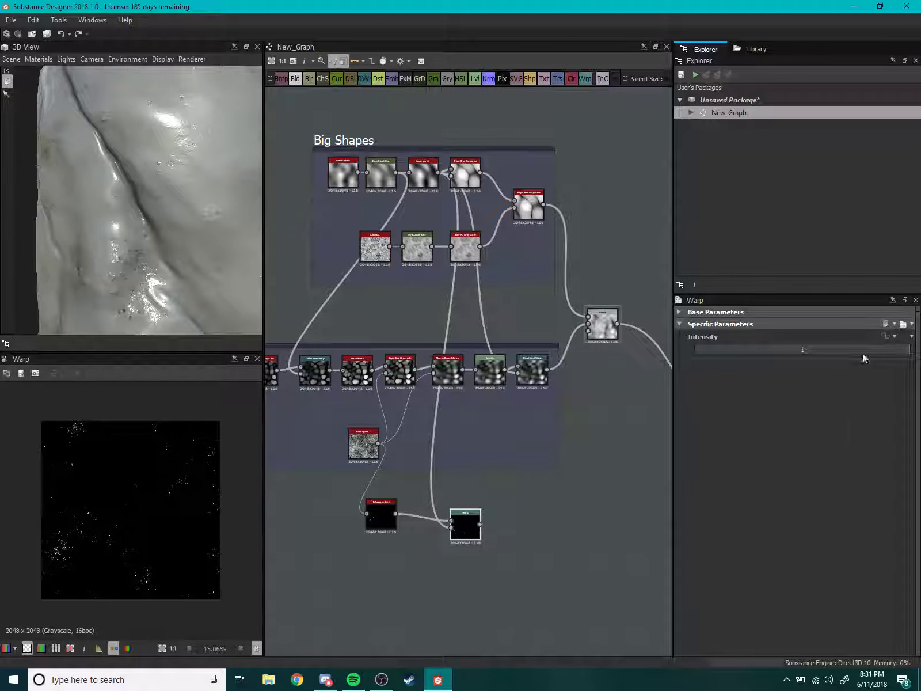
double_click(821, 351)
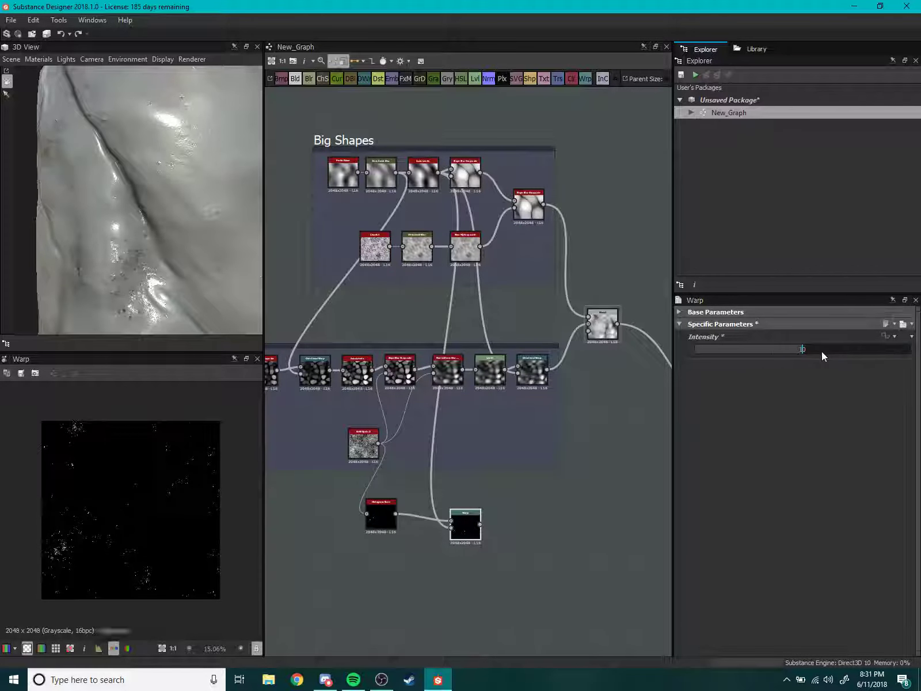
key("Return")
mouse_move(825, 349)
left_mouse_down()
mouse_move(723, 350)
mouse_move(775, 355)
left_mouse_up()
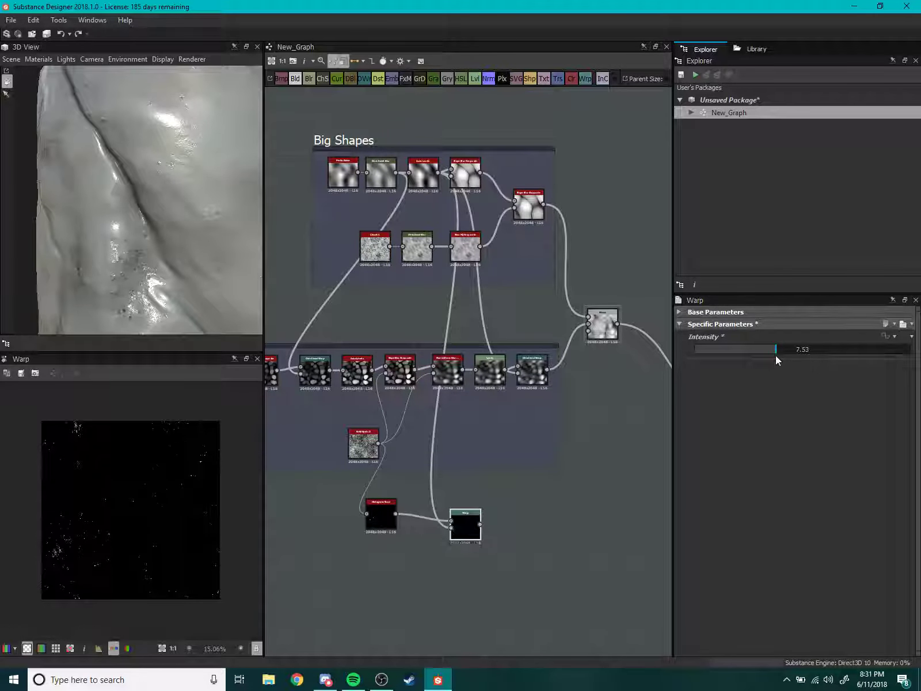
scroll(44, 429, "up", 5)
scroll(114, 489, "up", 3)
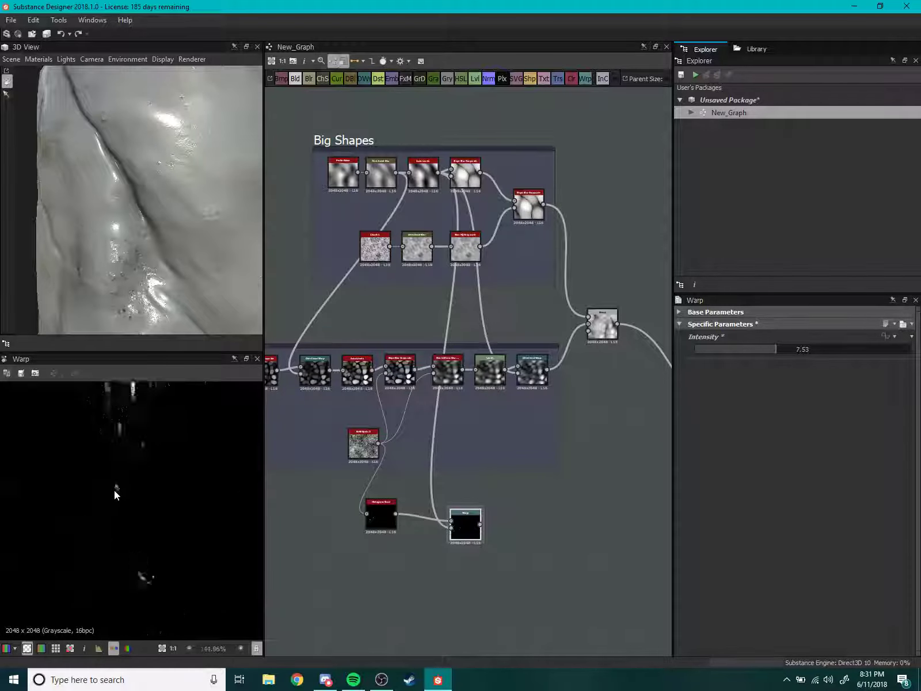
scroll(128, 451, "down", 3)
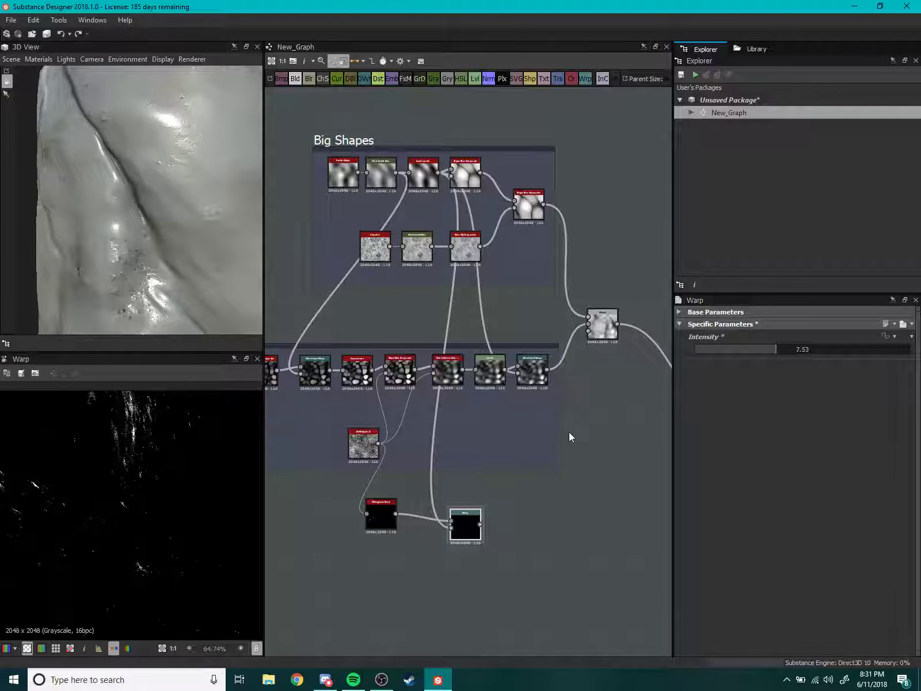
scroll(573, 435, "up", 2)
scroll(490, 453, "up", 3)
Select the Histogram Scan node and drop its Position to 0.03.
scroll(456, 412, "up", 3)
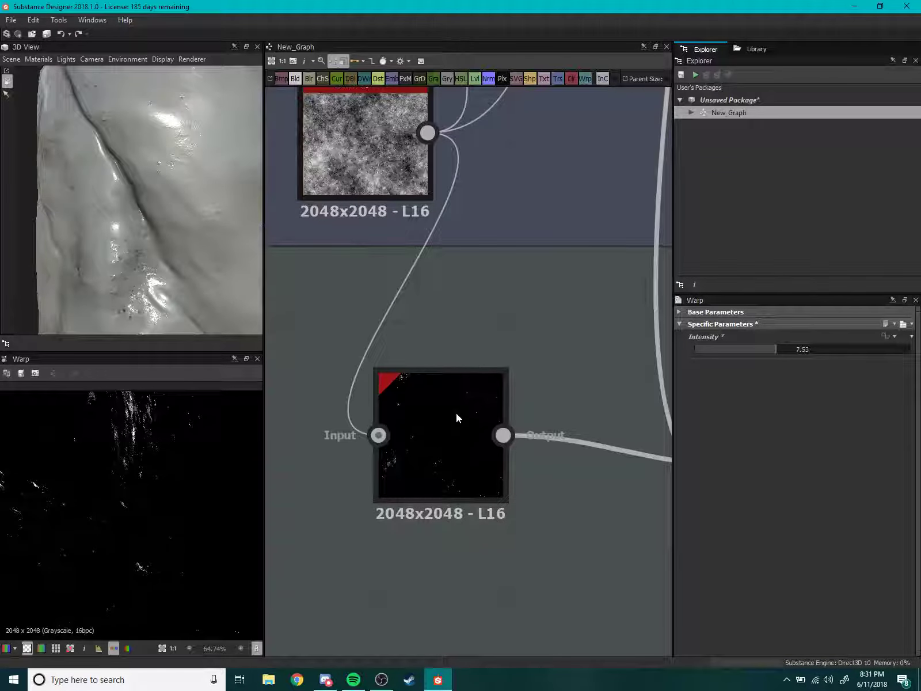
left_click(465, 447)
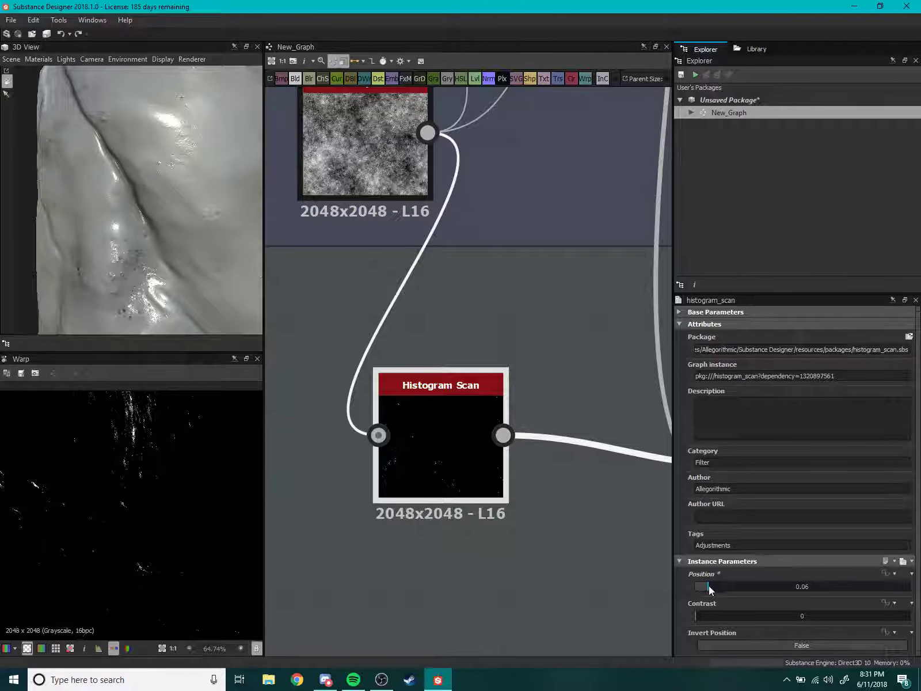
left_click_drag(708, 585, 702, 588)
scroll(169, 535, "down", 3)
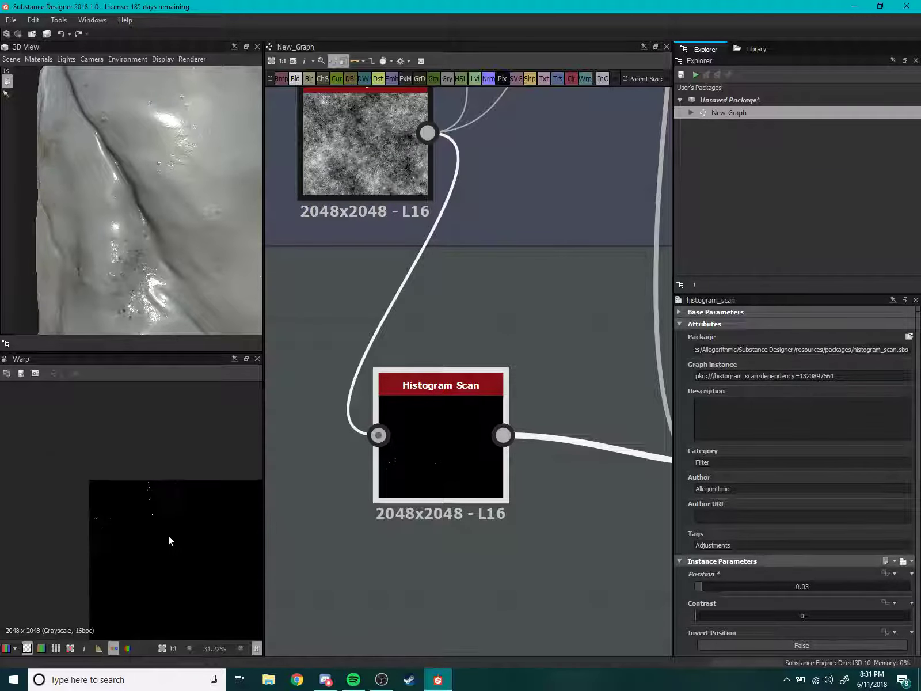
scroll(179, 558, "down", 3)
scroll(151, 553, "up", 4)
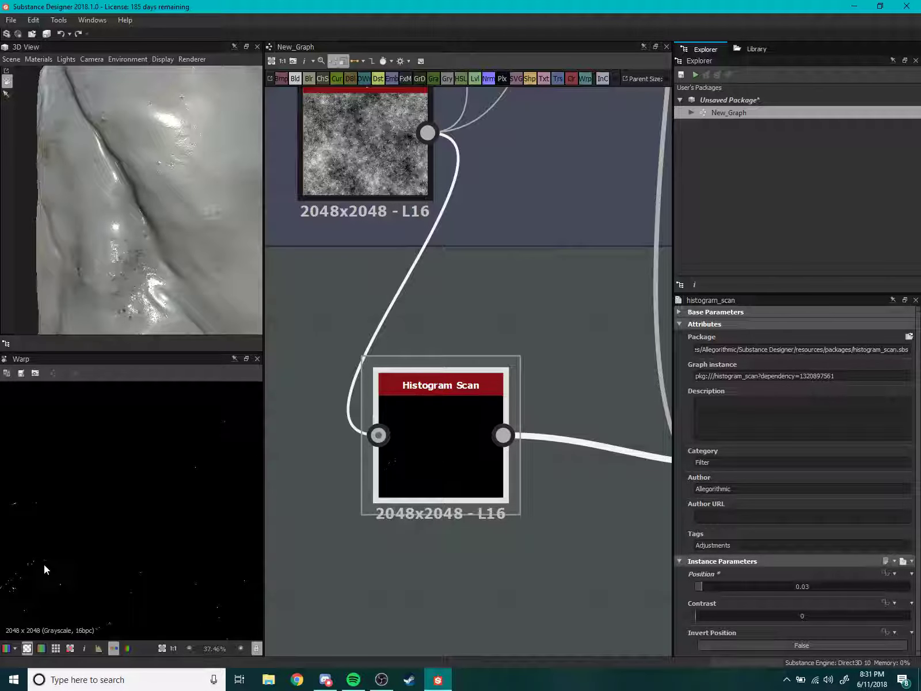
scroll(74, 530, "up", 4)
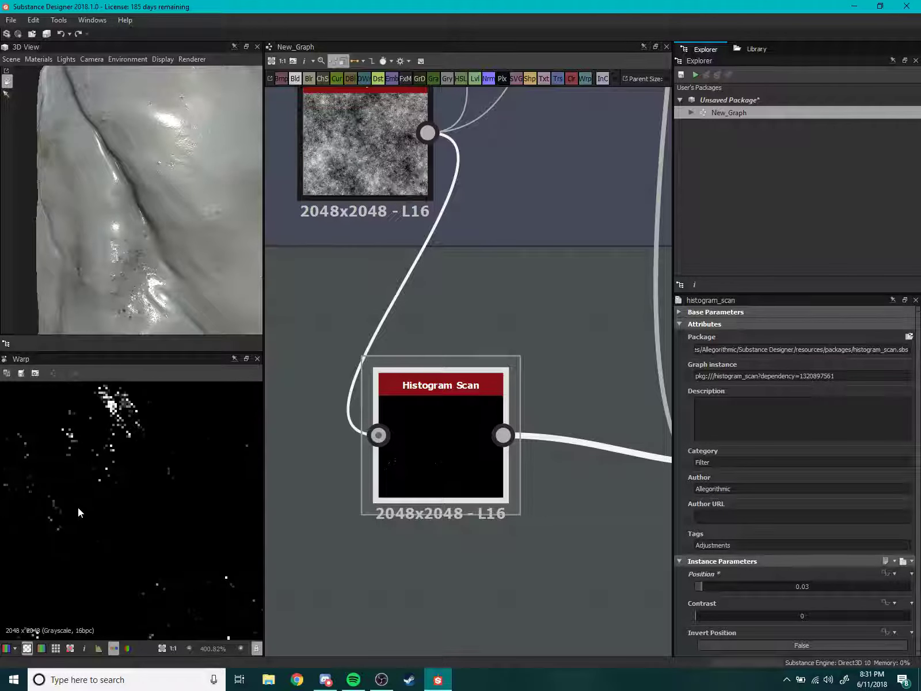
scroll(110, 505, "down", 5)
scroll(144, 511, "down", 3)
Connect the Warp output to the Blend node's second input and orbit the cylinder preview.
middle_click_drag(650, 472, 478, 473)
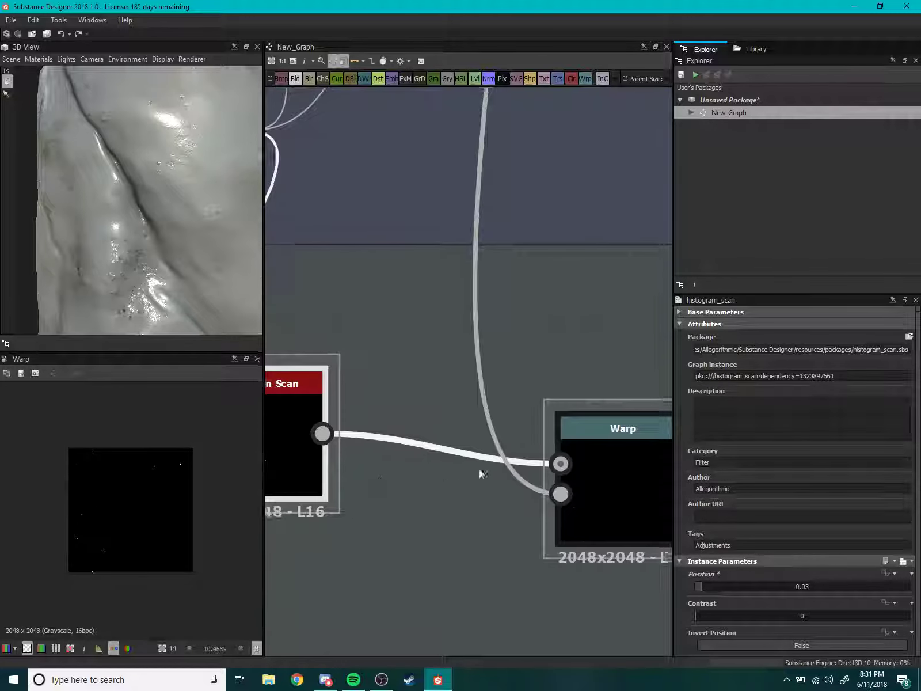
scroll(461, 490, "down", 3)
left_click(446, 478)
scroll(142, 495, "up", 3)
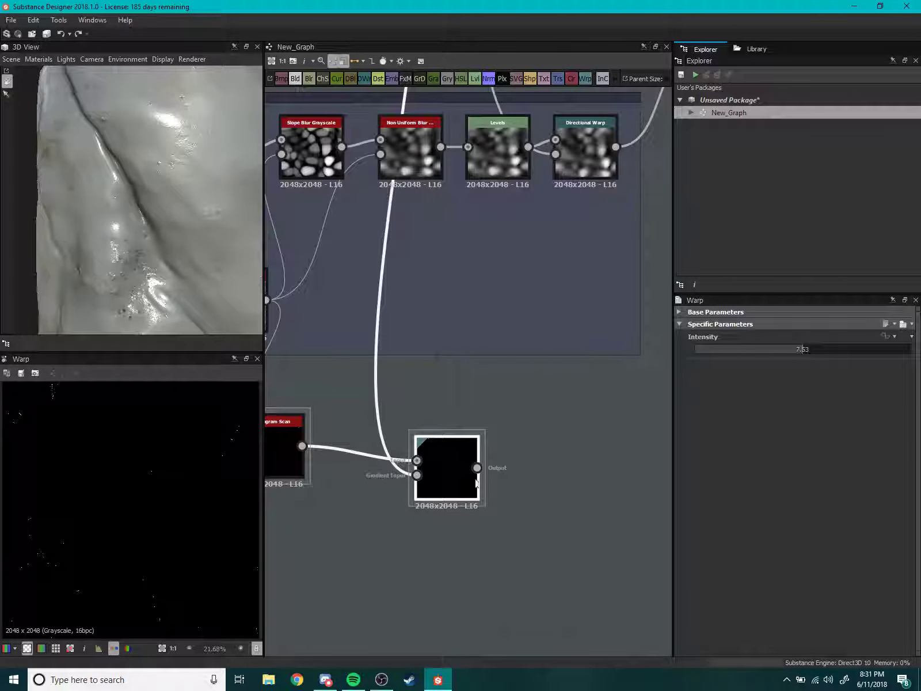
scroll(495, 485, "down", 3)
left_click_drag(414, 500, 606, 423)
middle_click_drag(608, 424, 407, 437)
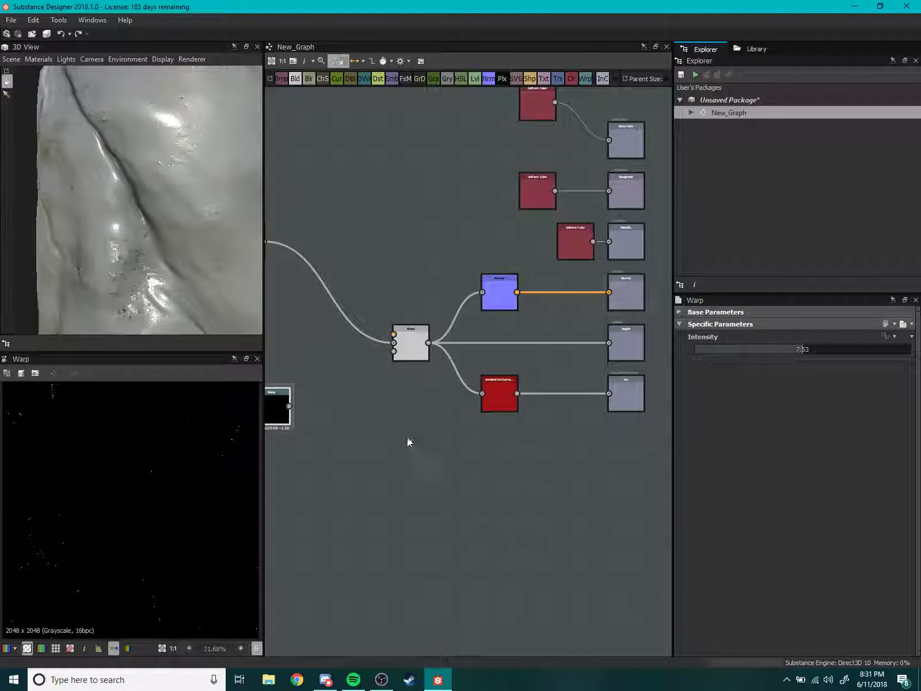
scroll(433, 436, "up", 2)
scroll(352, 447, "up", 2)
middle_click_drag(353, 446, 502, 420)
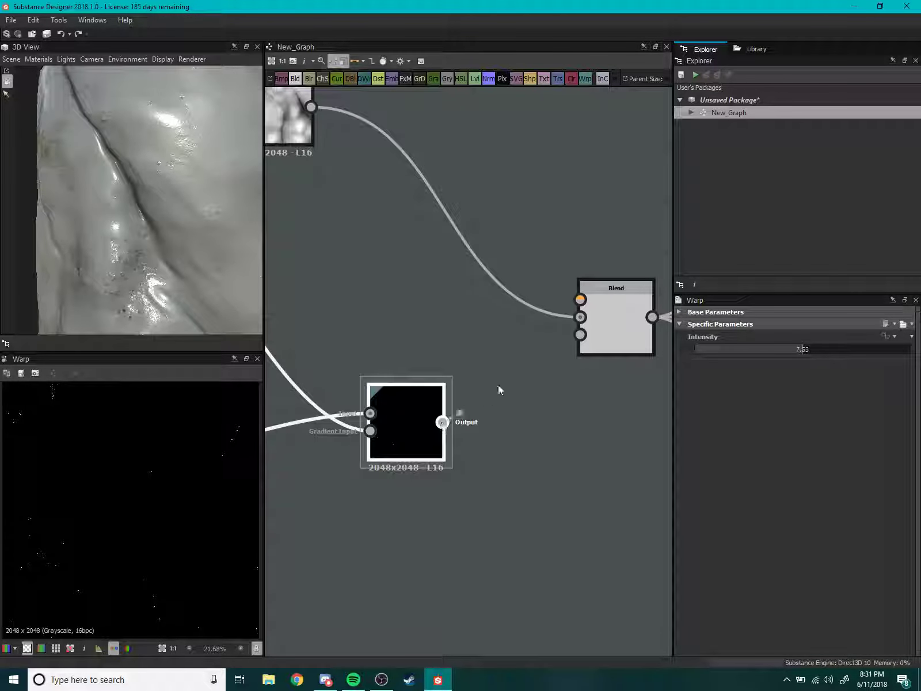
left_click_drag(442, 422, 580, 316)
scroll(99, 257, "down", 5)
scroll(98, 258, "up", 3)
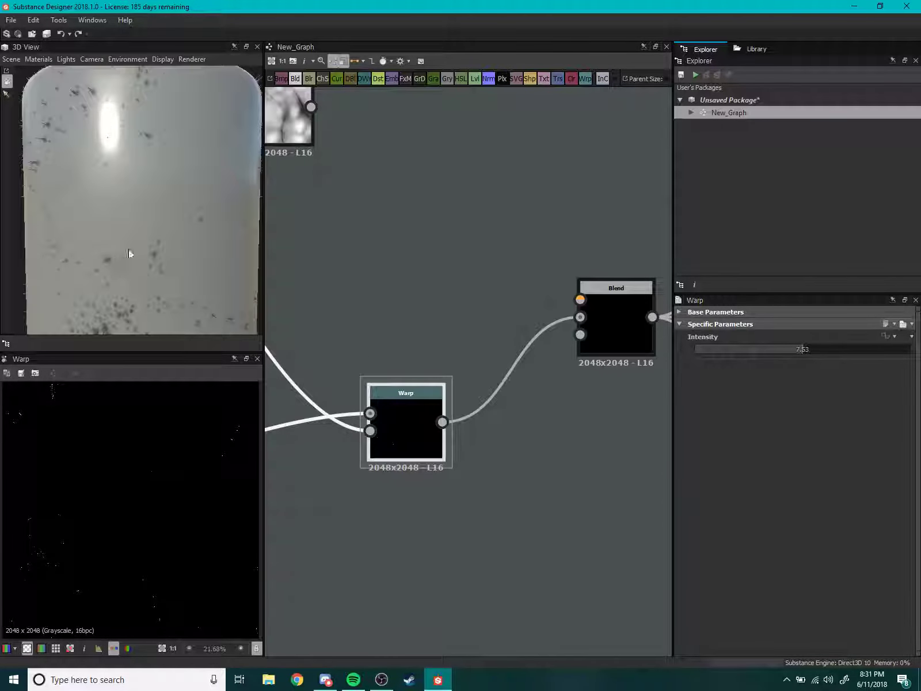
mouse_move(127, 255)
left_mouse_down()
mouse_move(158, 241)
mouse_move(151, 227)
left_mouse_up()
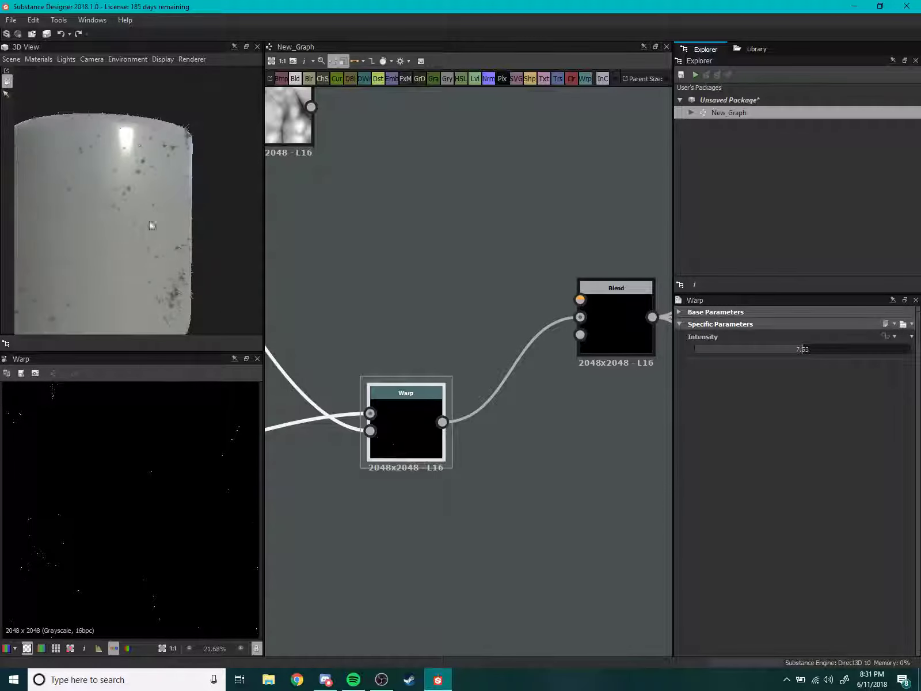
left_click(26, 58)
mouse_move(49, 72)
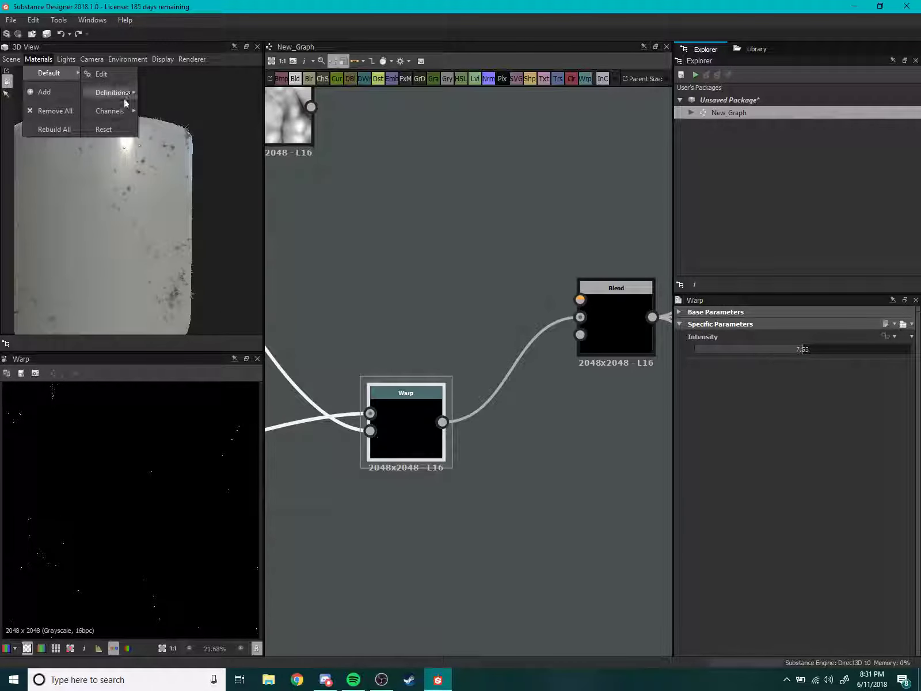
mouse_move(212, 133)
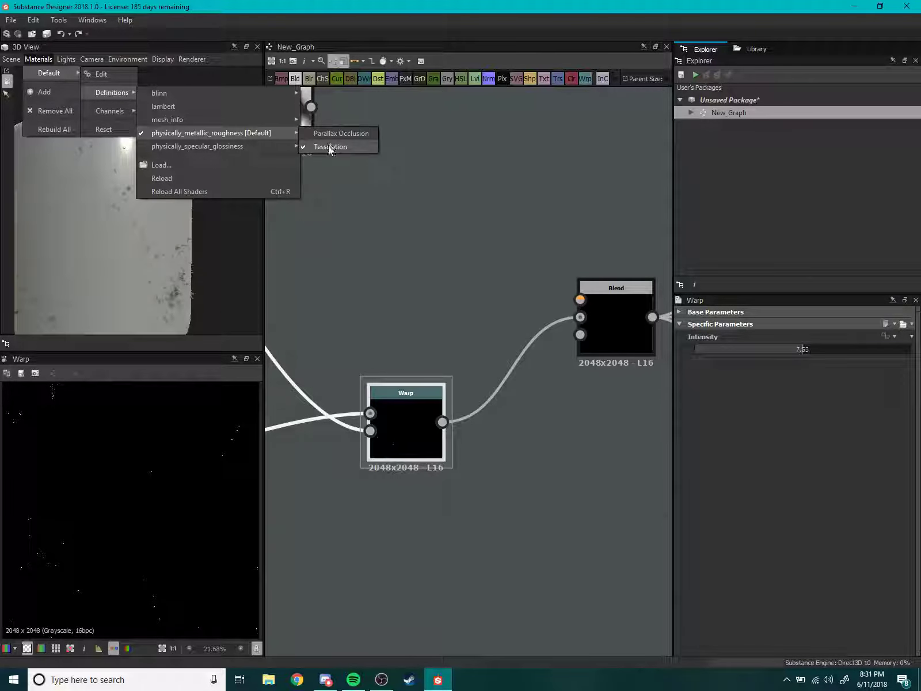
Set the 3D preview material's Height Scale to 1.5 and orbit the cylinder to check the specks.
left_click(331, 145)
left_click_drag(765, 363, 738, 367)
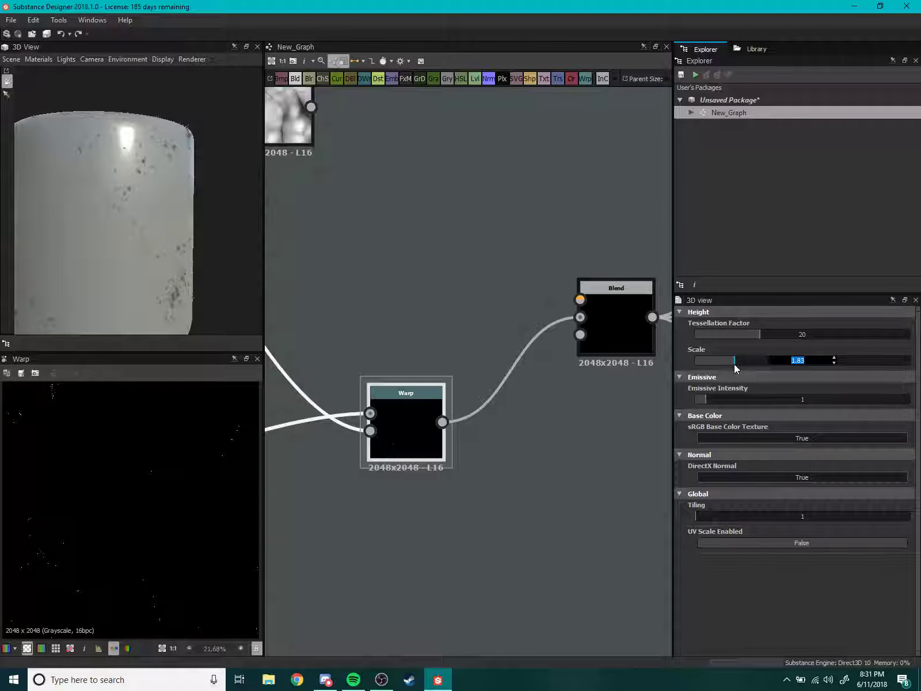
type("1.5")
key("Return")
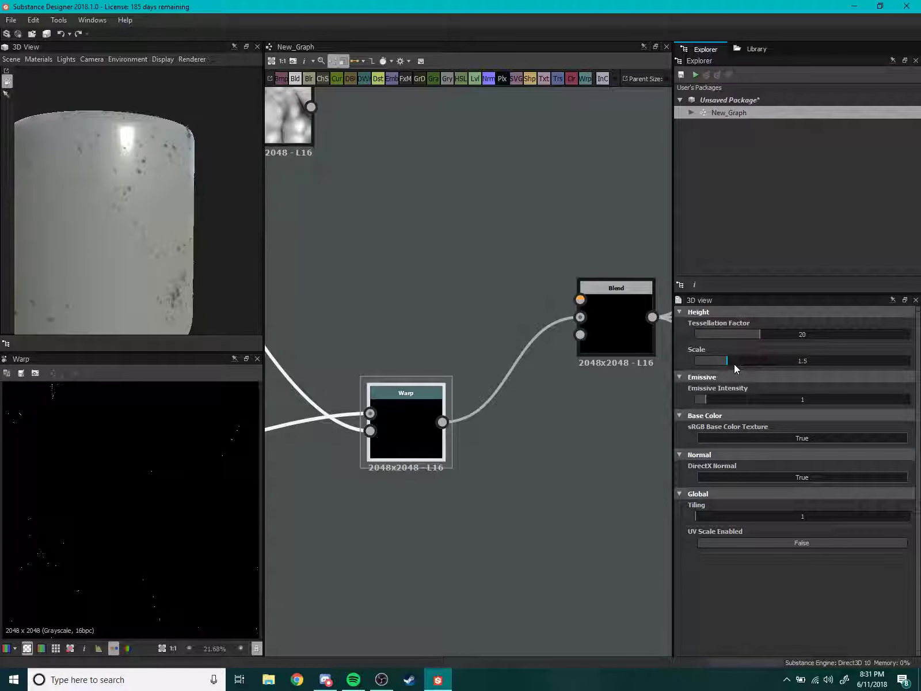
middle_click_drag(445, 344, 525, 244)
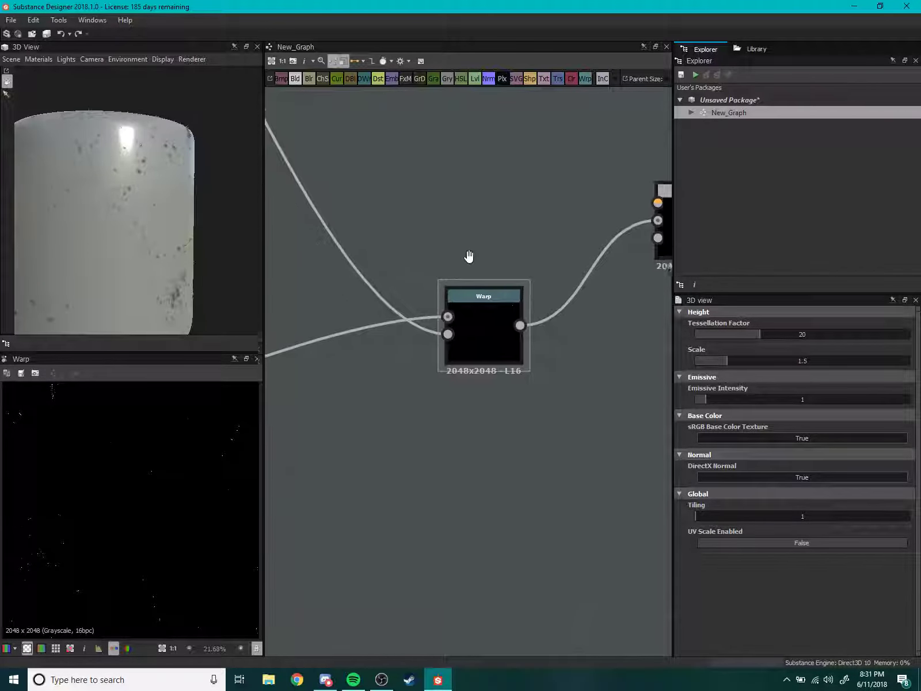
scroll(121, 170, "up", 5)
mouse_move(138, 191)
left_mouse_down()
mouse_move(150, 213)
mouse_move(99, 221)
mouse_move(121, 222)
mouse_move(209, 184)
mouse_move(141, 200)
mouse_move(358, 311)
left_mouse_up()
Add a Distance node beside the Histogram Scan and wire the Histogram Scan into it.
middle_click_drag(359, 311, 431, 294)
scroll(573, 341, "down", 3)
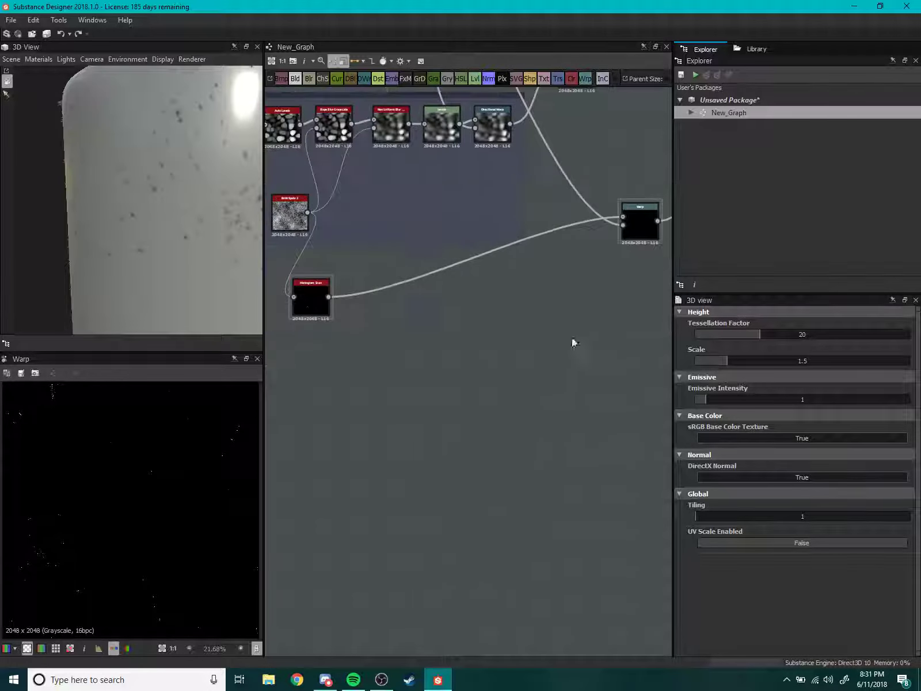
scroll(417, 343, "up", 4)
scroll(528, 301, "down", 2)
scroll(496, 333, "down", 1)
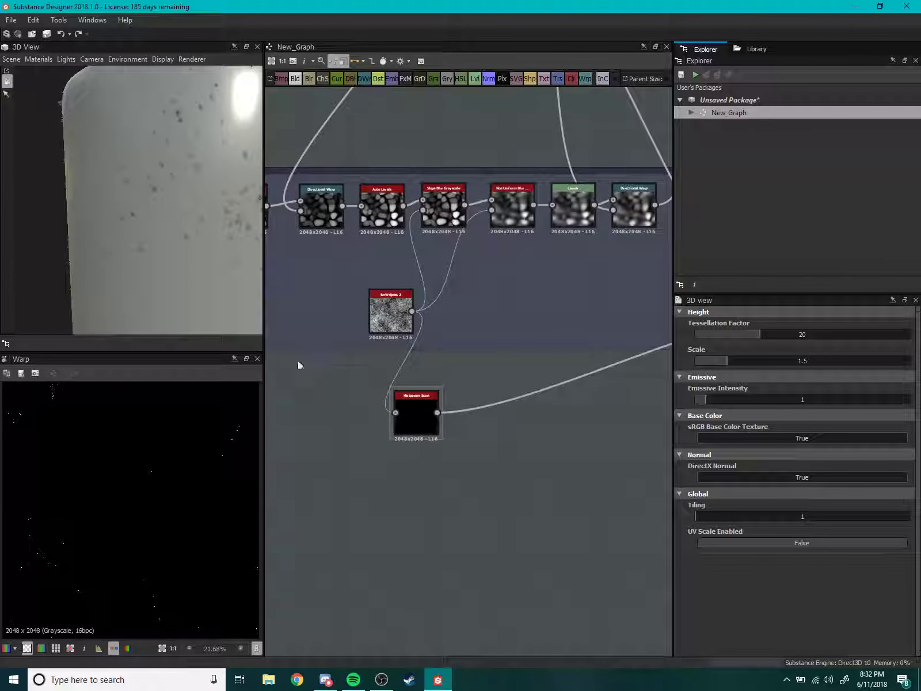
scroll(130, 482, "up", 4)
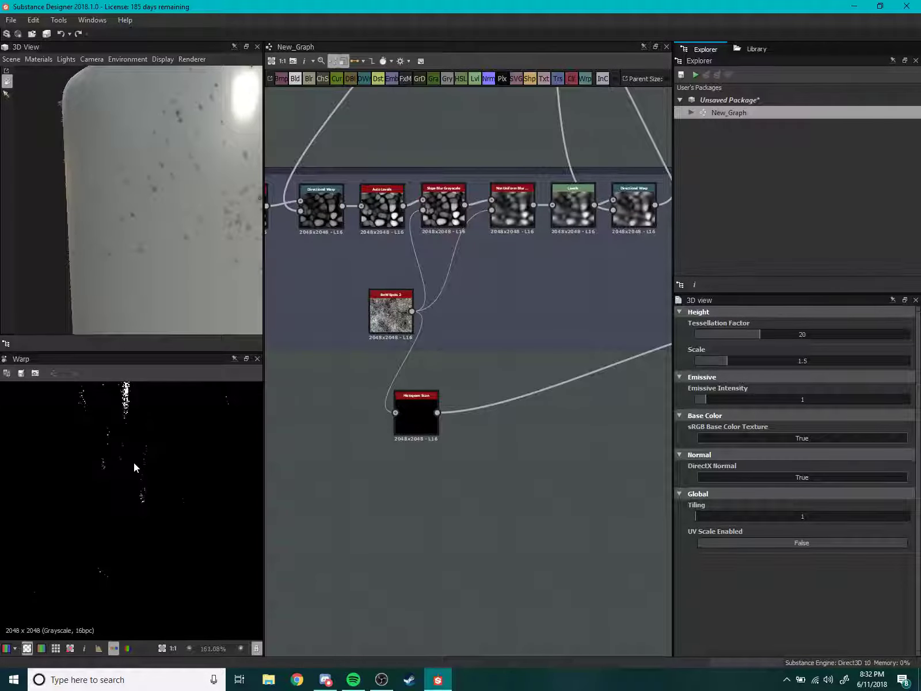
scroll(171, 459, "down", 2)
scroll(455, 437, "up", 3)
scroll(419, 432, "up", 2)
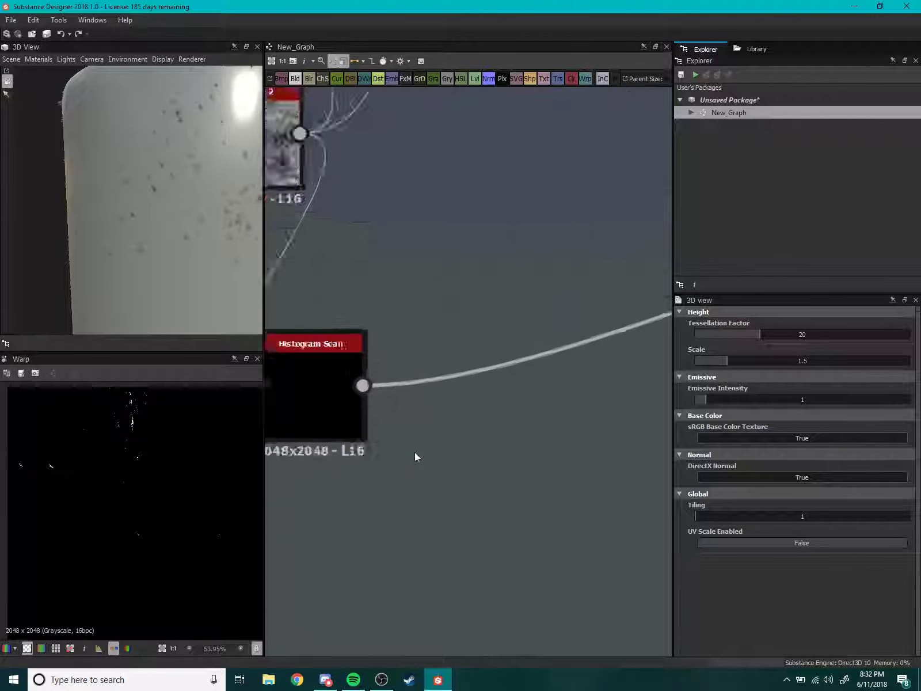
scroll(407, 455, "up", 2)
key("space")
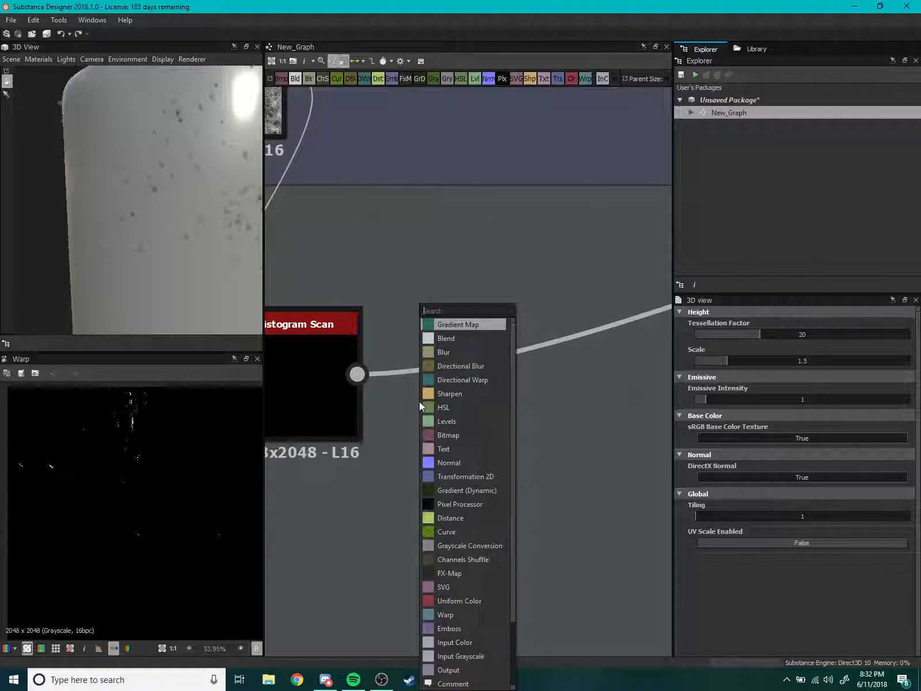
type("dist")
key("Return")
left_click_drag(419, 401, 534, 447)
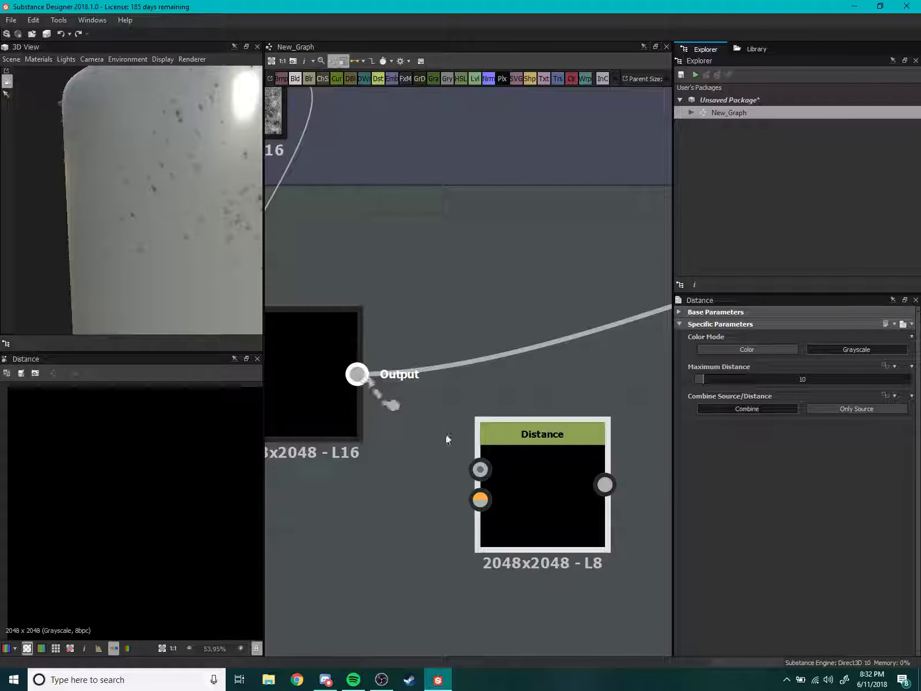
left_click_drag(357, 375, 482, 450)
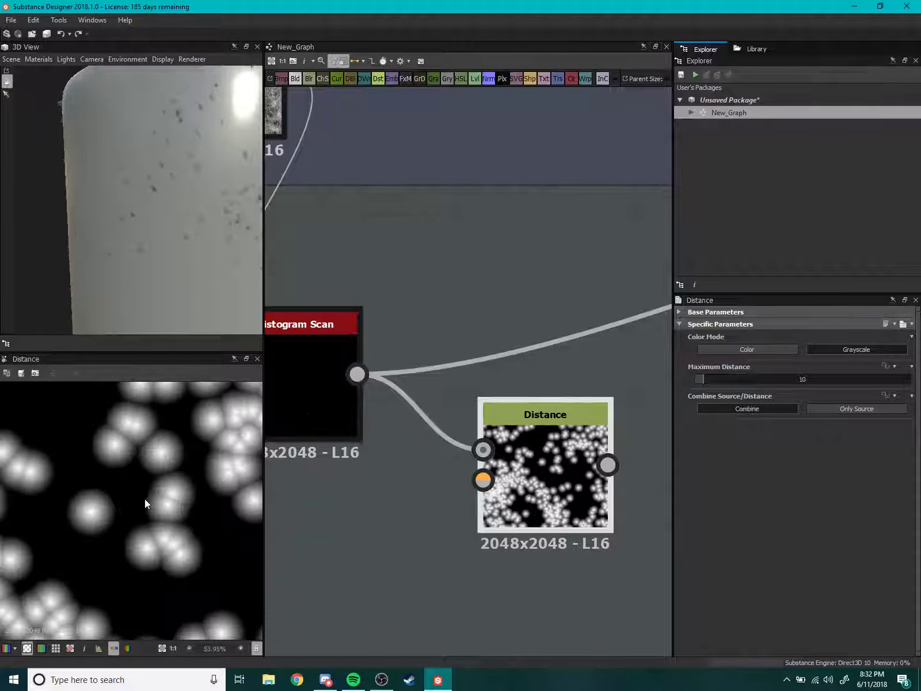
Set the Distance node's Maximum Distance to 0.69.
scroll(182, 505, "up", 1)
left_click_drag(709, 382, 695, 382)
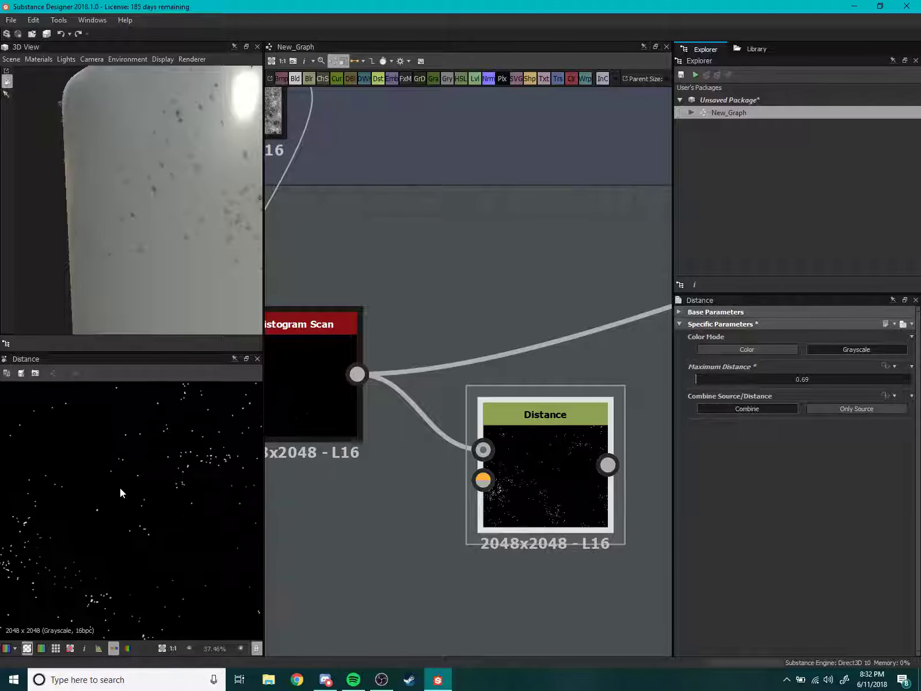
scroll(129, 508, "down", 3)
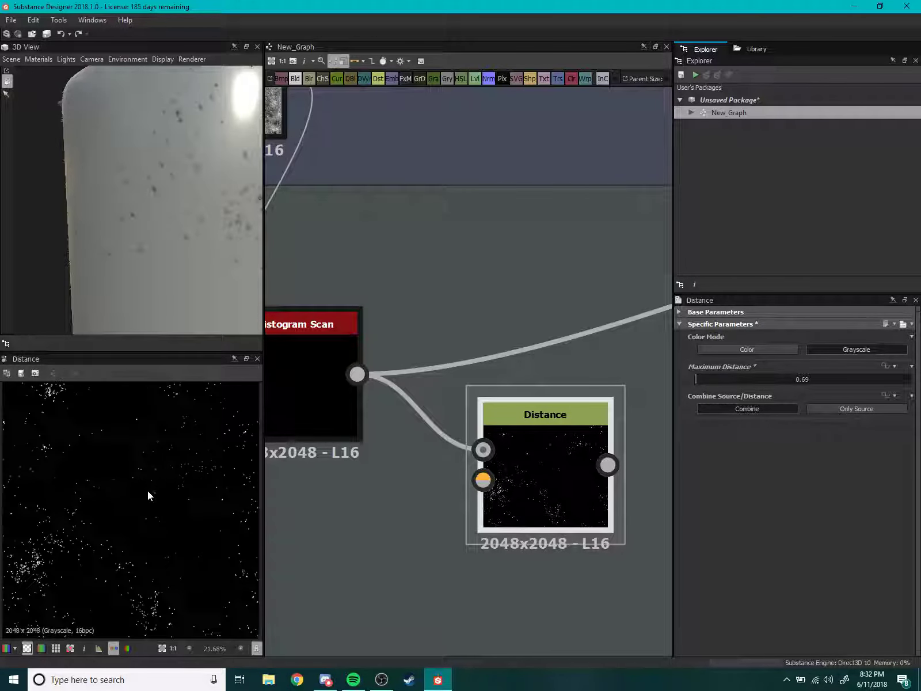
scroll(148, 495, "up", 2)
scroll(496, 507, "down", 5)
Connect the Distance output into the Warp node's second input and view the Warp result.
middle_click_drag(495, 508, 419, 485)
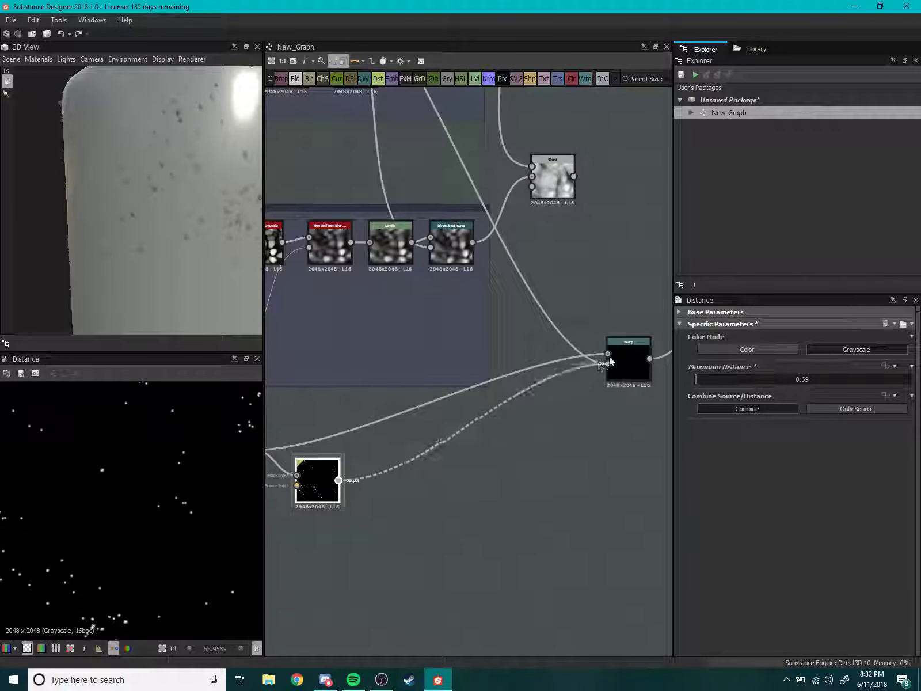
left_click_drag(338, 480, 635, 370)
left_click(633, 375)
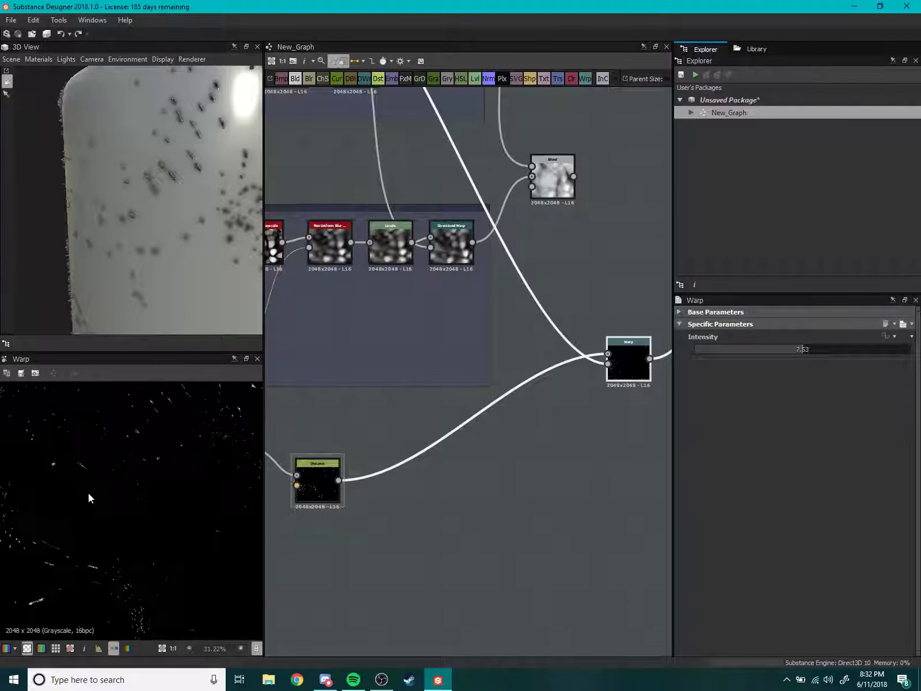
scroll(98, 481, "down", 3)
scroll(69, 519, "up", 3)
scroll(140, 482, "up", 2)
scroll(146, 485, "up", 2)
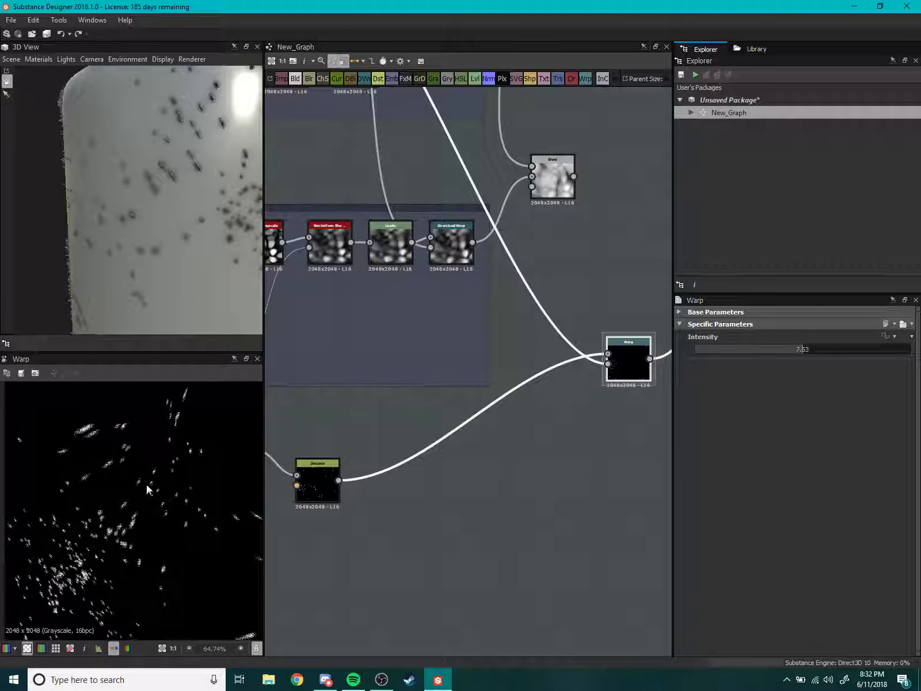
Orbit the 3D preview to a top-down view and move the Warp node near the Distance node.
mouse_move(209, 307)
left_mouse_down()
mouse_move(162, 287)
mouse_move(136, 240)
left_mouse_up()
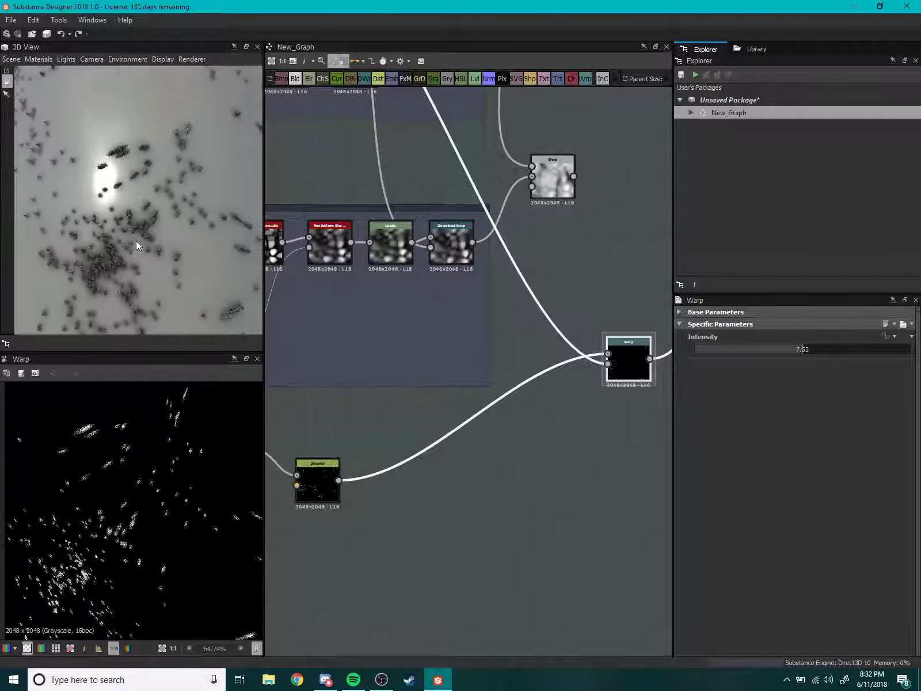
scroll(136, 240, "up", 2)
scroll(140, 235, "down", 2)
middle_click_drag(629, 379, 532, 377)
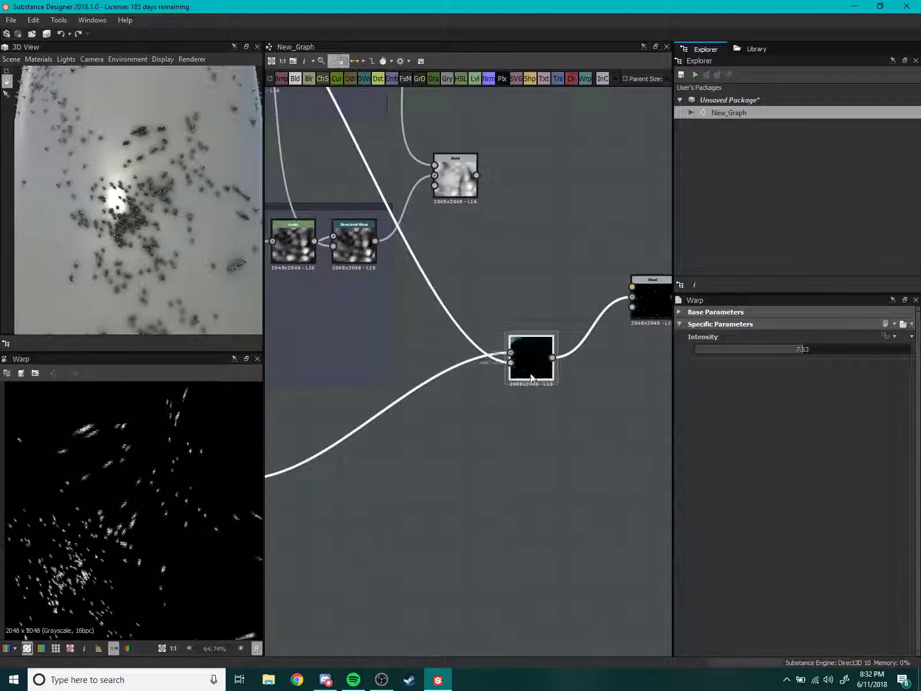
left_click_drag(531, 377, 416, 424)
middle_click_drag(416, 423, 467, 377)
left_click_drag(468, 378, 420, 435)
middle_click_drag(464, 457, 450, 431)
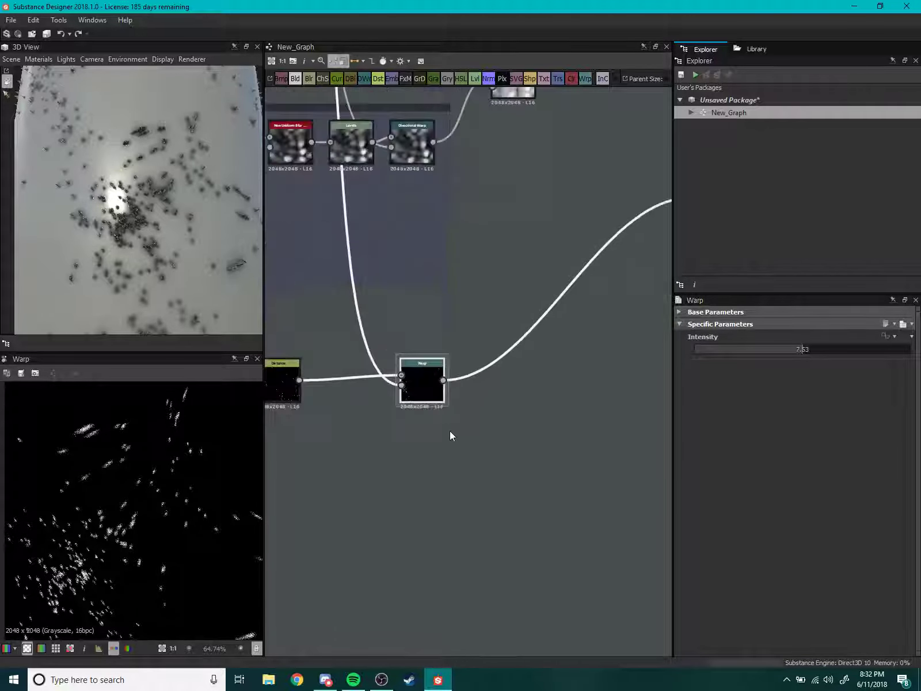
scroll(450, 436, "up", 2)
Add a Blur HQ Grayscale node and connect the Warp output into it.
key("space")
type("bl")
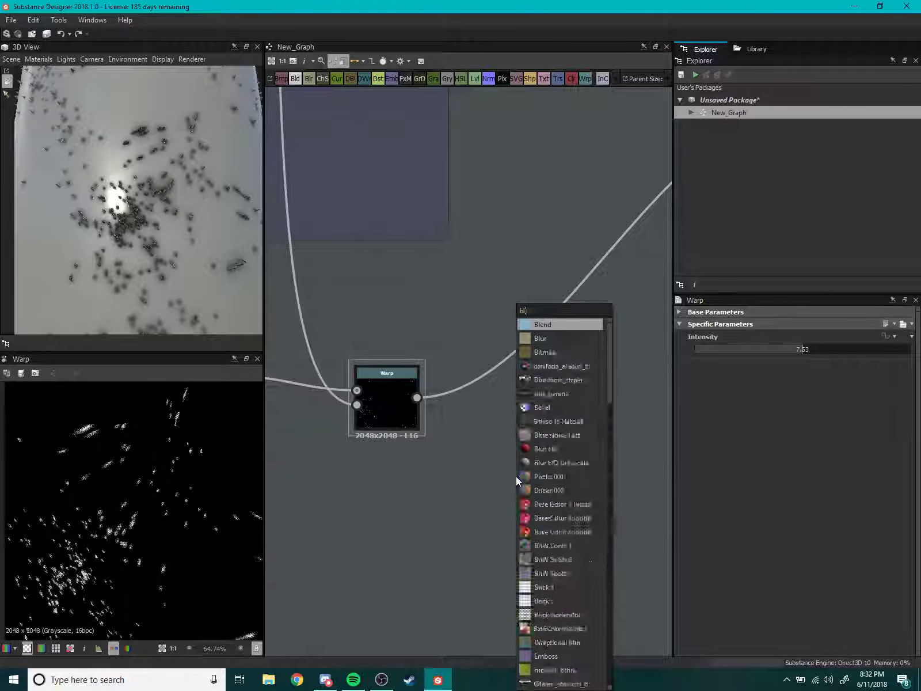
type("ur")
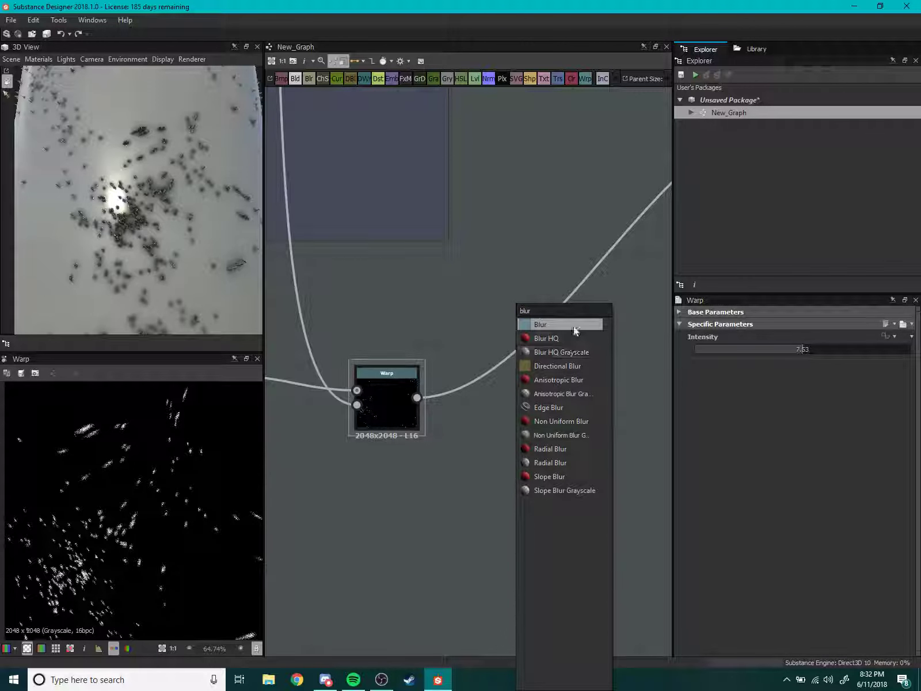
left_click(570, 353)
left_click_drag(512, 479, 535, 416)
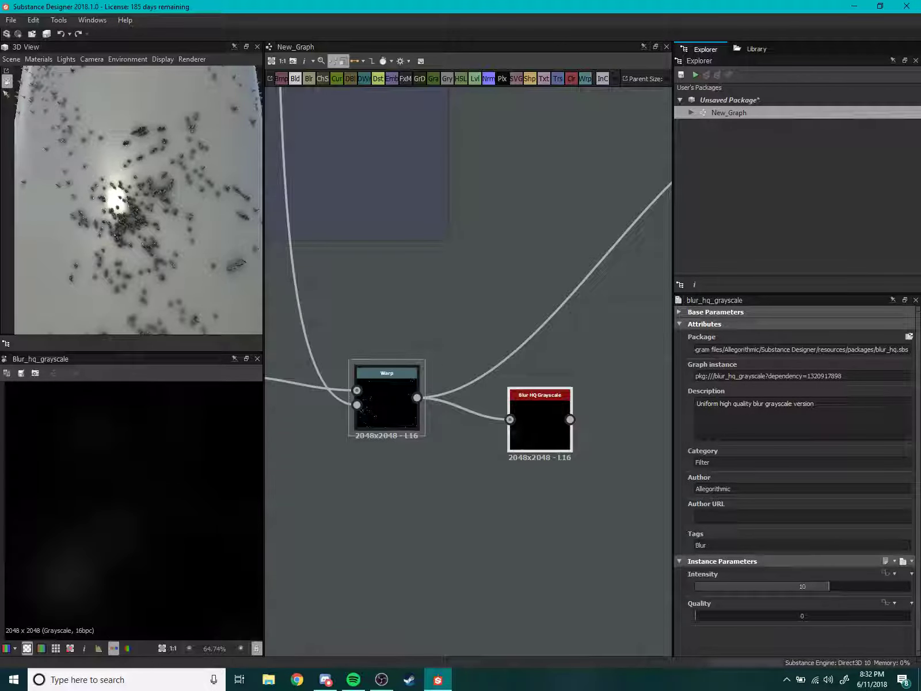
Lower the Blur HQ Grayscale Intensity from 10 to 0.3, with Quality 1.
key("alt+Tab")
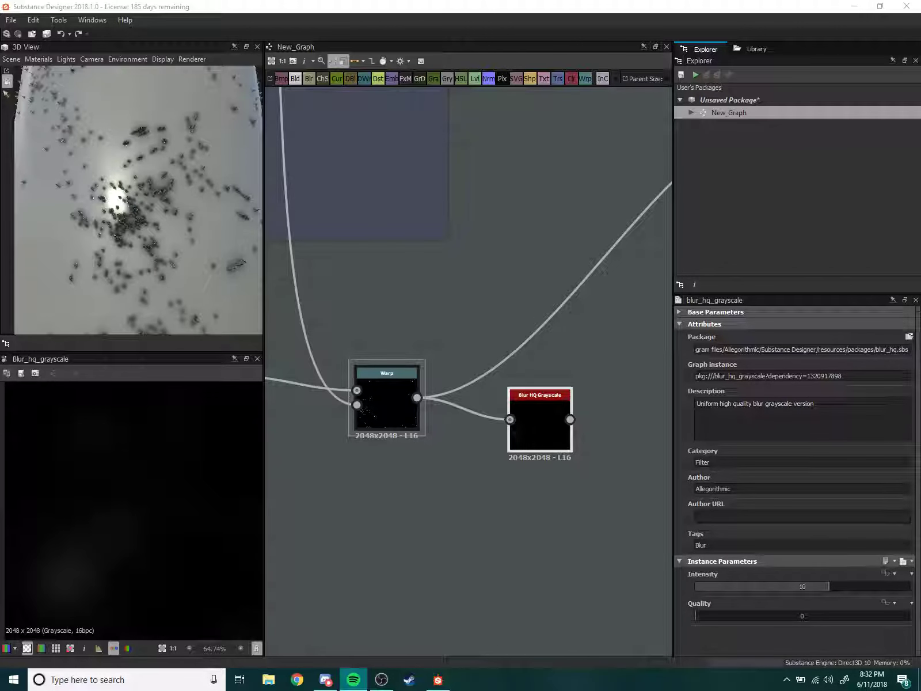
left_click(372, 506)
scroll(138, 537, "up", 2)
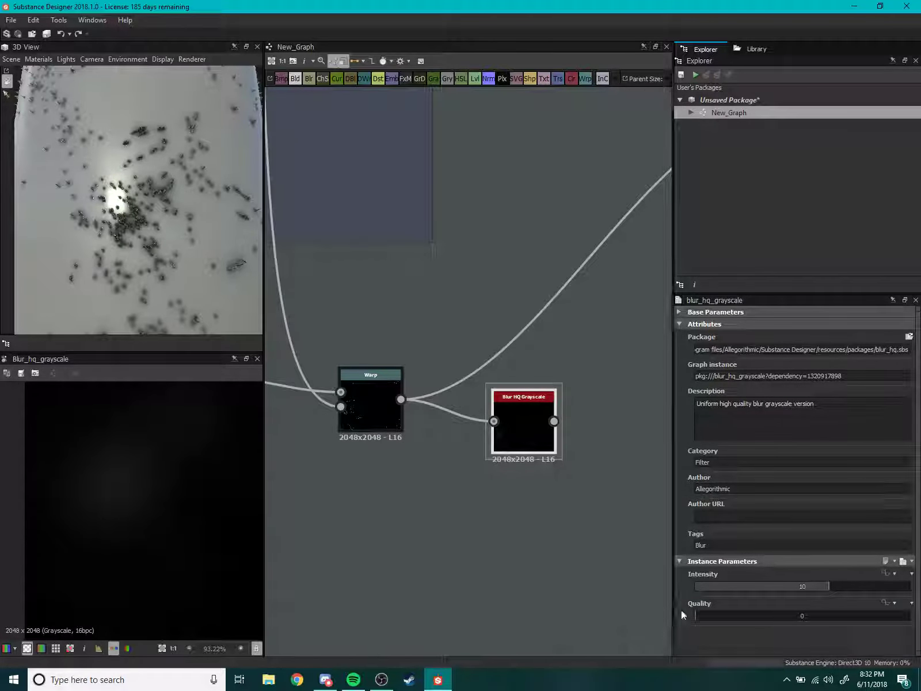
left_click_drag(832, 584, 692, 583)
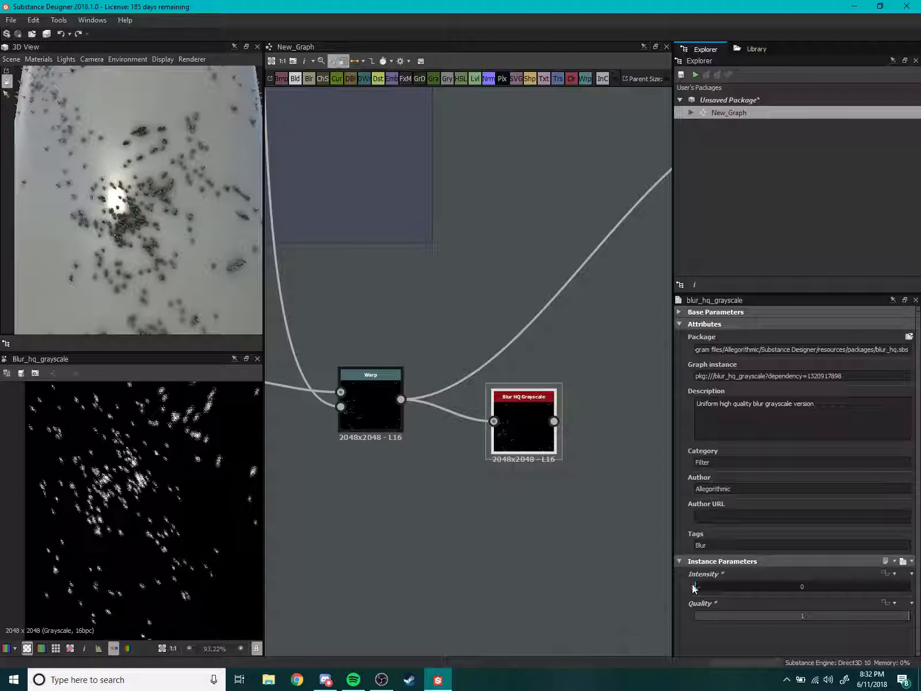
left_click_drag(695, 586, 700, 587)
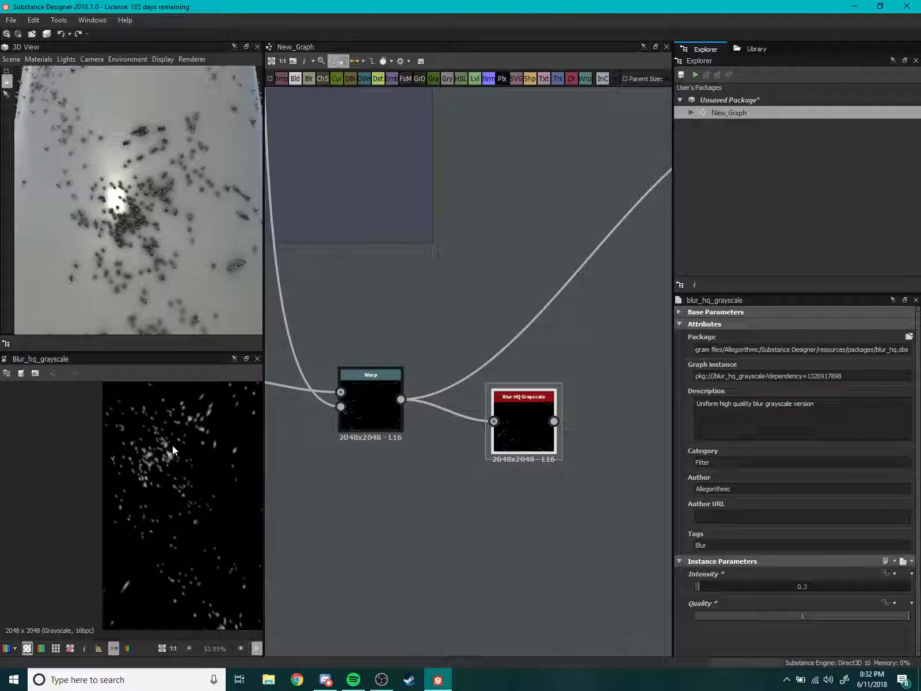
scroll(146, 553, "up", 2)
scroll(144, 531, "up", 2)
scroll(156, 413, "up", 2)
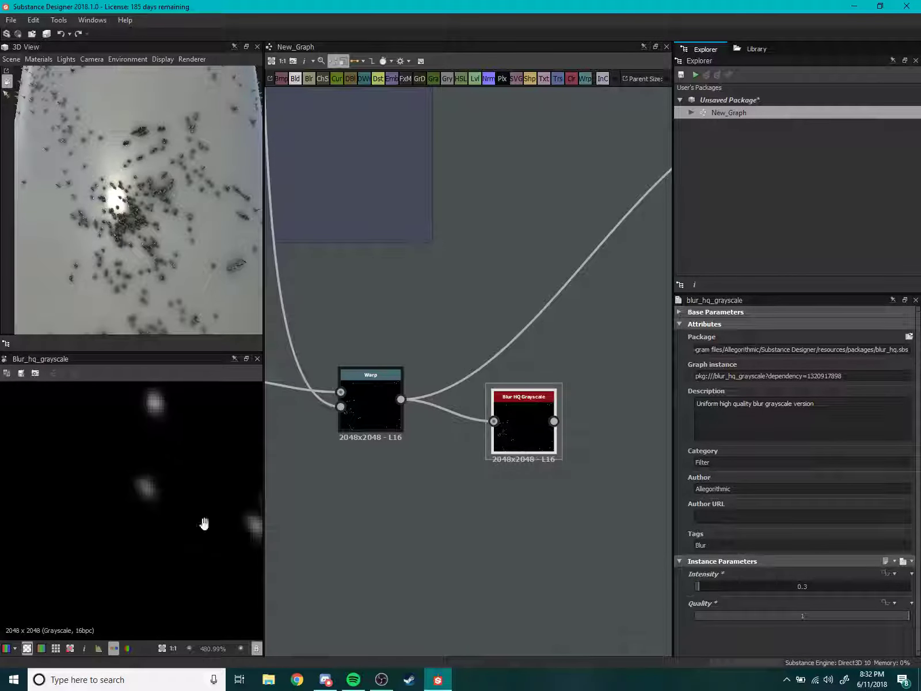
scroll(181, 507, "down", 3)
scroll(151, 503, "down", 5)
scroll(149, 490, "down", 4)
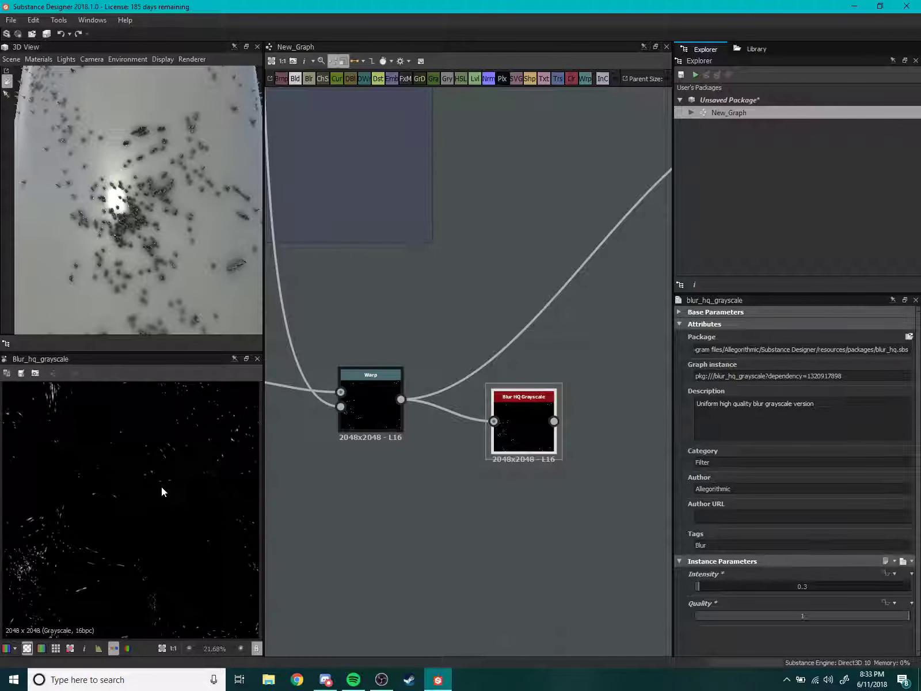
scroll(162, 486, "up", 1)
middle_click_drag(546, 453, 427, 501)
scroll(436, 487, "down", 4)
Temporarily feed the blurred specks into the Blend, check the 3D preview, then unplug them.
left_click_drag(399, 511, 394, 491)
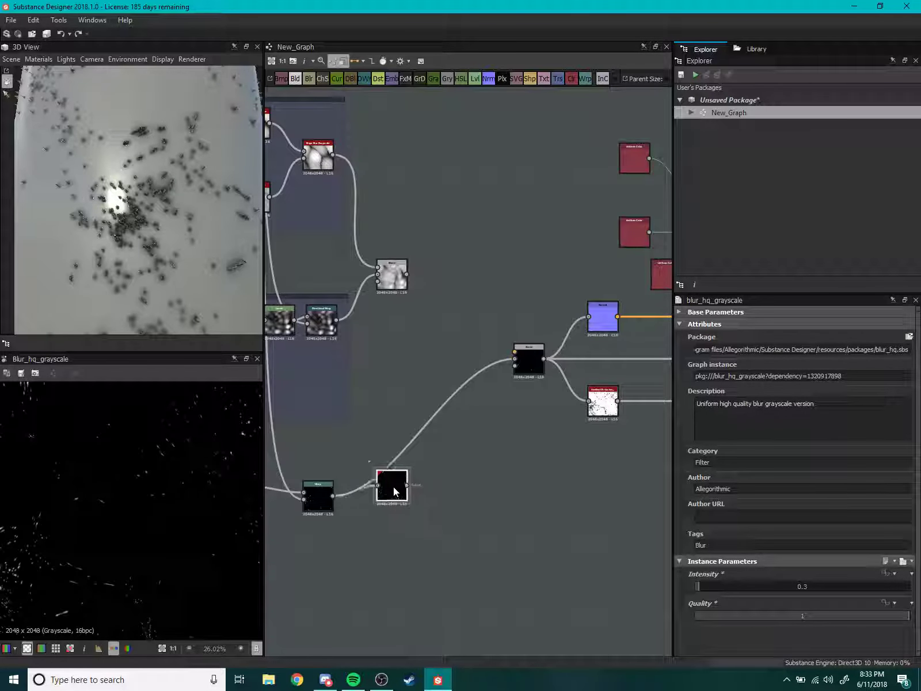
left_click_drag(494, 364, 515, 359)
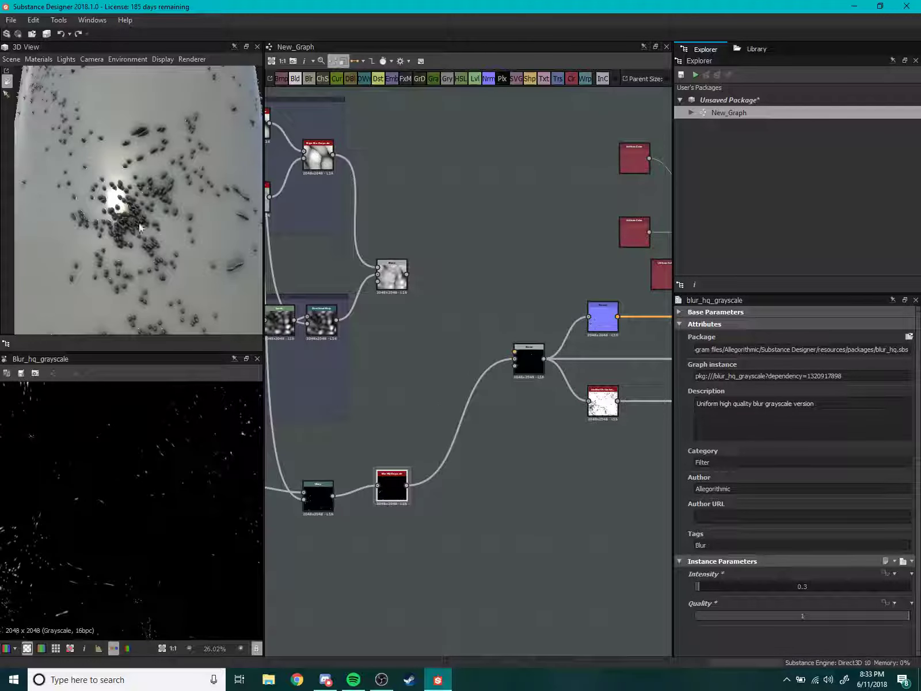
mouse_move(138, 232)
left_mouse_down()
mouse_move(172, 216)
mouse_move(111, 233)
mouse_move(152, 235)
mouse_move(214, 268)
mouse_move(29, 219)
mouse_move(69, 224)
left_mouse_up()
middle_click_drag(451, 343, 399, 240)
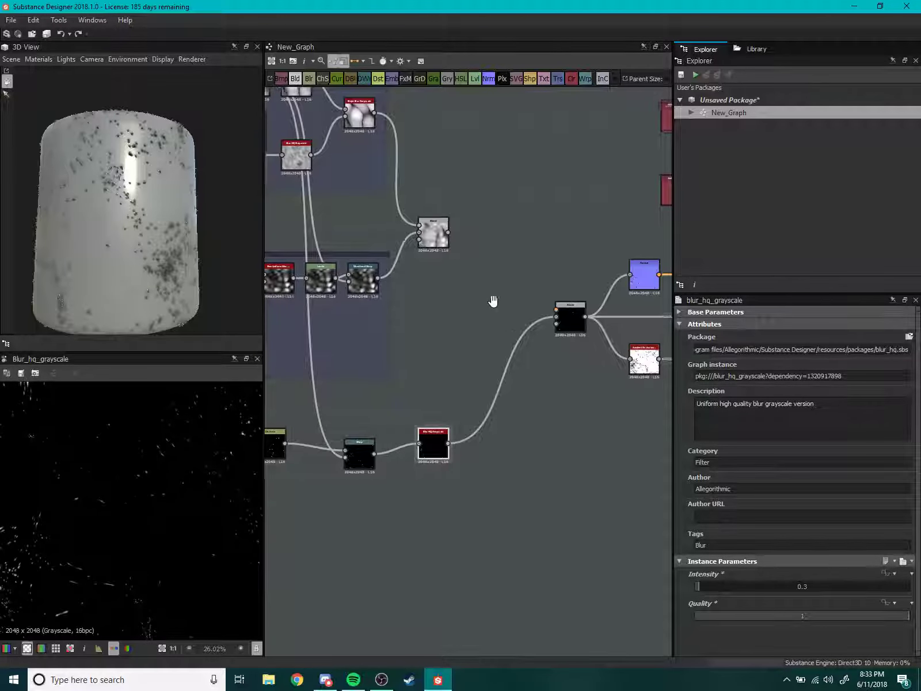
left_click_drag(484, 315, 507, 313)
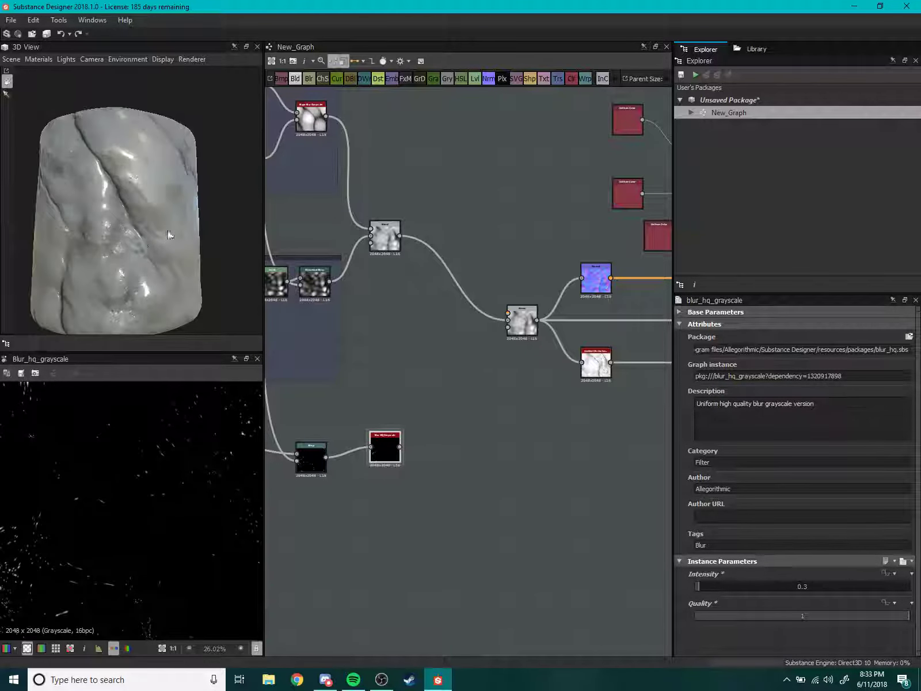
mouse_move(442, 291)
middle_mouse_down()
mouse_move(502, 272)
mouse_move(617, 283)
middle_mouse_up()
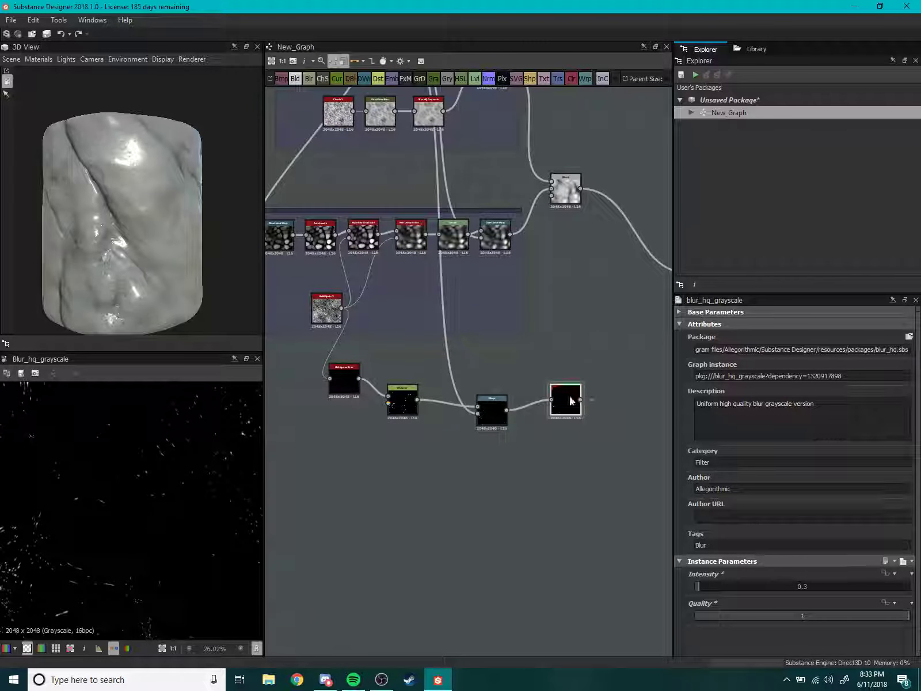
Line up the Histogram Scan, Distance, Warp and Blur HQ nodes in a row.
left_click_drag(566, 395, 537, 354)
middle_click_drag(469, 324, 491, 312)
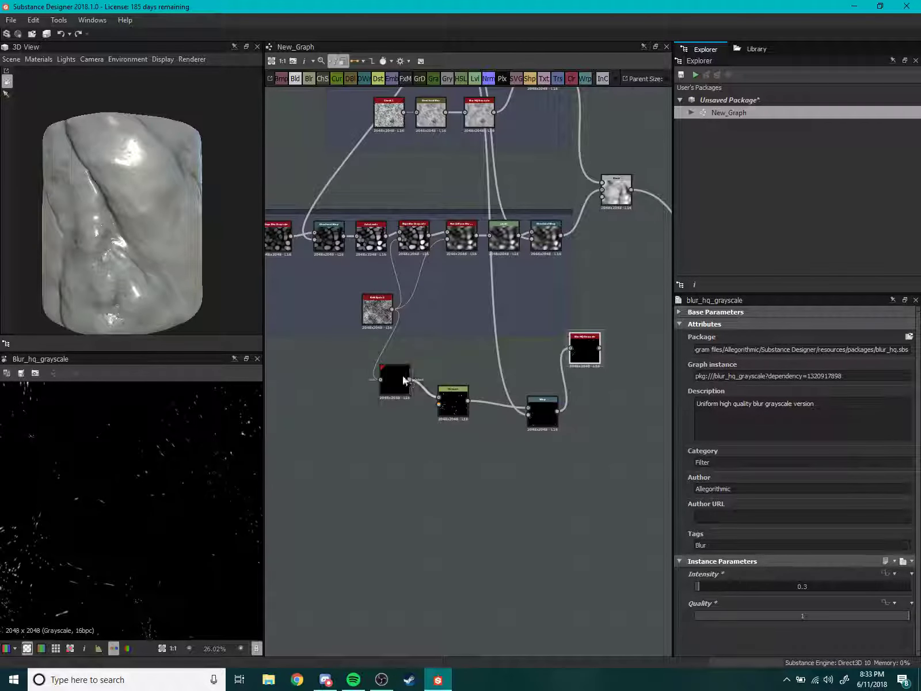
left_click_drag(394, 384, 368, 403)
left_click_drag(453, 407, 416, 409)
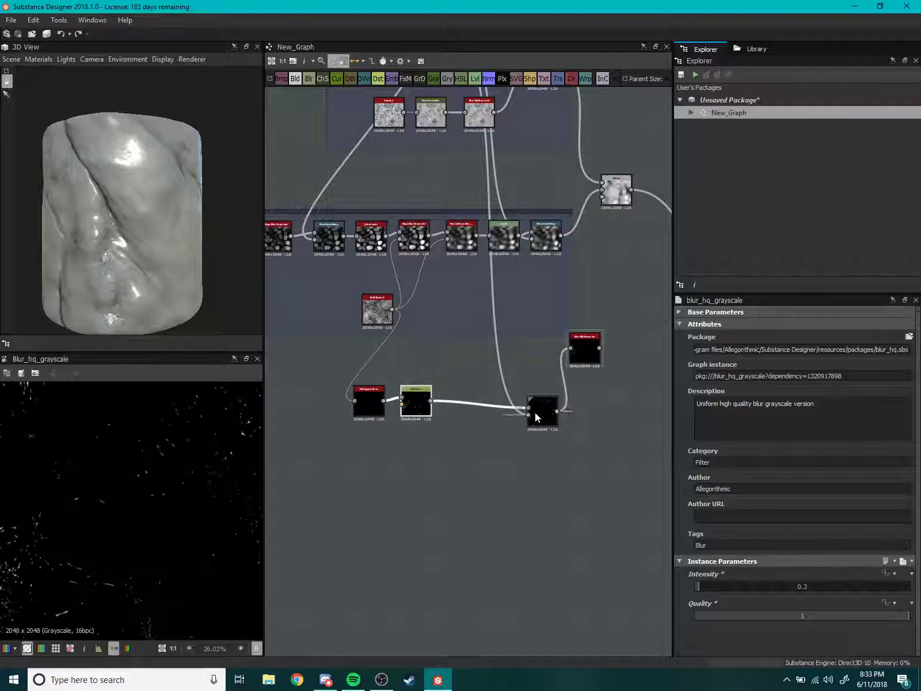
left_click_drag(535, 412, 453, 417)
middle_click_drag(553, 443, 463, 403)
left_click_drag(463, 400, 420, 424)
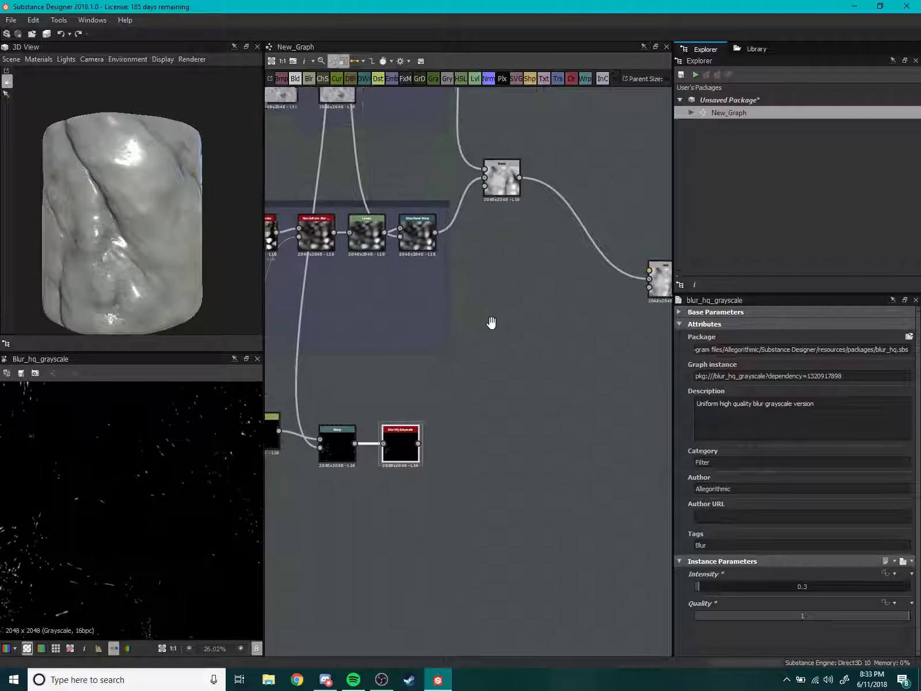
scroll(501, 322, "up", 3)
Add a new Warp node fed by the Blend output, using Blur HQ Grayscale as gradient.
key("space")
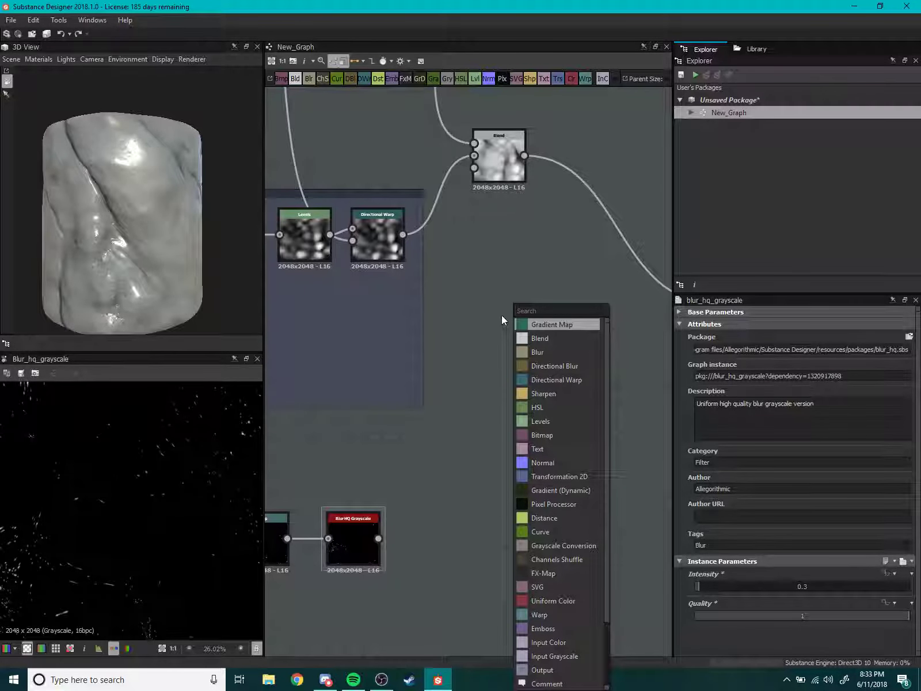
type("warp")
key("Return")
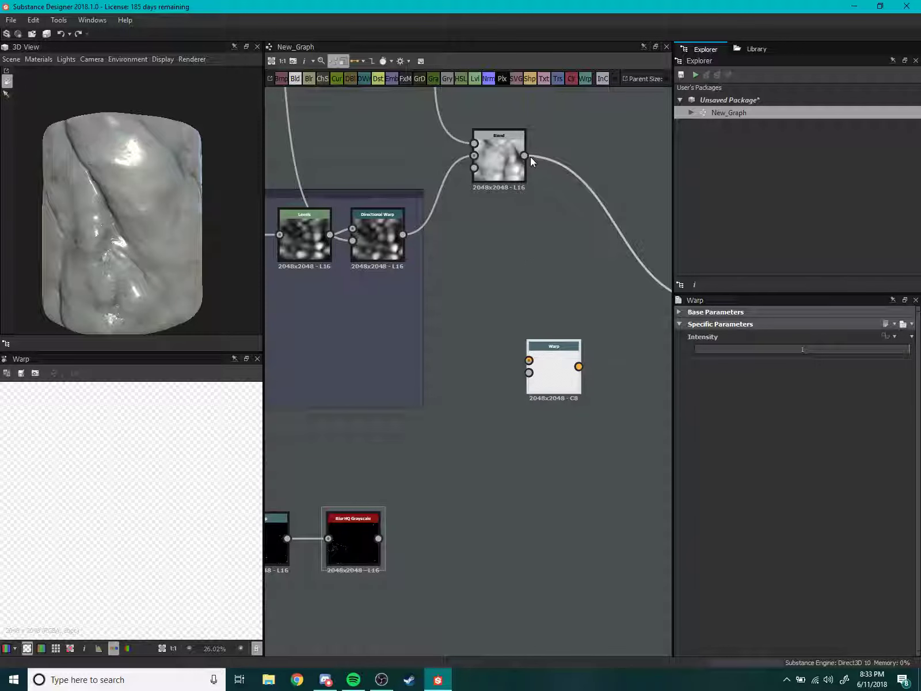
left_click_drag(523, 155, 533, 417)
scroll(393, 533, "up", 2)
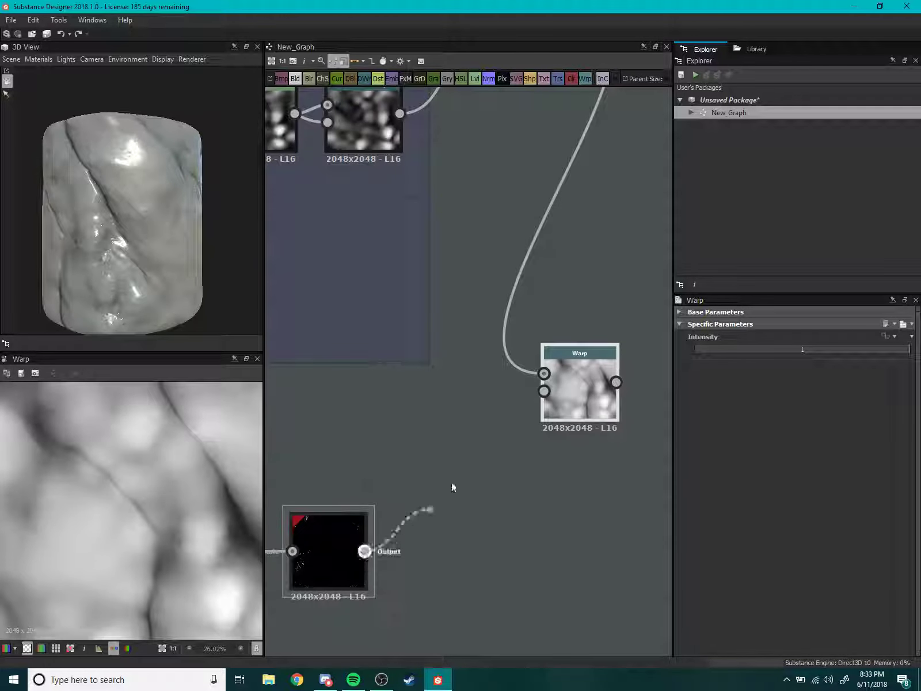
left_click_drag(452, 486, 583, 403)
left_click(582, 403)
Lower the new Warp node's Intensity to 0.19.
scroll(160, 494, "up", 5)
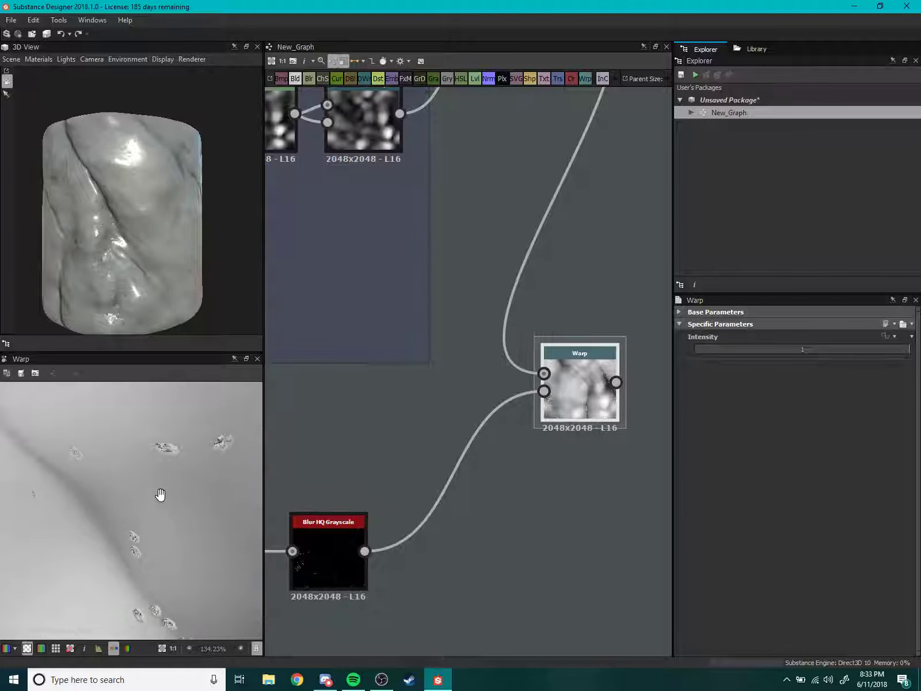
left_click_drag(825, 347, 657, 359)
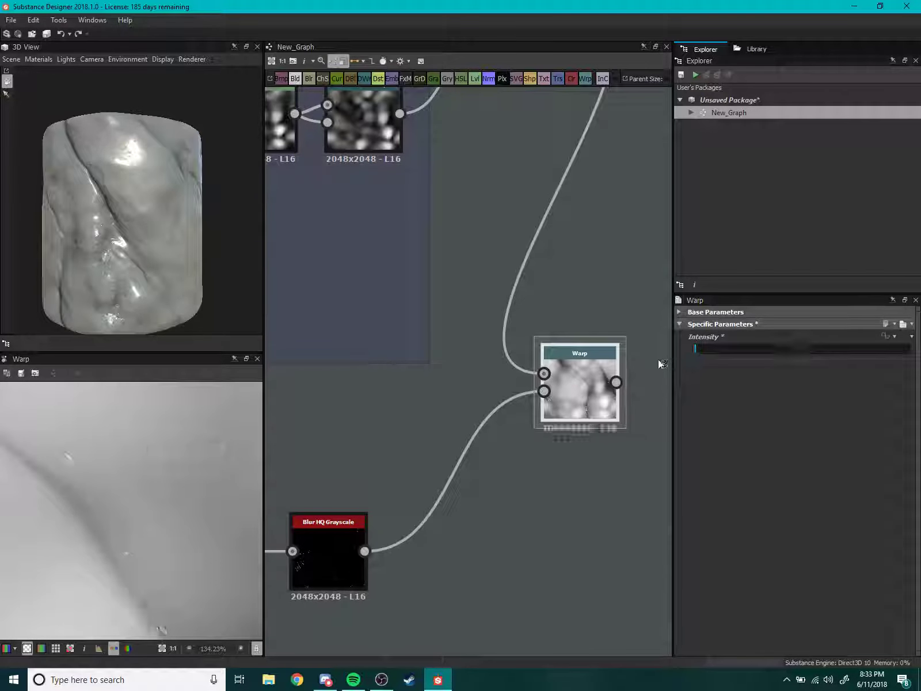
scroll(188, 436, "up", 3)
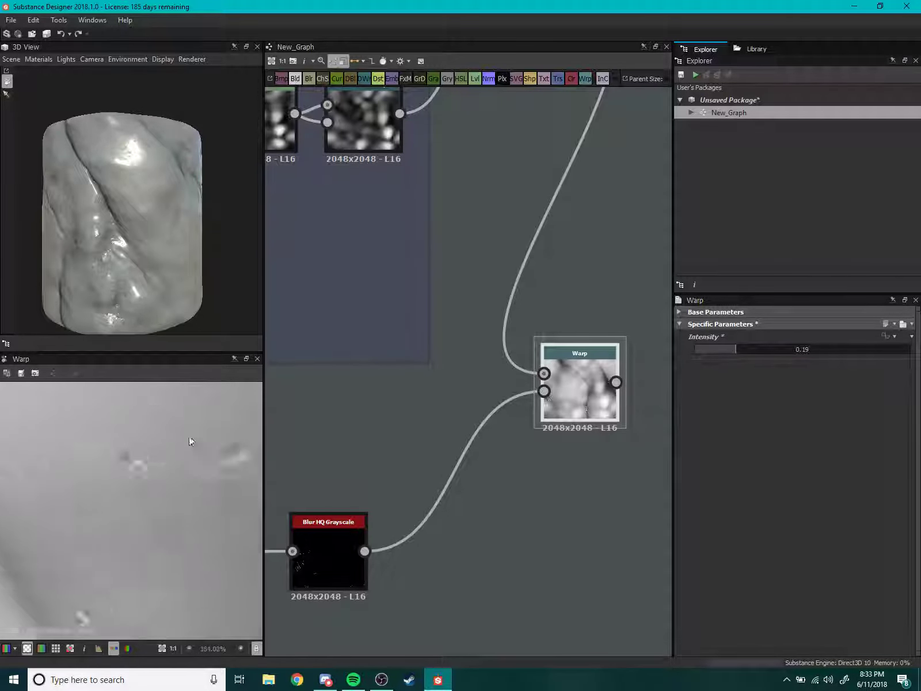
scroll(186, 429, "down", 2)
scroll(140, 490, "down", 2)
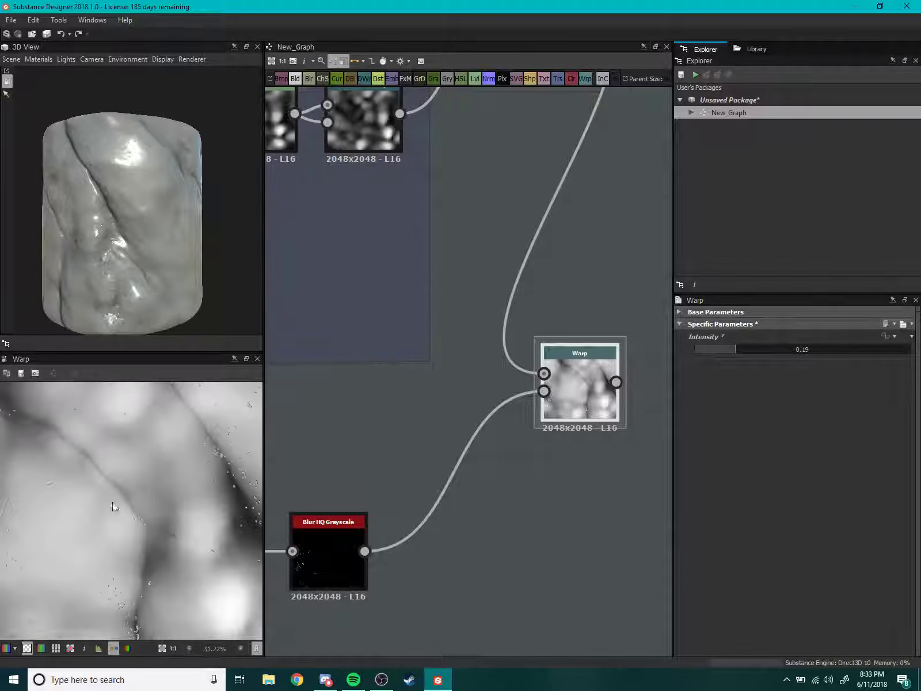
scroll(220, 429, "down", 3)
Reposition the Warp node and pan the graph to bring Blur HQ Grayscale into view.
middle_click_drag(486, 411, 406, 436)
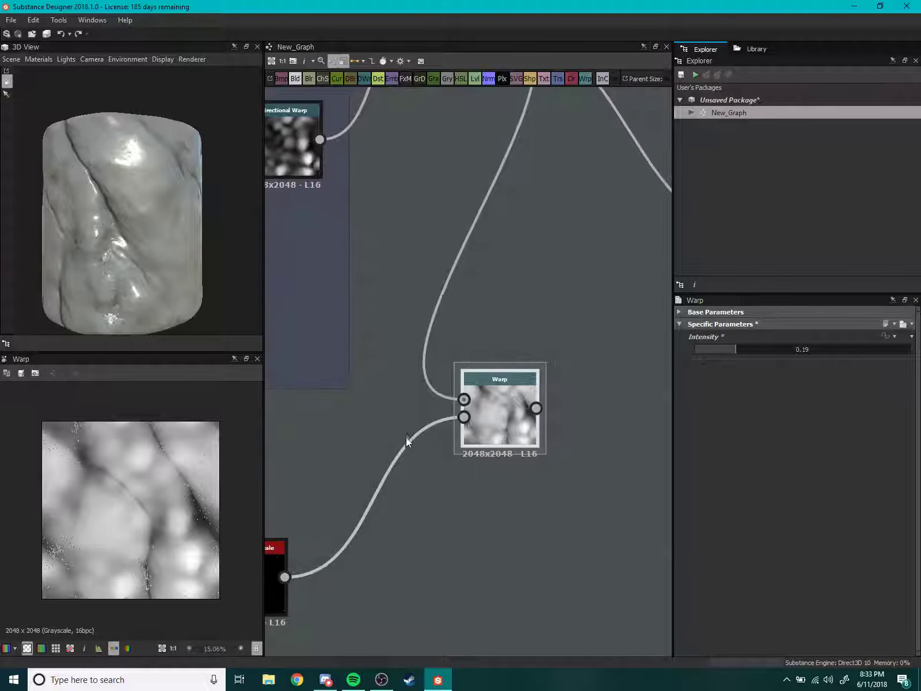
scroll(134, 454, "down", 1)
scroll(134, 453, "down", 3)
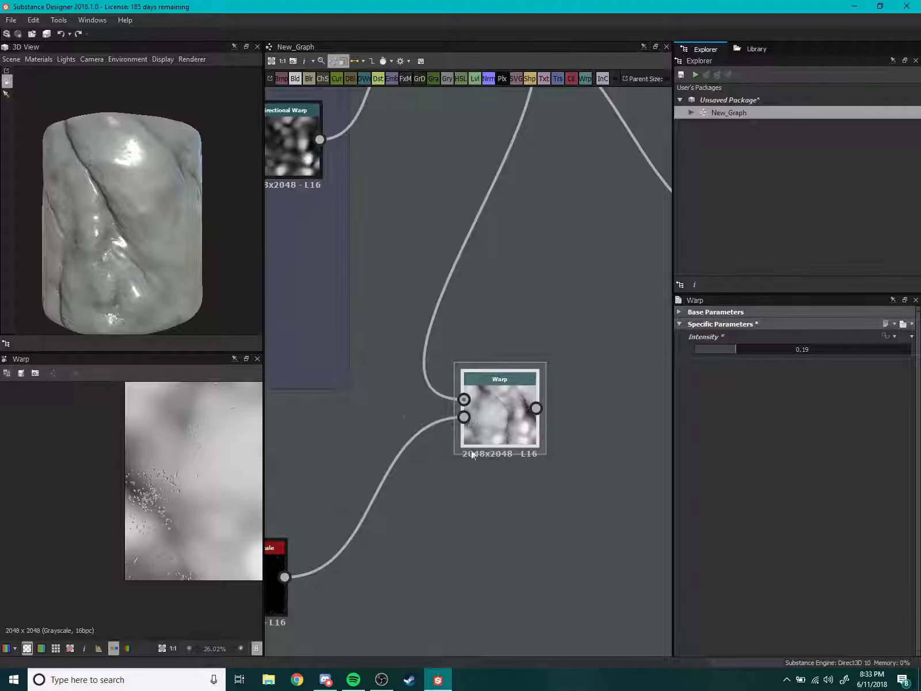
middle_click_drag(518, 413, 499, 453)
left_click_drag(501, 453, 483, 426)
scroll(484, 422, "down", 3)
middle_click_drag(484, 422, 462, 450)
scroll(163, 476, "up", 2)
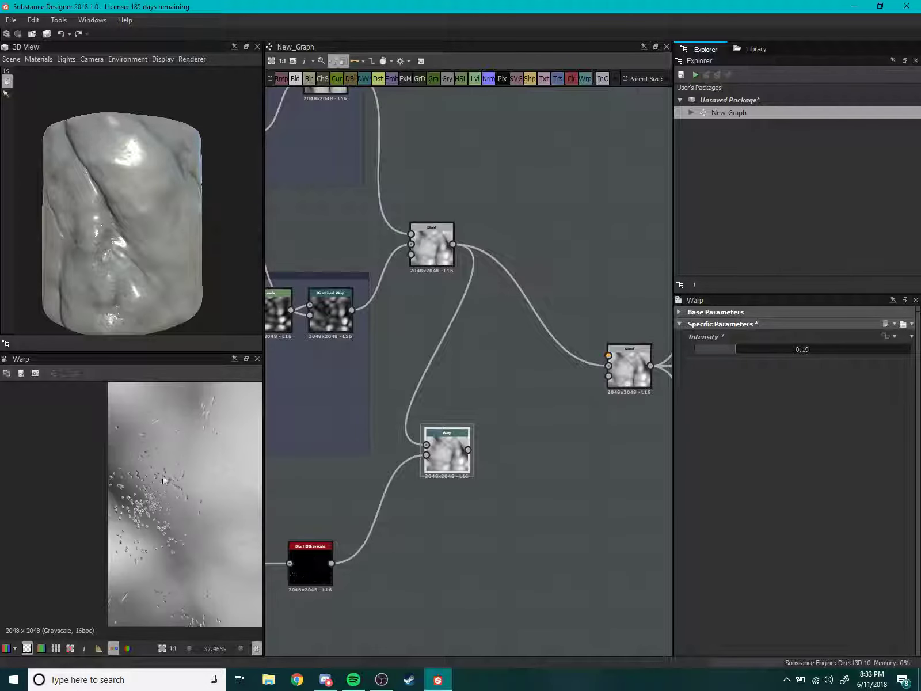
mouse_move(521, 480)
middle_mouse_down()
mouse_move(496, 445)
mouse_move(456, 475)
mouse_move(515, 447)
middle_mouse_up()
scroll(447, 468, "up", 1)
scroll(130, 502, "up", 2)
scroll(130, 502, "up", 3)
scroll(457, 476, "down", 3)
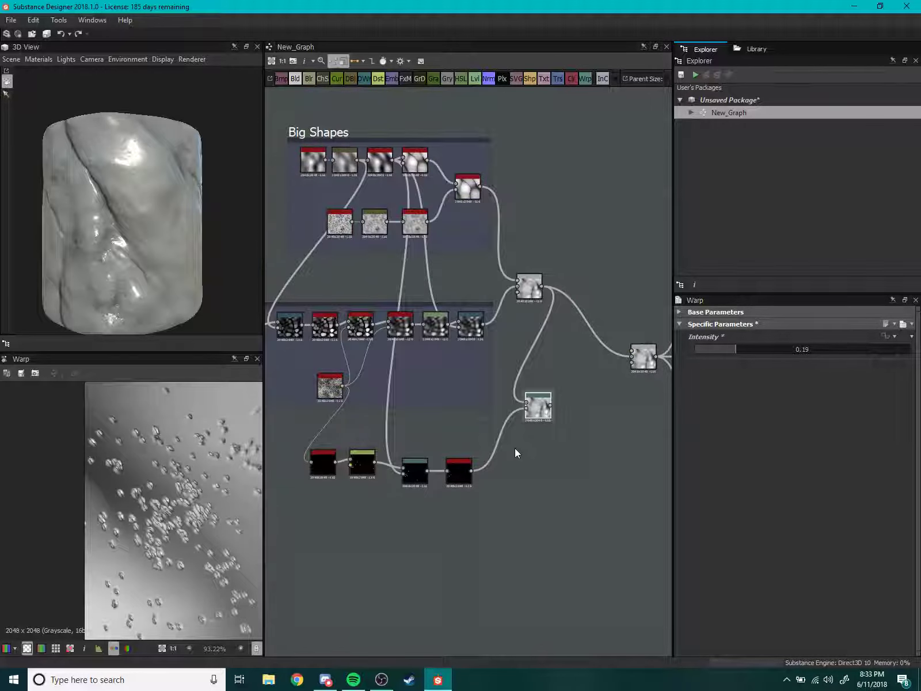
scroll(515, 447, "up", 3)
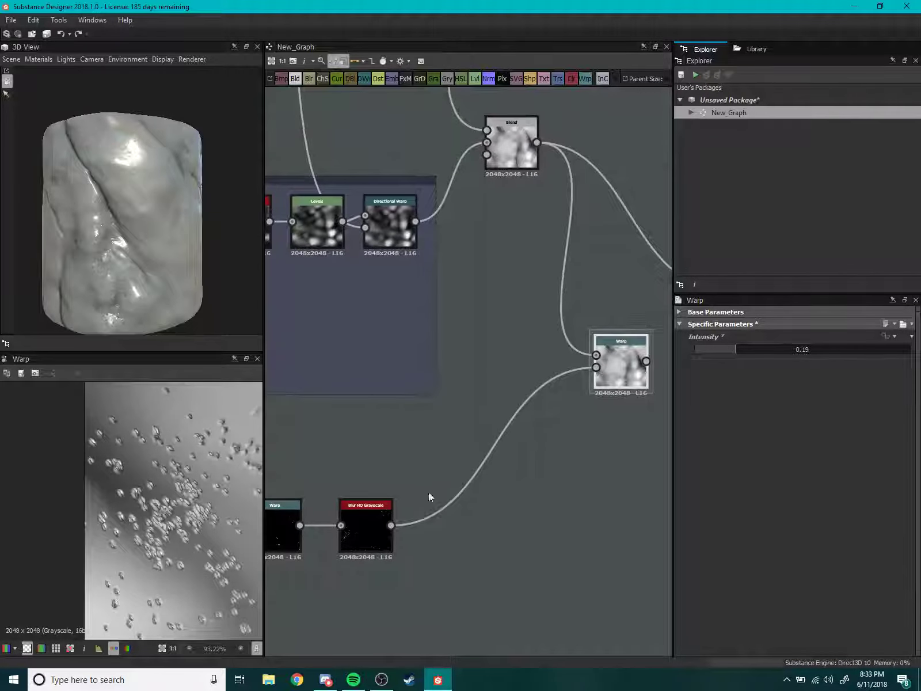
scroll(428, 491, "up", 5)
middle_click_drag(553, 477, 586, 439)
Add a new Blend node near the Blur HQ Grayscale node.
right_click(585, 439)
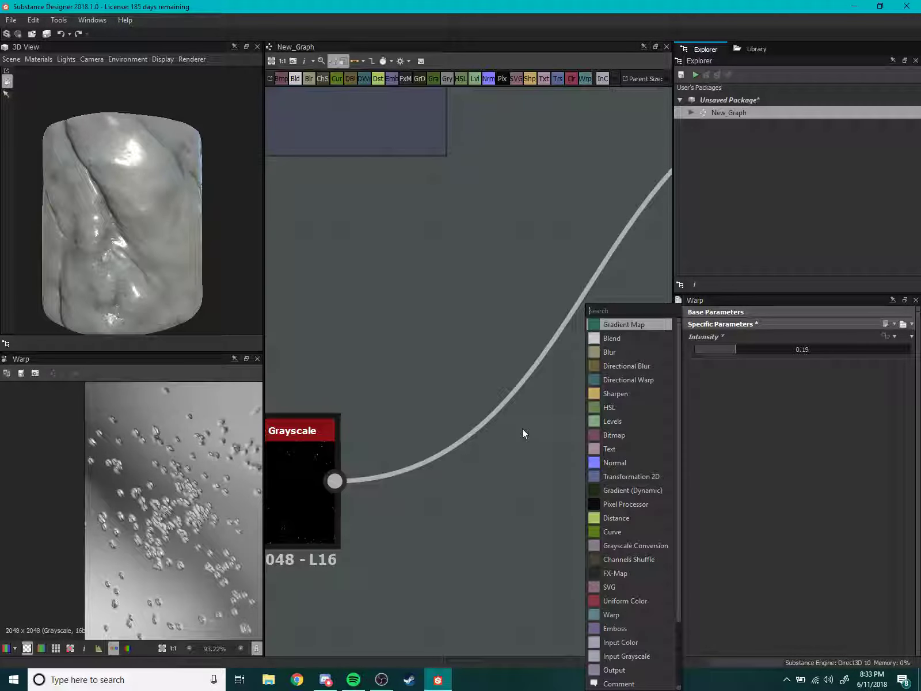
middle_click_drag(524, 431, 517, 451)
scroll(376, 491, "up", 2)
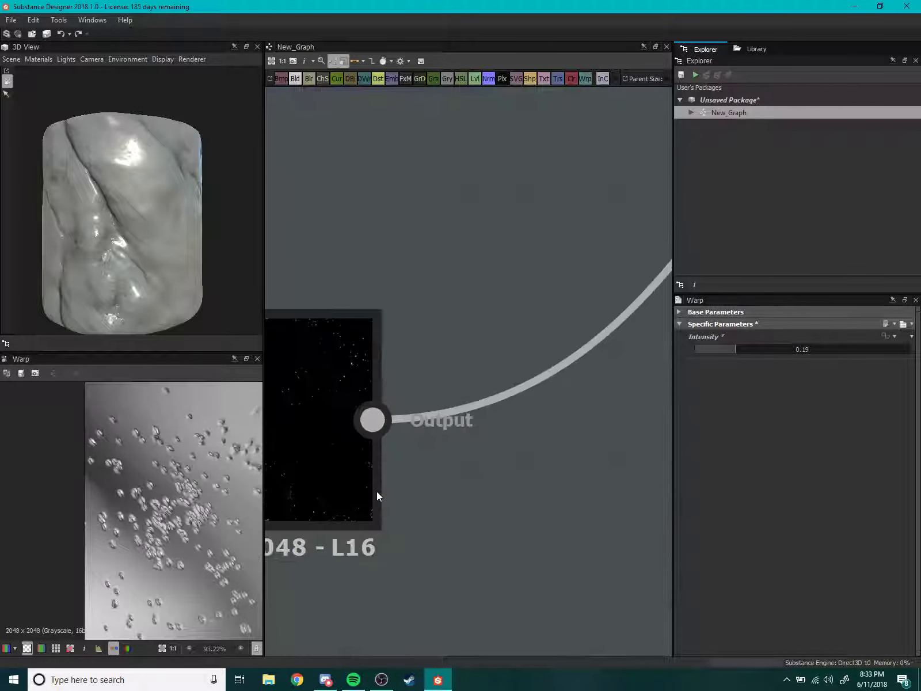
right_click(571, 466)
left_click(594, 338)
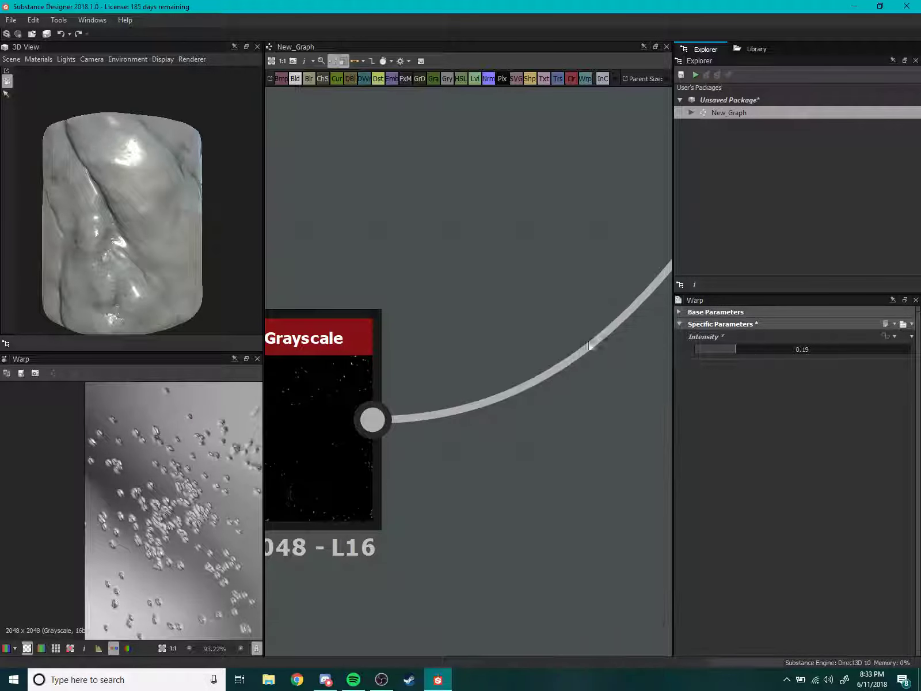
Wire the Blur HQ Grayscale output into the Blend and place it above the blur.
scroll(484, 433, "down", 2)
left_click_drag(493, 435, 555, 438)
left_click_drag(335, 380, 494, 391)
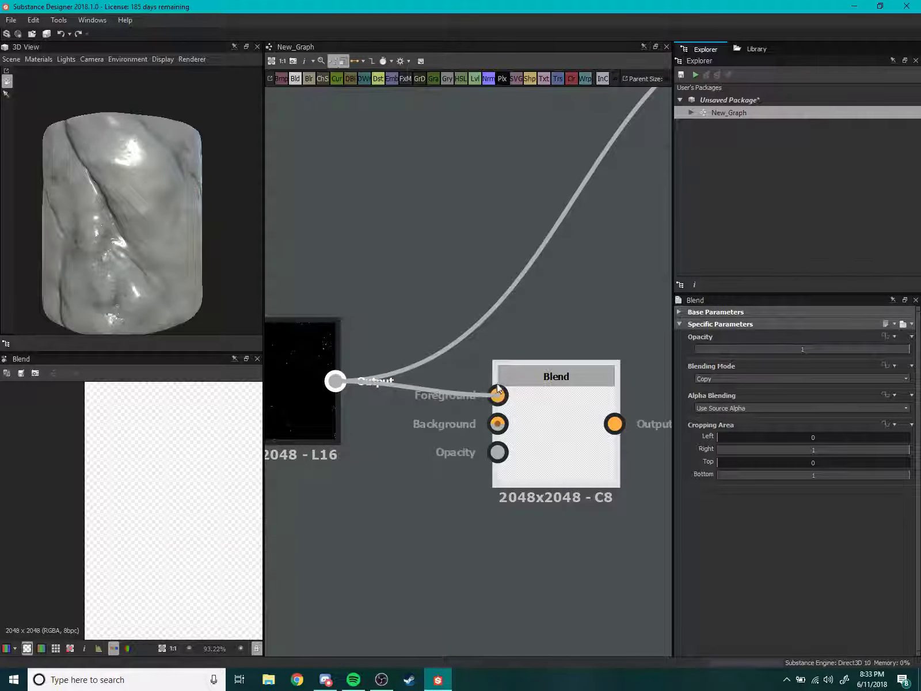
left_click_drag(566, 427, 588, 341)
scroll(487, 442, "down", 2)
middle_click_drag(486, 441, 449, 491)
left_click_drag(507, 431, 541, 305)
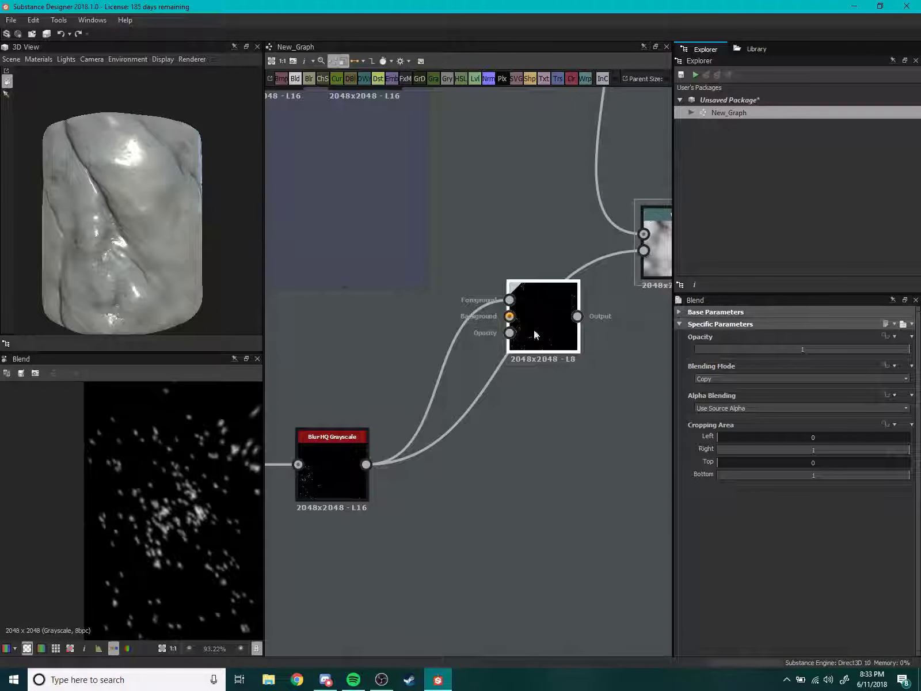
middle_click_drag(536, 322, 495, 409)
scroll(403, 383, "down", 2)
mouse_move(404, 383)
middle_mouse_down()
mouse_move(383, 413)
mouse_move(396, 353)
middle_mouse_up()
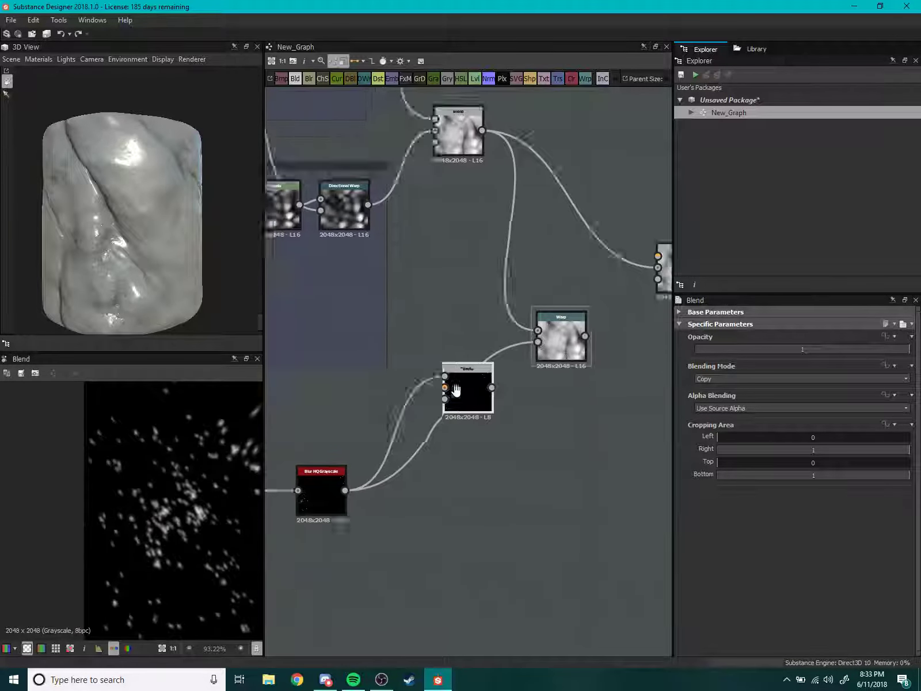
scroll(419, 178, "down", 2)
mouse_move(418, 162)
middle_mouse_down()
mouse_move(408, 266)
mouse_move(427, 301)
middle_mouse_up()
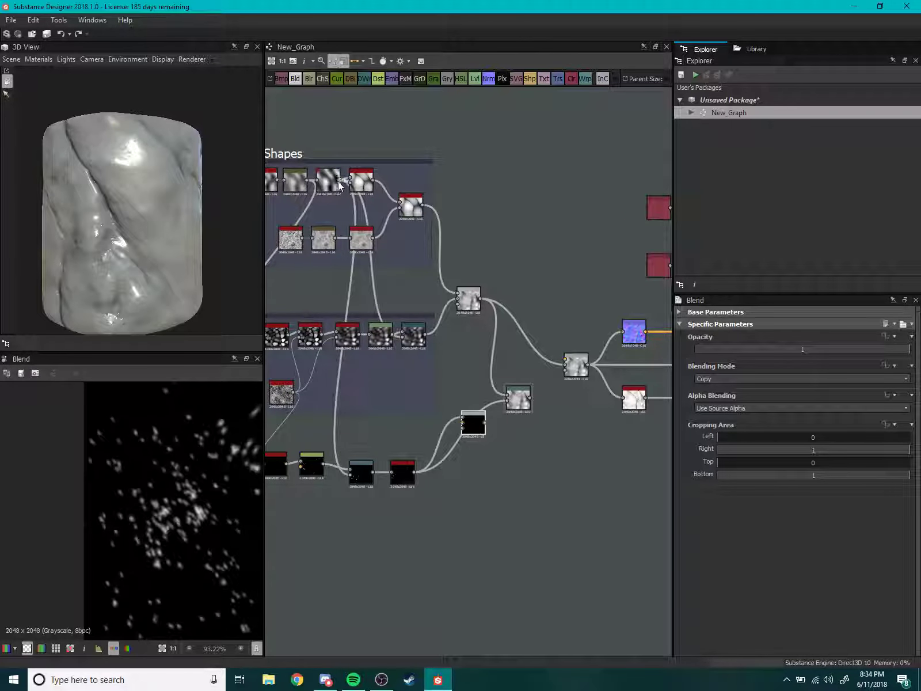
Connect a second map's output into the Blend node's other input.
mouse_move(340, 180)
left_mouse_down()
mouse_move(471, 428)
mouse_move(479, 475)
left_mouse_up()
scroll(495, 485, "up", 5)
left_click_drag(437, 438, 406, 396)
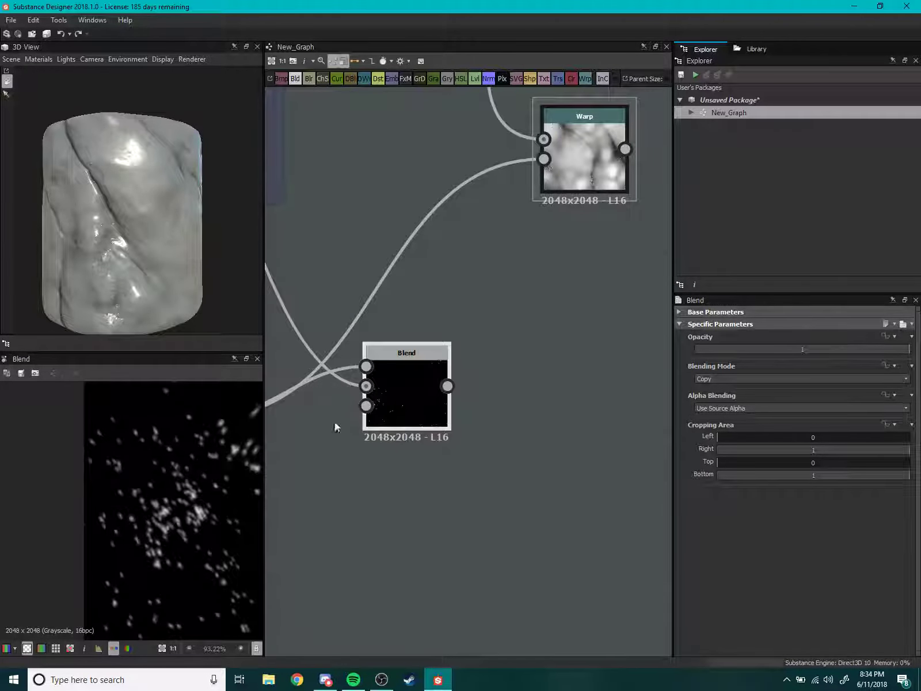
scroll(157, 454, "down", 3)
scroll(176, 473, "down", 2)
scroll(177, 478, "up", 3)
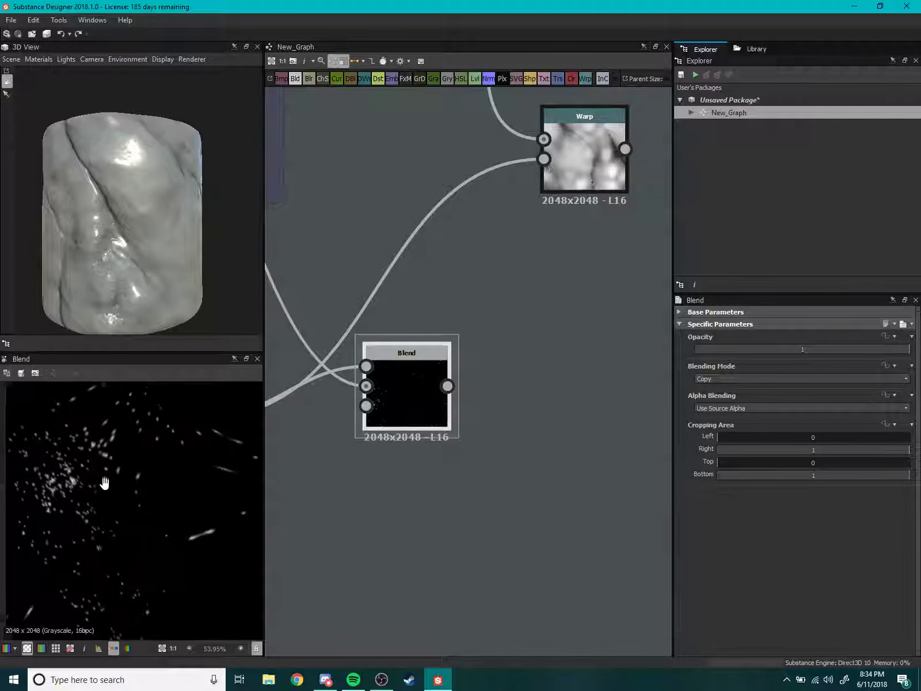
Set the Blend node's Blending Mode to Multiply.
left_click(709, 382)
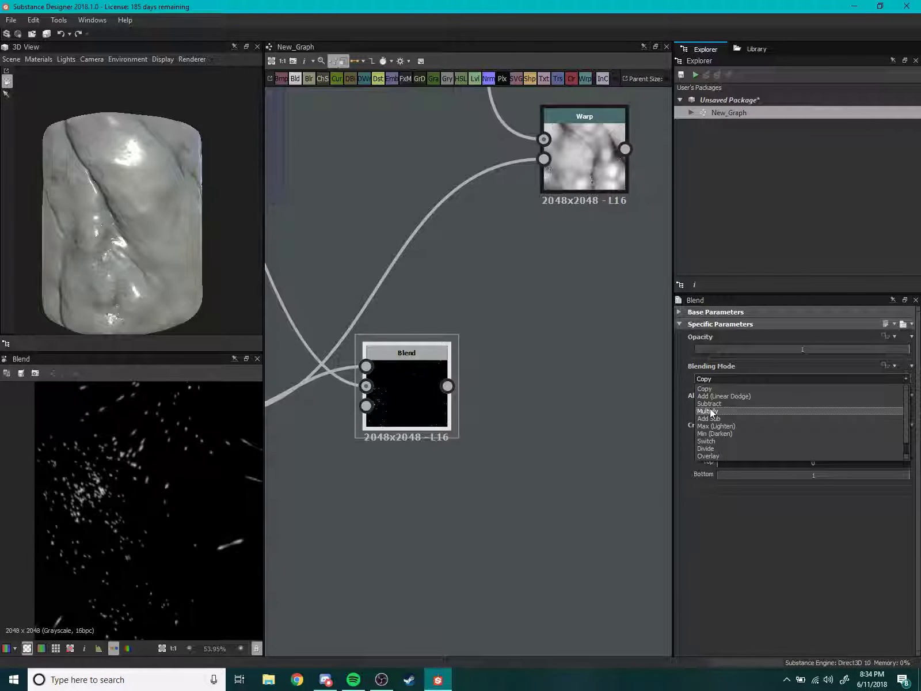
left_click(709, 409)
scroll(165, 477, "down", 5)
scroll(163, 474, "up", 3)
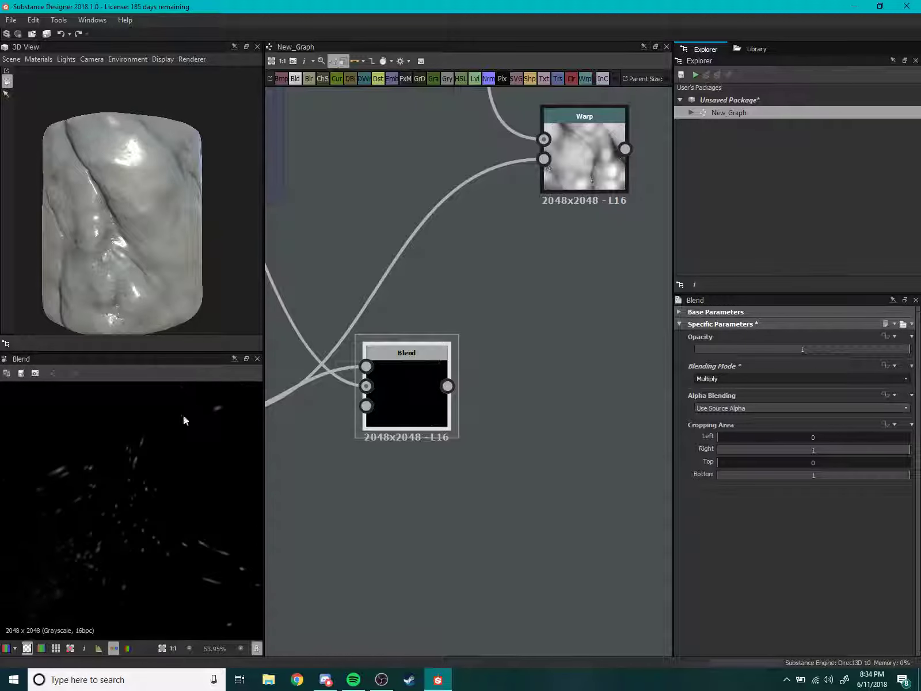
scroll(80, 540, "down", 2)
scroll(85, 511, "down", 2)
scroll(432, 407, "up", 2)
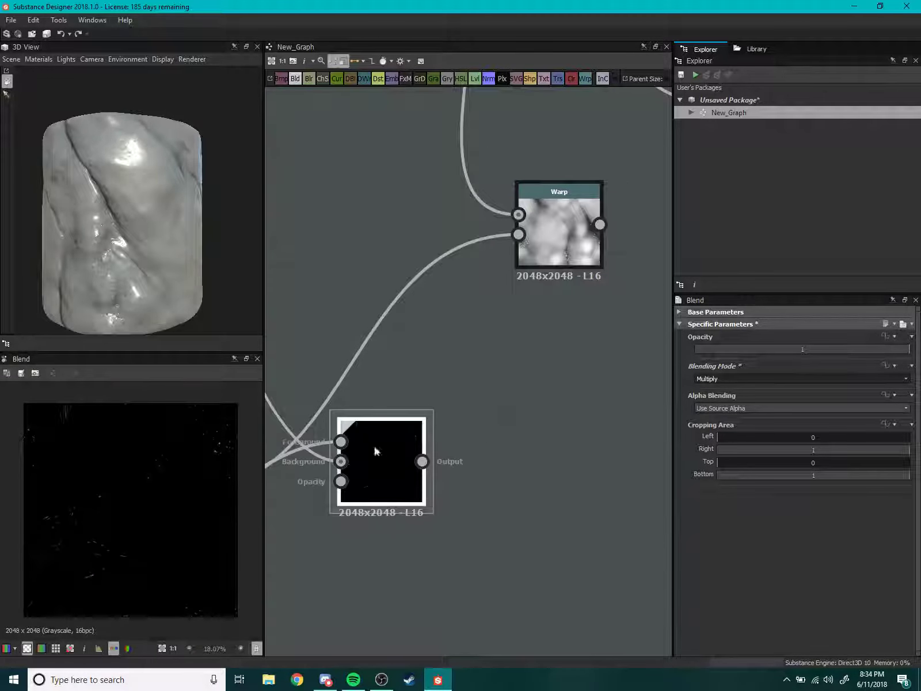
mouse_move(373, 443)
middle_mouse_down()
mouse_move(361, 497)
mouse_move(556, 392)
middle_mouse_up()
scroll(556, 391, "down", 1)
scroll(501, 335, "down", 2)
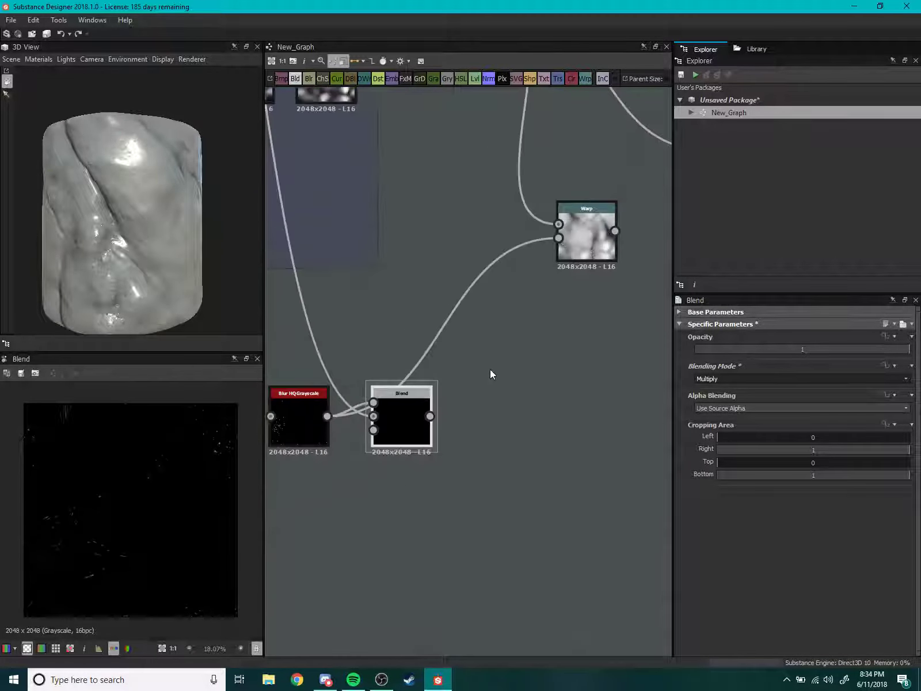
scroll(413, 445, "up", 1)
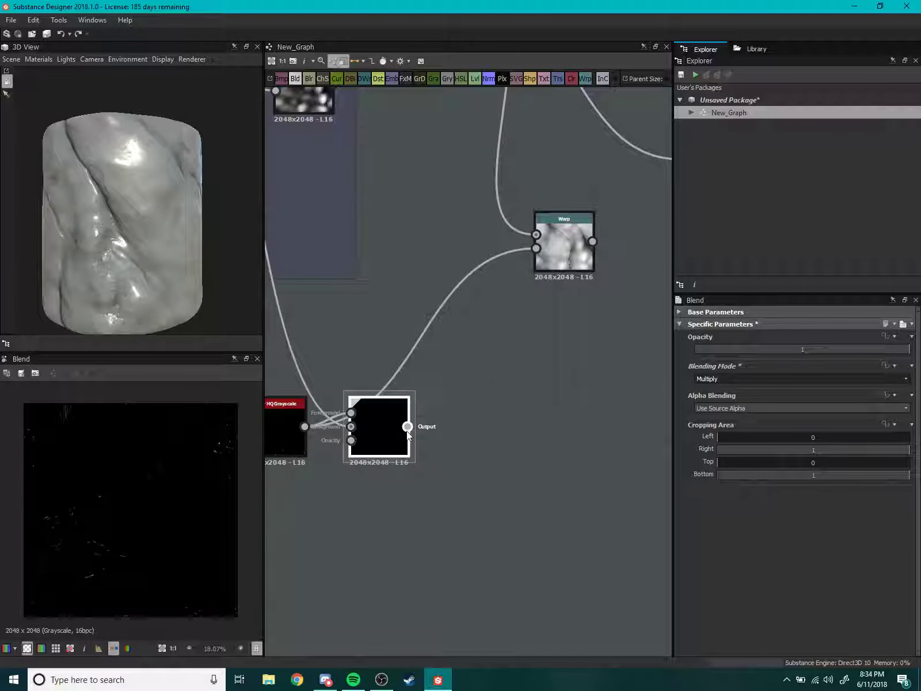
Nudge the Warp node down and inspect its result in the 2D view.
left_click_drag(564, 250, 567, 283)
double_click(567, 283)
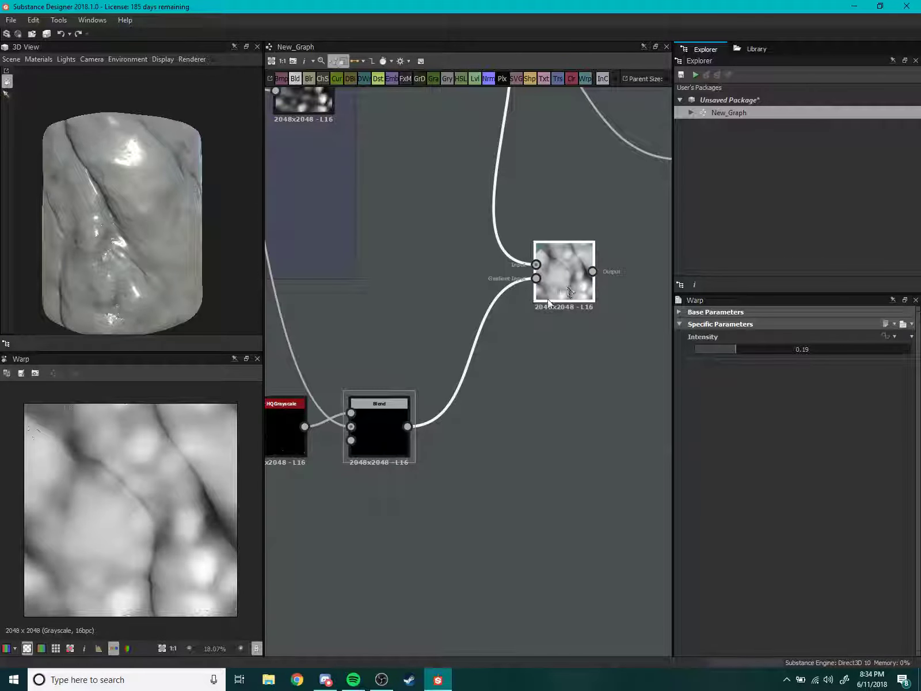
mouse_move(67, 523)
middle_mouse_down()
mouse_move(156, 449)
mouse_move(56, 576)
middle_mouse_up()
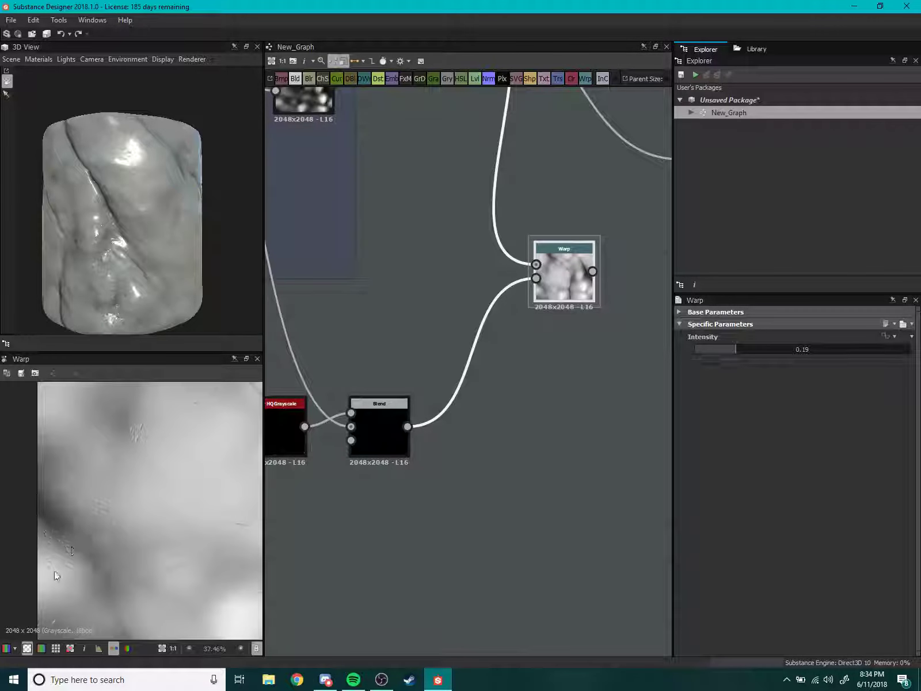
scroll(78, 517, "down", 1)
scroll(45, 527, "down", 1)
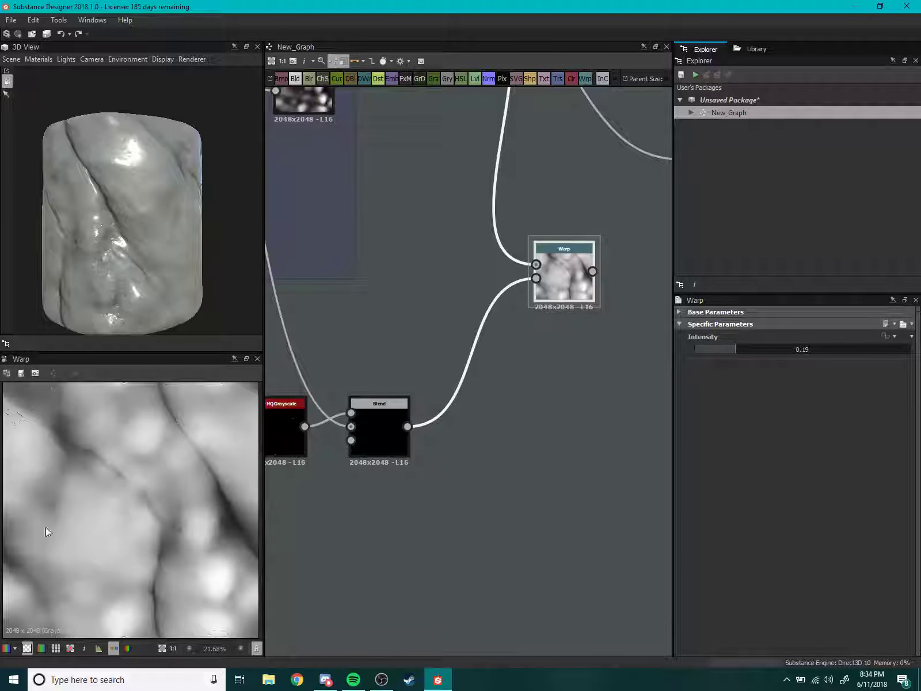
scroll(226, 518, "up", 1)
scroll(161, 545, "up", 3)
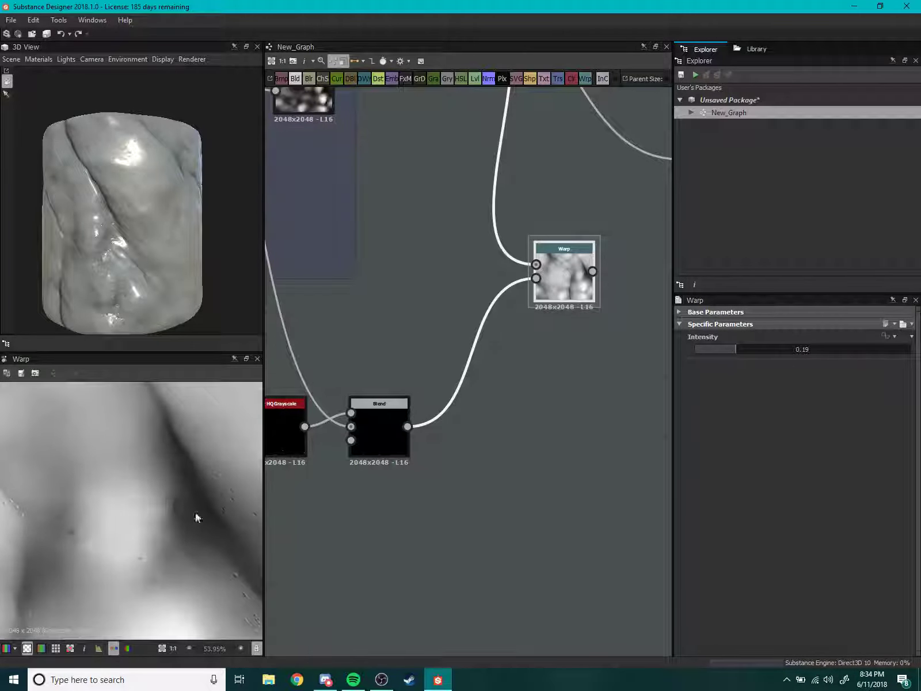
scroll(200, 485, "down", 2)
scroll(224, 483, "down", 3)
Place the Warp node beside the Blend and link its output into the Blend.
middle_click_drag(439, 355, 375, 372)
scroll(506, 287, "down", 2)
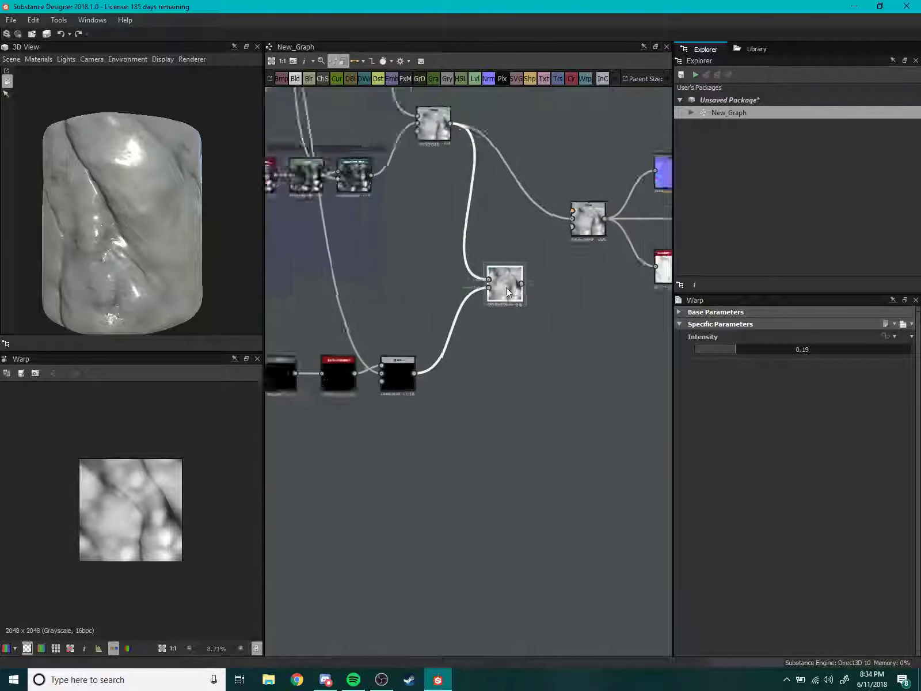
middle_click_drag(506, 287, 412, 358)
scroll(396, 371, "up", 2)
mouse_move(395, 371)
left_mouse_down()
mouse_move(376, 284)
mouse_move(513, 254)
left_mouse_up()
Orbit and zoom the 3D view to inspect the textured cylinder.
scroll(156, 270, "up", 2)
scroll(156, 270, "up", 2)
scroll(140, 294, "up", 2)
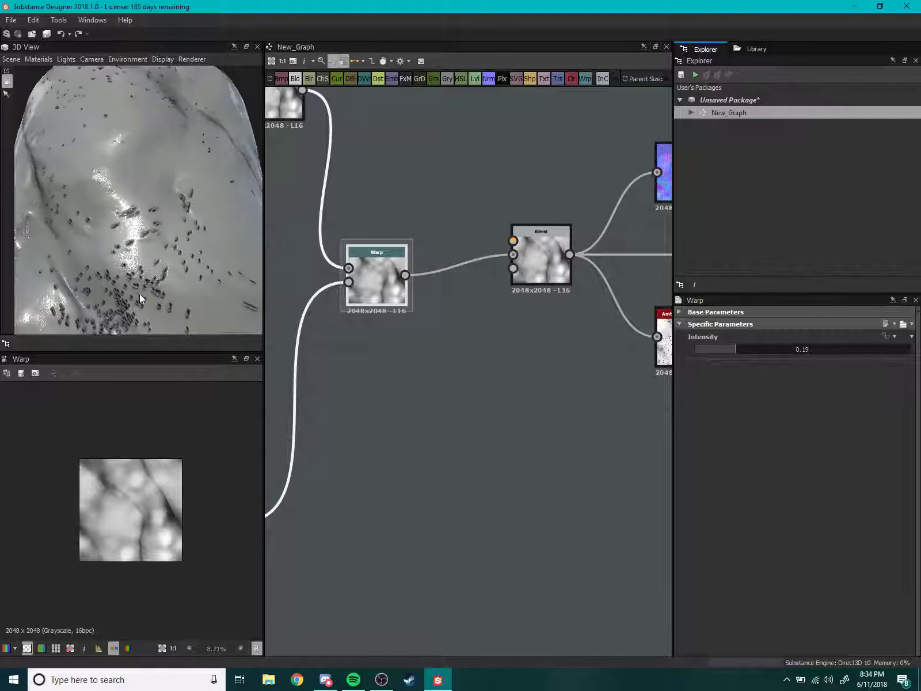
scroll(141, 288, "up", 2)
scroll(144, 275, "up", 2)
scroll(148, 254, "up", 1)
scroll(144, 230, "up", 2)
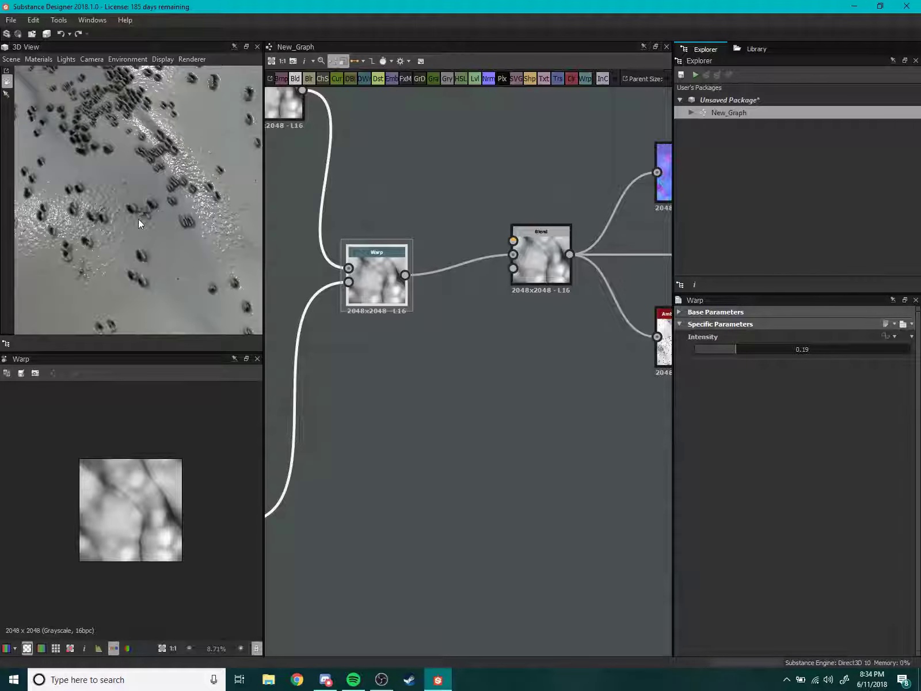
scroll(141, 222, "down", 2)
scroll(103, 206, "down", 2)
left_click_drag(103, 206, 163, 264)
scroll(114, 223, "down", 2)
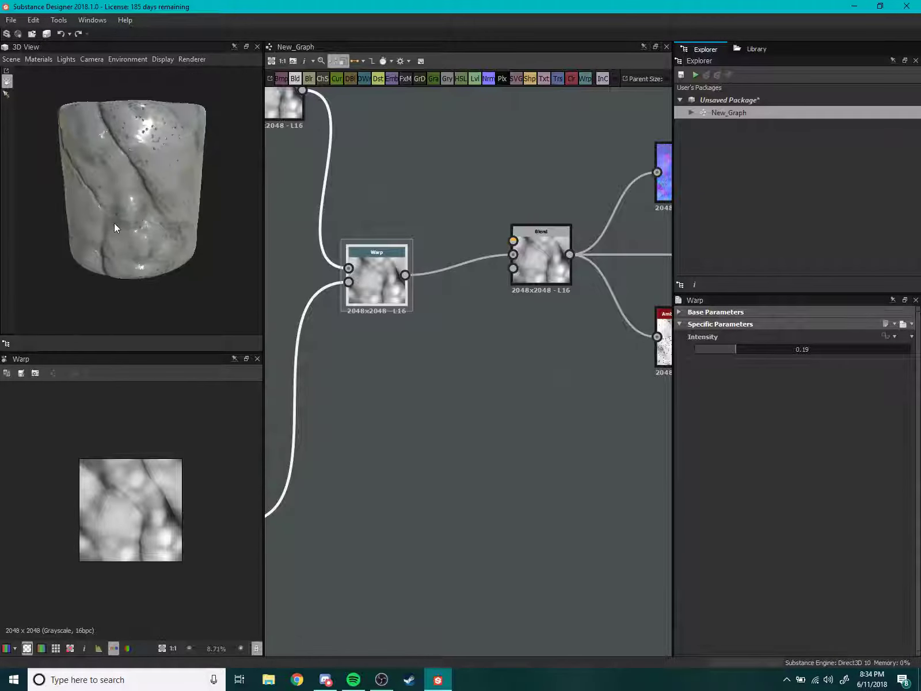
scroll(118, 217, "up", 1)
scroll(127, 224, "up", 2)
scroll(135, 233, "up", 2)
scroll(144, 244, "up", 2)
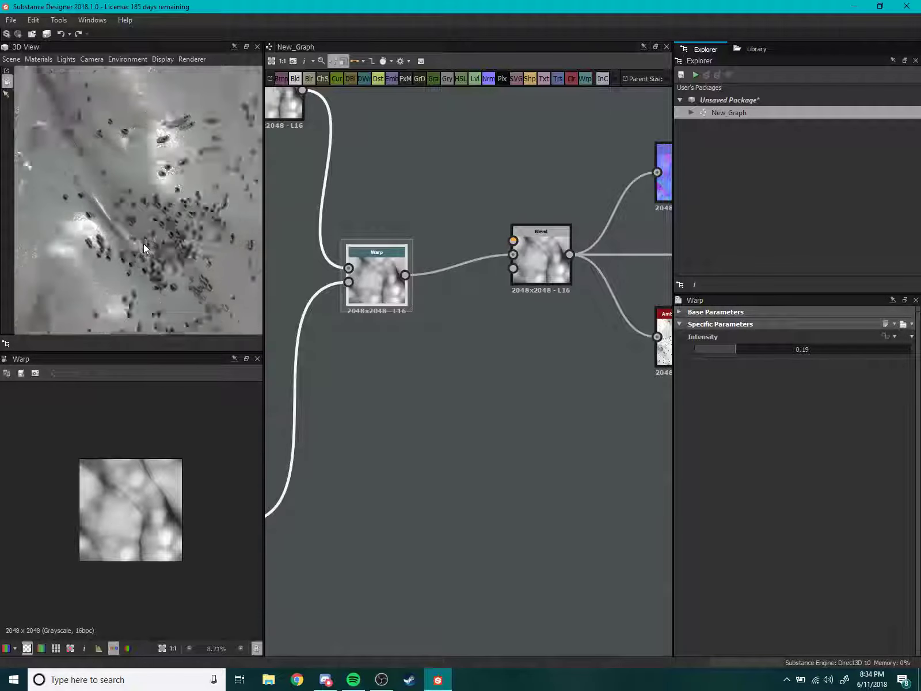
scroll(143, 244, "down", 2)
scroll(241, 248, "down", 2)
scroll(444, 324, "down", 2)
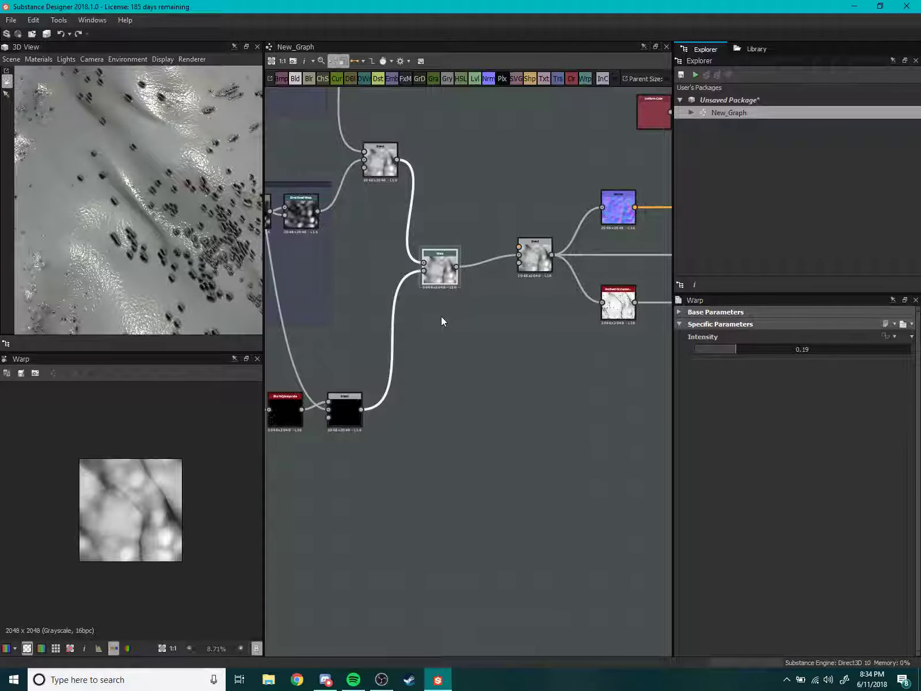
scroll(441, 316, "up", 2)
scroll(463, 320, "up", 1)
scroll(374, 403, "up", 1)
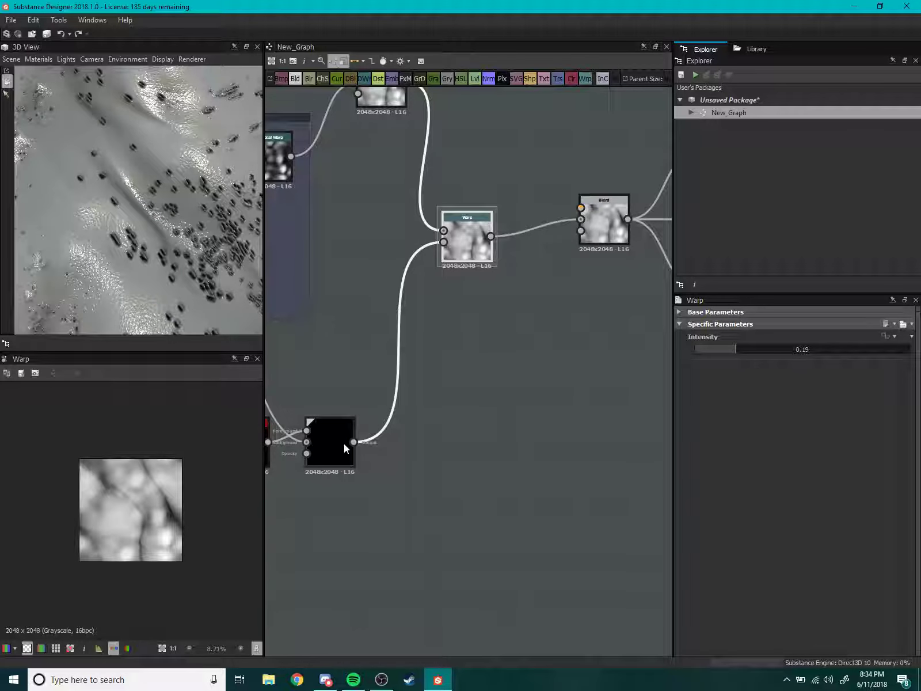
scroll(403, 414, "up", 2)
scroll(455, 346, "up", 1)
Settle the Warp node below the upper Blend and check the speckled cylinder preview.
mouse_move(471, 306)
left_mouse_down()
mouse_move(445, 371)
mouse_move(386, 393)
left_mouse_up()
scroll(175, 275, "up", 3)
scroll(183, 278, "down", 1)
scroll(179, 278, "down", 2)
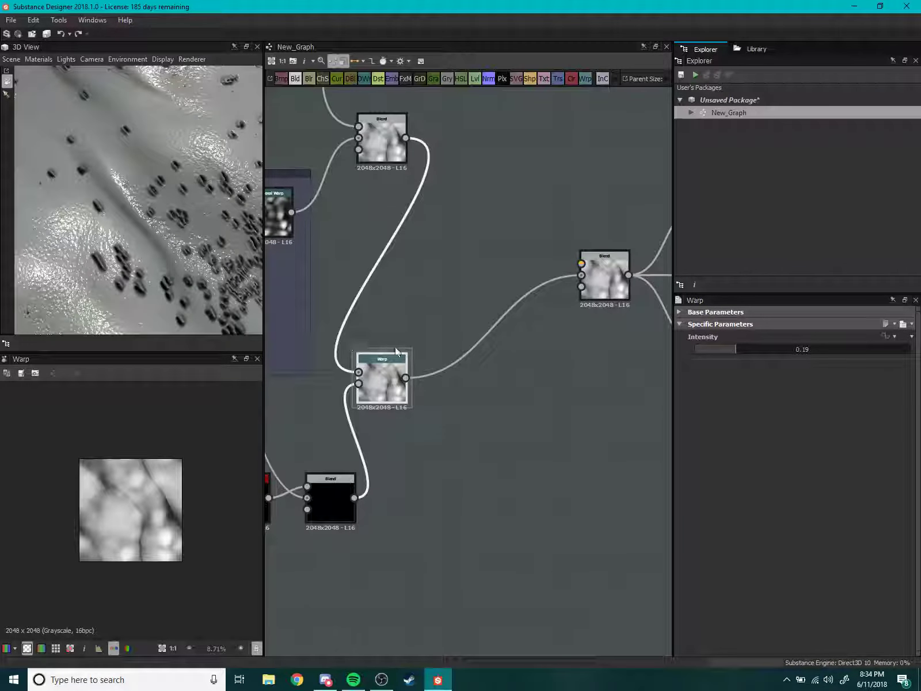
scroll(390, 332, "down", 3)
middle_click_drag(427, 323, 446, 288)
left_click_drag(407, 322, 426, 314)
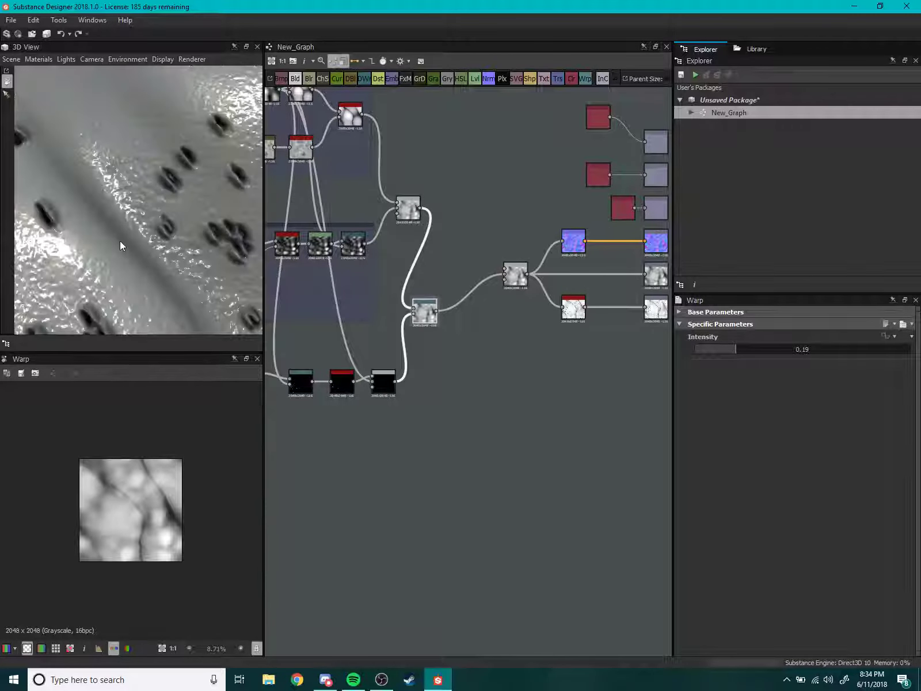
scroll(132, 250, "up", 3)
scroll(164, 247, "down", 3)
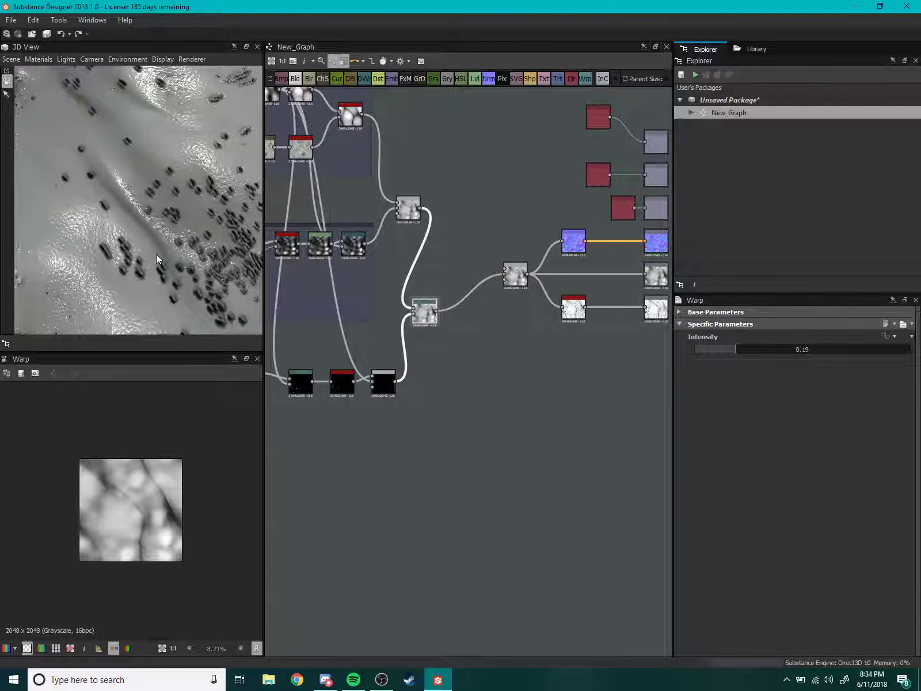
mouse_move(156, 255)
left_mouse_down()
mouse_move(140, 269)
mouse_move(105, 240)
mouse_move(193, 255)
mouse_move(153, 264)
left_mouse_up()
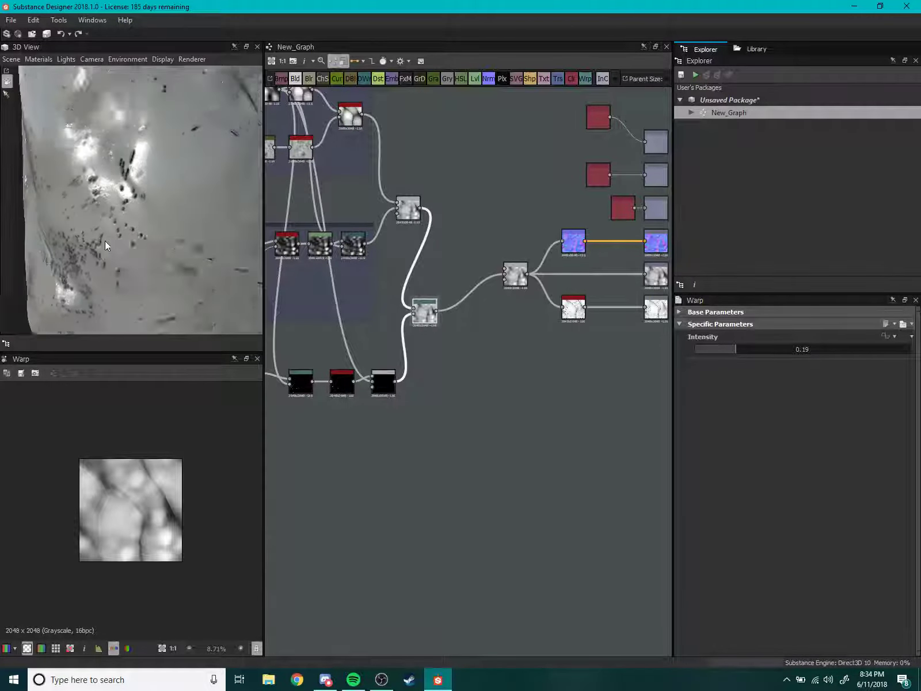
scroll(105, 240, "down", 3)
scroll(147, 187, "up", 3)
scroll(147, 187, "down", 3)
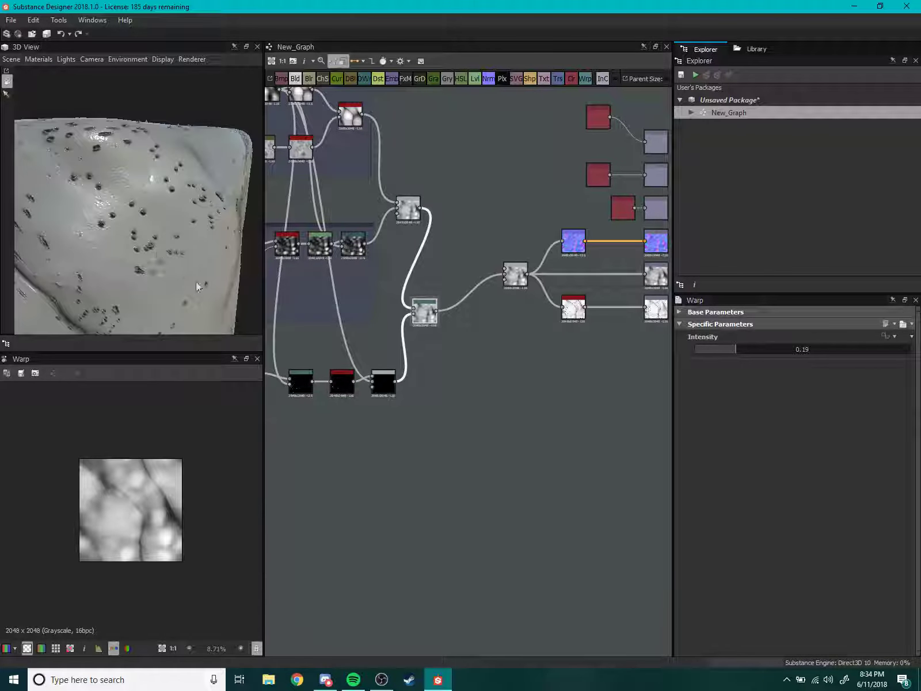
scroll(506, 301, "up", 2)
scroll(423, 268, "up", 2)
scroll(434, 258, "up", 2)
Add a new Blend node and connect the Warp output into it.
key("space")
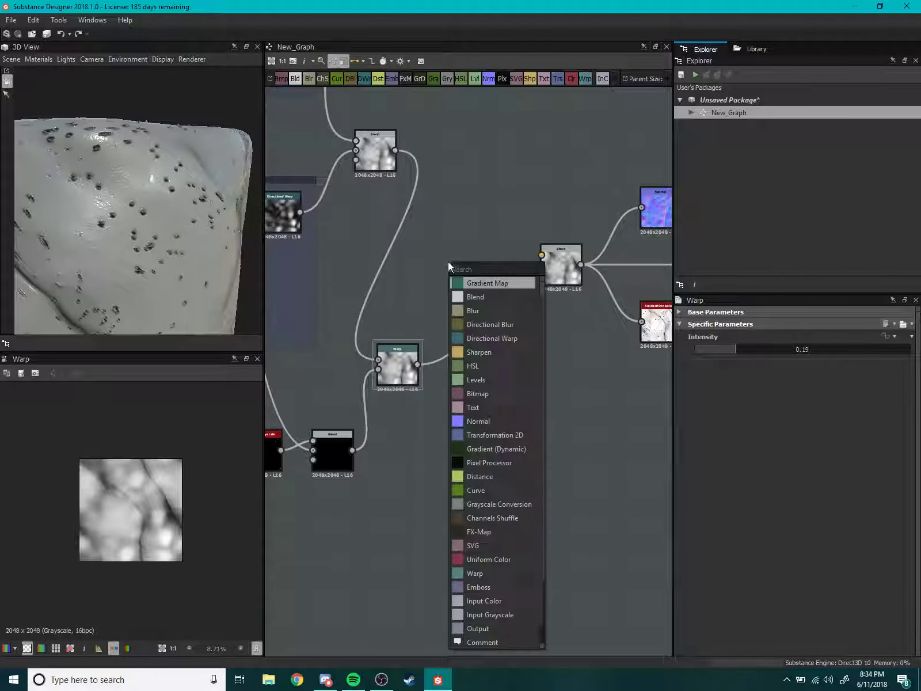
left_click(476, 298)
left_click_drag(459, 266, 476, 238)
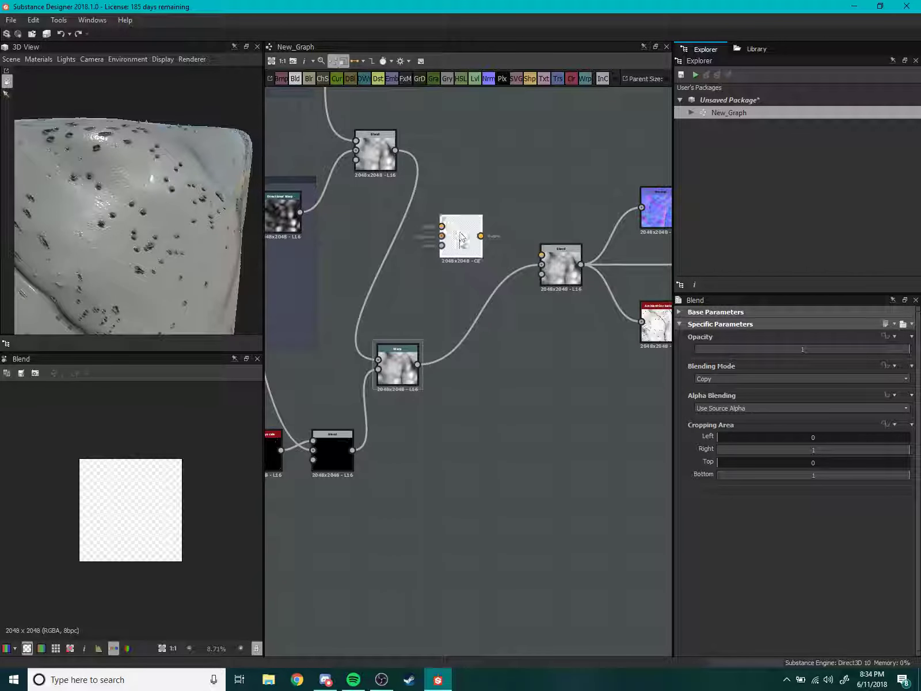
left_click_drag(403, 368, 392, 268)
scroll(376, 303, "up", 2)
middle_click_drag(376, 303, 358, 327)
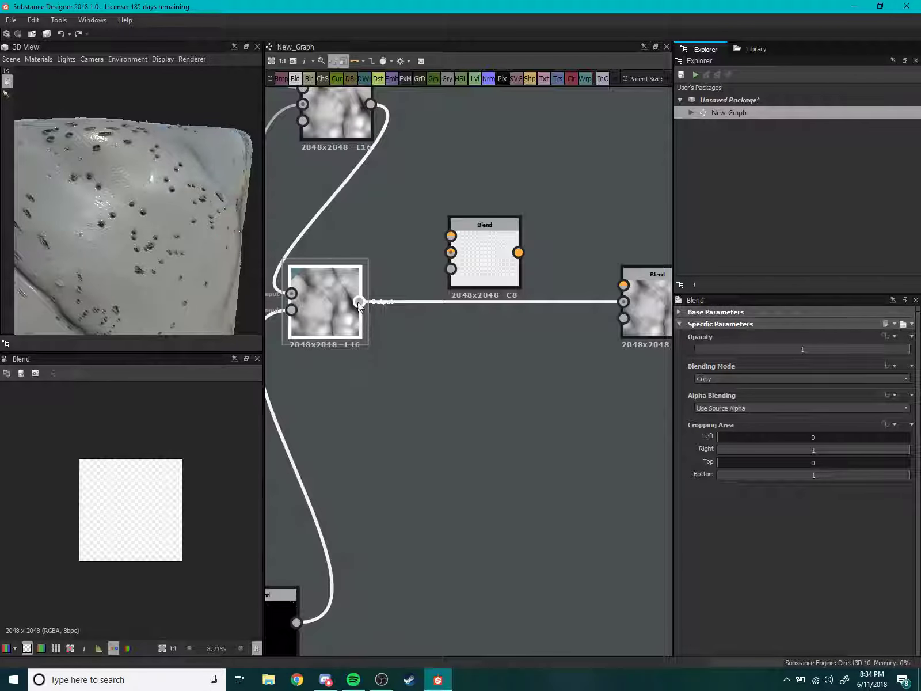
mouse_move(431, 262)
left_mouse_down()
mouse_move(451, 252)
mouse_move(514, 422)
left_mouse_up()
Feed the left node's output into the new Blend and position it in the graph.
middle_click_drag(434, 467, 471, 326)
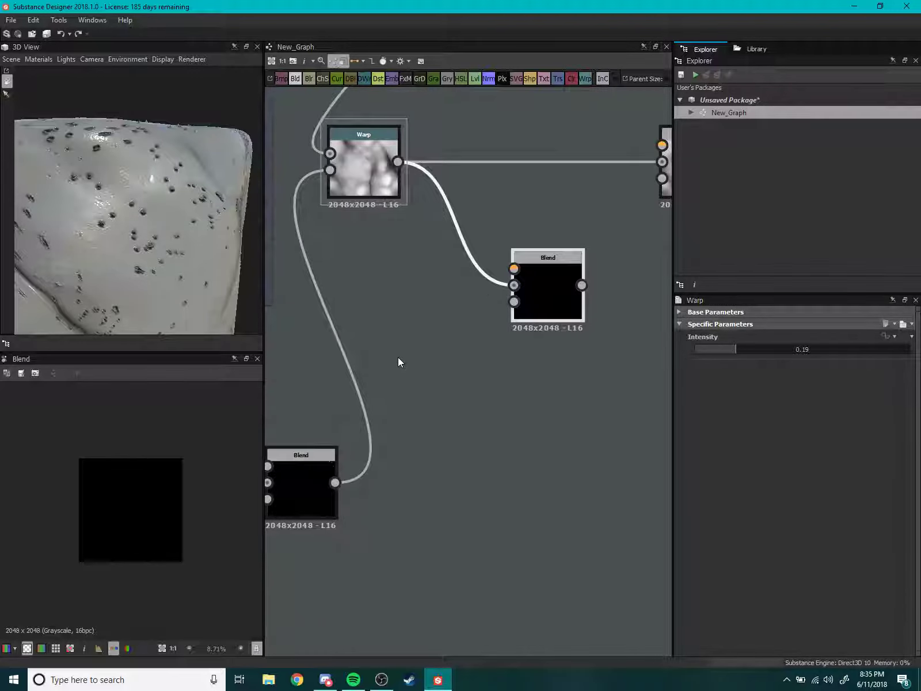
middle_click_drag(398, 357, 443, 346)
mouse_move(421, 474)
middle_mouse_down()
mouse_move(520, 387)
mouse_move(454, 431)
middle_mouse_up()
scroll(454, 430, "down", 1)
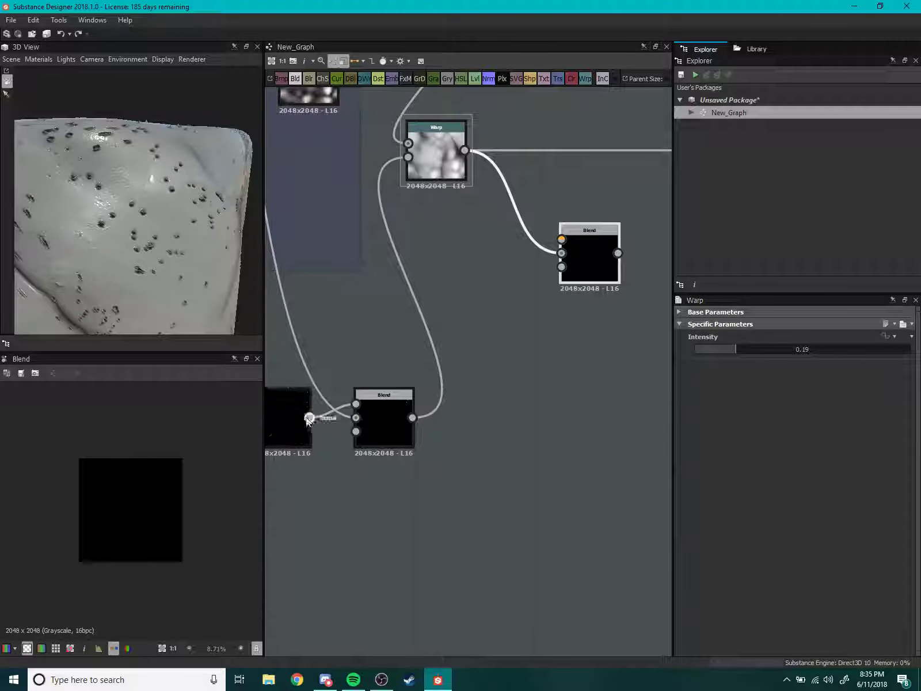
mouse_move(507, 407)
left_mouse_down()
mouse_move(561, 239)
mouse_move(576, 300)
mouse_move(566, 305)
left_mouse_up()
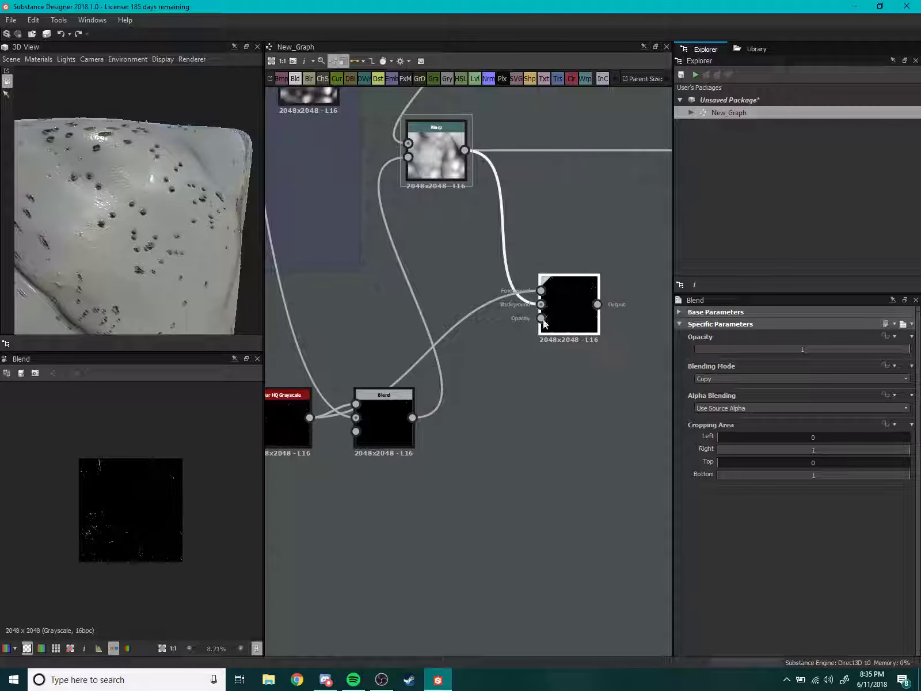
middle_click_drag(274, 411, 206, 466)
scroll(129, 236, "up", 3)
scroll(130, 235, "down", 2)
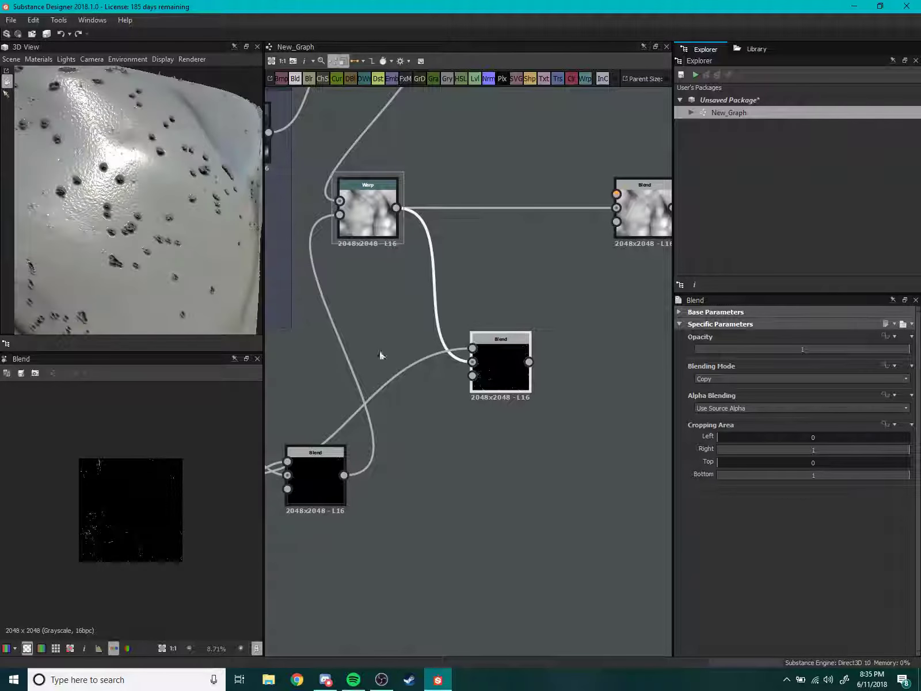
left_click_drag(505, 367, 465, 377)
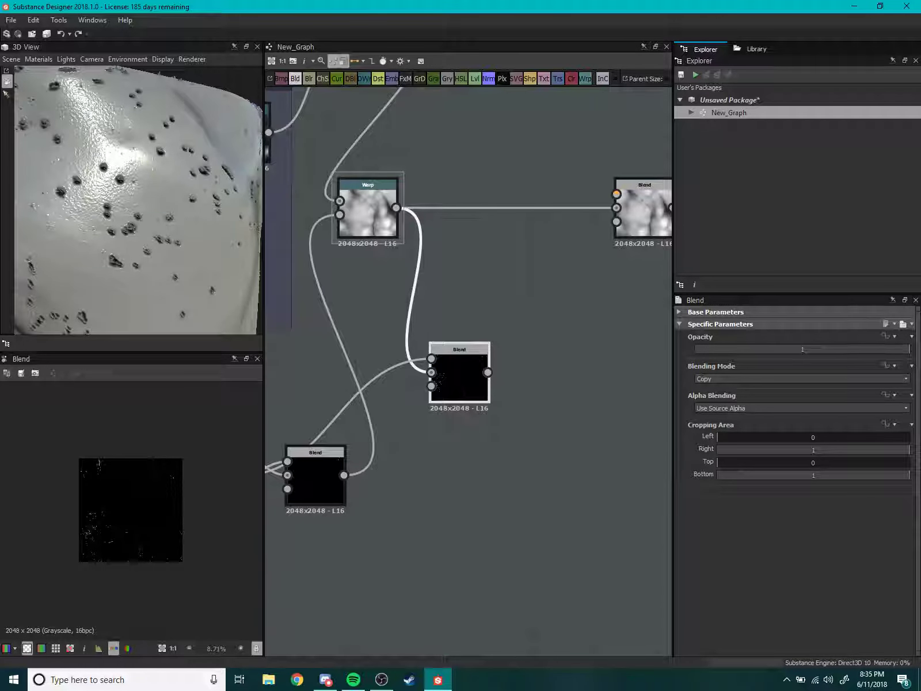
Try the Overlay blending mode on the new Blend and preview the result.
key("alt+Tab")
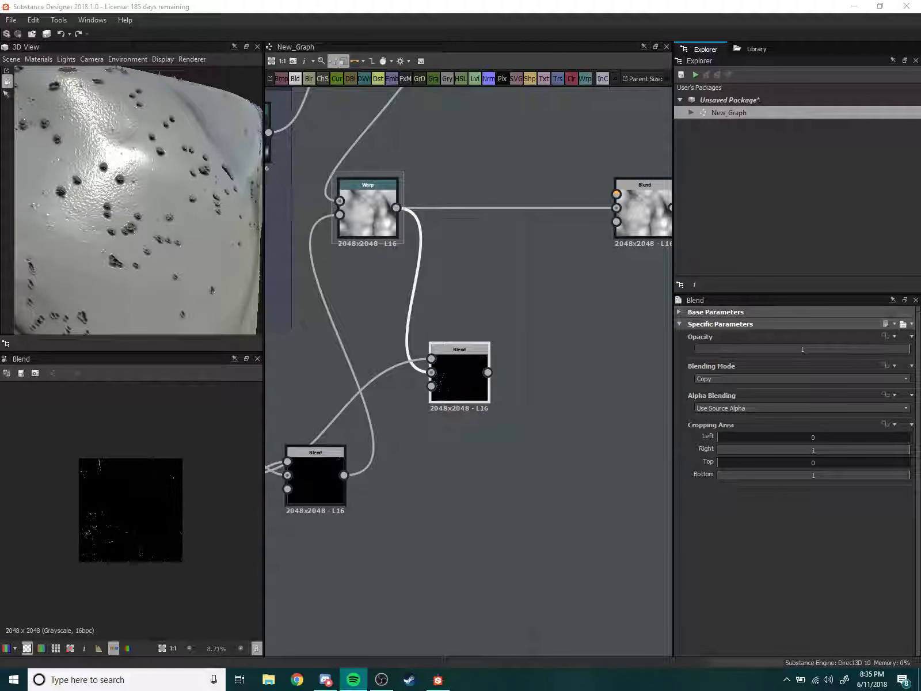
scroll(446, 526, "up", 5)
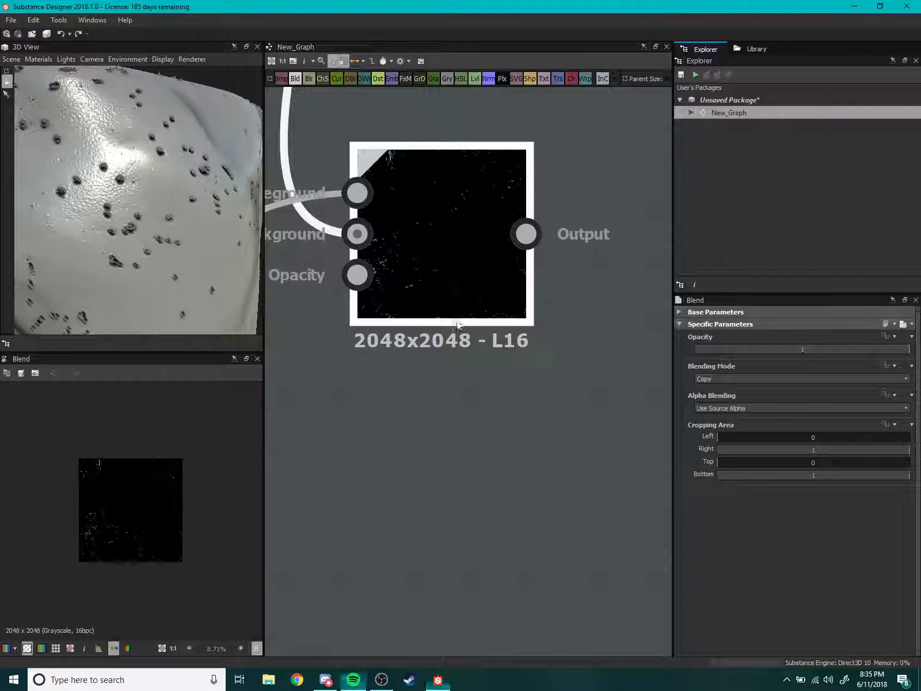
middle_click_drag(443, 289, 443, 349)
left_click(712, 378)
left_click(720, 455)
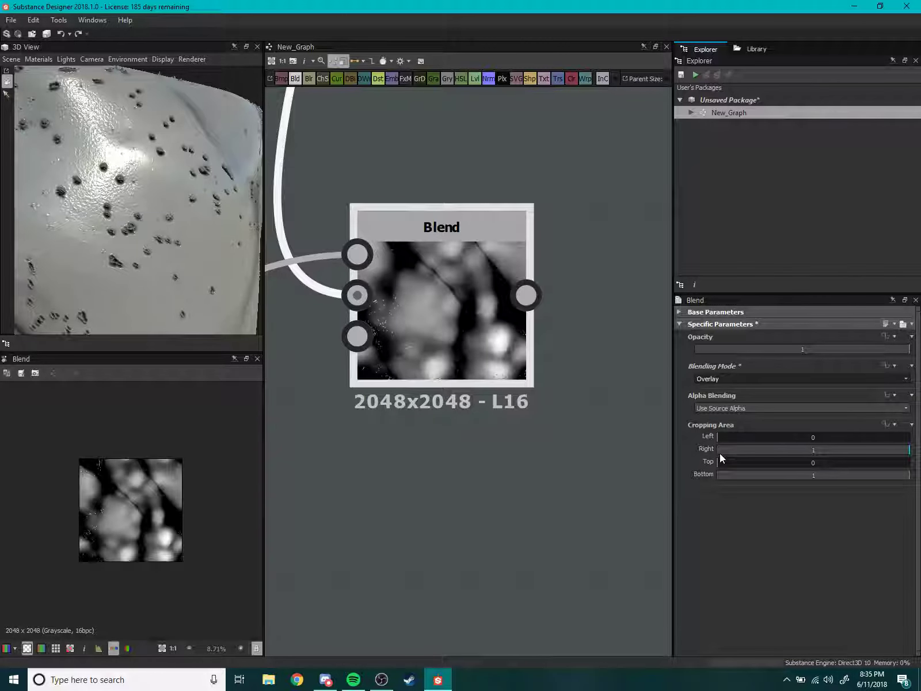
scroll(127, 527, "up", 4)
middle_click_drag(128, 529, 134, 519)
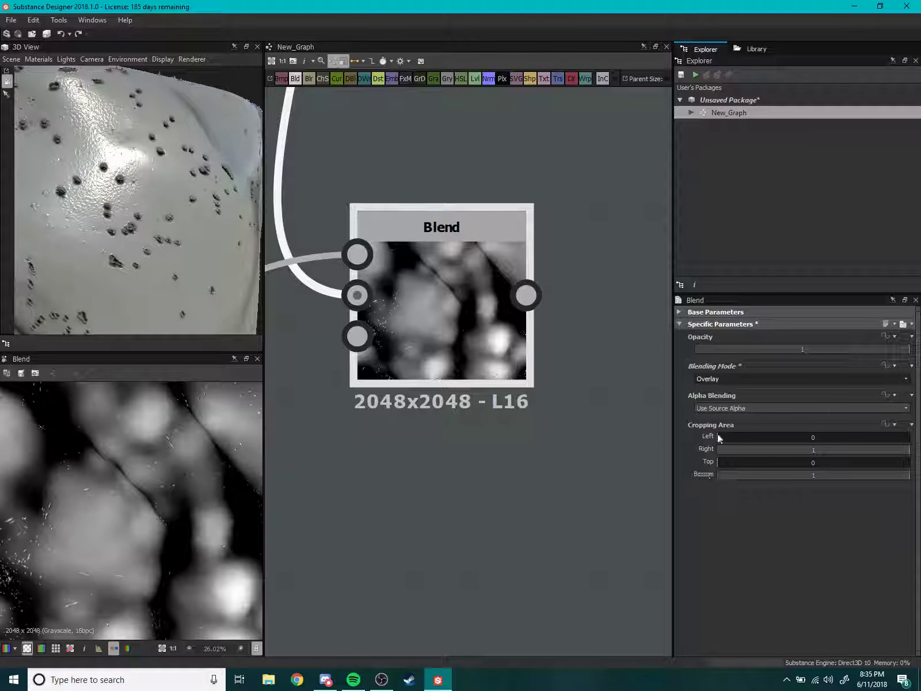
Cycle the blending mode from Screen through the list, settling on Add (Linear Dodge).
left_click(723, 377)
left_click(723, 377)
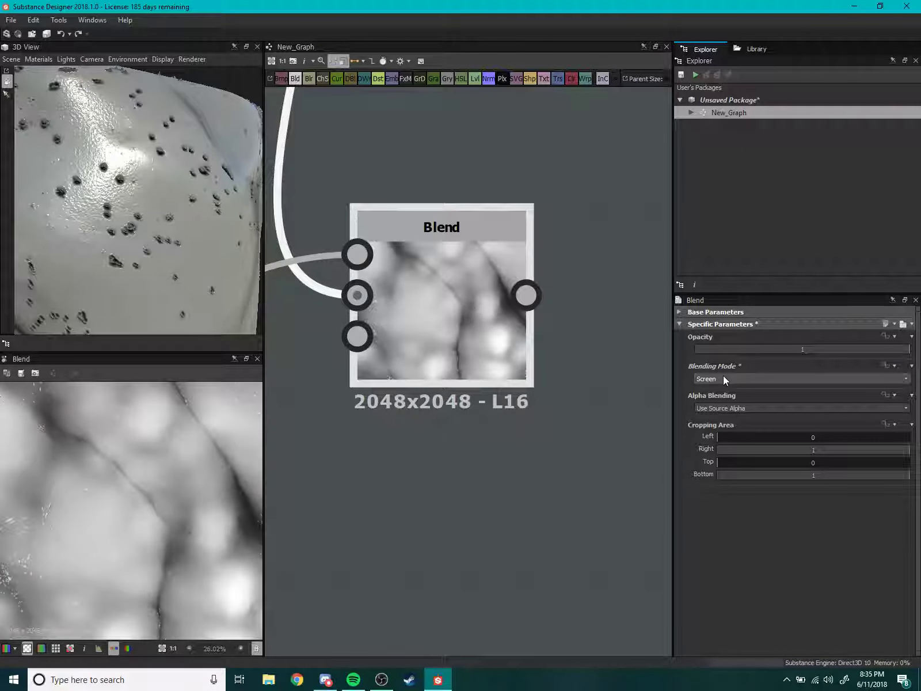
scroll(723, 376, "down", 1)
scroll(723, 376, "up", 1)
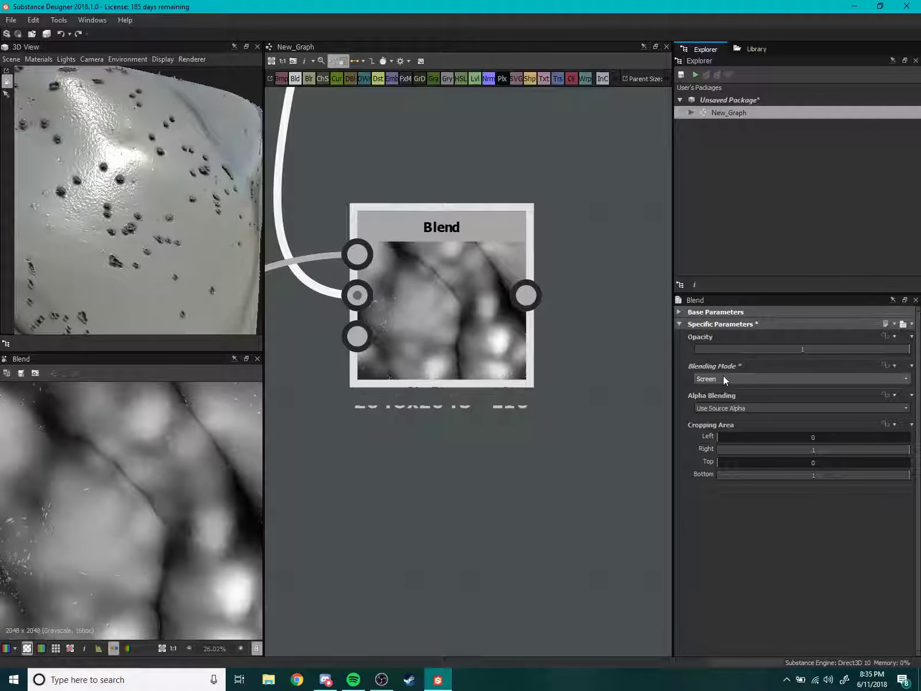
scroll(724, 376, "up", 2)
scroll(723, 375, "up", 1)
scroll(723, 376, "up", 1)
scroll(723, 375, "up", 1)
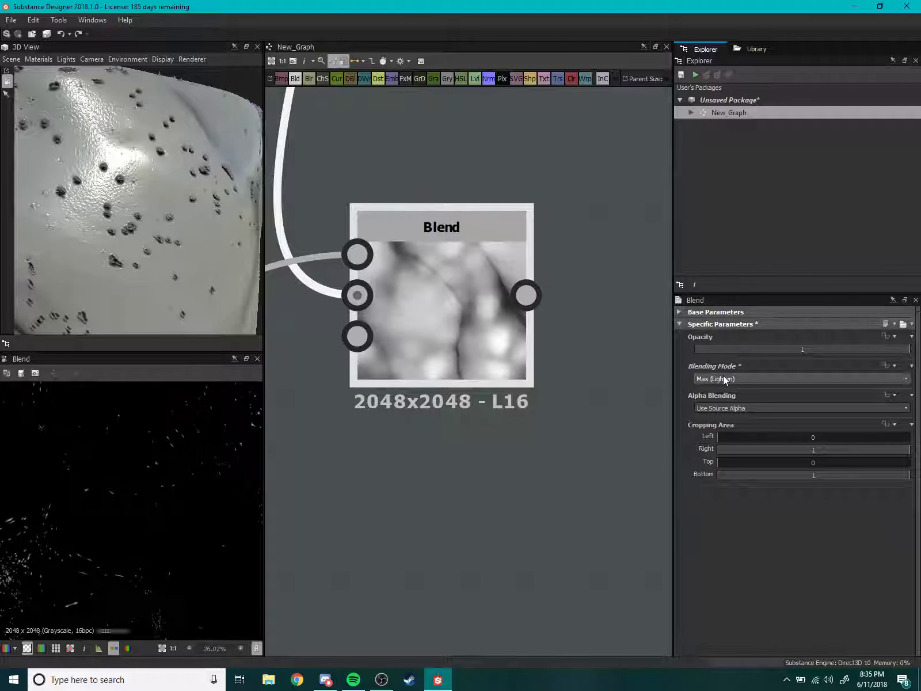
scroll(723, 376, "up", 1)
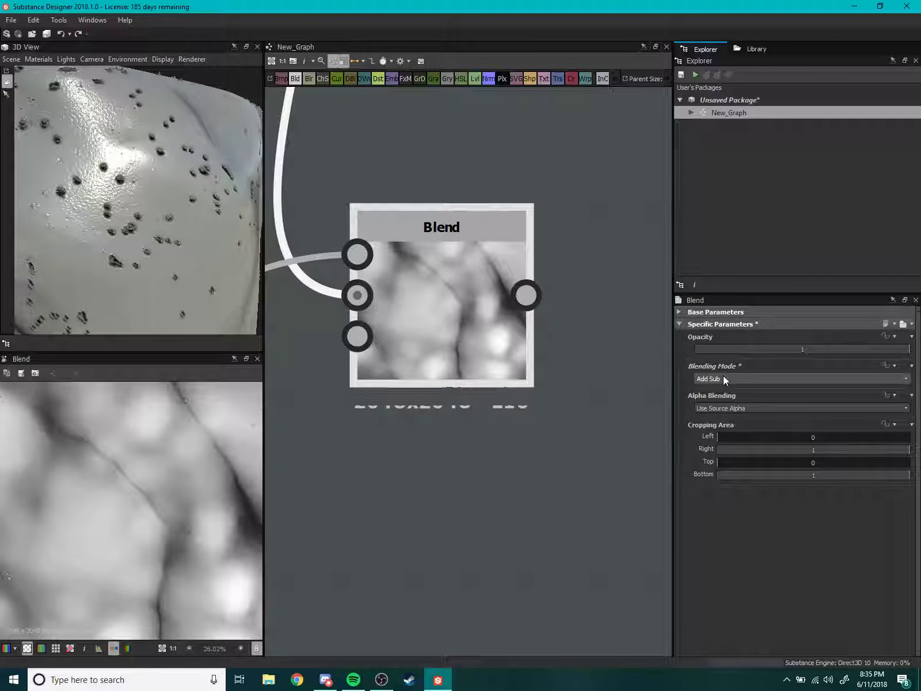
scroll(723, 375, "up", 1)
scroll(724, 376, "up", 1)
scroll(723, 375, "up", 1)
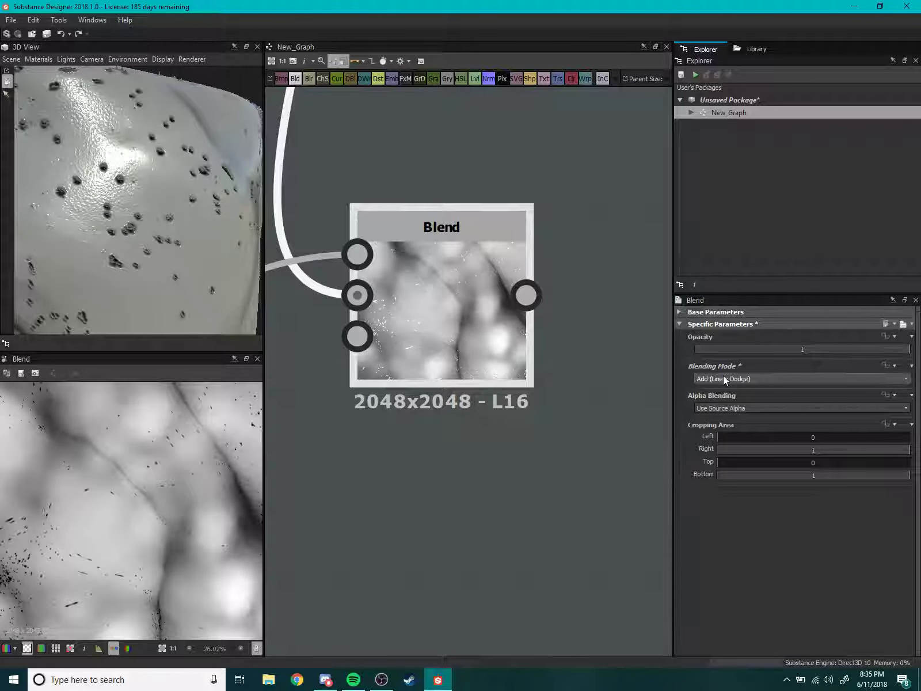
scroll(723, 376, "up", 1)
scroll(722, 376, "down", 1)
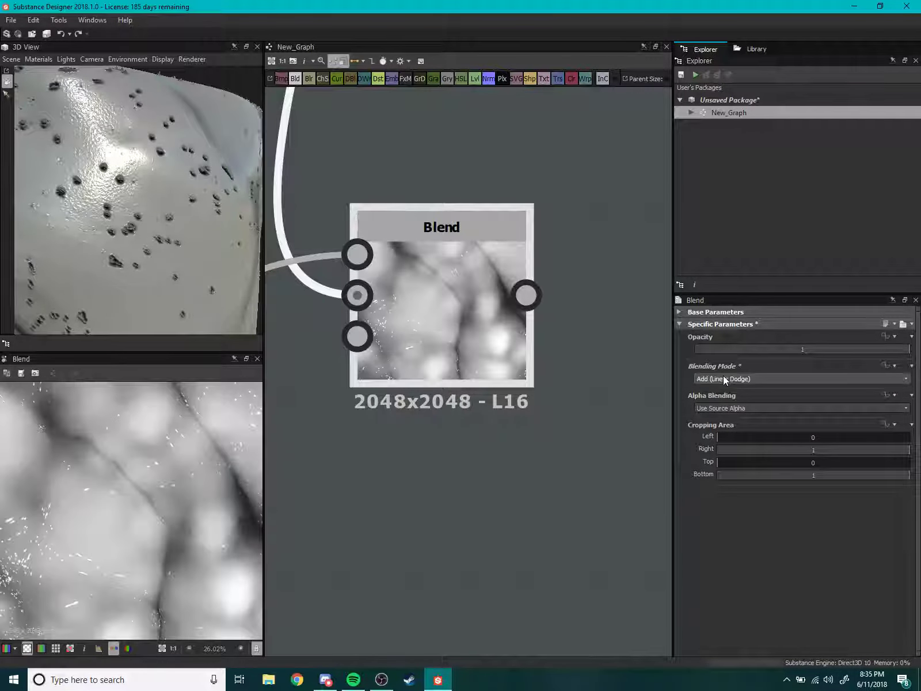
scroll(723, 375, "down", 1)
scroll(723, 375, "down", 1)
scroll(723, 375, "down", 1)
scroll(723, 376, "down", 1)
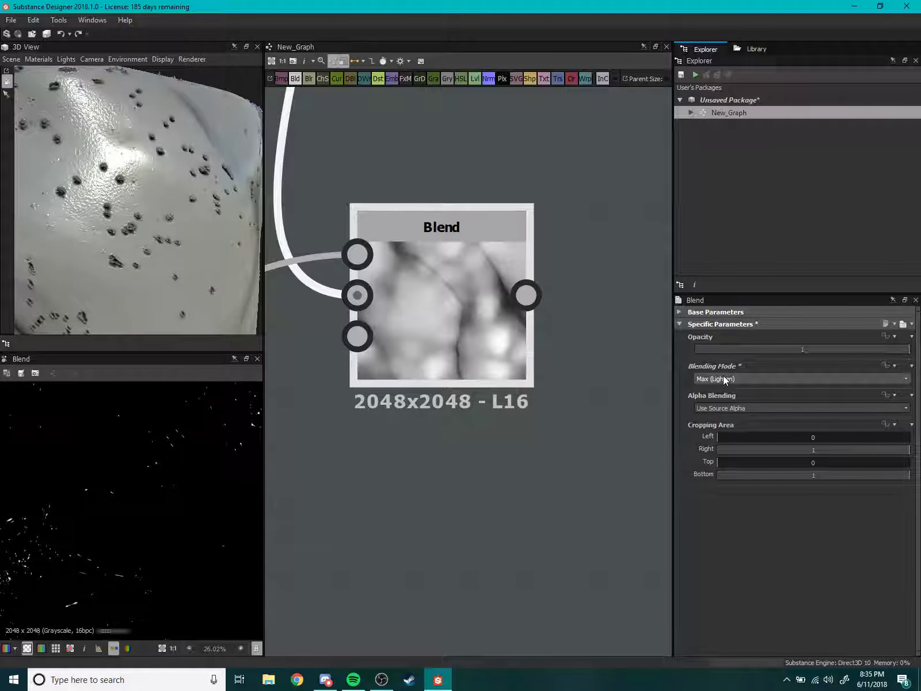
scroll(724, 376, "down", 1)
scroll(723, 376, "down", 1)
scroll(723, 375, "down", 1)
scroll(723, 376, "down", 1)
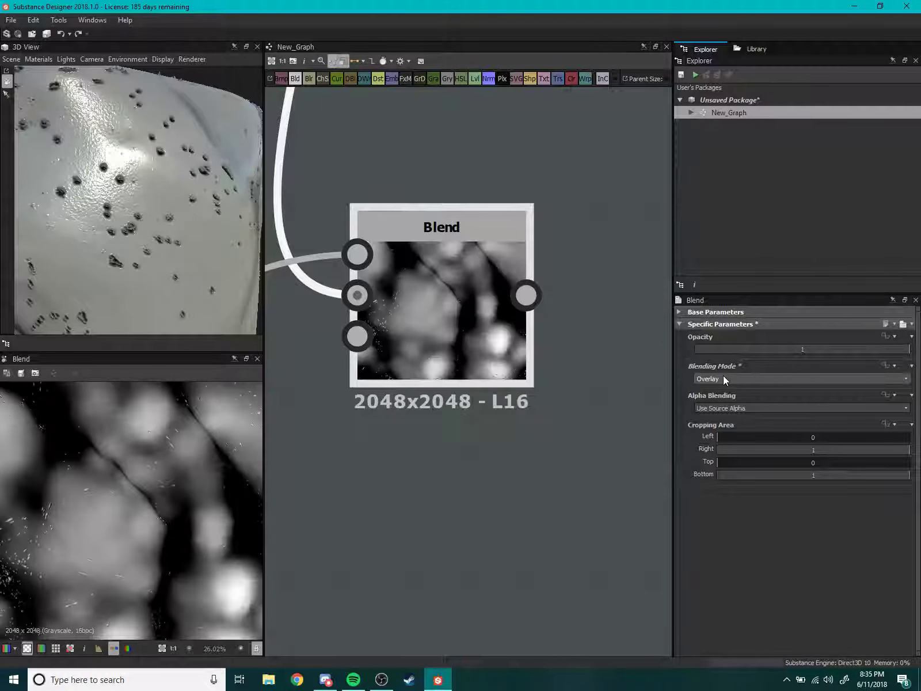
scroll(723, 376, "down", 1)
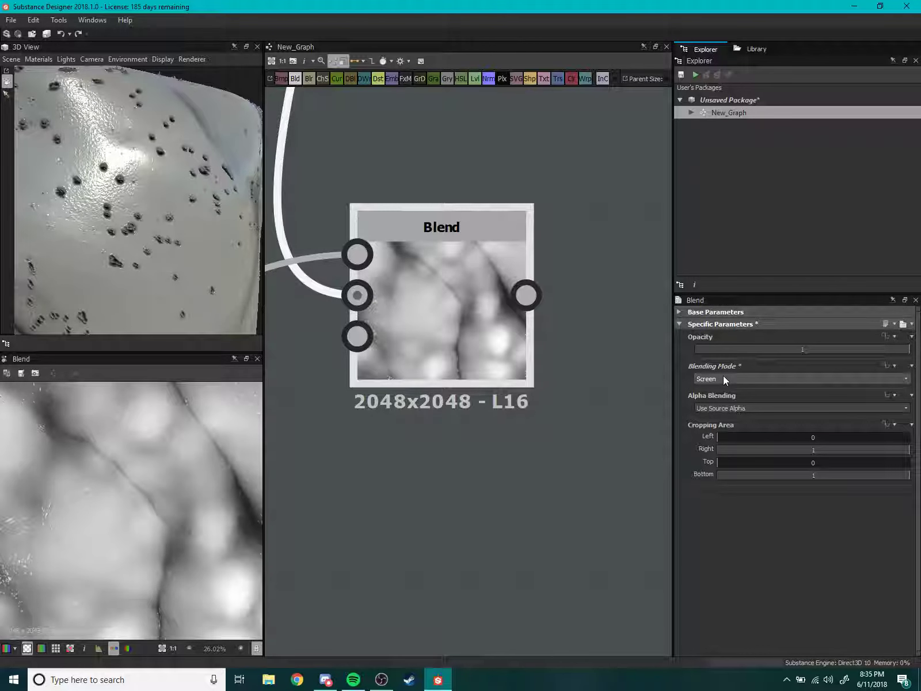
scroll(723, 375, "down", 1)
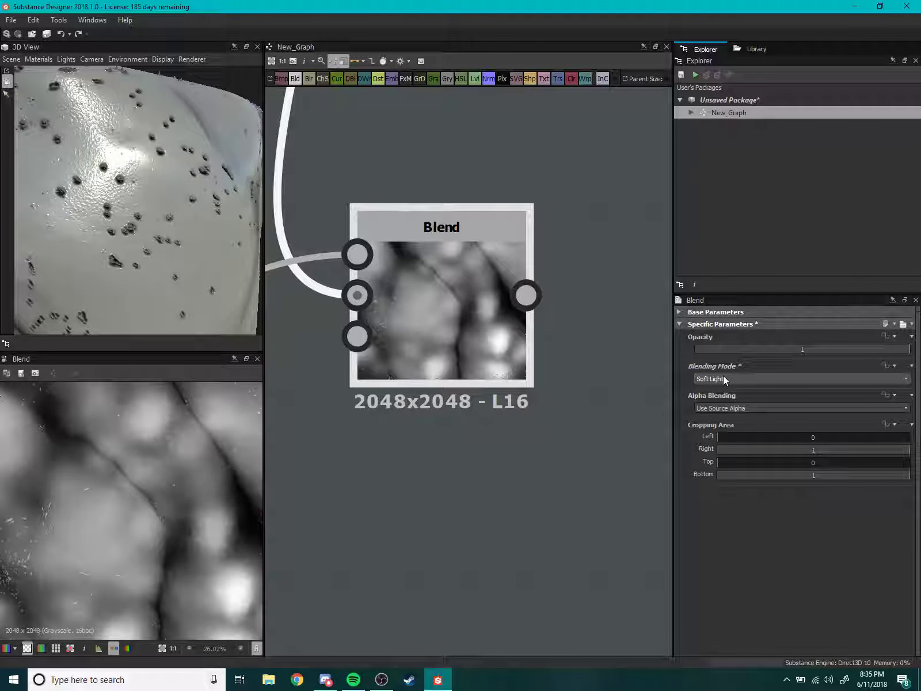
scroll(723, 376, "up", 2)
scroll(723, 375, "up", 3)
scroll(723, 376, "up", 2)
scroll(723, 376, "up", 1)
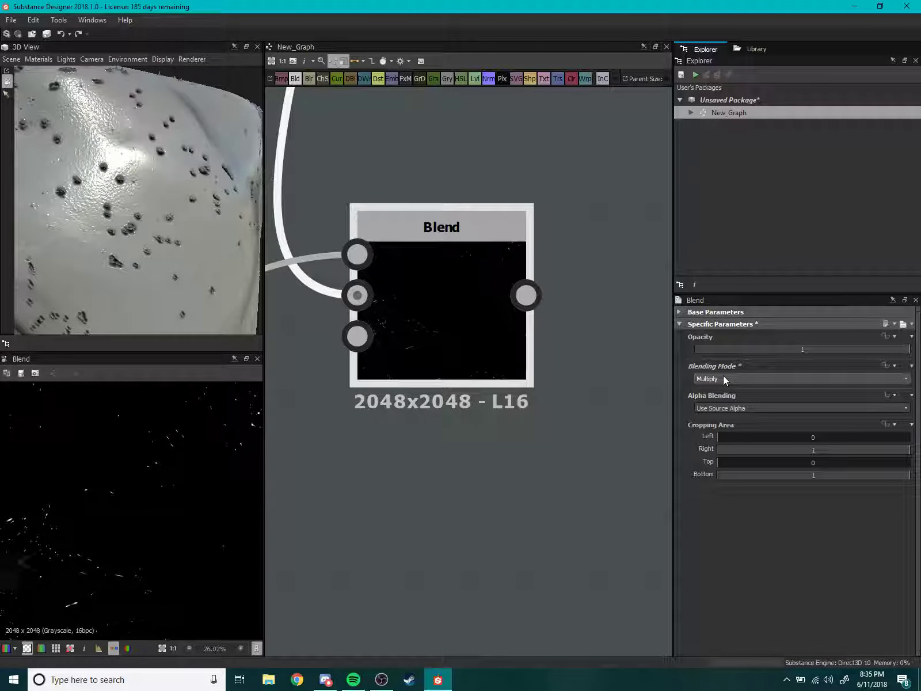
scroll(723, 375, "up", 1)
scroll(723, 375, "up", 1)
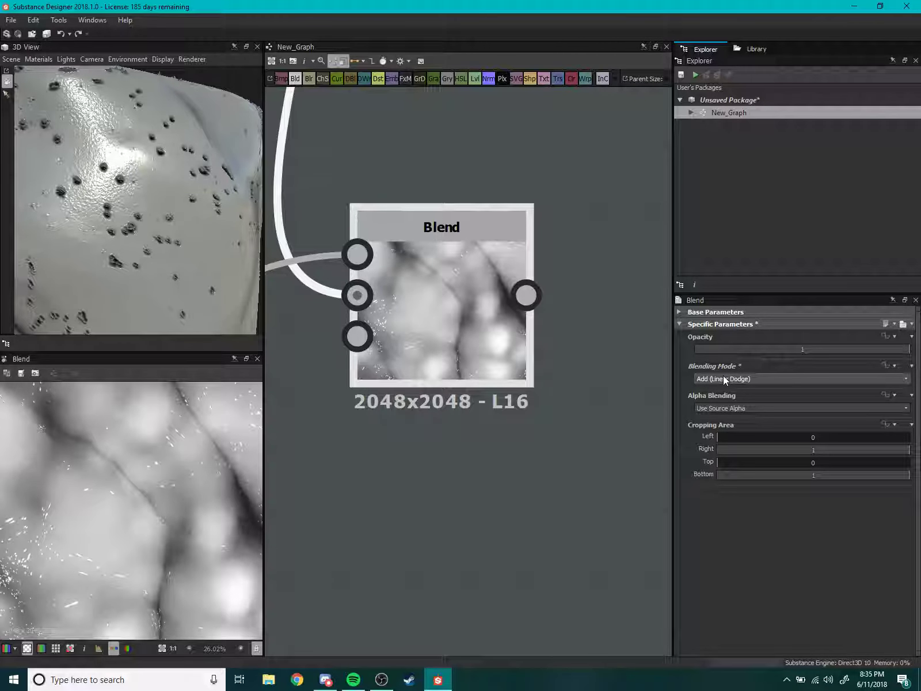
Lower the speck Blend's opacity to 0.13.
left_click_drag(910, 350, 877, 350)
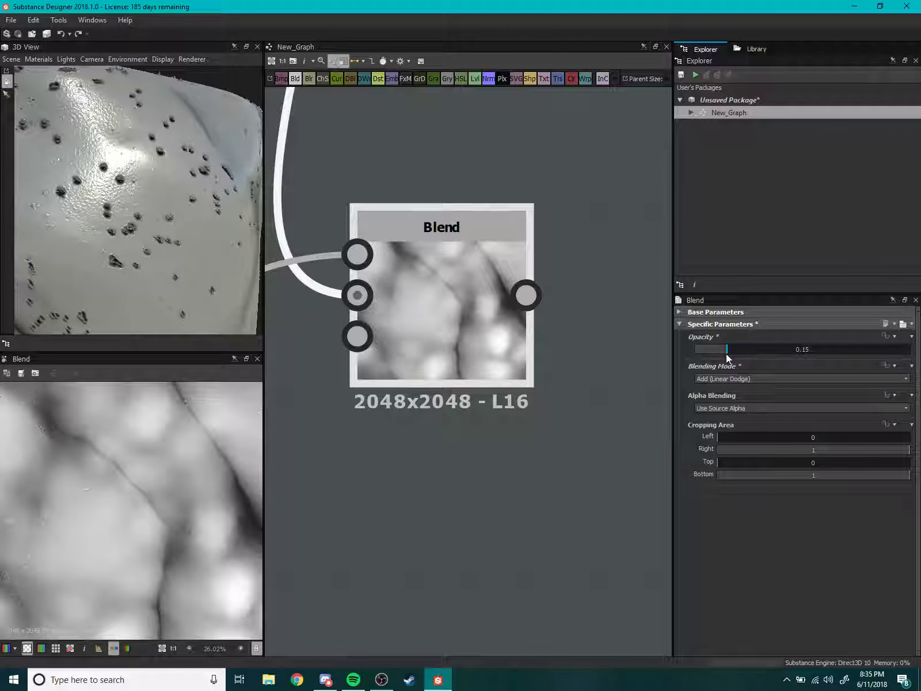
left_click_drag(727, 355, 723, 356)
scroll(511, 372, "down", 2)
scroll(427, 392, "down", 2)
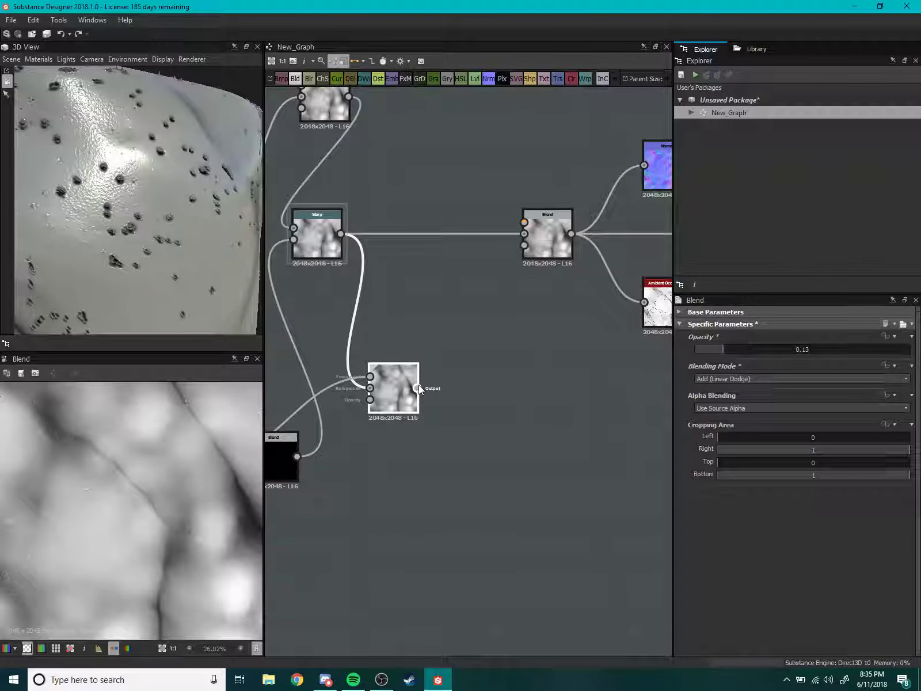
Link the lower Blend's output into the main Blend, replacing the Warp connection.
left_click_drag(416, 387, 524, 234)
mouse_move(194, 256)
left_mouse_down()
mouse_move(93, 282)
mouse_move(105, 252)
mouse_move(161, 259)
mouse_move(150, 281)
mouse_move(160, 240)
mouse_move(141, 254)
mouse_move(134, 238)
mouse_move(142, 265)
mouse_move(131, 244)
mouse_move(86, 273)
mouse_move(159, 265)
mouse_move(160, 257)
mouse_move(39, 252)
mouse_move(244, 258)
left_mouse_up()
scroll(133, 238, "up", 2)
scroll(135, 237, "down", 1)
scroll(135, 238, "down", 2)
scroll(132, 245, "down", 3)
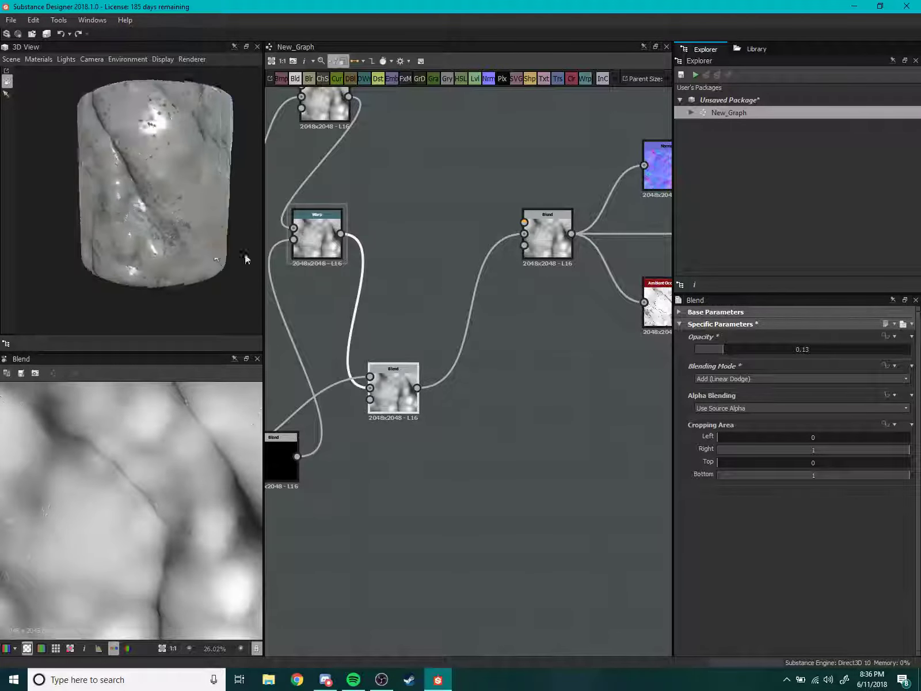
scroll(176, 255, "up", 3)
scroll(384, 338, "down", 1)
Select the speck chain's Histogram Scan node and show its output in the 2D view.
middle_click_drag(384, 338, 480, 343)
scroll(480, 343, "down", 2)
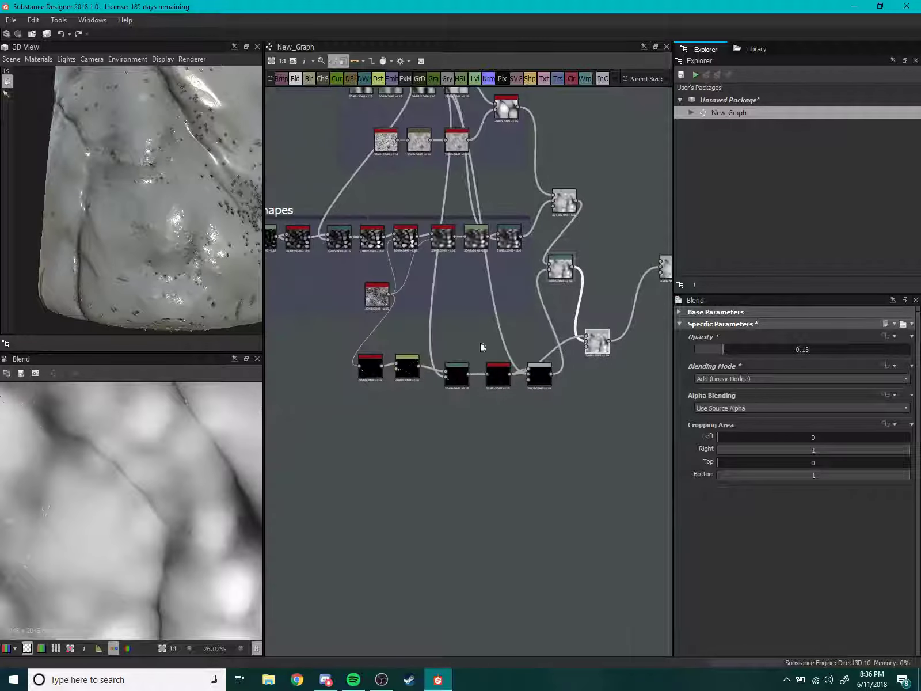
scroll(391, 353, "up", 3)
scroll(389, 353, "up", 3)
left_click(356, 398)
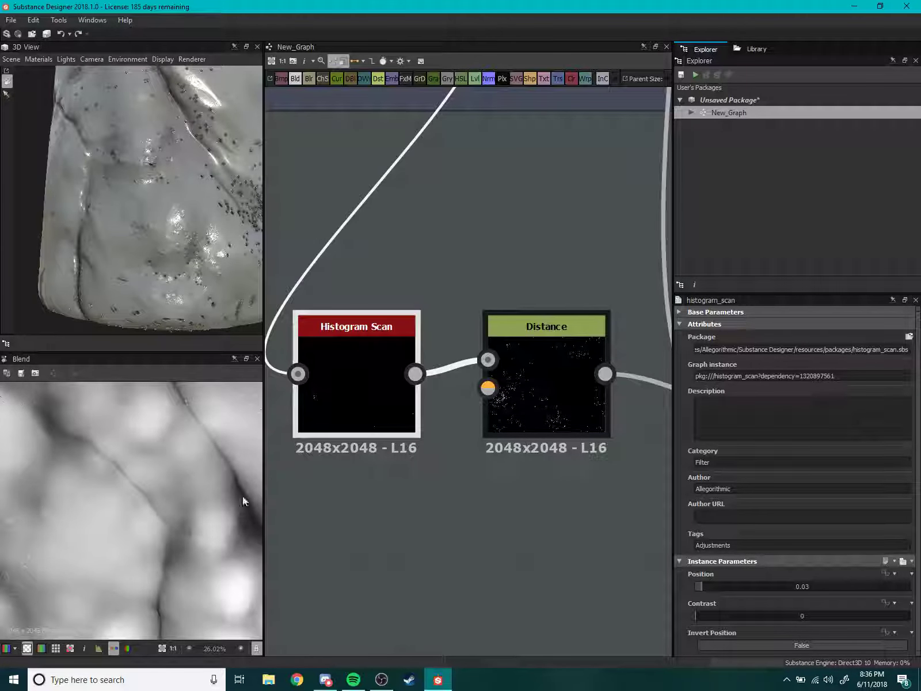
middle_click_drag(330, 412, 396, 386)
double_click(396, 378)
Lower the Histogram Scan Position from 0.03 to 0.01.
scroll(141, 496, "down", 3)
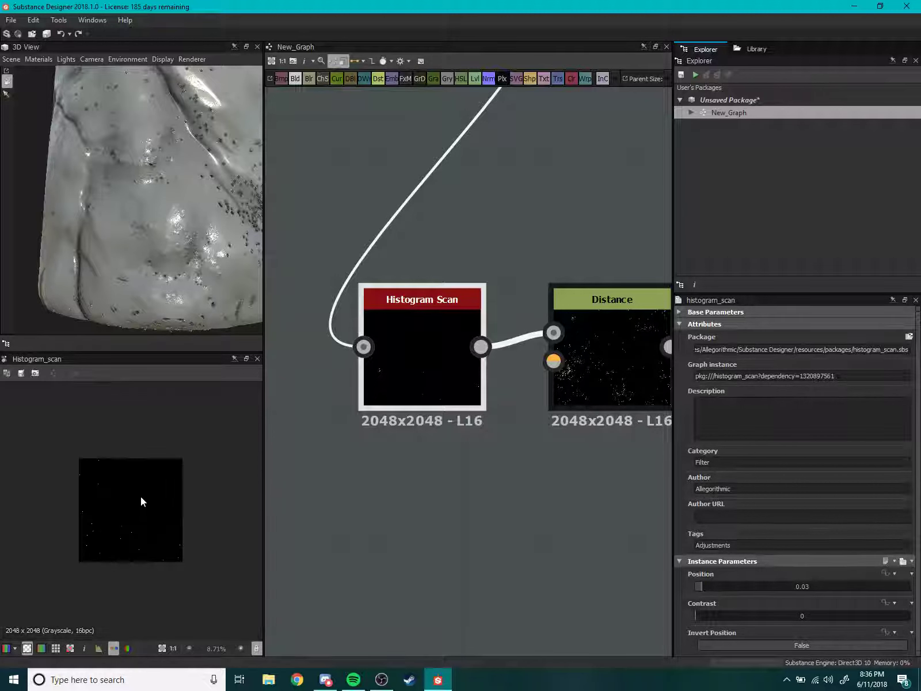
scroll(140, 497, "up", 4)
scroll(140, 496, "up", 1)
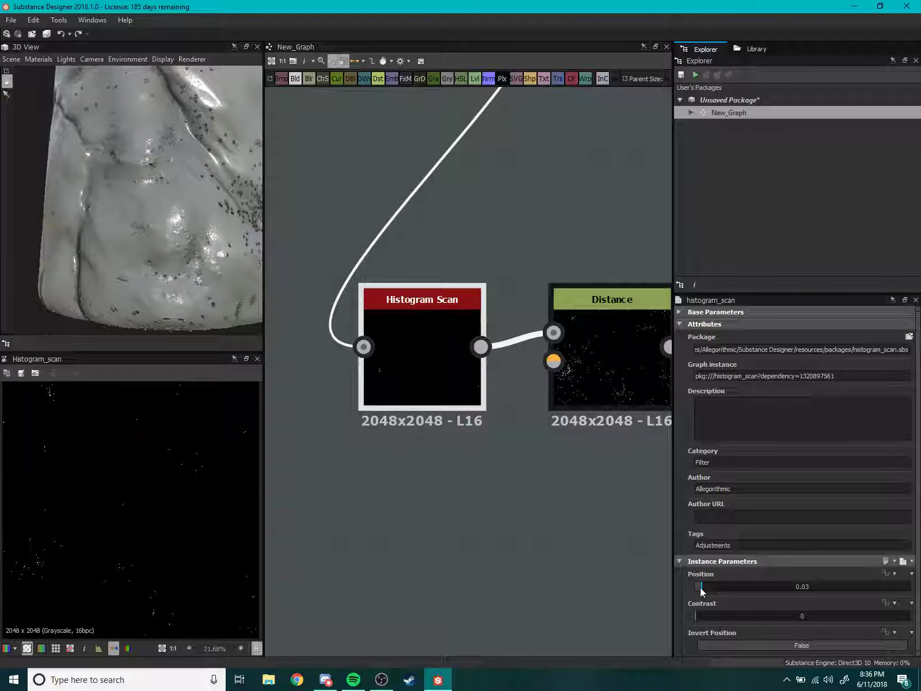
left_click_drag(701, 587, 696, 587)
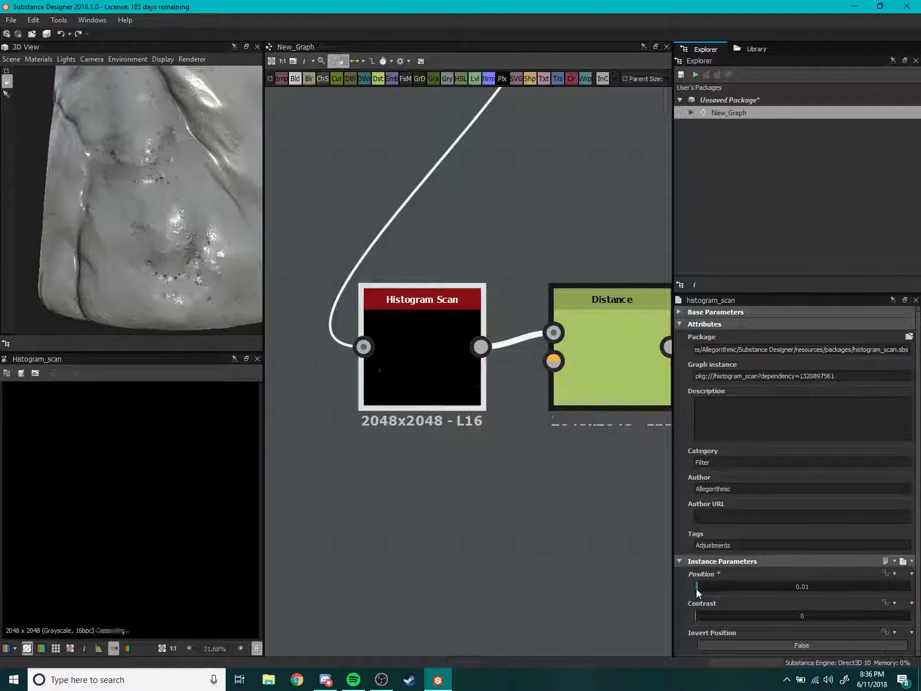
Orbit the cylinder to inspect the thinner specks and frame the Distance node.
scroll(132, 230, "down", 3)
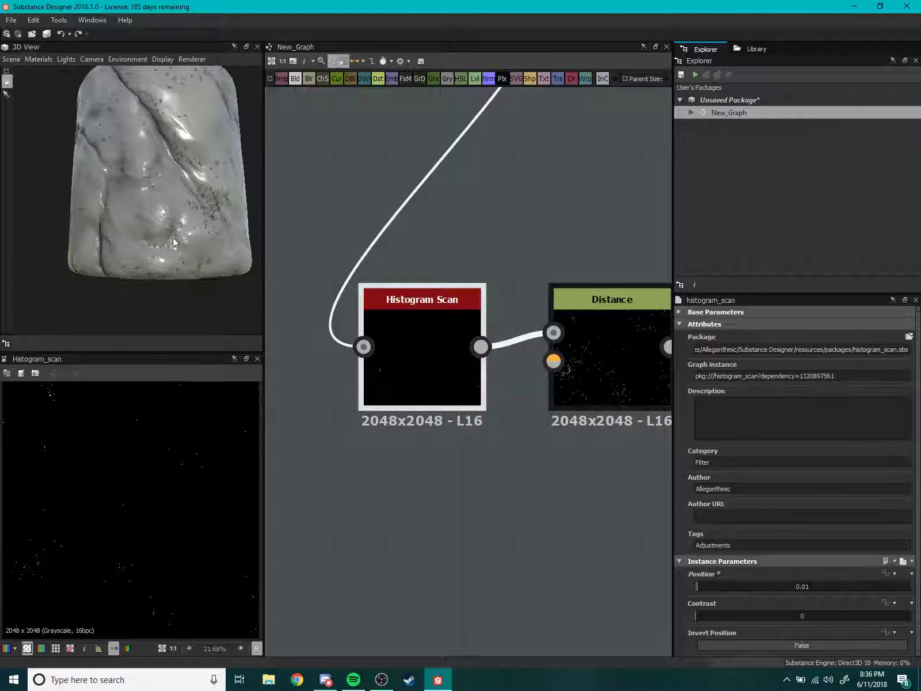
mouse_move(132, 230)
left_mouse_down()
mouse_move(96, 260)
mouse_move(47, 264)
mouse_move(166, 263)
mouse_move(184, 216)
mouse_move(164, 299)
mouse_move(143, 259)
mouse_move(173, 230)
left_mouse_up()
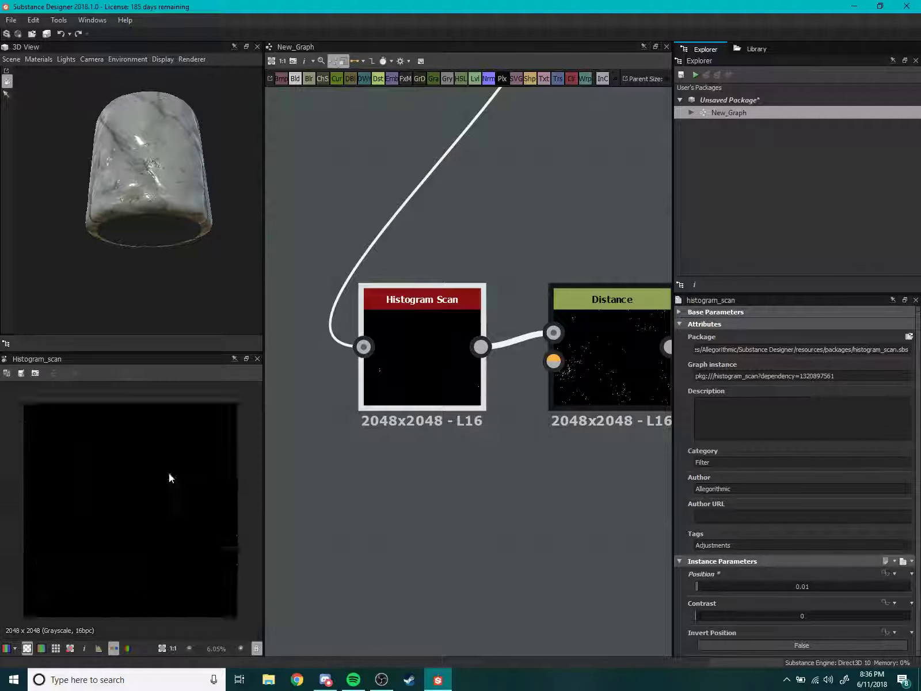
scroll(156, 474, "down", 1)
scroll(167, 471, "up", 3)
middle_click_drag(426, 395, 330, 393)
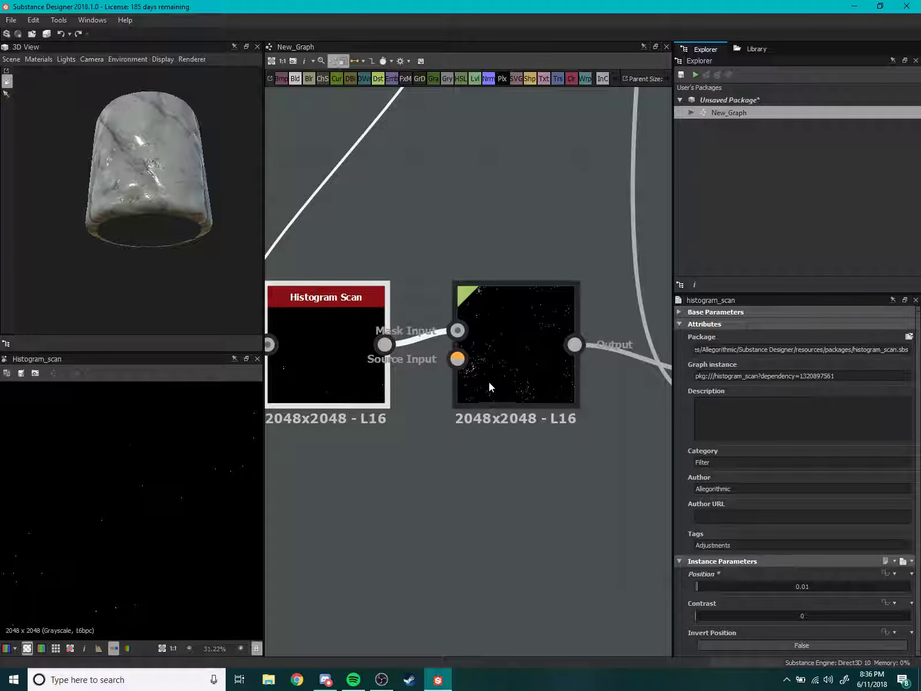
scroll(156, 220, "up", 3)
scroll(156, 220, "up", 3)
scroll(158, 222, "up", 2)
left_click_drag(158, 222, 155, 248)
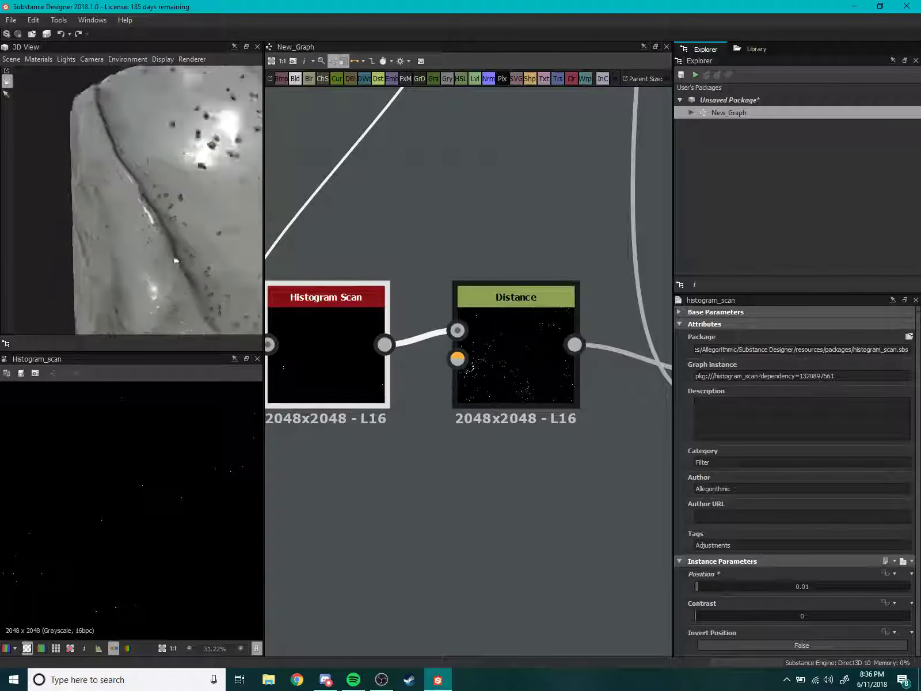
Navigate the graph to bring the Warp node into view.
scroll(154, 248, "up", 2)
scroll(153, 248, "down", 3)
scroll(114, 250, "down", 3)
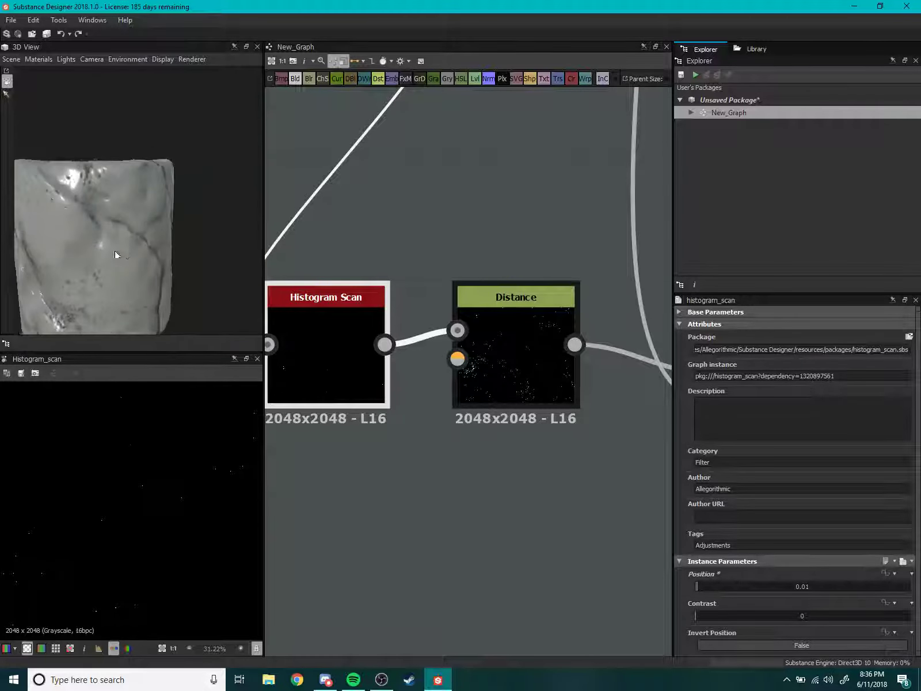
scroll(114, 251, "down", 2)
scroll(467, 354, "down", 4)
middle_click_drag(467, 354, 405, 323)
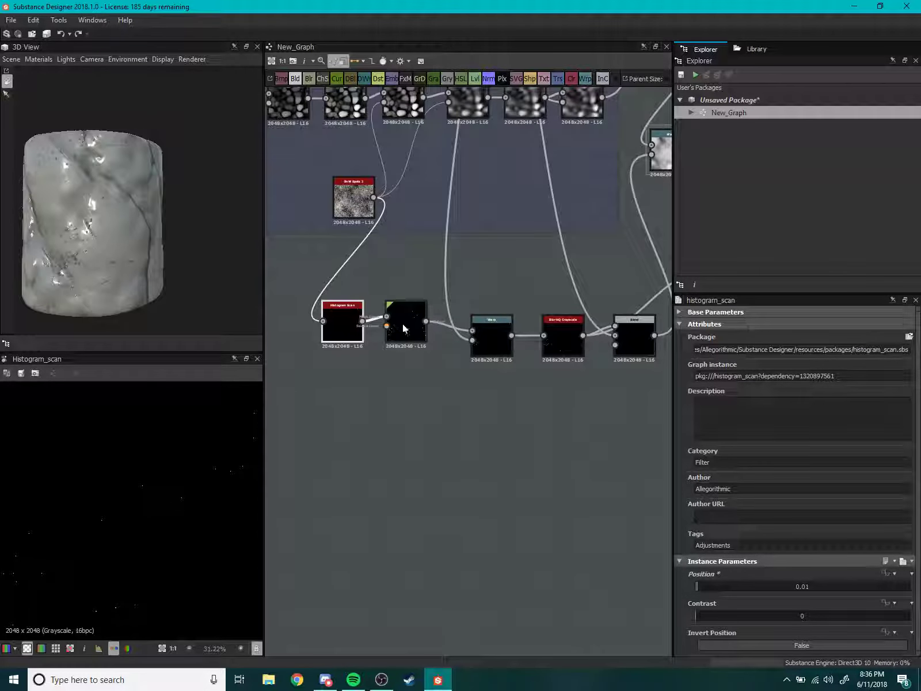
scroll(480, 346, "up", 3)
Raise the speck Warp node's Intensity to 15.06 to streak the specks.
left_click(503, 310)
scroll(144, 513, "up", 5)
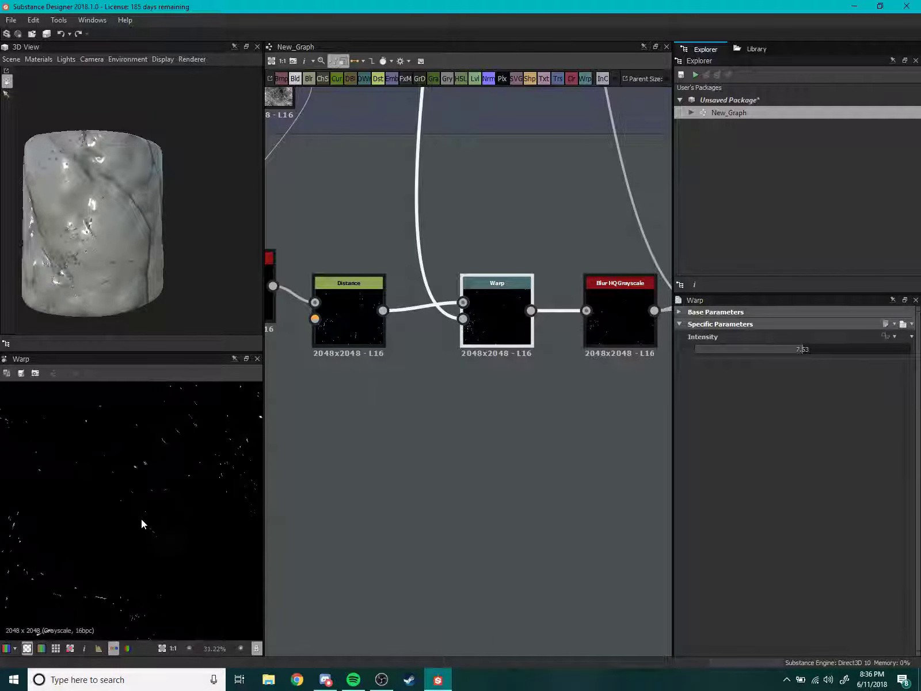
scroll(148, 487, "up", 1)
scroll(165, 465, "up", 1)
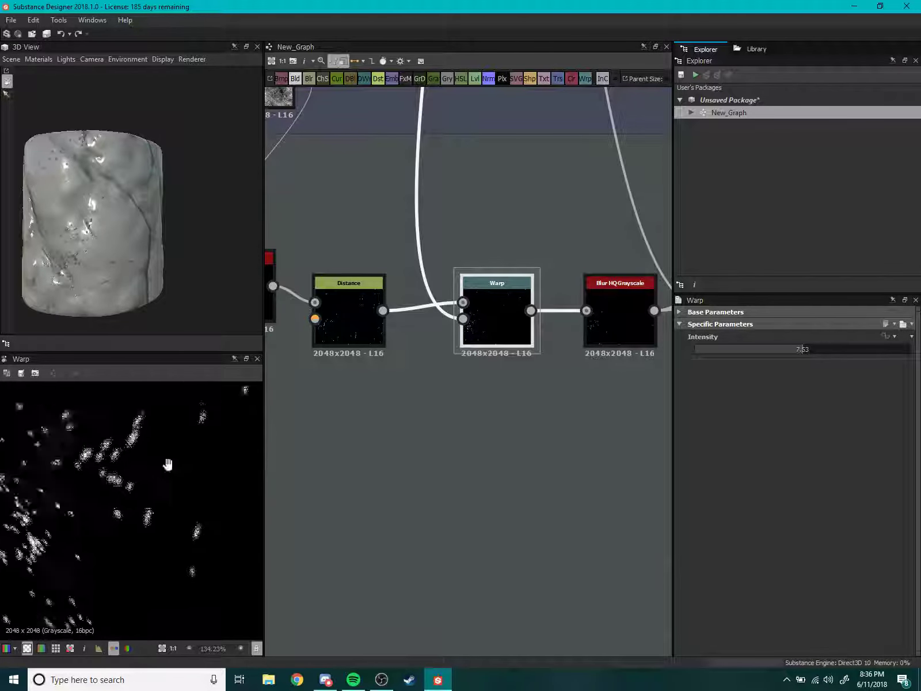
scroll(166, 465, "up", 2)
left_click_drag(798, 348, 893, 346)
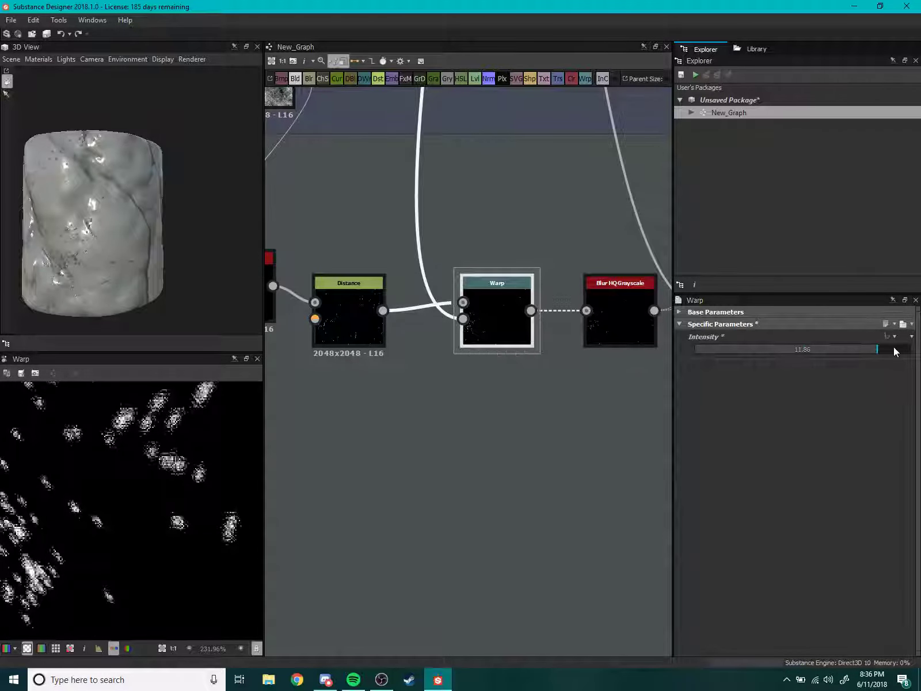
Orbit the cylinder to inspect the streaked specks on its lower part.
scroll(117, 459, "down", 4)
scroll(116, 458, "down", 5)
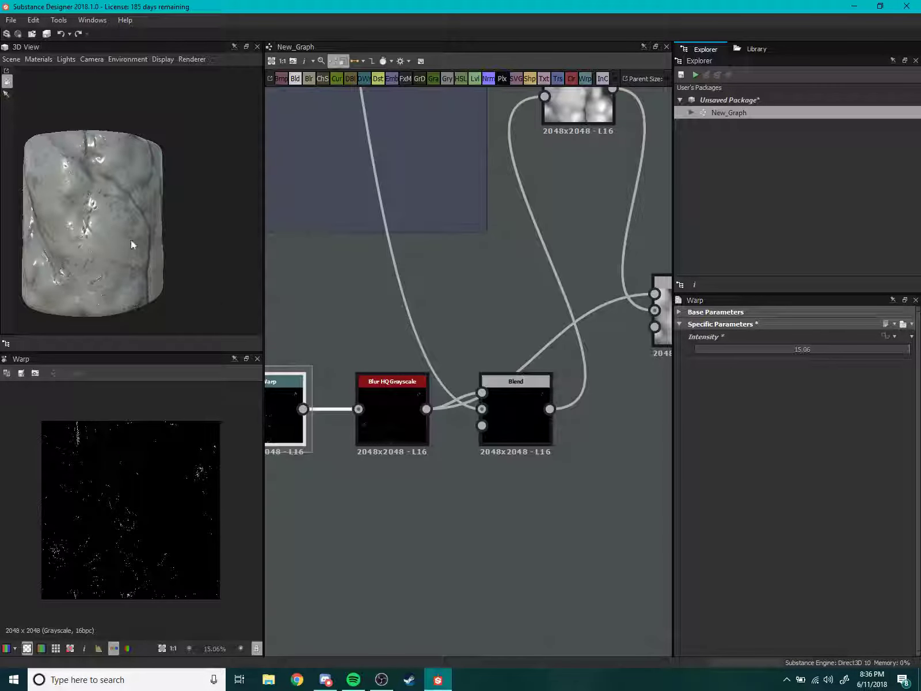
scroll(130, 240, "up", 5)
mouse_move(121, 272)
left_mouse_down()
mouse_move(186, 329)
mouse_move(171, 237)
mouse_move(122, 247)
left_mouse_up()
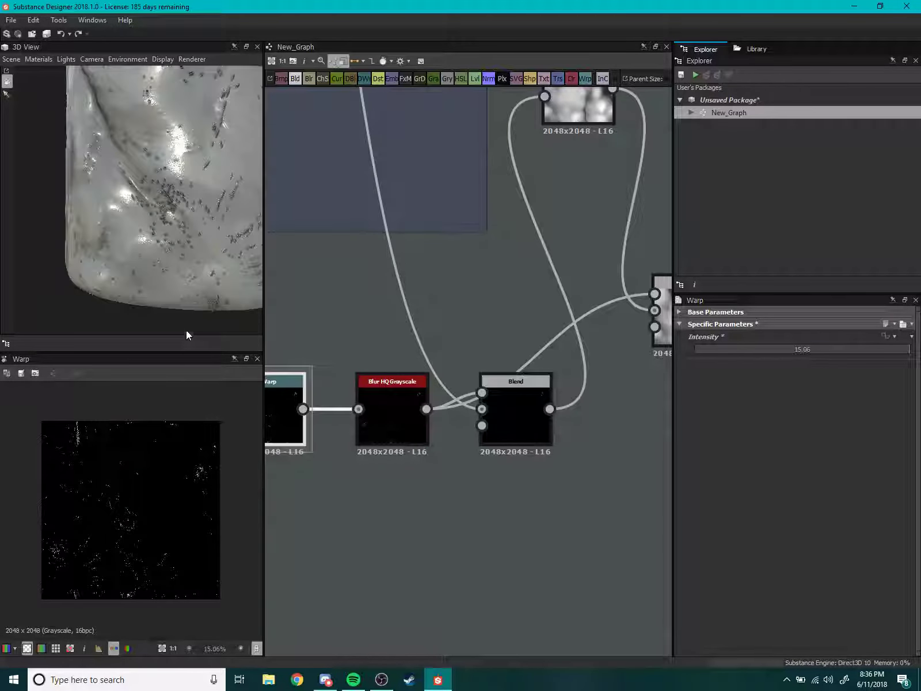
scroll(122, 250, "down", 3)
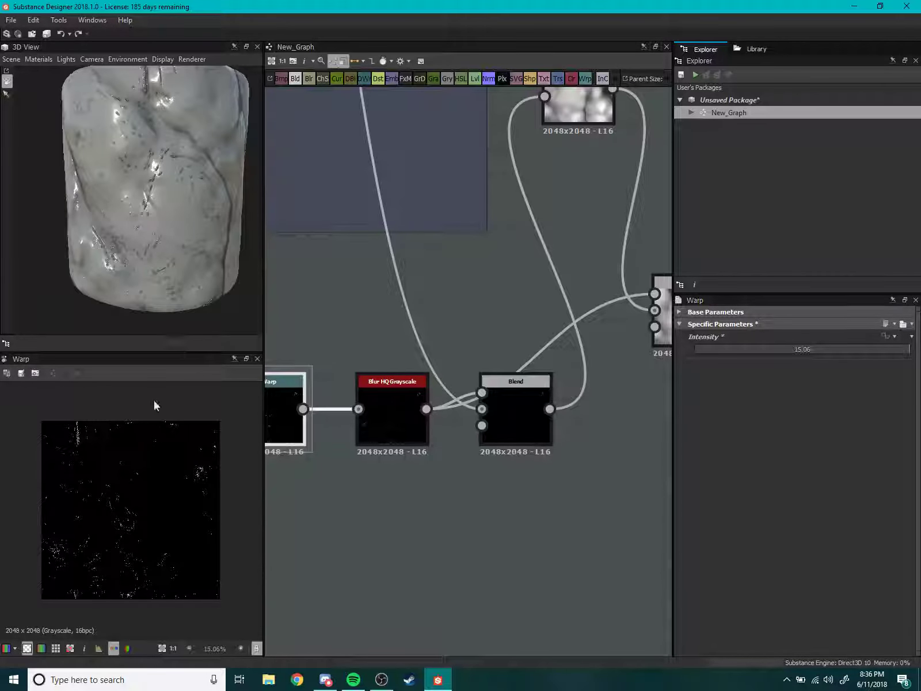
Lower the Warp Intensity back down for a subtler warp and check the cylinder.
left_click_drag(844, 349, 678, 349)
scroll(138, 234, "up", 3)
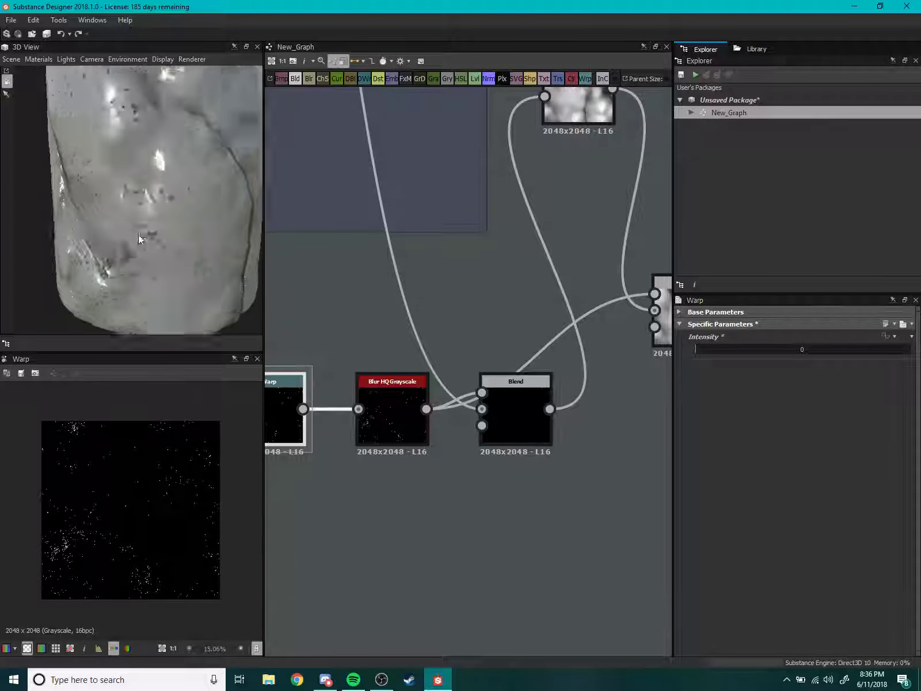
scroll(150, 229, "up", 2)
scroll(179, 226, "up", 2)
scroll(163, 235, "down", 3)
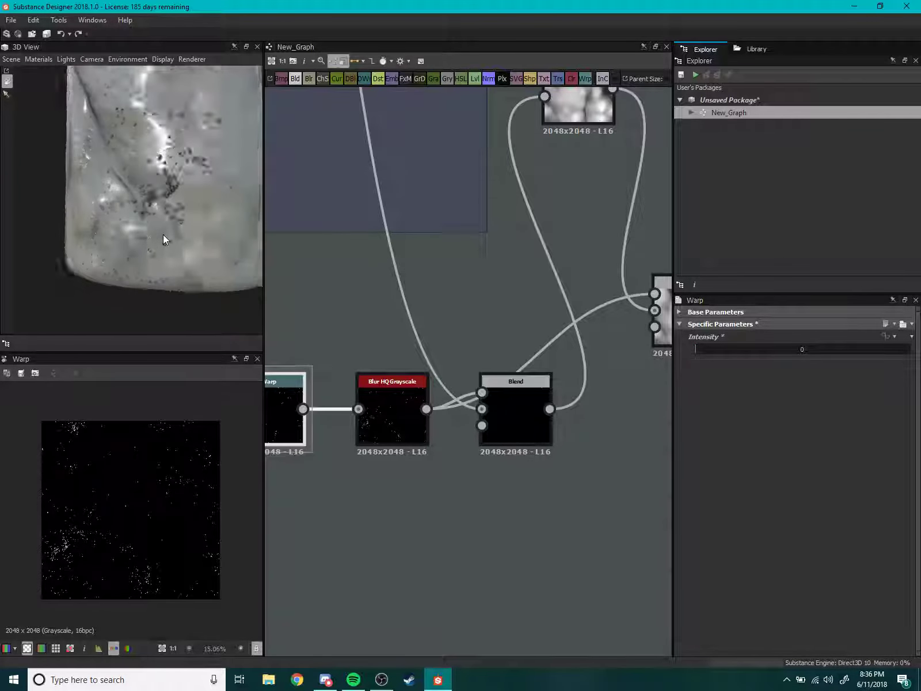
scroll(162, 234, "down", 3)
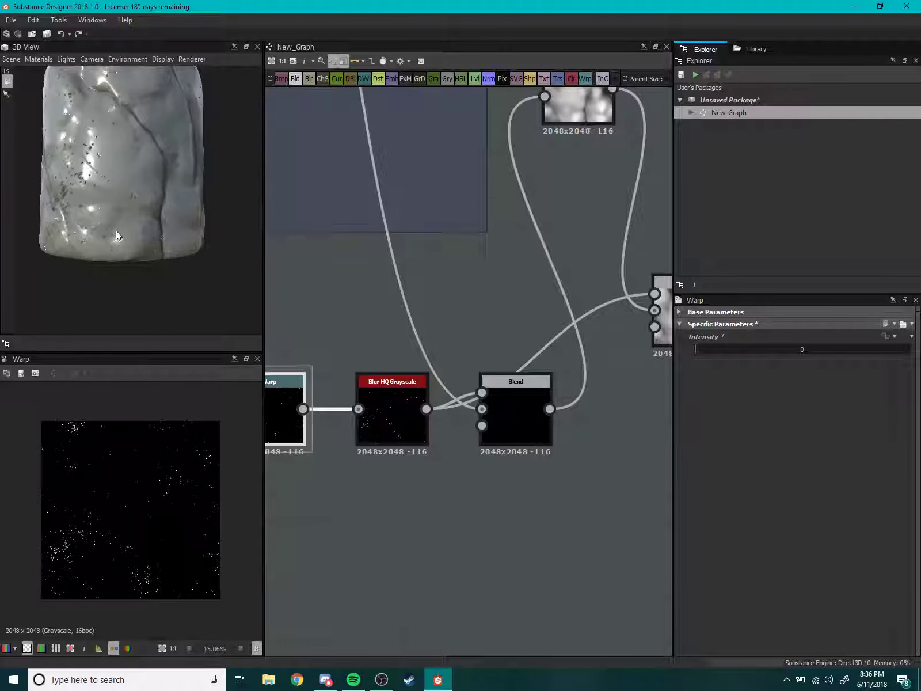
left_click_drag(116, 230, 146, 225)
Zoom the 3D view out to see the whole cylinder, then switch to another application.
scroll(72, 226, "up", 3)
scroll(89, 245, "down", 1)
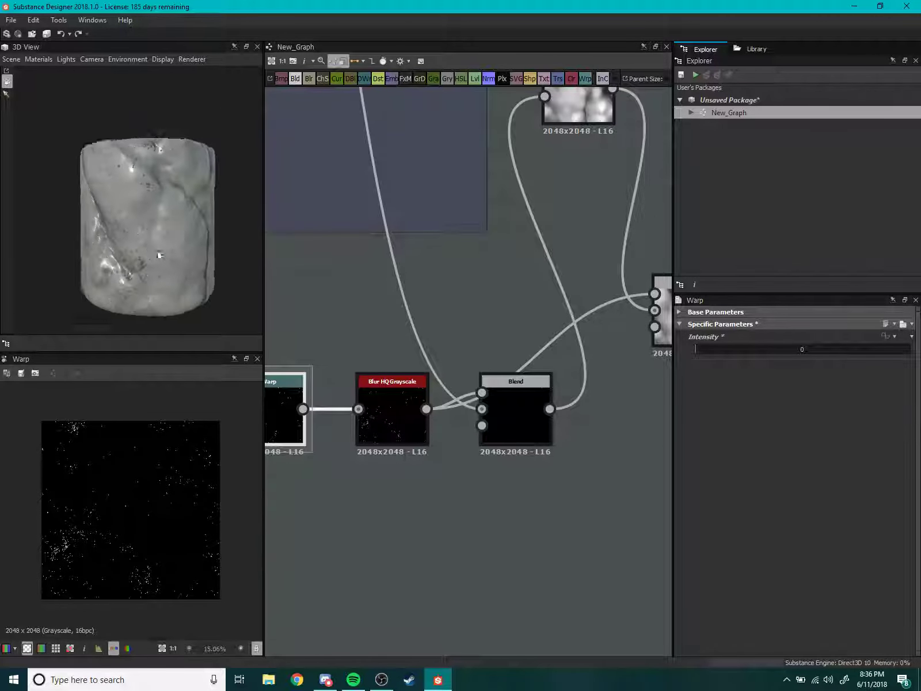
scroll(149, 256, "up", 2)
scroll(149, 256, "up", 2)
scroll(154, 230, "down", 3)
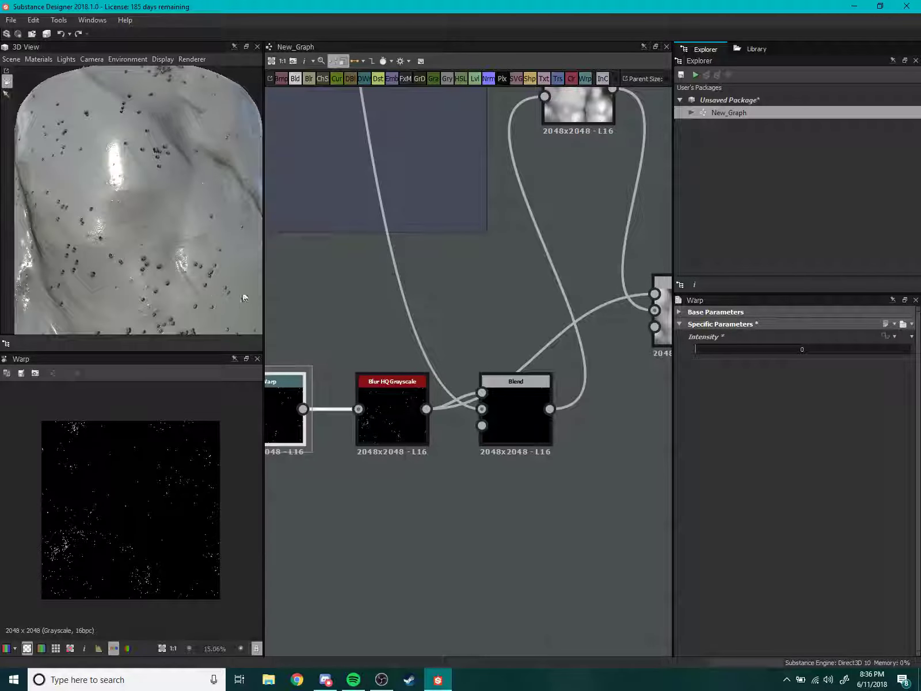
scroll(223, 219, "up", 2)
left_click_drag(223, 220, 205, 234)
scroll(228, 279, "down", 4)
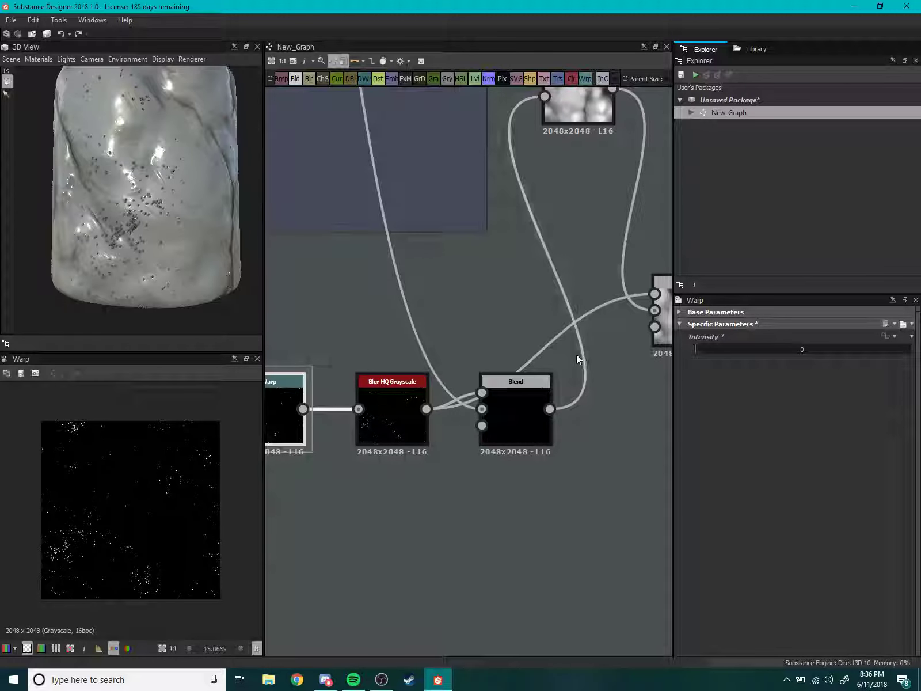
key("alt+Tab")
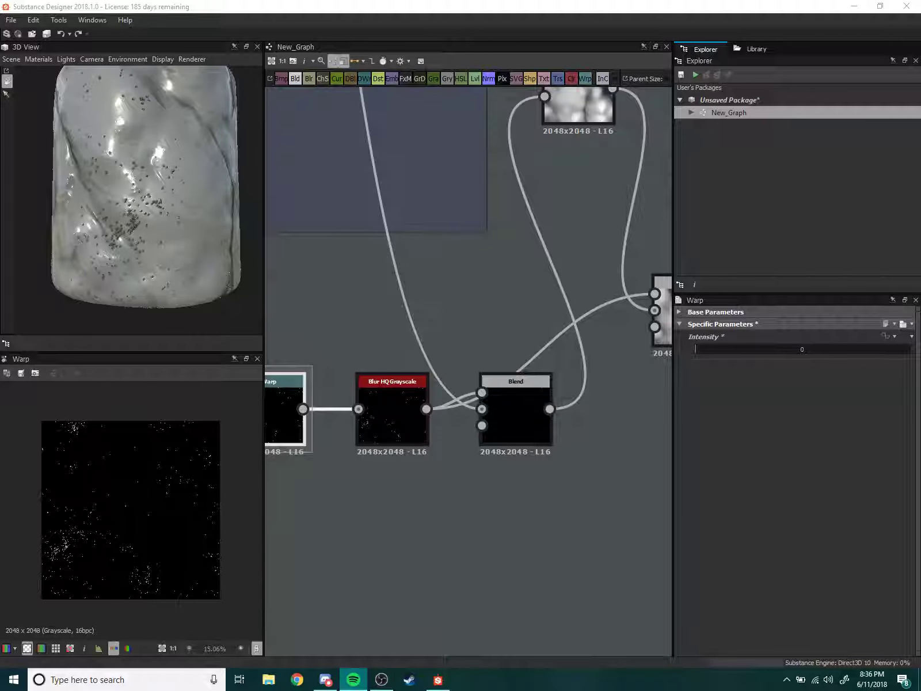
Orbit and zoom the 3D view to inspect the speckled marble cup up close.
scroll(538, 356, "down", 3)
middle_click_drag(539, 356, 368, 345)
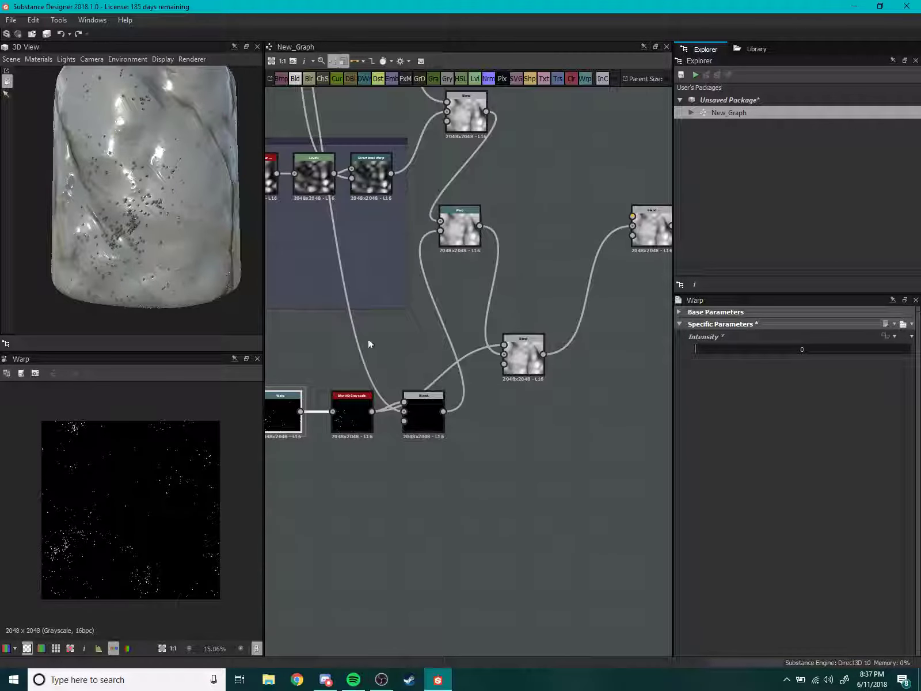
scroll(139, 264, "up", 3)
mouse_move(143, 261)
left_mouse_down()
mouse_move(173, 279)
mouse_move(165, 275)
mouse_move(193, 263)
mouse_move(178, 274)
mouse_move(156, 246)
left_mouse_up()
mouse_move(93, 259)
left_mouse_down()
mouse_move(45, 244)
mouse_move(134, 226)
mouse_move(184, 245)
mouse_move(133, 277)
mouse_move(178, 299)
left_mouse_up()
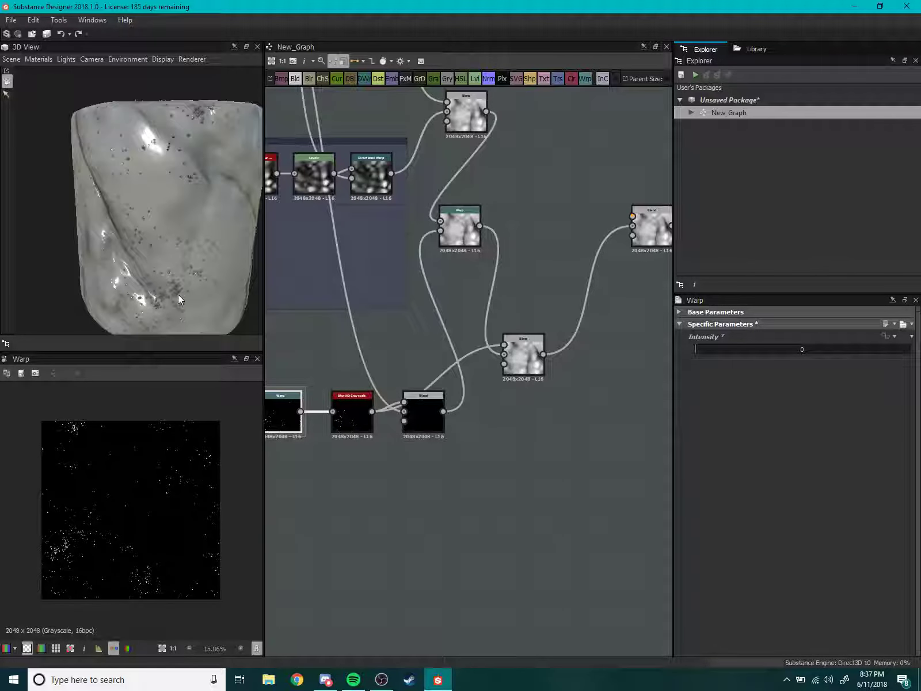
mouse_move(173, 254)
left_mouse_down()
mouse_move(198, 245)
mouse_move(214, 213)
mouse_move(155, 258)
left_mouse_up()
scroll(167, 276, "up", 3)
scroll(168, 265, "up", 3)
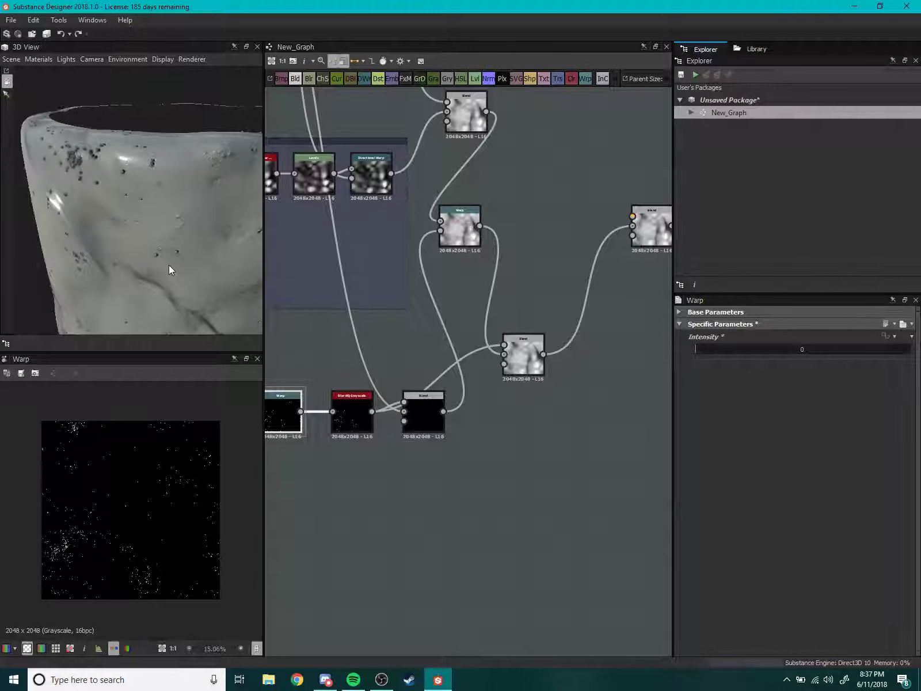
scroll(171, 263, "up", 3)
scroll(172, 264, "down", 3)
scroll(149, 263, "down", 3)
left_click_drag(149, 263, 150, 241)
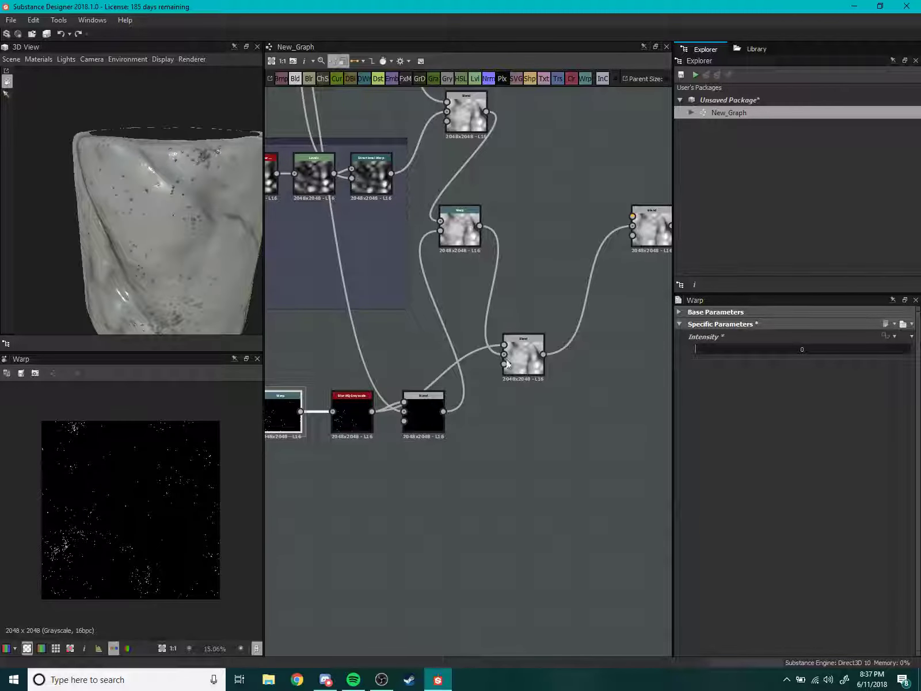
Box-select the bottom row of crack nodes in the graph.
middle_click_drag(425, 404, 486, 341)
scroll(486, 341, "down", 2)
scroll(474, 379, "down", 2)
middle_click_drag(528, 383, 510, 393)
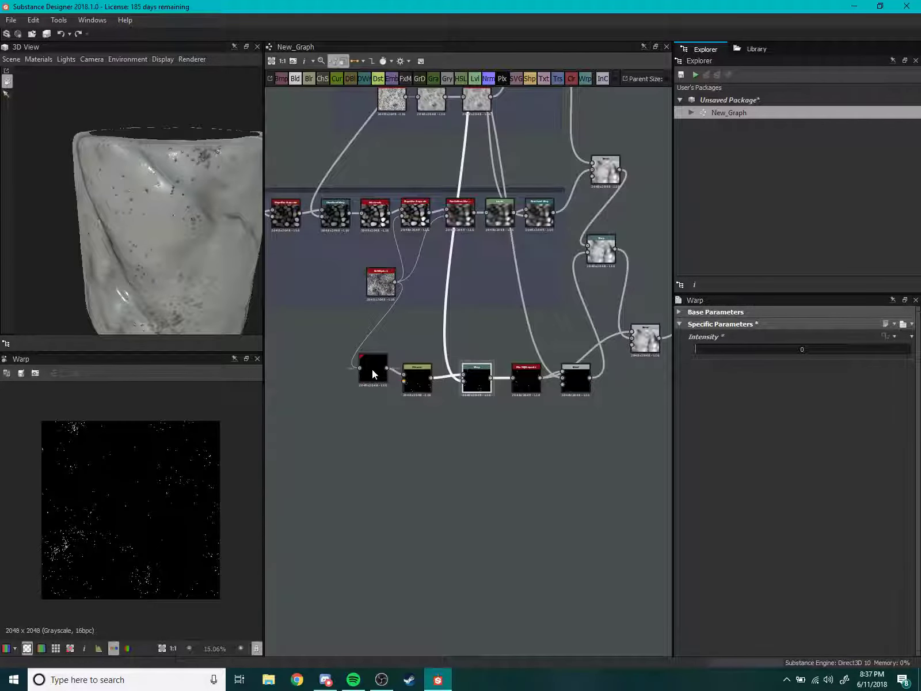
middle_click_drag(451, 394, 390, 388)
left_click_drag(524, 416, 281, 364)
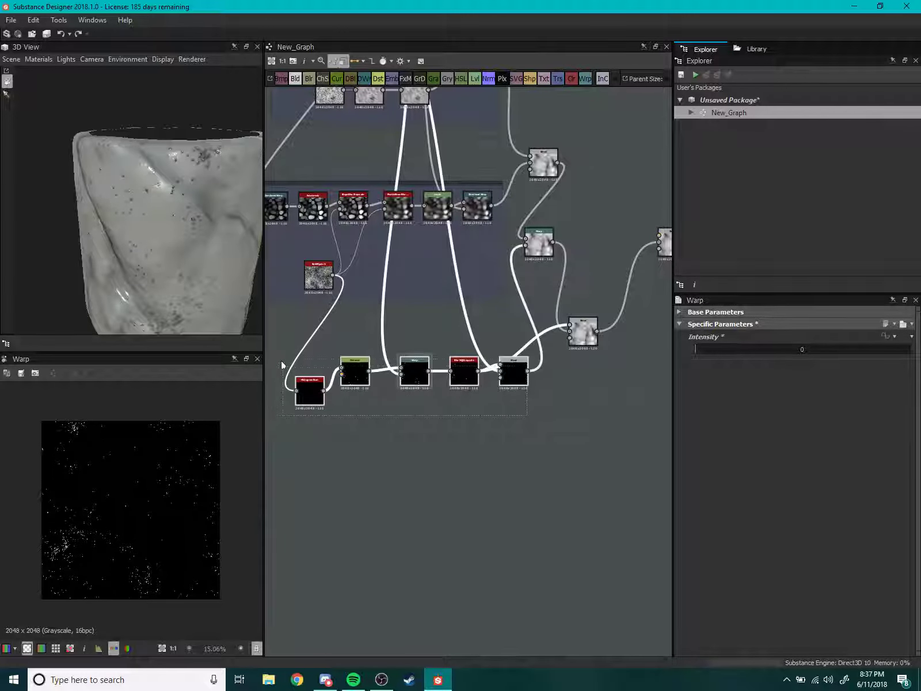
Delete the selected bottom row of crack nodes.
key("Delete")
middle_click_drag(519, 324, 392, 471)
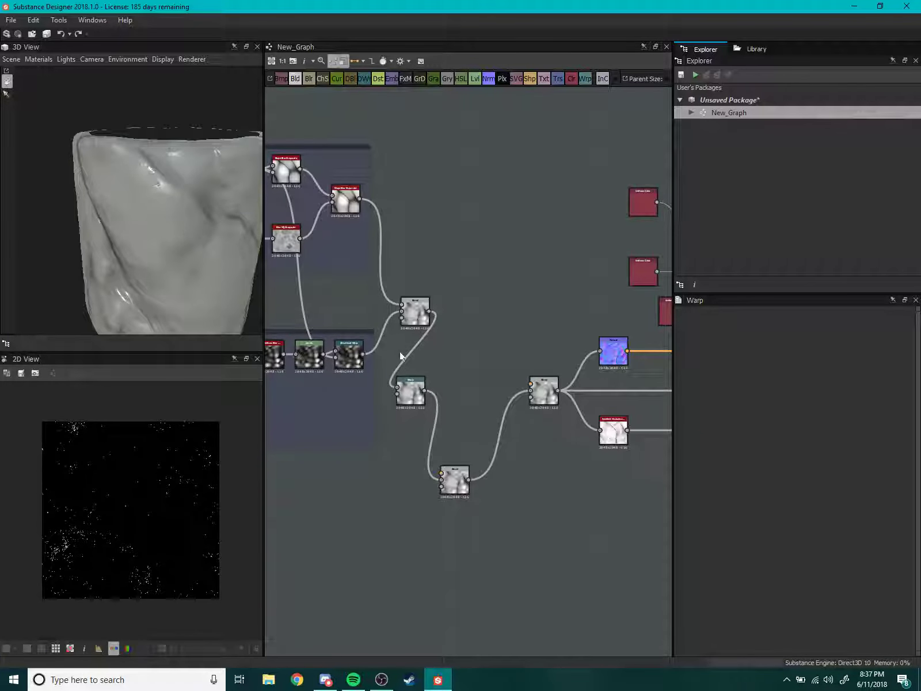
middle_click_drag(439, 363, 387, 342)
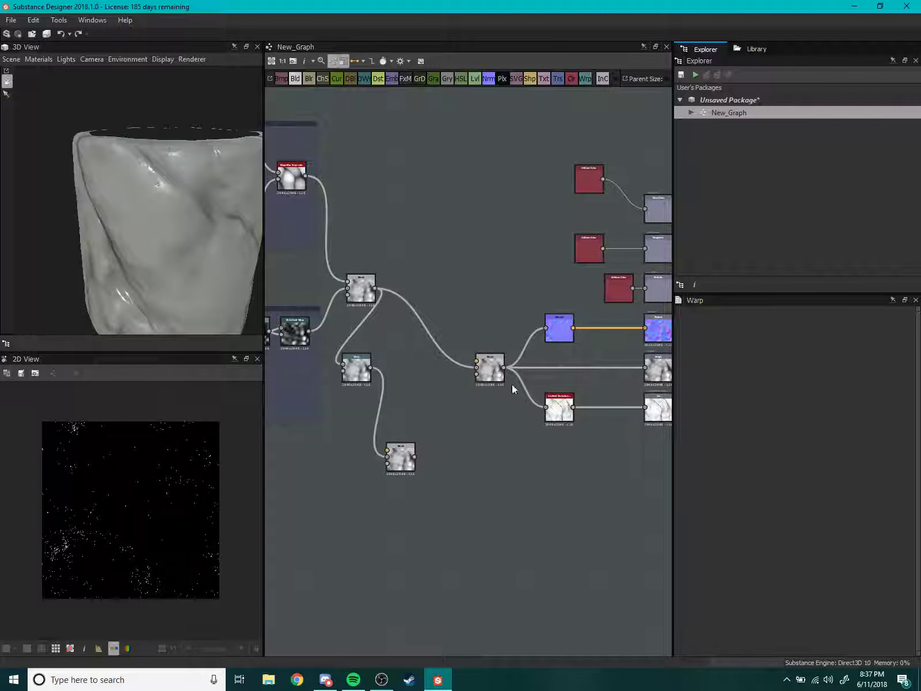
Delete the leftover Warp and Blend nodes, leaving plain veined marble on the mesh.
key("Delete")
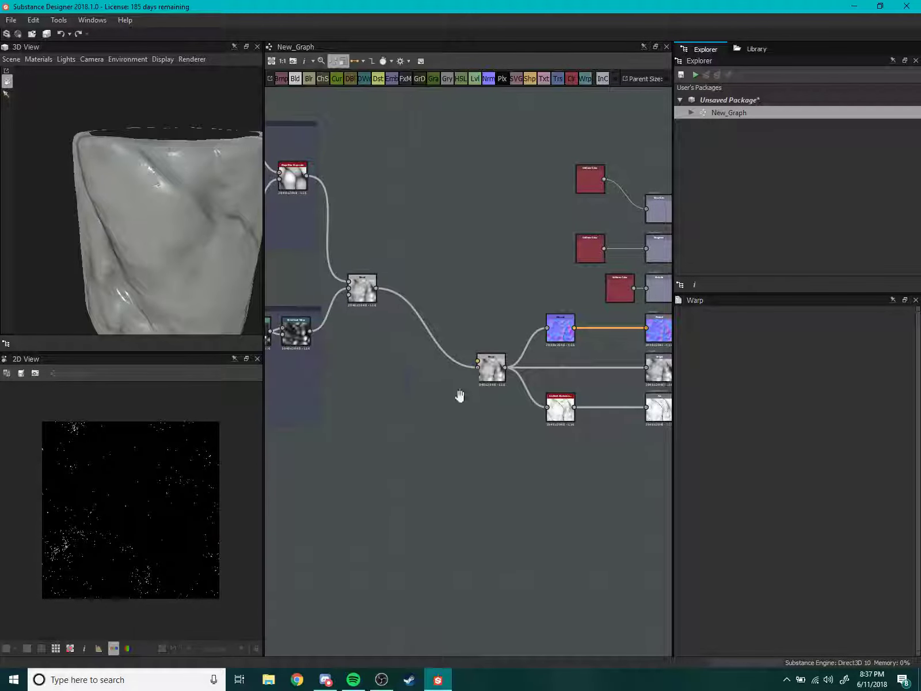
middle_click_drag(457, 395, 544, 364)
scroll(162, 227, "up", 5)
mouse_move(161, 227)
left_mouse_down()
mouse_move(180, 236)
mouse_move(149, 219)
left_mouse_up()
scroll(133, 223, "down", 5)
scroll(132, 224, "down", 2)
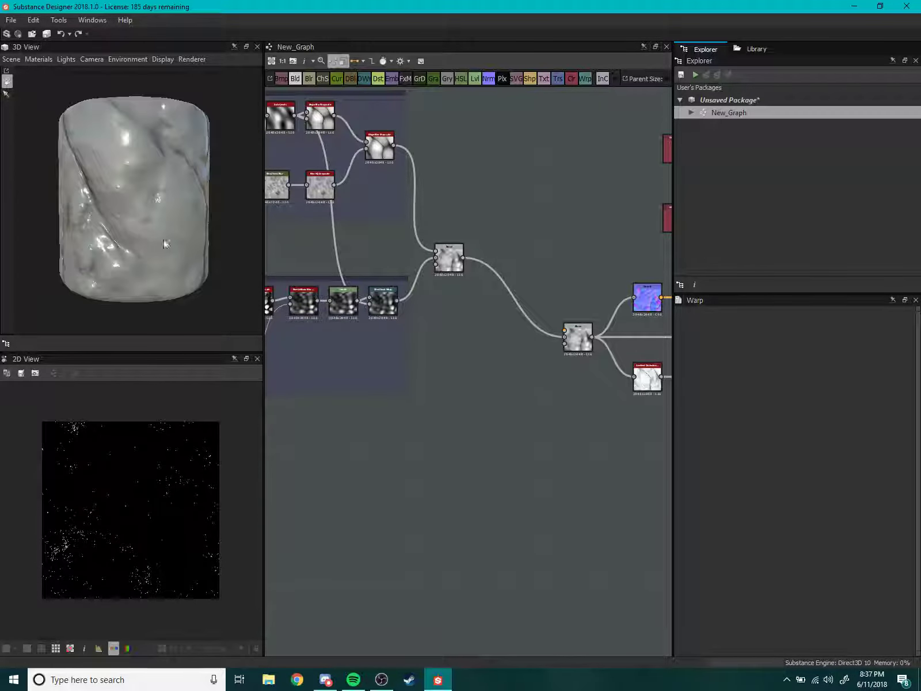
Pan the graph to the empty area below the BnW Spots 2 node.
middle_click_drag(492, 392, 547, 345)
middle_click_drag(415, 380, 507, 341)
scroll(472, 354, "down", 3)
scroll(447, 402, "up", 3)
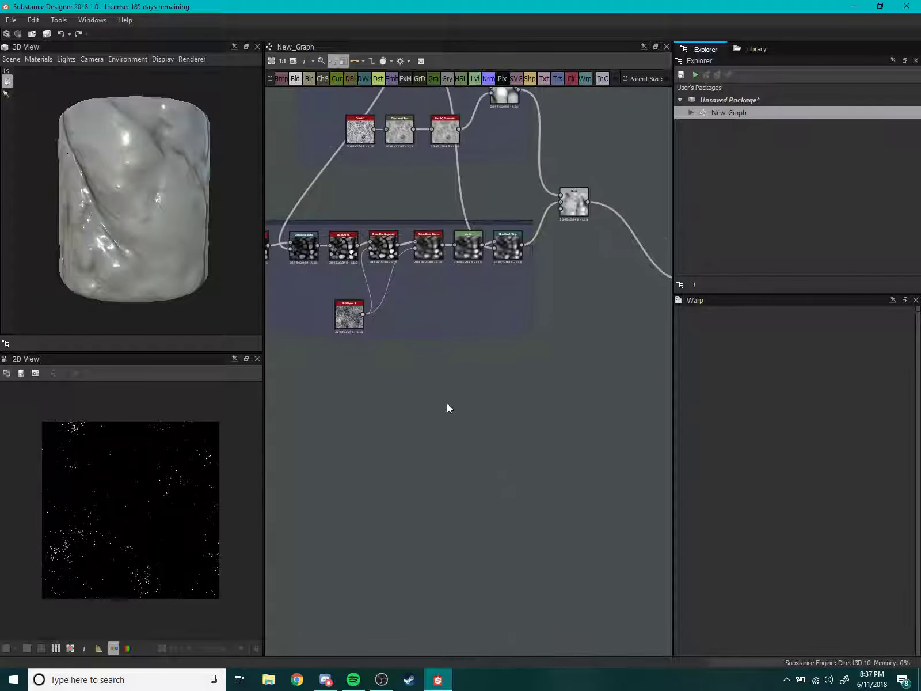
scroll(439, 414, "up", 2)
scroll(442, 503, "up", 1)
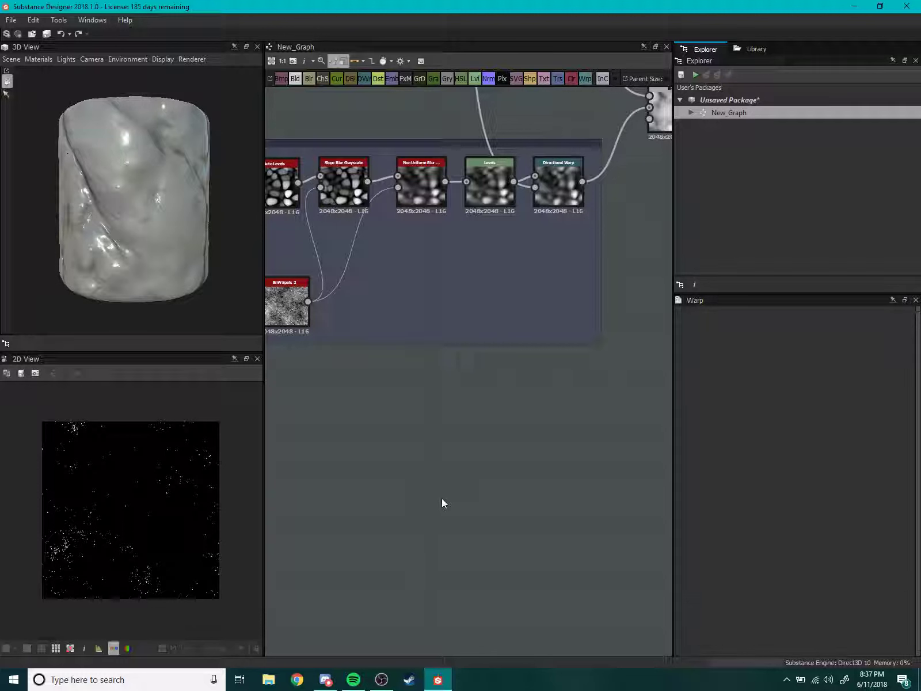
middle_click_drag(442, 503, 479, 442)
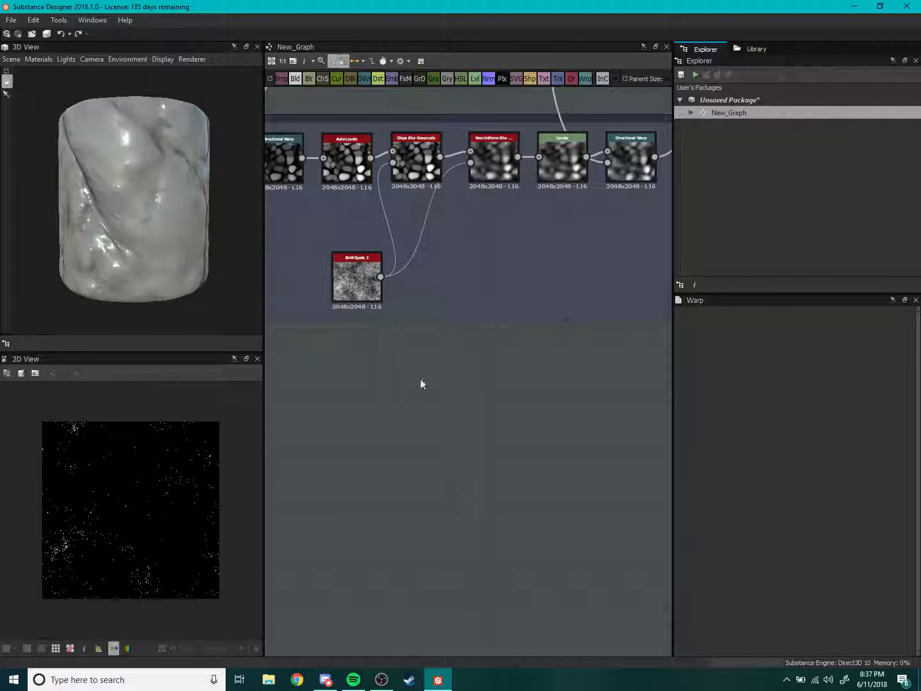
key("space")
Add a Cells 3 noise node below BnW Spots 2.
type("cel")
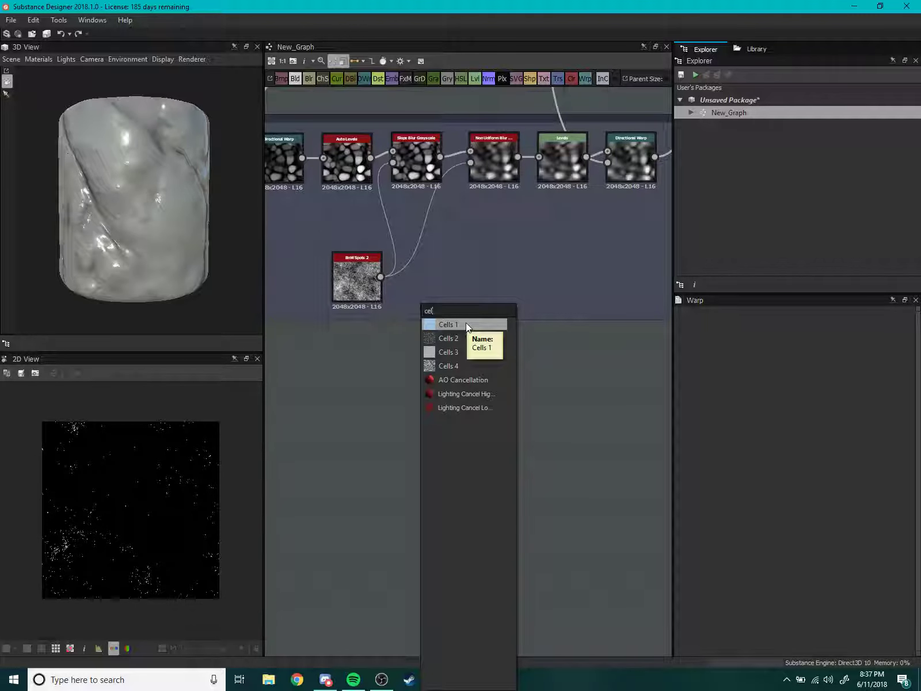
key("BackSpace")
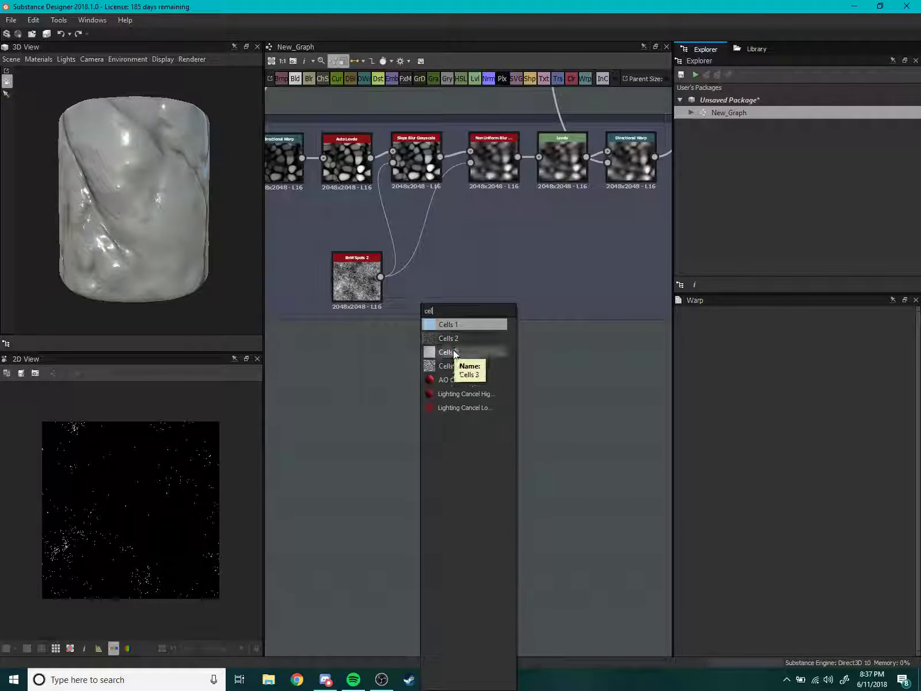
left_click(453, 351)
left_click_drag(435, 399, 333, 450)
scroll(144, 502, "up", 2)
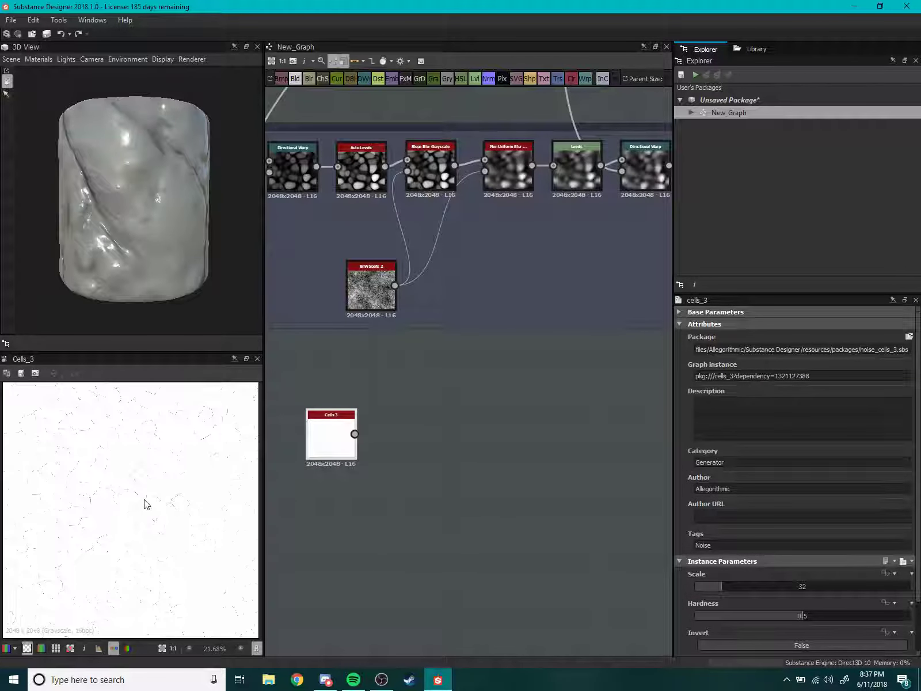
scroll(228, 498, "up", 2)
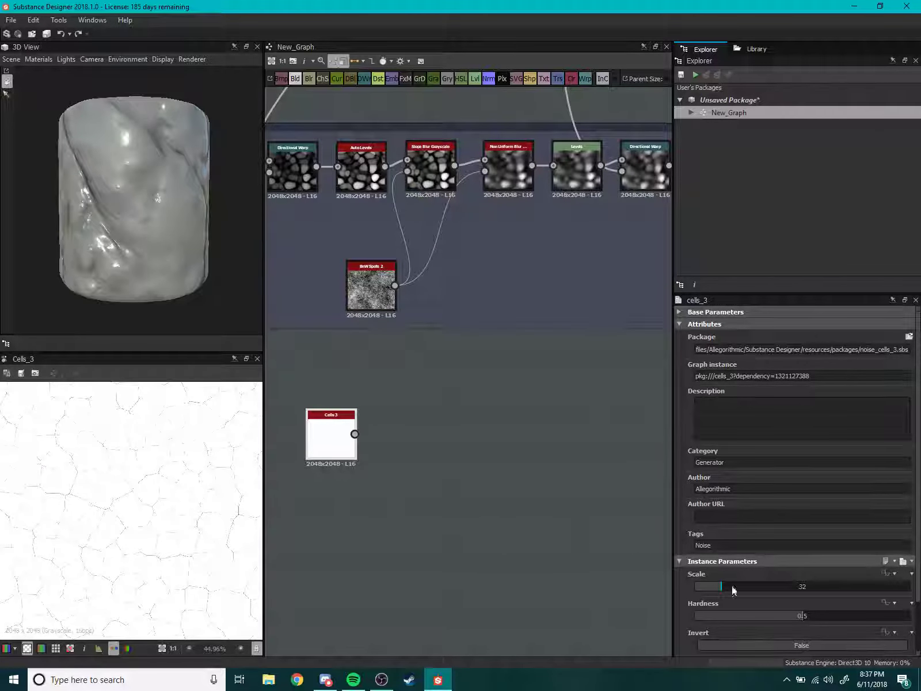
Lower the Cells 3 Scale from 32 to 24.
left_click_drag(721, 584, 683, 585)
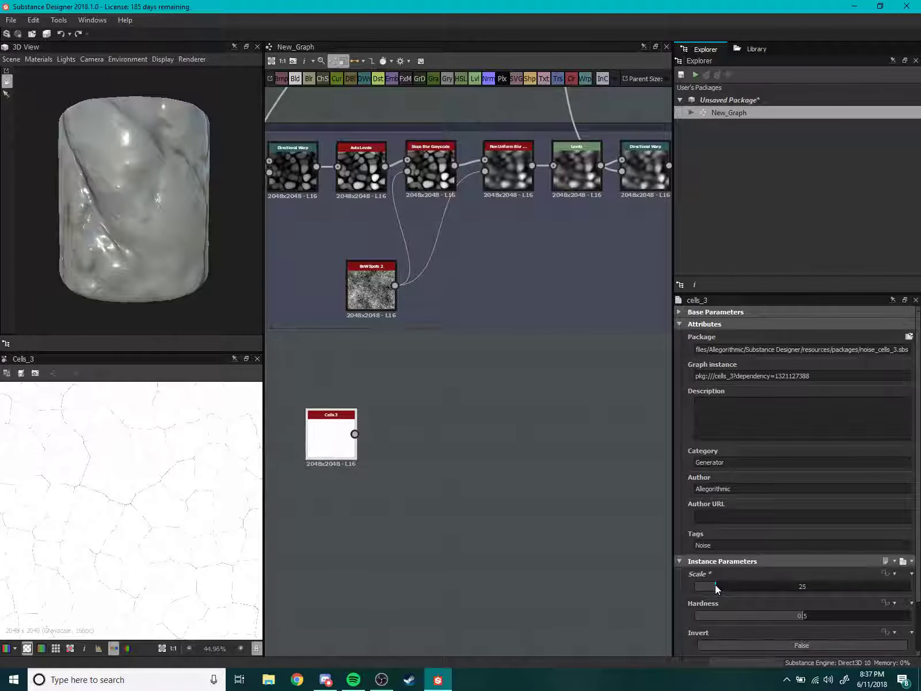
scroll(201, 522, "down", 3)
middle_click_drag(329, 466, 405, 489)
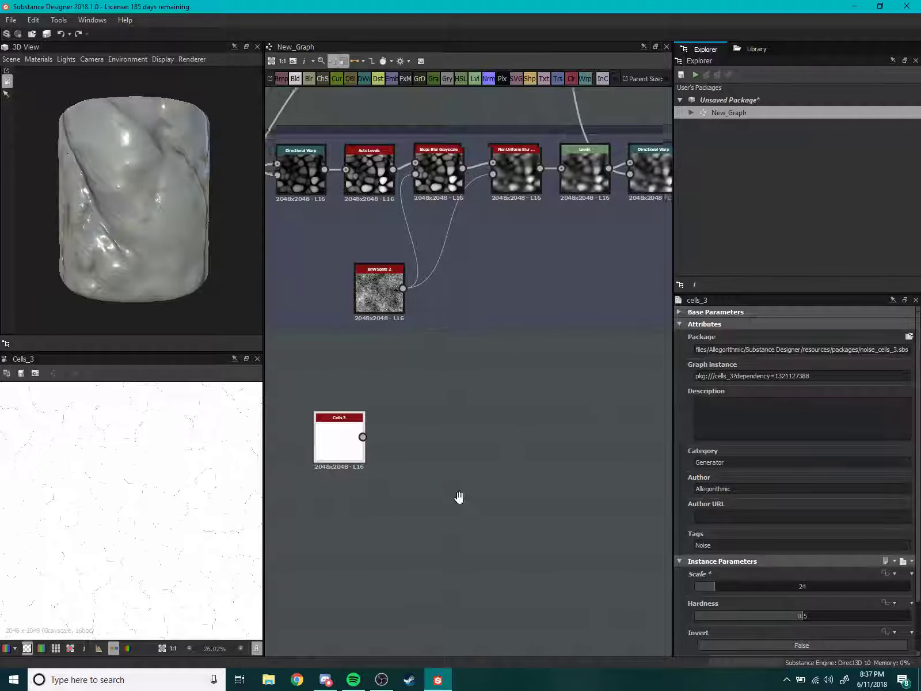
key("space")
Add a Warp node fed by Cells 3, with the blurred shapes as its warp input.
type("warp")
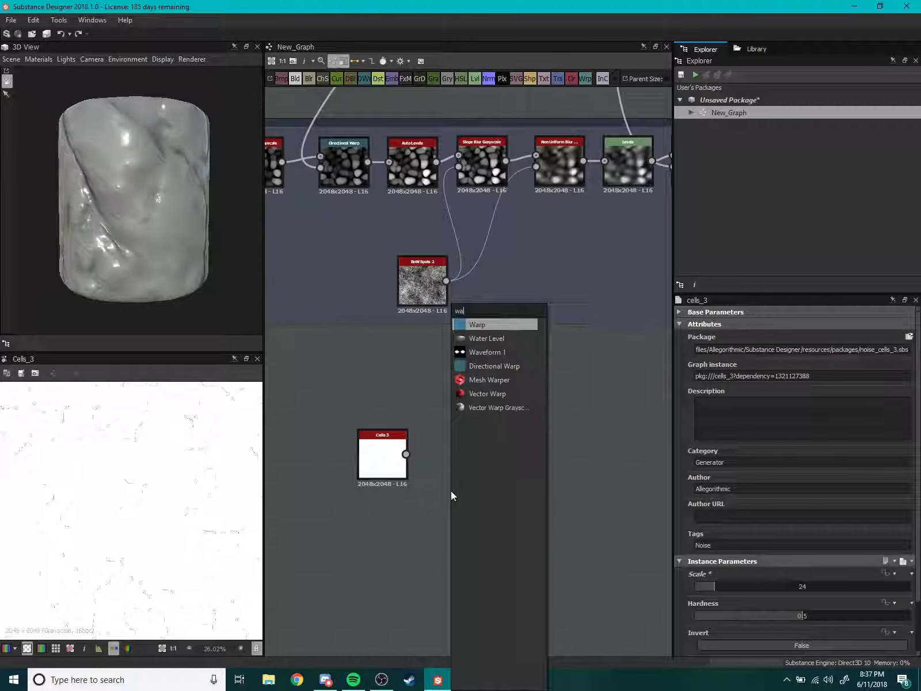
key("Escape")
left_click_drag(452, 494, 521, 407)
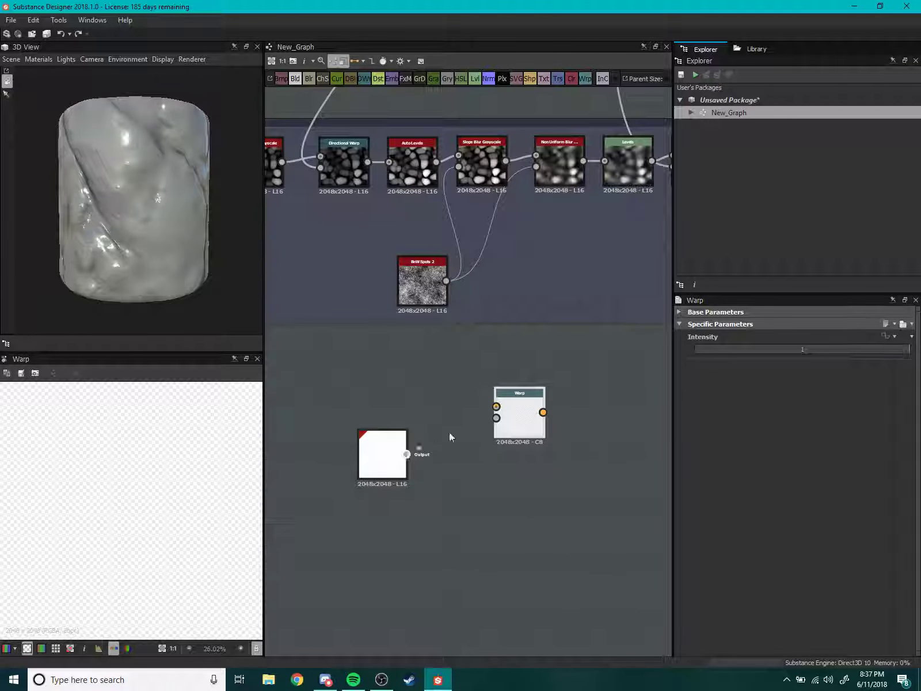
left_click_drag(406, 454, 496, 406)
scroll(515, 347, "down", 3)
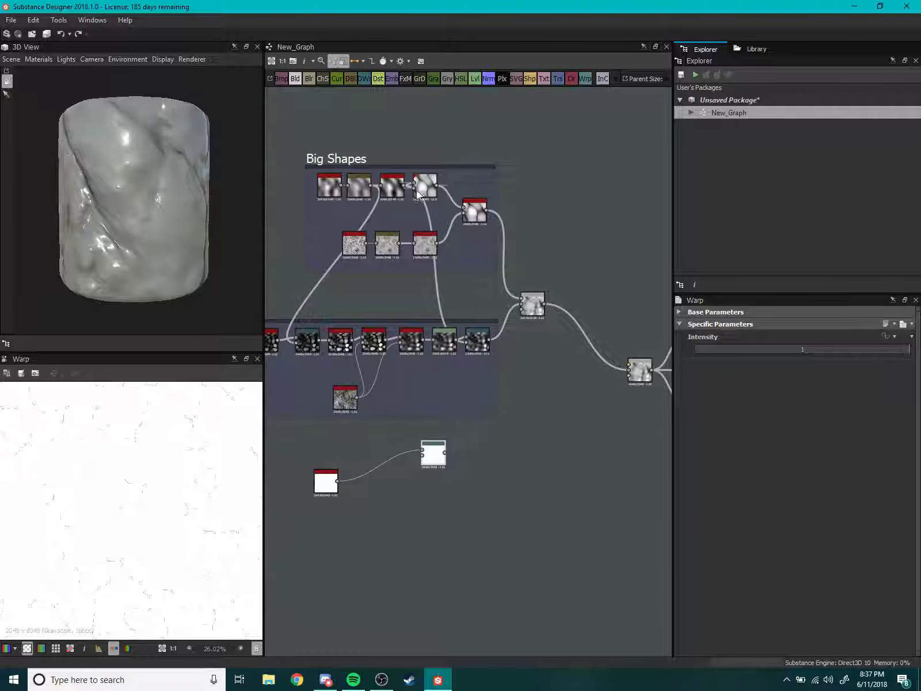
left_click_drag(396, 427, 426, 459)
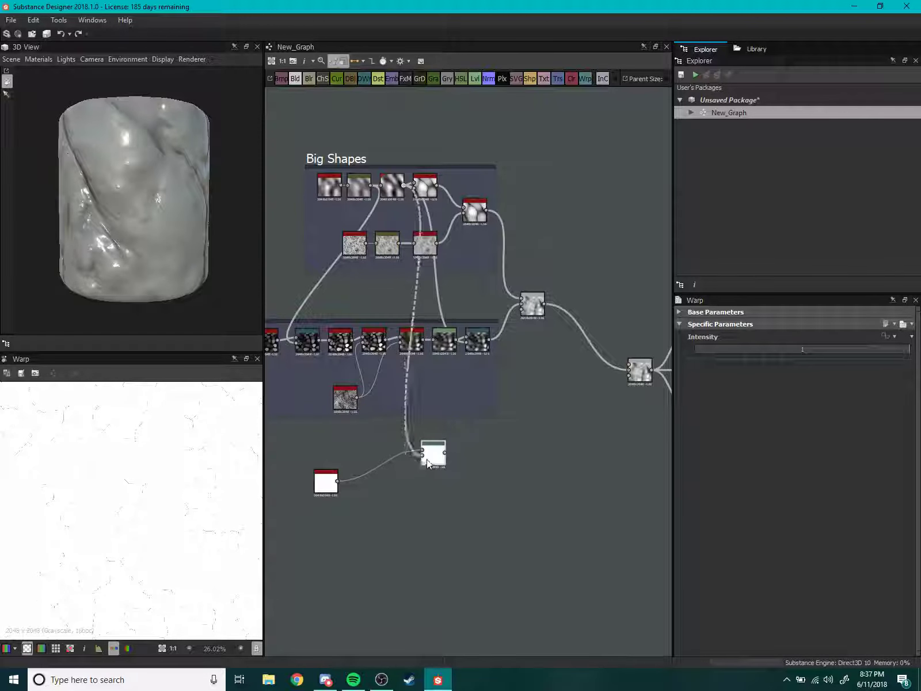
scroll(135, 535, "up", 1)
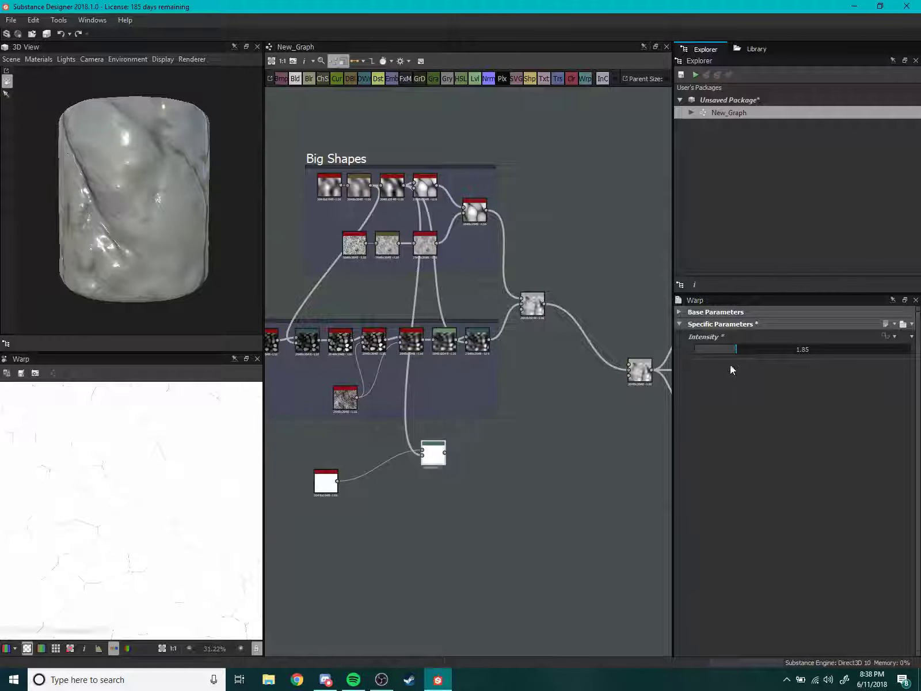
Route the warped cracks at intensity 1.91 into the final blend and check the cracked cup.
scroll(445, 432, "down", 2)
middle_click_drag(444, 431, 410, 427)
scroll(512, 410, "up", 2)
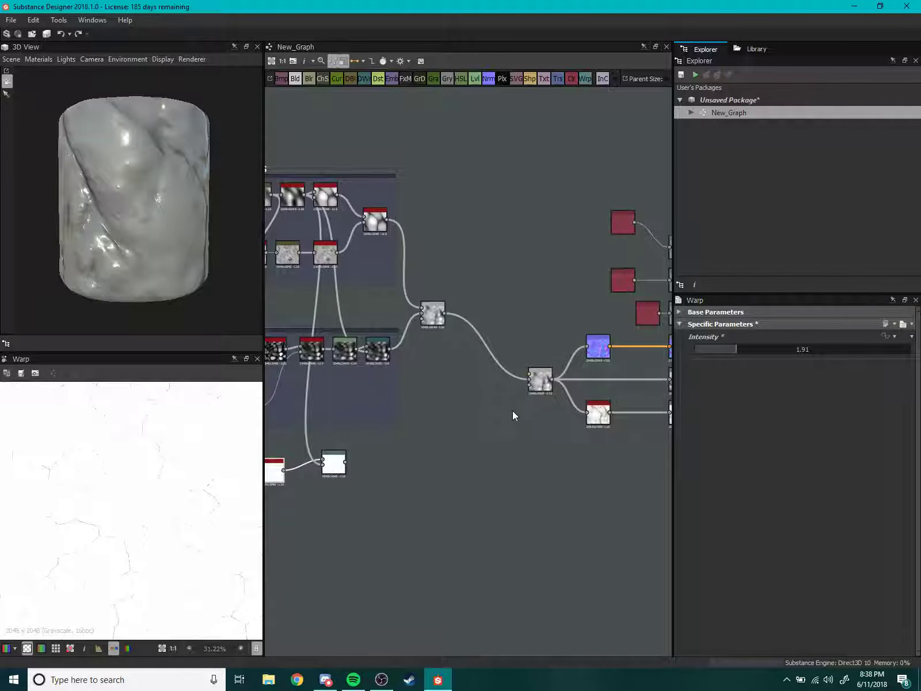
middle_click_drag(513, 410, 488, 413)
left_click_drag(320, 470, 352, 468)
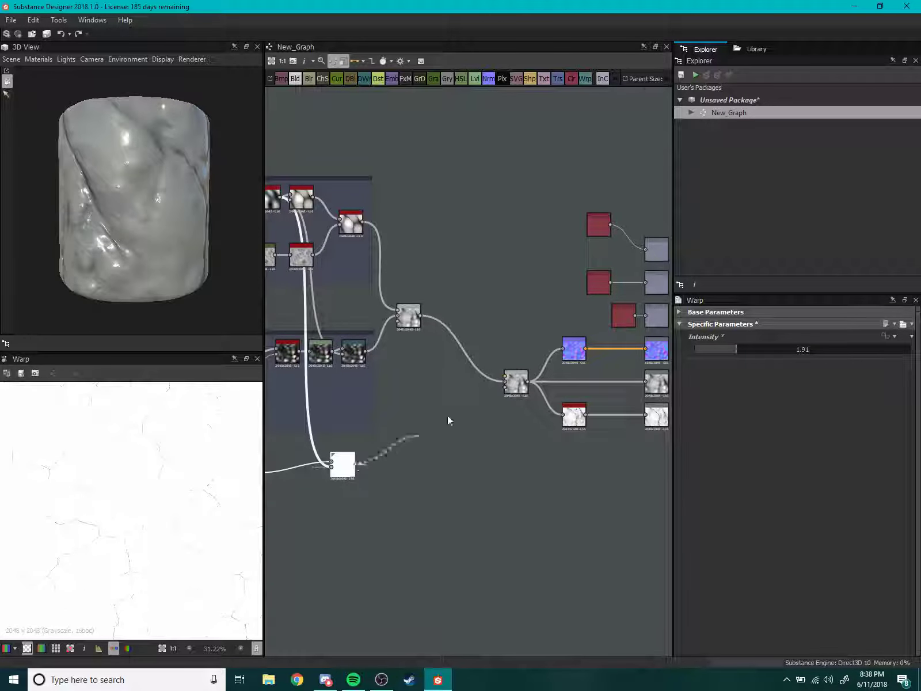
left_click_drag(510, 388, 471, 368)
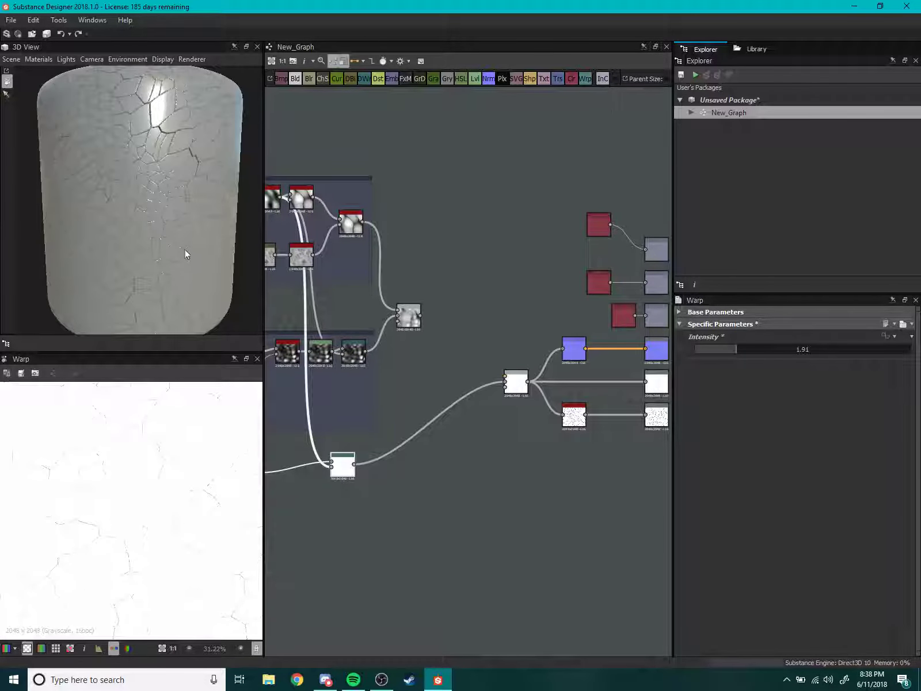
mouse_move(120, 246)
left_mouse_down()
mouse_move(127, 192)
mouse_move(140, 222)
mouse_move(153, 212)
left_mouse_up()
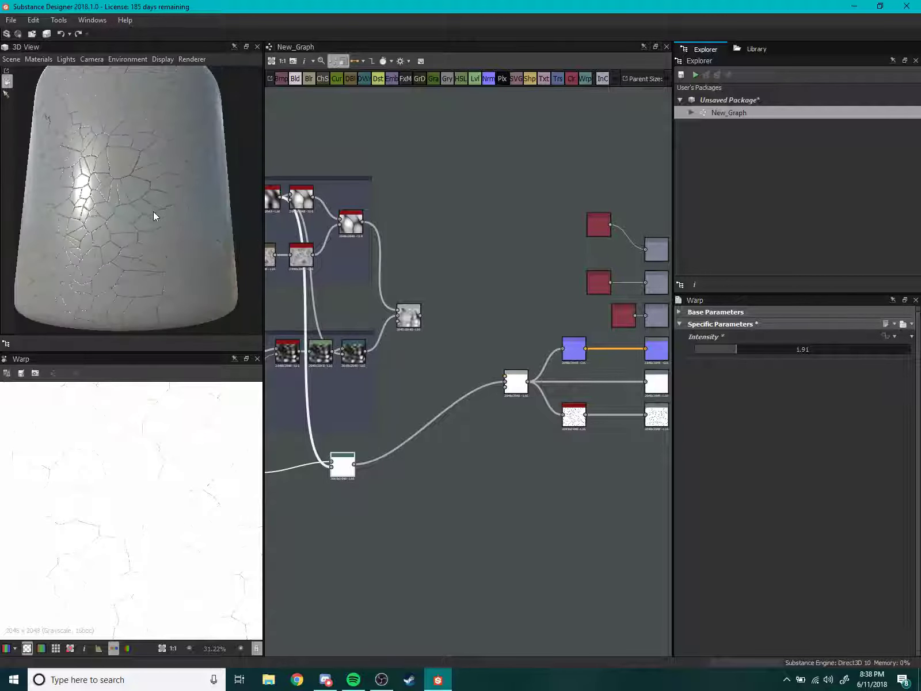
mouse_move(387, 341)
middle_mouse_down()
mouse_move(504, 364)
mouse_move(489, 321)
middle_mouse_up()
scroll(483, 369, "up", 3)
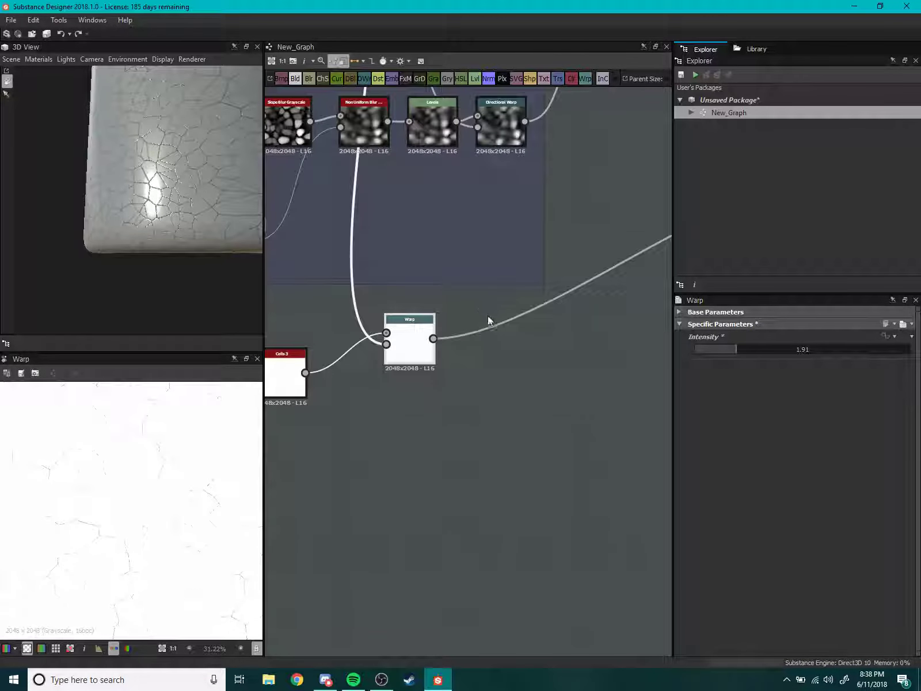
Add a Slope Blur Grayscale fed by Warp, using Big Shapes as its slope map.
key("space")
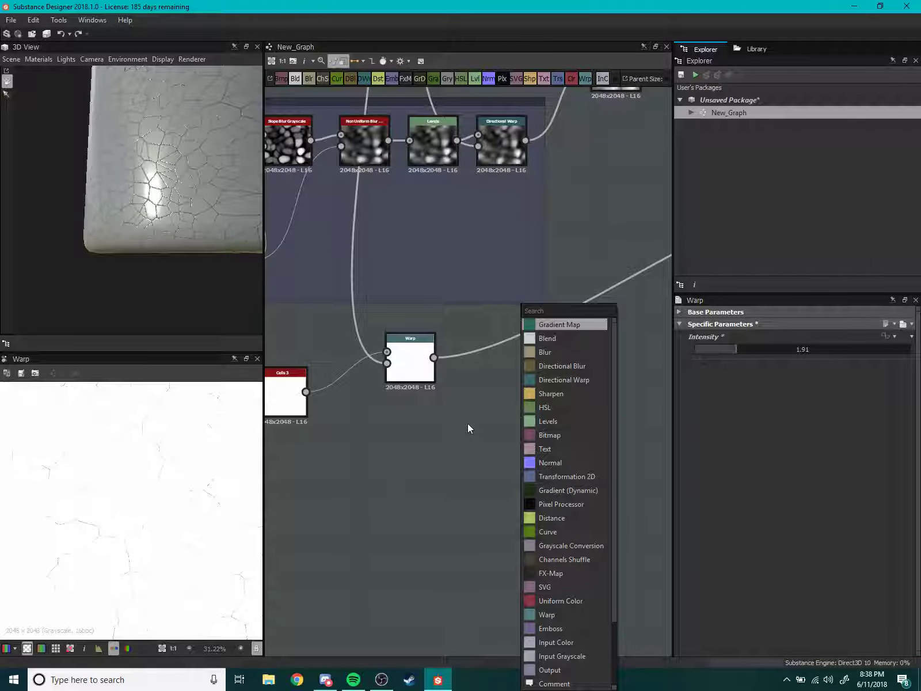
type("slop")
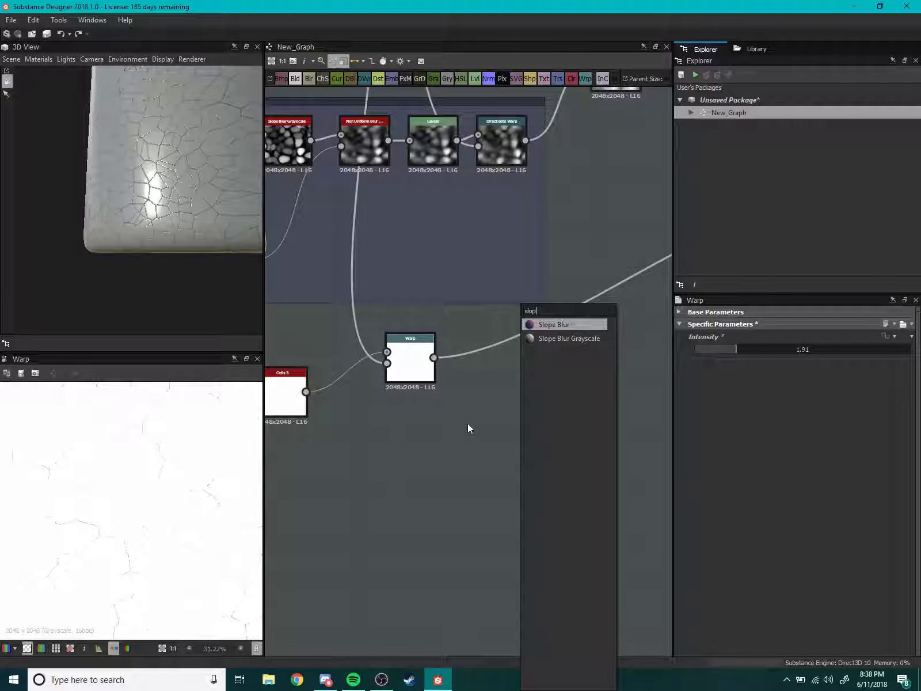
type("9")
key("BackSpace")
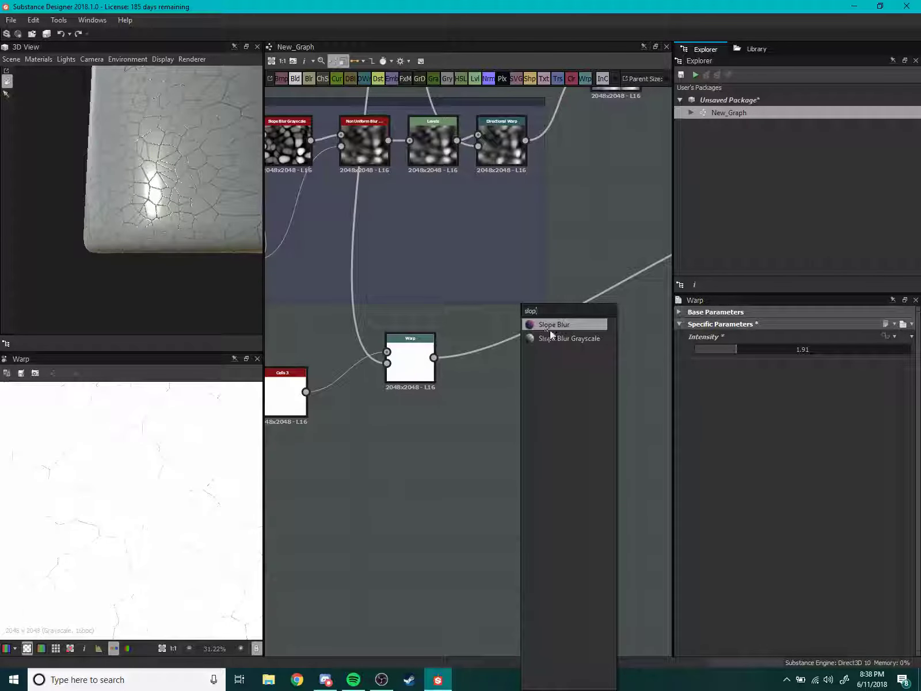
left_click(550, 338)
left_click_drag(483, 450, 536, 410)
left_click_drag(400, 397, 508, 388)
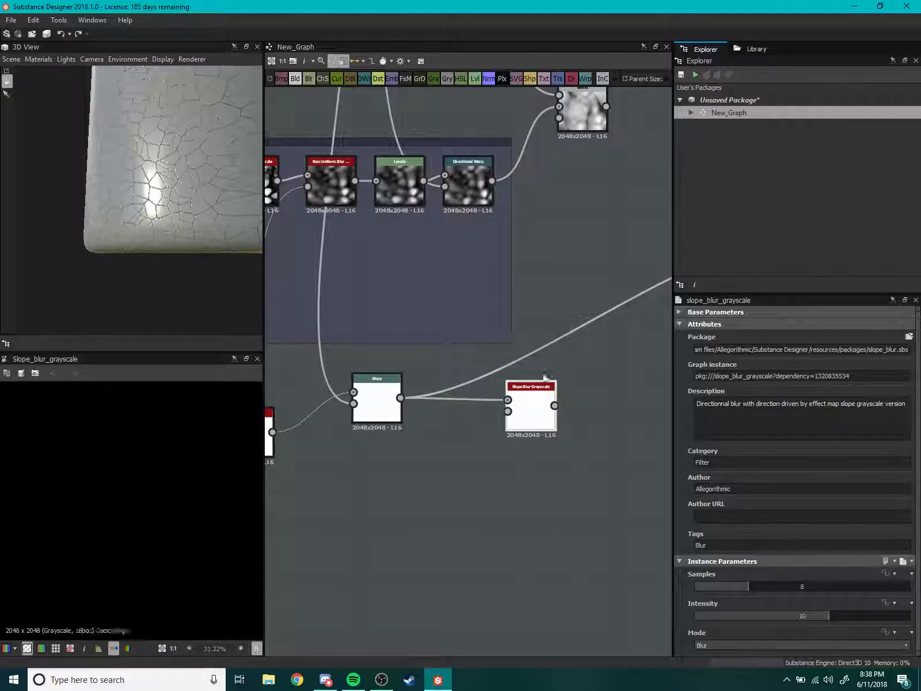
scroll(490, 361, "down", 3)
mouse_move(392, 170)
left_mouse_down()
mouse_move(498, 500)
mouse_move(507, 492)
left_mouse_up()
Set the slope blur to 32 samples and intensity about 1.12.
scroll(167, 485, "up", 2)
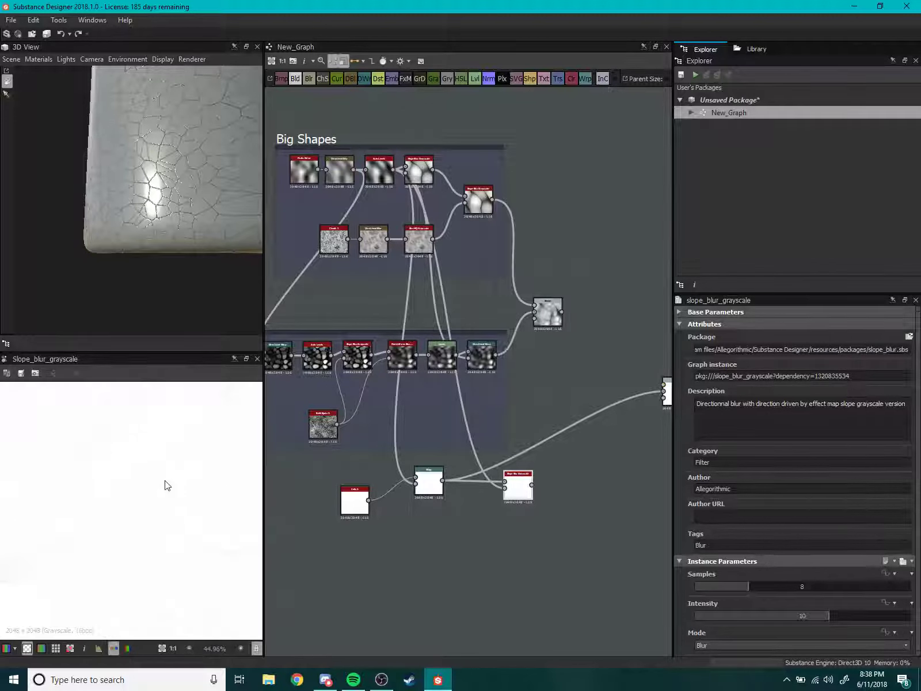
left_click_drag(759, 592, 914, 589)
scroll(87, 528, "down", 6)
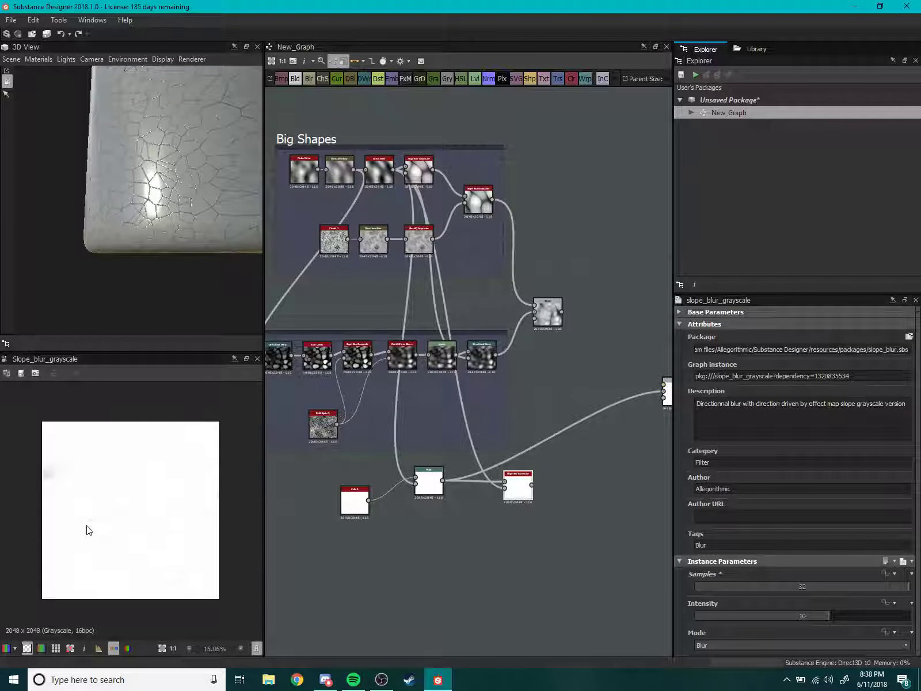
scroll(142, 569, "up", 3)
scroll(124, 552, "up", 1)
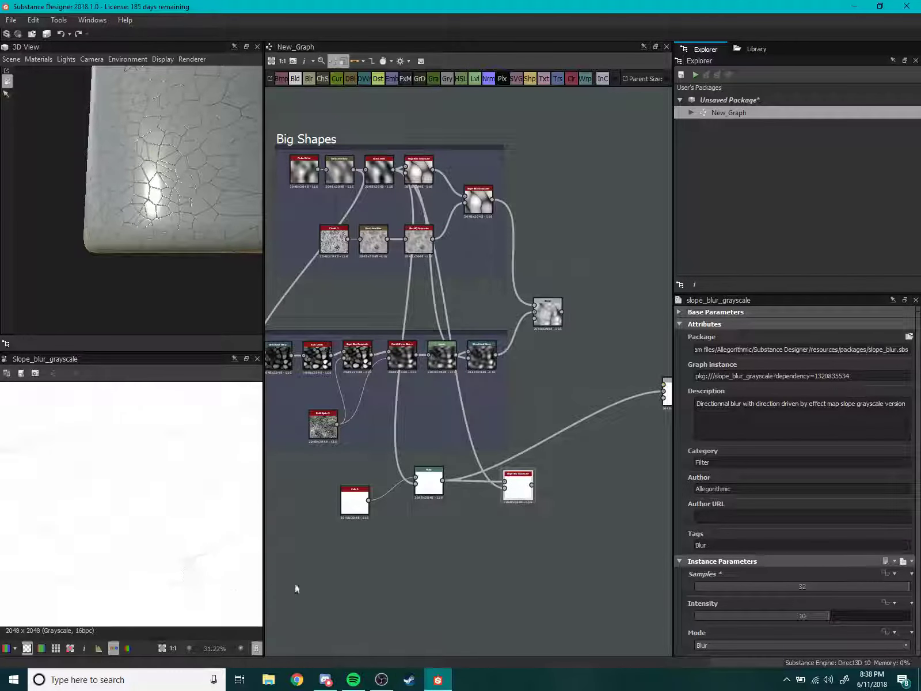
left_click_drag(779, 624, 665, 627)
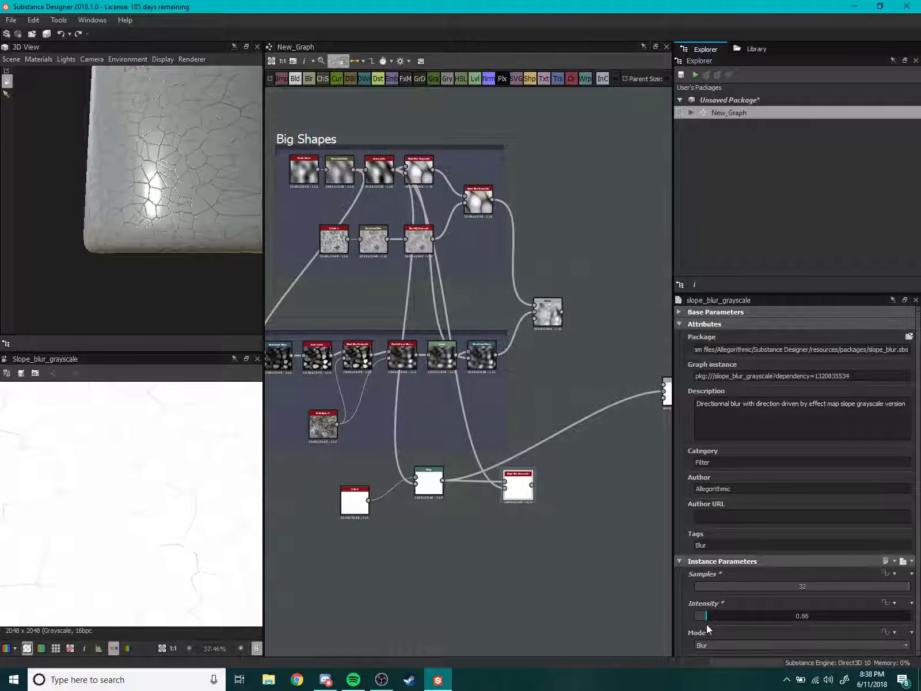
left_click_drag(708, 628, 711, 628)
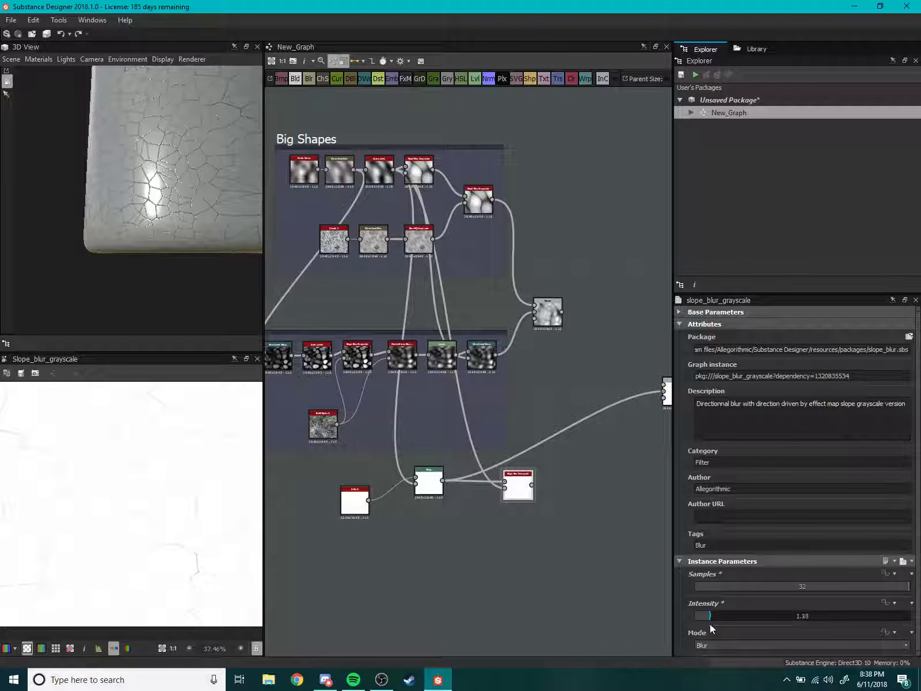
scroll(143, 489, "down", 2)
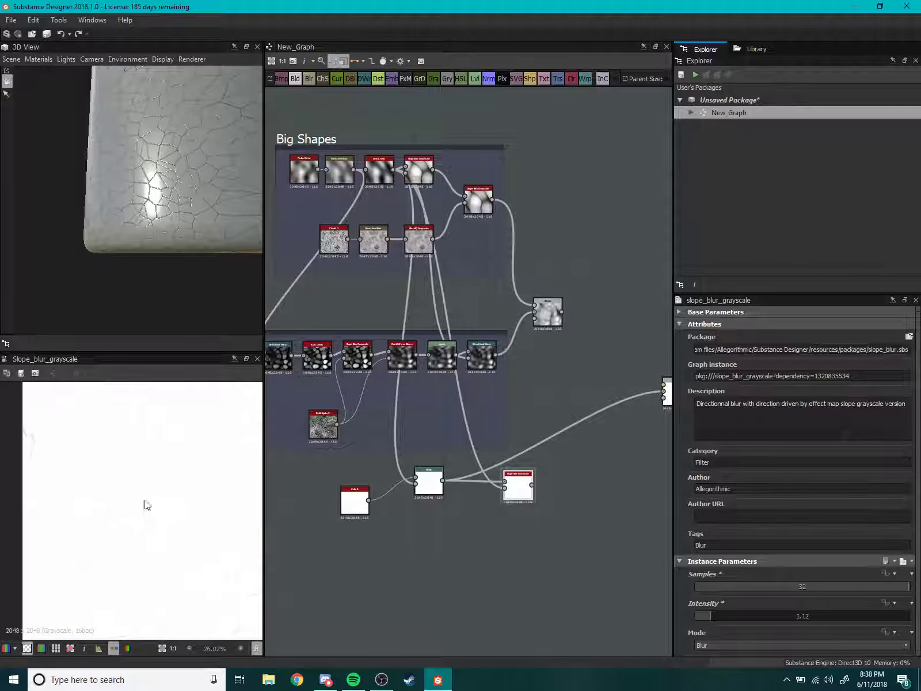
scroll(153, 498, "up", 1)
middle_click_drag(491, 531, 488, 540)
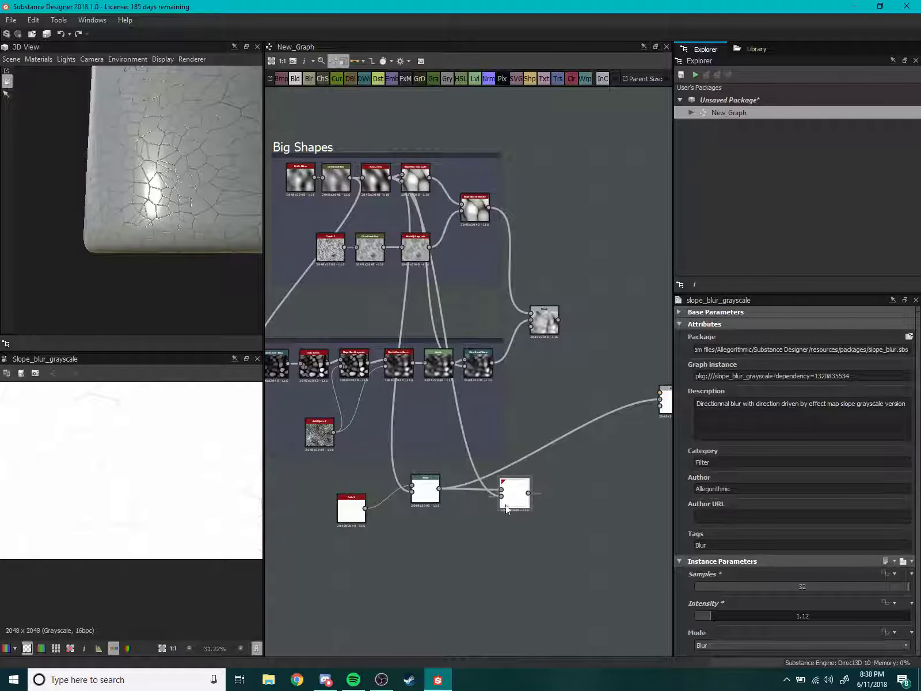
left_click_drag(517, 489, 517, 525)
Delete the Slope Blur Grayscale node.
key("Delete")
scroll(518, 490, "up", 3)
scroll(550, 442, "up", 1)
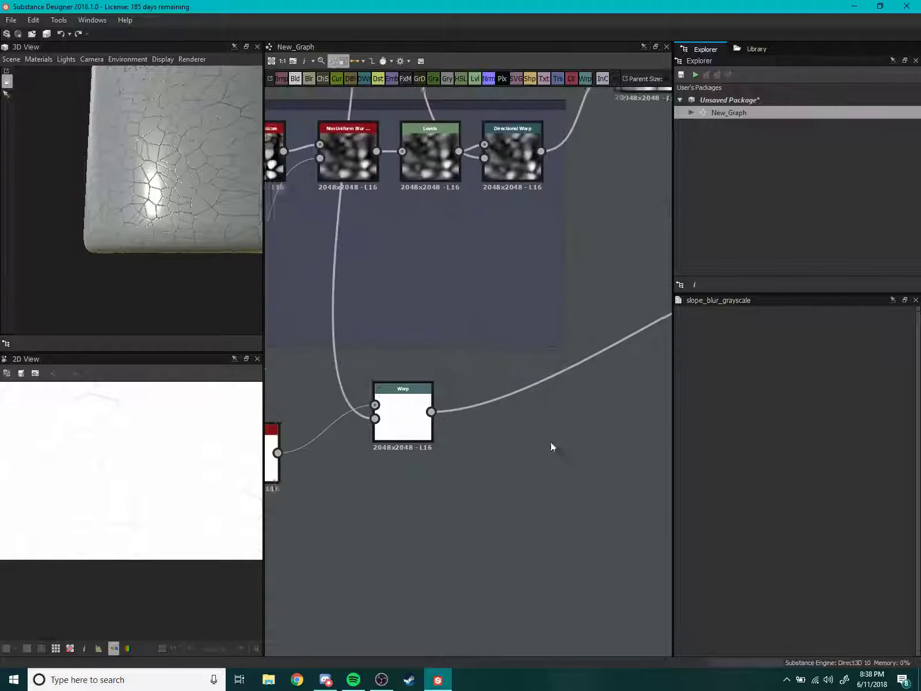
Add a Blend node taking the Warp output and the Auto Levels shapes.
key("space")
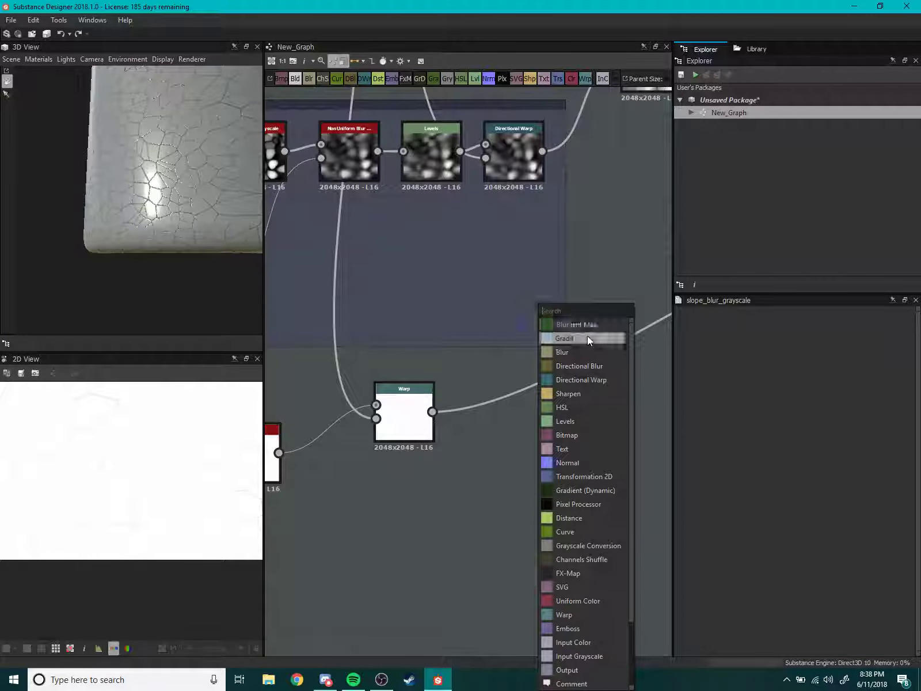
left_click(586, 337)
left_click_drag(432, 411, 553, 452)
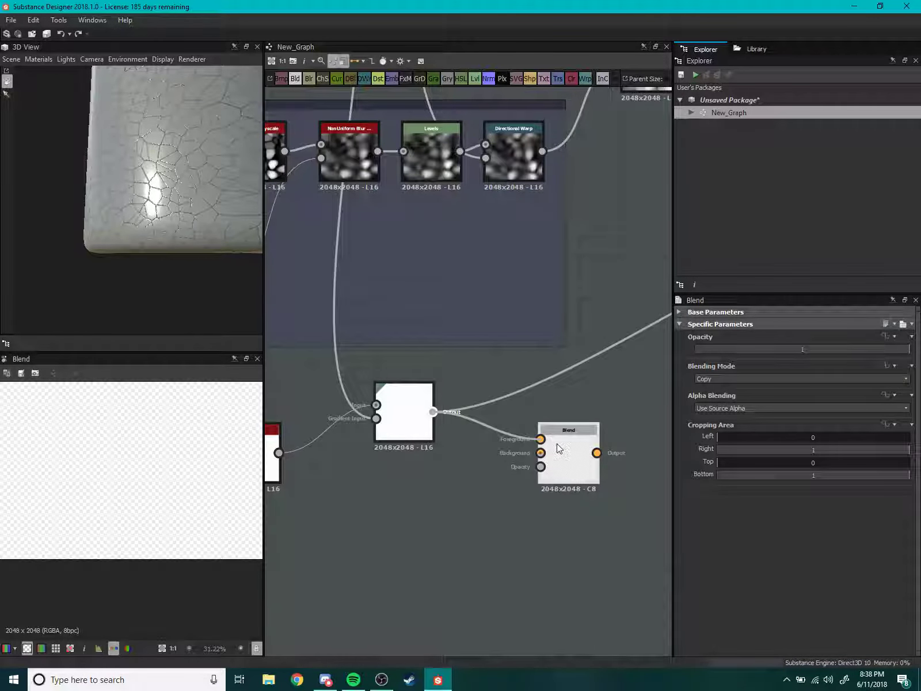
scroll(583, 375, "down", 3)
scroll(448, 270, "down", 2)
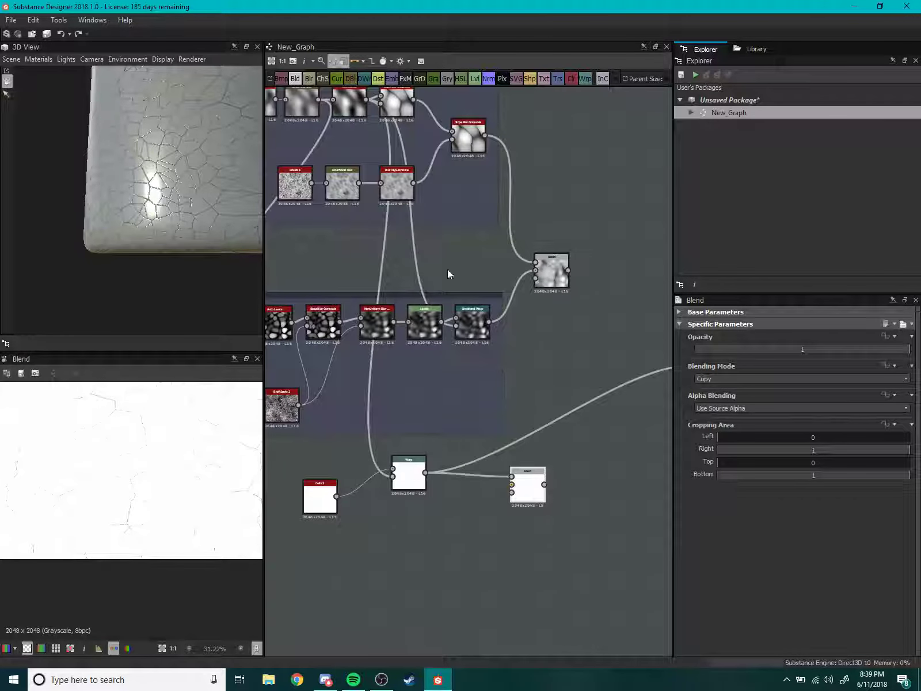
middle_click_drag(447, 269, 449, 317)
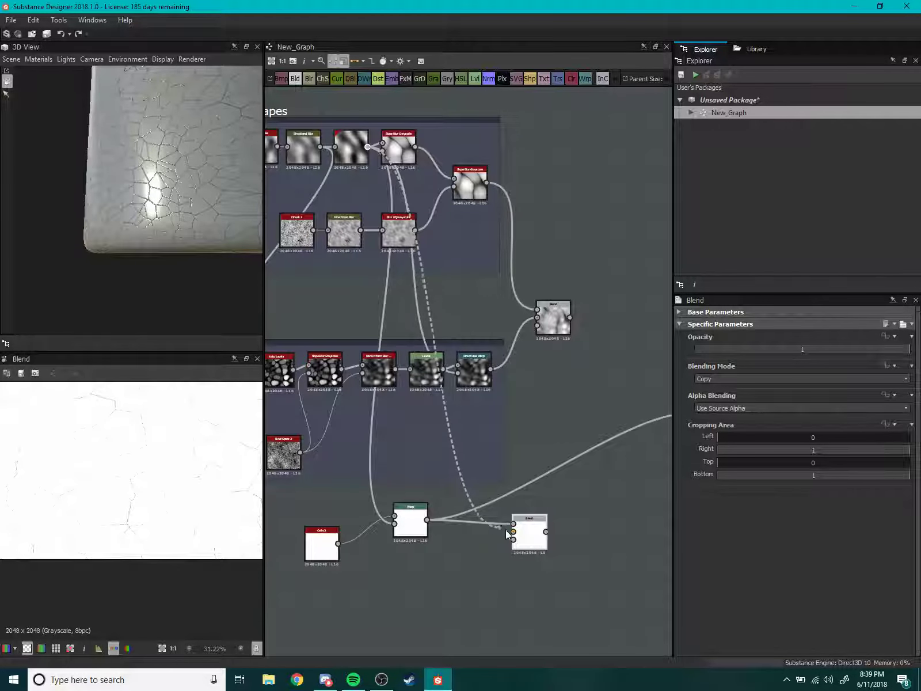
left_click_drag(367, 147, 514, 531)
scroll(173, 496, "up", 1)
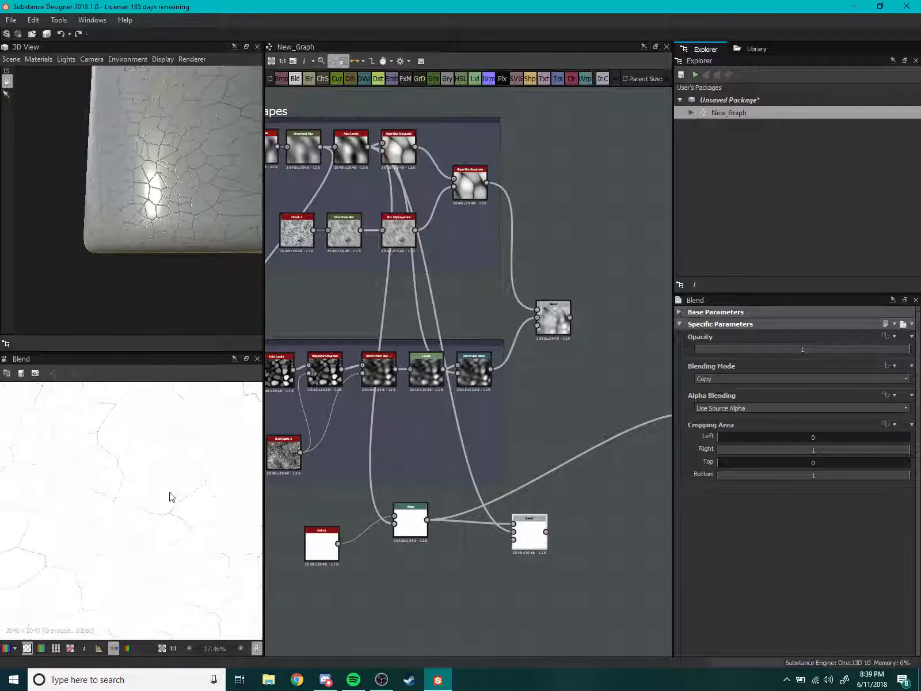
Set the Blend to Multiply mode at 0.65 opacity.
left_click(719, 377)
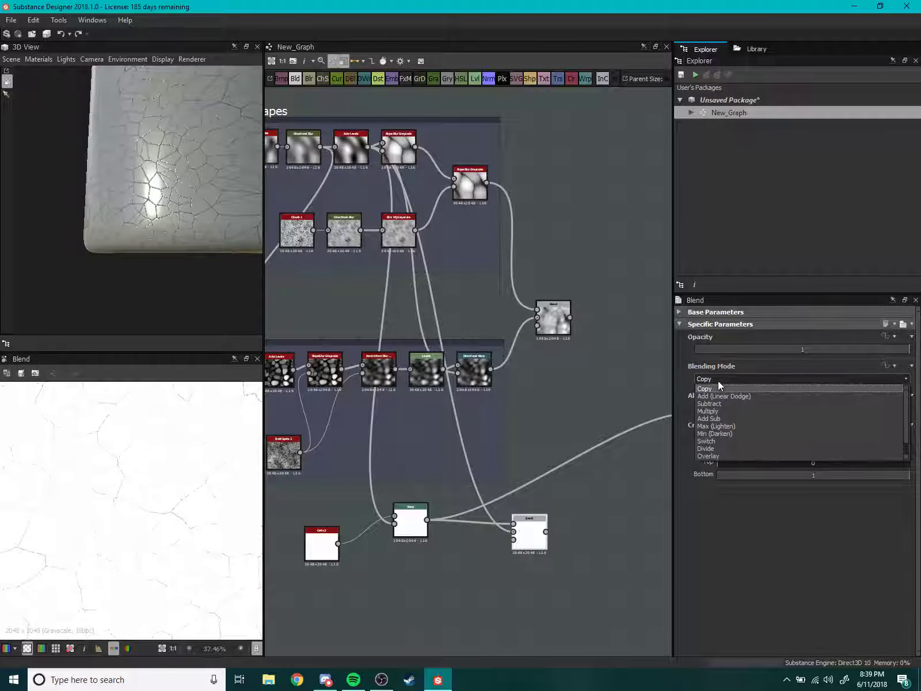
left_click(719, 412)
scroll(154, 501, "down", 5)
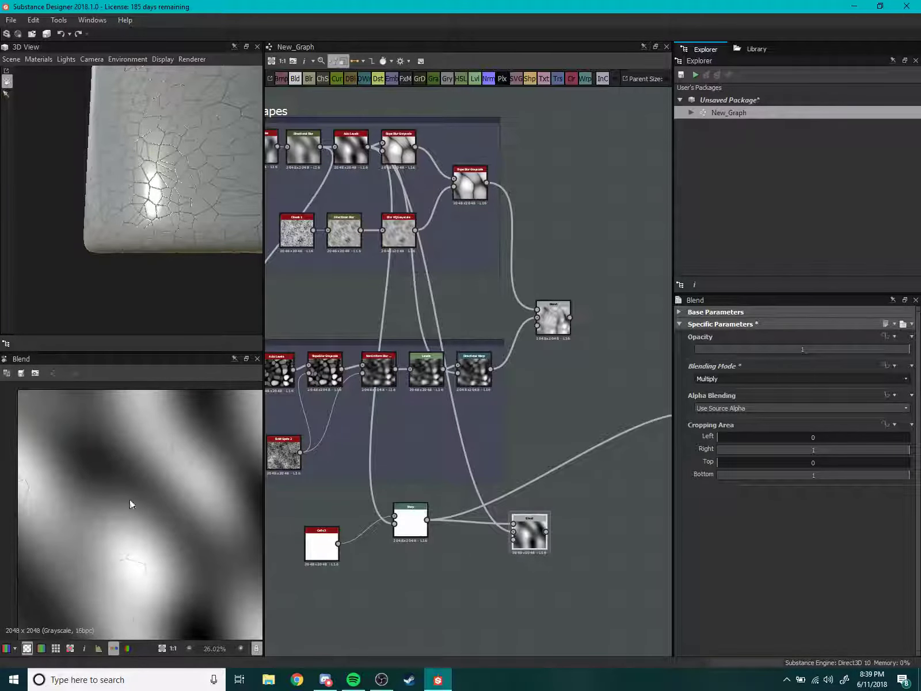
scroll(167, 521, "up", 4)
scroll(145, 539, "down", 1)
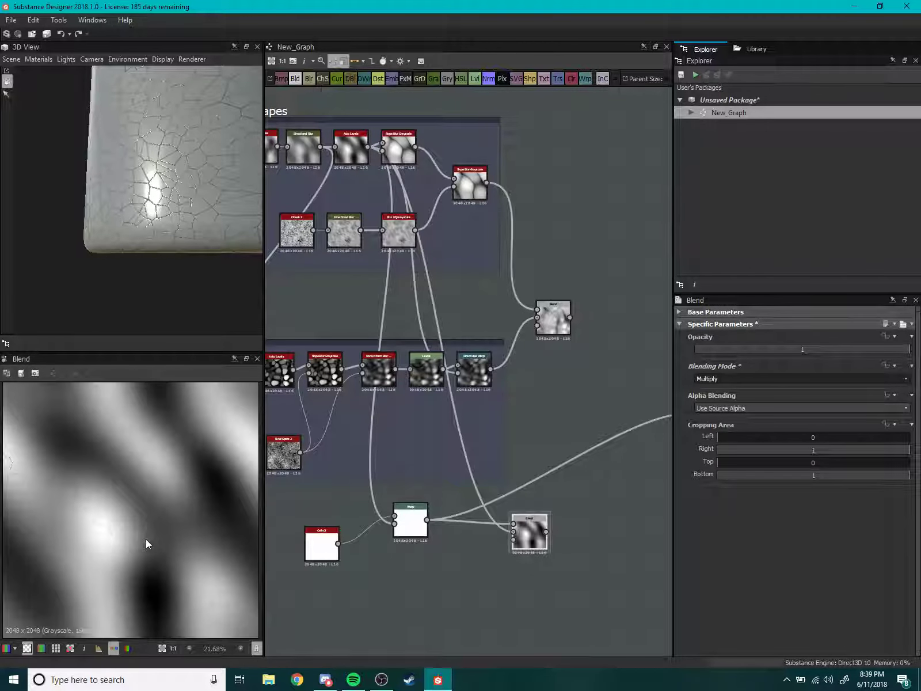
scroll(155, 539, "down", 4)
scroll(164, 537, "up", 2)
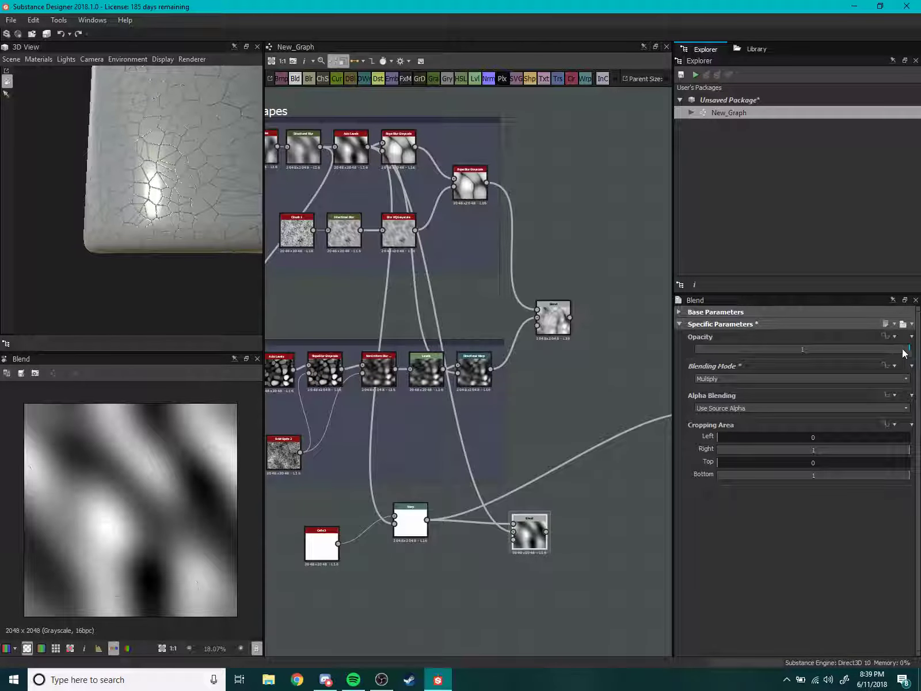
left_click_drag(795, 363, 833, 360)
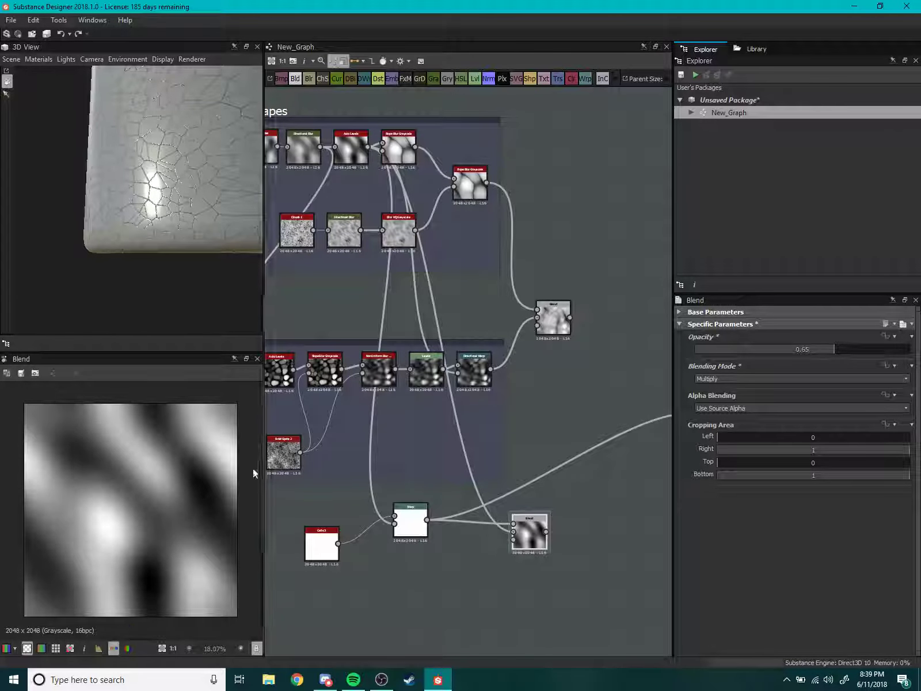
scroll(101, 517, "up", 3)
scroll(132, 505, "up", 2)
scroll(133, 505, "down", 2)
scroll(130, 511, "down", 1)
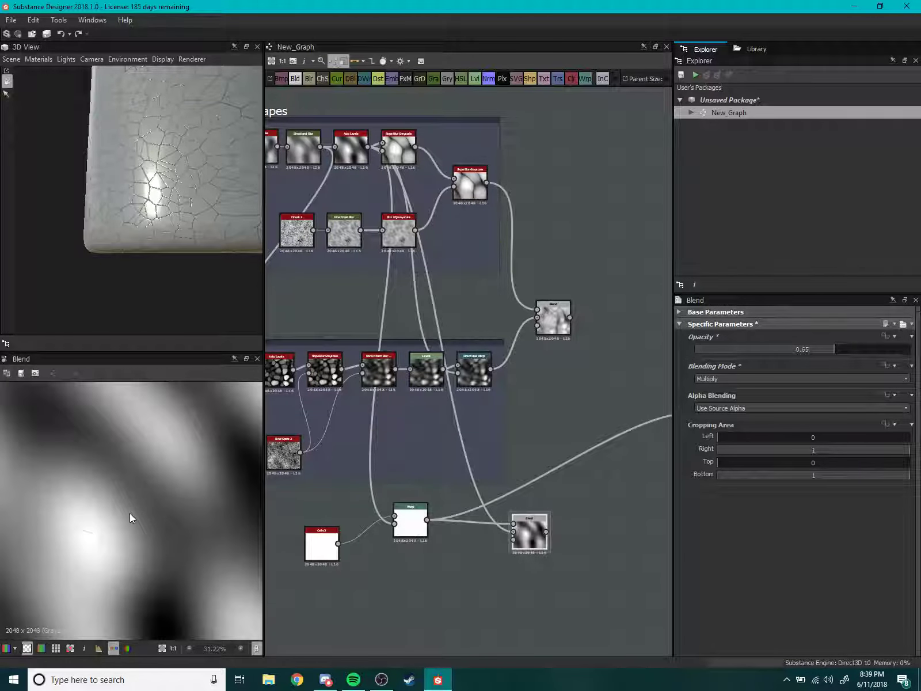
scroll(130, 513, "down", 2)
Connect the new Multiply blend result into the downstream Blend node.
mouse_move(659, 493)
middle_mouse_down()
mouse_move(483, 536)
mouse_move(445, 515)
middle_mouse_up()
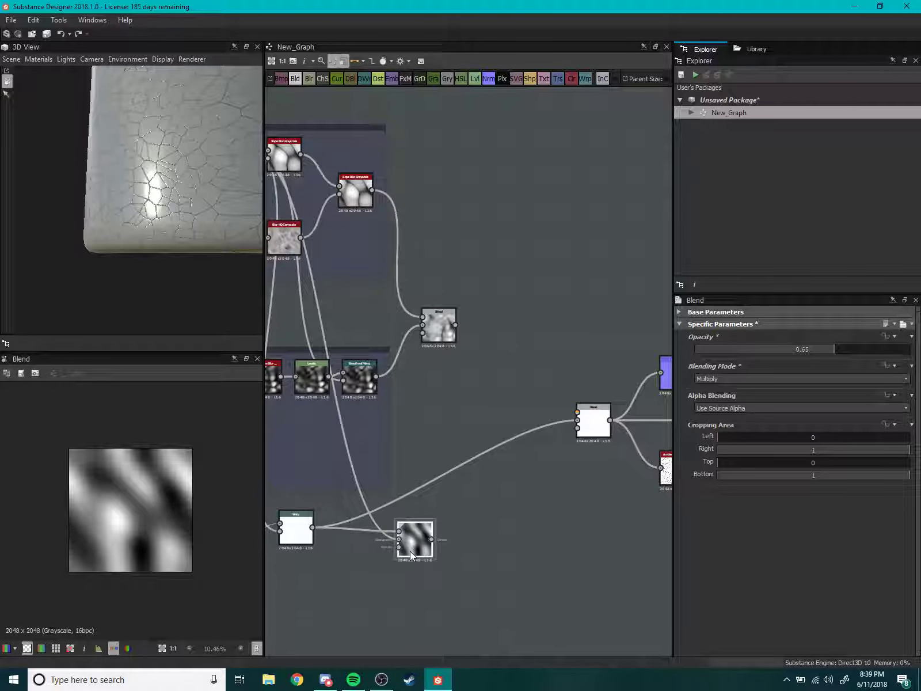
left_click_drag(550, 438, 555, 441)
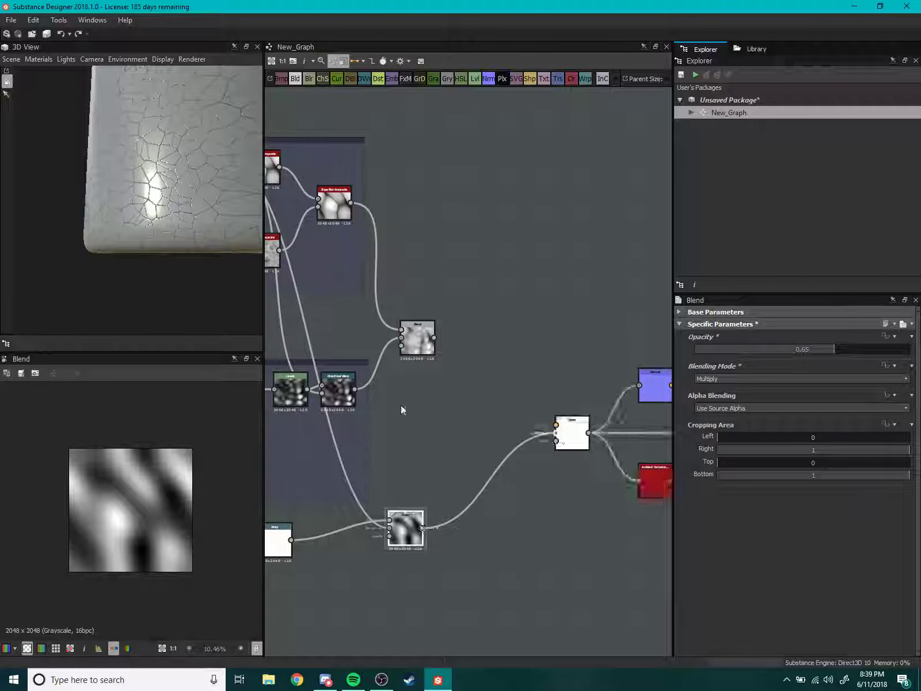
left_click_drag(212, 189, 139, 225)
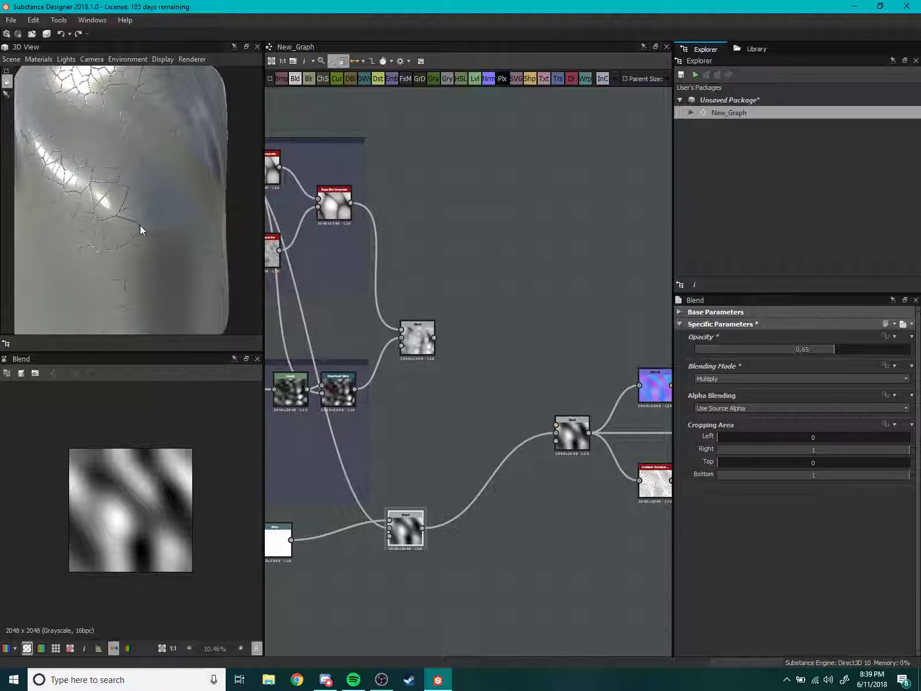
scroll(110, 181, "down", 3)
mouse_move(110, 181)
left_mouse_down()
mouse_move(101, 184)
mouse_move(178, 225)
mouse_move(154, 226)
mouse_move(139, 208)
mouse_move(184, 179)
left_mouse_up()
Switch the downstream Blend node's mode to Subtract.
scroll(179, 231, "up", 5)
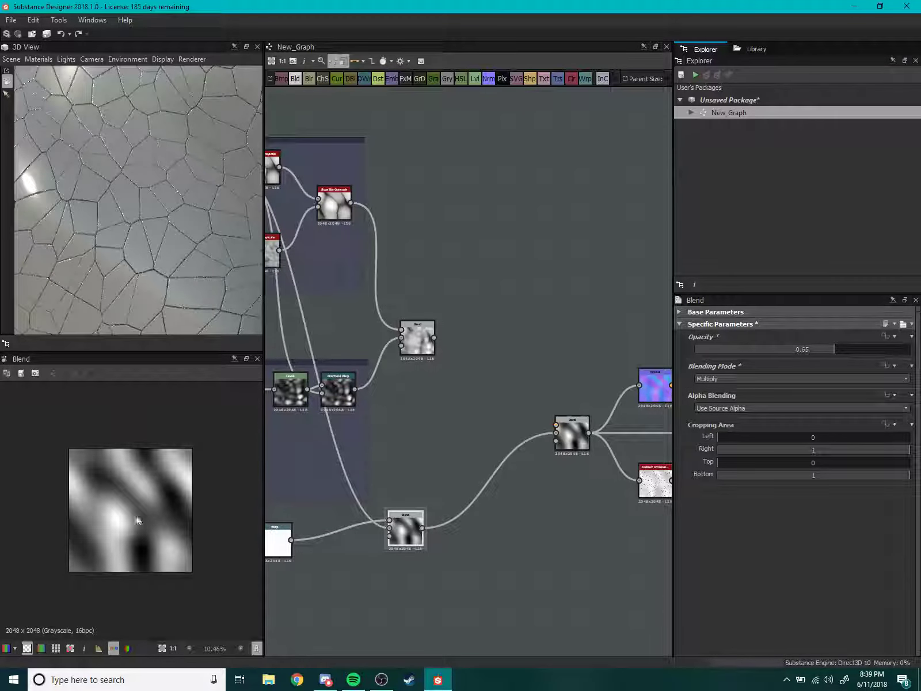
scroll(107, 466, "up", 3)
scroll(86, 493, "up", 2)
scroll(140, 504, "down", 4)
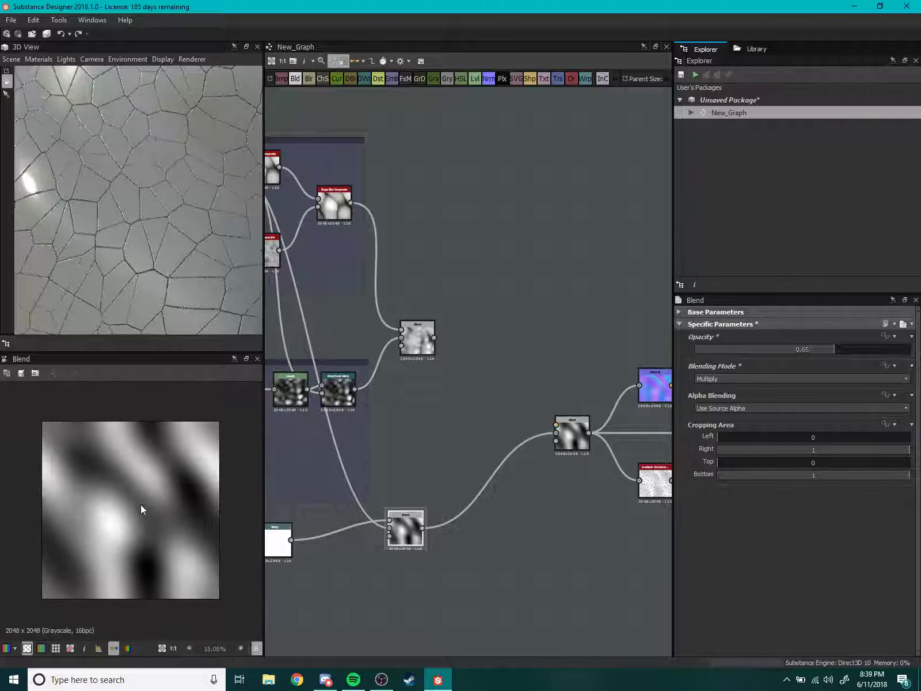
scroll(140, 504, "up", 3)
scroll(454, 557, "up", 2)
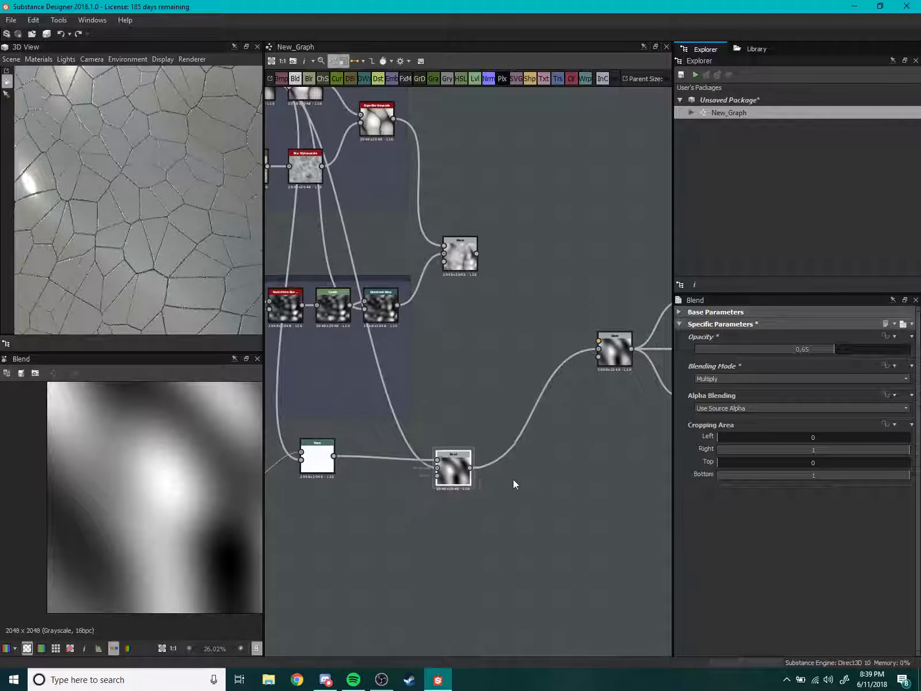
scroll(514, 483, "up", 1)
left_click(708, 379)
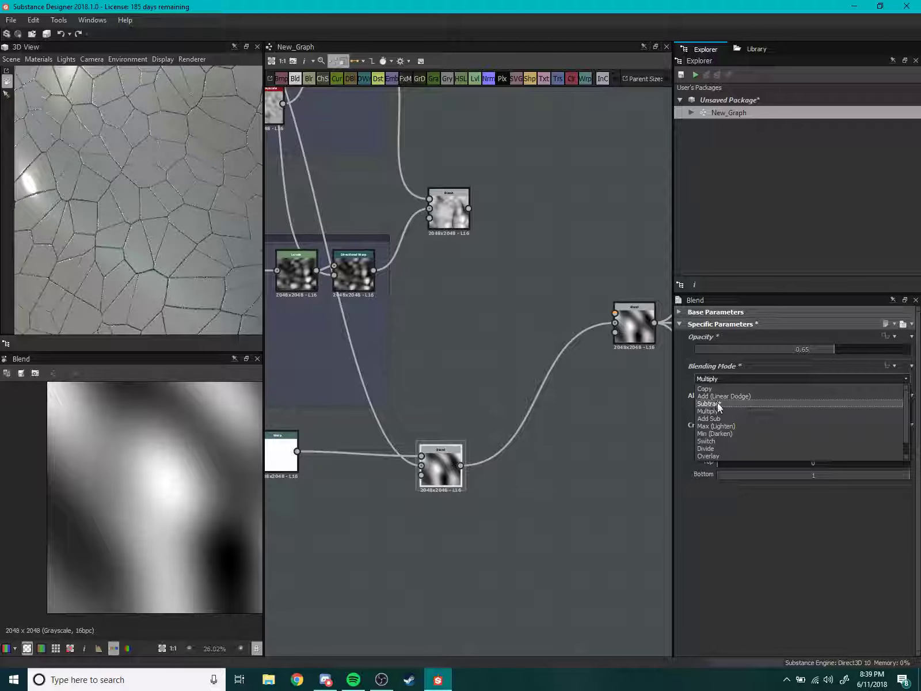
left_click(719, 403)
Tune the Subtract blend opacity, settling on 0.28 so the cracks stay subtle.
scroll(135, 500, "down", 5)
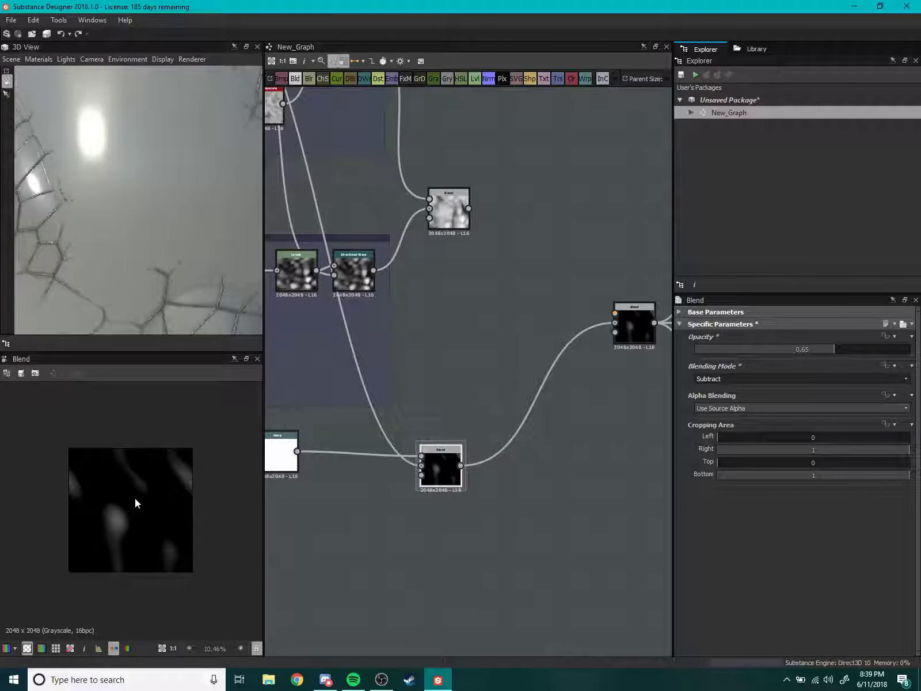
scroll(135, 499, "down", 3)
scroll(138, 491, "up", 7)
scroll(102, 534, "up", 4)
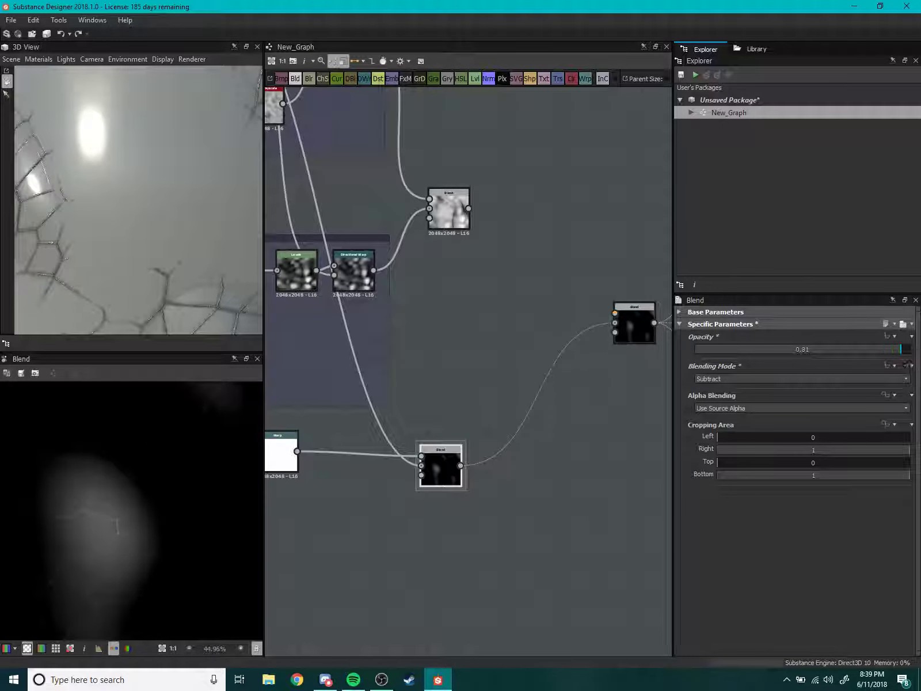
mouse_move(901, 349)
left_mouse_down()
mouse_move(910, 348)
mouse_move(791, 355)
left_mouse_up()
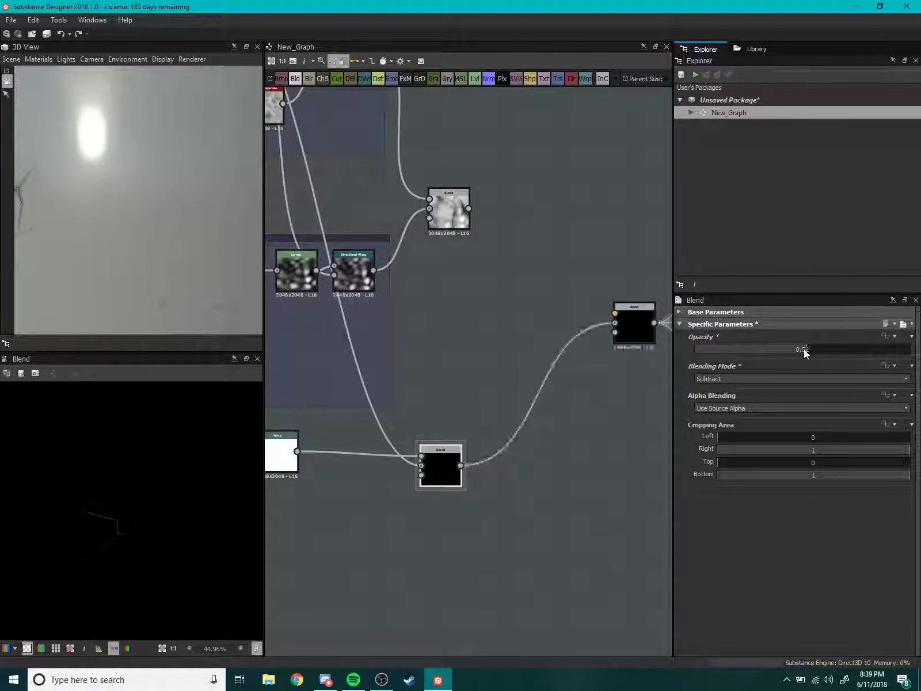
scroll(143, 452, "down", 3)
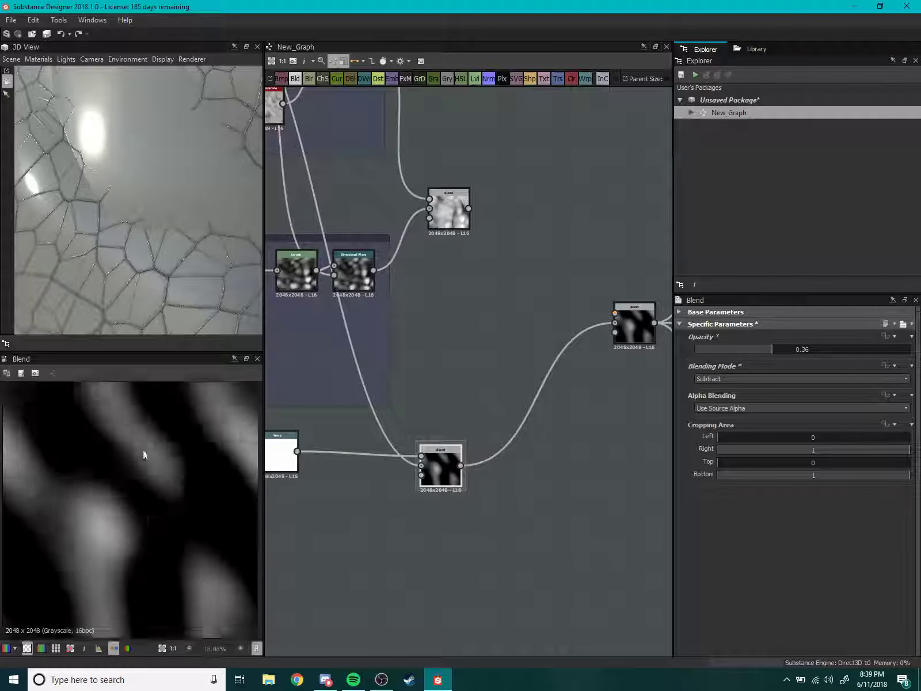
scroll(144, 453, "down", 4)
scroll(171, 227, "down", 5)
mouse_move(171, 228)
left_mouse_down()
mouse_move(164, 273)
mouse_move(178, 288)
left_mouse_up()
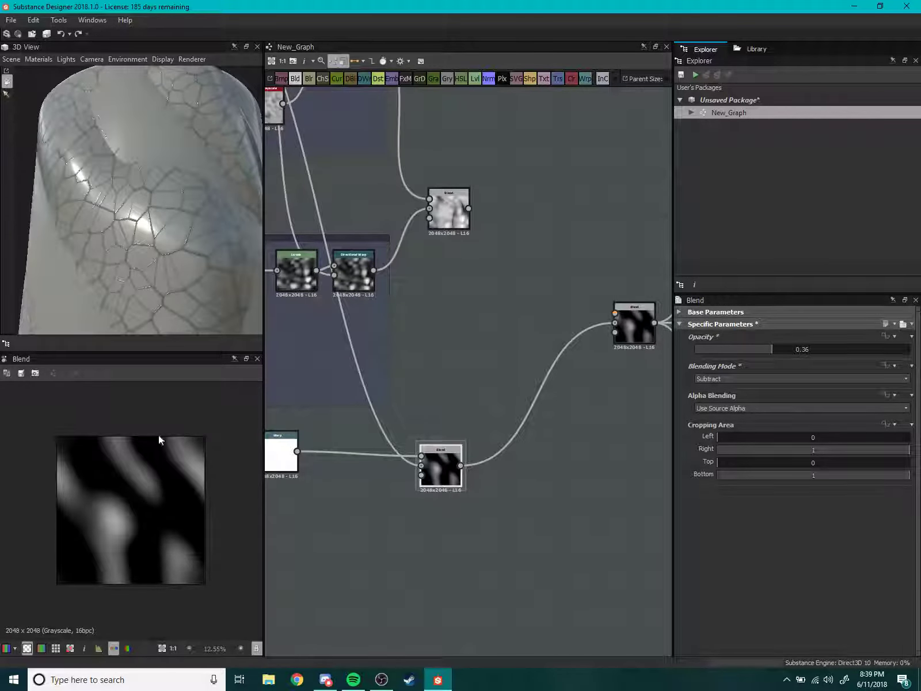
scroll(158, 435, "up", 3)
scroll(143, 525, "down", 2)
left_click_drag(771, 350, 724, 349)
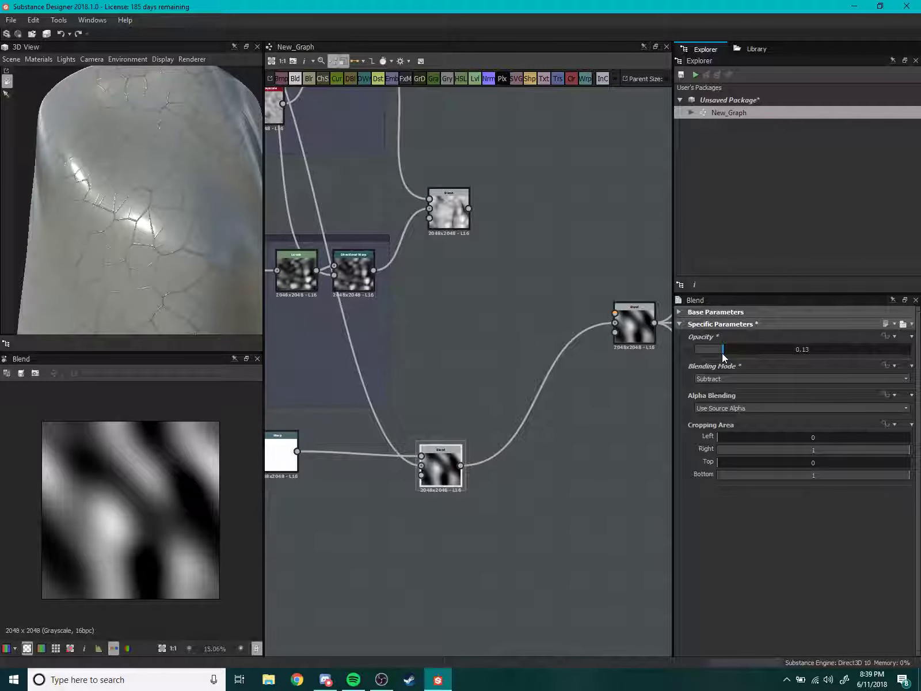
left_click_drag(723, 349, 755, 350)
scroll(99, 270, "down", 3)
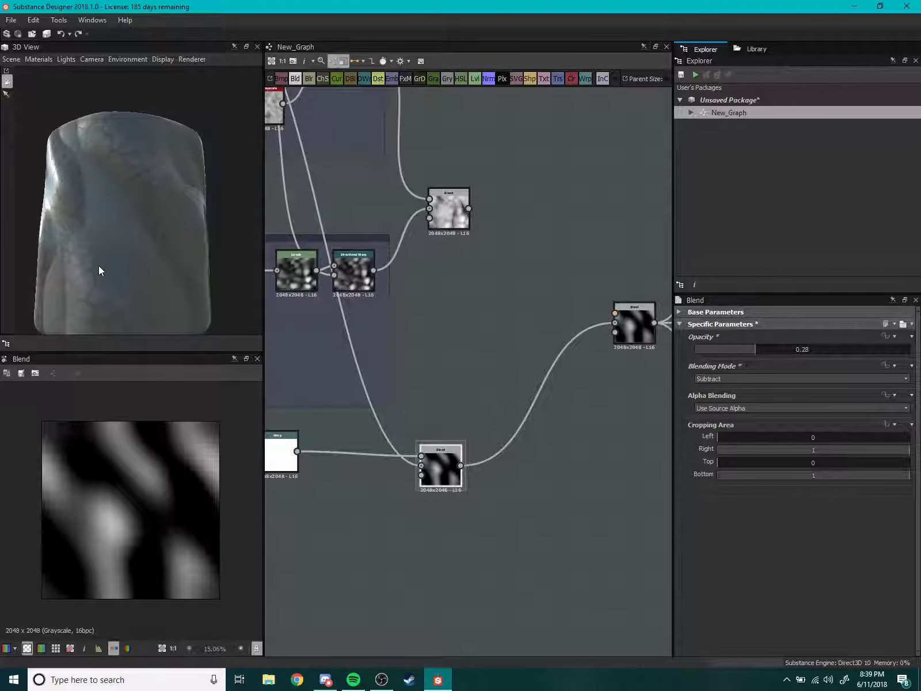
mouse_move(99, 270)
left_mouse_down()
mouse_move(170, 281)
mouse_move(191, 257)
left_mouse_up()
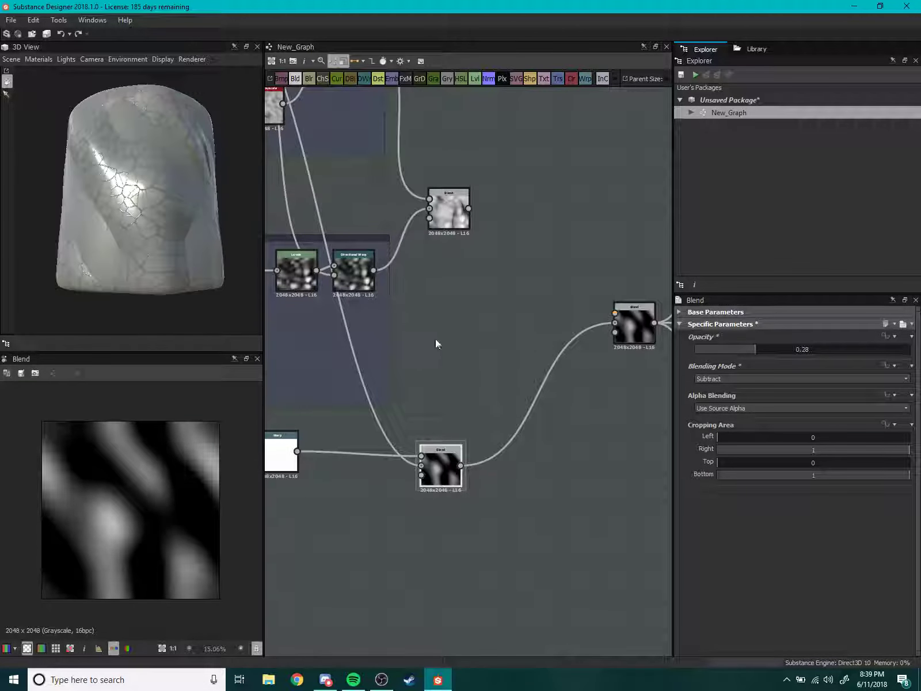
scroll(437, 351, "up", 3)
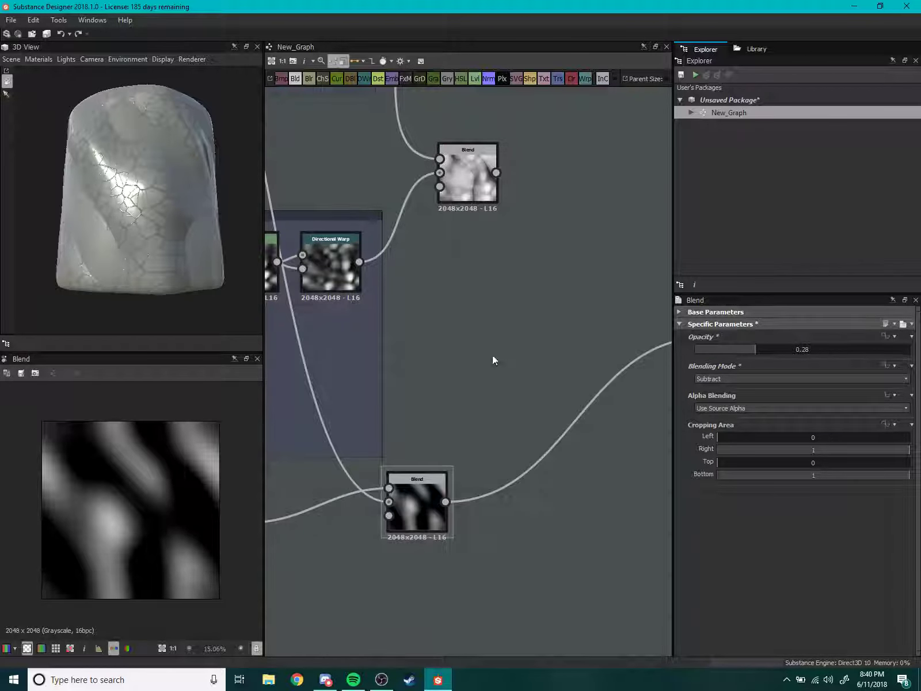
Select the lower Blend node and try the Soft Light blending mode.
key("space")
key("Escape")
left_click(433, 514)
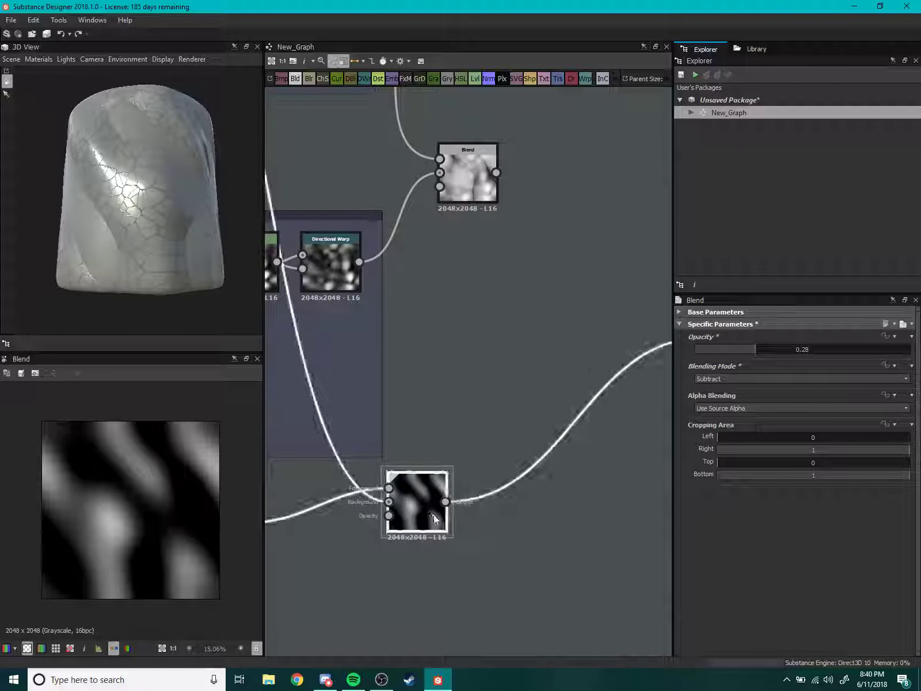
left_click(741, 380)
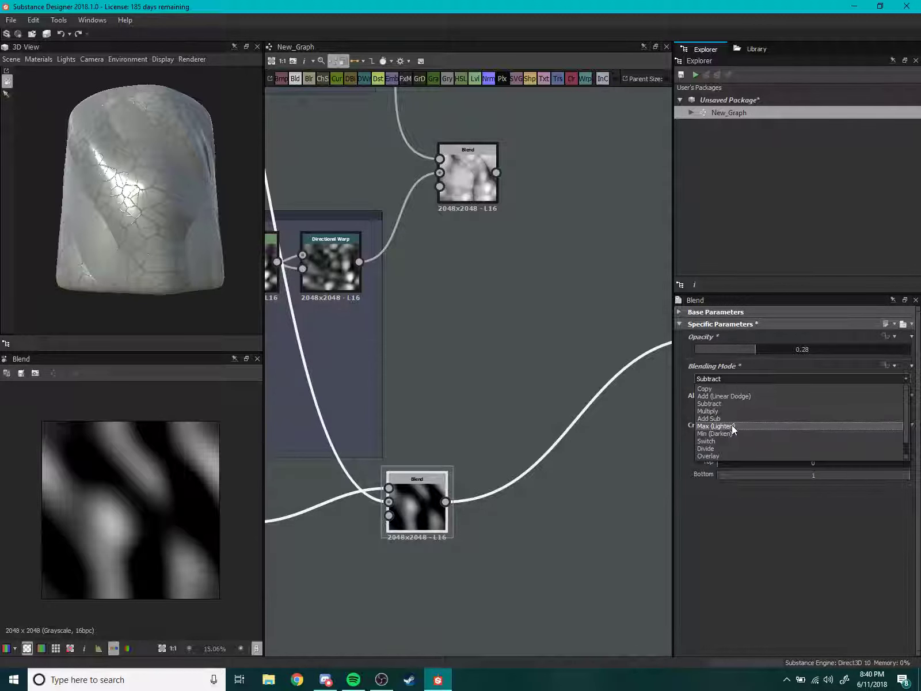
left_click(714, 448)
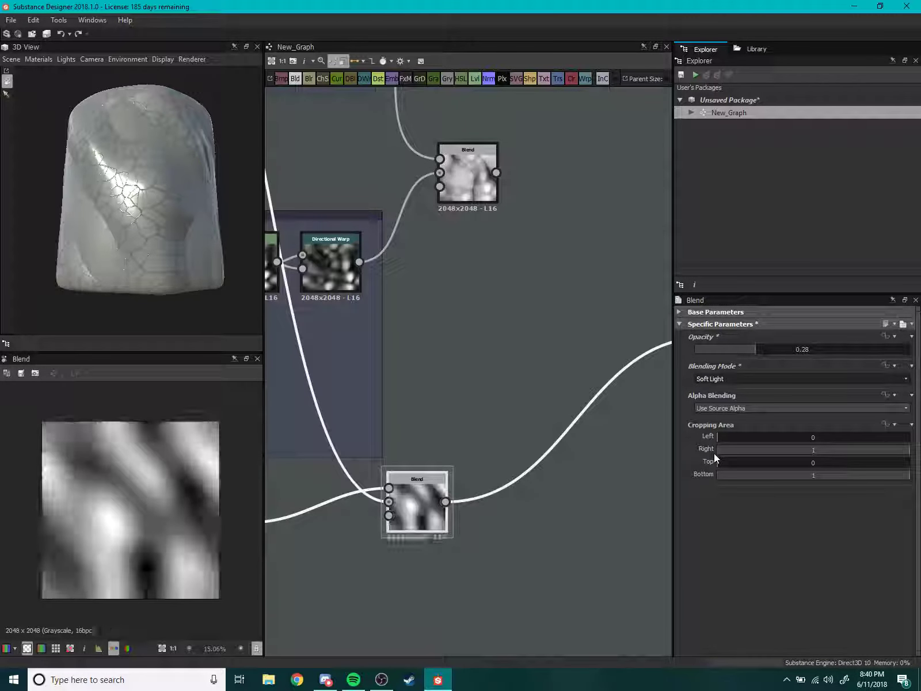
Step the lower Blend's mode through Overlay and Max (Lighten) to Copy.
key("Up")
key("Up")
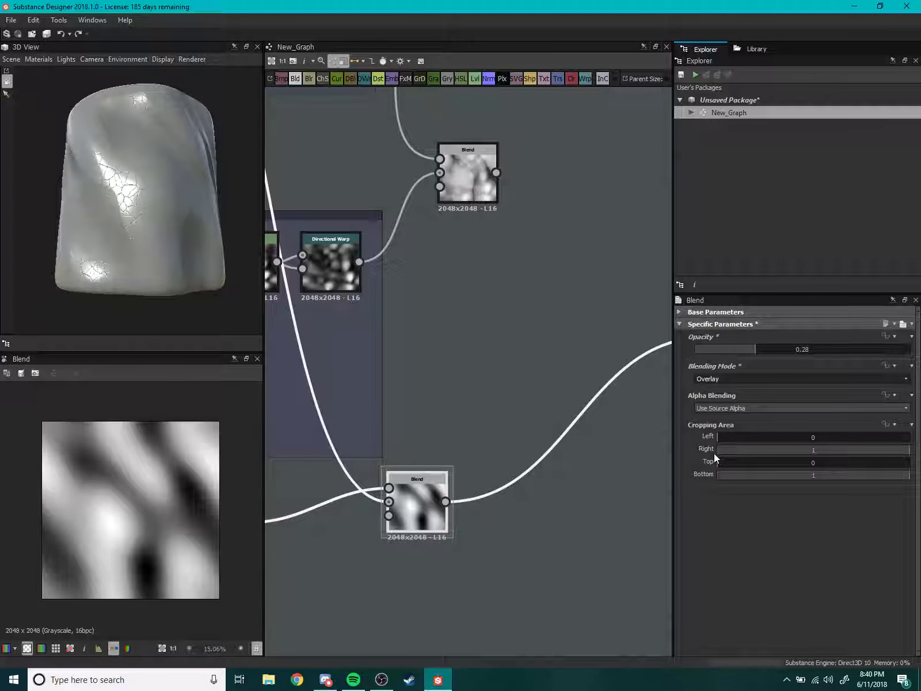
key("Up")
key("Up")
key("Up")
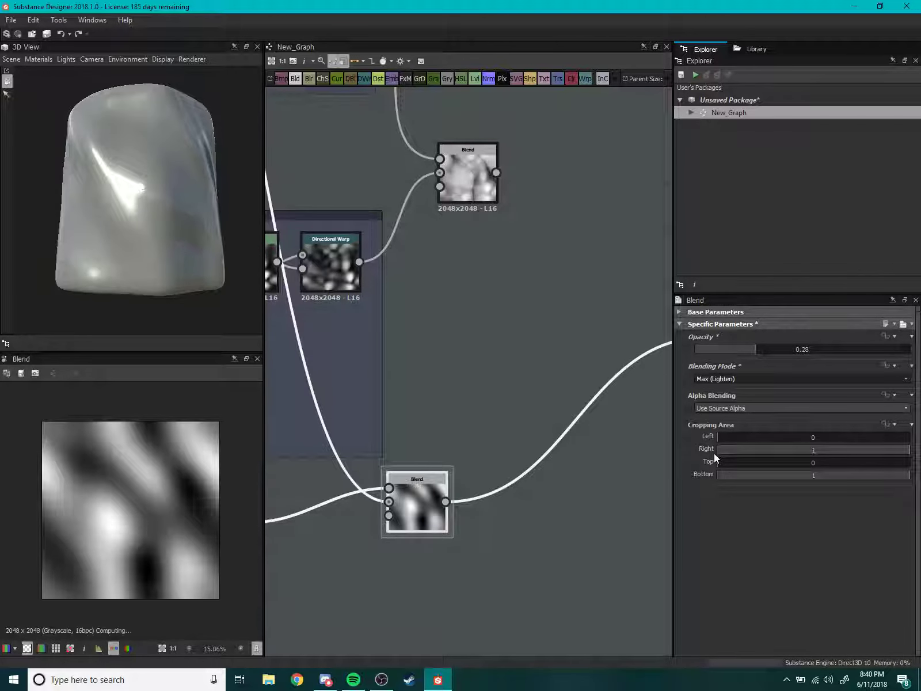
key("Up")
key("Up")
key("Up")
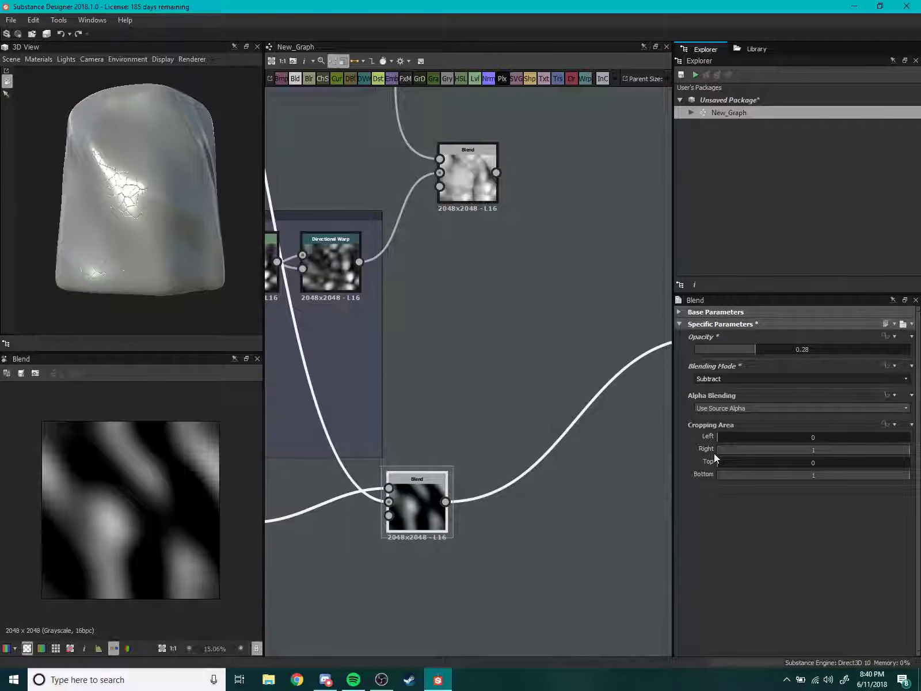
key("Up")
key("Up")
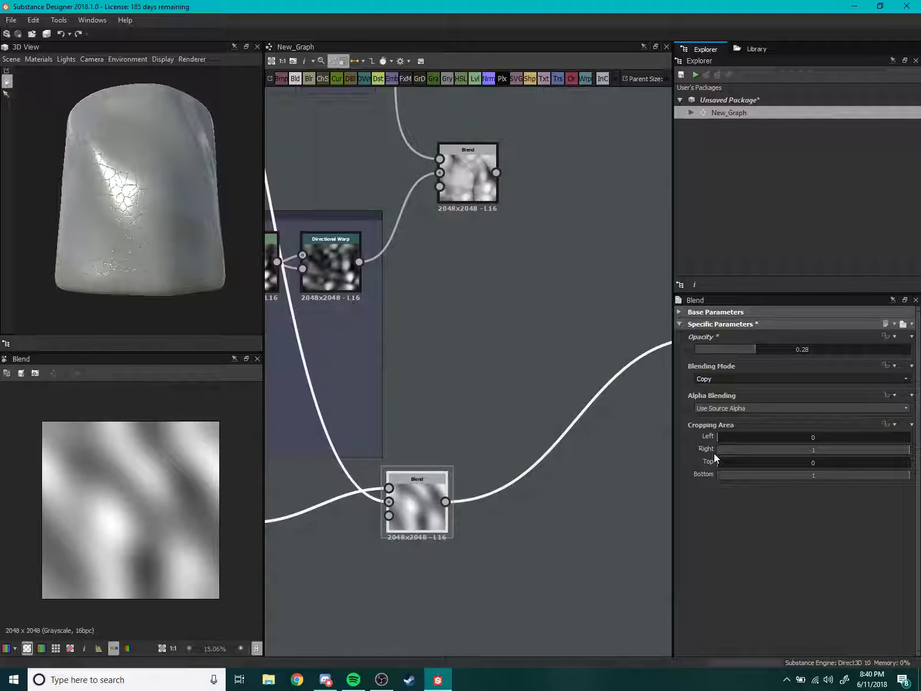
mouse_move(426, 397)
middle_mouse_down()
mouse_move(528, 339)
mouse_move(567, 304)
middle_mouse_up()
scroll(541, 364, "down", 2)
scroll(541, 363, "down", 3)
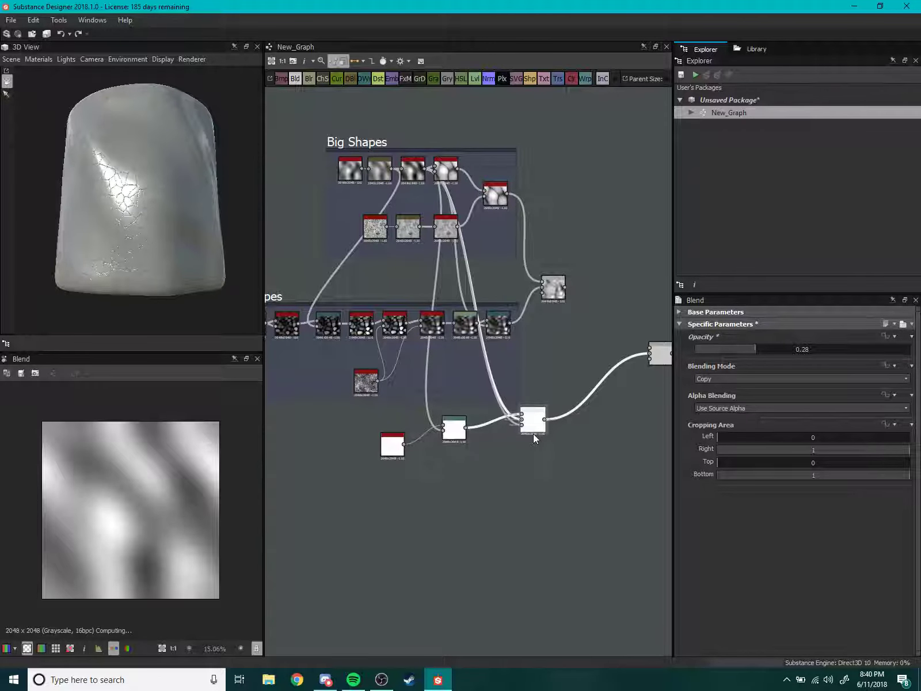
scroll(543, 435, "up", 5)
scroll(506, 410, "up", 3)
Disconnect the wire from the lower Blend's Background input.
left_click_drag(457, 384, 499, 406)
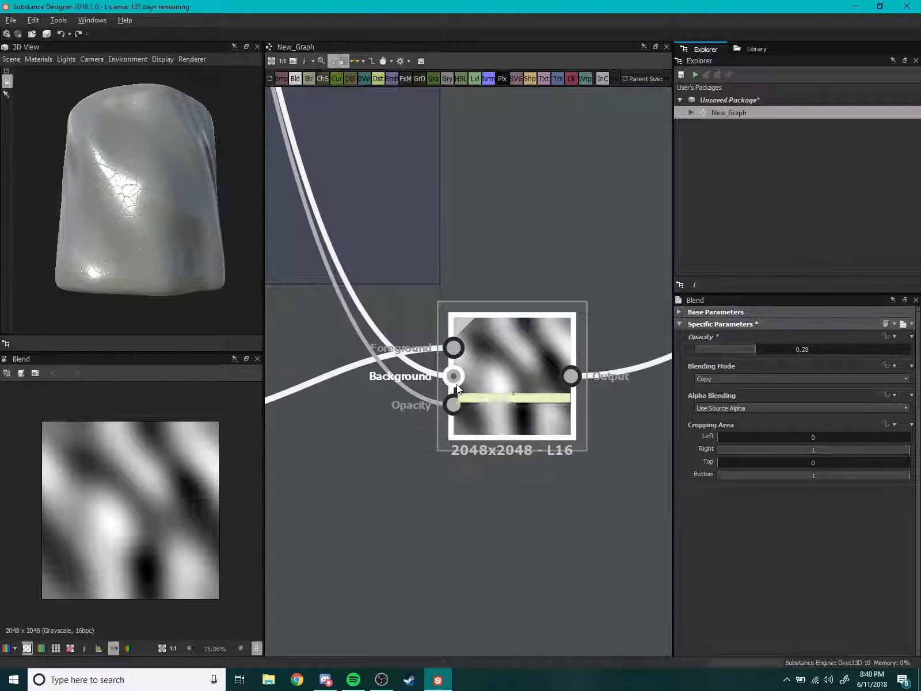
scroll(502, 406, "up", 2)
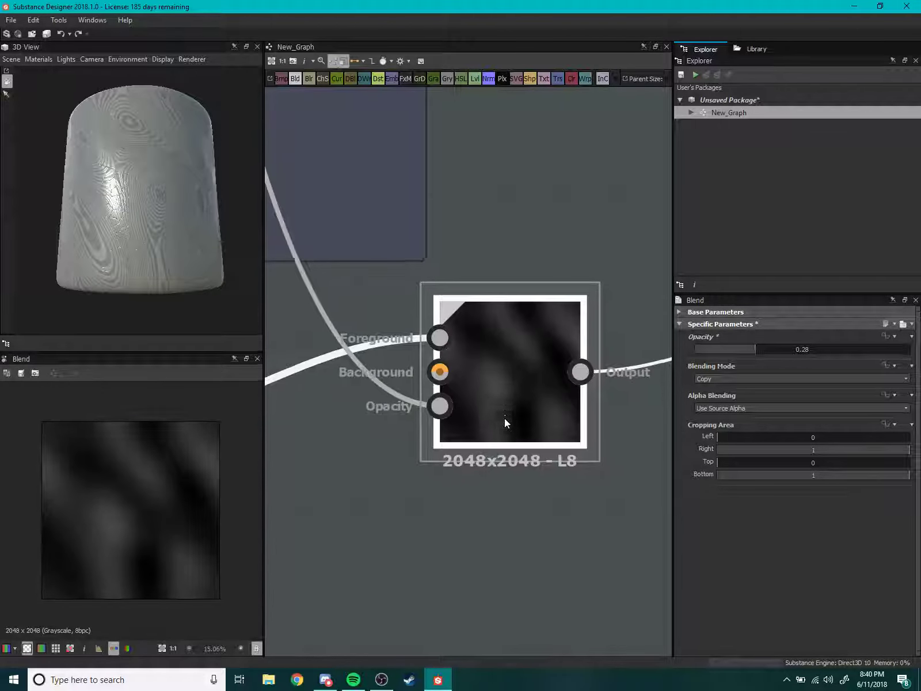
scroll(128, 515, "up", 1)
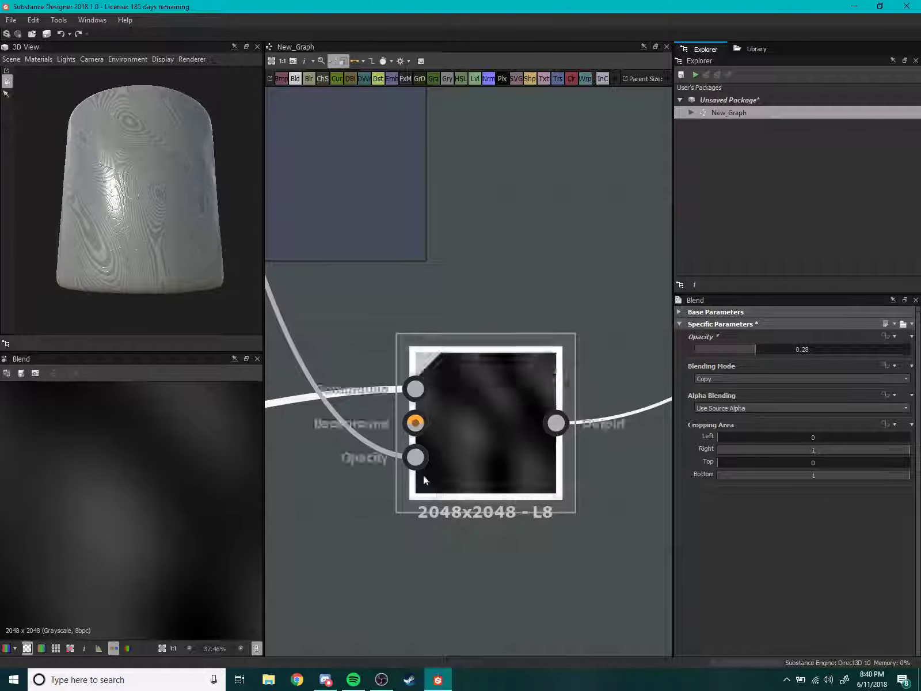
scroll(201, 495, "down", 2)
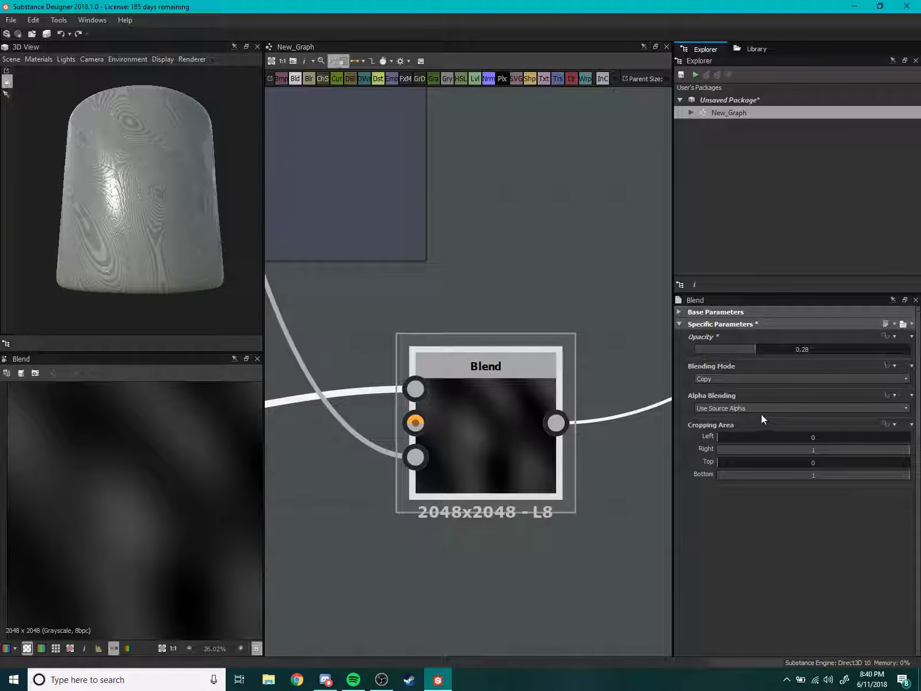
Raise the Copy-mode Blend's opacity to 0.69.
mouse_move(756, 348)
left_mouse_down()
mouse_move(910, 348)
mouse_move(841, 349)
left_mouse_up()
scroll(526, 382, "down", 2)
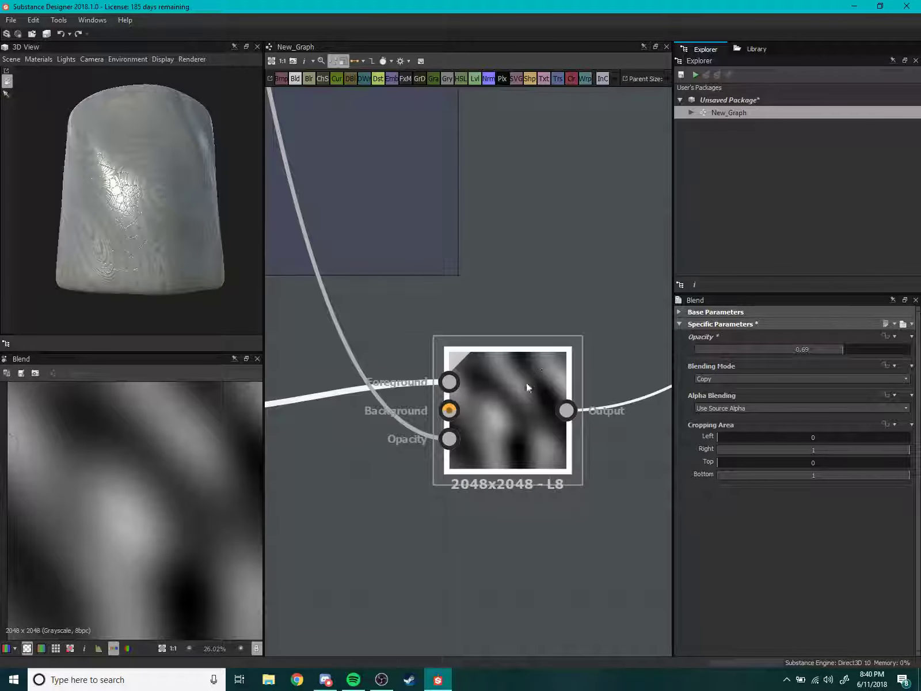
scroll(526, 382, "down", 2)
scroll(452, 403, "up", 1)
Move the Copy-mode Blend node beside the Warp node.
middle_click_drag(451, 403, 483, 398)
scroll(451, 474, "down", 2)
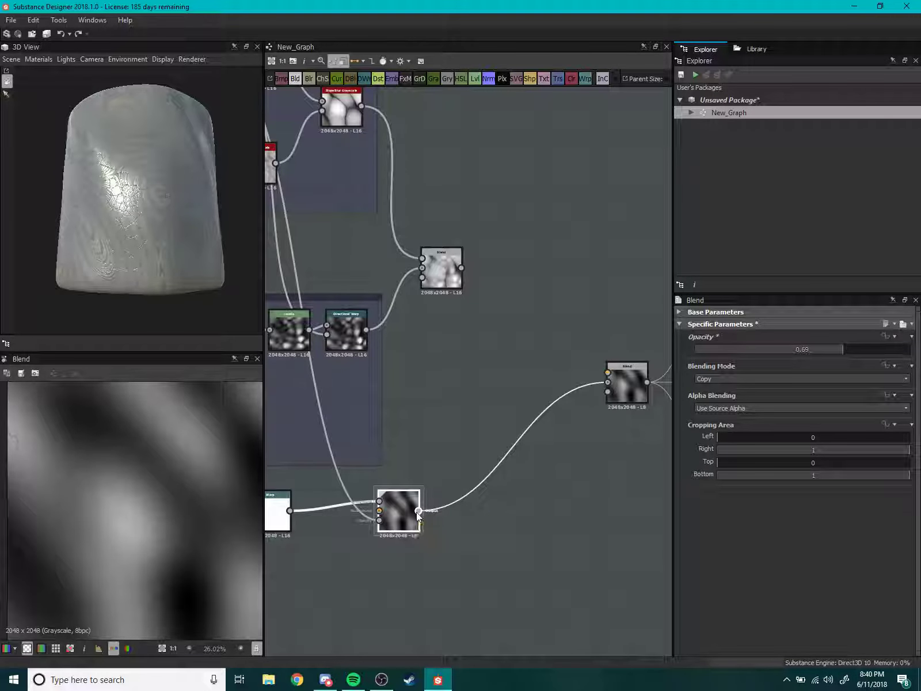
scroll(161, 240, "up", 5)
scroll(147, 245, "up", 2)
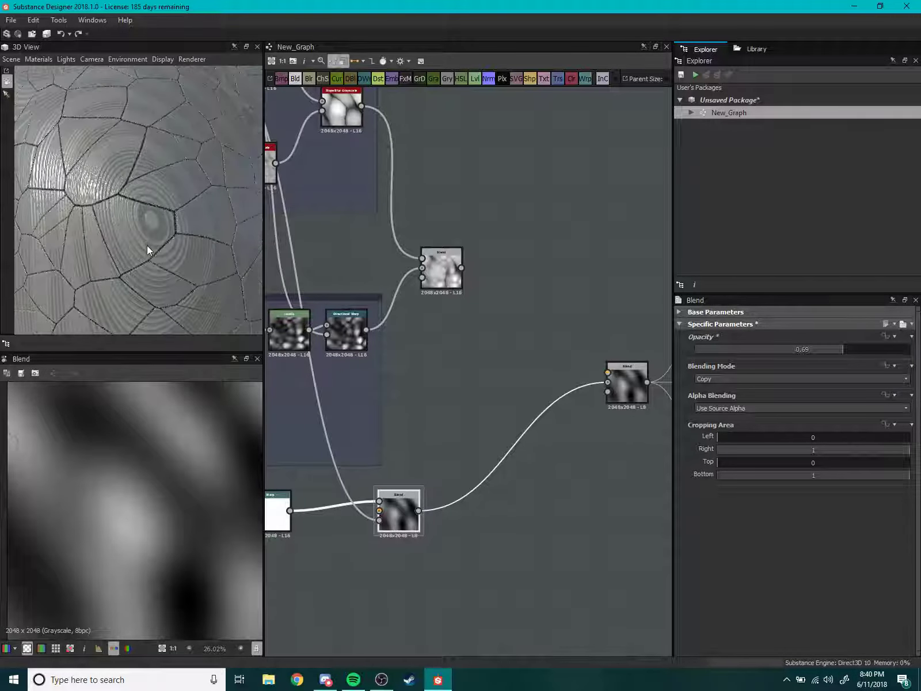
scroll(143, 245, "up", 2)
scroll(144, 245, "up", 3)
scroll(144, 246, "down", 3)
scroll(144, 245, "down", 2)
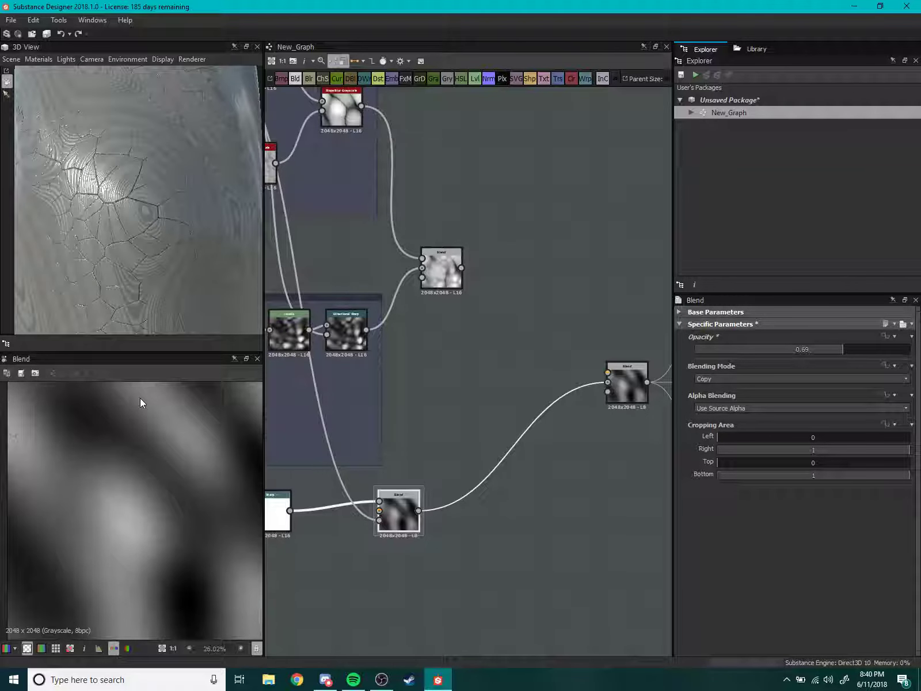
scroll(139, 398, "down", 3)
scroll(205, 514, "up", 3)
middle_click_drag(404, 507, 452, 442)
left_click_drag(451, 442, 408, 472)
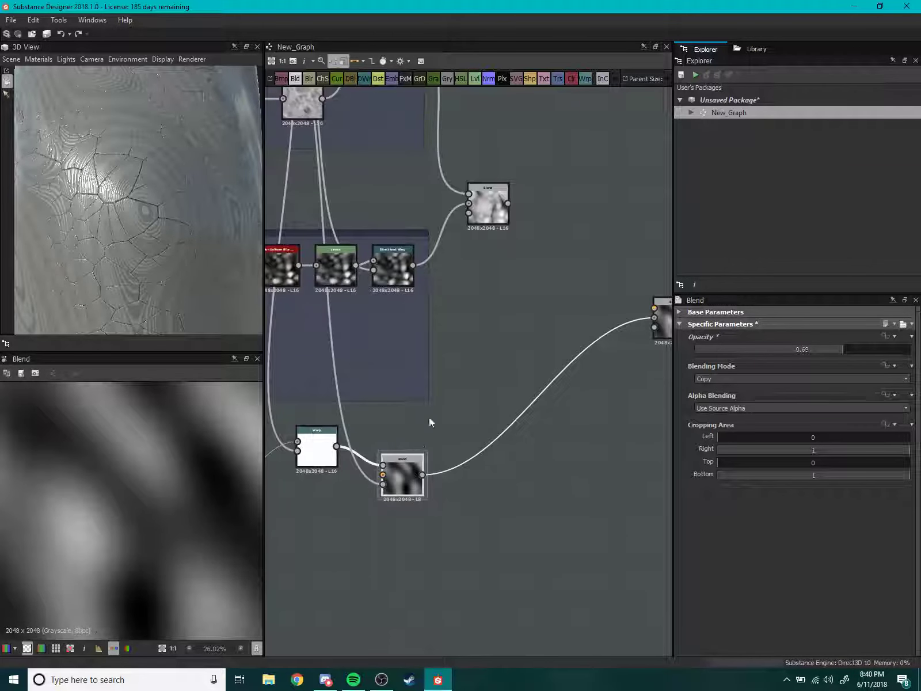
scroll(437, 432, "up", 3)
middle_click_drag(443, 403, 449, 339)
key("space")
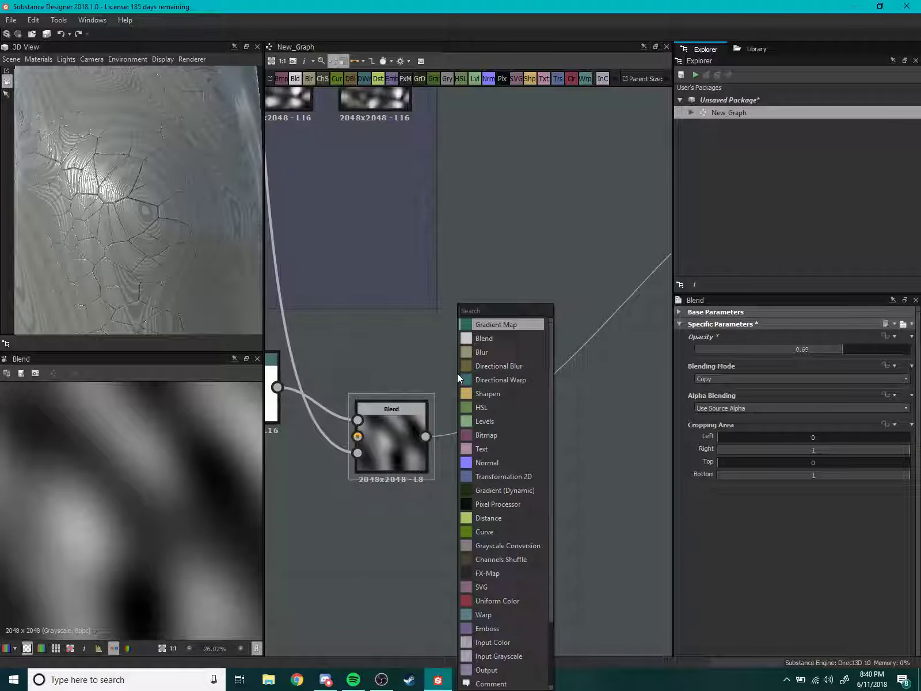
Add a Directional Blur after the lower Blend and feed the Blend output into it.
key("Down")
key("Down")
key("Return")
left_click_drag(457, 378, 505, 400)
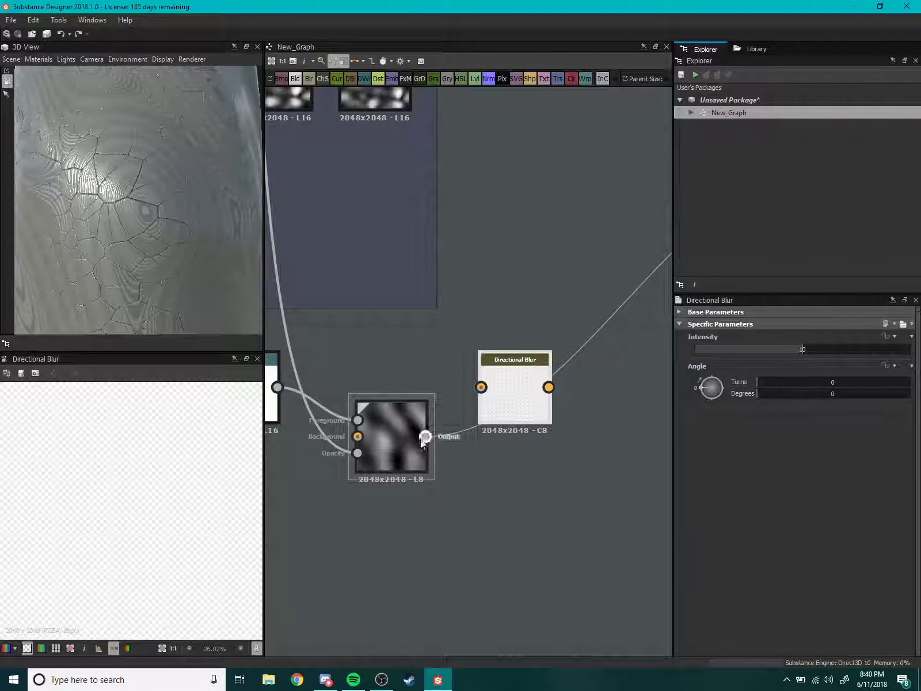
mouse_move(425, 436)
left_mouse_down()
mouse_move(481, 385)
mouse_move(522, 446)
left_mouse_up()
Set the Directional Blur to intensity 0.91 and angle -130°.
scroll(133, 517, "up", 4)
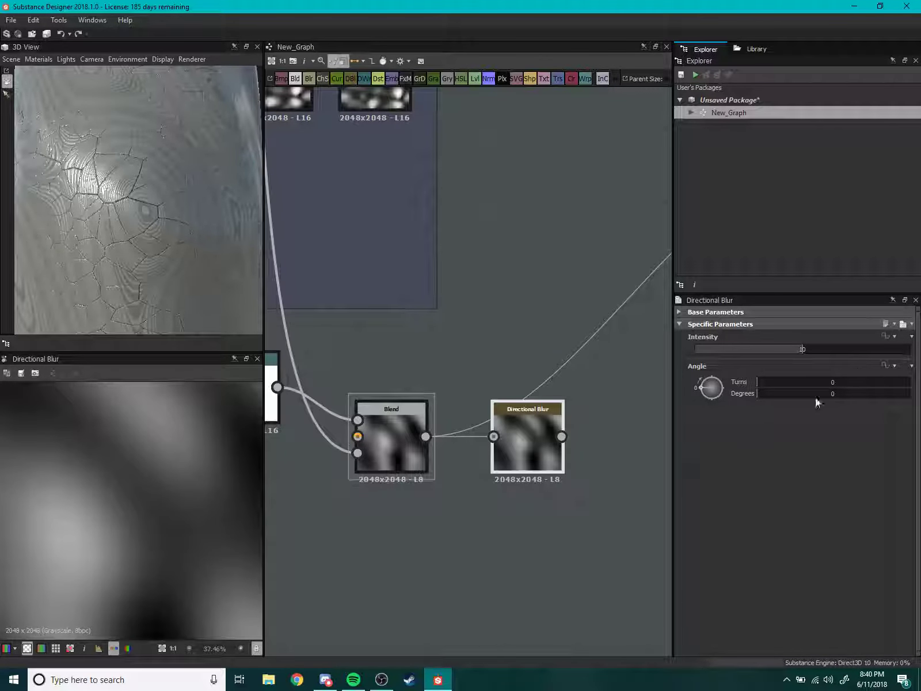
mouse_move(802, 349)
left_mouse_down()
mouse_move(709, 349)
mouse_move(704, 365)
mouse_move(721, 398)
left_mouse_up()
scroll(463, 459, "down", 3)
middle_click_drag(492, 415, 483, 442)
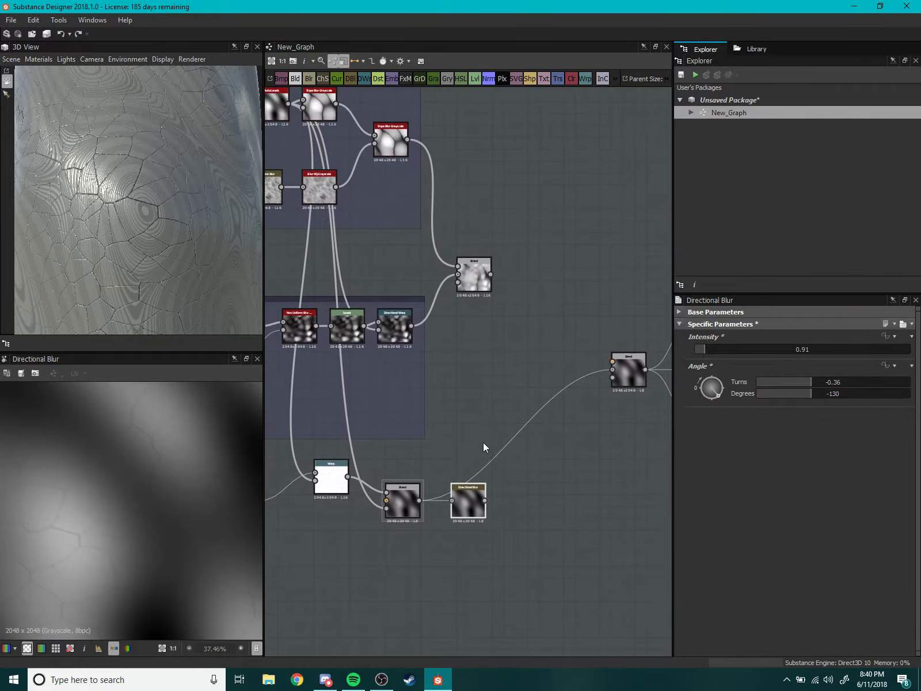
Connect the Directional Blur output into the right-hand Blend and nudge the node left.
left_click_drag(484, 502, 612, 369)
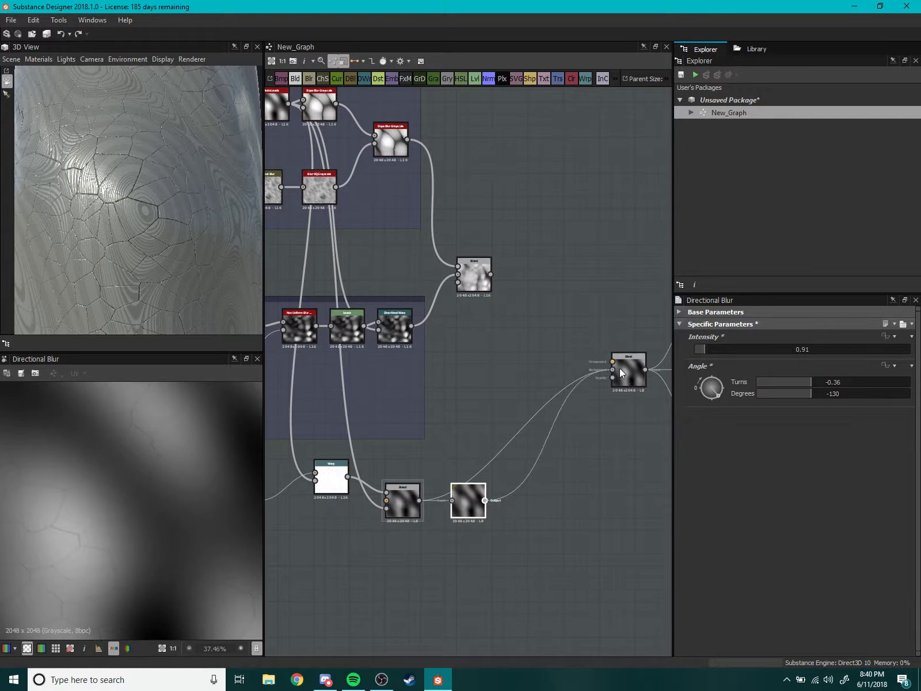
scroll(168, 265, "down", 5)
scroll(157, 254, "up", 5)
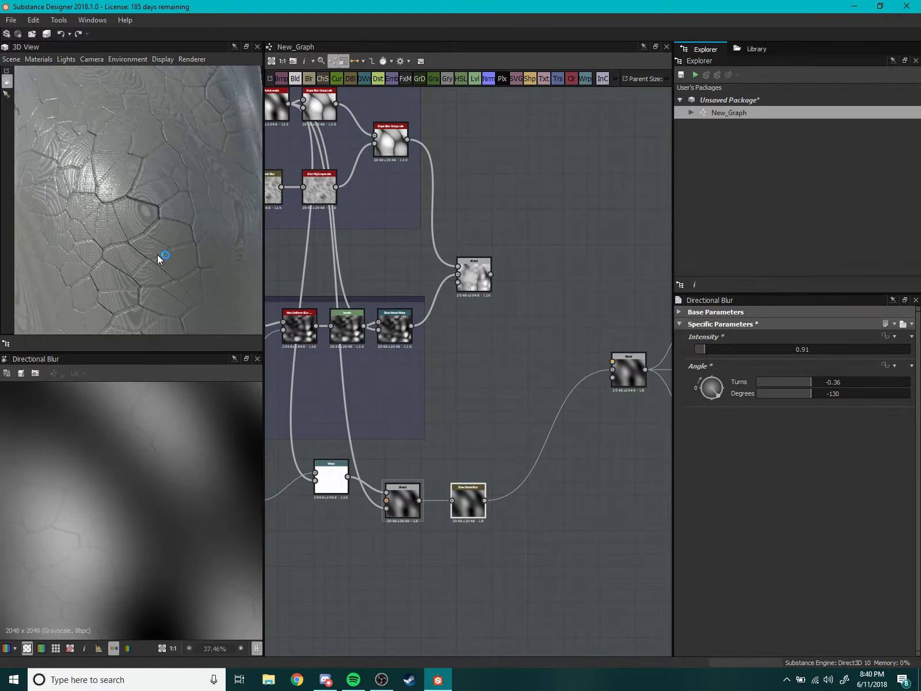
scroll(145, 254, "down", 5)
mouse_move(478, 488)
left_mouse_down()
mouse_move(446, 487)
mouse_move(457, 487)
left_mouse_up()
scroll(513, 333, "up", 3)
Add a new Blend node with the upper Blend wired into its Background input.
right_click(454, 310)
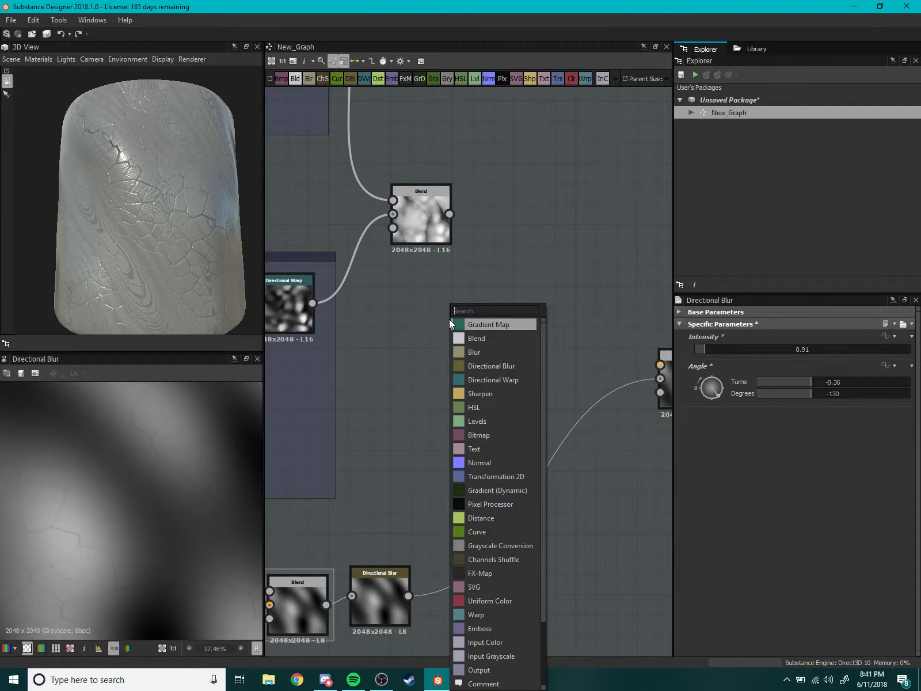
key("Escape")
left_click_drag(443, 316, 546, 317)
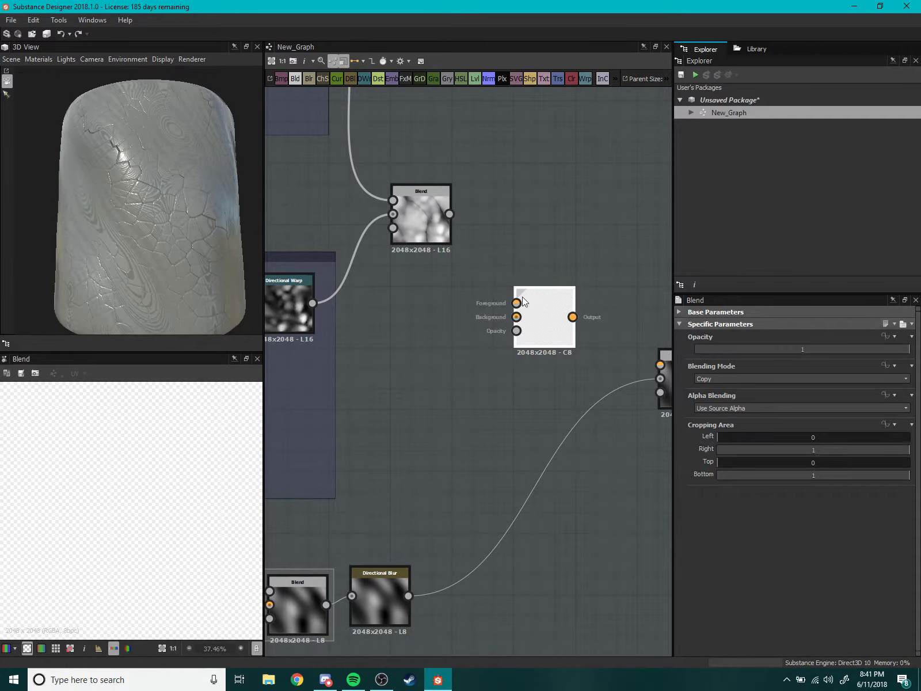
left_click_drag(449, 214, 516, 317)
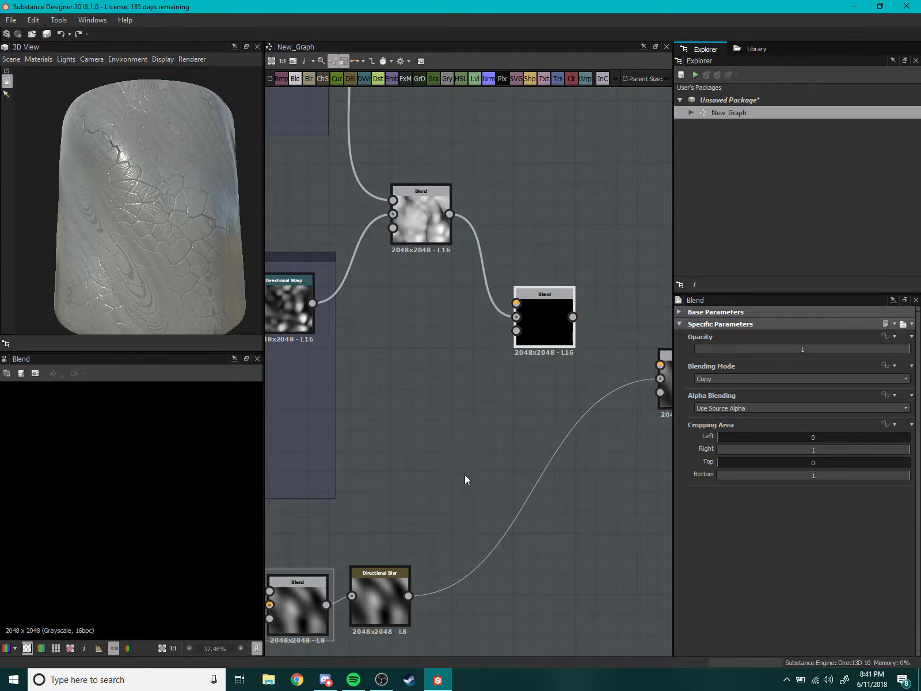
mouse_move(408, 596)
left_mouse_down()
mouse_move(494, 313)
mouse_move(541, 312)
left_mouse_up()
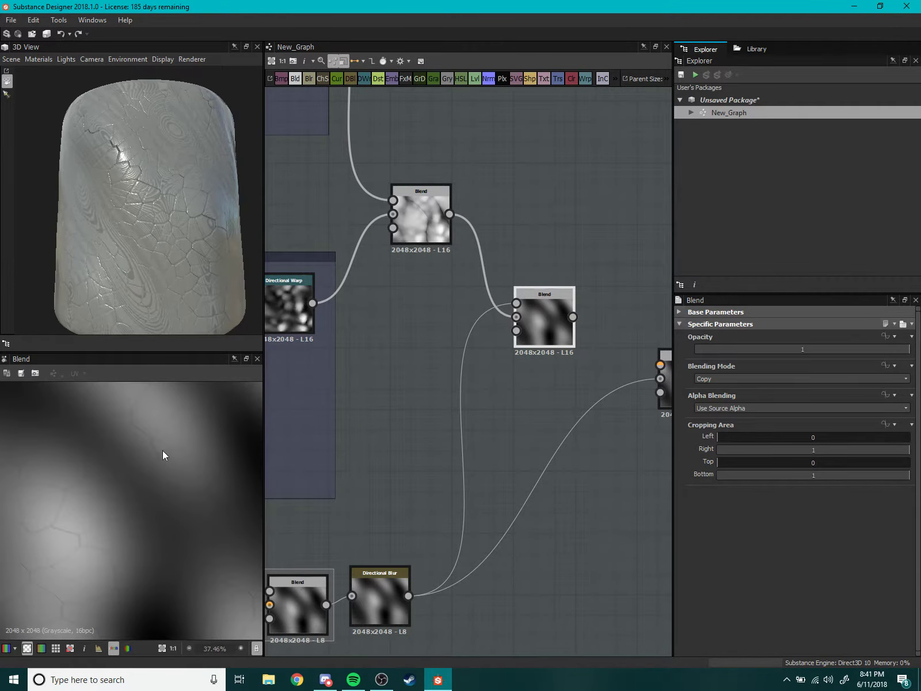
scroll(163, 450, "down", 3)
Set the new Blend to Multiply at about 0.27 opacity.
left_click(712, 377)
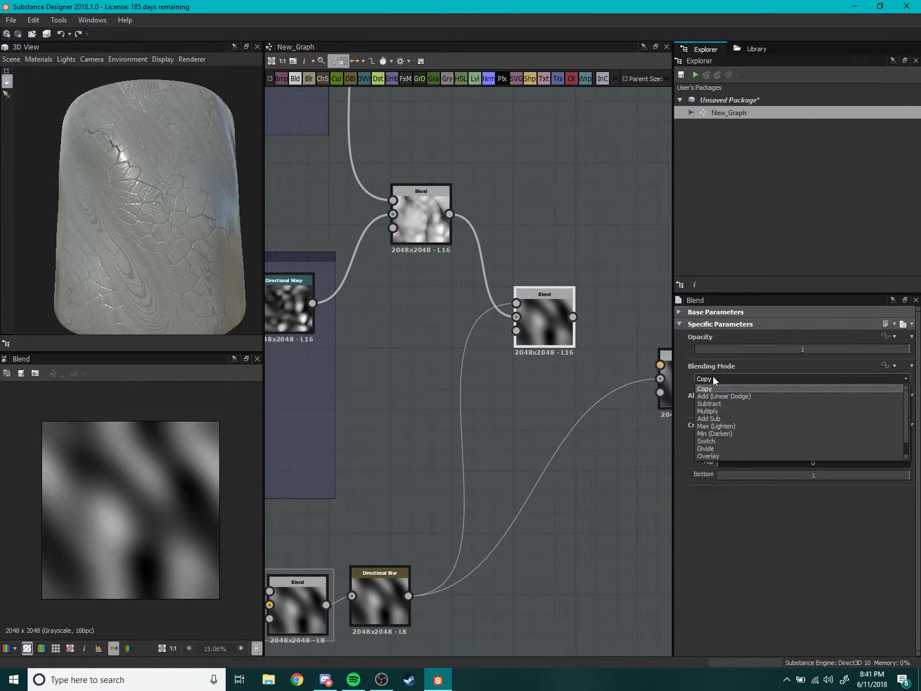
left_click(730, 405)
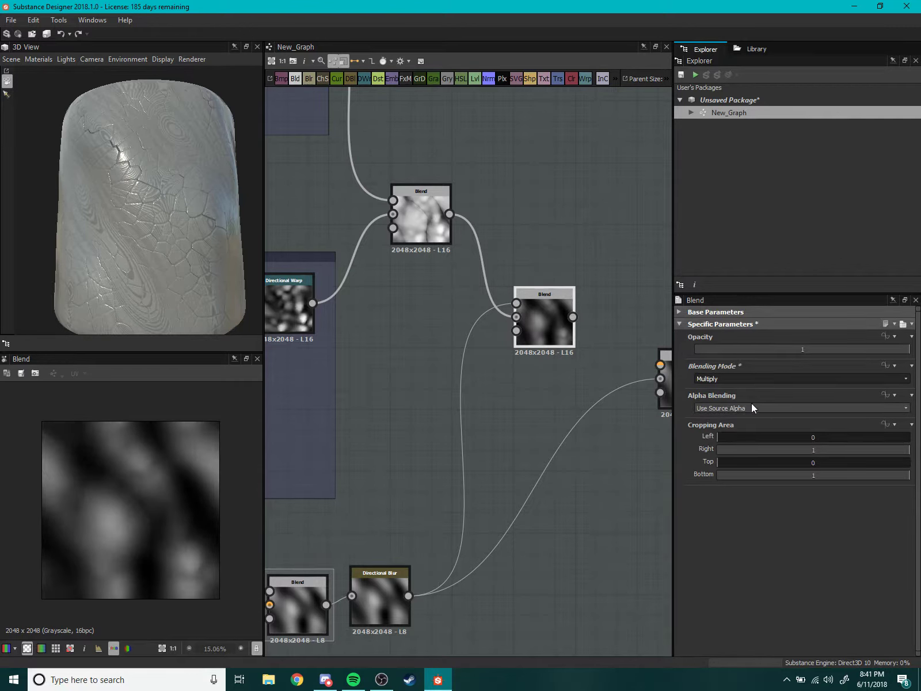
left_click_drag(871, 350, 744, 349)
scroll(102, 507, "up", 4)
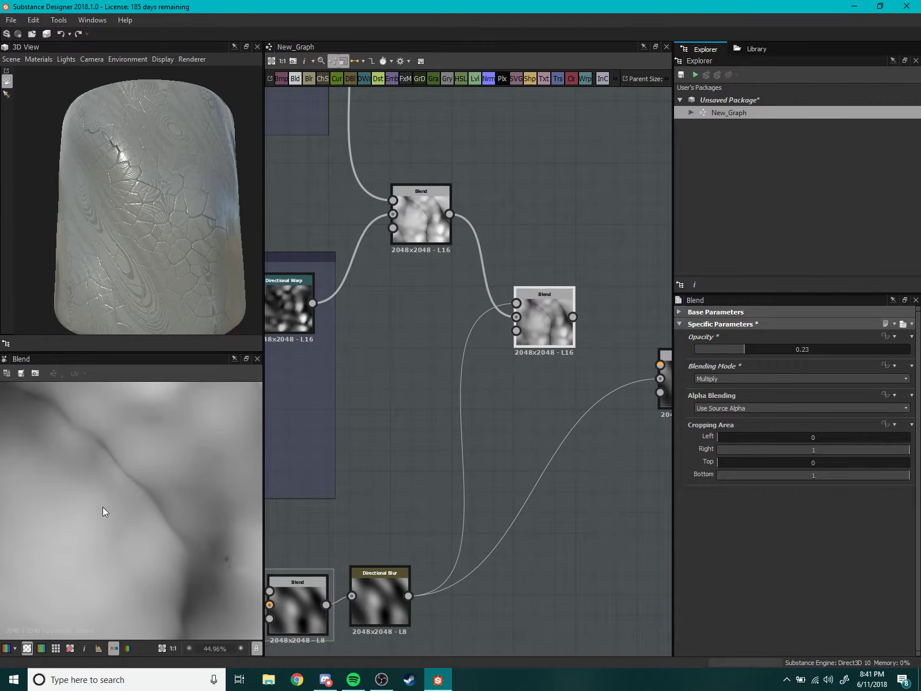
scroll(130, 496, "down", 5)
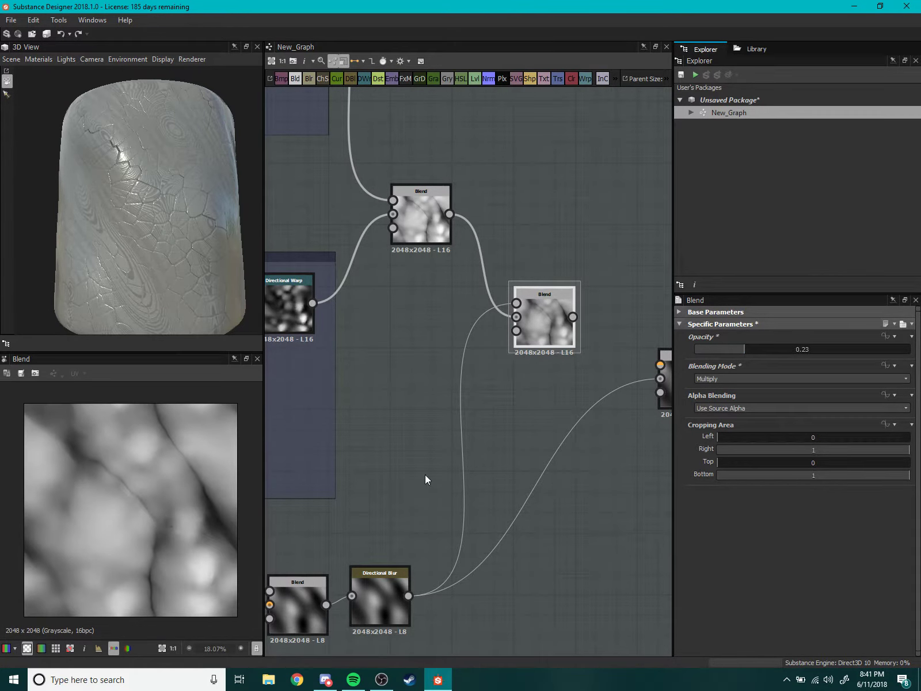
Cycle through Max (Lighten) and Divide to Overlay and restore opacity to 1.
left_click(734, 377)
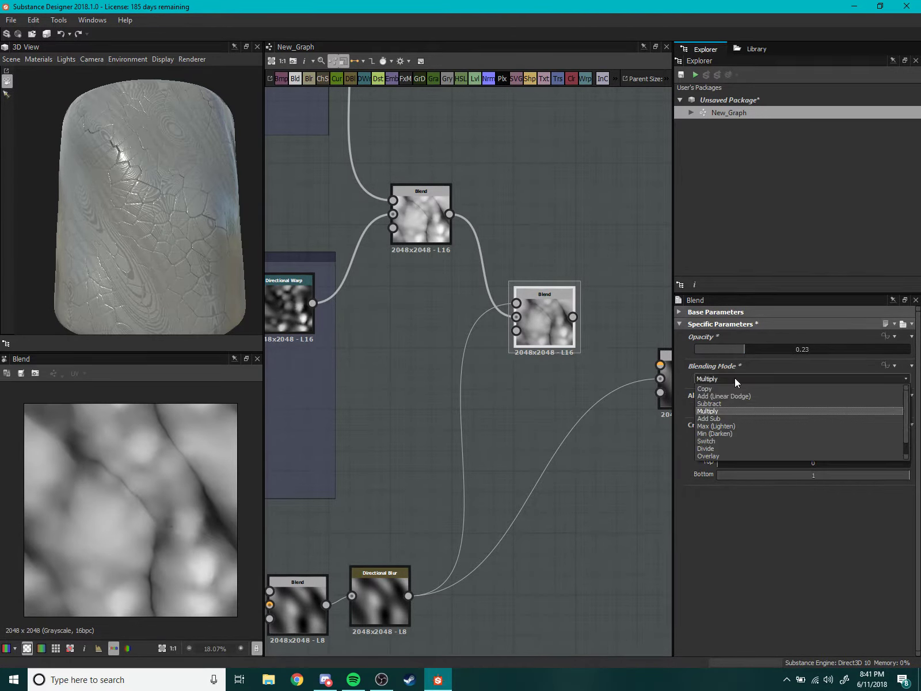
left_click(719, 414)
key("Down")
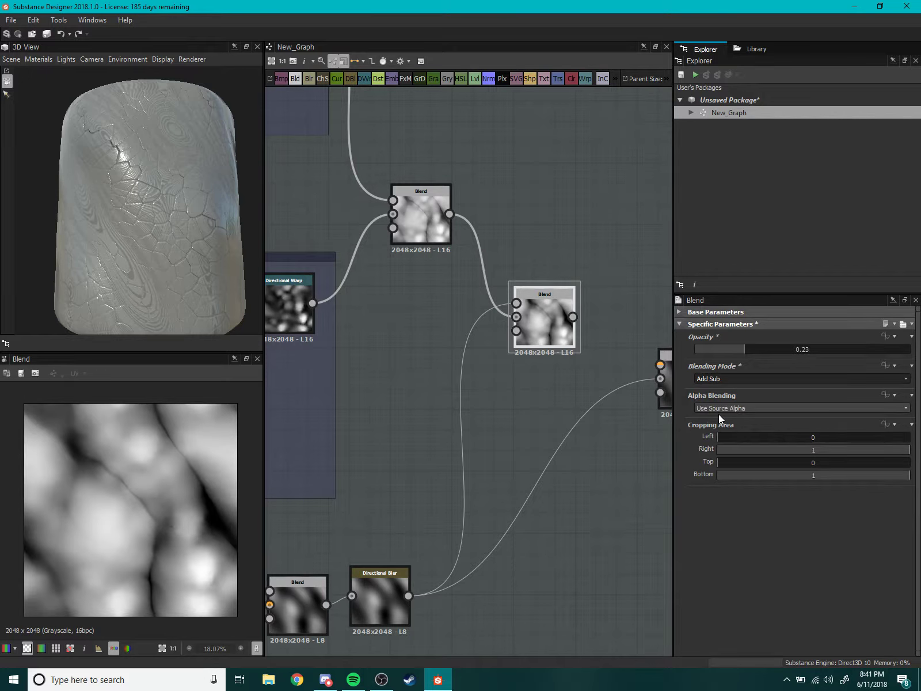
key("Down")
key("Up")
key("Down")
key("Down")
key("Down")
key("Down")
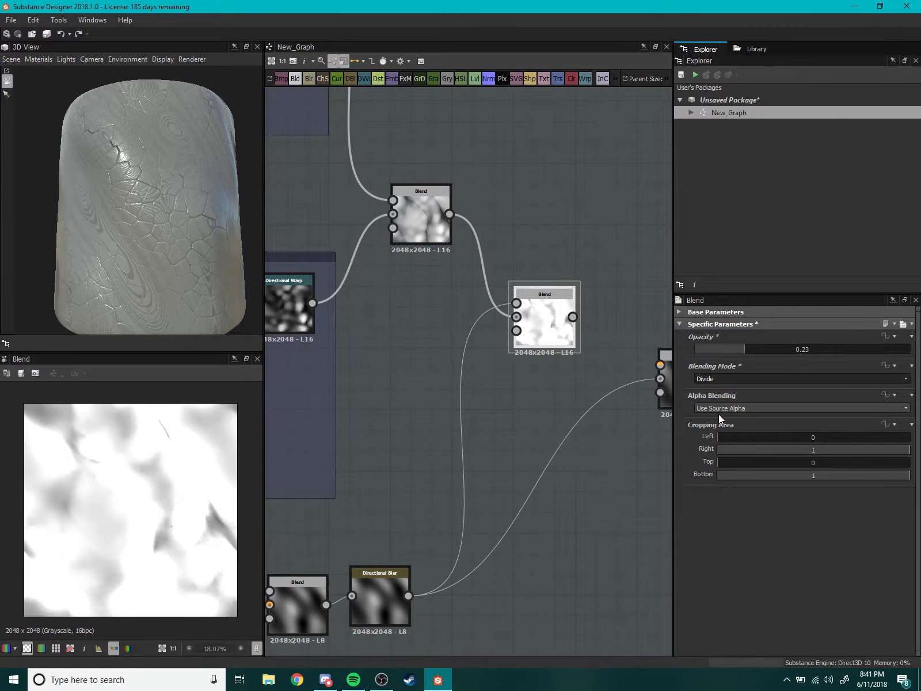
key("Down")
key("Down")
key("Up")
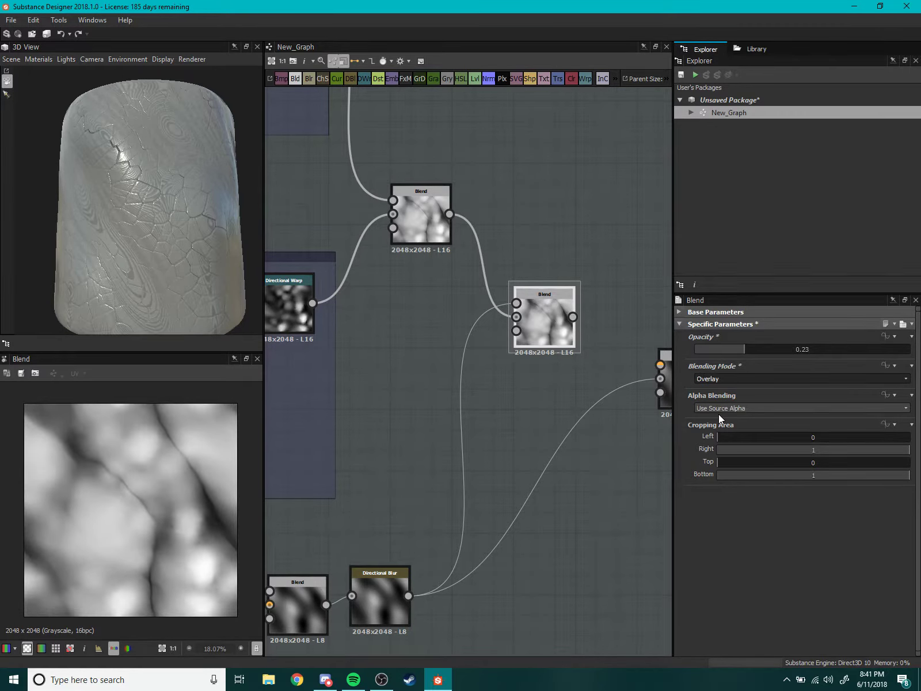
key("ctrl+z")
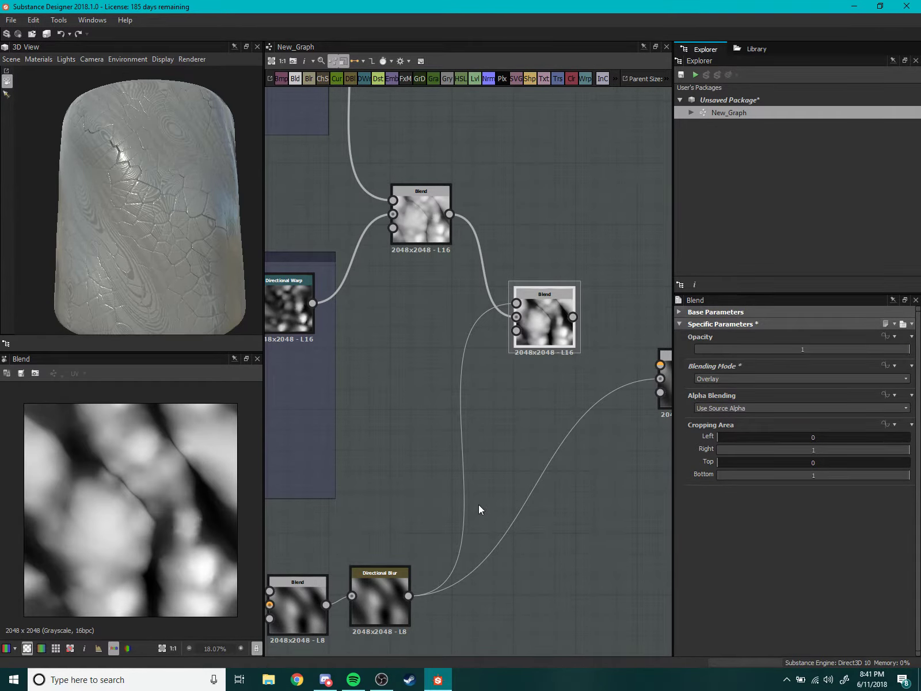
Try the Screen blending mode on the middle Blend.
left_click(769, 378)
key("Down")
key("Return")
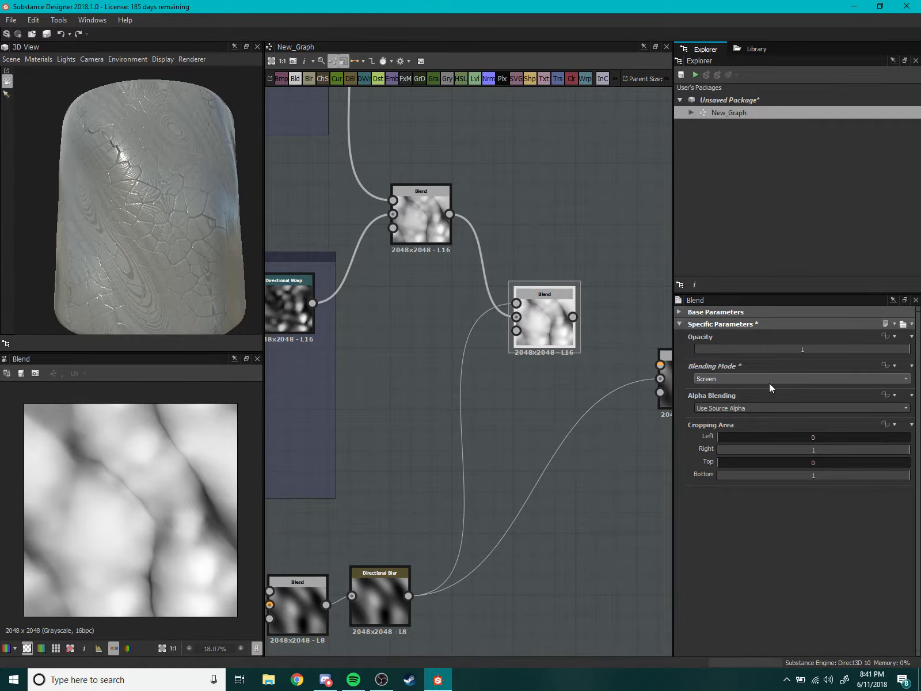
key("Down")
key("Up")
scroll(130, 579, "up", 5)
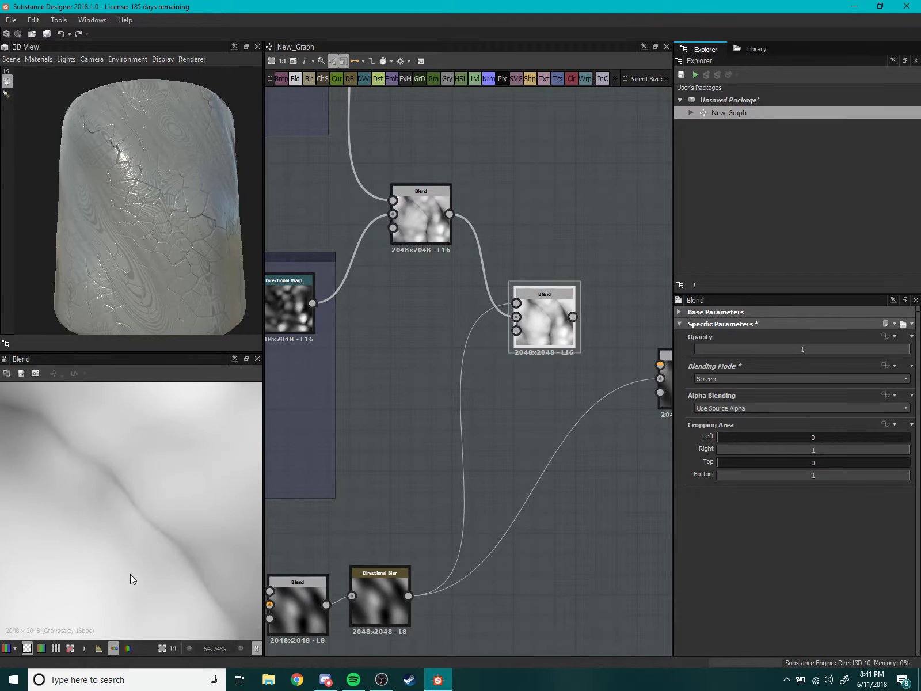
scroll(170, 475, "down", 1)
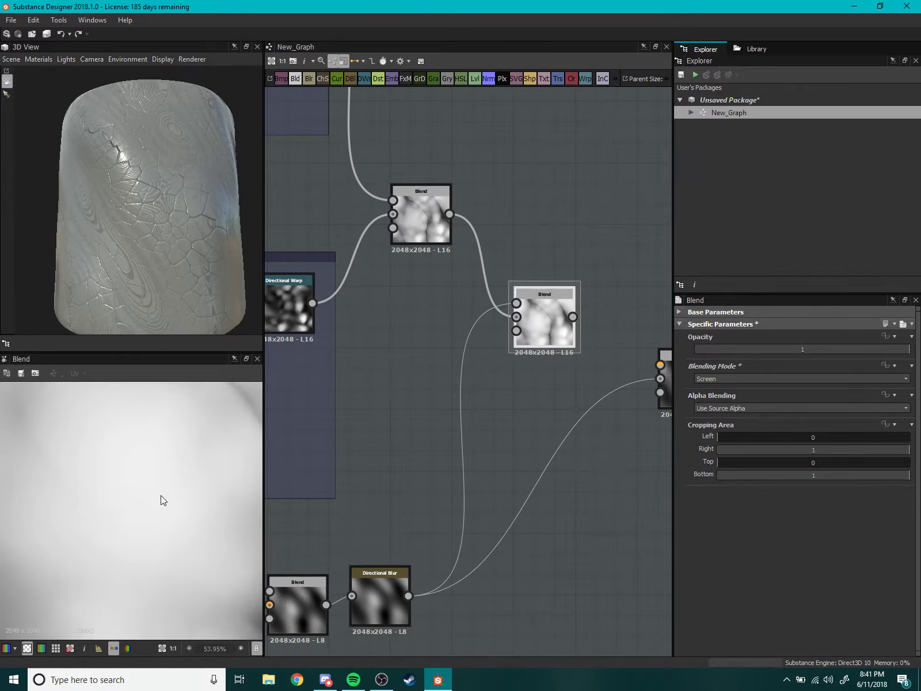
scroll(141, 469, "down", 4)
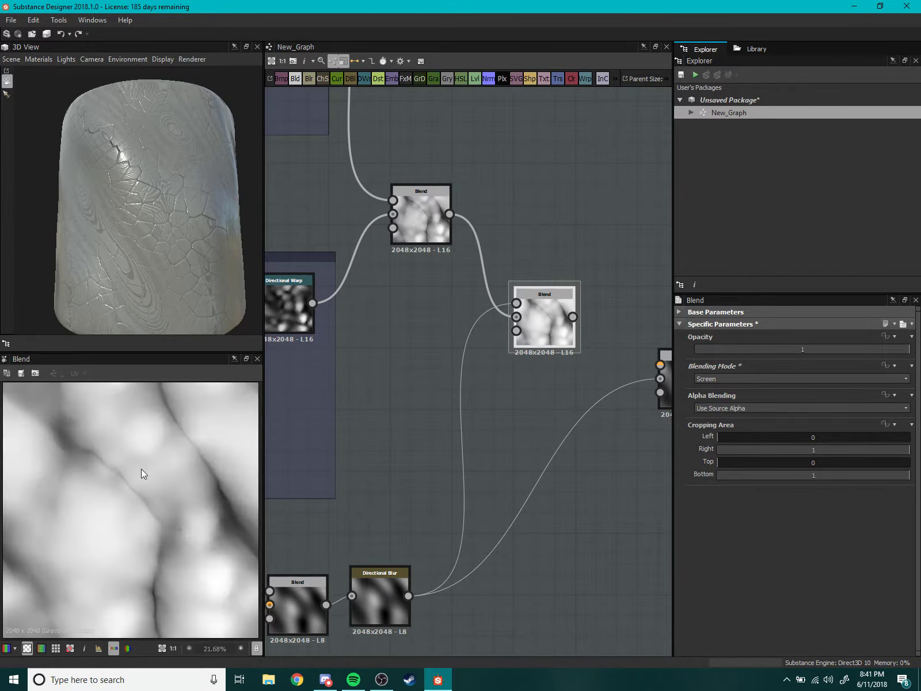
scroll(144, 476, "down", 4)
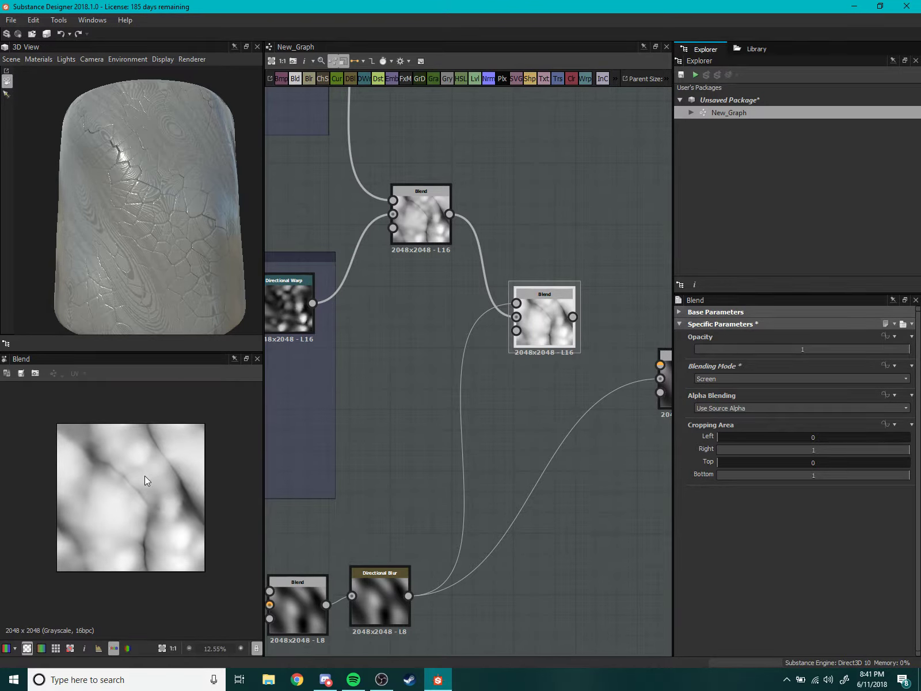
Browse the blending mode list and settle on Max (Lighten) at opacity 1.
left_click(736, 381)
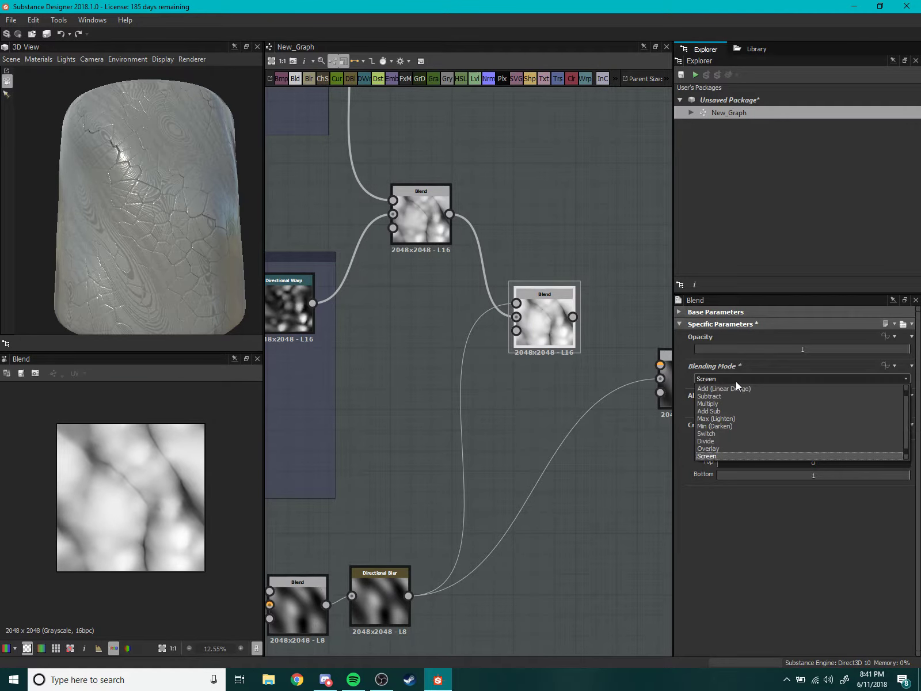
scroll(736, 381, "down", 1)
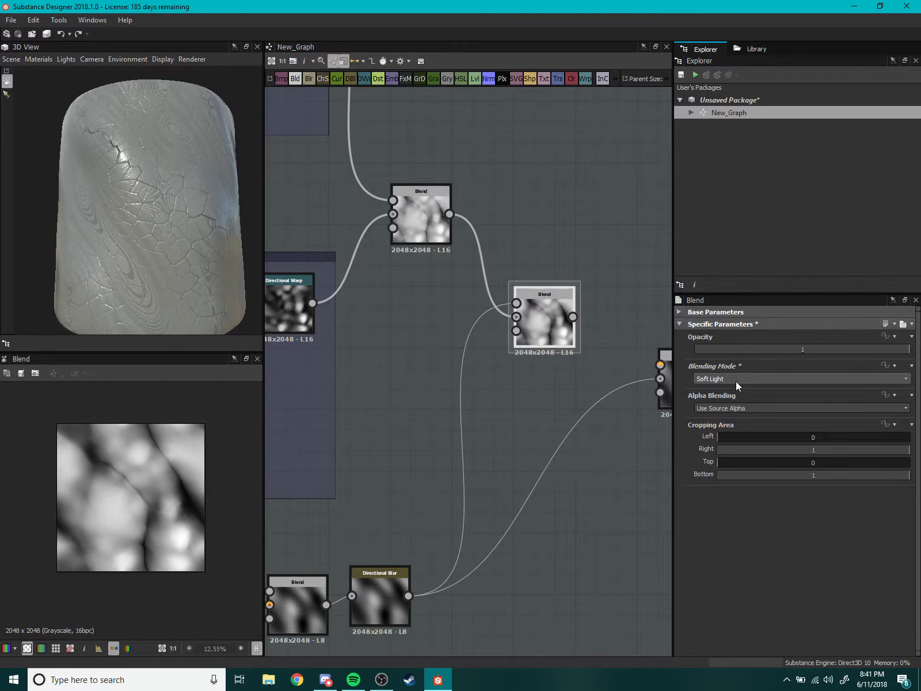
scroll(736, 381, "up", 1)
scroll(735, 381, "up", 1)
scroll(736, 381, "up", 1)
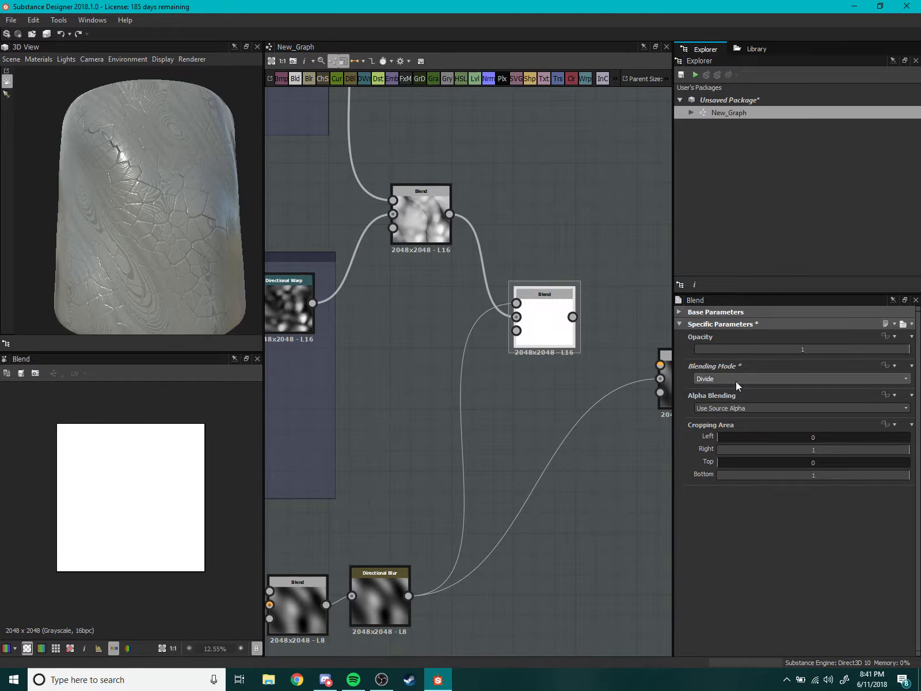
scroll(735, 381, "up", 1)
scroll(735, 381, "up", 2)
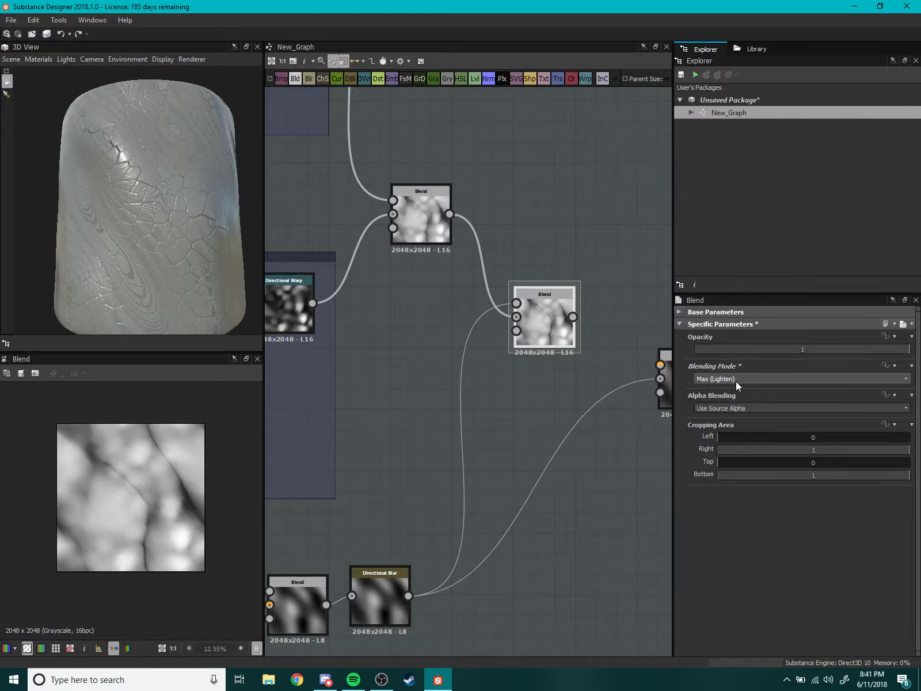
scroll(125, 539, "up", 5)
scroll(123, 567, "up", 3)
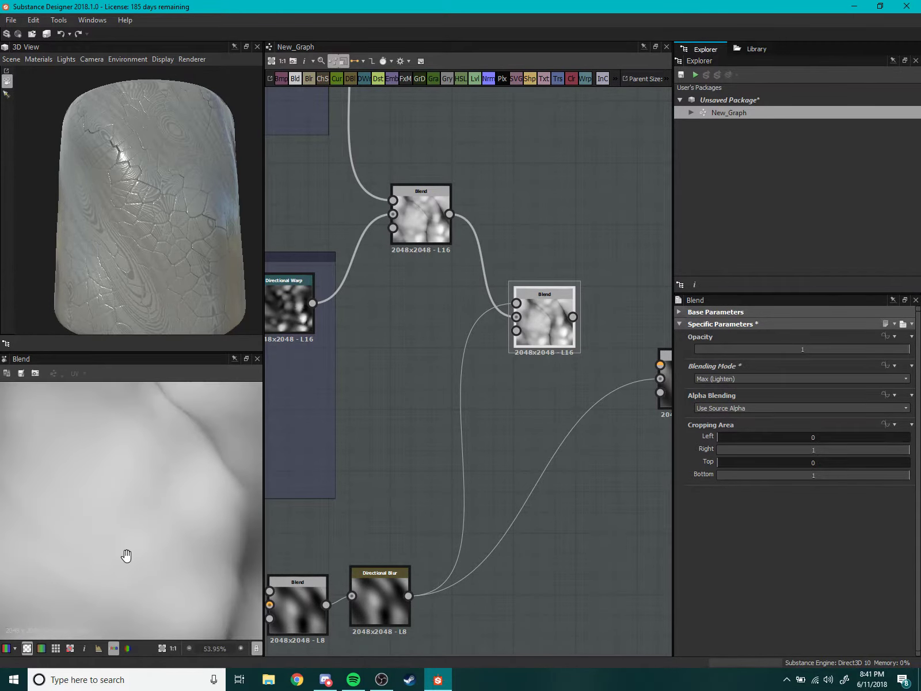
scroll(126, 555, "down", 3)
scroll(177, 529, "down", 2)
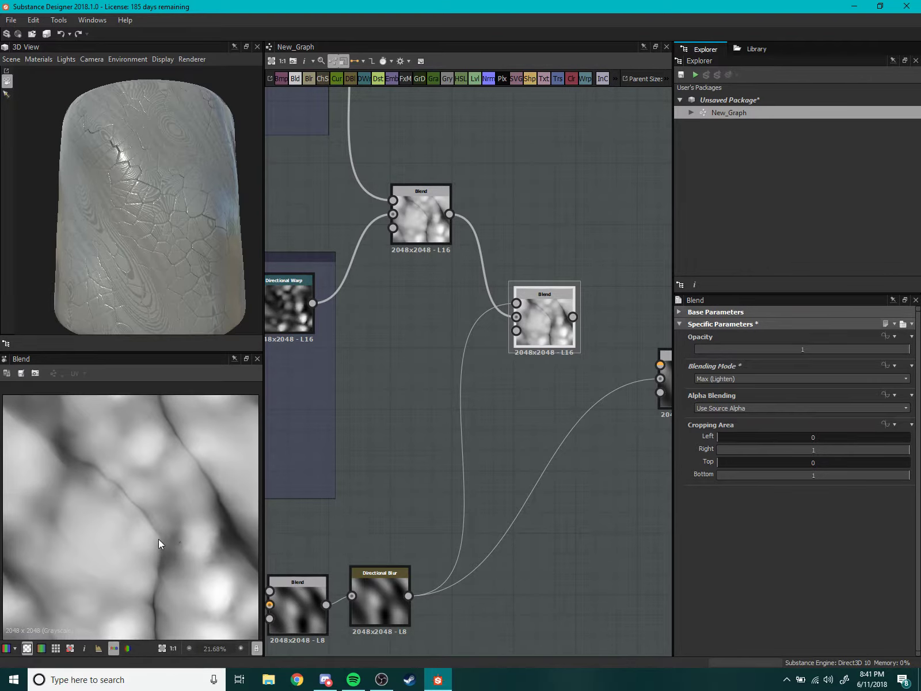
Cycle the middle Blend's blending mode through the options to Screen.
left_click(709, 383)
left_click(709, 382)
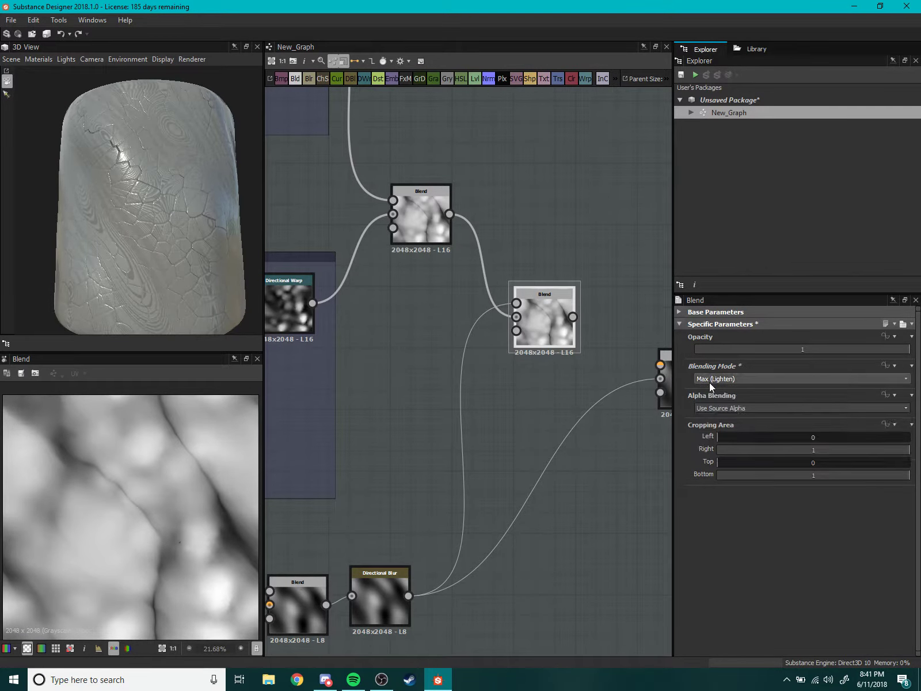
scroll(709, 382, "up", 1)
scroll(709, 382, "up", 1)
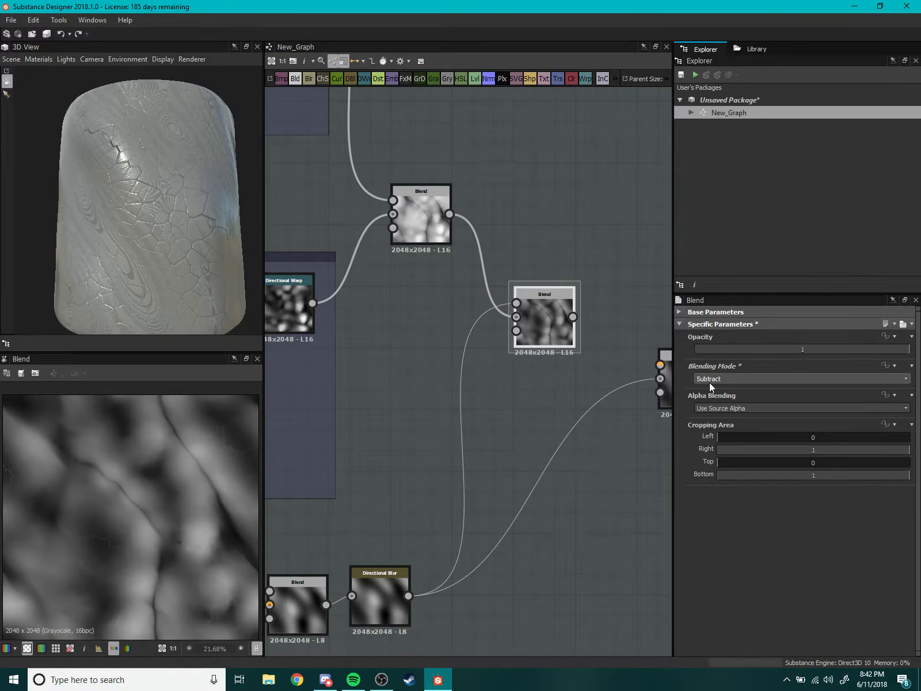
scroll(709, 382, "up", 1)
scroll(709, 382, "up", 1)
scroll(709, 382, "down", 1)
scroll(709, 382, "down", 2)
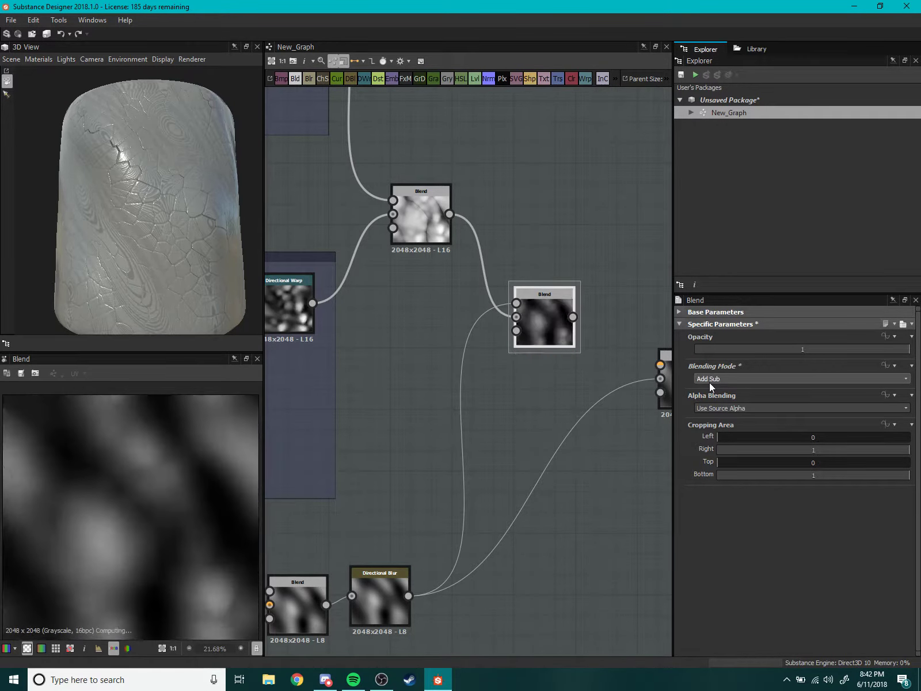
scroll(709, 383, "down", 2)
scroll(710, 382, "down", 1)
scroll(709, 382, "down", 1)
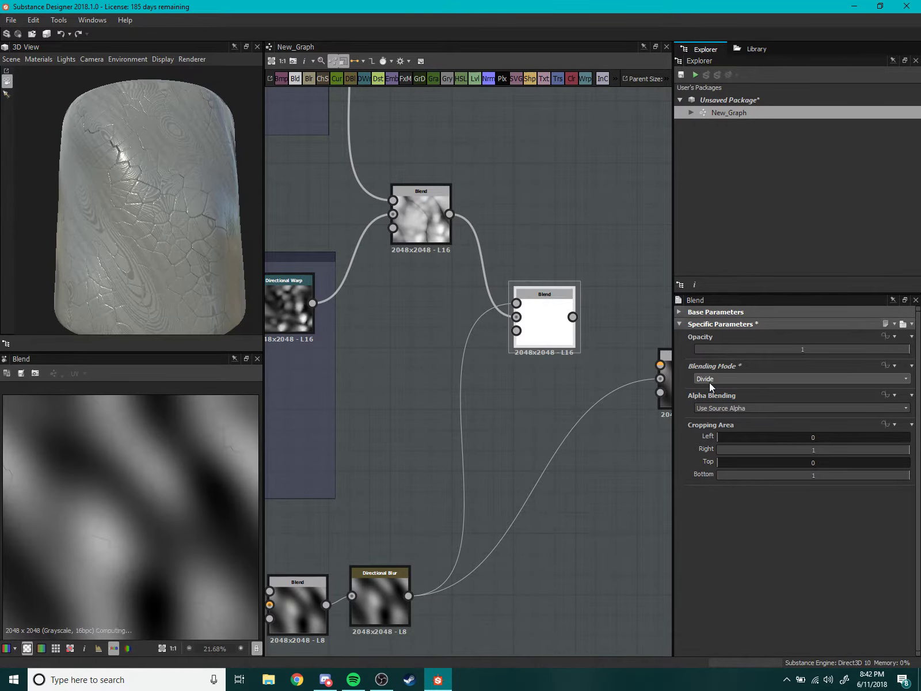
scroll(709, 382, "down", 2)
scroll(709, 383, "down", 1)
scroll(709, 383, "down", 1)
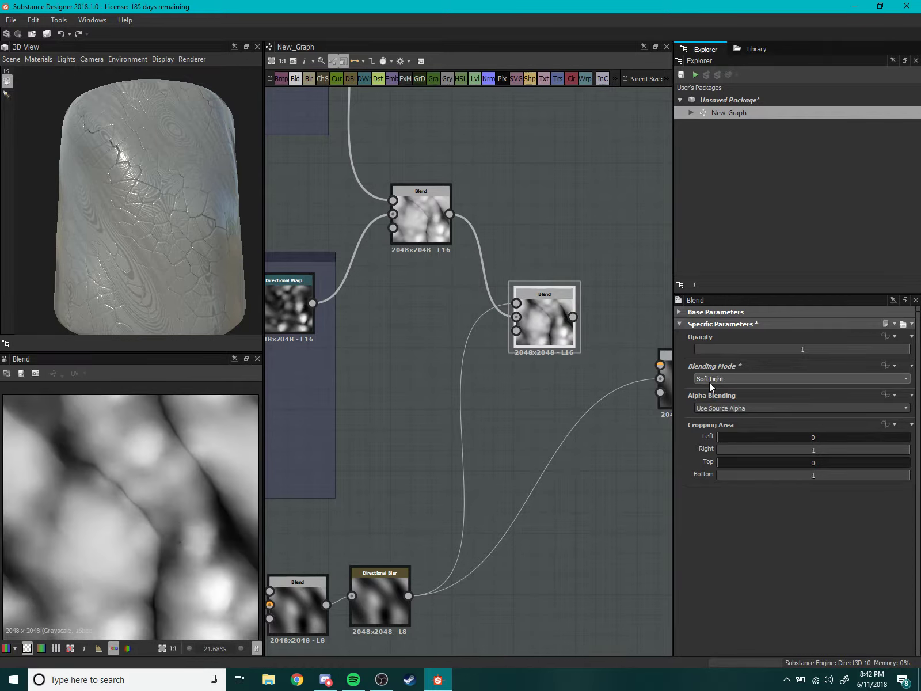
scroll(709, 383, "up", 1)
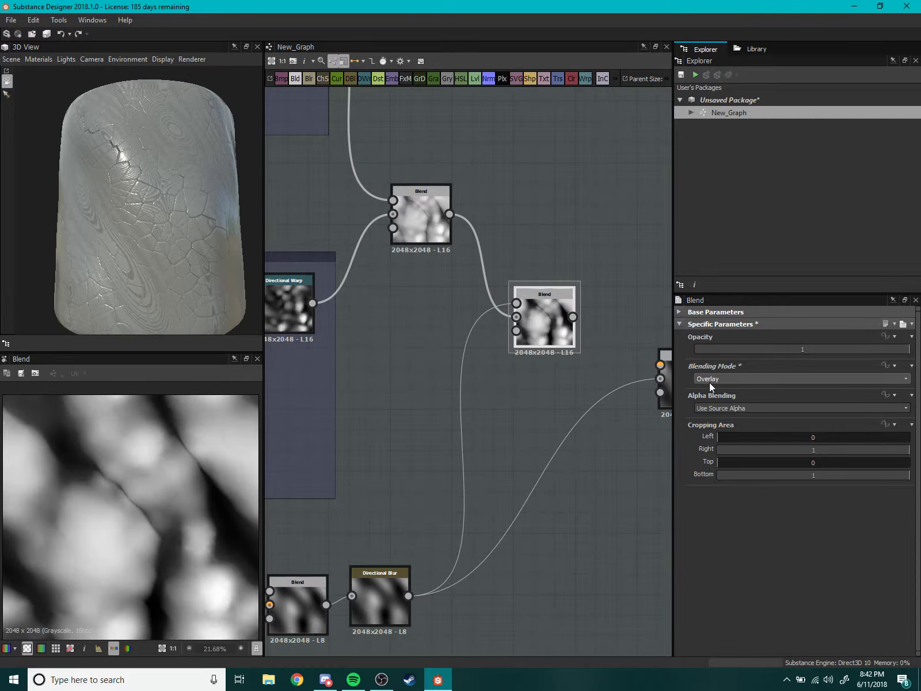
scroll(709, 382, "up", 1)
scroll(709, 382, "down", 1)
scroll(709, 382, "up", 1)
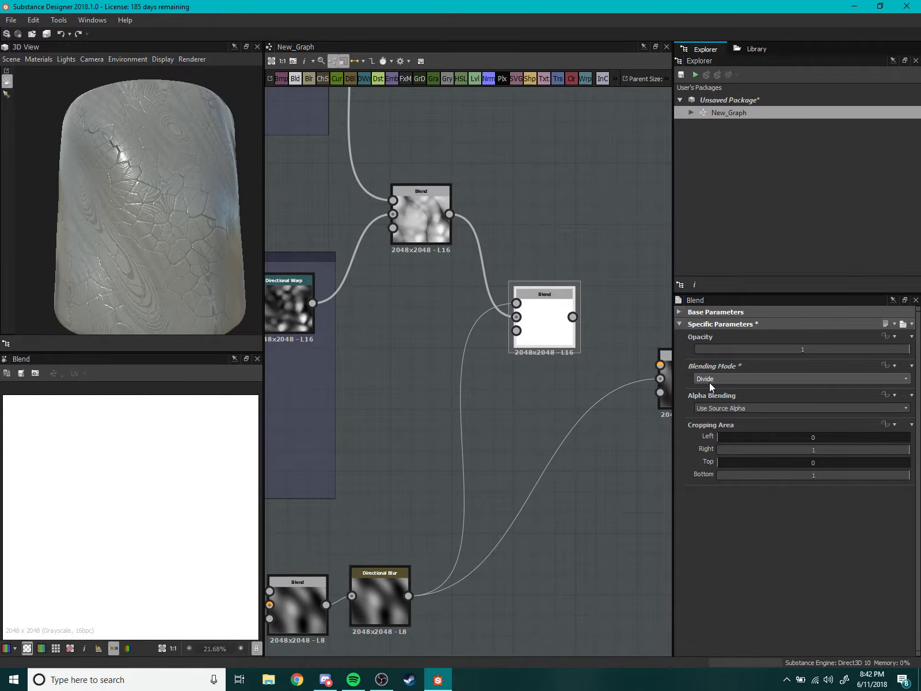
scroll(709, 382, "up", 1)
scroll(709, 382, "down", 1)
scroll(709, 383, "down", 2)
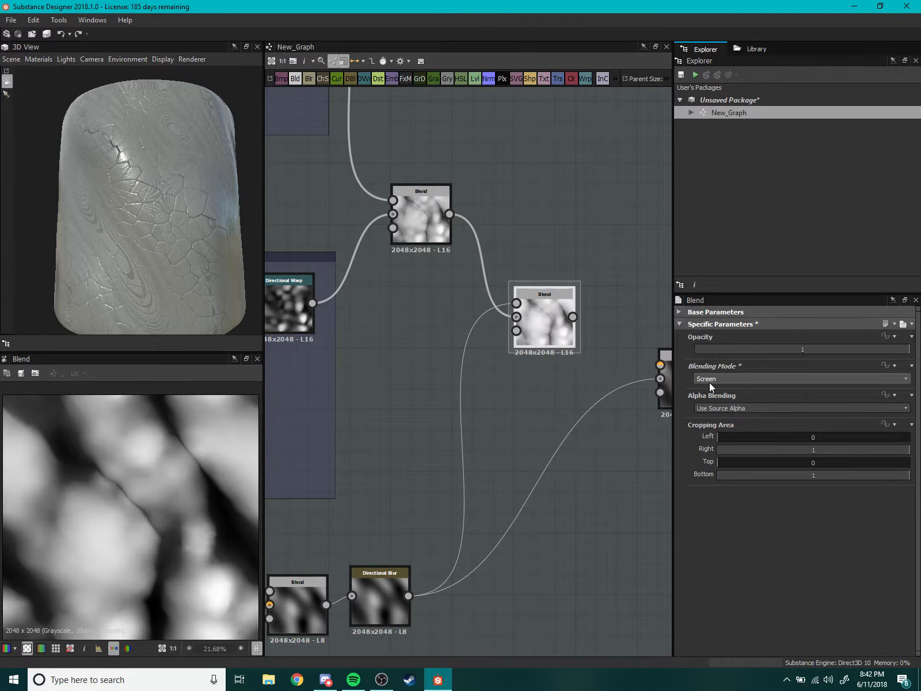
scroll(709, 382, "down", 1)
scroll(709, 382, "up", 1)
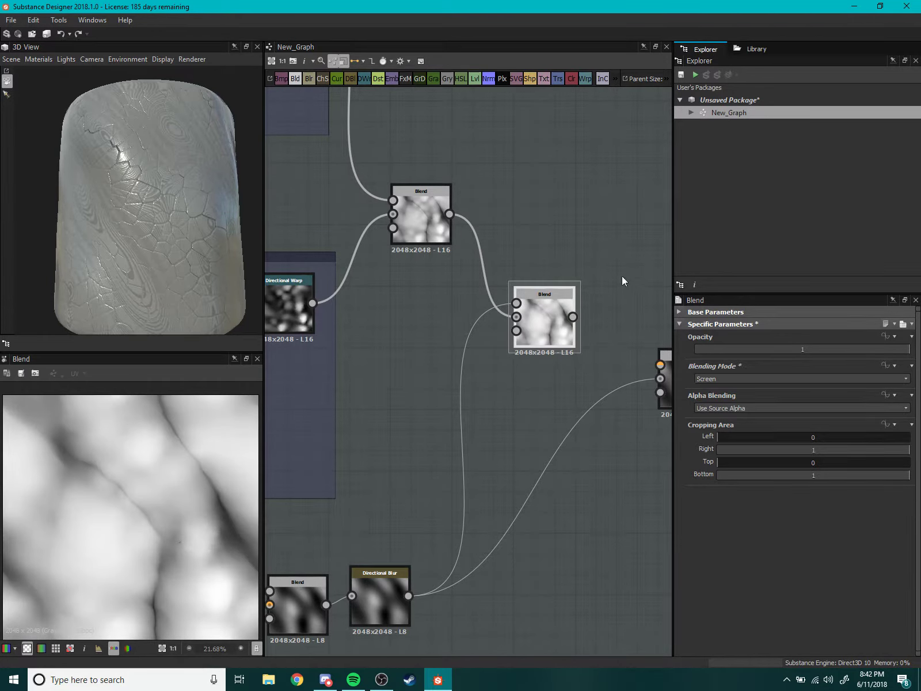
scroll(123, 576, "up", 2)
scroll(222, 450, "up", 2)
scroll(175, 557, "down", 2)
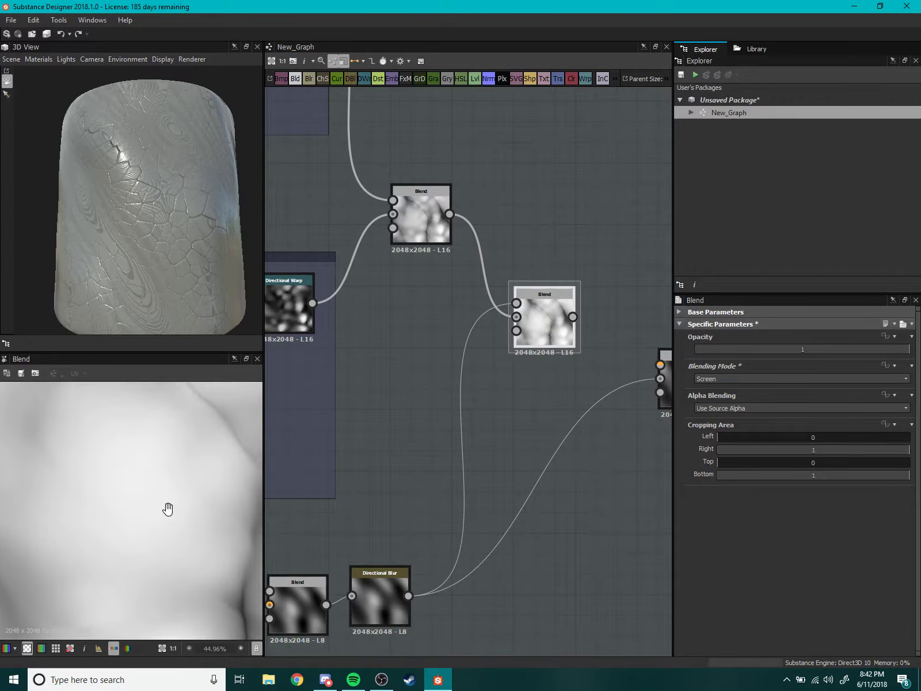
Test opacities of 0.27, 0 and 0.16, then restore full opacity 1.
left_click_drag(871, 350, 754, 349)
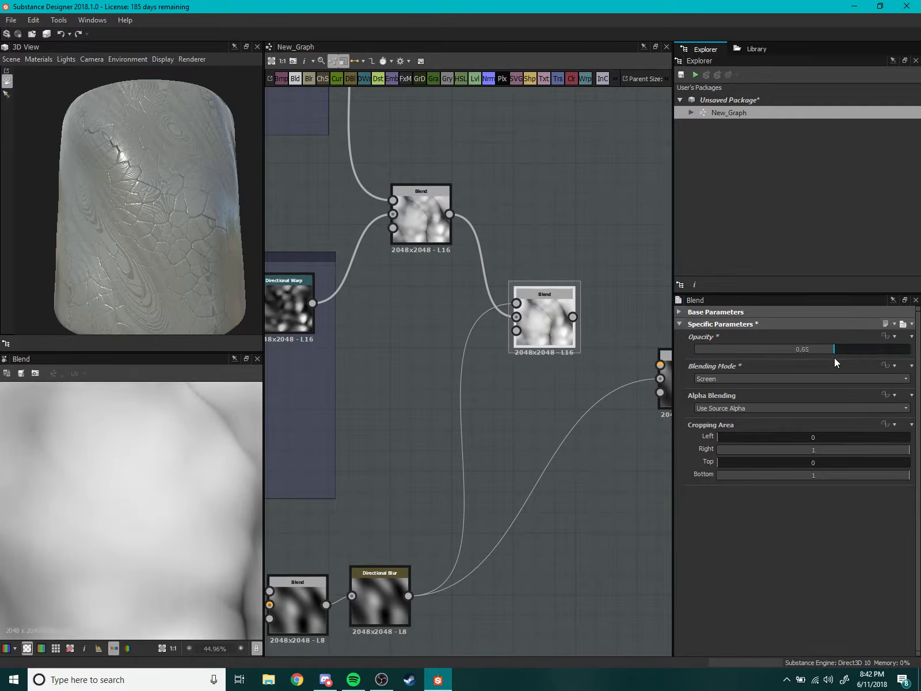
scroll(224, 483, "down", 4)
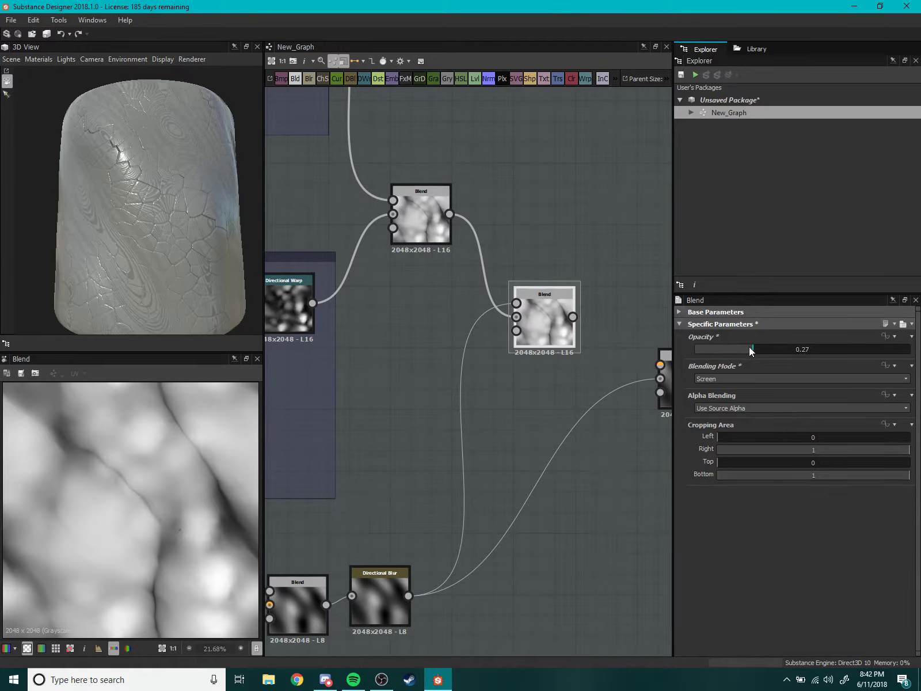
left_click_drag(751, 349, 695, 350)
mouse_move(864, 349)
left_mouse_down()
mouse_move(729, 349)
mouse_move(912, 350)
left_mouse_up()
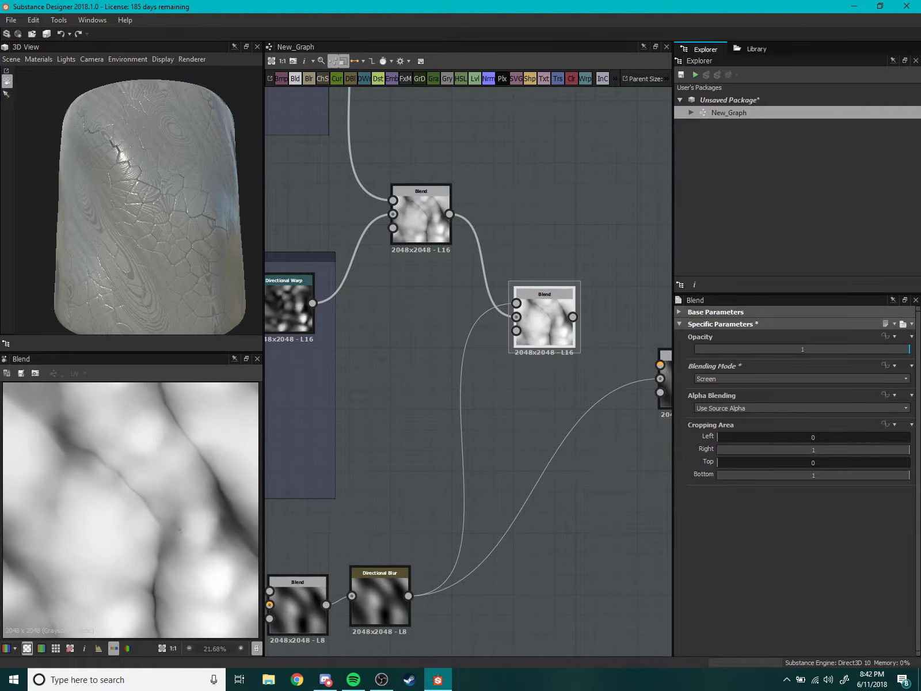
scroll(117, 471, "up", 2)
scroll(185, 432, "up", 1)
scroll(154, 460, "up", 1)
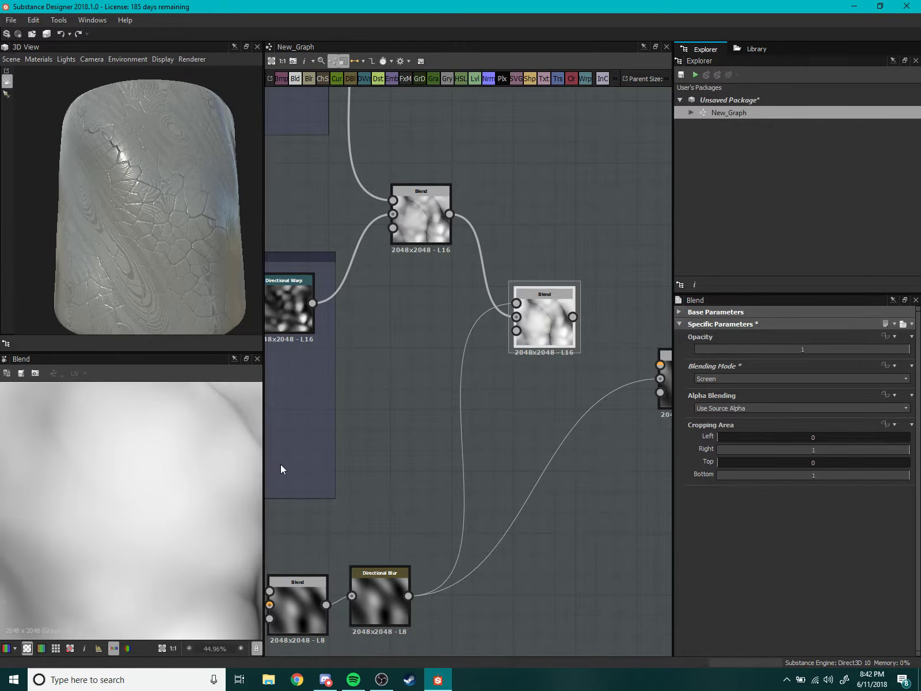
left_click_drag(891, 349, 912, 349)
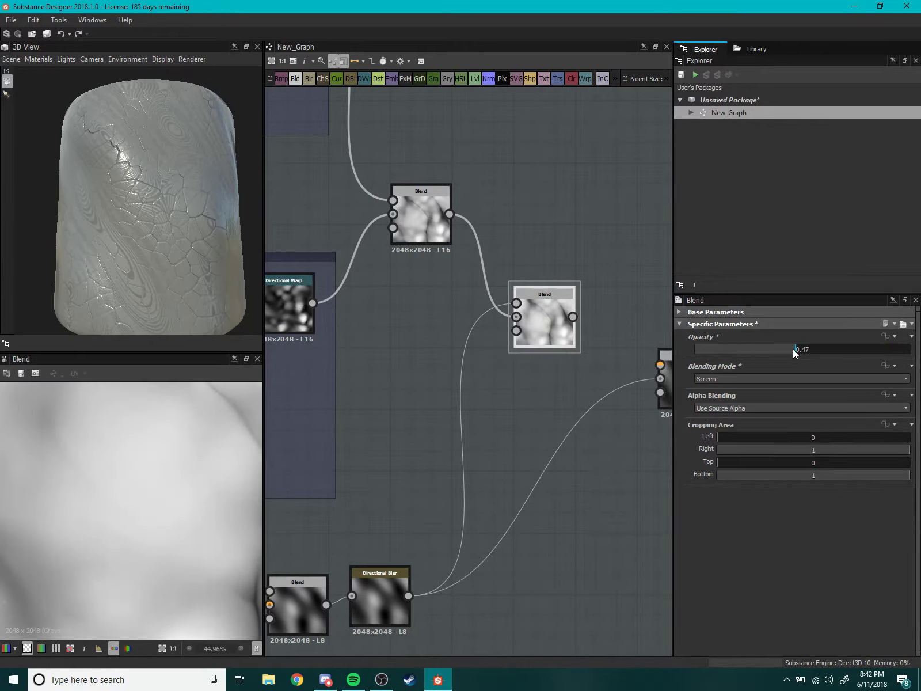
type("1")
Wire the first Blend's output into the middle Blend's Foreground and fit the 2D view.
middle_click_drag(465, 431, 454, 475)
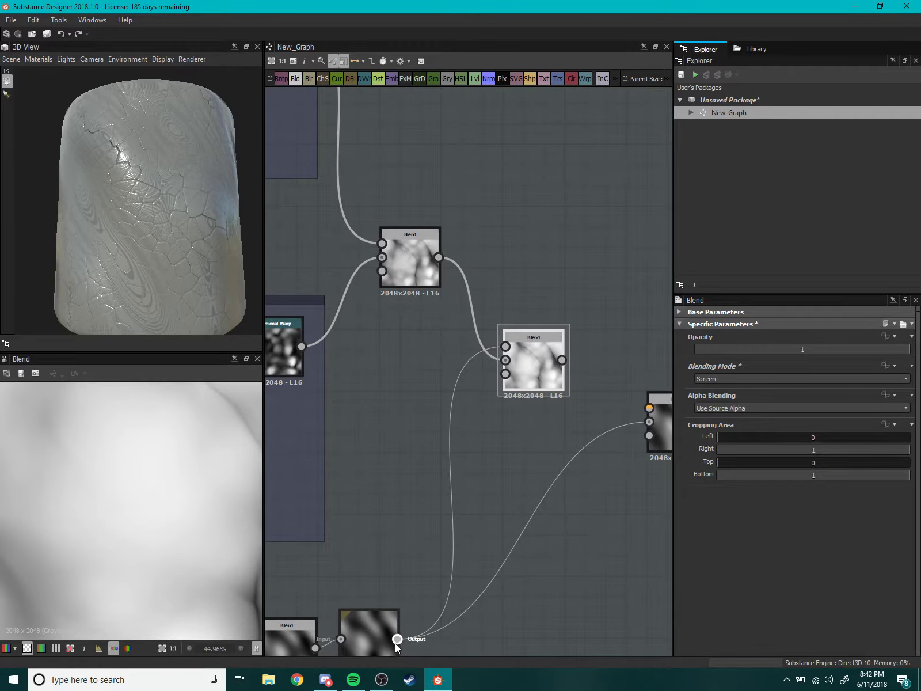
left_click_drag(398, 639, 505, 346)
middle_click_drag(495, 384, 458, 405)
left_click_drag(401, 278, 468, 366)
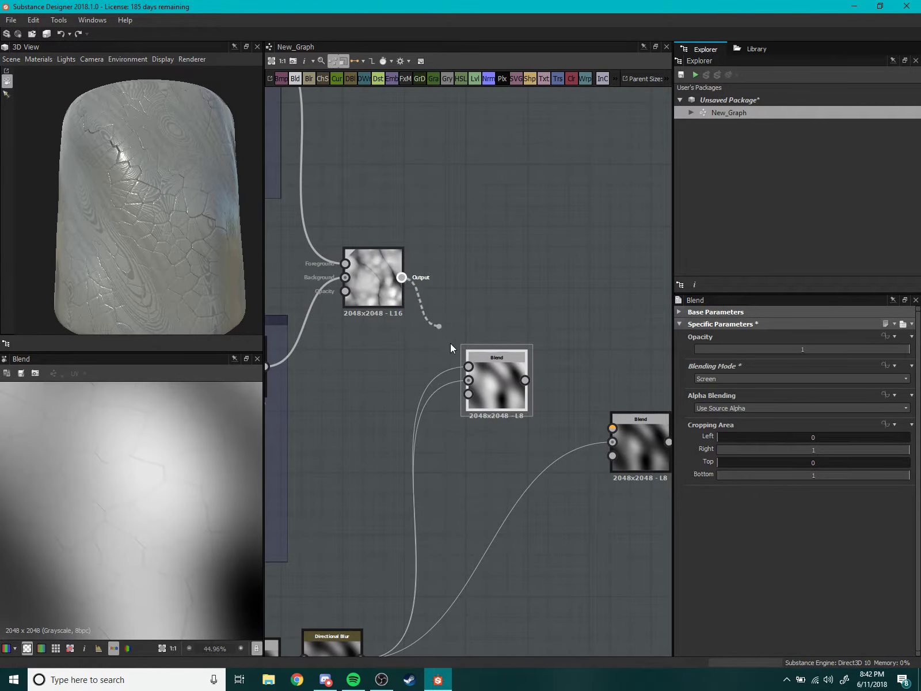
key("f")
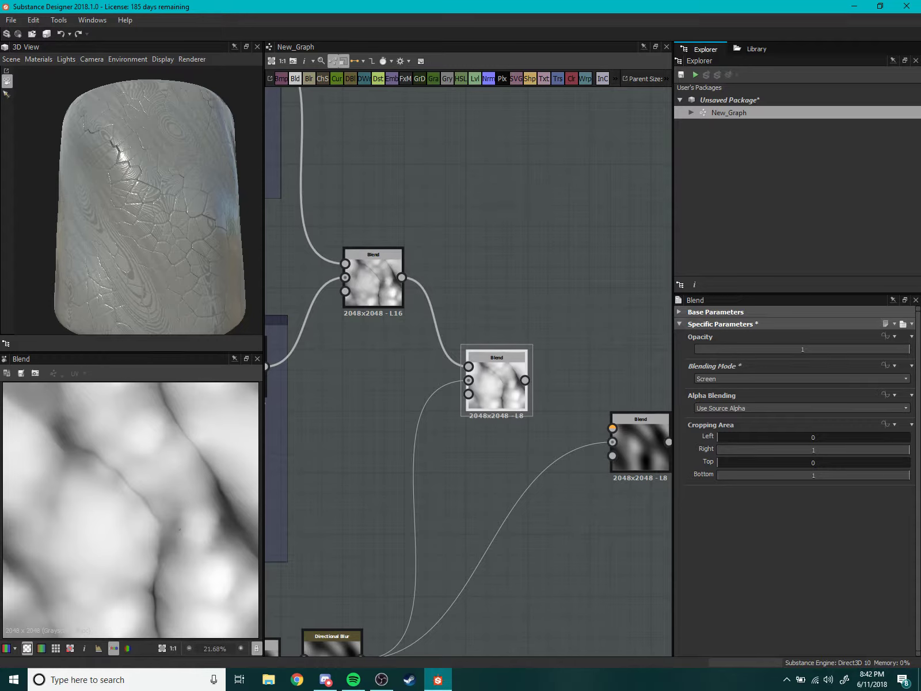
key("alt+Tab")
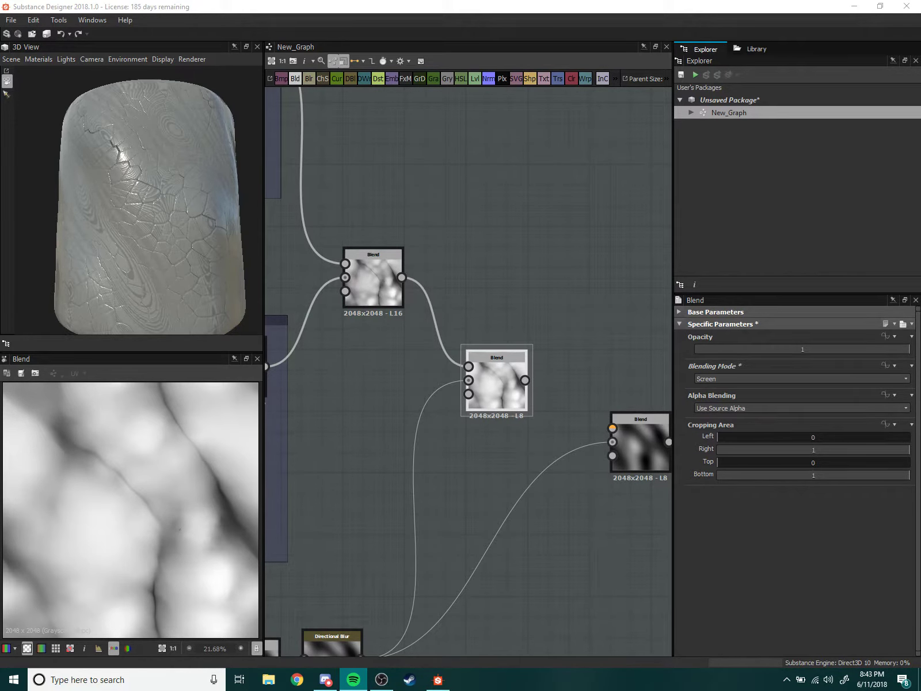
Connect the Screen-mode crack Blend output to the next Blend's Background input.
scroll(559, 412, "up", 3)
scroll(557, 369, "up", 1)
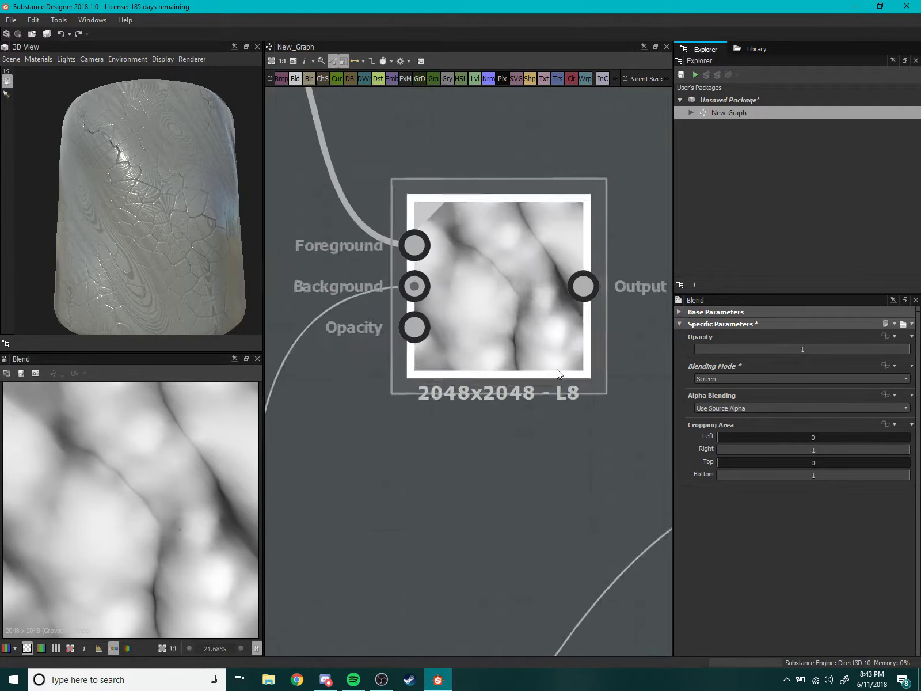
scroll(514, 358, "up", 1)
scroll(132, 559, "up", 2)
scroll(166, 513, "up", 3)
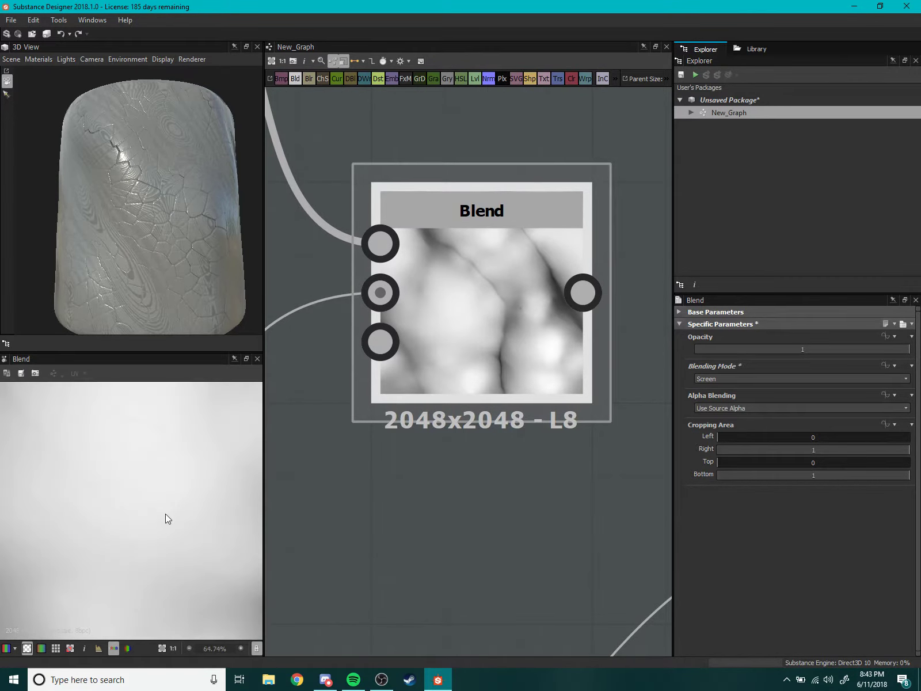
scroll(166, 518, "down", 3)
scroll(166, 519, "down", 2)
middle_click_drag(552, 510, 378, 501)
scroll(385, 368, "down", 1)
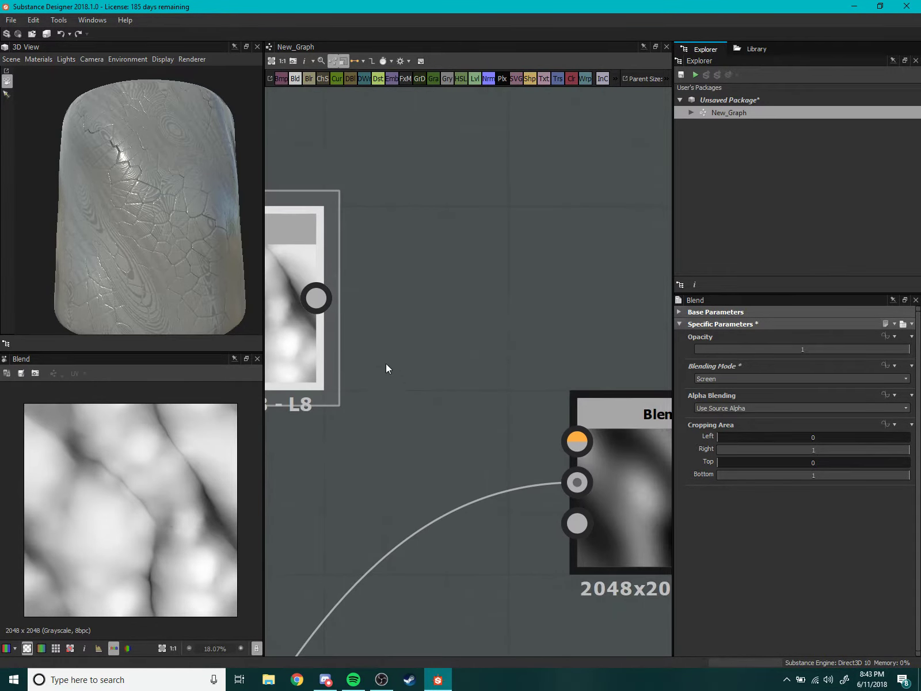
left_click_drag(316, 298, 578, 482)
Reframe the connected Blend nodes and set the middle Blend's Opacity to 0.8.
scroll(184, 212, "up", 3)
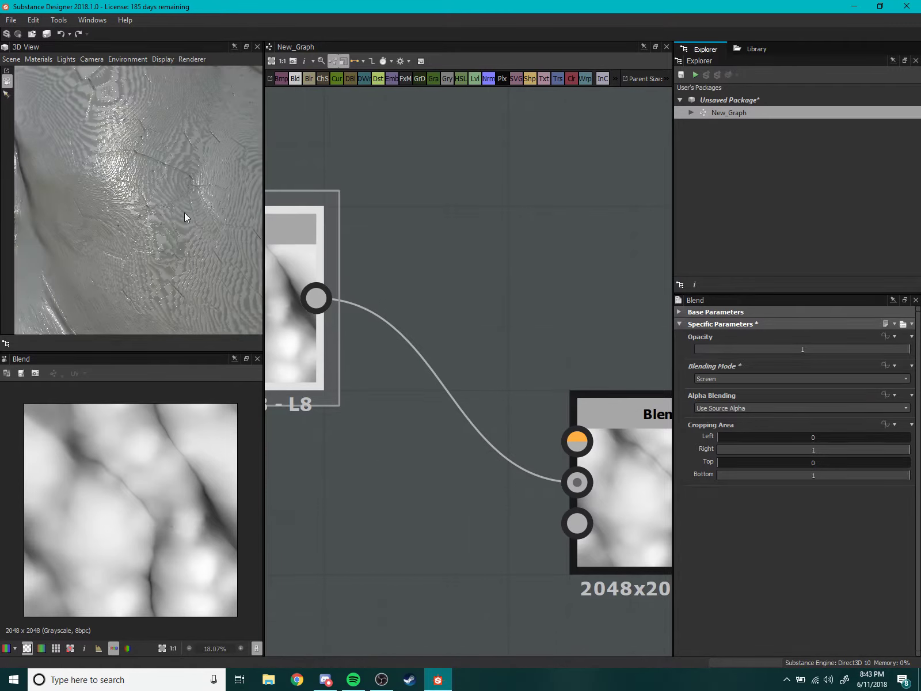
scroll(184, 217, "down", 3)
middle_click_drag(287, 322, 481, 247)
scroll(385, 299, "down", 3)
middle_click_drag(414, 282, 469, 309)
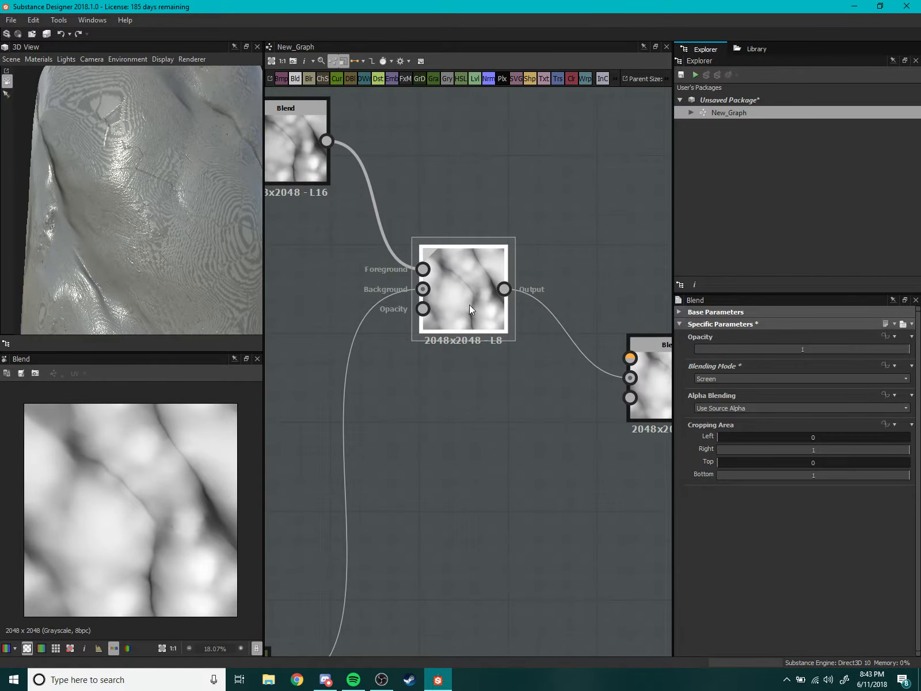
mouse_move(904, 350)
left_mouse_down()
mouse_move(802, 359)
mouse_move(665, 347)
mouse_move(866, 351)
left_mouse_up()
scroll(455, 441, "down", 5)
mouse_move(455, 441)
middle_mouse_down()
mouse_move(494, 375)
mouse_move(396, 380)
middle_mouse_up()
scroll(494, 375, "up", 3)
scroll(448, 343, "down", 2)
scroll(439, 354, "down", 2)
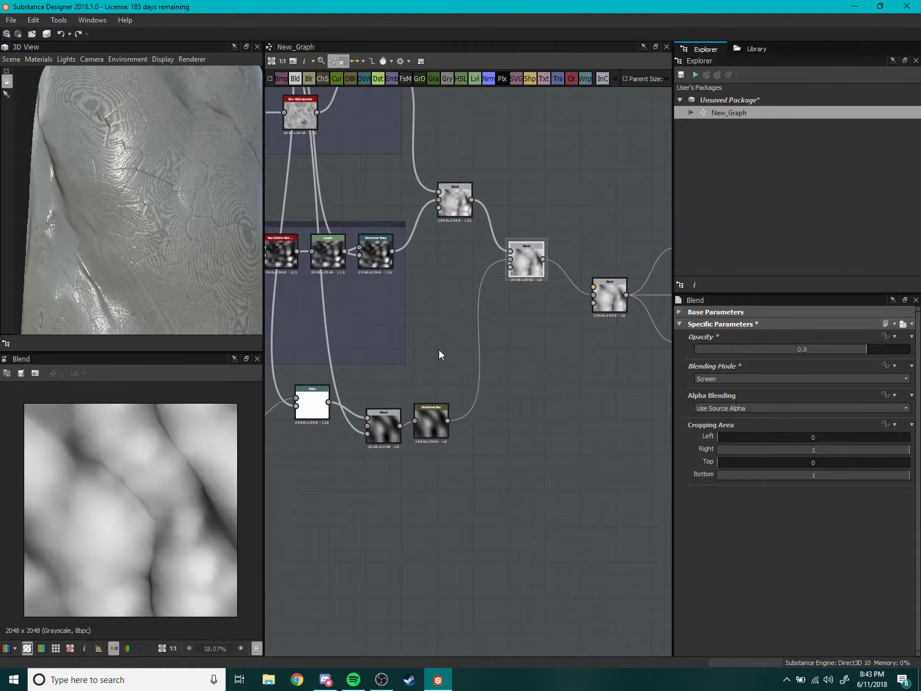
scroll(439, 354, "up", 4)
Add a Blur HQ Grayscale fed by the Directional Blur, with Quality 1 and Intensity 0.
scroll(459, 372, "down", 1)
key("space")
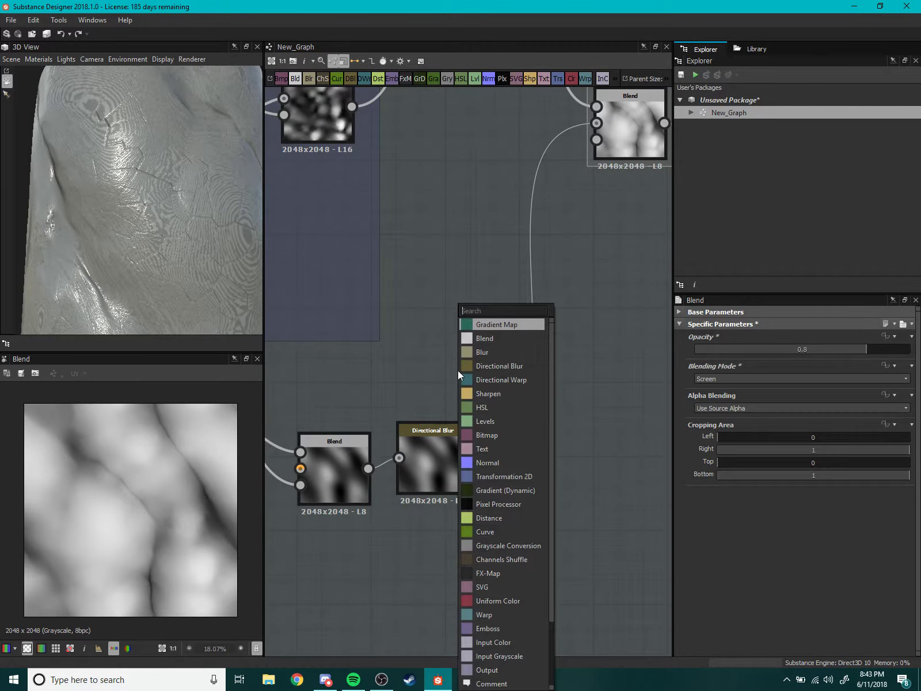
type("blur")
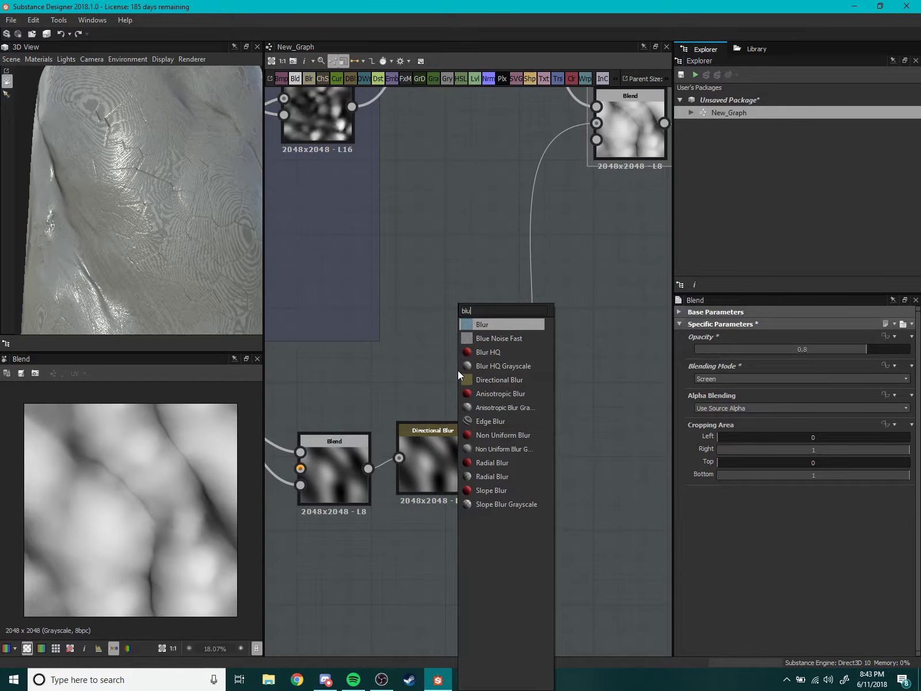
key("Escape")
left_click_drag(460, 377, 572, 376)
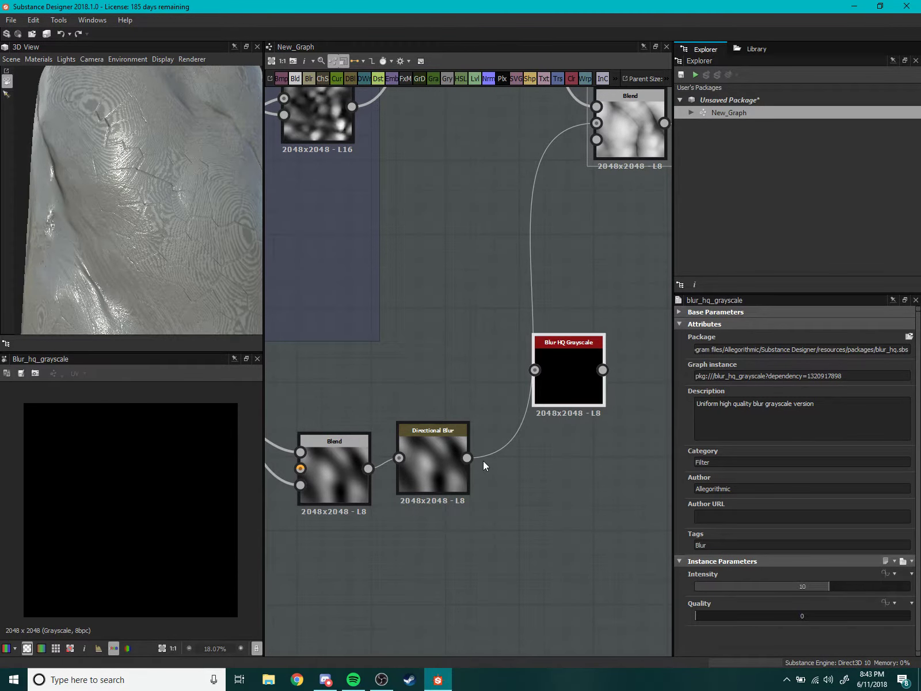
left_click_drag(467, 458, 534, 370)
left_click_drag(719, 616, 913, 616)
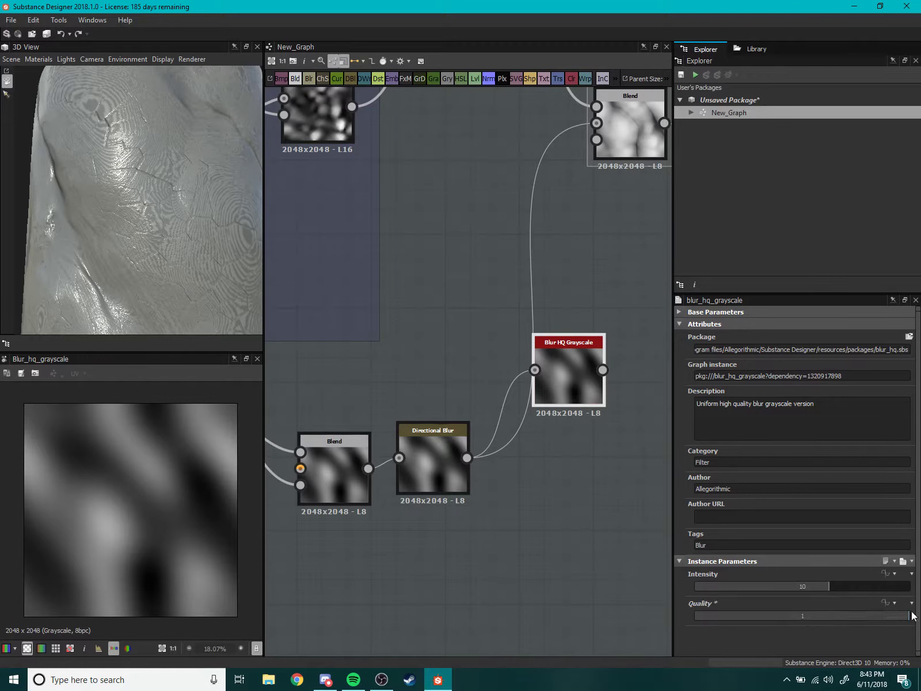
middle_click_drag(518, 403, 353, 478)
left_click_drag(820, 586, 653, 602)
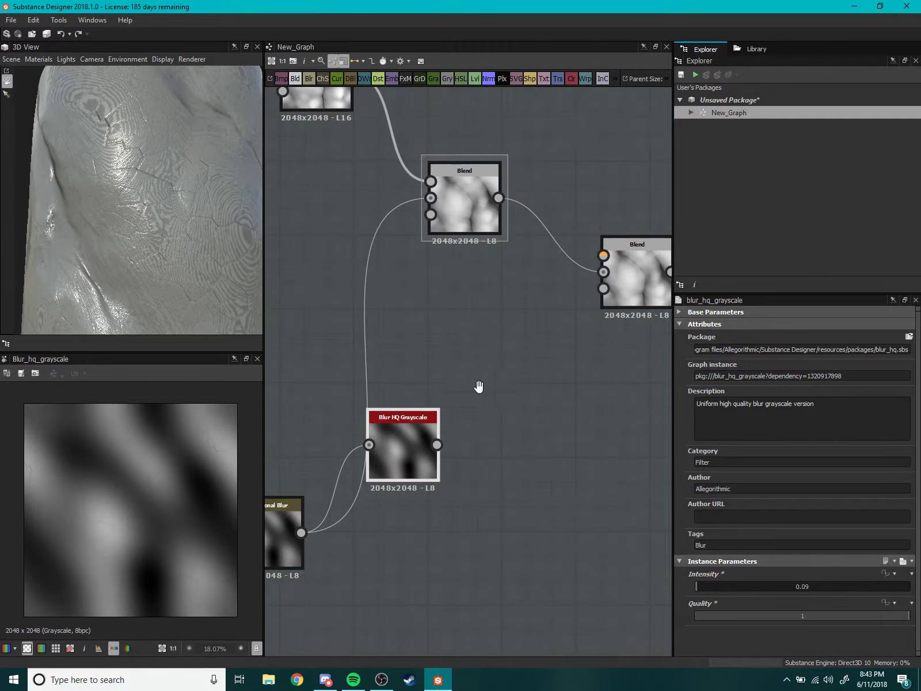
Wire the Blur HQ Grayscale into the right Blend and compare Intensity values on the mesh.
middle_click_drag(437, 440, 404, 488)
left_click_drag(403, 490, 569, 319)
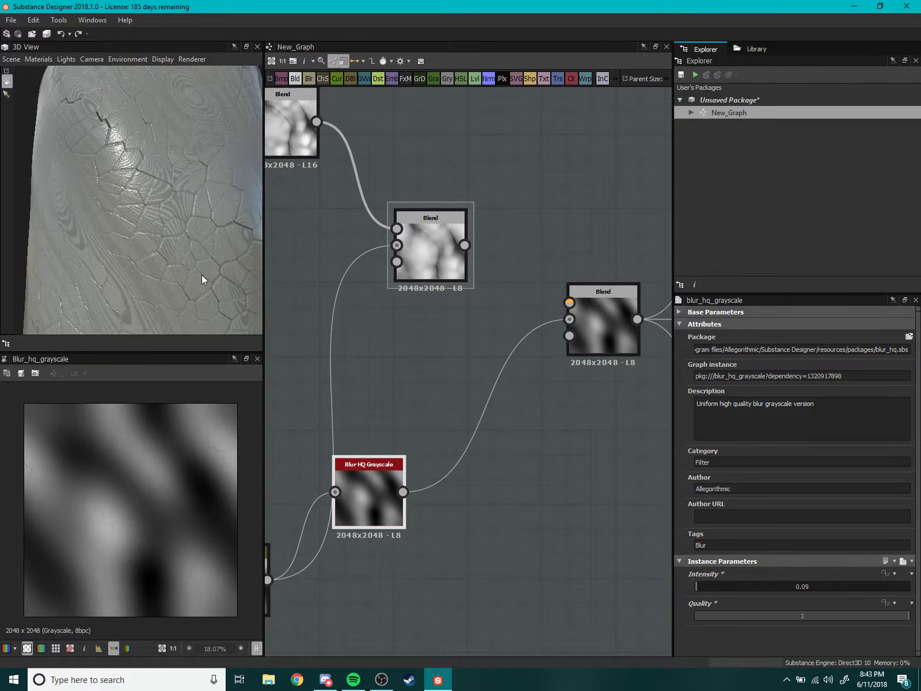
scroll(151, 287, "down", 5)
left_click_drag(151, 286, 155, 270)
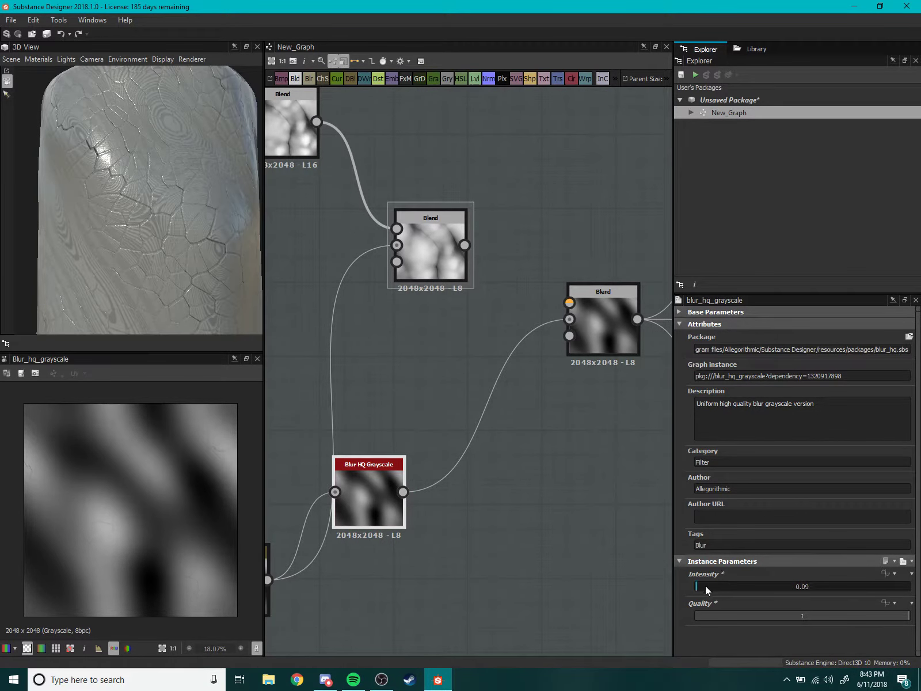
mouse_move(705, 586)
left_mouse_down()
mouse_move(818, 586)
mouse_move(670, 593)
left_mouse_up()
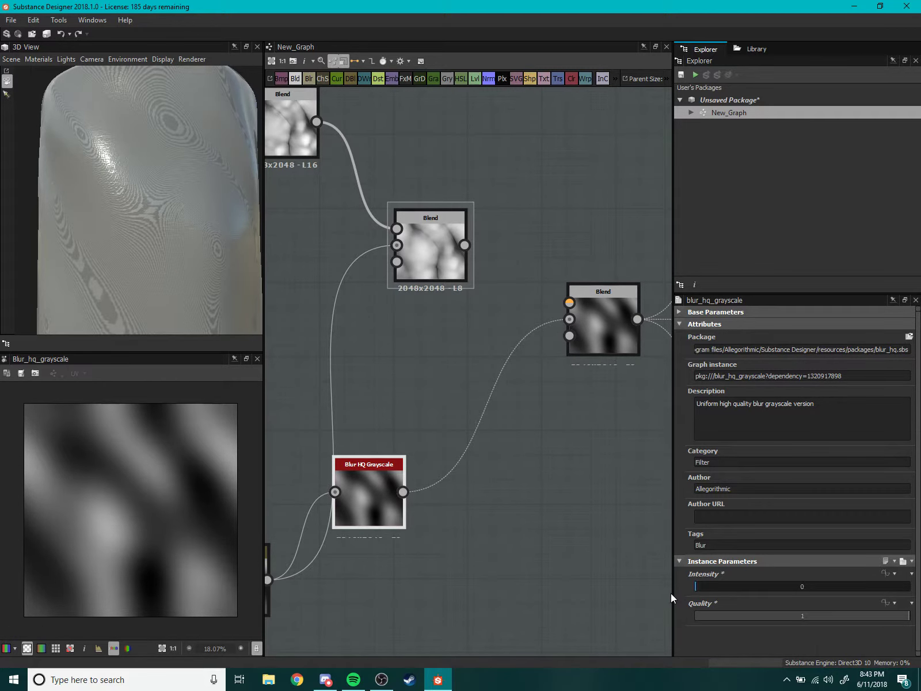
middle_click_drag(369, 536, 452, 502)
Delete the Blur HQ Grayscale node and preview the first Blend's output.
key("Delete")
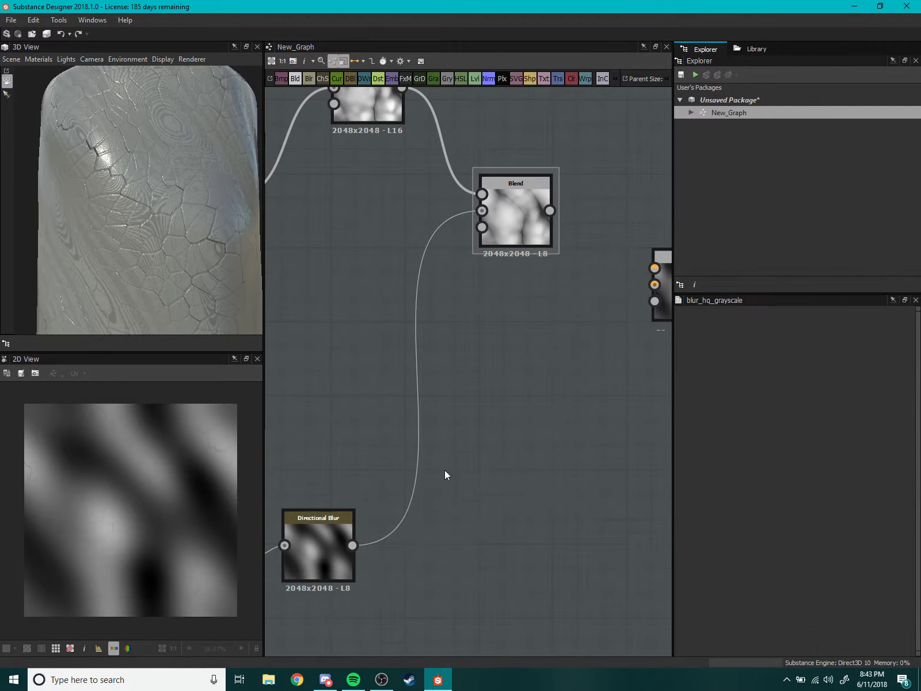
scroll(444, 474, "down", 5)
scroll(465, 356, "up", 5)
double_click(466, 356)
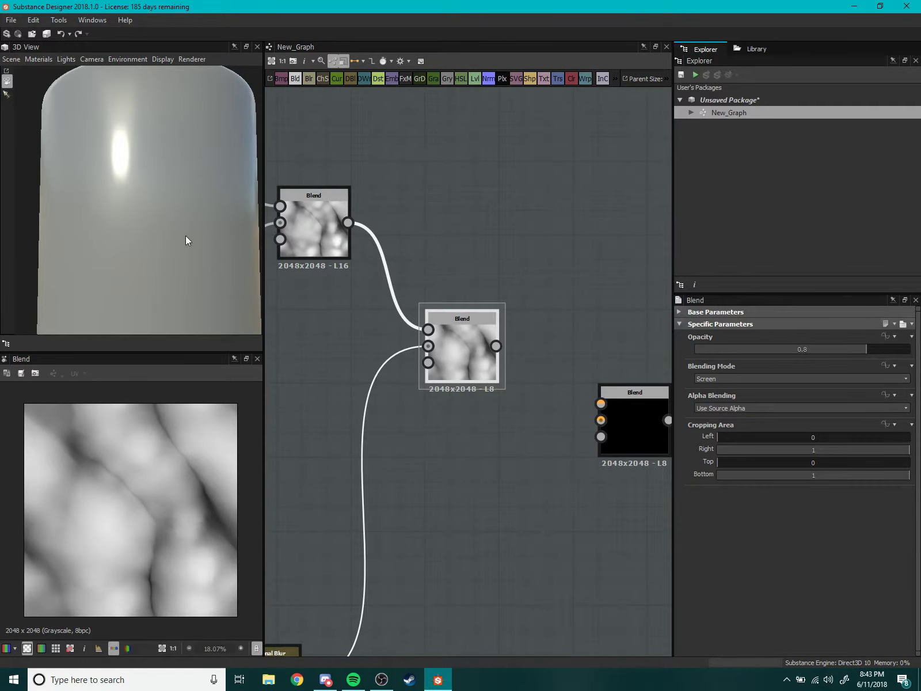
middle_click_drag(501, 390, 425, 356)
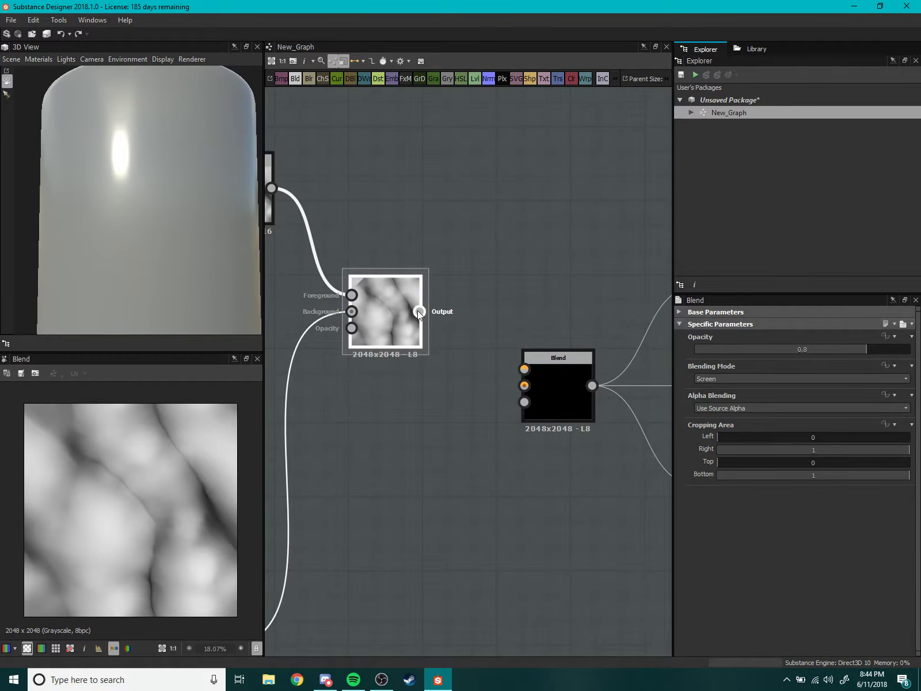
scroll(176, 250, "down", 3)
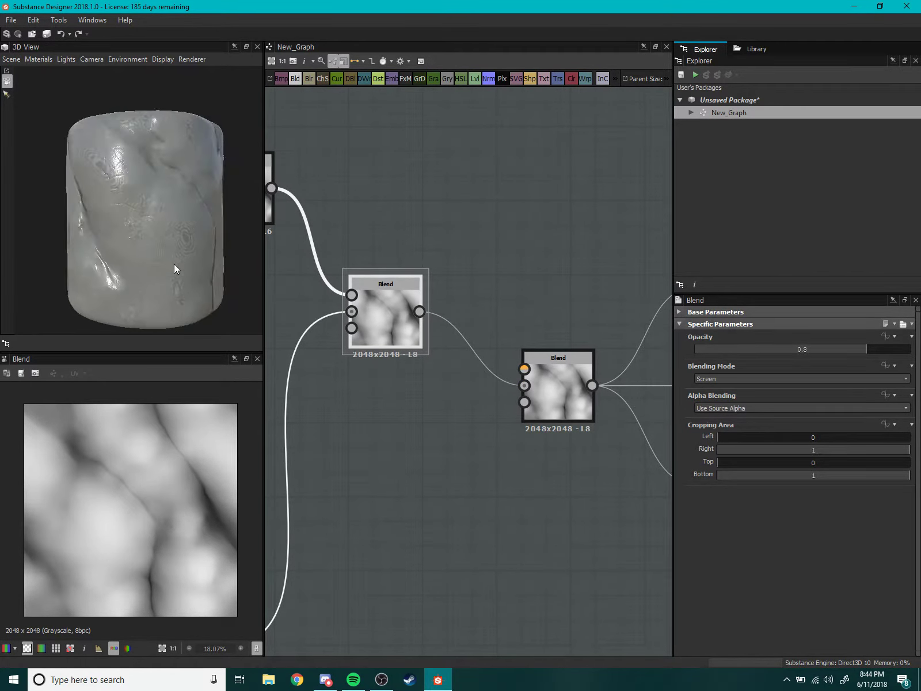
scroll(434, 377, "up", 3)
middle_click_drag(375, 296, 438, 297)
scroll(473, 362, "down", 3)
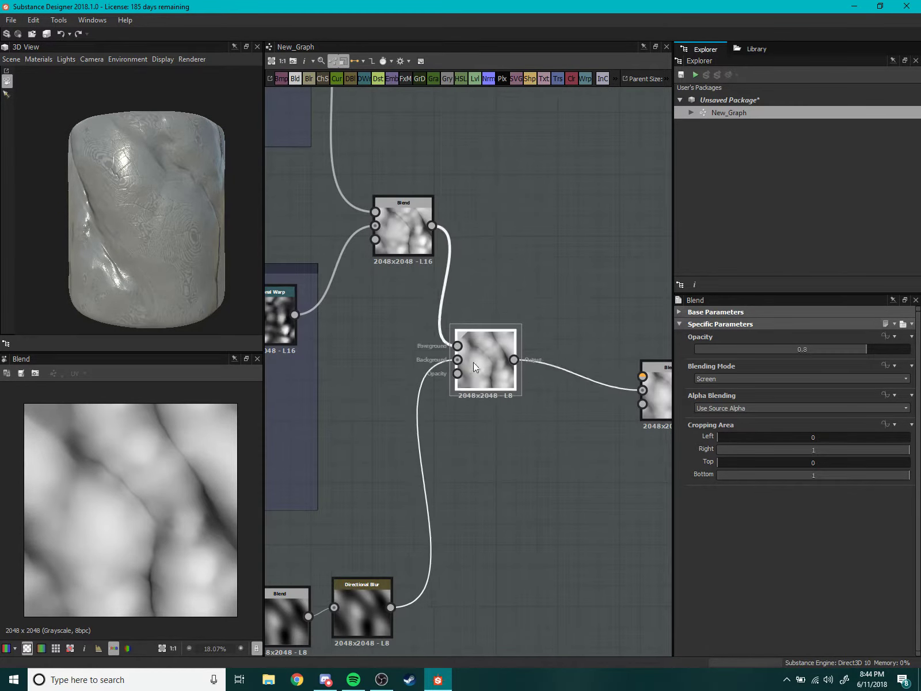
middle_click_drag(485, 369, 441, 321)
scroll(438, 238, "up", 3)
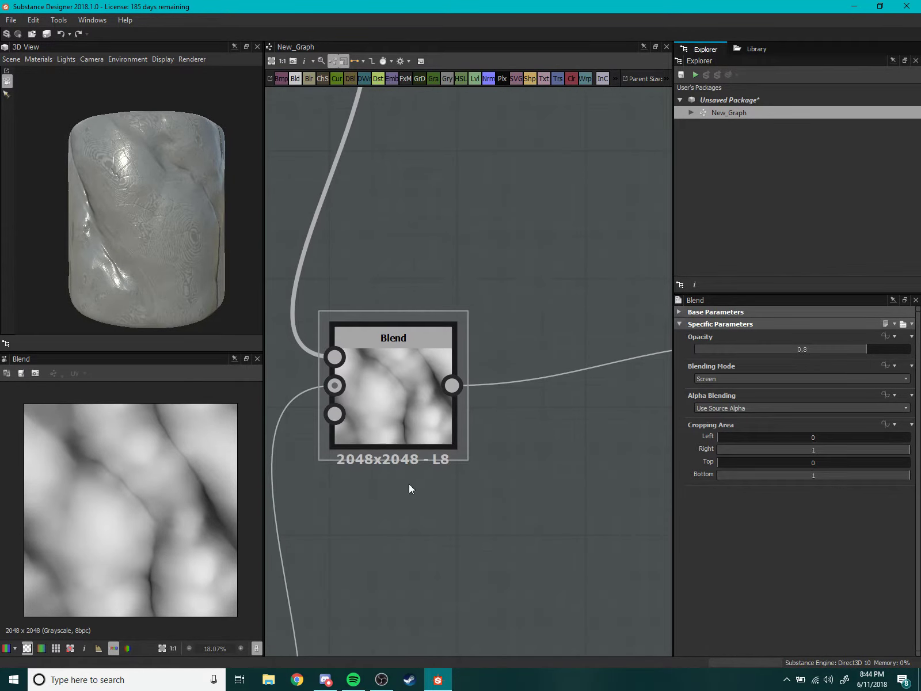
Insert a Blur between the first Blend and the right Blend's Background input.
key("space")
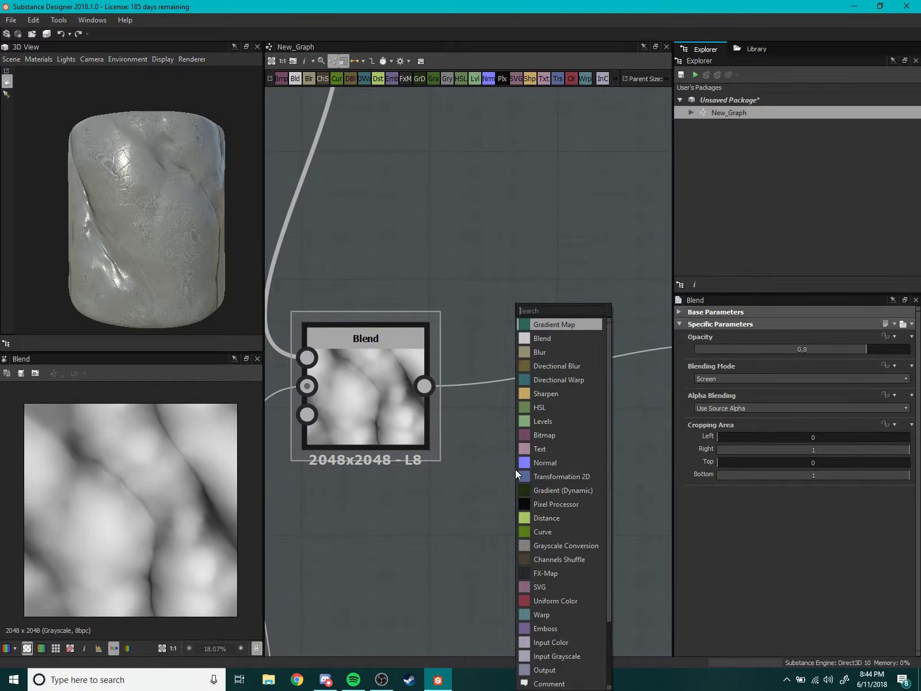
mouse_move(545, 394)
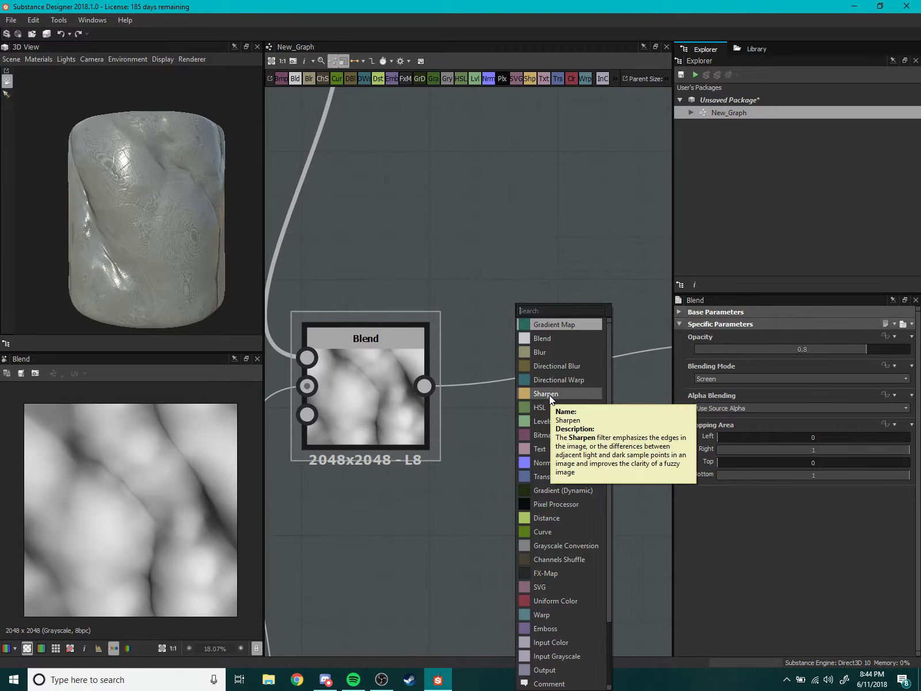
left_click(565, 349)
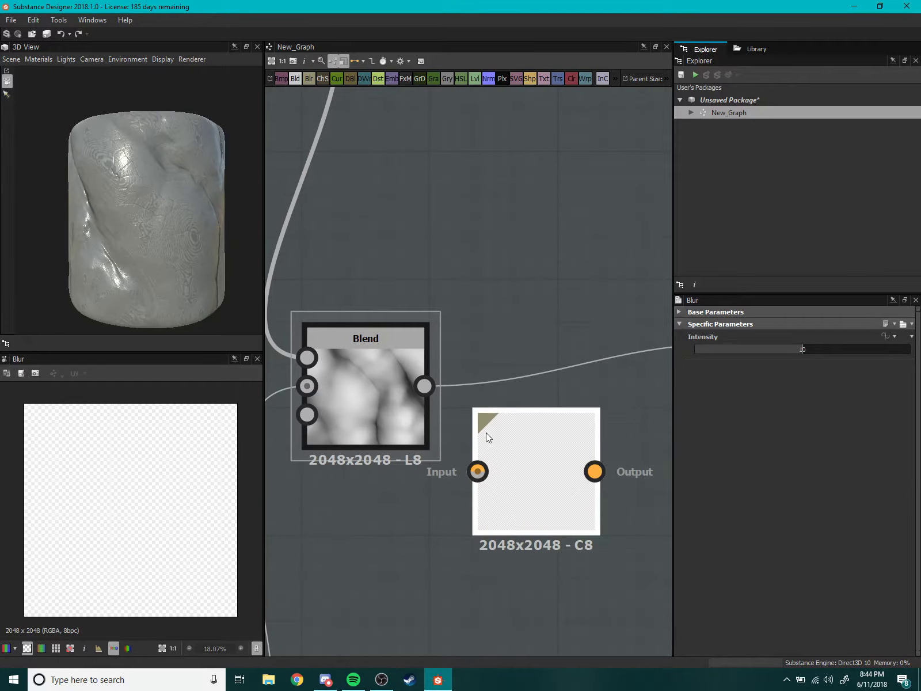
left_click_drag(430, 386, 477, 471)
middle_click_drag(527, 472, 444, 466)
left_click_drag(433, 459, 571, 303)
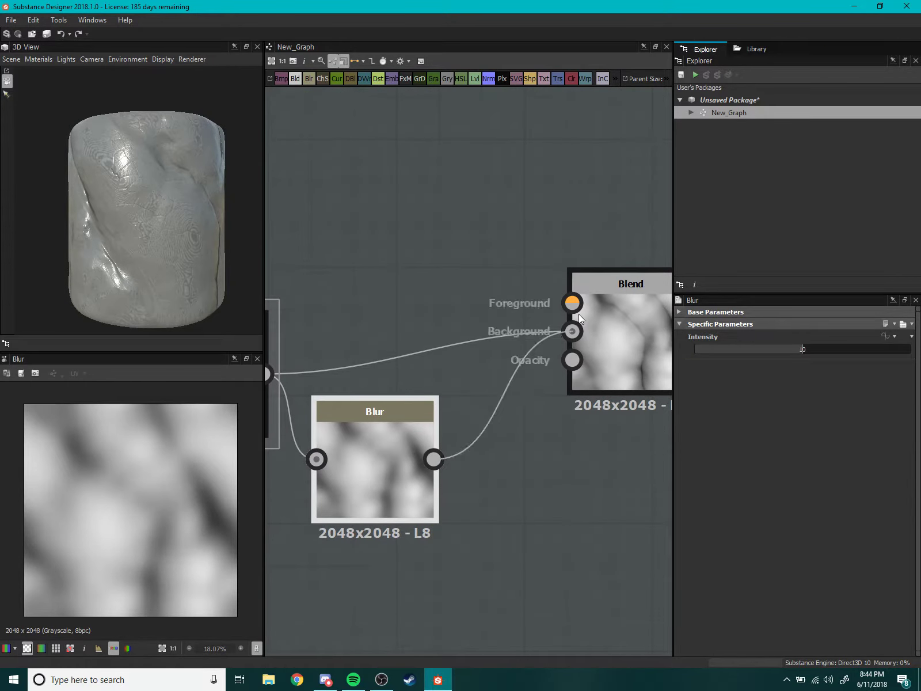
left_click(575, 305)
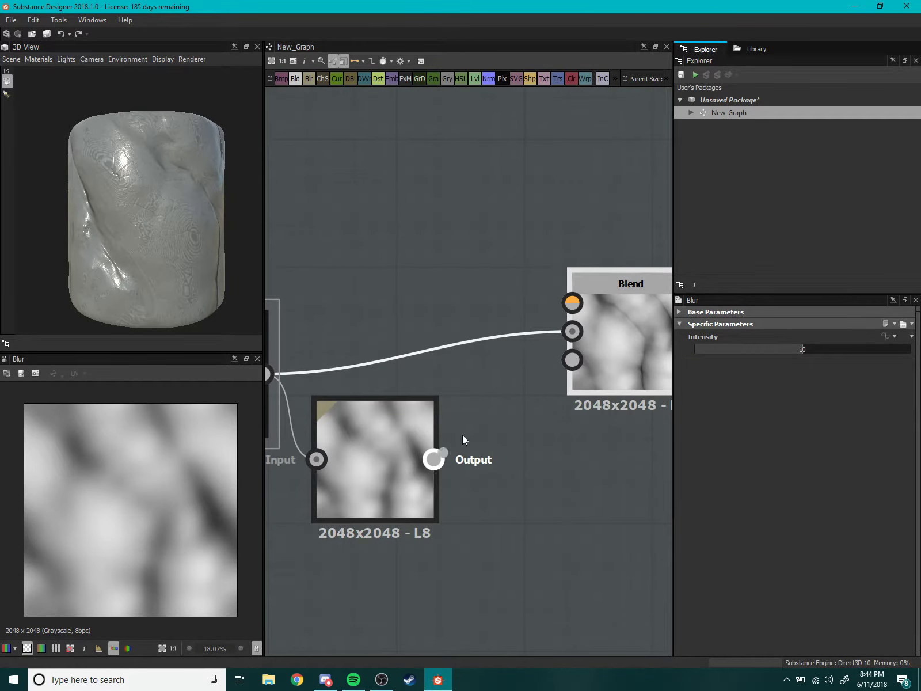
left_click_drag(433, 458, 572, 330)
Delete the extra Blur node.
scroll(173, 242, "up", 3)
scroll(385, 418, "down", 3)
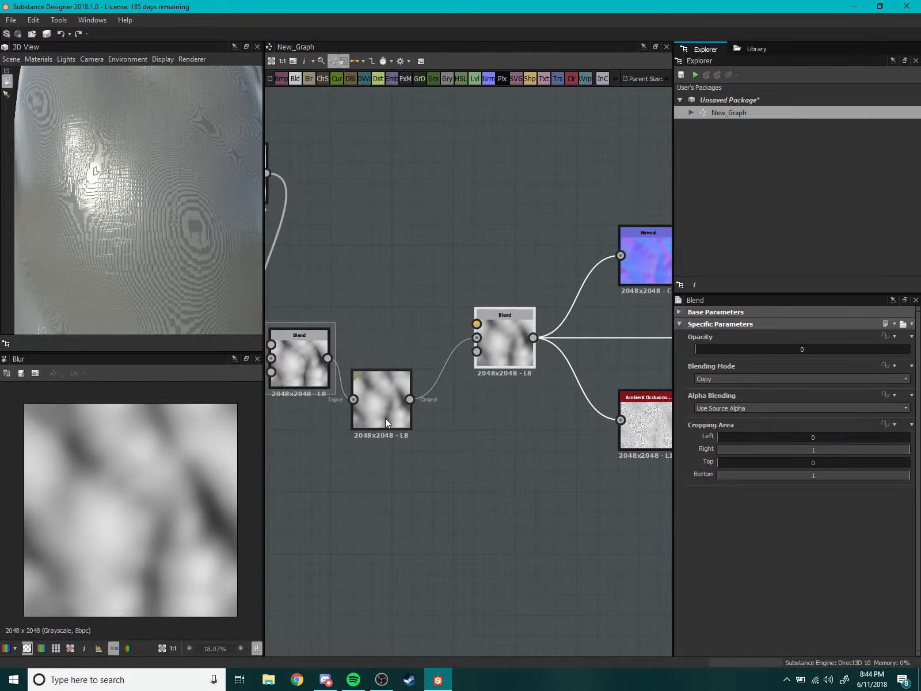
scroll(396, 455, "down", 1)
key("Delete")
scroll(391, 398, "up", 2)
scroll(368, 412, "up", 1)
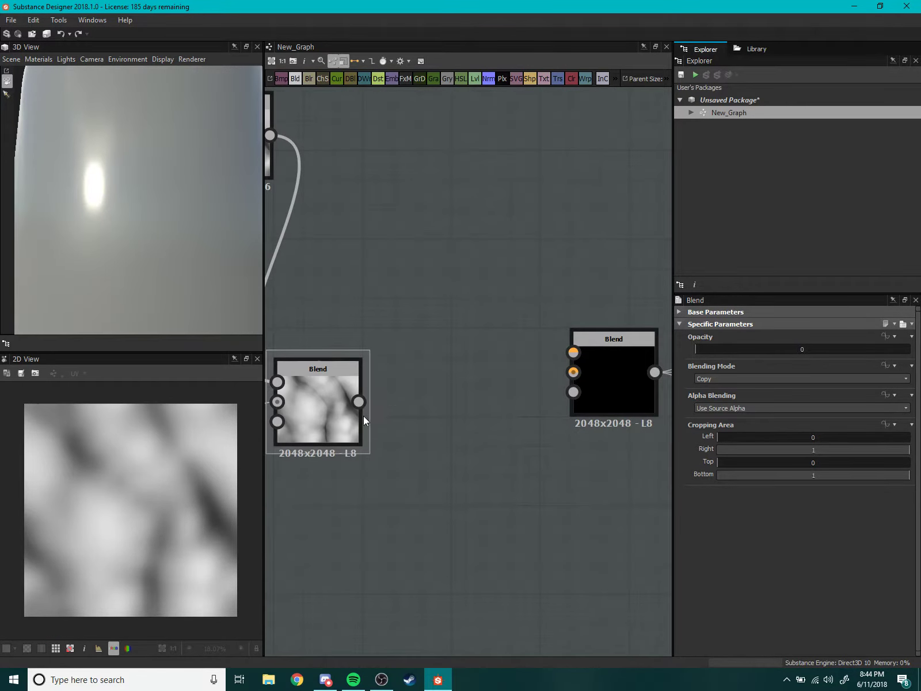
Try linking the first and top Blend outputs into the right Blend's Opacity and second input.
left_click_drag(358, 401, 576, 389)
scroll(369, 322, "down", 2)
scroll(350, 281, "down", 3)
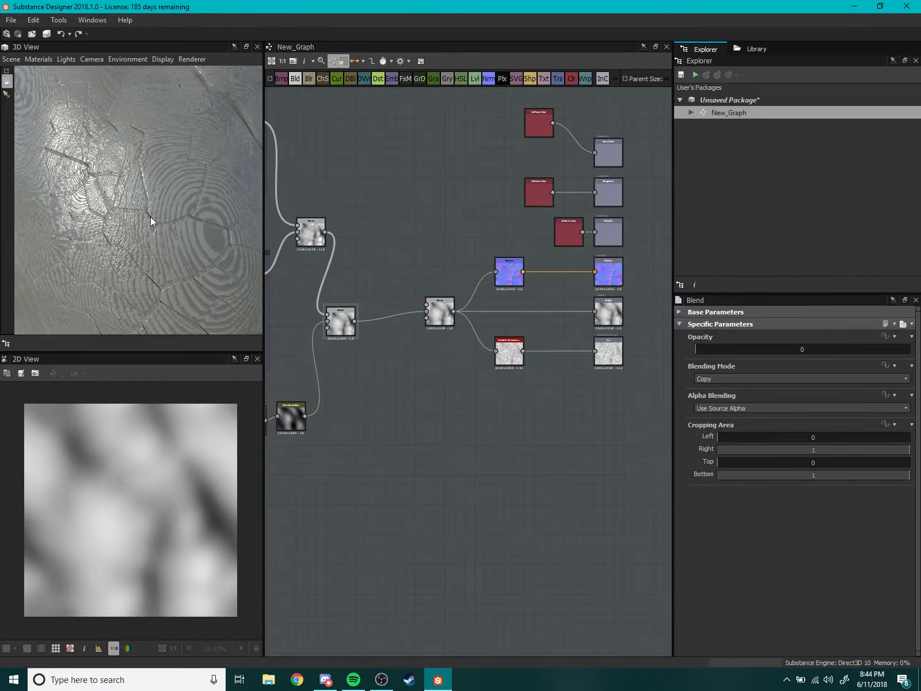
scroll(241, 255, "down", 3)
scroll(328, 279, "up", 3)
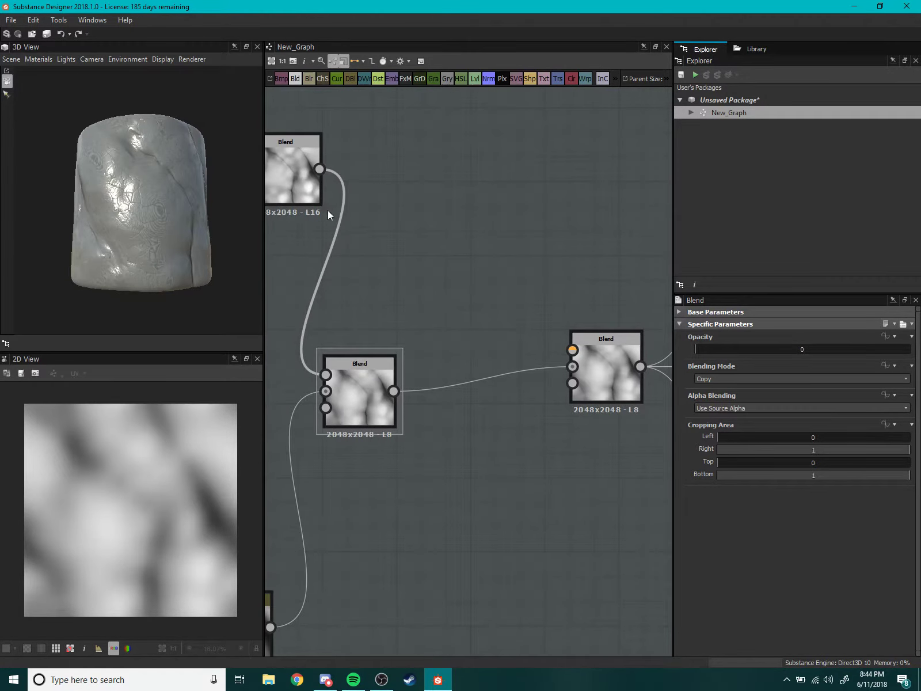
left_click_drag(319, 169, 572, 366)
middle_click_drag(402, 392, 433, 318)
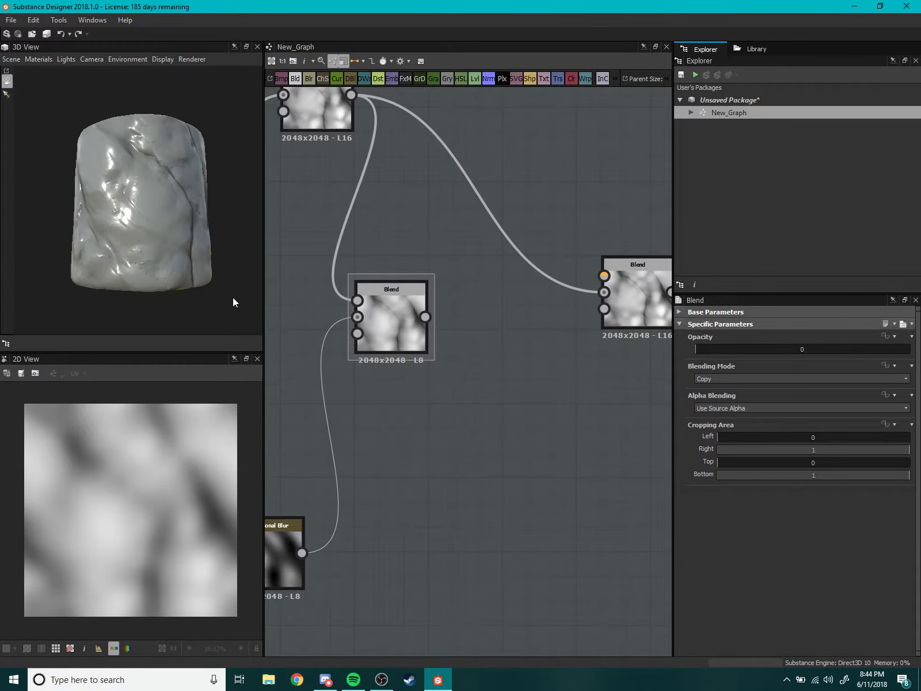
Wire the Directional Blur output into the right Blend's second input and inspect the cracks.
scroll(153, 237, "up", 3)
scroll(153, 237, "up", 3)
scroll(153, 252, "up", 3)
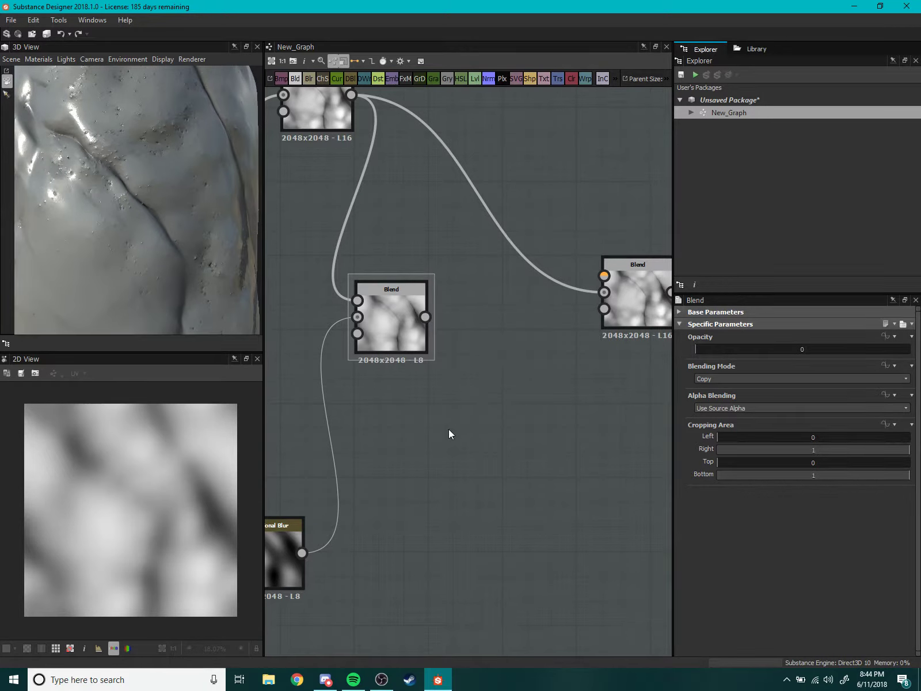
left_click_drag(302, 552, 604, 292)
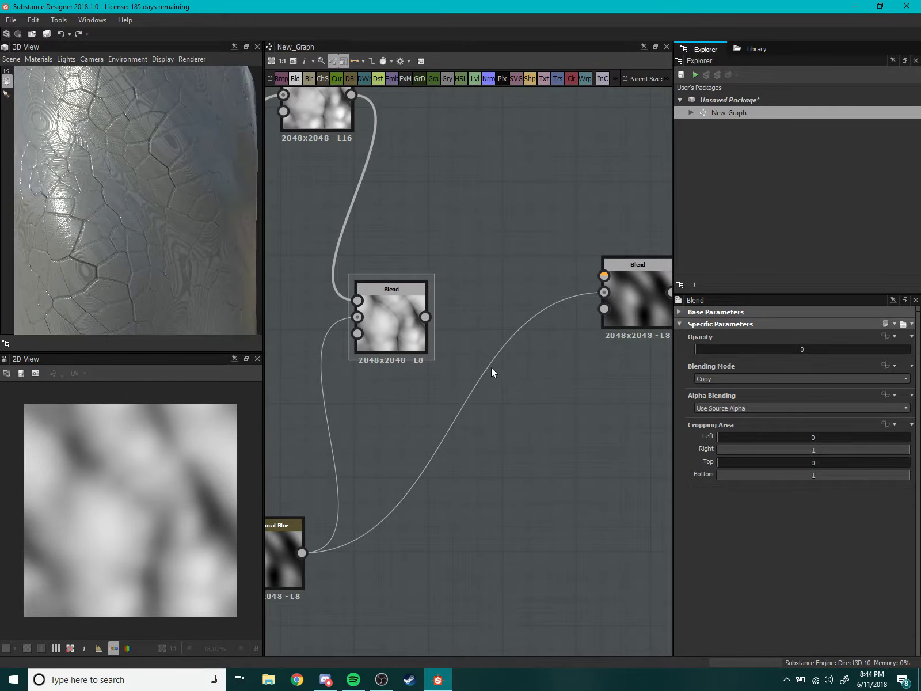
scroll(147, 242, "down", 3)
scroll(172, 288, "up", 3)
mouse_move(164, 295)
left_mouse_down()
mouse_move(208, 251)
mouse_move(194, 234)
left_mouse_up()
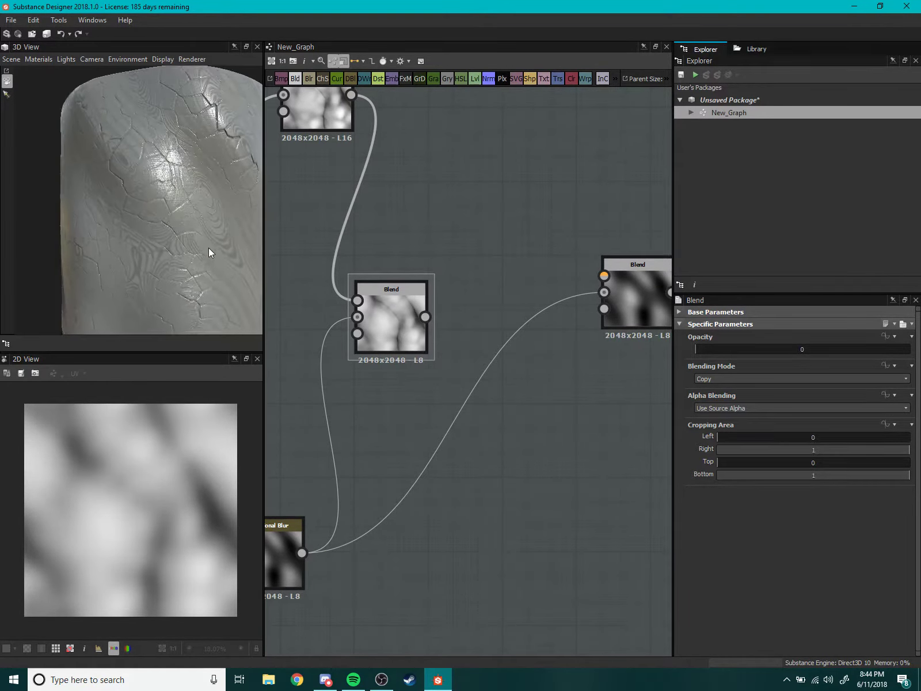
Select the Directional Blur node and align it with the Blend output.
middle_click_drag(417, 445, 530, 349)
left_click(385, 482)
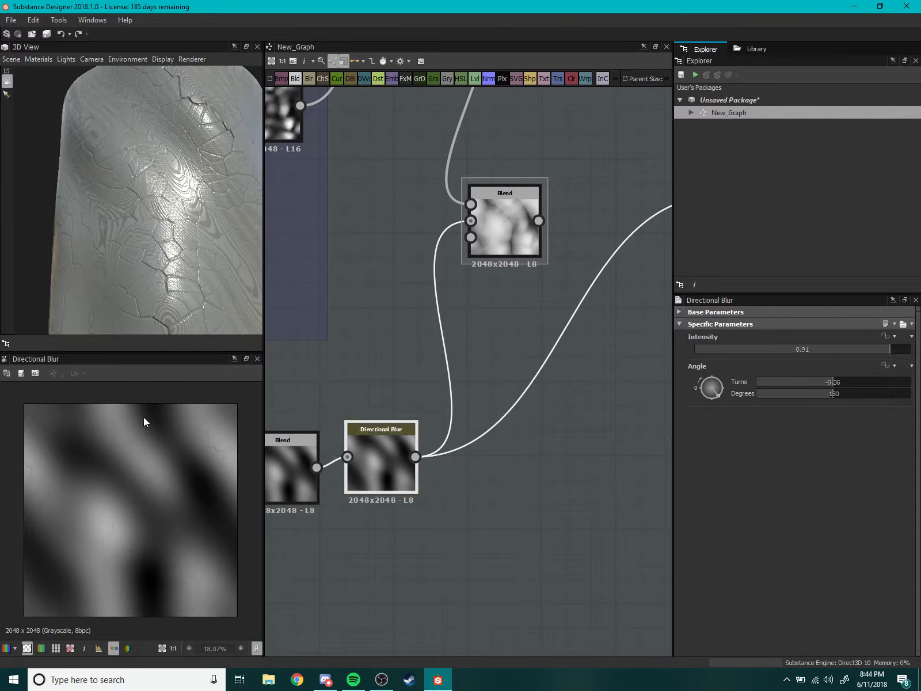
scroll(117, 495, "up", 5)
scroll(546, 435, "down", 3)
scroll(447, 478, "down", 2)
scroll(436, 495, "up", 5)
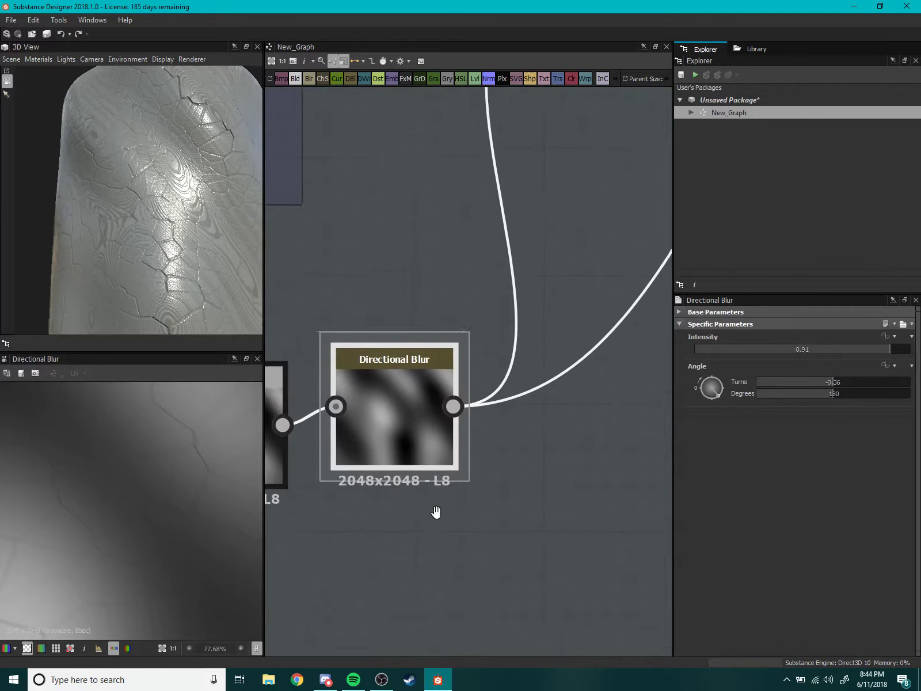
scroll(427, 429, "down", 1)
left_click_drag(427, 429, 432, 445)
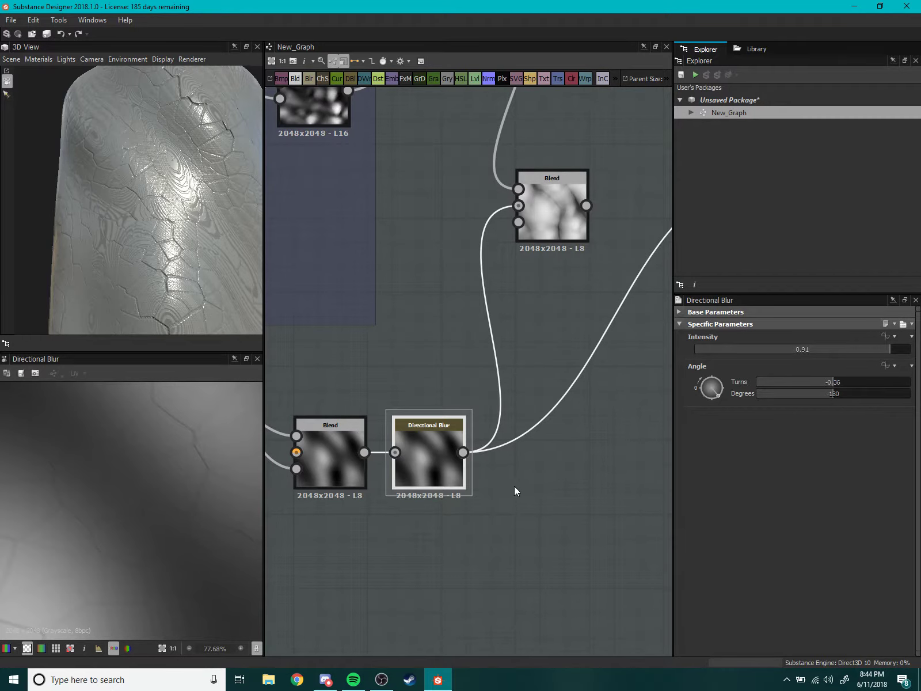
Orbit the mesh preview to view it from above, then bring Chrome to the front.
middle_click_drag(513, 486, 477, 500)
scroll(477, 500, "down", 2)
scroll(193, 272, "up", 3)
scroll(161, 282, "up", 3)
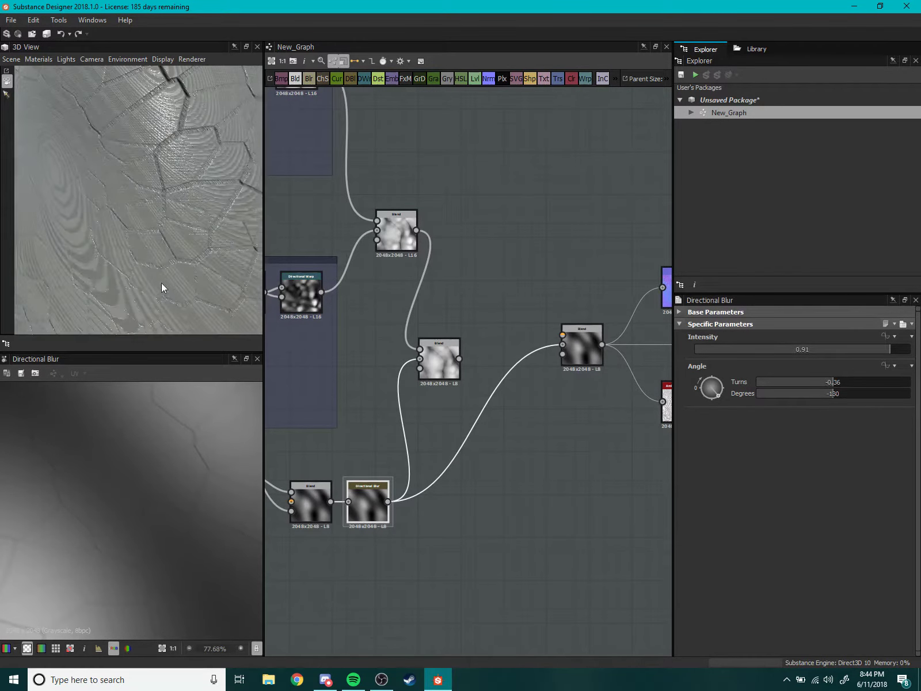
scroll(161, 283, "up", 3)
scroll(161, 282, "down", 3)
scroll(160, 276, "down", 3)
scroll(160, 276, "down", 2)
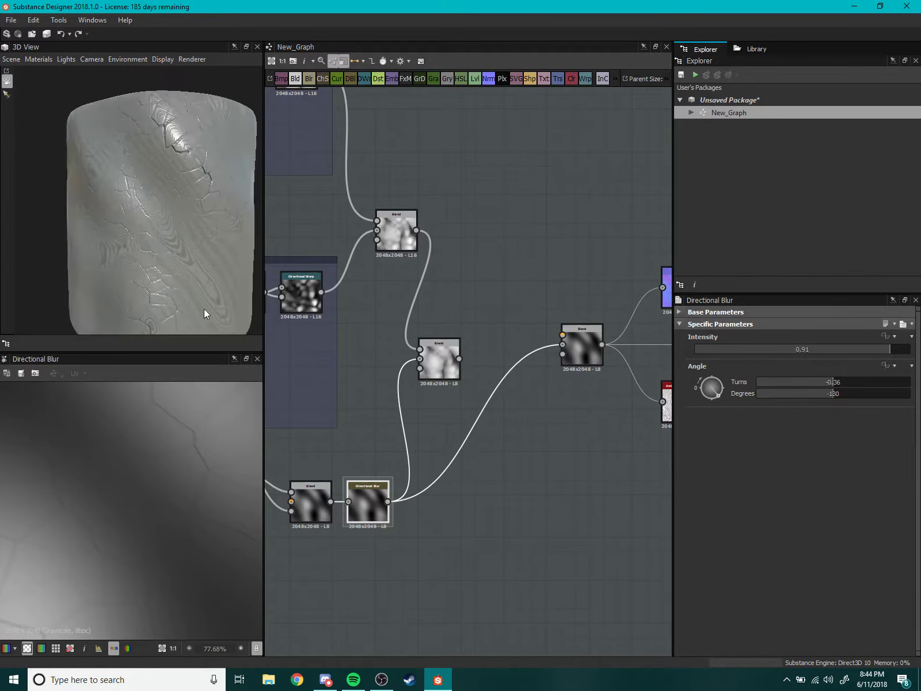
scroll(176, 298, "down", 1)
left_click_drag(176, 298, 168, 256)
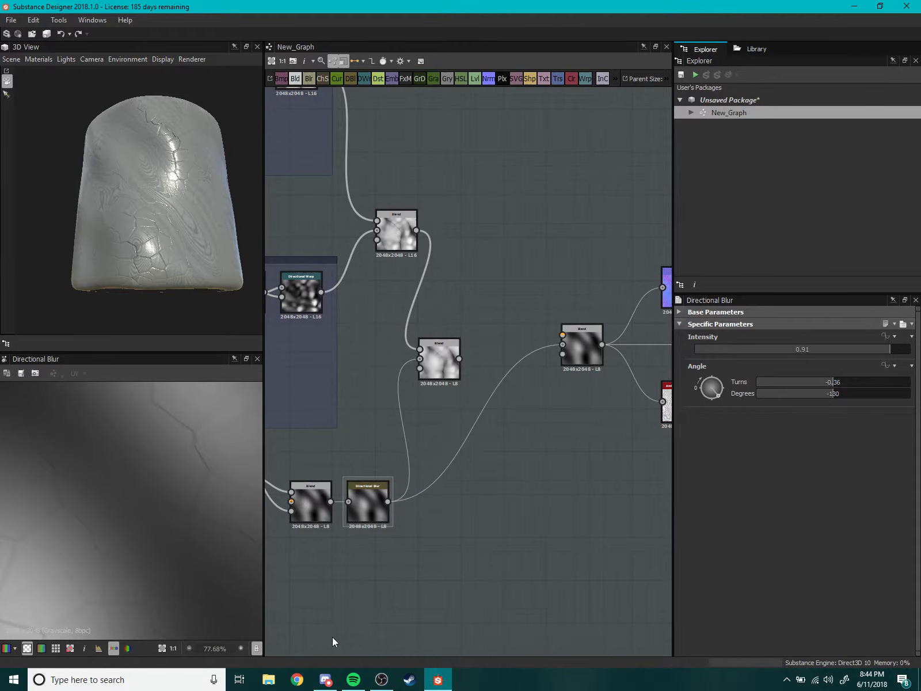
left_click(297, 681)
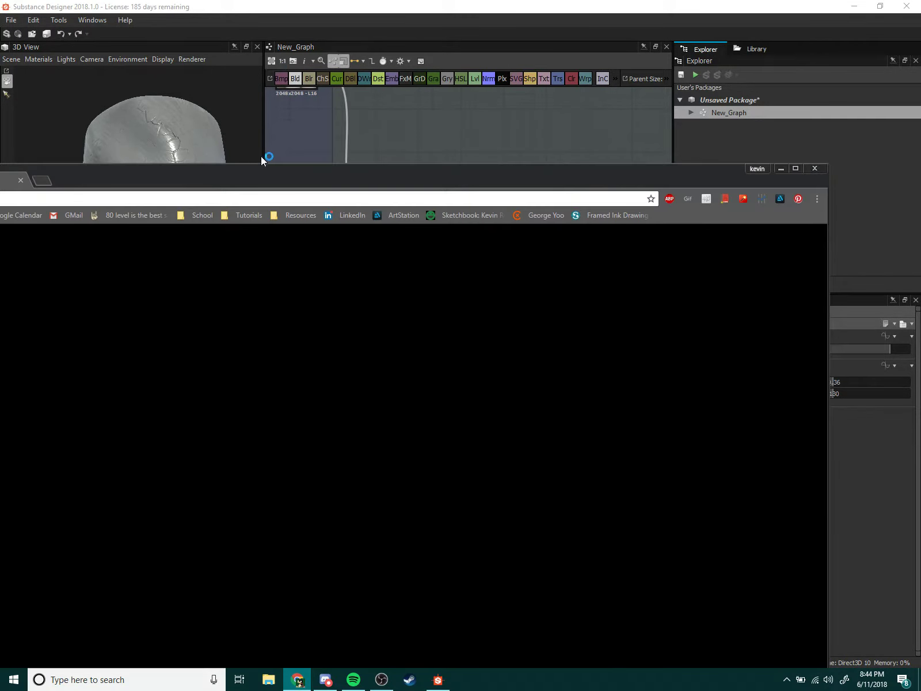
Drag the Chrome window mostly off screen to reveal the Substance Designer graph.
left_click_drag(260, 159, 0, 165)
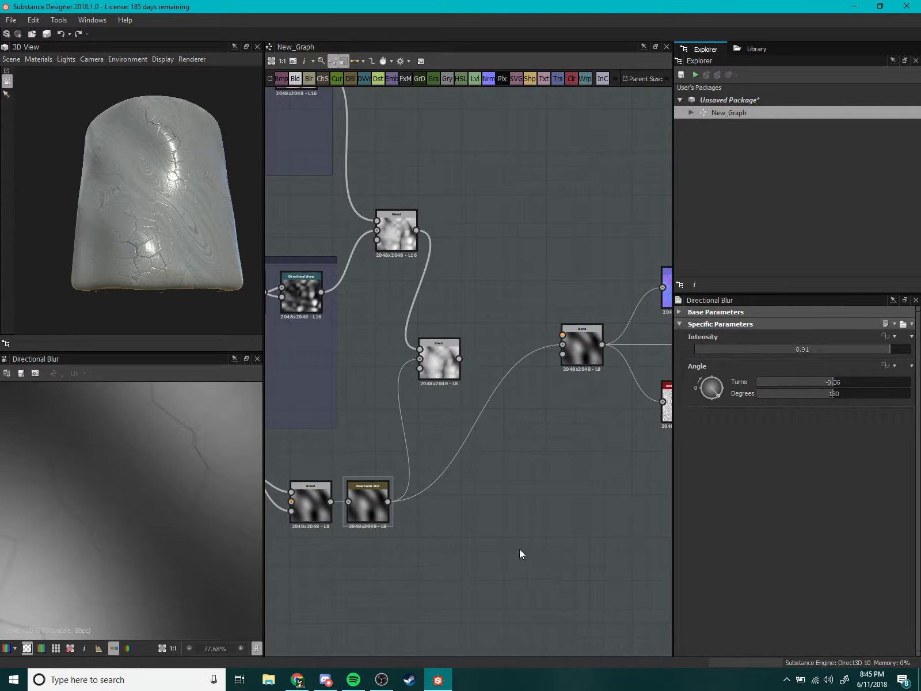
Inspect the lower Blend and connect the Warp cracks into the right Blend.
mouse_move(520, 551)
middle_mouse_down()
mouse_move(503, 464)
mouse_move(448, 492)
middle_mouse_up()
scroll(503, 464, "up", 3)
scroll(471, 429, "down", 2)
scroll(443, 455, "up", 2)
left_click(417, 414)
scroll(477, 466, "down", 1)
scroll(508, 439, "down", 2)
mouse_move(509, 439)
middle_mouse_down()
mouse_move(401, 504)
mouse_move(539, 427)
mouse_move(446, 492)
middle_mouse_up()
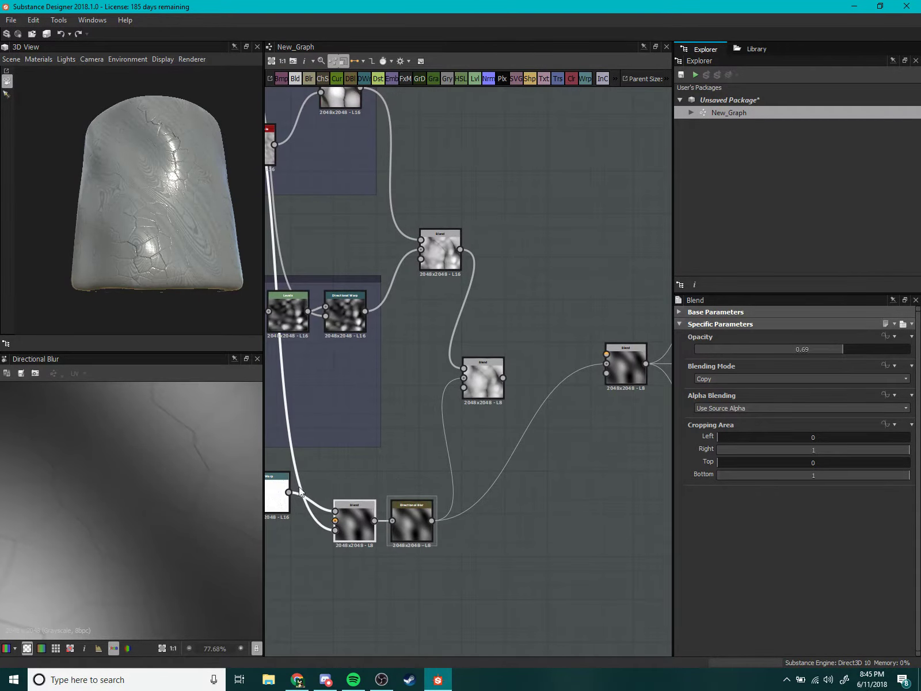
left_click_drag(288, 492, 606, 363)
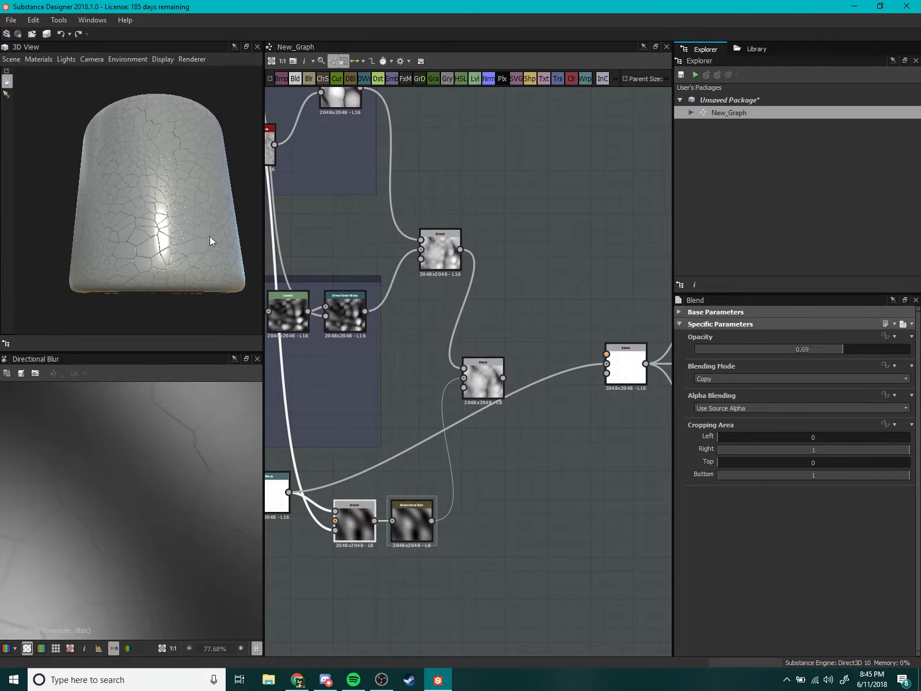
Wire a Big Shapes node into the blend chain.
scroll(169, 267, "up", 3)
scroll(209, 267, "down", 3)
mouse_move(423, 425)
middle_mouse_down()
mouse_move(459, 371)
mouse_move(405, 408)
mouse_move(446, 323)
mouse_move(475, 320)
mouse_move(451, 310)
middle_mouse_up()
scroll(405, 407, "down", 2)
mouse_move(458, 349)
left_mouse_down()
mouse_move(485, 318)
mouse_move(594, 383)
left_mouse_up()
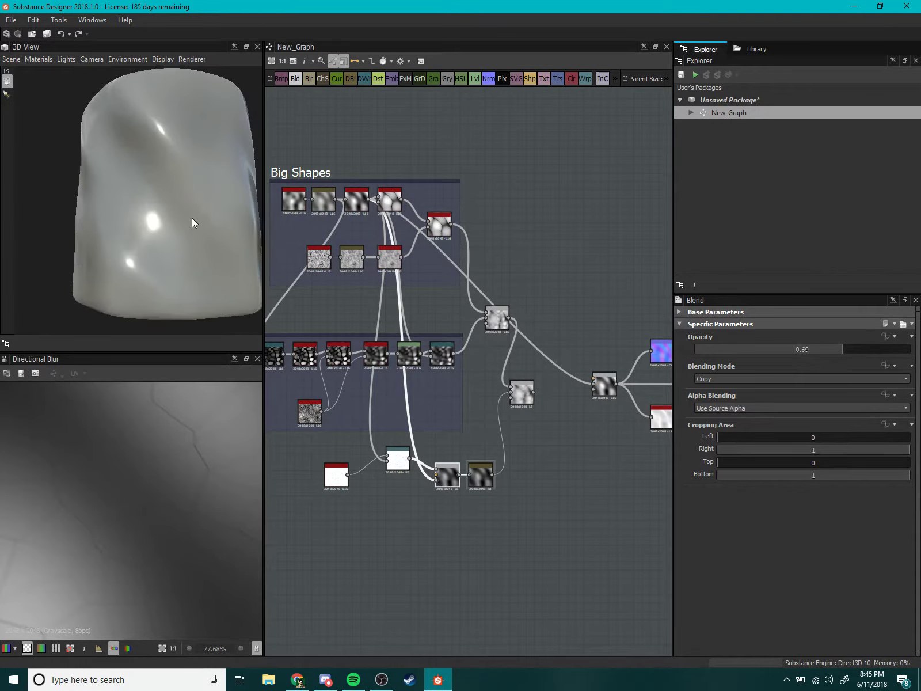
Connect the Directional Blur output to the right Blend and check the cracks on the 3D preview.
middle_click_drag(457, 305, 436, 244)
scroll(434, 303, "up", 2)
scroll(438, 345, "up", 2)
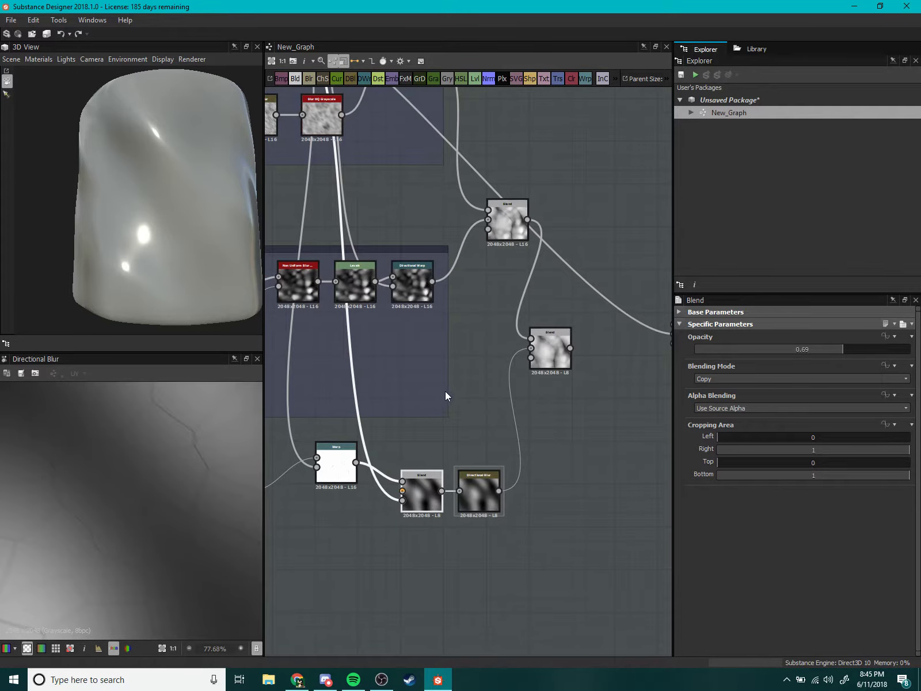
middle_click_drag(445, 391, 470, 404)
middle_click_drag(566, 429, 504, 432)
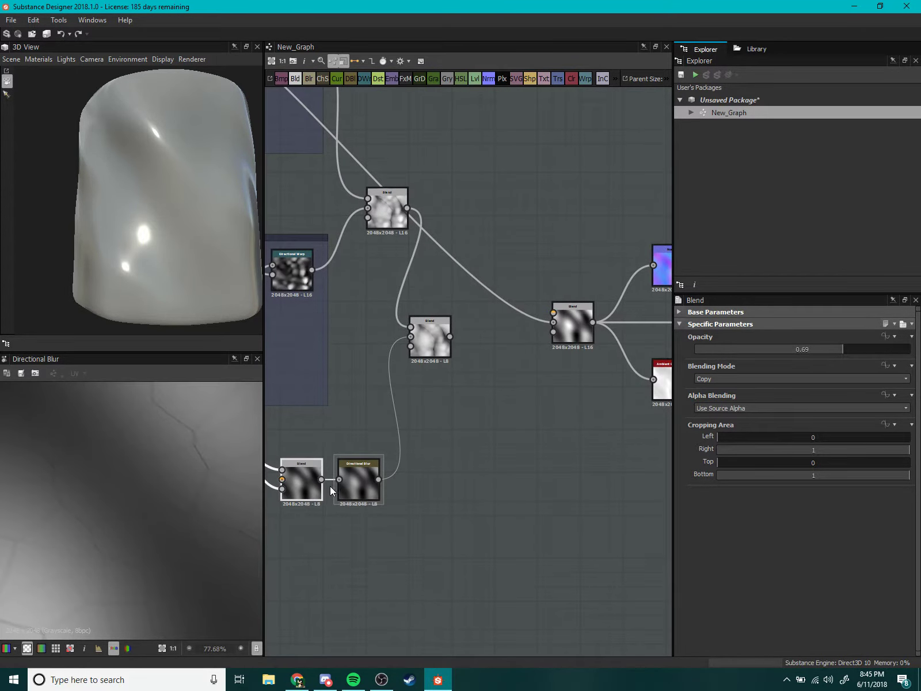
mouse_move(378, 479)
left_mouse_down()
mouse_move(555, 340)
mouse_move(553, 322)
left_mouse_up()
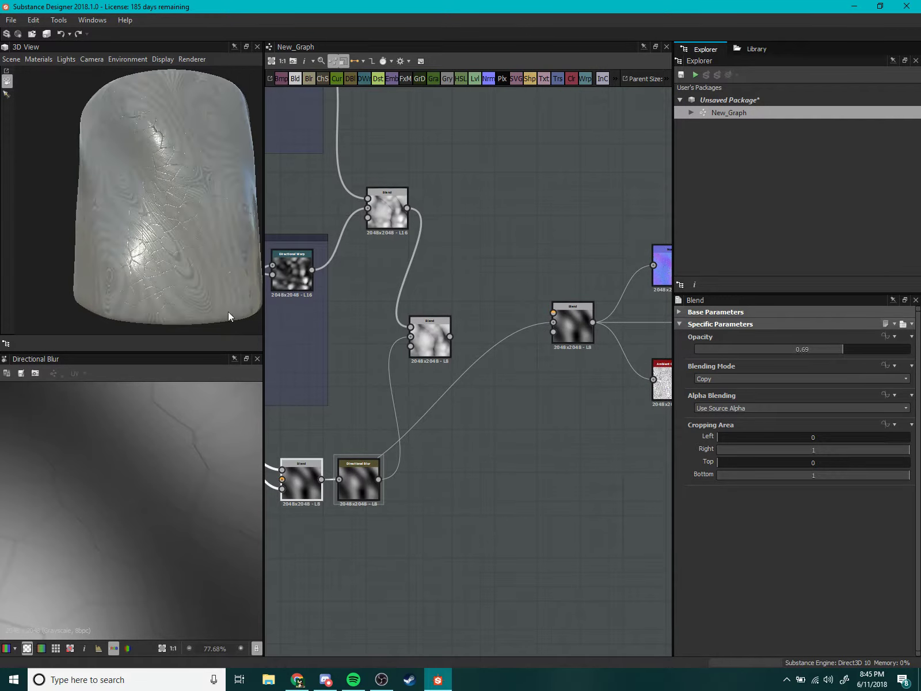
left_click_drag(195, 260, 366, 348)
scroll(369, 348, "down", 1)
scroll(397, 369, "down", 2)
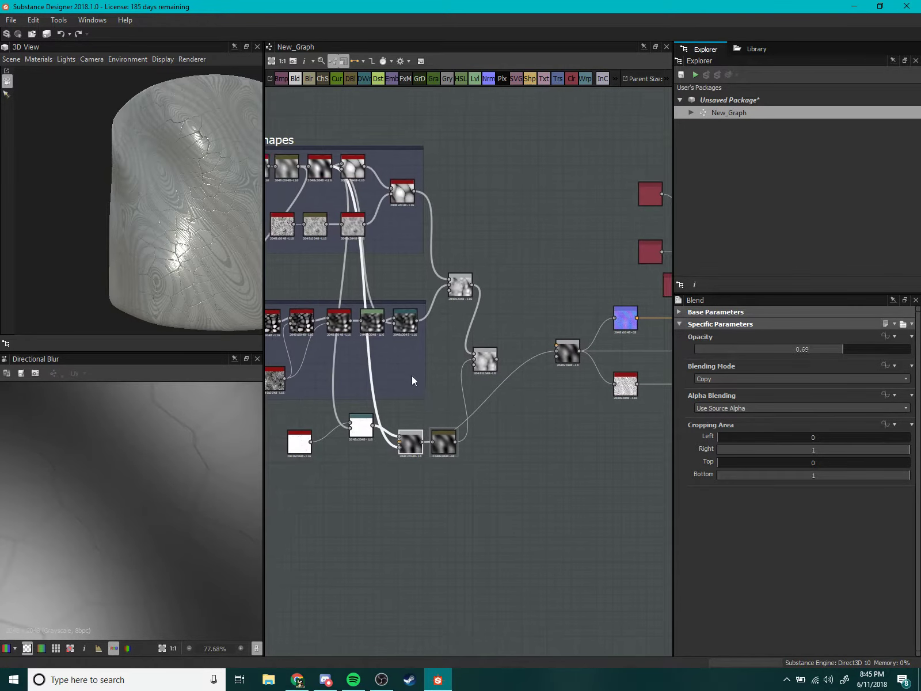
scroll(463, 417, "up", 1)
View the Warp output in 2D and move the crack Blend and Directional Blur nodes down.
middle_click_drag(431, 392, 488, 411)
double_click(353, 451)
left_click_drag(395, 481, 407, 522)
mouse_move(454, 461)
left_mouse_down()
mouse_move(476, 519)
mouse_move(364, 527)
left_mouse_up()
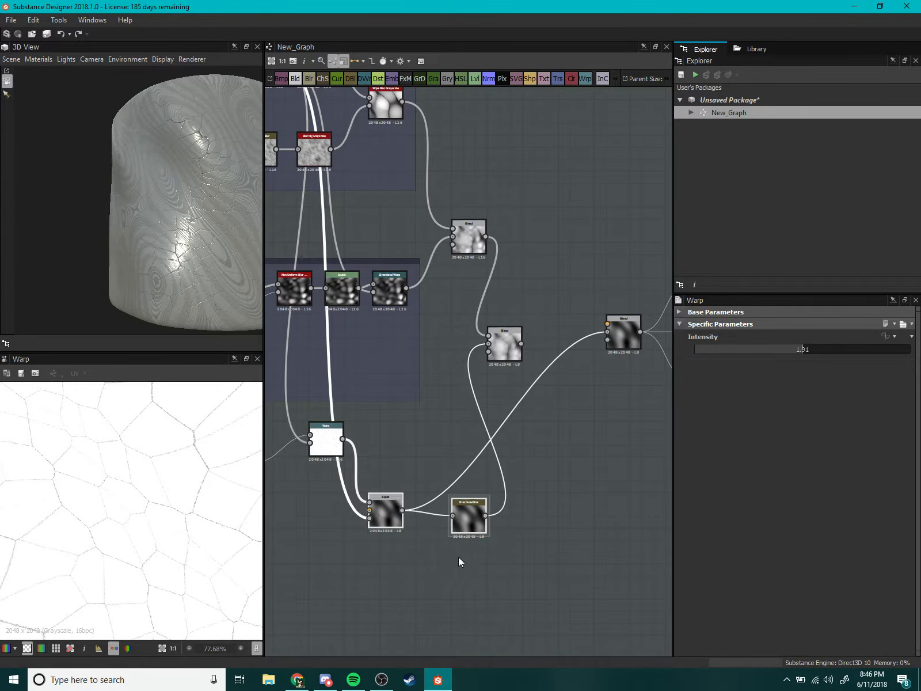
Delete the Blend and Directional Blur nodes and link the Warp cracks into the lower Blend.
key("Delete")
middle_click_drag(337, 452, 334, 475)
mouse_move(334, 475)
left_mouse_down()
mouse_move(358, 490)
mouse_move(487, 364)
left_mouse_up()
left_click(500, 366)
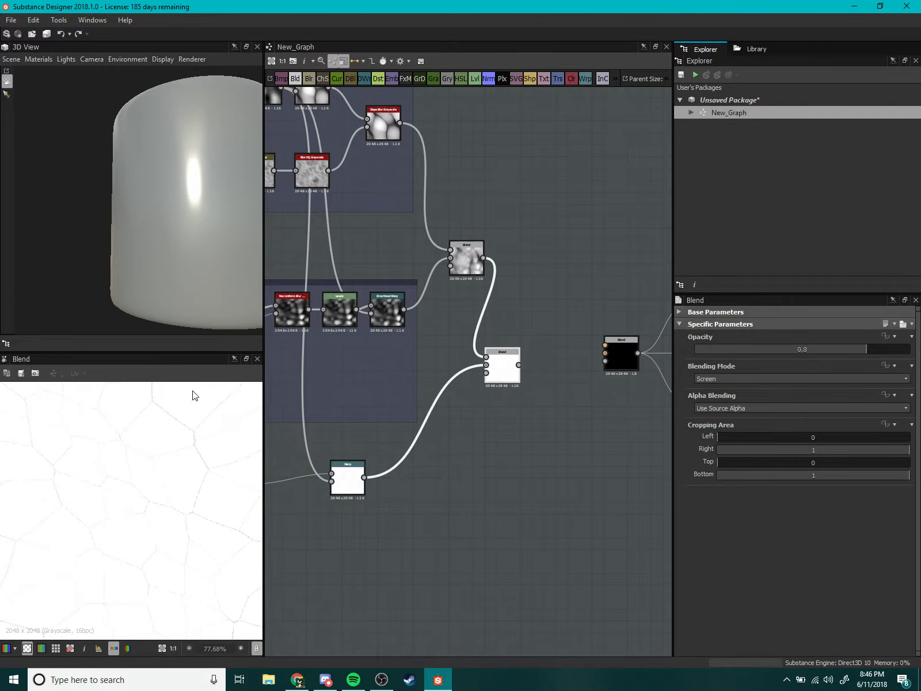
Set the lower Blend to Opacity 0.45 with Add (Linear Dodge) blending.
scroll(463, 408, "up", 2)
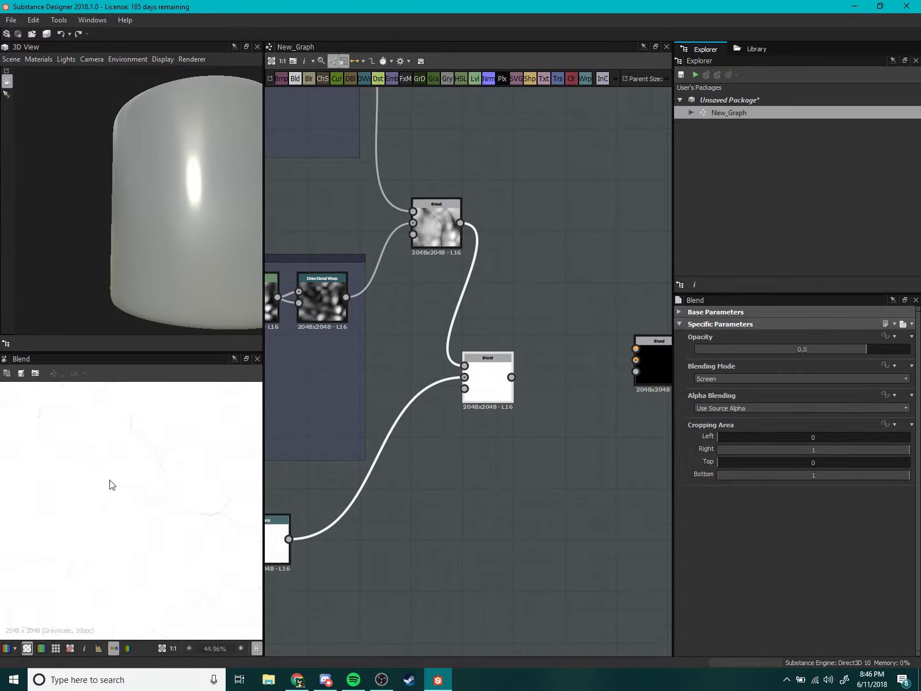
scroll(111, 485, "down", 3)
scroll(133, 493, "up", 3)
scroll(134, 494, "down", 3)
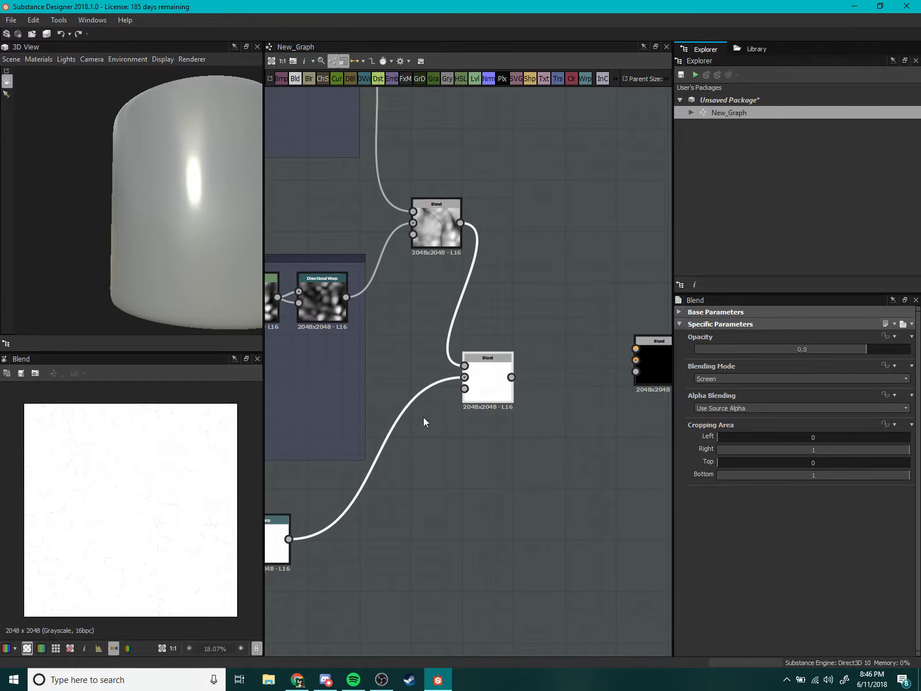
left_click(854, 350)
left_click_drag(490, 386, 523, 387)
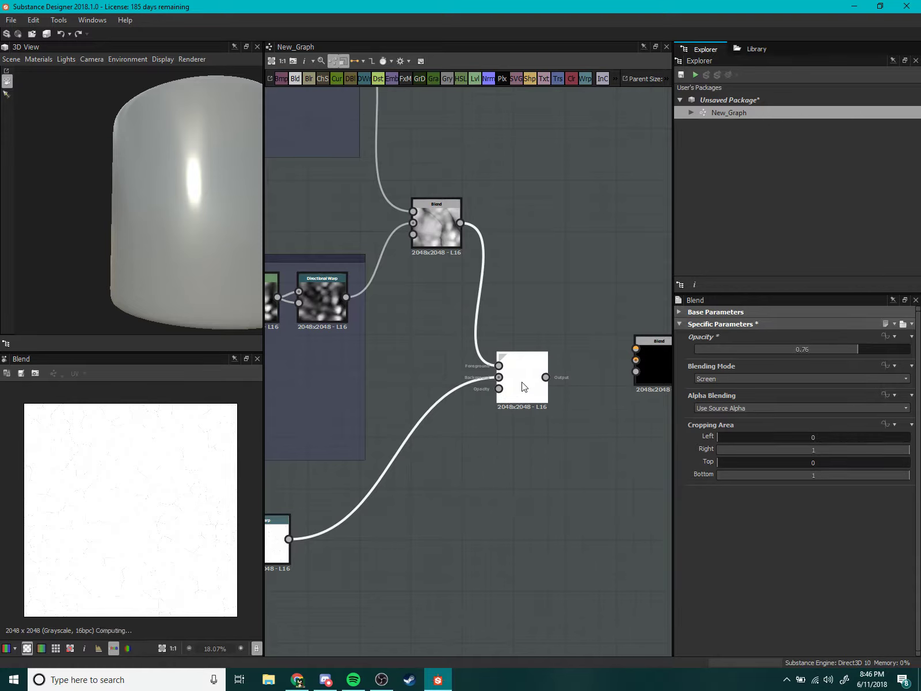
mouse_move(847, 349)
left_mouse_down()
mouse_move(657, 361)
mouse_move(905, 359)
mouse_move(746, 360)
left_mouse_up()
scroll(202, 220, "down", 2)
scroll(146, 248, "up", 2)
scroll(147, 248, "up", 1)
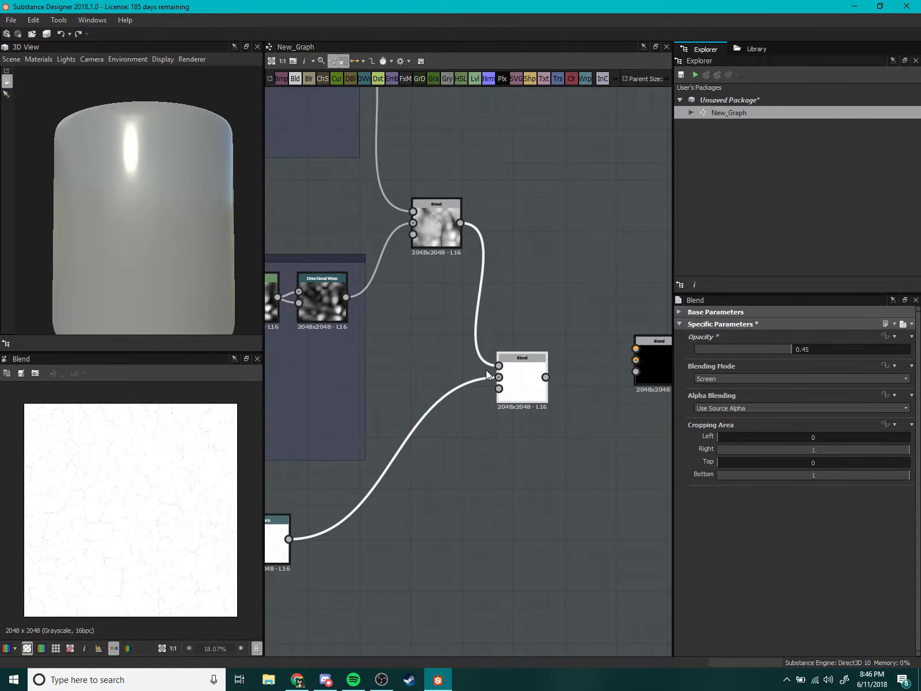
left_click(726, 379)
left_click(713, 388)
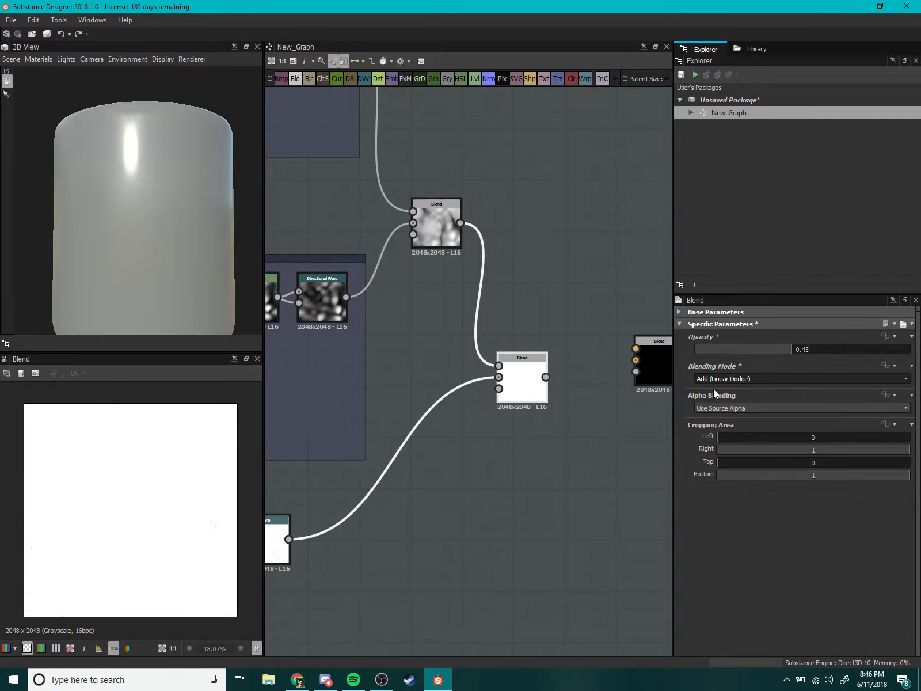
Try Subtract, Soft Light and Overlay blending on the lower Blend at varying opacities.
key("Down")
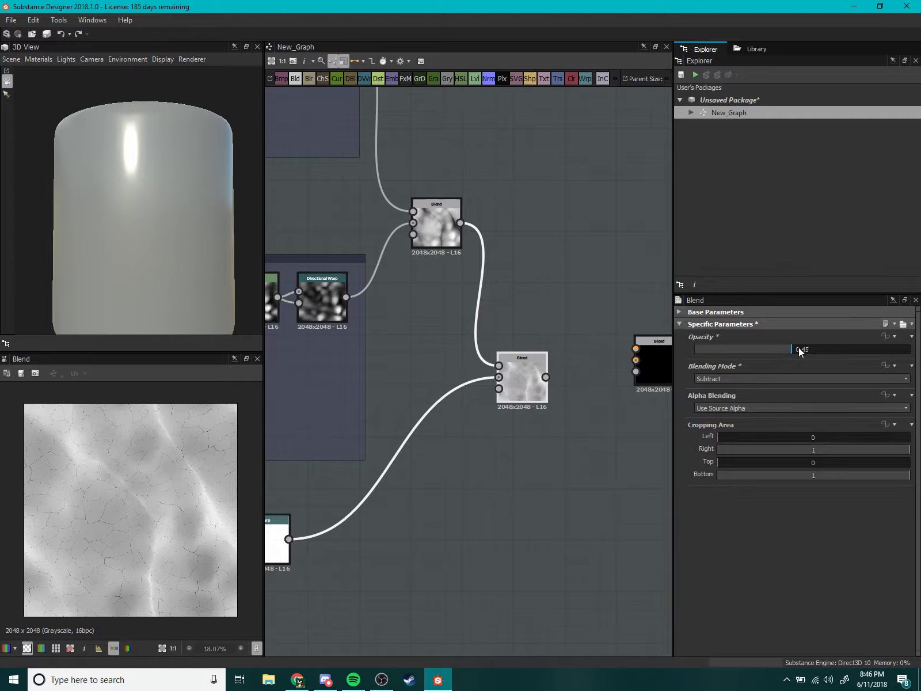
left_click_drag(799, 352, 909, 348)
left_click(729, 379)
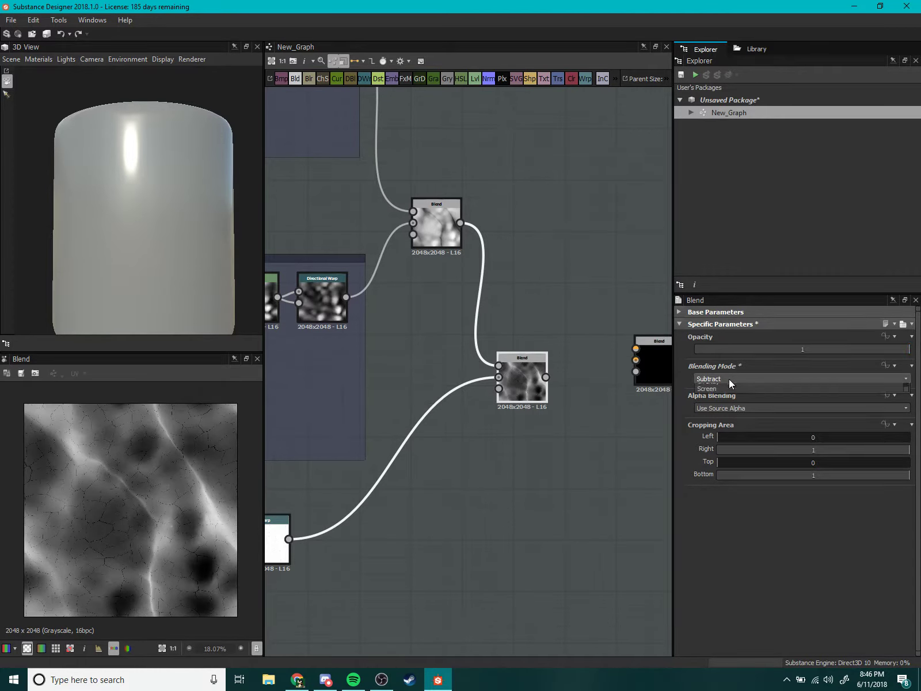
key("Down")
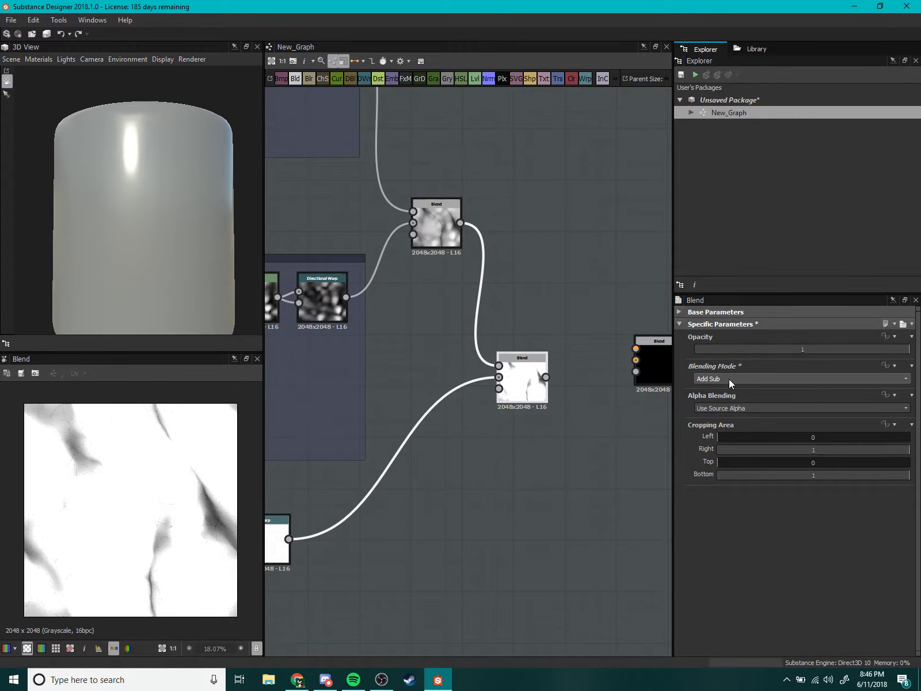
key("Up")
key("Down")
key("Down")
key("Down")
key("Down")
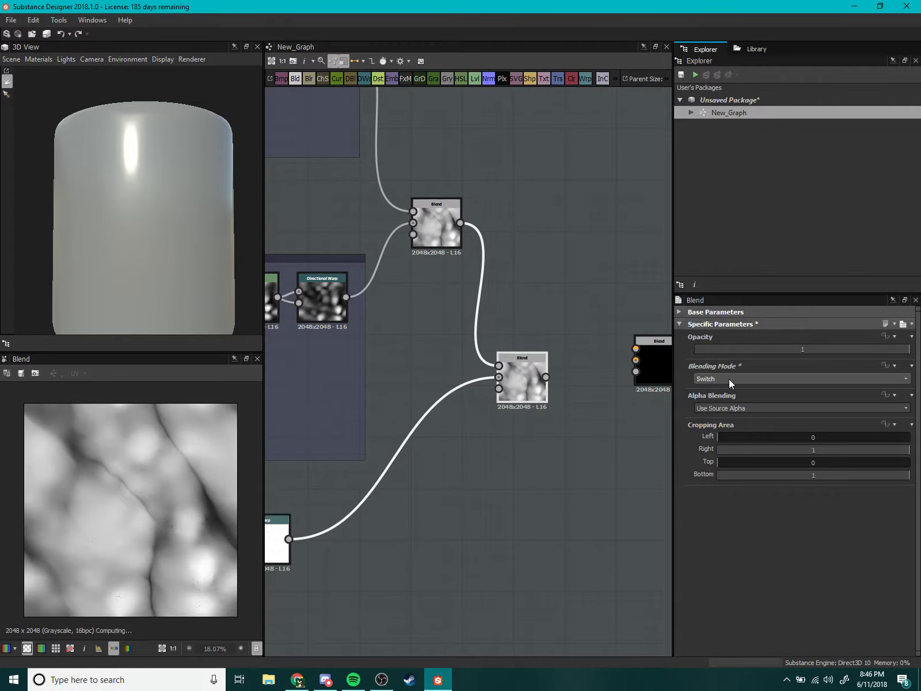
key("Down")
key("Down")
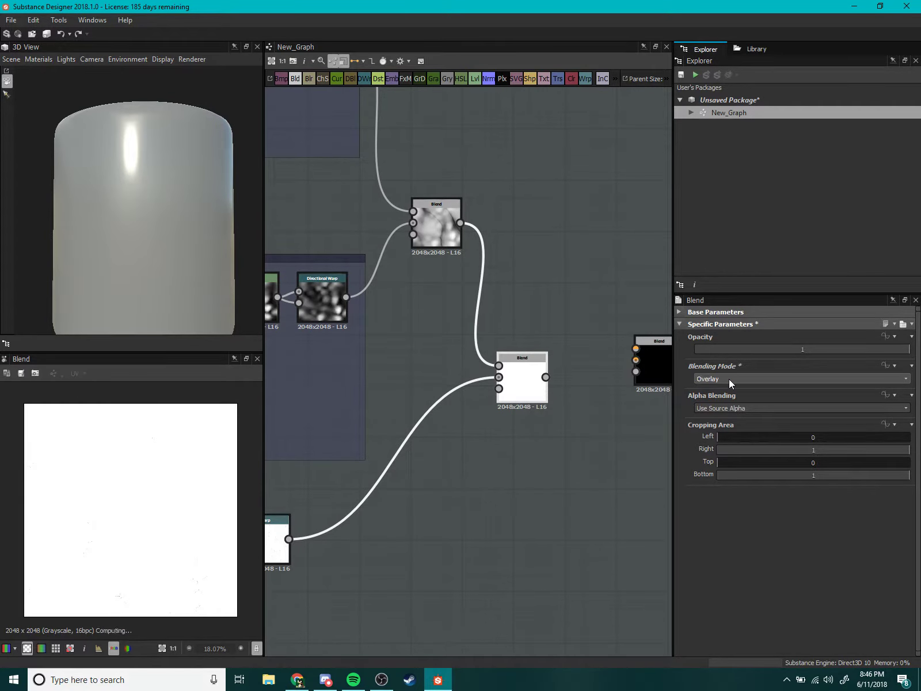
key("Down")
key("Down")
key("Up")
key("Up")
left_click_drag(900, 349, 842, 349)
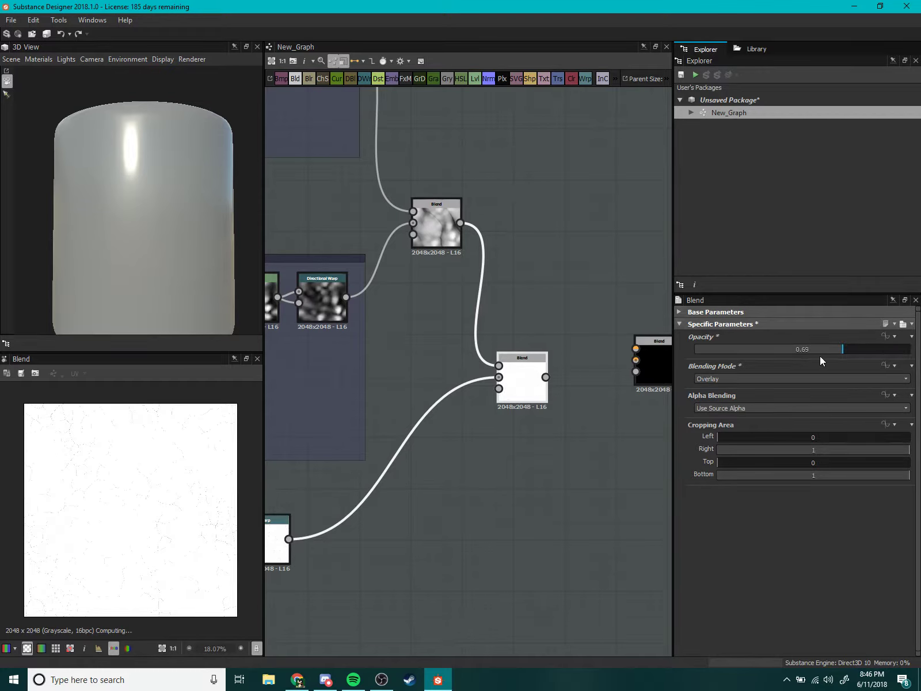
mouse_move(765, 349)
left_mouse_down()
mouse_move(686, 358)
mouse_move(913, 349)
left_mouse_up()
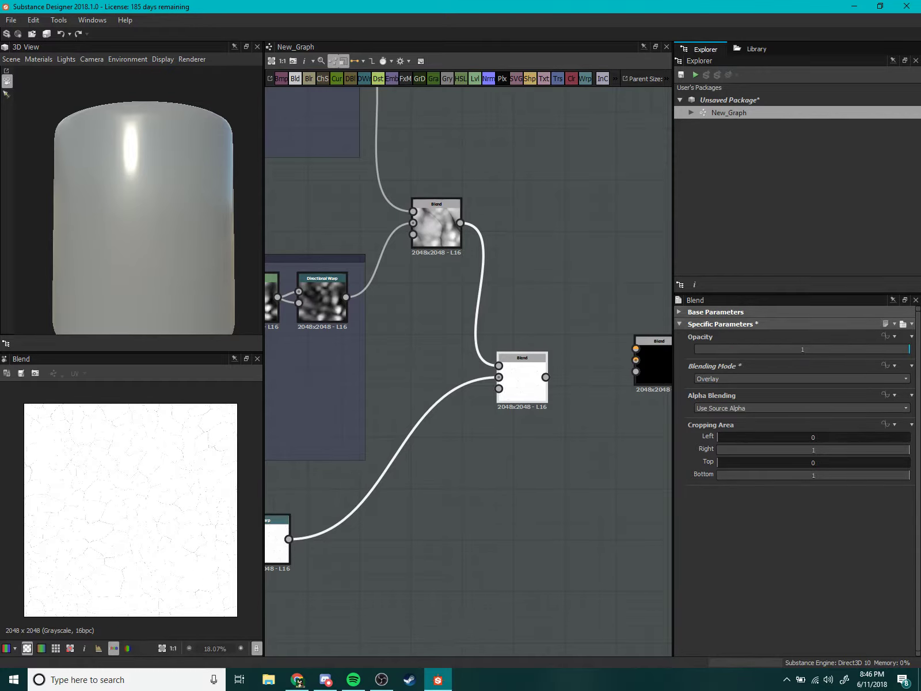
Switch the lower Blend to Switch mode and lower its opacity to 0.78.
left_click(754, 383)
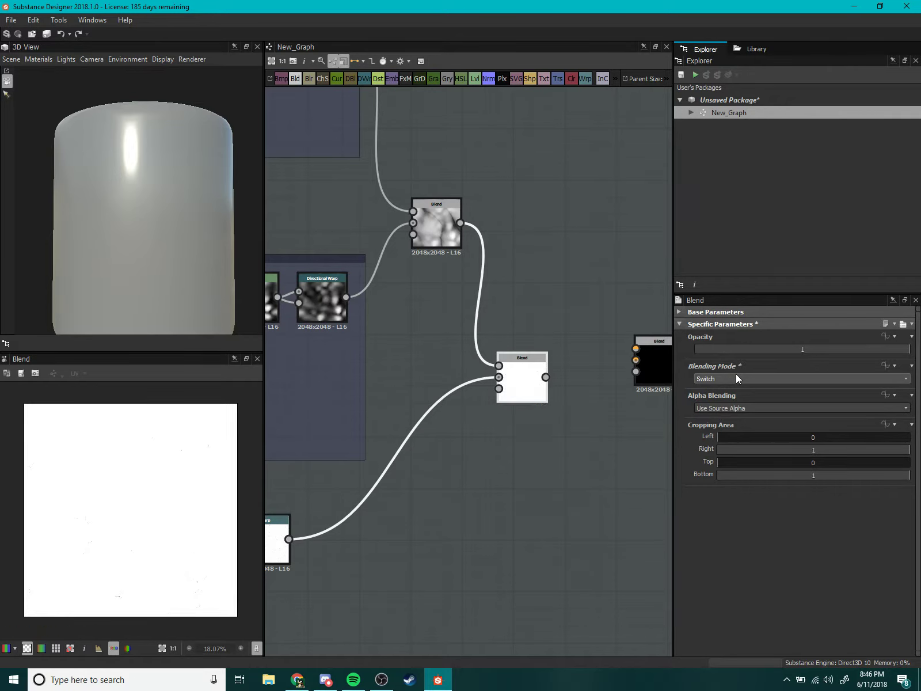
scroll(149, 455, "up", 3)
scroll(118, 492, "up", 3)
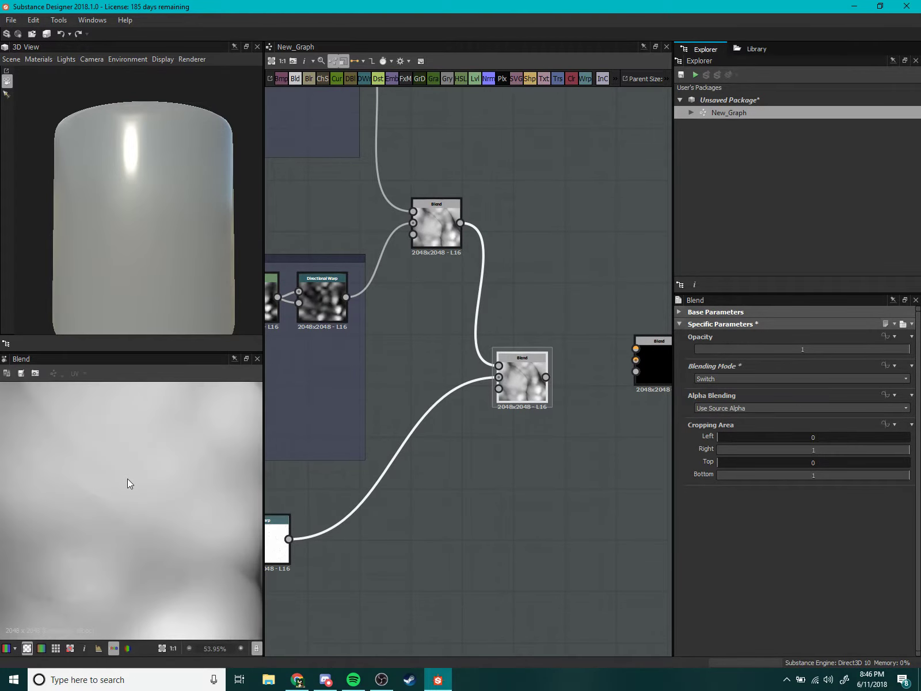
scroll(130, 487, "down", 3)
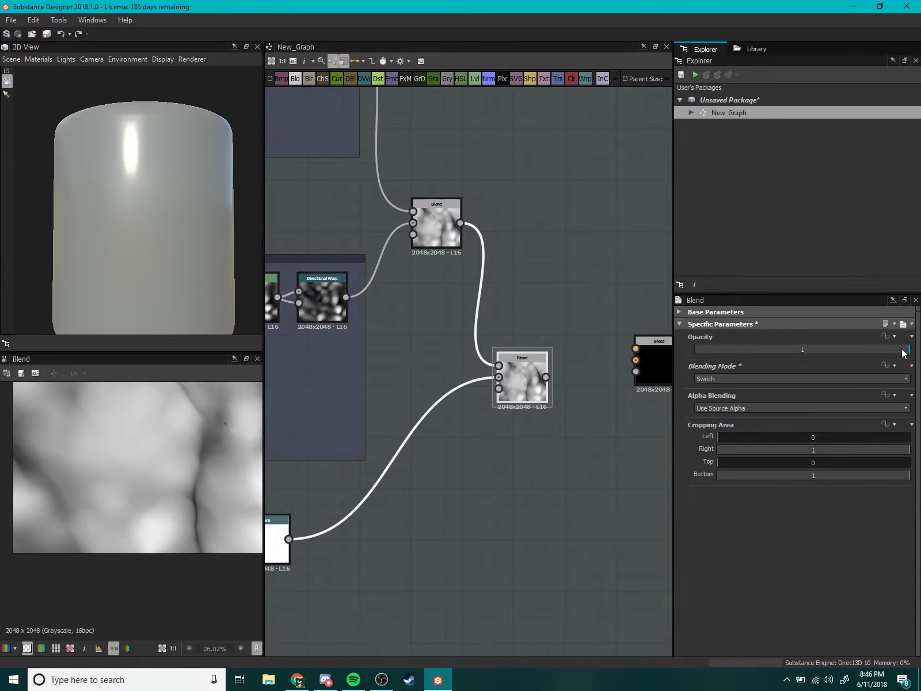
left_click_drag(902, 349, 862, 349)
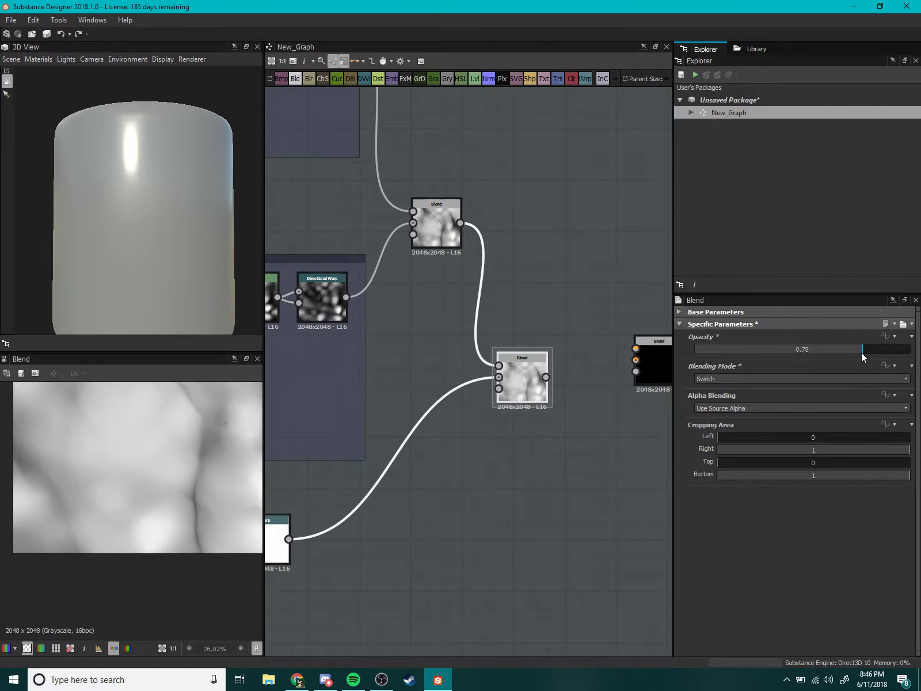
scroll(187, 456, "up", 2)
scroll(173, 472, "up", 1)
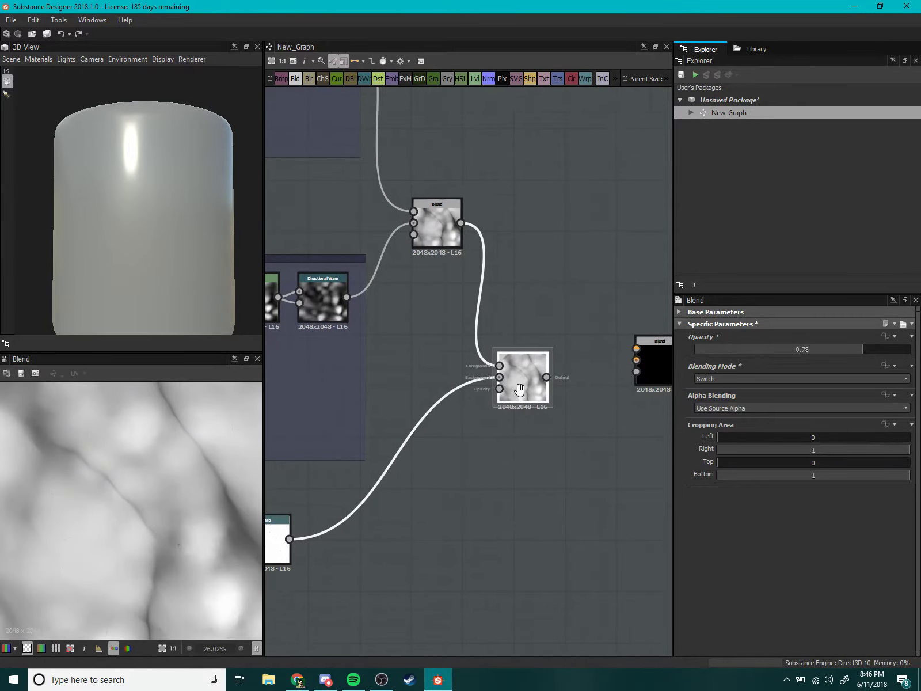
Wire Warp into Foreground and the upper Blend into Background, set Multiply at opacity 1.
middle_click_drag(308, 537, 412, 526)
left_click_drag(392, 527, 602, 354)
middle_click_drag(541, 213, 459, 221)
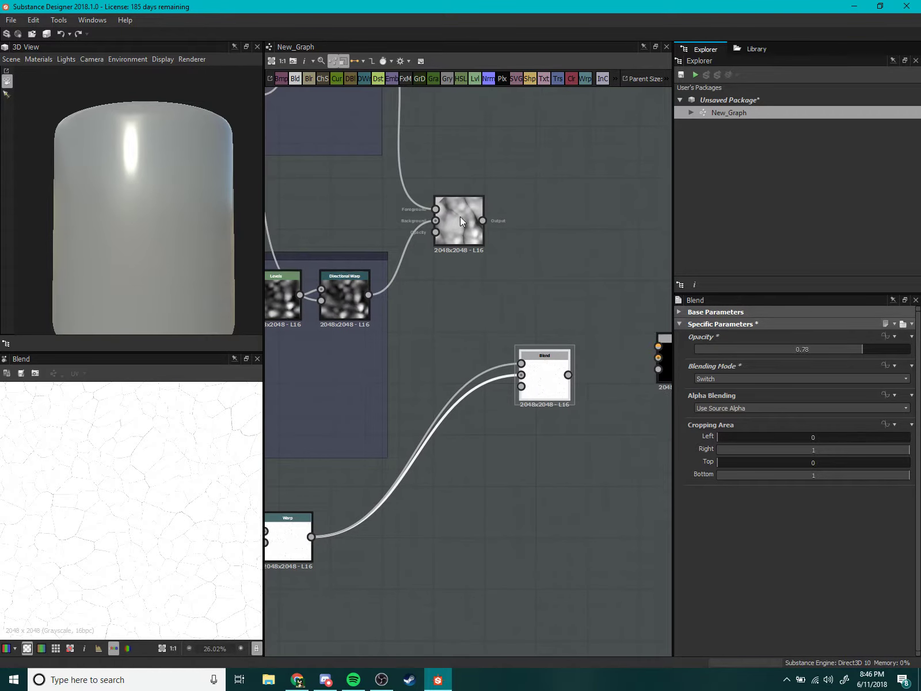
left_click_drag(482, 220, 521, 375)
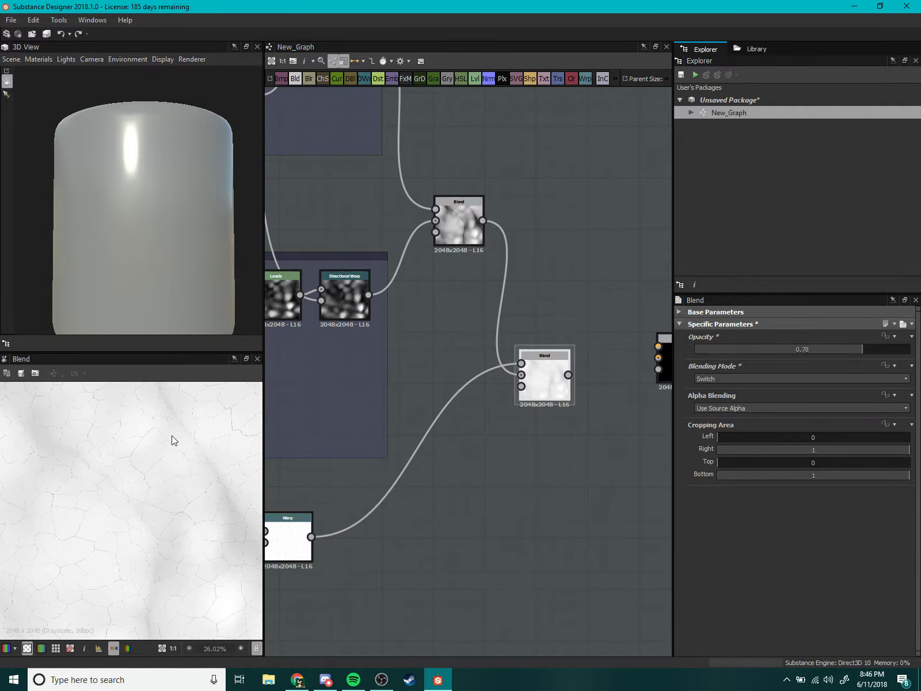
scroll(148, 496, "down", 2)
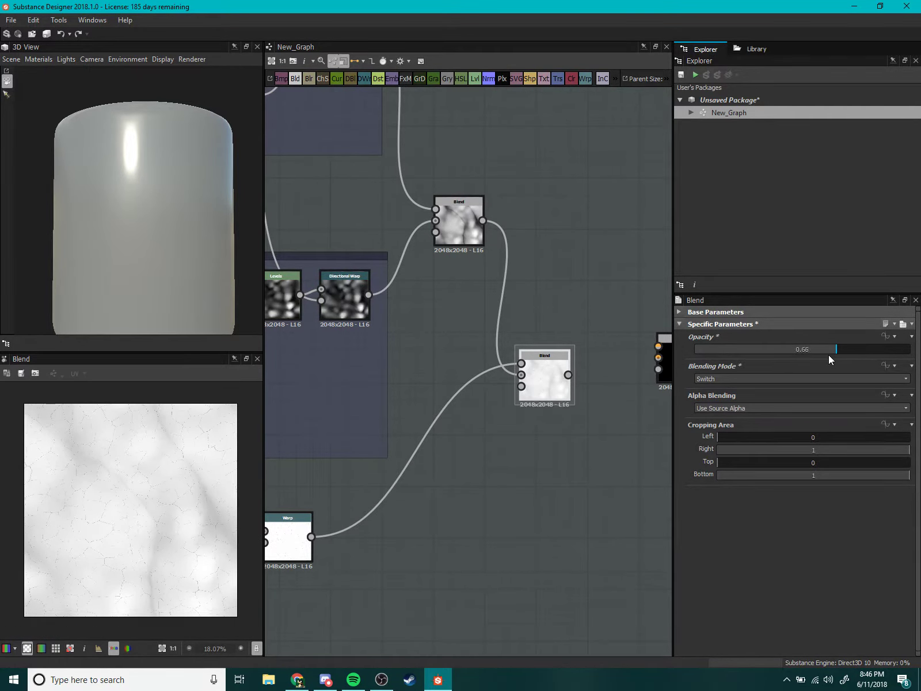
mouse_move(829, 351)
left_mouse_down()
mouse_move(724, 361)
mouse_move(911, 349)
left_mouse_up()
left_click(698, 379)
left_click(725, 403)
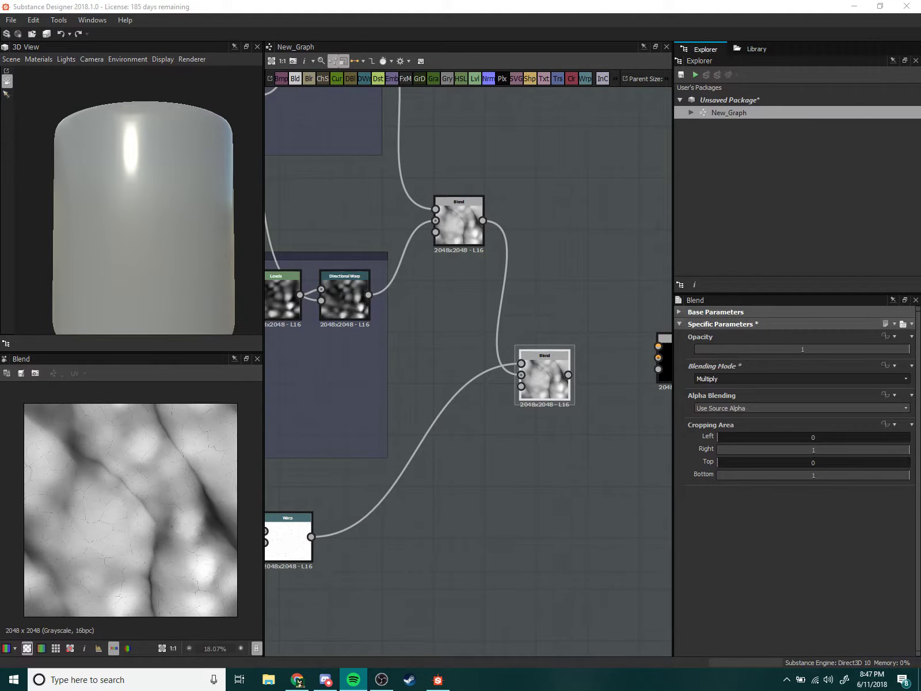
Zoom around the graph and orbit the 3D mesh to inspect the cracks.
scroll(459, 495, "up", 1)
scroll(465, 493, "up", 1)
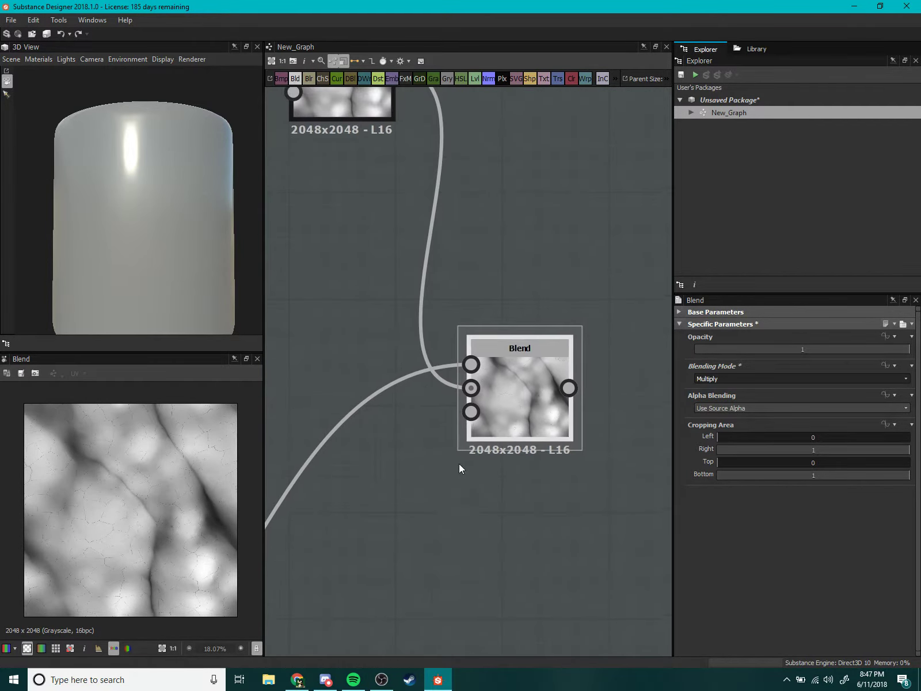
scroll(461, 468, "up", 2)
scroll(536, 426, "up", 1)
scroll(520, 461, "up", 2)
scroll(135, 513, "up", 3)
scroll(128, 511, "up", 1)
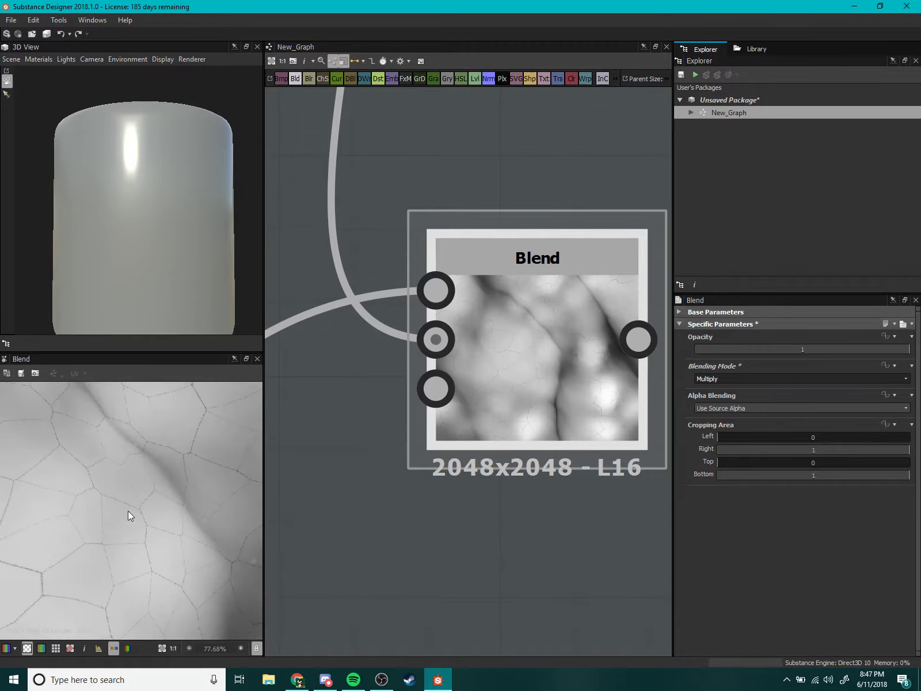
scroll(115, 489, "up", 1)
scroll(110, 470, "down", 2)
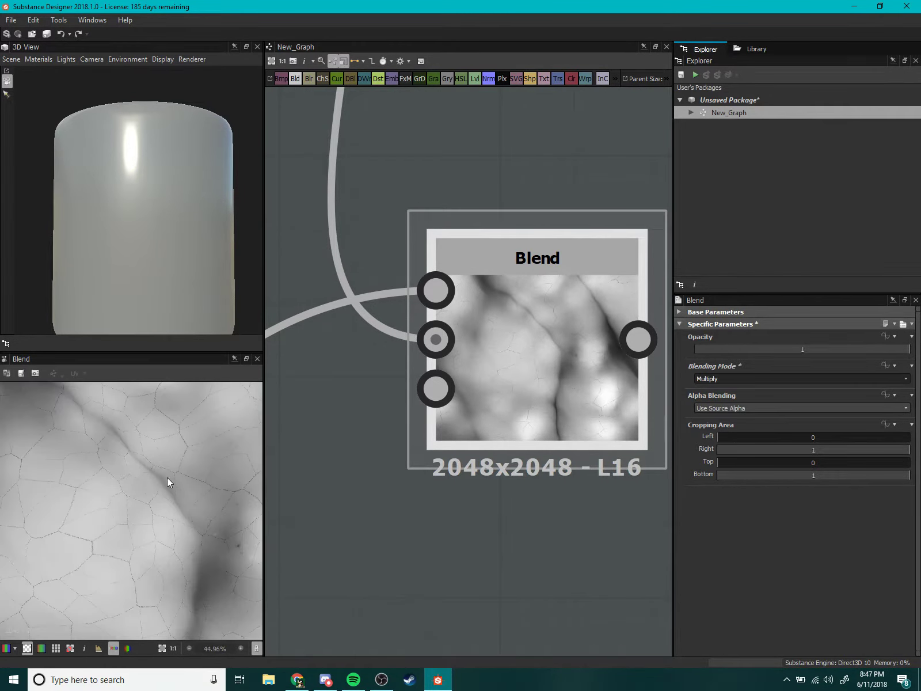
scroll(167, 477, "down", 3)
middle_click_drag(446, 587, 396, 530)
scroll(396, 530, "down", 2)
scroll(468, 460, "down", 1)
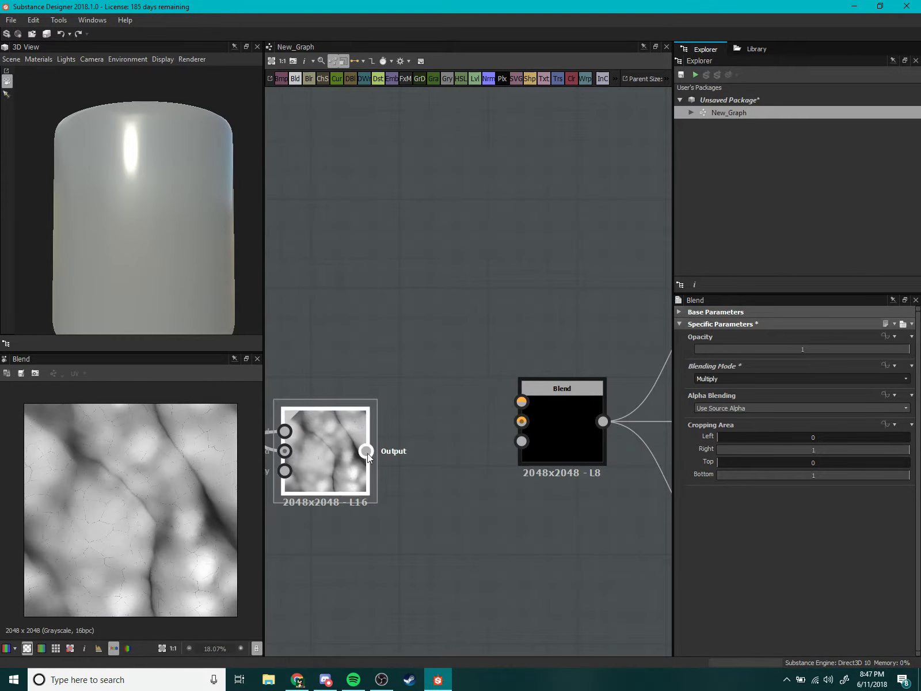
scroll(182, 269, "up", 2)
scroll(168, 269, "up", 1)
mouse_move(168, 268)
left_mouse_down()
mouse_move(200, 244)
mouse_move(153, 219)
mouse_move(181, 254)
mouse_move(160, 243)
mouse_move(211, 263)
left_mouse_up()
middle_click_drag(474, 386, 528, 329)
scroll(354, 448, "down", 2)
scroll(411, 463, "up", 3)
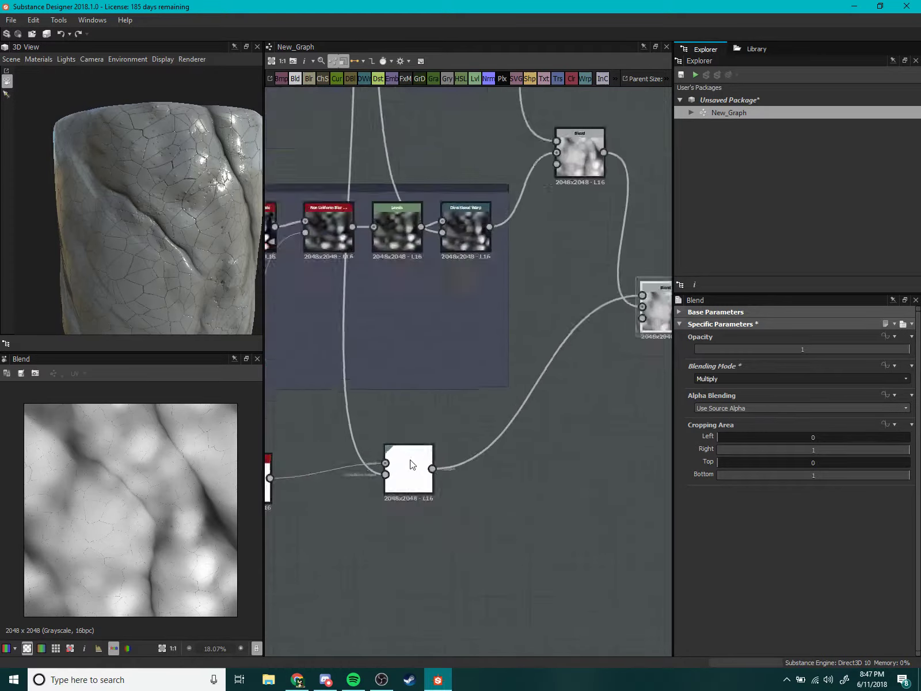
Move the second Blend node up and right and frame both Blend nodes.
mouse_move(411, 463)
middle_mouse_down()
mouse_move(433, 467)
mouse_move(406, 493)
middle_mouse_up()
scroll(446, 393, "down", 3)
scroll(502, 412, "up", 1)
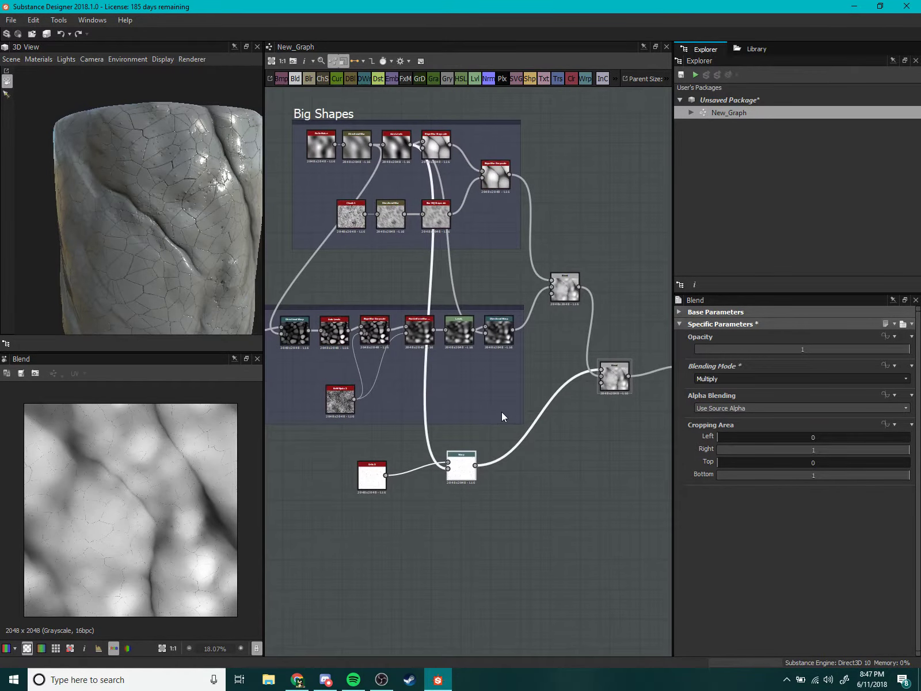
scroll(403, 405, "up", 2)
scroll(521, 373, "down", 1)
mouse_move(403, 405)
middle_mouse_down()
mouse_move(521, 374)
mouse_move(481, 414)
middle_mouse_up()
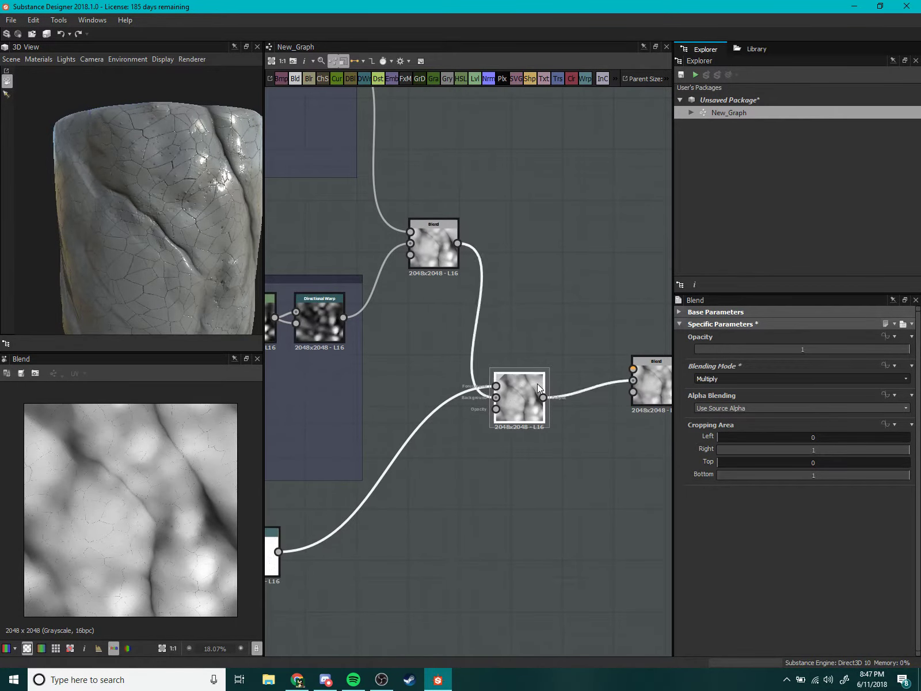
left_click_drag(536, 383, 578, 362)
scroll(490, 390, "up", 1)
scroll(491, 390, "up", 1)
scroll(510, 447, "down", 1)
mouse_move(460, 468)
middle_mouse_down()
mouse_move(538, 446)
mouse_move(534, 398)
middle_mouse_up()
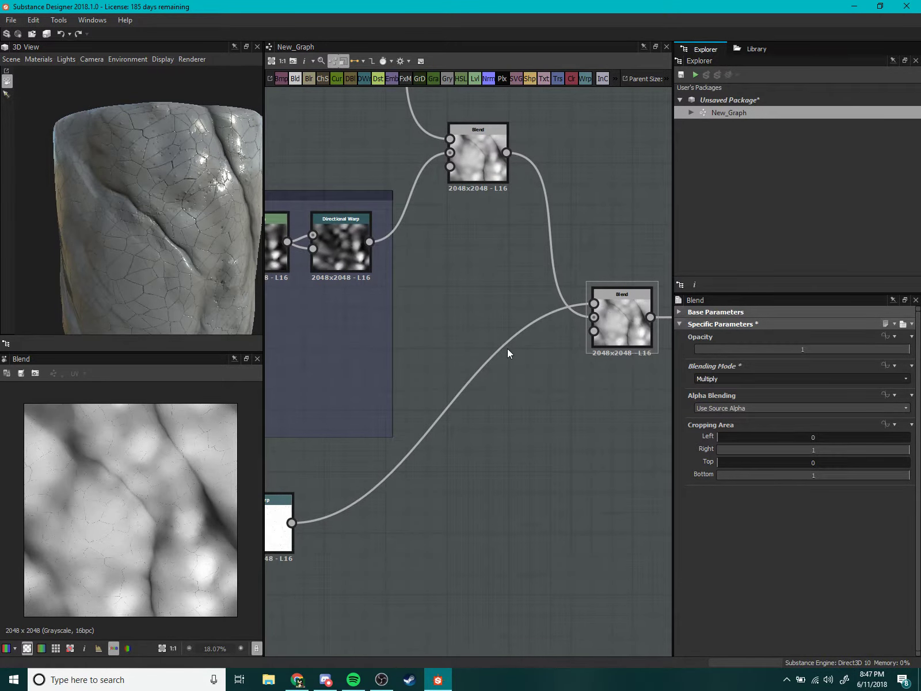
Check the upper Blend's settings, then insert a new Blend node in empty space.
left_click(488, 162)
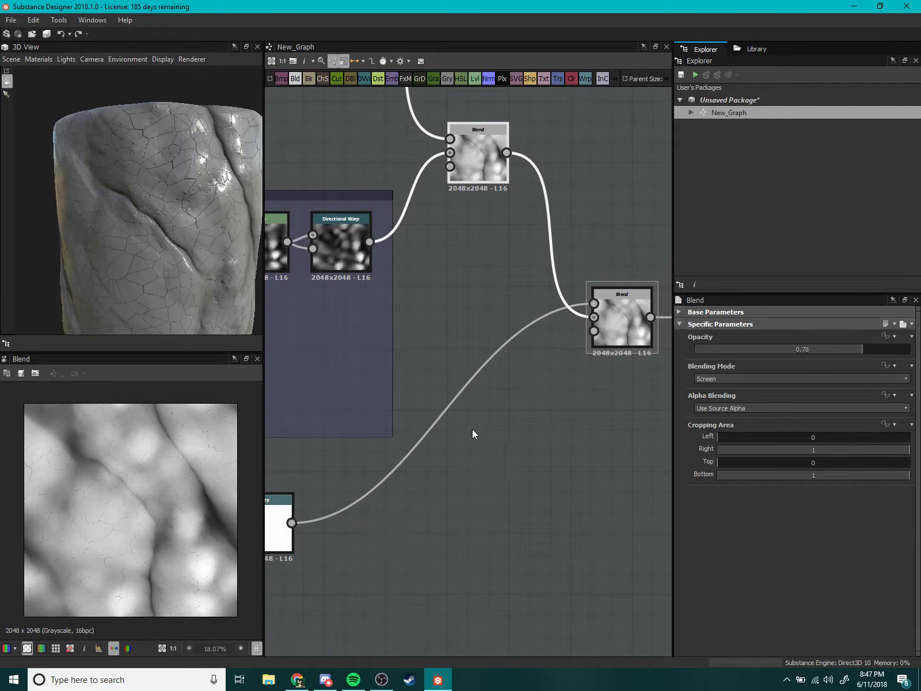
left_click(480, 490)
middle_click_drag(471, 507, 463, 475)
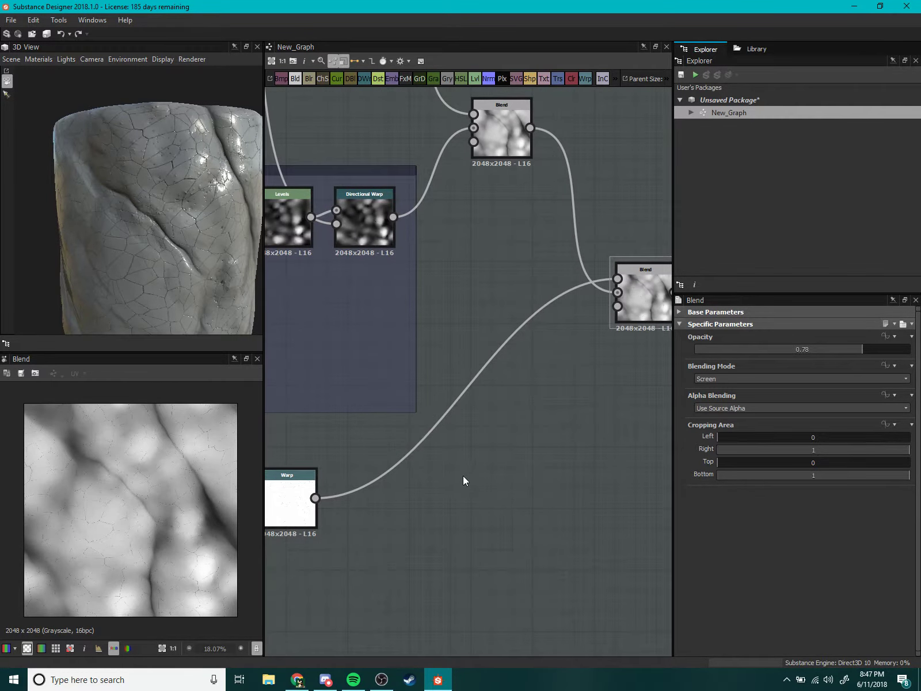
key("space")
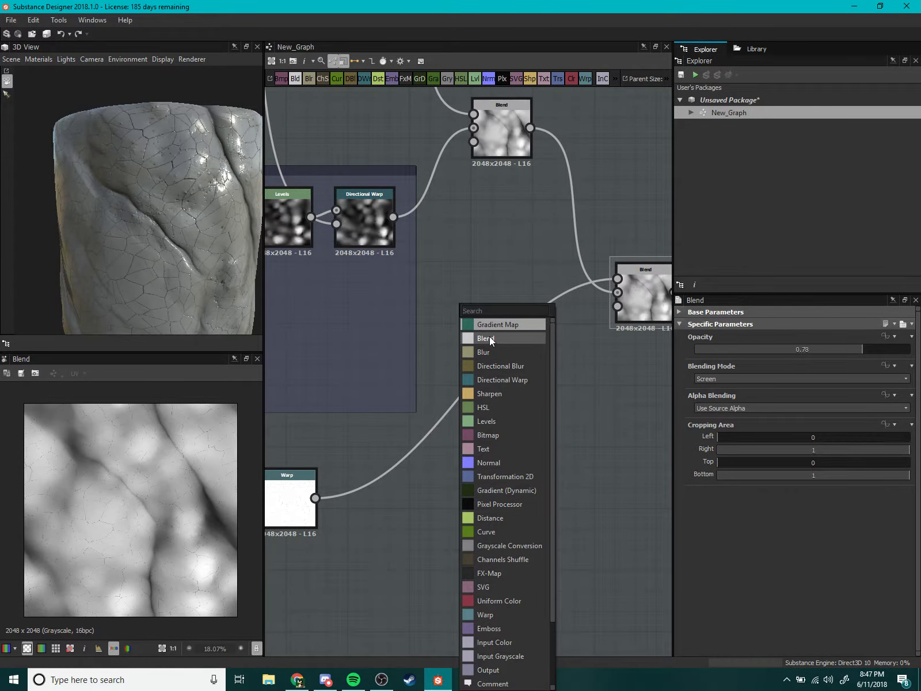
left_click(489, 336)
Feed the upper Blend into the new Blend, place it beside Warp, and set Multiply.
middle_click_drag(521, 444, 496, 486)
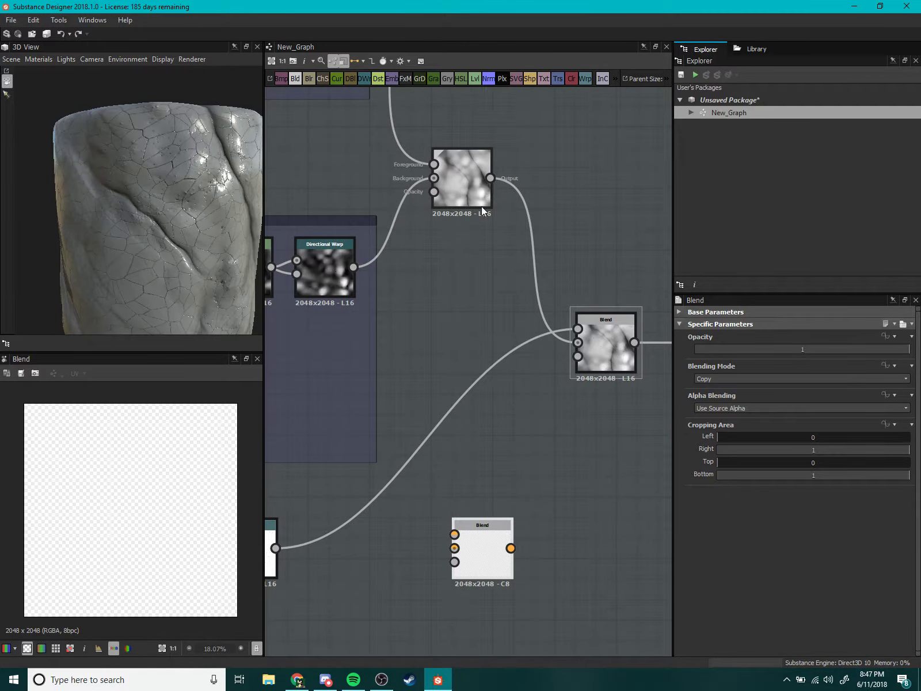
left_click_drag(438, 385, 454, 548)
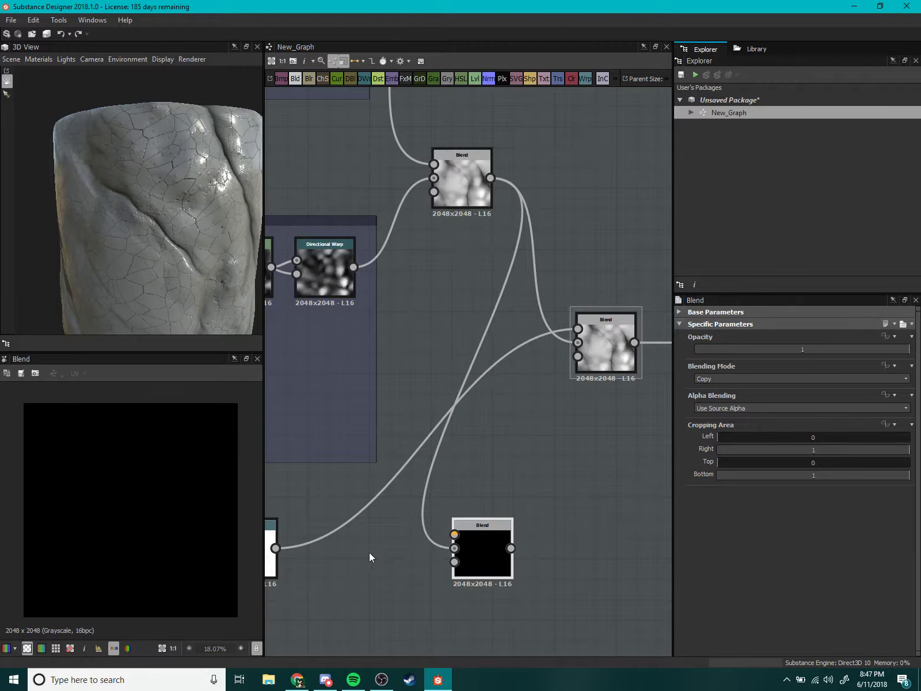
scroll(419, 461, "down", 1)
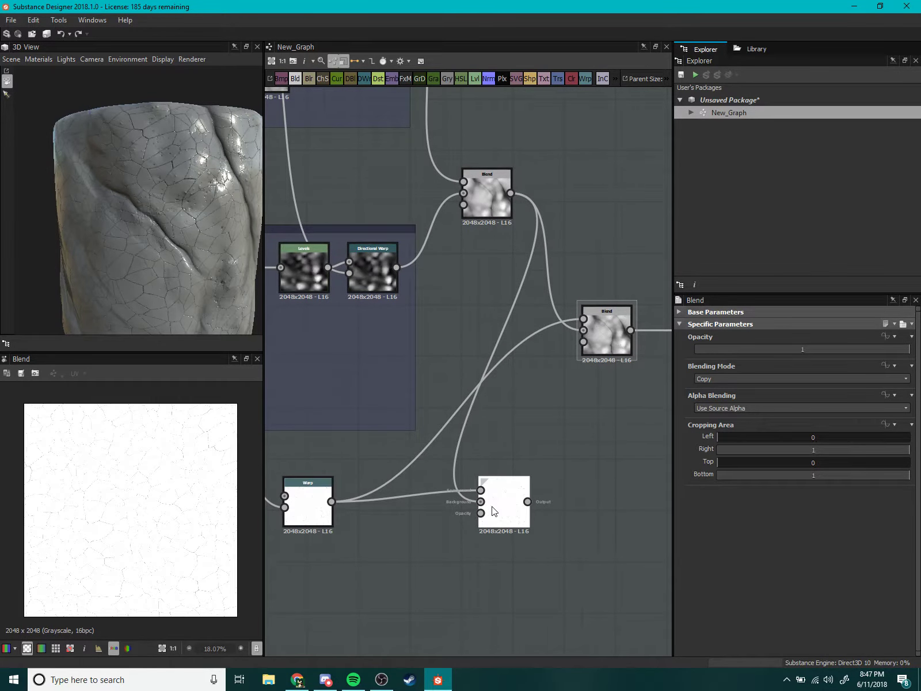
left_click_drag(484, 509, 381, 526)
scroll(212, 518, "up", 2)
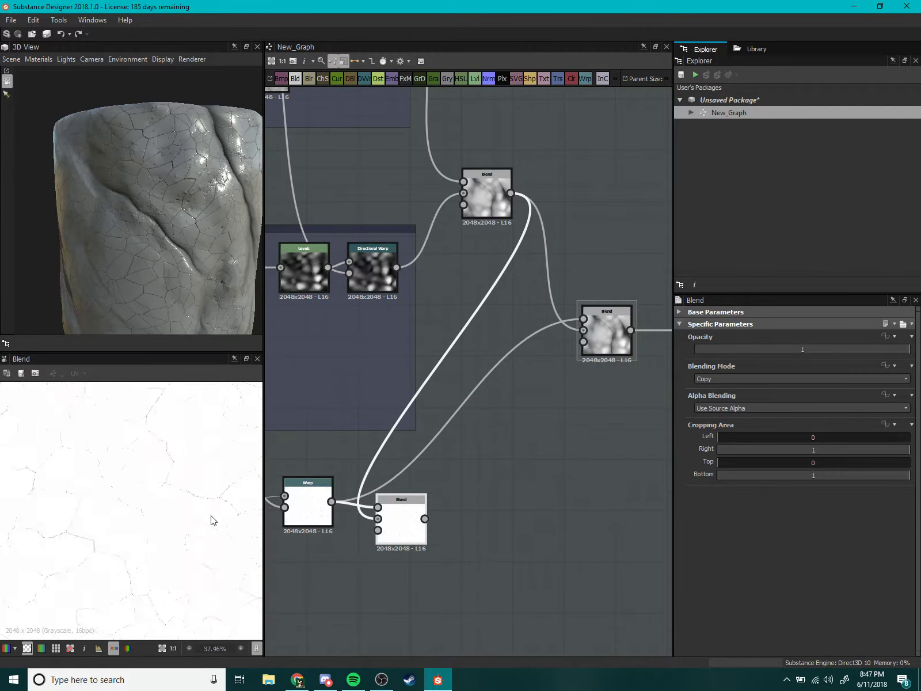
left_click(736, 378)
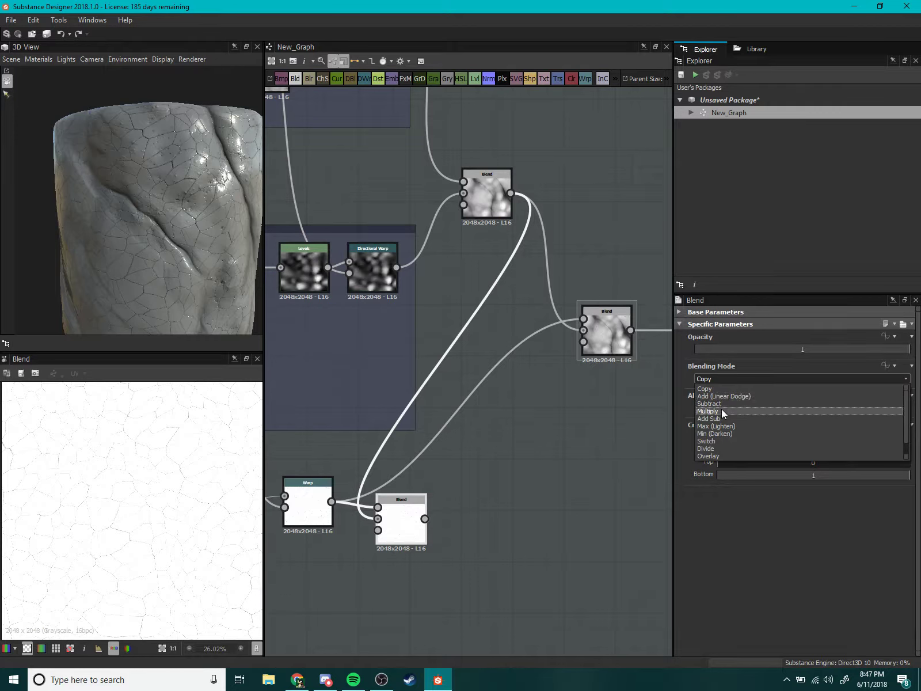
left_click(720, 409)
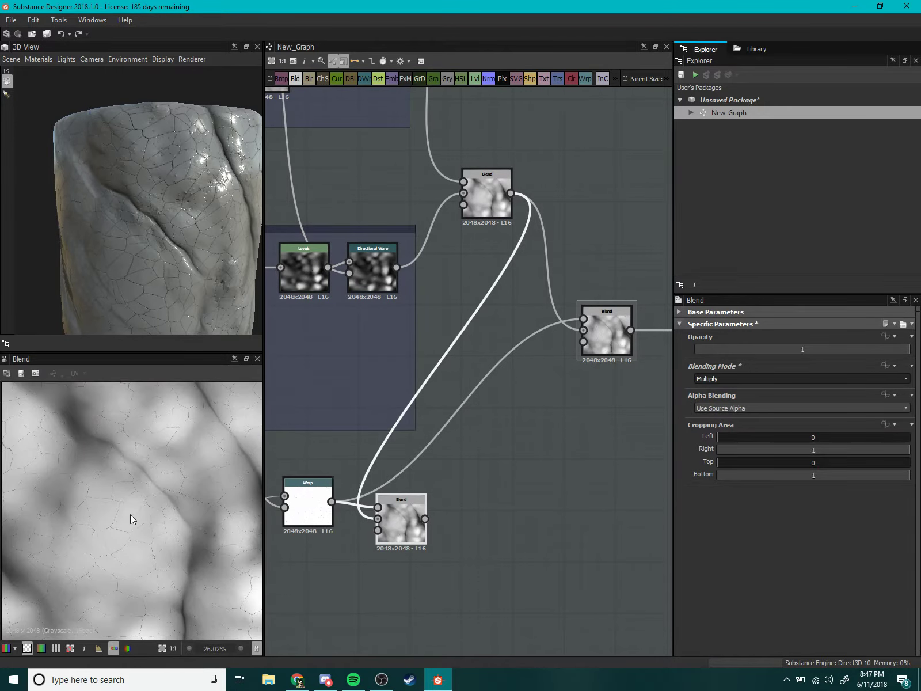
Nudge the new Blend right and test Subtract mode at a lower opacity.
scroll(130, 518, "up", 1)
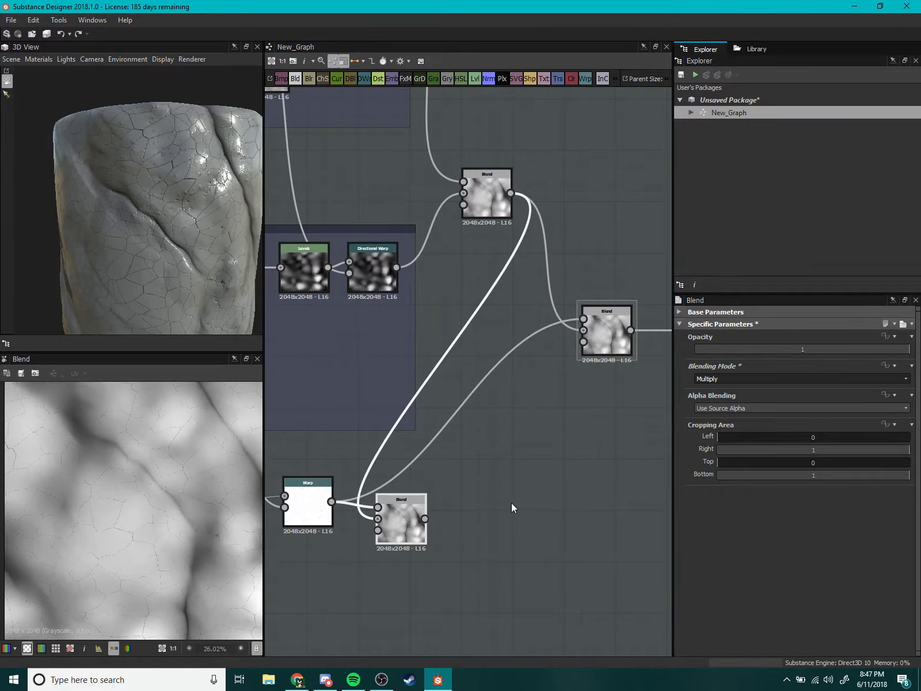
middle_click_drag(511, 507, 529, 495)
left_click_drag(425, 507, 442, 507)
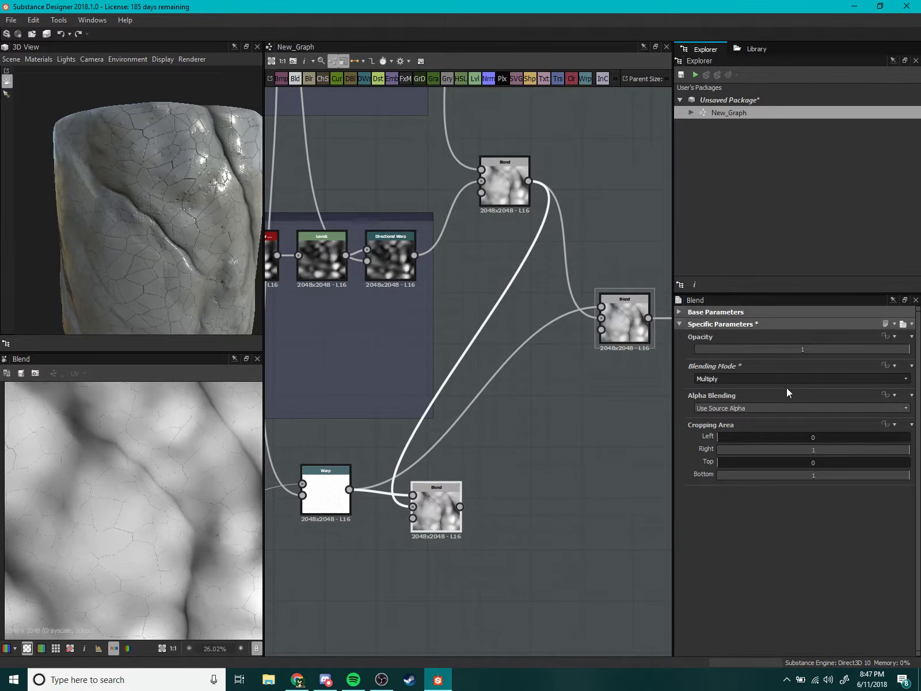
left_click(730, 379)
left_click(719, 408)
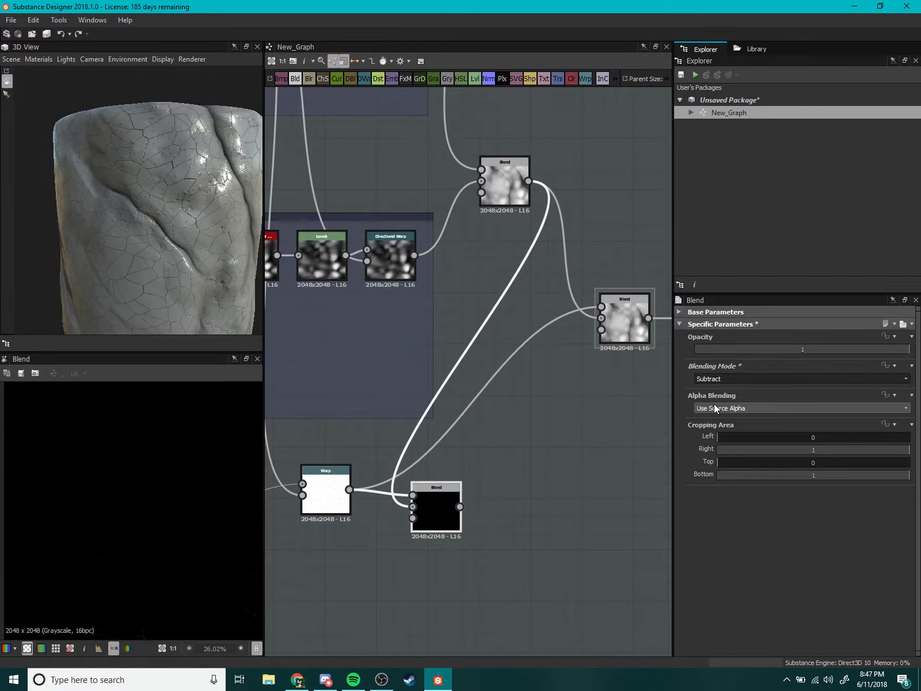
scroll(151, 551, "down", 2)
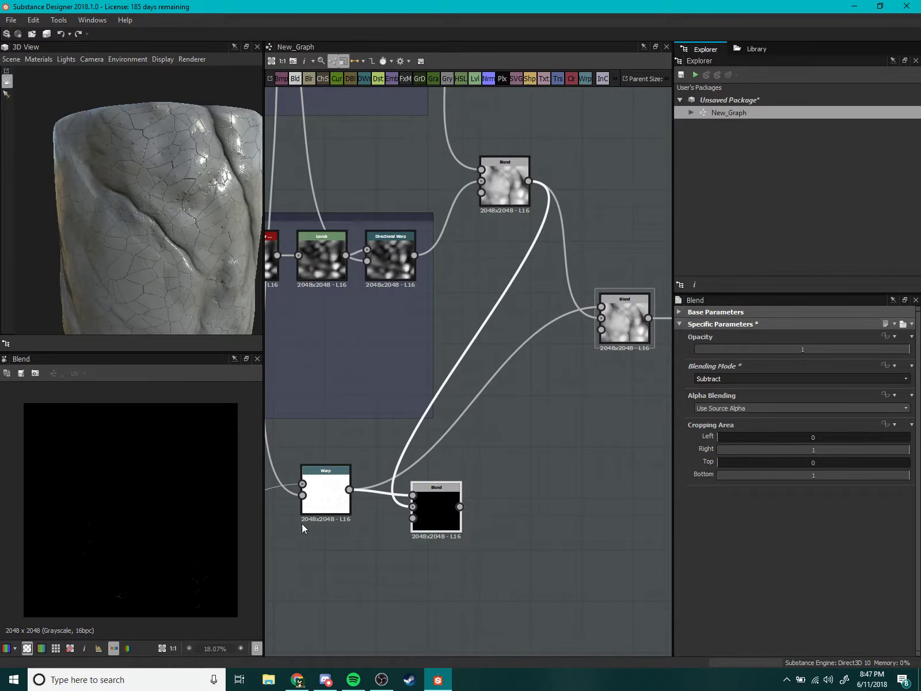
left_click_drag(879, 350, 911, 350)
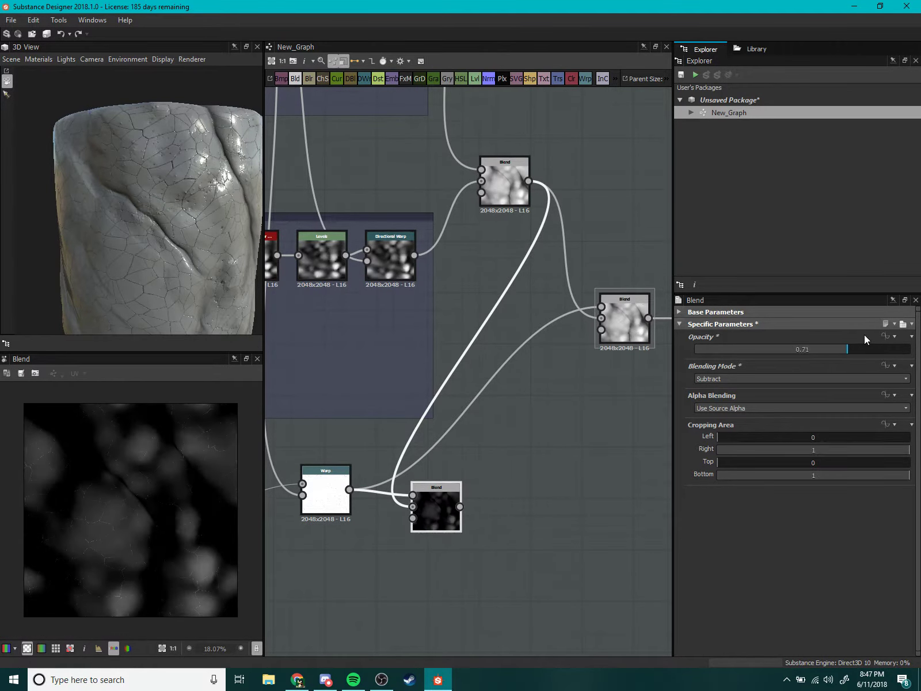
middle_click_drag(449, 439, 438, 461)
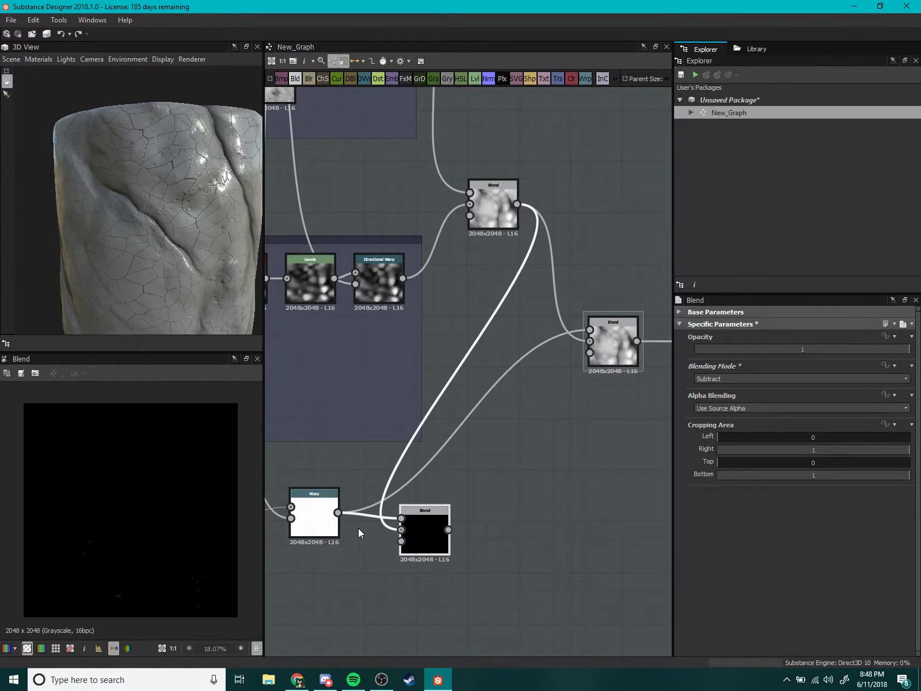
Wire Warp into the new Blend's background and the upper Blend into its foreground.
left_click_drag(338, 512, 401, 530)
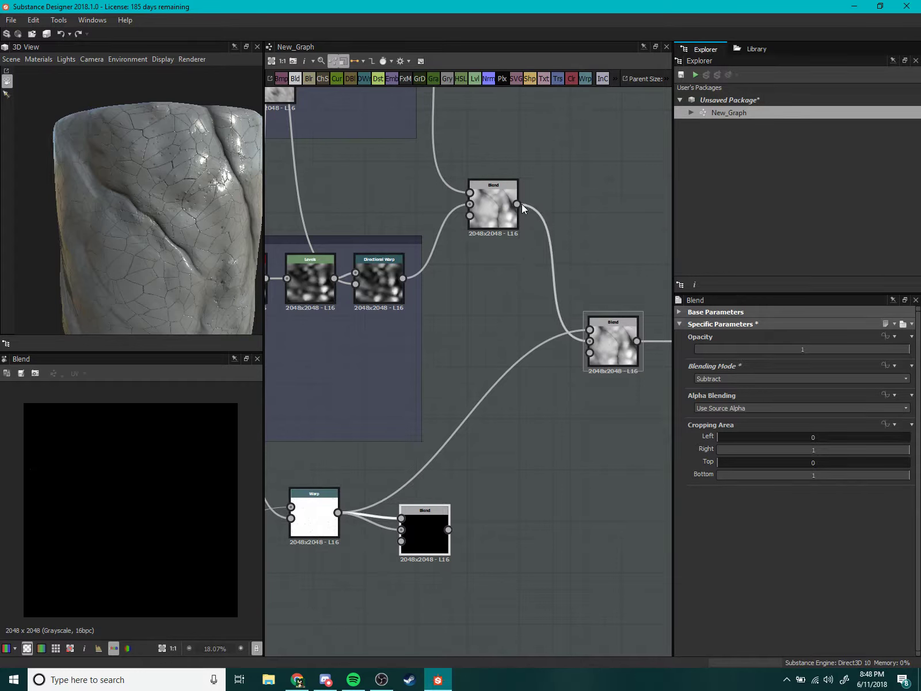
left_click_drag(517, 204, 401, 518)
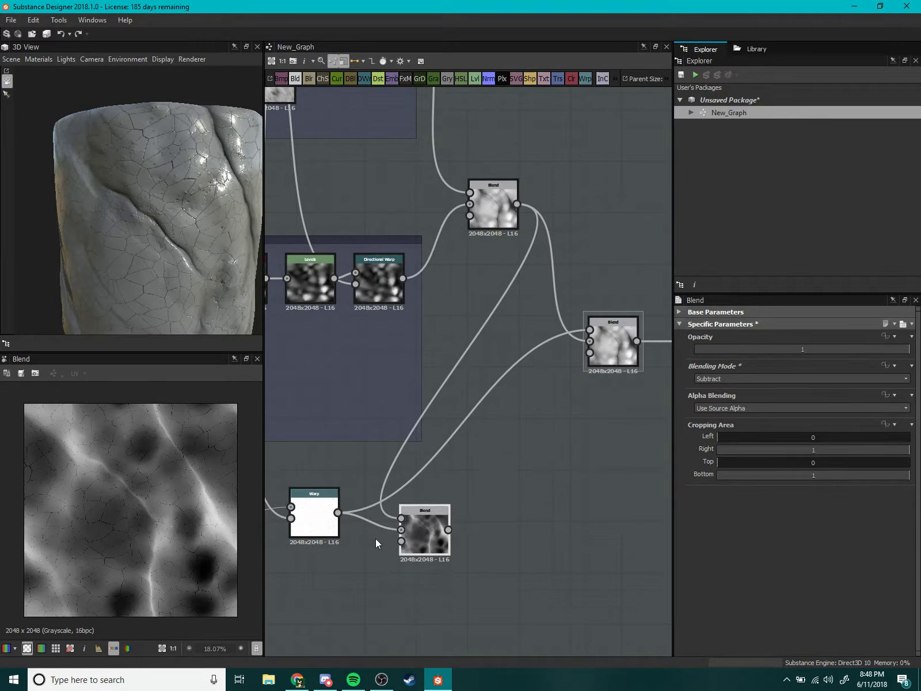
scroll(175, 526, "up", 5)
scroll(154, 520, "down", 4)
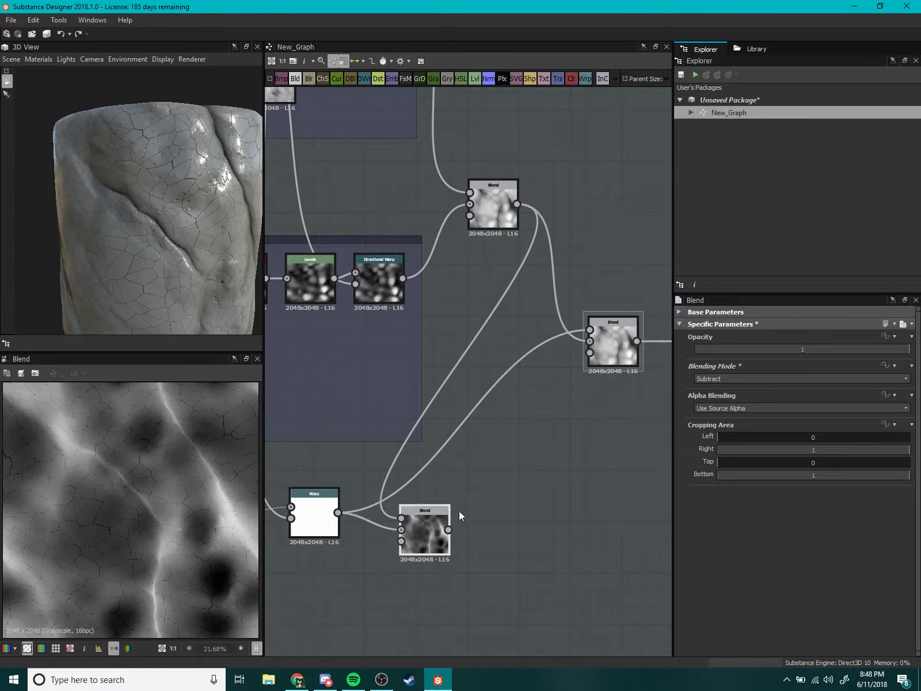
scroll(459, 515, "up", 2)
left_click_drag(404, 555, 417, 530)
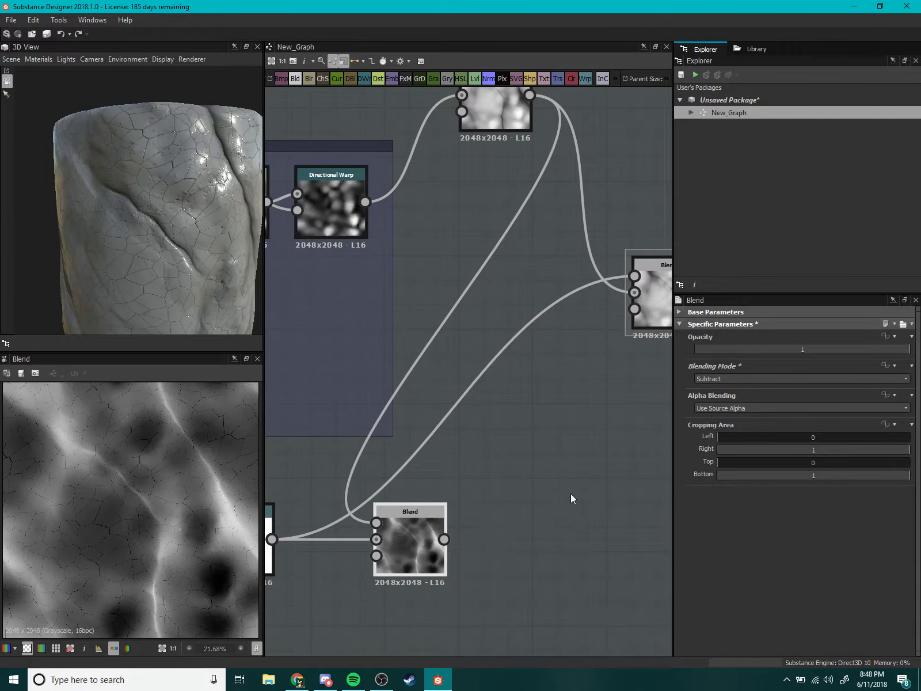
Step the lower Blend's mode from Multiply to Screen and move it slightly upward.
left_click(731, 380)
left_click(718, 412)
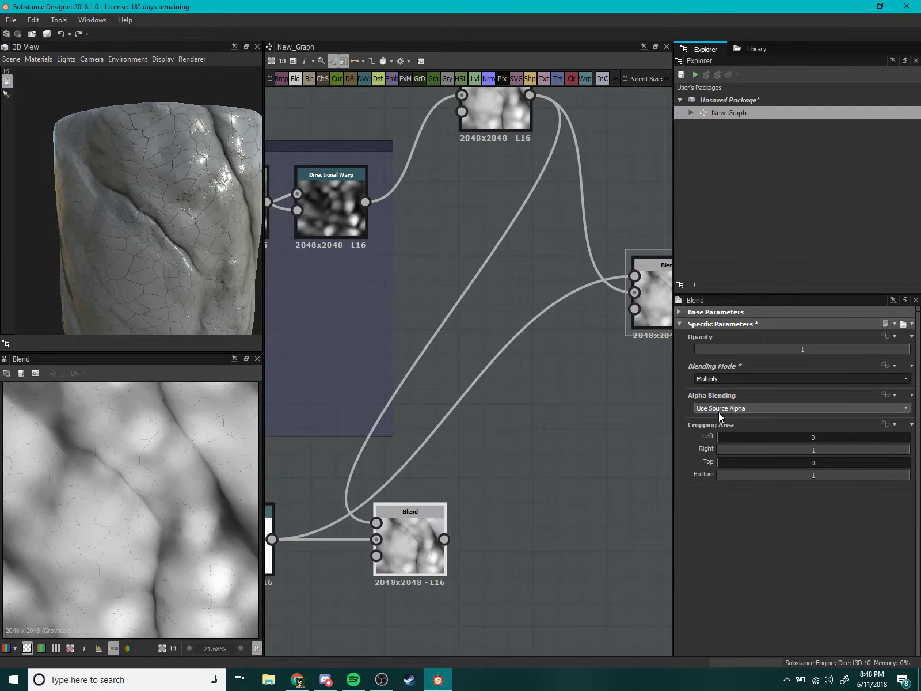
key("Down")
key("Down")
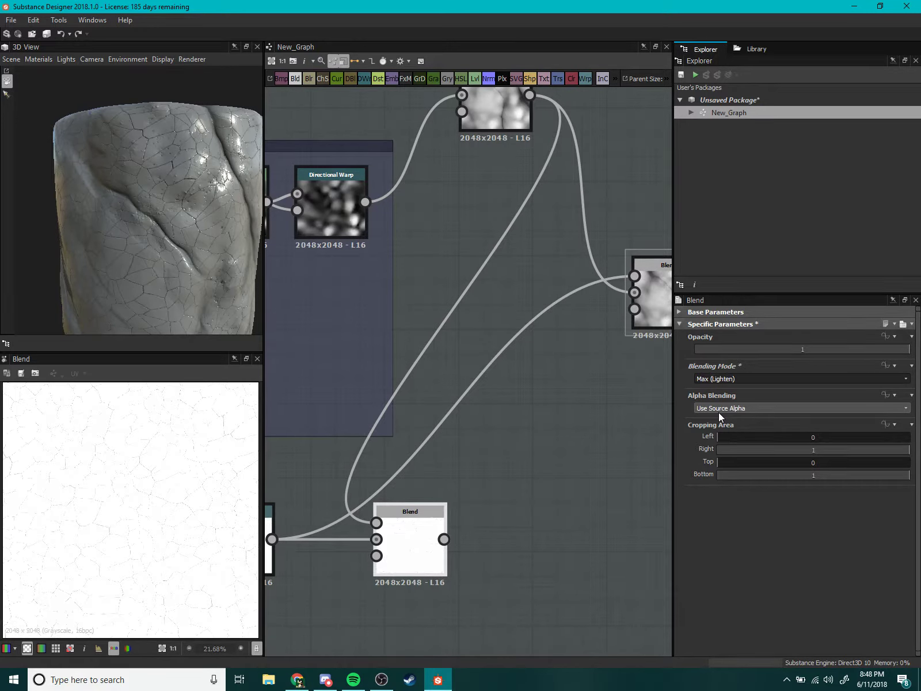
key("Down")
key("Down")
key("Down")
key("Down")
key("Down")
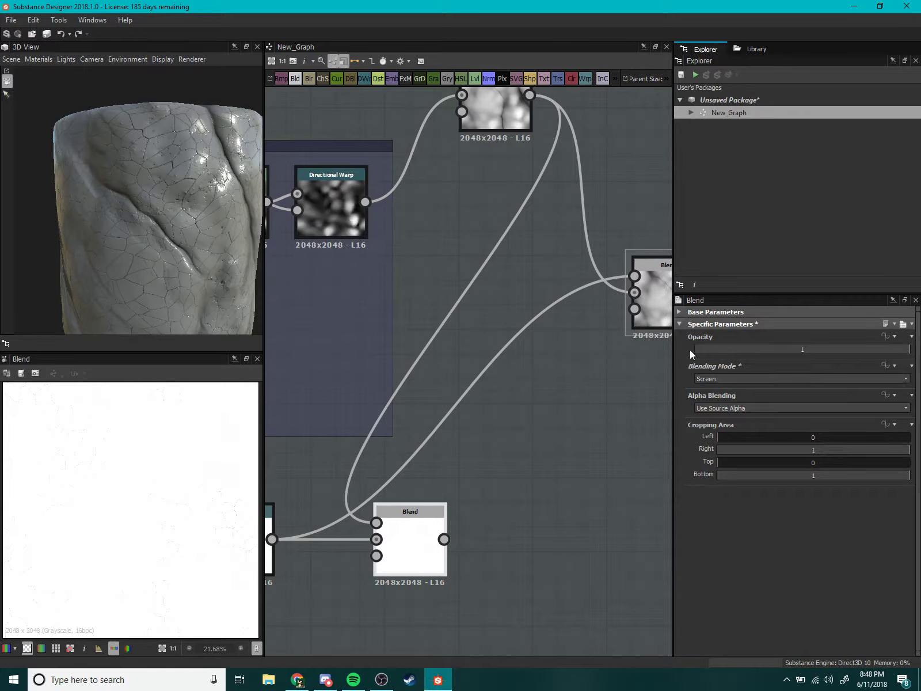
scroll(160, 516, "down", 2)
scroll(121, 541, "up", 4)
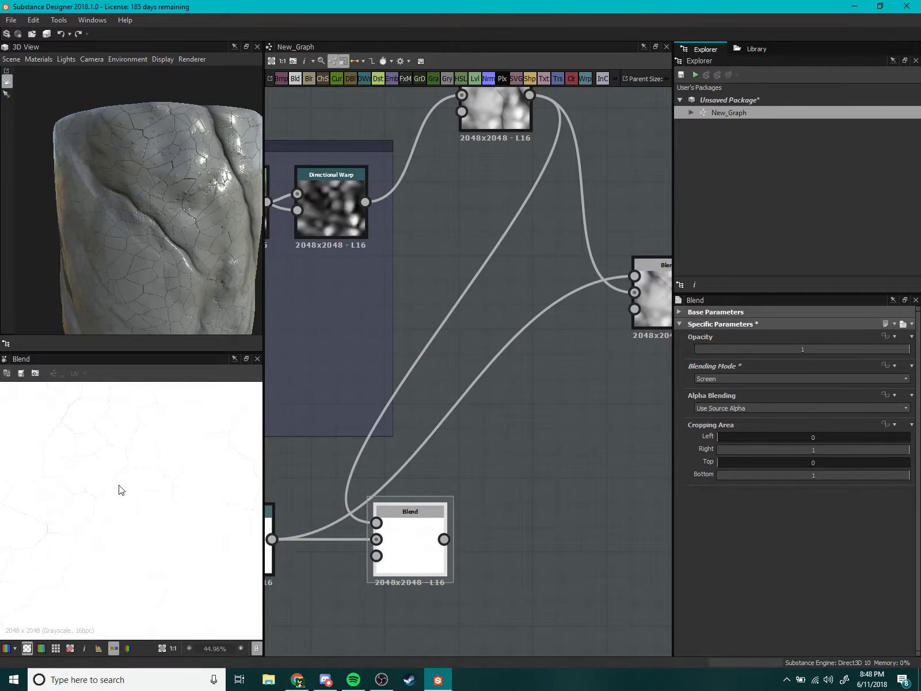
scroll(117, 502, "down", 2)
scroll(154, 529, "down", 3)
middle_click_drag(401, 518, 369, 573)
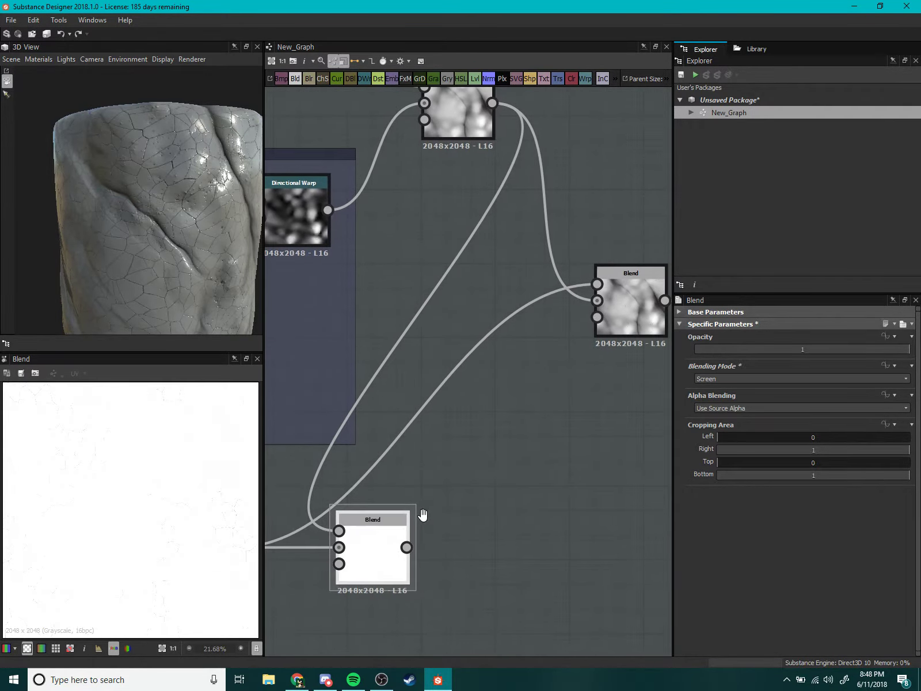
left_click_drag(367, 569, 385, 523)
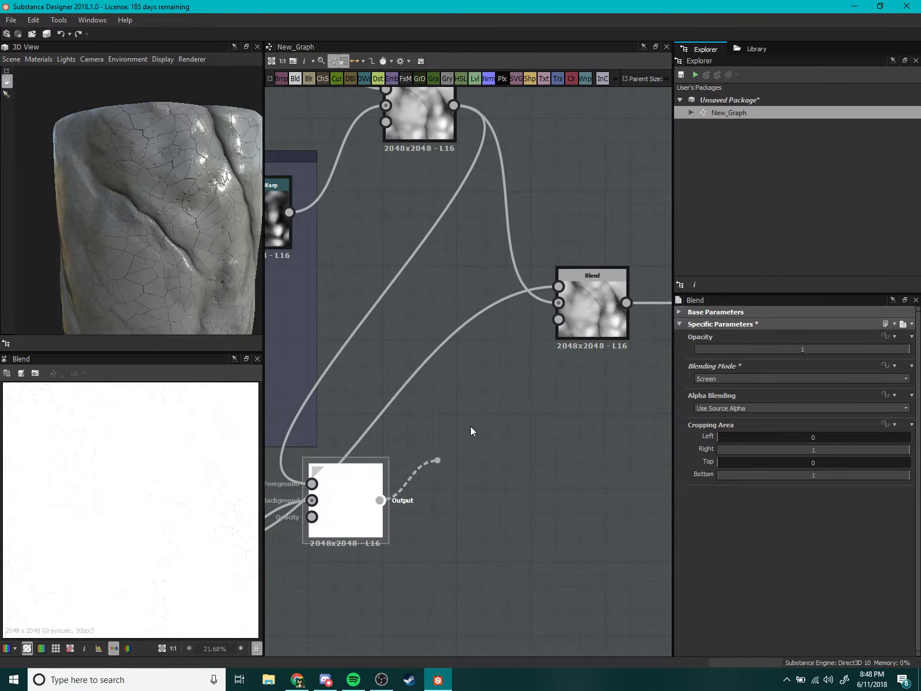
Connect the Screen crack blend's output into the Multiply Blend.
left_click_drag(471, 430, 558, 286)
scroll(126, 501, "up", 1)
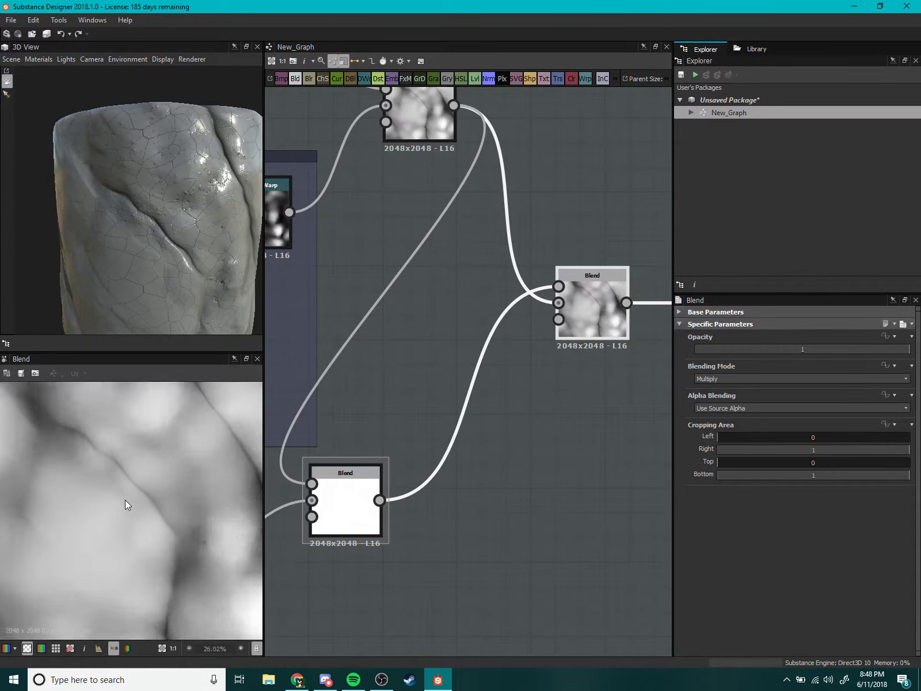
scroll(144, 509, "up", 4)
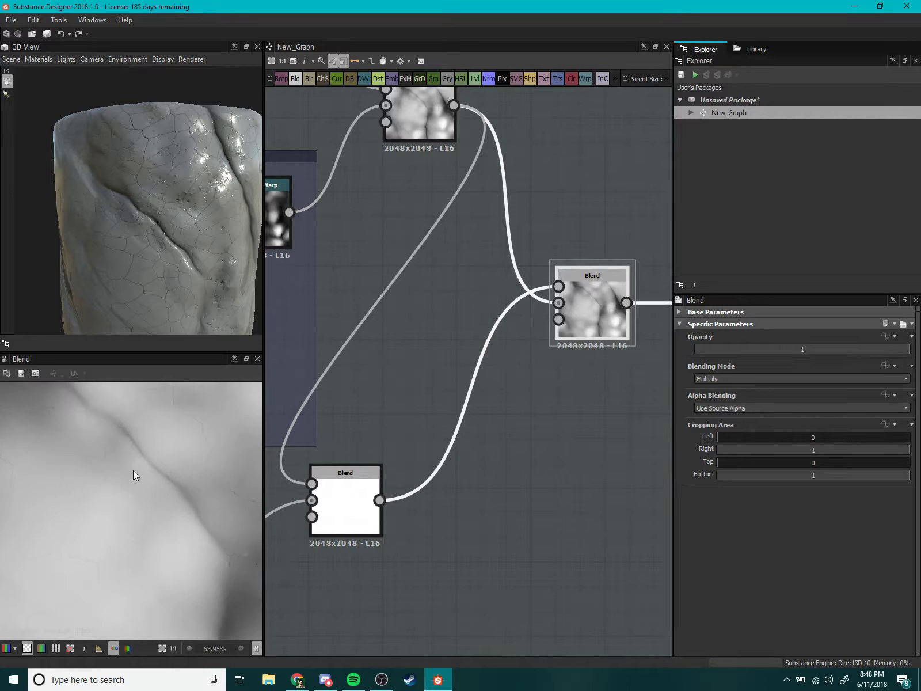
scroll(154, 526, "down", 3)
scroll(149, 509, "down", 4)
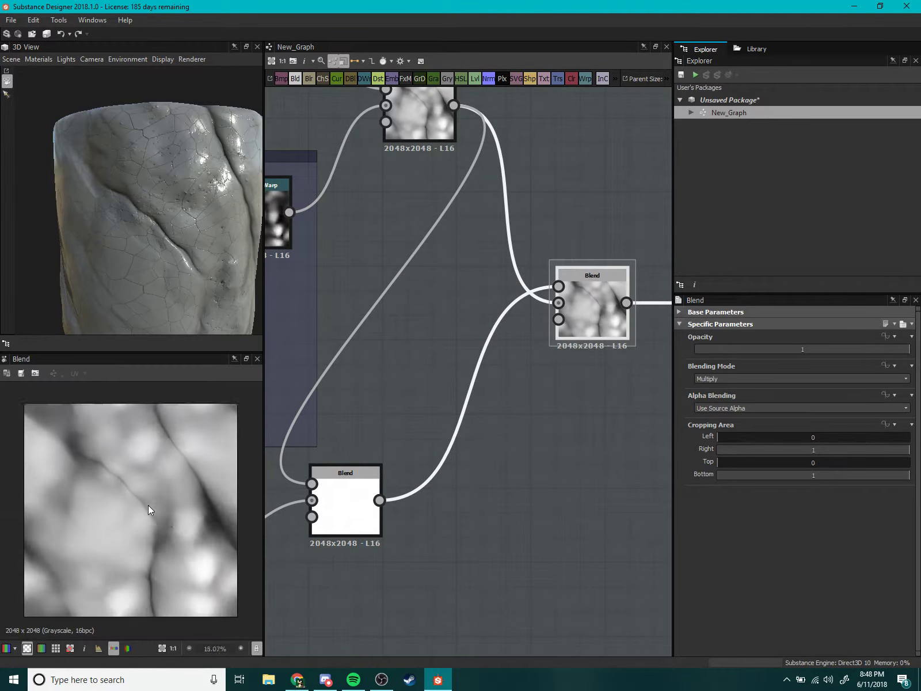
scroll(148, 505, "down", 1)
scroll(172, 235, "up", 3)
scroll(161, 229, "down", 2)
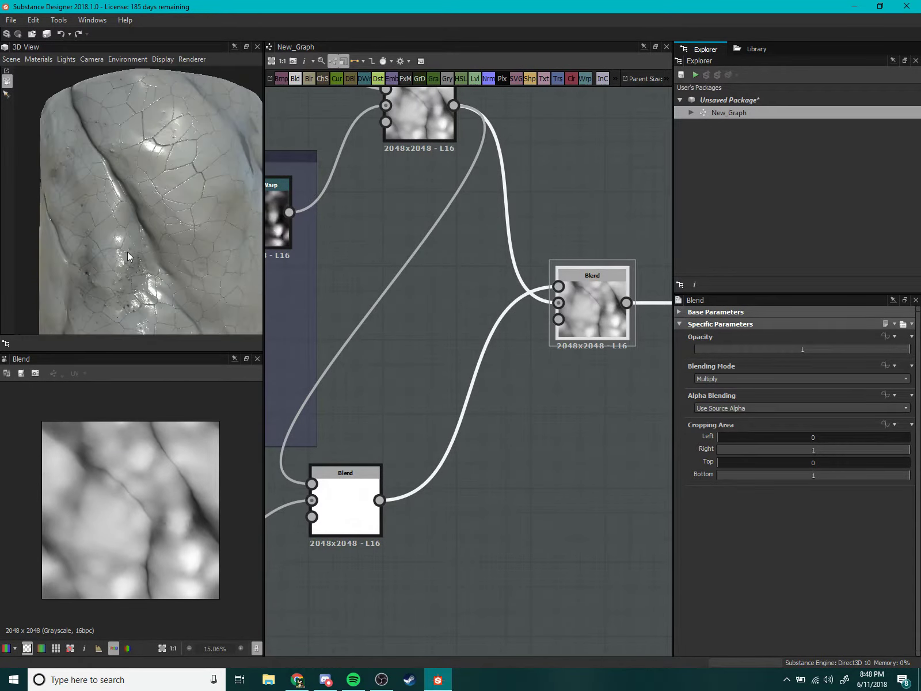
Orbit the 3D model and pan the graph to center the Multiply Blend node.
left_click_drag(121, 258, 70, 259)
scroll(402, 414, "down", 3)
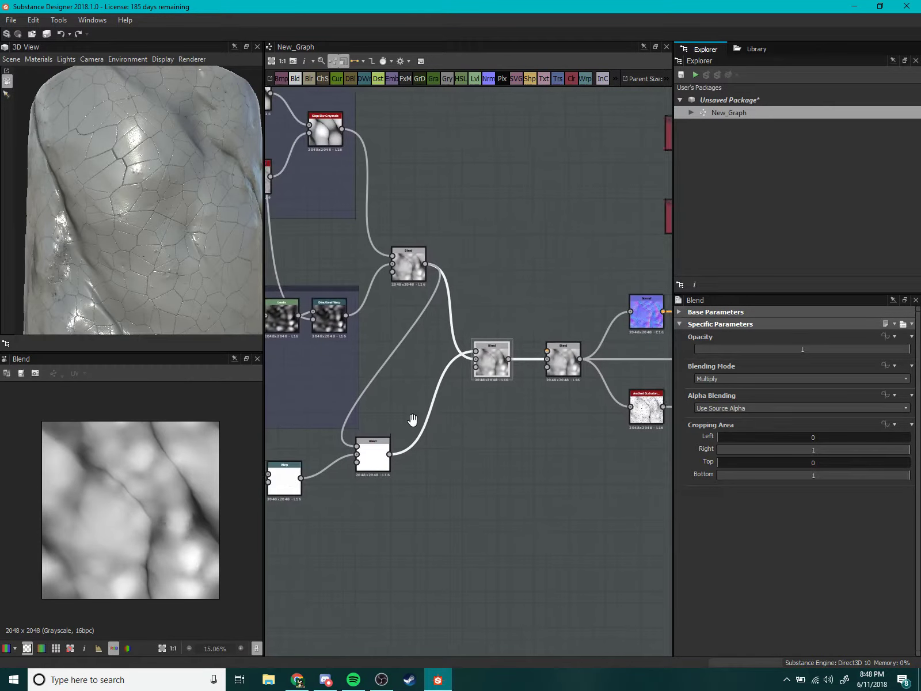
scroll(412, 419, "up", 2)
scroll(419, 421, "up", 2)
scroll(454, 390, "up", 1)
scroll(182, 261, "up", 2)
scroll(179, 260, "up", 2)
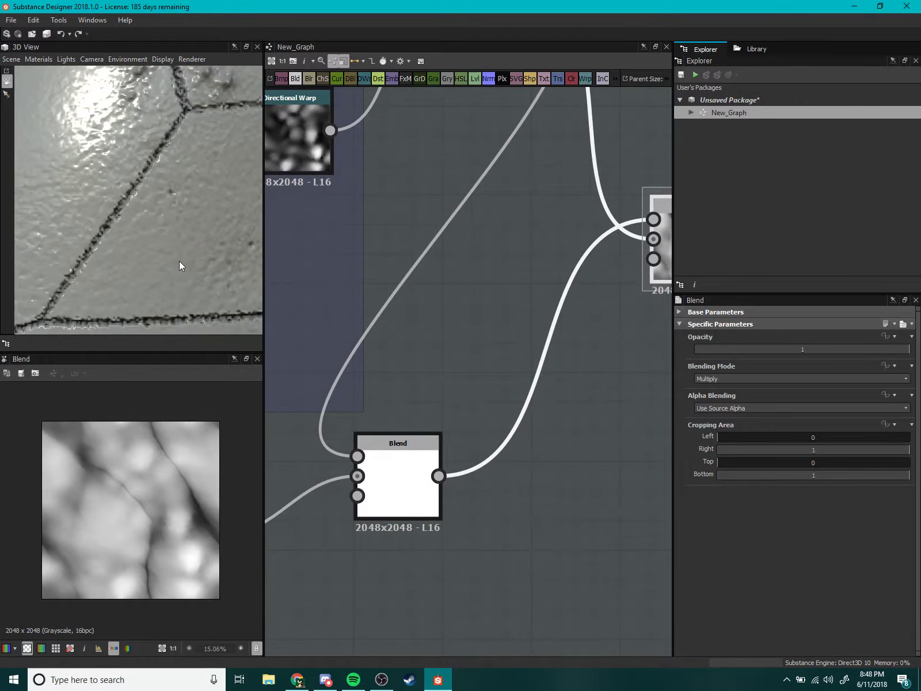
scroll(179, 260, "down", 3)
left_click_drag(180, 255, 138, 244)
scroll(359, 297, "down", 3)
middle_click_drag(360, 297, 341, 391)
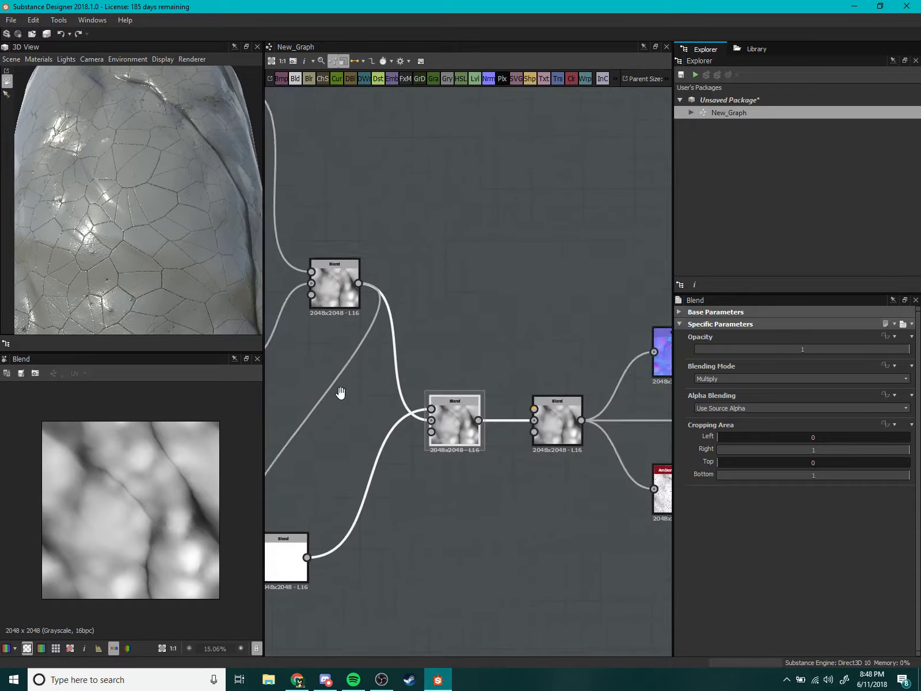
scroll(449, 402, "up", 3)
middle_click_drag(483, 465, 455, 384)
scroll(109, 489, "up", 4)
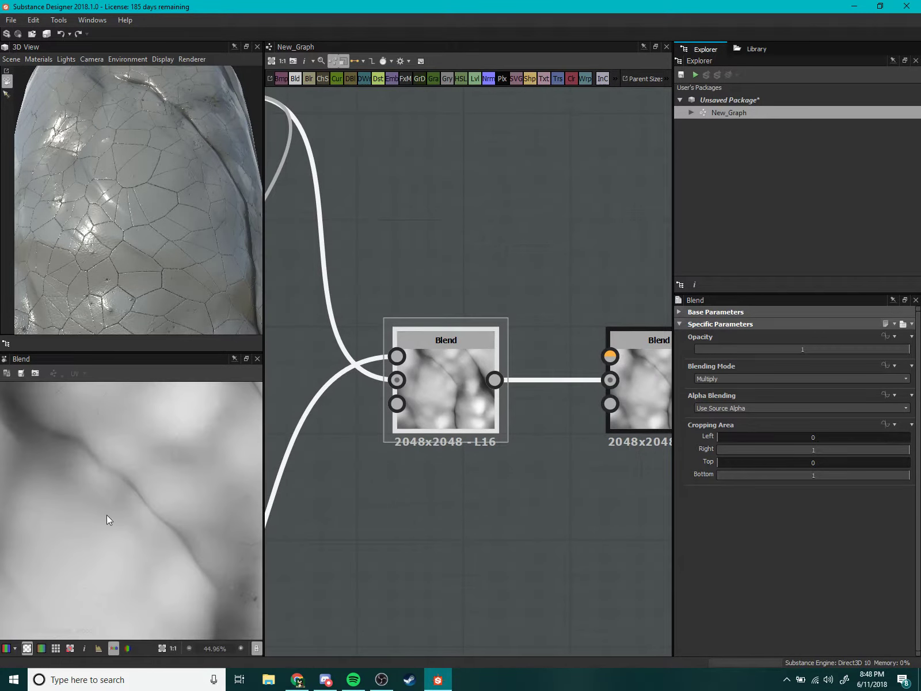
middle_click_drag(510, 460, 549, 425)
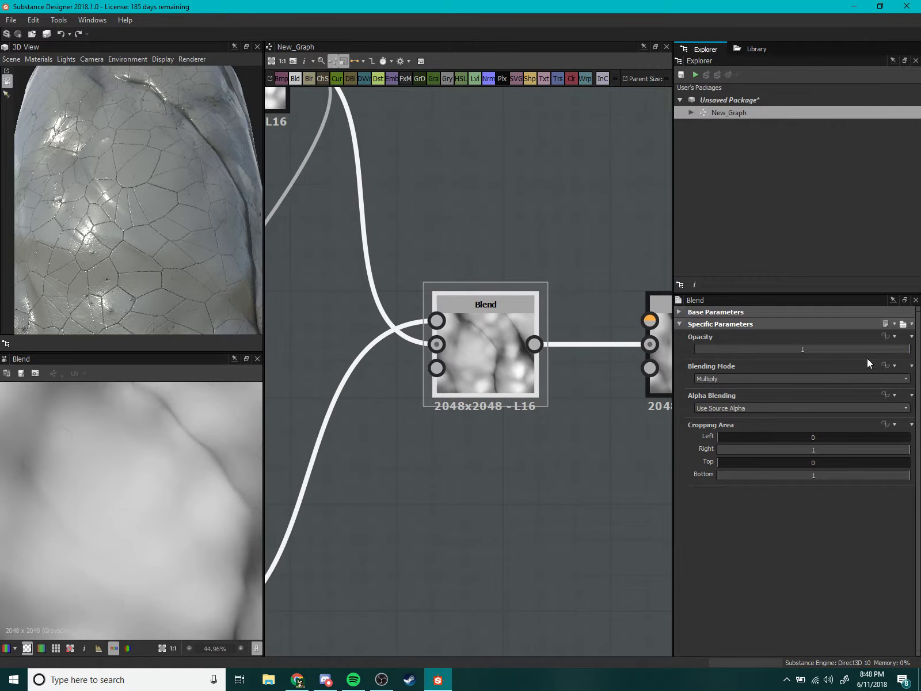
Set the Multiply Blend's opacity to 0.29 and check the softer cracks on the model.
mouse_move(907, 348)
left_mouse_down()
mouse_move(792, 361)
mouse_move(709, 356)
left_mouse_up()
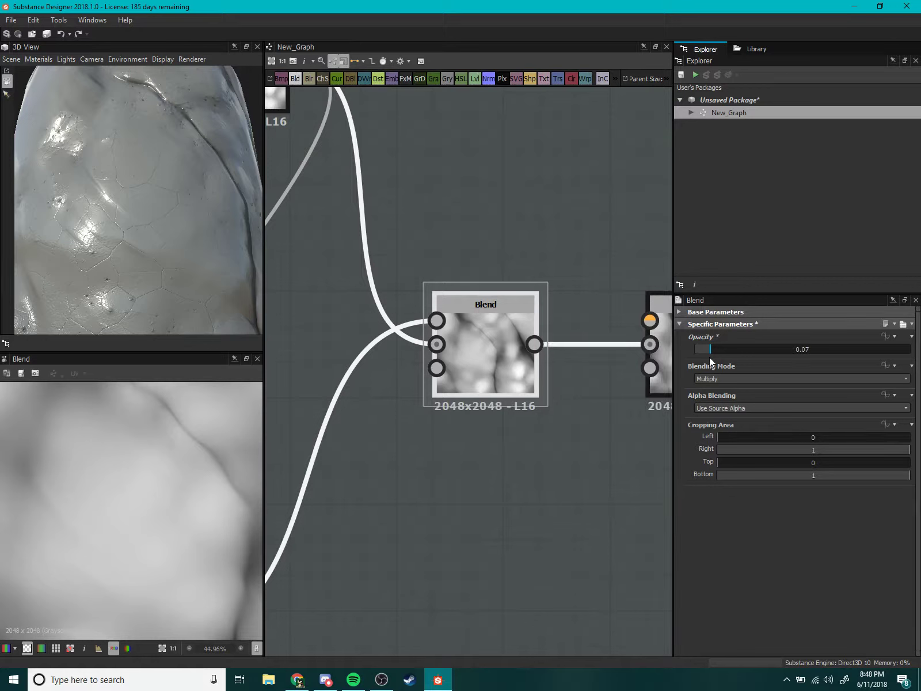
mouse_move(212, 278)
left_mouse_down()
mouse_move(195, 314)
mouse_move(147, 276)
mouse_move(185, 288)
mouse_move(160, 240)
mouse_move(190, 271)
left_mouse_up()
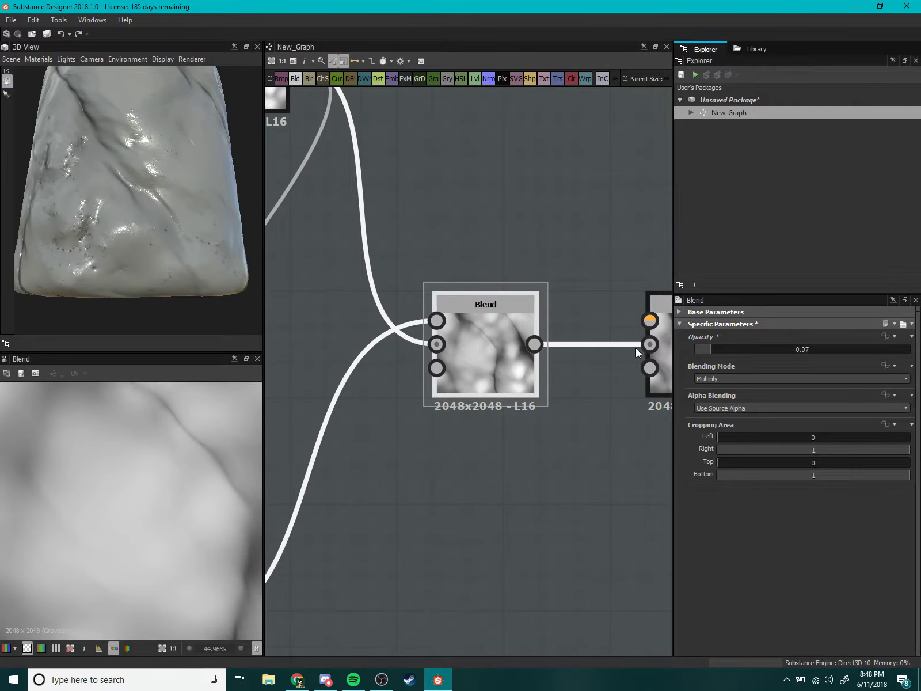
left_click_drag(713, 348, 757, 346)
scroll(425, 435, "down", 3)
scroll(451, 444, "up", 2)
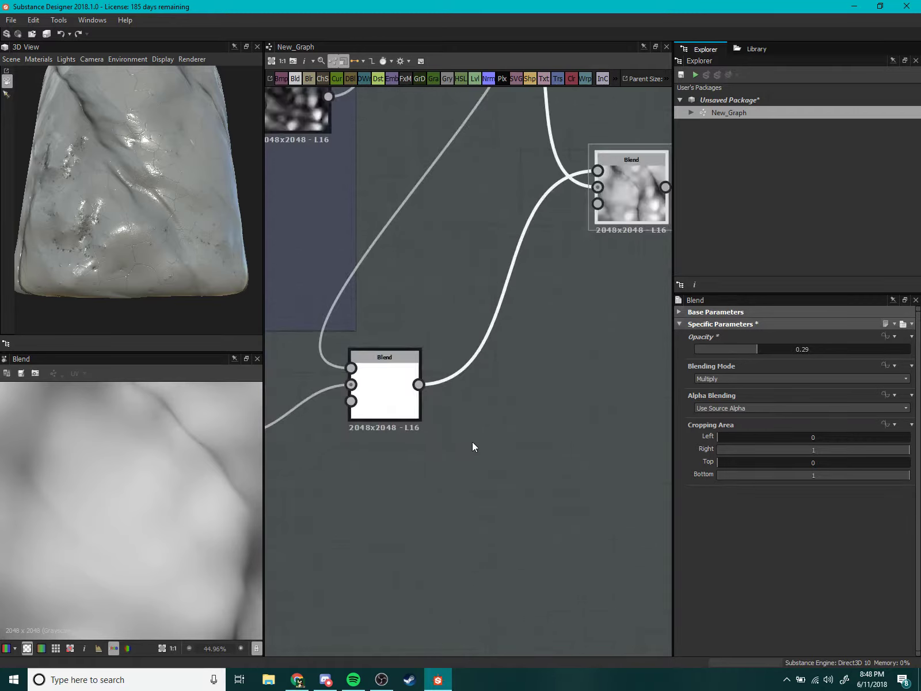
Add a Blur HQ Grayscale node fed by the Screen blend's output.
double_click(386, 432)
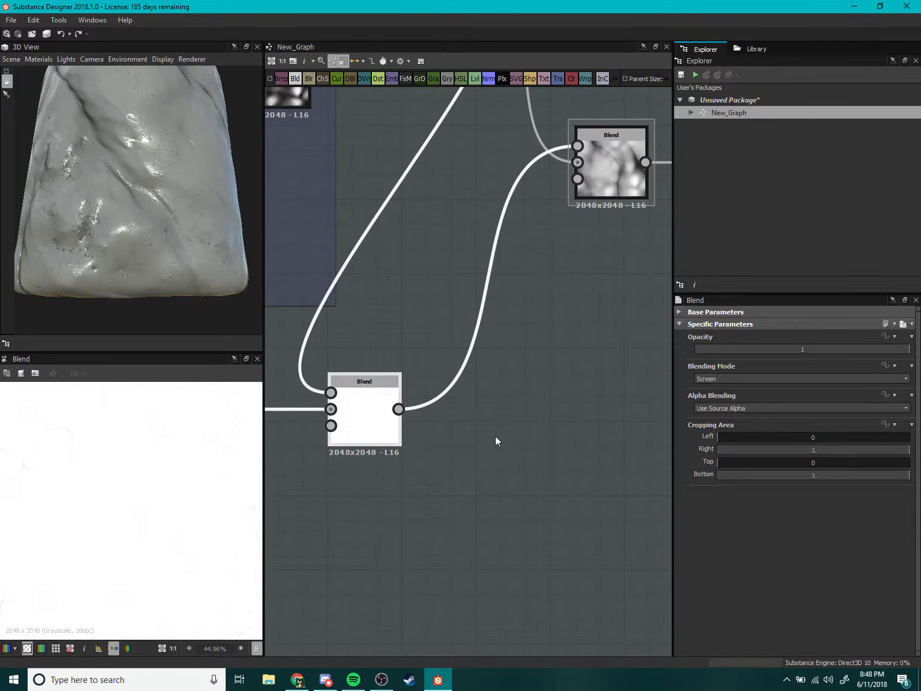
key("space")
type("bl")
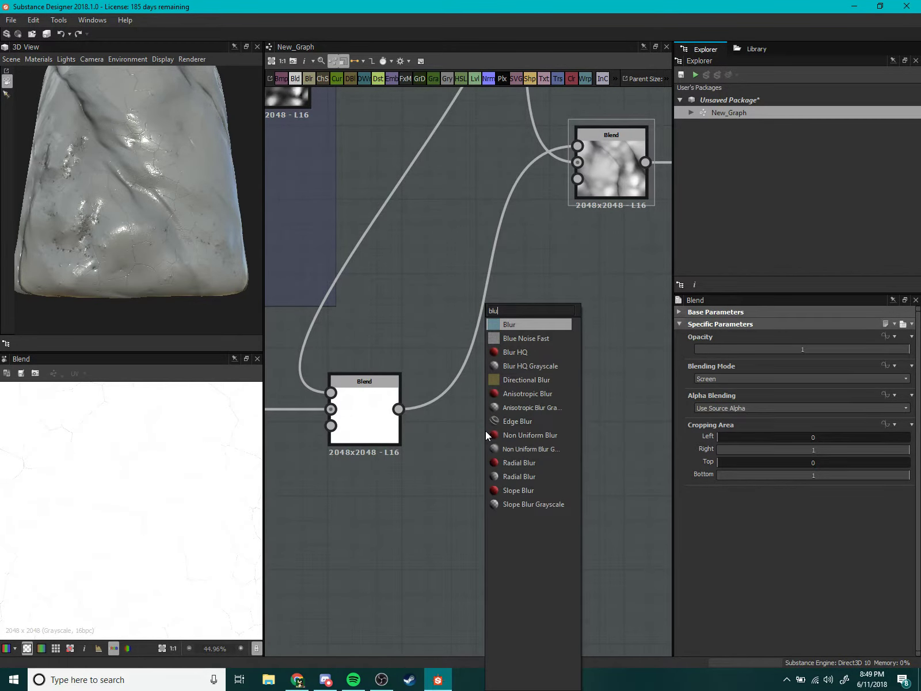
type("u")
left_click(540, 366)
left_click_drag(501, 426, 522, 425)
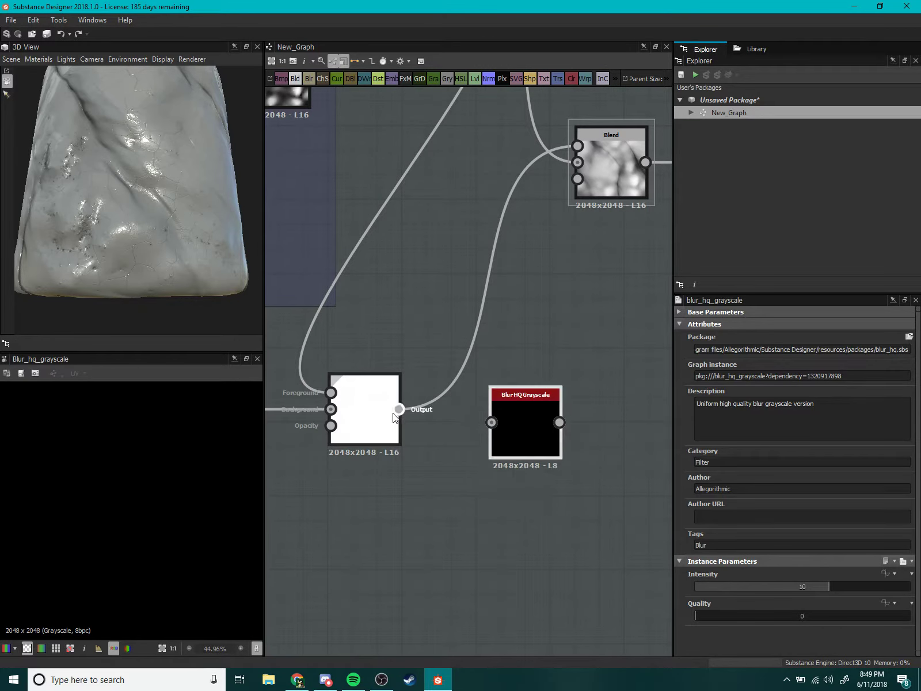
left_click_drag(398, 409, 491, 422)
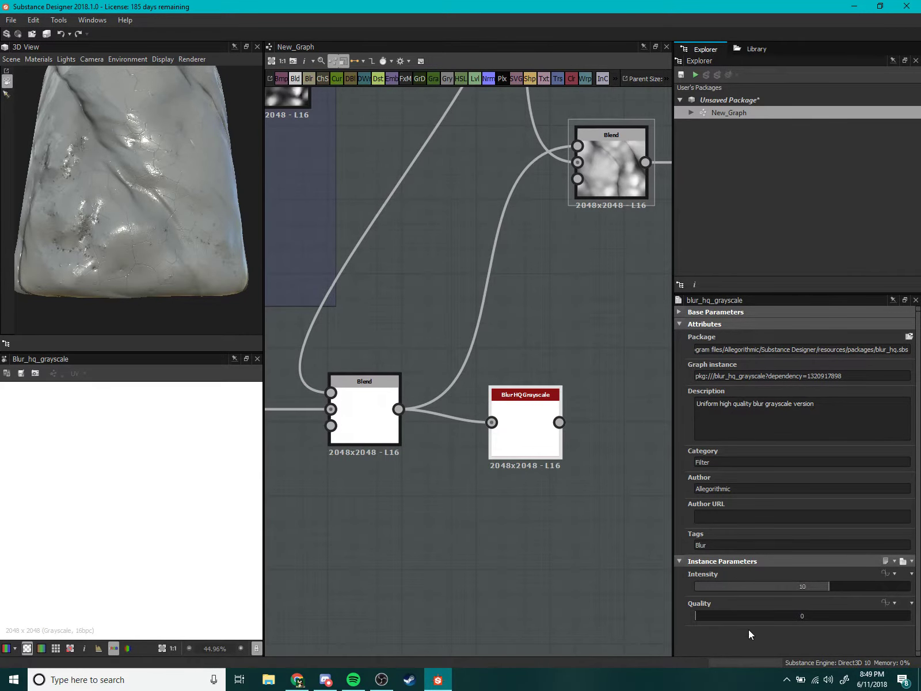
Set the blur intensity to 1.12 and feed the blurred cracks into the Multiply blend.
middle_click_drag(464, 464, 453, 500)
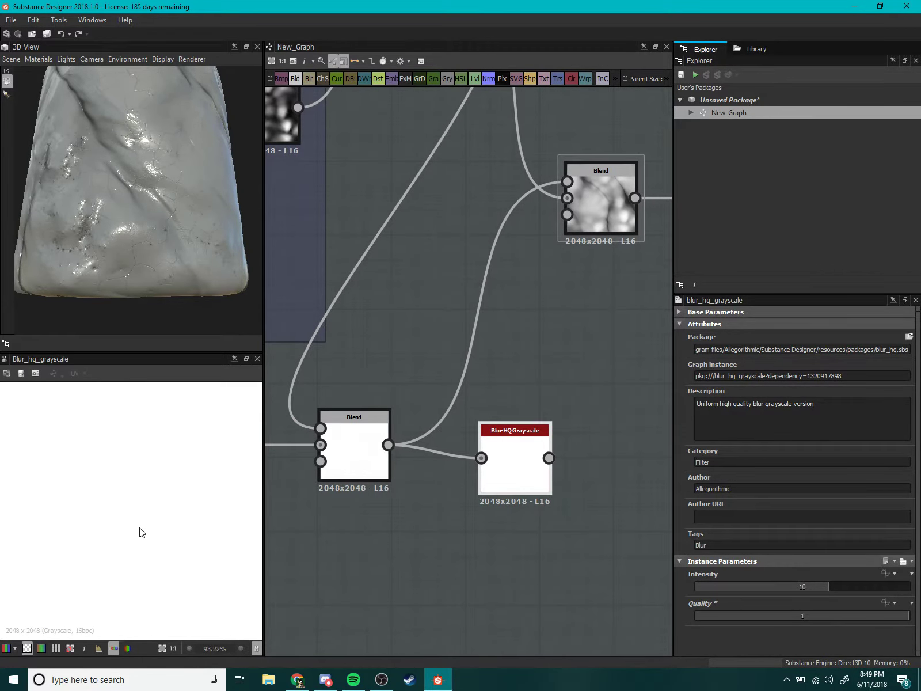
scroll(161, 531, "down", 5)
left_click_drag(828, 597, 677, 598)
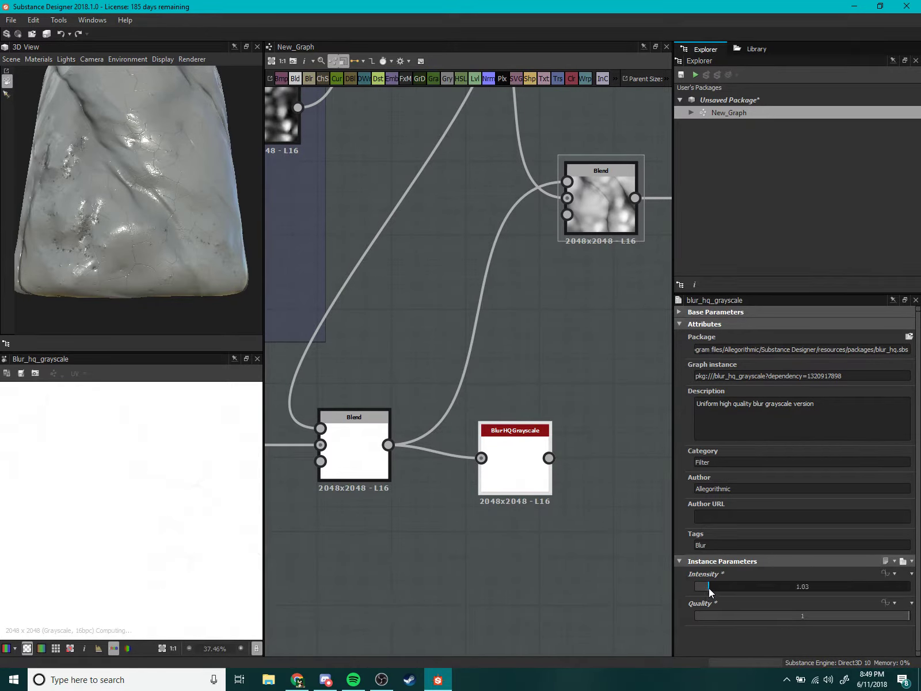
middle_click_drag(613, 559, 381, 510)
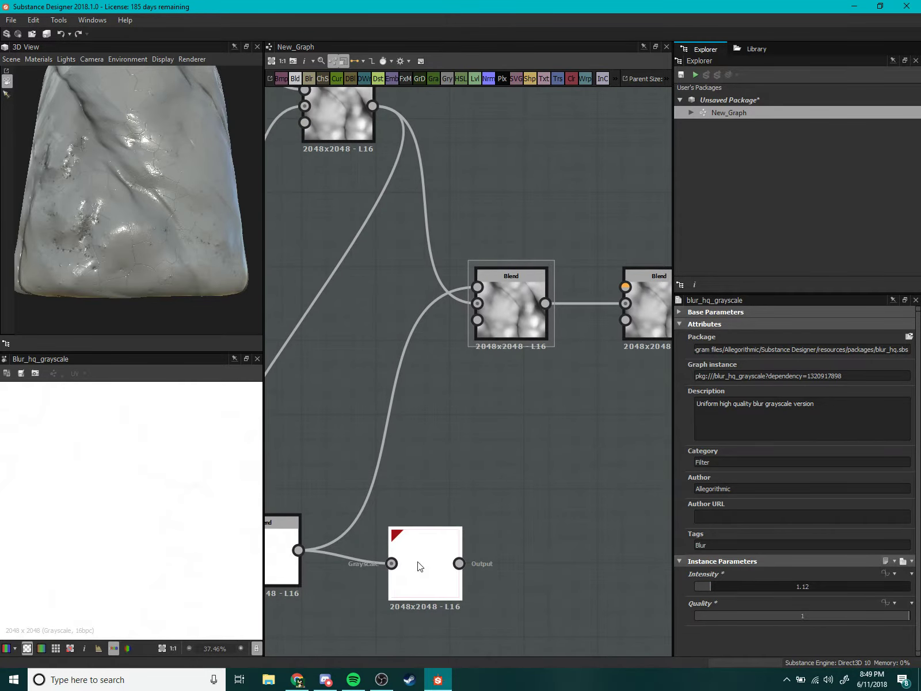
left_click_drag(482, 410, 477, 303)
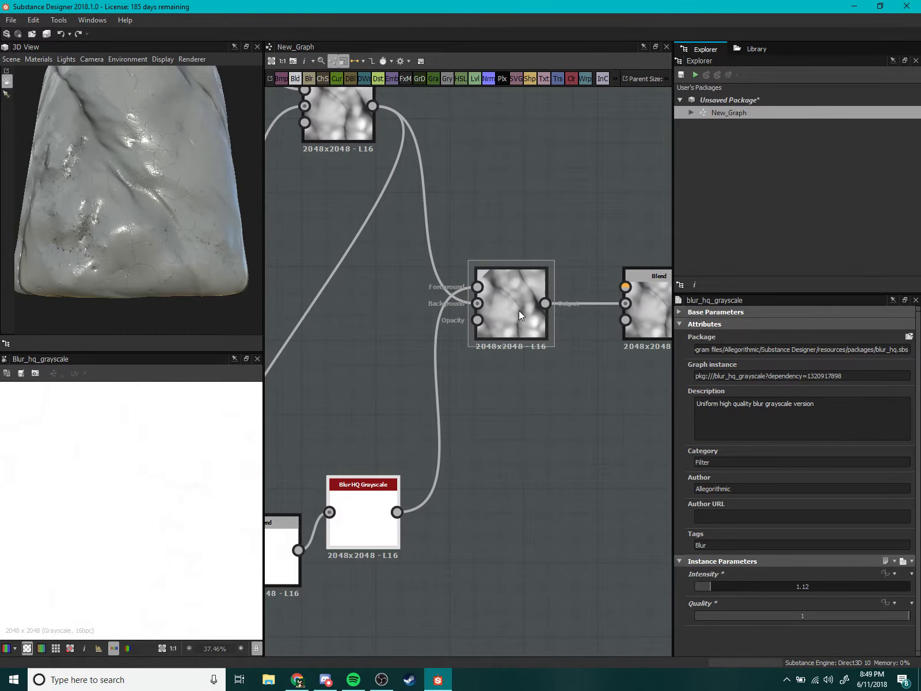
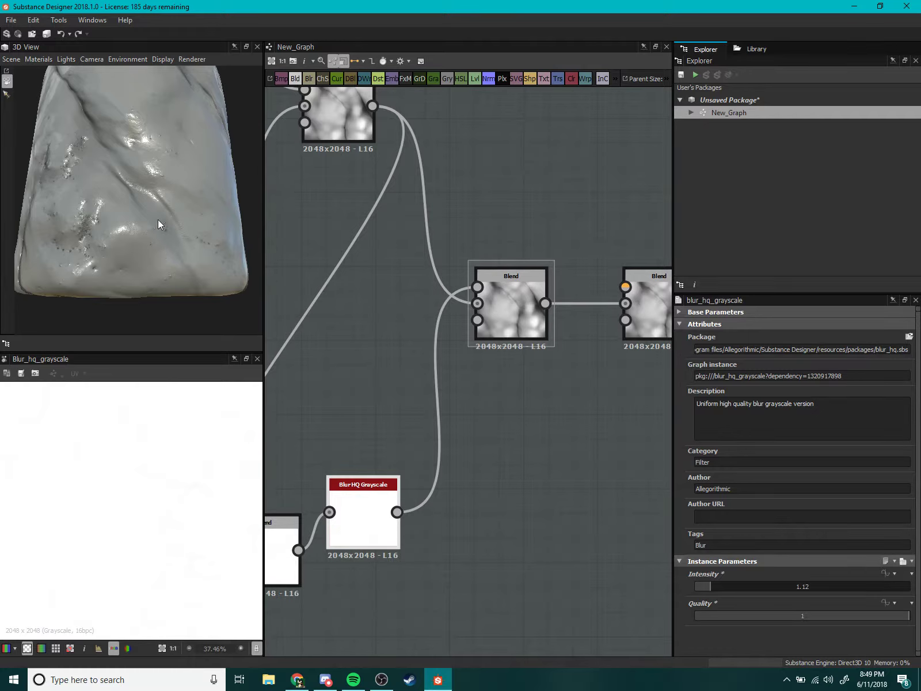
Set the multiply Blend fed by Blur HQ Grayscale to 0.36 opacity.
scroll(207, 228, "up", 5)
mouse_move(178, 178)
left_mouse_down()
mouse_move(141, 226)
mouse_move(153, 253)
mouse_move(155, 240)
mouse_move(120, 189)
mouse_move(127, 206)
left_mouse_up()
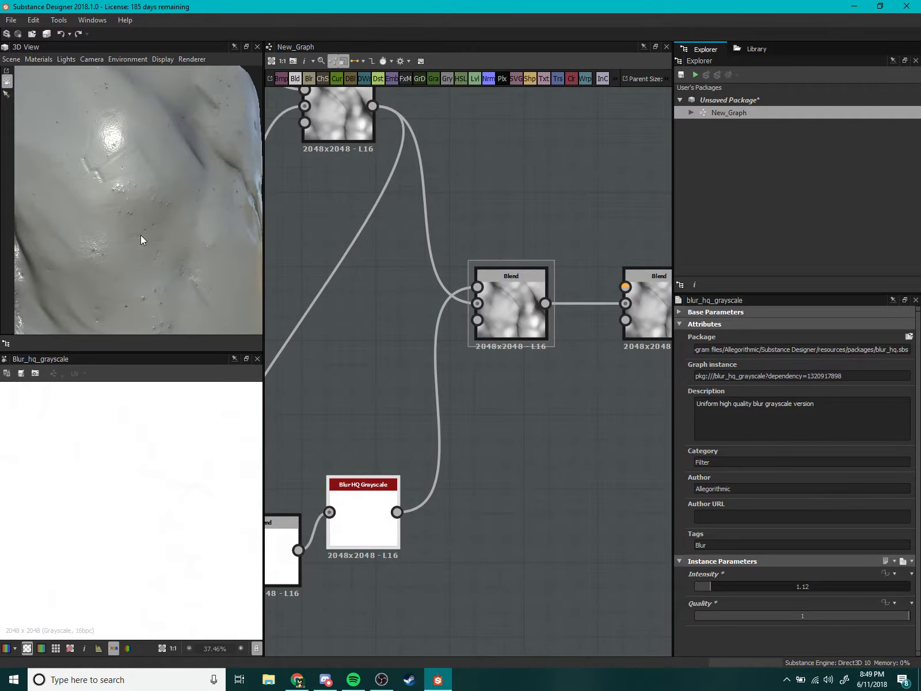
middle_click_drag(494, 452, 530, 402)
left_click_drag(430, 464, 454, 453)
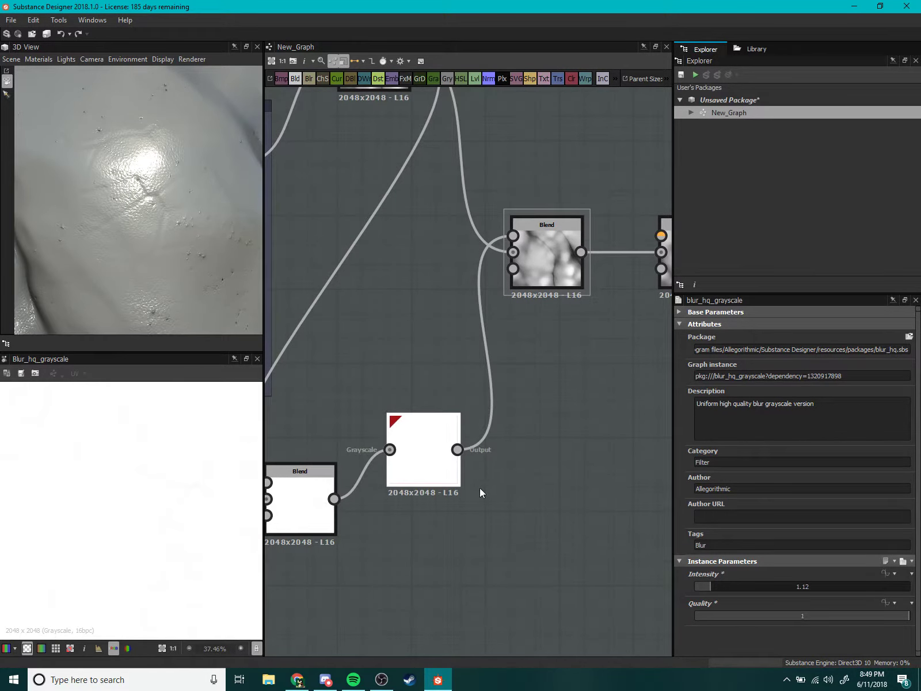
double_click(563, 278)
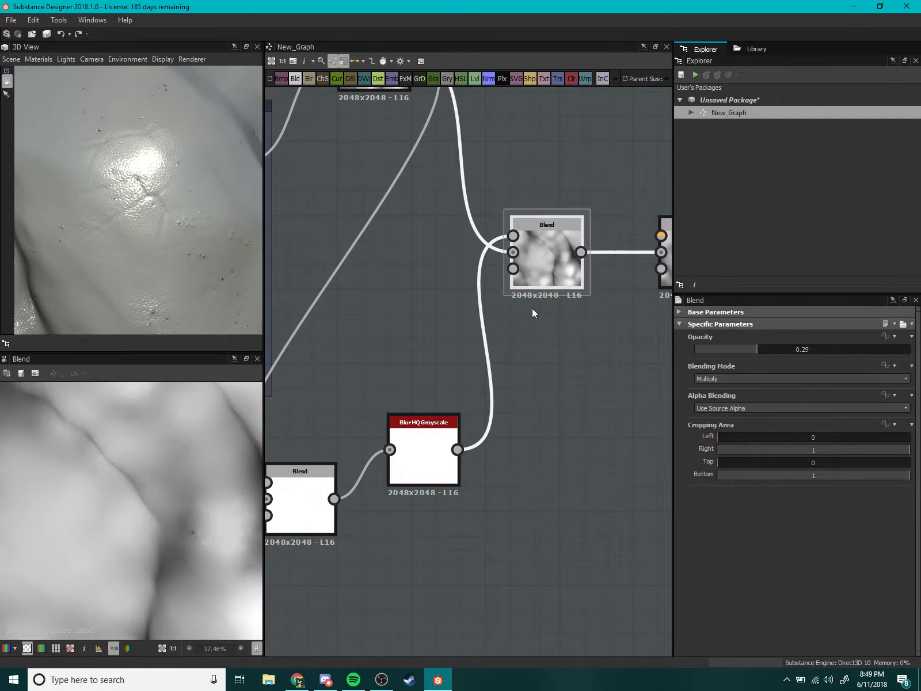
mouse_move(767, 353)
left_mouse_down()
mouse_move(807, 358)
mouse_move(772, 361)
left_mouse_up()
scroll(538, 437, "down", 2)
scroll(539, 432, "down", 2)
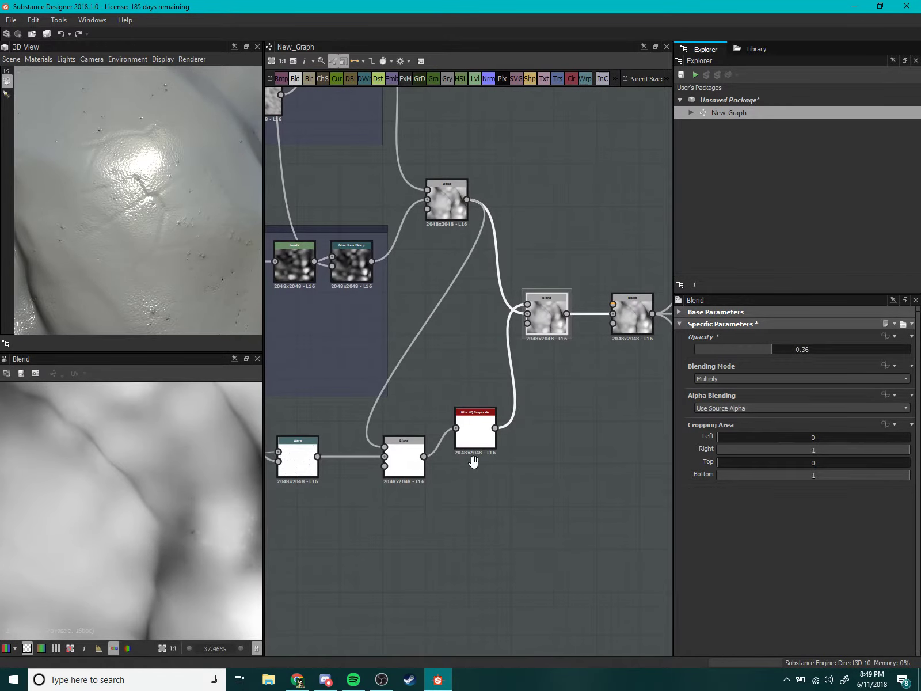
scroll(473, 459, "up", 2)
scroll(518, 434, "up", 2)
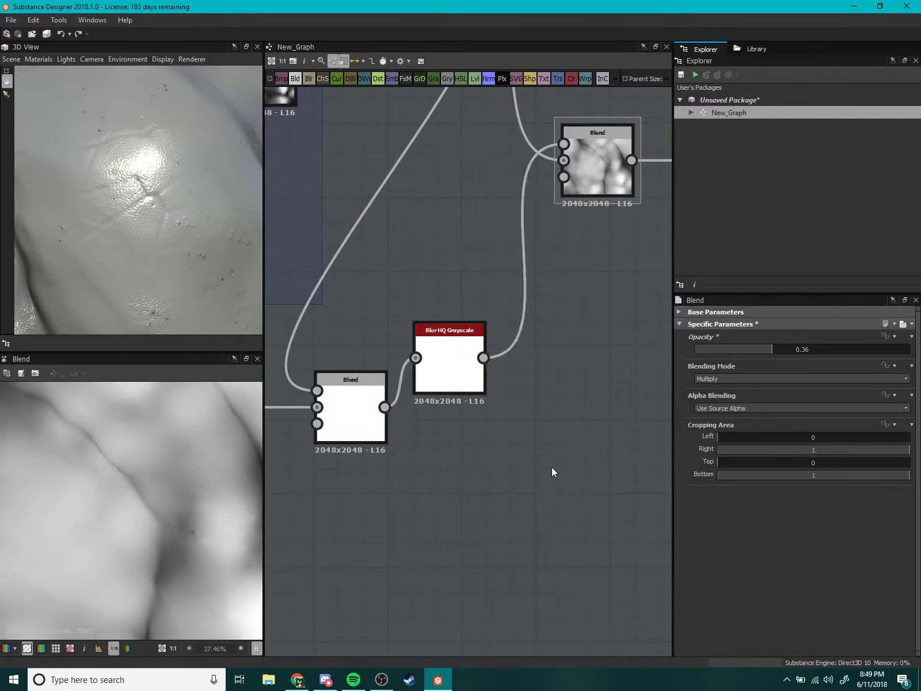
Add a Directional Warp node fed by the Blur HQ output.
key("space")
type("wa")
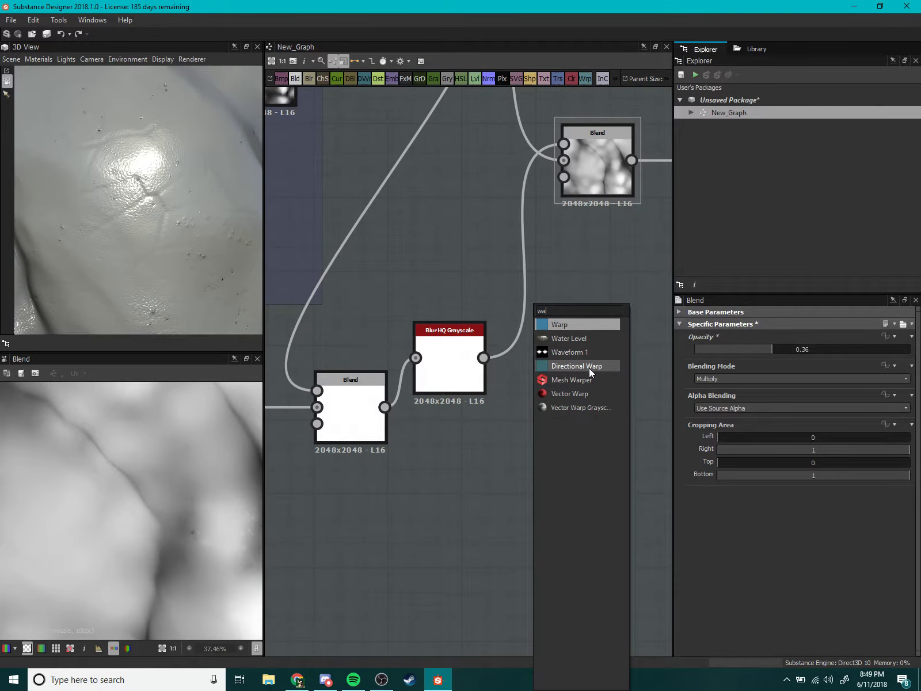
left_click(589, 371)
left_click_drag(545, 384, 606, 387)
left_click_drag(483, 358, 552, 349)
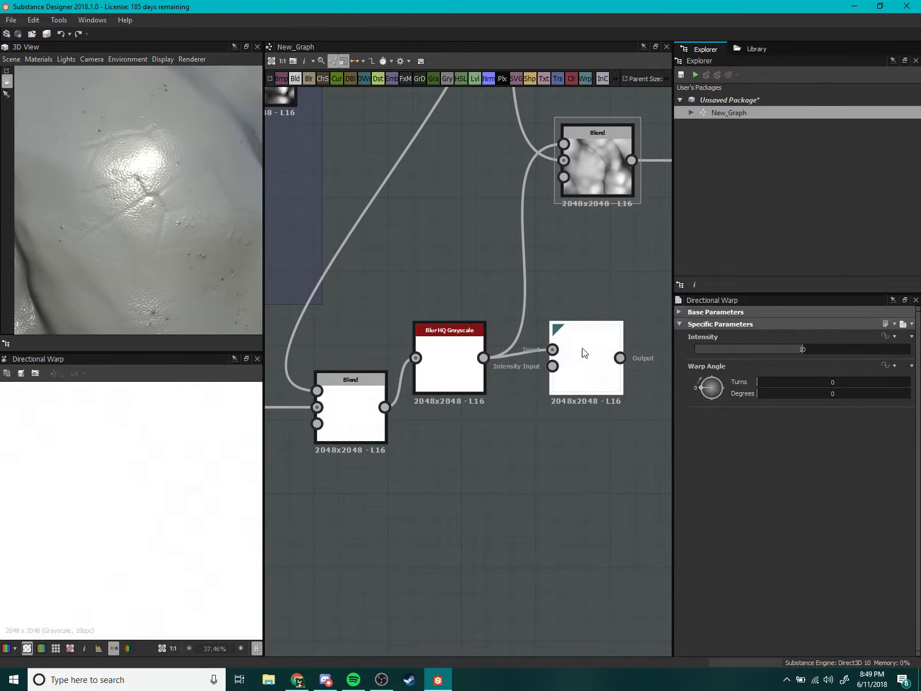
scroll(582, 352, "down", 1)
scroll(555, 404, "down", 2)
scroll(465, 330, "up", 1)
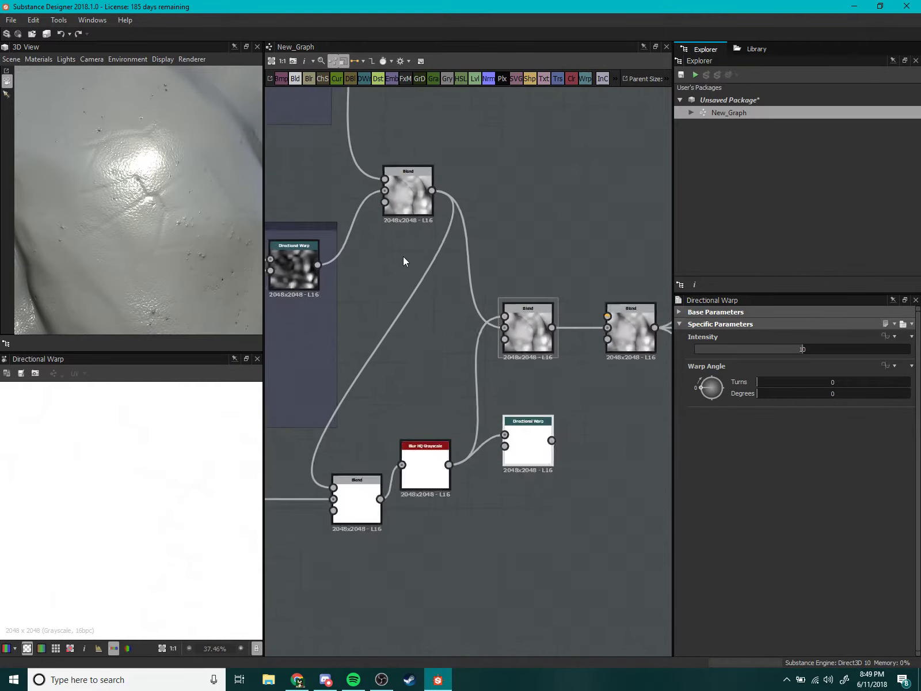
scroll(404, 260, "up", 1)
Drive the warp intensity from the upper Blend, with angle -126° and intensity 20.
mouse_move(437, 177)
left_mouse_down()
mouse_move(524, 483)
mouse_move(503, 452)
left_mouse_up()
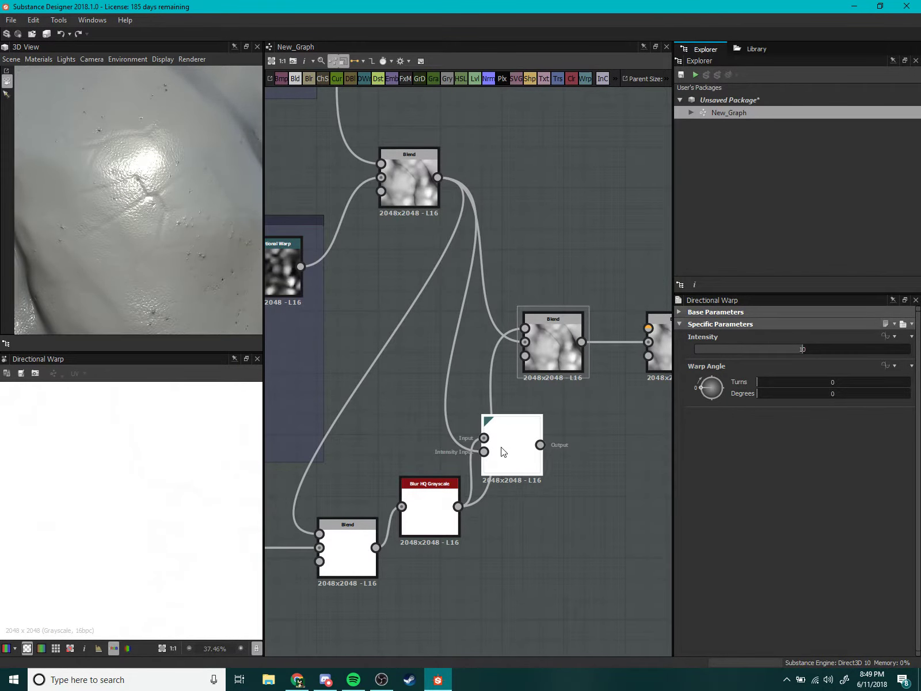
left_click_drag(704, 389, 718, 404)
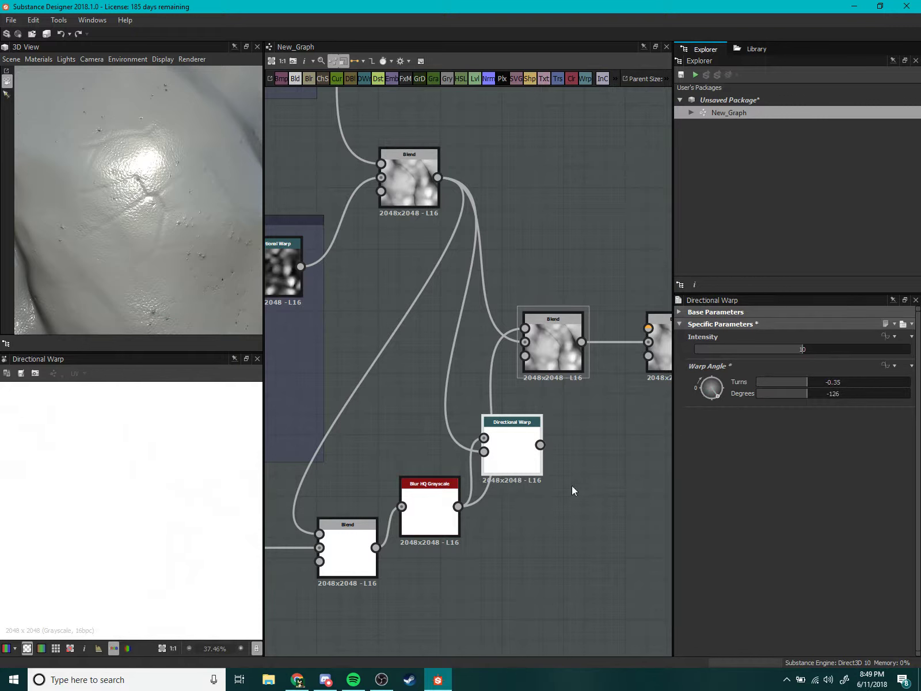
scroll(229, 515, "up", 1)
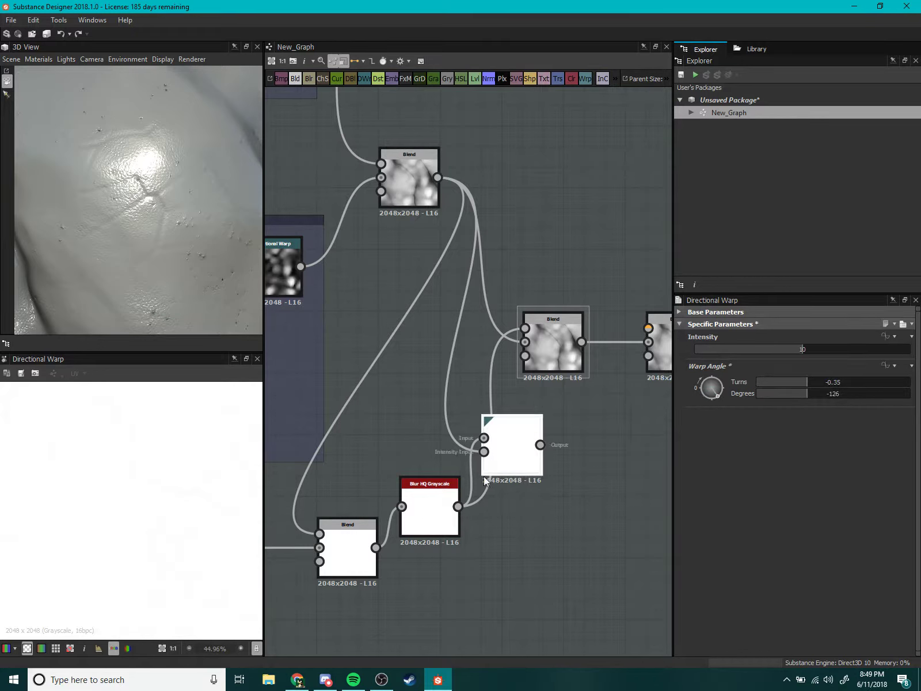
scroll(220, 522, "up", 2)
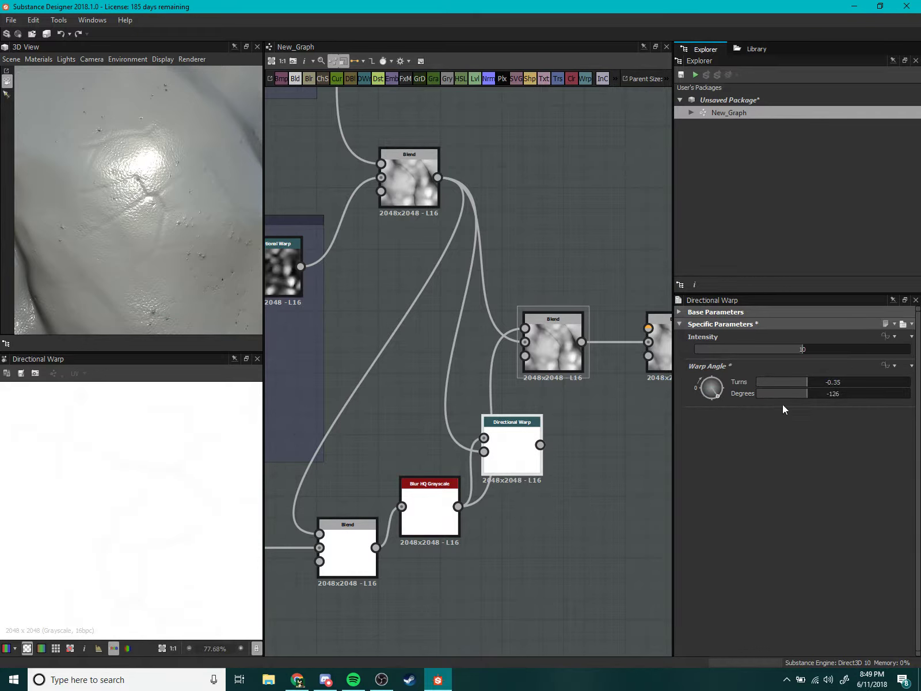
left_click_drag(799, 355, 627, 362)
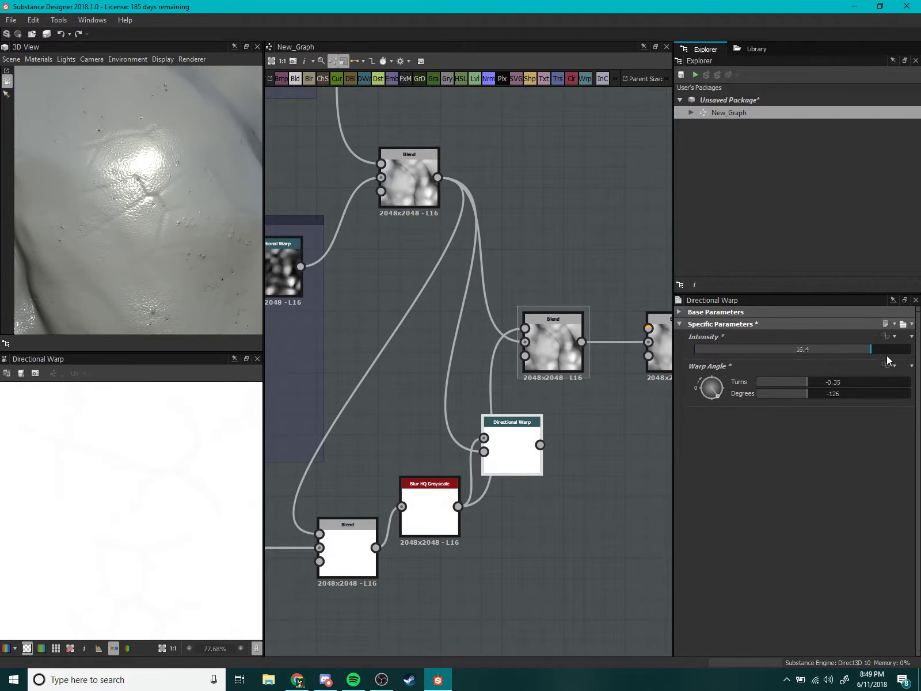
Connect the Directional Warp output into the middle Blend's foreground.
middle_click_drag(629, 414, 553, 436)
left_click_drag(465, 464, 457, 340)
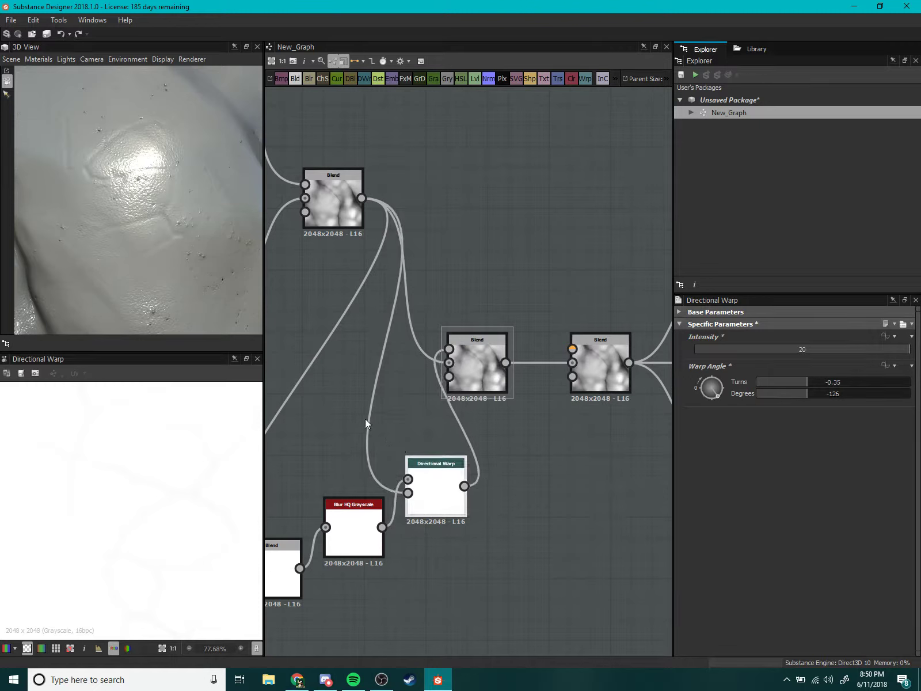
mouse_move(190, 230)
left_mouse_down()
mouse_move(160, 250)
mouse_move(153, 292)
mouse_move(162, 258)
mouse_move(122, 251)
mouse_move(159, 232)
mouse_move(139, 211)
mouse_move(148, 248)
mouse_move(159, 222)
mouse_move(404, 349)
left_mouse_up()
Lower the middle Blend's opacity to 0.2.
left_click(489, 366)
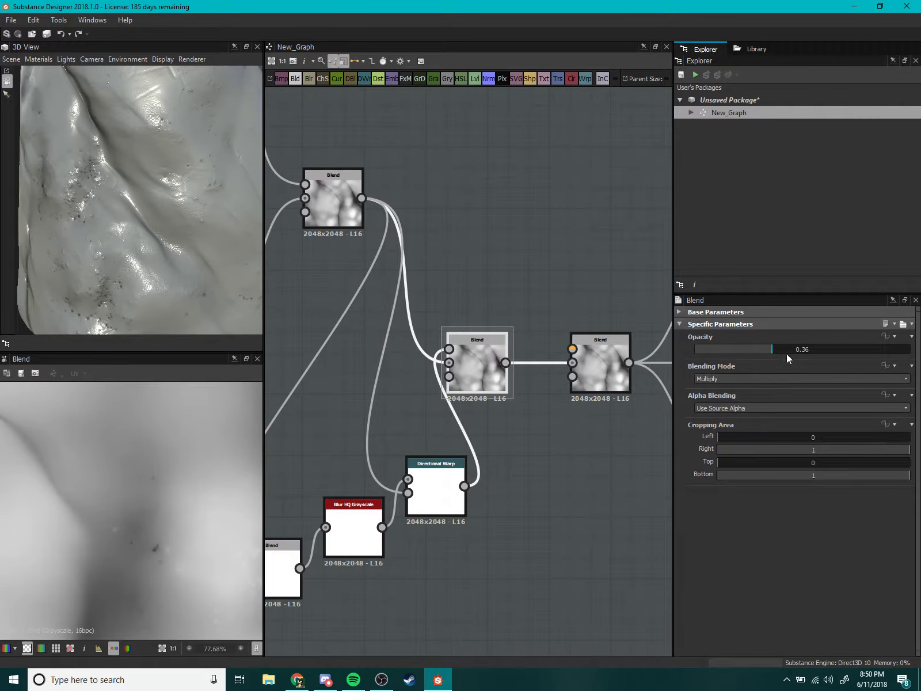
left_click_drag(771, 355, 741, 354)
scroll(230, 259, "down", 3)
scroll(134, 271, "down", 3)
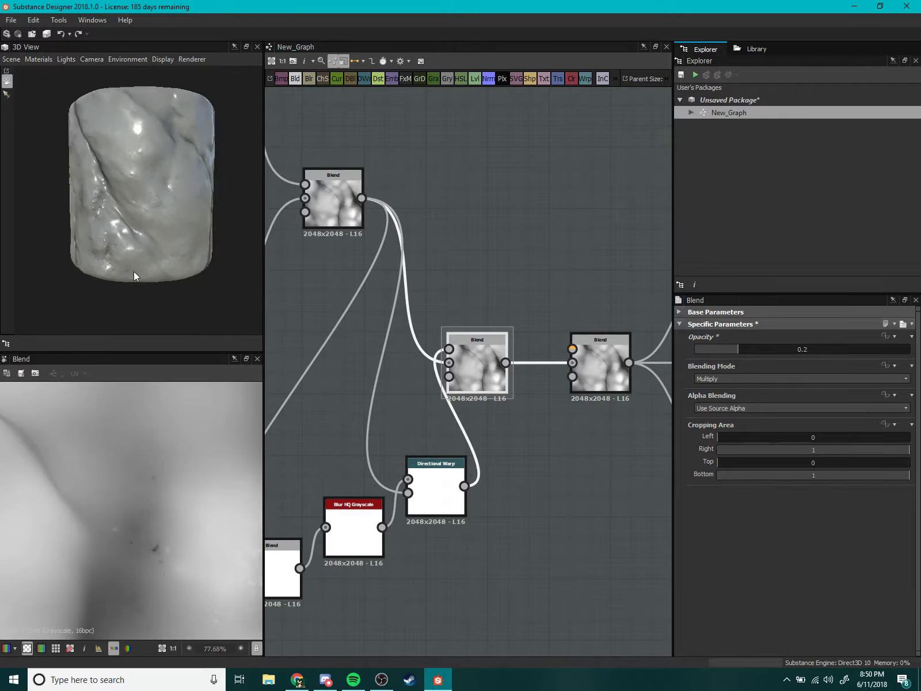
scroll(125, 217, "down", 2)
scroll(180, 200, "up", 3)
scroll(186, 208, "up", 2)
scroll(141, 233, "down", 5)
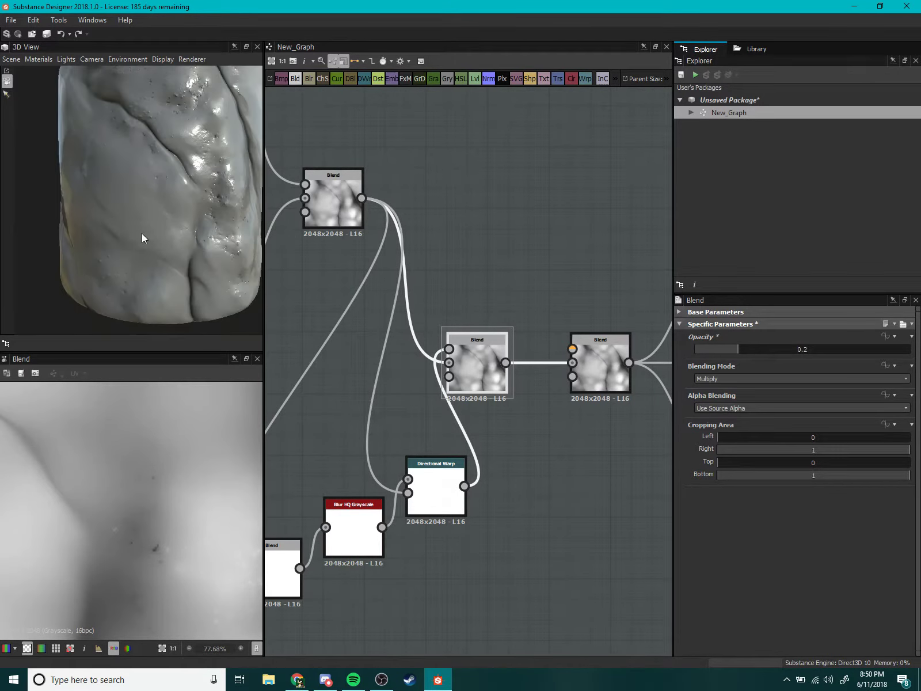
mouse_move(142, 233)
left_mouse_down()
mouse_move(190, 207)
mouse_move(174, 193)
mouse_move(152, 222)
mouse_move(58, 222)
mouse_move(119, 257)
mouse_move(130, 237)
mouse_move(108, 238)
mouse_move(257, 272)
mouse_move(125, 225)
mouse_move(113, 230)
mouse_move(135, 228)
mouse_move(159, 309)
mouse_move(140, 269)
mouse_move(156, 261)
mouse_move(106, 318)
mouse_move(271, 234)
left_mouse_up()
Switch the 3D preview mesh to a Plane and orbit around it.
left_click(18, 59)
left_click(54, 138)
mouse_move(97, 270)
left_mouse_down()
mouse_move(148, 247)
mouse_move(147, 333)
mouse_move(78, 242)
mouse_move(158, 211)
mouse_move(134, 206)
mouse_move(180, 211)
mouse_move(161, 227)
mouse_move(159, 214)
mouse_move(87, 144)
left_mouse_up()
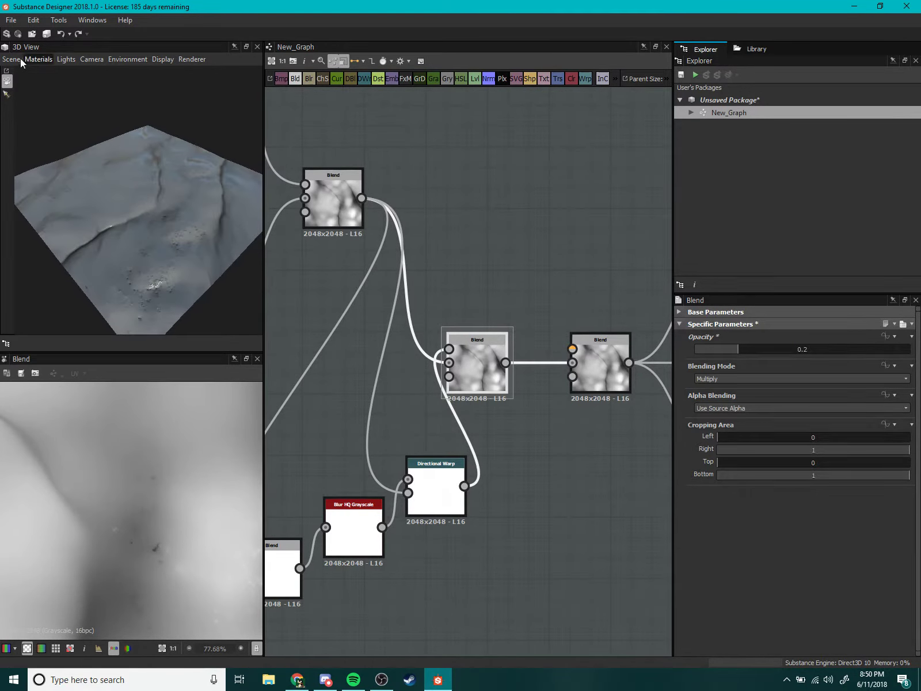
Preview the material on the Inner box, Sphere 2 Tiles and Torus meshes.
left_click(11, 60)
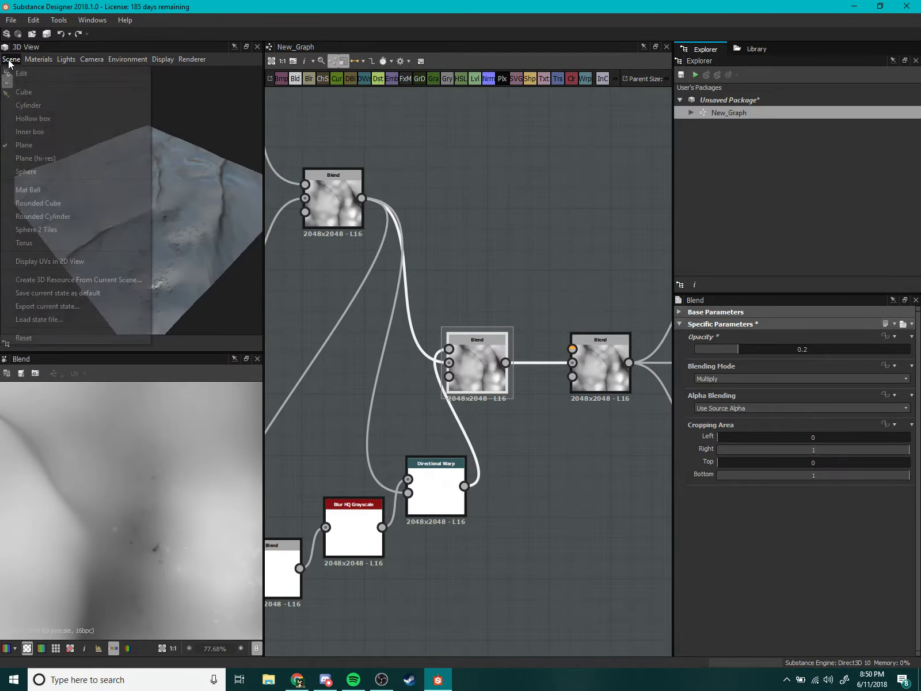
left_click(50, 129)
scroll(128, 245, "up", 3)
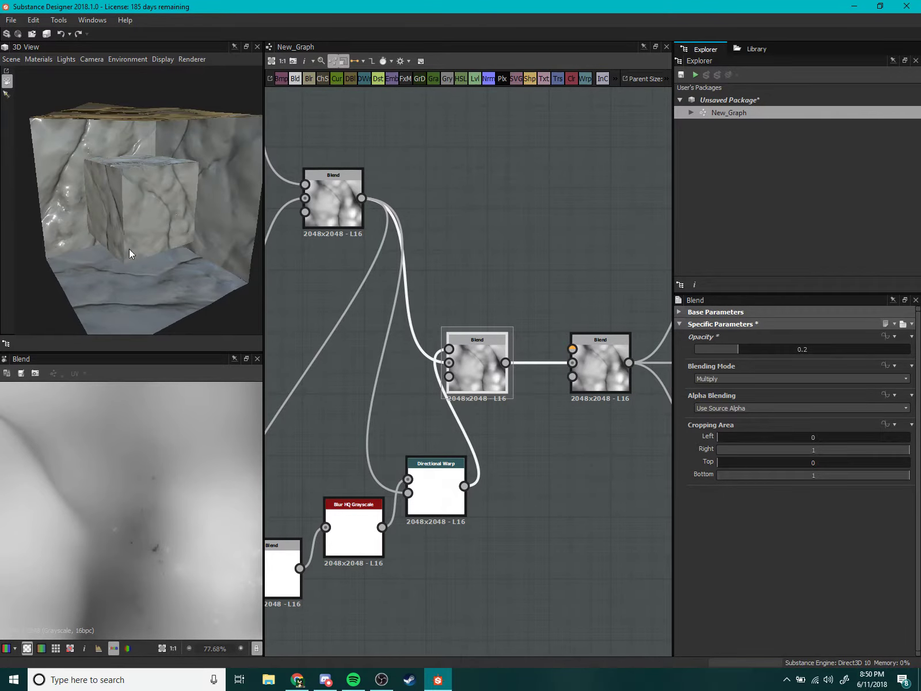
mouse_move(129, 249)
left_mouse_down()
mouse_move(137, 206)
mouse_move(162, 249)
left_mouse_up()
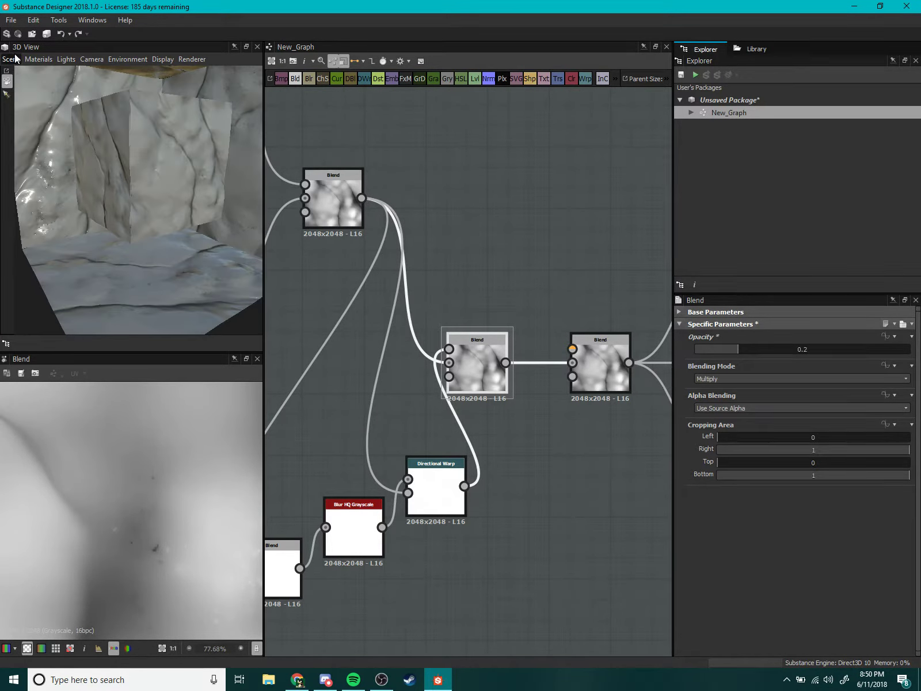
left_click(32, 60)
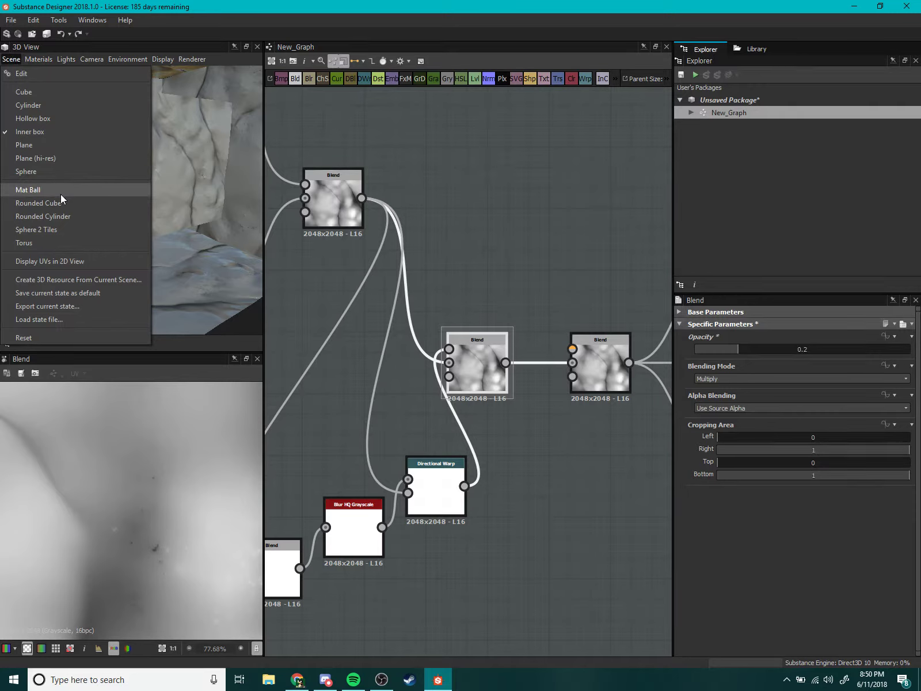
left_click(74, 230)
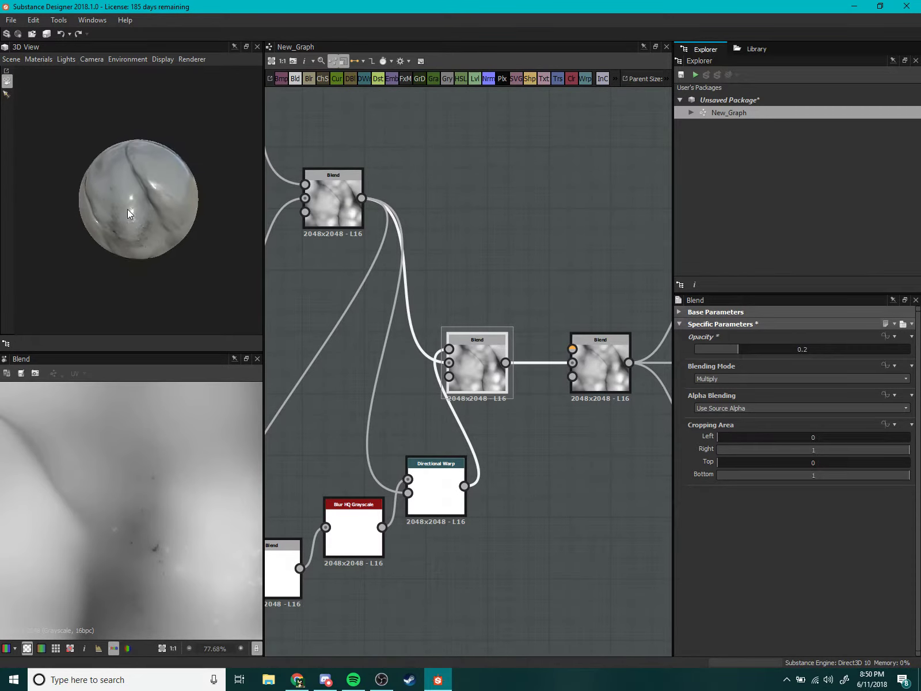
left_click(11, 59)
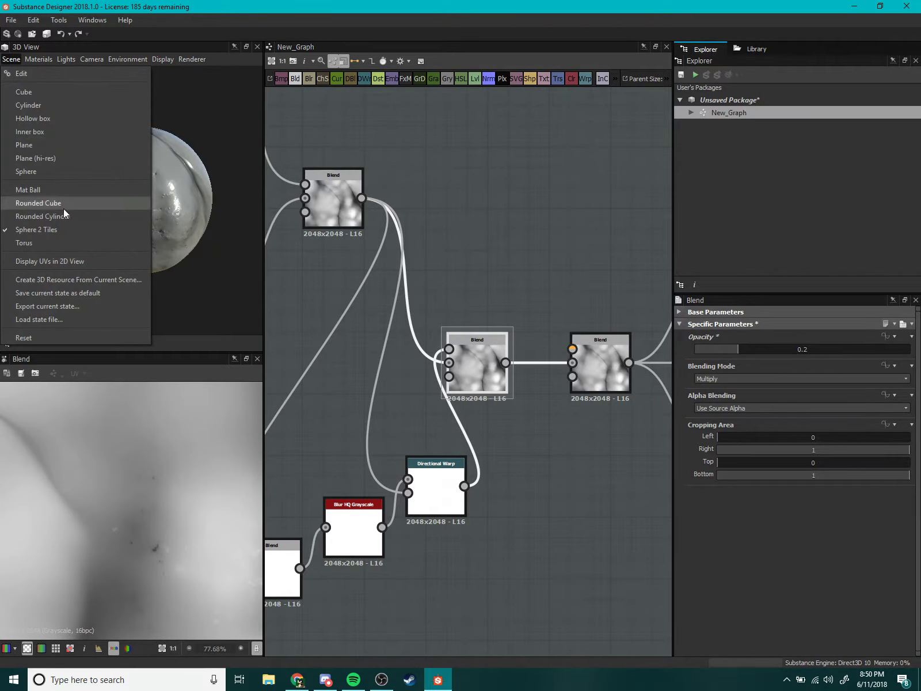
left_click(56, 240)
mouse_move(150, 238)
left_mouse_down()
mouse_move(151, 203)
mouse_move(154, 298)
mouse_move(137, 190)
mouse_move(160, 247)
mouse_move(146, 145)
mouse_move(158, 177)
mouse_move(27, 73)
left_mouse_up()
Return the preview to the Rounded Cylinder and view it from the side.
left_click(12, 59)
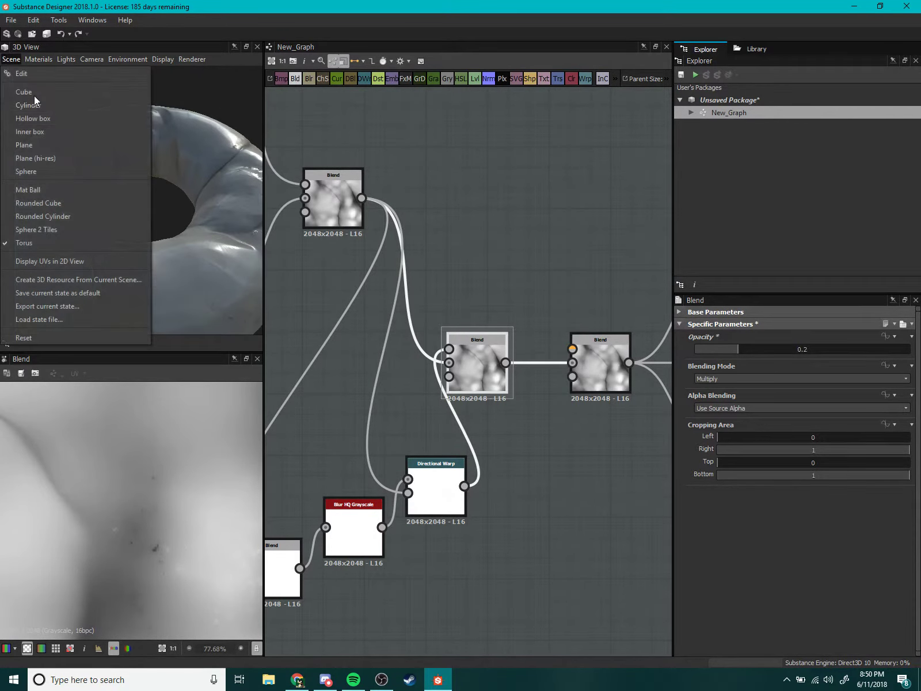
left_click(69, 216)
left_click_drag(148, 272, 82, 198)
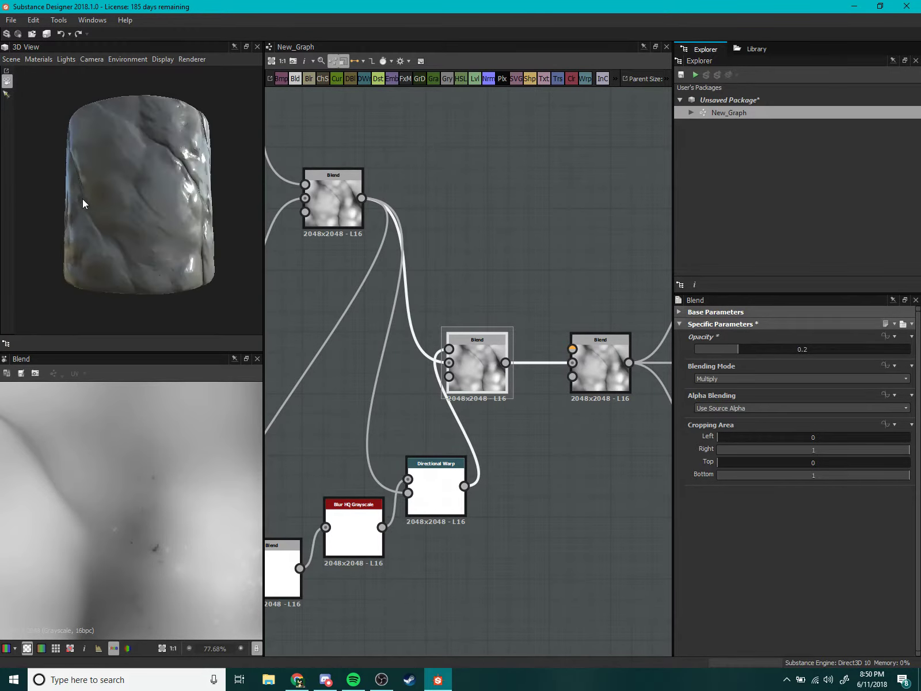
scroll(163, 264, "up", 3)
scroll(142, 244, "up", 3)
mouse_move(143, 244)
left_mouse_down()
mouse_move(132, 257)
mouse_move(145, 244)
mouse_move(155, 254)
left_mouse_up()
Line up the bottom node chain, including the blur and warp nodes, into a tidy row.
scroll(403, 291, "down", 3)
scroll(455, 283, "down", 3)
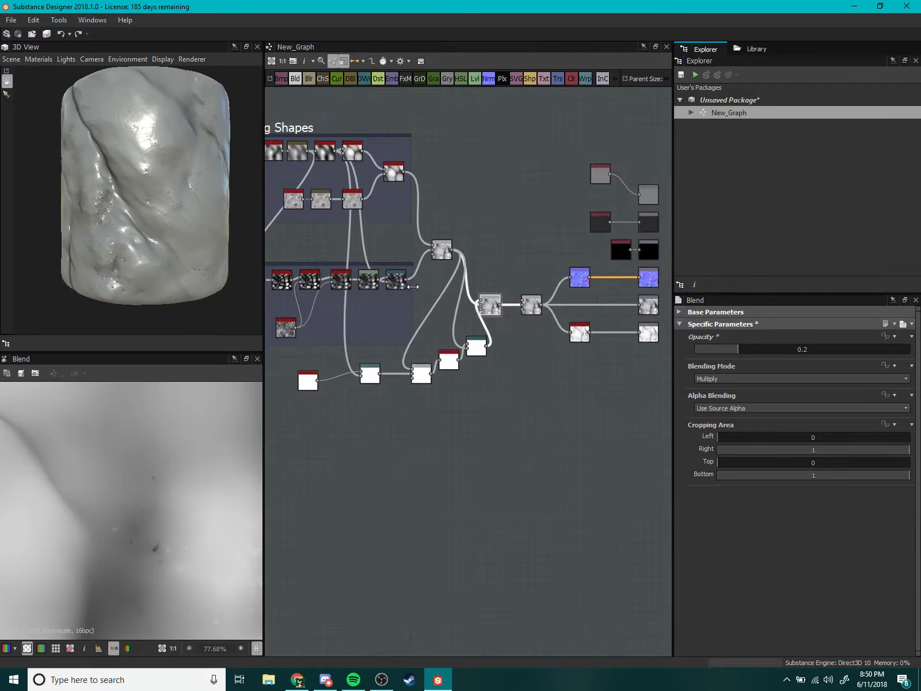
scroll(455, 282, "down", 2)
left_click_drag(325, 417, 305, 417)
left_click_drag(392, 407, 367, 420)
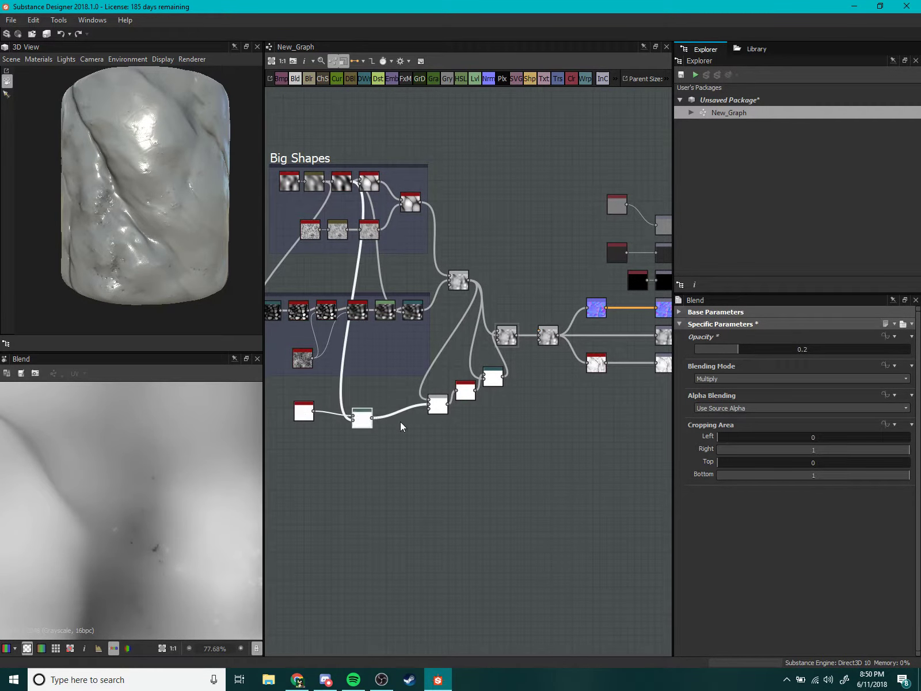
mouse_move(438, 409)
left_mouse_down()
mouse_move(396, 422)
mouse_move(417, 427)
left_mouse_up()
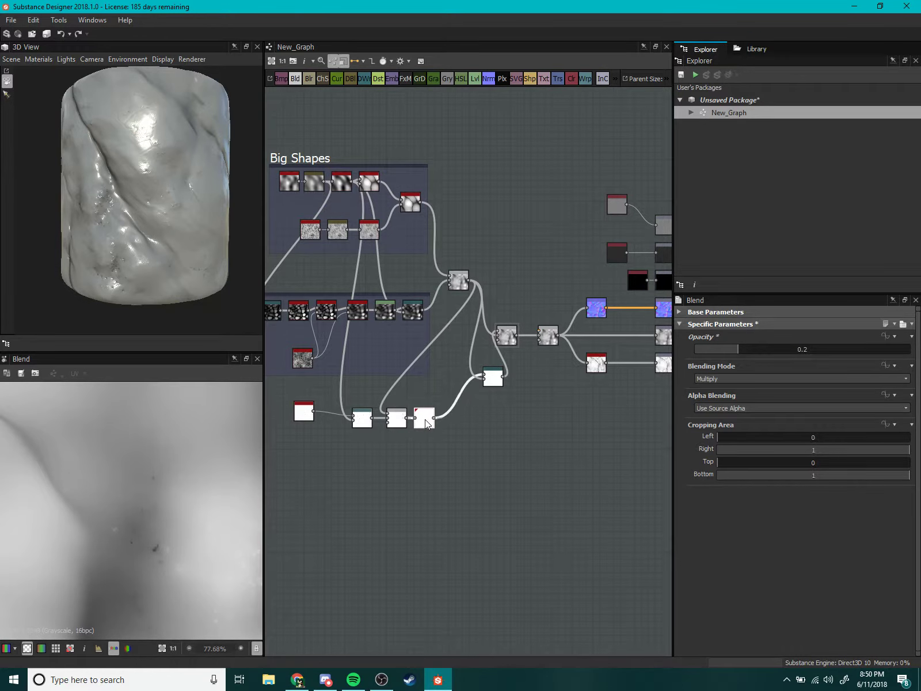
left_click_drag(501, 370, 474, 408)
scroll(492, 383, "up", 2)
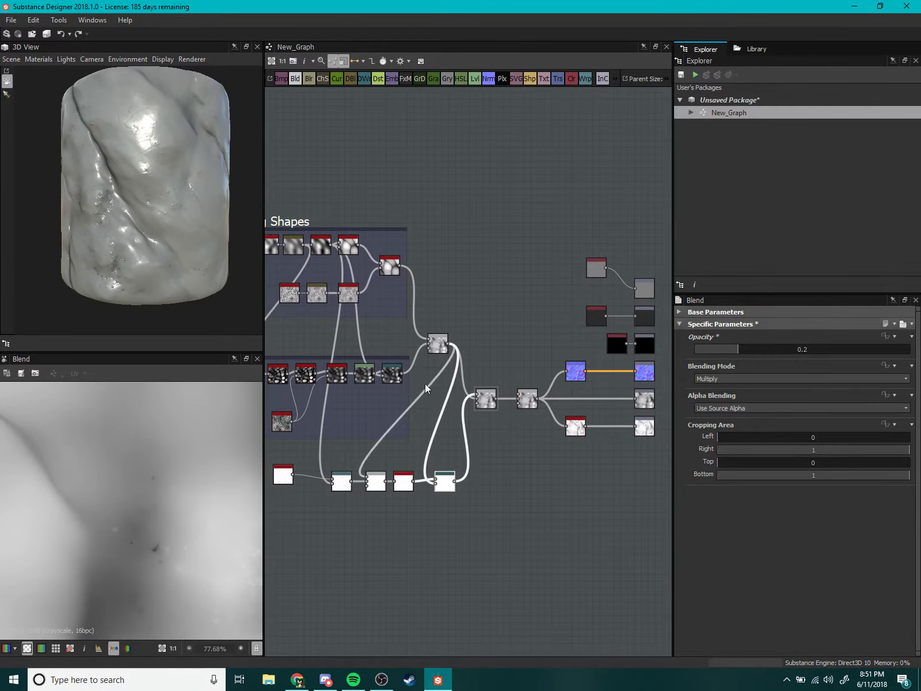
scroll(425, 384, "down", 2)
scroll(477, 398, "up", 3)
middle_click_drag(441, 411, 459, 408)
left_click_drag(423, 338, 415, 281)
left_click(484, 397)
left_click_drag(485, 397, 461, 397)
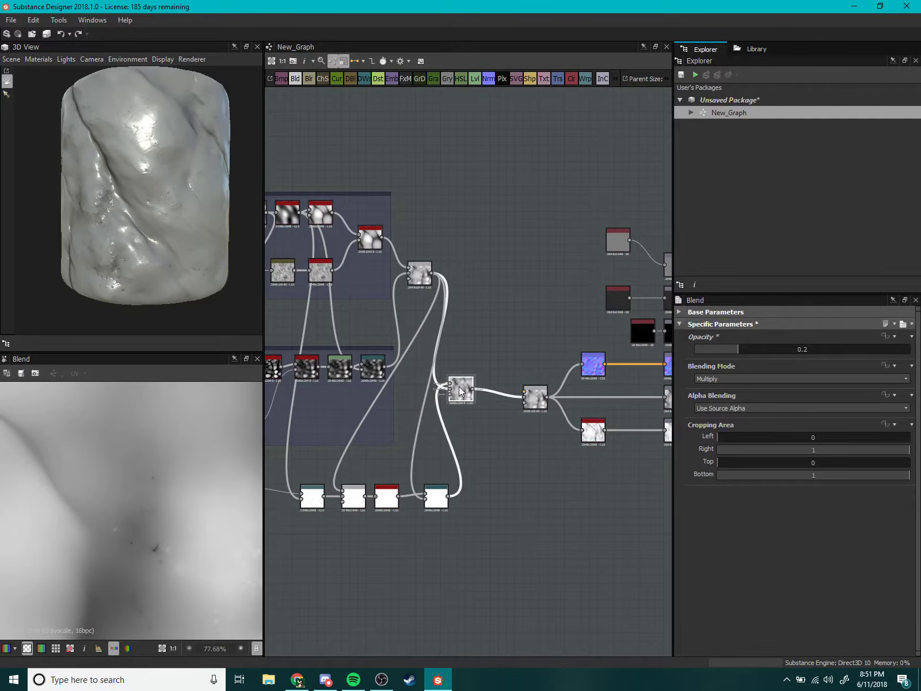
scroll(312, 287, "down", 1)
Wrap the four bottom-row nodes in a new frame titled 'Small shapes'.
mouse_move(291, 443)
middle_mouse_down()
mouse_move(395, 443)
mouse_move(425, 420)
middle_mouse_up()
left_click_drag(388, 424, 308, 437)
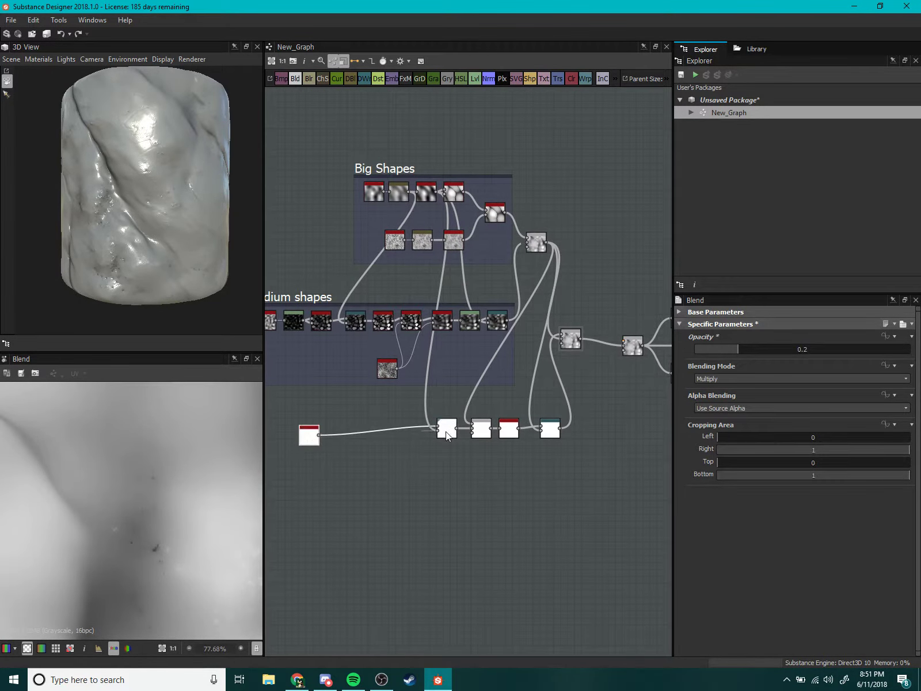
left_click_drag(576, 458, 438, 426)
left_click_drag(549, 430, 459, 435)
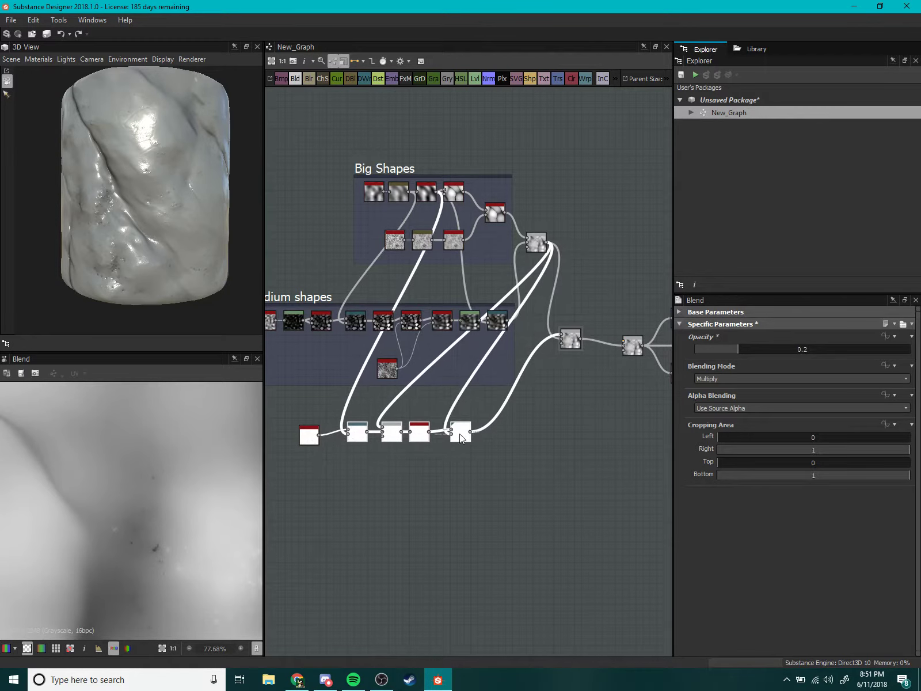
right_click(424, 484)
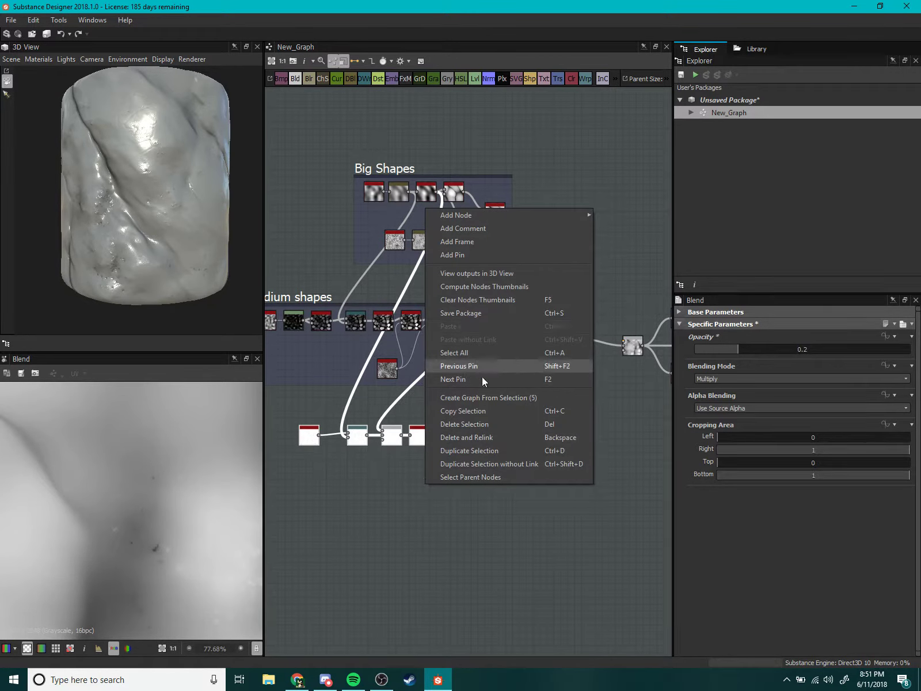
left_click(470, 242)
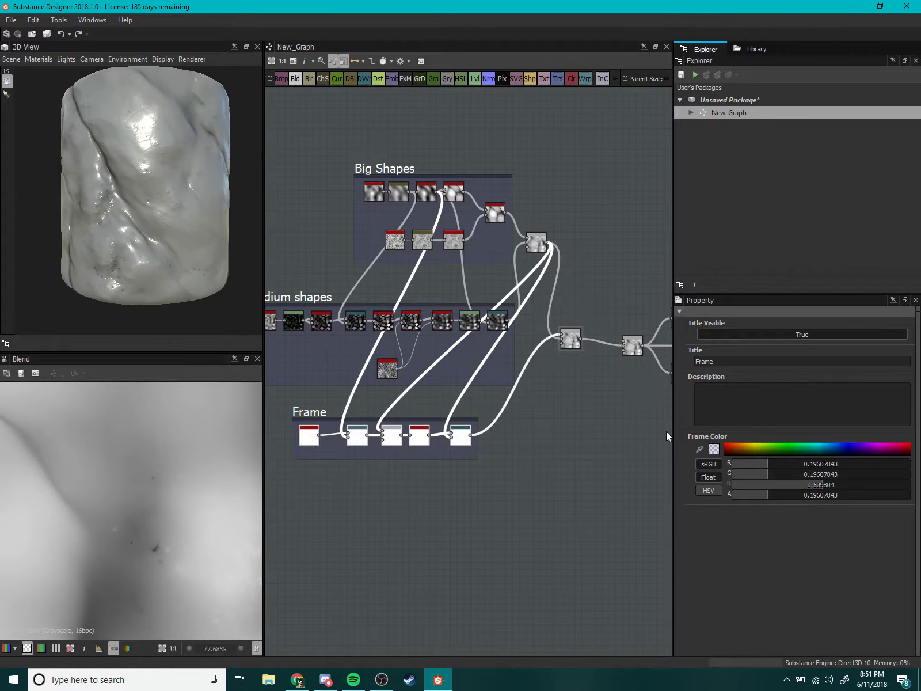
double_click(721, 363)
type("Small")
type(" shapes")
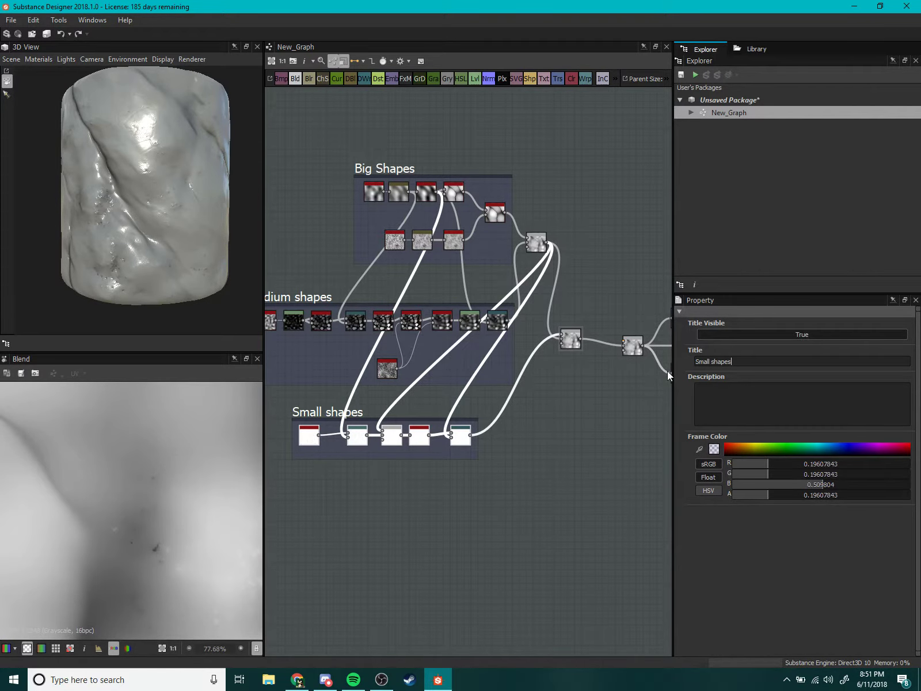
scroll(369, 422, "down", 2)
scroll(369, 421, "up", 4)
left_click_drag(368, 421, 409, 419)
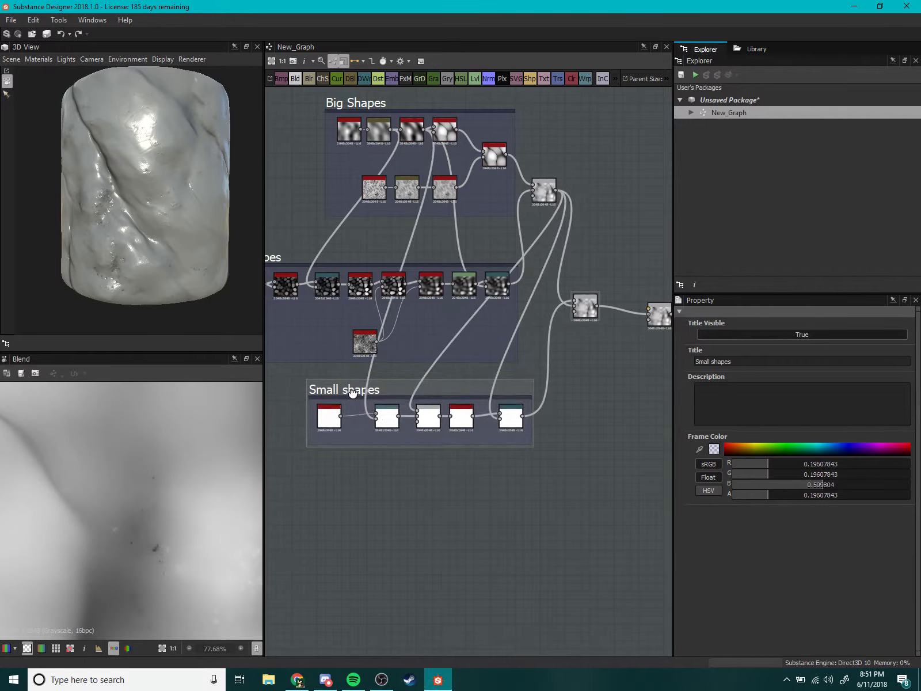
left_click(592, 542)
Orbit the cylinder preview to inspect the stone.
scroll(564, 513, "down", 3)
scroll(554, 450, "up", 1)
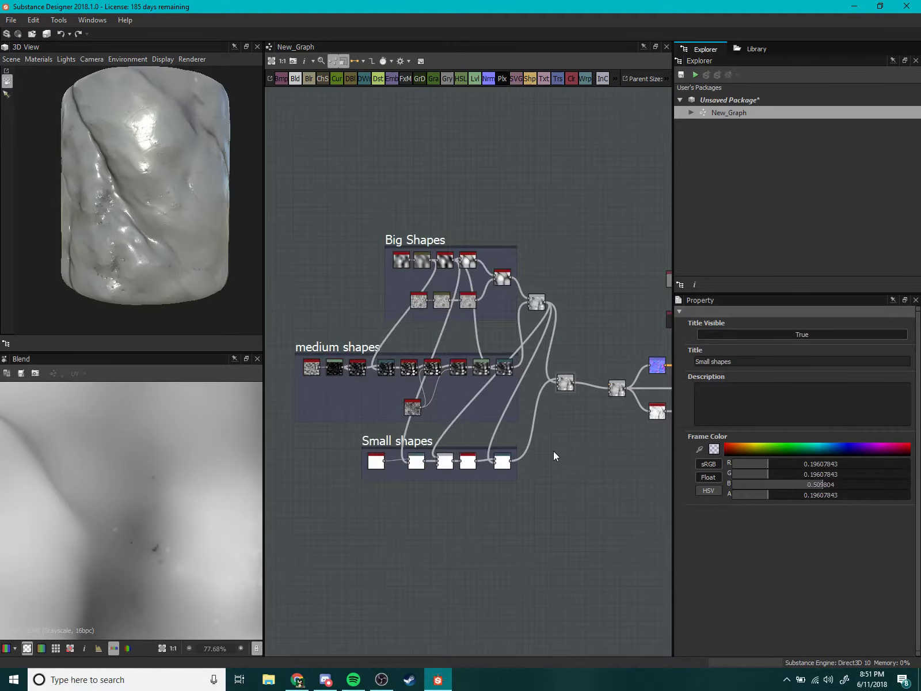
scroll(477, 442, "up", 1)
mouse_move(104, 206)
left_mouse_down()
mouse_move(186, 245)
mouse_move(194, 292)
left_mouse_up()
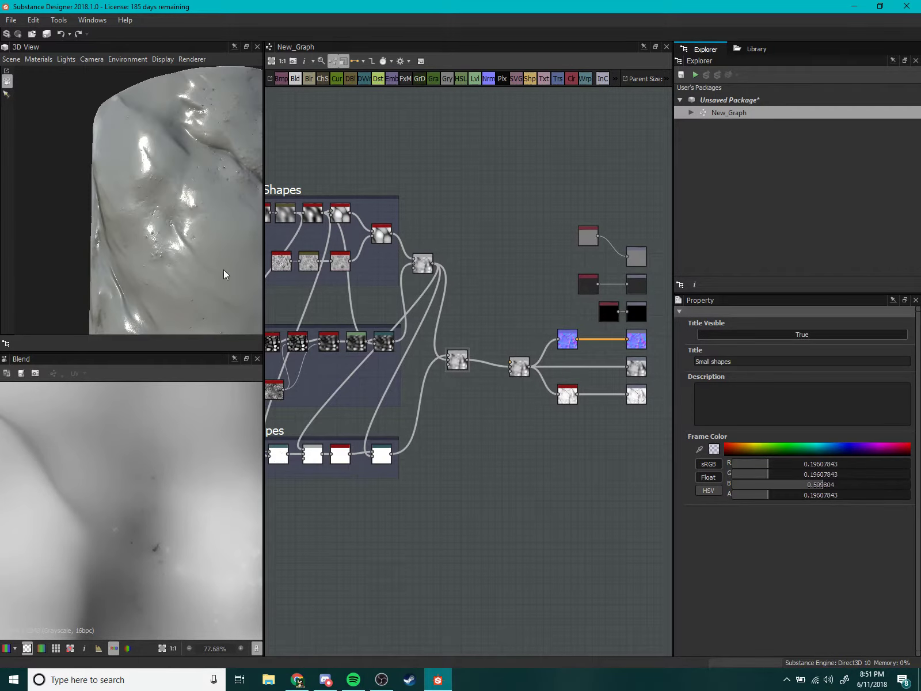
Rotate and zoom the 3D preview to inspect the stone surface up close.
key("alt+Tab")
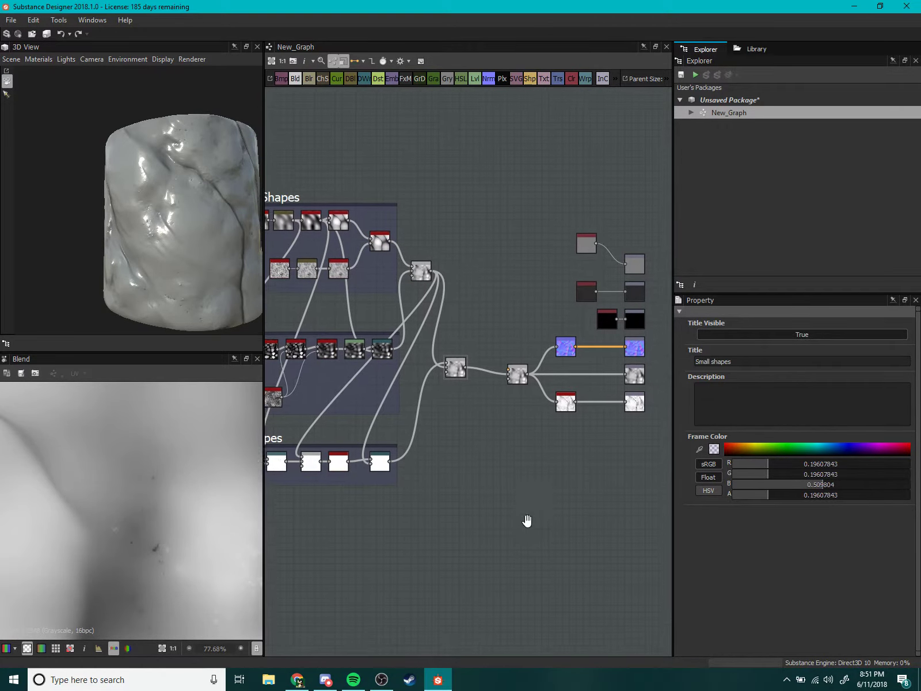
middle_click_drag(489, 586, 494, 621)
left_click_drag(184, 242, 116, 242)
scroll(164, 242, "up", 3)
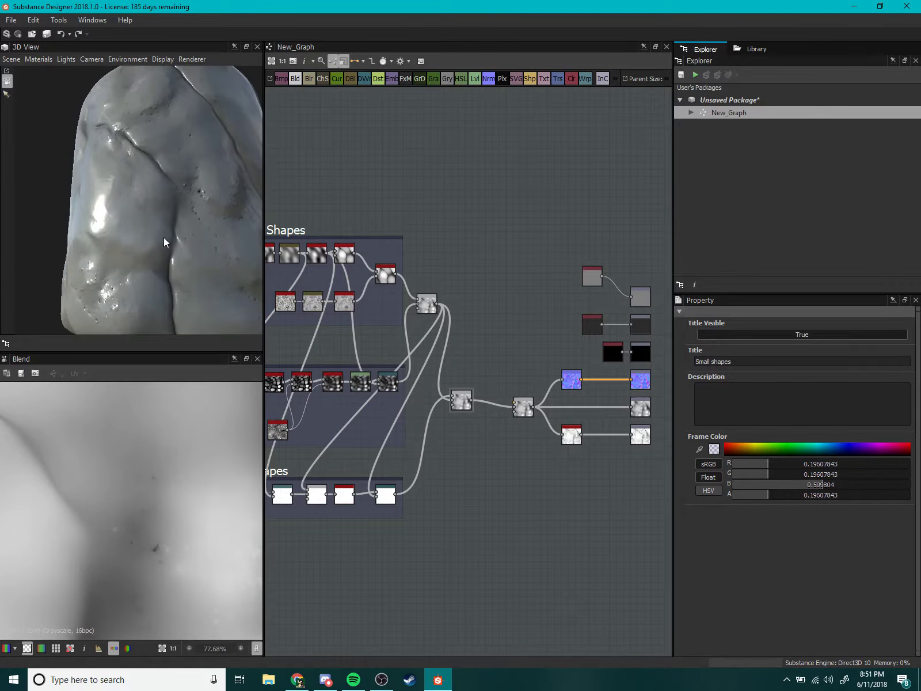
scroll(230, 256, "down", 2)
scroll(188, 249, "down", 1)
scroll(153, 220, "up", 5)
scroll(153, 220, "down", 2)
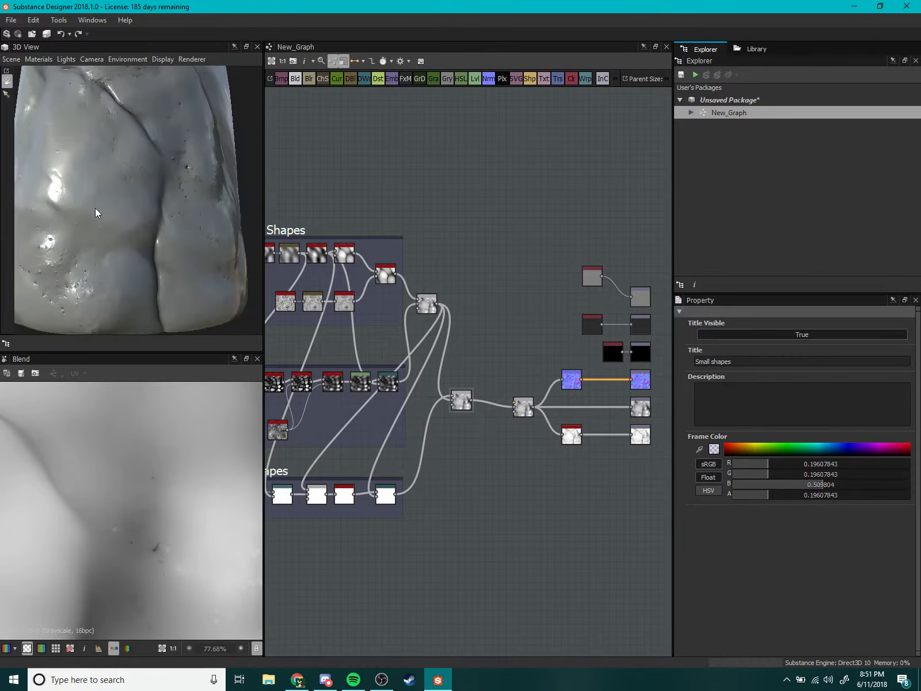
scroll(144, 230, "down", 2)
scroll(133, 242, "up", 2)
scroll(163, 247, "up", 2)
scroll(162, 246, "down", 1)
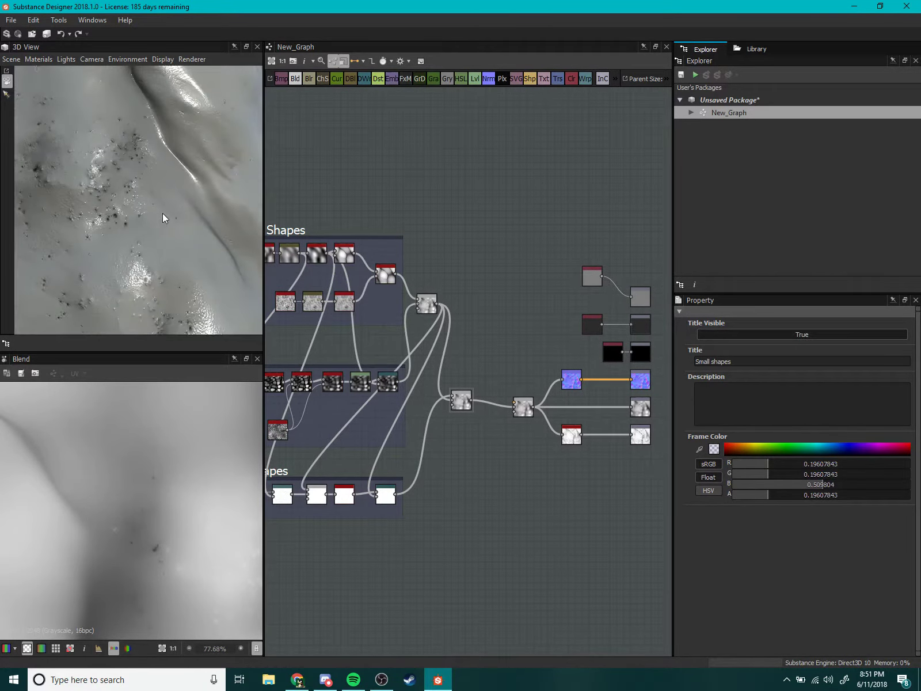
scroll(161, 231, "down", 3)
scroll(161, 218, "down", 1)
Show the Ambient Occlusion (HBAO) node's output and parameters (Height Depth 0.1, Radius 1).
middle_click_drag(583, 411, 427, 362)
scroll(427, 362, "up", 1)
scroll(427, 361, "up", 4)
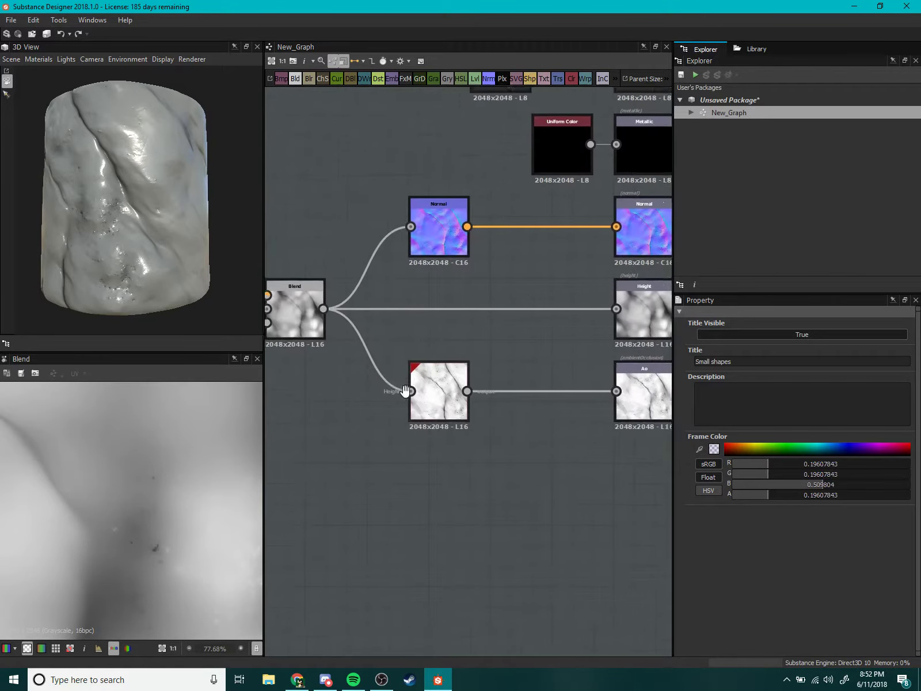
scroll(433, 375, "up", 2)
scroll(410, 415, "up", 1)
left_click(372, 398)
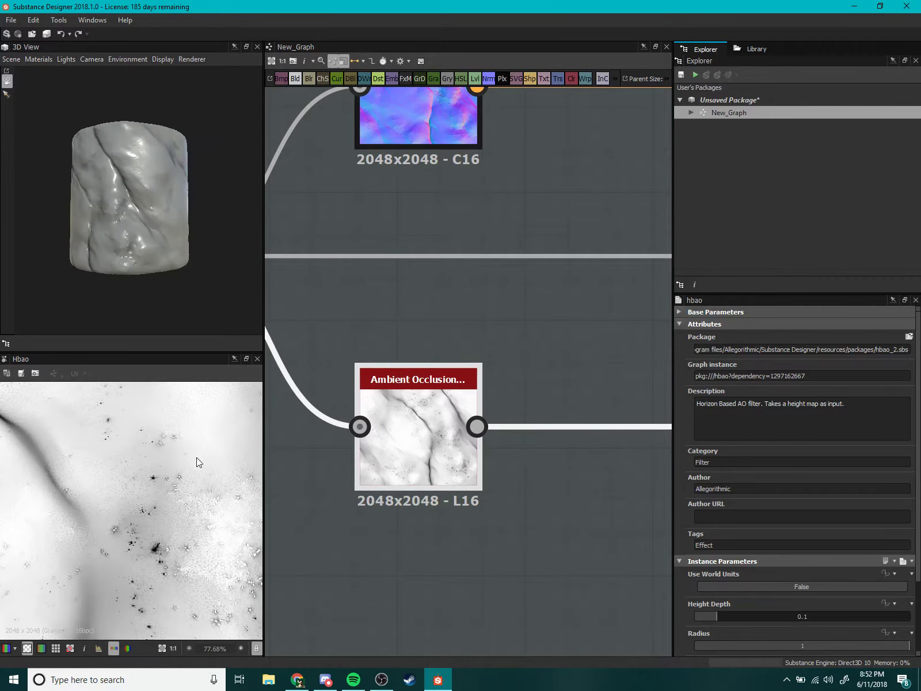
scroll(172, 483, "down", 1)
scroll(144, 501, "down", 1)
scroll(132, 484, "down", 1)
scroll(172, 475, "down", 2)
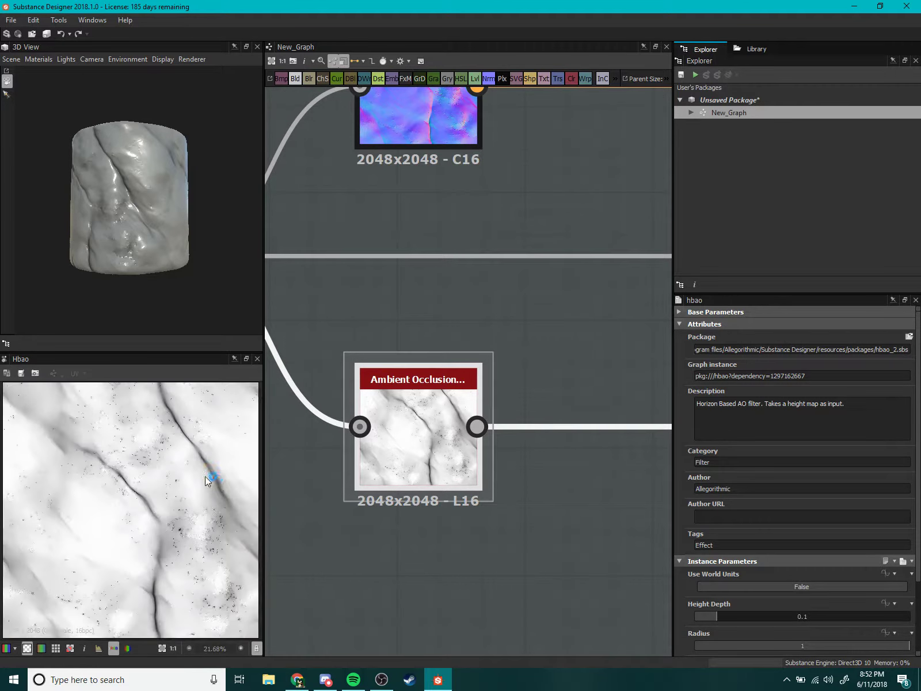
scroll(205, 477, "down", 5)
scroll(192, 499, "up", 5)
scroll(156, 505, "down", 4)
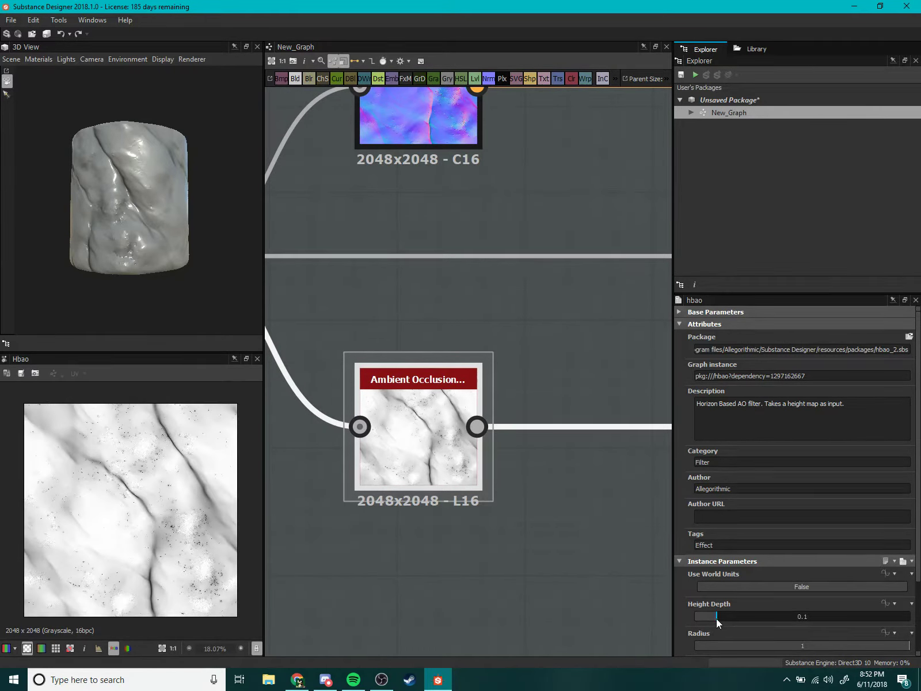
left_click_drag(716, 618, 743, 620)
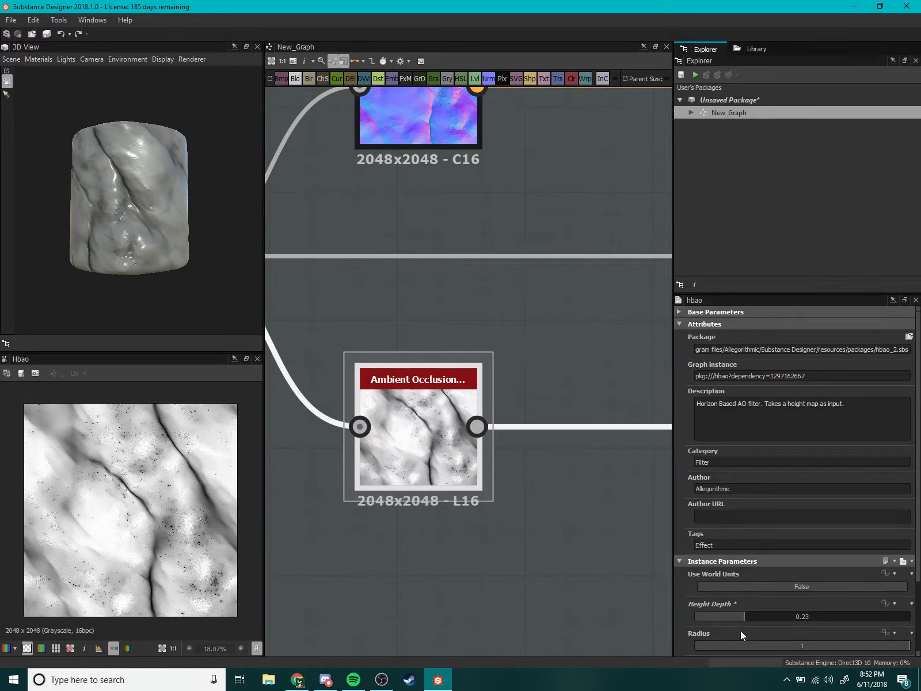
mouse_move(901, 655)
left_mouse_down()
mouse_move(712, 645)
mouse_move(771, 651)
mouse_move(759, 652)
left_mouse_up()
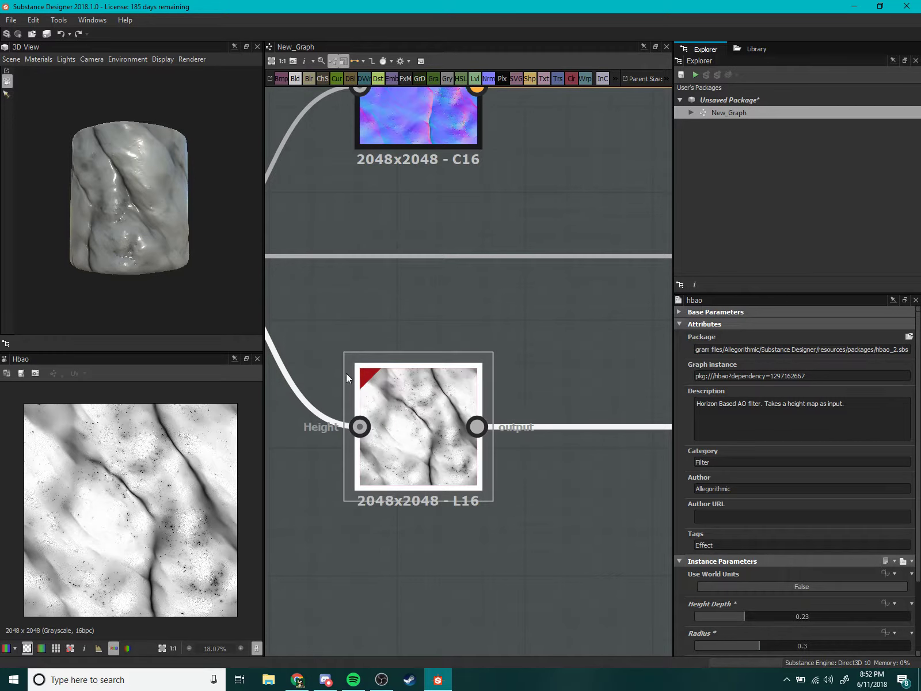
scroll(296, 337, "up", 2)
mouse_move(157, 312)
left_mouse_down()
mouse_move(170, 281)
mouse_move(124, 225)
mouse_move(141, 277)
mouse_move(94, 274)
mouse_move(168, 279)
mouse_move(154, 248)
mouse_move(167, 259)
left_mouse_up()
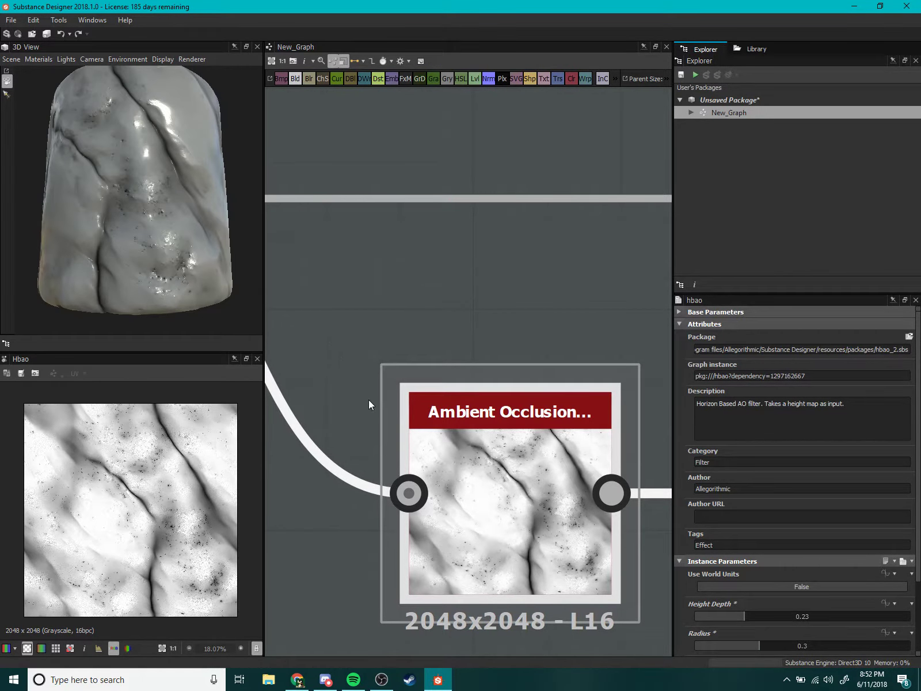
key("ctrl+z")
key("ctrl+z")
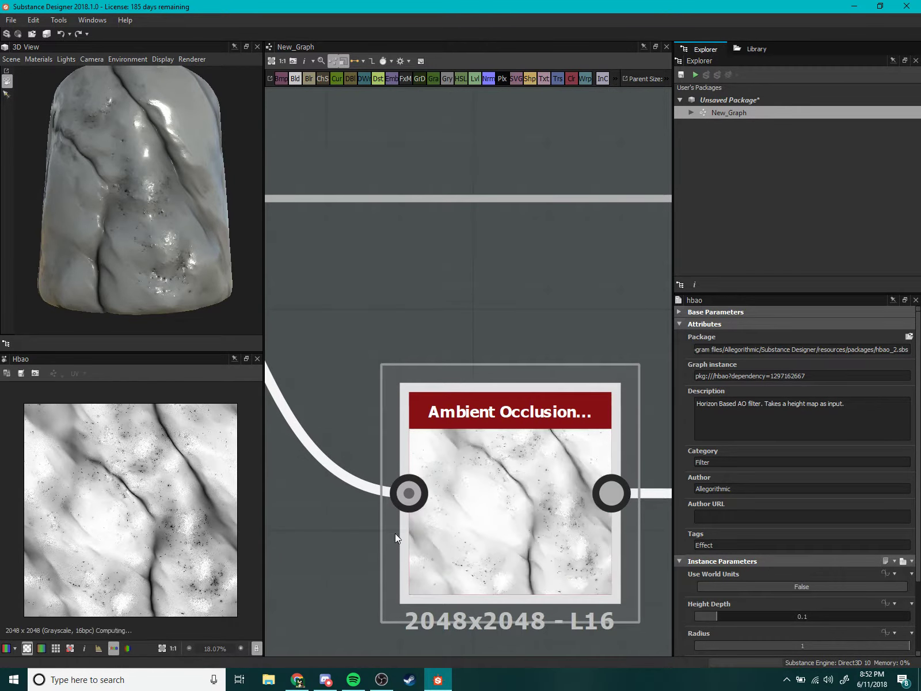
mouse_move(167, 277)
left_mouse_down()
mouse_move(149, 263)
mouse_move(107, 259)
mouse_move(146, 263)
left_mouse_up()
Pan and zoom the graph toward the output nodes while rotating the cylinder preview.
scroll(498, 490, "down", 3)
scroll(390, 473, "down", 2)
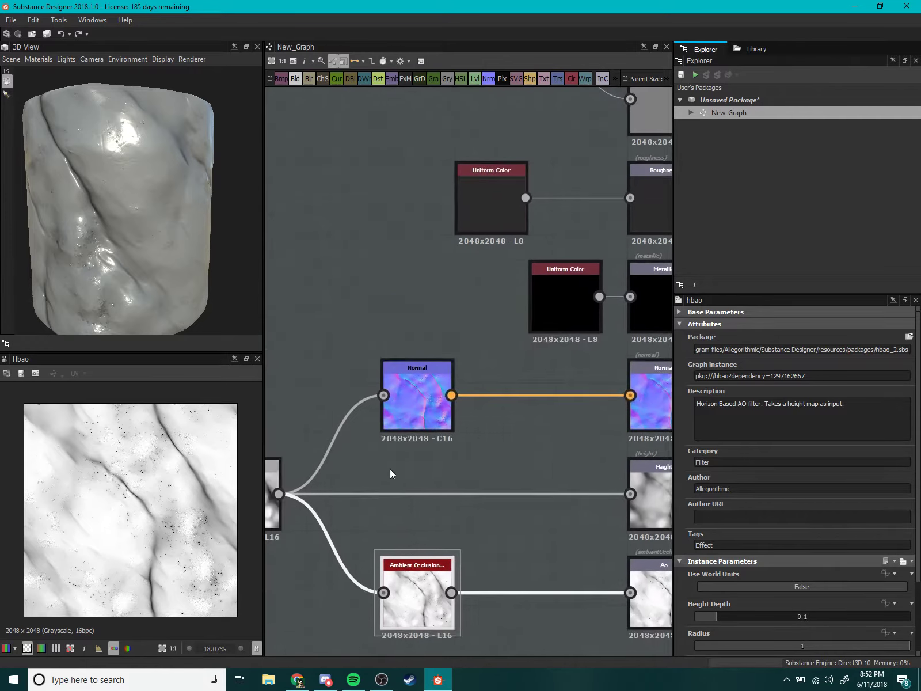
scroll(360, 431, "down", 2)
scroll(469, 350, "down", 1)
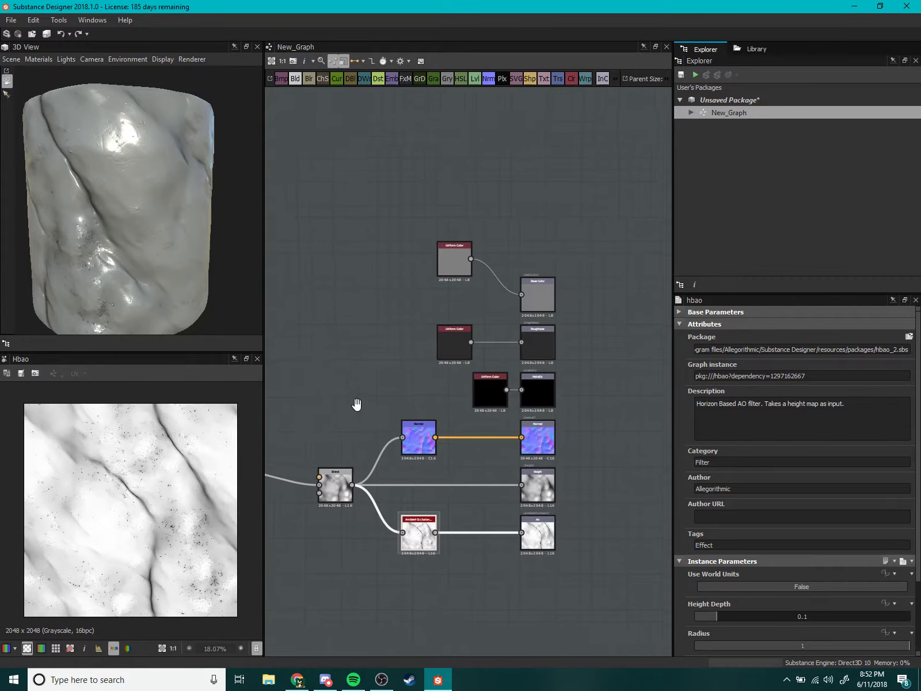
middle_click_drag(355, 405, 488, 376)
scroll(479, 362, "up", 2)
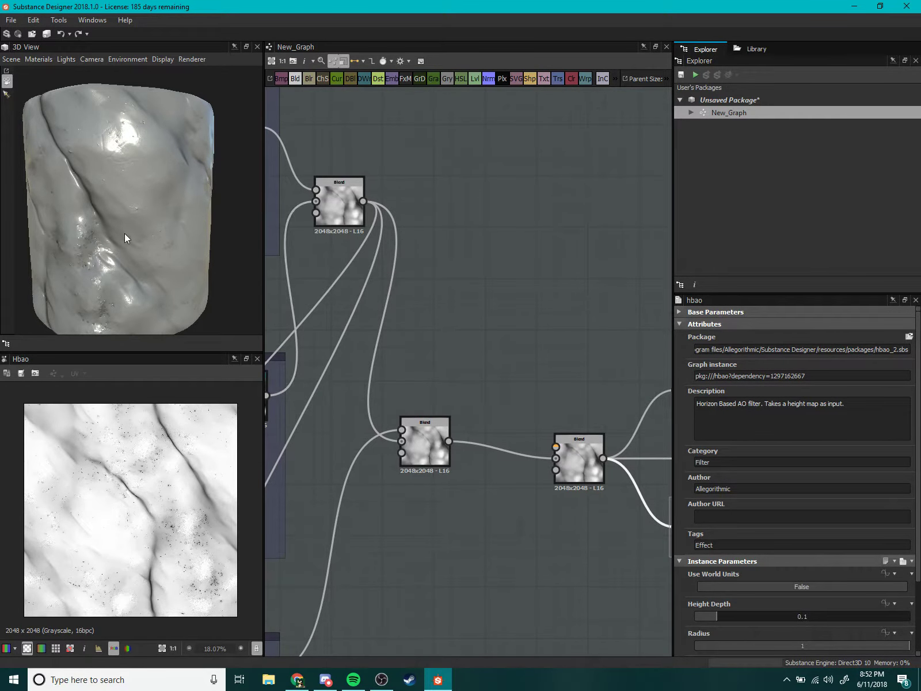
mouse_move(124, 234)
left_mouse_down()
mouse_move(156, 241)
mouse_move(167, 200)
mouse_move(137, 254)
mouse_move(180, 244)
mouse_move(163, 230)
mouse_move(99, 237)
mouse_move(156, 238)
mouse_move(152, 203)
mouse_move(140, 266)
mouse_move(195, 237)
mouse_move(177, 247)
mouse_move(143, 209)
mouse_move(102, 214)
mouse_move(185, 220)
left_mouse_up()
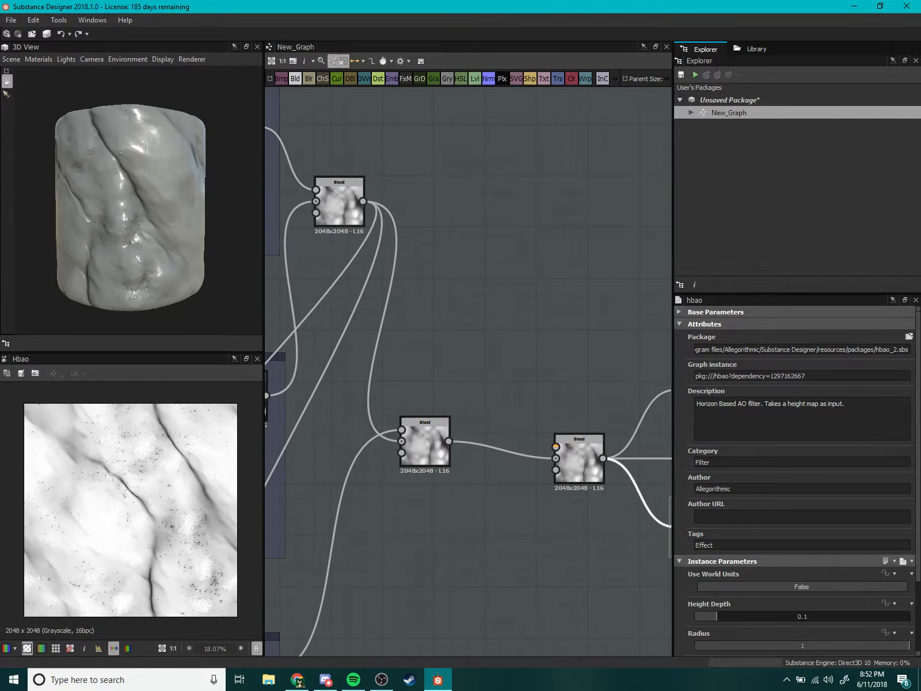
left_click(828, 680)
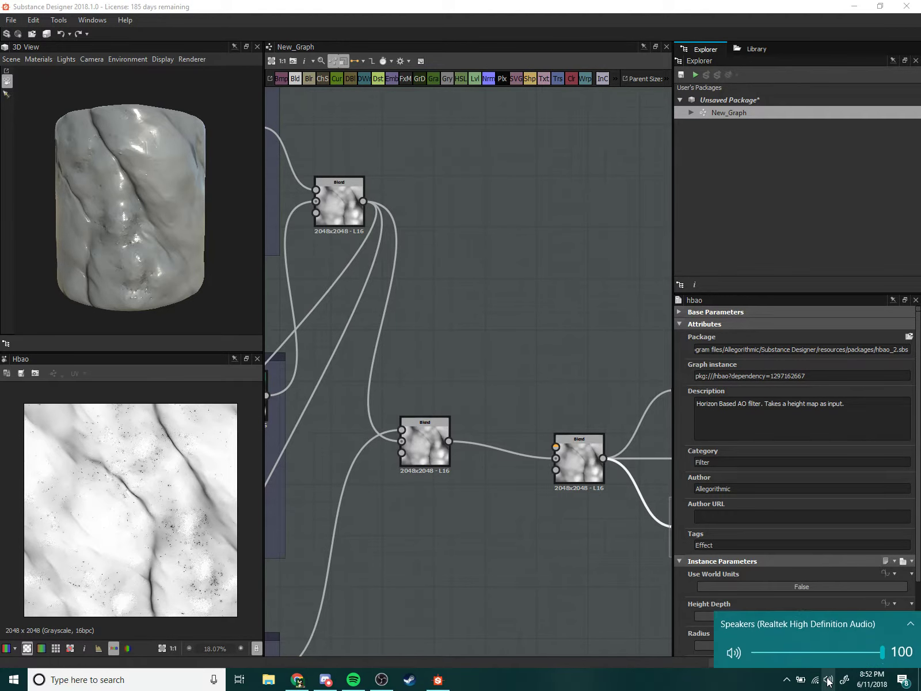
left_click(828, 682)
middle_click_drag(484, 415, 345, 345)
scroll(128, 228, "down", 2)
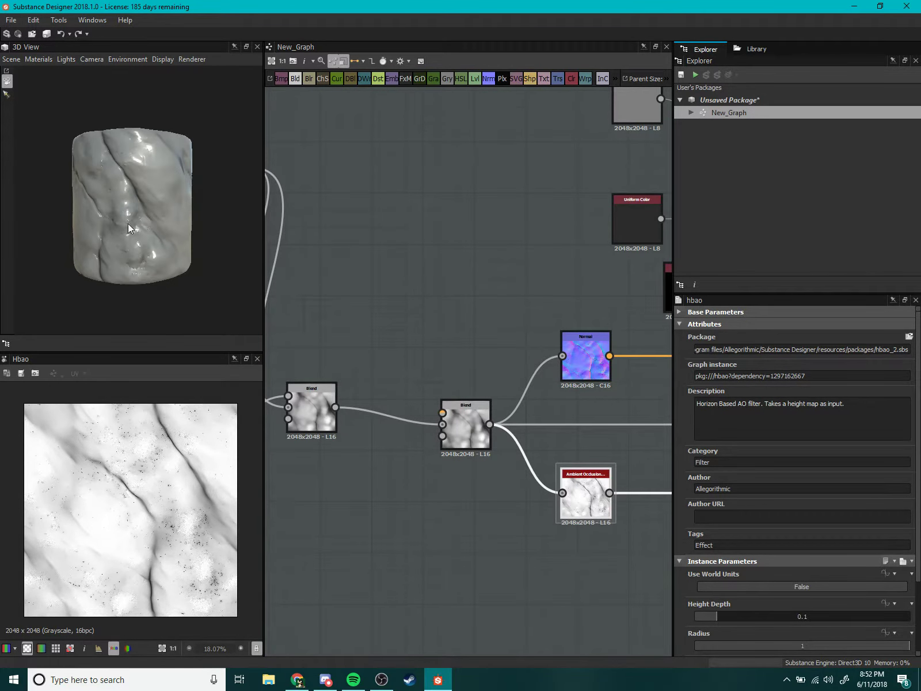
left_click_drag(128, 228, 173, 248)
mouse_move(411, 328)
middle_mouse_down()
mouse_move(459, 303)
mouse_move(535, 189)
middle_mouse_up()
scroll(475, 304, "down", 1)
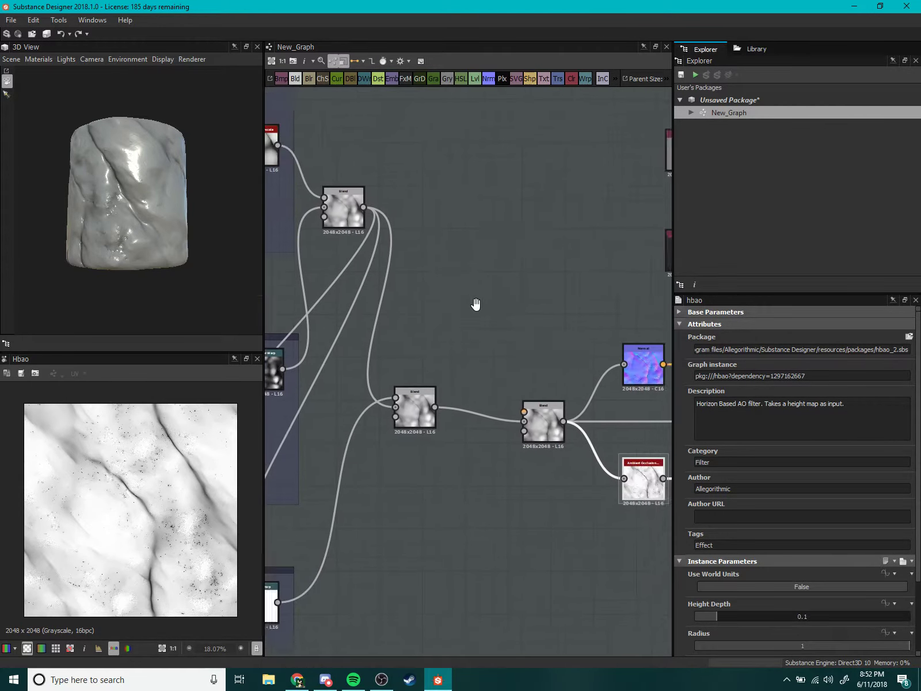
mouse_move(456, 207)
middle_mouse_down()
mouse_move(376, 279)
mouse_move(366, 321)
mouse_move(597, 274)
mouse_move(442, 325)
mouse_move(581, 244)
middle_mouse_up()
scroll(597, 275, "down", 2)
scroll(582, 244, "down", 2)
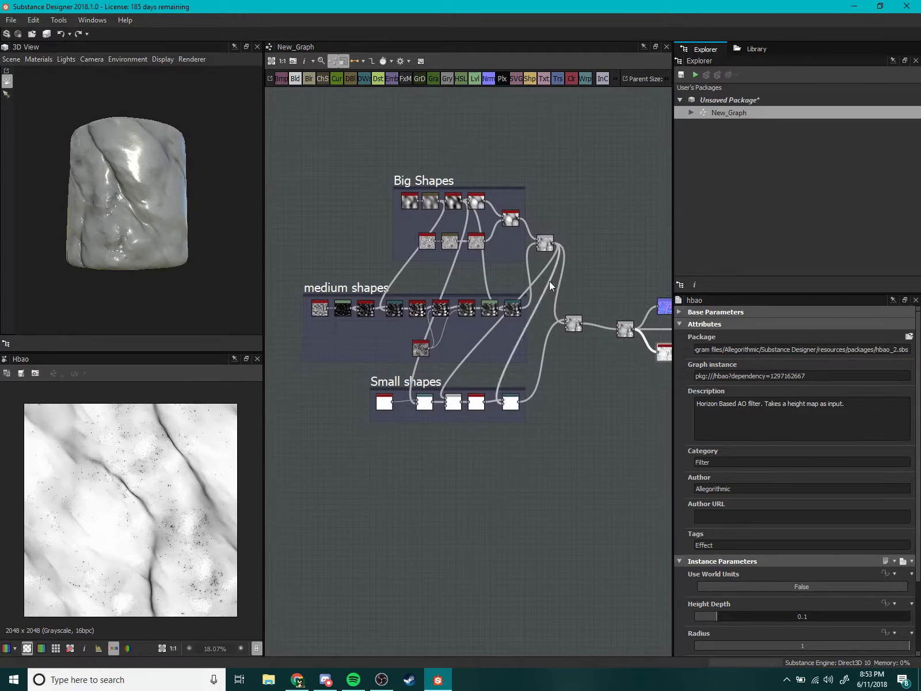
scroll(549, 281, "up", 1)
Move the Big, medium and Small shapes frames further left.
left_click_drag(533, 264, 533, 281)
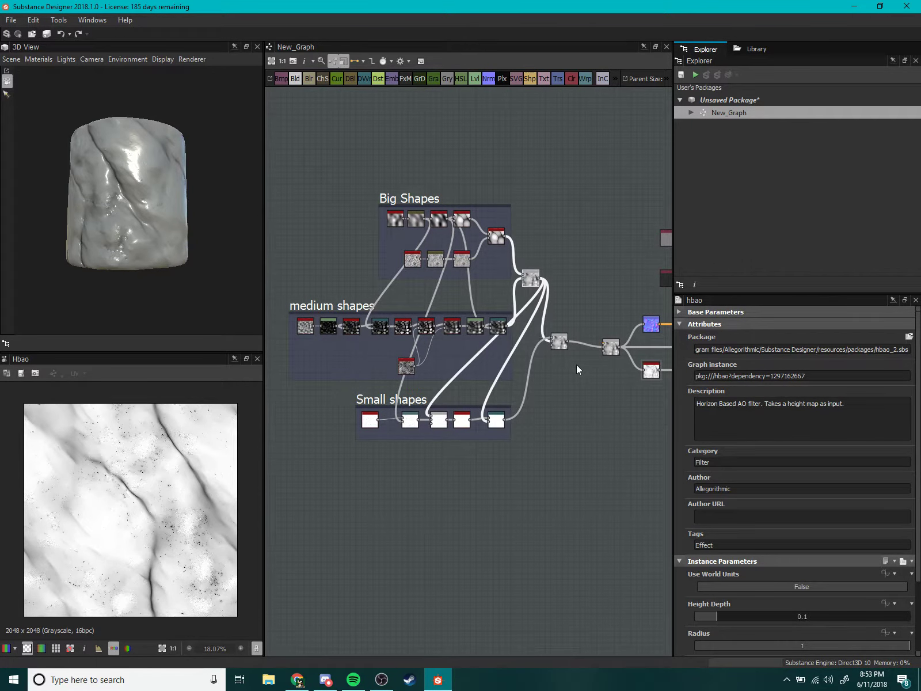
left_click_drag(555, 340, 567, 339)
middle_click_drag(559, 362, 571, 358)
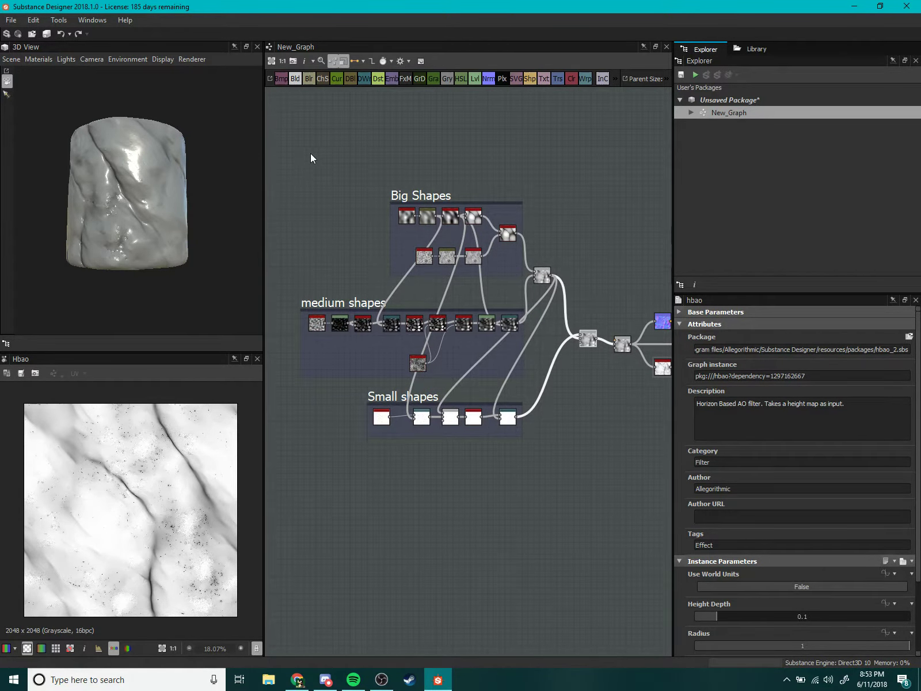
left_click_drag(311, 153, 603, 493)
left_click_drag(586, 341, 465, 340)
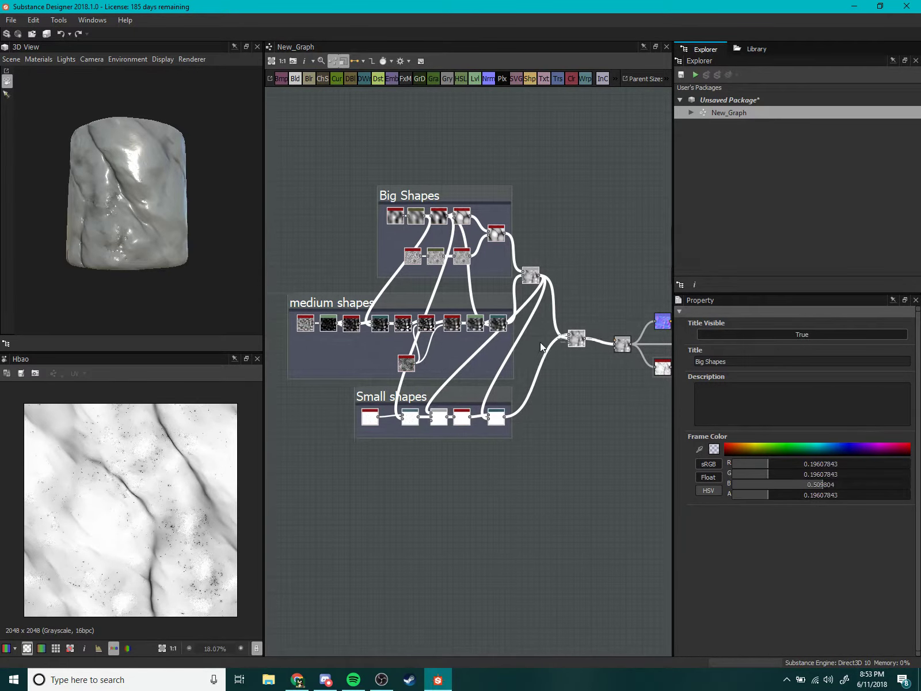
Center the graph on the final Blend and its Normal, Height and AO outputs.
middle_click_drag(572, 266, 475, 278)
scroll(460, 265, "up", 2)
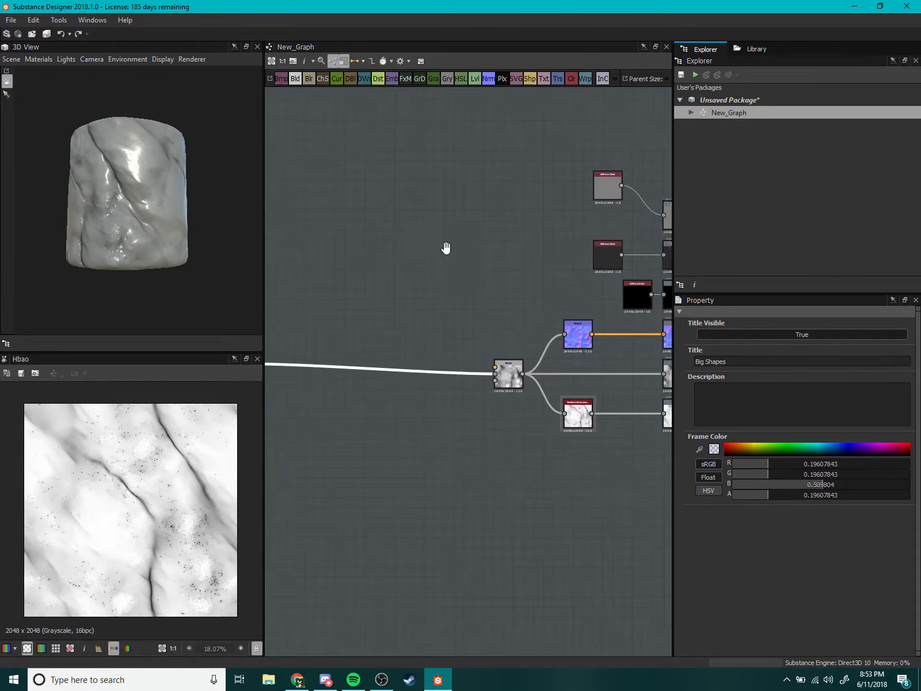
mouse_move(376, 281)
middle_mouse_down()
mouse_move(497, 253)
mouse_move(410, 300)
middle_mouse_up()
scroll(411, 300, "up", 2)
mouse_move(597, 251)
middle_mouse_down()
mouse_move(463, 262)
mouse_move(547, 290)
mouse_move(353, 279)
middle_mouse_up()
Delete the dark Uniform Color node that fed the Roughness output.
scroll(489, 275, "down", 1)
scroll(466, 270, "up", 2)
left_click_drag(459, 291, 407, 259)
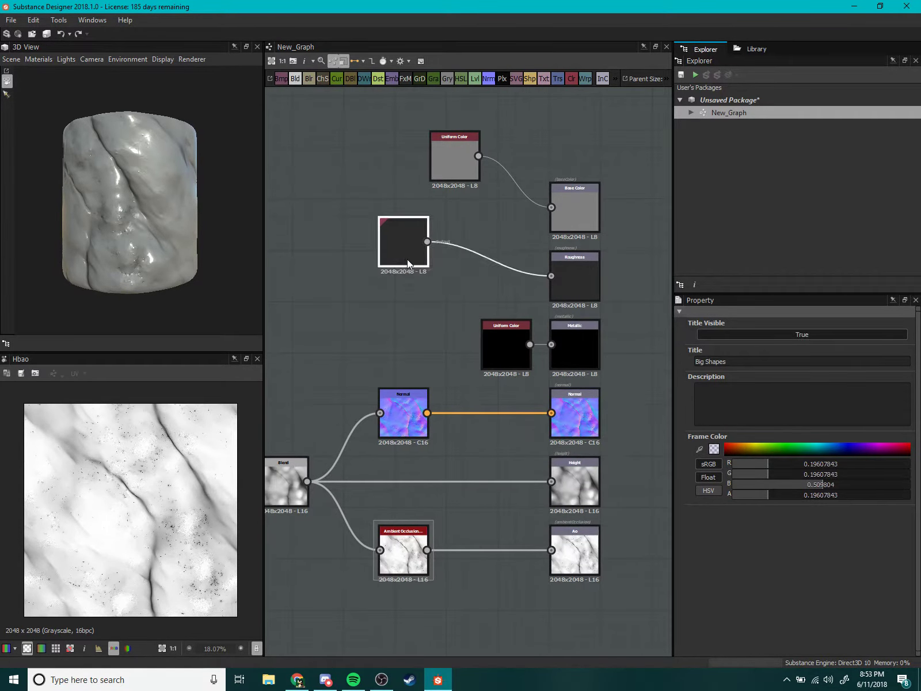
key("Delete")
middle_click_drag(424, 280, 502, 272)
left_click_drag(63, 219, 79, 218)
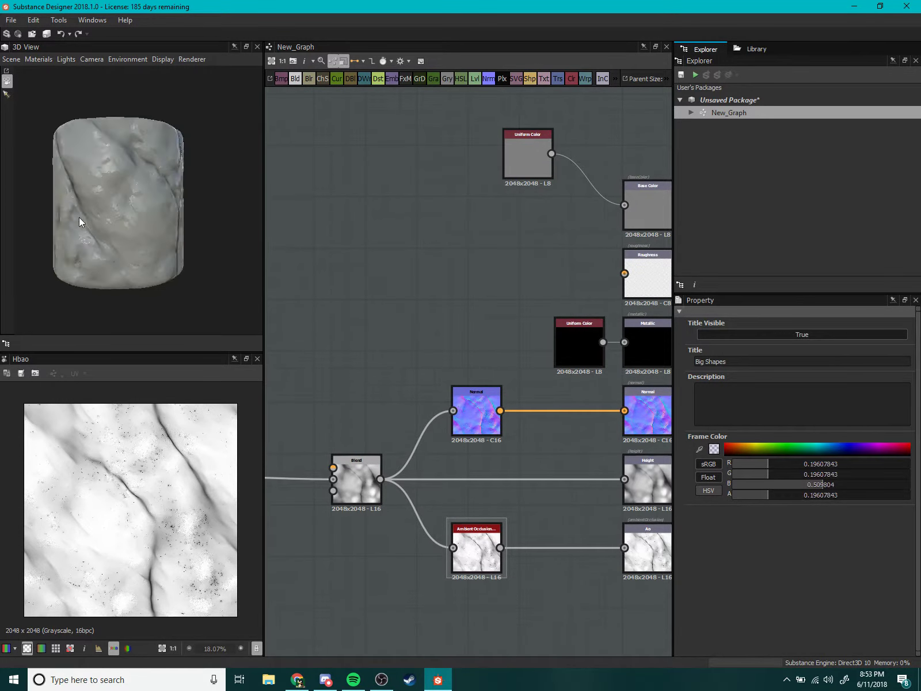
scroll(137, 217, "up", 2)
mouse_move(137, 217)
left_mouse_down()
mouse_move(85, 161)
mouse_move(88, 208)
mouse_move(159, 198)
mouse_move(223, 267)
left_mouse_up()
middle_click_drag(411, 367, 488, 251)
scroll(487, 251, "down", 2)
Add a Levels node beside the Blend node and feed the Blend output into it.
mouse_move(470, 294)
middle_mouse_down()
mouse_move(497, 274)
mouse_move(470, 257)
mouse_move(522, 263)
middle_mouse_up()
scroll(470, 258, "up", 2)
scroll(359, 328, "up", 3)
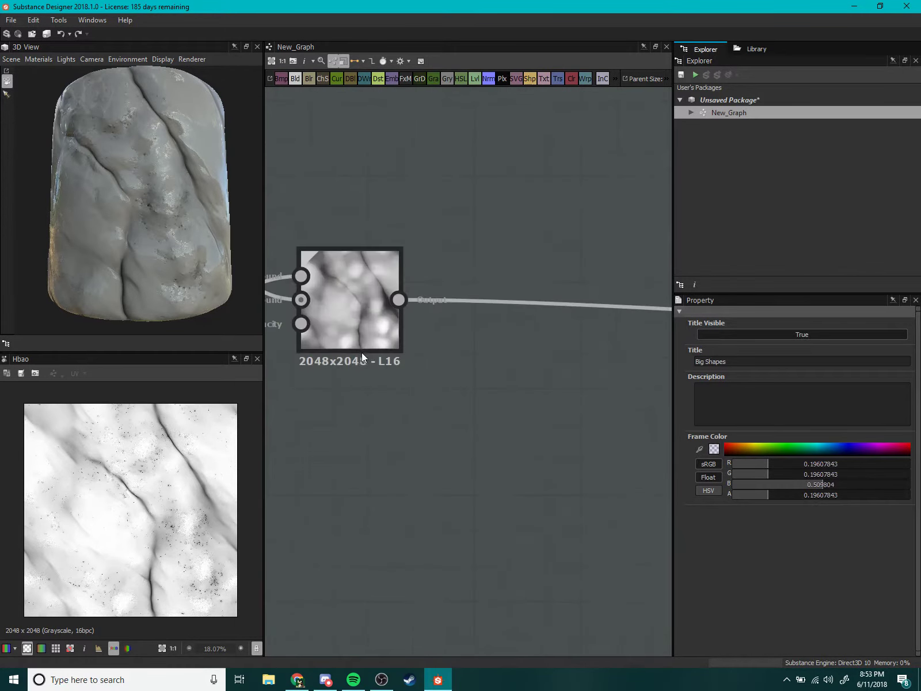
scroll(370, 314, "up", 3)
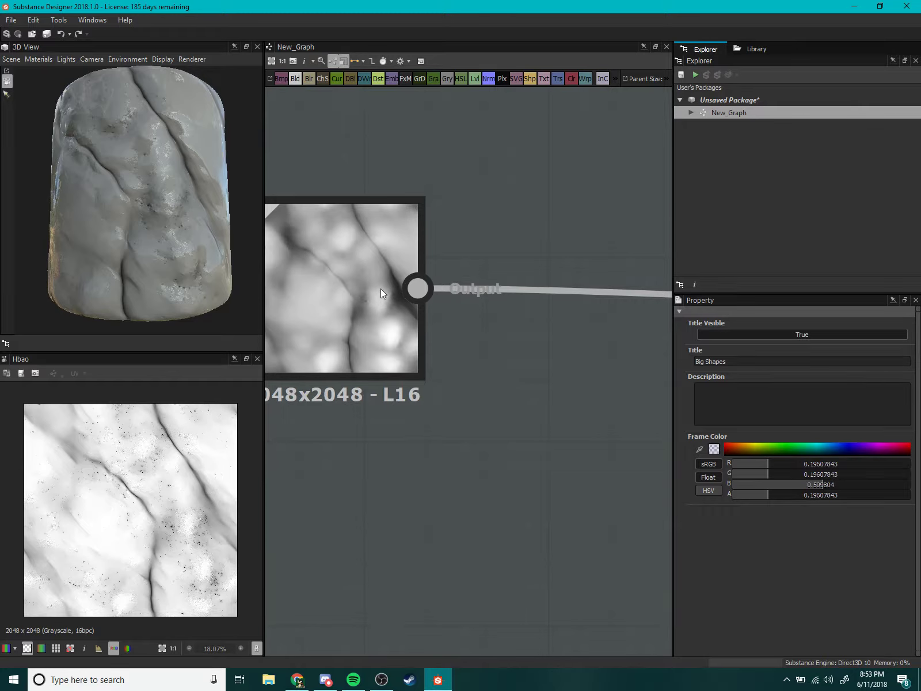
scroll(381, 288, "down", 3)
middle_click_drag(577, 194, 484, 228)
key("space")
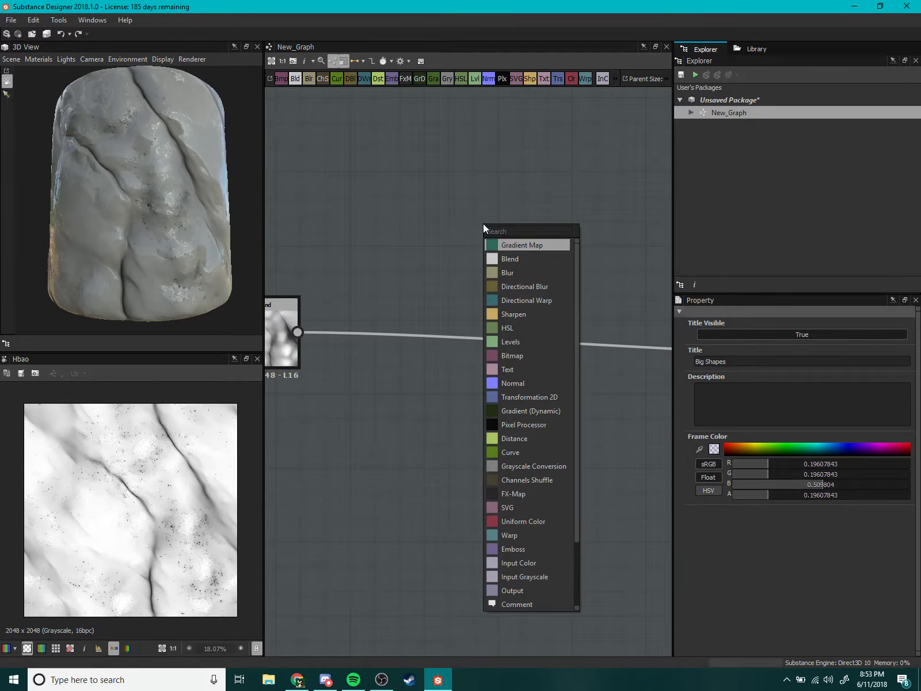
type("level")
key("Return")
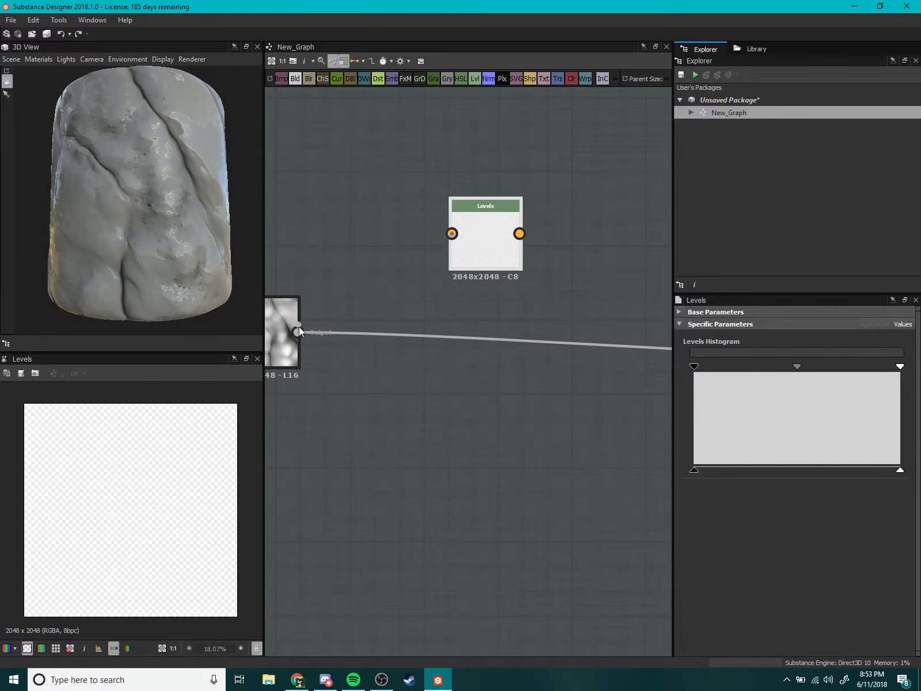
mouse_move(297, 332)
left_mouse_down()
mouse_move(452, 234)
mouse_move(557, 197)
left_mouse_up()
Connect the Levels output to the Roughness output and position the node.
scroll(489, 265, "down", 3)
middle_click_drag(439, 278, 566, 331)
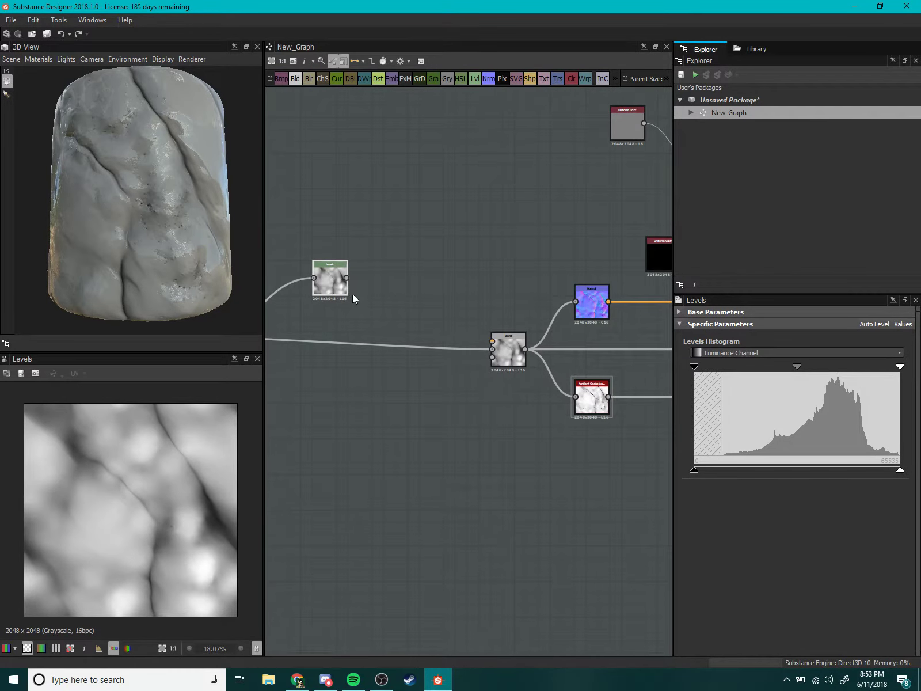
left_click_drag(353, 294, 508, 235)
middle_click_drag(557, 228, 335, 260)
left_click_drag(295, 272, 488, 259)
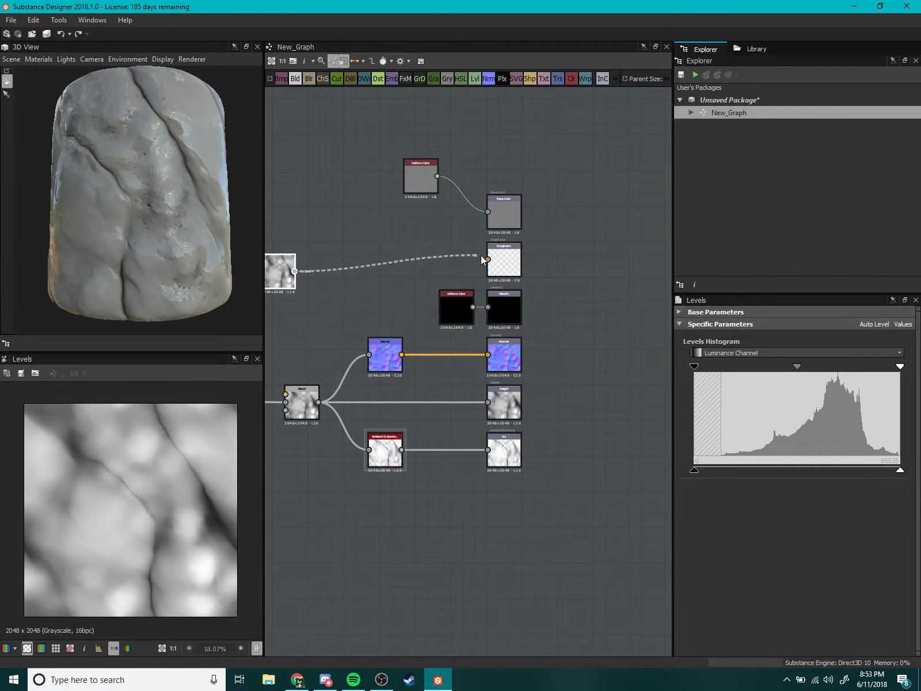
left_click_drag(282, 271, 362, 249)
scroll(160, 228, "up", 5)
mouse_move(160, 228)
left_mouse_down()
mouse_move(131, 186)
mouse_move(157, 207)
mouse_move(165, 235)
mouse_move(168, 212)
mouse_move(177, 259)
mouse_move(250, 251)
left_mouse_up()
scroll(141, 193, "down", 3)
Shift the roughness Levels midtone slider darker, then bring it back brighter.
scroll(384, 267, "up", 5)
scroll(385, 285, "up", 2)
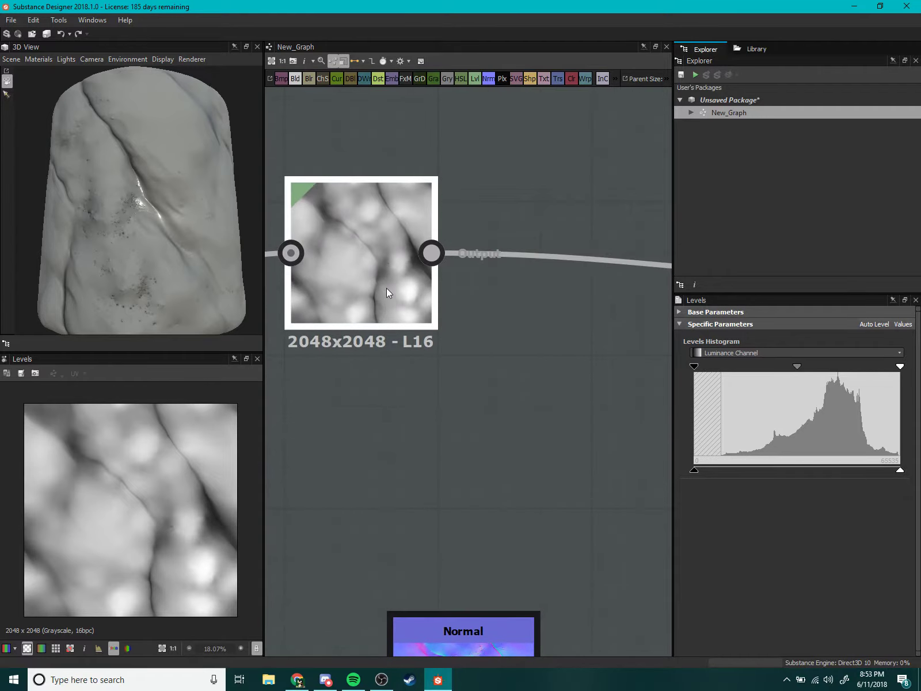
scroll(196, 456, "down", 3)
middle_click_drag(451, 422, 558, 391)
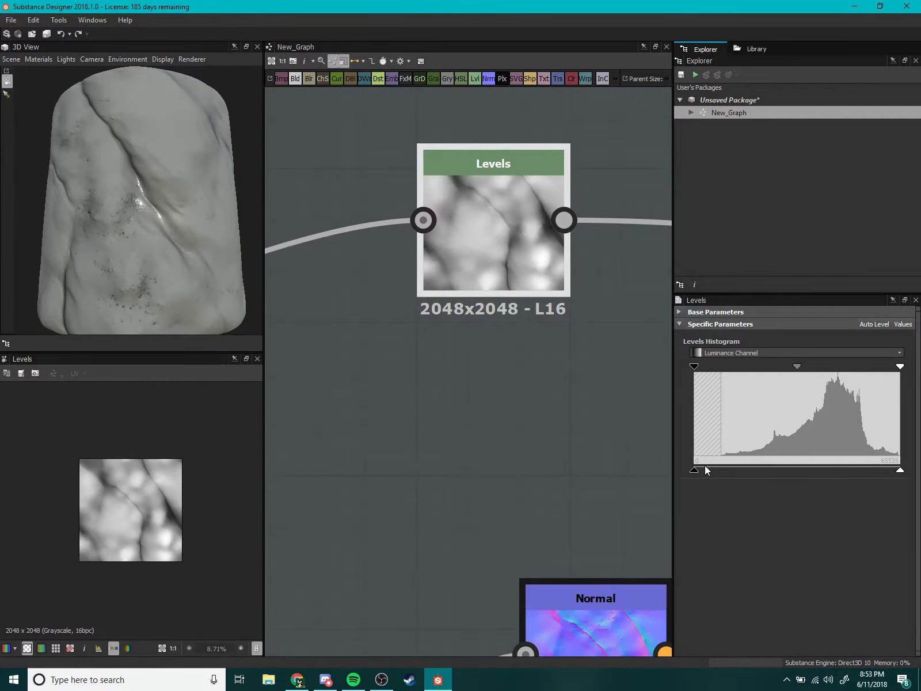
left_click_drag(797, 367, 813, 366)
left_click_drag(815, 369, 854, 366)
mouse_move(150, 273)
left_mouse_down()
mouse_move(98, 271)
mouse_move(145, 278)
mouse_move(171, 266)
left_mouse_up()
scroll(171, 267, "up", 3)
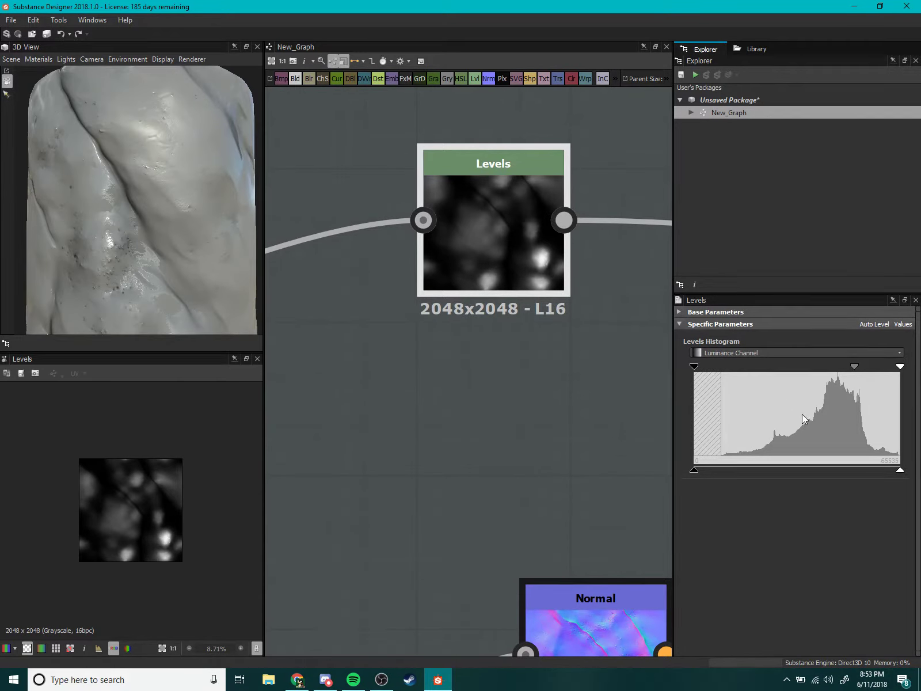
mouse_move(860, 364)
left_mouse_down()
mouse_move(794, 378)
mouse_move(804, 378)
left_mouse_up()
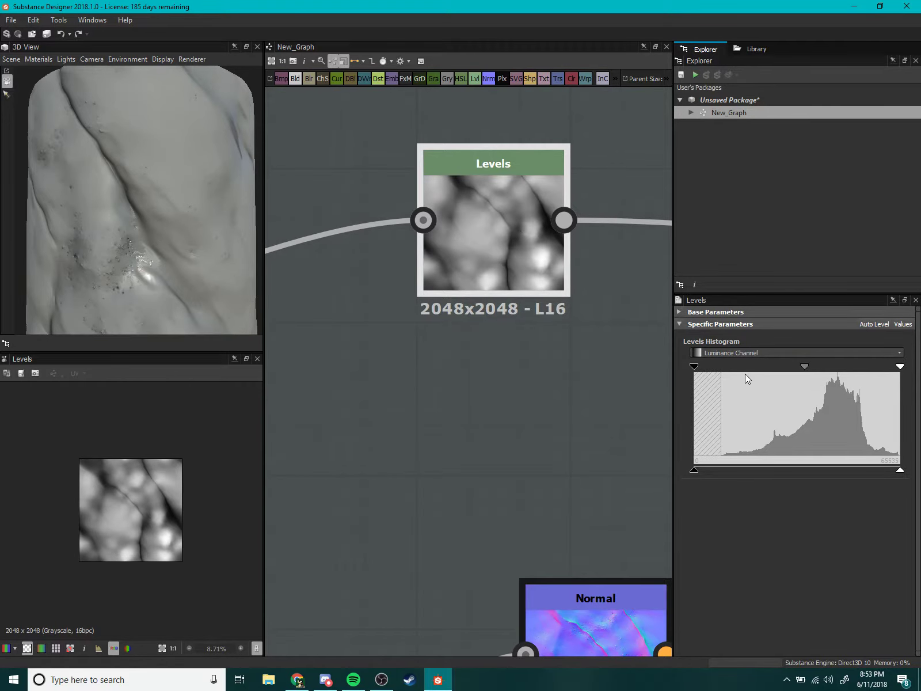
scroll(402, 325, "up", 1)
scroll(147, 272, "down", 2)
mouse_move(147, 272)
left_mouse_down()
mouse_move(130, 239)
mouse_move(173, 270)
left_mouse_up()
middle_click_drag(403, 369, 388, 380)
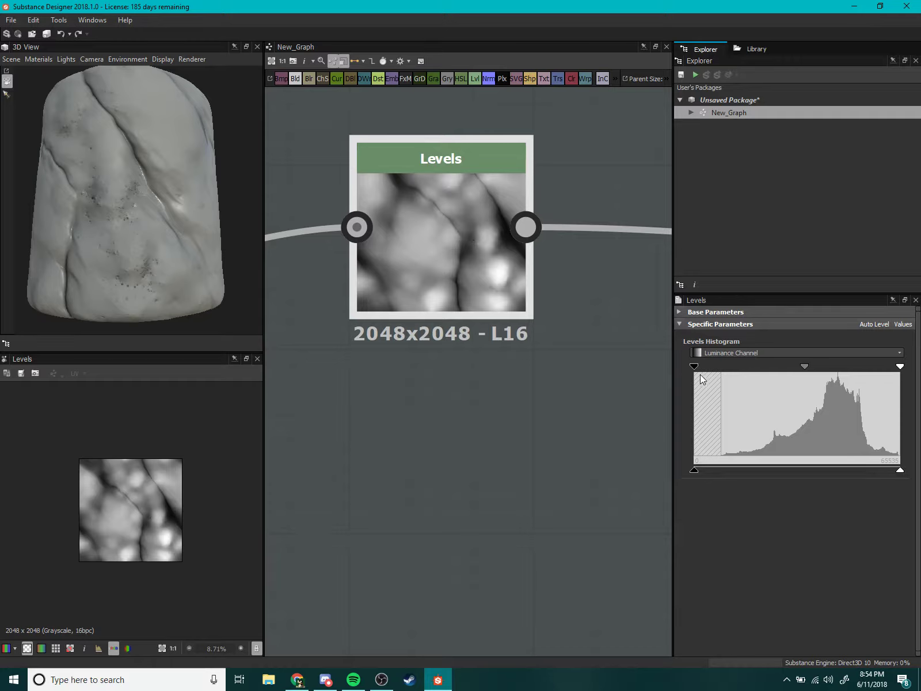
Try raising input and output black, then reset input black and lower output white to mid-grey.
left_click_drag(694, 367, 794, 366)
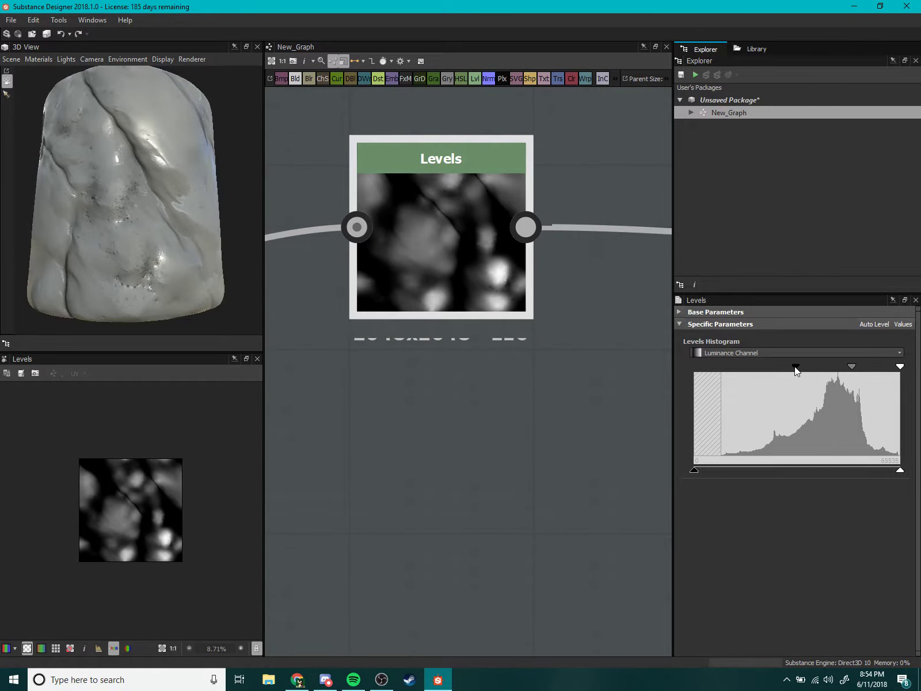
scroll(107, 295, "down", 3)
scroll(139, 283, "up", 3)
scroll(157, 262, "up", 5)
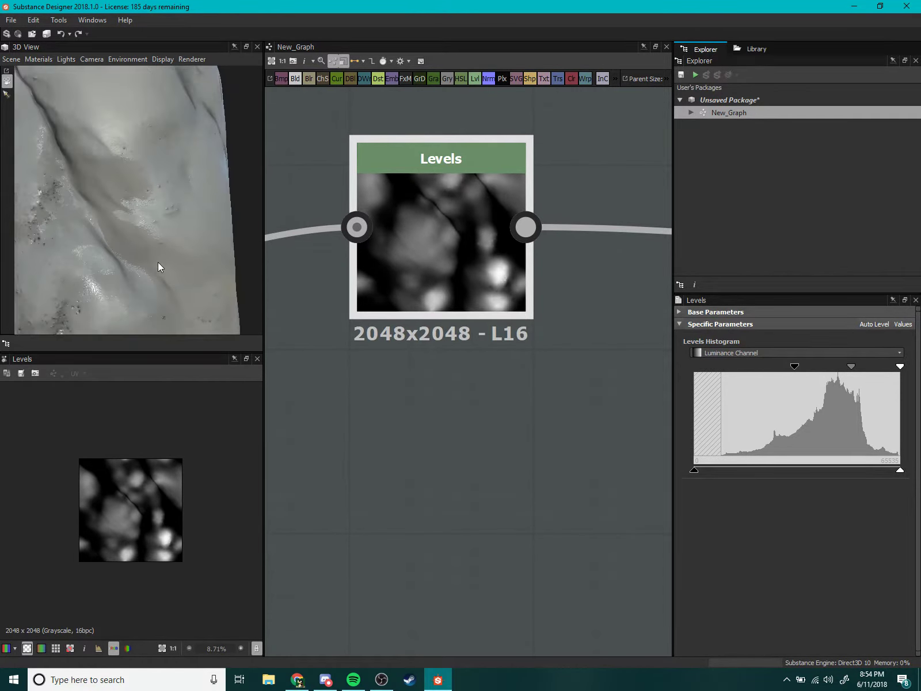
scroll(156, 264, "down", 4)
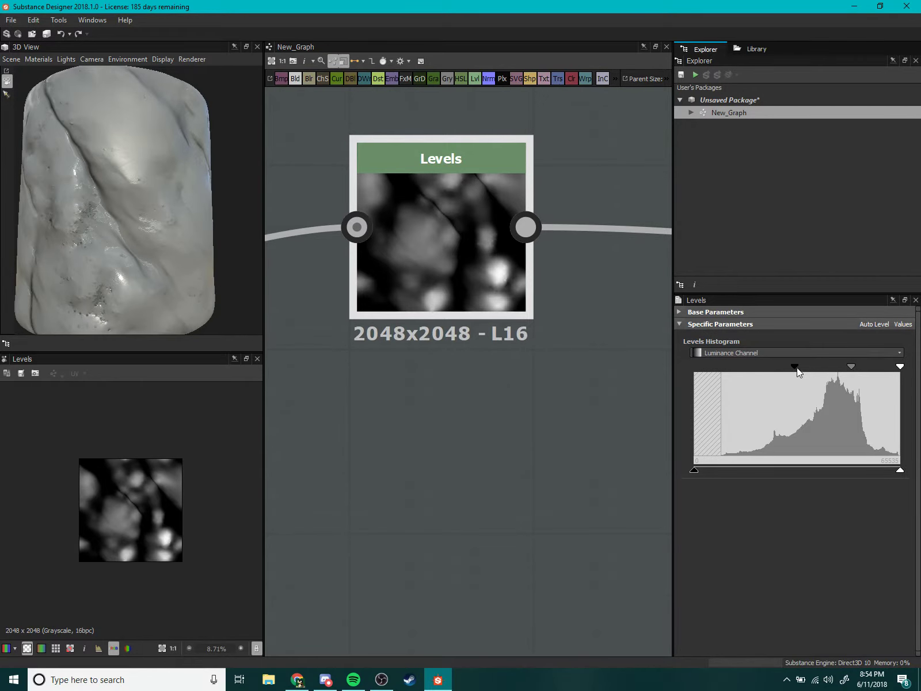
left_click_drag(796, 367, 815, 367)
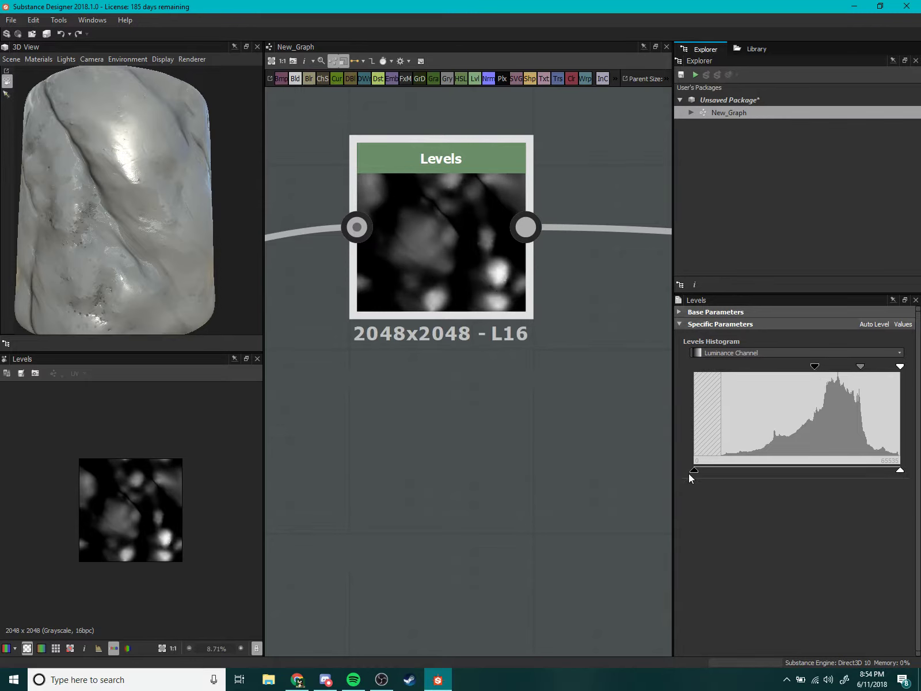
mouse_move(689, 474)
left_mouse_down()
mouse_move(732, 470)
mouse_move(687, 465)
left_mouse_up()
mouse_move(901, 474)
left_mouse_down()
mouse_move(863, 472)
mouse_move(917, 470)
left_mouse_up()
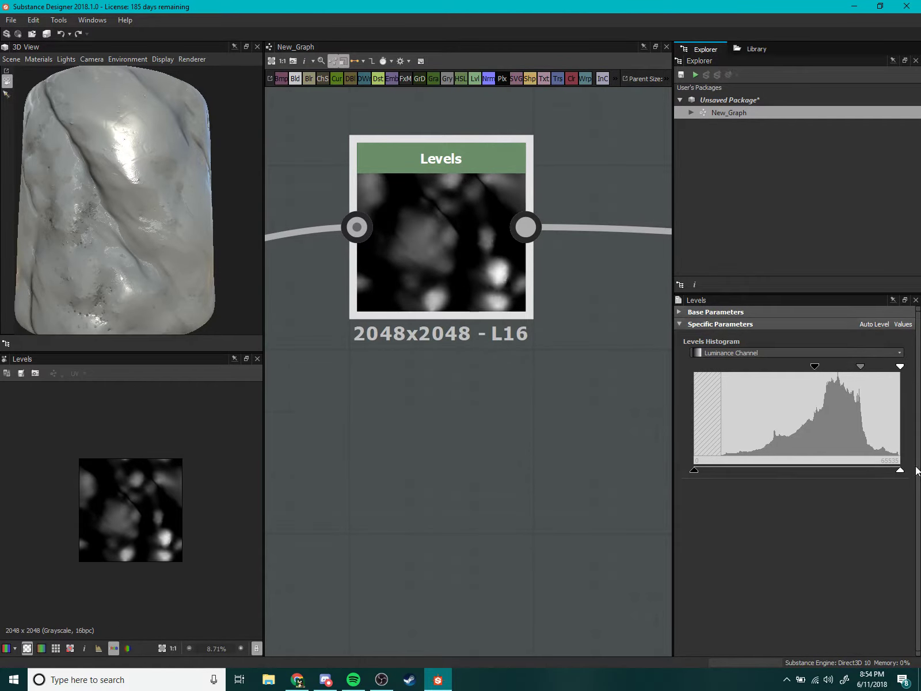
left_click_drag(814, 367, 638, 370)
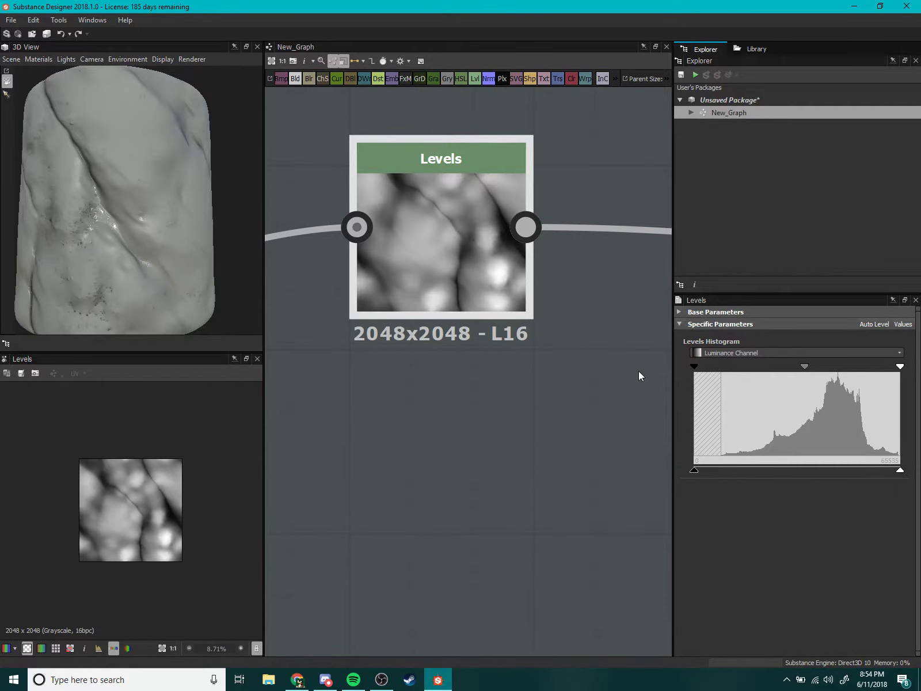
mouse_move(900, 471)
left_mouse_down()
mouse_move(777, 468)
mouse_move(770, 452)
left_mouse_up()
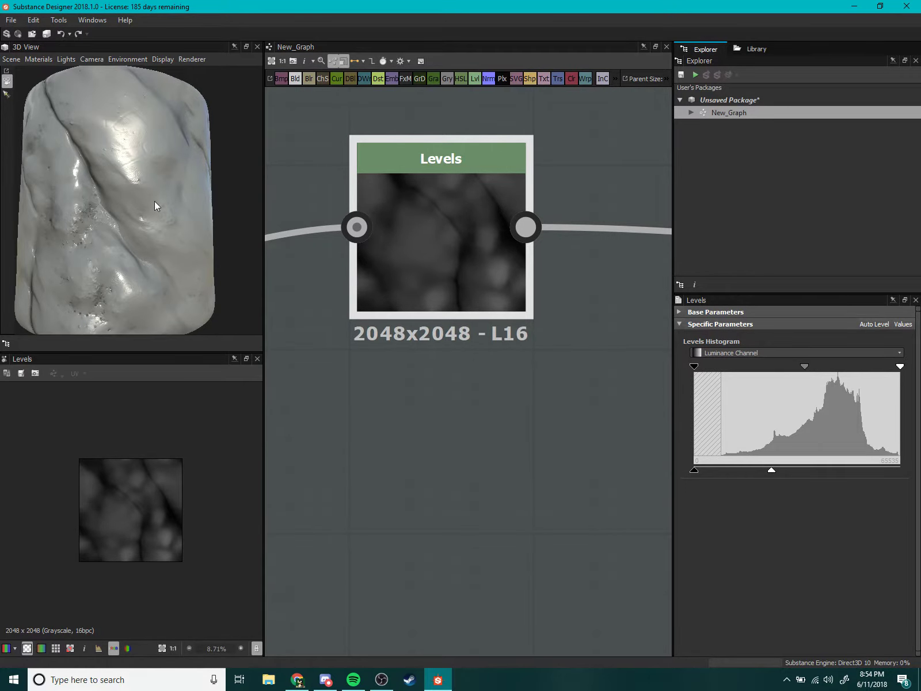
Nudge the Levels output maximum slightly down, then slightly back up.
mouse_move(154, 201)
left_mouse_down()
mouse_move(137, 173)
mouse_move(214, 229)
mouse_move(128, 177)
mouse_move(115, 204)
mouse_move(135, 185)
mouse_move(158, 221)
mouse_move(111, 204)
mouse_move(88, 208)
mouse_move(142, 200)
mouse_move(93, 199)
mouse_move(143, 223)
left_mouse_up()
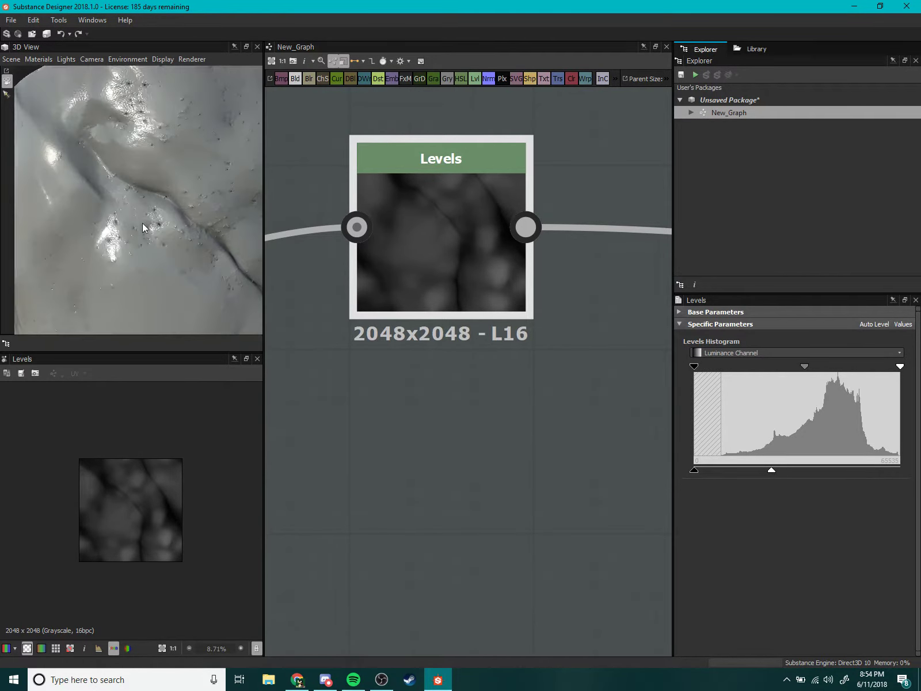
mouse_move(117, 179)
left_mouse_down()
mouse_move(142, 199)
mouse_move(165, 190)
mouse_move(125, 184)
mouse_move(134, 220)
mouse_move(180, 202)
mouse_move(176, 186)
mouse_move(219, 242)
left_mouse_up()
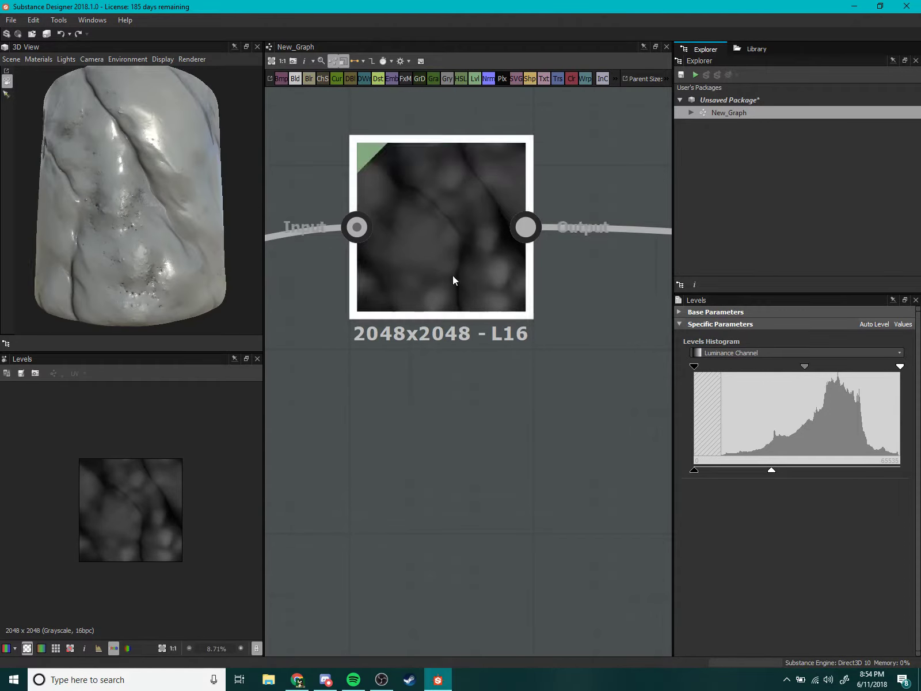
left_click_drag(773, 470, 761, 467)
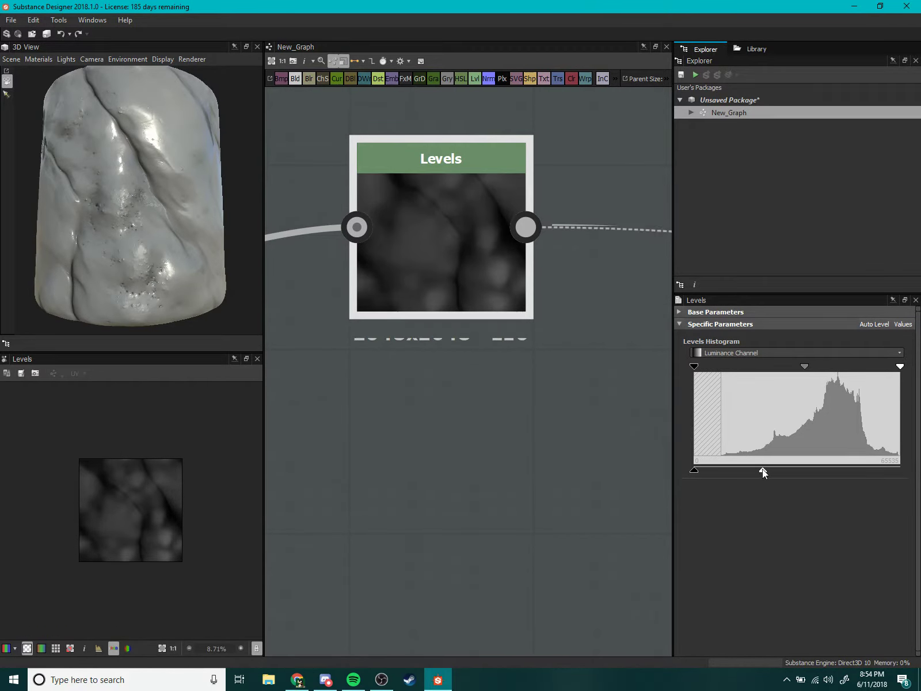
mouse_move(173, 202)
left_mouse_down()
mouse_move(133, 217)
mouse_move(149, 219)
left_mouse_up()
left_click_drag(763, 470, 767, 470)
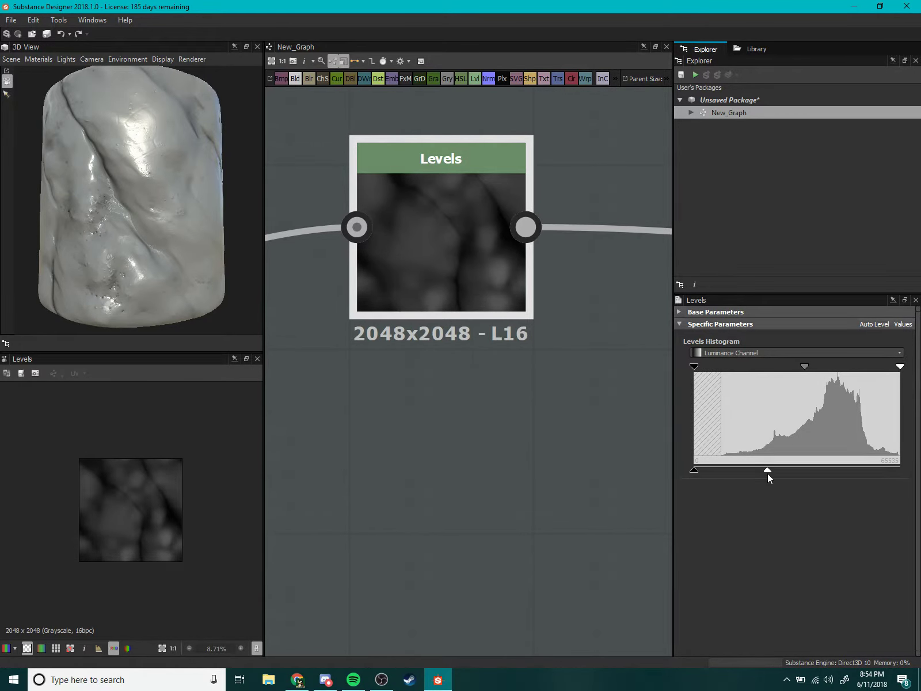
mouse_move(257, 221)
left_mouse_down()
mouse_move(147, 166)
mouse_move(159, 202)
mouse_move(206, 242)
mouse_move(94, 222)
left_mouse_up()
Raise the Levels output maximum a little more and check the shine on the cylinder.
scroll(94, 221, "up", 2)
scroll(117, 195, "up", 2)
scroll(117, 208, "up", 3)
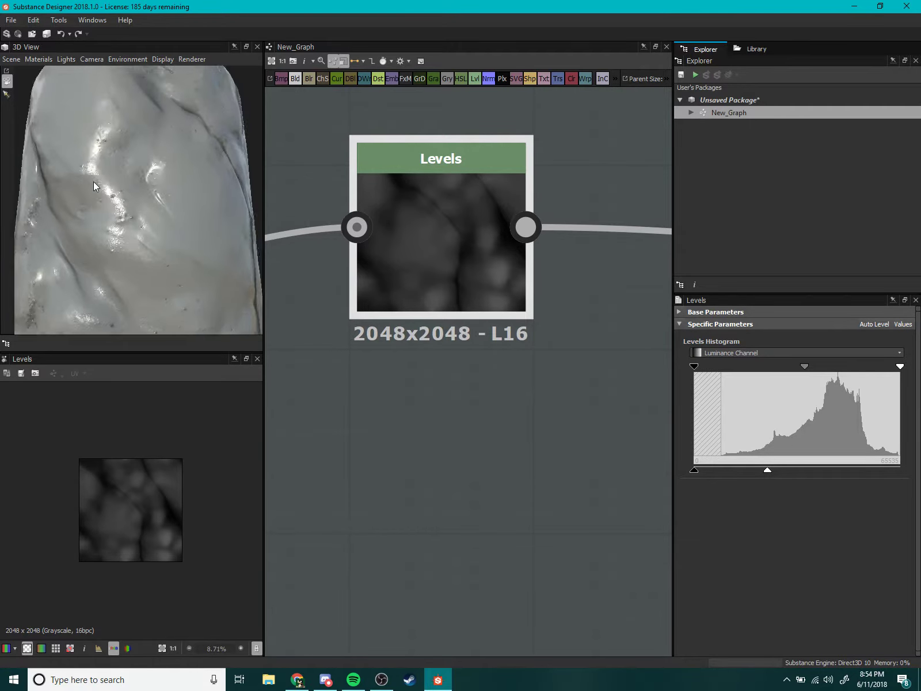
scroll(94, 181, "up", 3)
scroll(102, 243, "up", 2)
mouse_move(112, 240)
left_mouse_down()
mouse_move(104, 209)
mouse_move(124, 211)
mouse_move(117, 236)
mouse_move(73, 255)
mouse_move(175, 243)
mouse_move(176, 195)
mouse_move(157, 235)
mouse_move(122, 234)
mouse_move(103, 218)
mouse_move(162, 222)
mouse_move(145, 232)
mouse_move(104, 231)
mouse_move(85, 246)
mouse_move(94, 219)
mouse_move(74, 215)
mouse_move(53, 230)
mouse_move(89, 264)
mouse_move(175, 265)
mouse_move(280, 249)
mouse_move(255, 206)
mouse_move(99, 195)
mouse_move(195, 243)
mouse_move(362, 246)
mouse_move(156, 243)
mouse_move(160, 289)
mouse_move(181, 244)
mouse_move(212, 265)
mouse_move(181, 224)
left_mouse_up()
scroll(105, 209, "down", 3)
scroll(156, 243, "up", 3)
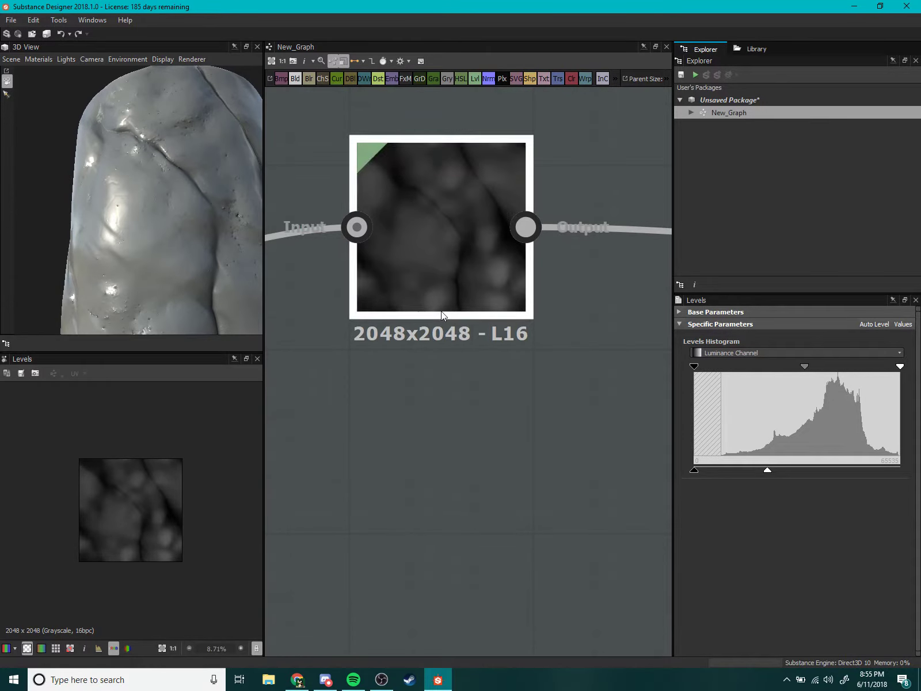
left_click_drag(768, 476, 780, 473)
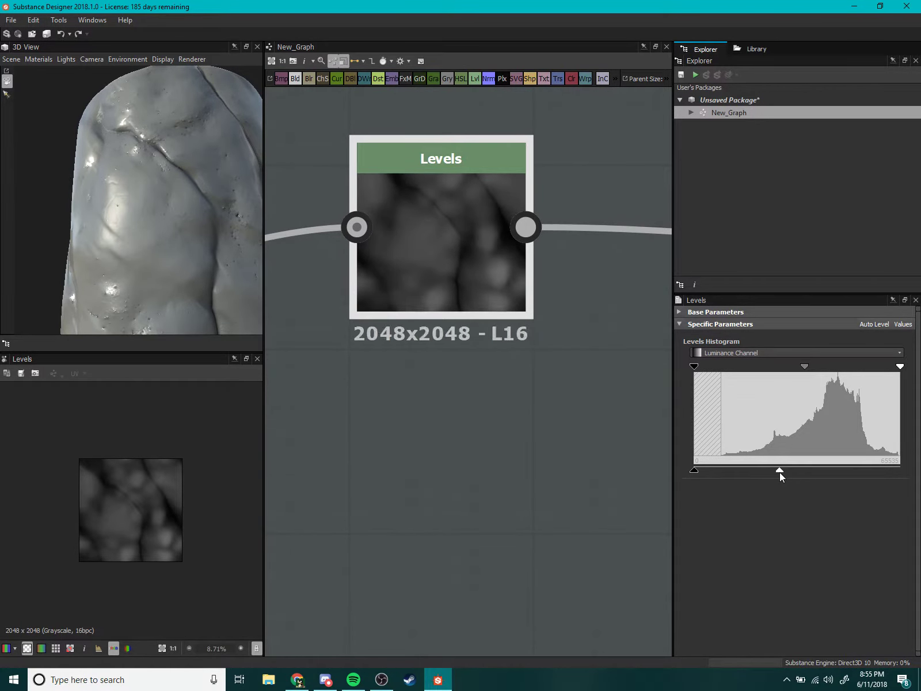
mouse_move(200, 236)
left_mouse_down()
mouse_move(224, 231)
mouse_move(232, 249)
mouse_move(177, 231)
mouse_move(172, 255)
mouse_move(251, 255)
mouse_move(127, 261)
mouse_move(72, 243)
mouse_move(199, 283)
mouse_move(163, 243)
mouse_move(154, 277)
mouse_move(176, 220)
mouse_move(105, 251)
mouse_move(151, 255)
mouse_move(188, 240)
mouse_move(217, 263)
left_mouse_up()
Reposition the Levels node in the graph next to the Roughness output.
scroll(479, 340, "down", 2)
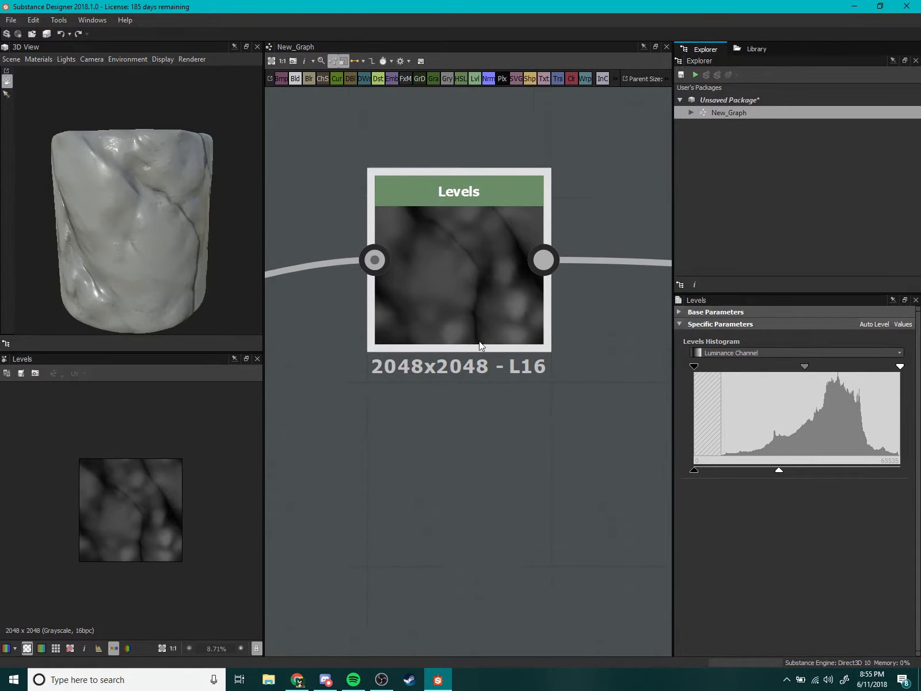
scroll(525, 324, "down", 2)
scroll(526, 324, "down", 2)
scroll(481, 341, "up", 1)
left_click_drag(441, 339, 424, 286)
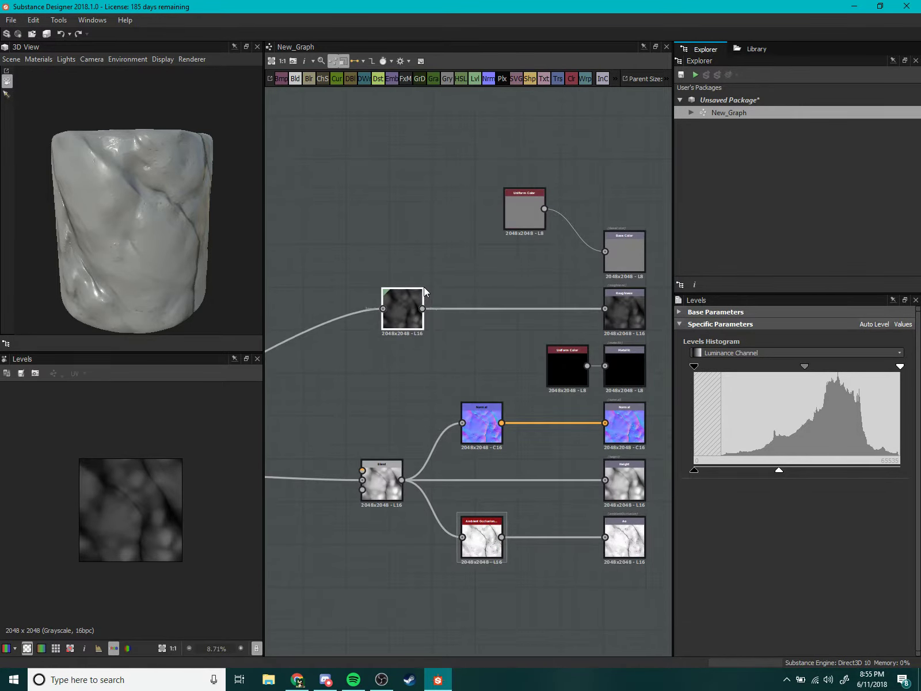
scroll(423, 287, "up", 1)
scroll(175, 387, "up", 5)
scroll(160, 490, "down", 6)
middle_click_drag(434, 318, 439, 359)
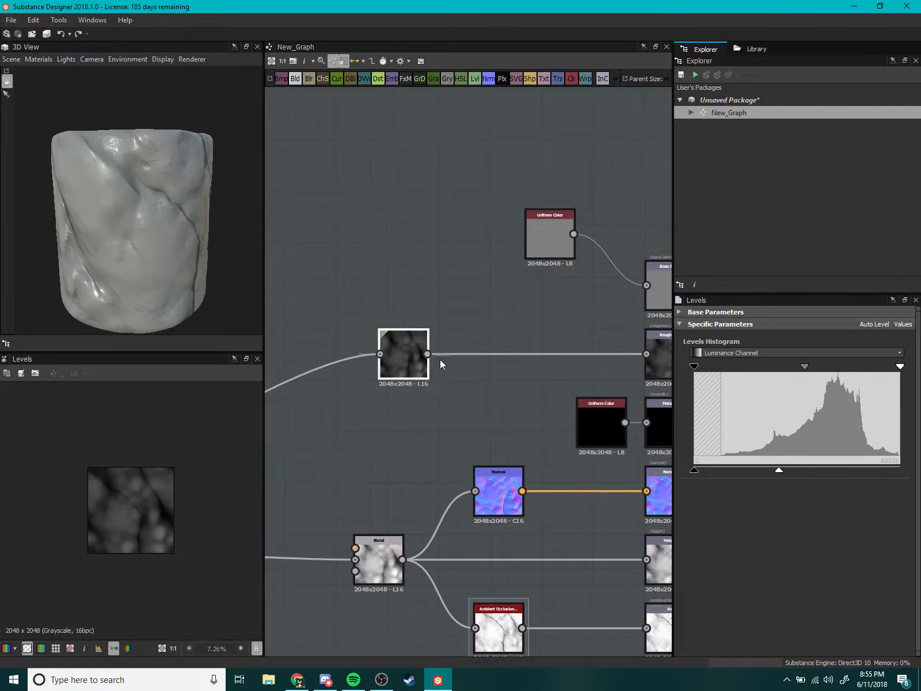
mouse_move(439, 359)
left_mouse_down()
mouse_move(446, 346)
mouse_move(508, 347)
left_mouse_up()
middle_click_drag(494, 315, 503, 350)
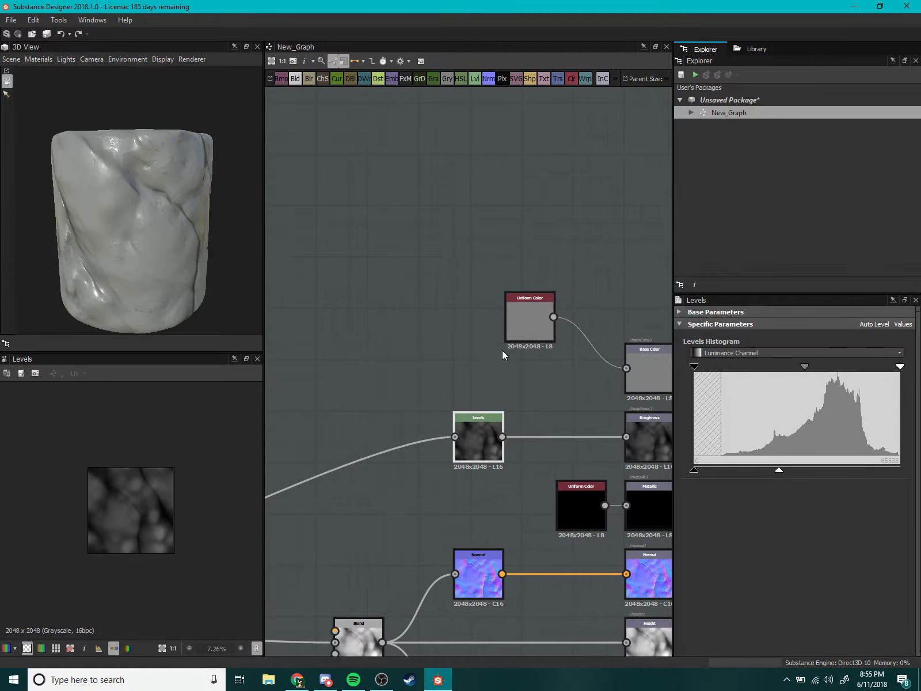
scroll(489, 361, "up", 3)
scroll(489, 361, "down", 3)
scroll(386, 354, "down", 2)
scroll(503, 329, "up", 3)
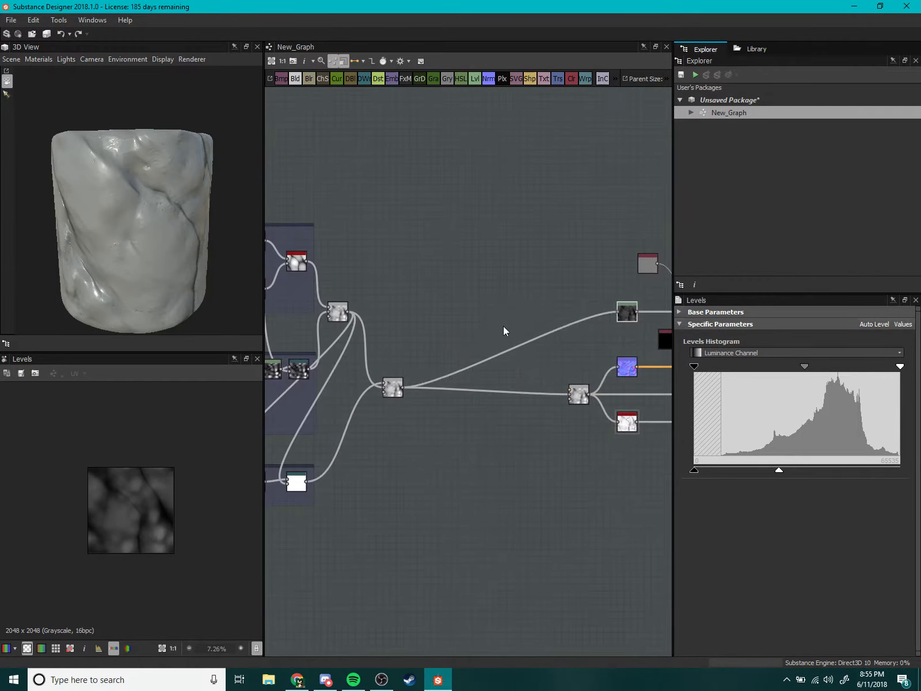
scroll(433, 349, "up", 1)
Insert an Auto Levels node and select the Blend-to-Levels link.
scroll(433, 346, "up", 1)
key("space")
type("a")
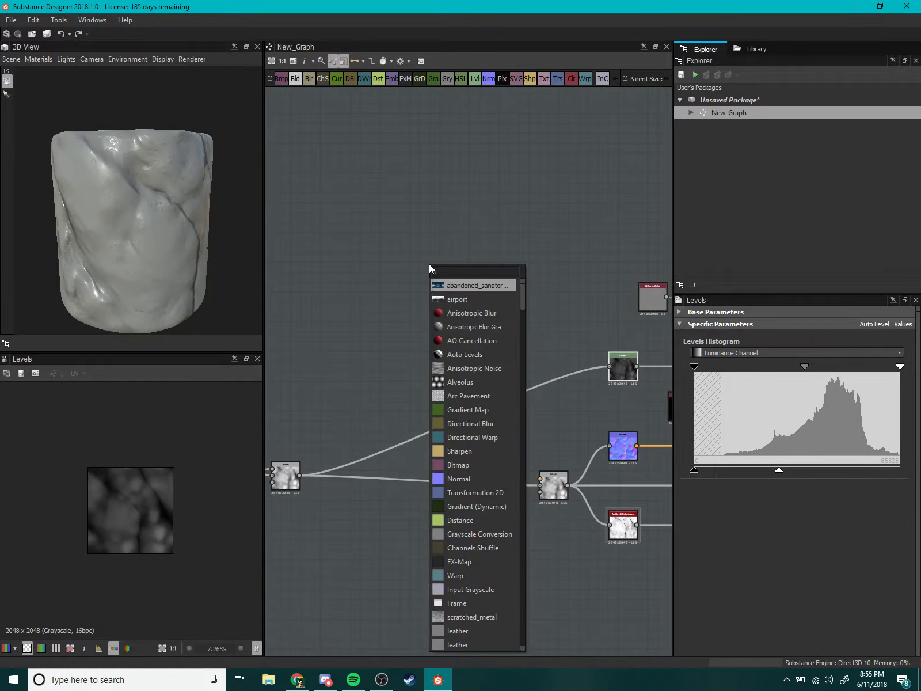
type("uto")
key("Return")
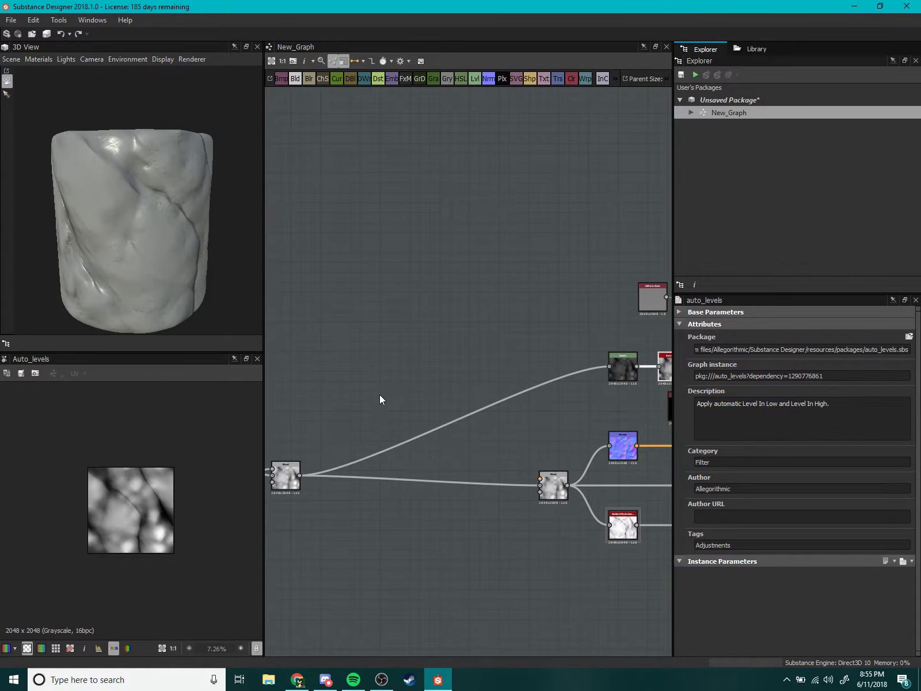
scroll(391, 374, "down", 3)
left_click(410, 360)
scroll(420, 328, "up", 1)
scroll(405, 363, "up", 2)
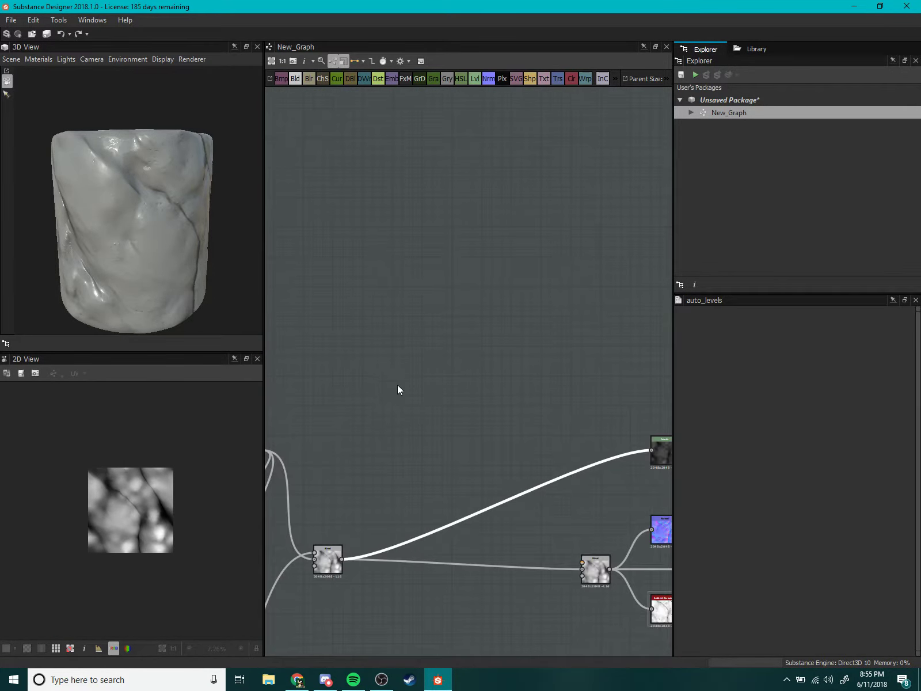
middle_click_drag(431, 446, 462, 378)
Place an Auto Levels node above the height chain, fed by the Blend output.
key("space")
type("auto")
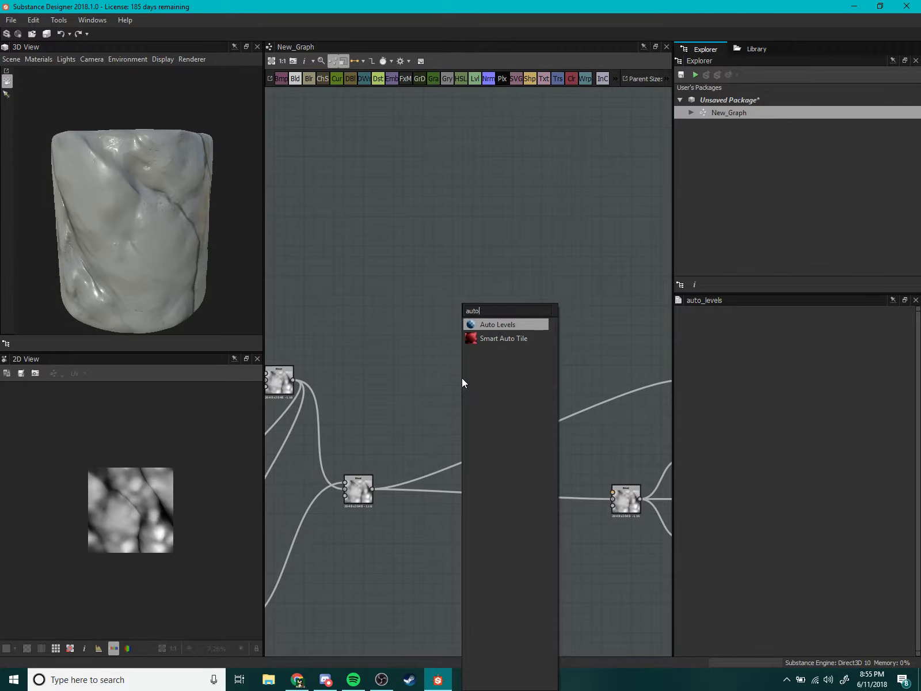
key("Return")
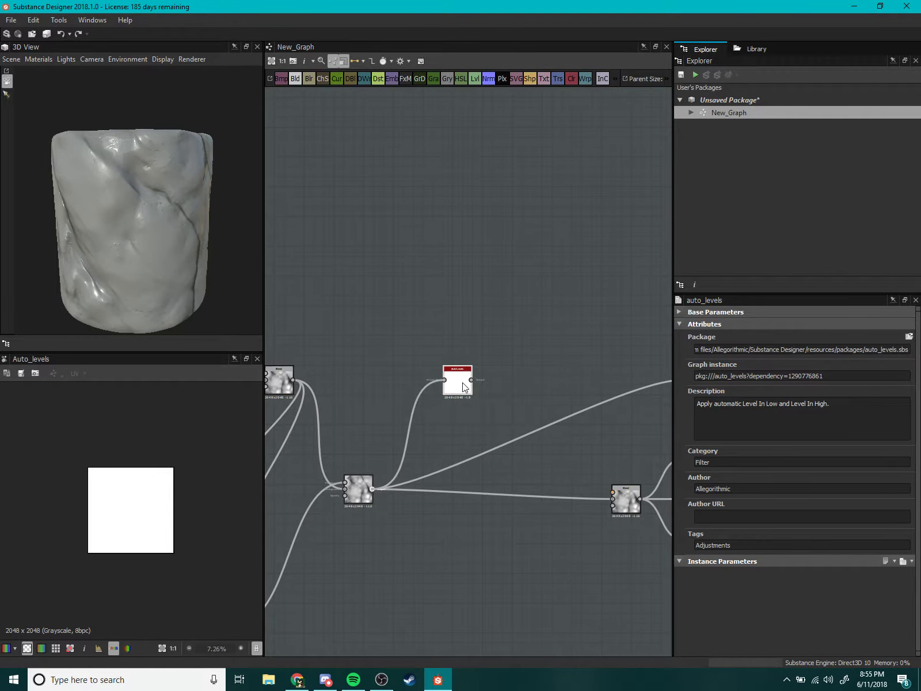
left_click_drag(463, 387, 487, 346)
scroll(474, 318, "down", 3)
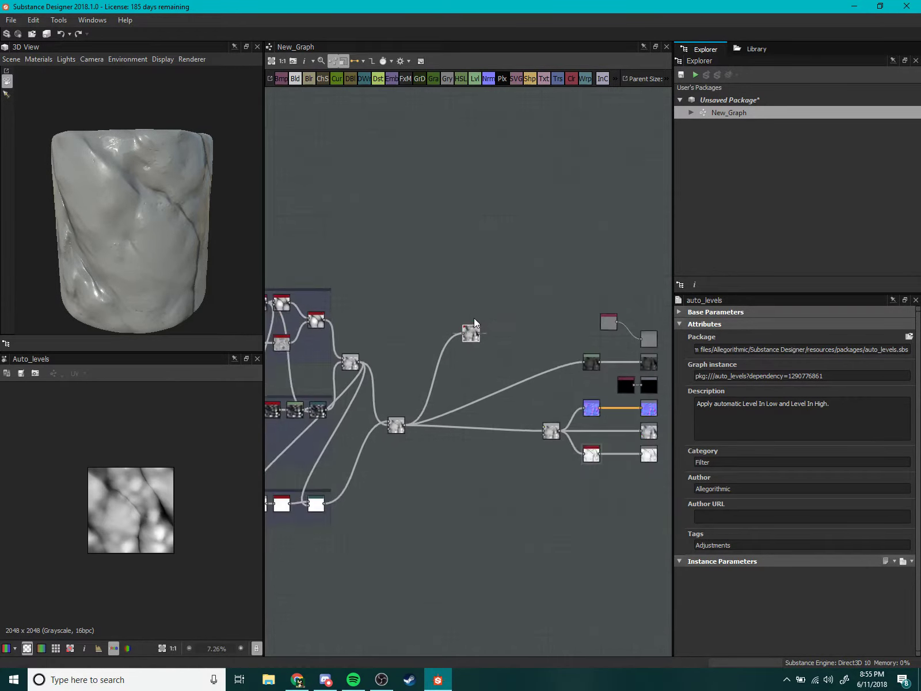
scroll(414, 394, "up", 4)
scroll(409, 321, "up", 1)
middle_click_drag(408, 320, 361, 316)
scroll(466, 349, "down", 3)
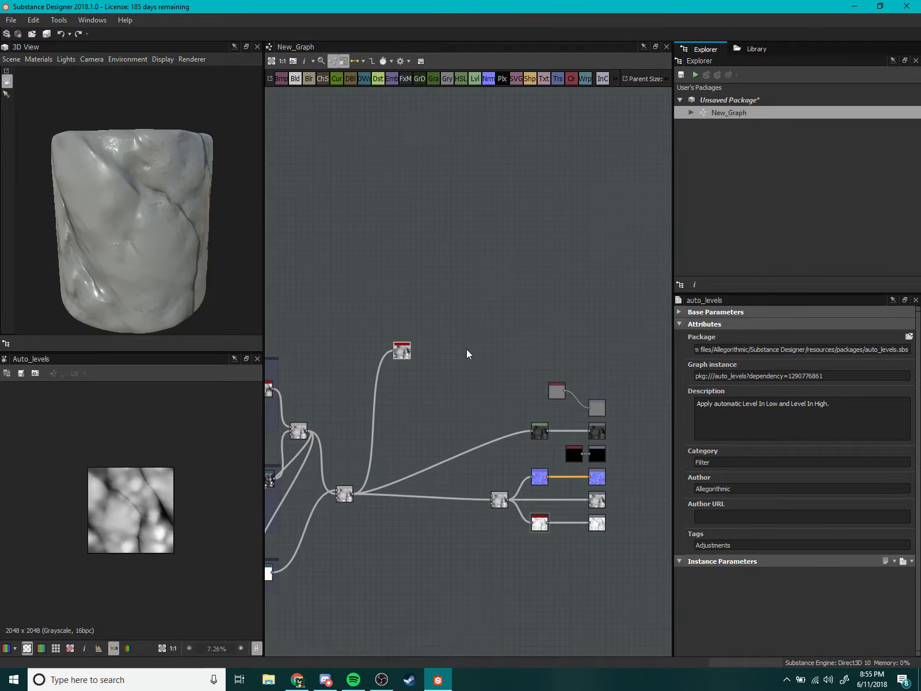
scroll(375, 344, "up", 1)
scroll(375, 344, "up", 3)
scroll(412, 343, "down", 2)
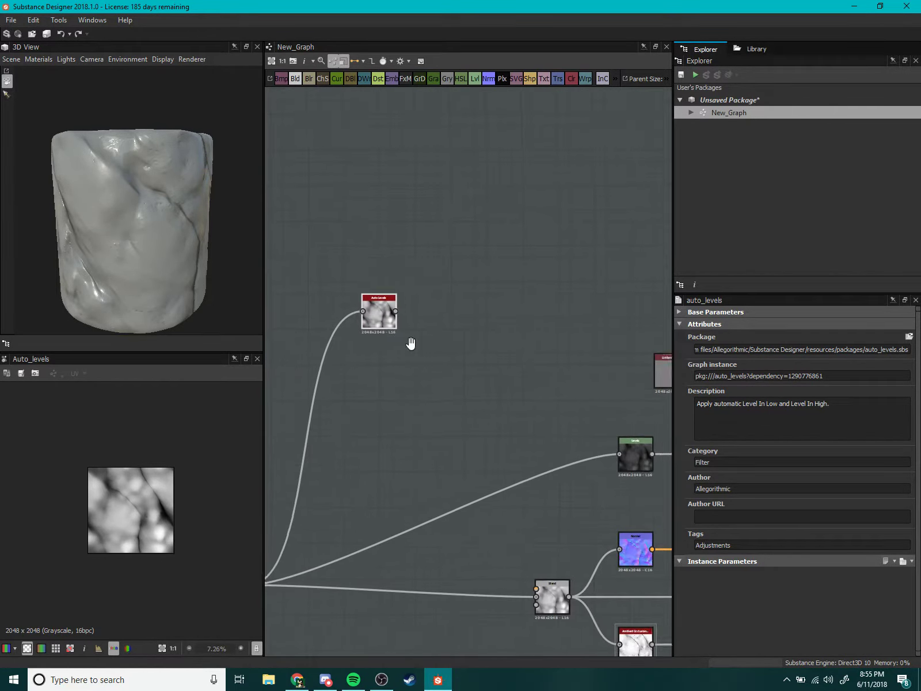
left_click_drag(377, 302, 431, 327)
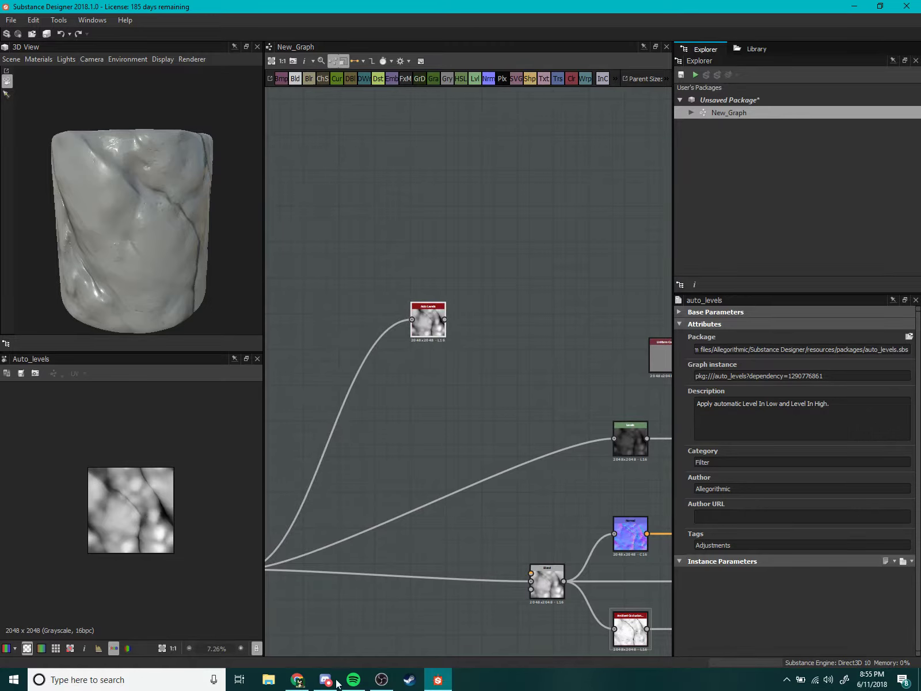
Switch over to the web browser and scroll through it.
left_click(297, 679)
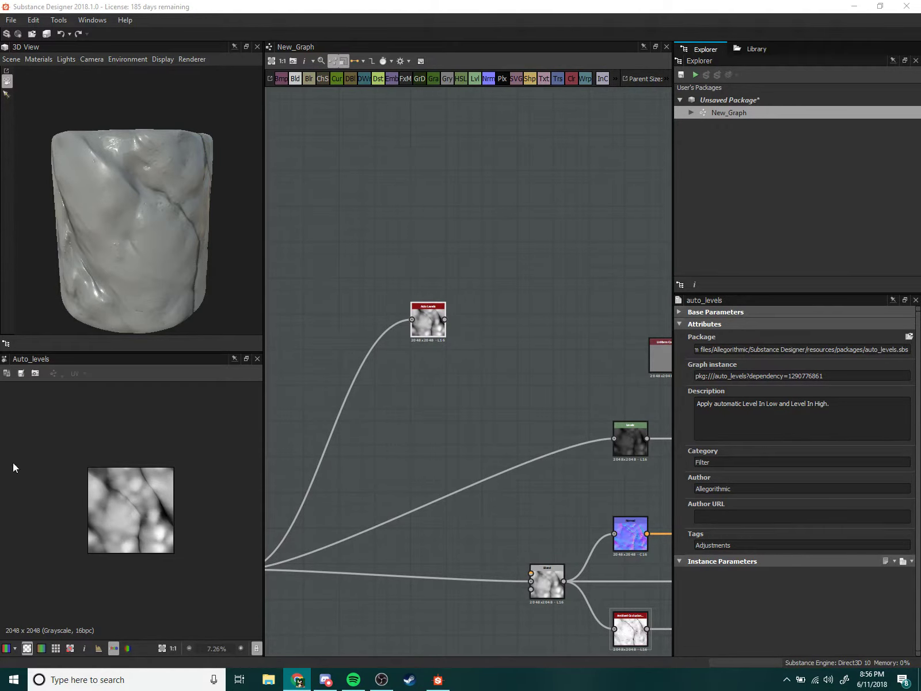
scroll(418, 301, "up", 3)
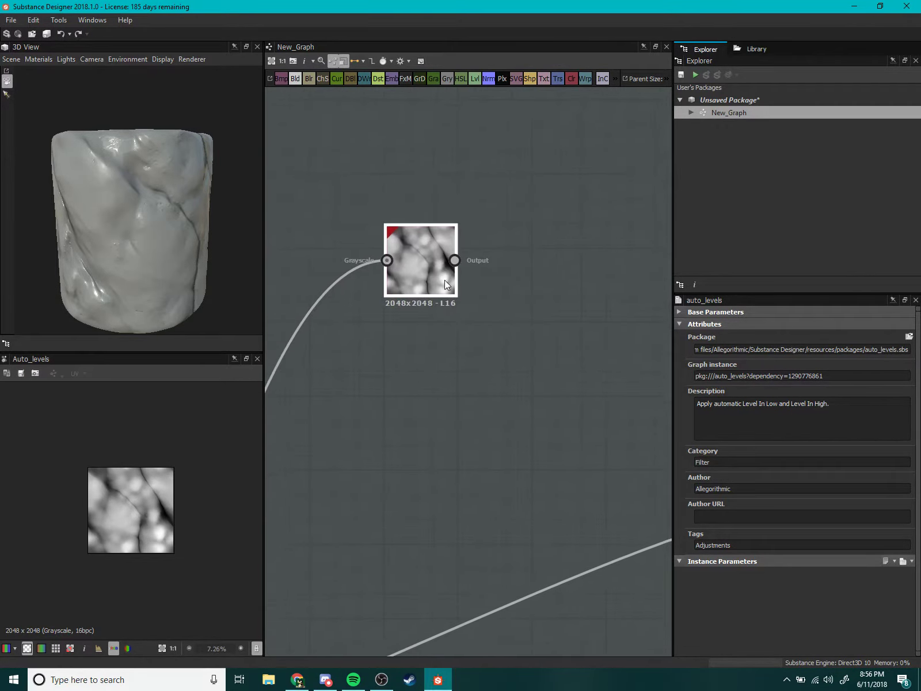
scroll(511, 344, "down", 1)
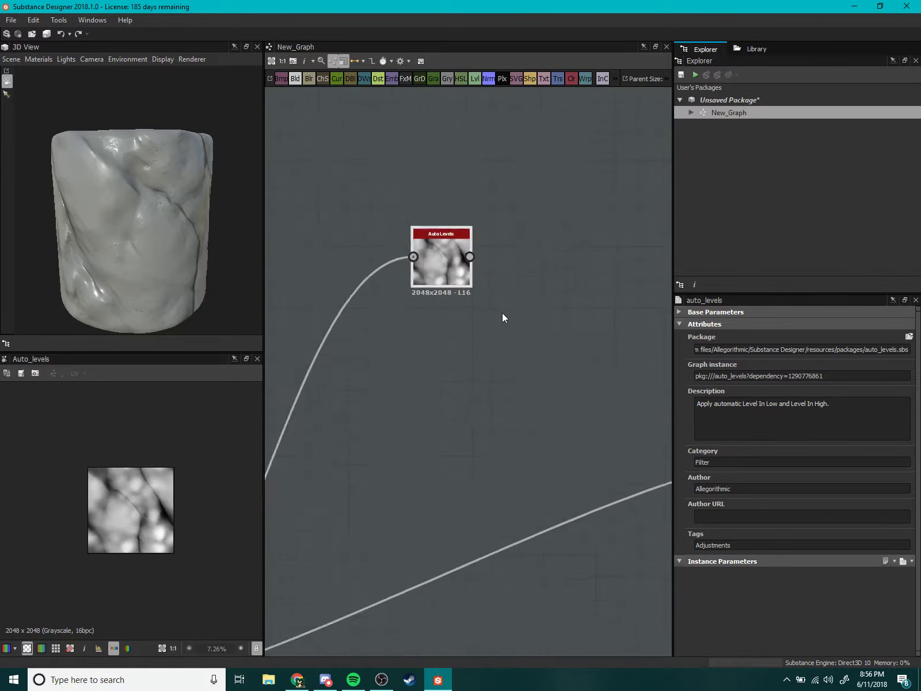
scroll(418, 304, "down", 2)
Add a Gradient Map node fed by the Auto Levels output.
scroll(423, 294, "up", 1)
key("space")
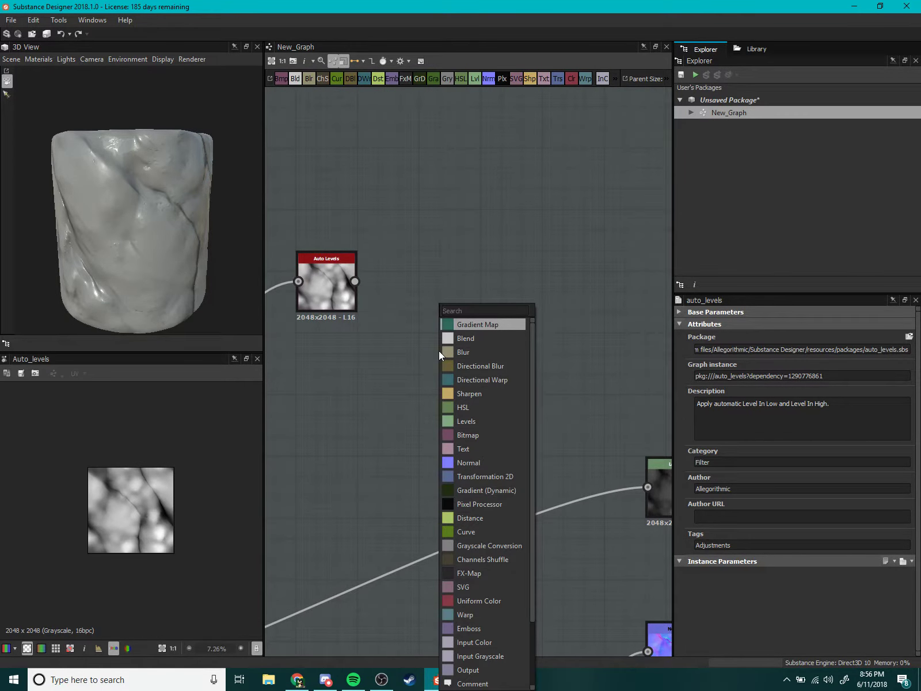
type("gr")
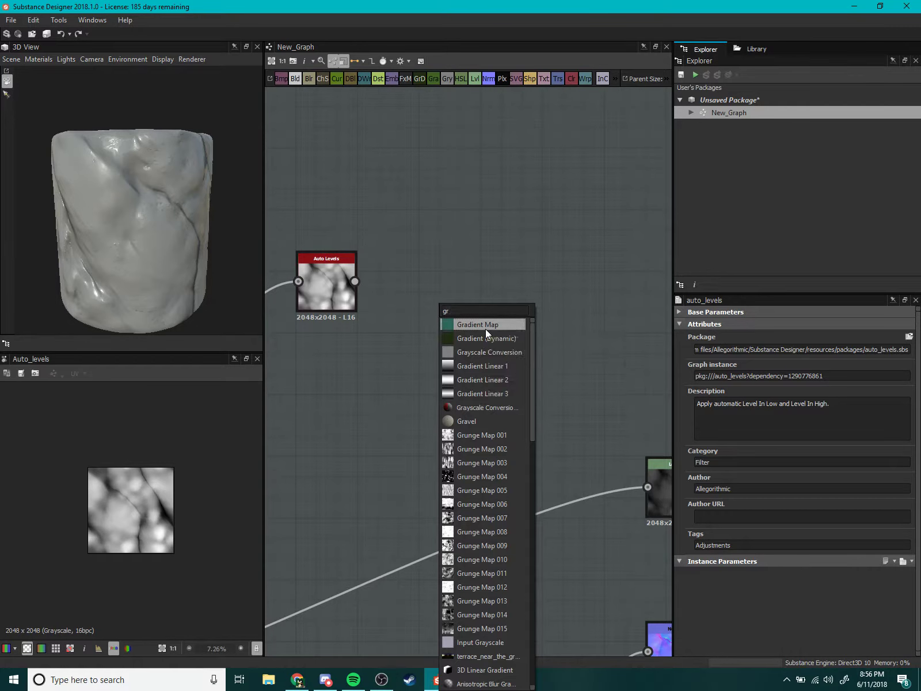
left_click(485, 326)
mouse_move(355, 280)
left_mouse_down()
mouse_move(430, 280)
mouse_move(434, 292)
left_mouse_up()
Sample a brown gradient from the marble image at precision 0 in the Gradient Editor.
left_click(881, 444)
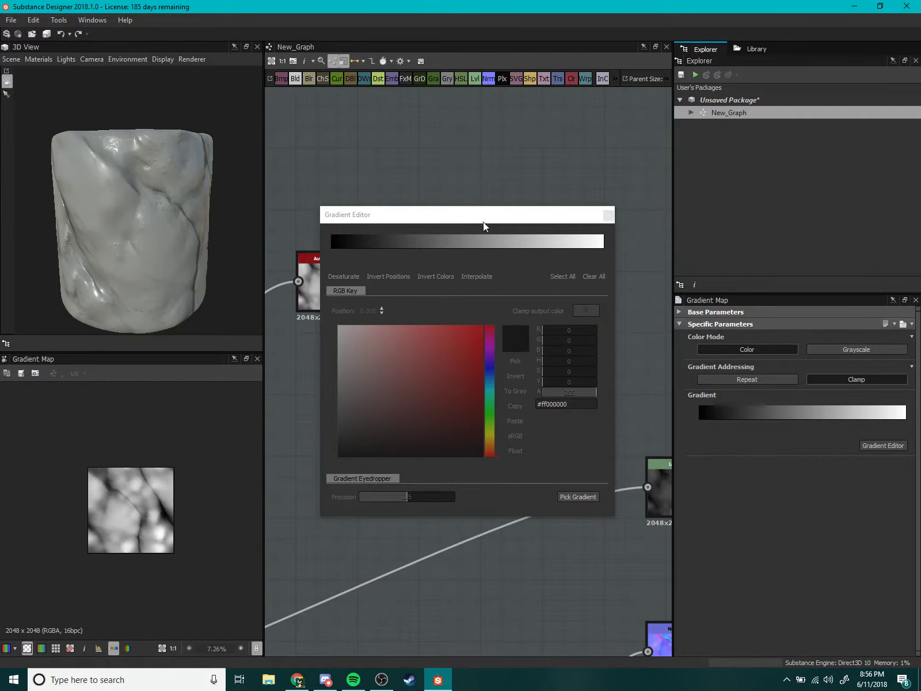
left_click_drag(482, 222, 442, 160)
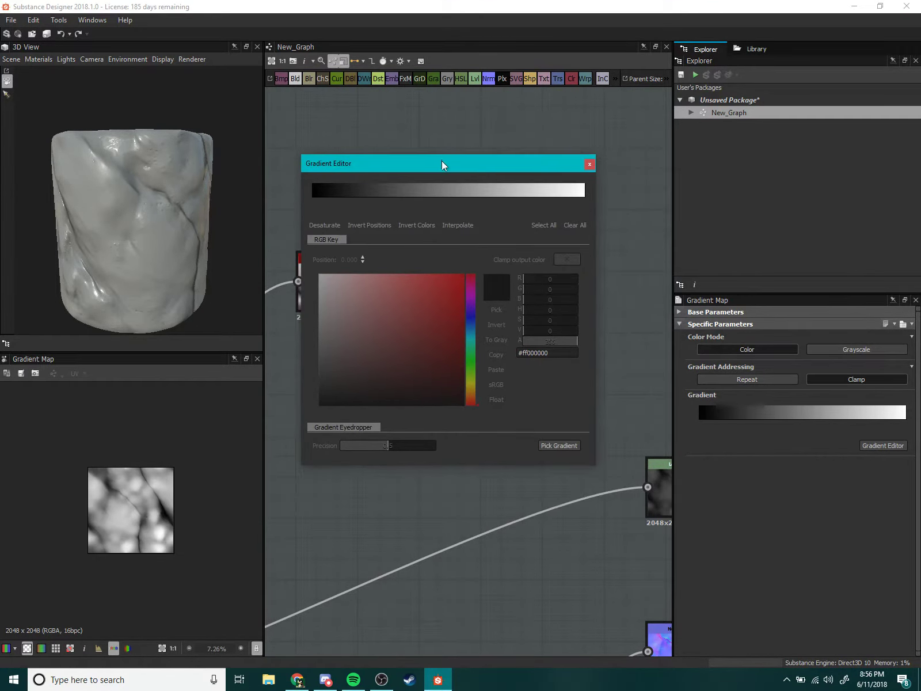
left_click(567, 446)
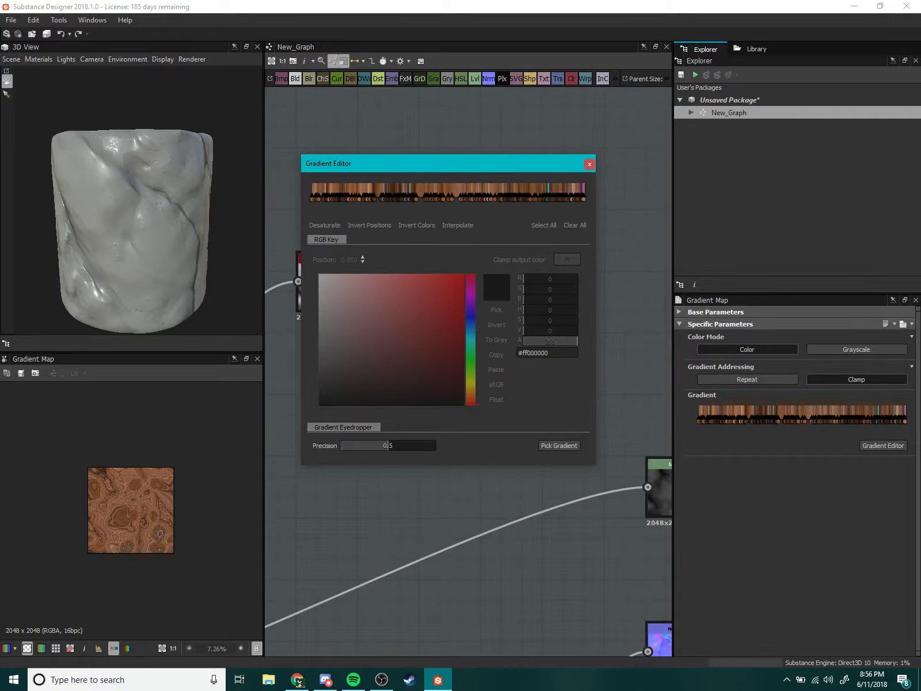
scroll(160, 468, "up", 5)
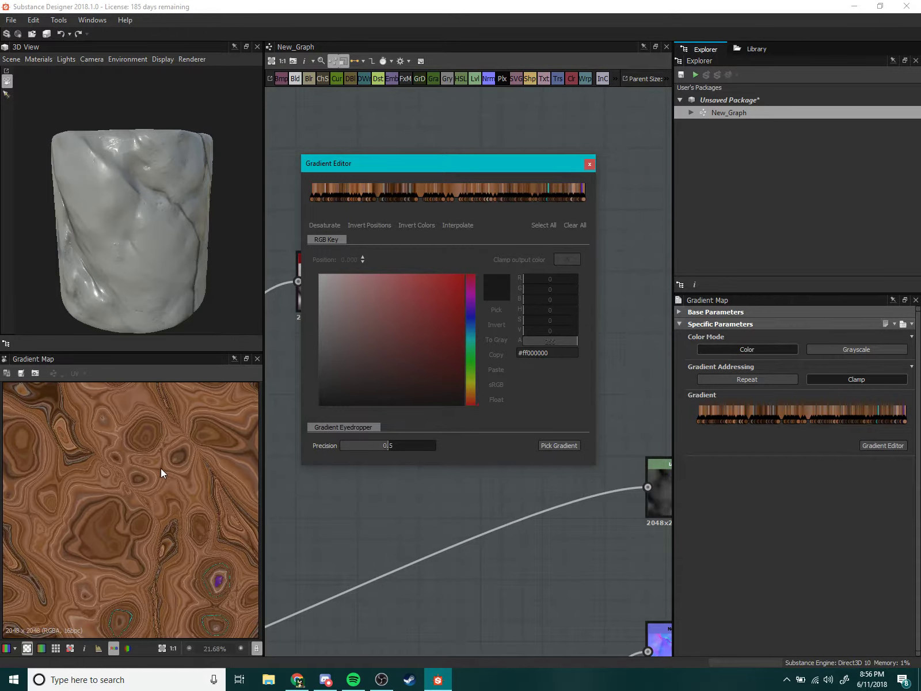
scroll(169, 472, "down", 3)
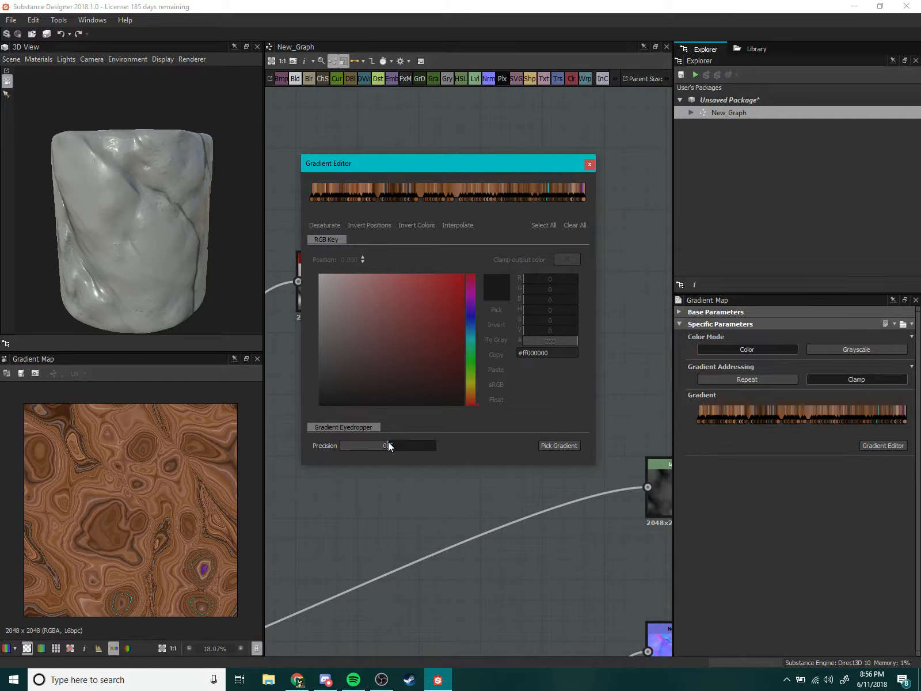
key("Return")
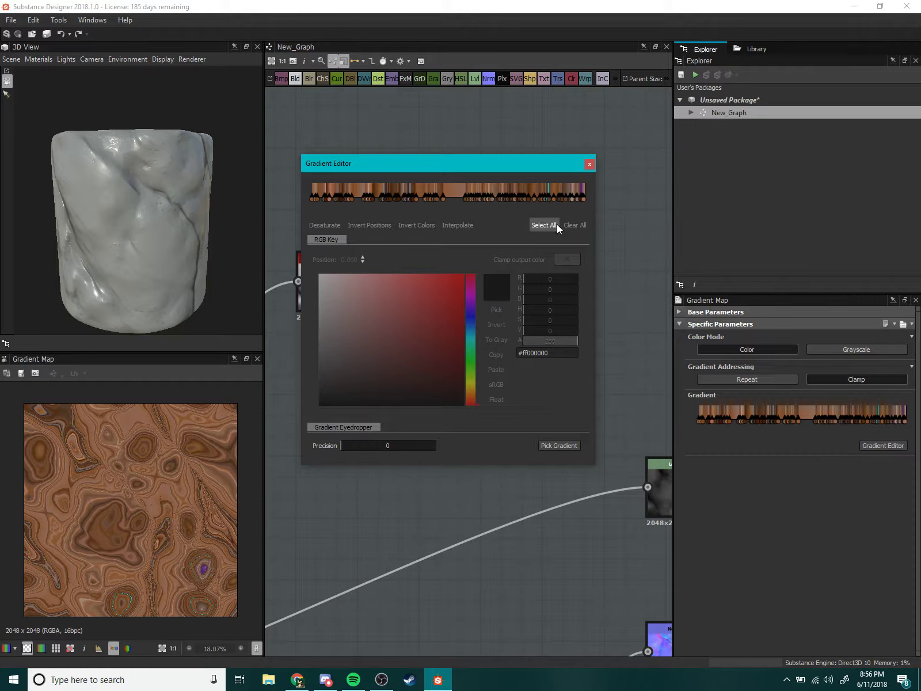
left_click(574, 225)
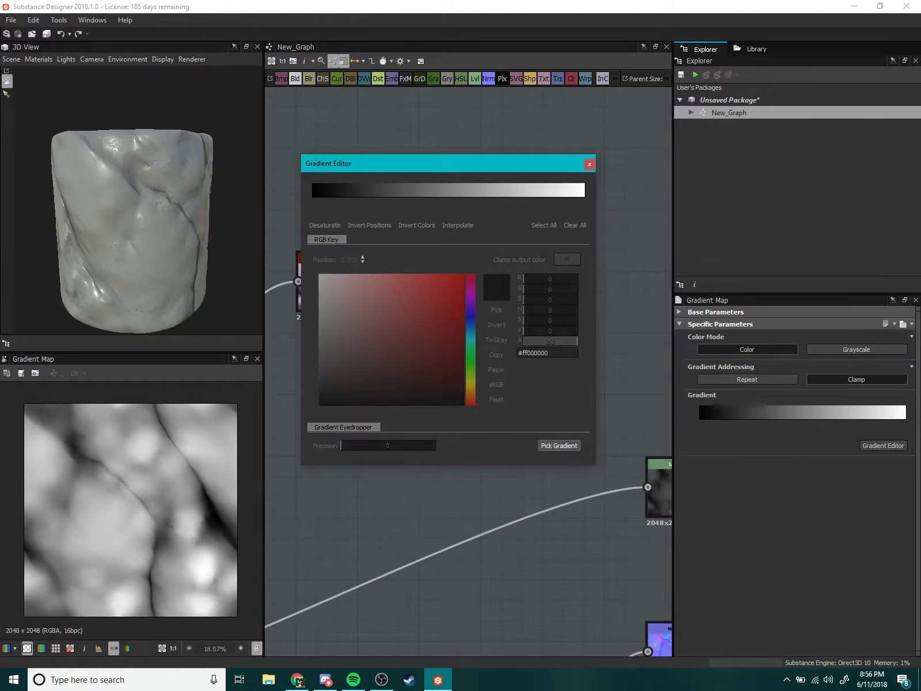
key("ctrl+z")
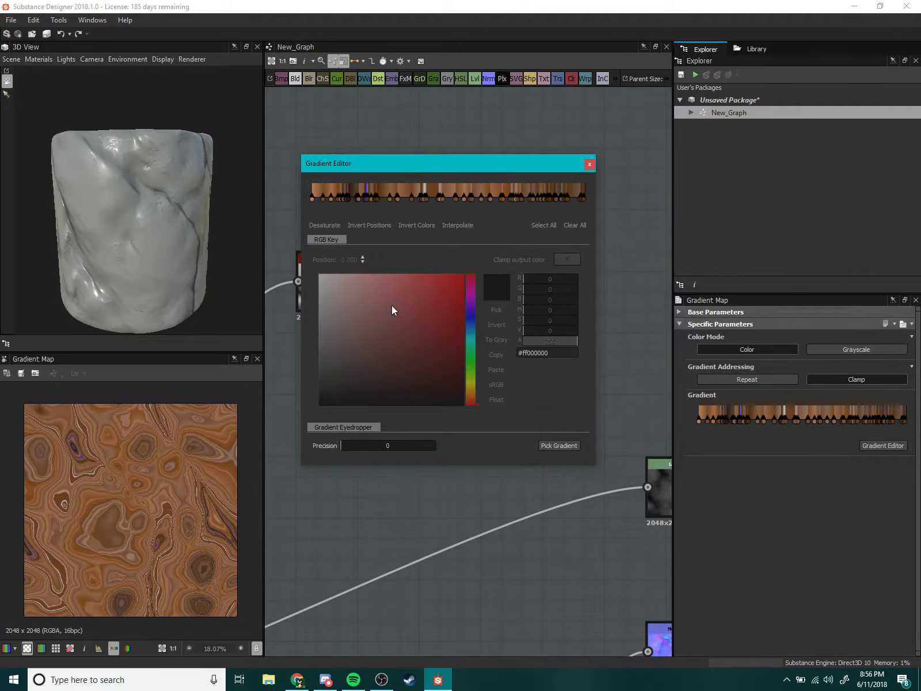
left_click(362, 198)
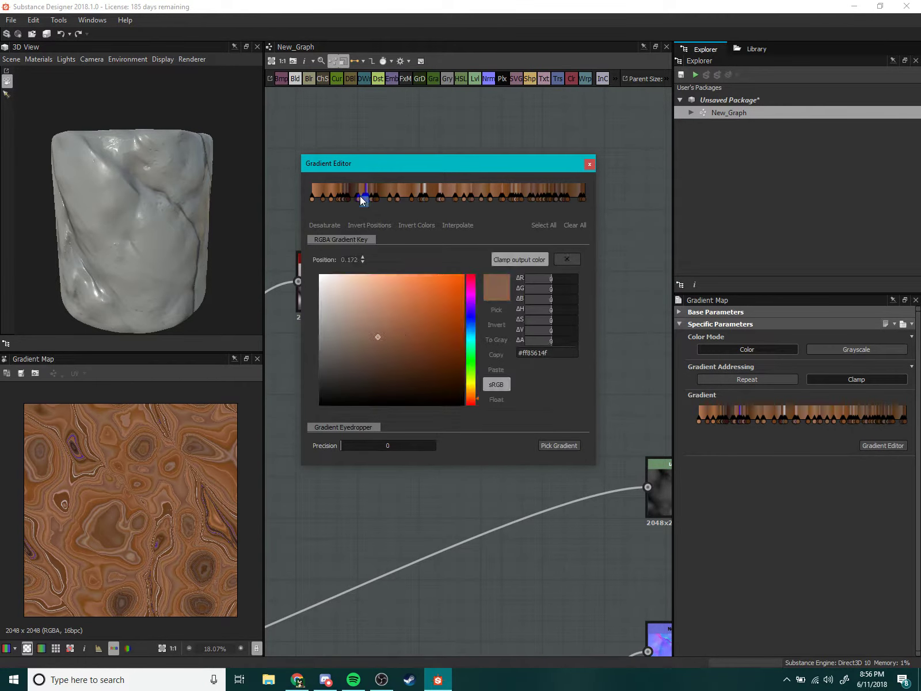
left_click(372, 224)
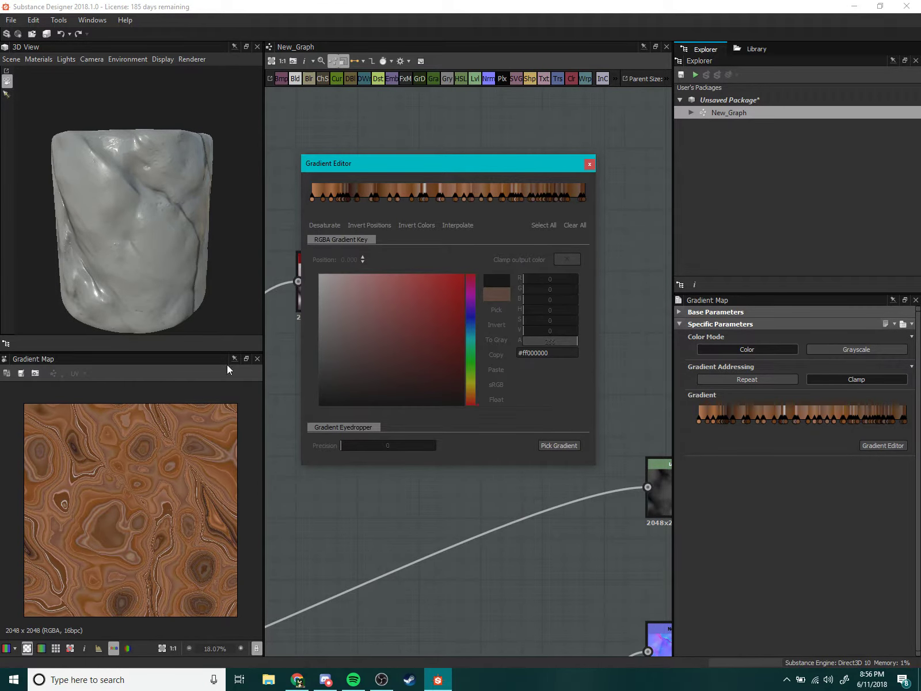
Wire the Gradient Map into the Base Color output, moving the unused Uniform Color aside.
scroll(134, 514, "up", 2)
left_click_drag(448, 165, 384, 310)
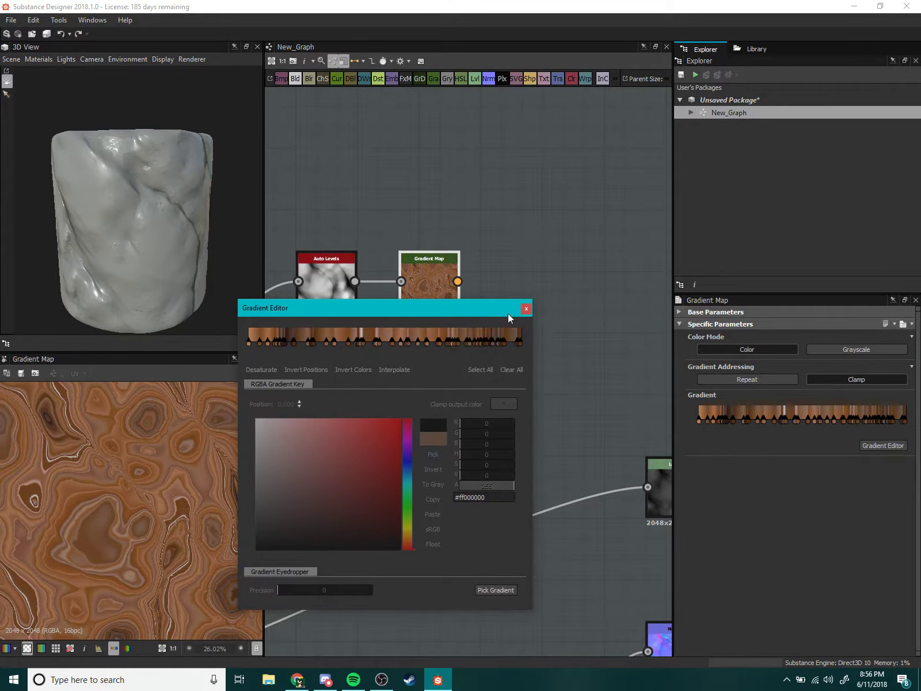
left_click(525, 308)
middle_click_drag(554, 328, 403, 311)
scroll(402, 310, "down", 2)
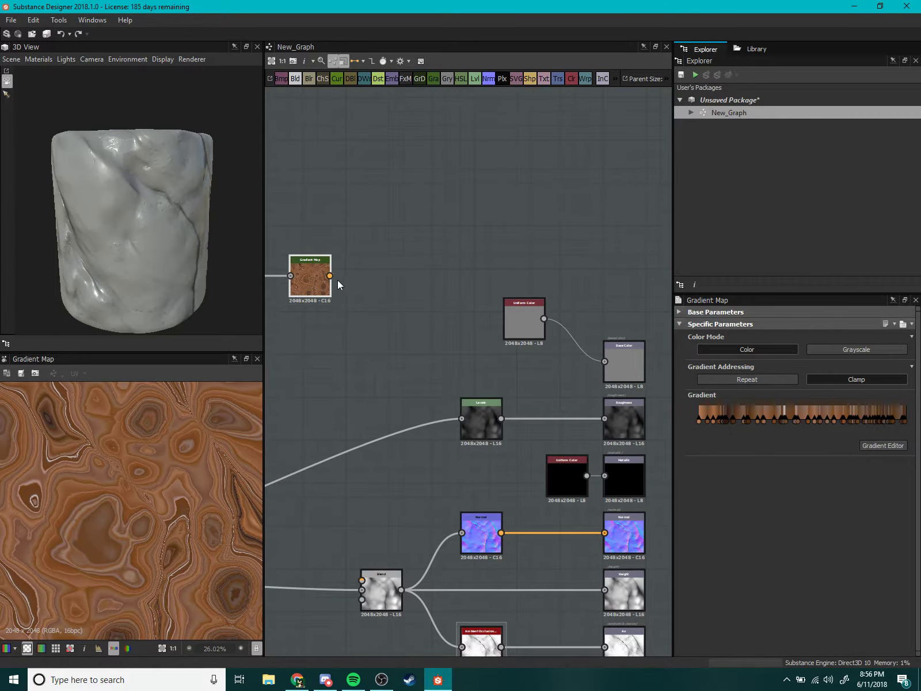
left_click_drag(330, 276, 604, 362)
left_click_drag(521, 324, 436, 234)
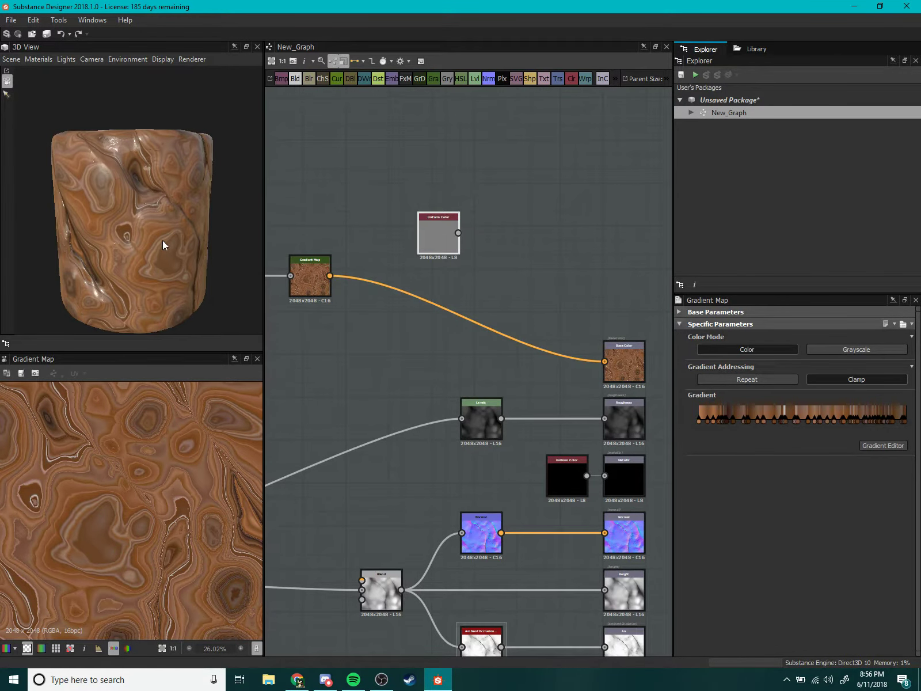
Arrange the Auto Levels and Gradient Map nodes side by side.
left_click_drag(163, 244, 149, 202)
scroll(520, 304, "up", 3)
scroll(411, 302, "up", 2)
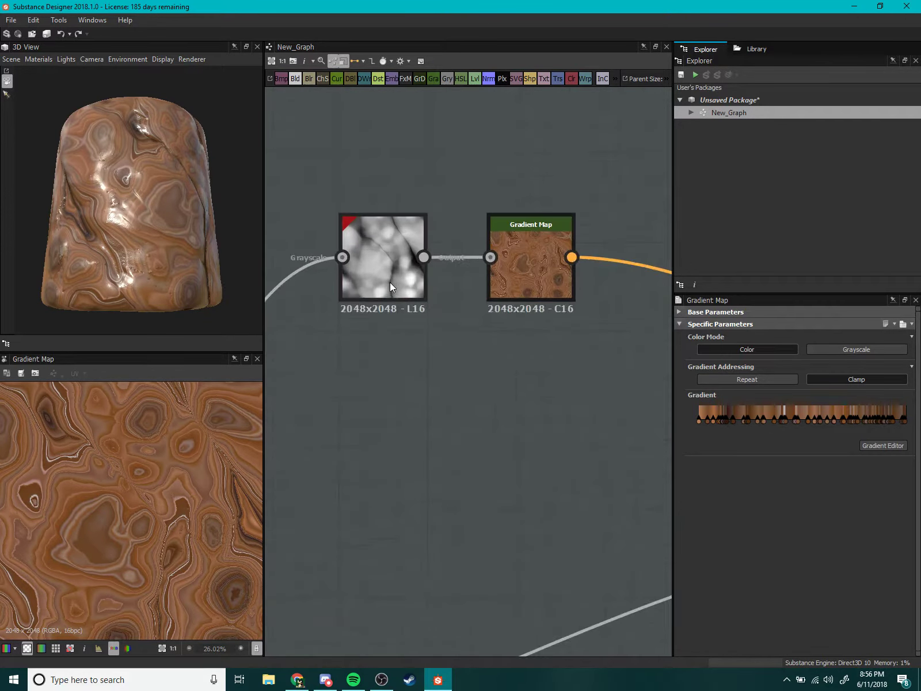
left_click_drag(390, 285, 330, 351)
left_click_drag(552, 275, 505, 339)
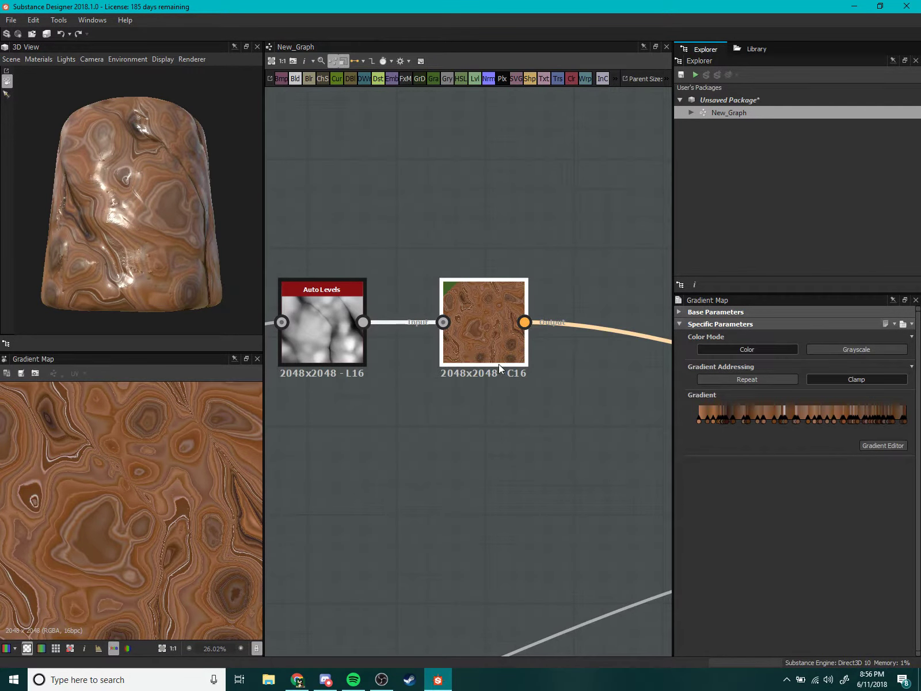
scroll(498, 369, "down", 2)
left_click(883, 445)
Reset the gradient to plain black-to-white and turn its light end key brown.
left_click_drag(418, 313, 383, 231)
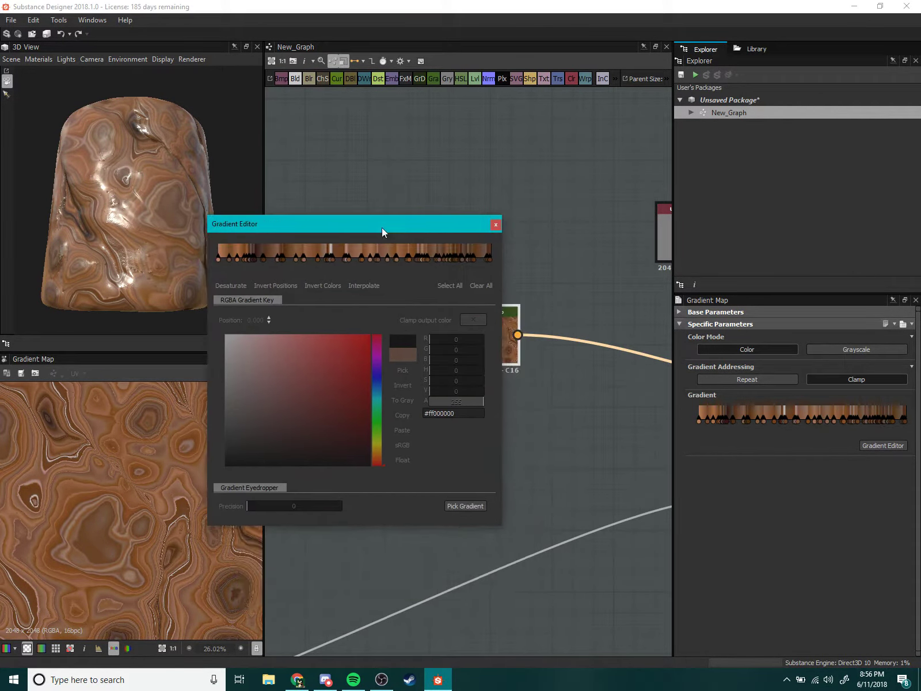
left_click(479, 283)
mouse_move(306, 227)
left_mouse_down()
mouse_move(353, 171)
mouse_move(401, 148)
left_mouse_up()
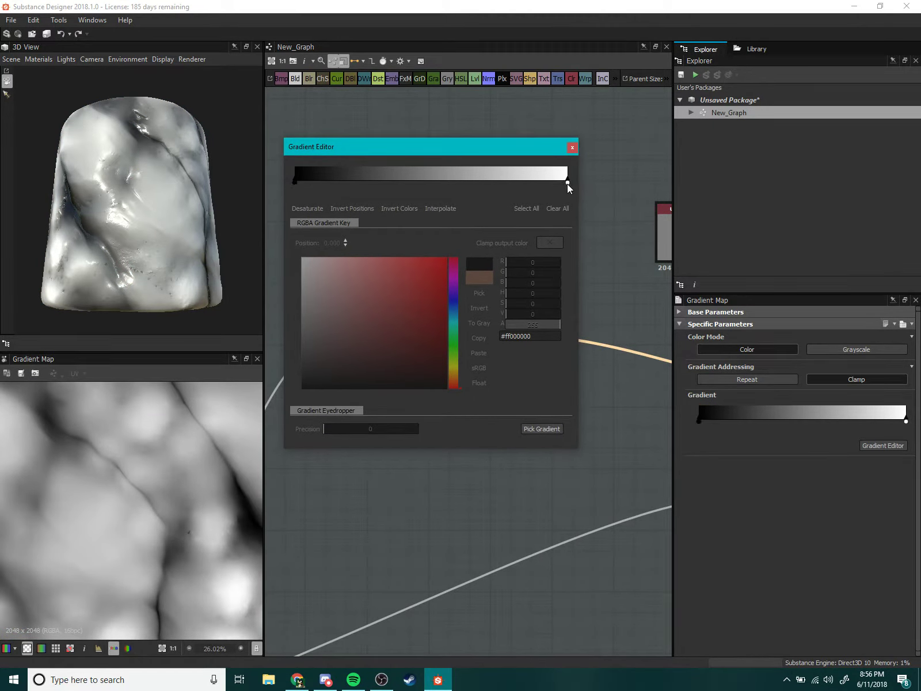
left_click(567, 182)
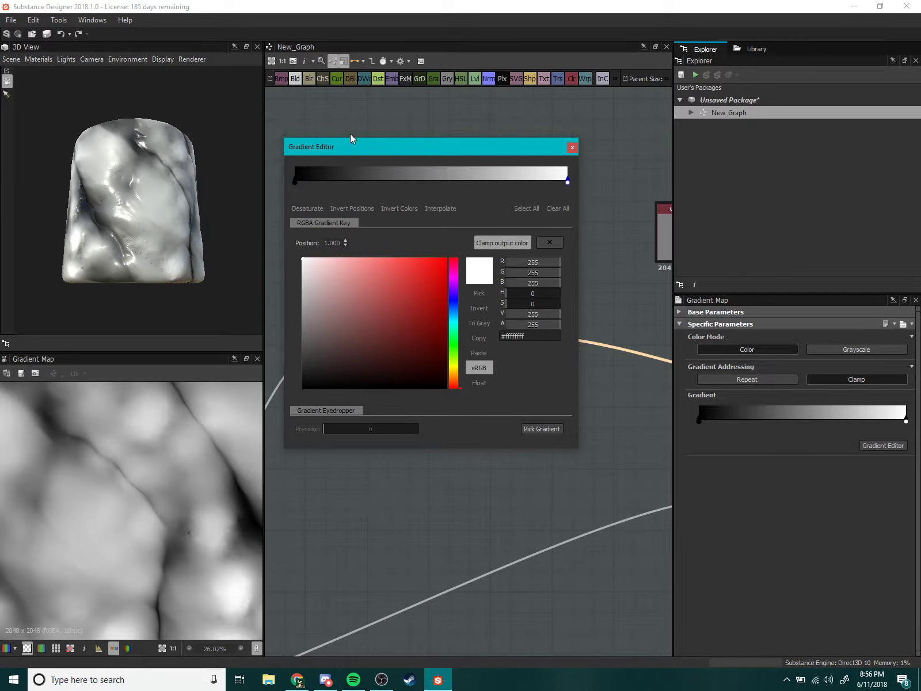
mouse_move(350, 146)
left_mouse_down()
mouse_move(423, 368)
mouse_move(404, 233)
mouse_move(379, 152)
left_mouse_up()
mouse_move(104, 226)
left_mouse_down()
mouse_move(107, 265)
mouse_move(121, 233)
mouse_move(190, 260)
left_mouse_up()
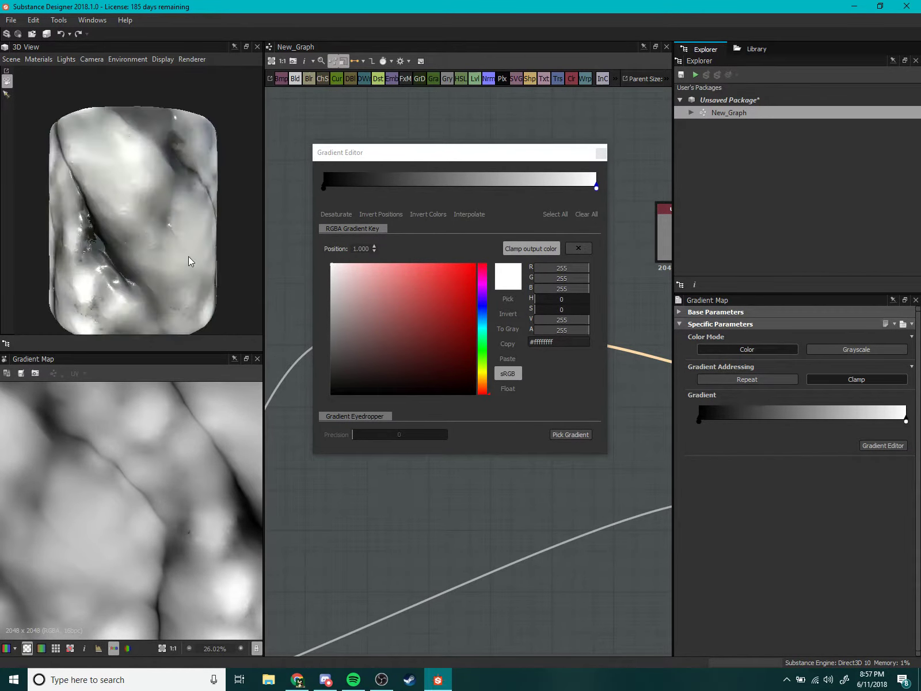
left_click(598, 189)
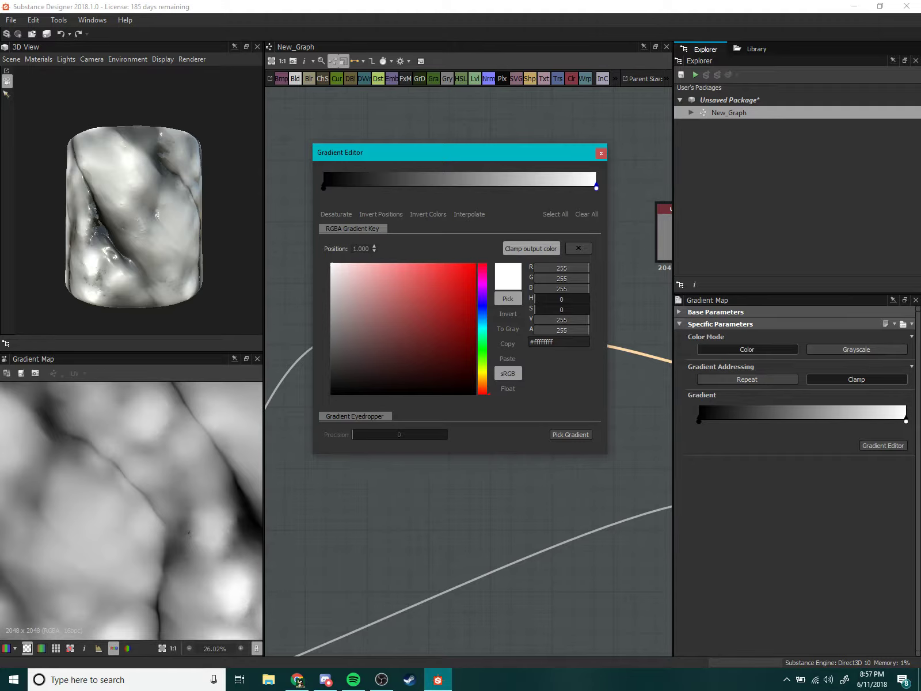
left_click(405, 316)
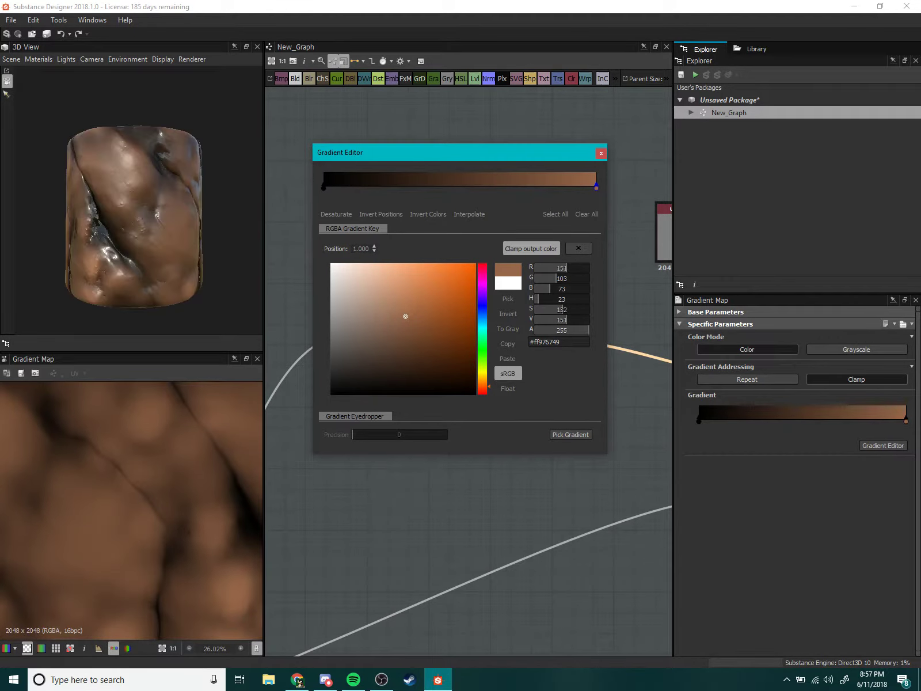
scroll(117, 198, "up", 3)
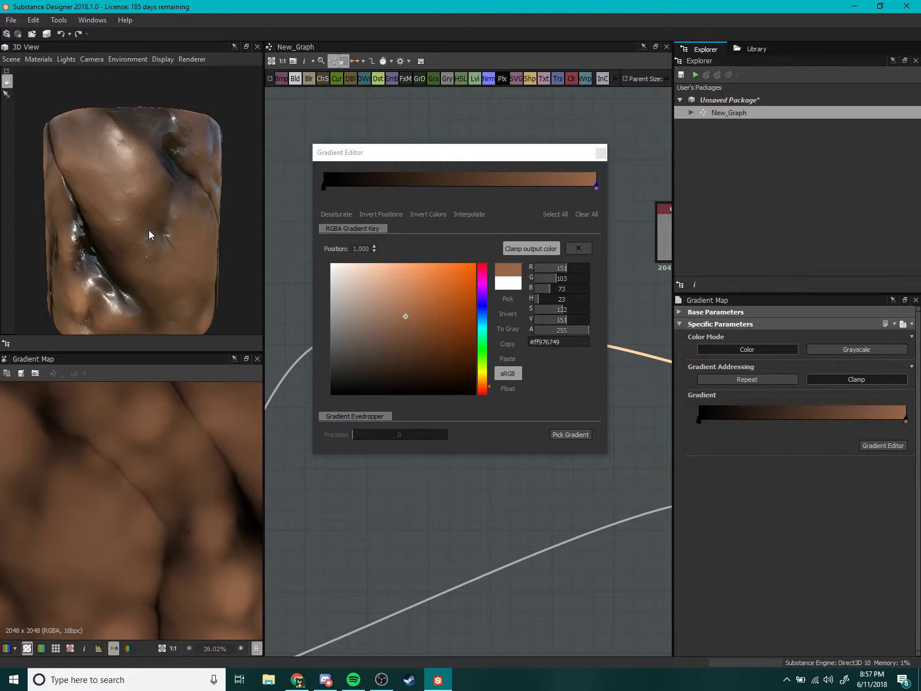
Add a middle key and give the start key a sampled, slightly darker brown.
left_click(417, 147)
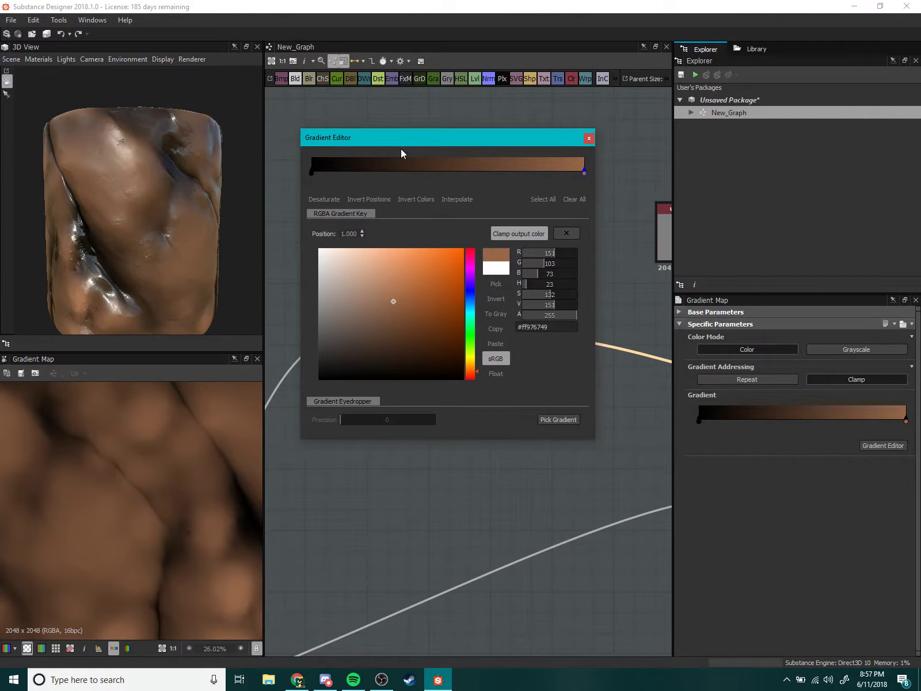
left_click_drag(416, 137, 463, 144)
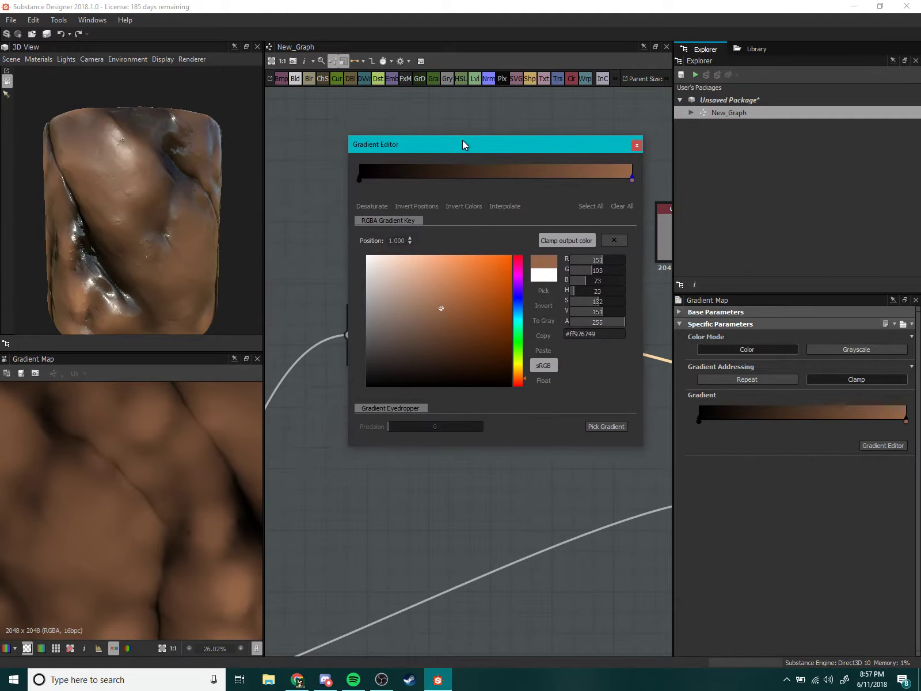
left_click(487, 174)
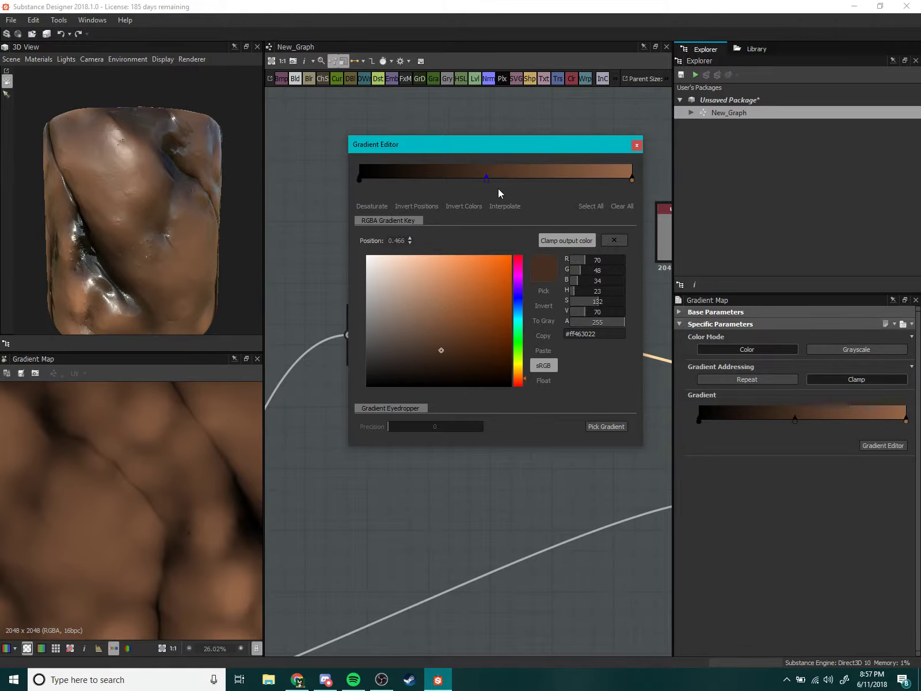
left_click(357, 182)
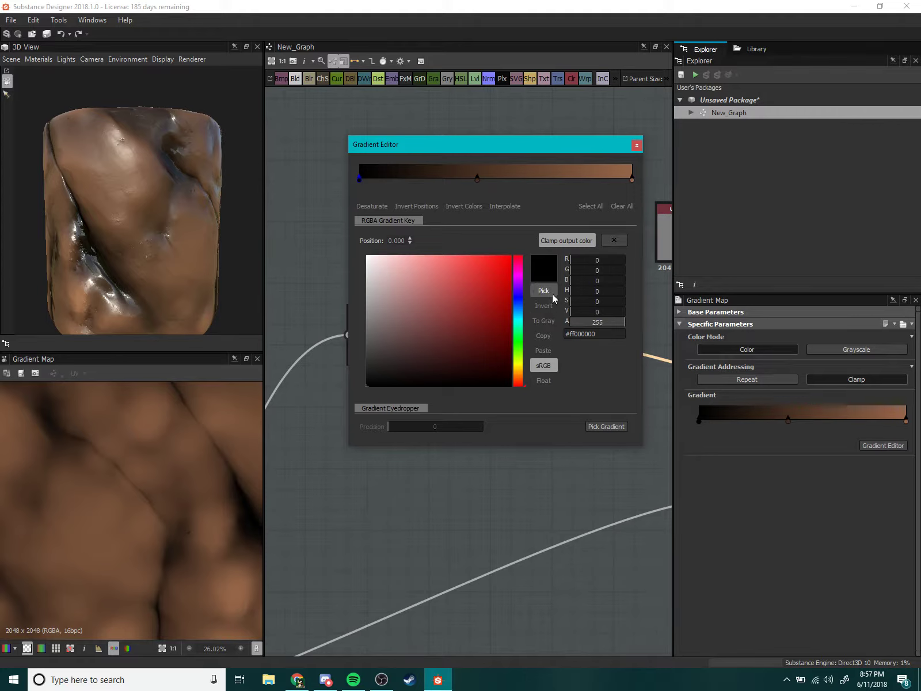
left_click(552, 294)
left_click(133, 230)
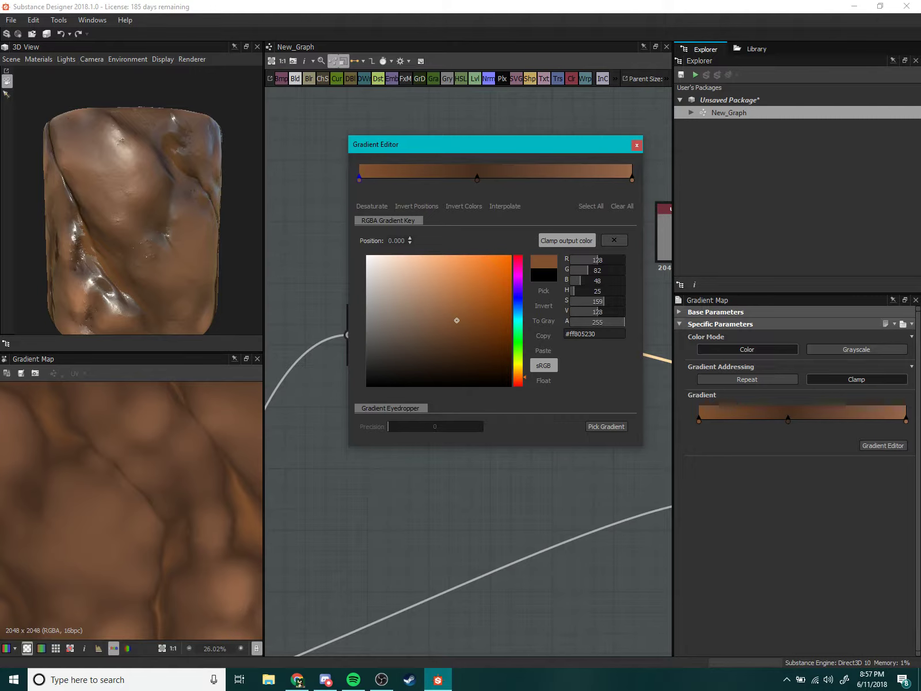
left_click_drag(455, 319, 454, 339)
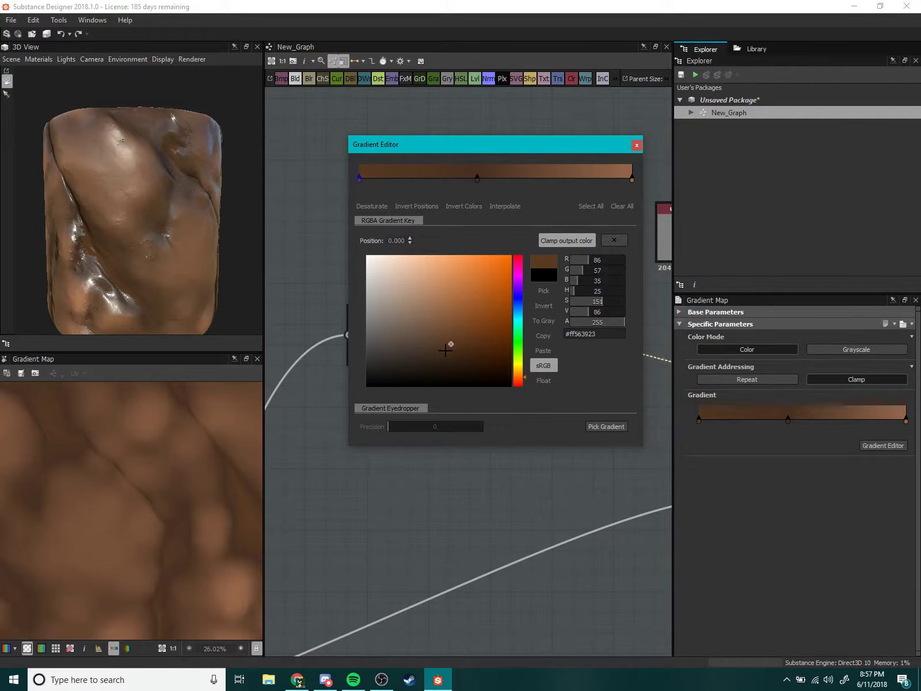
left_click_drag(453, 340, 449, 343)
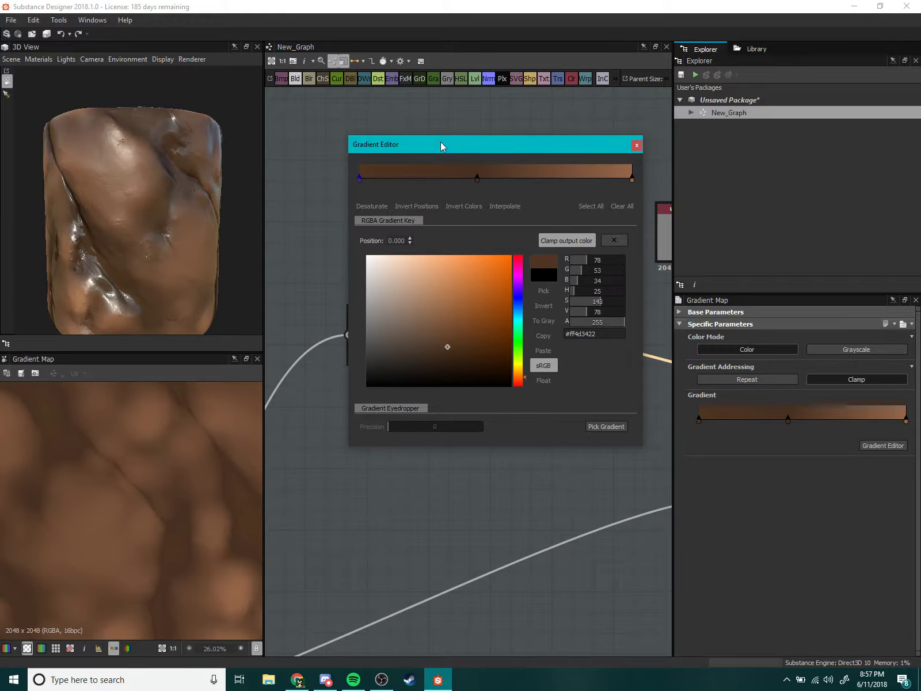
Tune the middle key to a medium brown in the colour square.
left_click_drag(440, 145, 401, 141)
left_click(437, 174)
left_click(428, 313)
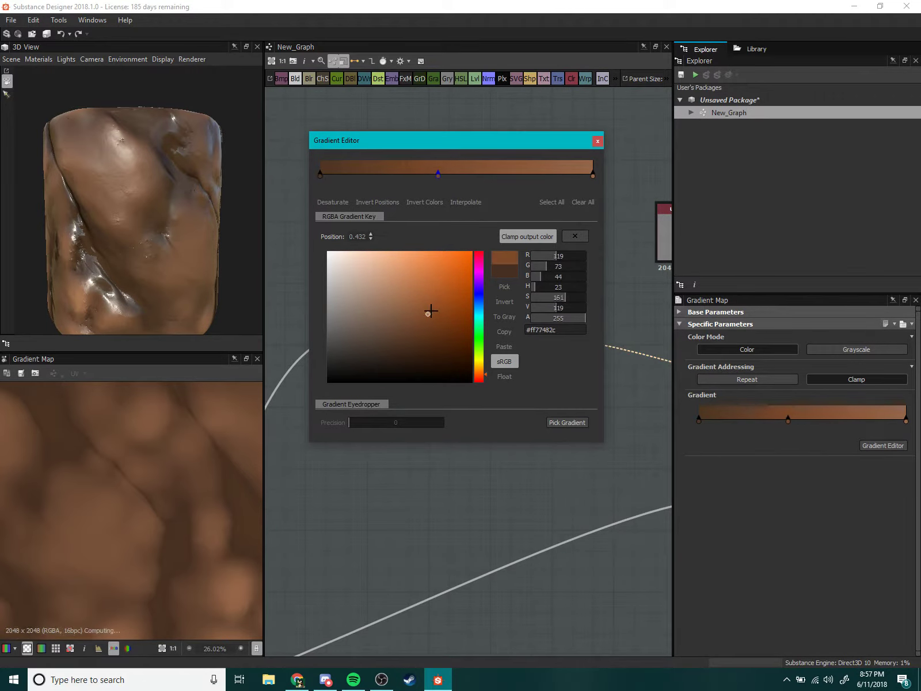
left_click(416, 323)
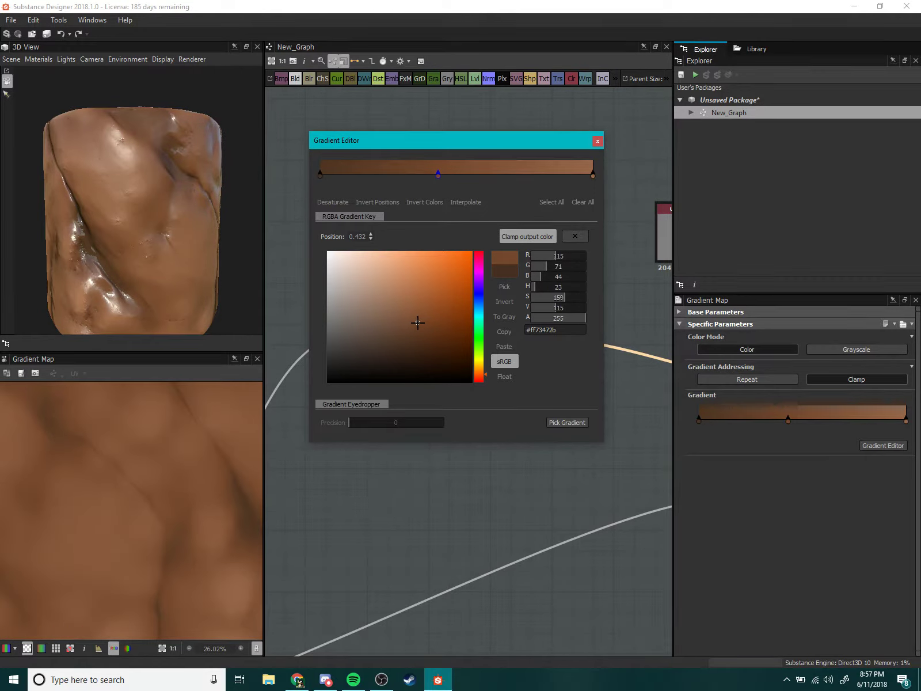
left_click(410, 315)
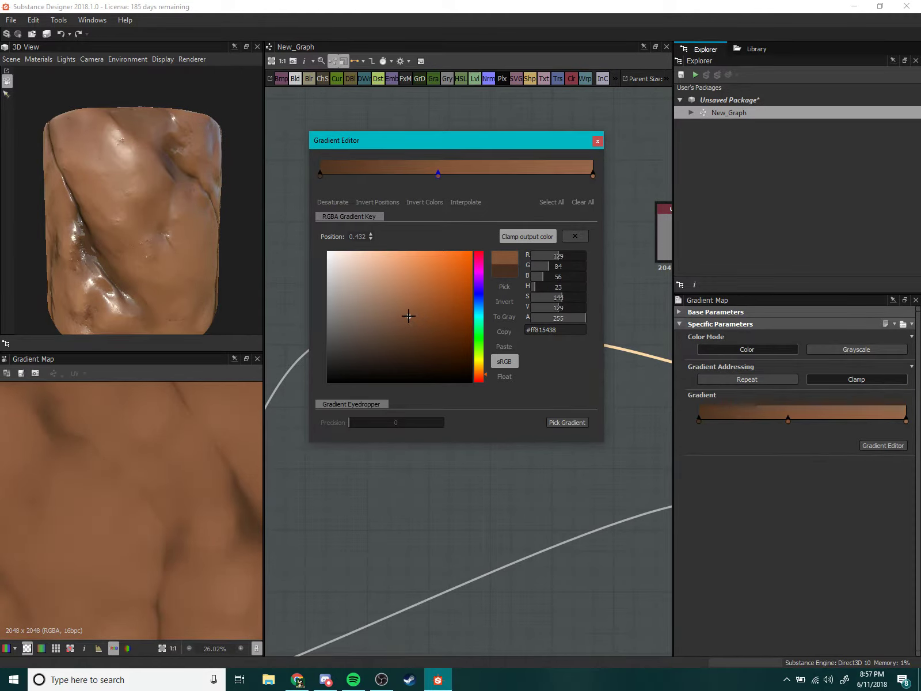
left_click(414, 321)
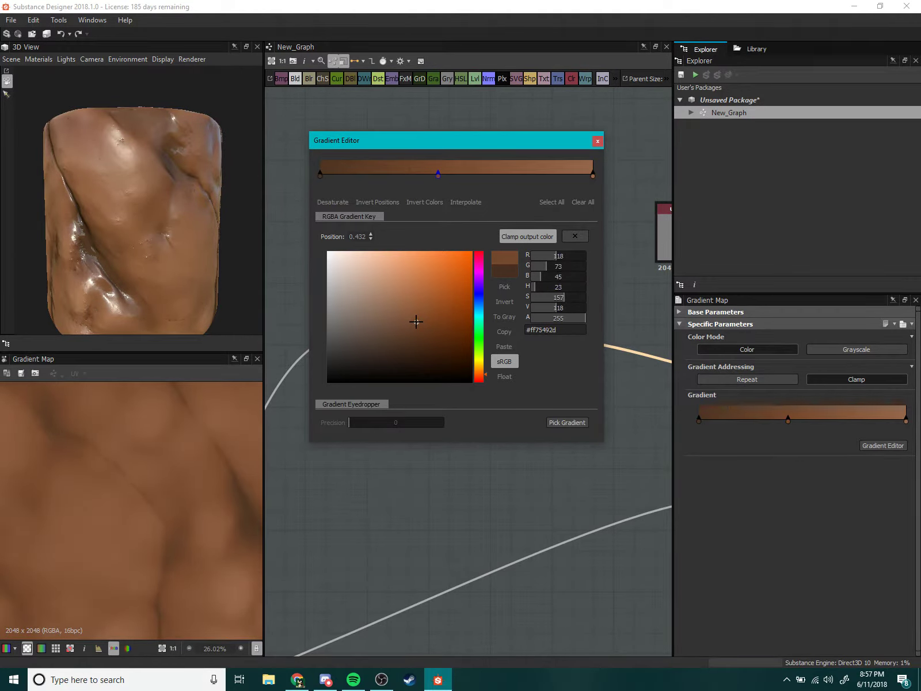
Brighten the end key's brown and set the 0.432 middle key to brown #7b5035.
left_click(320, 176)
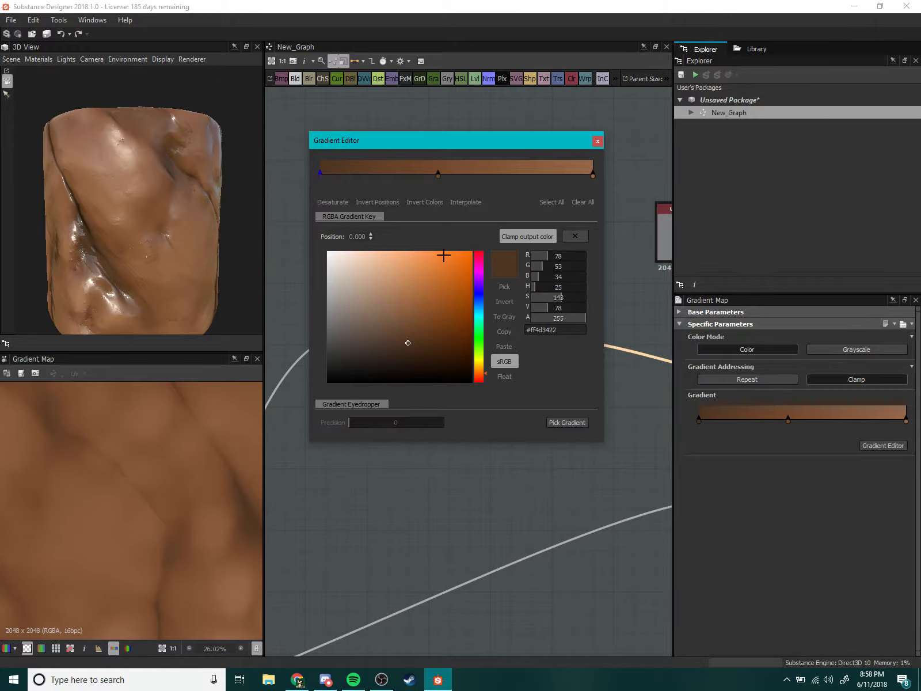
left_click(593, 175)
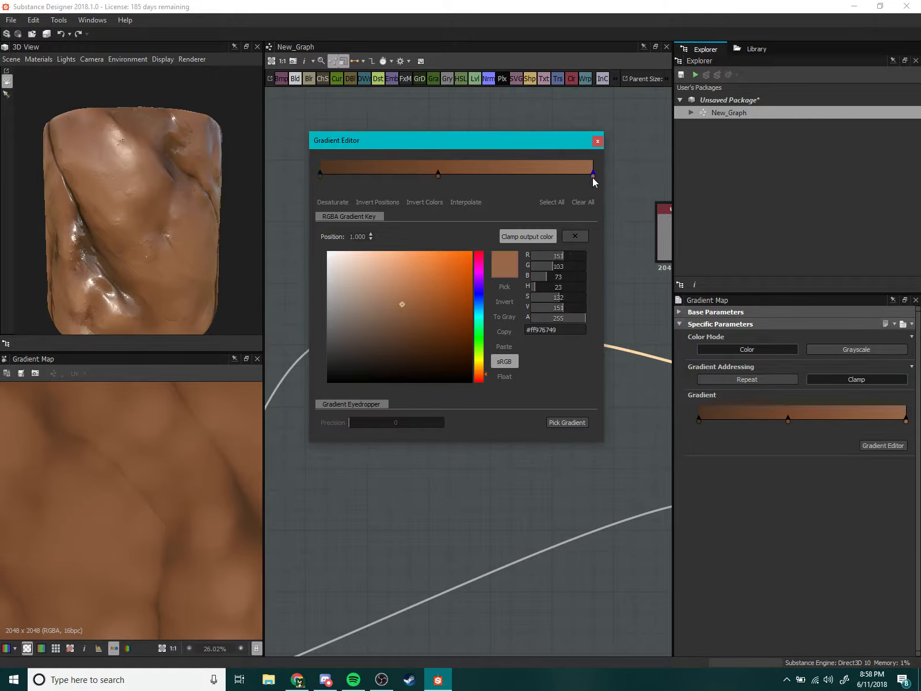
left_click_drag(402, 306, 410, 295)
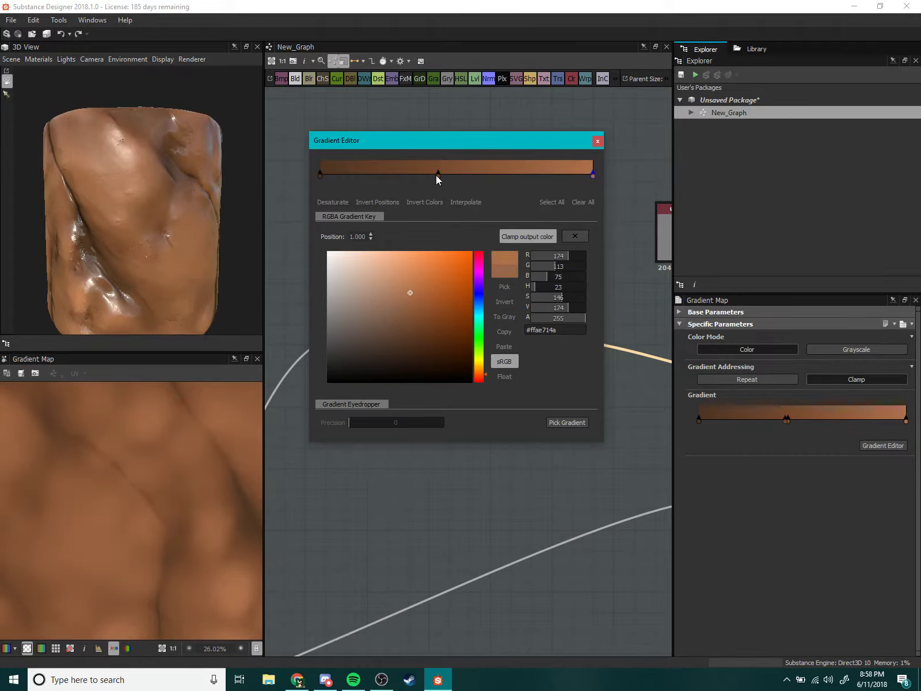
left_click(436, 175)
left_click(438, 175)
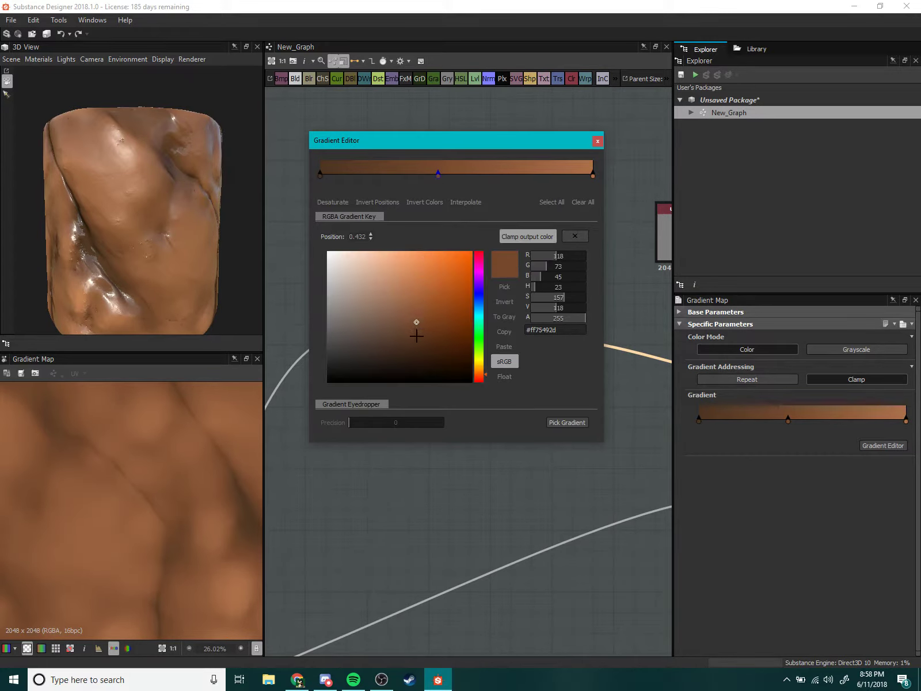
left_click_drag(416, 328, 409, 319)
Orbit the cylinder to check its brown surface, then close the Gradient Editor.
scroll(183, 269, "down", 2)
mouse_move(184, 269)
left_mouse_down()
mouse_move(195, 292)
mouse_move(162, 247)
mouse_move(131, 284)
mouse_move(206, 269)
mouse_move(146, 201)
mouse_move(166, 216)
mouse_move(119, 217)
mouse_move(146, 257)
mouse_move(167, 250)
mouse_move(140, 223)
mouse_move(158, 180)
mouse_move(148, 234)
mouse_move(169, 222)
mouse_move(169, 204)
left_mouse_up()
scroll(140, 224, "up", 3)
scroll(153, 254, "up", 3)
scroll(155, 231, "up", 3)
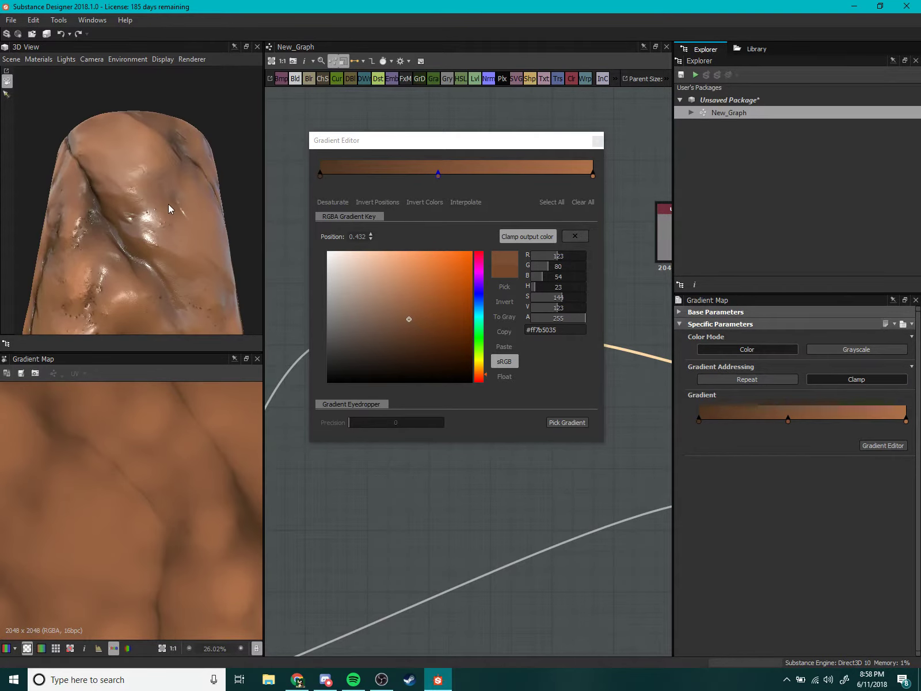
scroll(104, 240, "down", 3)
mouse_move(104, 240)
left_mouse_down()
mouse_move(76, 247)
mouse_move(201, 257)
mouse_move(151, 245)
mouse_move(111, 263)
mouse_move(199, 261)
mouse_move(429, 229)
left_mouse_up()
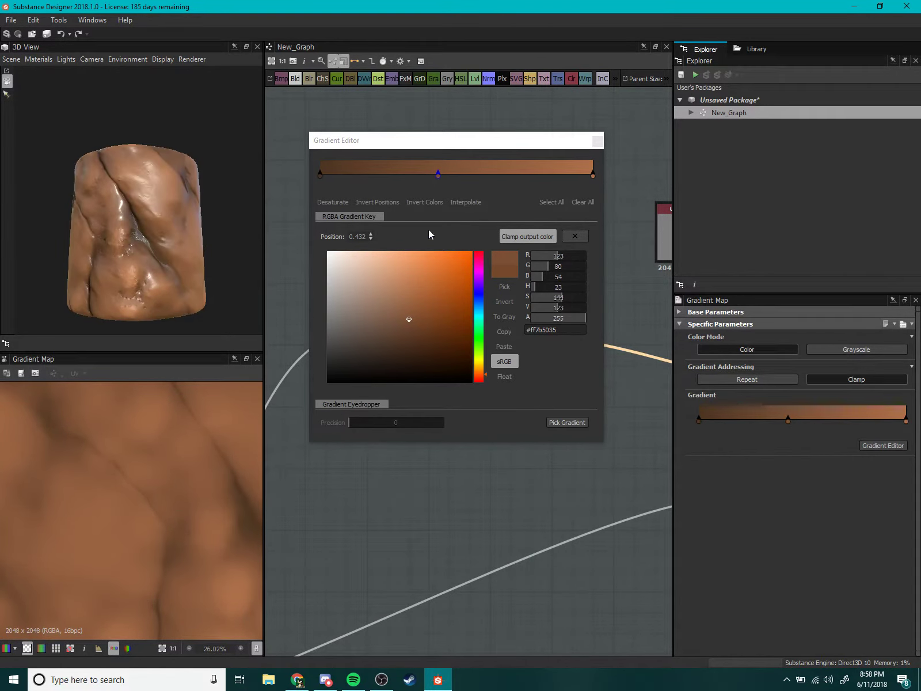
left_click_drag(407, 139, 361, 114)
left_click(552, 117)
scroll(494, 336, "up", 2)
Add a Blend node below the Small shapes frame and feed BnW Spots into it.
scroll(424, 329, "up", 2)
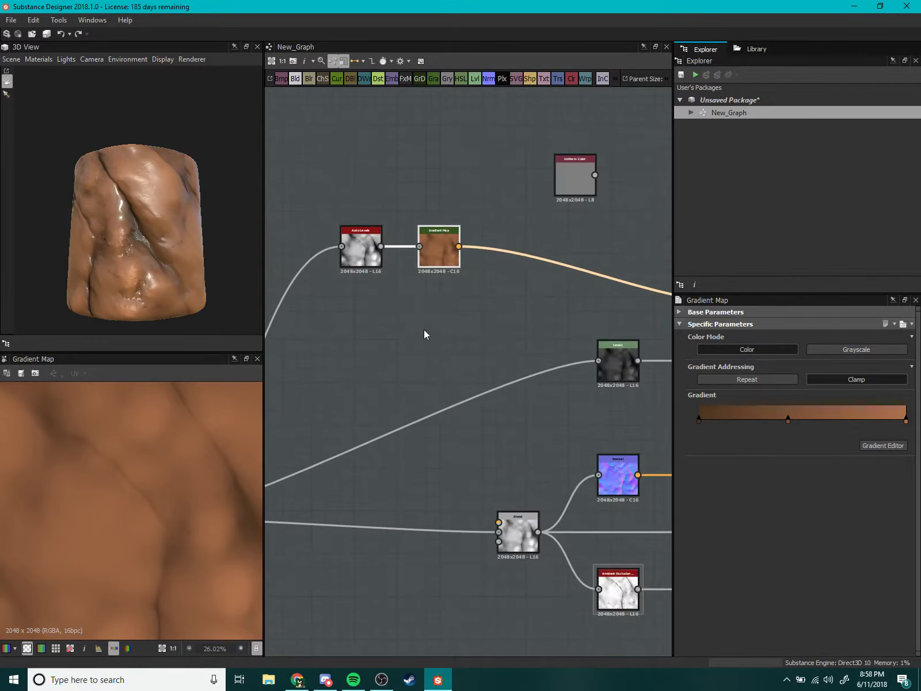
scroll(369, 286, "up", 2)
scroll(456, 283, "down", 1)
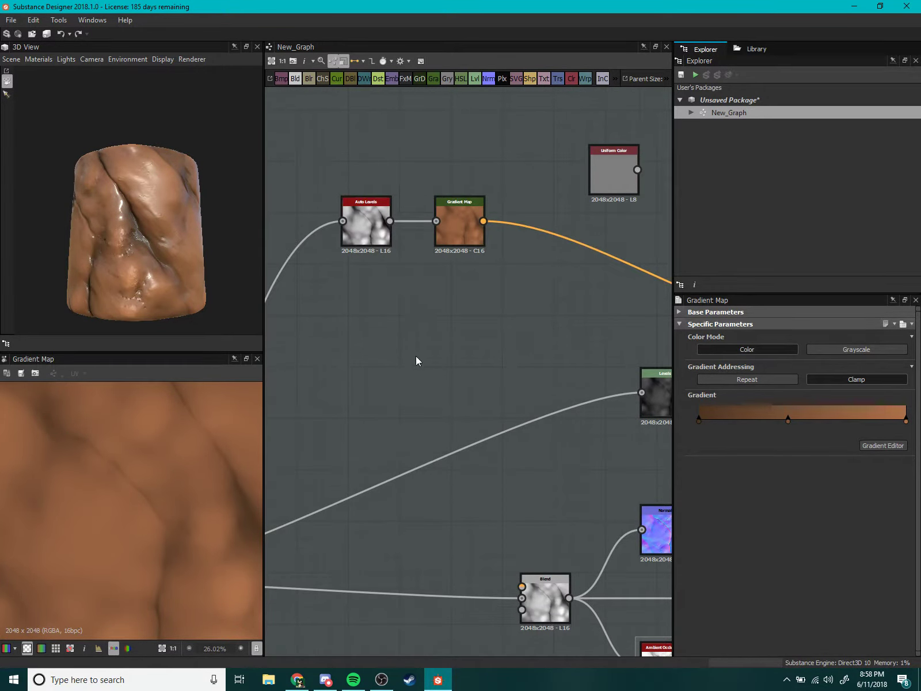
scroll(415, 356, "down", 3)
scroll(402, 387, "up", 1)
scroll(612, 242, "up", 1)
middle_click_drag(610, 243, 526, 321)
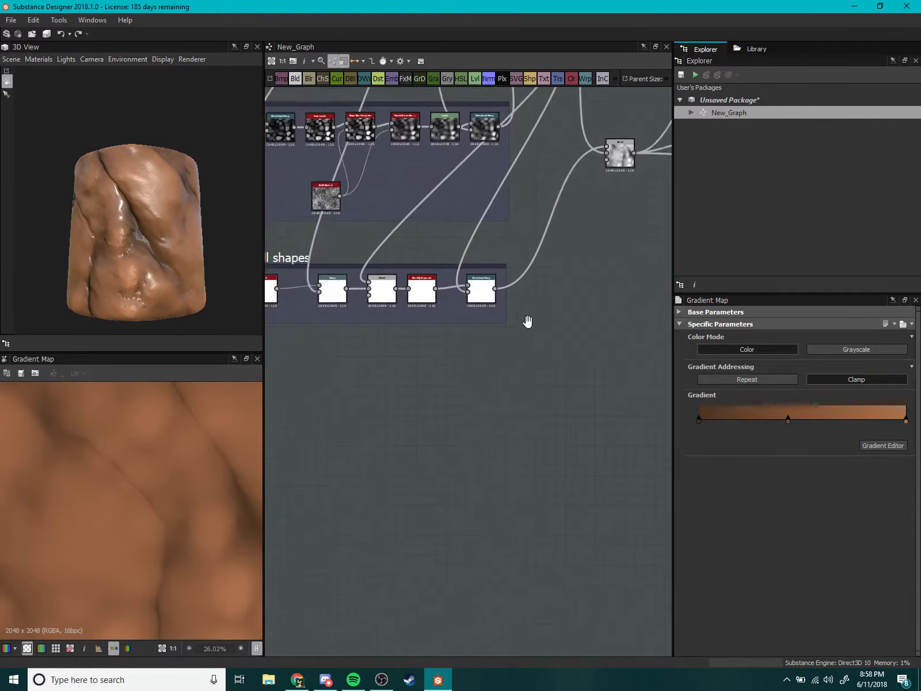
scroll(455, 366, "up", 2)
right_click(358, 388)
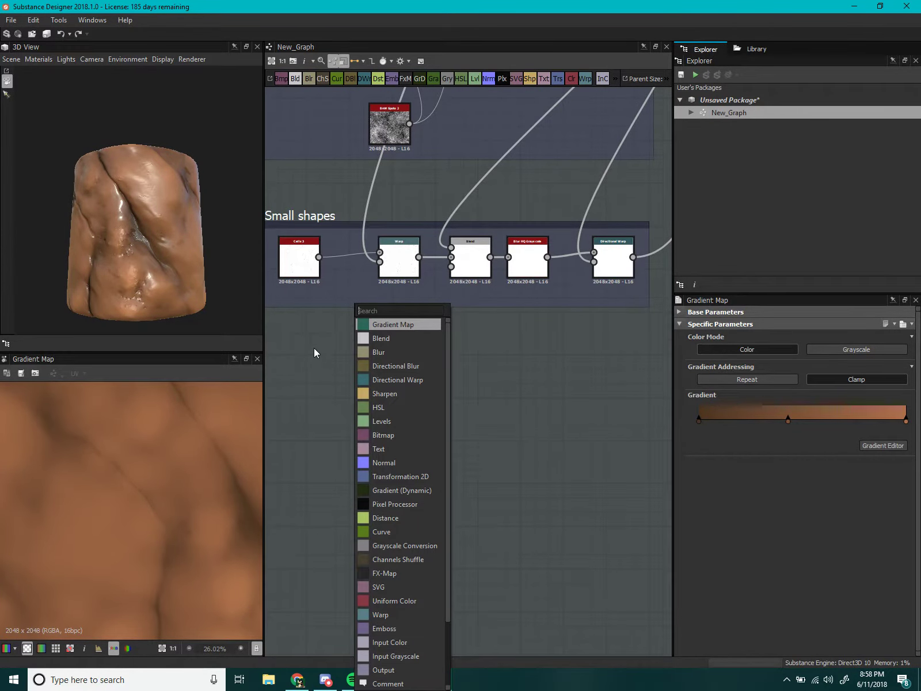
left_click(314, 347)
middle_click_drag(462, 347, 412, 401)
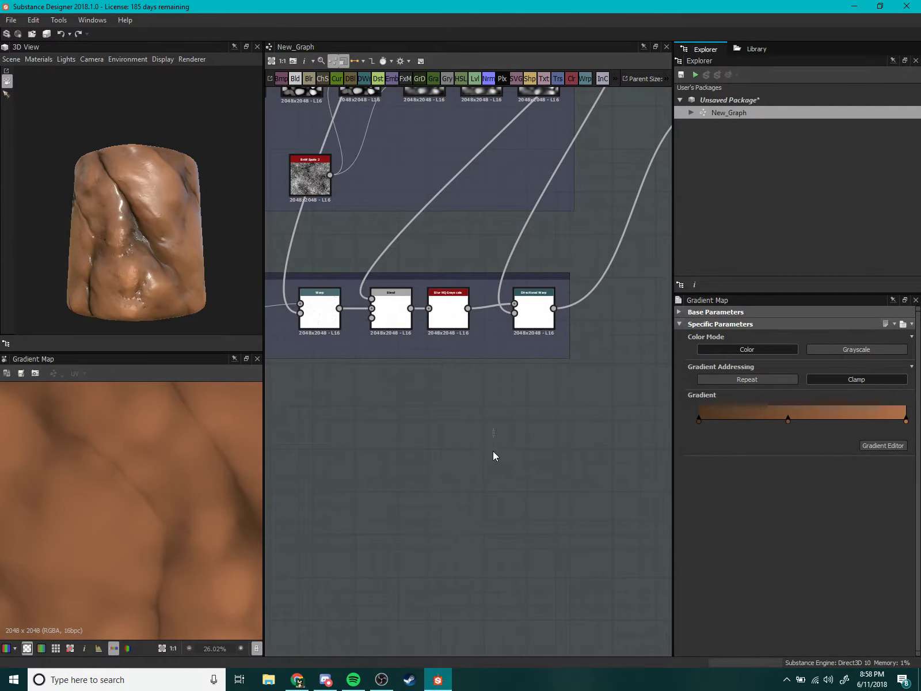
key("space")
left_click(531, 338)
middle_click_drag(543, 392, 563, 440)
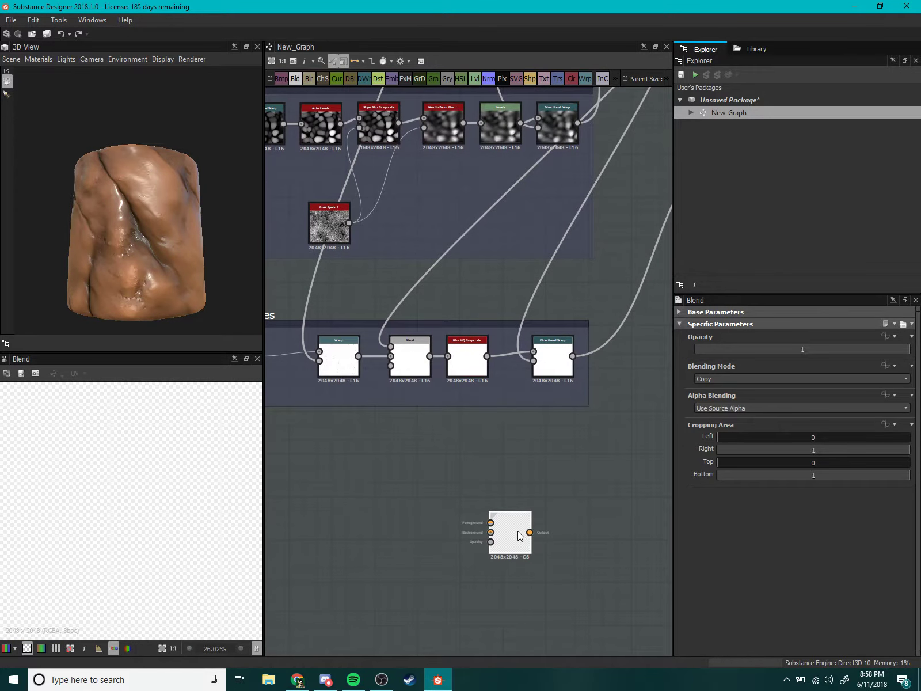
left_click_drag(504, 510, 581, 473)
left_click_drag(348, 223, 562, 479)
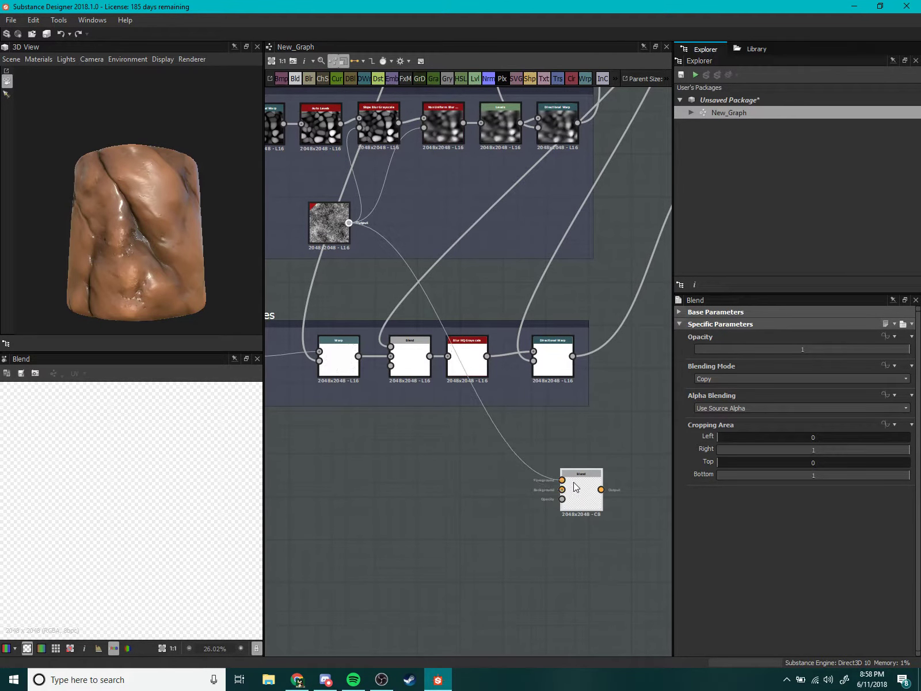
Connect the Big Shapes result to the new Blend and show its output in the 2D view.
scroll(495, 453, "down", 2)
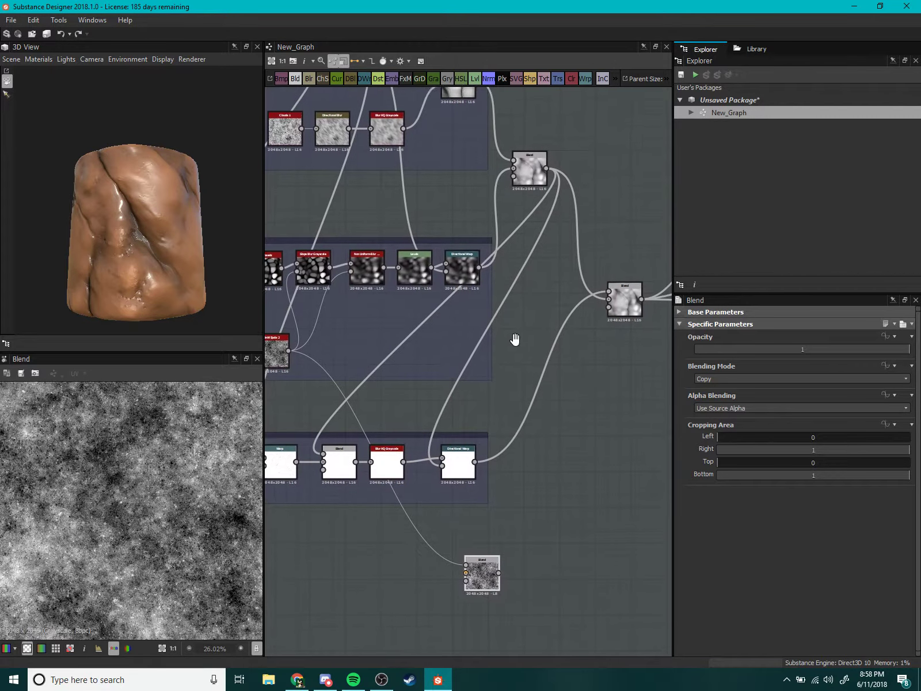
scroll(515, 346, "down", 2)
scroll(472, 363, "down", 1)
scroll(476, 280, "up", 2)
middle_click_drag(477, 281, 441, 246)
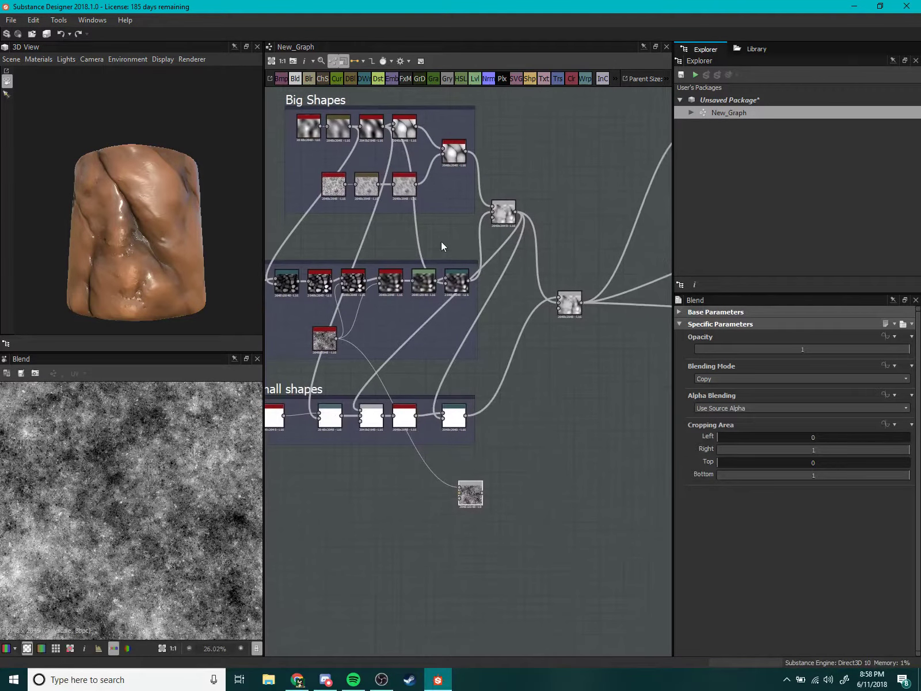
left_click_drag(381, 125, 459, 493)
scroll(522, 484, "up", 3)
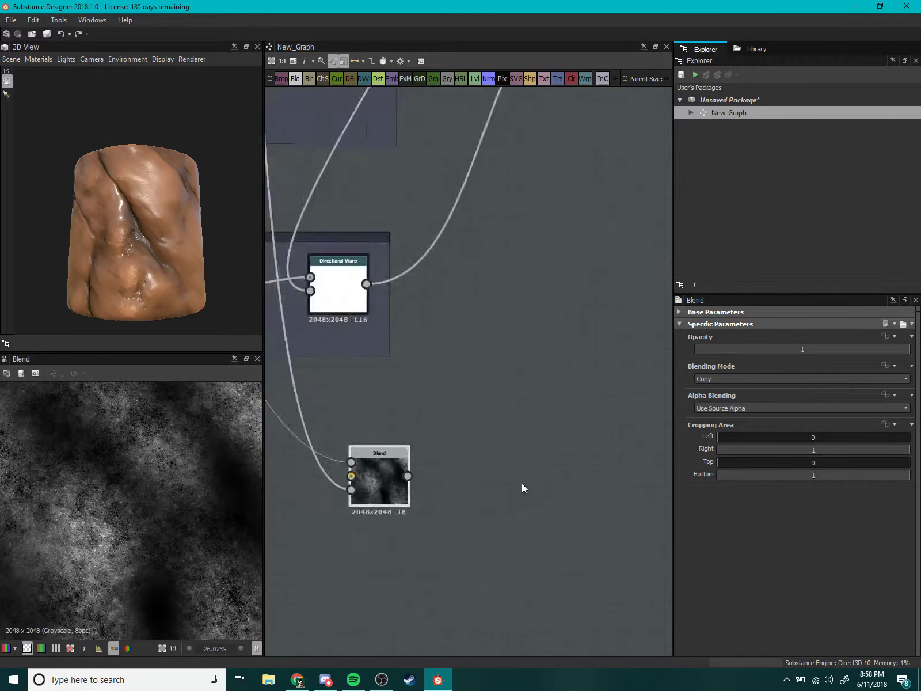
scroll(521, 484, "up", 2)
scroll(291, 482, "down", 2)
scroll(143, 531, "down", 3)
key("f")
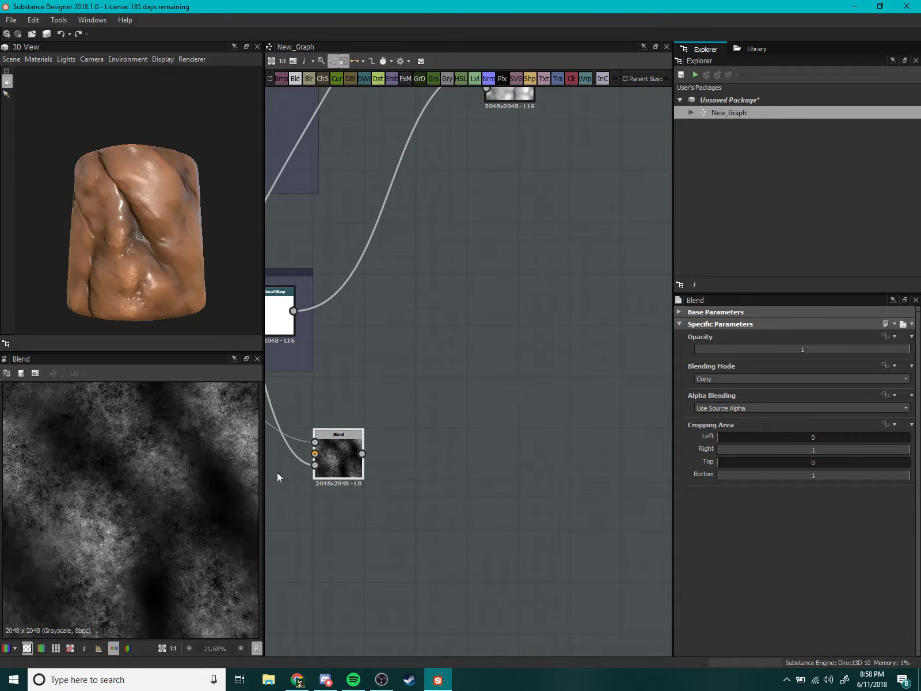
Move the grunge Blend node below the central Blend and bring up the node-insert list.
scroll(370, 443, "up", 1)
scroll(369, 443, "down", 2)
left_click_drag(417, 423, 404, 415)
scroll(409, 420, "up", 2)
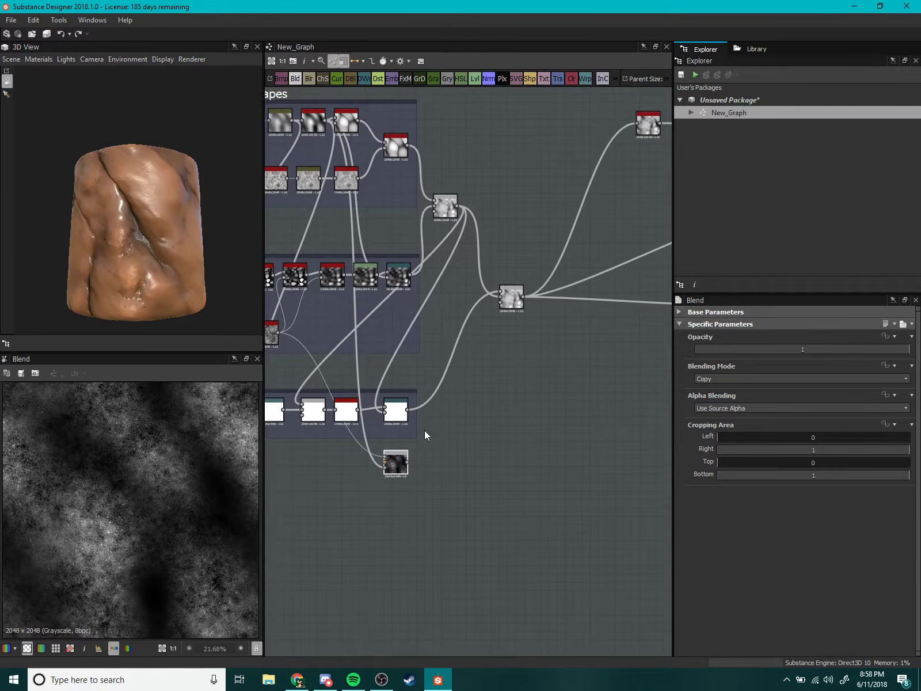
left_click_drag(408, 470, 502, 384)
scroll(474, 415, "up", 1)
scroll(474, 398, "up", 1)
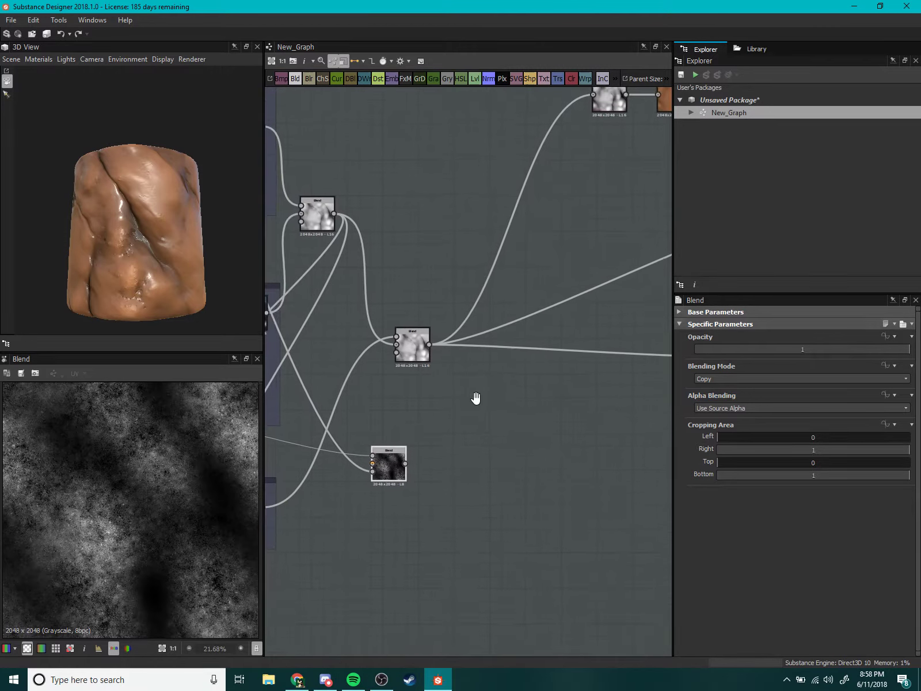
scroll(458, 397, "up", 1)
left_click_drag(399, 476, 399, 544)
middle_click_drag(463, 488, 424, 349)
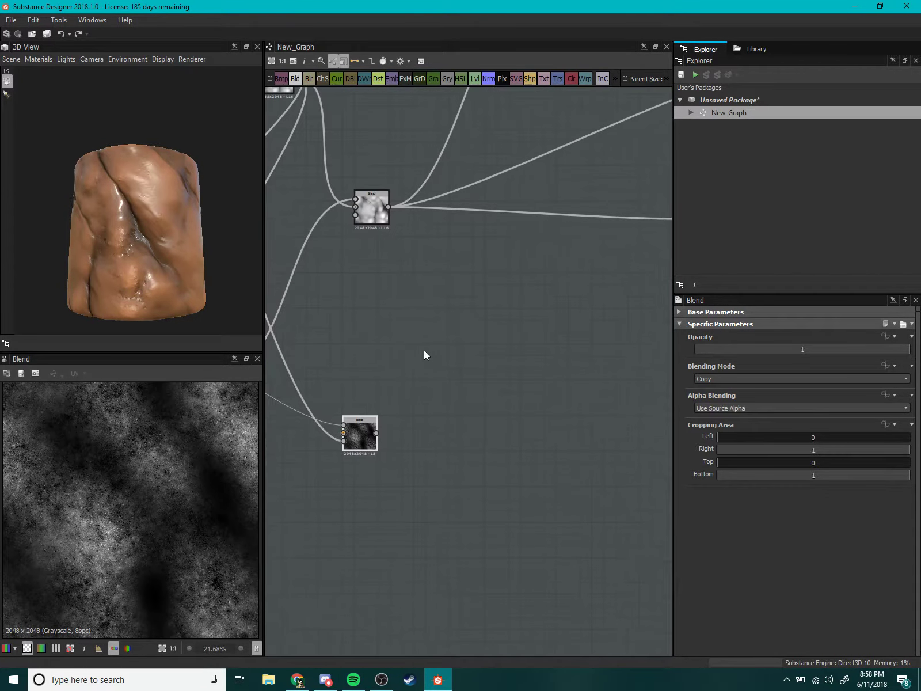
key("space")
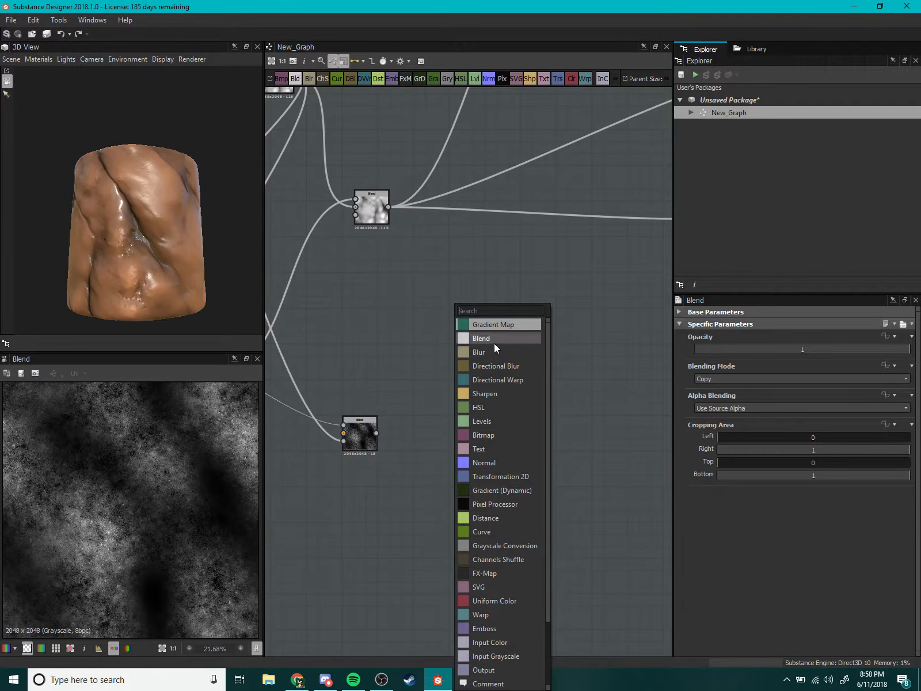
Add a Blend node fed by the L16 height Blend and grunge Blend, in Overlay mode.
left_click(494, 340)
scroll(419, 237, "up", 2)
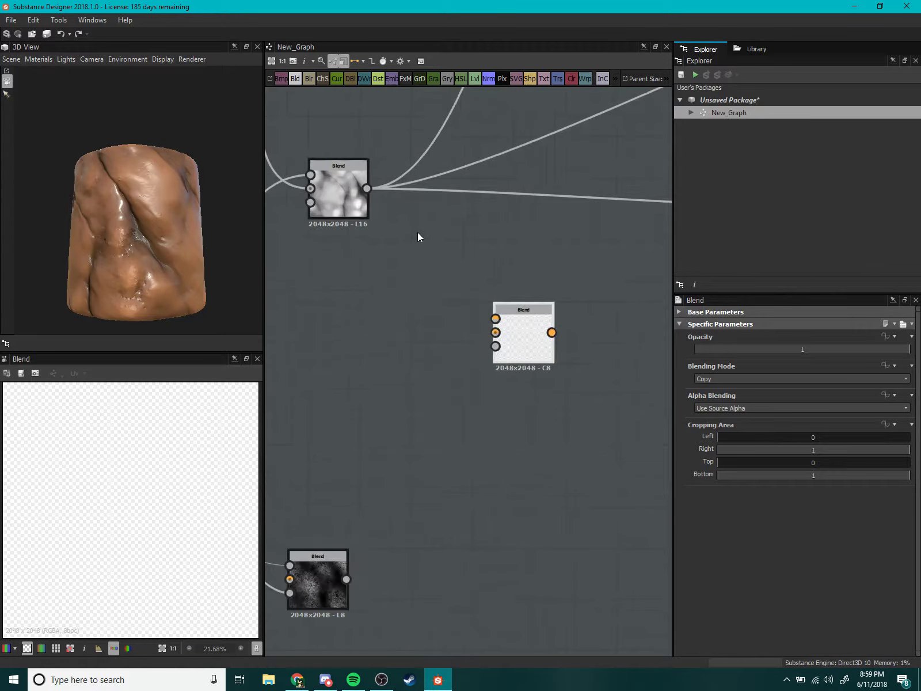
middle_click_drag(419, 238, 456, 261)
left_click_drag(567, 365, 505, 346)
left_click_drag(403, 212, 471, 348)
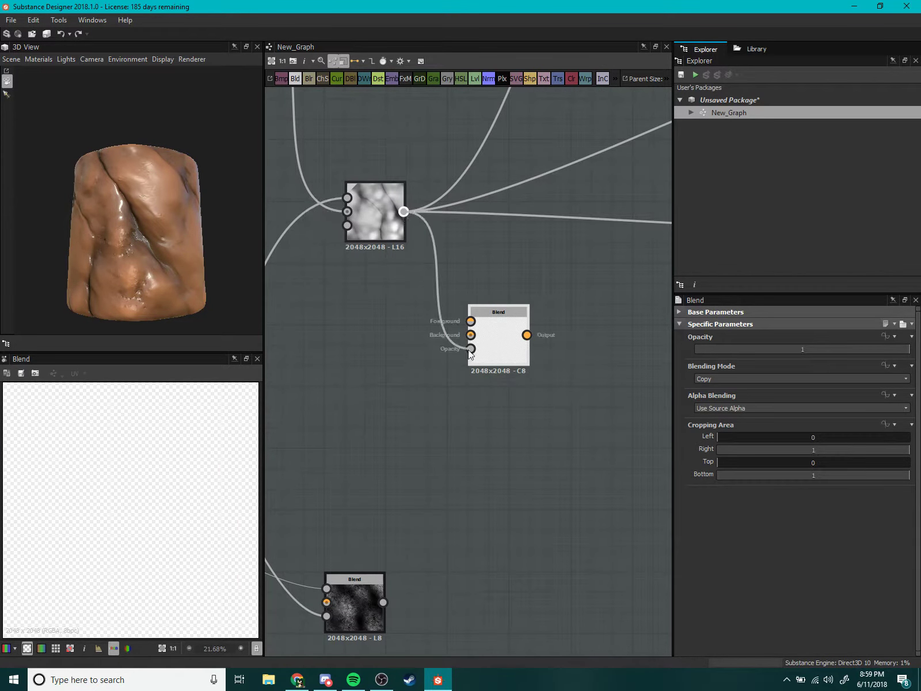
mouse_move(384, 602)
left_mouse_down()
mouse_move(470, 348)
mouse_move(492, 390)
left_mouse_up()
left_click(726, 381)
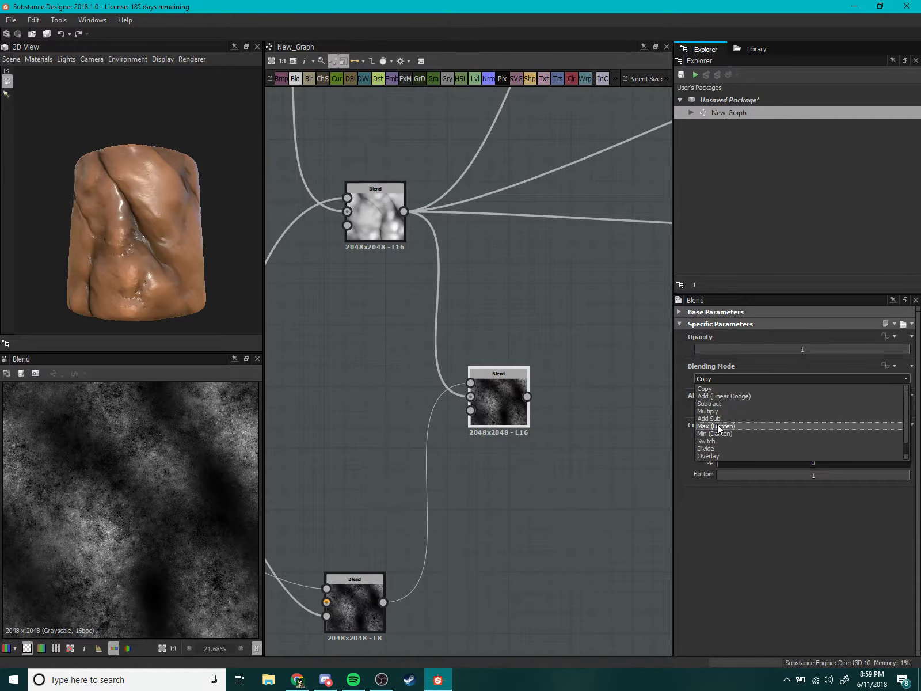
left_click(722, 455)
Lower the Overlay blend's opacity to 0.1.
scroll(144, 496, "down", 2)
scroll(122, 506, "up", 3)
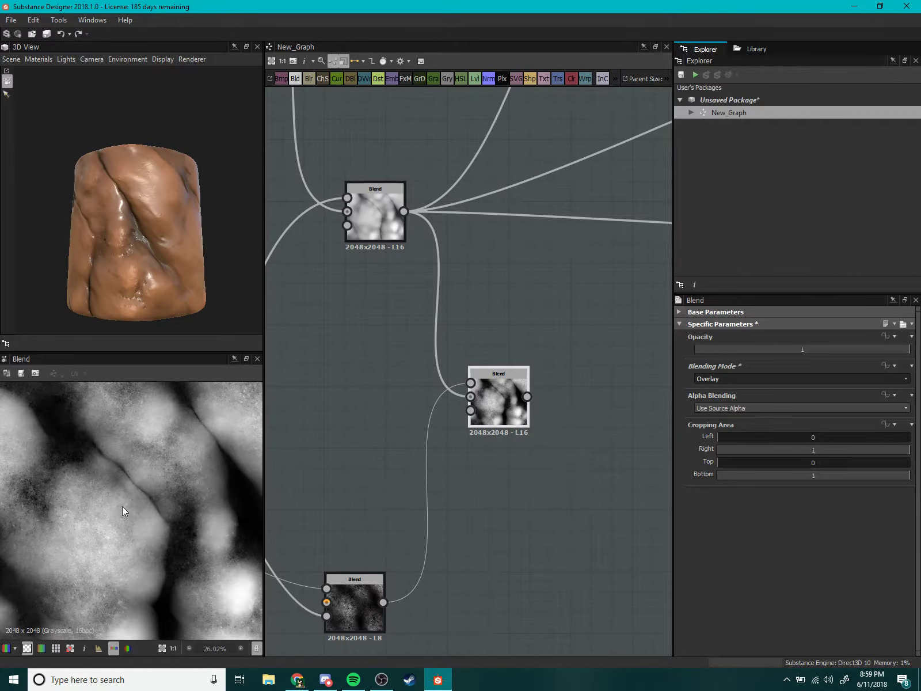
middle_click_drag(499, 442, 465, 530)
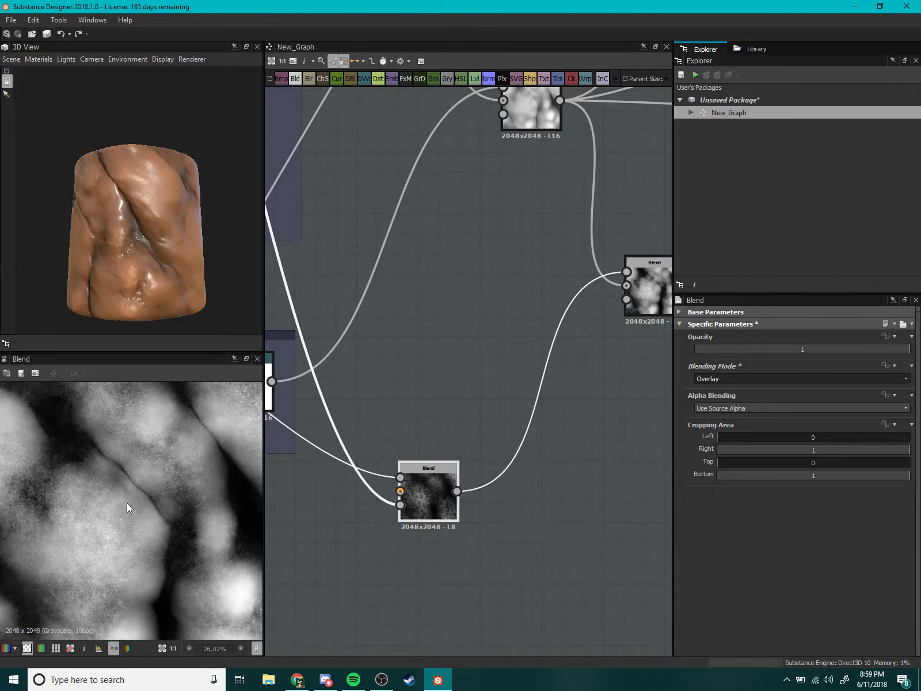
scroll(127, 502, "down", 2)
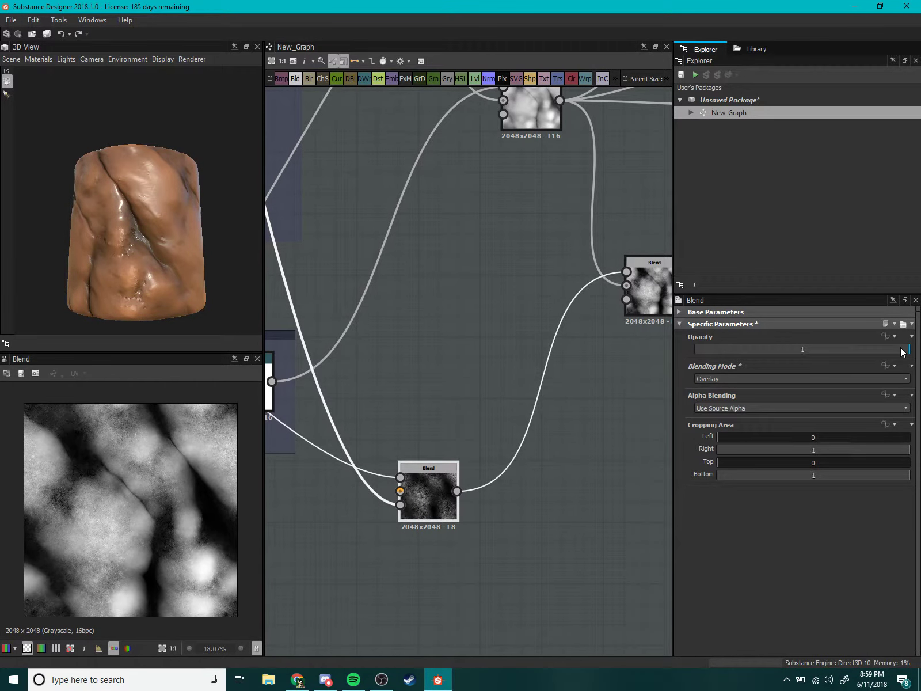
mouse_move(902, 351)
left_mouse_down()
mouse_move(847, 358)
mouse_move(909, 350)
left_mouse_up()
middle_click_drag(658, 455, 549, 426)
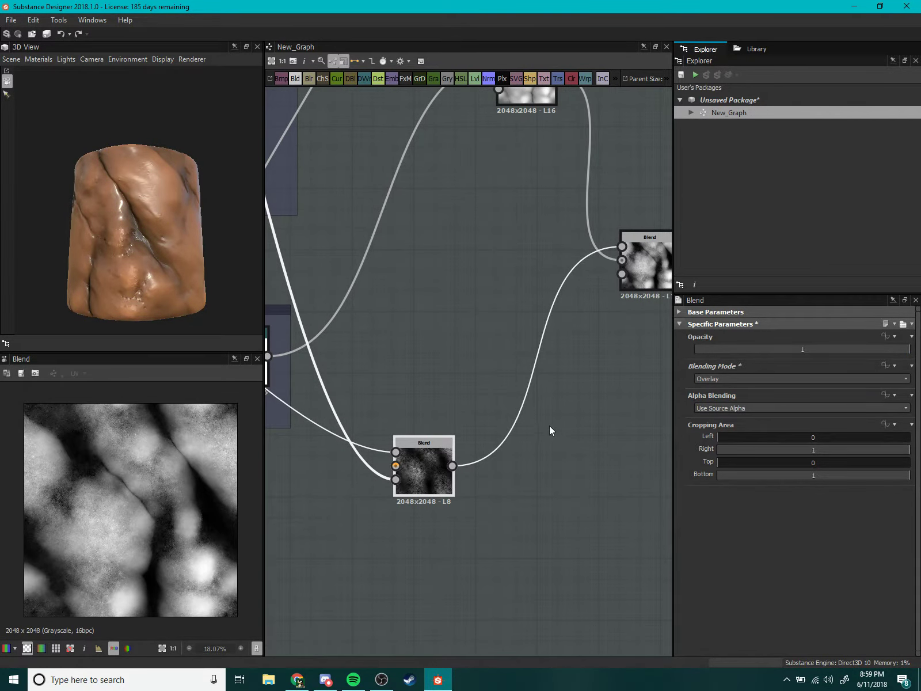
middle_click_drag(401, 481, 439, 476)
scroll(554, 402, "up", 2)
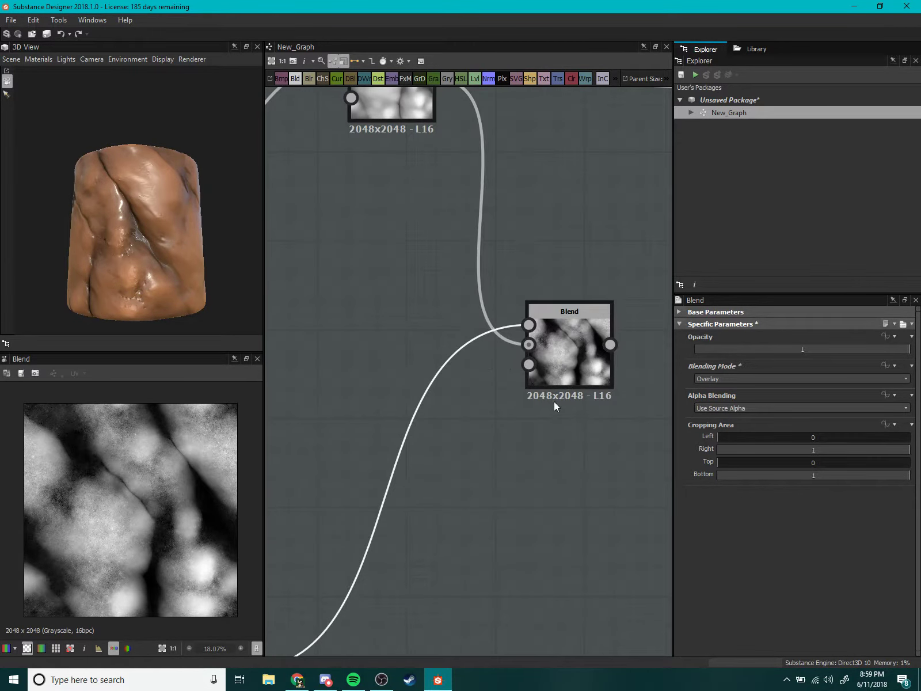
left_click_drag(860, 347, 716, 367)
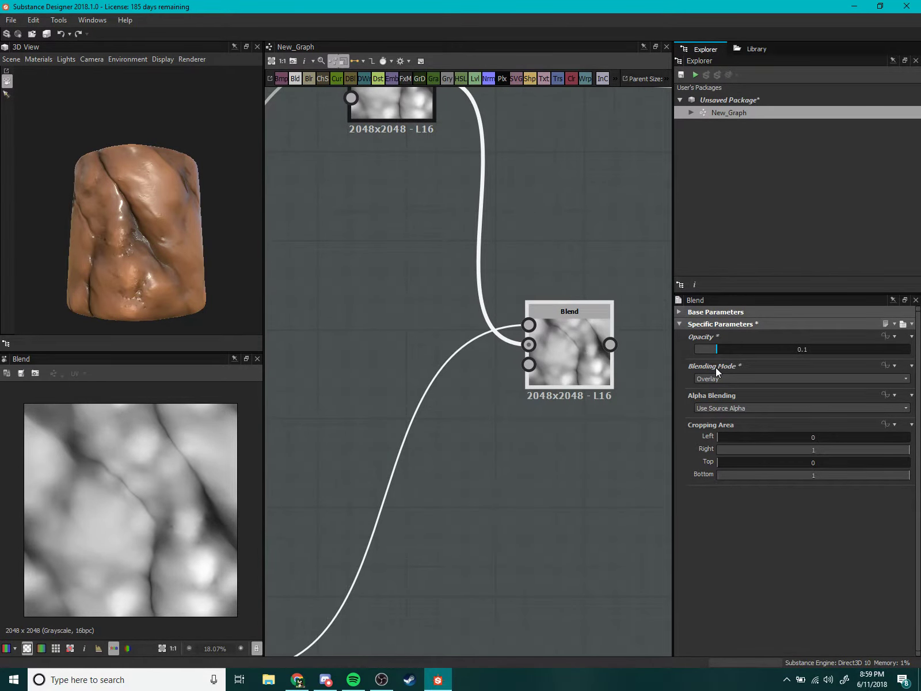
scroll(113, 544, "up", 1)
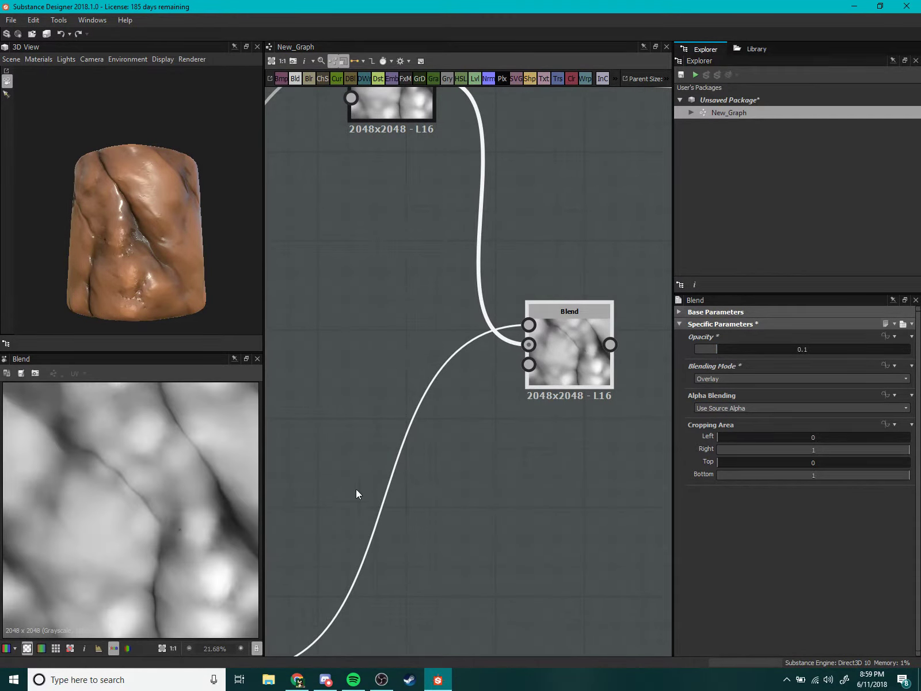
scroll(355, 489, "down", 2)
scroll(460, 461, "down", 2)
scroll(576, 402, "up", 2)
scroll(598, 391, "up", 1)
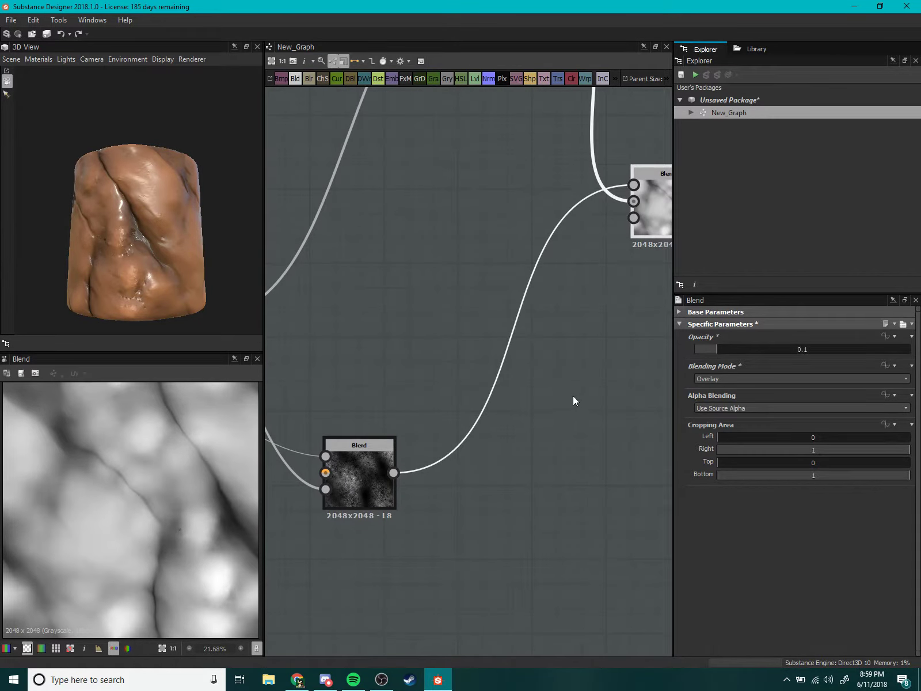
scroll(552, 392, "down", 2)
middle_click_drag(539, 391, 436, 502)
Place the new grunge Blend beside the first Blend and feed its output into the downstream height Blend.
left_click_drag(385, 582, 360, 487)
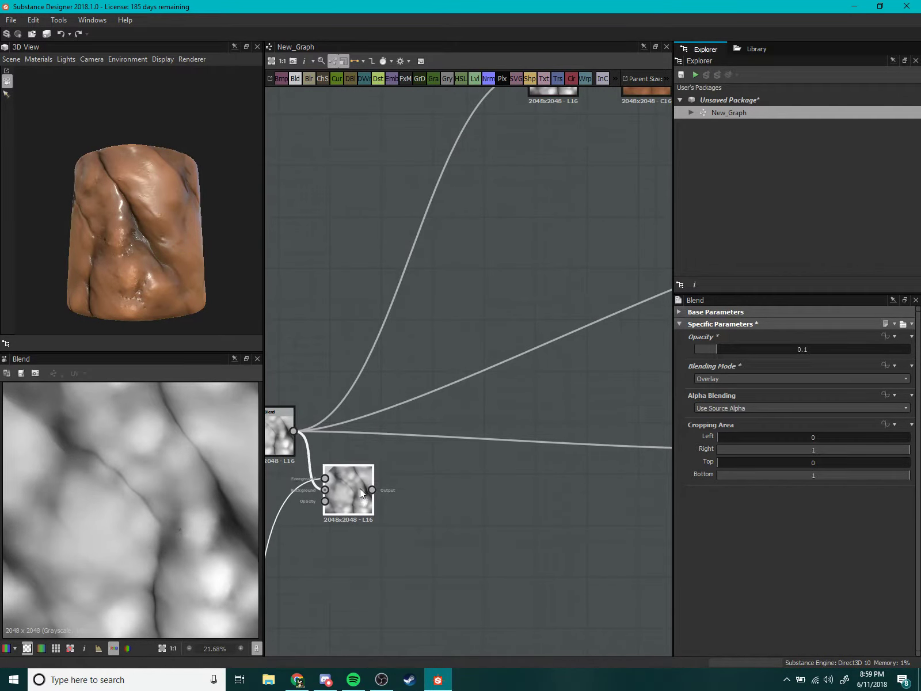
scroll(361, 488, "down", 2)
left_click_drag(395, 445, 397, 427)
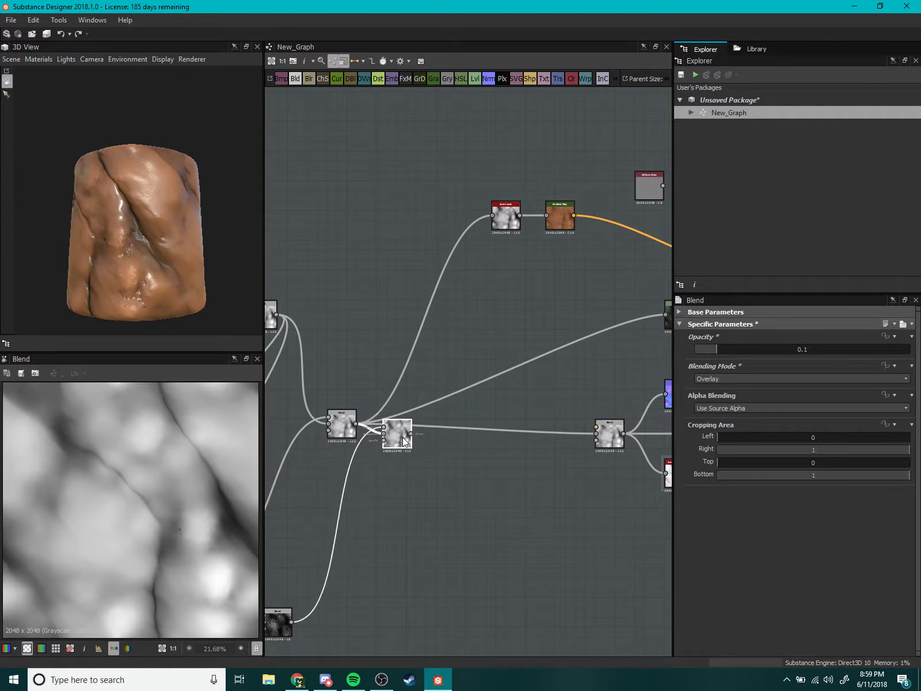
mouse_move(472, 421)
middle_mouse_down()
mouse_move(392, 436)
mouse_move(308, 428)
middle_mouse_up()
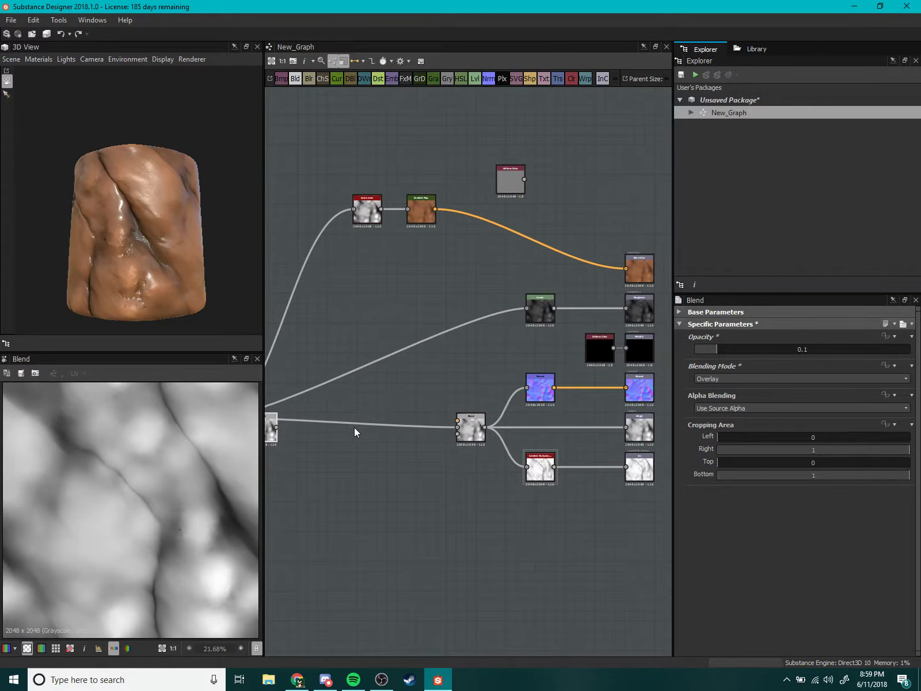
left_click_drag(456, 429, 491, 425)
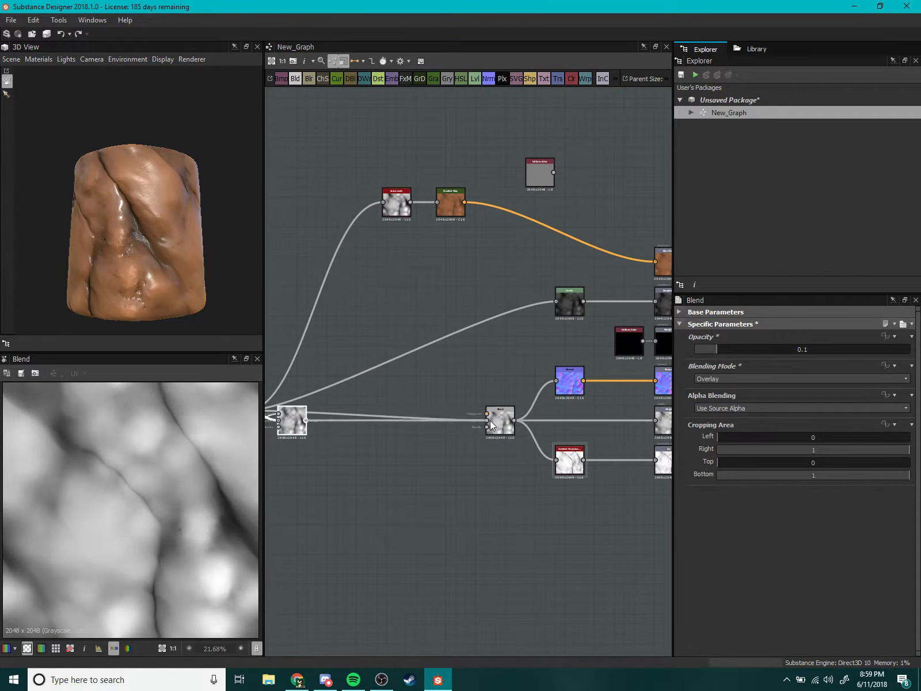
Orbit and zoom the 3D view to inspect the grunge detail on the cylinder.
scroll(145, 194, "up", 2)
scroll(146, 194, "up", 2)
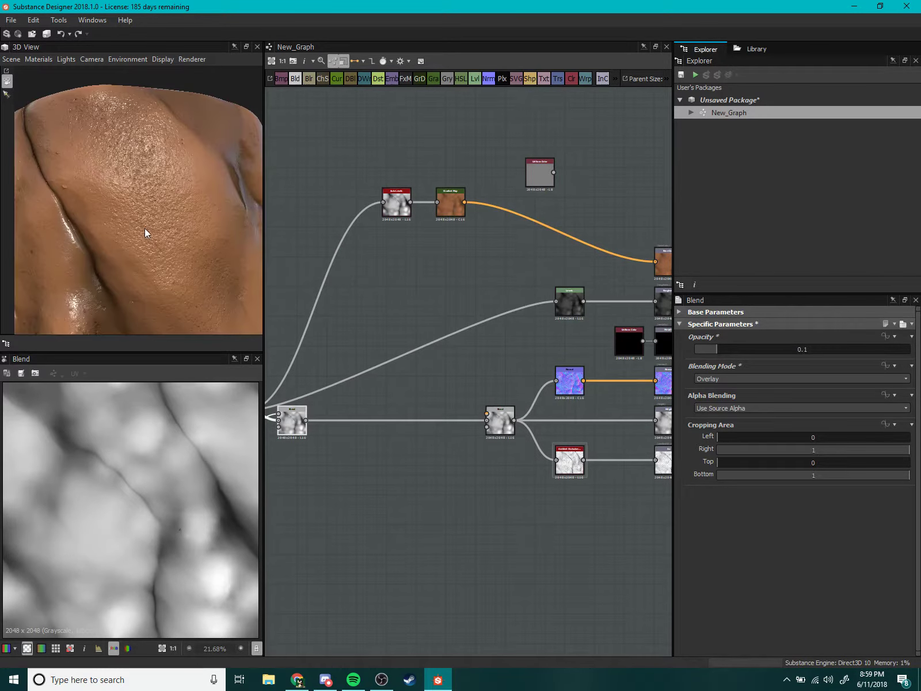
scroll(146, 194, "up", 2)
mouse_move(145, 195)
left_mouse_down()
mouse_move(104, 167)
mouse_move(170, 220)
mouse_move(177, 249)
mouse_move(188, 225)
mouse_move(138, 249)
mouse_move(136, 216)
mouse_move(164, 228)
mouse_move(107, 191)
mouse_move(150, 206)
mouse_move(165, 294)
mouse_move(194, 258)
mouse_move(151, 246)
left_mouse_up()
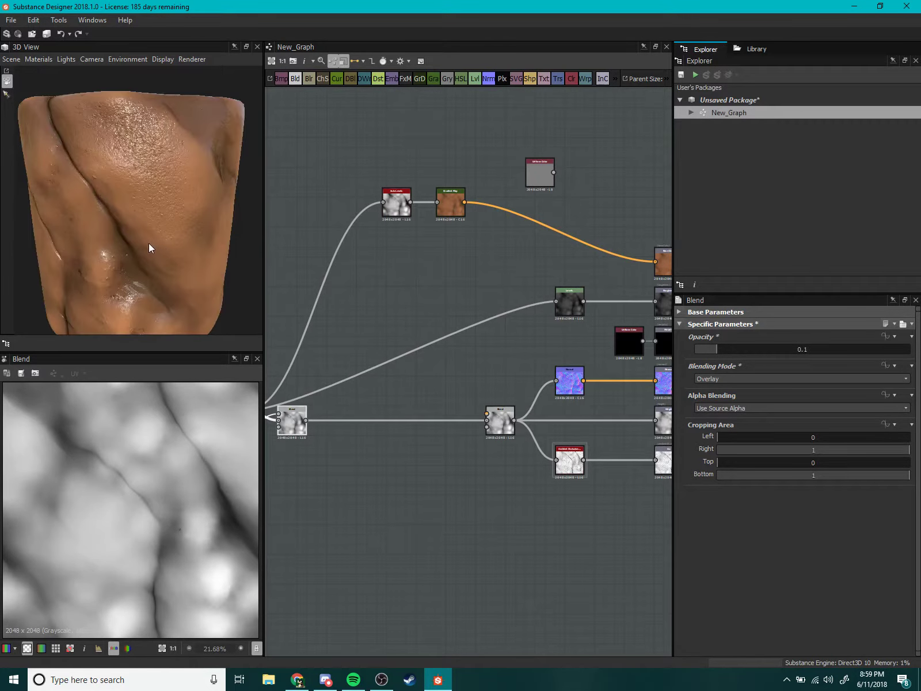
scroll(355, 342, "down", 4)
scroll(354, 341, "down", 1)
scroll(147, 196, "down", 3)
mouse_move(147, 196)
left_mouse_down()
mouse_move(52, 207)
mouse_move(205, 211)
mouse_move(150, 230)
left_mouse_up()
scroll(150, 233, "up", 2)
scroll(298, 332, "up", 3)
scroll(465, 309, "up", 3)
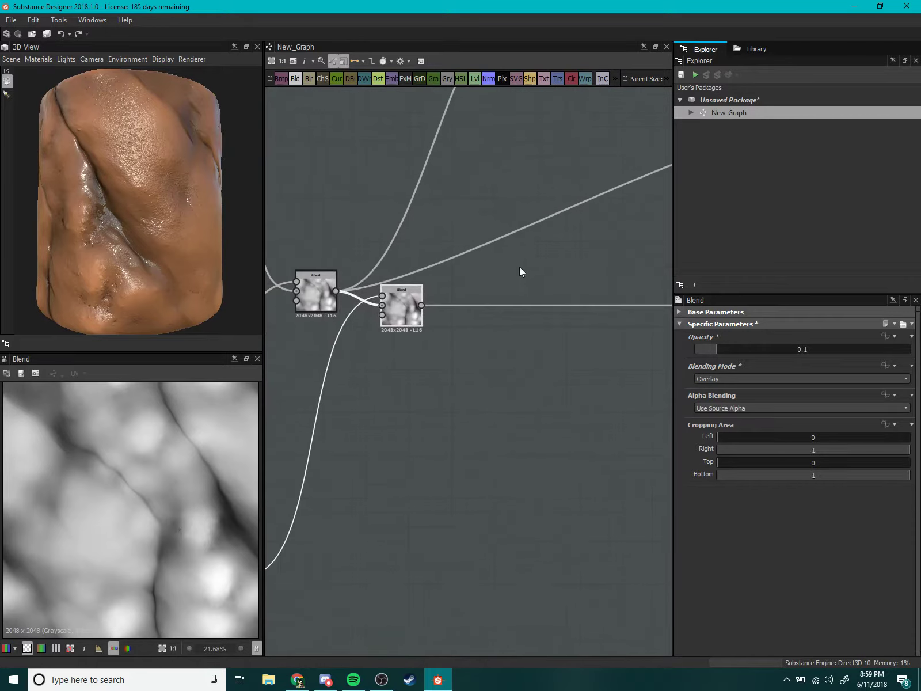
scroll(408, 289, "down", 3)
Connect the new Blend's output to the AutoLevels input of the colour chain.
mouse_move(494, 251)
middle_mouse_down()
mouse_move(358, 353)
mouse_move(355, 336)
middle_mouse_up()
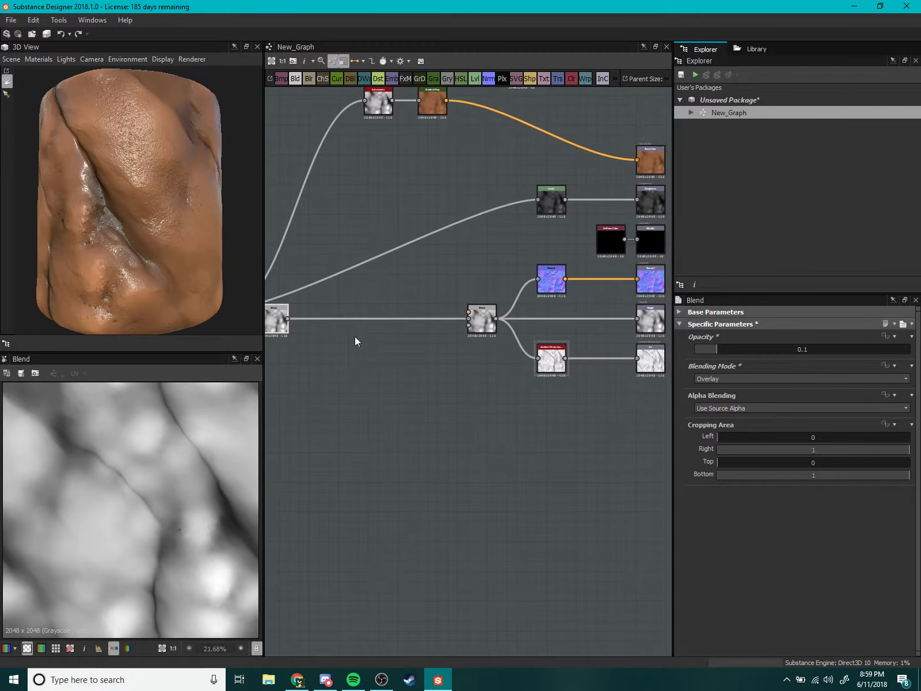
middle_click_drag(322, 235, 394, 233)
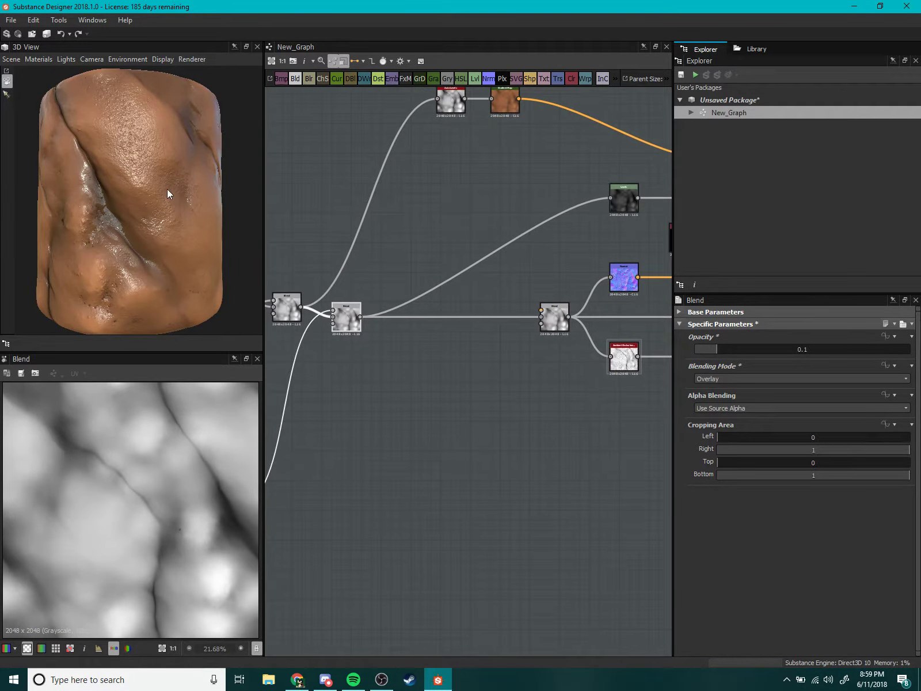
scroll(164, 187, "up", 3)
left_click_drag(162, 188, 170, 208)
middle_click_drag(284, 174, 344, 236)
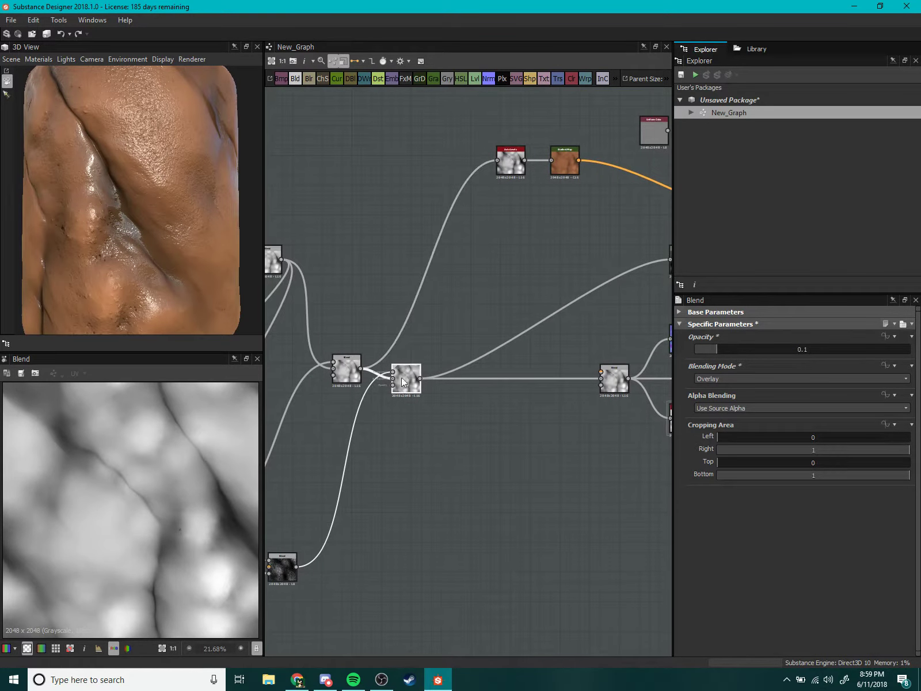
middle_click_drag(407, 380, 395, 426)
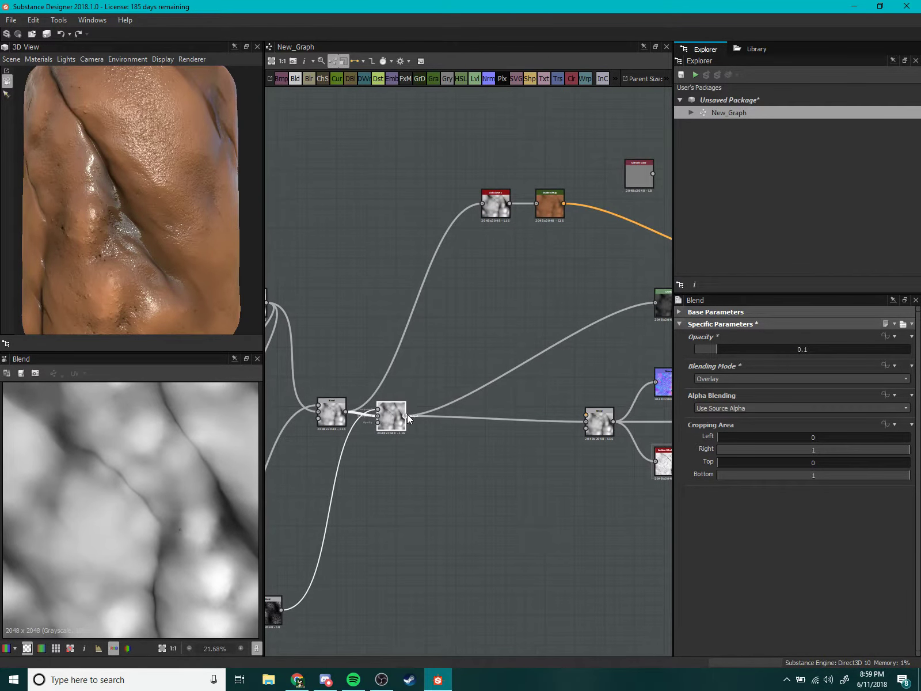
left_click_drag(405, 416, 482, 203)
Zoom and orbit around the cylinder to inspect the speckled grain on the crack's other side.
scroll(156, 173, "down", 3)
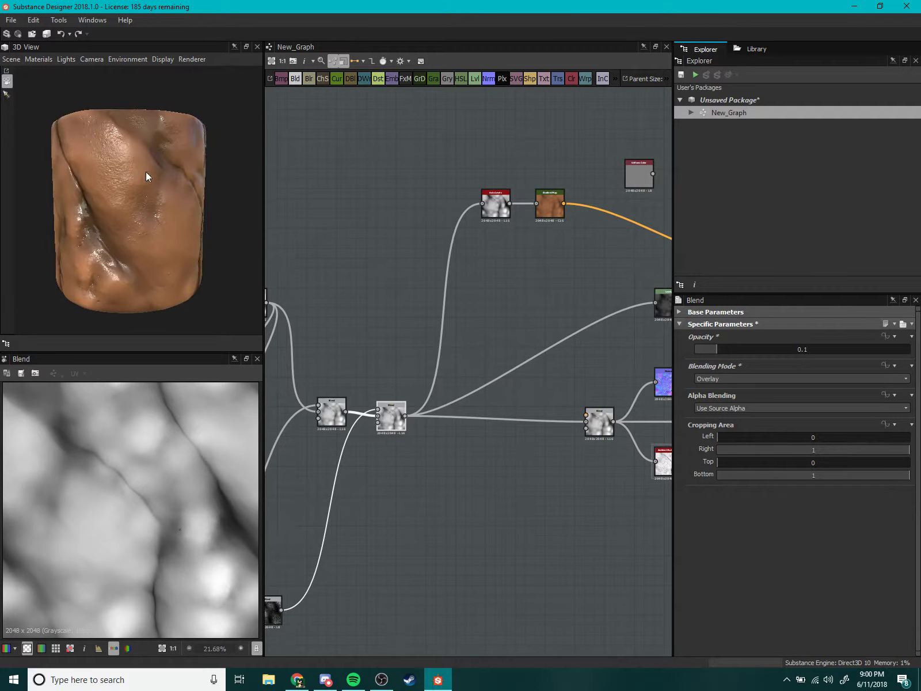
scroll(141, 178, "up", 4)
scroll(140, 180, "up", 2)
scroll(141, 185, "down", 2)
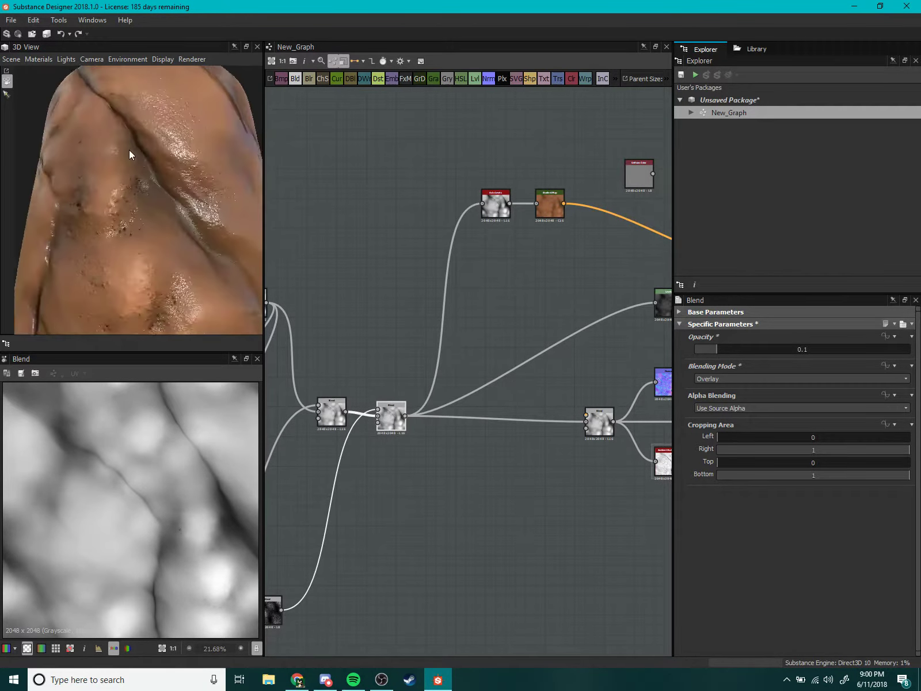
scroll(127, 150, "down", 3)
scroll(174, 205, "up", 2)
scroll(93, 232, "down", 3)
scroll(92, 232, "up", 2)
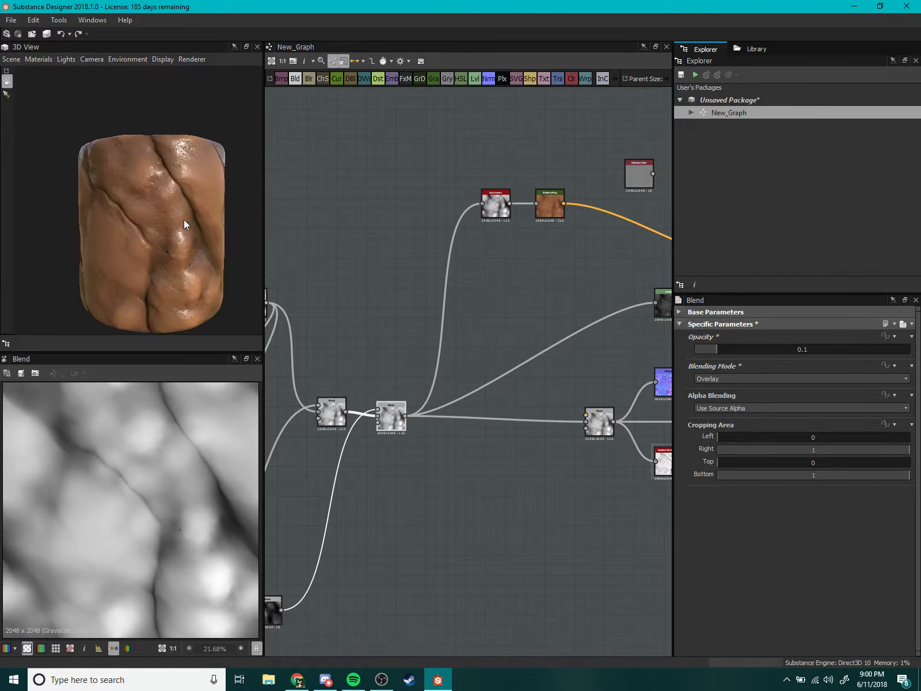
left_click_drag(115, 223, 154, 206)
scroll(154, 206, "up", 3)
scroll(158, 181, "down", 3)
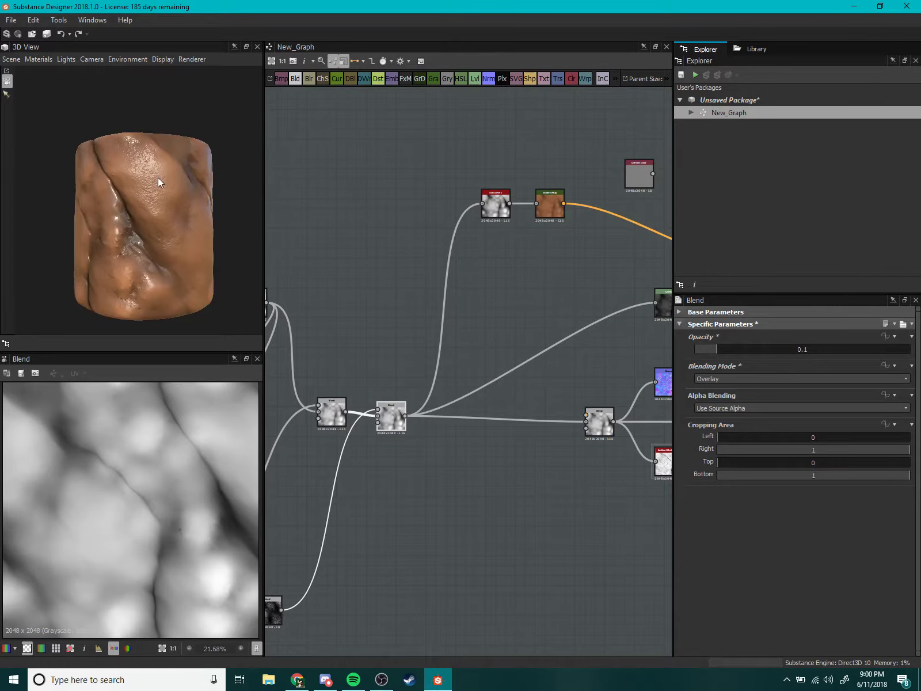
scroll(167, 172, "up", 2)
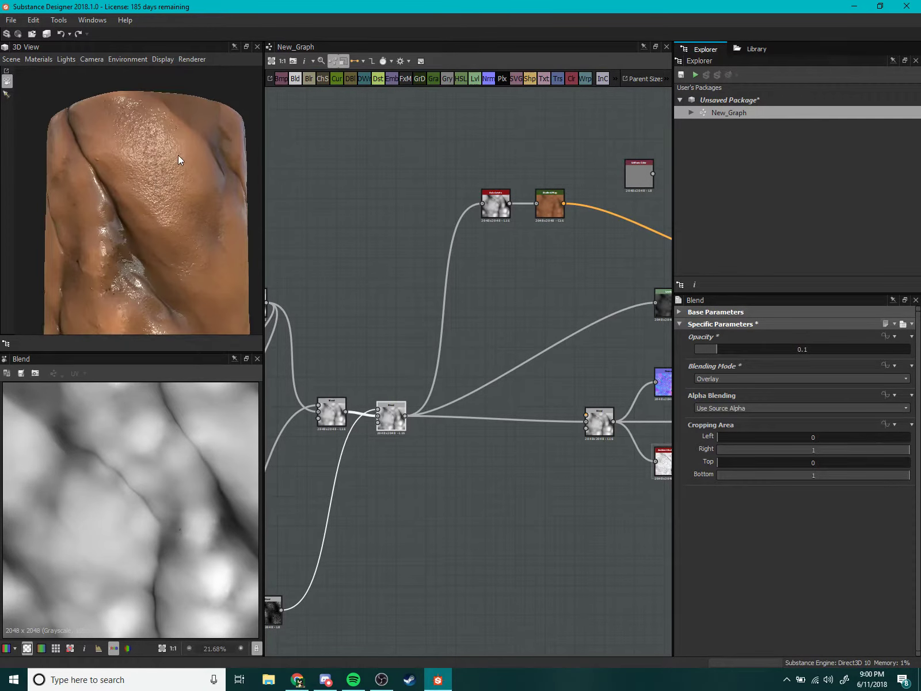
scroll(133, 200, "down", 2)
scroll(149, 200, "up", 2)
scroll(149, 200, "up", 2)
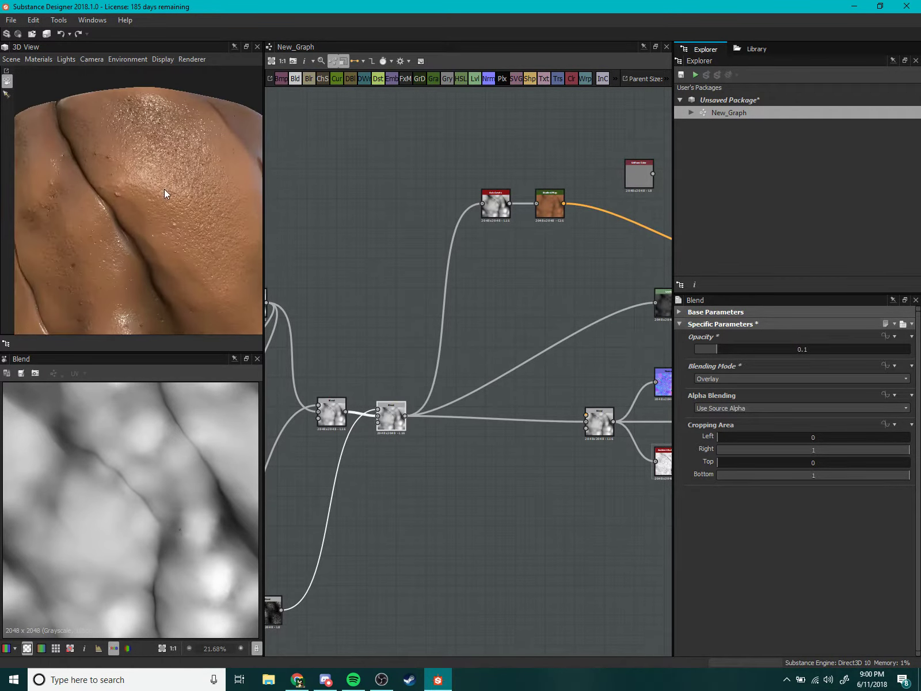
scroll(165, 192, "down", 3)
scroll(390, 247, "up", 2)
scroll(481, 274, "up", 2)
Set the grunge Blend's opacity down from 1 to 0.33.
middle_click_drag(481, 274, 473, 280)
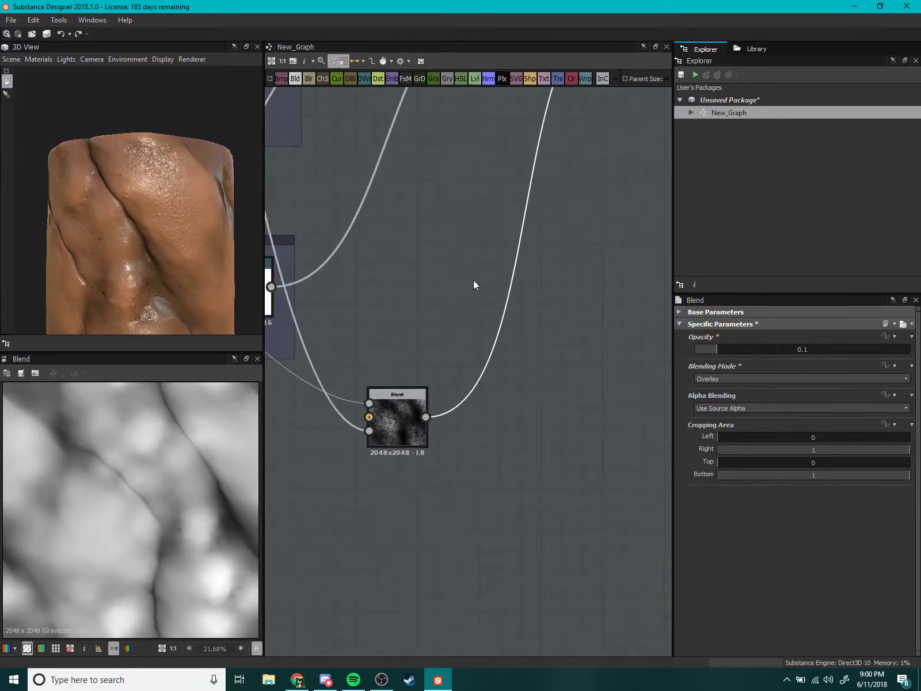
left_click(402, 405)
scroll(145, 497, "down", 3)
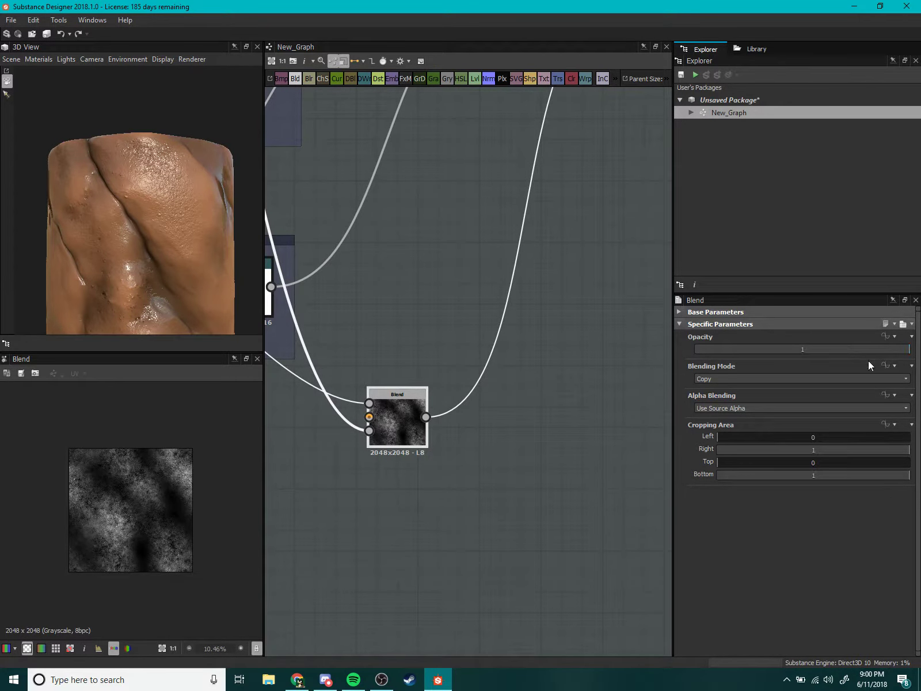
scroll(479, 444, "up", 1)
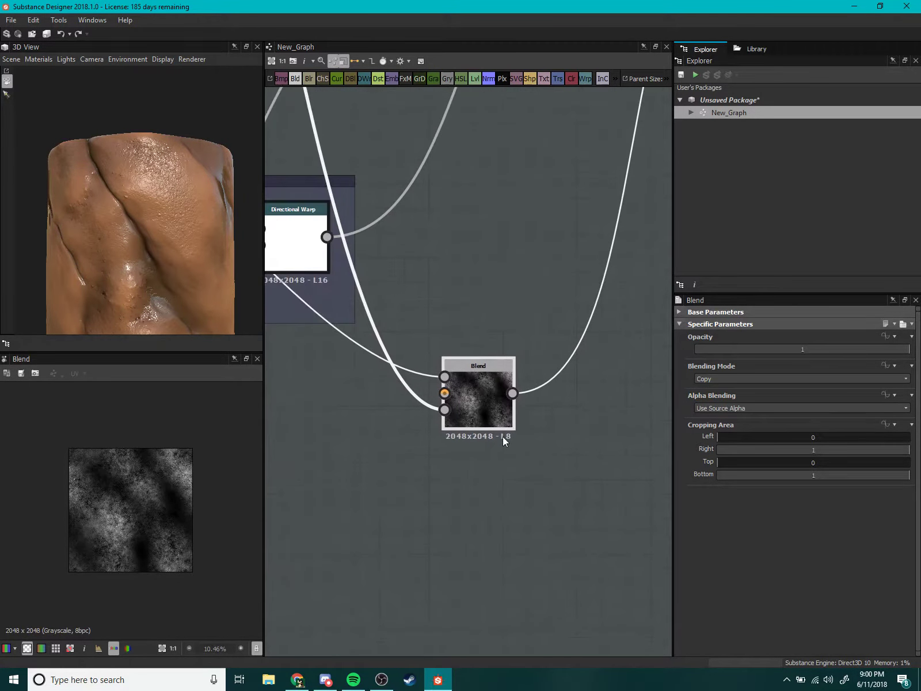
middle_click_drag(502, 436, 494, 389)
left_click_drag(908, 350, 809, 358)
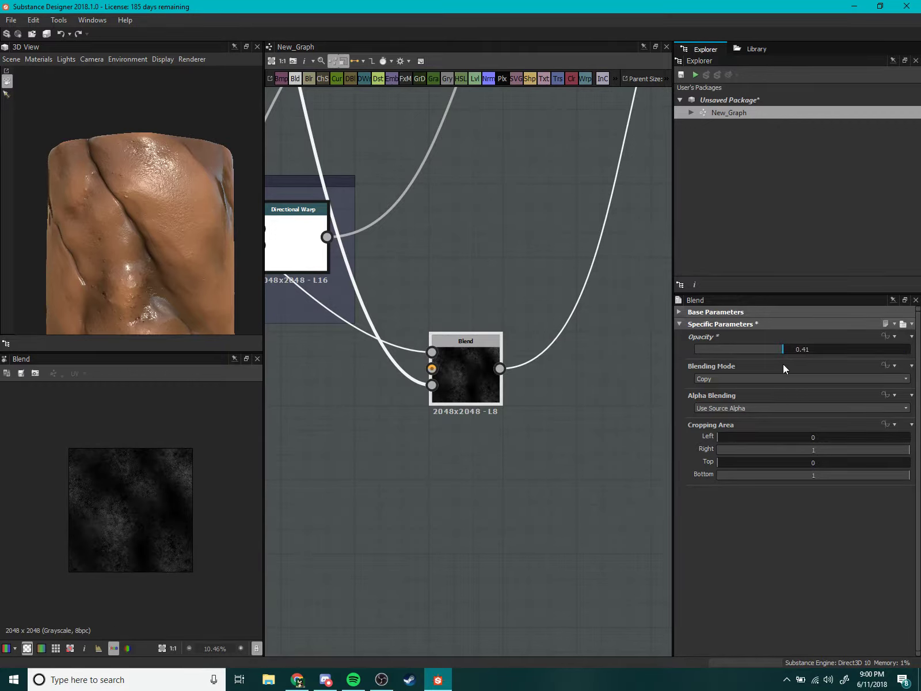
scroll(166, 242, "up", 3)
scroll(134, 219, "up", 3)
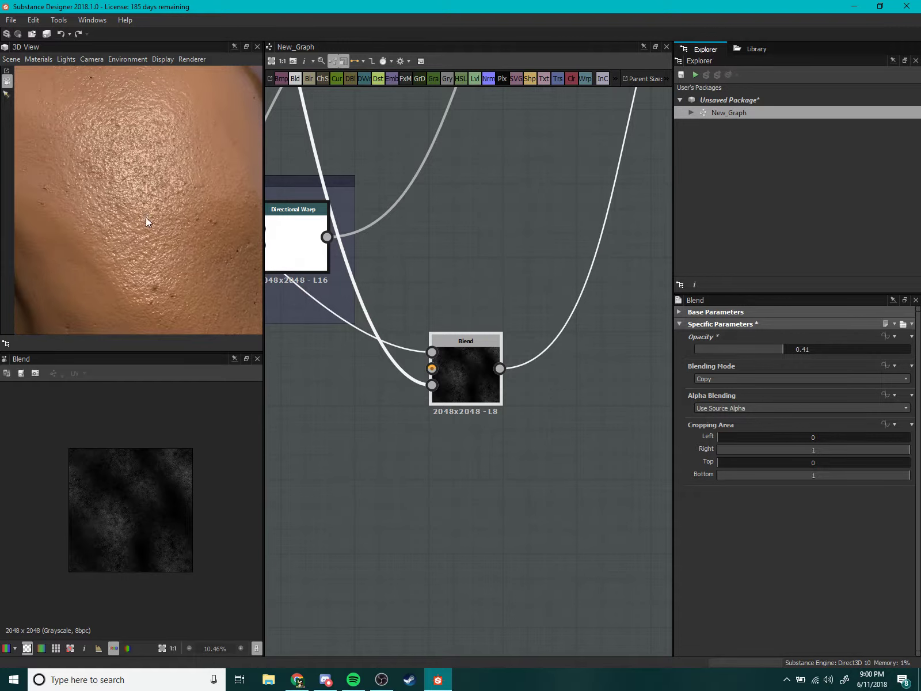
mouse_move(779, 355)
left_mouse_down()
mouse_move(746, 356)
mouse_move(752, 351)
left_mouse_up()
left_click_drag(752, 352, 765, 349)
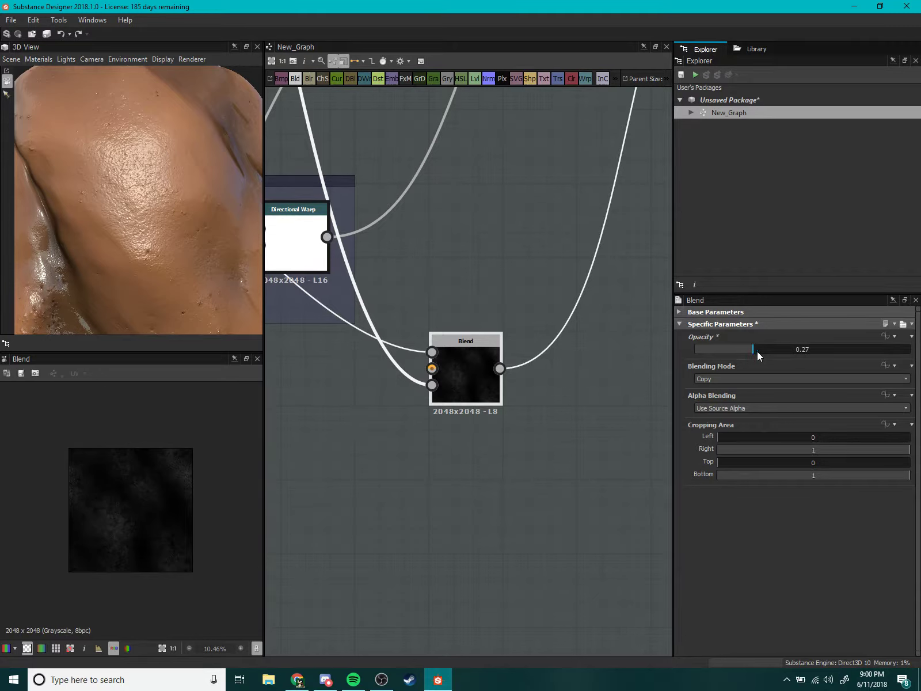
Orbit the cylinder to check the subtler speckled grain on its surface.
scroll(215, 182, "down", 3)
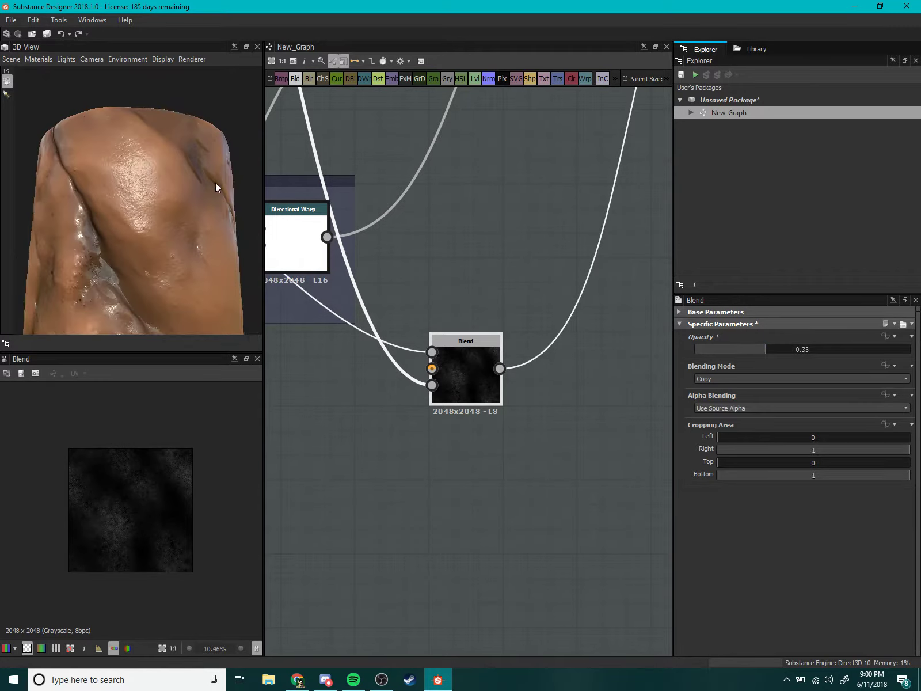
mouse_move(216, 183)
left_mouse_down()
mouse_move(168, 171)
mouse_move(129, 195)
mouse_move(161, 217)
mouse_move(163, 196)
mouse_move(140, 186)
mouse_move(173, 196)
left_mouse_up()
scroll(557, 297, "down", 5)
middle_click_drag(557, 298, 503, 290)
Compare the settings of the Multiply and Overlay blend nodes.
scroll(507, 322, "up", 2)
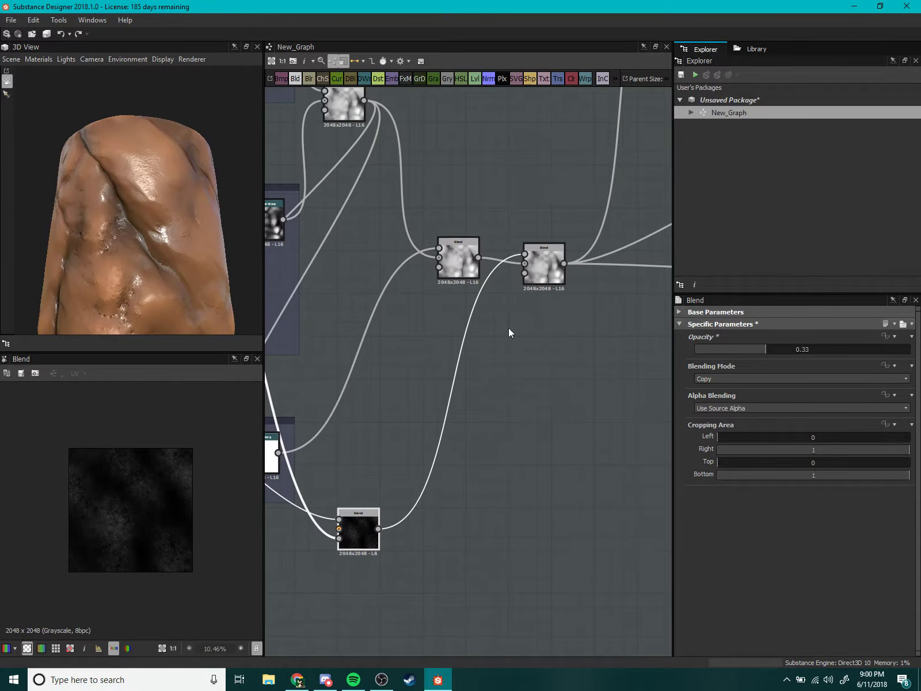
scroll(512, 317, "up", 3)
left_click(315, 255)
scroll(151, 457, "up", 5)
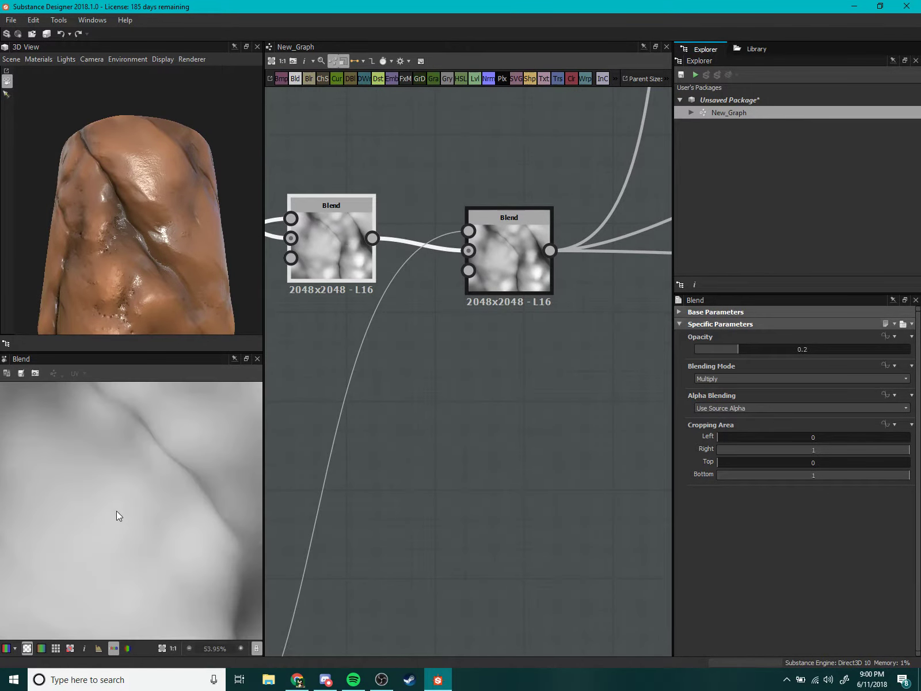
scroll(116, 511, "down", 3)
scroll(150, 477, "up", 2)
left_click(506, 262)
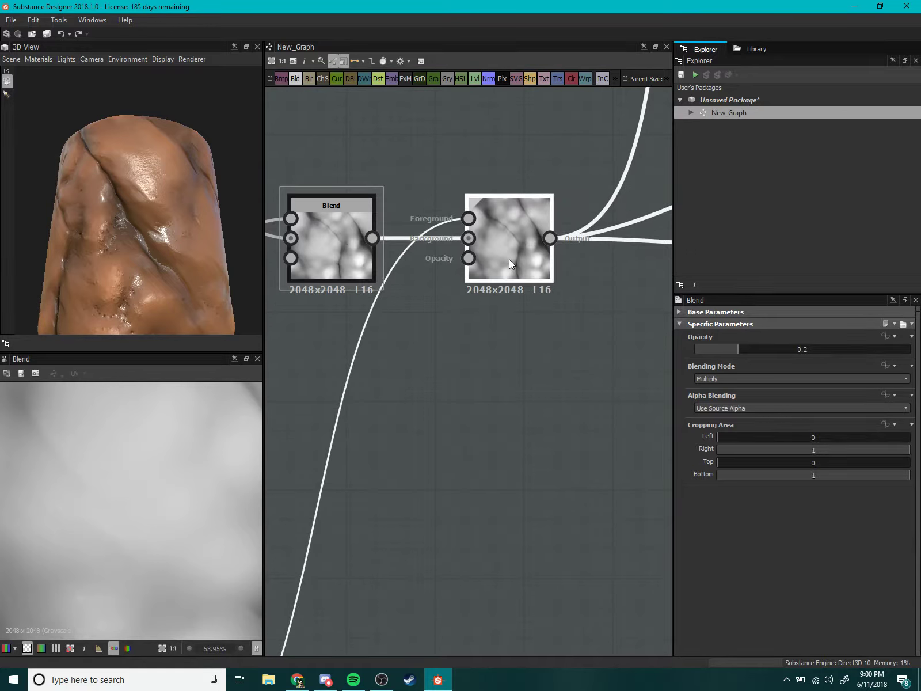
scroll(178, 463, "down", 3)
scroll(176, 468, "up", 4)
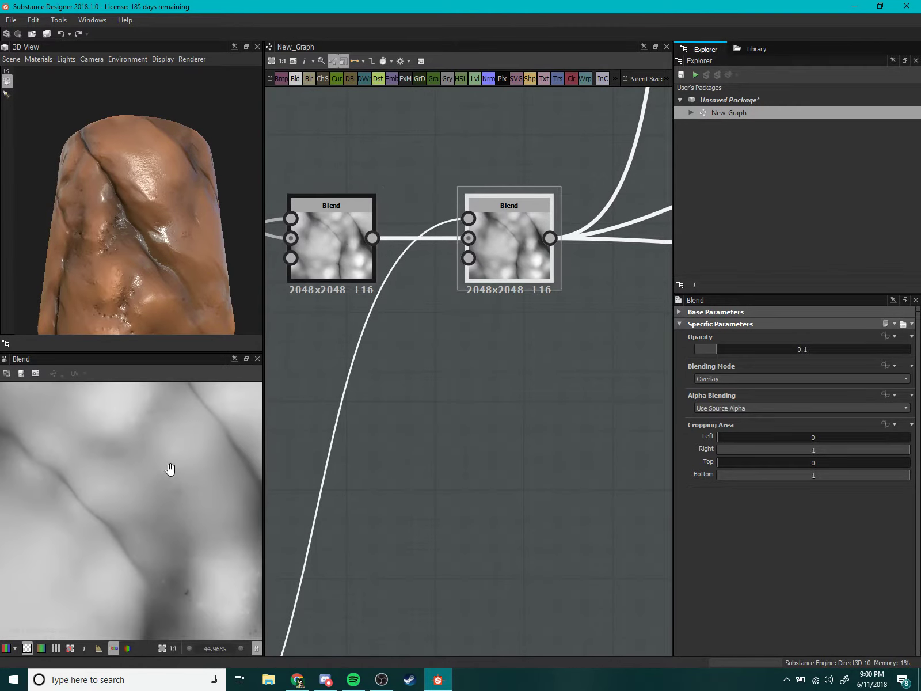
left_click(345, 269)
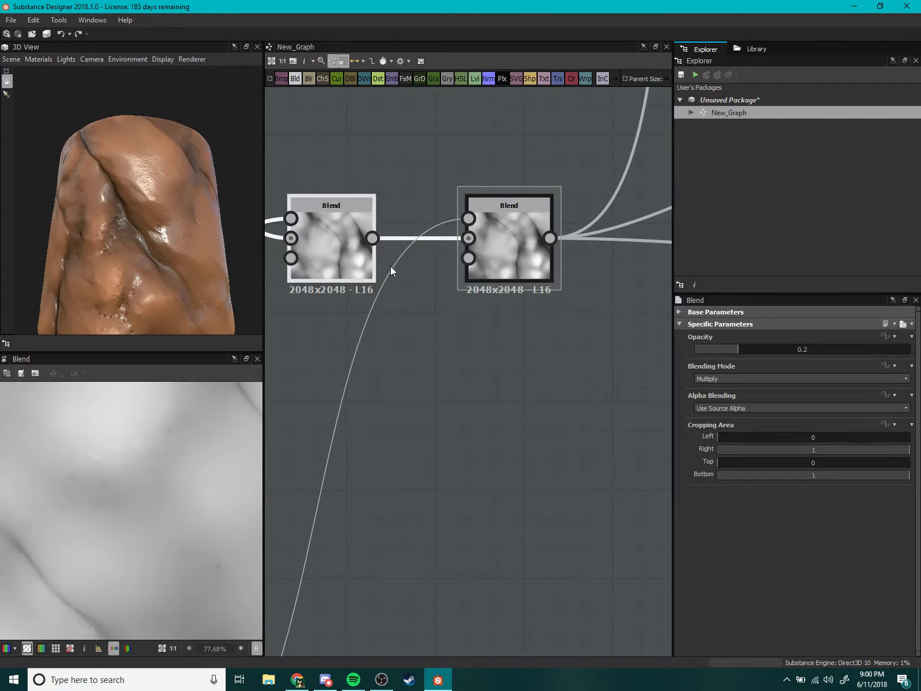
left_click(529, 242)
scroll(383, 440, "down", 2)
scroll(428, 374, "down", 2)
Move the dark grunge Blend node below the Small shapes nodes.
middle_click_drag(428, 377, 450, 302)
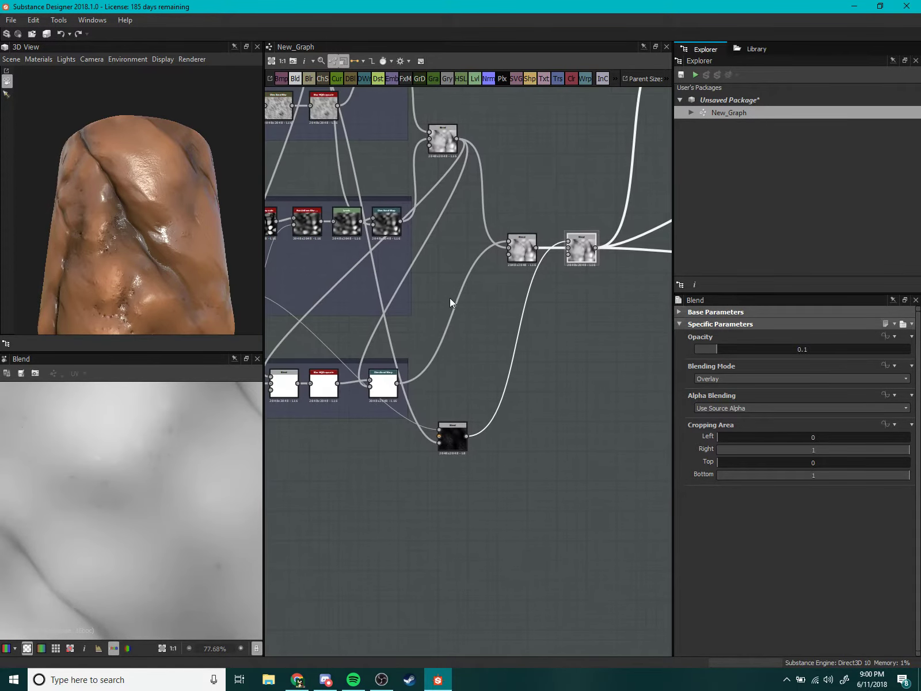
middle_click_drag(472, 412, 541, 353)
left_click_drag(520, 375, 452, 371)
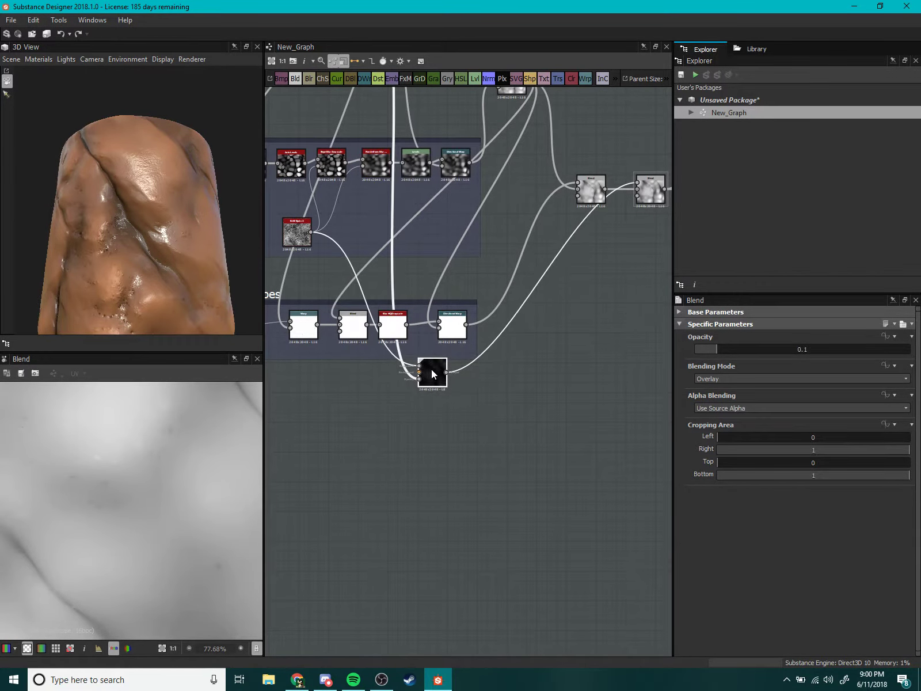
scroll(334, 390, "up", 3)
scroll(380, 371, "down", 4)
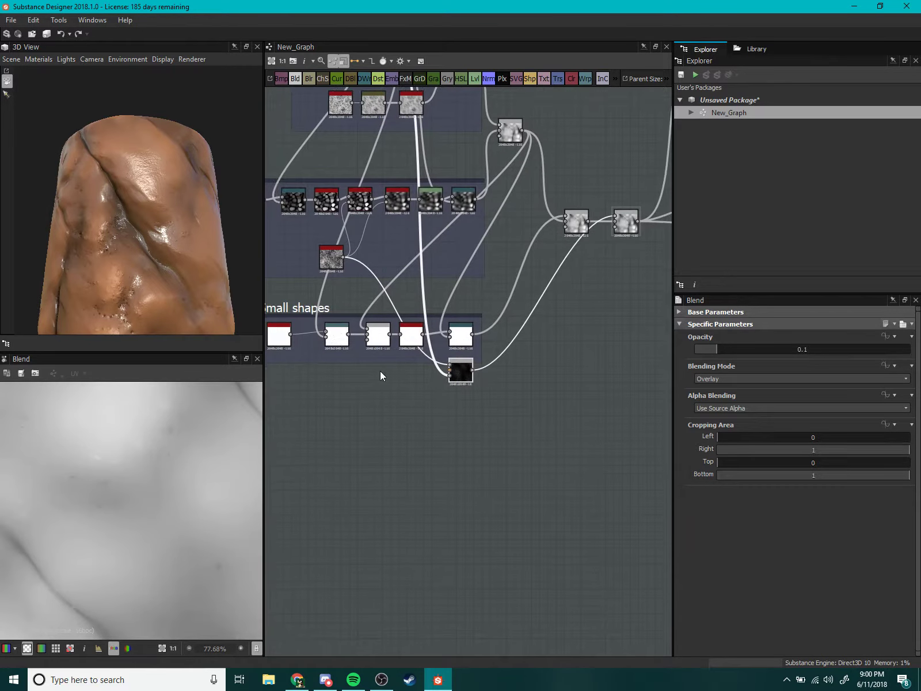
Extend the Small shapes frame's bottom edge so it encloses the dark Blend.
left_click_drag(388, 361, 388, 386)
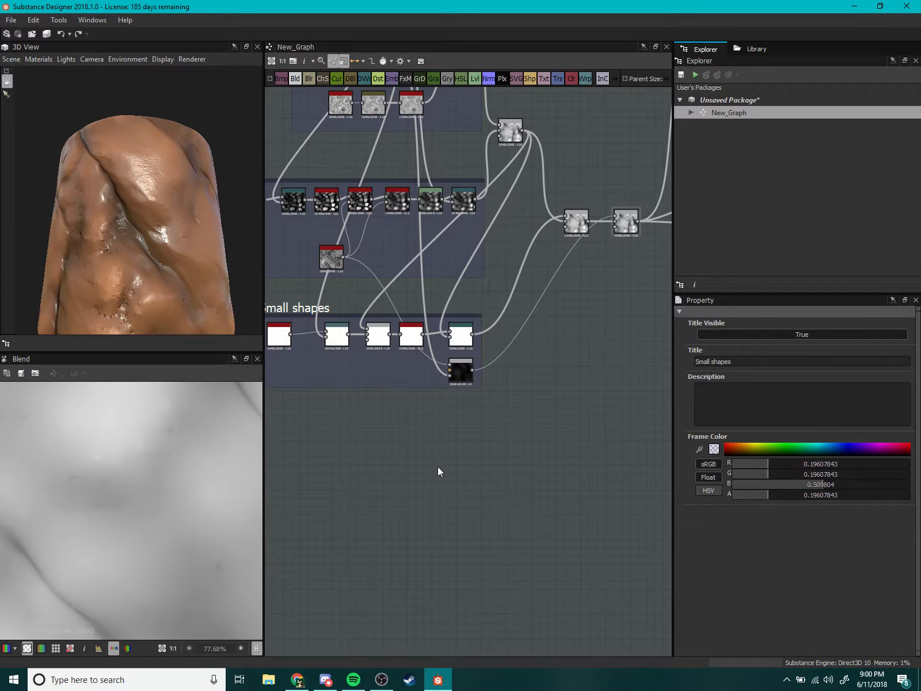
mouse_move(149, 247)
left_mouse_down()
mouse_move(129, 228)
mouse_move(156, 213)
mouse_move(137, 218)
mouse_move(180, 264)
mouse_move(177, 208)
mouse_move(205, 187)
mouse_move(80, 195)
mouse_move(57, 214)
mouse_move(185, 212)
mouse_move(179, 197)
mouse_move(432, 259)
left_mouse_up()
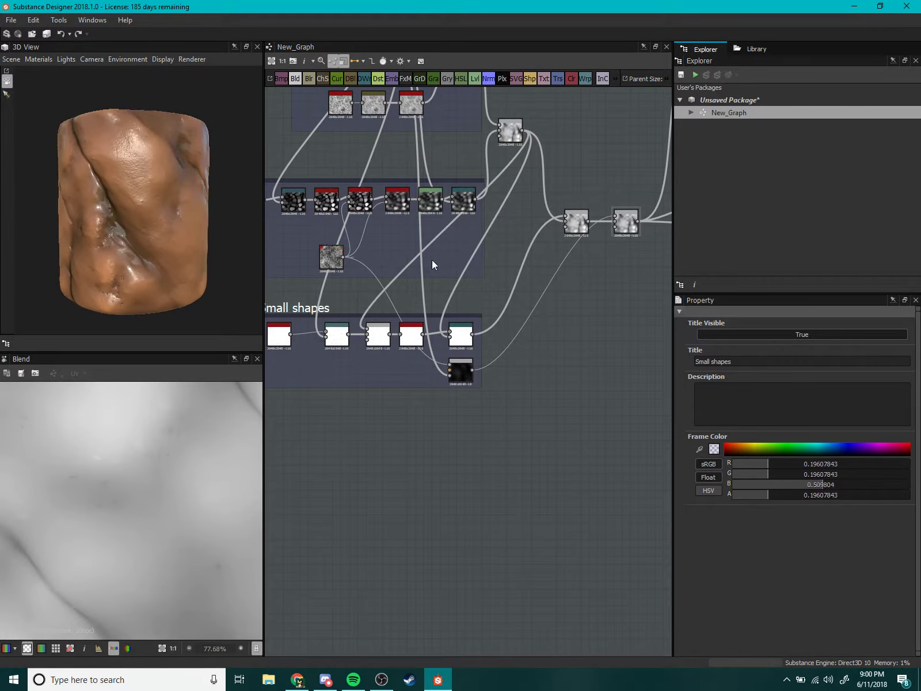
scroll(433, 259, "down", 3)
scroll(552, 234, "up", 5)
scroll(553, 236, "up", 2)
Lighten the roughness Levels by shifting its histogram slider right, then check the cylinder's shine.
left_click(484, 242)
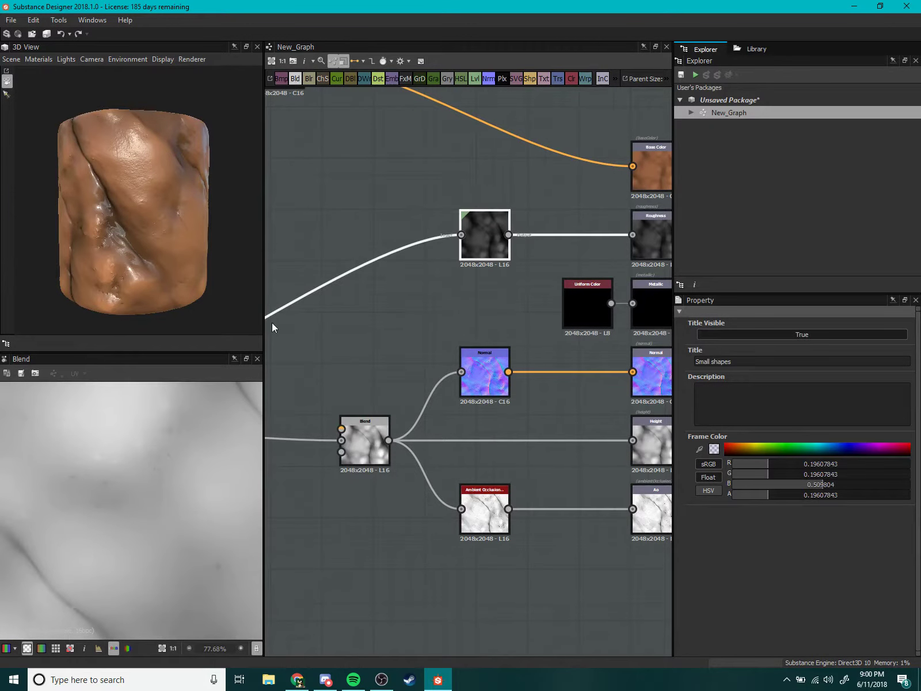
scroll(109, 279, "up", 2)
scroll(128, 261, "down", 2)
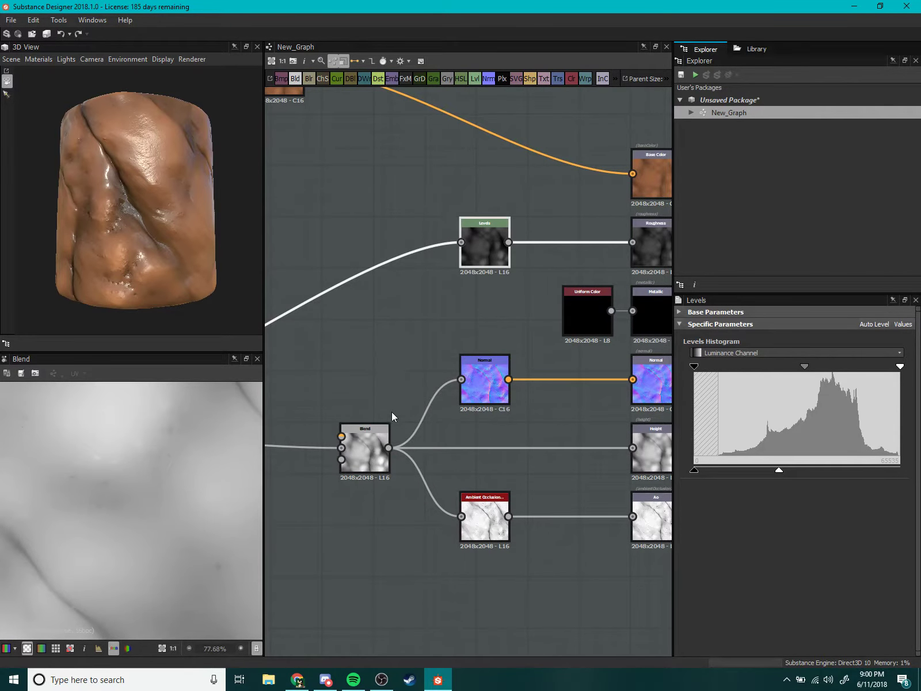
double_click(475, 258)
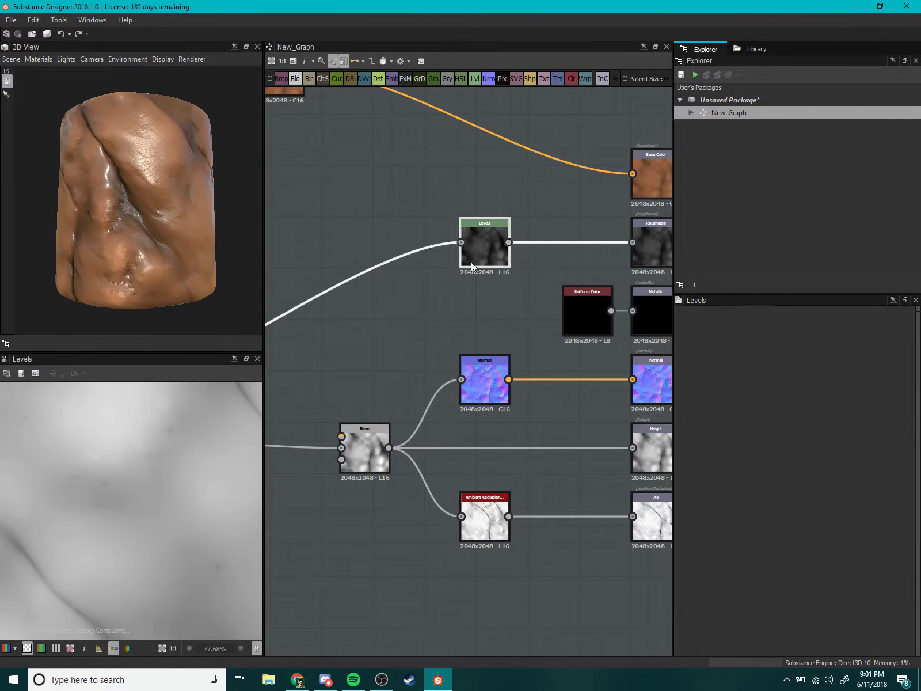
scroll(164, 514, "down", 3)
scroll(162, 509, "down", 3)
scroll(163, 510, "down", 2)
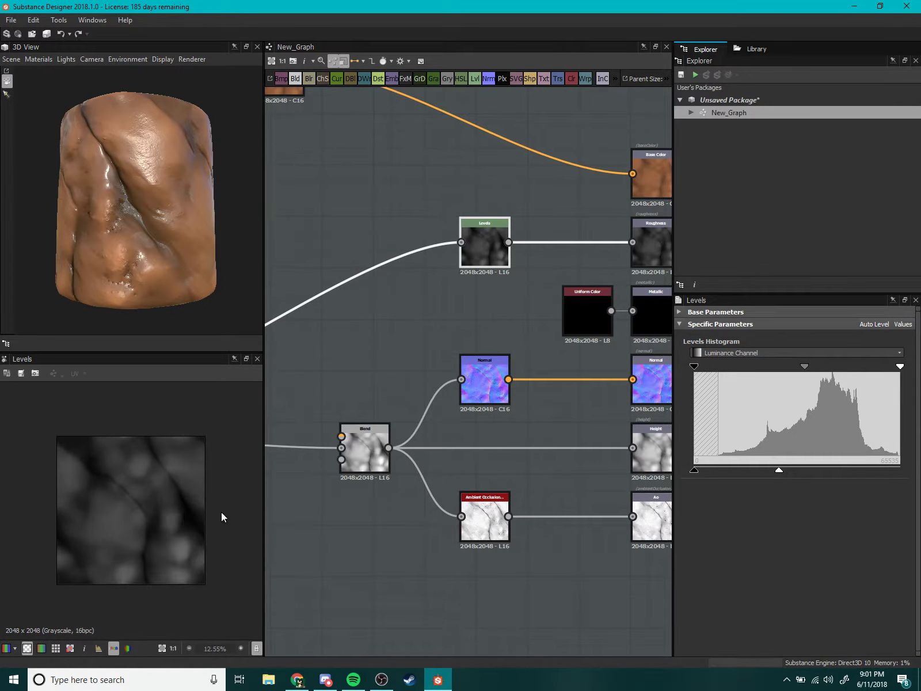
mouse_move(781, 472)
left_mouse_down()
mouse_move(818, 471)
mouse_move(808, 471)
left_mouse_up()
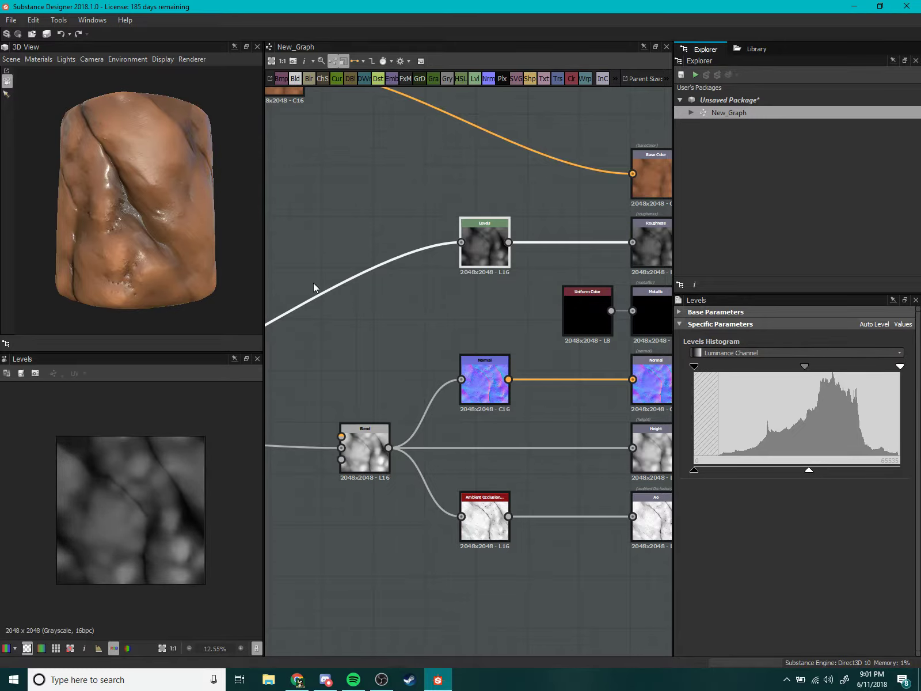
mouse_move(190, 242)
left_mouse_down()
mouse_move(141, 227)
mouse_move(253, 238)
mouse_move(341, 214)
mouse_move(107, 224)
mouse_move(95, 242)
mouse_move(142, 207)
mouse_move(158, 219)
left_mouse_up()
Remove the middle key from the Gradient Map and check the base colour.
middle_click_drag(416, 301, 423, 396)
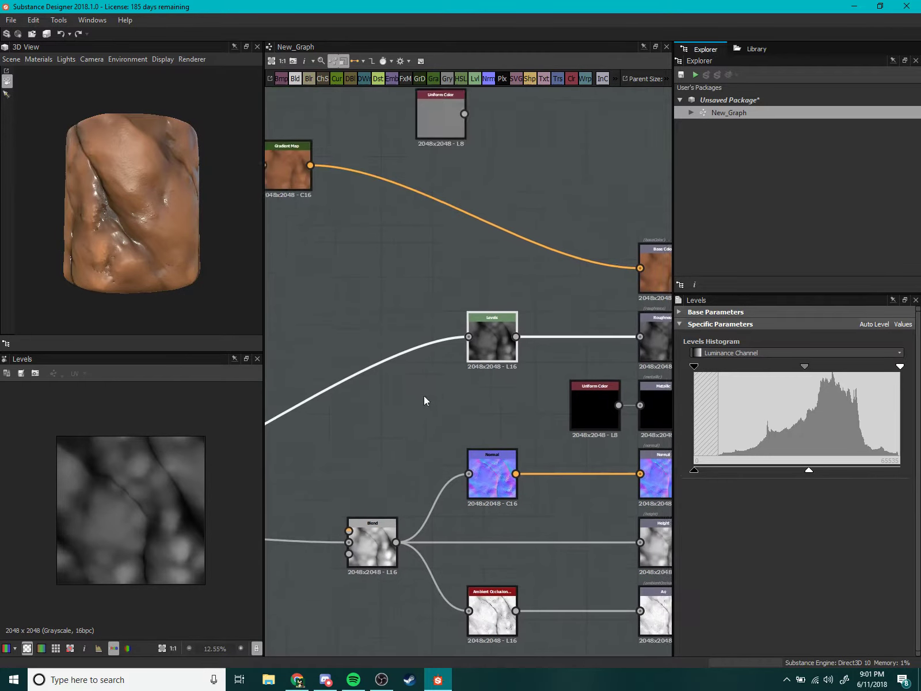
scroll(424, 396, "down", 4)
scroll(445, 338, "up", 5)
left_click(429, 260)
scroll(426, 337, "up", 1)
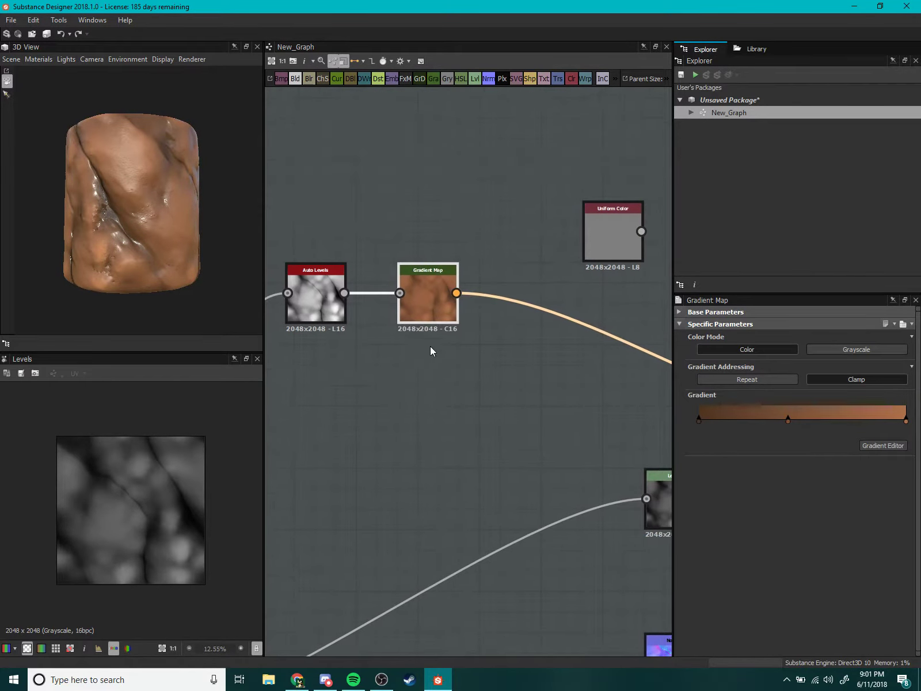
double_click(437, 318)
left_click_drag(787, 419, 725, 432)
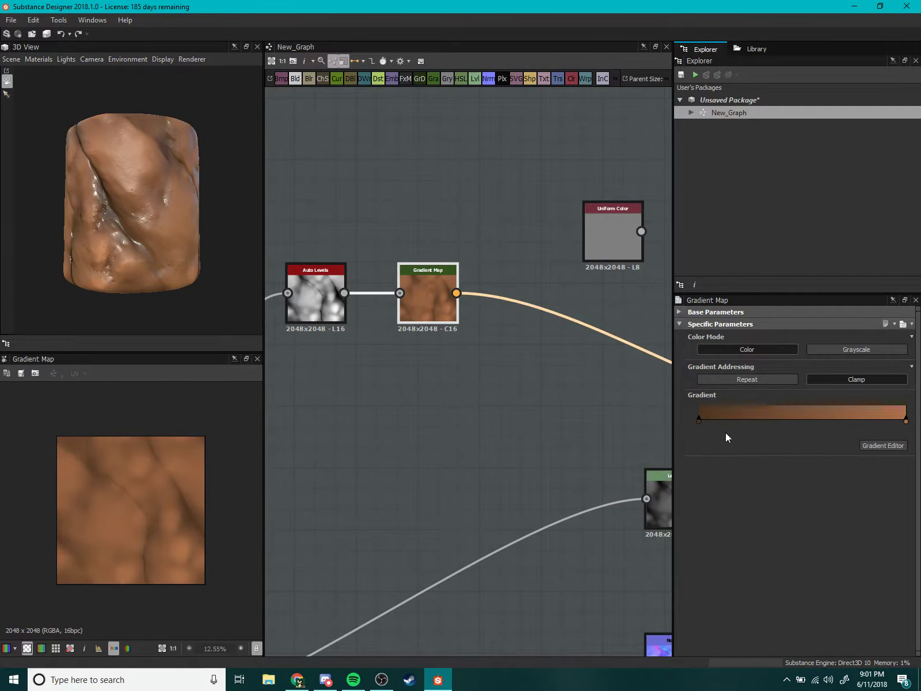
mouse_move(167, 248)
left_mouse_down()
mouse_move(151, 214)
mouse_move(145, 237)
mouse_move(118, 244)
mouse_move(153, 242)
left_mouse_up()
Add a darker middle key to the gradient and slide it further left.
scroll(152, 243, "up", 2)
scroll(145, 249, "up", 2)
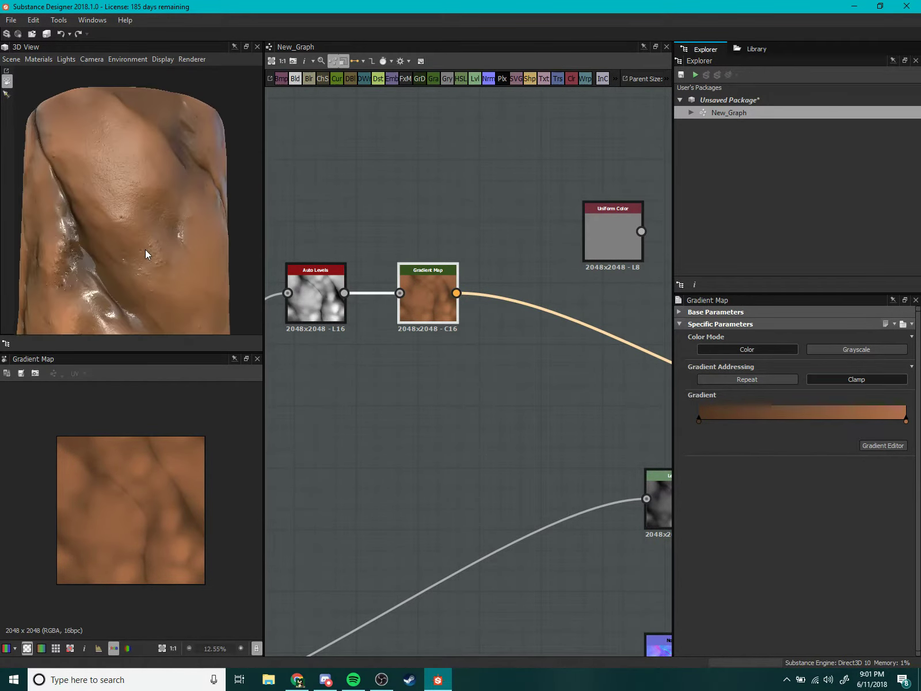
scroll(139, 239, "up", 2)
scroll(159, 233, "down", 1)
scroll(547, 352, "down", 2)
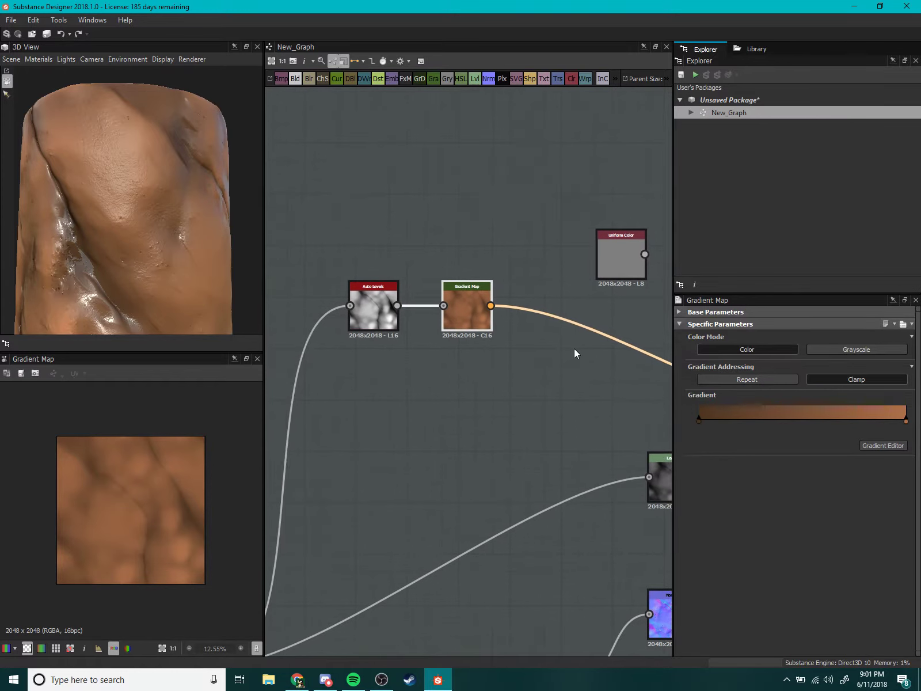
scroll(726, 454, "up", 2)
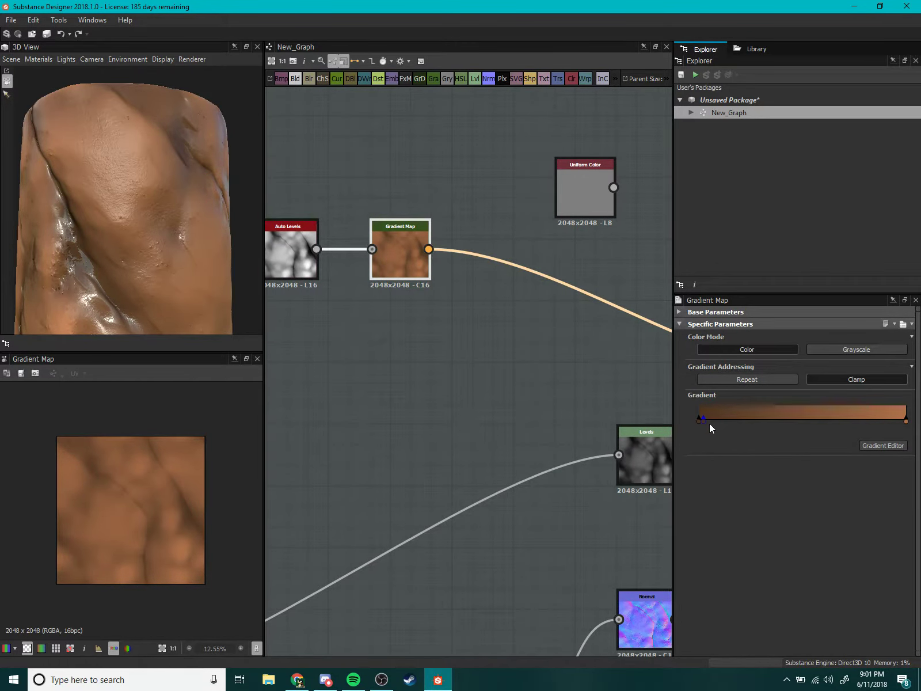
left_click_drag(709, 422, 793, 410)
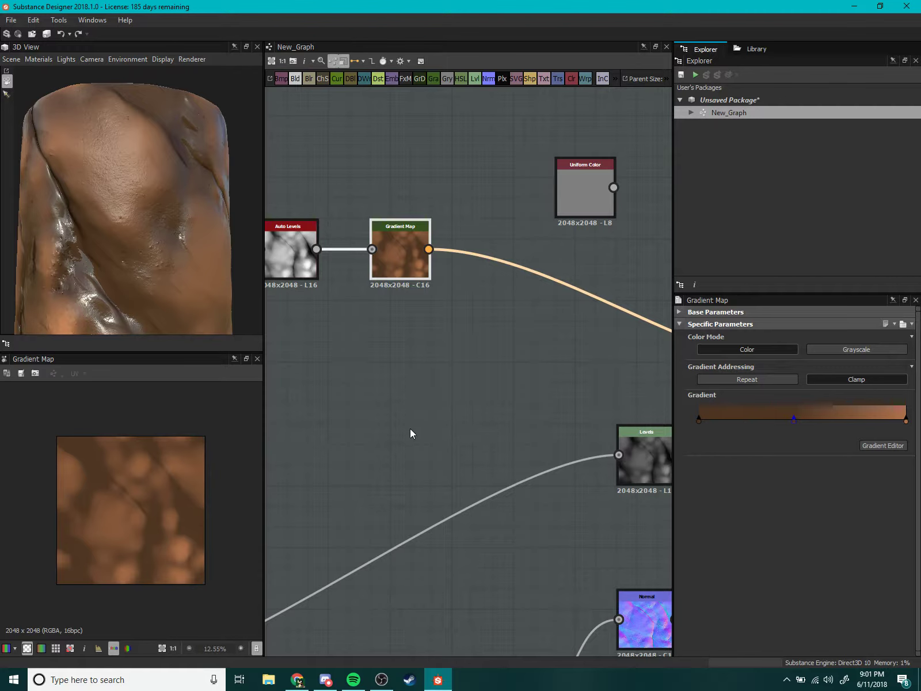
mouse_move(118, 239)
left_mouse_down()
mouse_move(100, 265)
mouse_move(152, 256)
mouse_move(206, 266)
left_mouse_up()
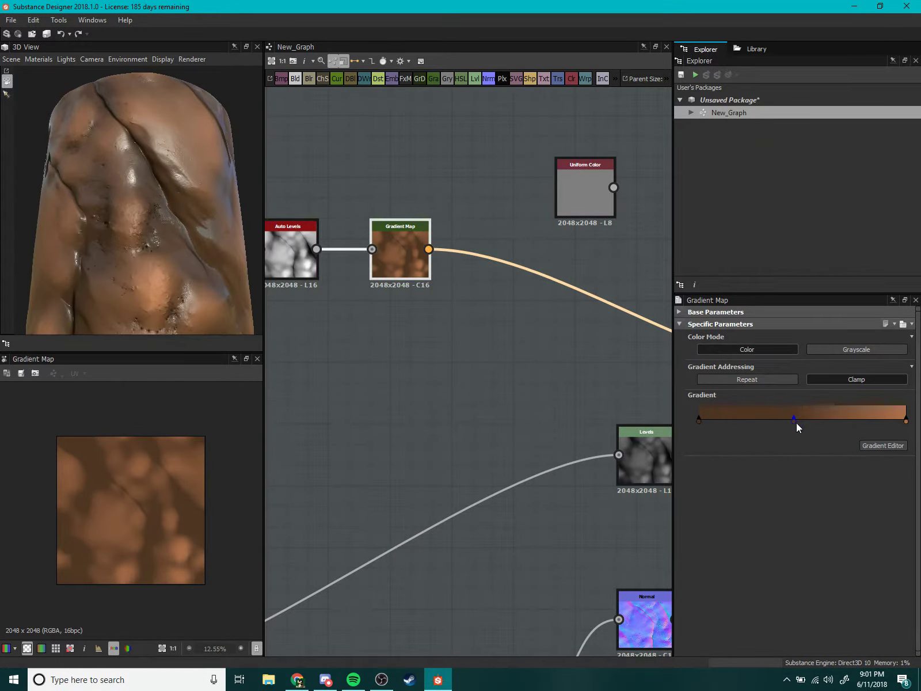
left_click_drag(796, 423, 781, 421)
In the Gradient Editor, set the rightmost key at position 1.000 to dark brown #5a3212.
left_click(895, 447)
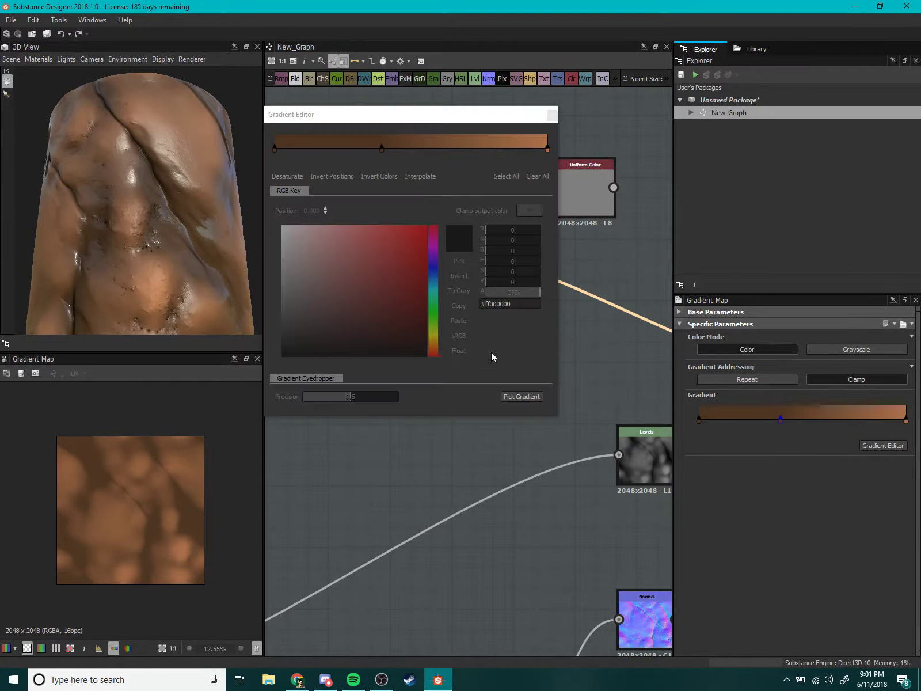
left_click_drag(376, 113, 473, 167)
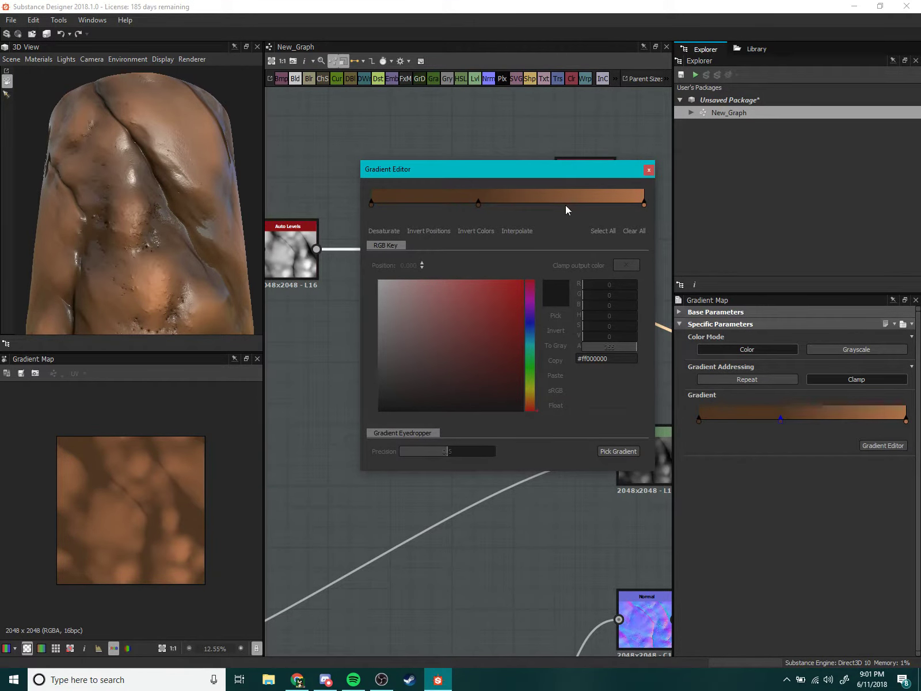
left_click(644, 204)
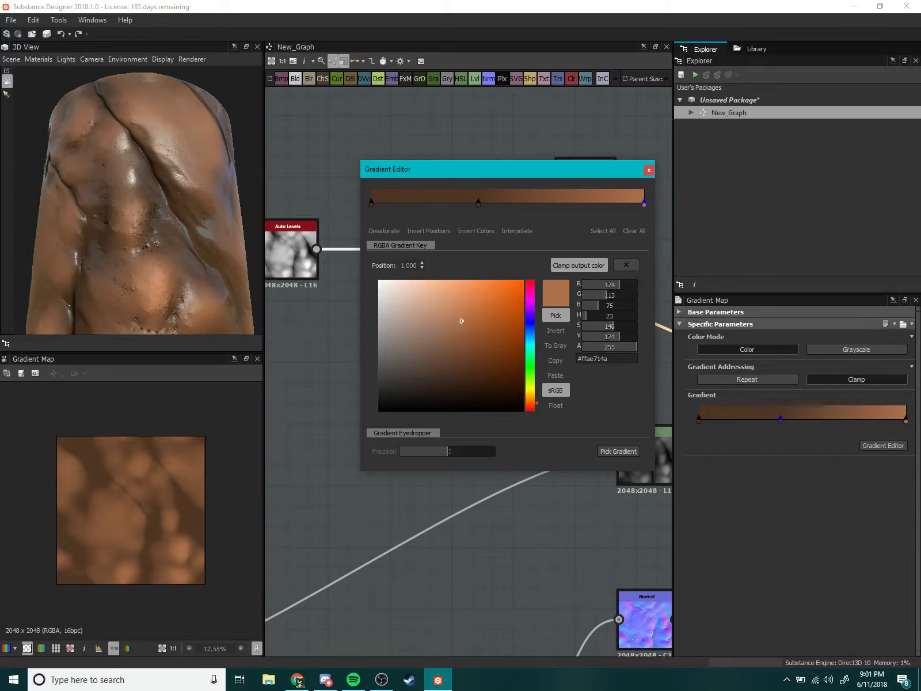
left_click(495, 364)
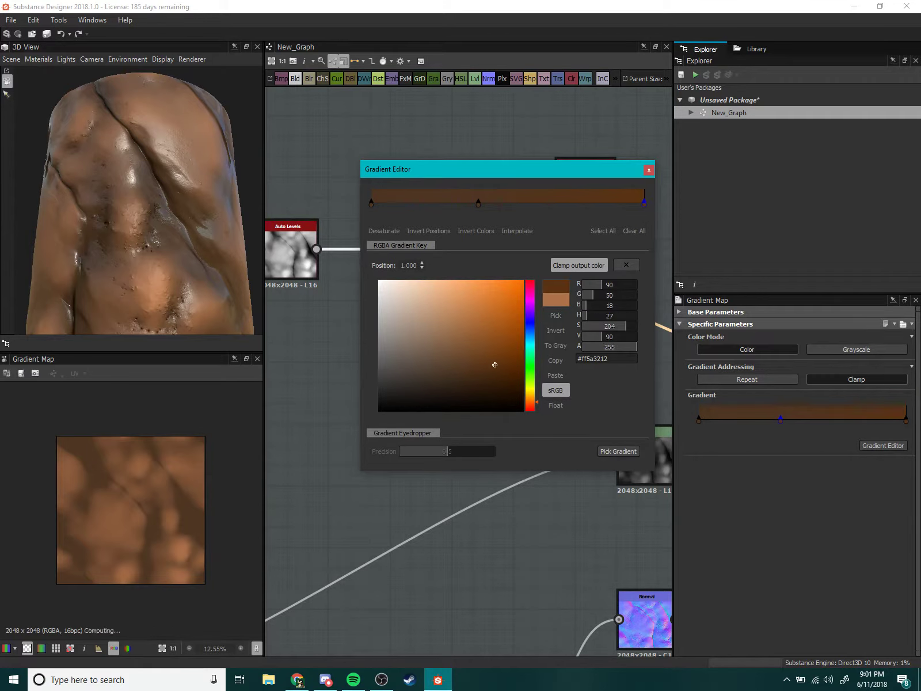
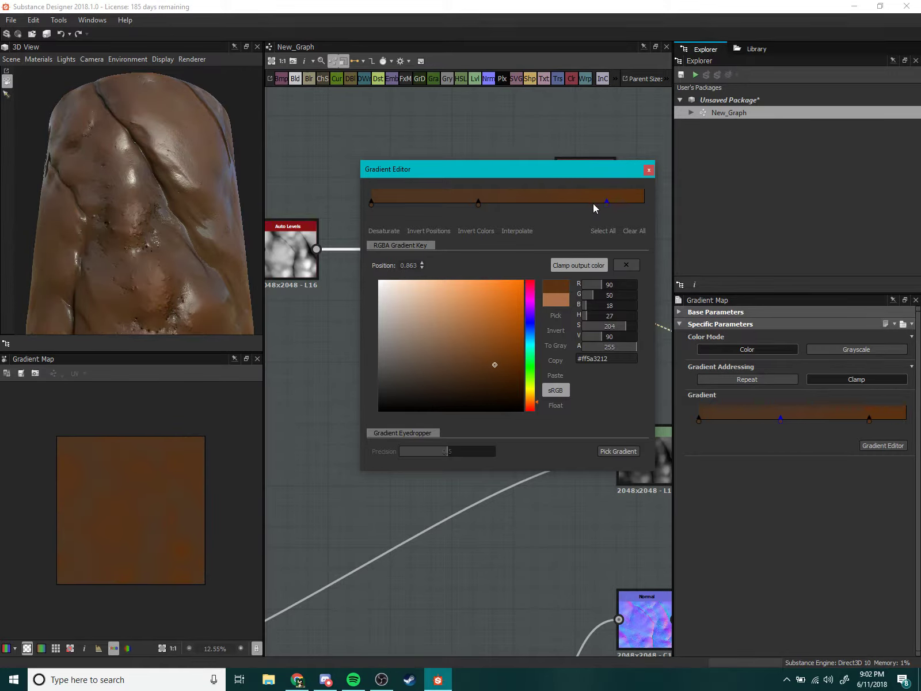
Slide a brown gradient key left and add a lighter tan brown key at the right end.
mouse_move(606, 203)
left_mouse_down()
mouse_move(551, 206)
mouse_move(566, 206)
left_mouse_up()
left_click(644, 201)
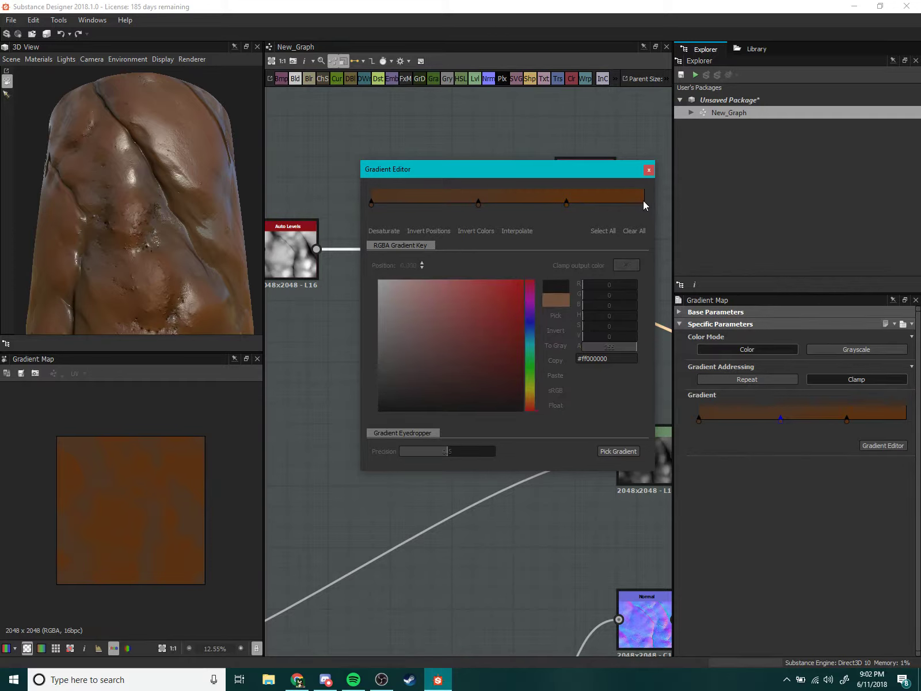
left_click(643, 201)
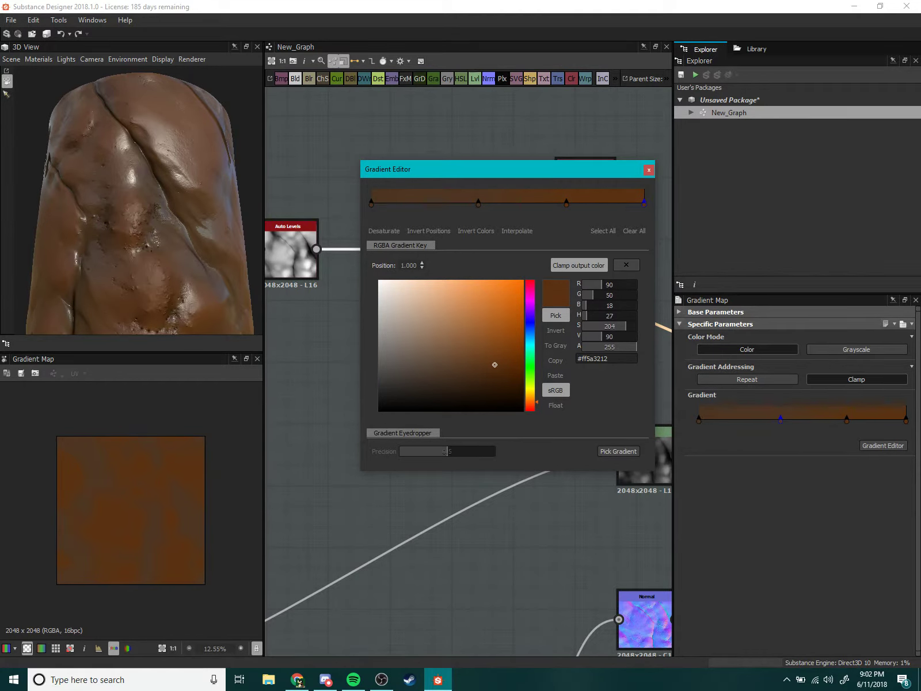
left_click_drag(494, 365, 465, 342)
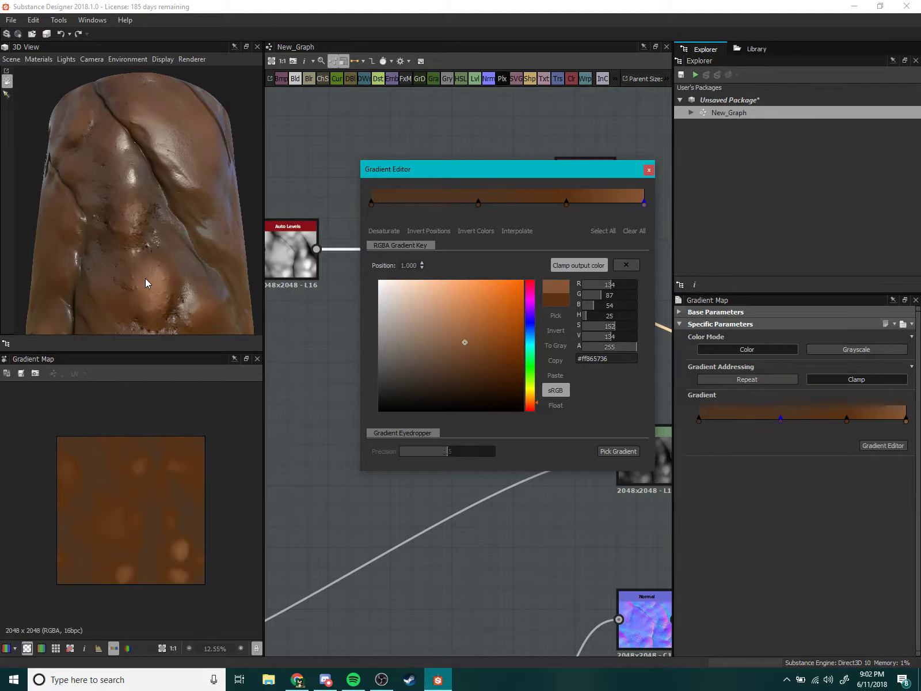
Shift the dark brown key (RGB 79, 54, 35) left to position 0.293.
scroll(157, 231, "down", 3)
scroll(191, 263, "down", 2)
scroll(149, 253, "up", 1)
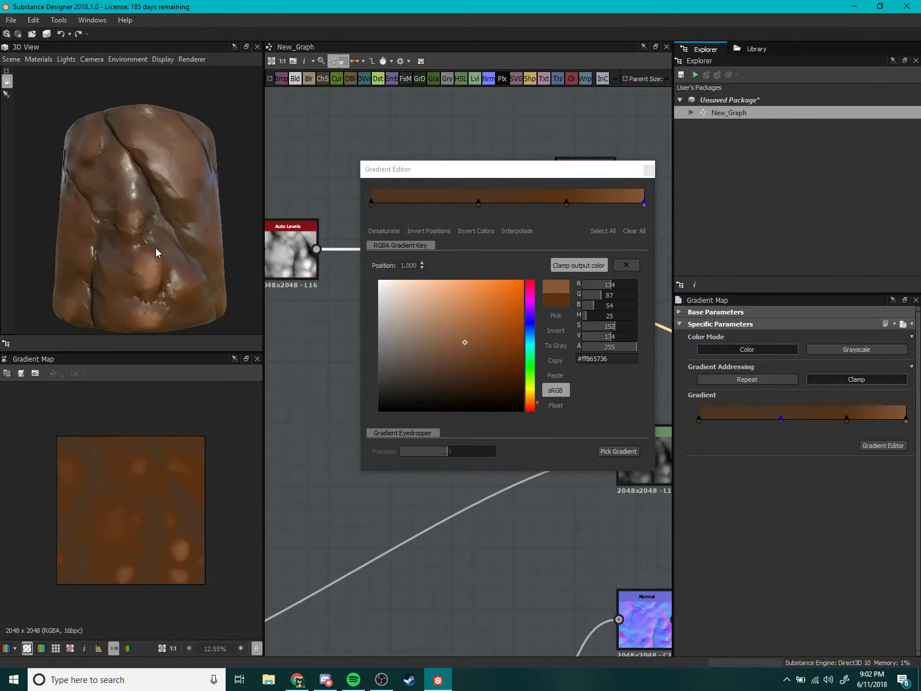
mouse_move(566, 204)
left_mouse_down()
mouse_move(461, 217)
mouse_move(474, 216)
mouse_move(493, 168)
mouse_move(460, 204)
mouse_move(418, 209)
mouse_move(450, 209)
left_mouse_up()
left_click(474, 203)
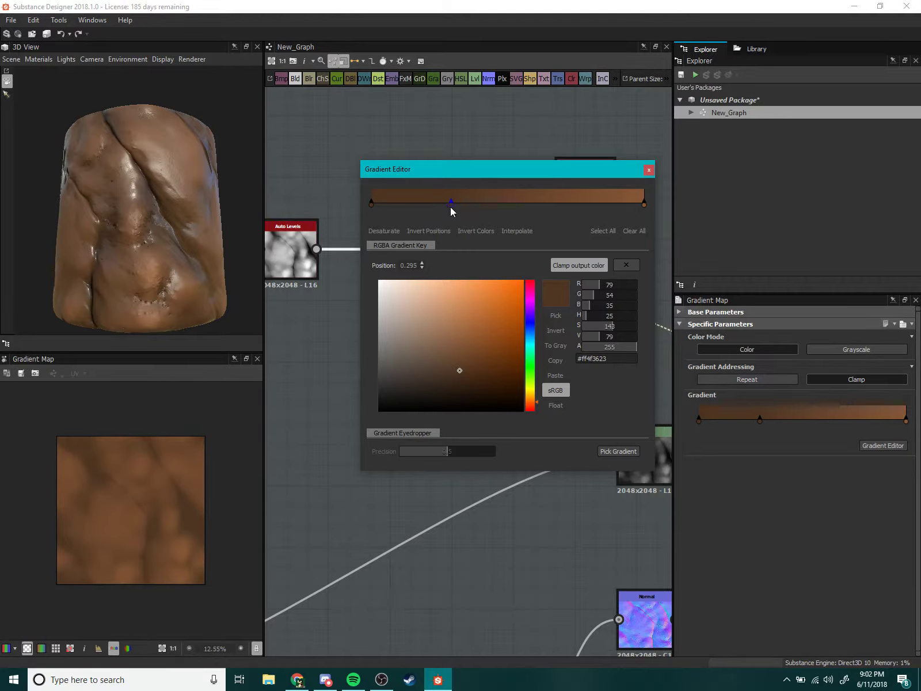
Add a new brown gradient key near the light end, at about 0.831.
left_click(623, 204)
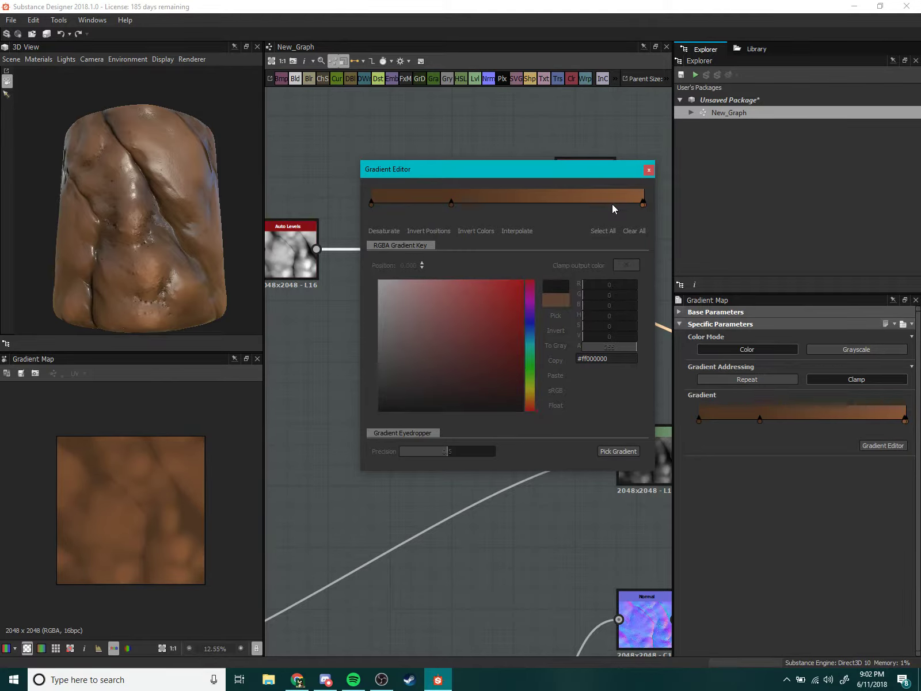
left_click(642, 202)
left_click(579, 203)
mouse_move(578, 202)
left_mouse_down()
mouse_move(564, 203)
mouse_move(597, 207)
left_mouse_up()
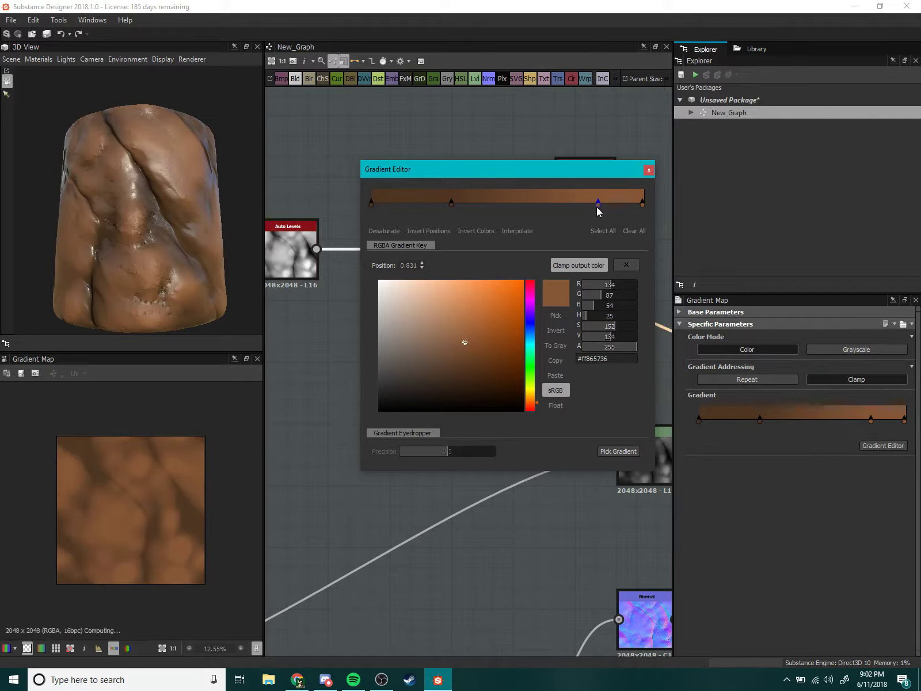
left_click(457, 205)
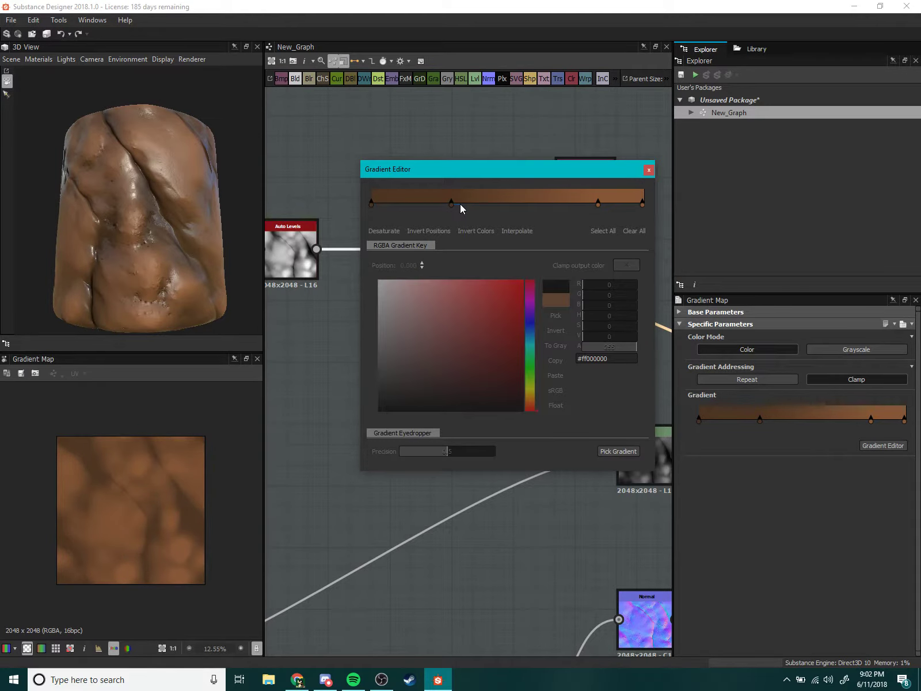
left_click(451, 204)
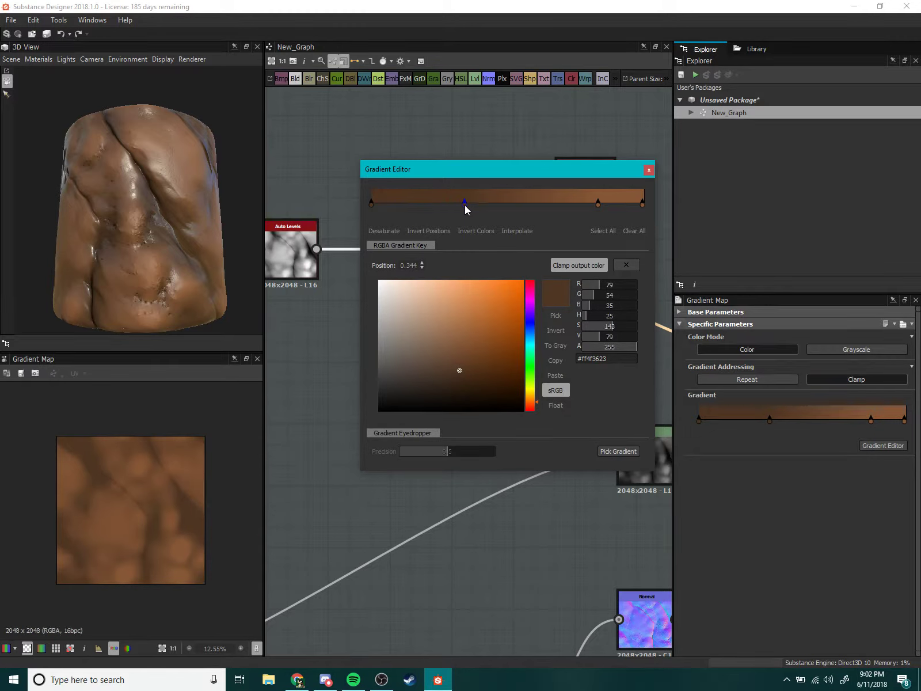
Darken the colours of the 0.831 key and the rightmost end key.
mouse_move(117, 203)
left_mouse_down()
mouse_move(64, 212)
mouse_move(117, 257)
mouse_move(205, 281)
mouse_move(249, 226)
mouse_move(73, 235)
mouse_move(159, 275)
mouse_move(168, 247)
mouse_move(137, 252)
mouse_move(156, 255)
mouse_move(76, 234)
mouse_move(102, 252)
mouse_move(195, 257)
mouse_move(188, 220)
mouse_move(187, 230)
left_mouse_up()
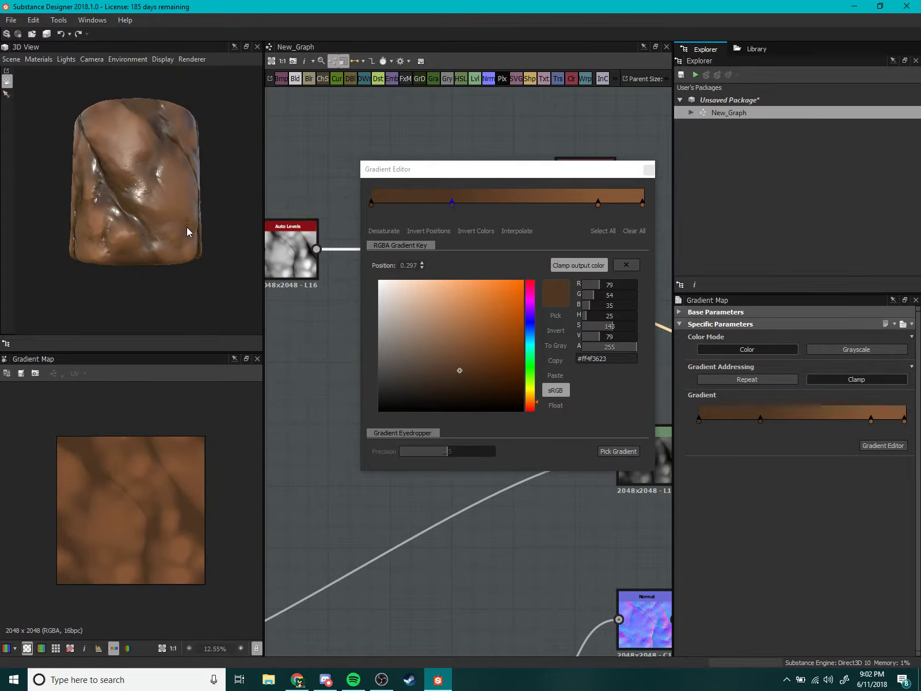
left_click(641, 207)
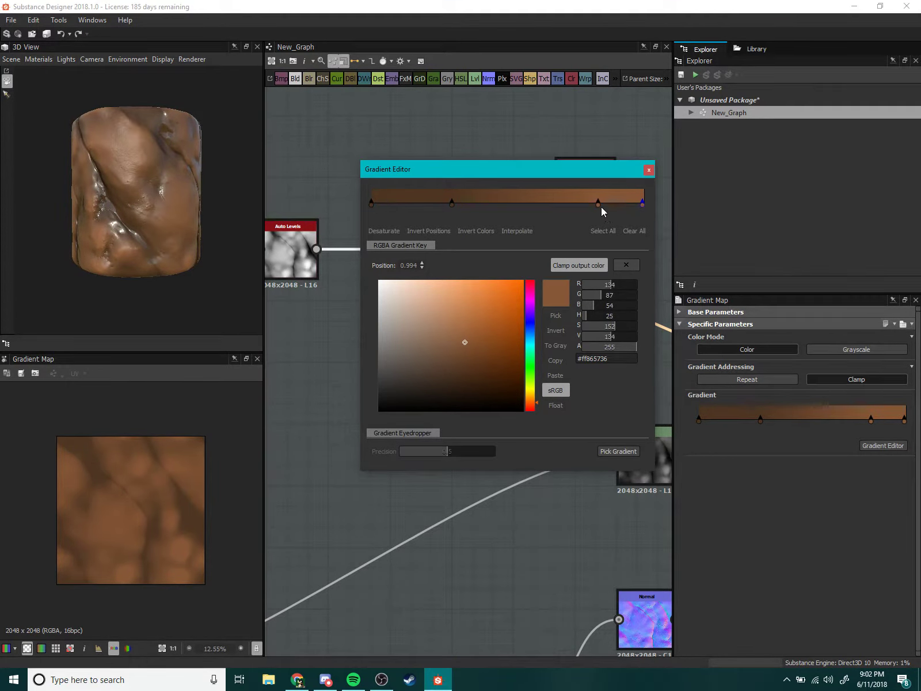
left_click(599, 204)
mouse_move(619, 342)
left_mouse_down()
mouse_move(599, 335)
mouse_move(607, 338)
left_mouse_up()
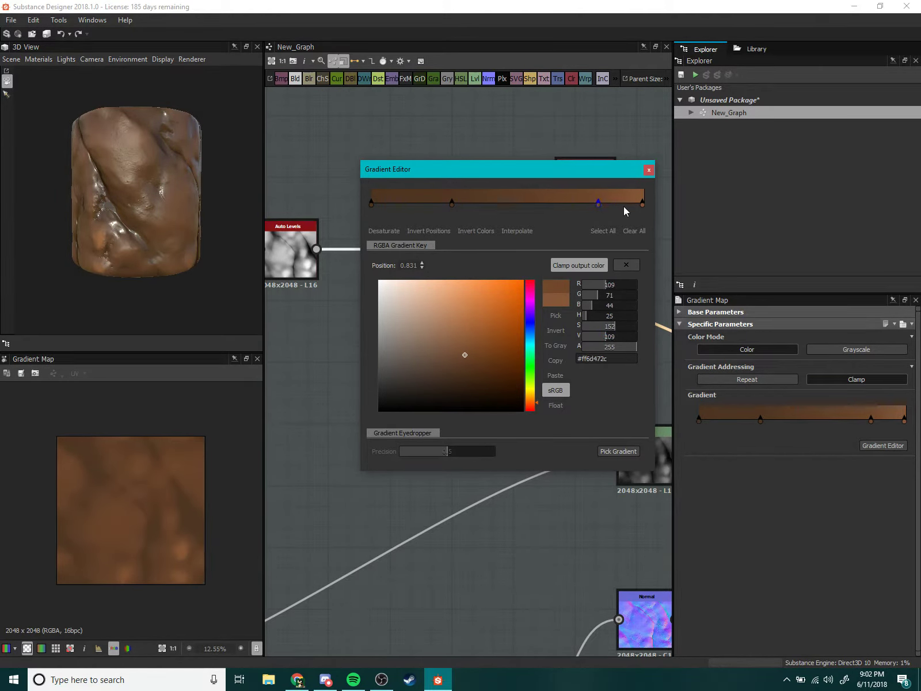
left_click(642, 205)
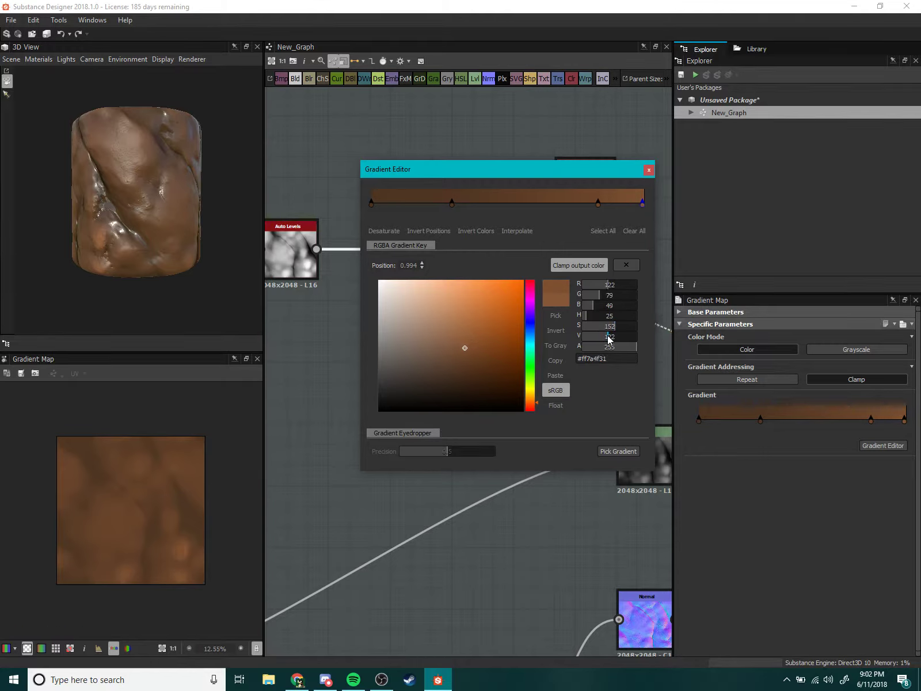
left_click_drag(612, 340, 606, 340)
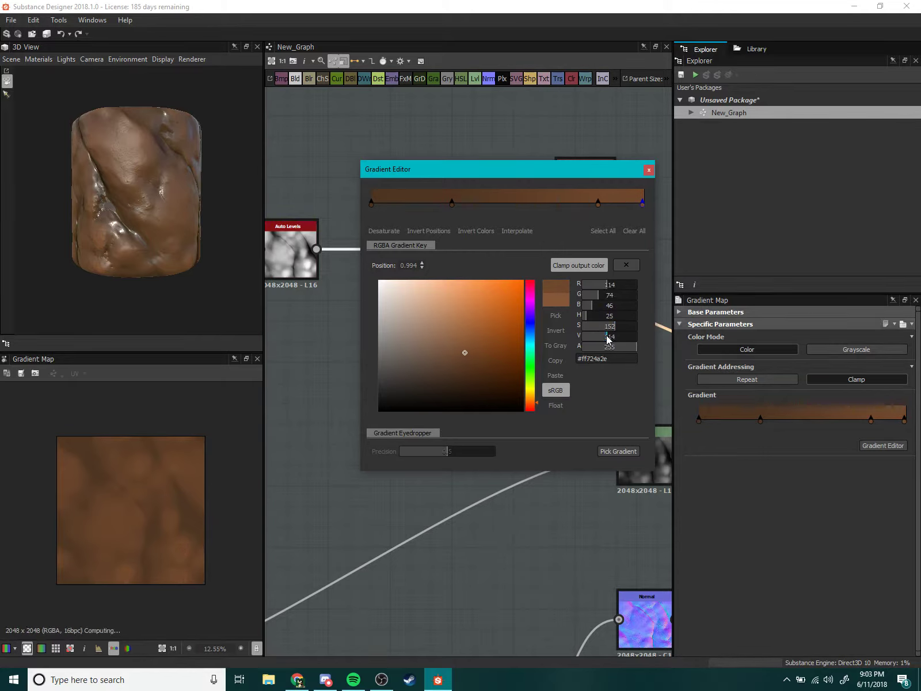
left_click(598, 203)
left_click_drag(606, 336, 606, 341)
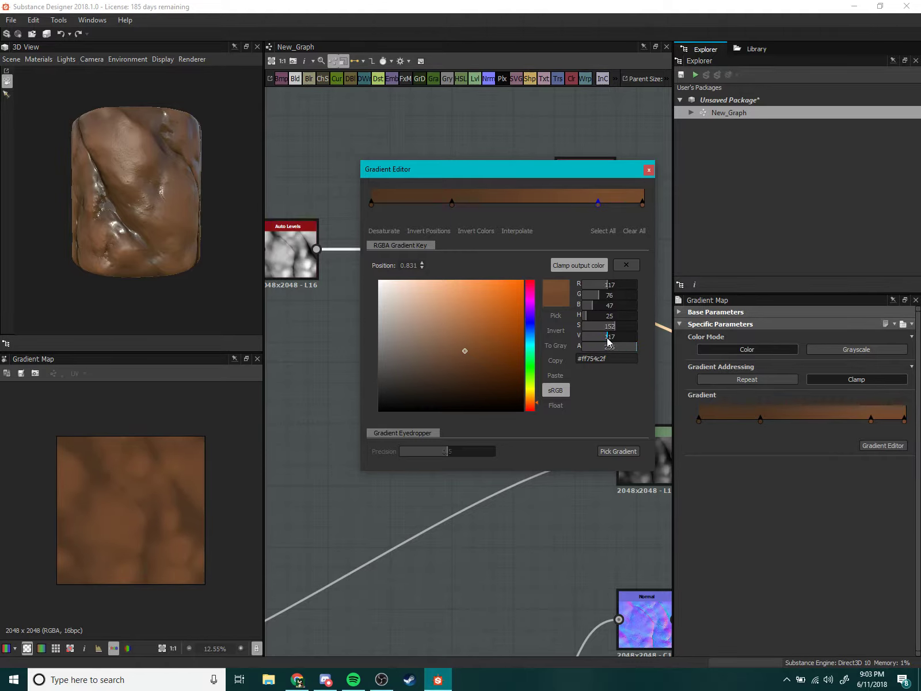
Fine-tune the end key at 0.994 to brown RGB 125, 81, 50 while checking the preview.
mouse_move(138, 196)
left_mouse_down()
mouse_move(191, 203)
mouse_move(126, 231)
left_mouse_up()
scroll(152, 229, "up", 3)
scroll(151, 228, "down", 2)
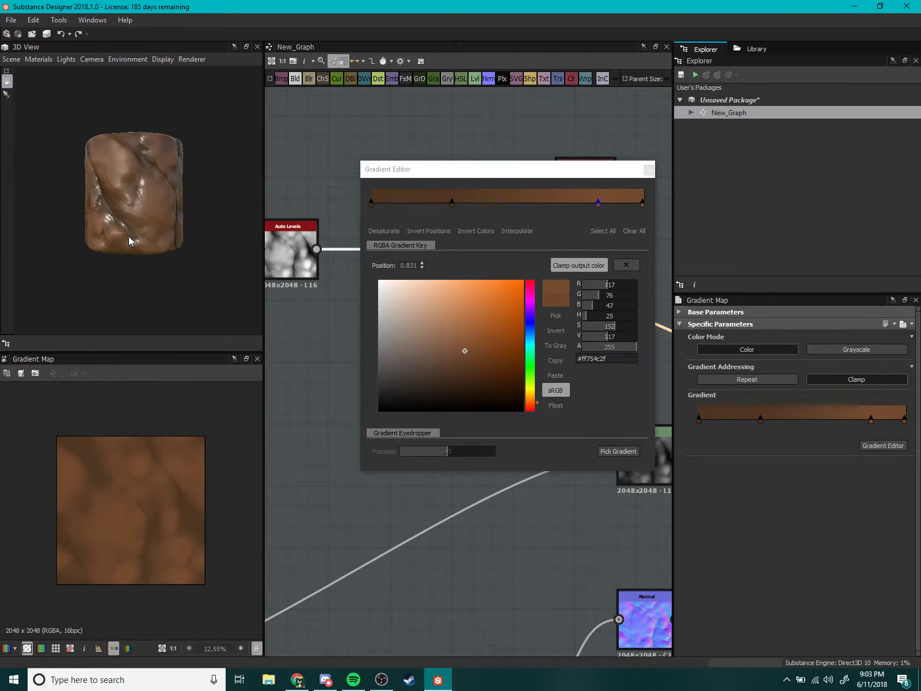
scroll(126, 231, "up", 2)
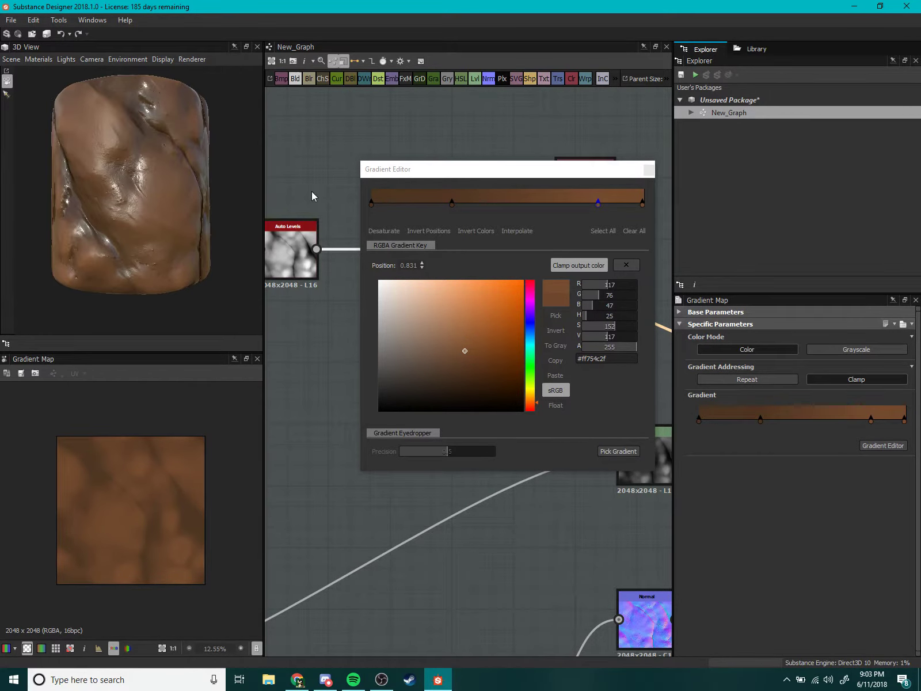
left_click(644, 203)
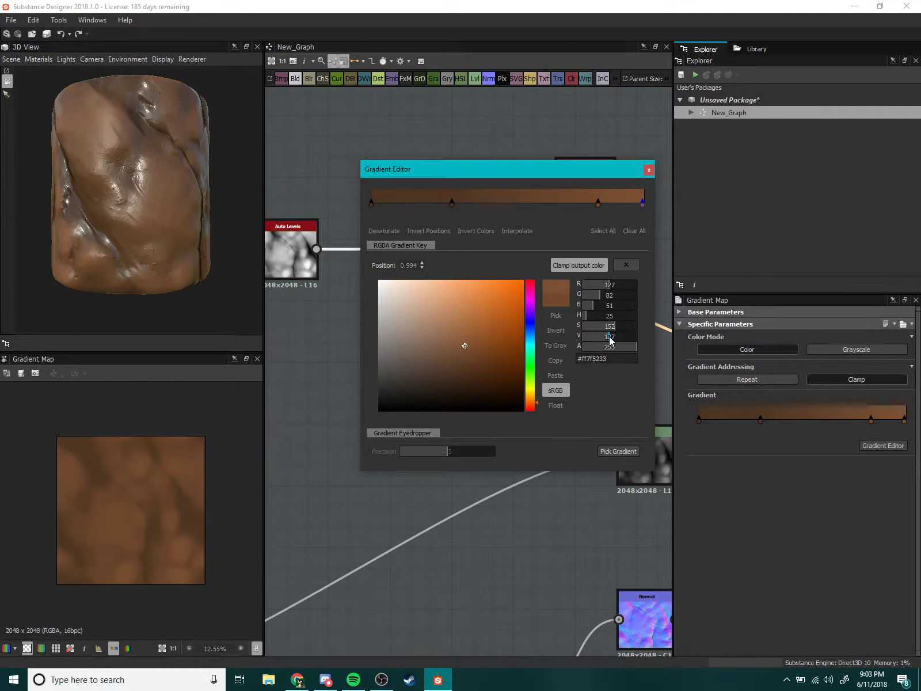
left_click_drag(610, 340, 610, 338)
Move the Gradient Editor aside and close it.
scroll(353, 290, "down", 3)
scroll(176, 473, "up", 2)
scroll(175, 474, "up", 2)
scroll(261, 429, "down", 5)
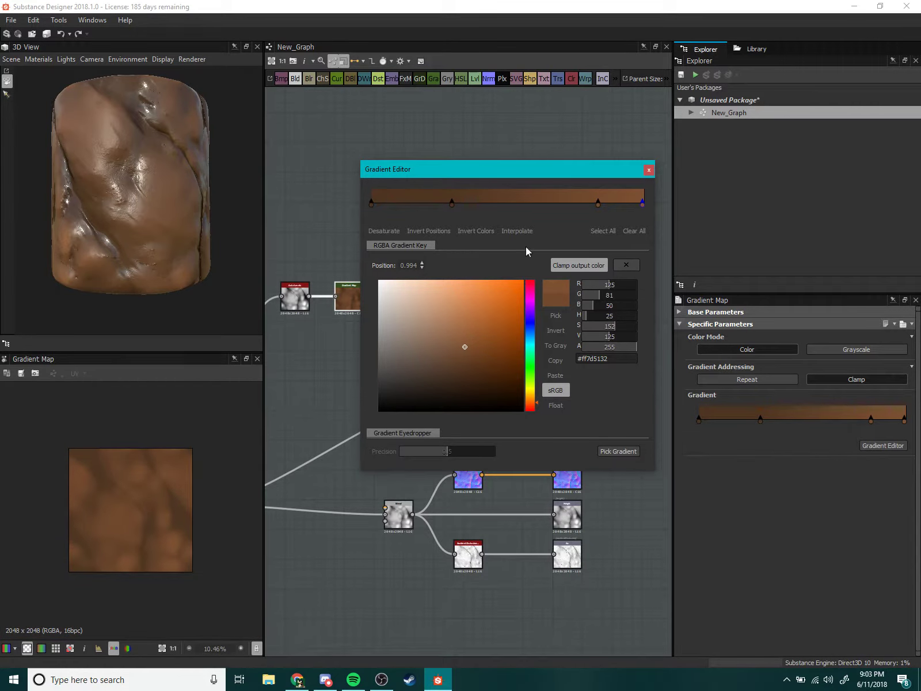
left_click_drag(536, 175, 439, 205)
left_click(549, 200)
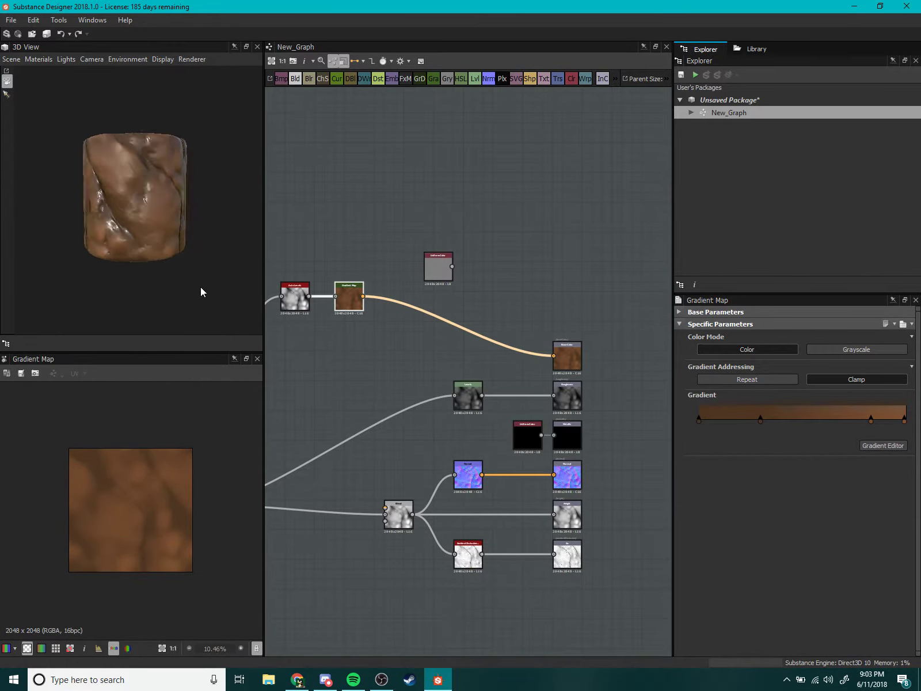
Preview the material on the Plane (hi-res) mesh, viewed from above at an angle.
mouse_move(201, 286)
left_mouse_down()
mouse_move(89, 270)
mouse_move(38, 234)
mouse_move(206, 246)
mouse_move(195, 235)
mouse_move(194, 205)
left_mouse_up()
scroll(133, 265, "up", 3)
scroll(206, 246, "up", 3)
left_click(11, 59)
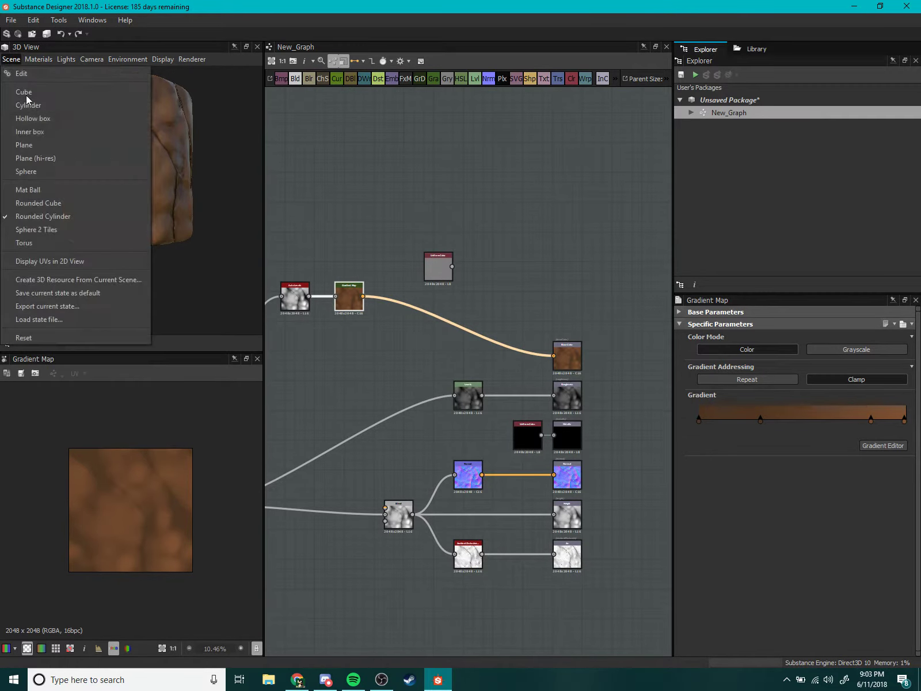
left_click(56, 158)
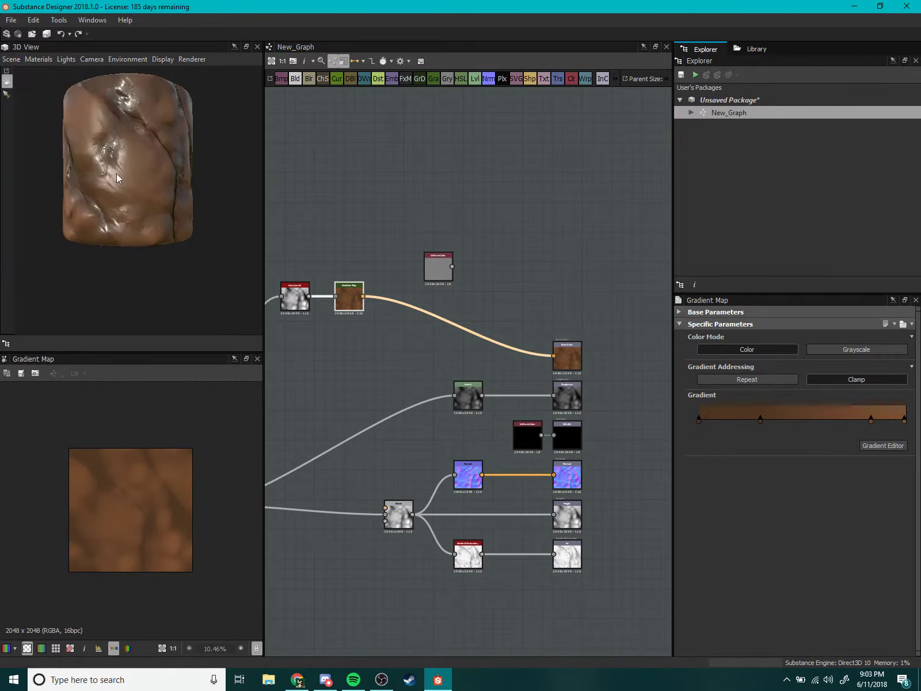
mouse_move(197, 223)
left_mouse_down()
mouse_move(168, 275)
mouse_move(179, 223)
mouse_move(74, 255)
mouse_move(118, 267)
mouse_move(176, 238)
mouse_move(92, 215)
mouse_move(169, 240)
mouse_move(160, 230)
mouse_move(36, 229)
left_mouse_up()
scroll(164, 233, "up", 2)
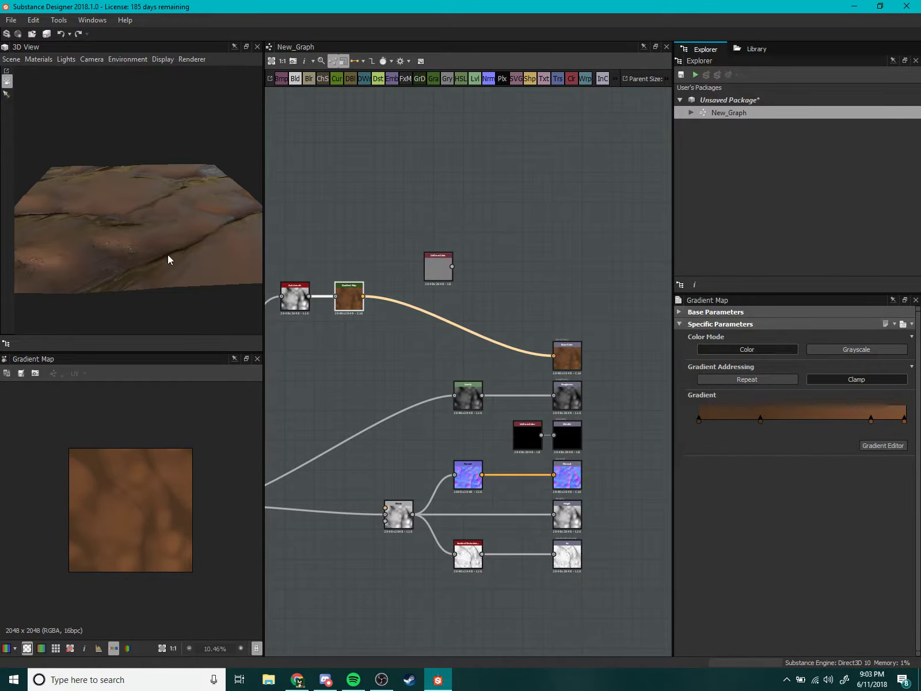
mouse_move(168, 259)
left_mouse_down()
mouse_move(240, 309)
mouse_move(400, 284)
mouse_move(406, 262)
mouse_move(154, 258)
mouse_move(180, 257)
mouse_move(189, 242)
left_mouse_up()
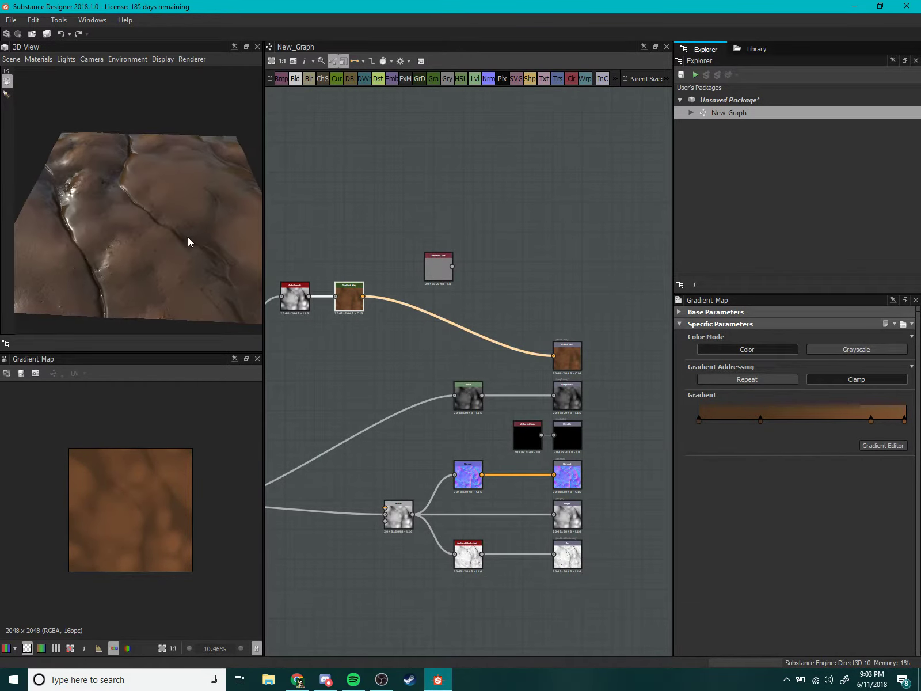
scroll(535, 360, "down", 1)
scroll(481, 357, "up", 1)
scroll(450, 351, "up", 2)
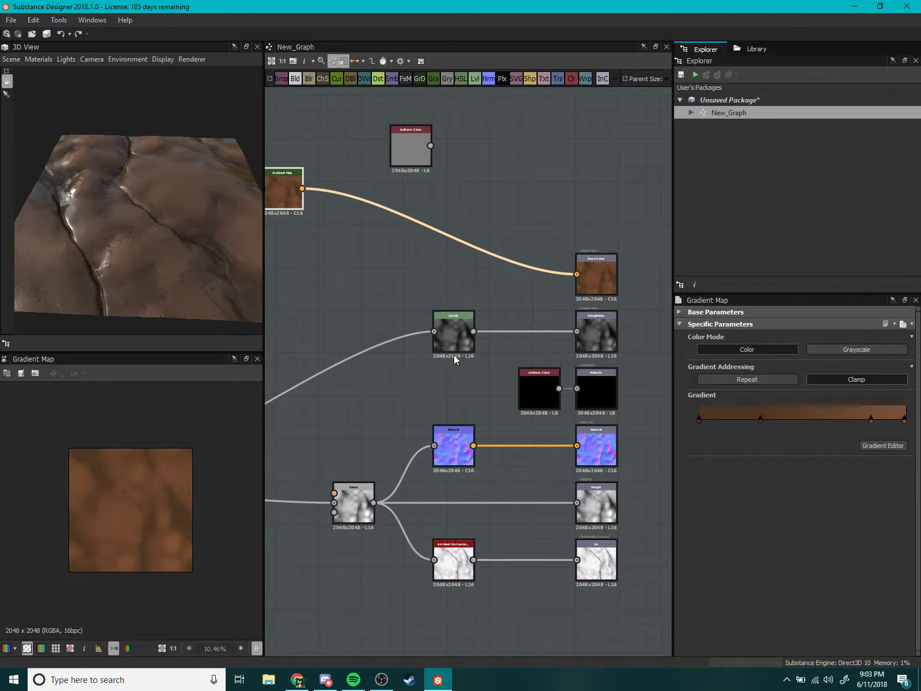
Switch the preview mesh to Inner box and look around inside it.
left_click(11, 59)
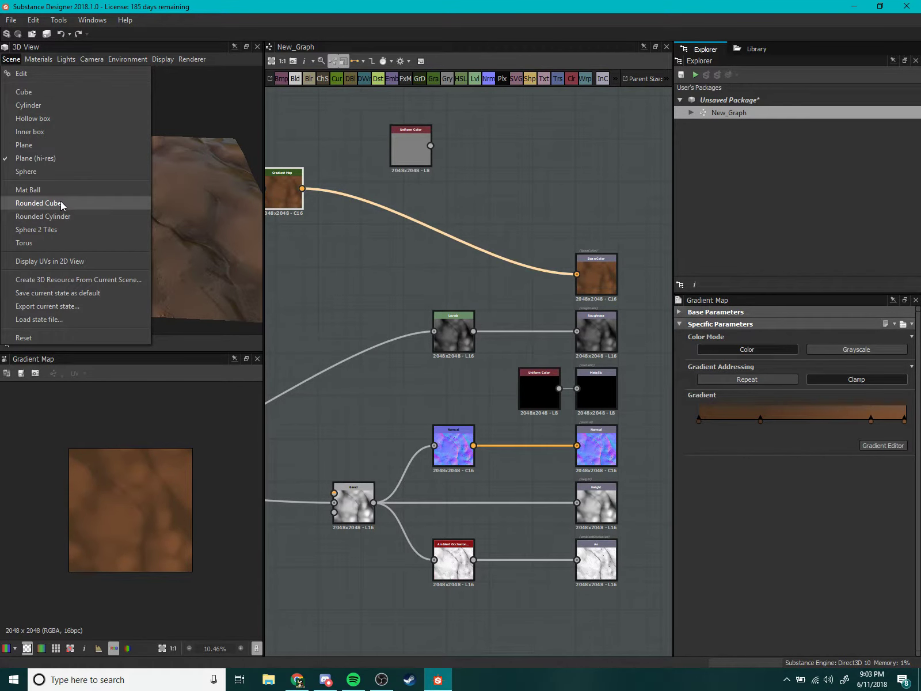
left_click(63, 130)
mouse_move(63, 128)
left_mouse_down()
mouse_move(142, 287)
mouse_move(145, 252)
mouse_move(161, 260)
mouse_move(197, 249)
mouse_move(165, 265)
left_mouse_up()
mouse_move(163, 255)
left_mouse_down()
mouse_move(200, 248)
mouse_move(171, 280)
mouse_move(101, 286)
mouse_move(134, 241)
mouse_move(25, 222)
mouse_move(225, 276)
mouse_move(160, 232)
mouse_move(156, 251)
left_mouse_up()
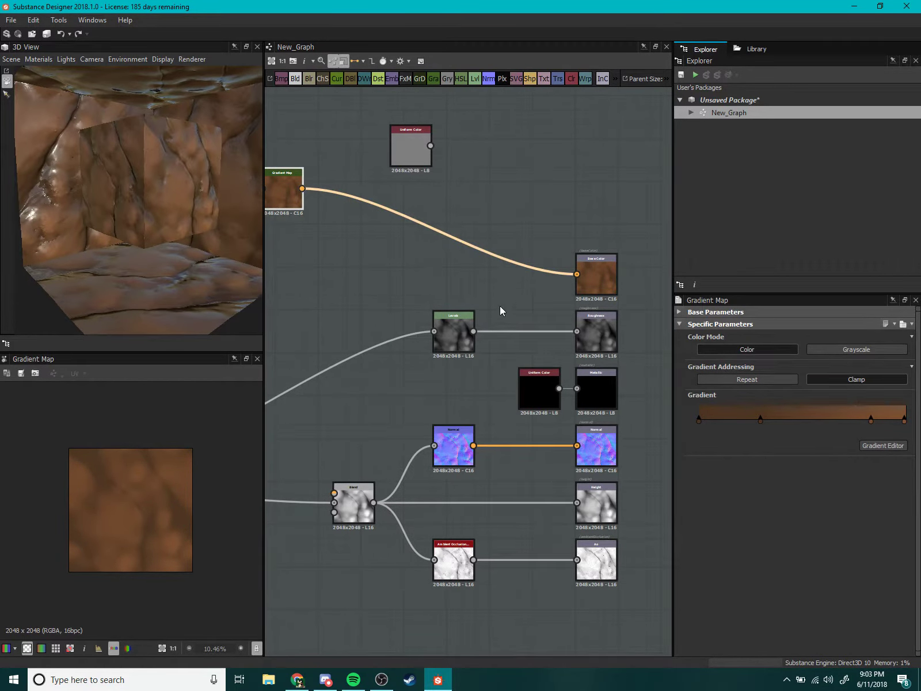
scroll(512, 345, "up", 3)
scroll(427, 334, "up", 1)
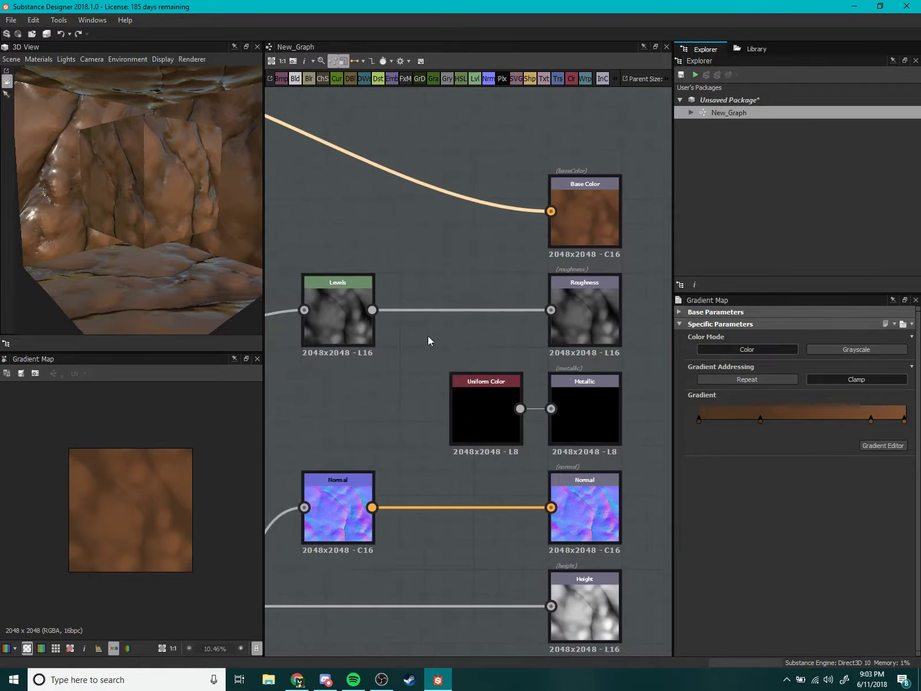
scroll(380, 334, "up", 1)
Shift the Levels node's midtone handle to darken the roughness.
left_click(355, 335)
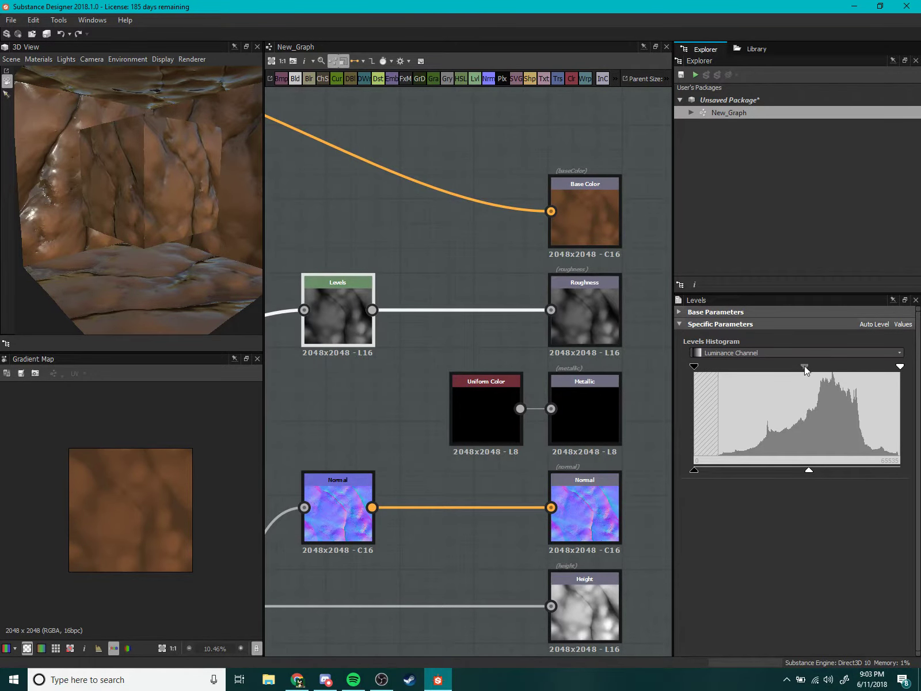
left_click_drag(804, 365, 809, 366)
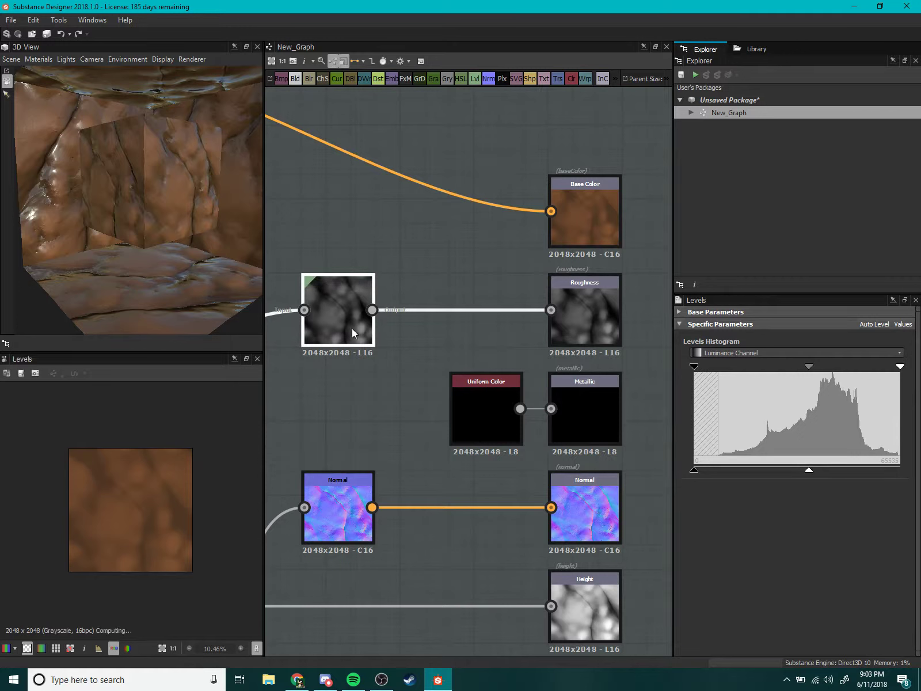
mouse_move(819, 367)
left_mouse_down()
mouse_move(775, 370)
mouse_move(831, 368)
mouse_move(798, 372)
left_mouse_up()
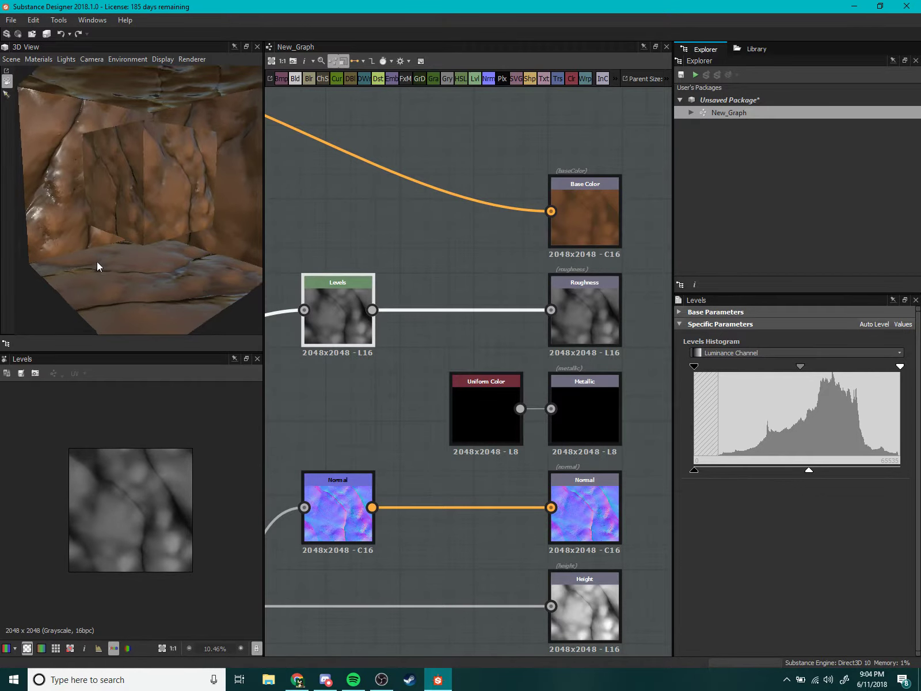
mouse_move(96, 261)
left_mouse_down()
mouse_move(154, 223)
mouse_move(118, 197)
mouse_move(185, 287)
mouse_move(74, 273)
mouse_move(168, 179)
left_mouse_up()
scroll(154, 223, "down", 3)
Switch the preview mesh to Rounded Cylinder and inspect its surface.
left_click(10, 60)
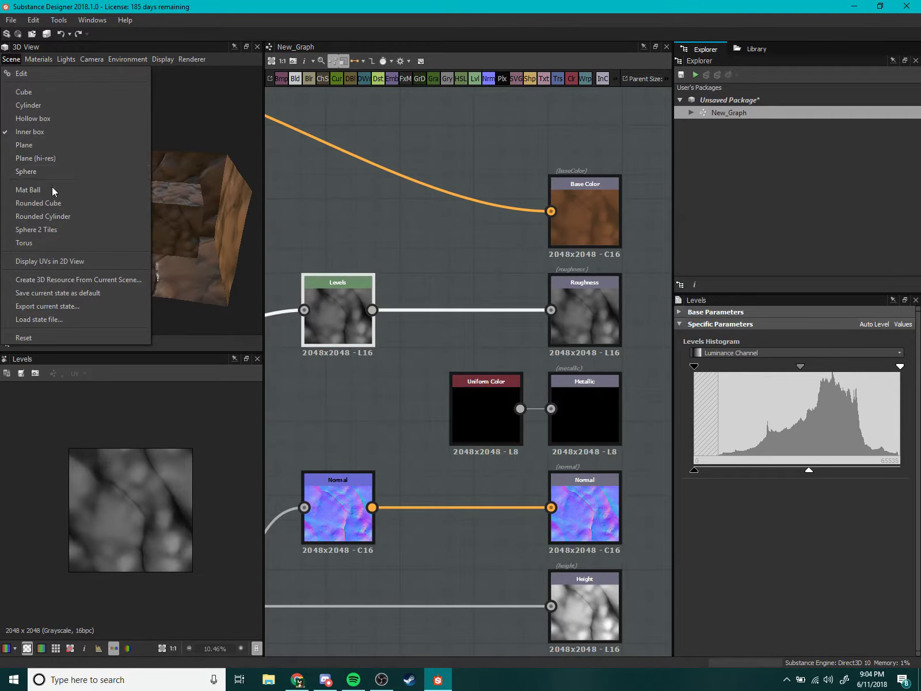
left_click(71, 216)
mouse_move(202, 214)
left_mouse_down()
mouse_move(226, 210)
mouse_move(171, 229)
mouse_move(214, 223)
mouse_move(194, 199)
mouse_move(181, 204)
left_mouse_up()
scroll(159, 229, "up", 3)
scroll(192, 217, "down", 2)
scroll(214, 223, "up", 3)
scroll(205, 223, "down", 2)
scroll(194, 199, "up", 3)
scroll(193, 198, "down", 3)
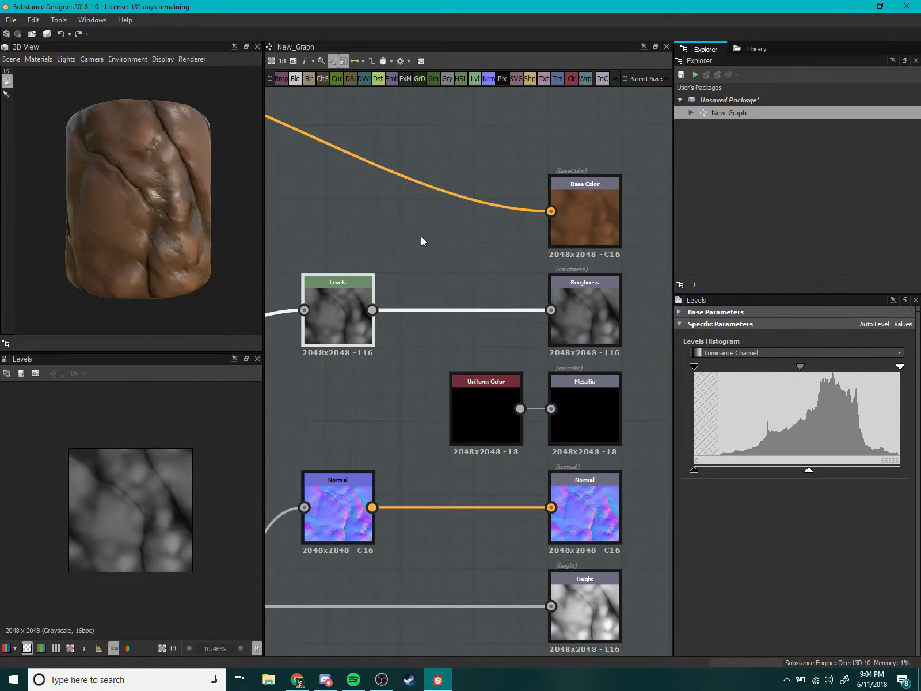
scroll(421, 240, "down", 3)
scroll(442, 275, "down", 2)
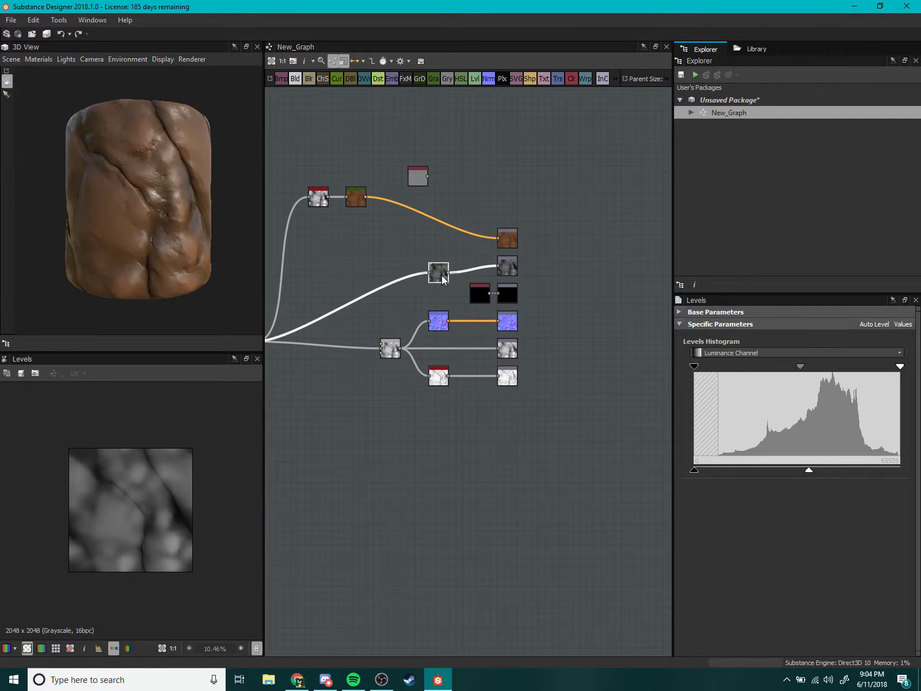
Move the noise node and the small gray node higher to tidy the graph.
left_click_drag(442, 281, 452, 266)
scroll(452, 266, "up", 2)
scroll(448, 234, "down", 2)
left_click_drag(464, 177, 465, 146)
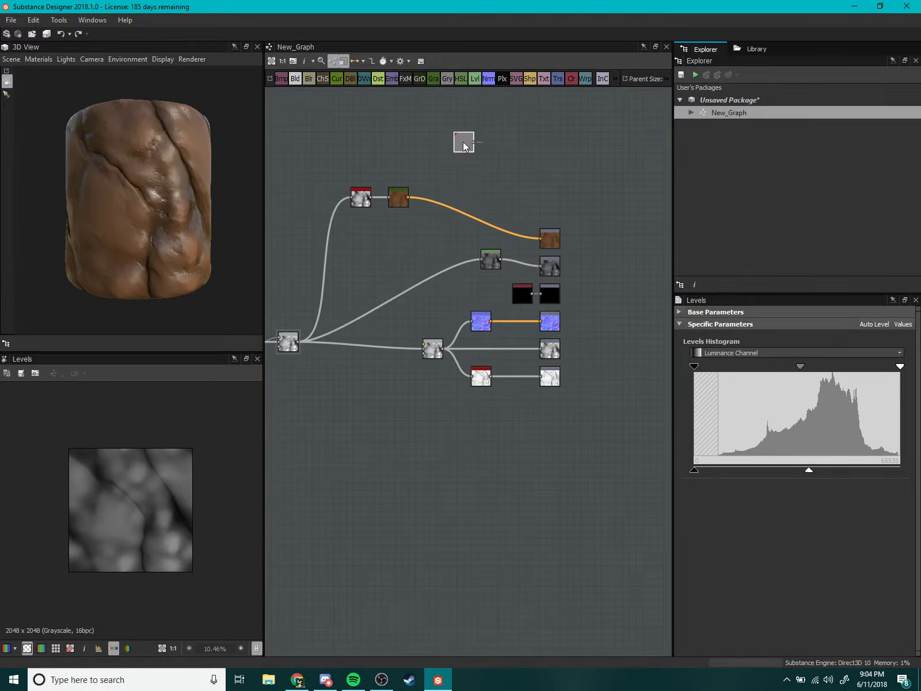
scroll(461, 263, "down", 3)
scroll(463, 257, "up", 2)
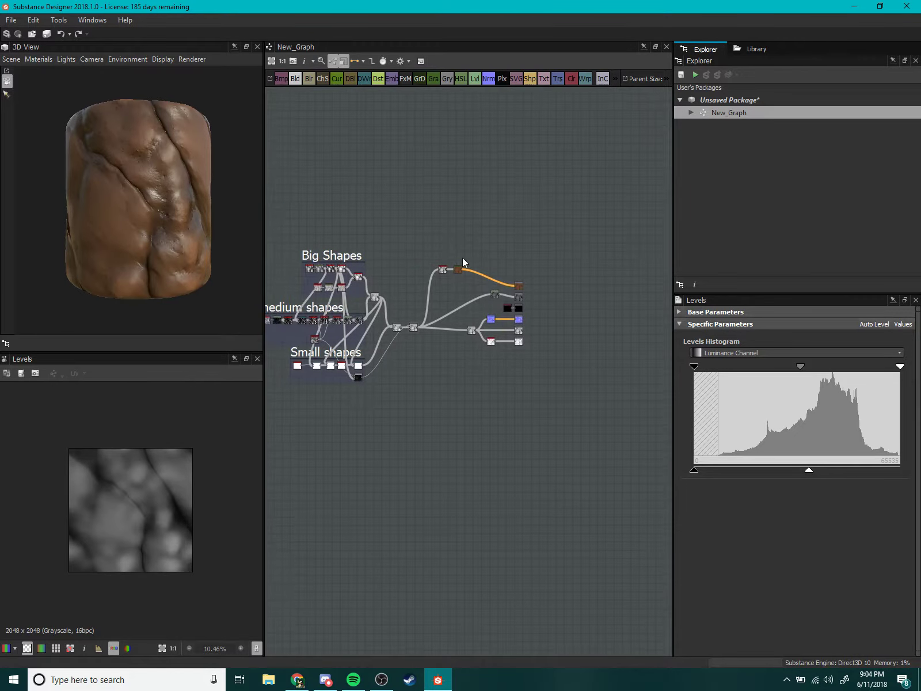
scroll(375, 265, "up", 3)
Wrap the two top nodes in a frame titled 'color'.
right_click(448, 346)
left_click(492, 386)
type("c")
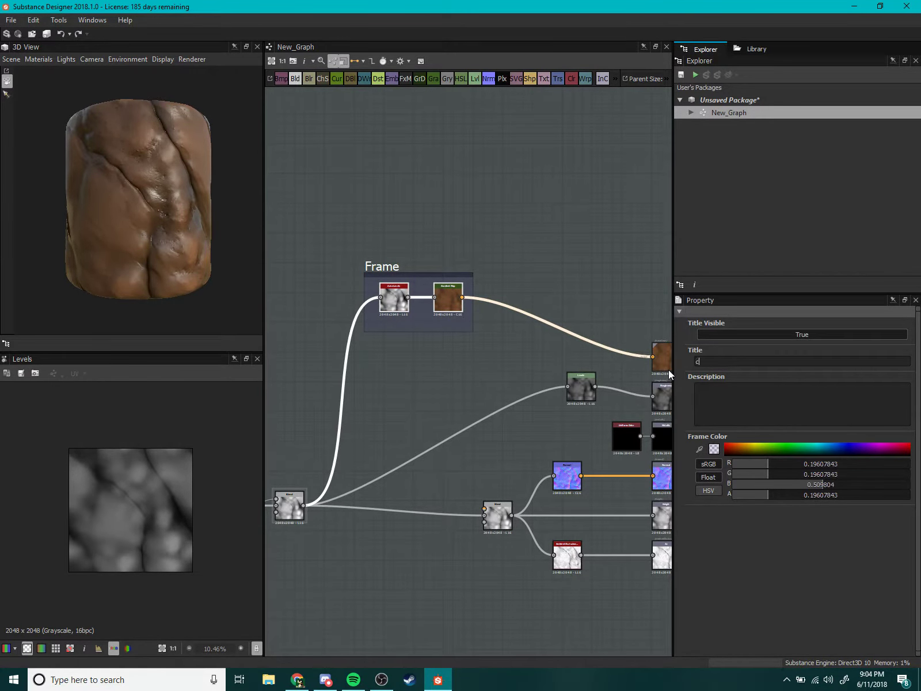
type("olor")
key("Return")
scroll(467, 404, "down", 2)
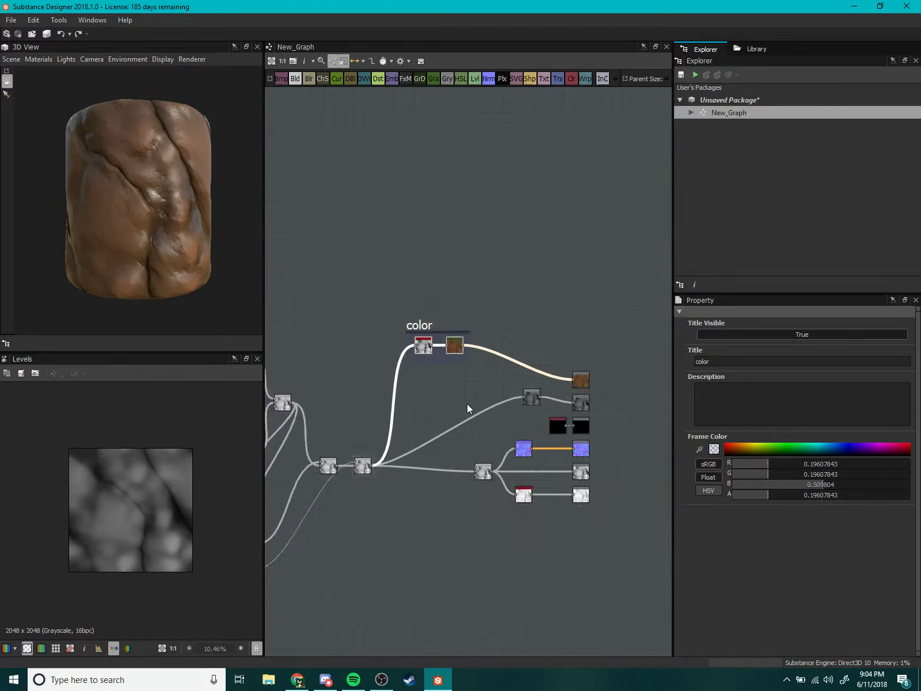
scroll(467, 404, "down", 1)
scroll(421, 386, "up", 3)
scroll(543, 379, "down", 4)
mouse_move(543, 378)
middle_mouse_down()
mouse_move(591, 340)
mouse_move(465, 330)
middle_mouse_up()
scroll(591, 340, "up", 2)
From Library > 3D View > Environment, try the first environment maps, including cave, on the preview.
left_click(752, 50)
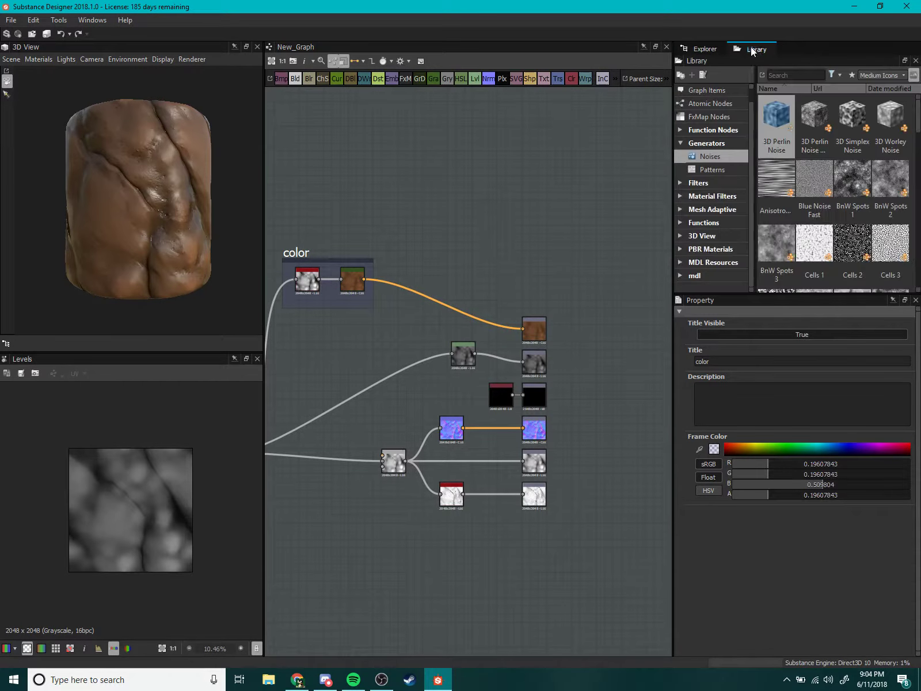
left_click(682, 233)
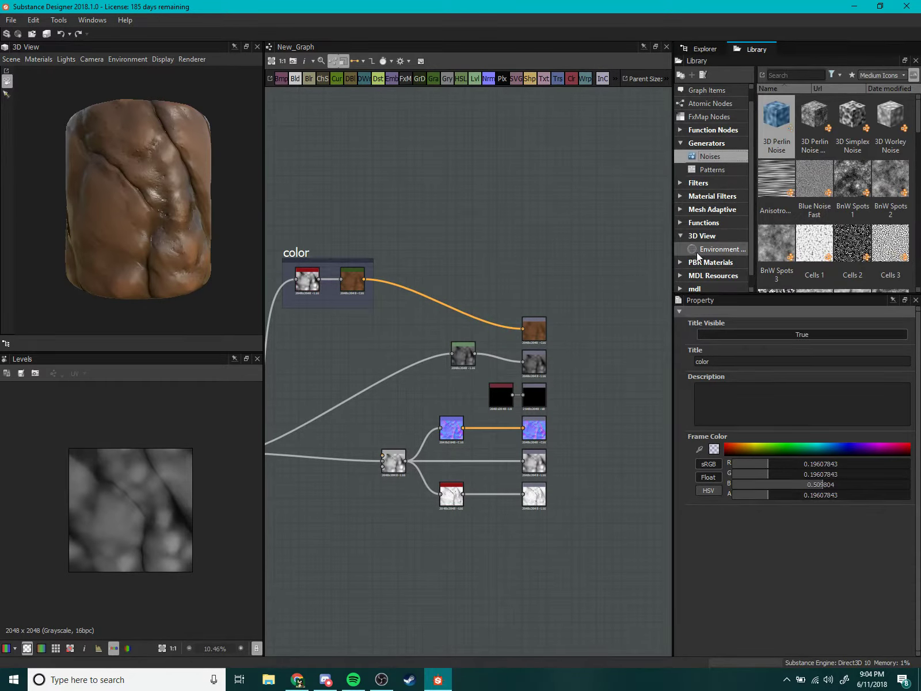
left_click(705, 249)
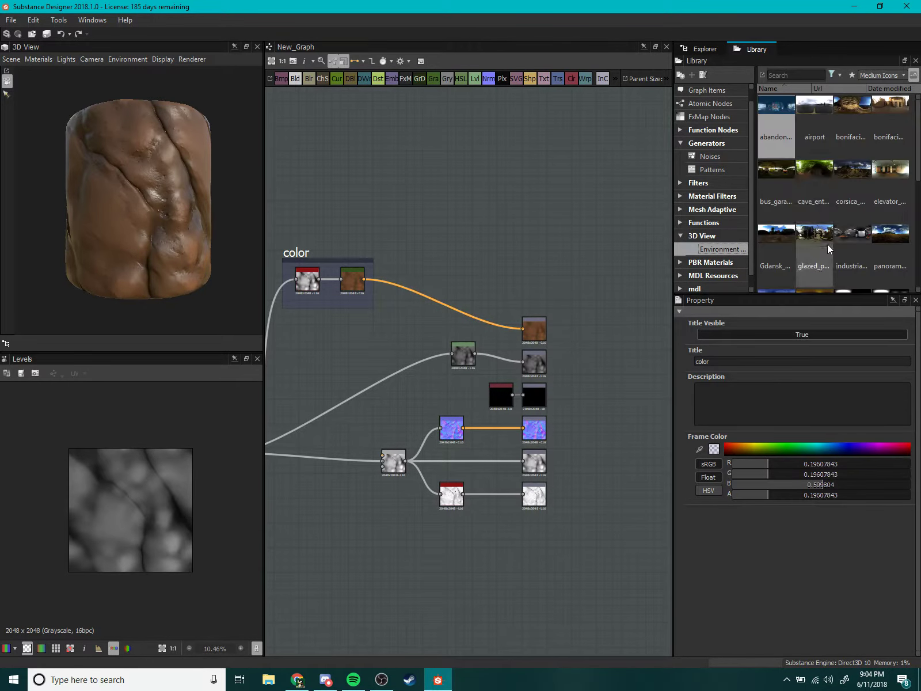
mouse_move(215, 214)
left_mouse_down()
mouse_move(105, 214)
mouse_move(193, 228)
mouse_move(145, 226)
left_mouse_up()
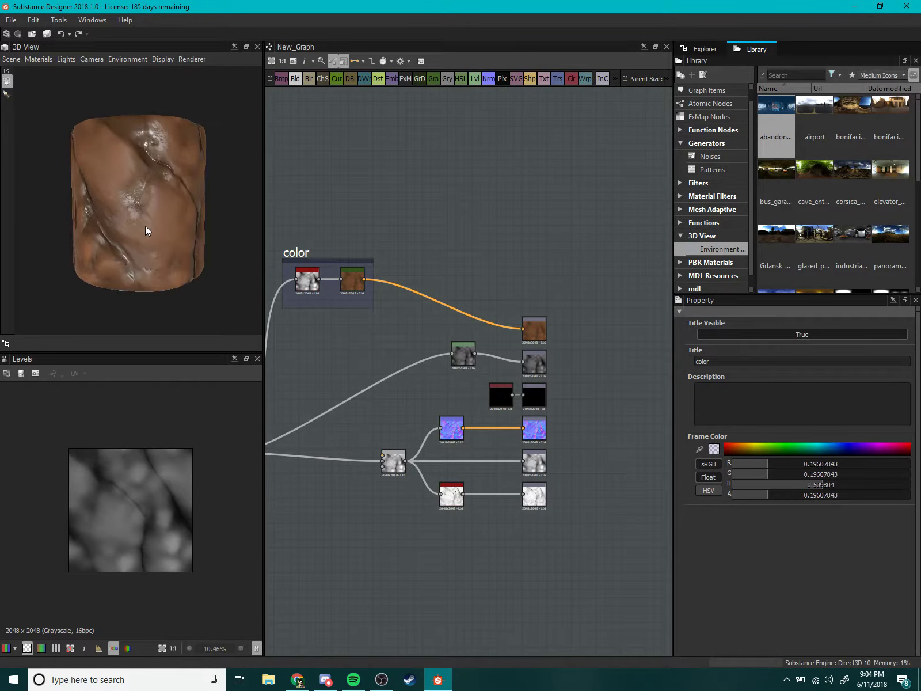
left_click_drag(814, 172, 223, 187)
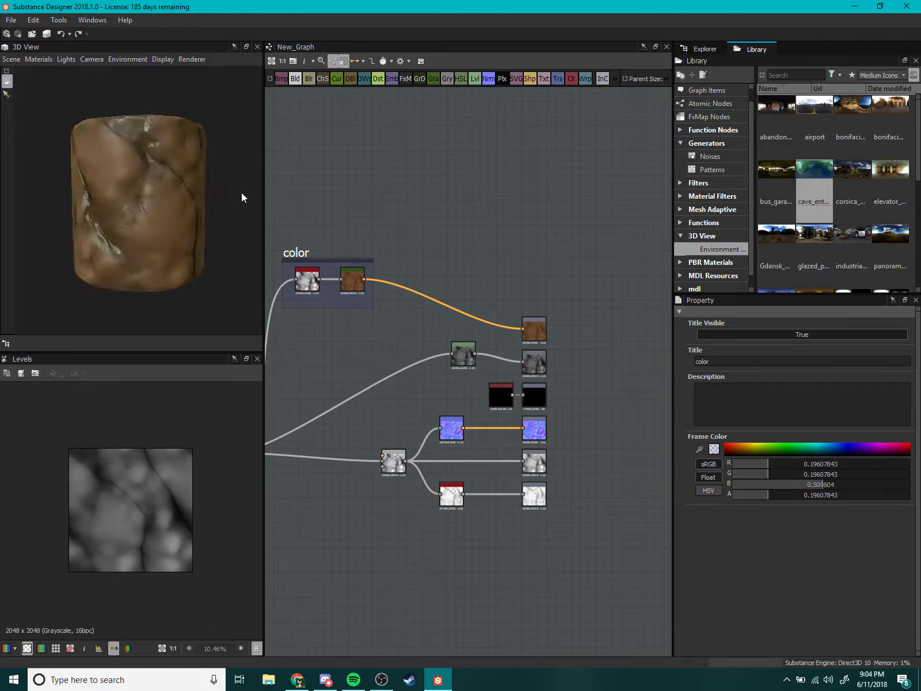
mouse_move(83, 208)
left_mouse_down()
mouse_move(149, 191)
mouse_move(182, 226)
mouse_move(208, 217)
mouse_move(192, 212)
left_mouse_up()
Try the Corsica, elevator, terrace and urban environments on the preview.
mouse_move(852, 172)
left_mouse_down()
mouse_move(204, 211)
mouse_move(221, 232)
mouse_move(144, 244)
left_mouse_up()
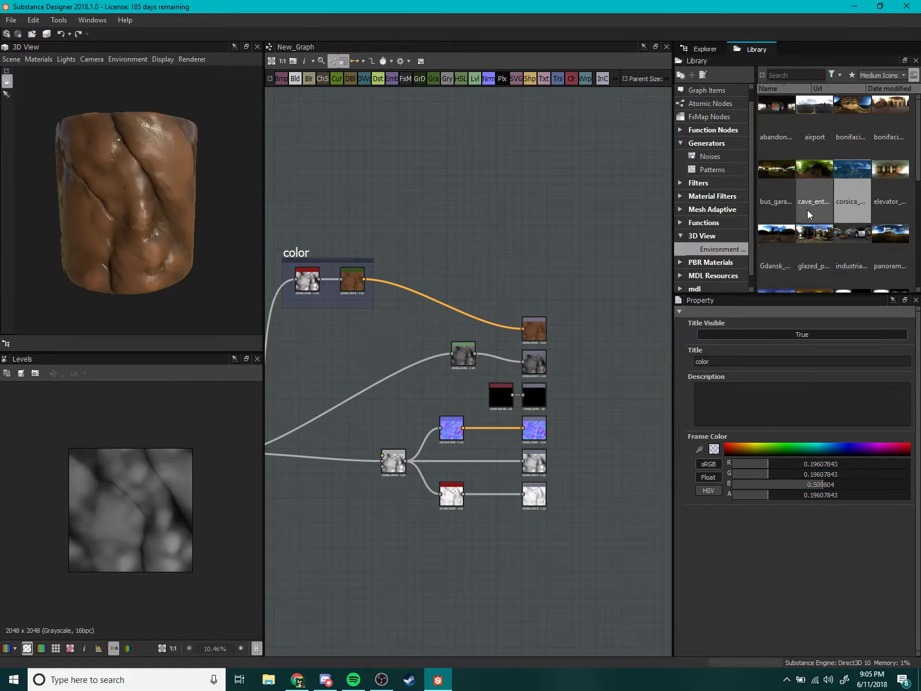
mouse_move(885, 195)
left_mouse_down()
mouse_move(151, 208)
mouse_move(232, 213)
mouse_move(157, 213)
mouse_move(178, 212)
left_mouse_up()
scroll(834, 202, "down", 5)
mouse_move(815, 238)
left_mouse_down()
mouse_move(186, 237)
mouse_move(211, 253)
mouse_move(247, 256)
left_mouse_up()
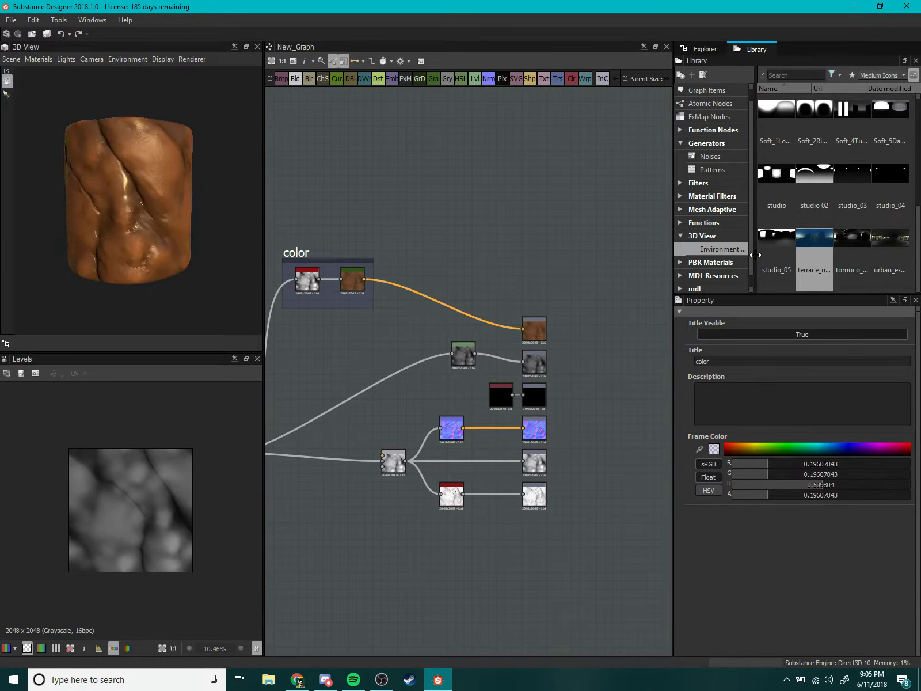
left_click_drag(891, 237, 192, 219)
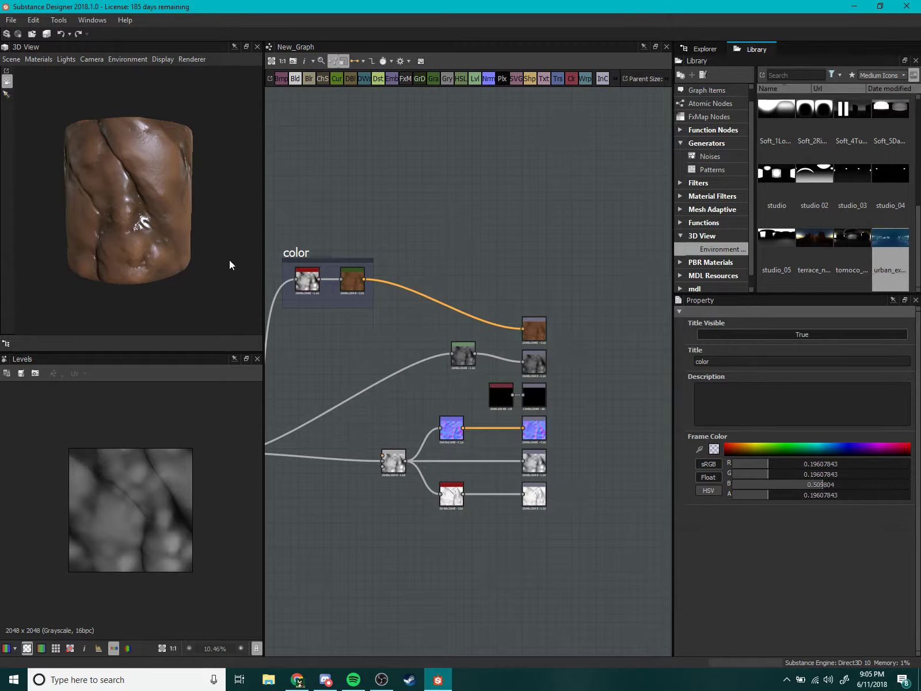
left_click_drag(229, 260, 255, 271)
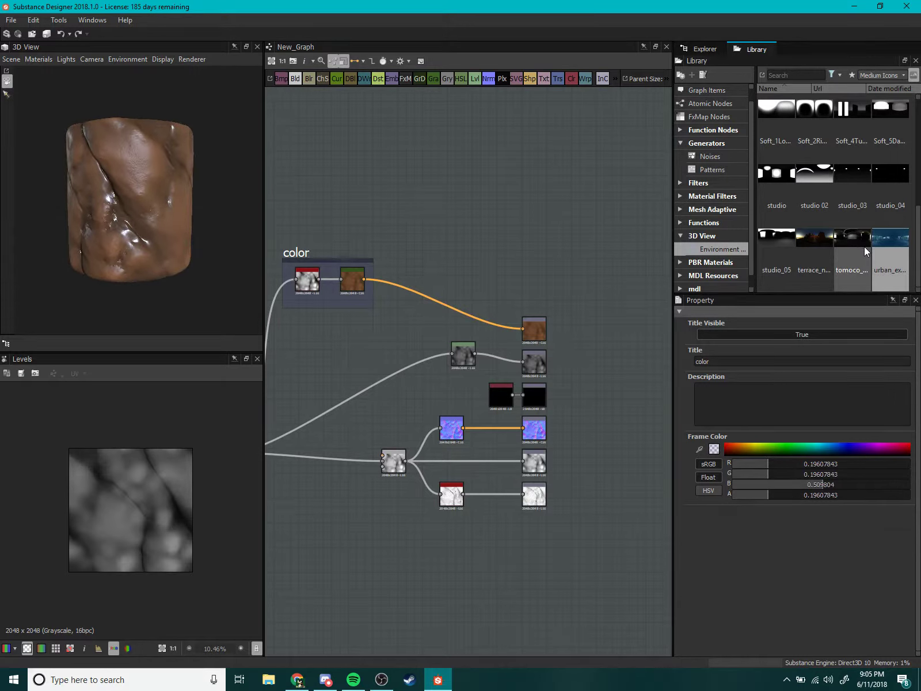
mouse_move(810, 261)
left_mouse_down()
mouse_move(374, 250)
mouse_move(137, 257)
left_mouse_up()
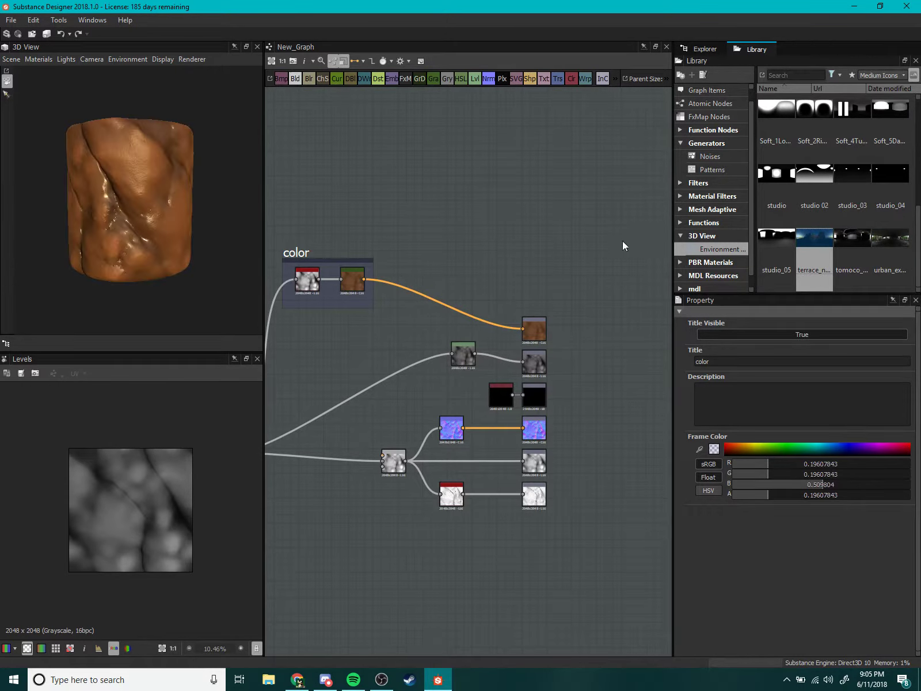
Test studio_04 and studio_05 environment lighting, rotating the lighting around the model.
scroll(892, 240, "up", 3)
scroll(892, 240, "down", 3)
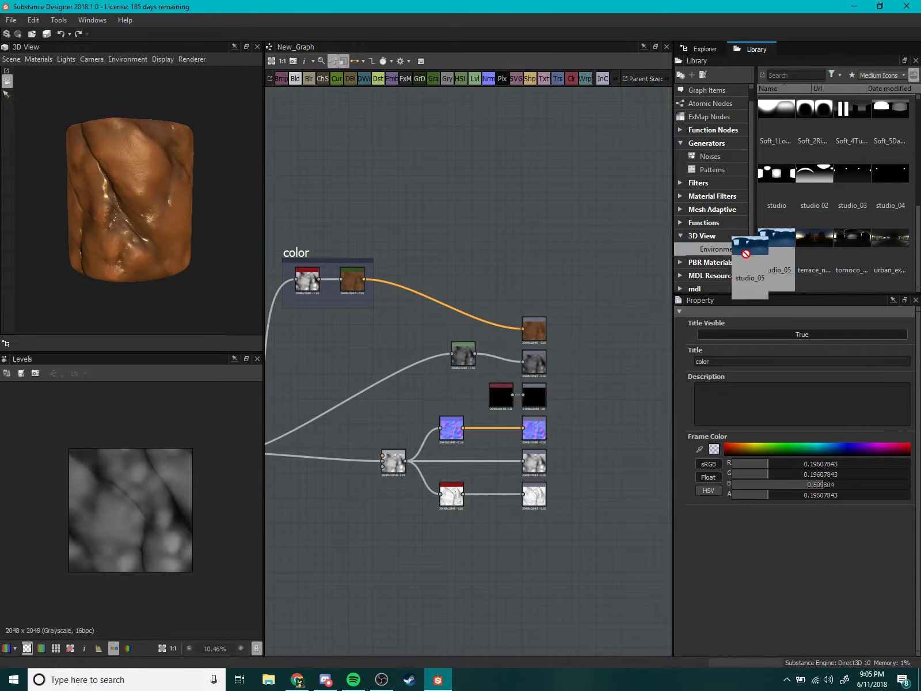
left_click_drag(776, 241, 249, 256)
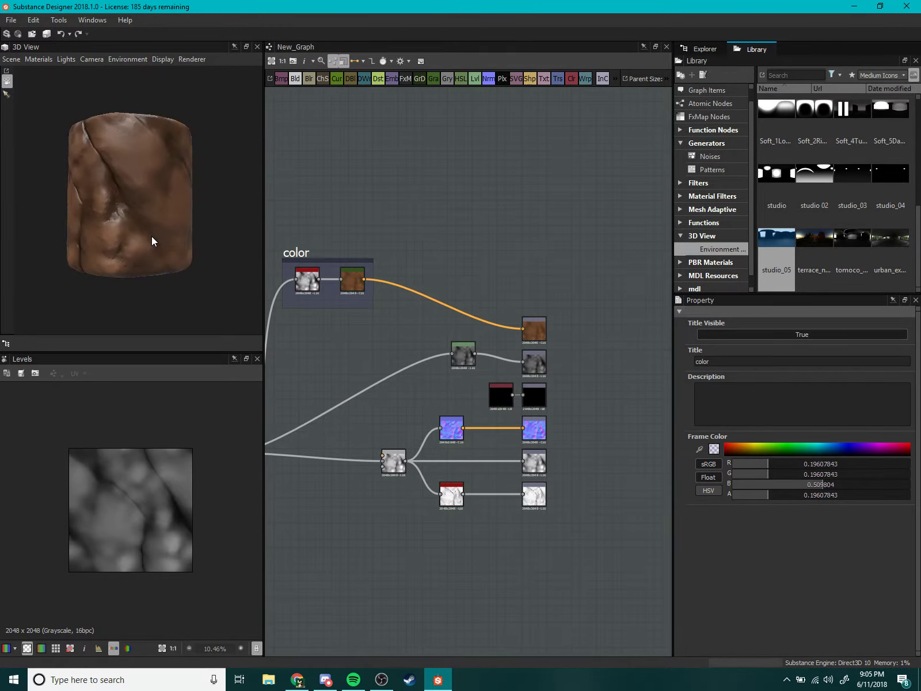
left_click_drag(151, 236, 154, 234)
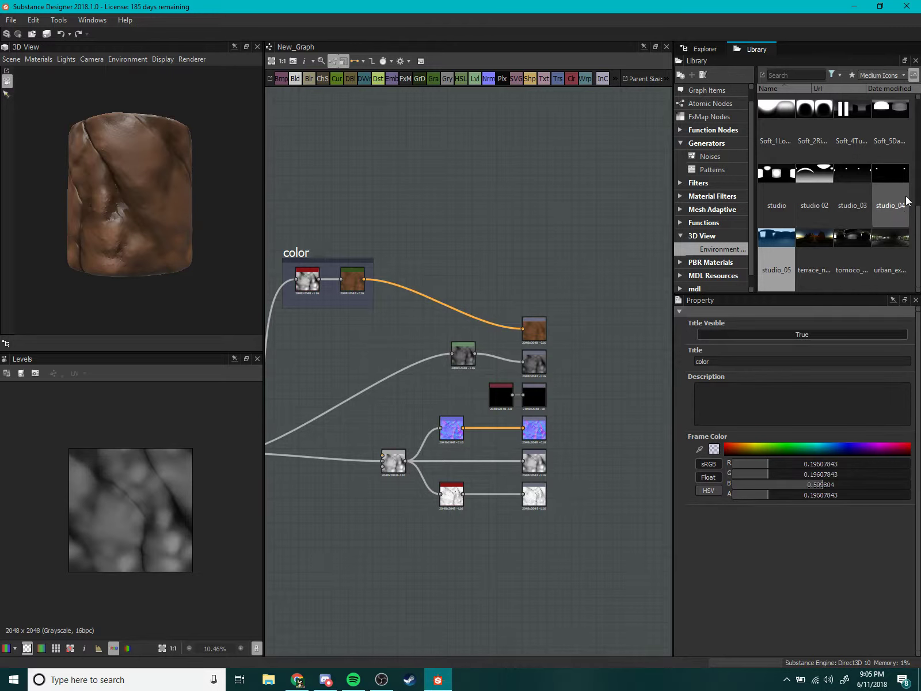
left_click_drag(886, 202, 81, 208)
left_click_drag(766, 255, 183, 230)
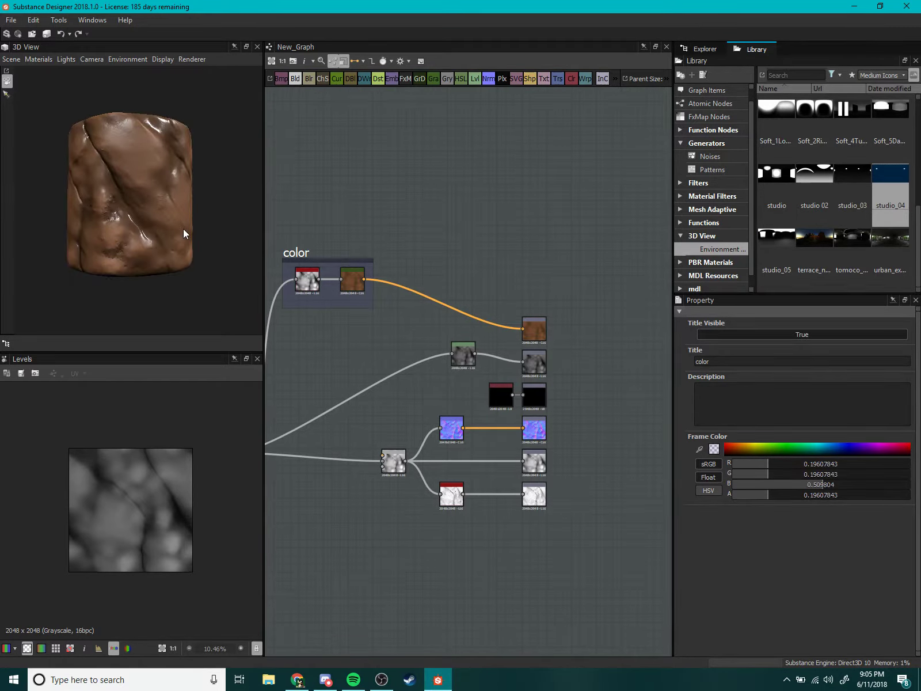
left_click_drag(916, 231, 916, 184)
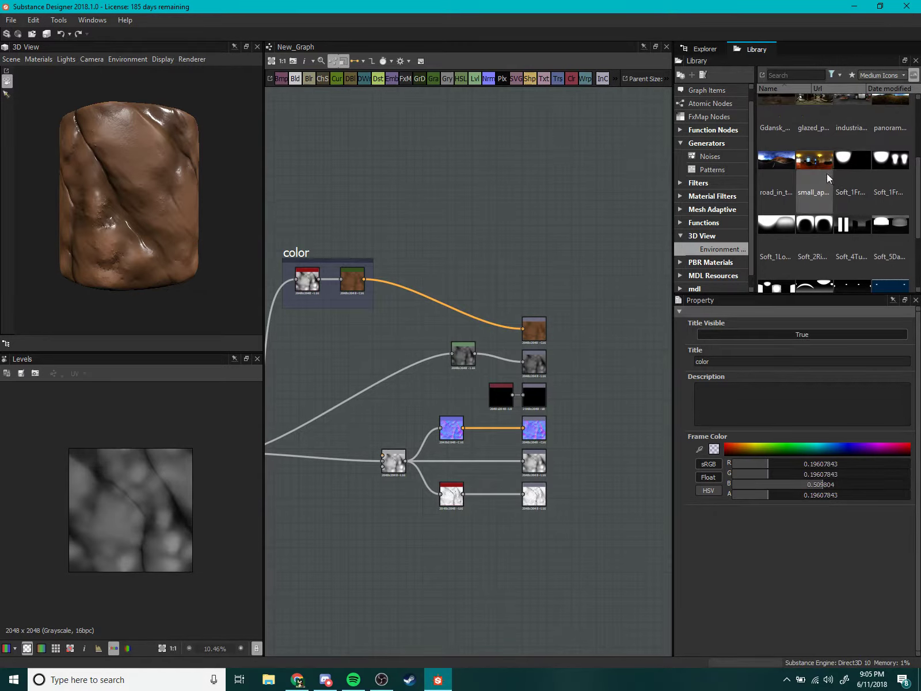
Try a warm environment, then the road and panorama environments on the preview.
left_click_drag(814, 159, 177, 246)
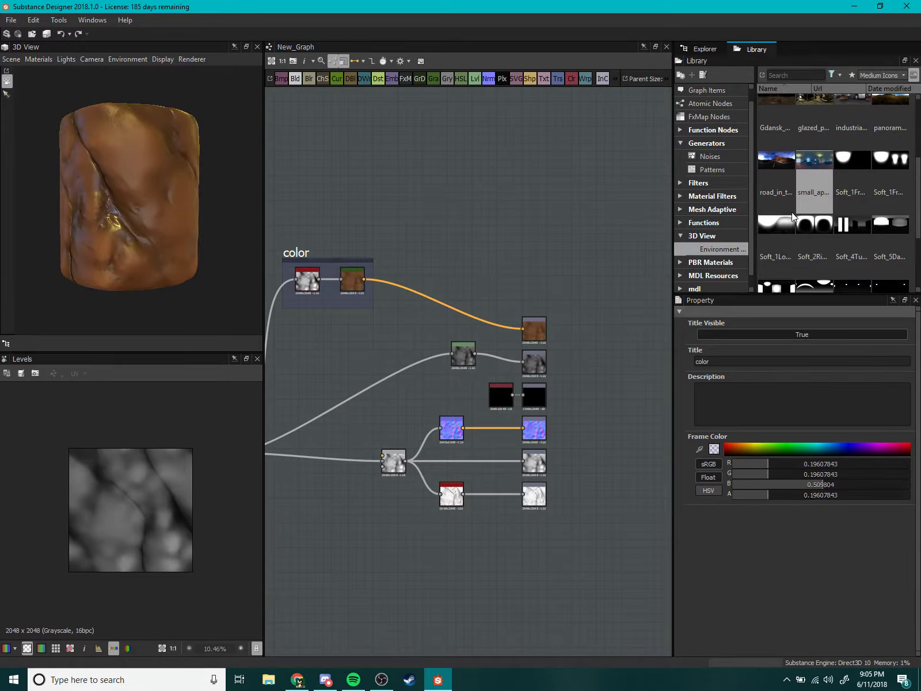
left_click_drag(776, 162, 296, 179)
left_click(498, 232)
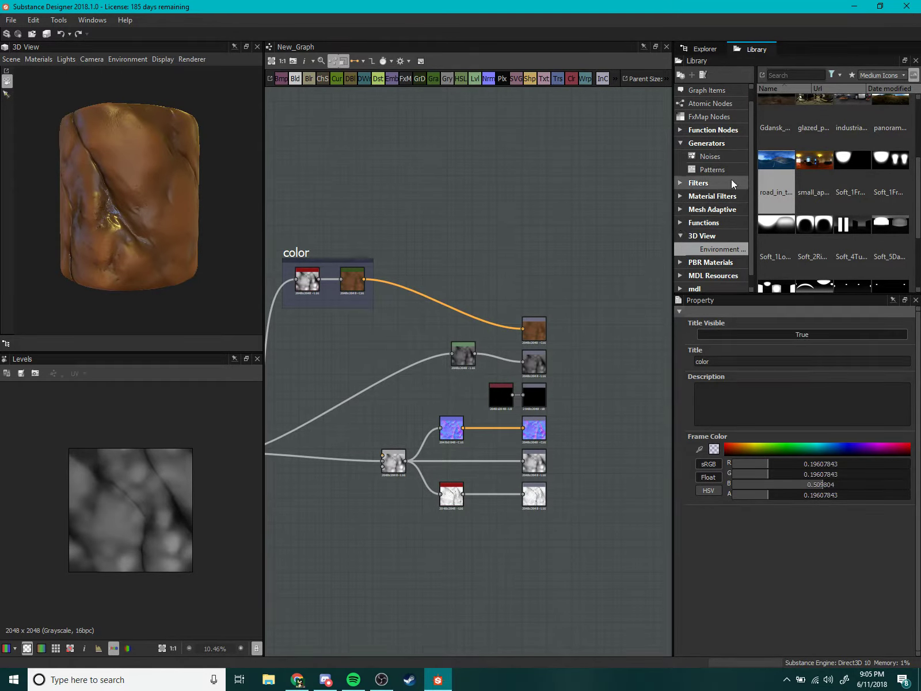
left_click_drag(769, 176, 82, 179)
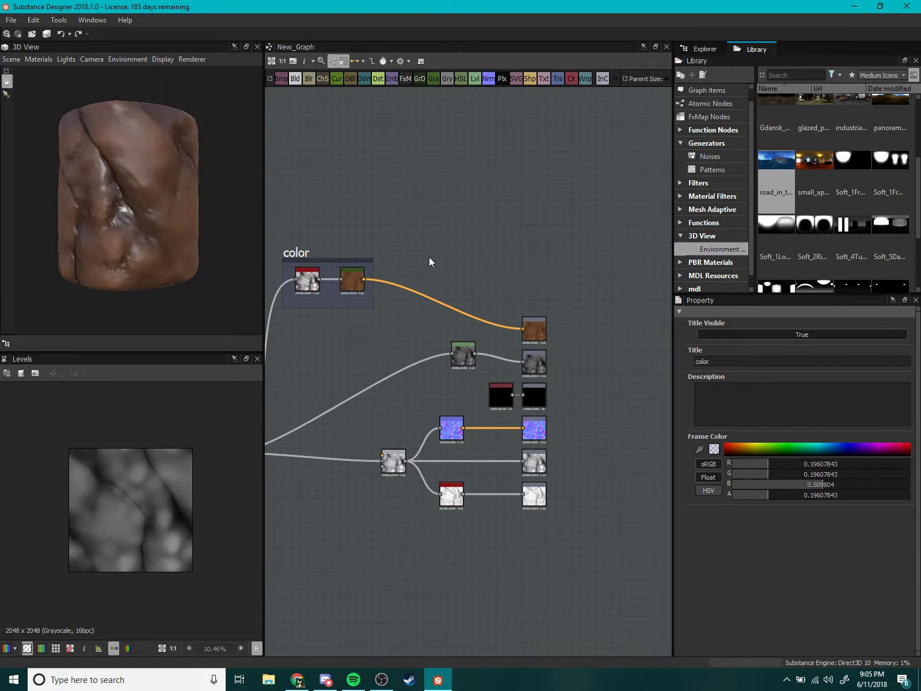
scroll(812, 216, "up", 3)
mouse_move(890, 242)
left_mouse_down()
mouse_move(842, 252)
mouse_move(148, 242)
left_mouse_up()
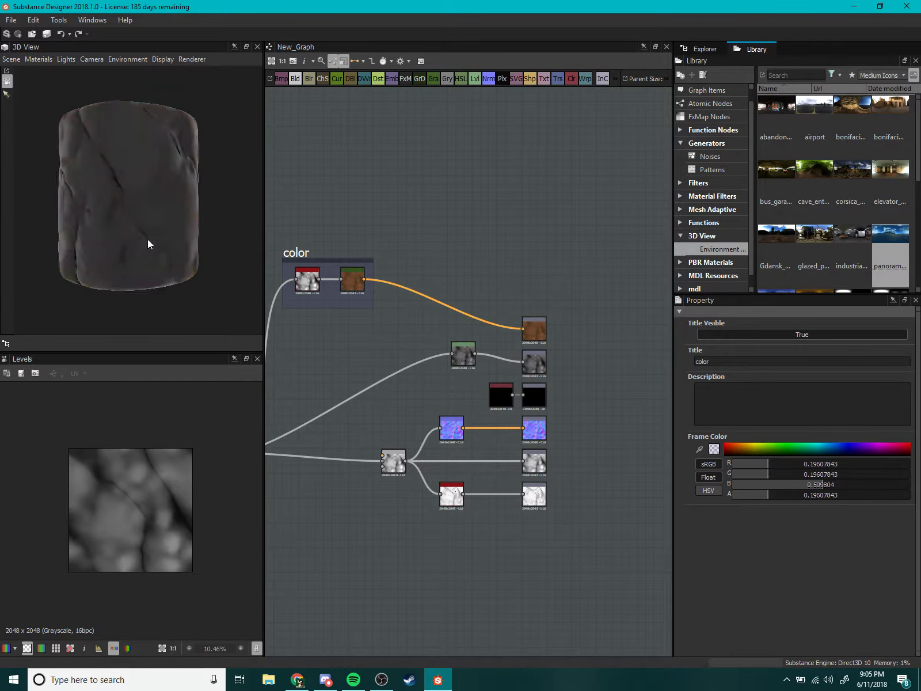
left_click_drag(852, 247, 251, 233)
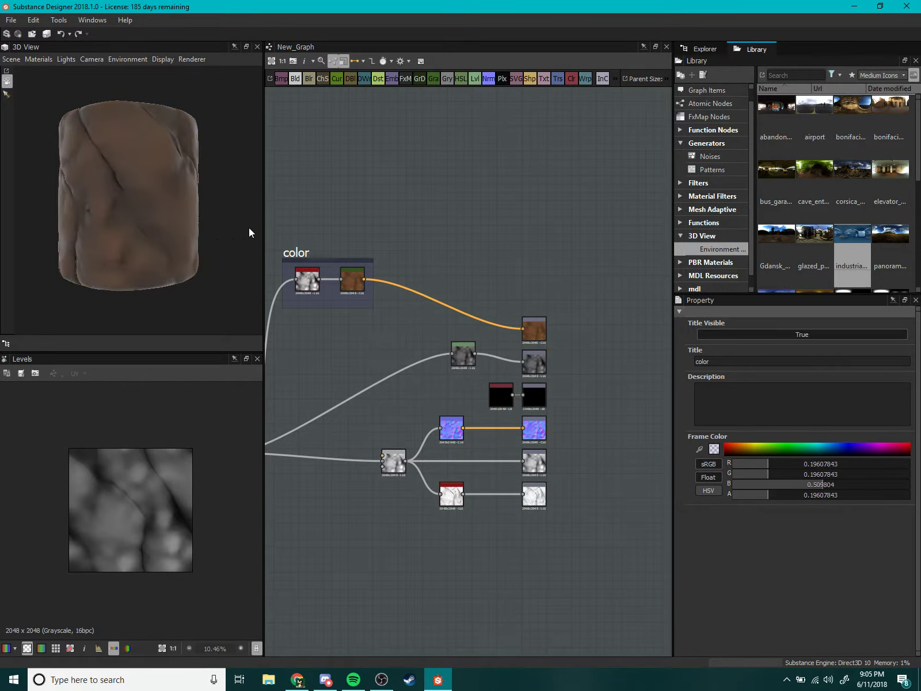
Cycle through industrial, Gdansk, elevator and Corsica, settling on the cave entrance environment.
mouse_move(127, 240)
left_mouse_down()
mouse_move(174, 223)
mouse_move(114, 221)
mouse_move(159, 198)
mouse_move(237, 203)
left_mouse_up()
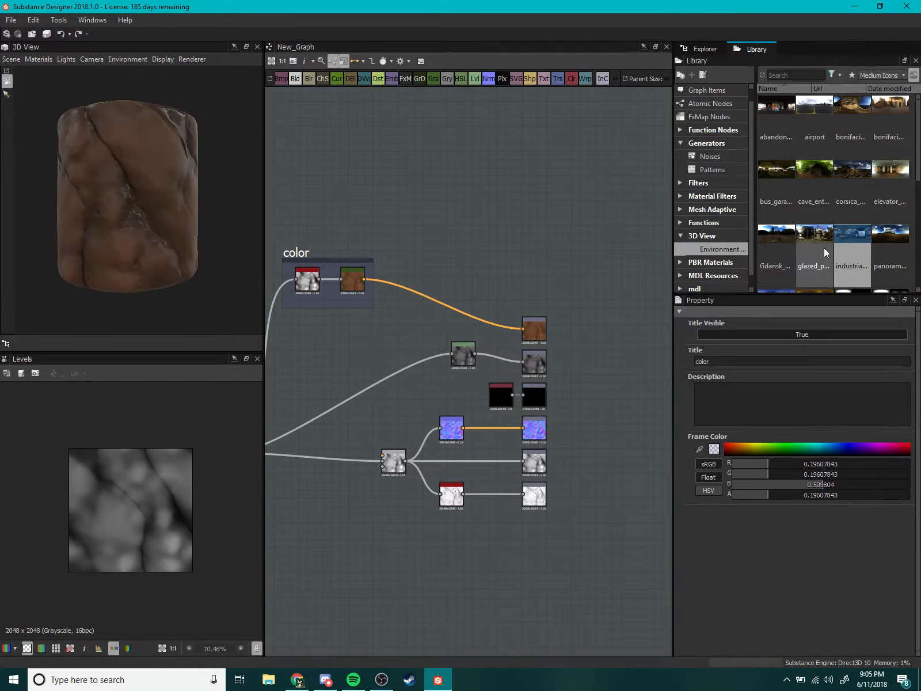
left_click_drag(822, 238, 199, 165)
mouse_move(227, 204)
left_mouse_down()
mouse_move(43, 217)
mouse_move(177, 217)
mouse_move(191, 204)
left_mouse_up()
left_click_drag(766, 244, 200, 212)
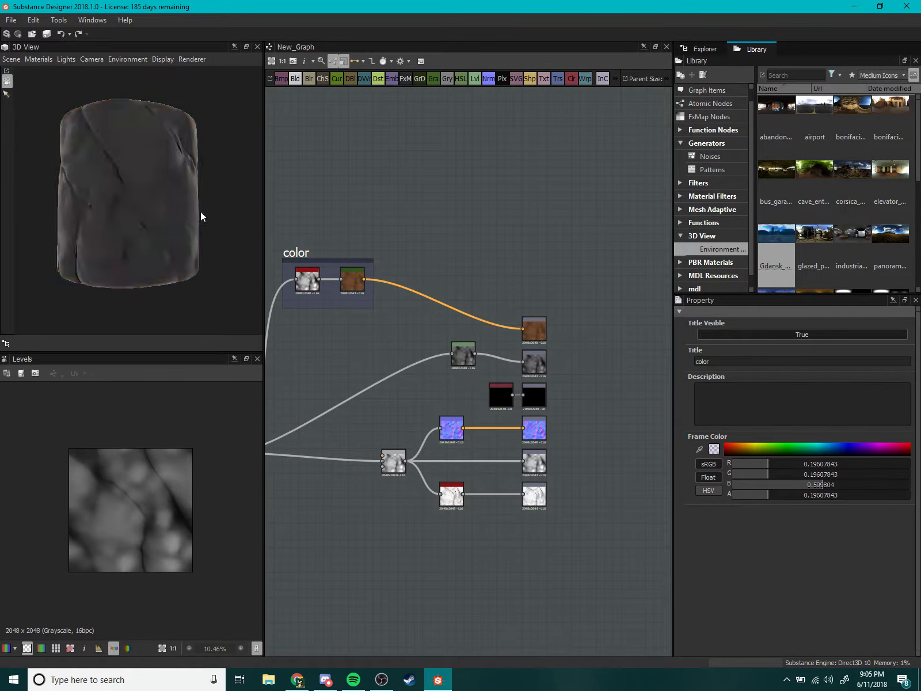
mouse_move(890, 173)
left_mouse_down()
mouse_move(185, 245)
mouse_move(252, 263)
left_mouse_up()
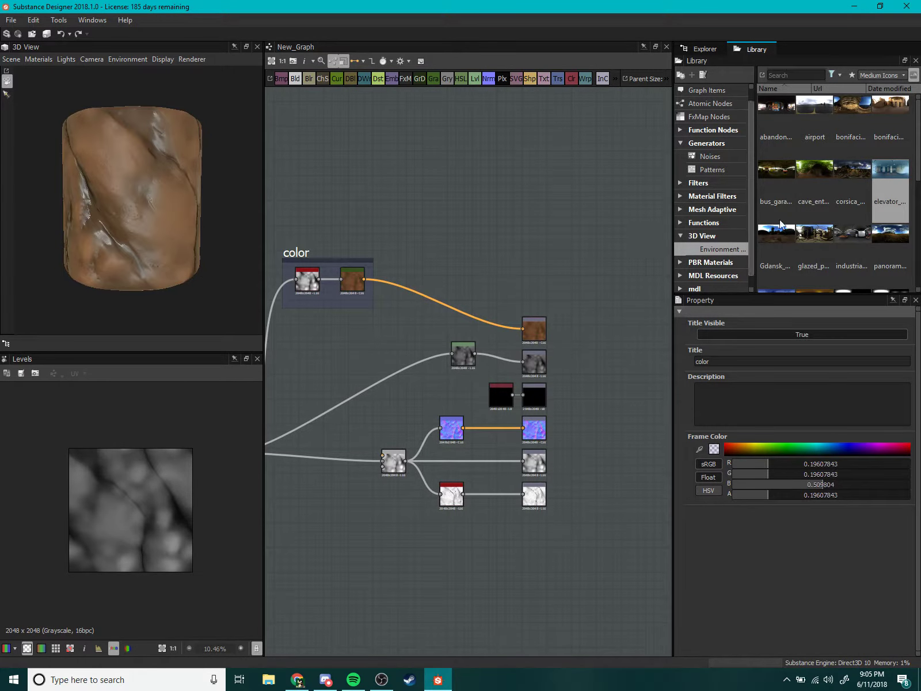
left_click_drag(852, 173, 210, 237)
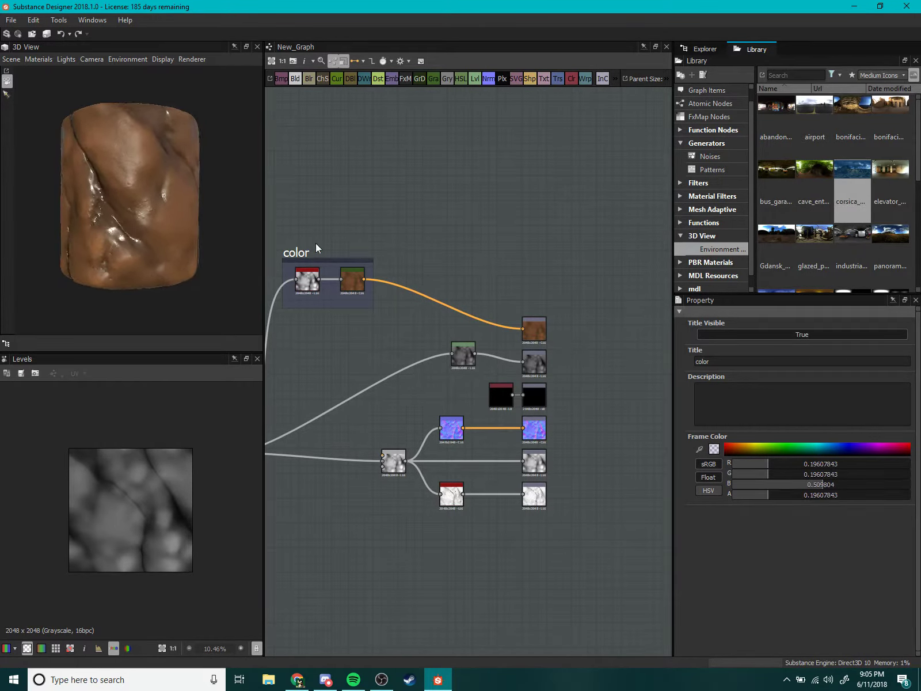
mouse_move(814, 183)
left_mouse_down()
mouse_move(218, 212)
mouse_move(229, 243)
mouse_move(207, 243)
mouse_move(234, 244)
mouse_move(213, 259)
mouse_move(195, 233)
mouse_move(163, 241)
mouse_move(166, 249)
mouse_move(173, 235)
left_mouse_up()
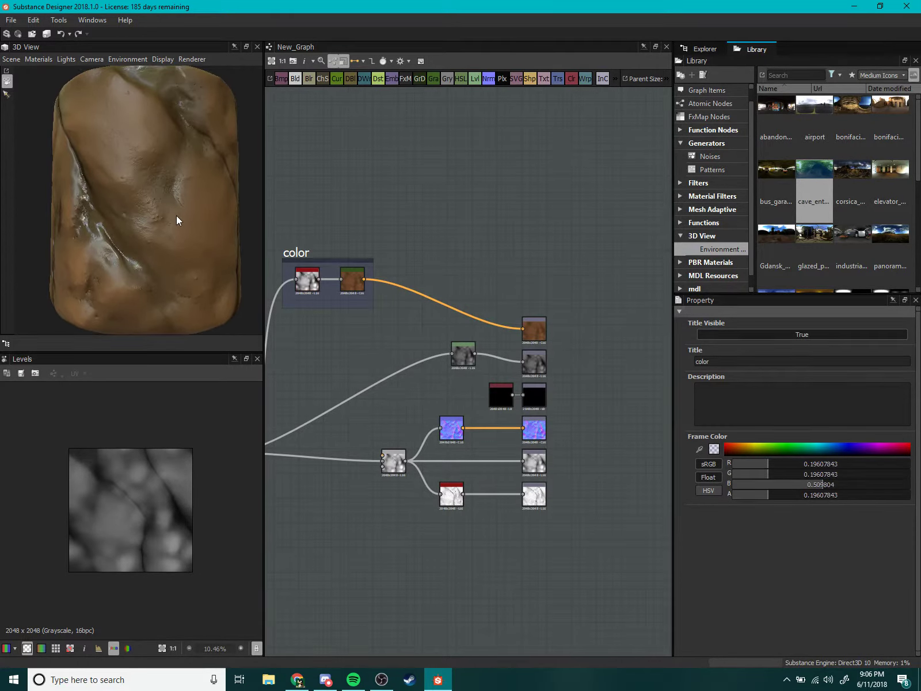
Pull the Levels midtone slider left to darken its output and inspect the new shading.
scroll(450, 321, "up", 2)
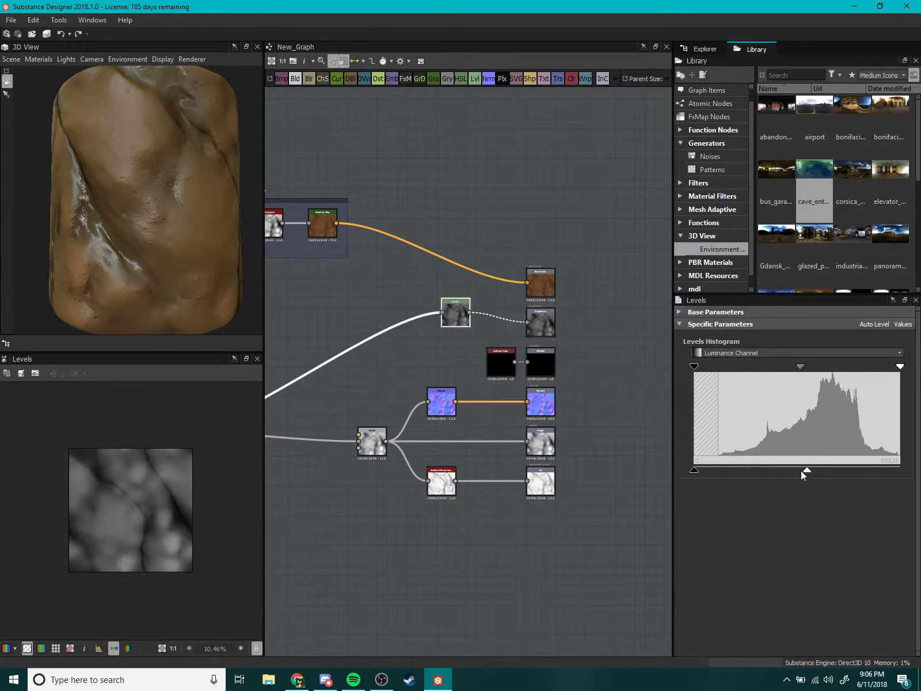
left_click_drag(802, 471, 794, 470)
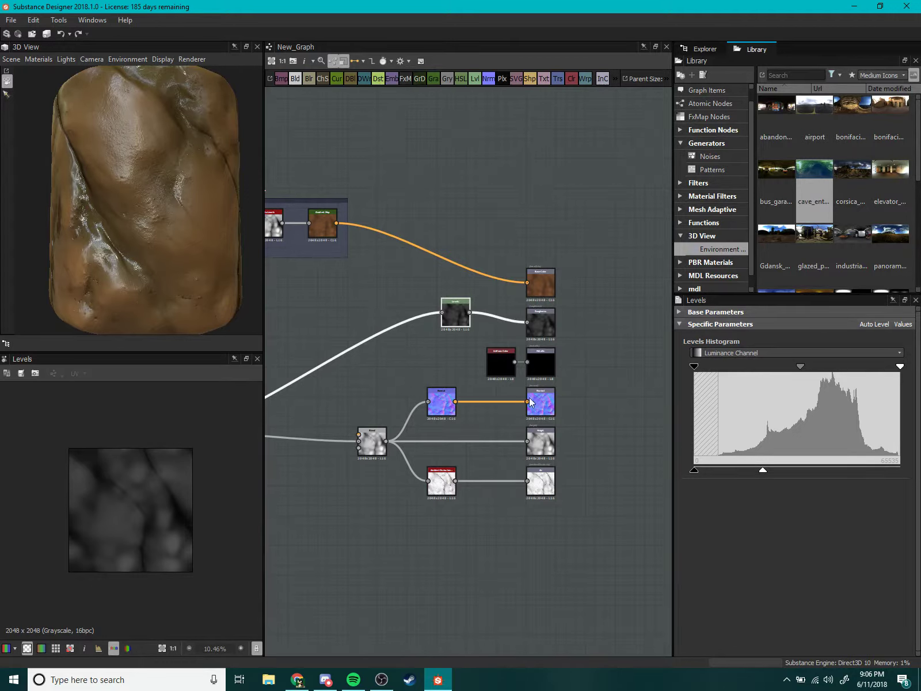
mouse_move(111, 194)
left_mouse_down()
mouse_move(152, 204)
mouse_move(227, 200)
mouse_move(92, 199)
mouse_move(139, 209)
mouse_move(91, 214)
mouse_move(134, 169)
mouse_move(72, 202)
mouse_move(150, 220)
mouse_move(154, 195)
mouse_move(118, 172)
mouse_move(137, 209)
mouse_move(148, 200)
mouse_move(248, 250)
mouse_move(448, 272)
left_mouse_up()
scroll(378, 254, "up", 3)
Enlarge the 3D view and look through its Renderer, Display and Camera menus.
scroll(320, 254, "down", 3)
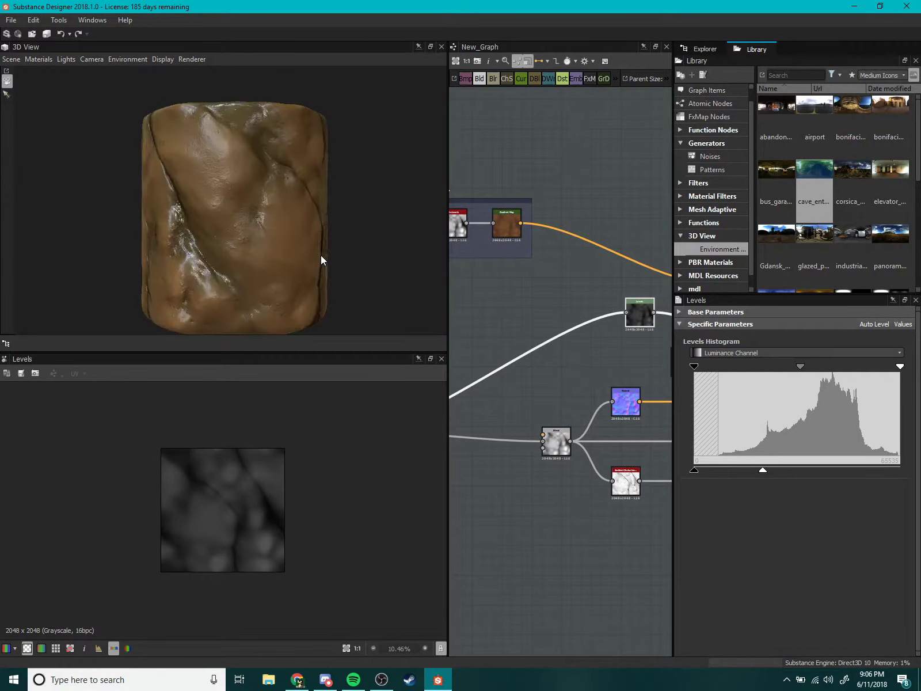
mouse_move(322, 256)
left_mouse_down()
mouse_move(276, 213)
mouse_move(296, 219)
left_mouse_up()
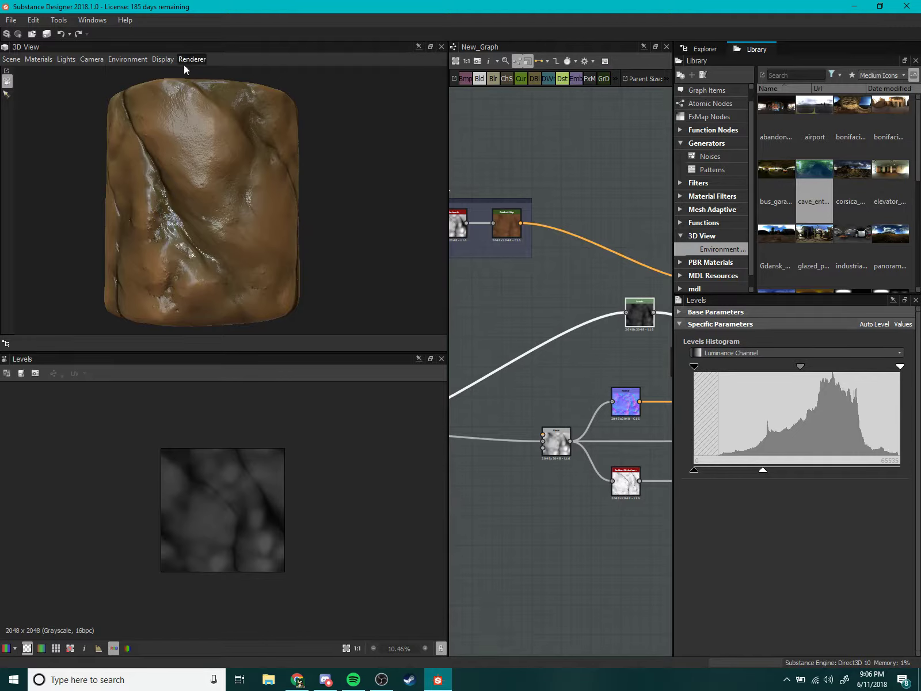
left_click(190, 60)
left_click(197, 76)
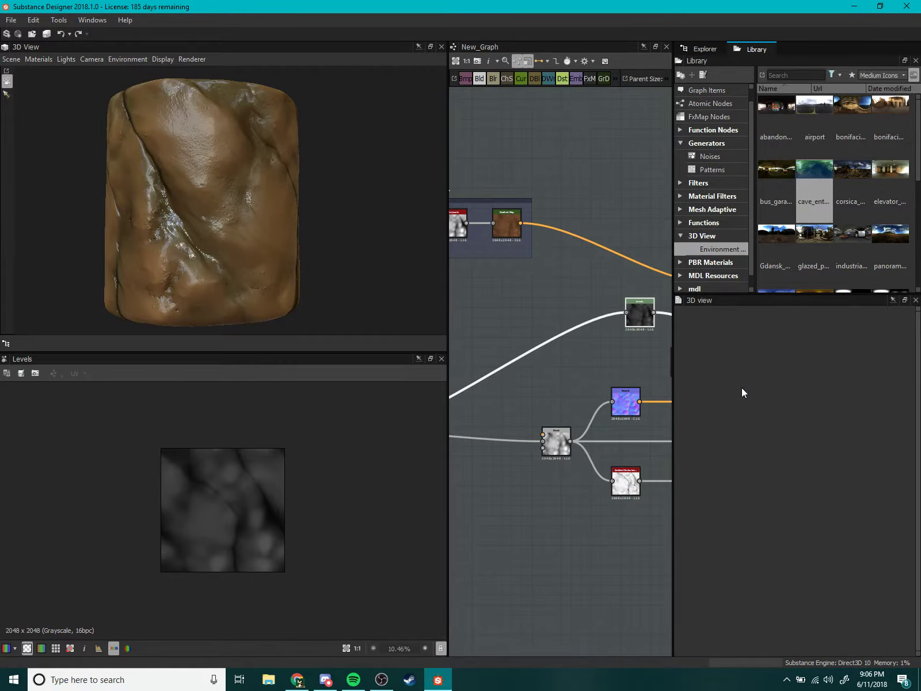
left_click(194, 59)
left_click(163, 60)
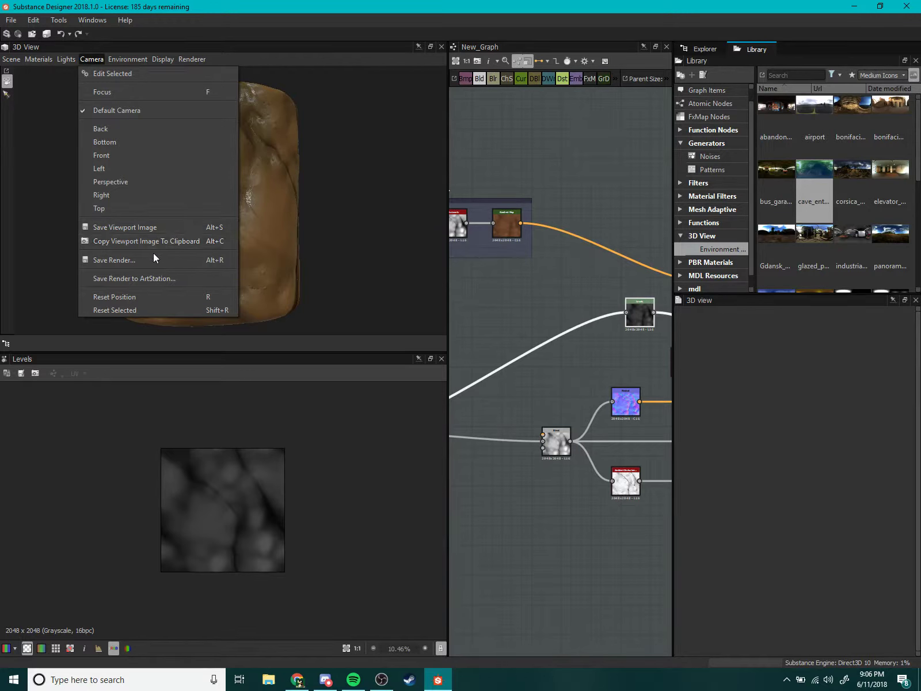
Dismiss the camera options and reach the physically_metallic_roughness shader definitions submenu.
left_click(358, 233)
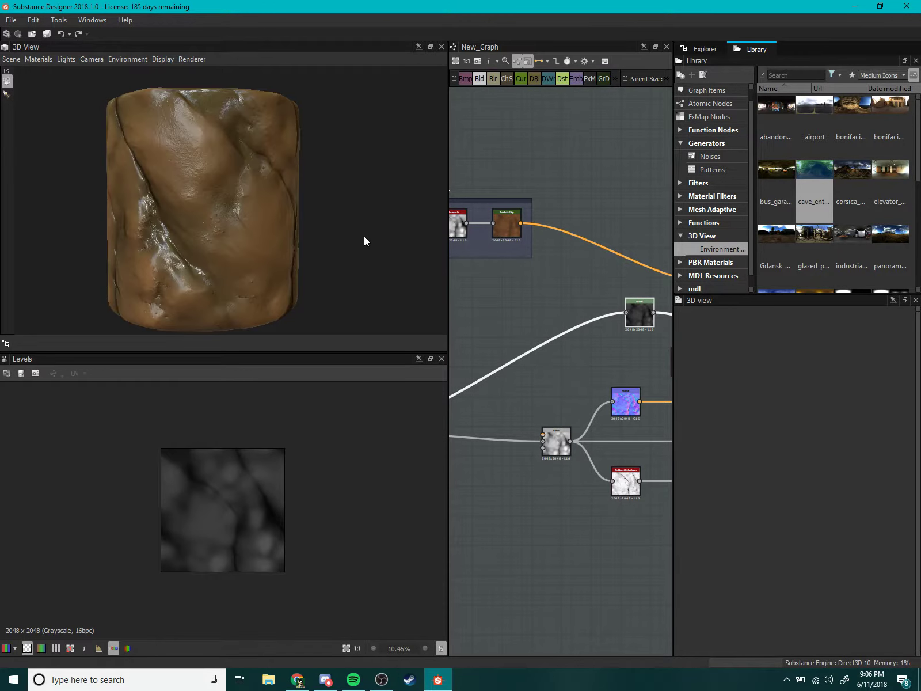
left_click_drag(358, 233, 375, 241)
scroll(638, 262, "down", 3)
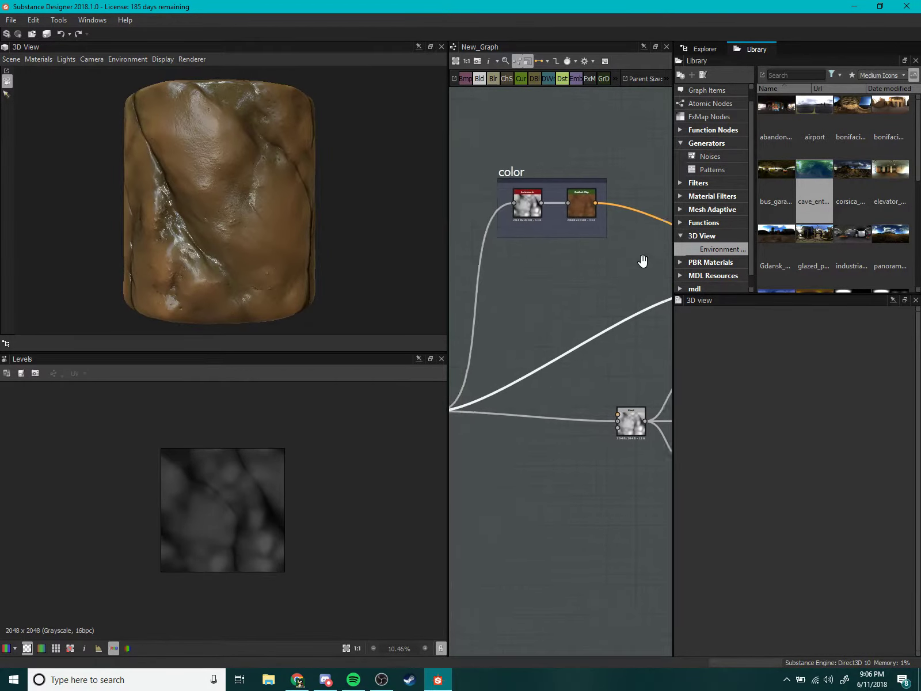
left_click(536, 280)
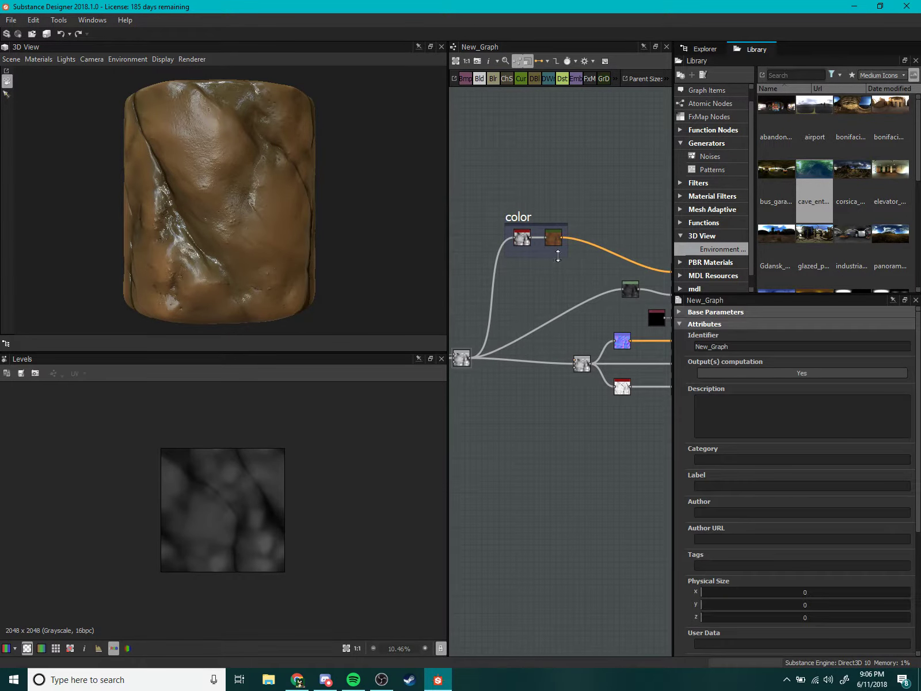
left_click(66, 60)
mouse_move(51, 74)
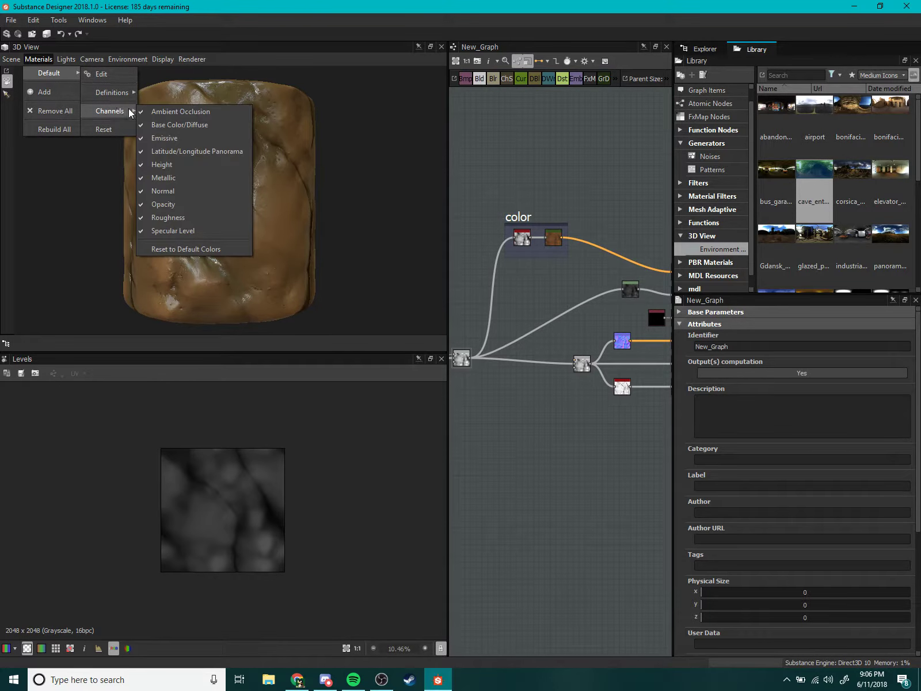
mouse_move(111, 93)
mouse_move(210, 134)
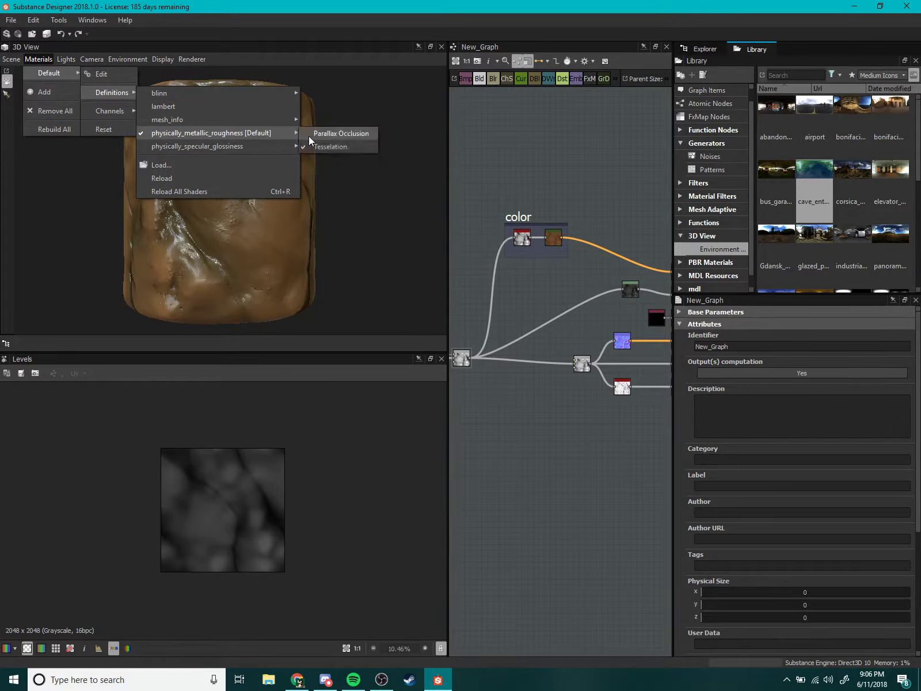
Switch the preview shader to Tesselation with height Scale 4.52, checking the displacement.
left_click(330, 146)
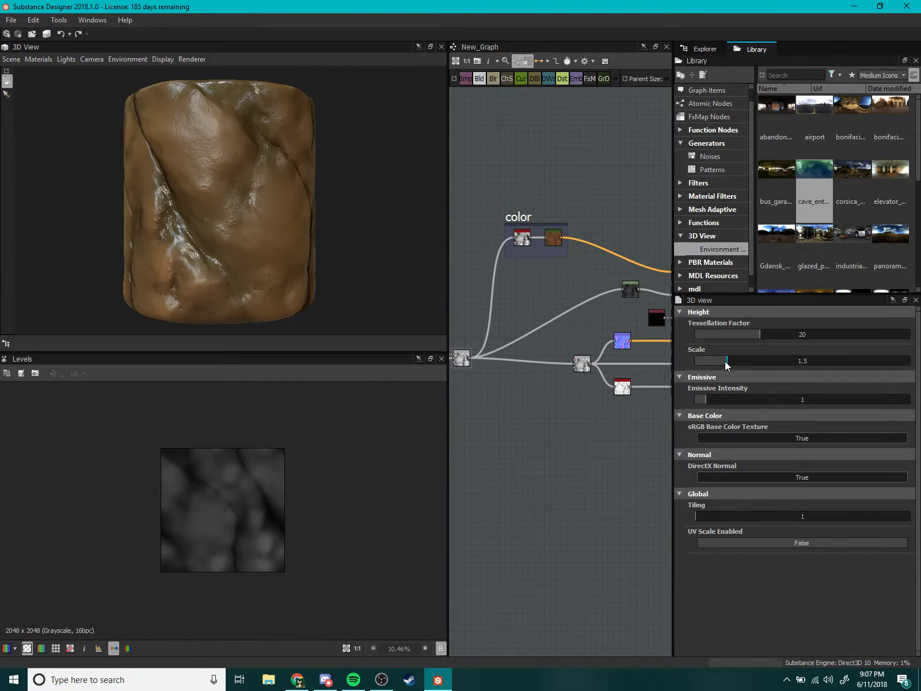
mouse_move(785, 363)
left_mouse_down()
mouse_move(818, 375)
mouse_move(787, 372)
left_mouse_up()
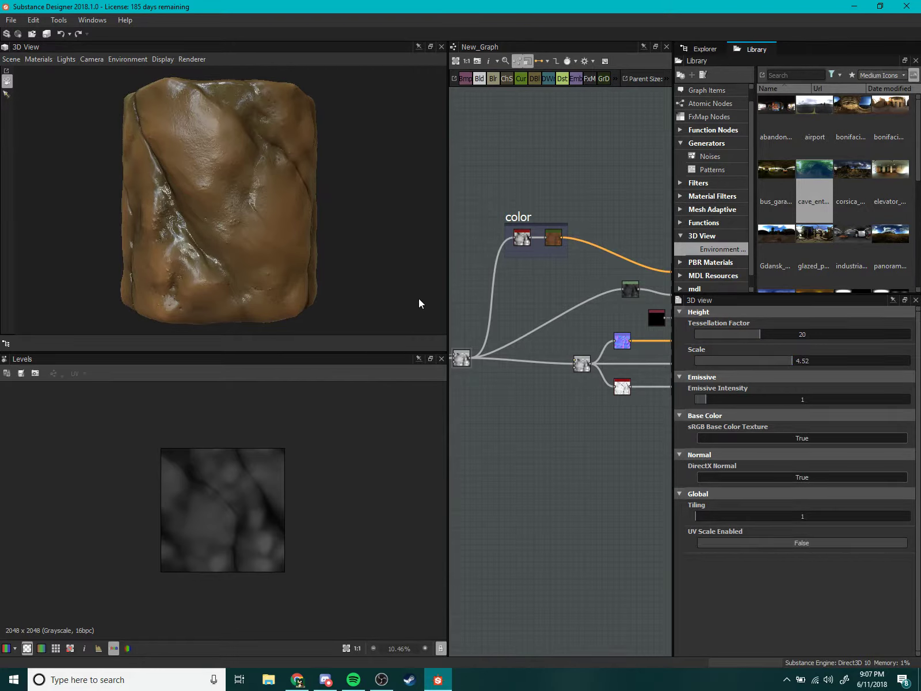
mouse_move(419, 297)
left_mouse_down()
mouse_move(338, 244)
mouse_move(351, 235)
mouse_move(340, 230)
mouse_move(377, 231)
mouse_move(337, 241)
mouse_move(335, 229)
left_mouse_up()
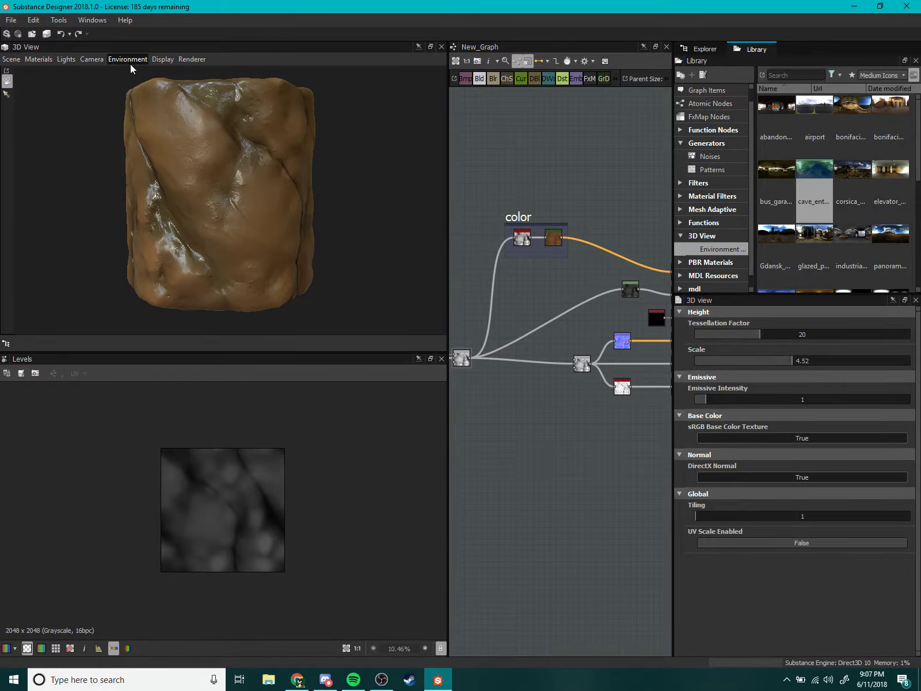
Save the camera's 3D preview render to the Desktop in JPEG format with the file name MudPractice.
left_click(91, 60)
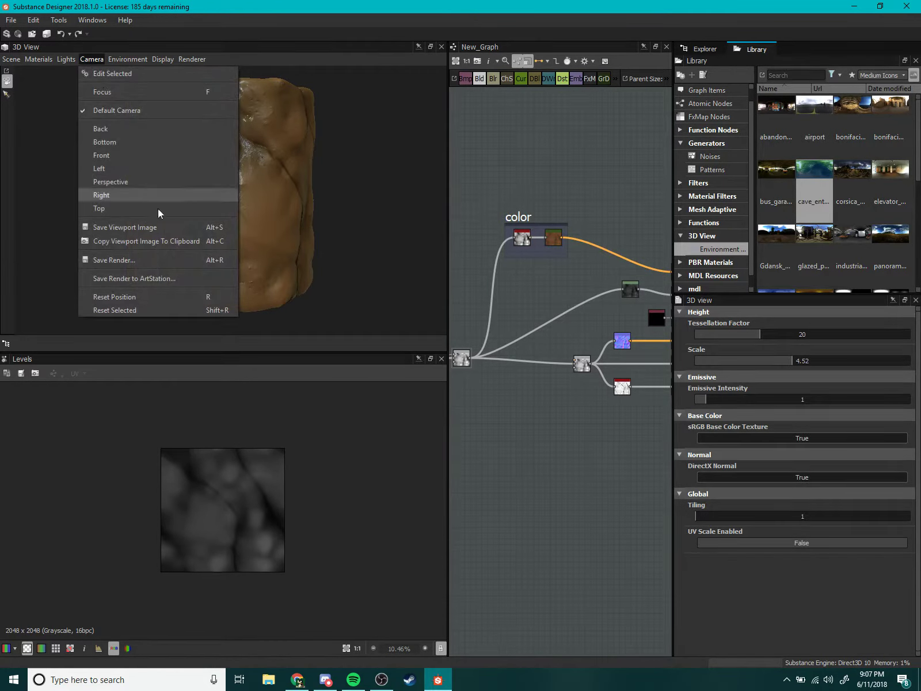
left_click(172, 260)
left_click_drag(244, 192, 232, 185)
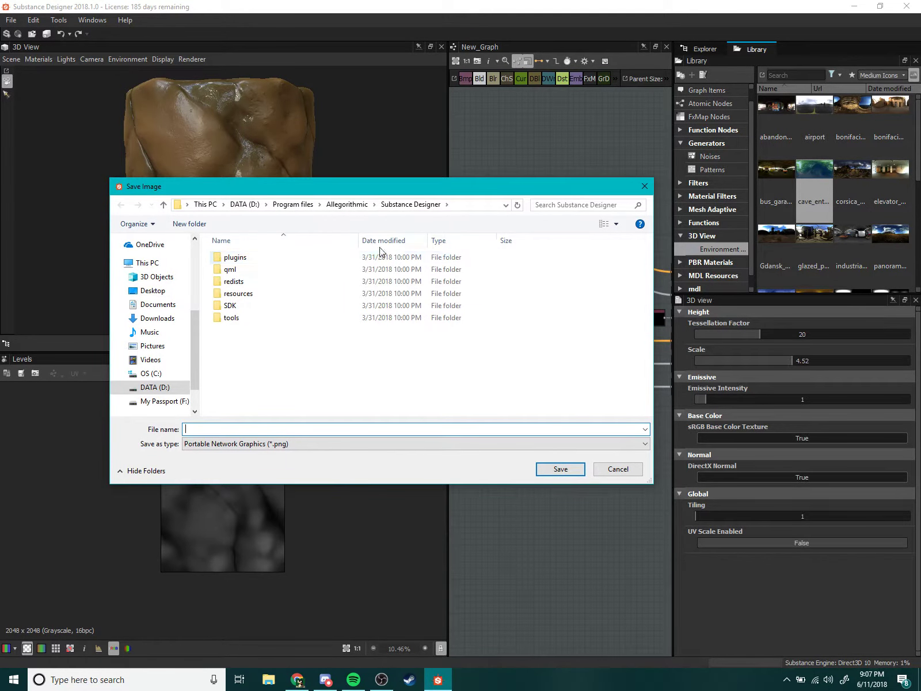
left_click(152, 290)
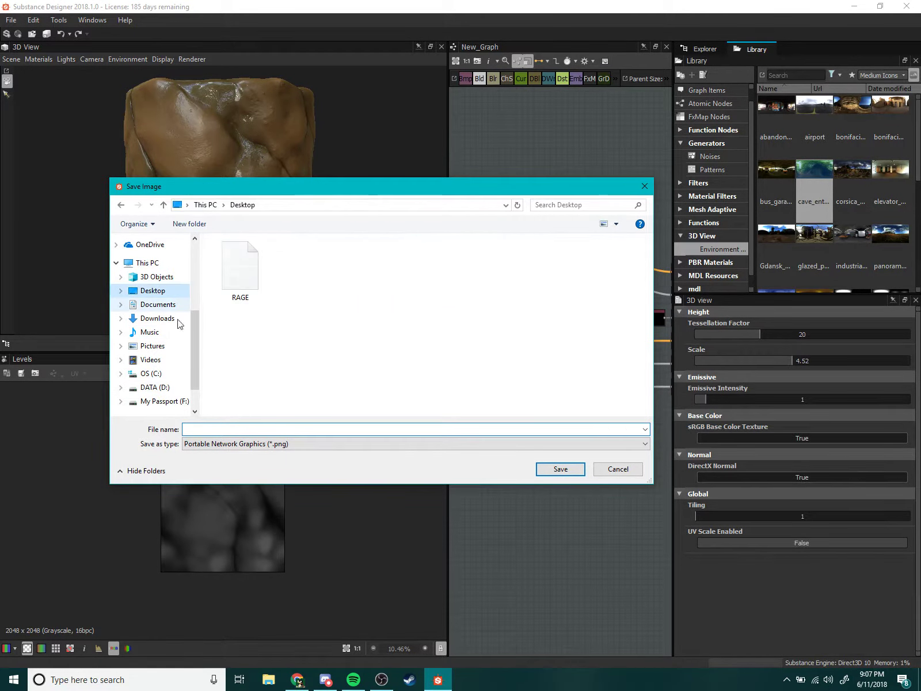
left_click(262, 447)
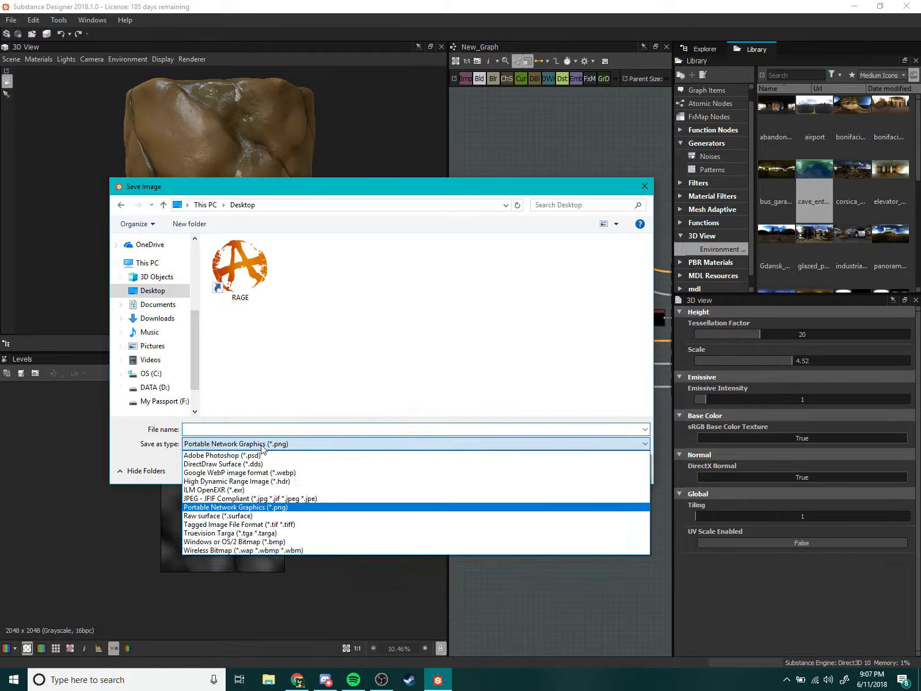
left_click(250, 498)
left_click(209, 429)
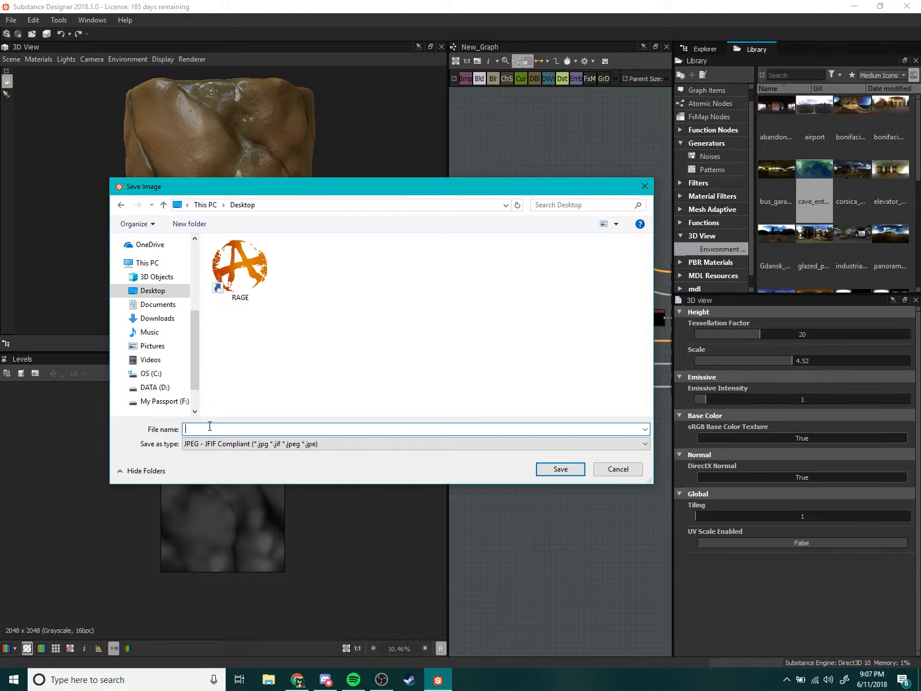
type("MudPractice")
left_click(550, 470)
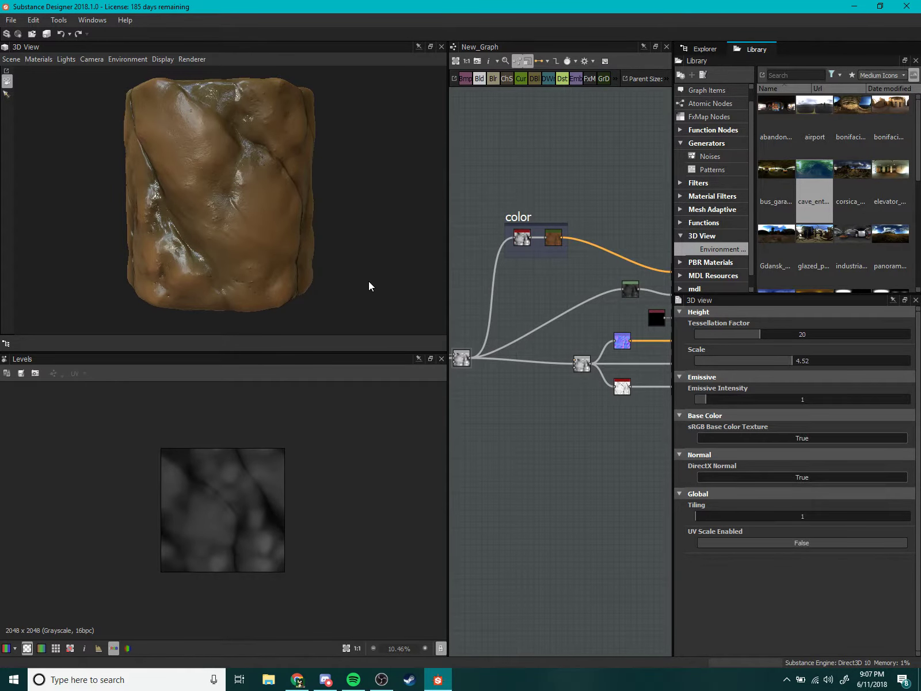
Widen the graph panel and zoom to show the Big Shapes, medium shapes and Small shapes frames.
left_click_drag(447, 309, 250, 299)
scroll(155, 205, "up", 3)
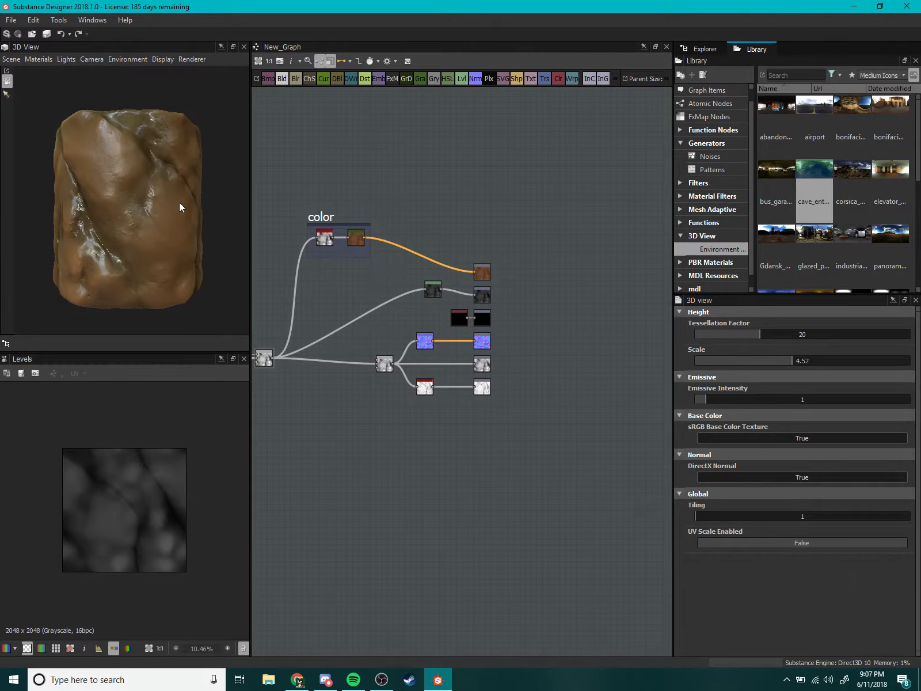
scroll(469, 258, "down", 1)
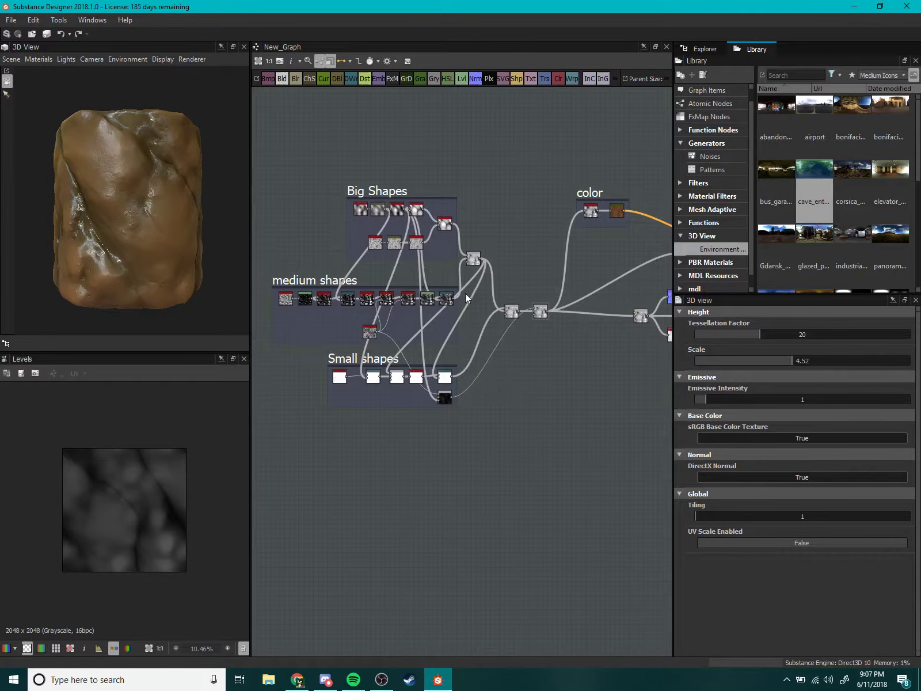